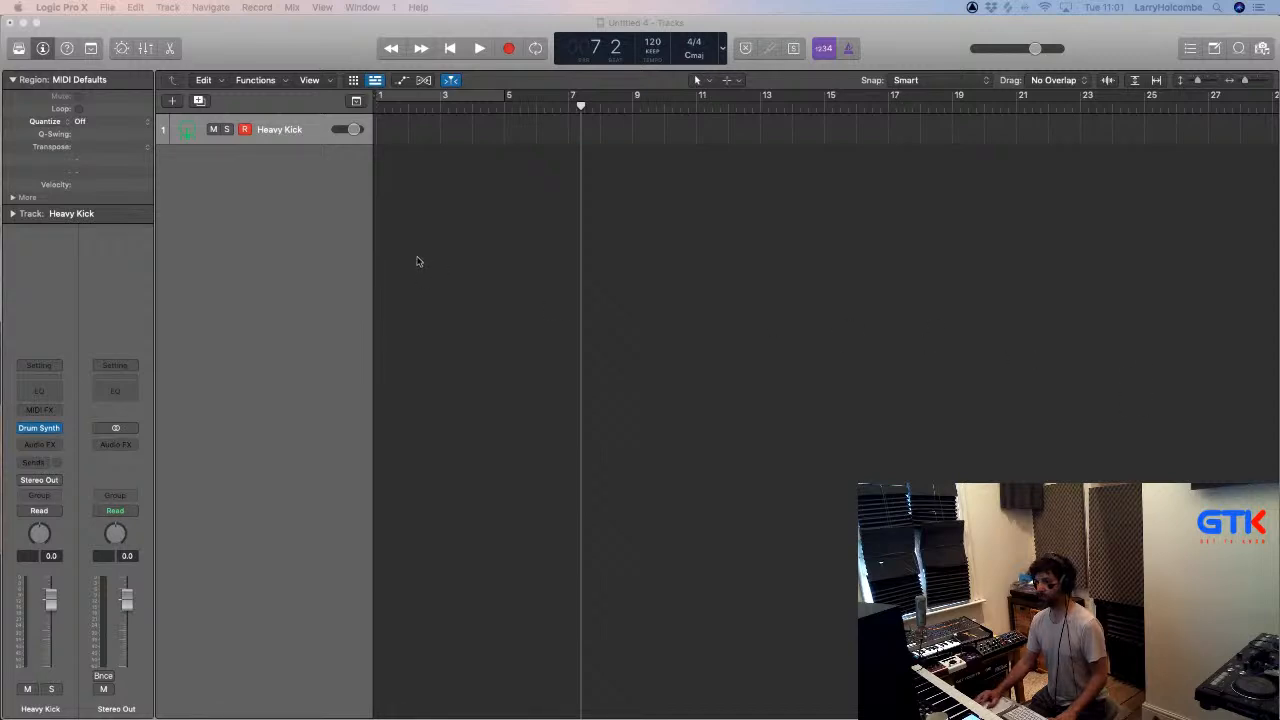
# - Set the cycle range from bar 1 to bar 5 and briefly view the mixer
pyautogui.click(446, 257)
pyautogui.moveTo(380, 97); pyautogui.dragTo(507, 97)
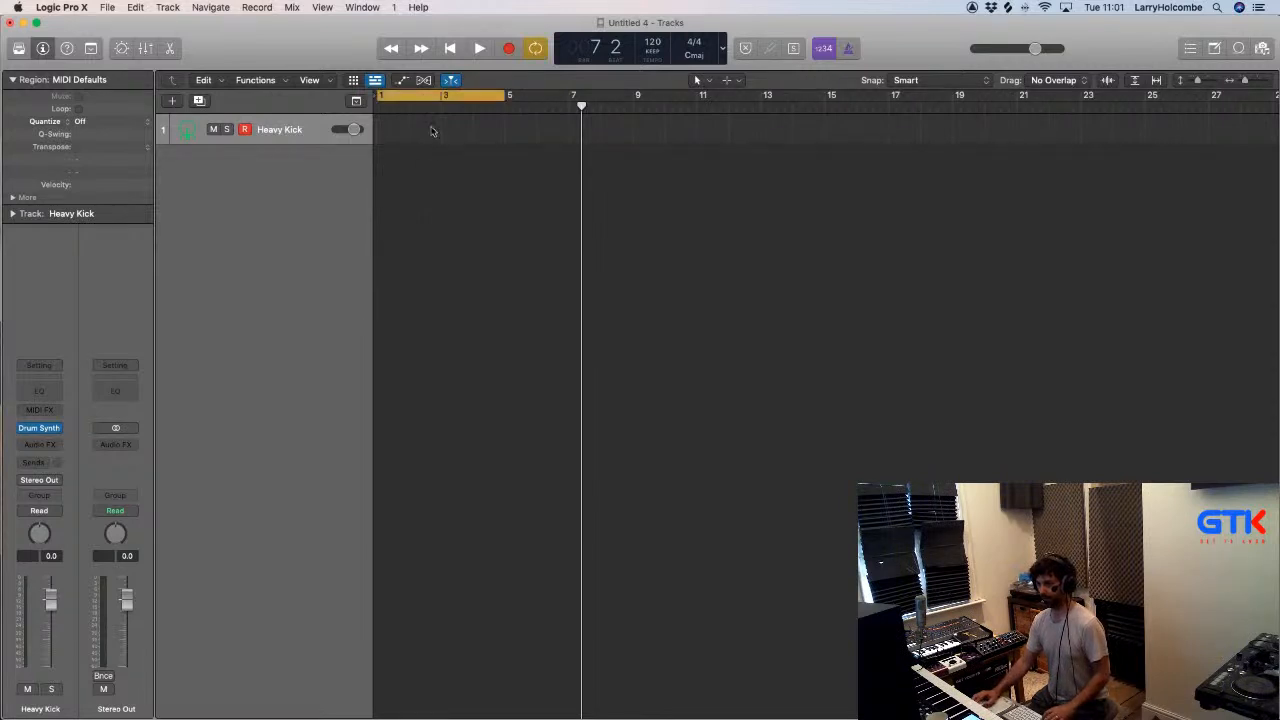
pyautogui.press('x')
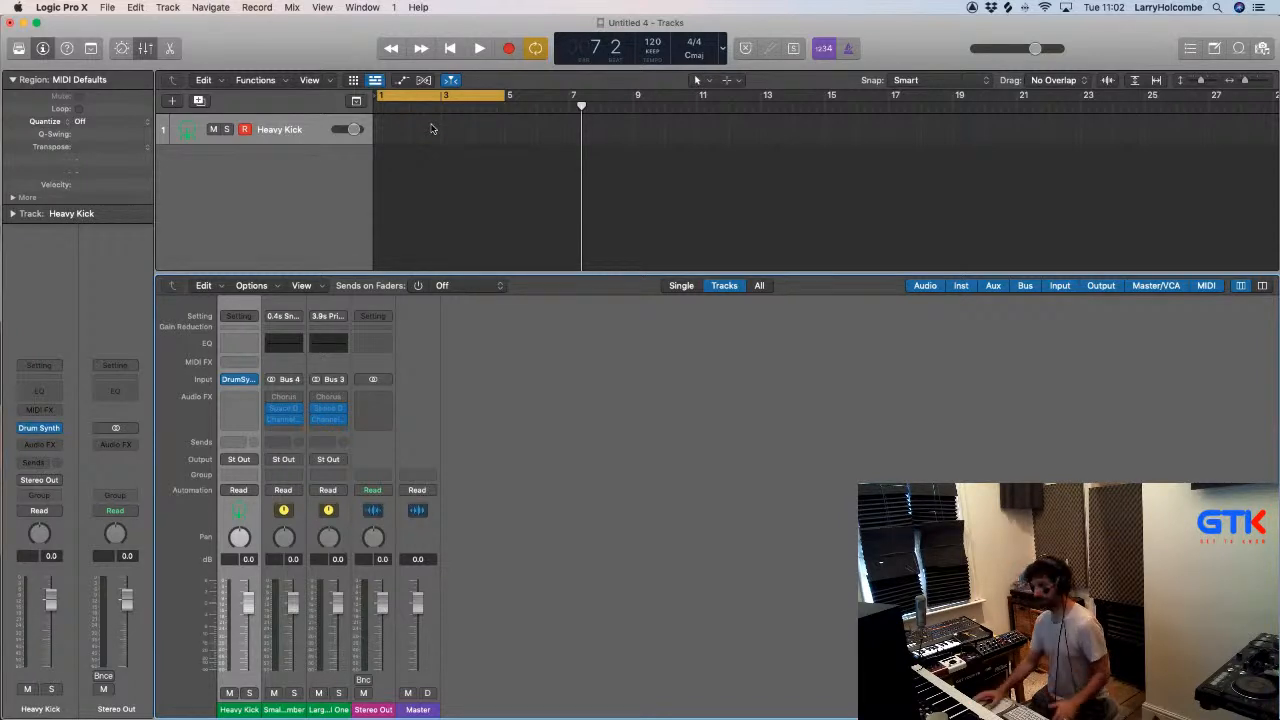
pyautogui.press('x')
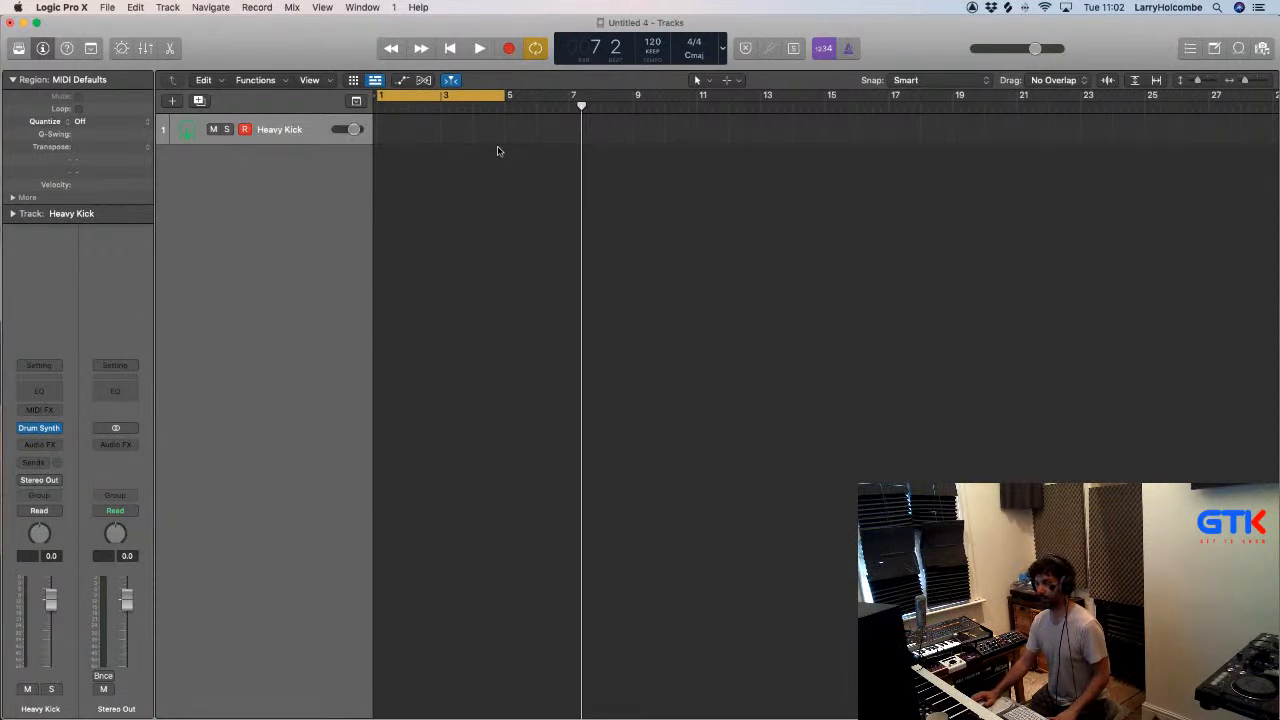
# - Import the GTK Lifeline Bass audio file at bar 1 with its tempo information and extend the cycle range to bar 9
pyautogui.press('super+Tab')
pyautogui.press('super+Tab')
pyautogui.press('super+Tab')
pyautogui.press('super+Tab')
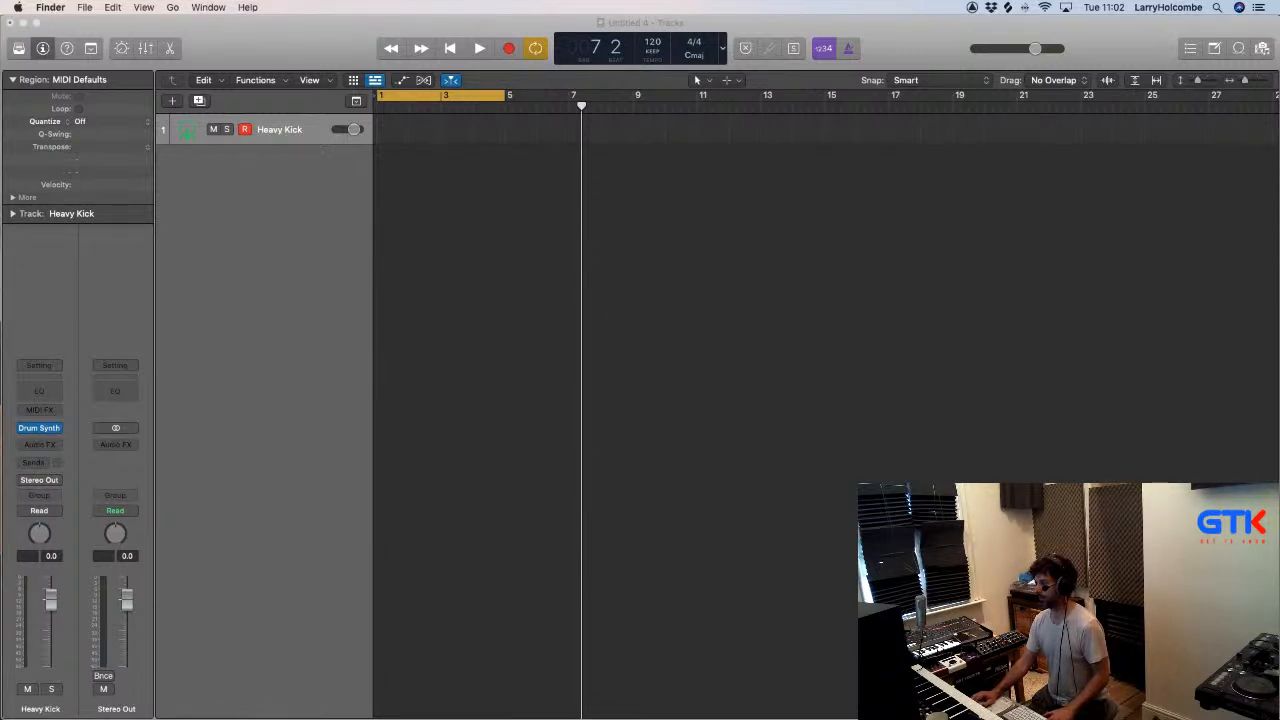
pyautogui.moveTo(1190, 323); pyautogui.dragTo(381, 330)
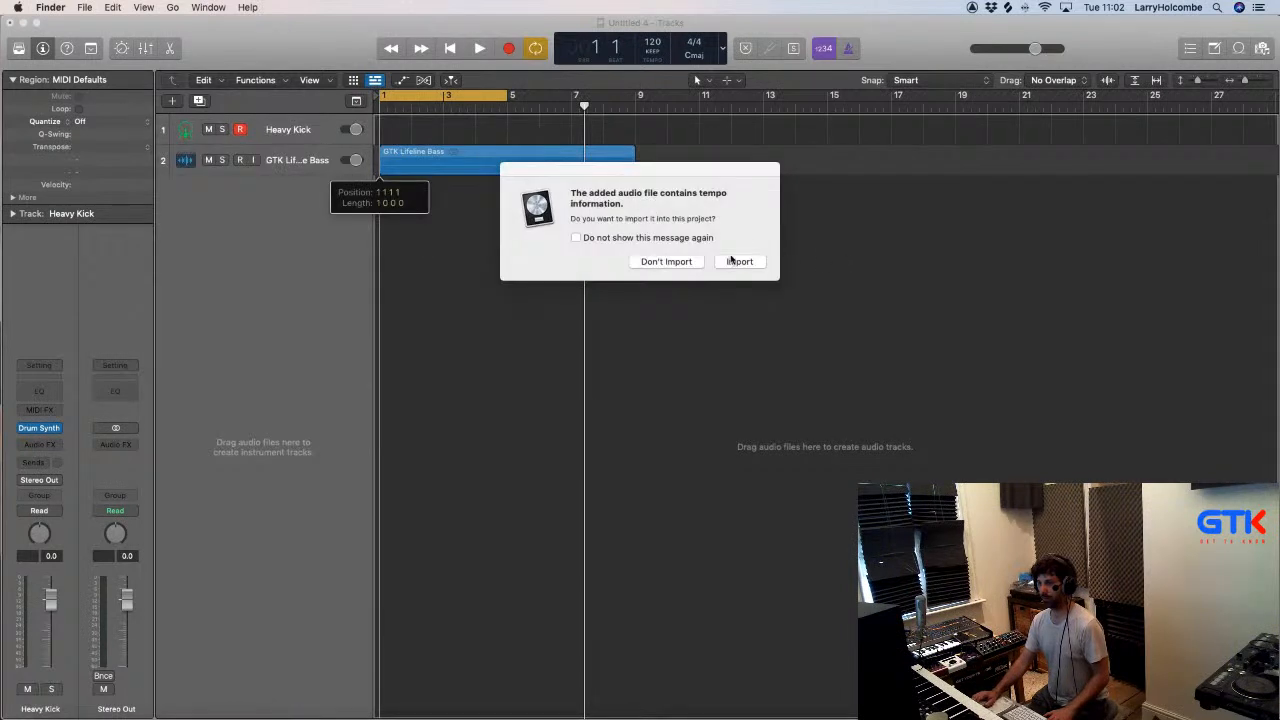
pyautogui.click(739, 261)
pyautogui.moveTo(505, 97); pyautogui.dragTo(637, 97)
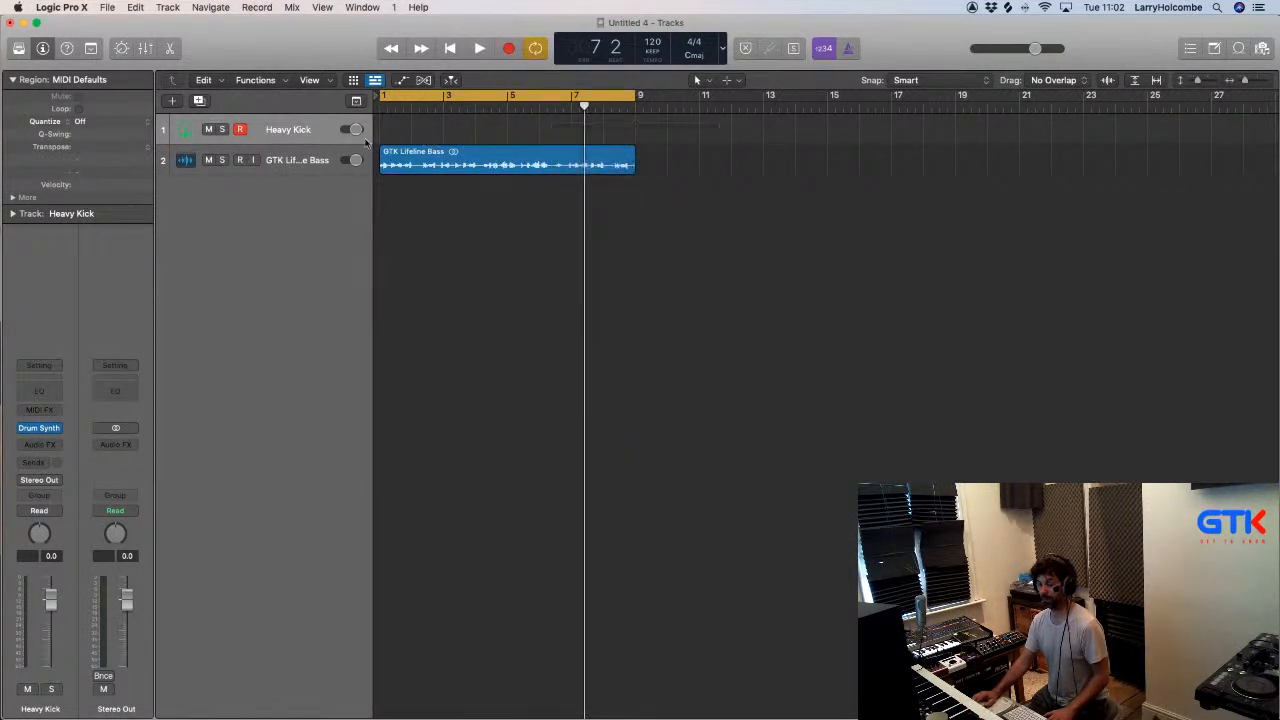
# - Add the GTK Lifeline Piano Loop 1 audio file at bar 1 and arrange the tracks as bass, piano, Heavy Kick
pyautogui.moveTo(305, 129); pyautogui.dragTo(320, 178)
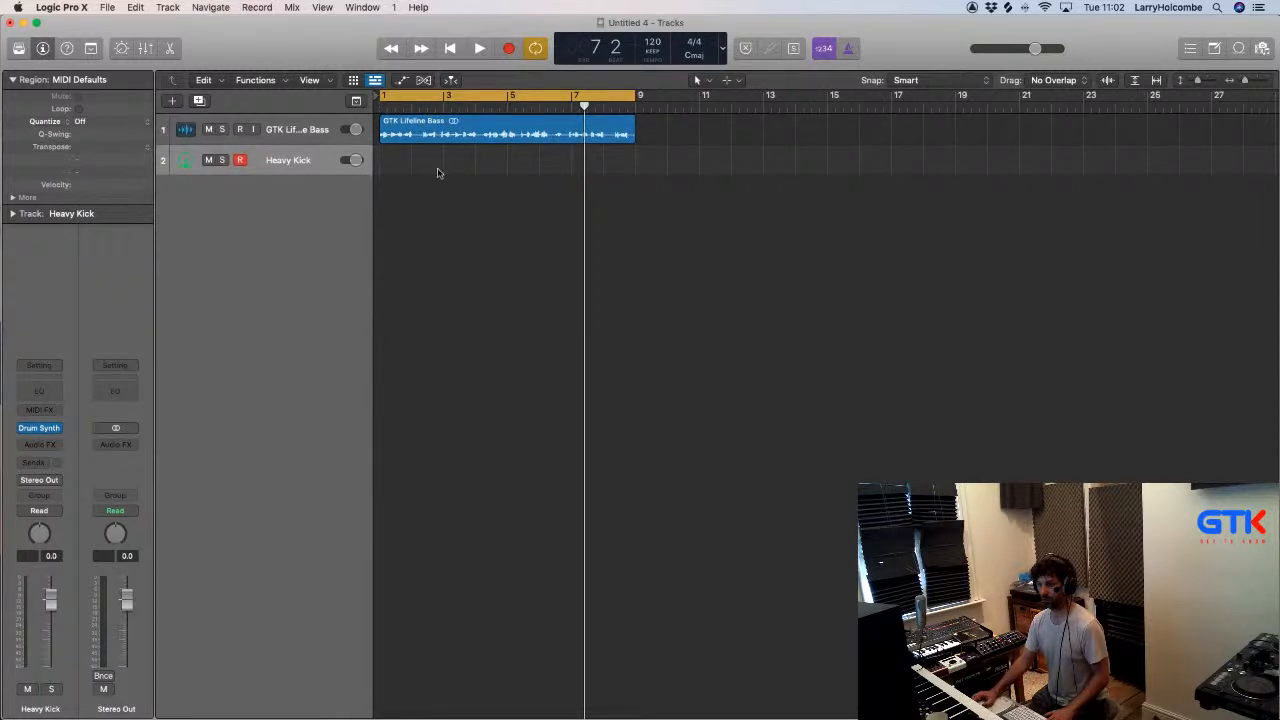
pyautogui.moveTo(1278, 433); pyautogui.dragTo(382, 317)
pyautogui.moveTo(295, 188); pyautogui.dragTo(291, 147)
# - Play the bass and piano loops from the start with the mixer shown, and stop playback
pyautogui.press('Return')
pyautogui.press('space')
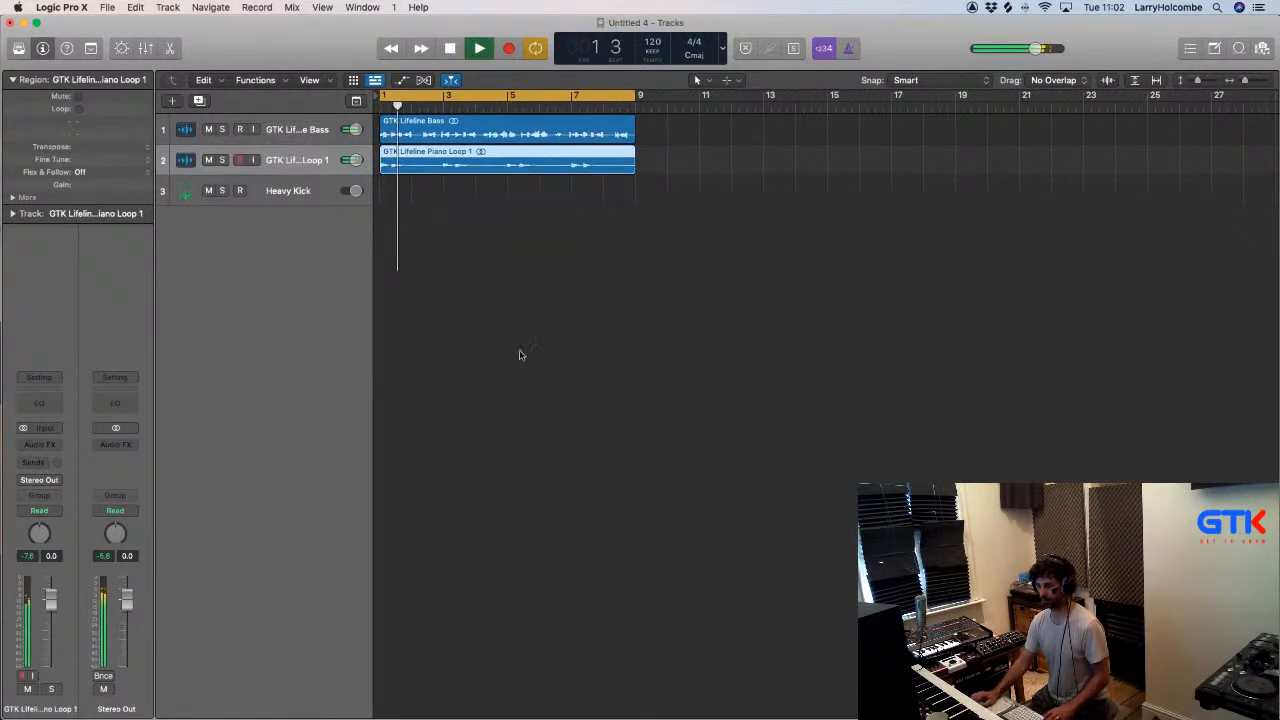
pyautogui.press('x')
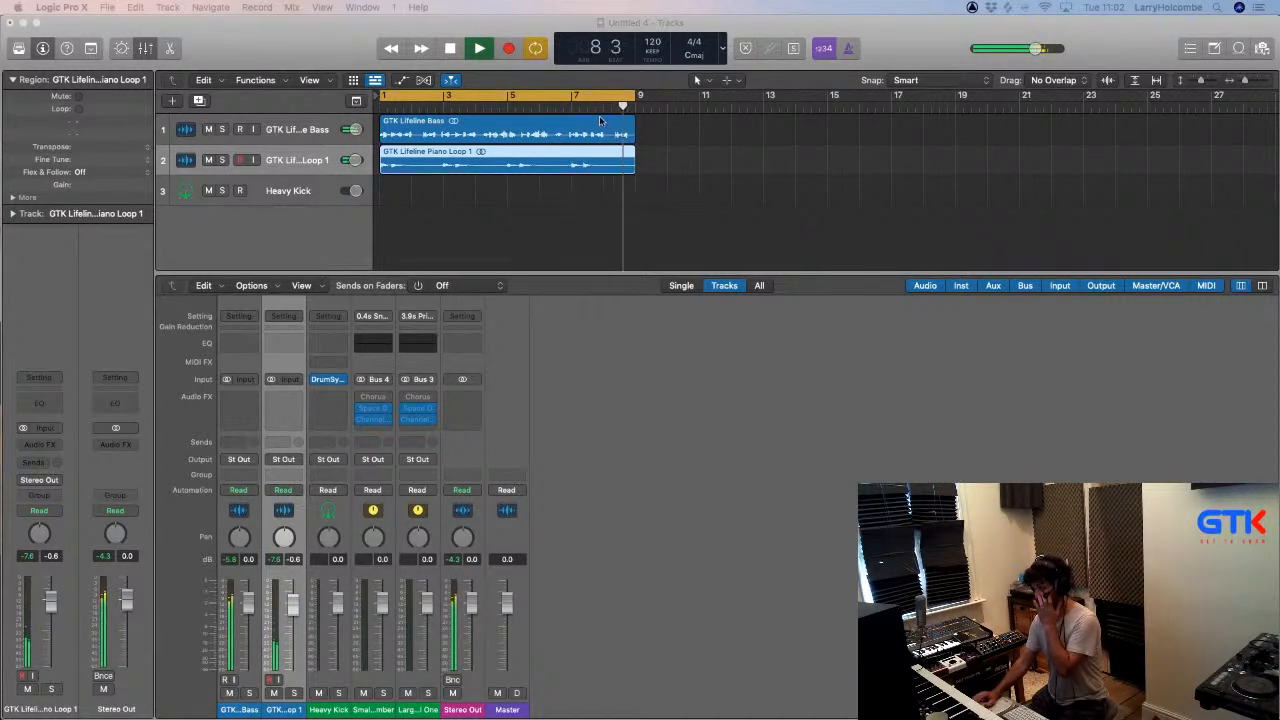
pyautogui.click(557, 210)
pyautogui.press('space')
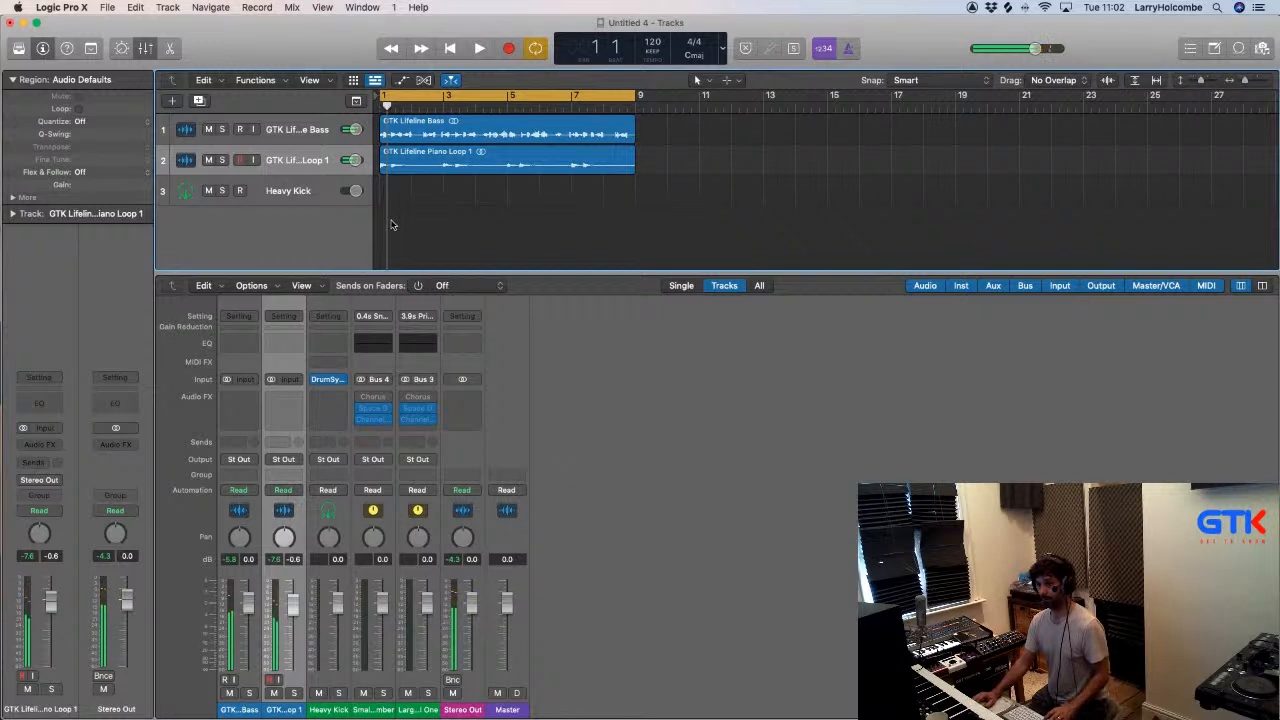
# - Show the sound Library and delete the Heavy Kick track
pyautogui.click(309, 195)
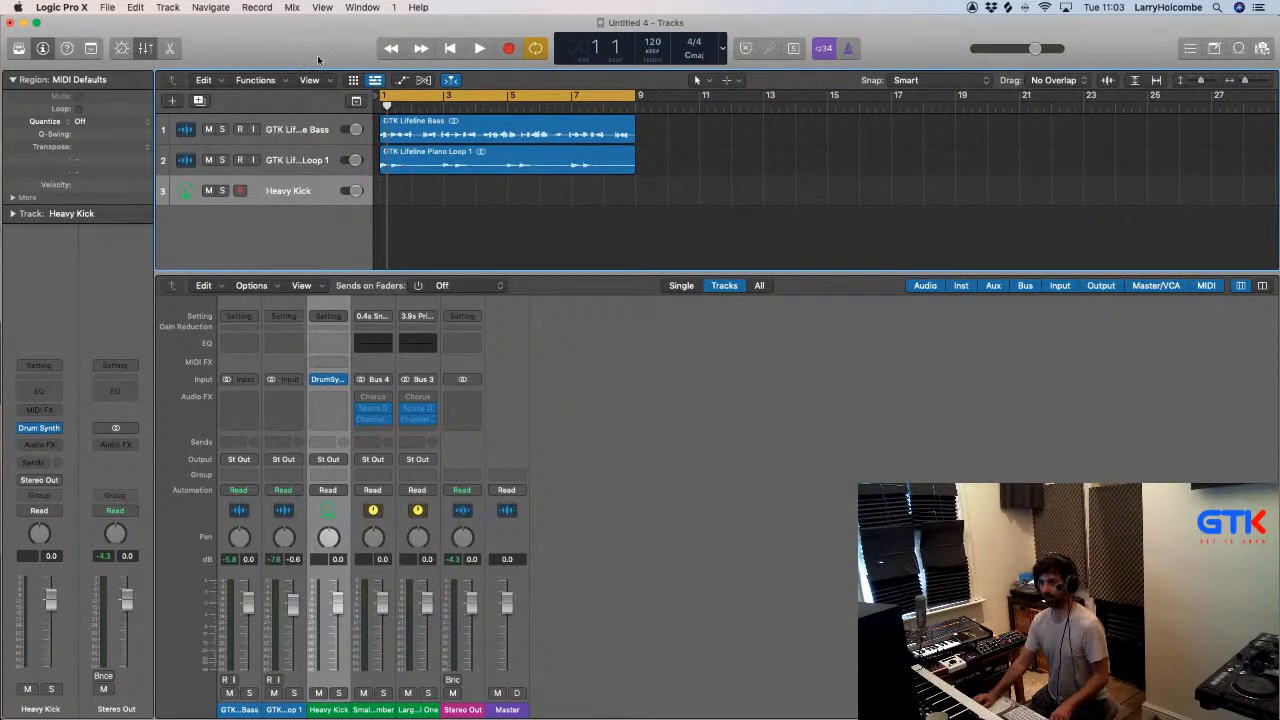
pyautogui.click(18, 48)
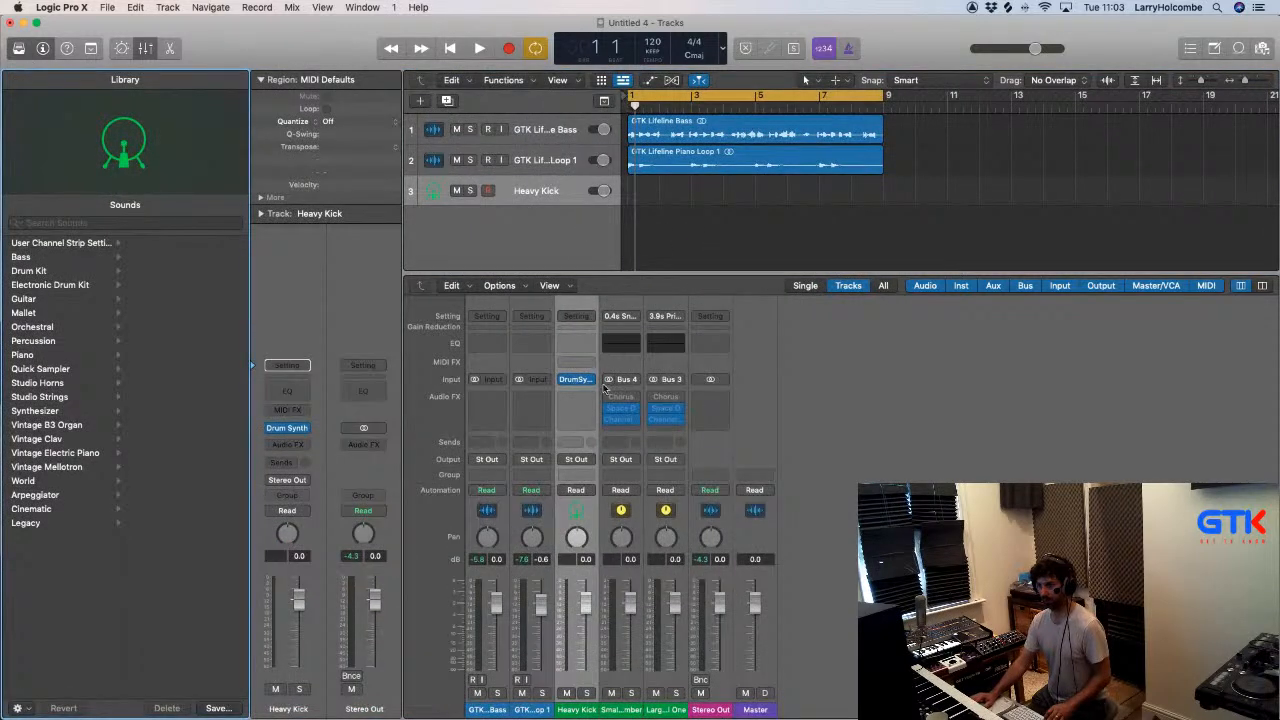
pyautogui.click(590, 380)
pyautogui.click(515, 173)
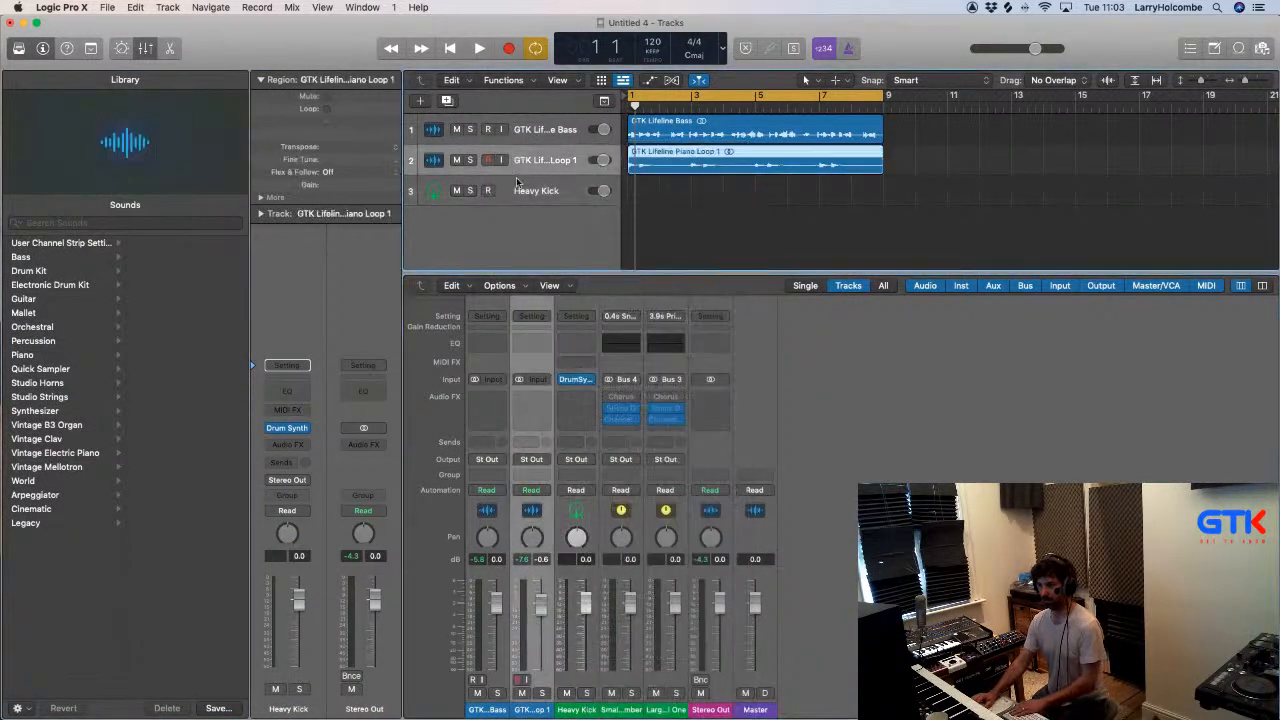
pyautogui.click(529, 187)
pyautogui.press('super+BackSpace')
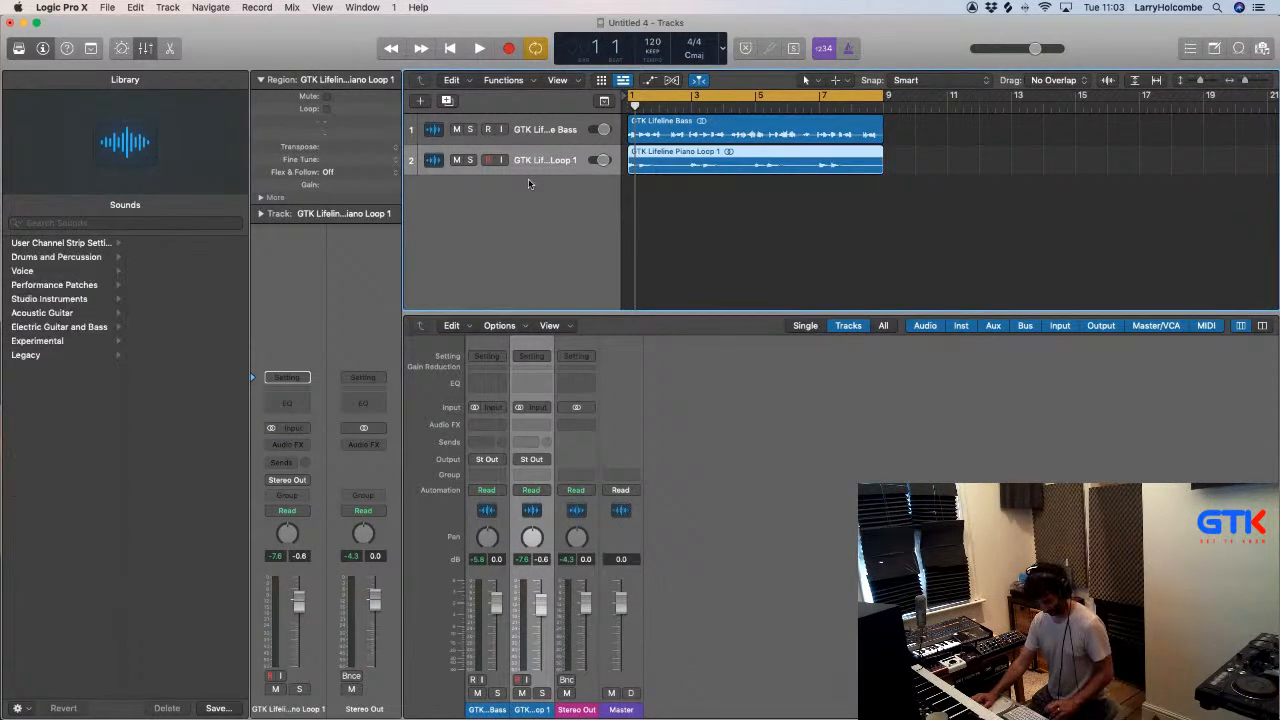
# - Create one software instrument track and load the Modern Disco patch from the Electronic Drum Kit category
pyautogui.doubleClick(528, 178)
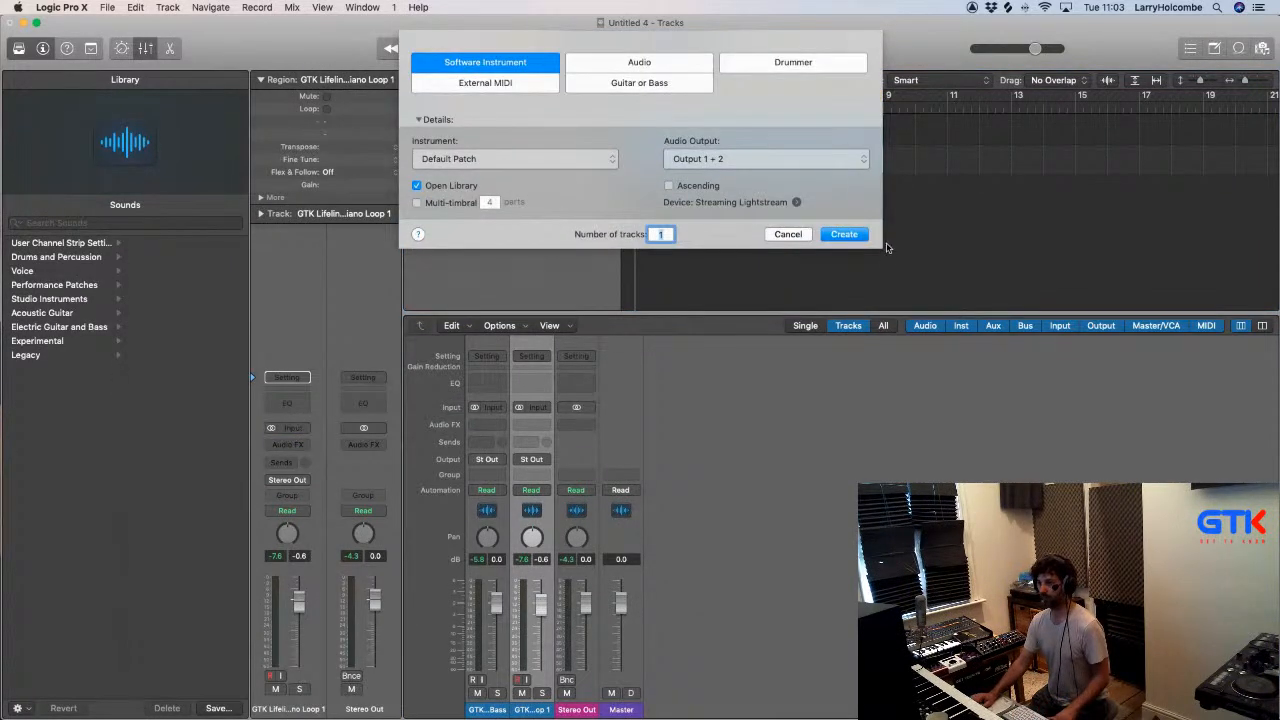
pyautogui.click(845, 234)
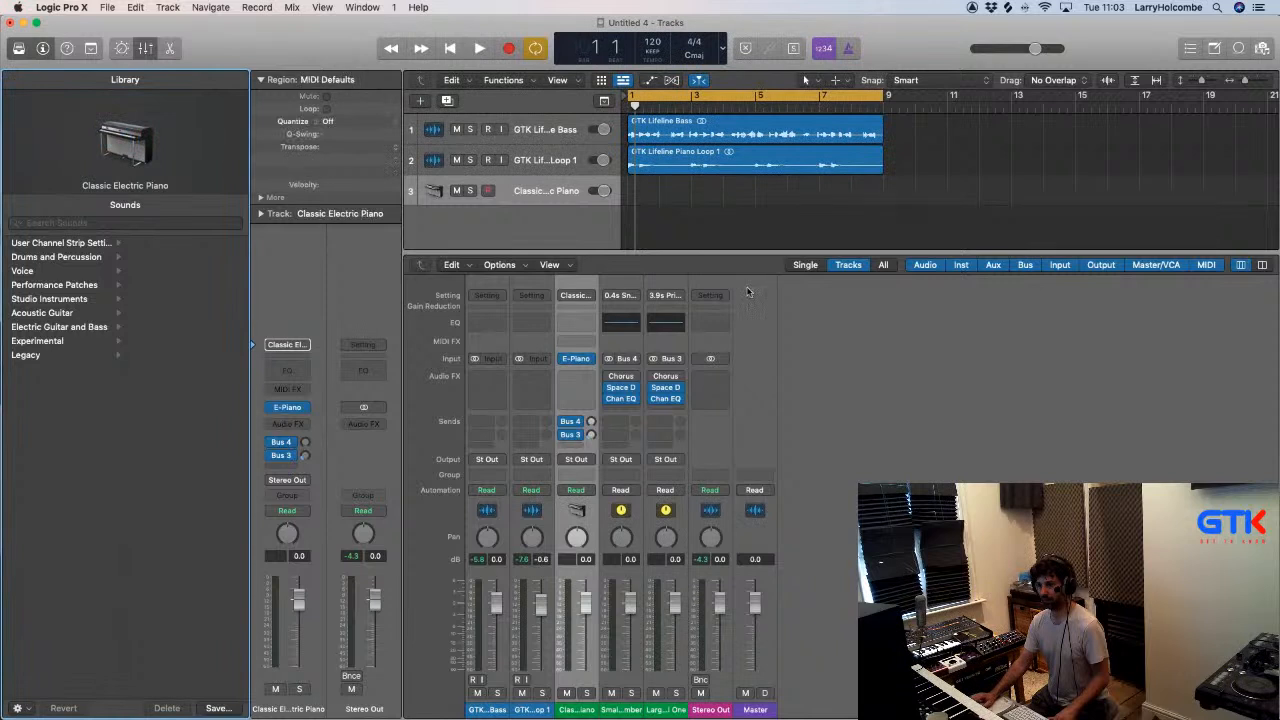
pyautogui.click(58, 288)
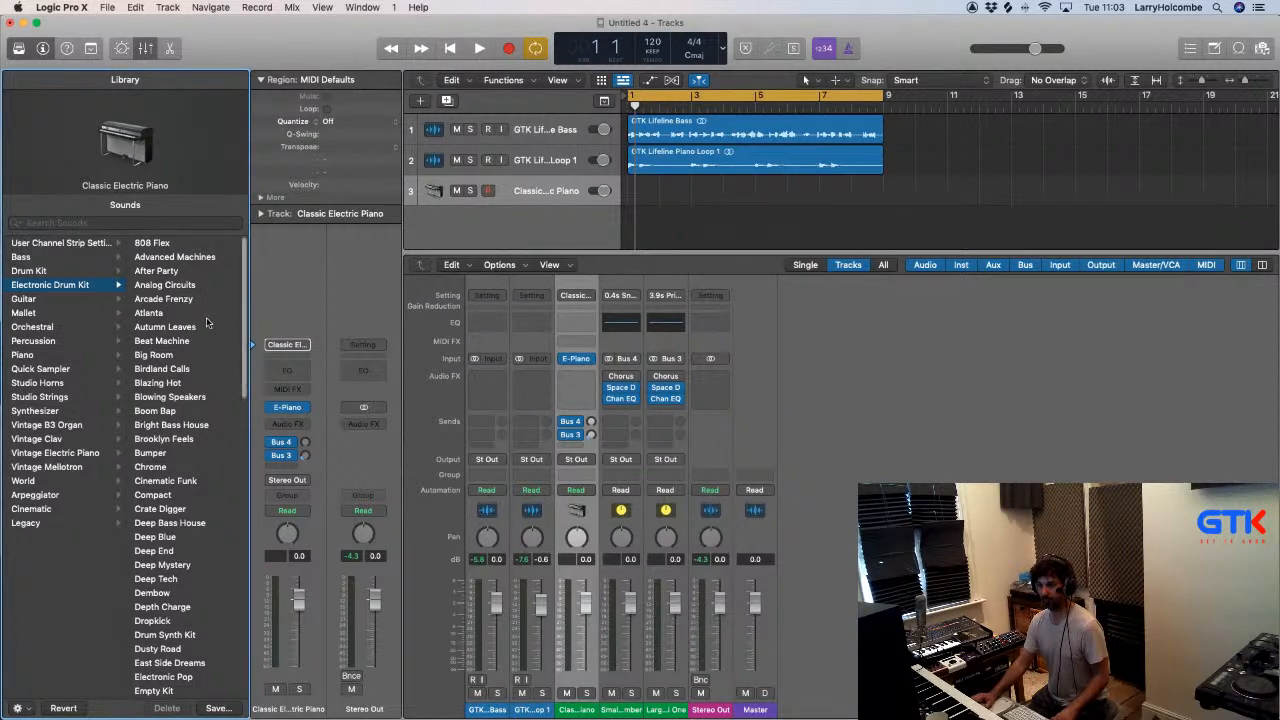
pyautogui.scroll(-3, 204, 322)
pyautogui.scroll(-5, 204, 322)
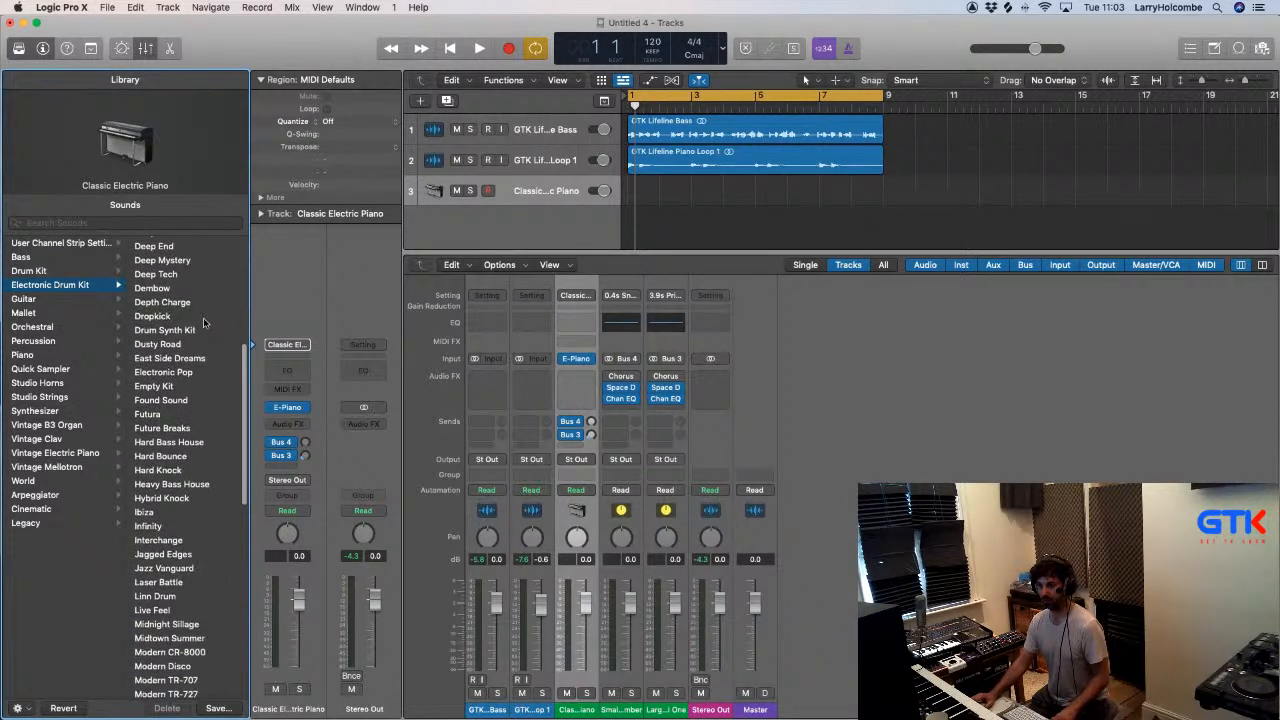
pyautogui.scroll(-10, 203, 322)
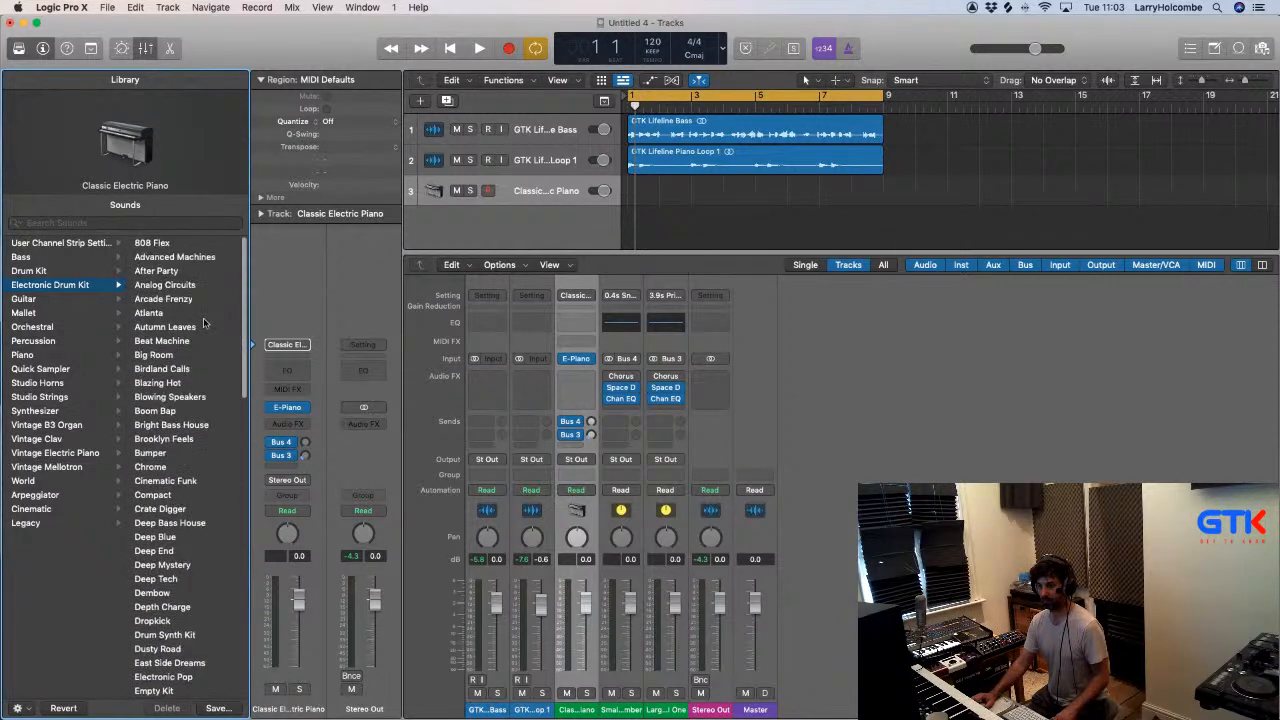
pyautogui.scroll(5, 183, 345)
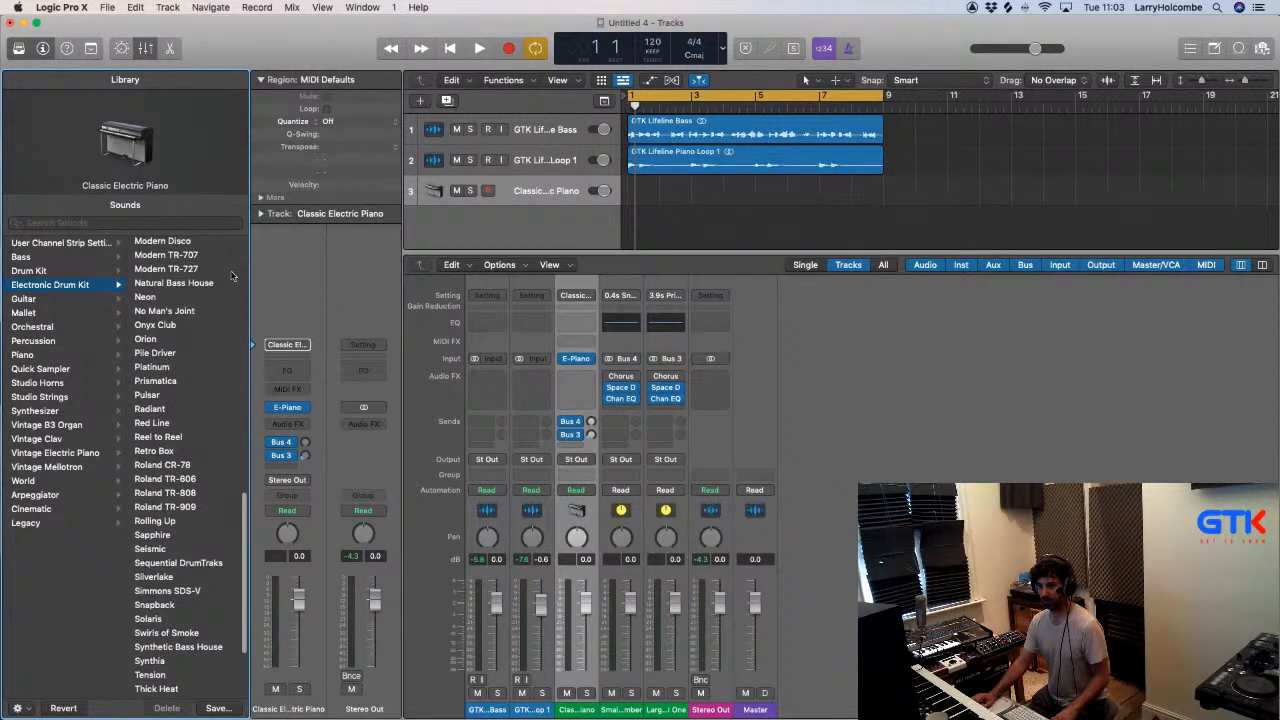
pyautogui.click(172, 286)
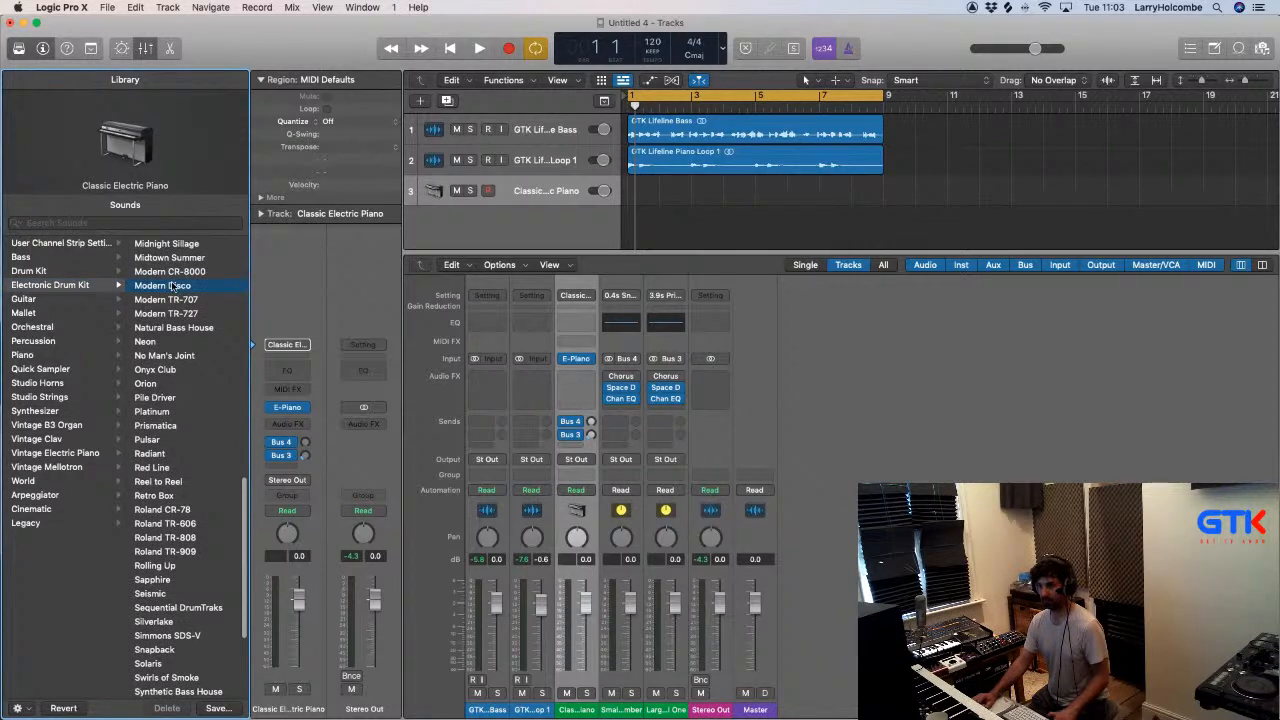
# - Hide the mixer and create a pattern region at bar 1 on the Modern Disco track
pyautogui.press('space')
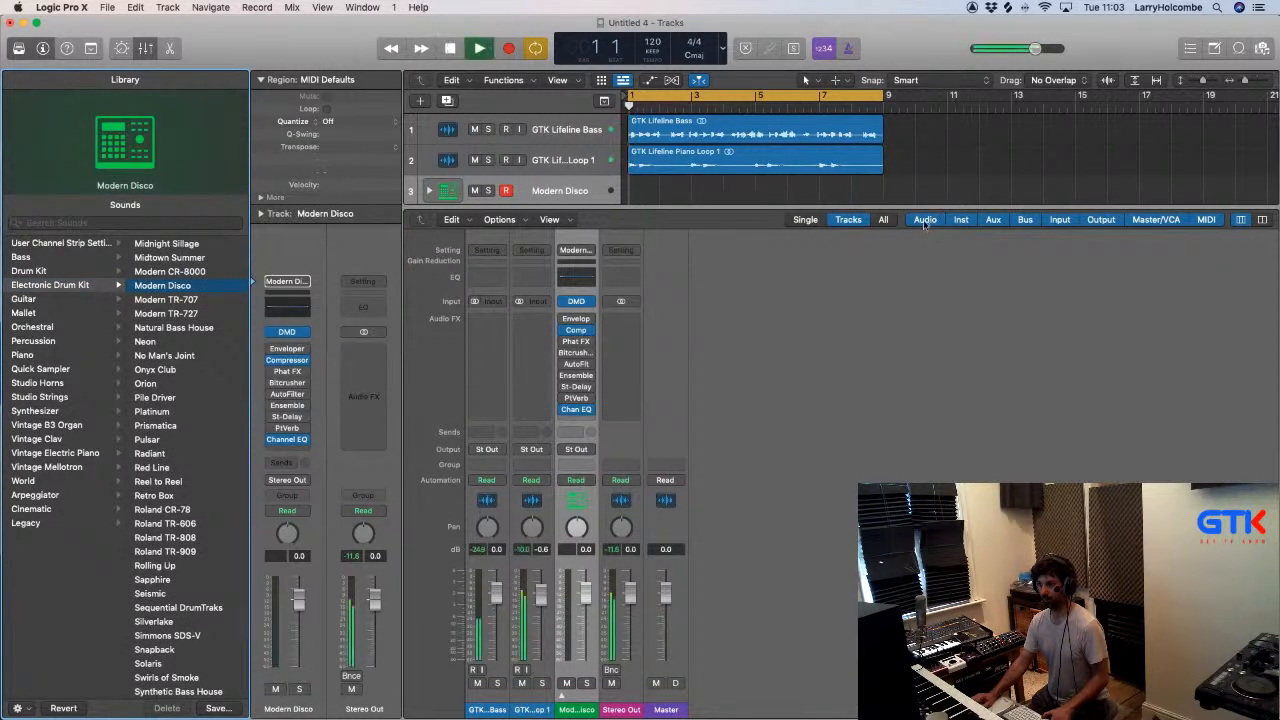
pyautogui.press('x')
pyautogui.press('space')
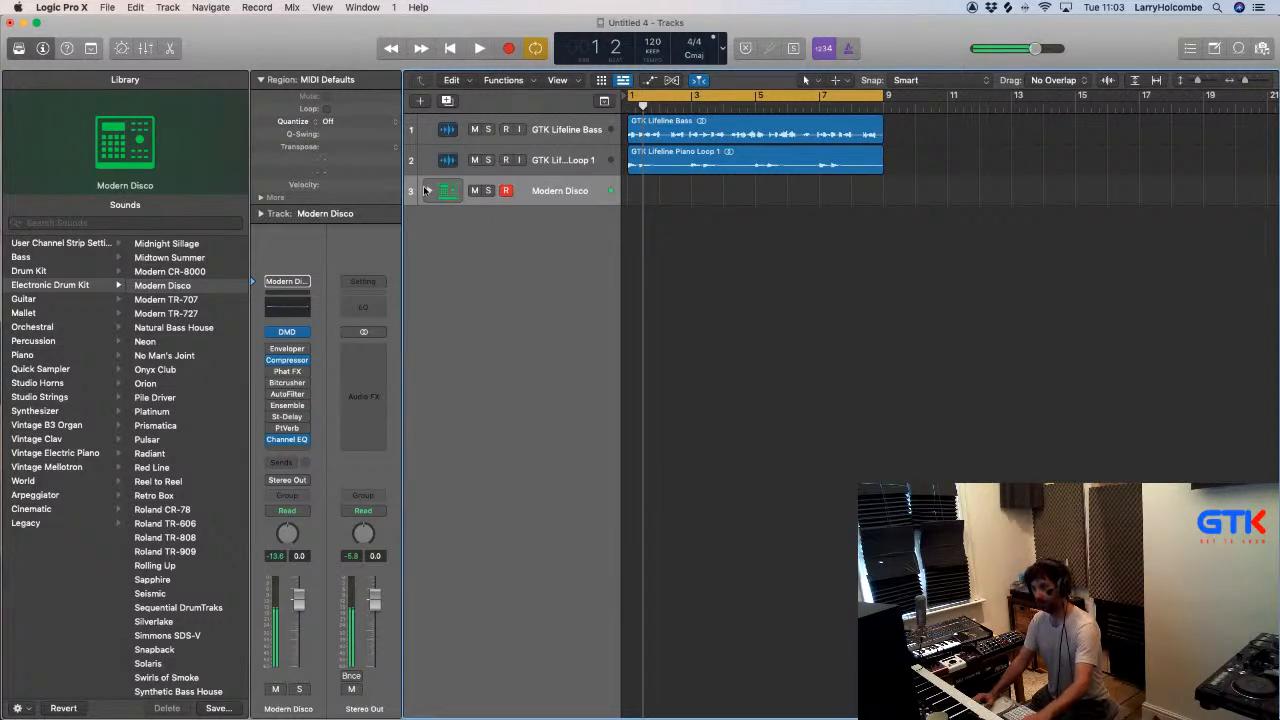
pyautogui.rightClick(640, 187)
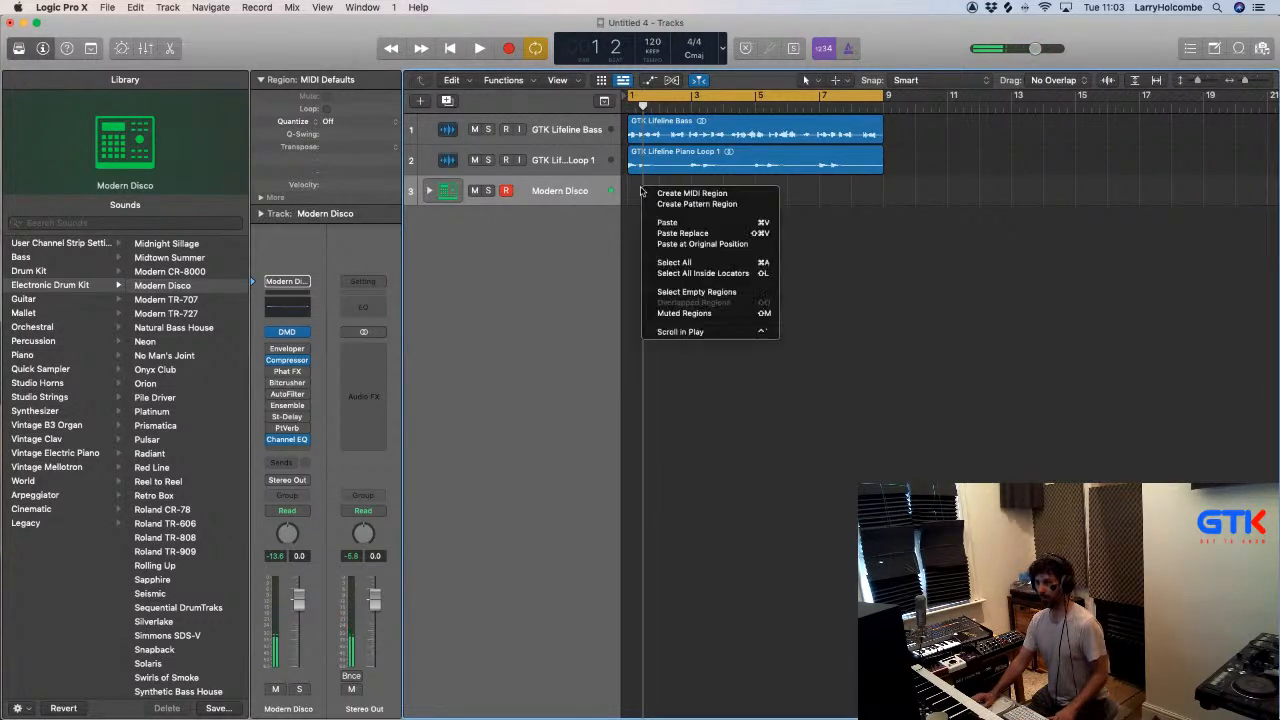
pyautogui.click(675, 204)
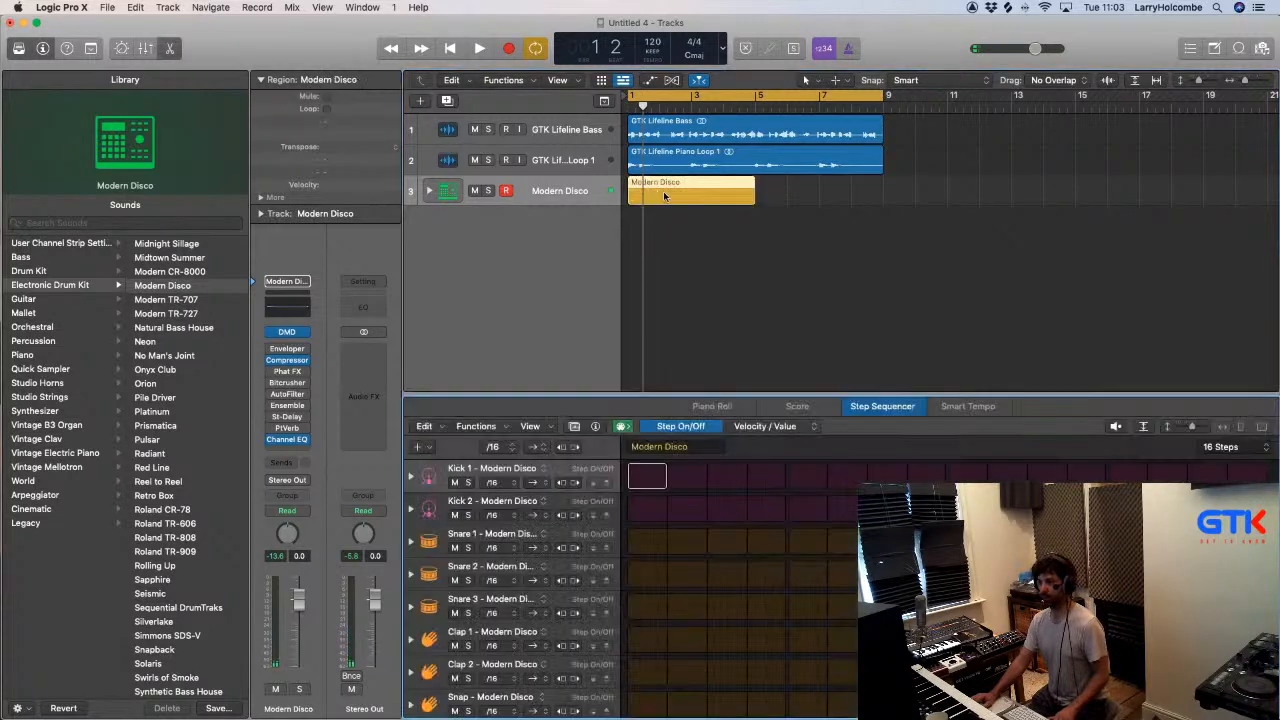
# - Program Kick 1 on steps 1, 5, 9 and 13 of the pattern and audition it
pyautogui.click(647, 478)
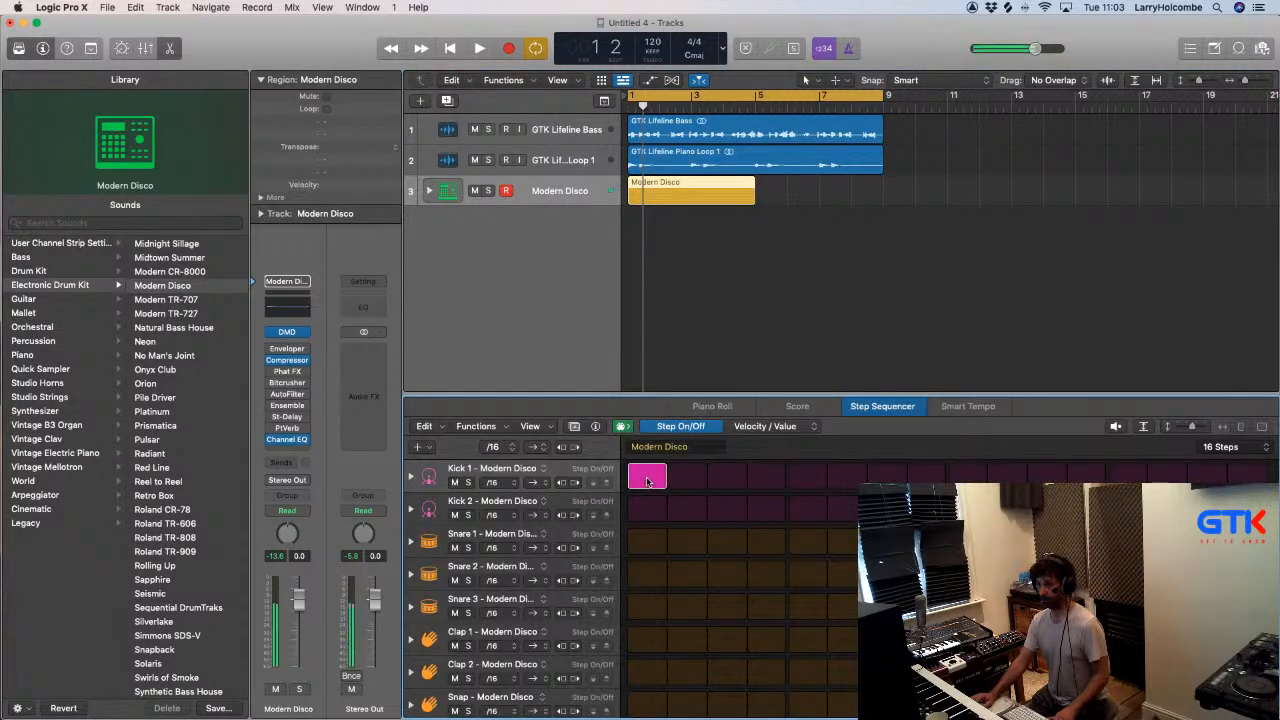
pyautogui.click(808, 477)
pyautogui.click(968, 475)
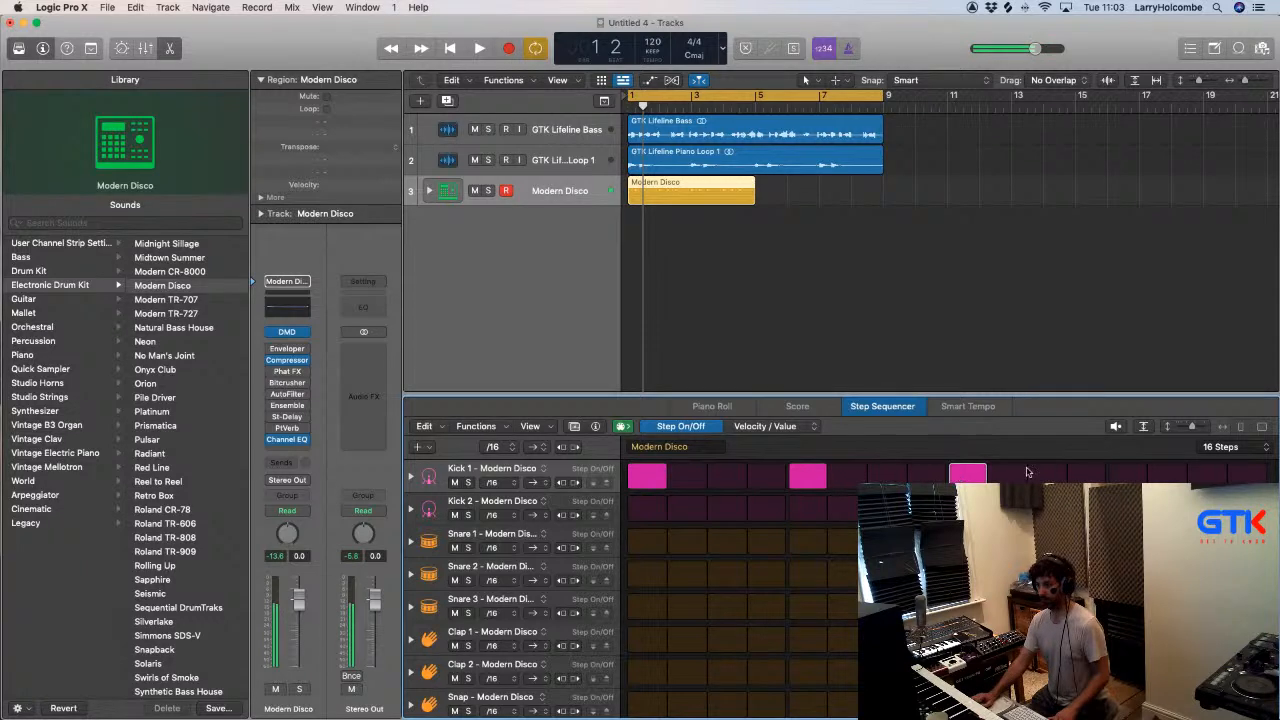
pyautogui.click(1127, 475)
pyautogui.press('space')
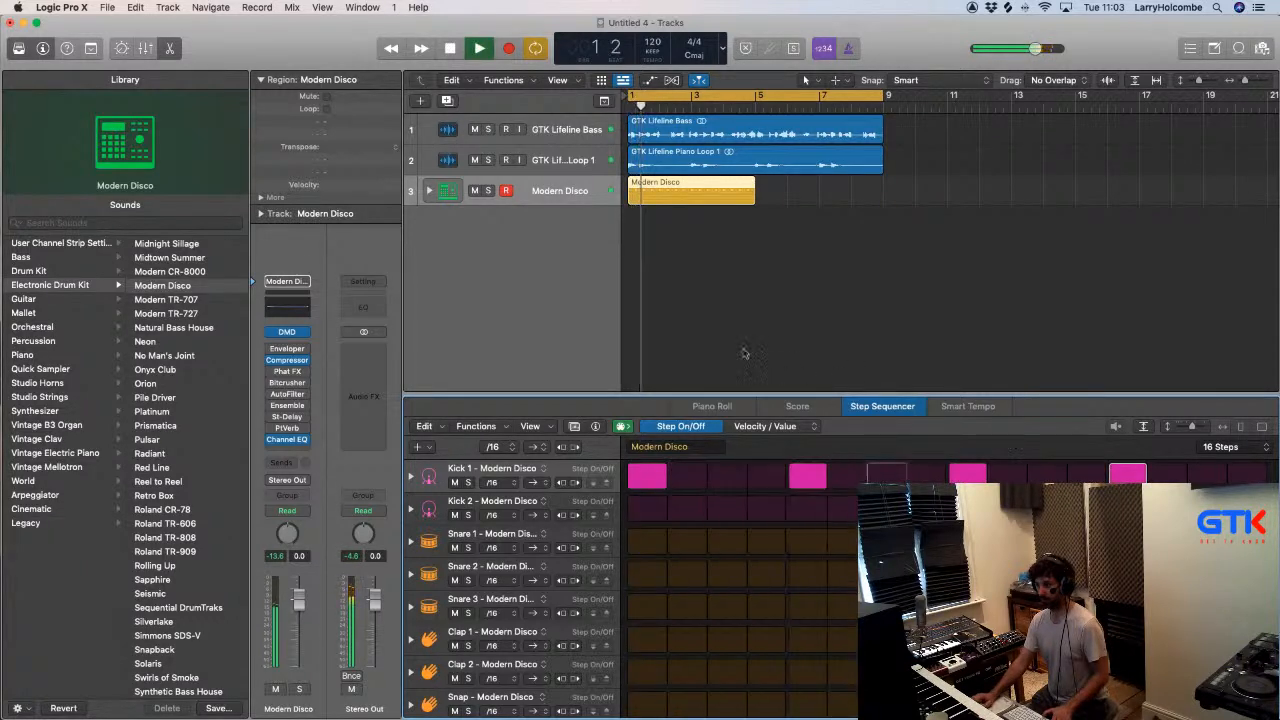
pyautogui.press('space')
# - Loop the Modern Disco pattern region and play it with the bass and piano
pyautogui.hscroll(2, 740, 187)
pyautogui.press('l')
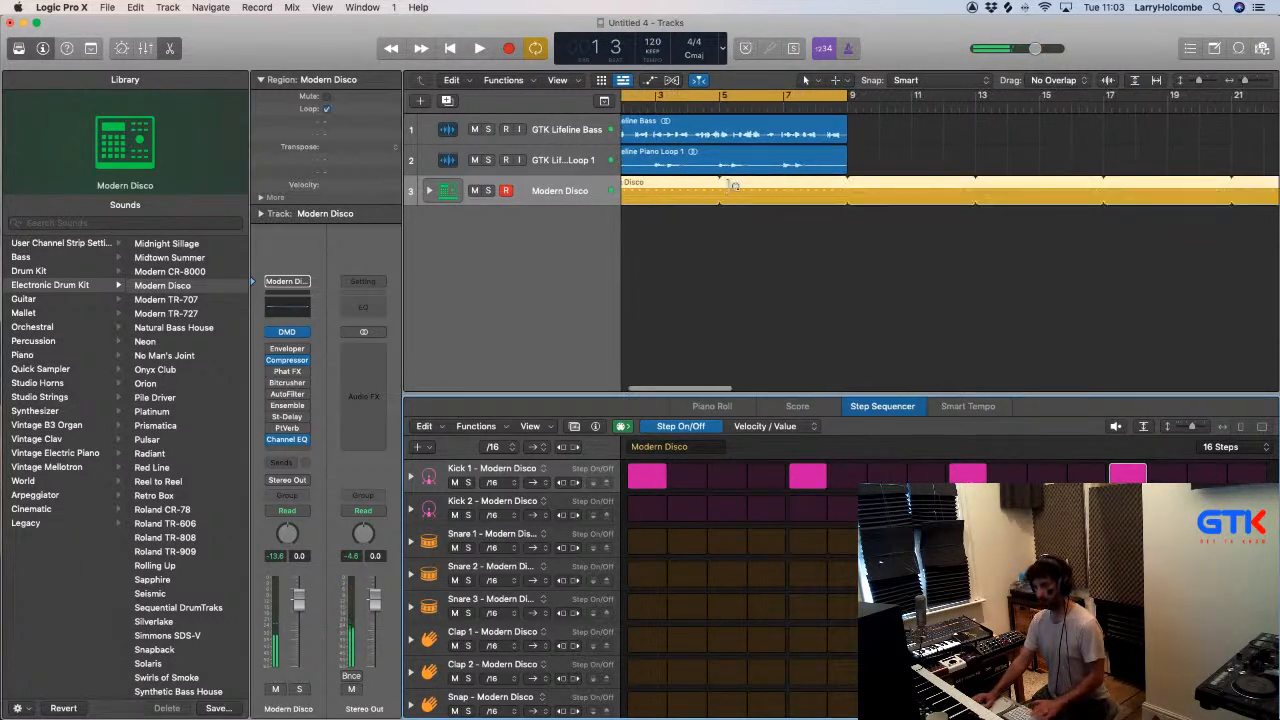
pyautogui.press('space')
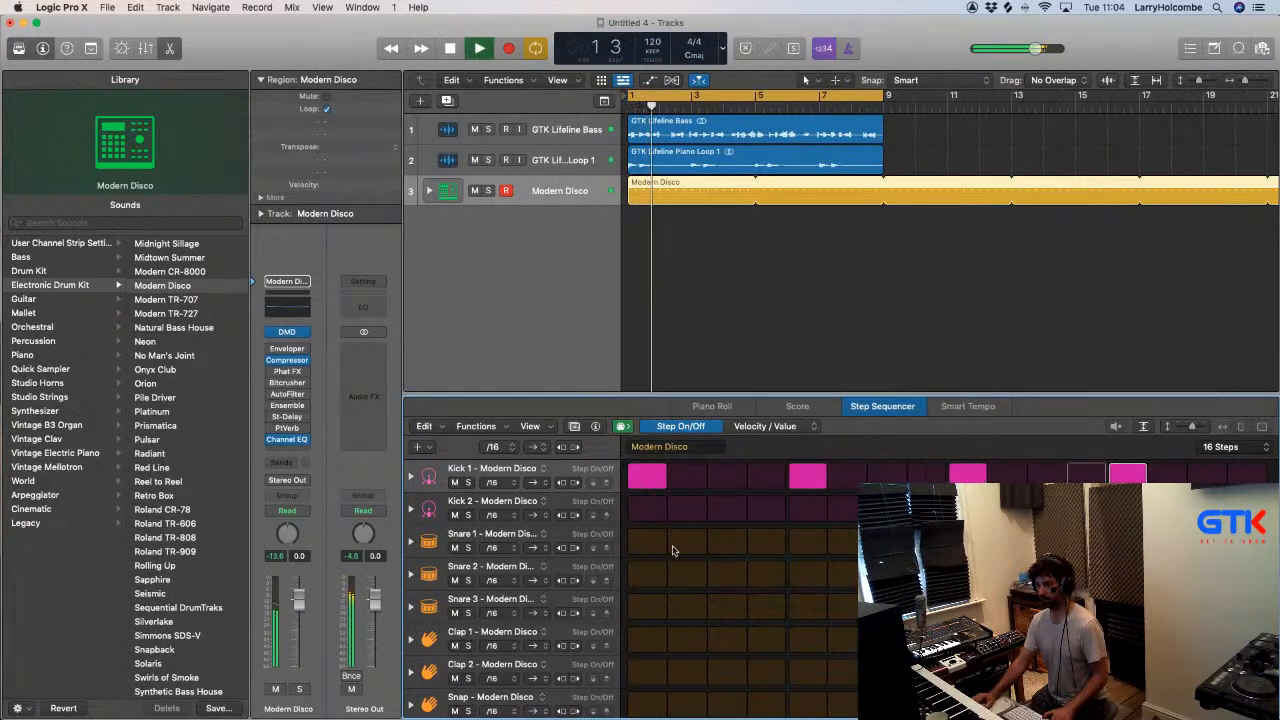
pyautogui.press('space')
# - Try Clap 1 on step 5, clear it, and place Clap 2 on step 5 instead
pyautogui.click(807, 639)
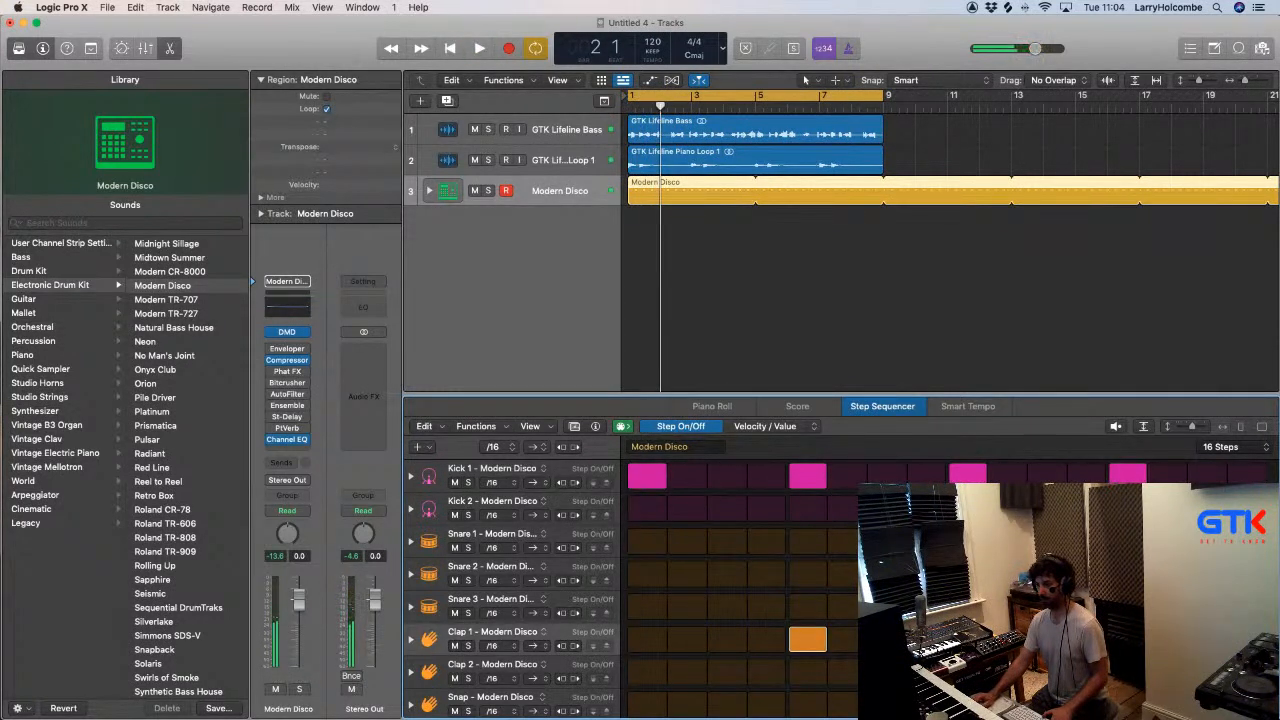
pyautogui.click(807, 641)
pyautogui.click(809, 671)
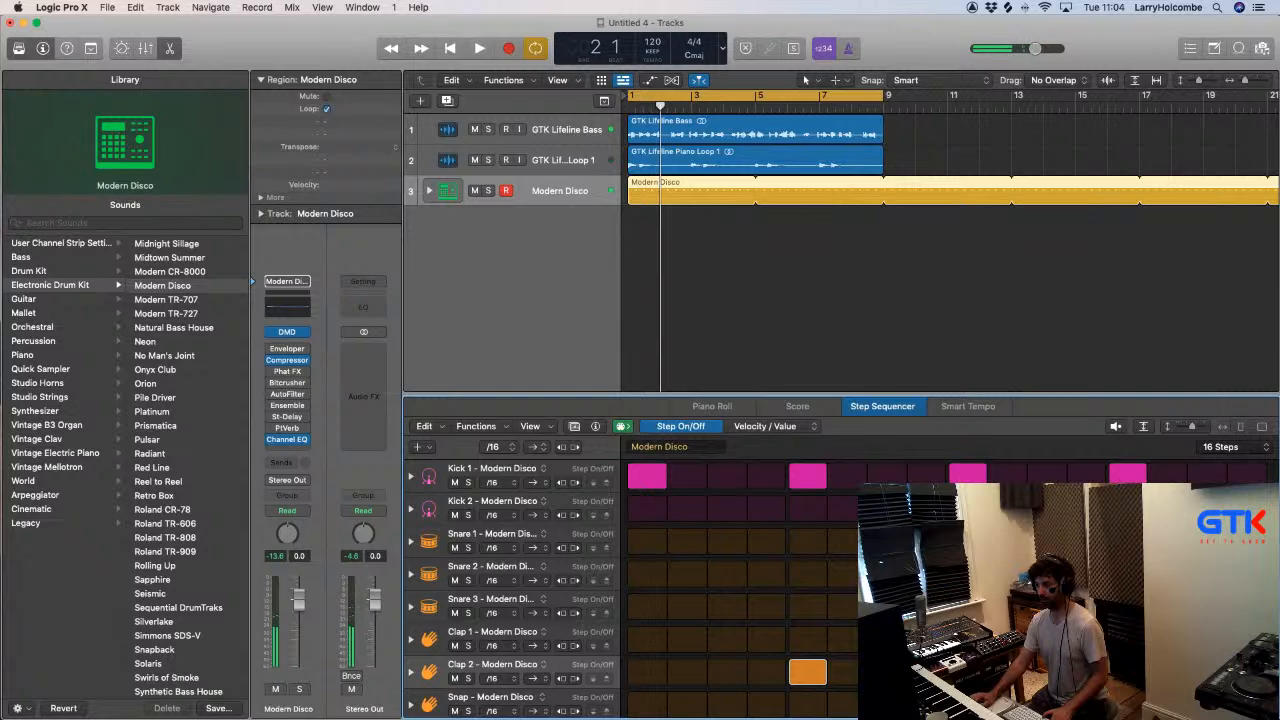
# - Play the pattern and enlarge the Step Sequencer area to show more drum rows
pyautogui.press('space')
pyautogui.scroll(-1, 760, 600)
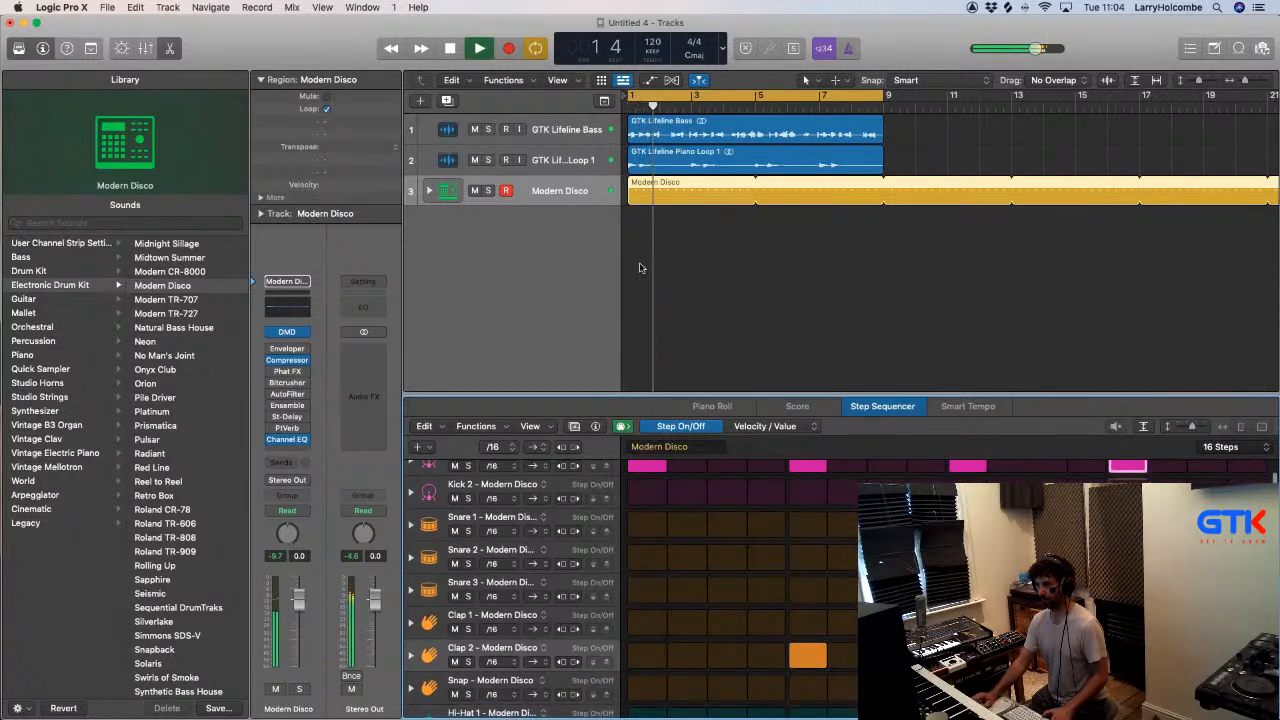
pyautogui.rightClick(697, 262)
pyautogui.click(634, 235)
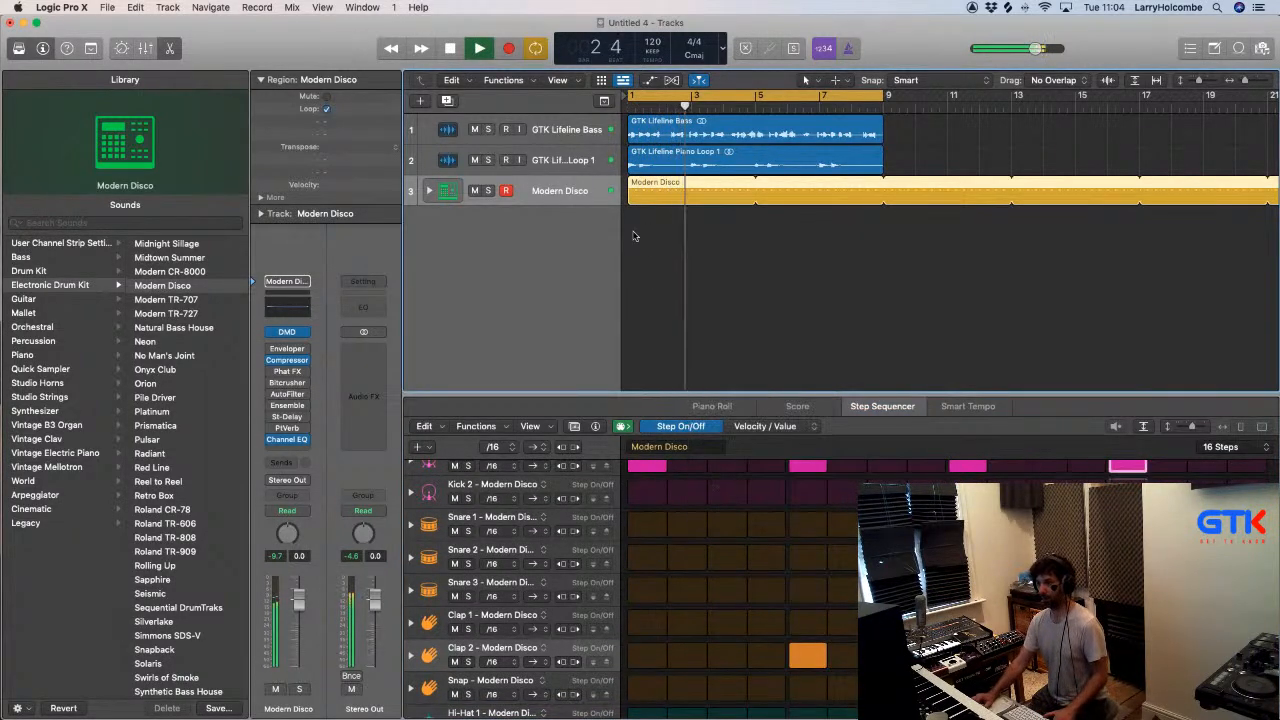
pyautogui.moveTo(757, 393); pyautogui.dragTo(739, 258)
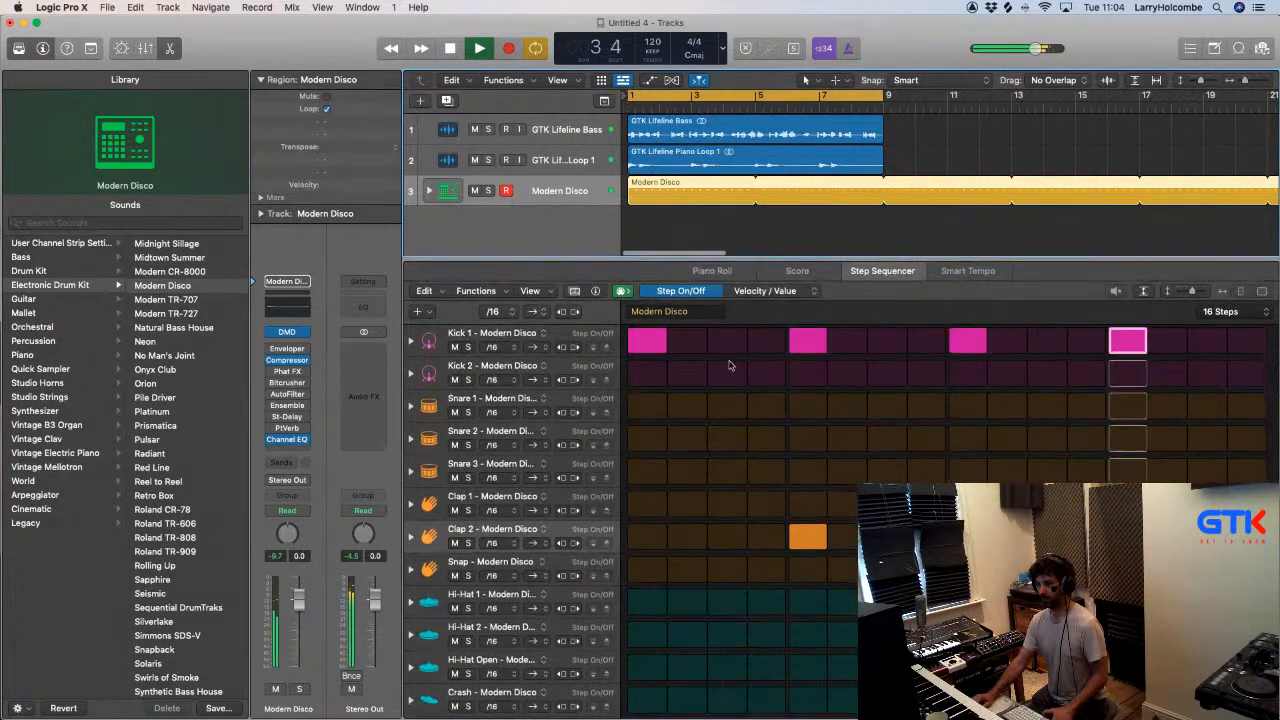
# - Clear the Kick 1 hits and place them on Kick 2 instead, on steps 1, 5, 9 and 13
pyautogui.press('space')
pyautogui.click(647, 373)
pyautogui.moveTo(647, 342); pyautogui.dragTo(810, 344)
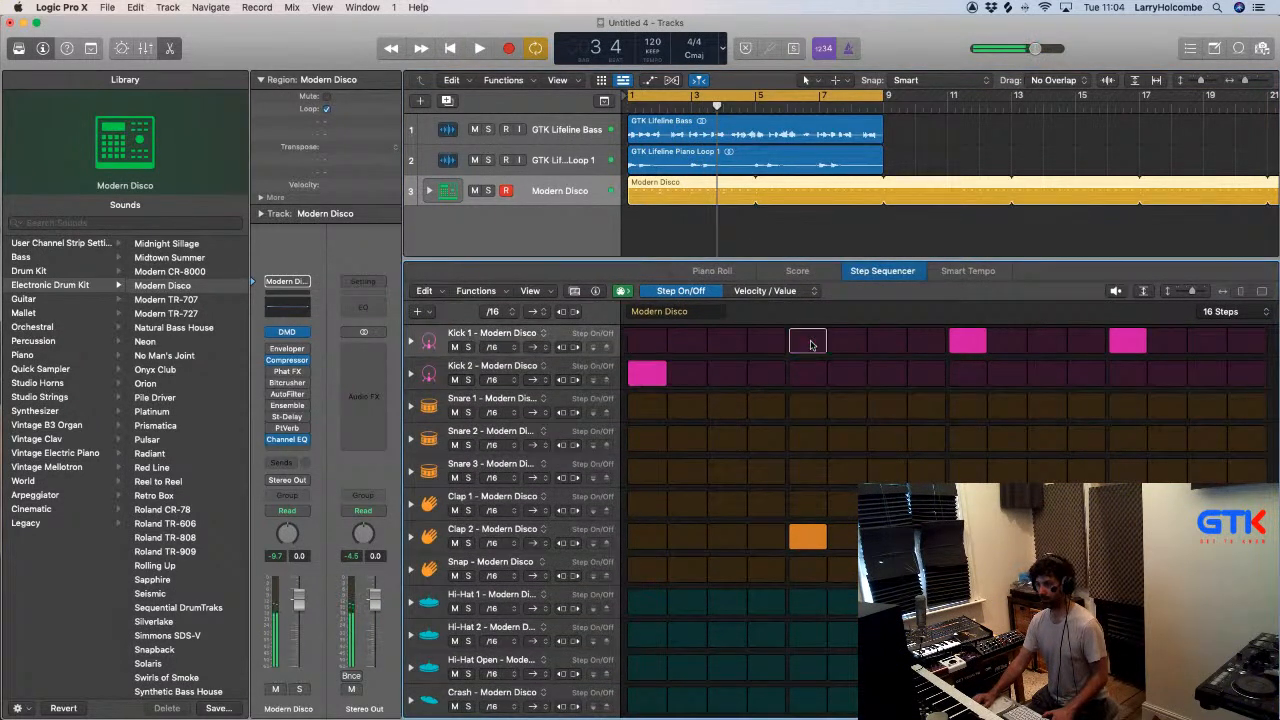
pyautogui.click(808, 373)
pyautogui.click(968, 342)
pyautogui.click(968, 373)
pyautogui.click(1128, 342)
pyautogui.click(1128, 373)
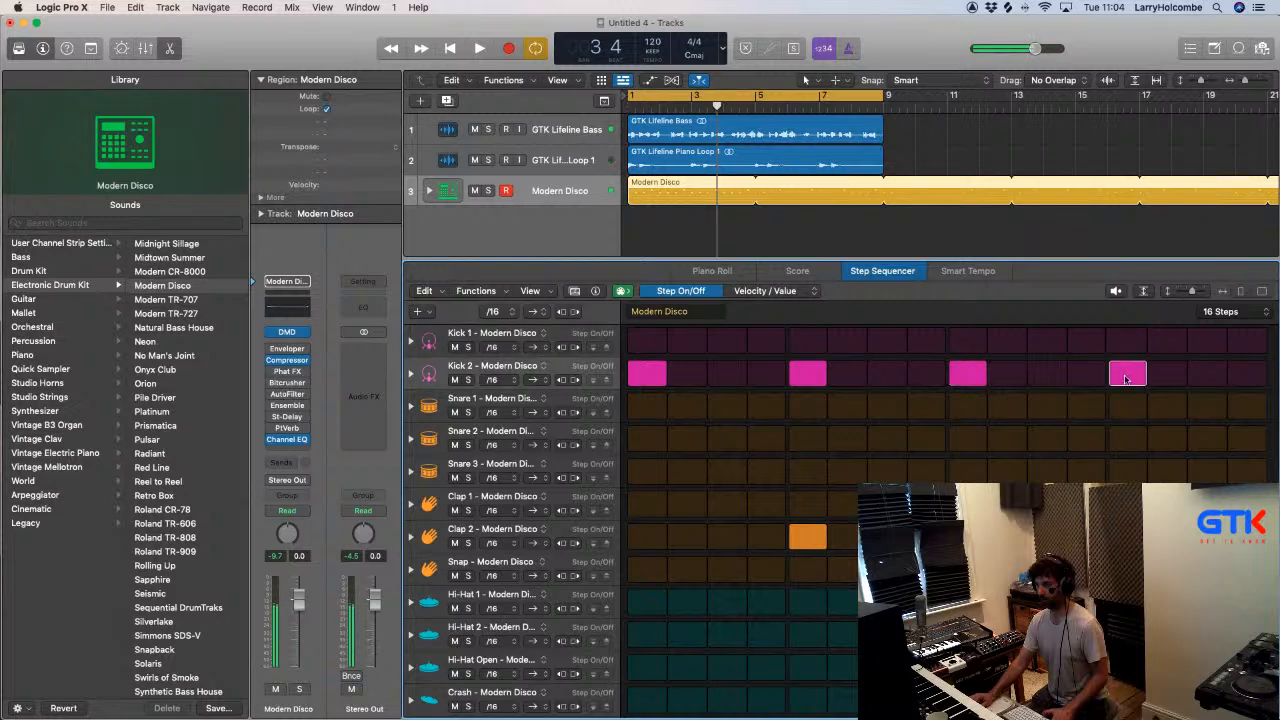
# - Play the pattern, expand the Modern Disco drum stack into its individual tracks and select the Kick 1 track
pyautogui.press('space')
pyautogui.press('x')
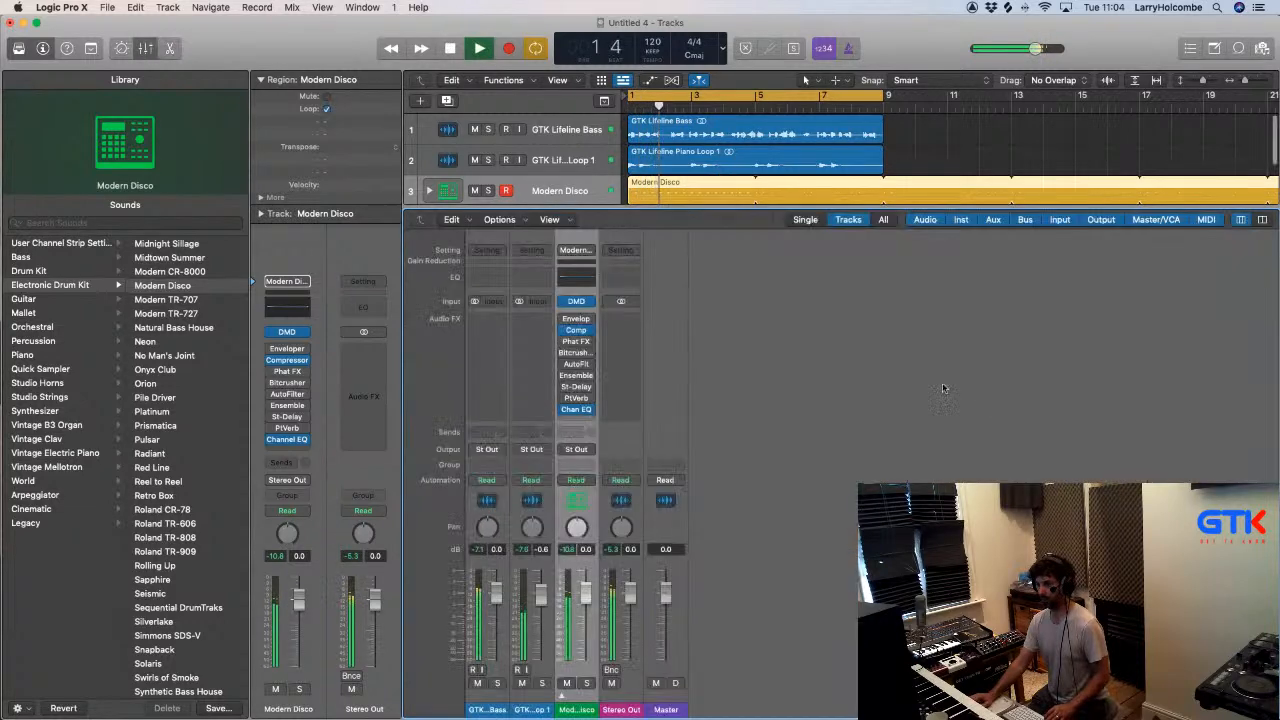
pyautogui.press('x')
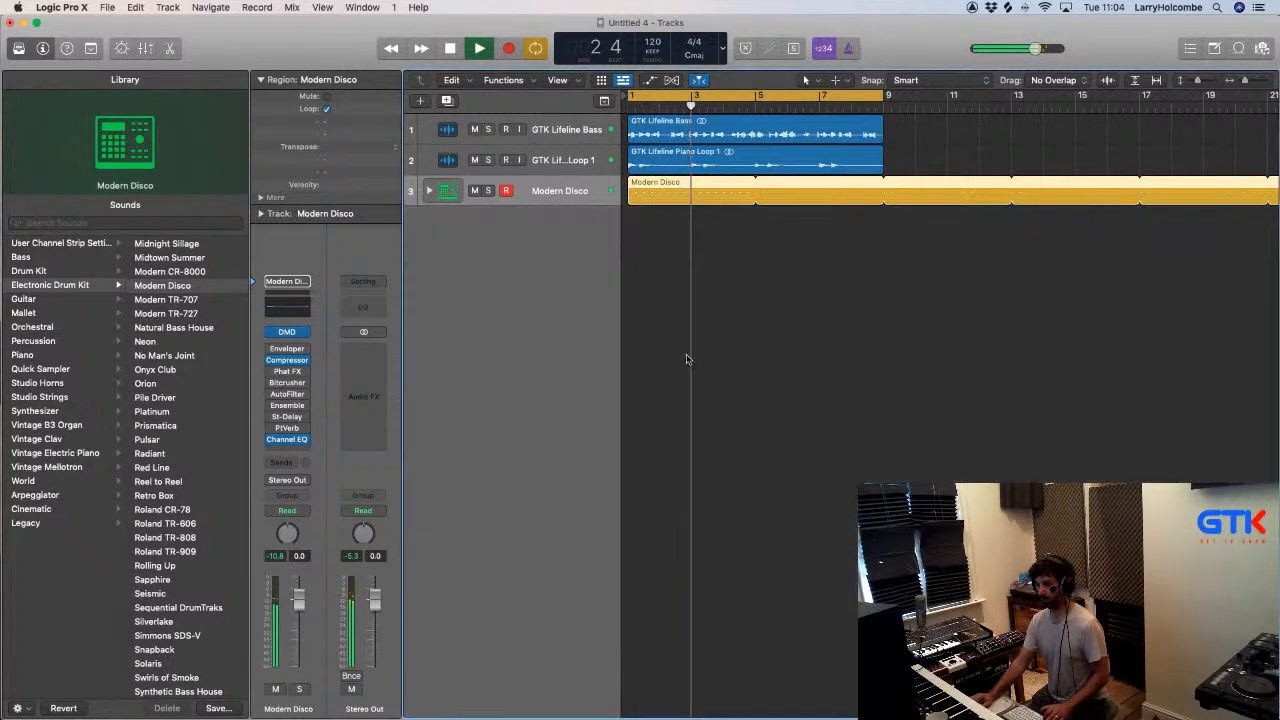
pyautogui.press('space')
pyautogui.click(429, 190)
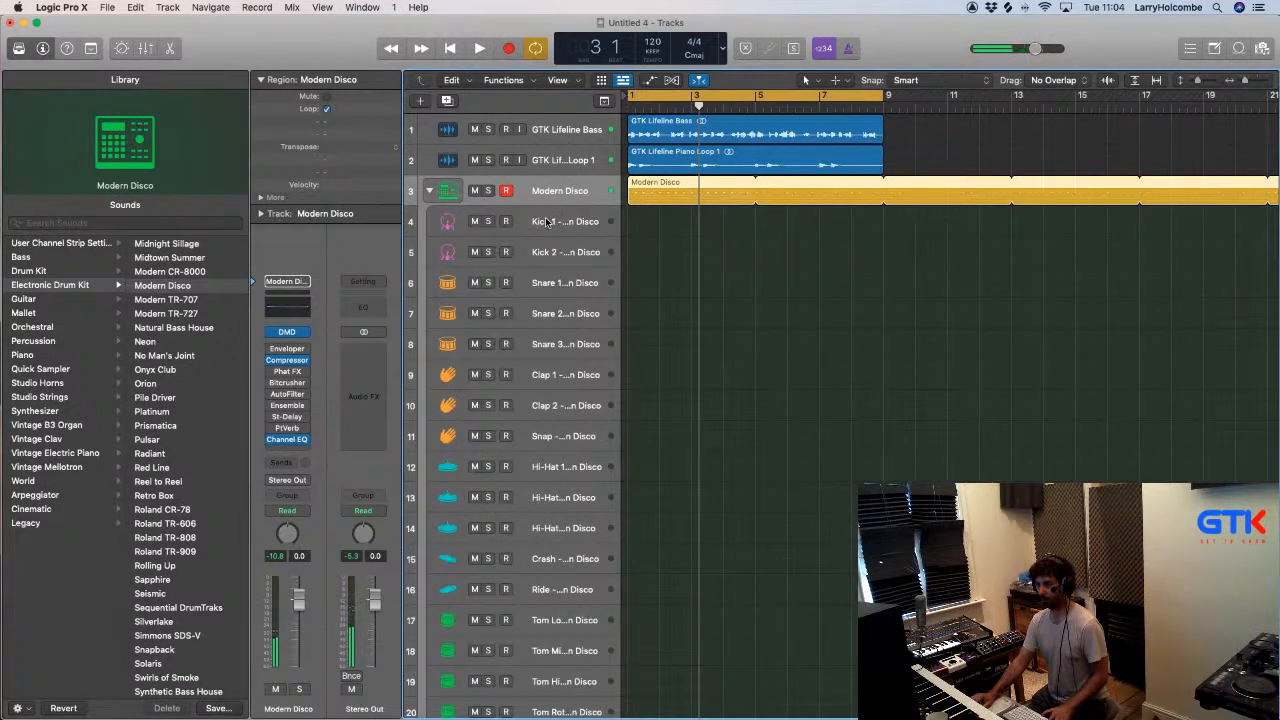
pyautogui.hscroll(1, 570, 221)
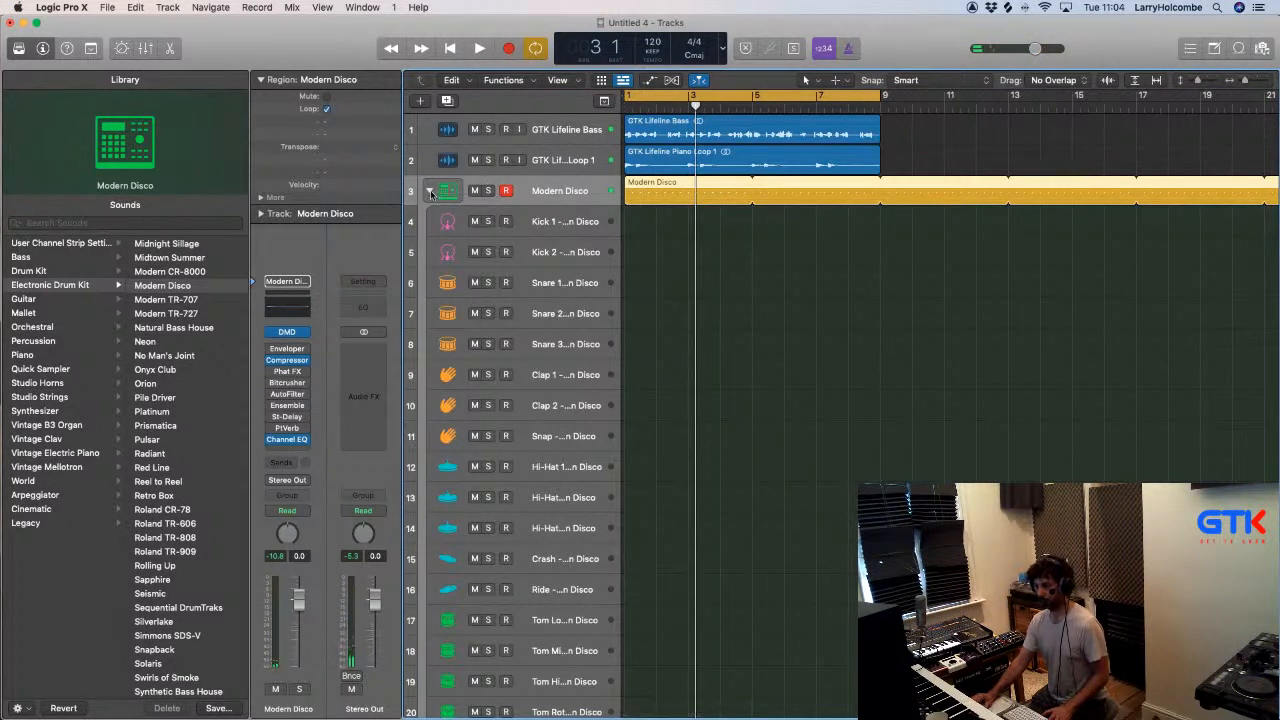
pyautogui.click(578, 224)
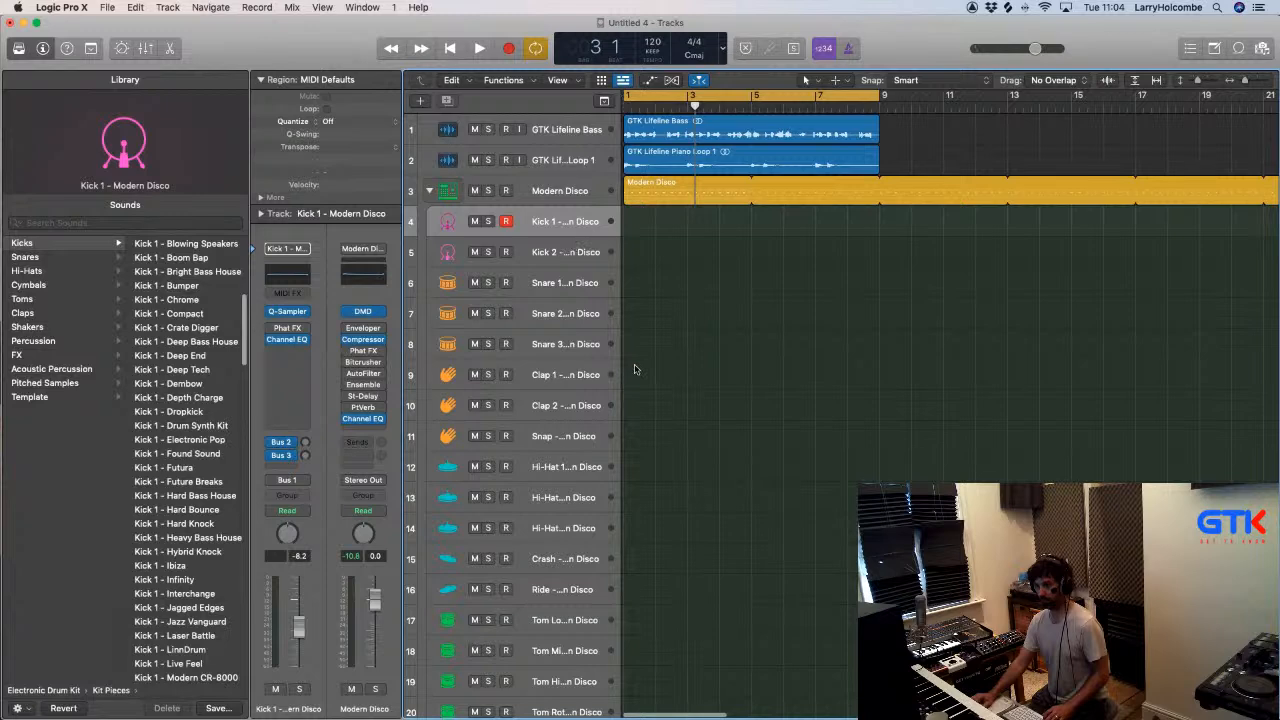
# - Raise the Kick 2 level to about -4.1 dB in the mixer while listening to the pattern
pyautogui.press('x')
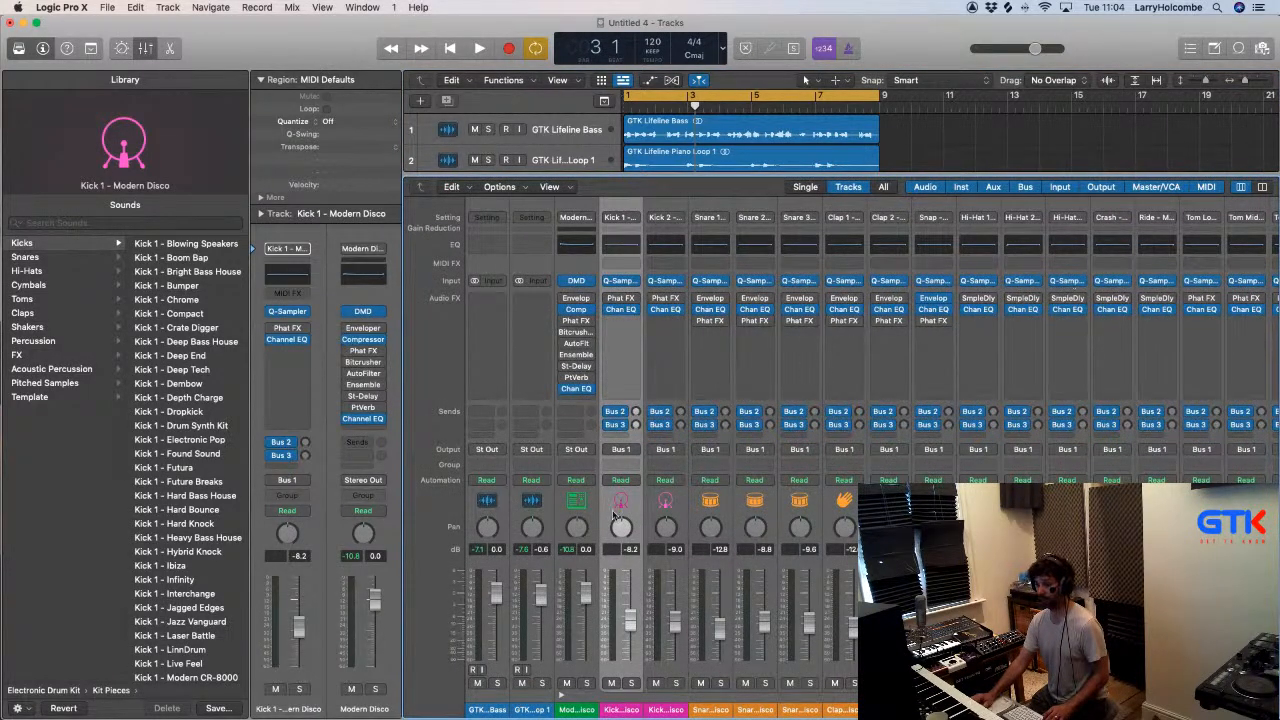
pyautogui.press('space')
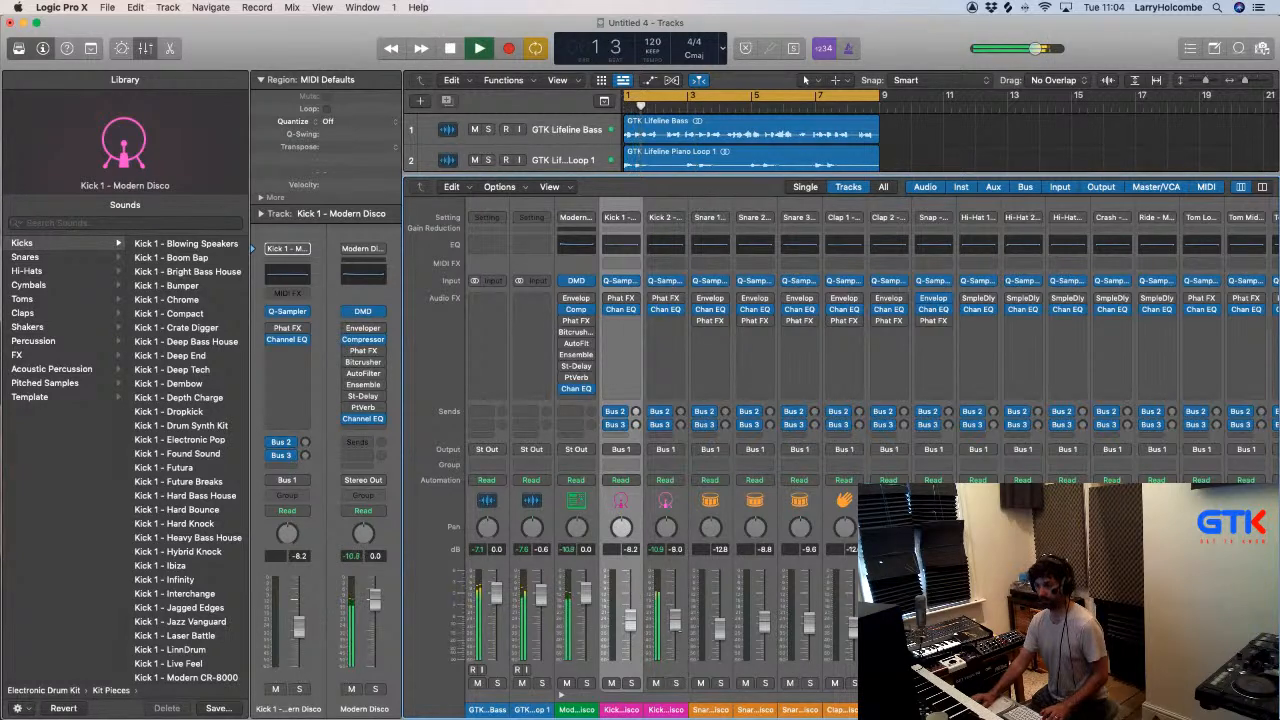
pyautogui.press('space')
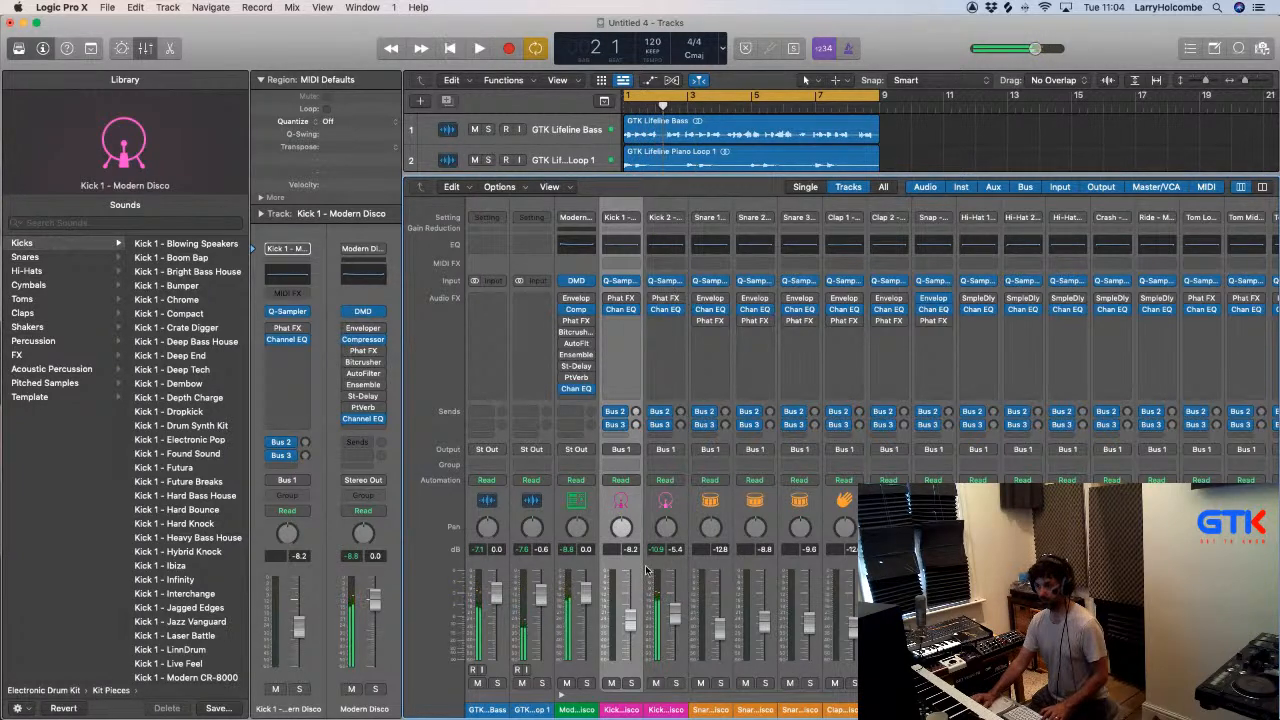
pyautogui.press('space')
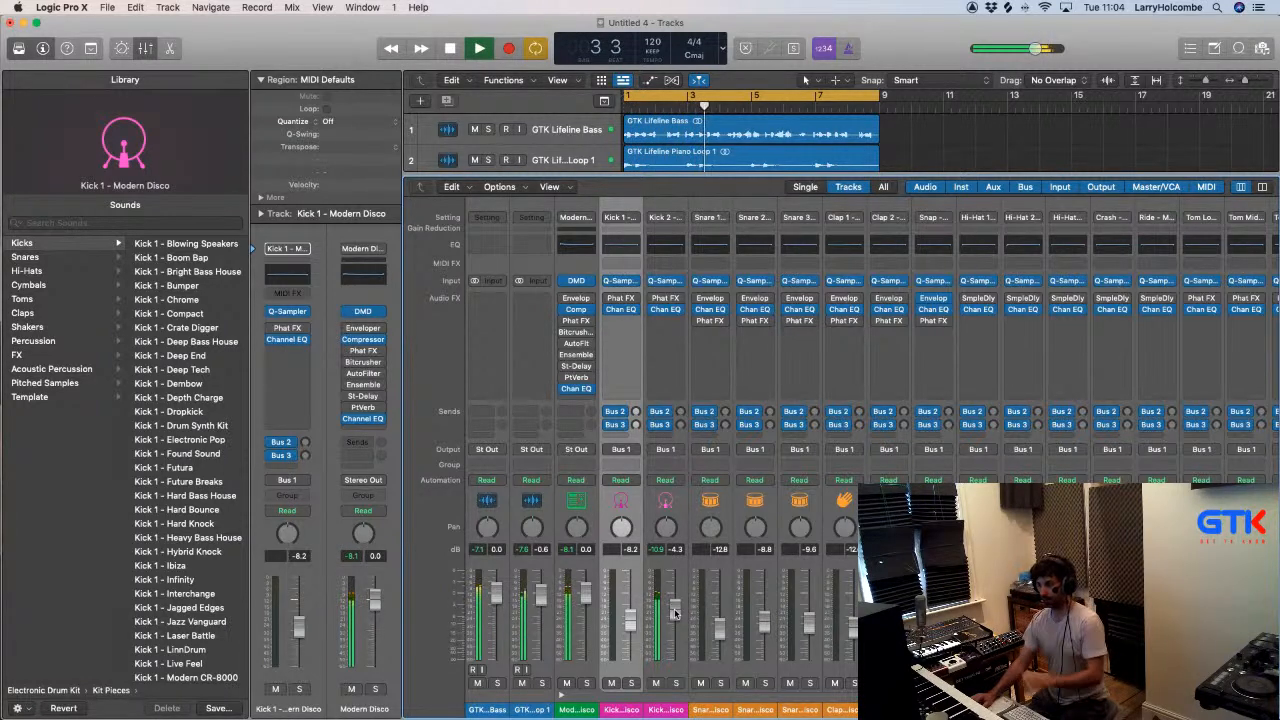
pyautogui.press('x')
pyautogui.press('space')
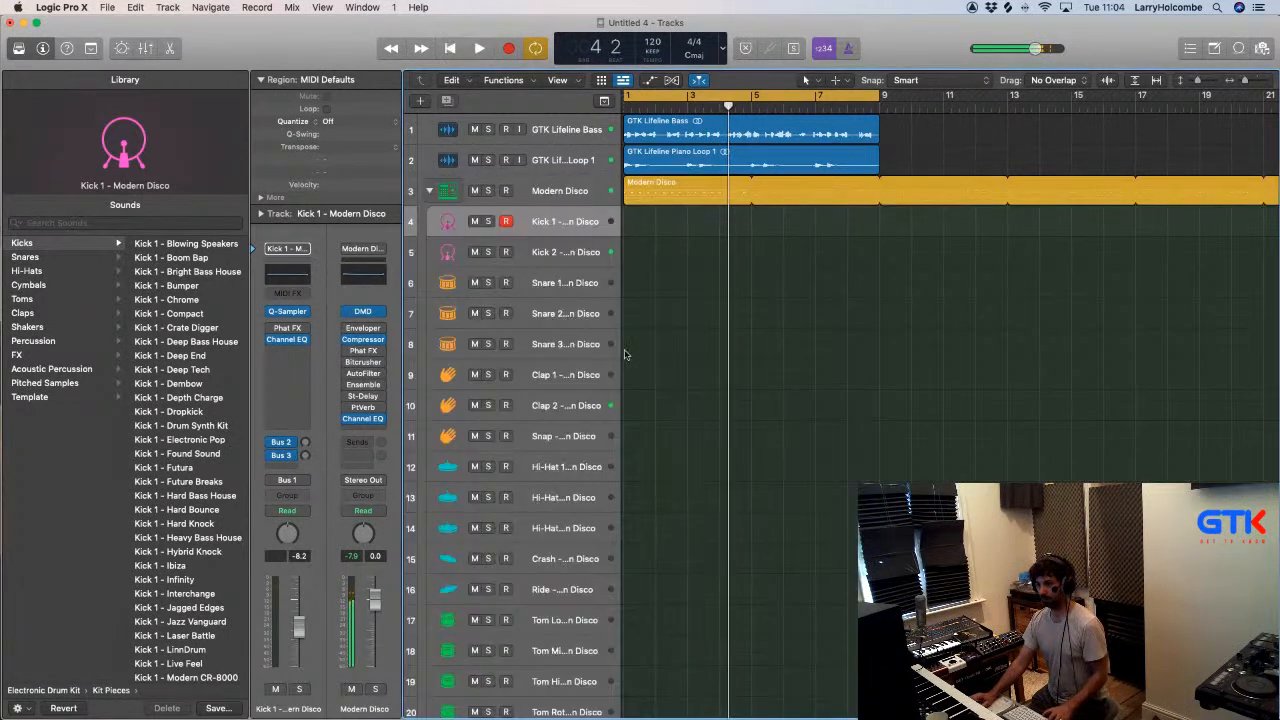
# - Reopen the Modern Disco pattern and layer Kick 1 with Kick 2 on steps 1, 5, 9 and 13
pyautogui.doubleClick(662, 196)
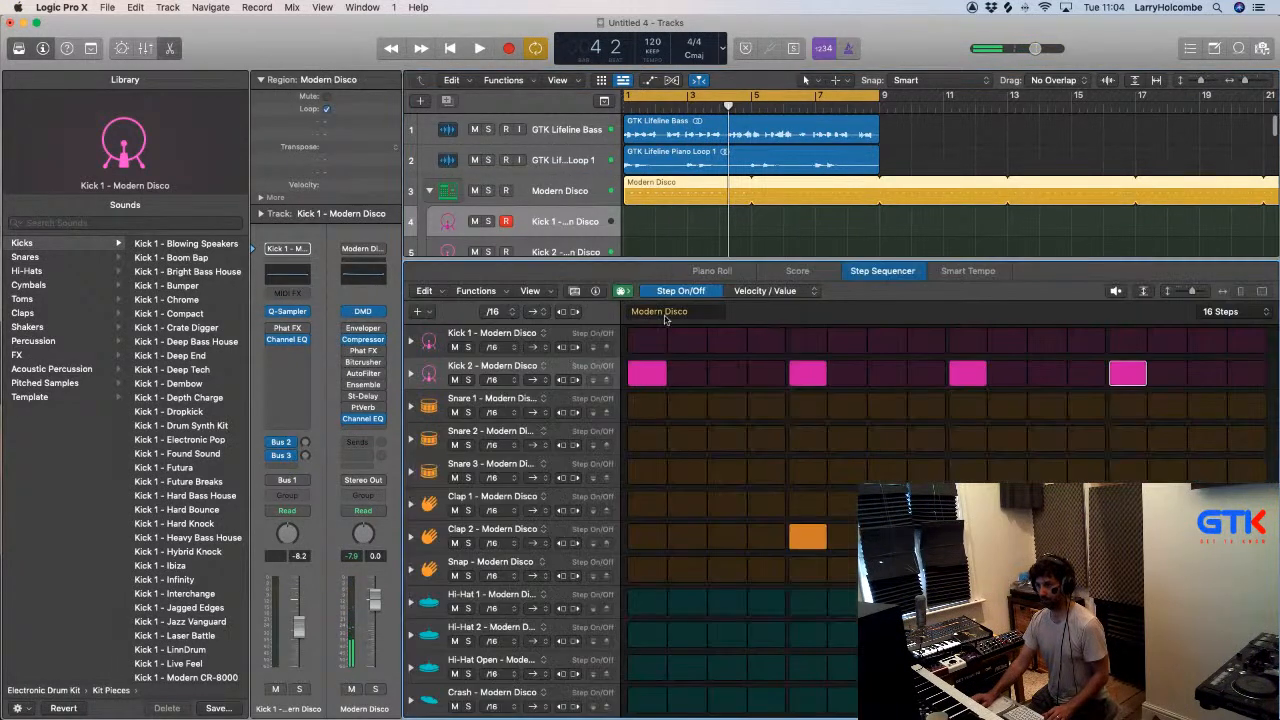
pyautogui.click(663, 339)
pyautogui.click(806, 341)
pyautogui.click(968, 341)
pyautogui.click(1128, 341)
# - Select the Kick 1 track and browse the available kick sounds in the library
pyautogui.click(546, 232)
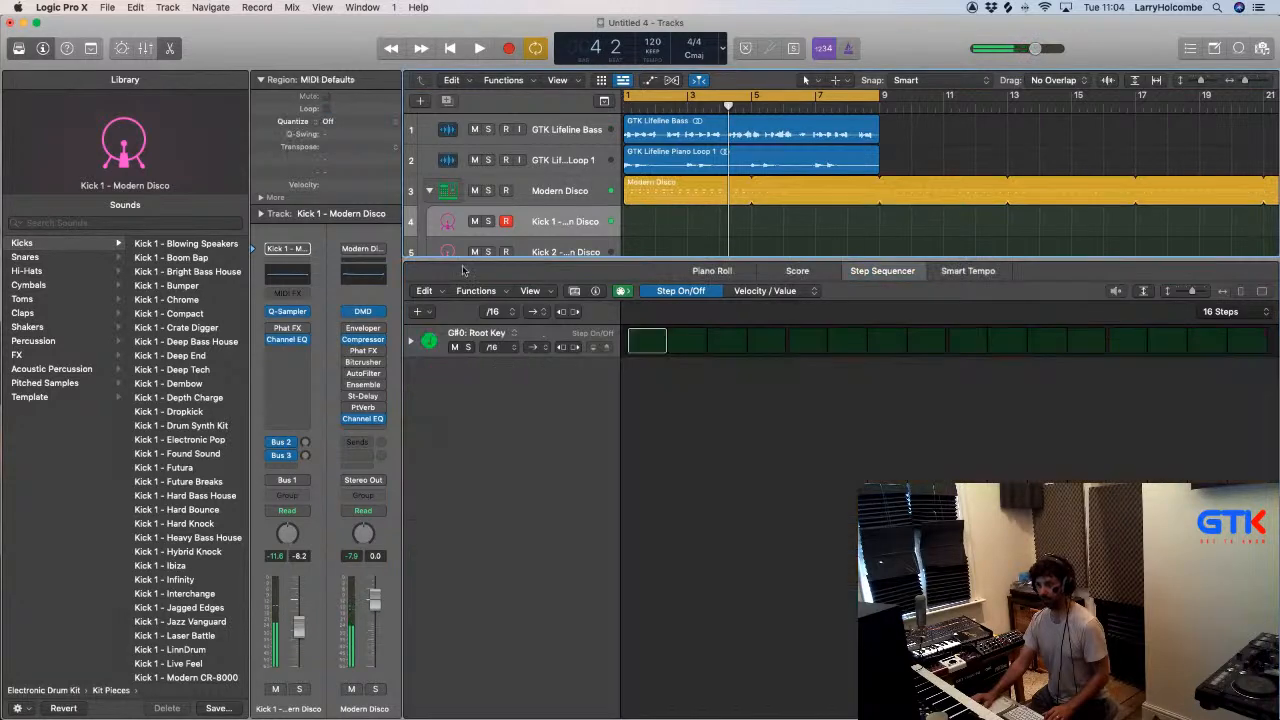
pyautogui.click(309, 310)
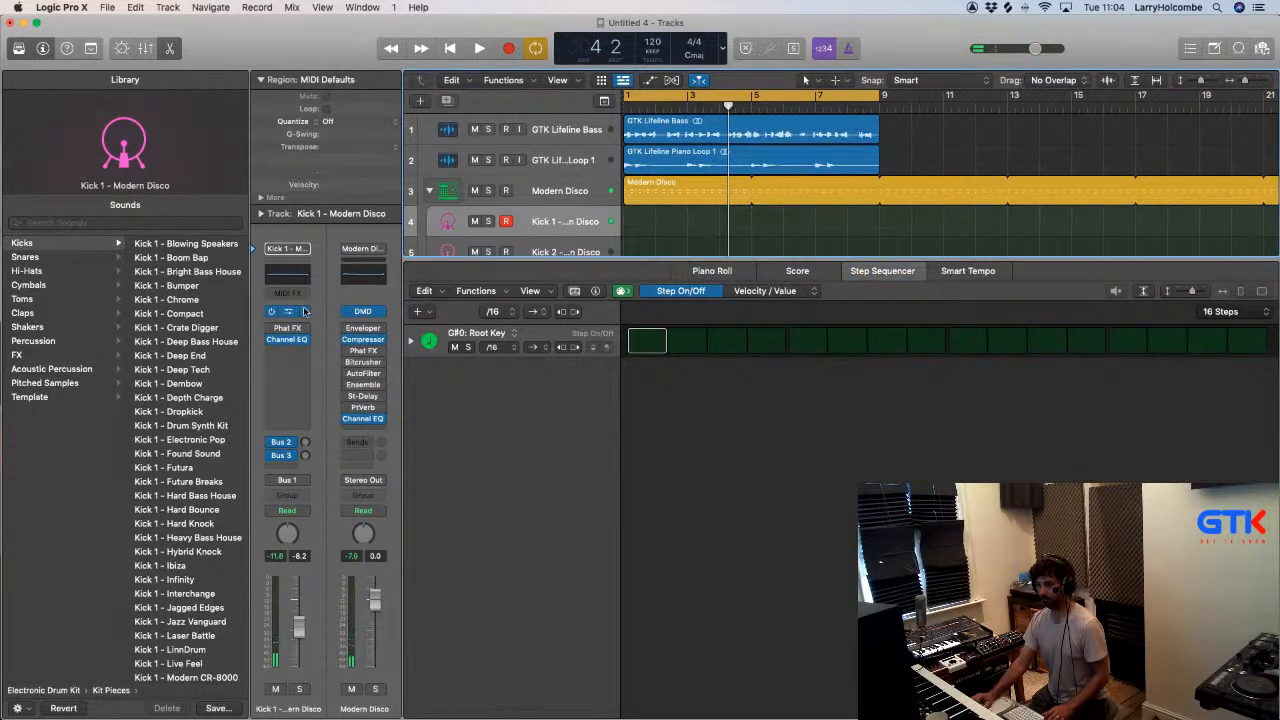
pyautogui.click(612, 218)
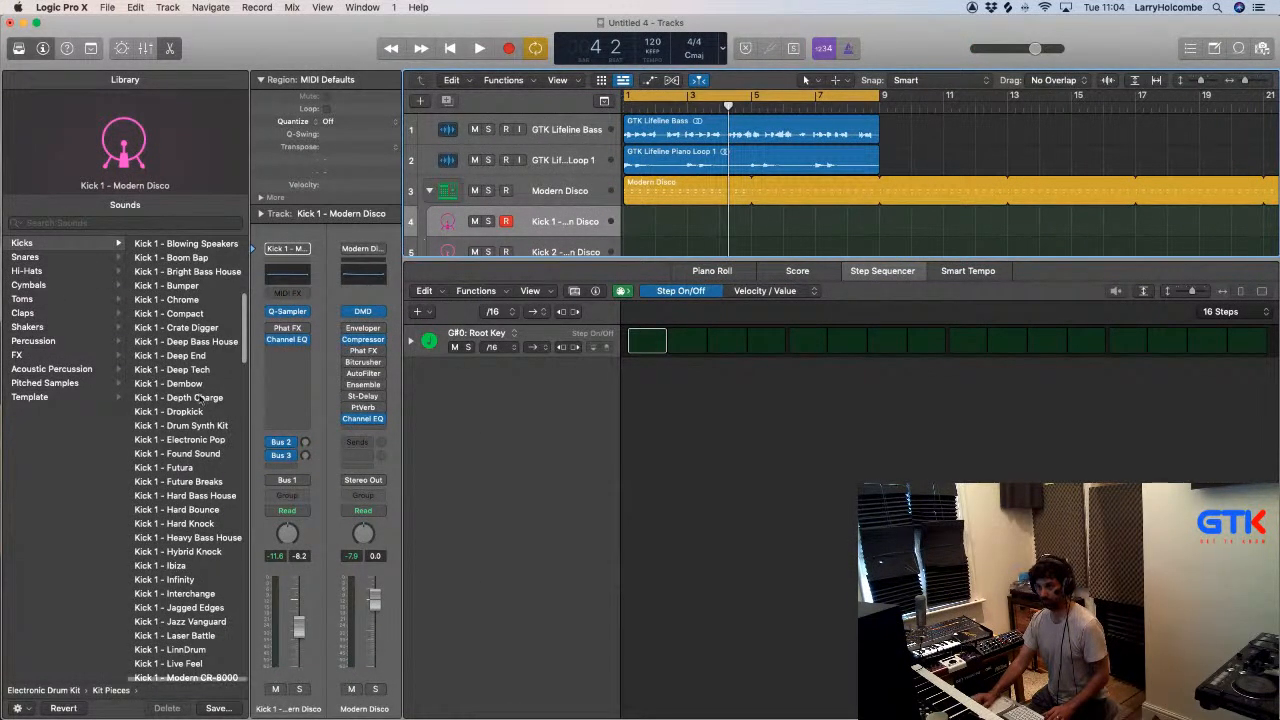
pyautogui.scroll(-20, 207, 401)
pyautogui.scroll(20, 207, 401)
pyautogui.scroll(-20, 207, 401)
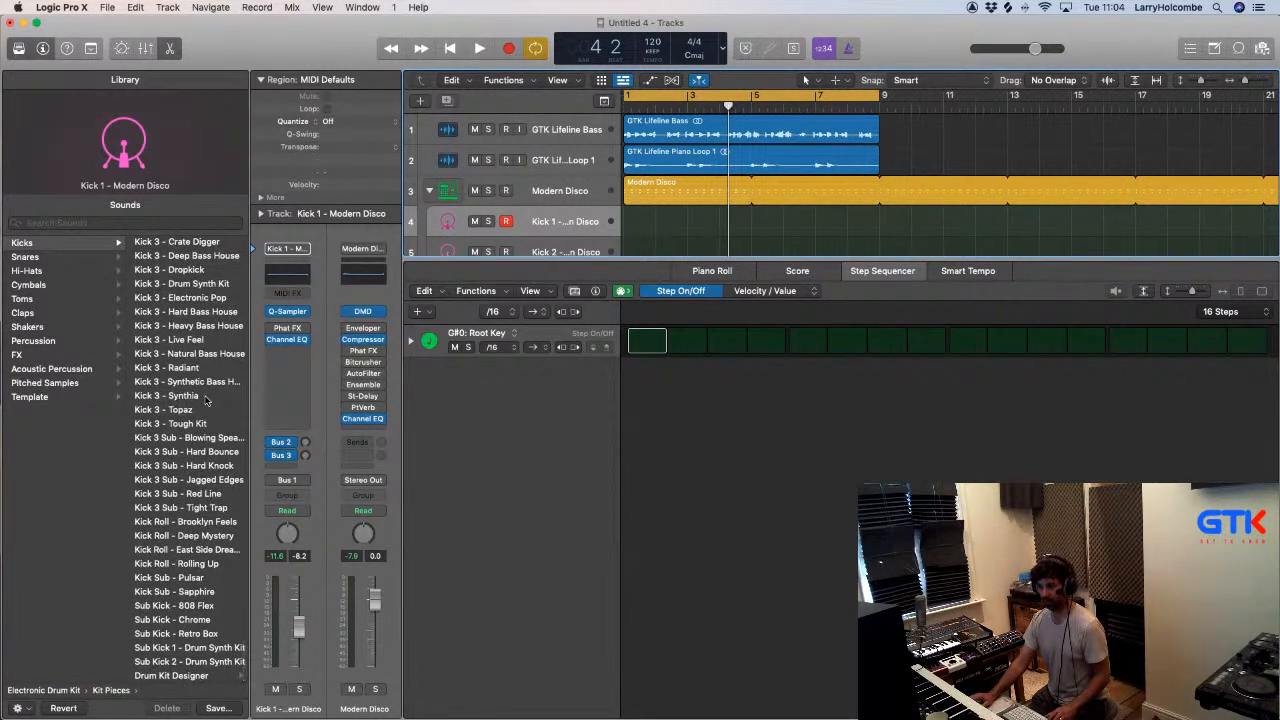
pyautogui.scroll(20, 207, 401)
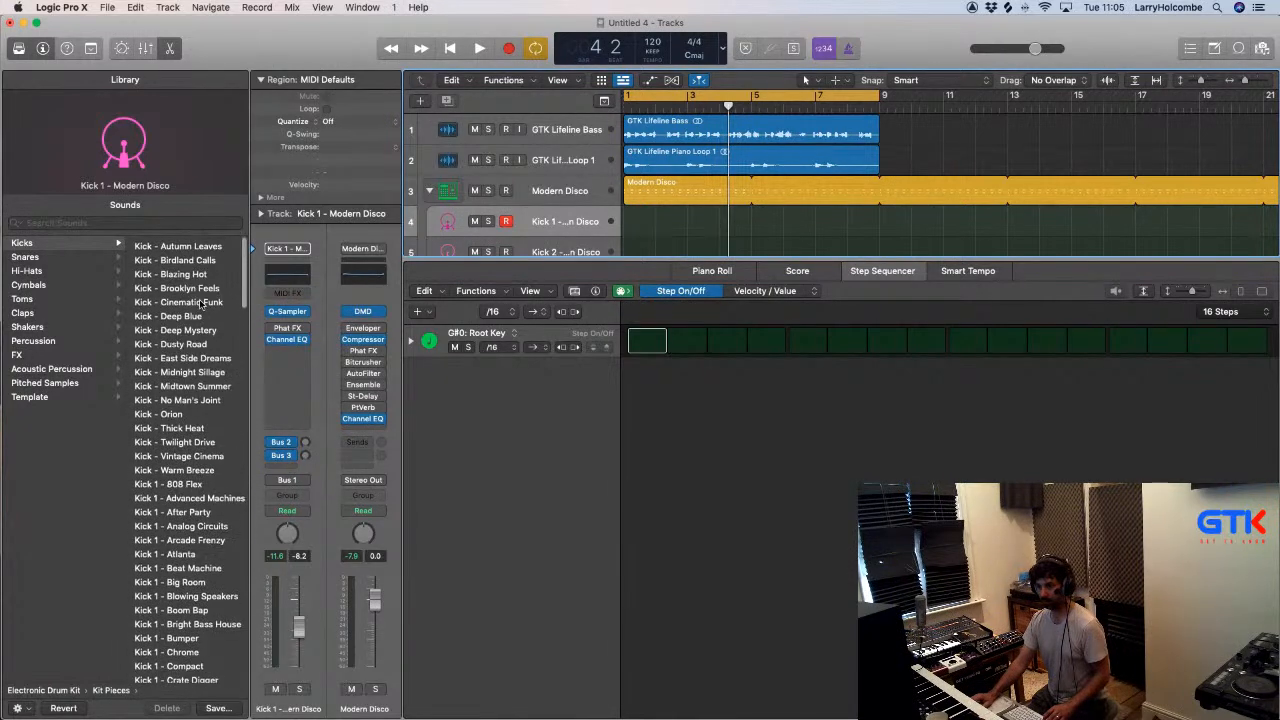
# - Replace the Quick Sampler instrument on the Kick 1 track with a mono Drum Synth
pyautogui.click(313, 313)
pyautogui.moveTo(352, 197)
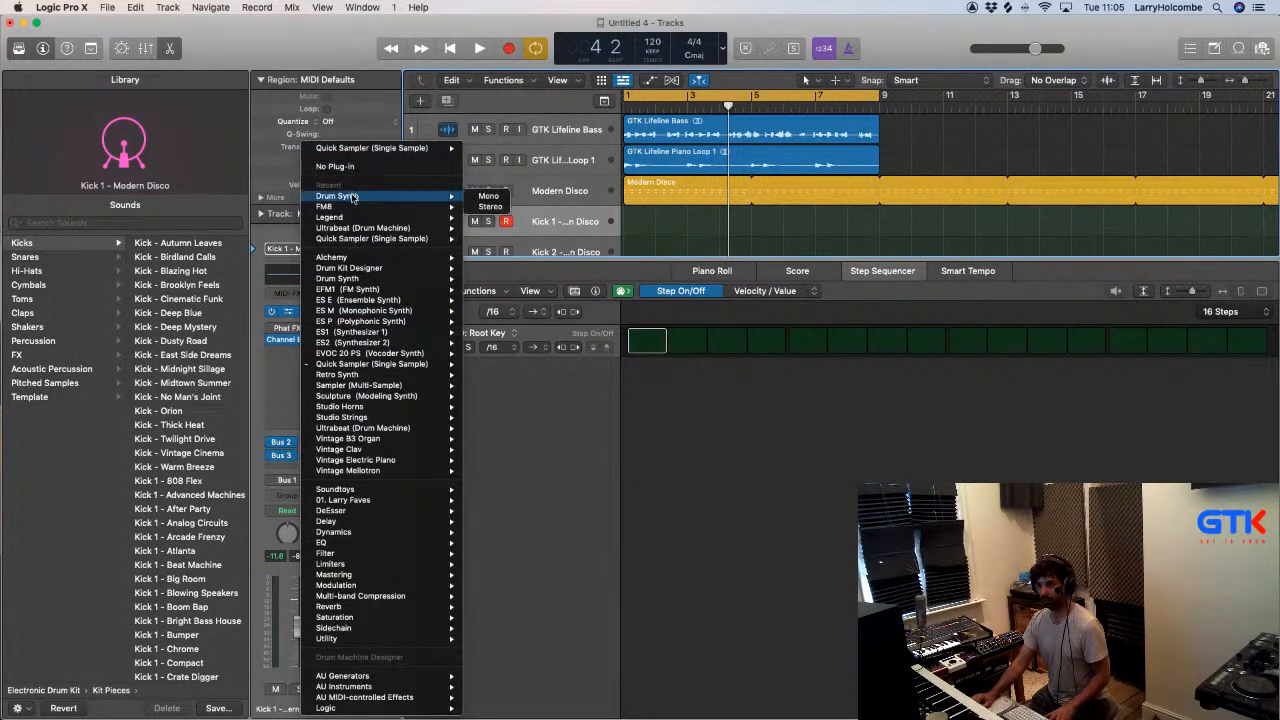
pyautogui.click(486, 197)
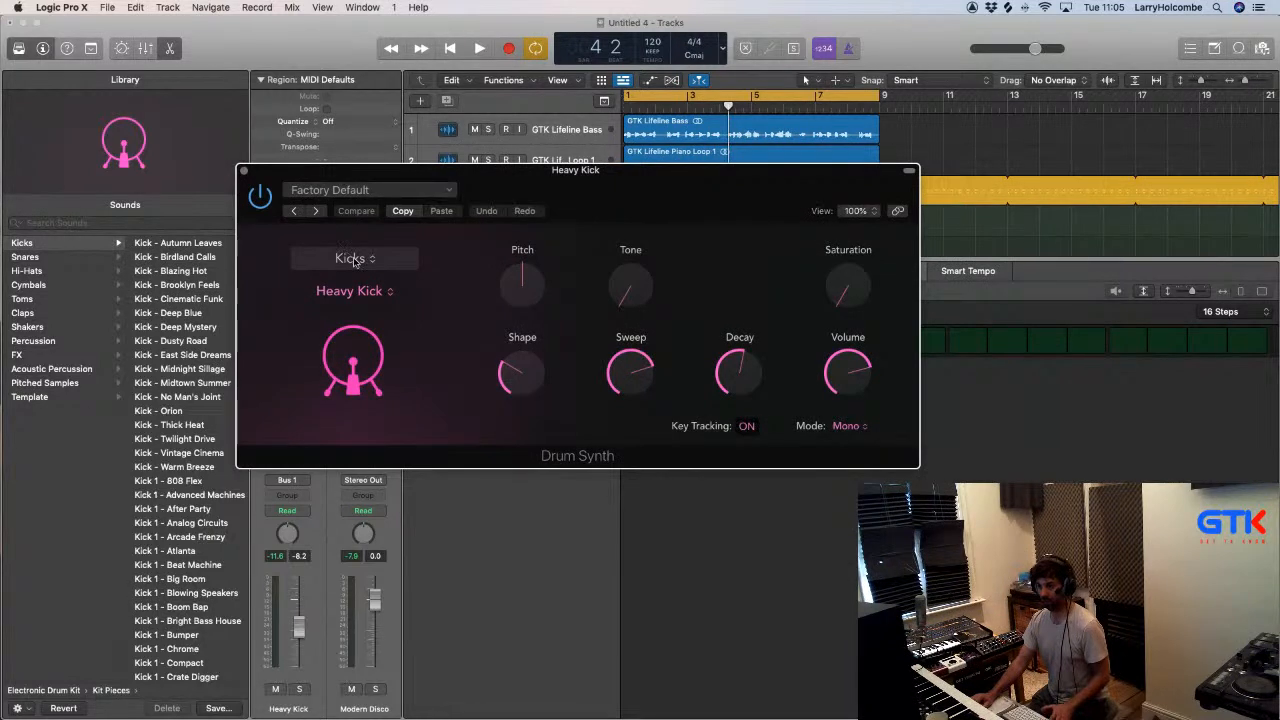
# - Move the Drum Synth window clear of the track controls, solo the Heavy Kick track and play it
pyautogui.press('space')
pyautogui.moveTo(304, 172); pyautogui.dragTo(576, 200)
pyautogui.press('space')
pyautogui.click(488, 221)
pyautogui.press('space')
# - Try the Hard Kick sound in Drum Synth, return to Heavy Kick and stop playback
pyautogui.click(646, 280)
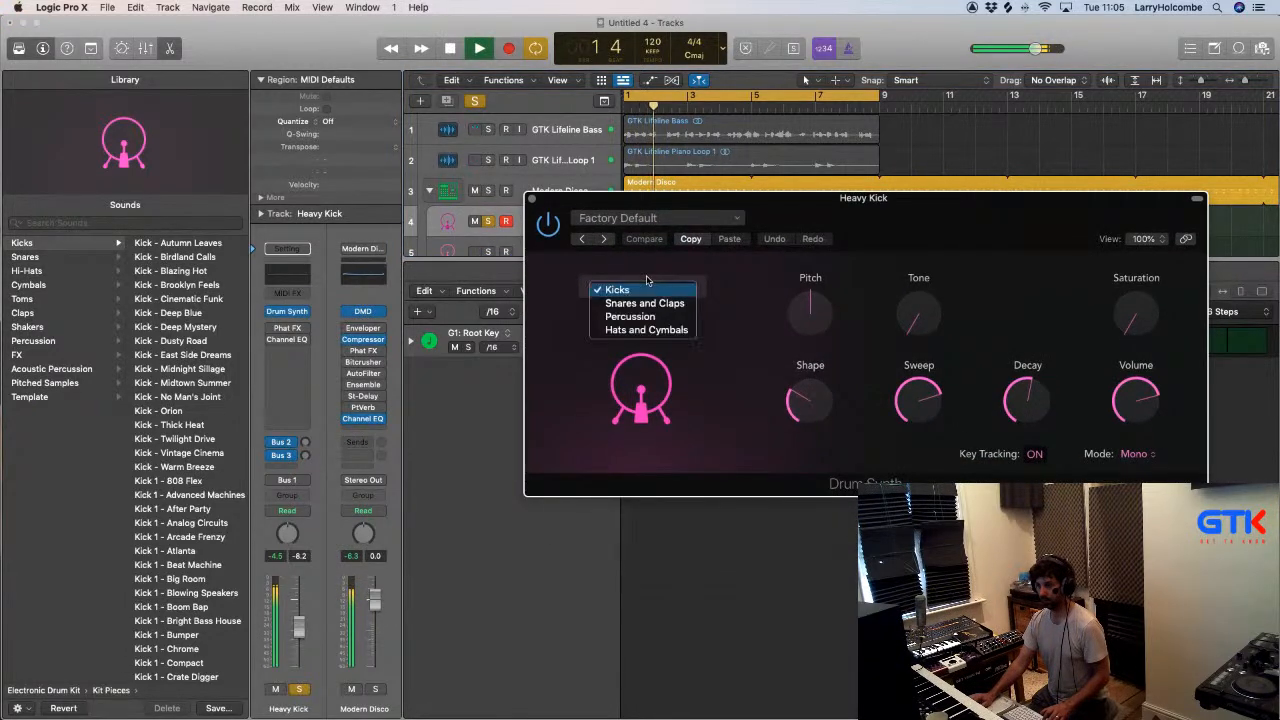
pyautogui.click(622, 261)
pyautogui.click(645, 318)
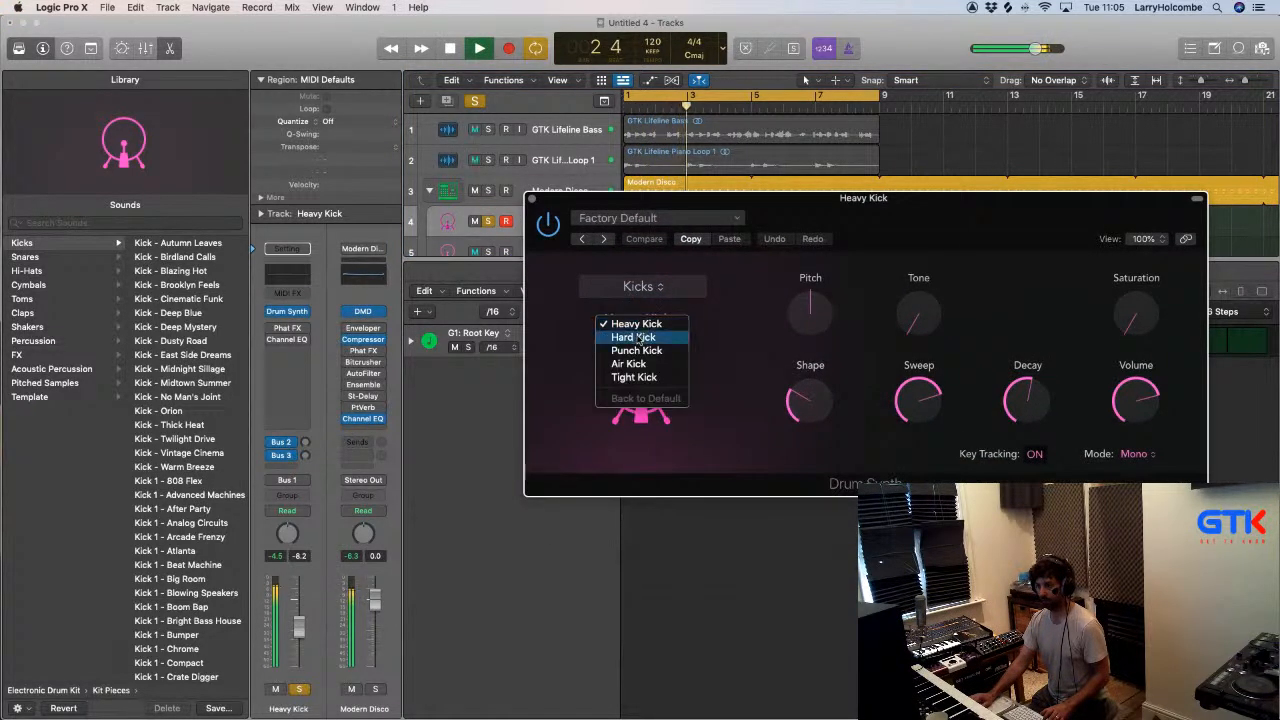
pyautogui.click(638, 339)
pyautogui.click(640, 318)
pyautogui.click(642, 303)
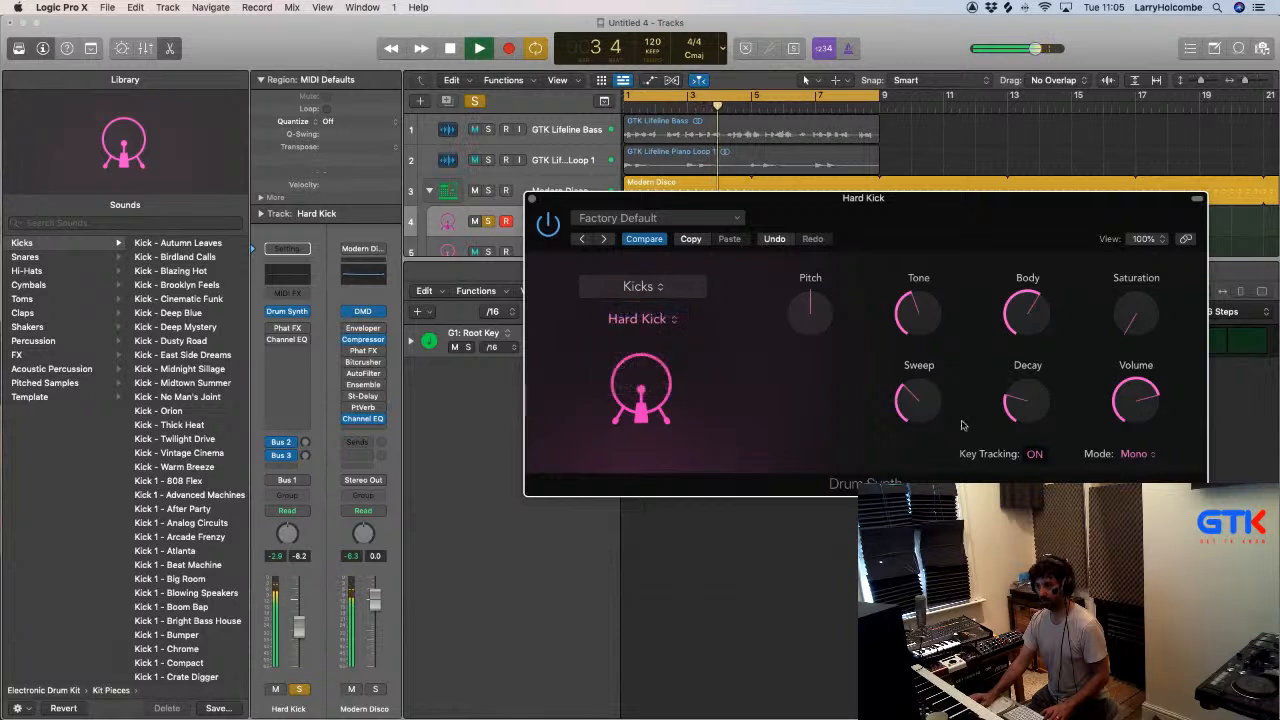
pyautogui.press('space')
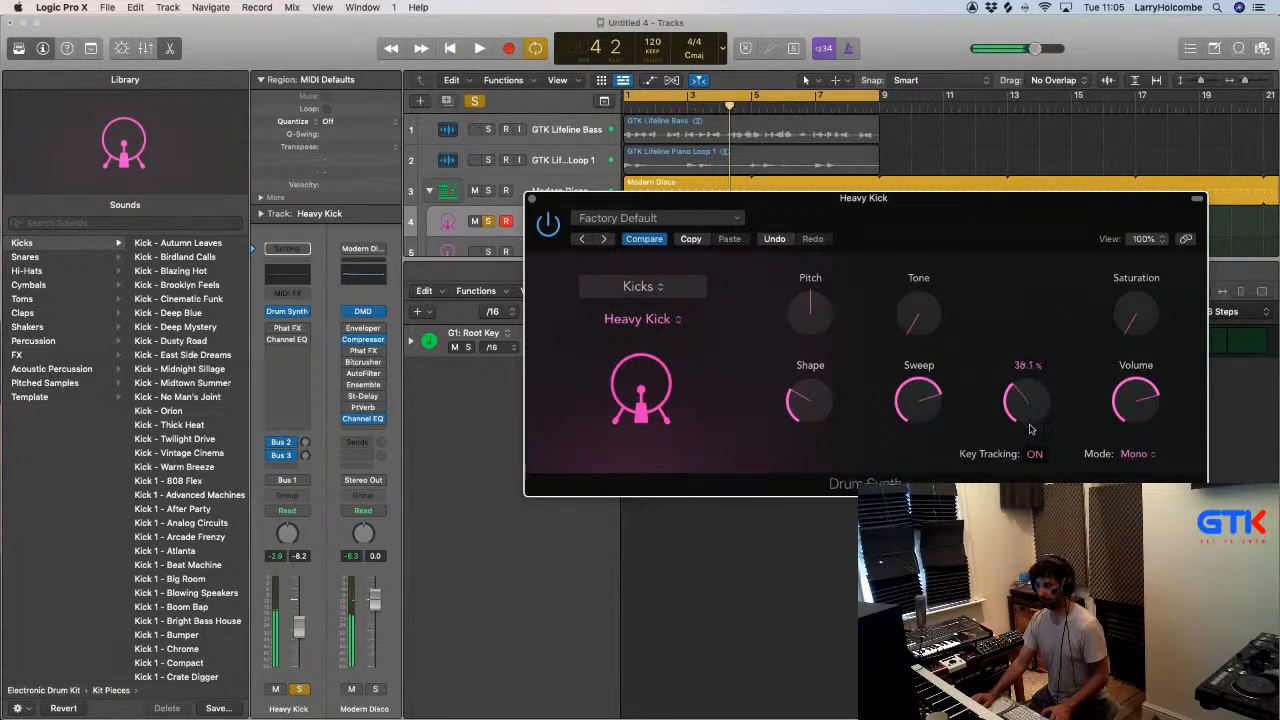
# - Shorten the Heavy Kick's Decay to about 22% and turn Key Tracking off while auditioning it
pyautogui.moveTo(1034, 423); pyautogui.dragTo(1037, 426)
pyautogui.press('space')
pyautogui.press('space')
pyautogui.click(1038, 453)
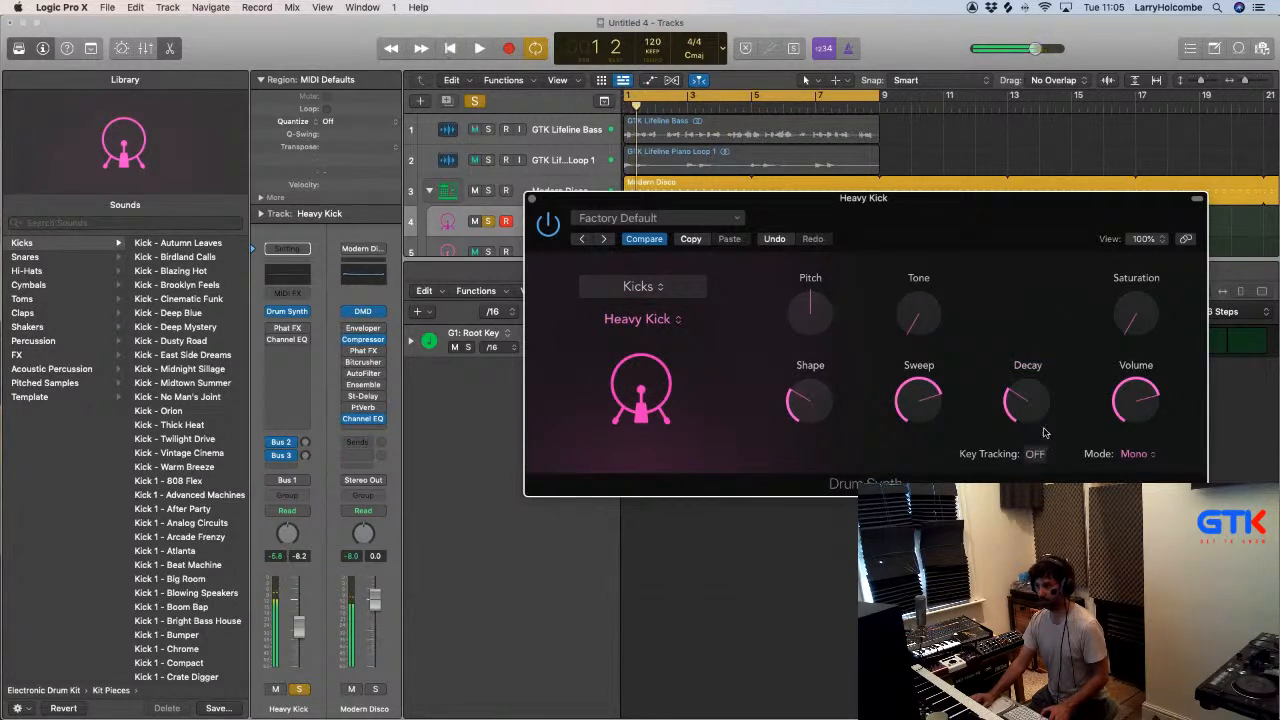
pyautogui.press('space')
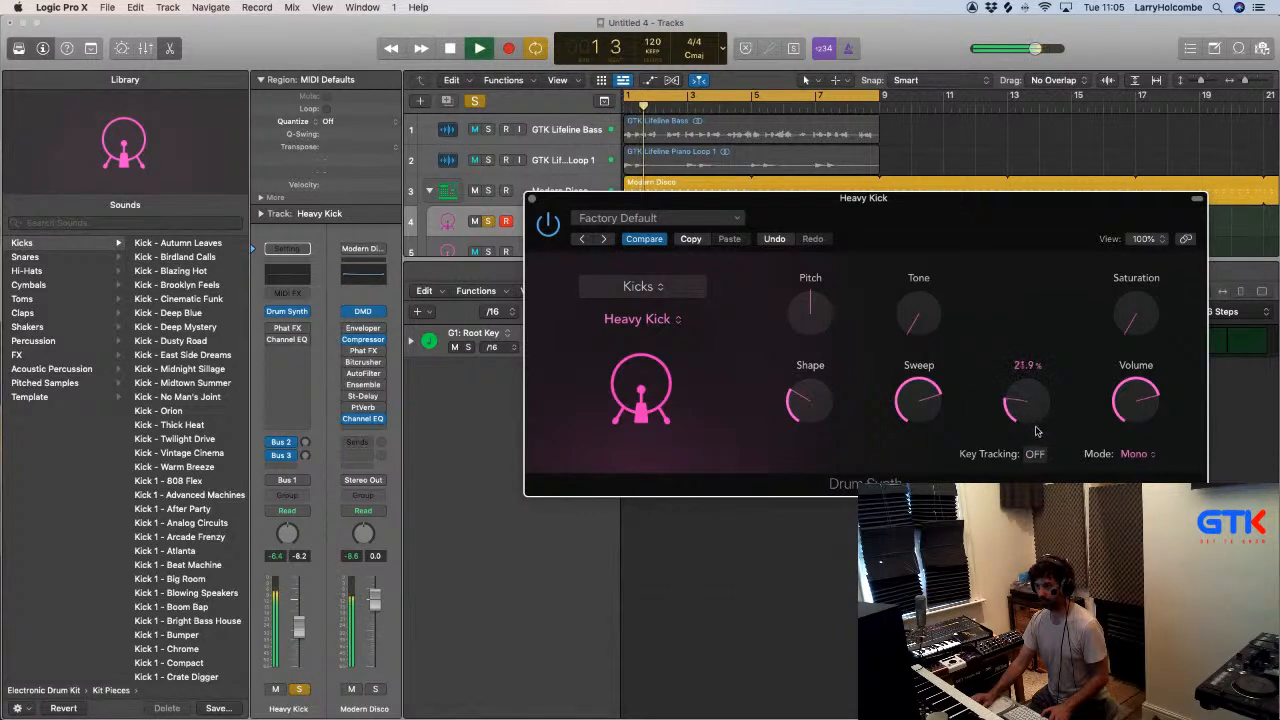
# - Set the Heavy Kick's Sweep to about 48% and Tone to about 51%, and raise its Shape and Saturation slightly
pyautogui.moveTo(913, 402)
pyautogui.moveTo(912, 445)
pyautogui.mouseDown()
pyautogui.moveTo(926, 415)
pyautogui.moveTo(922, 432)
pyautogui.mouseUp()
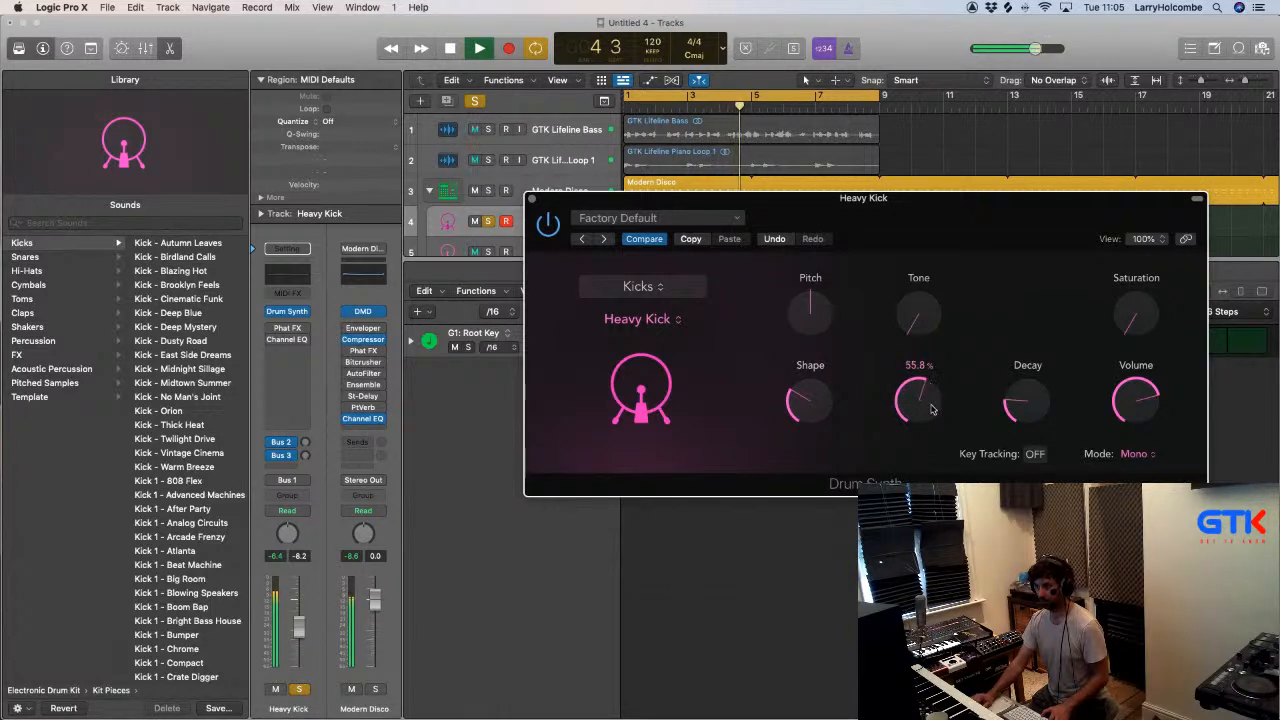
pyautogui.moveTo(810, 400); pyautogui.dragTo(811, 348)
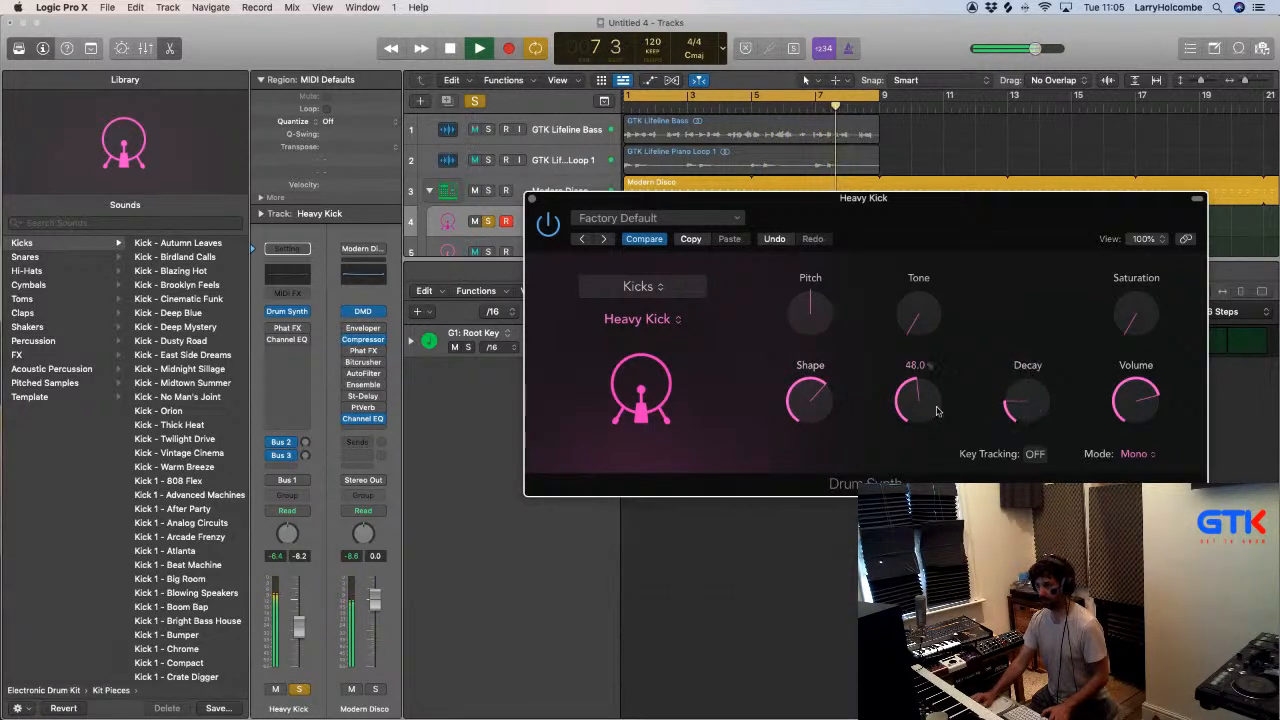
pyautogui.moveTo(918, 314); pyautogui.dragTo(917, 279)
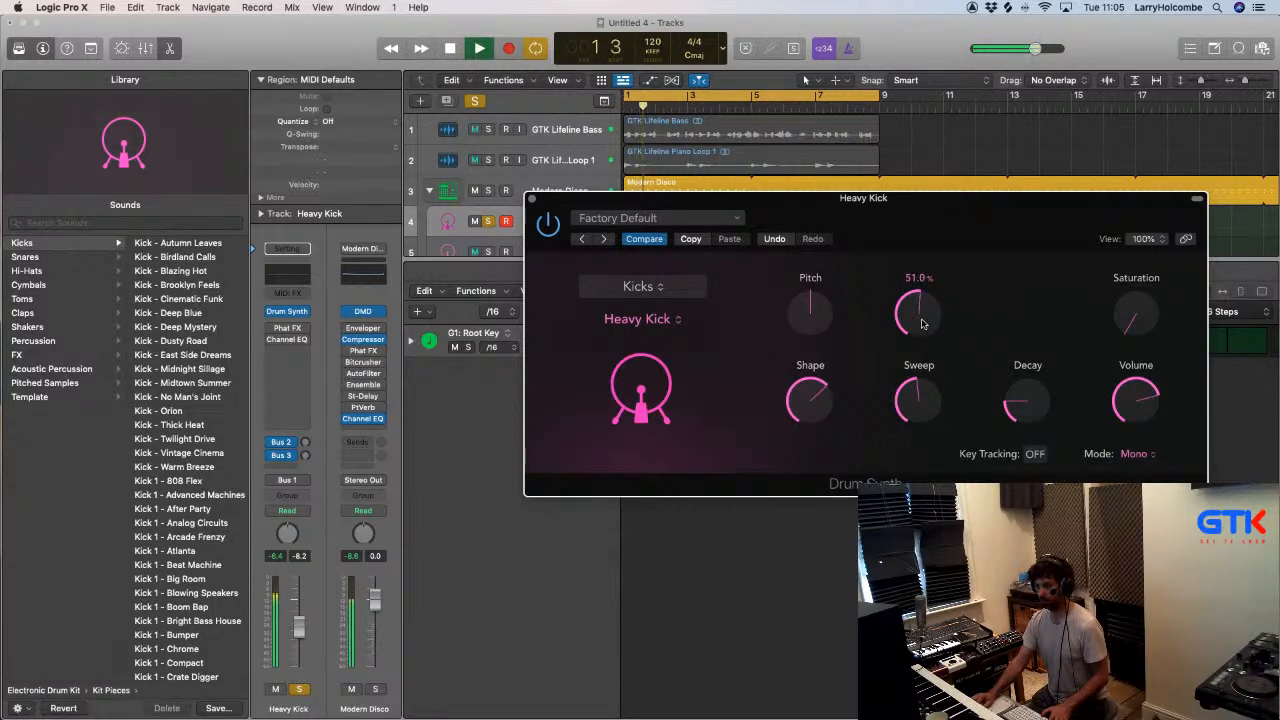
pyautogui.moveTo(1135, 322)
pyautogui.mouseDown()
pyautogui.moveTo(1137, 300)
pyautogui.moveTo(1139, 334)
pyautogui.mouseUp()
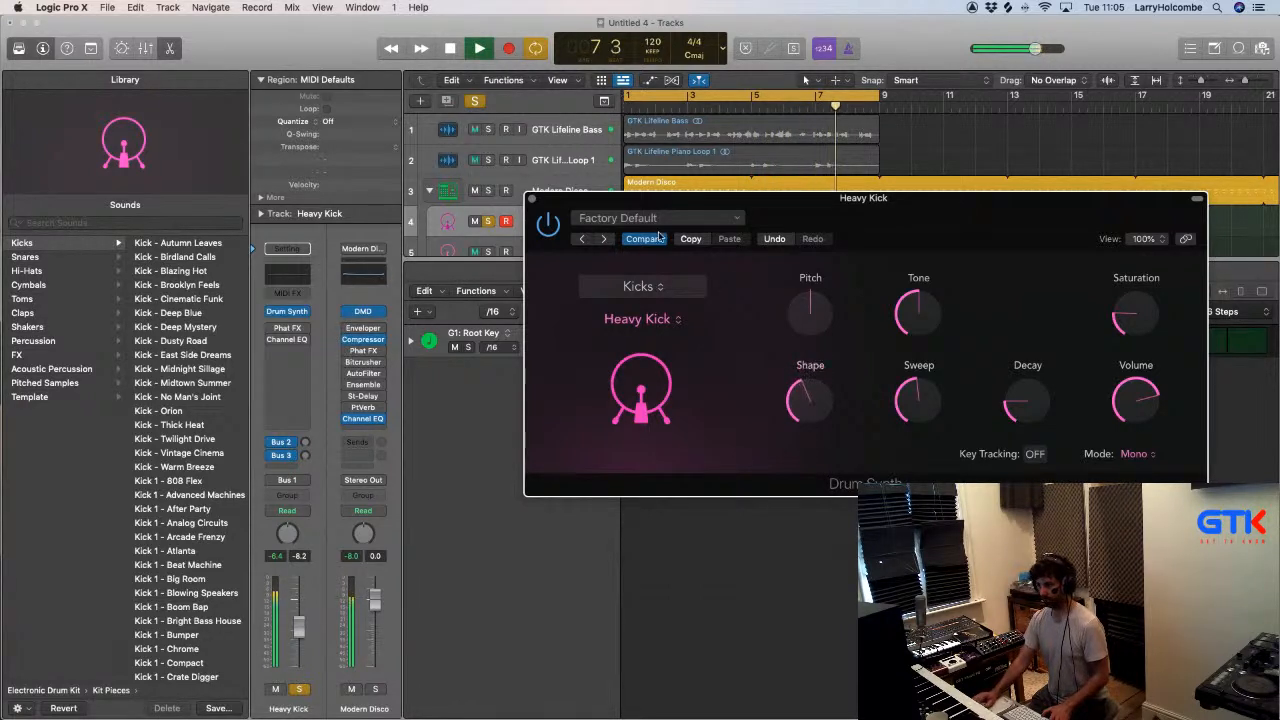
# - Close Drum Synth, solo Kick 2 alongside Heavy Kick and play the two kicks together
pyautogui.press('space')
pyautogui.click(531, 198)
pyautogui.press('x')
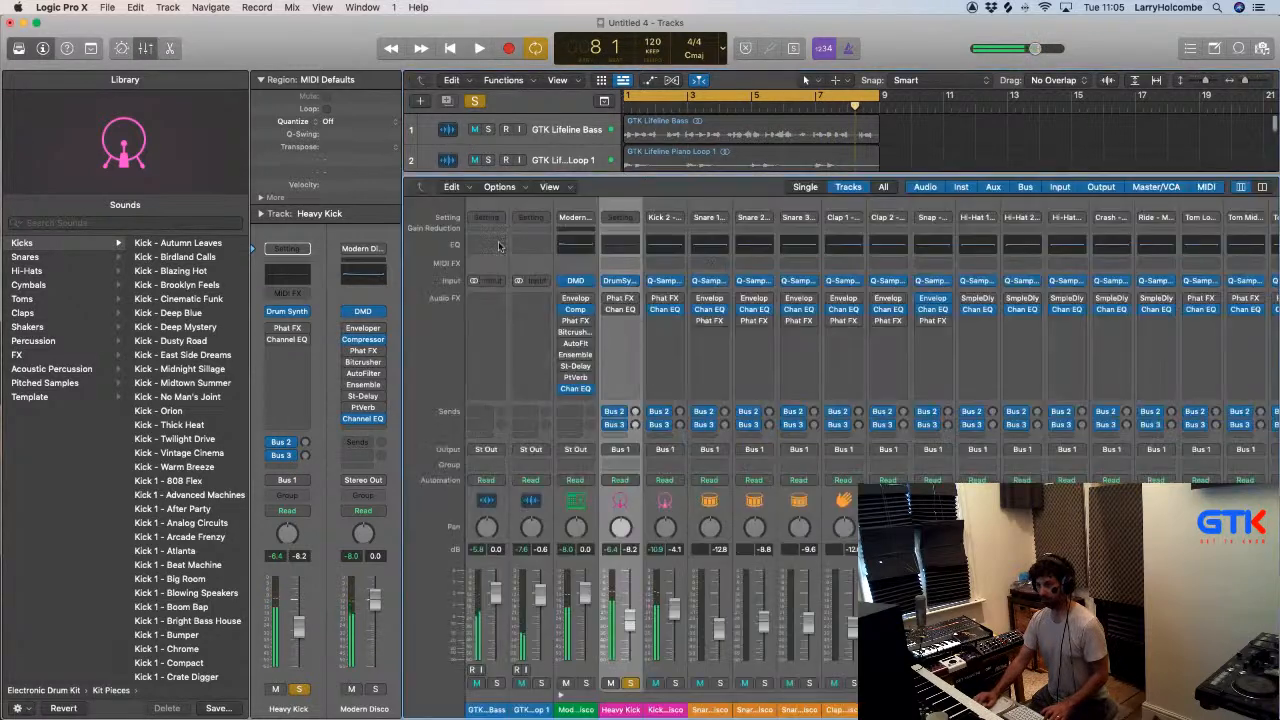
pyautogui.press('x')
pyautogui.press('space')
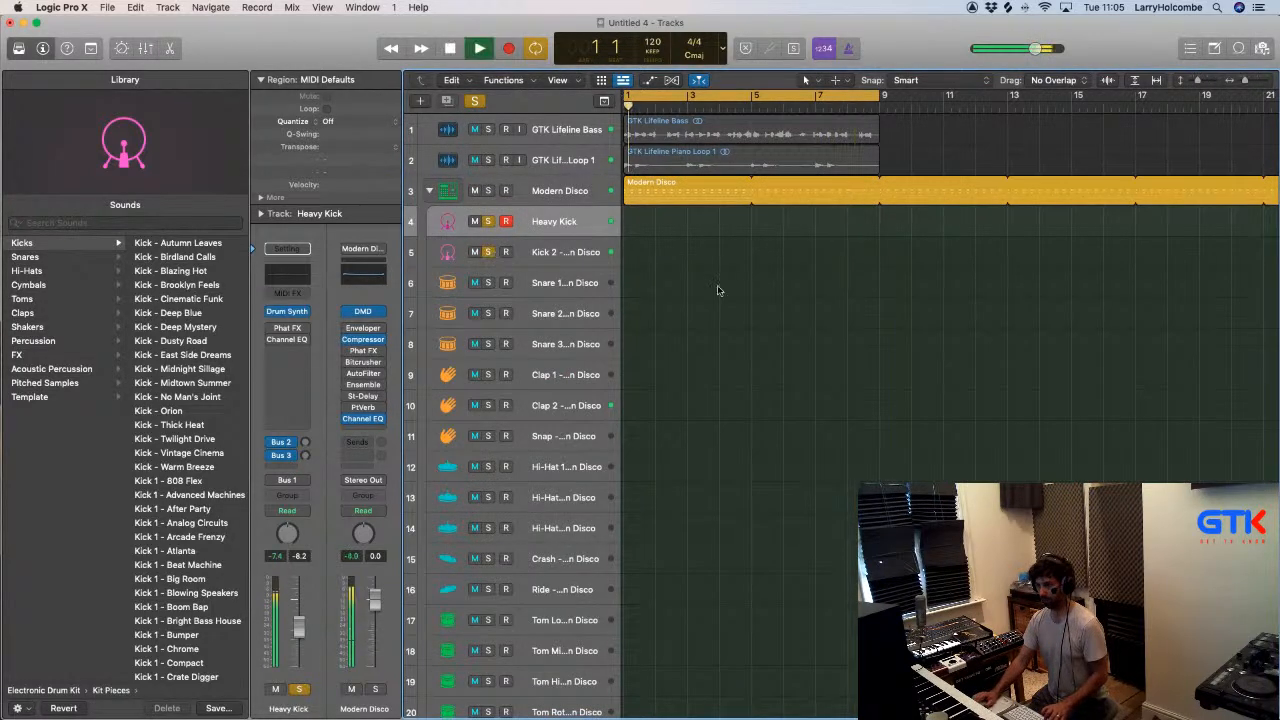
# - Insert a stereo FF Pro-Q 3 equalizer on the Kick 2 channel in the mixer
pyautogui.press('x')
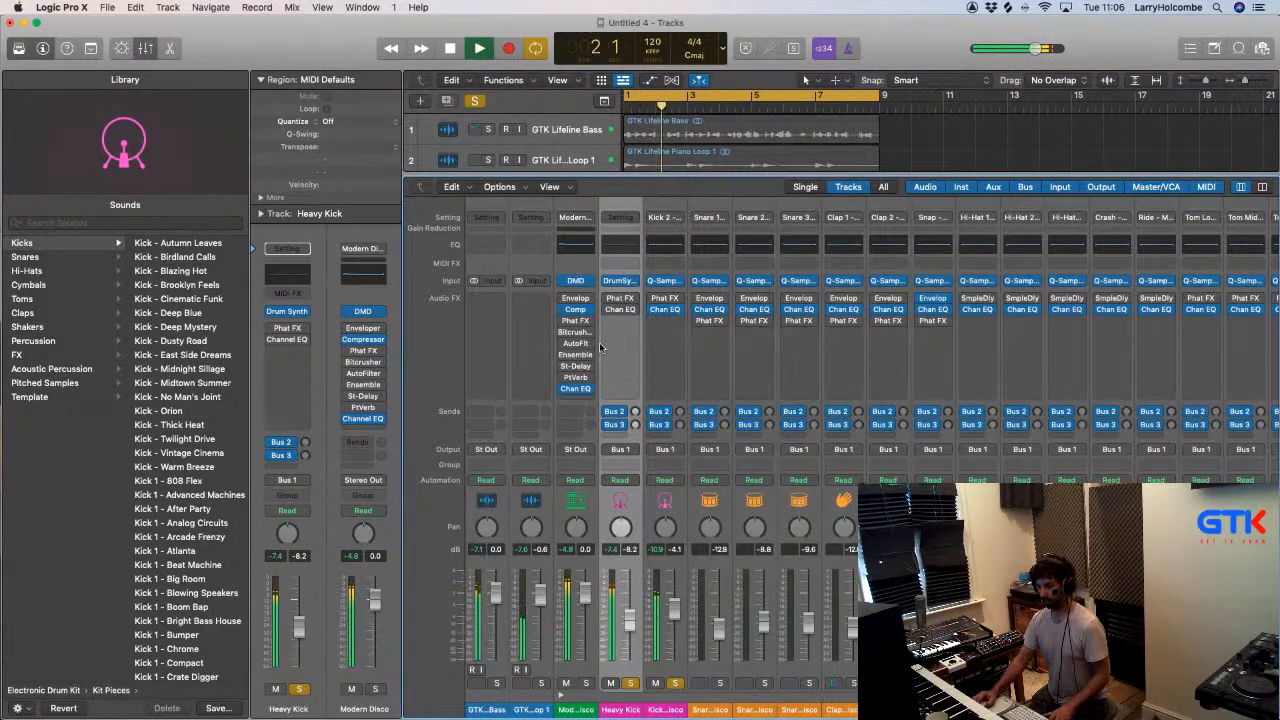
pyautogui.click(674, 322)
pyautogui.moveTo(757, 360)
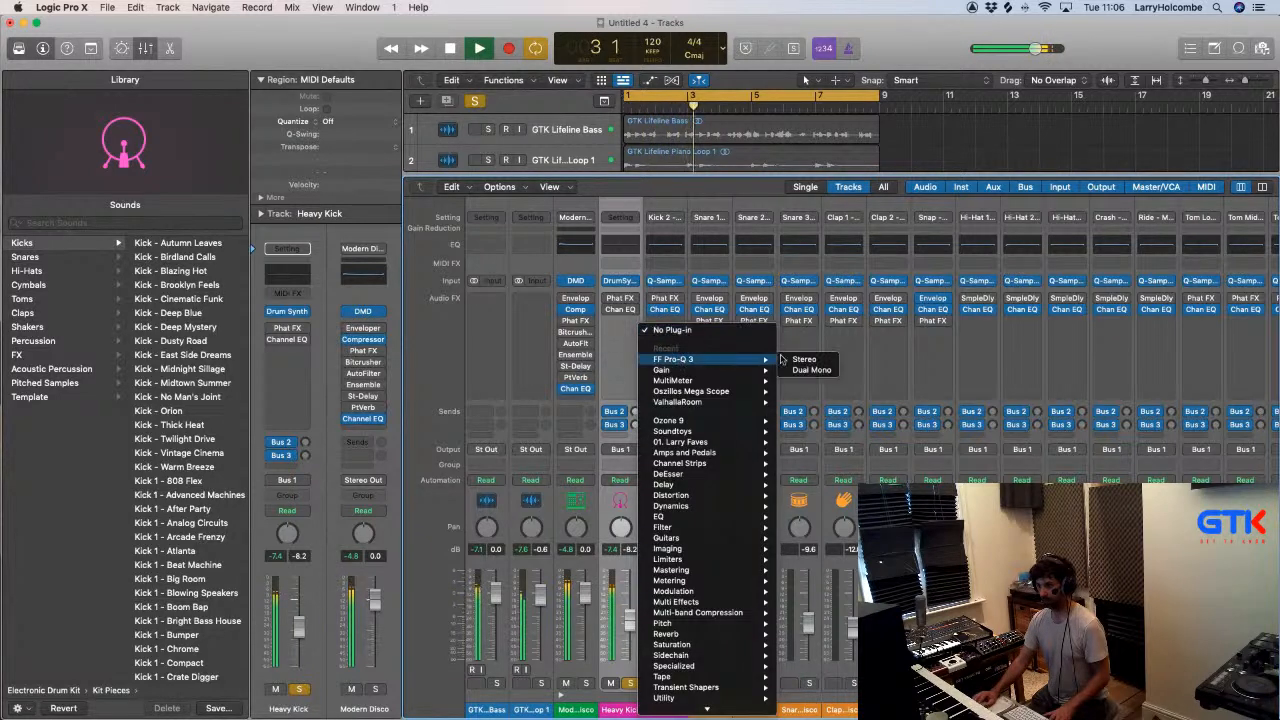
pyautogui.click(804, 360)
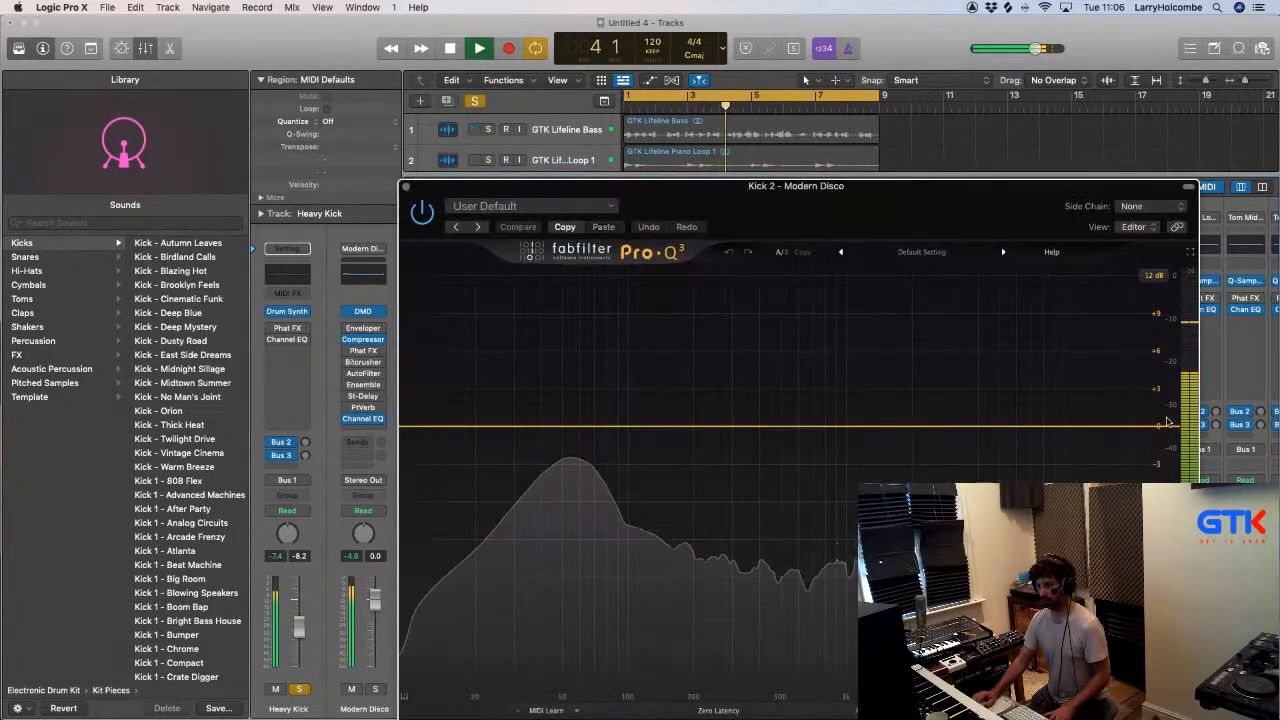
# - Add a high-cut band at 30000 Hz in Kick 2's Pro-Q 3, move the equalizer to the Heavy Kick channel and start playback
pyautogui.moveTo(1108, 429); pyautogui.dragTo(1168, 428)
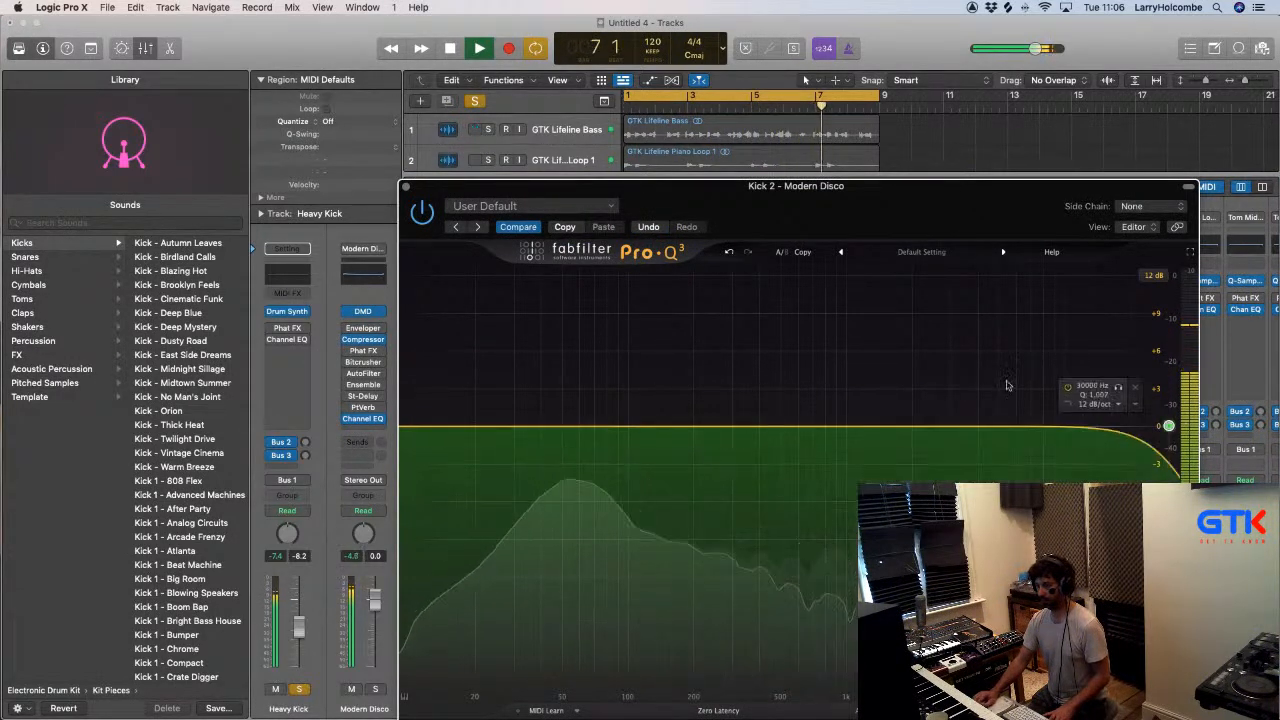
pyautogui.click(406, 189)
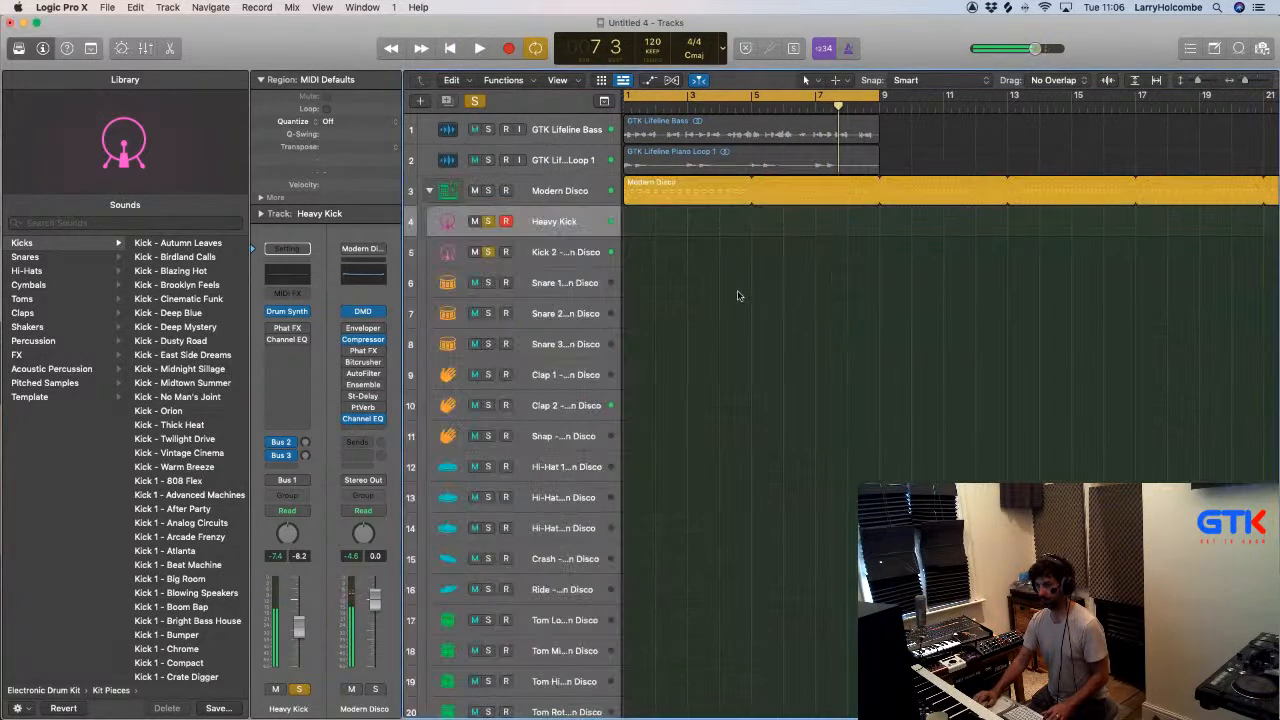
pyautogui.moveTo(621, 336); pyautogui.dragTo(621, 333)
pyautogui.press('space')
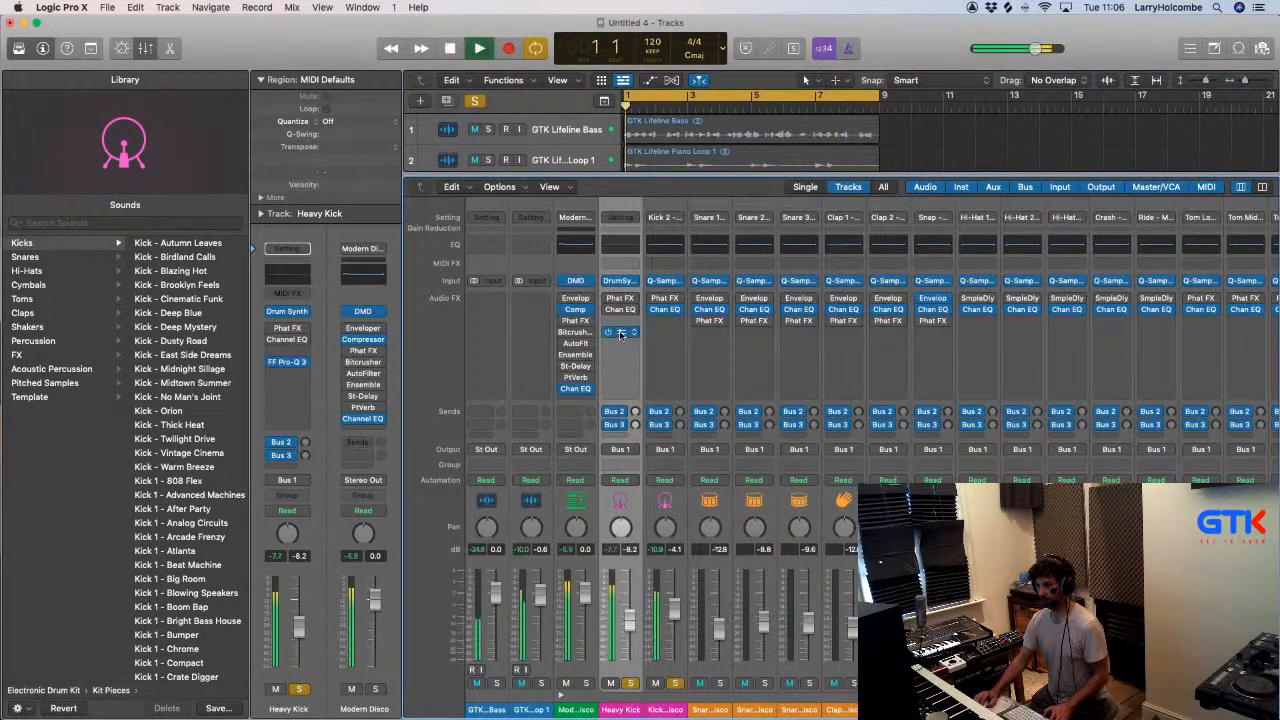
# - Lower the Heavy Kick equalizer's high cut to about 386 Hz and close the equalizer
pyautogui.click(620, 333)
pyautogui.moveTo(1170, 430); pyautogui.dragTo(756, 436)
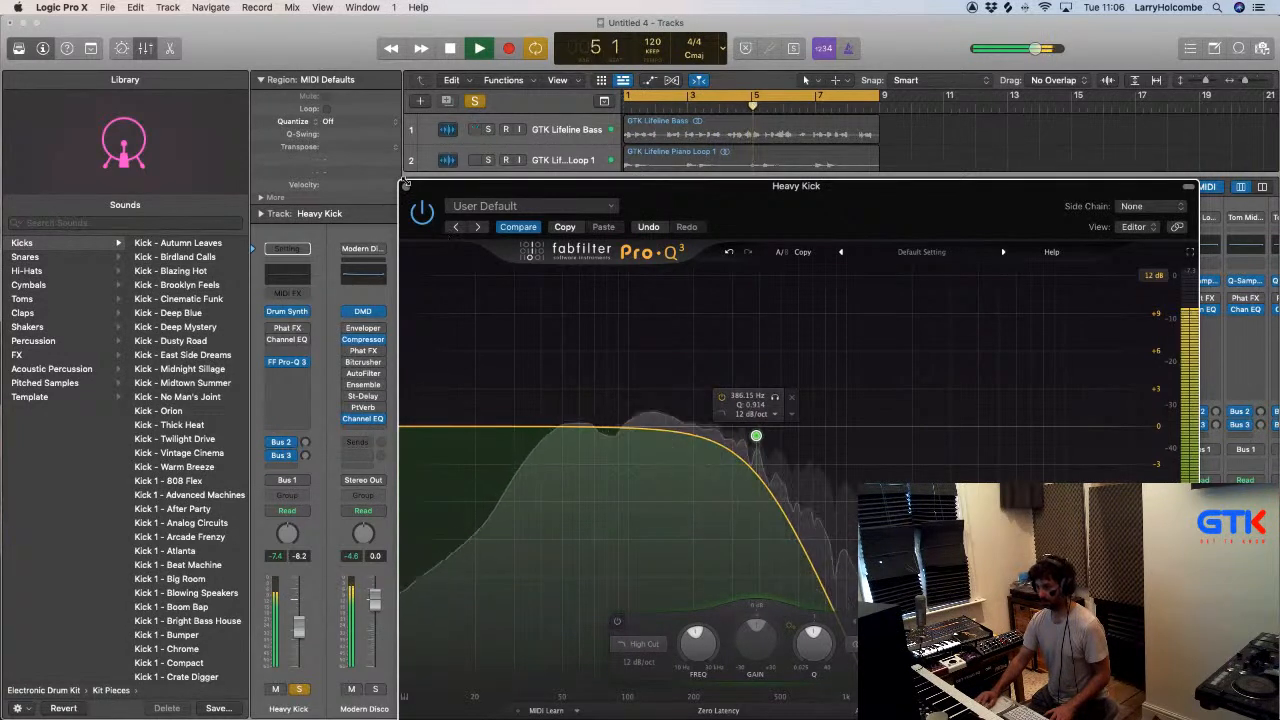
pyautogui.click(408, 188)
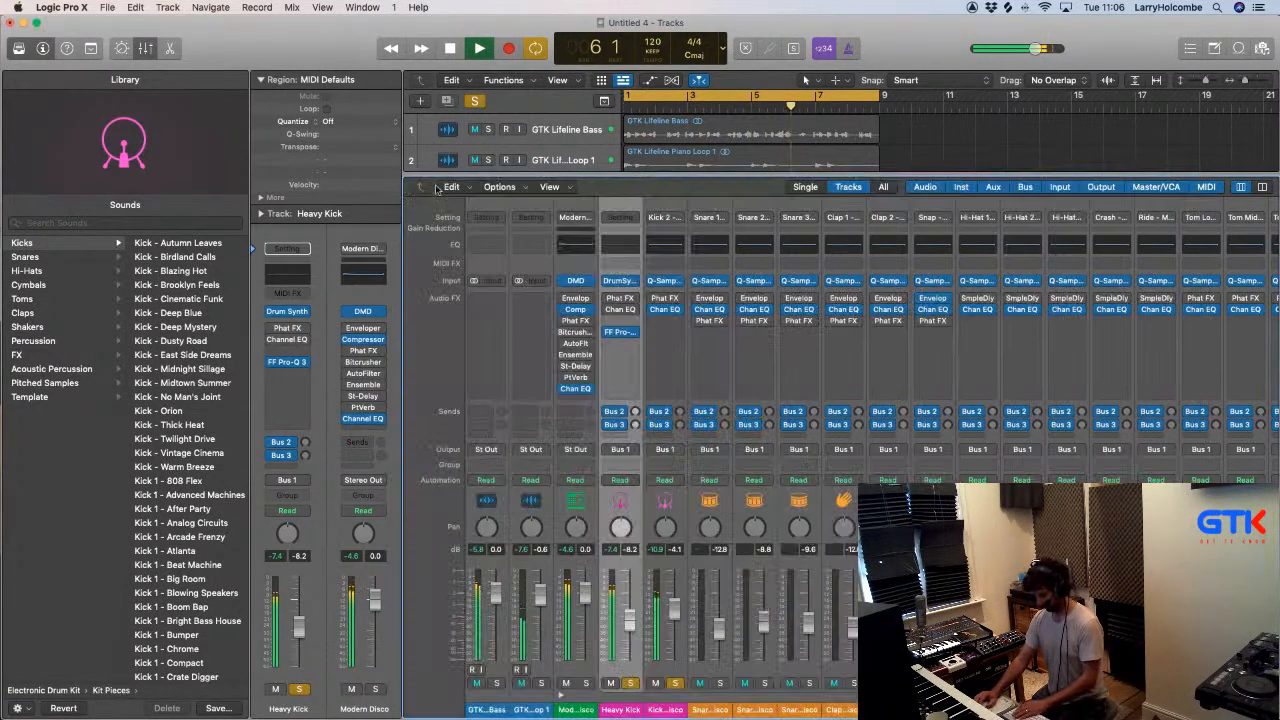
# - Lower the Heavy Kick's Tone in Drum Synth and reduce its Saturation to about 10%
pyautogui.click(620, 281)
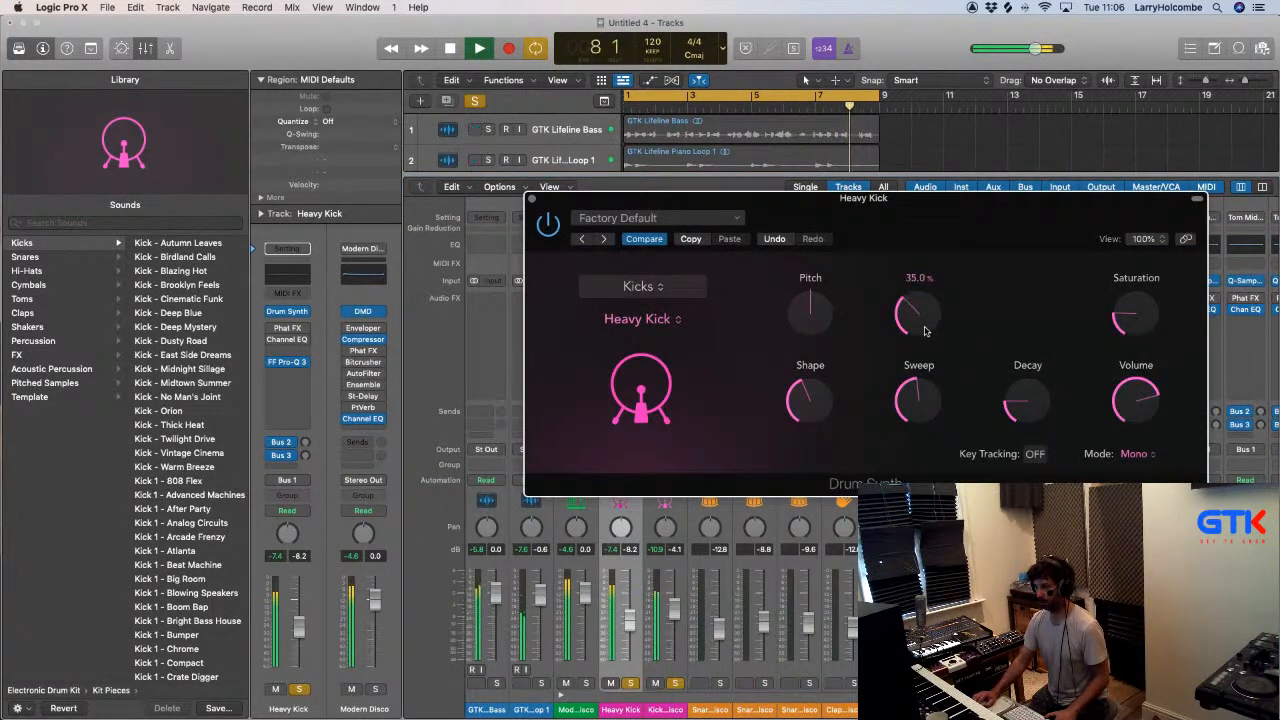
pyautogui.scroll(-5, 1140, 336)
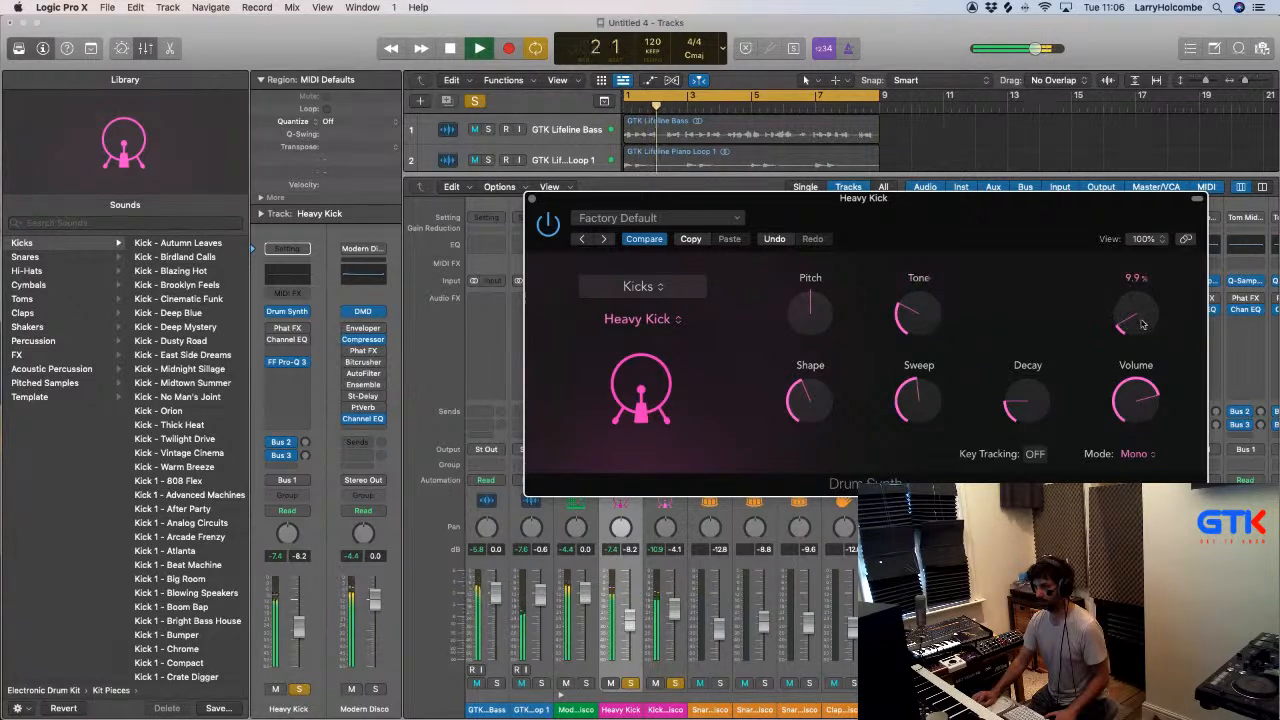
pyautogui.click(532, 200)
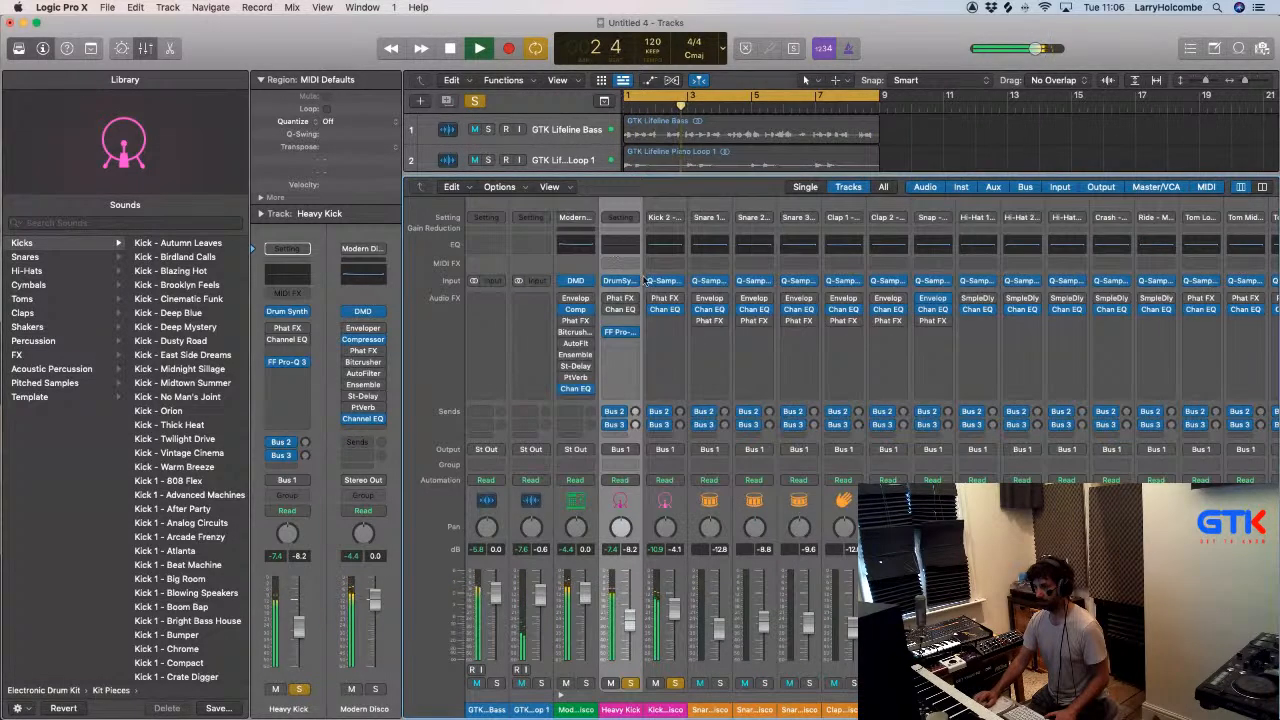
# - Raise the Heavy Kick equalizer's high cut to about 933 Hz and lower the Heavy Kick channel's level to -11.2 dB
pyautogui.click(620, 333)
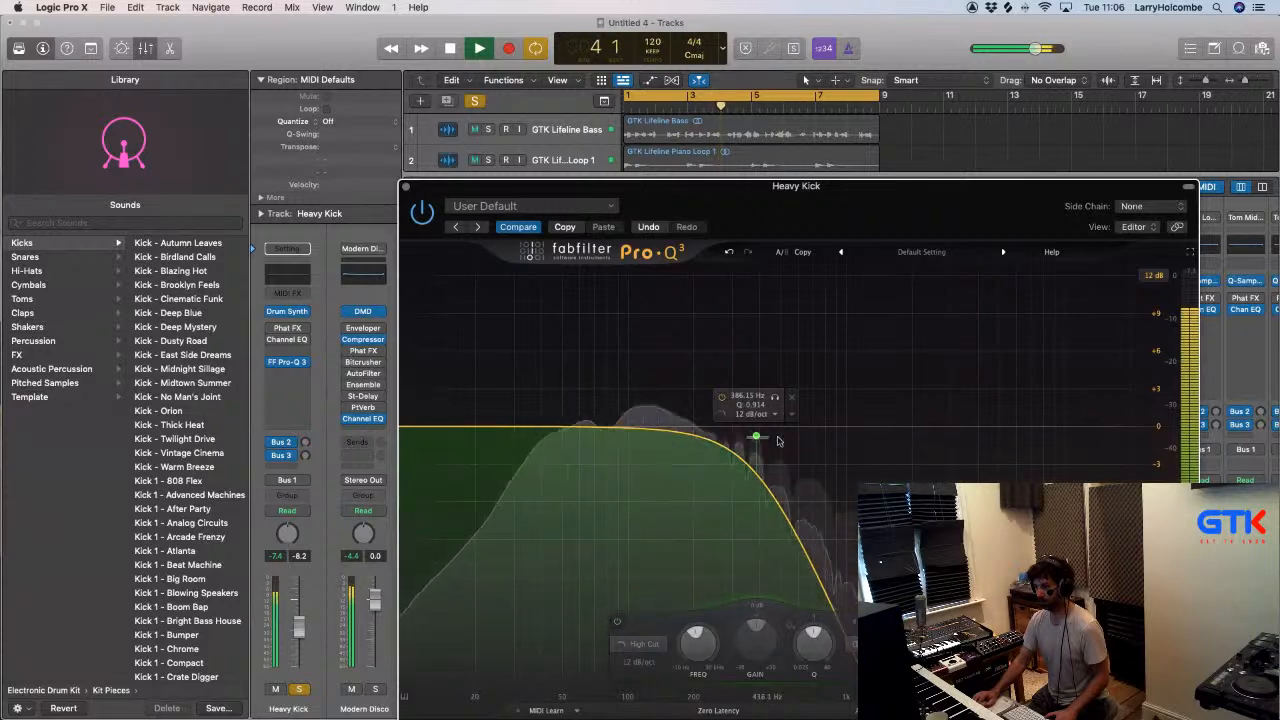
pyautogui.moveTo(760, 437); pyautogui.dragTo(840, 436)
pyautogui.click(406, 187)
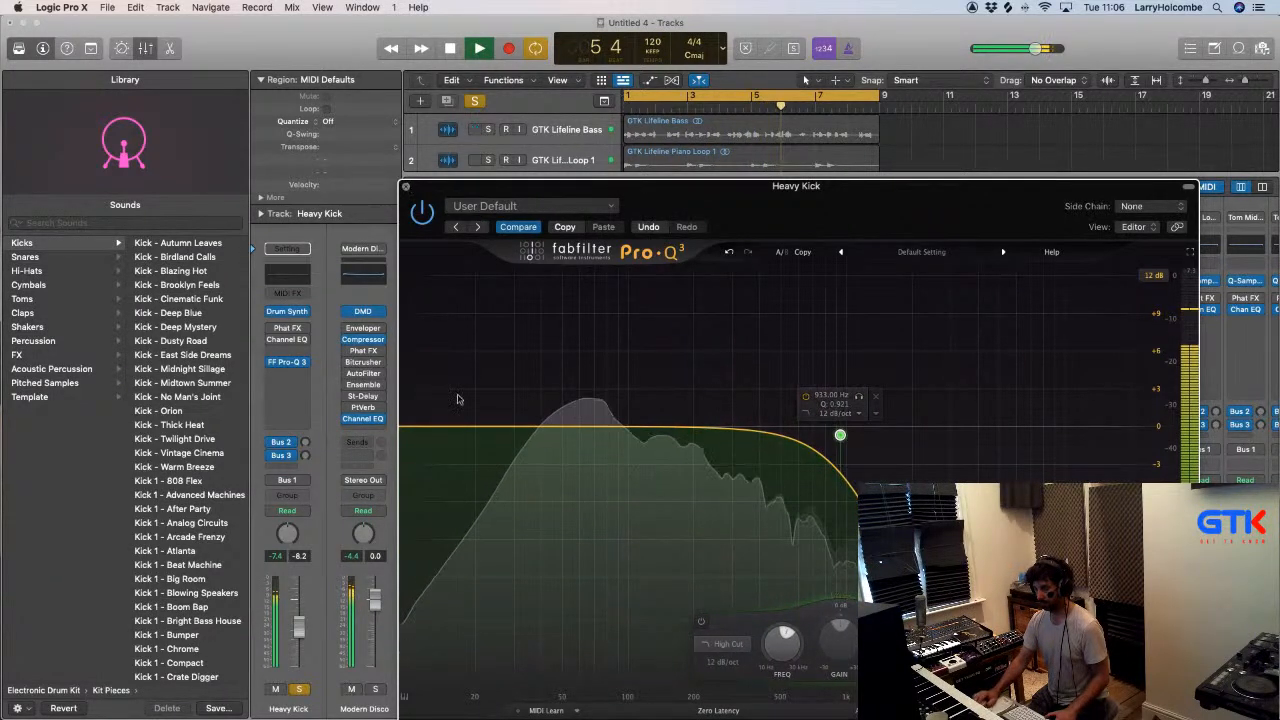
pyautogui.moveTo(628, 628); pyautogui.dragTo(628, 642)
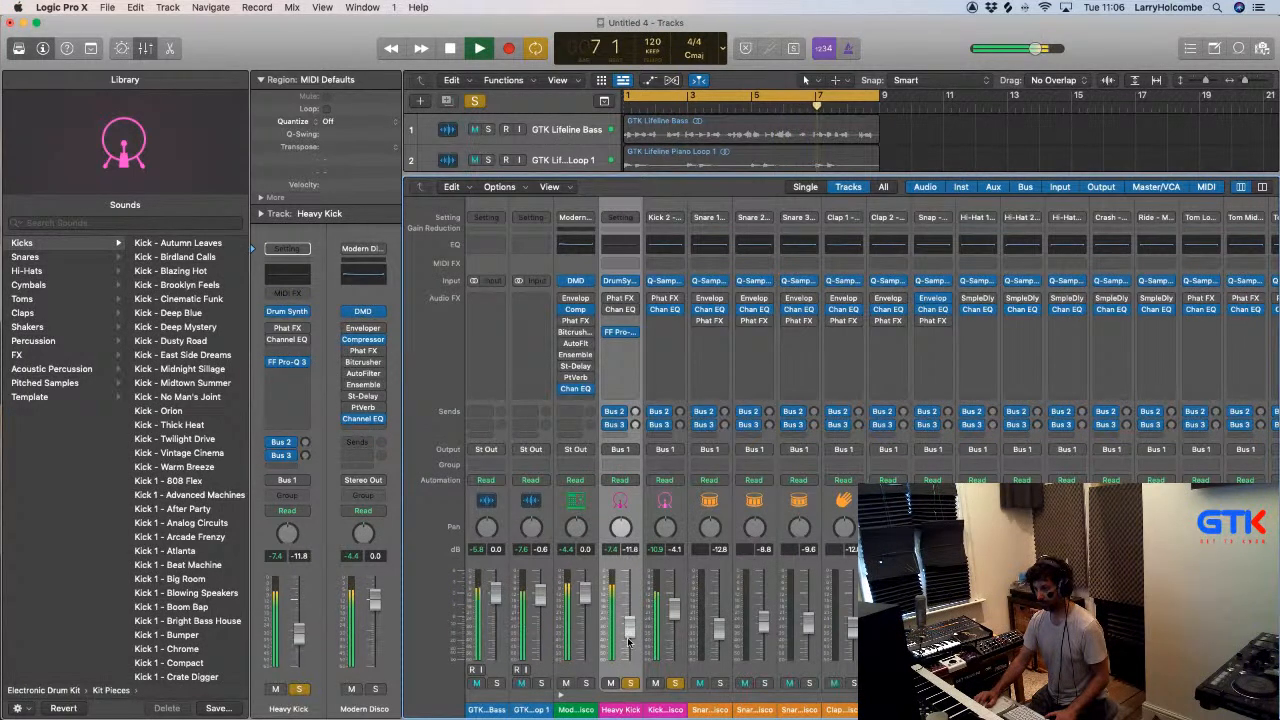
# - Turn the Heavy Kick's Tone and Saturation fully down in Drum Synth, solo Kick 2 again and close the synth
pyautogui.click(620, 282)
pyautogui.moveTo(916, 315); pyautogui.dragTo(910, 401)
pyautogui.moveTo(1139, 323); pyautogui.dragTo(1133, 345)
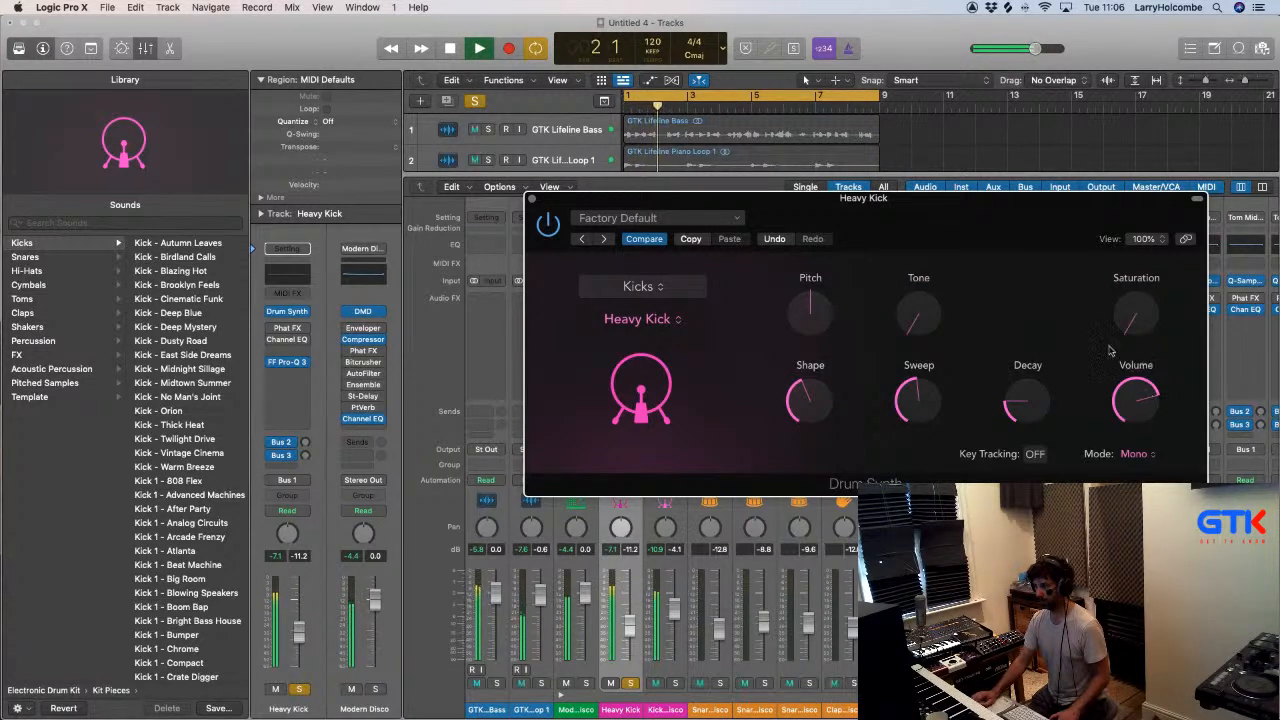
pyautogui.click(676, 684)
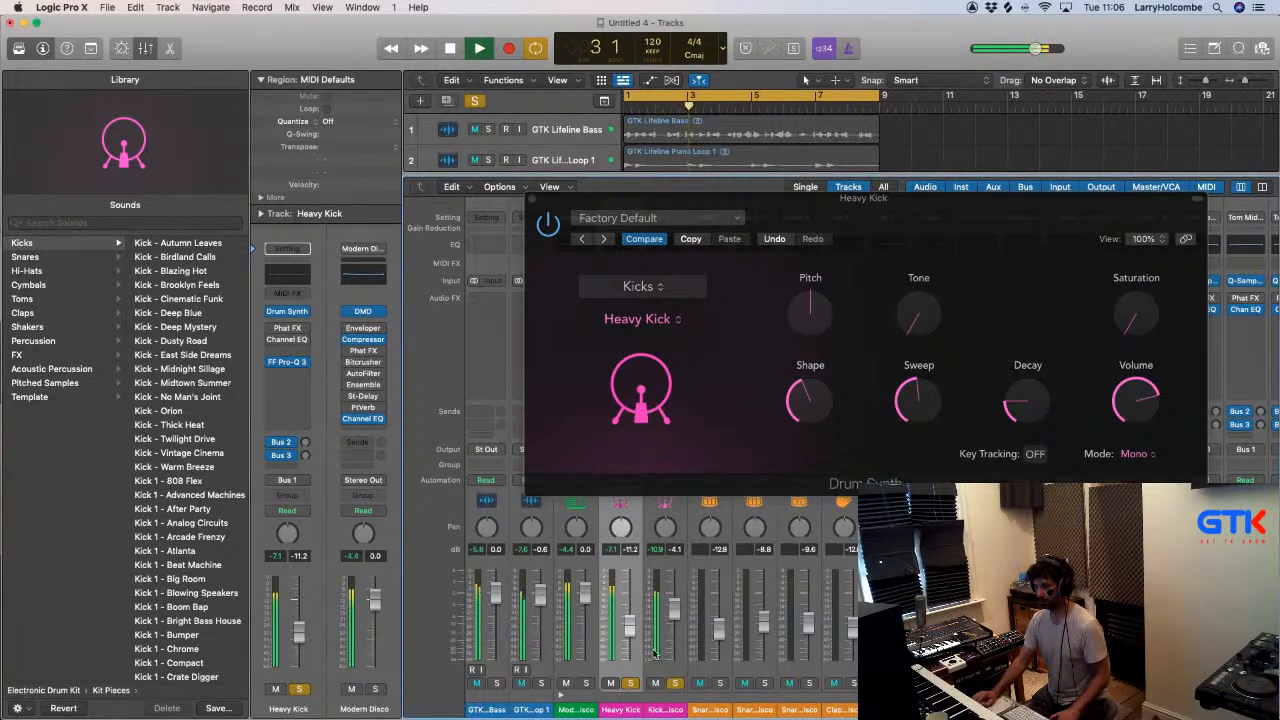
pyautogui.click(532, 200)
# - Insert an FF Pro-Q 3 on the Kick 2 channel and add a 12 dB/oct low cut at about 316 Hz
pyautogui.click(668, 334)
pyautogui.moveTo(708, 362)
pyautogui.click(795, 361)
pyautogui.moveTo(435, 422); pyautogui.dragTo(736, 421)
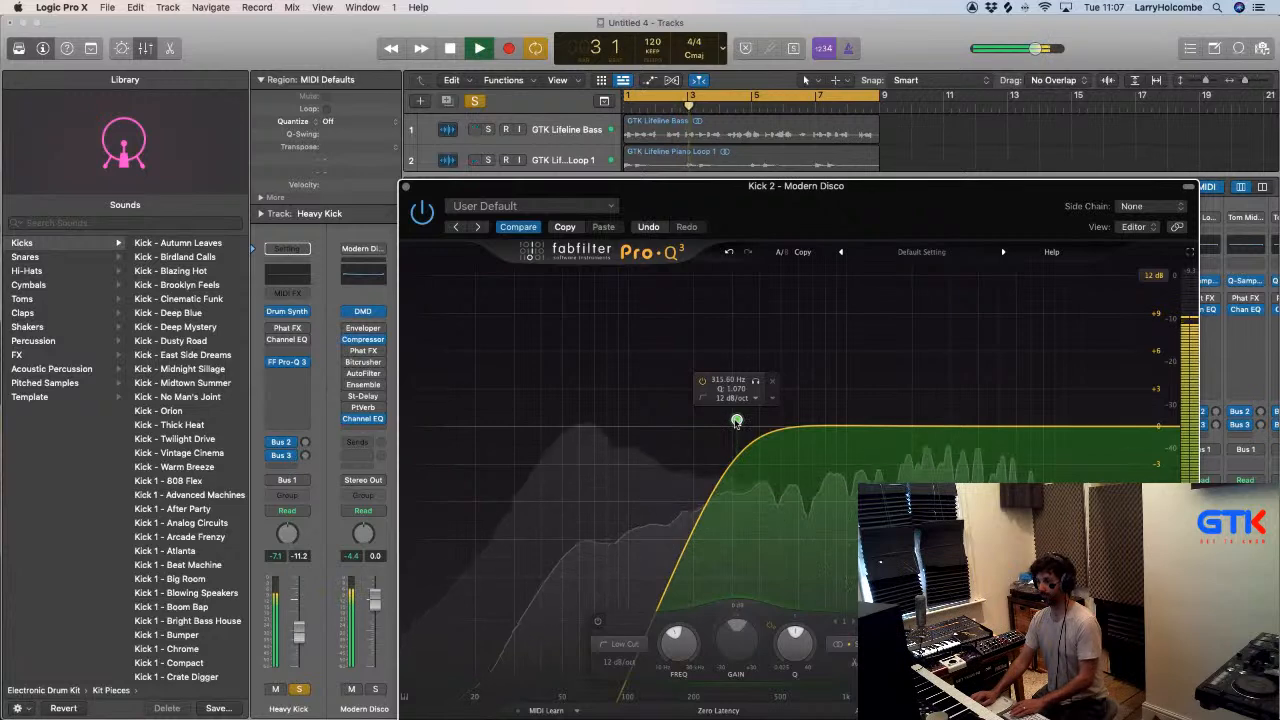
pyautogui.click(404, 186)
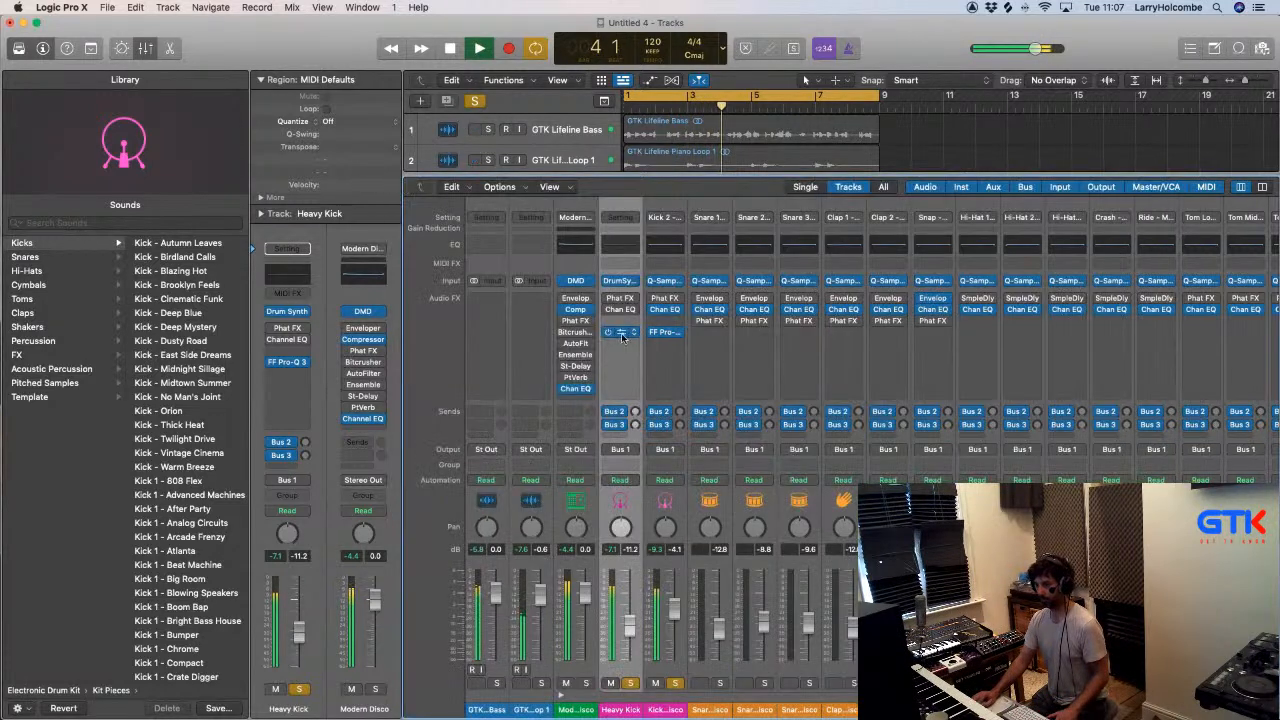
# - Open the Heavy Kick and Kick 2 equalizers together and place their windows side by side to compare the curves
pyautogui.click(620, 333)
pyautogui.moveTo(984, 241); pyautogui.dragTo(597, 101)
pyautogui.moveTo(130, 69); pyautogui.dragTo(594, 47)
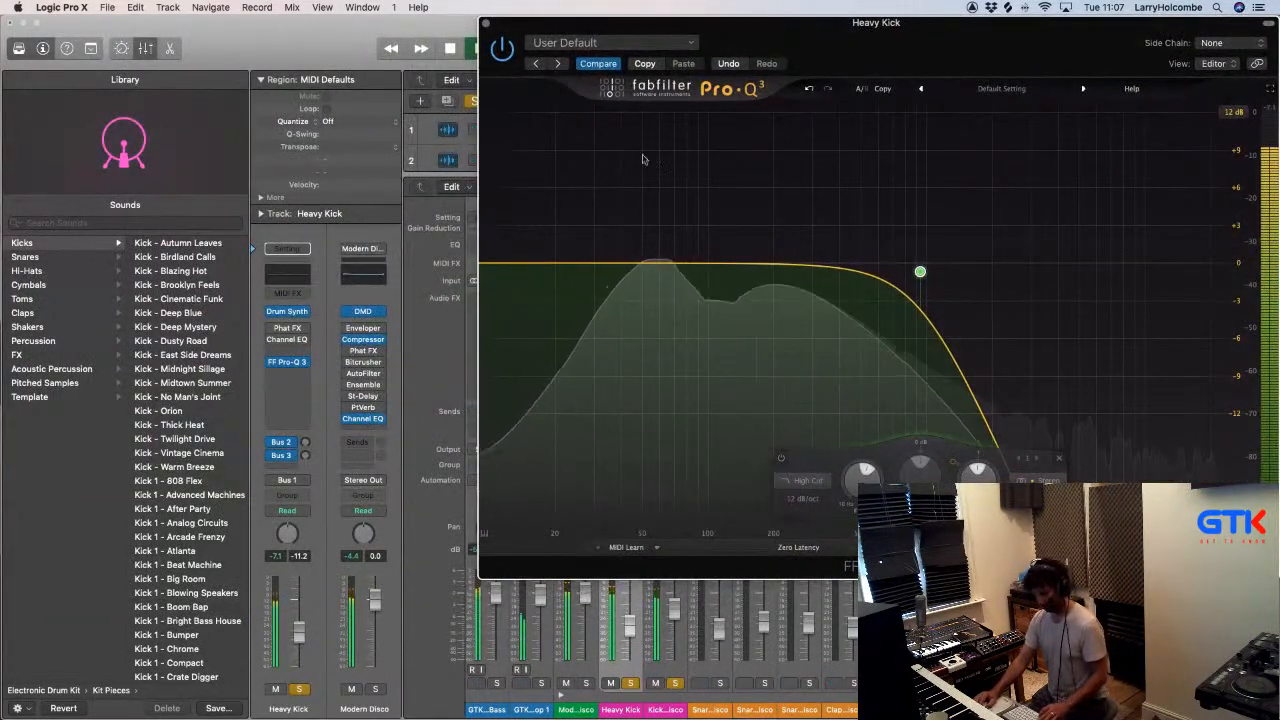
pyautogui.click(486, 23)
pyautogui.click(665, 333)
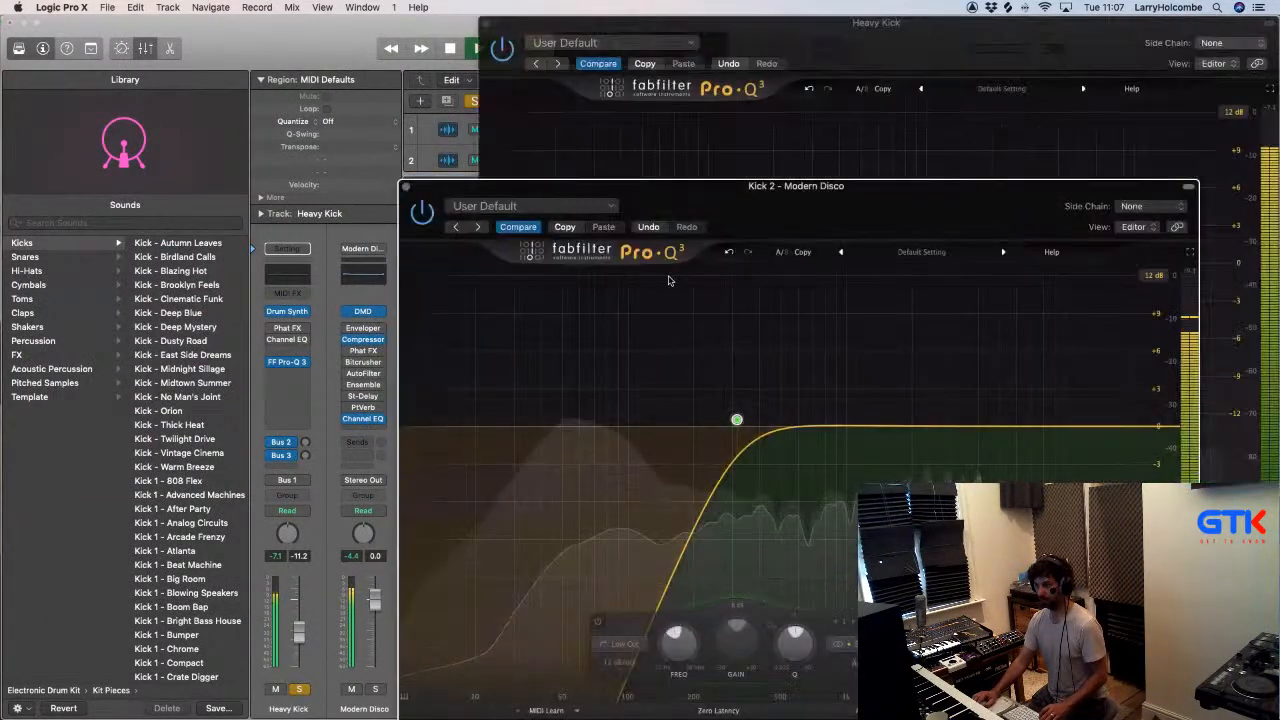
pyautogui.moveTo(955, 178); pyautogui.dragTo(651, 22)
# - Try the Heavy Kick's high cut at about 331 Hz, raise it well above that, and close both equalizers
pyautogui.moveTo(998, 271); pyautogui.dragTo(900, 272)
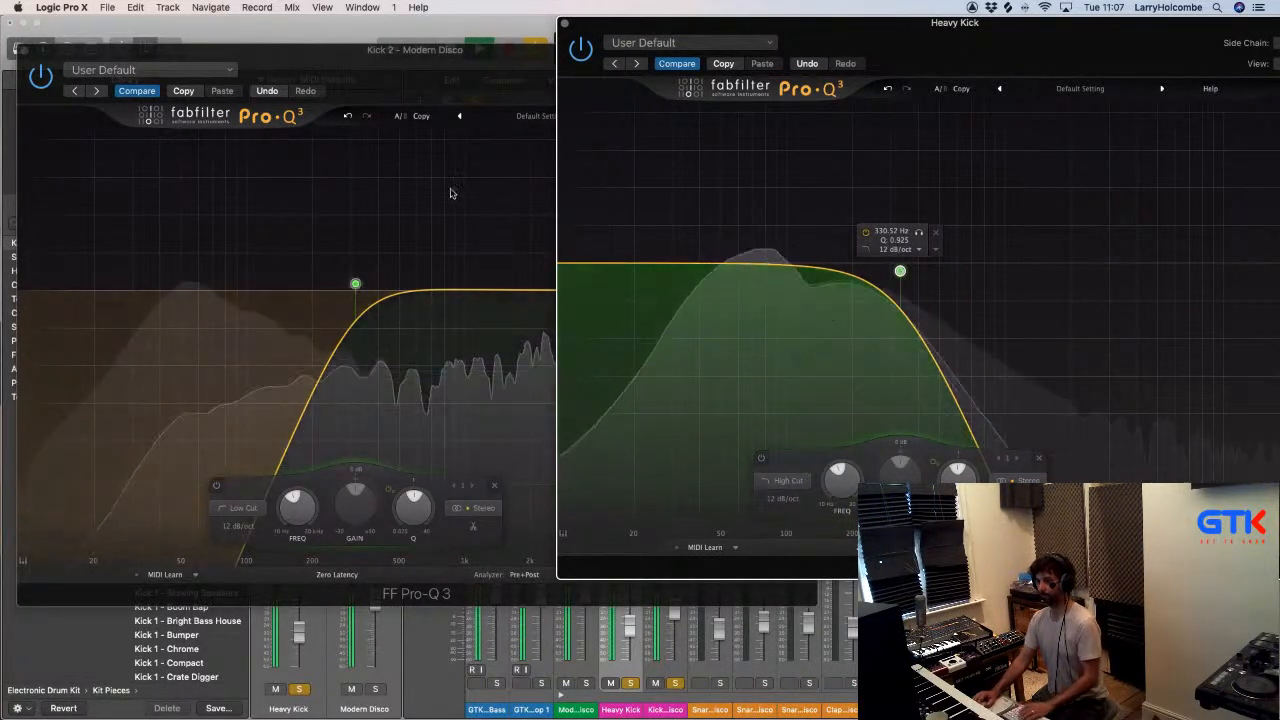
pyautogui.click(510, 140)
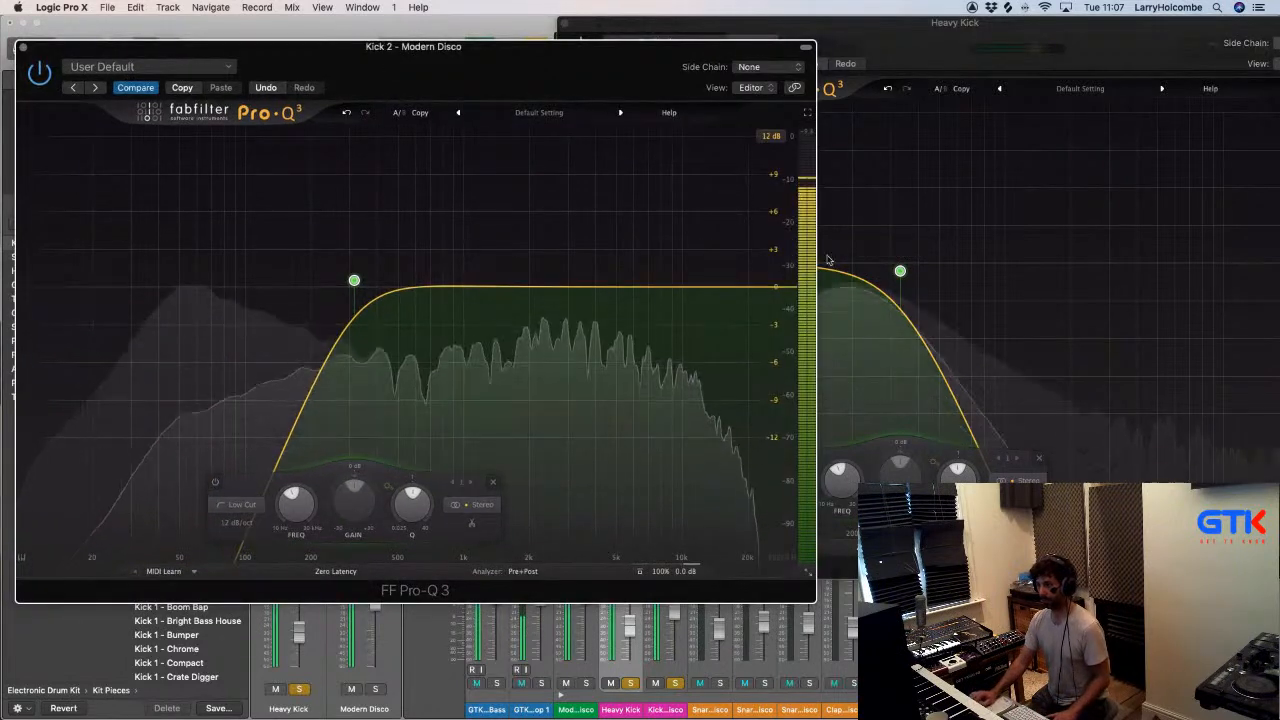
pyautogui.moveTo(900, 271); pyautogui.dragTo(1052, 267)
pyautogui.click(22, 47)
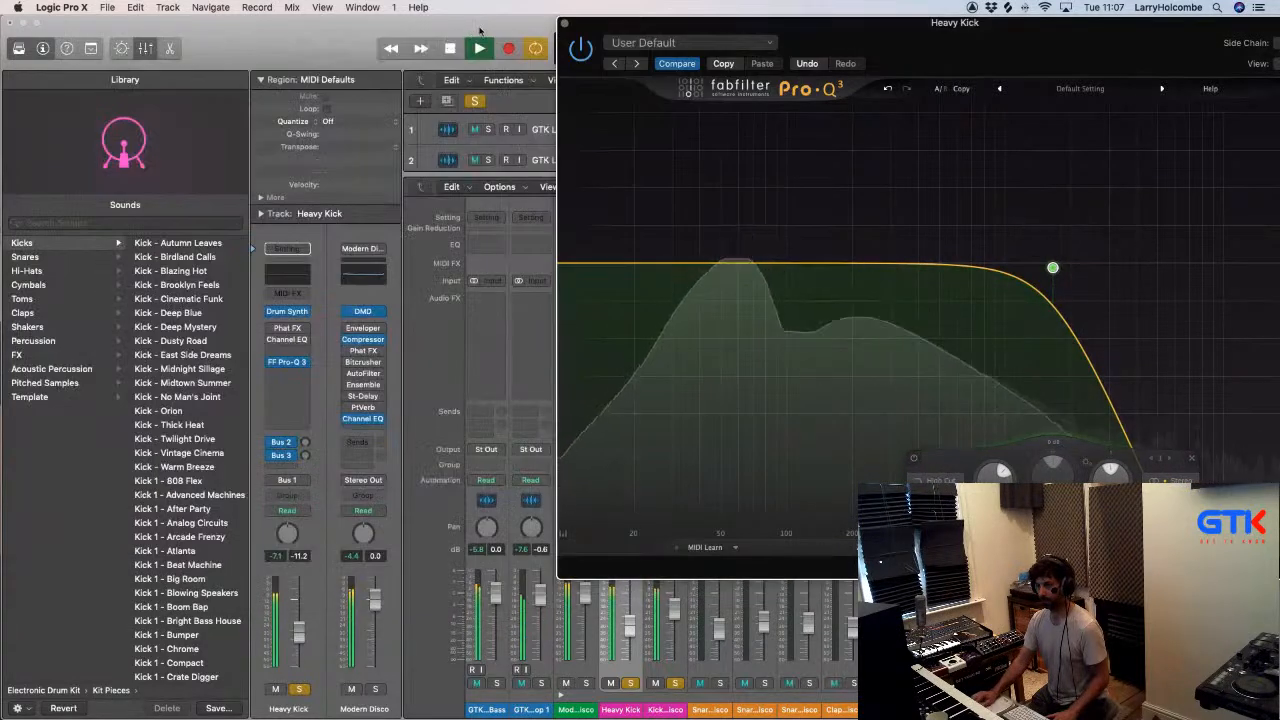
pyautogui.click(565, 23)
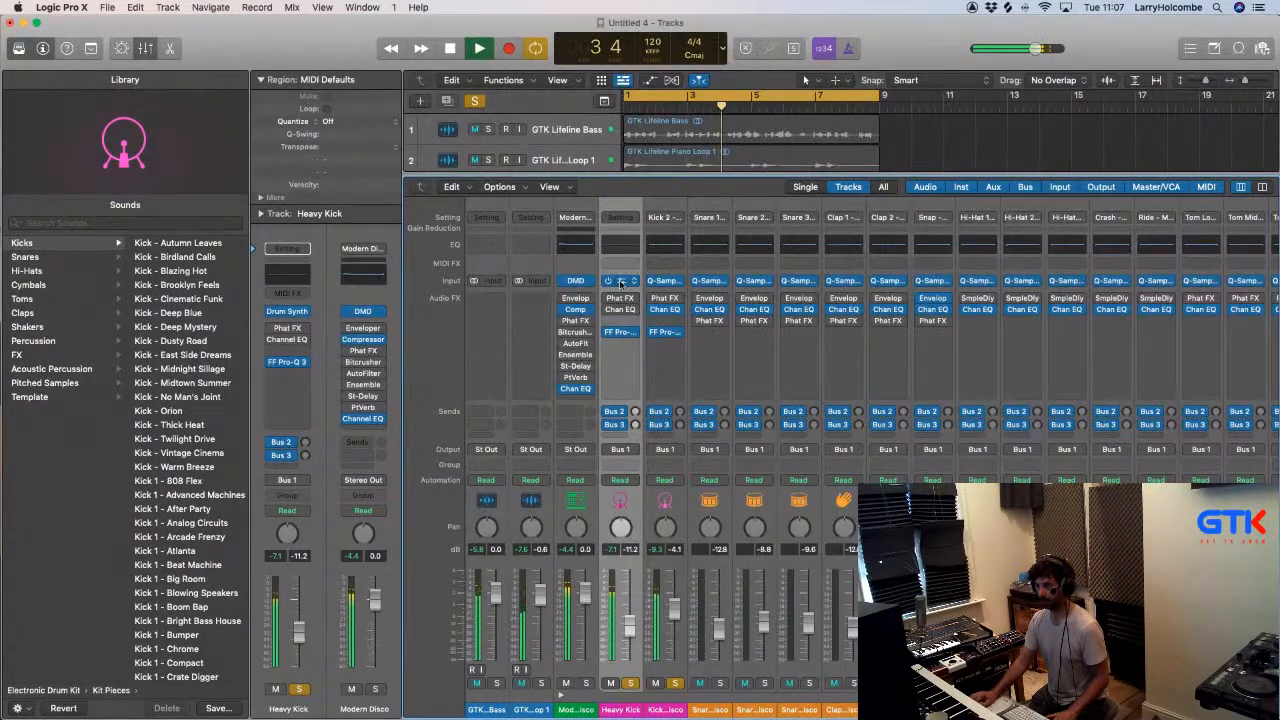
# - Shorten the Heavy Kick's Decay to about 13%, set Tone to about 13% and raise Shape past its midpoint
pyautogui.click(620, 282)
pyautogui.moveTo(1040, 421); pyautogui.dragTo(1040, 425)
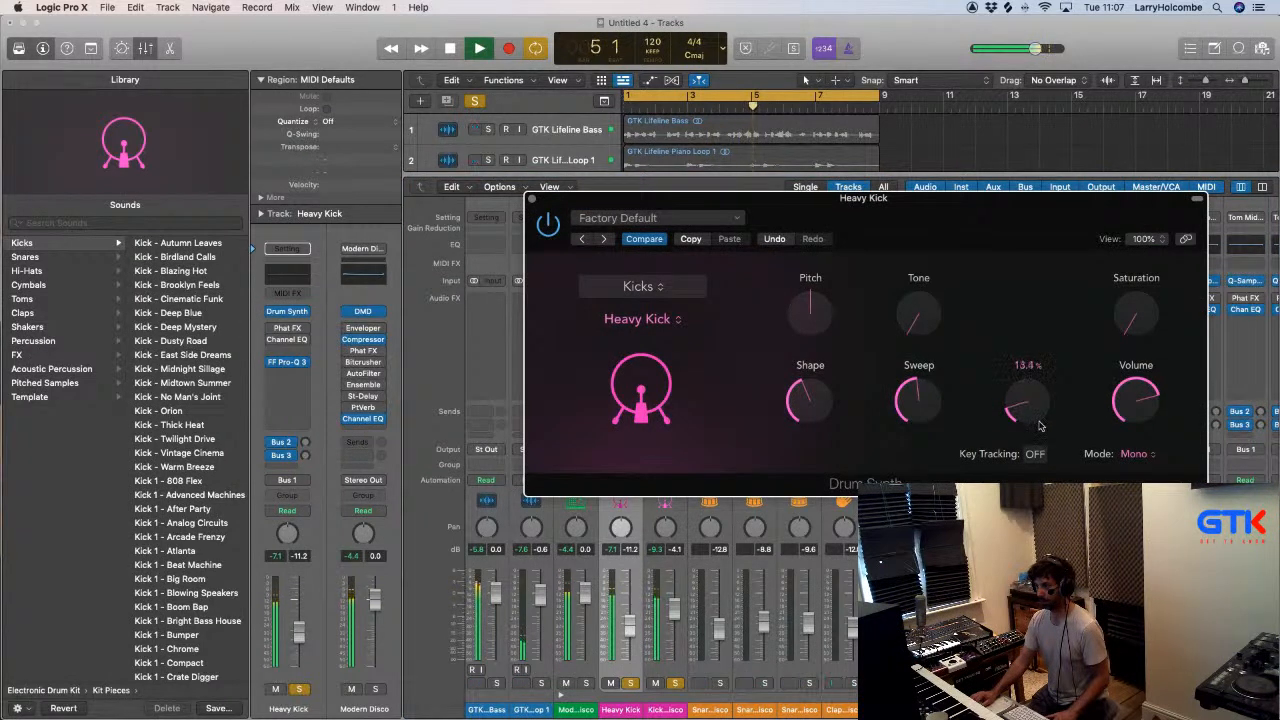
pyautogui.moveTo(918, 296); pyautogui.dragTo(918, 309)
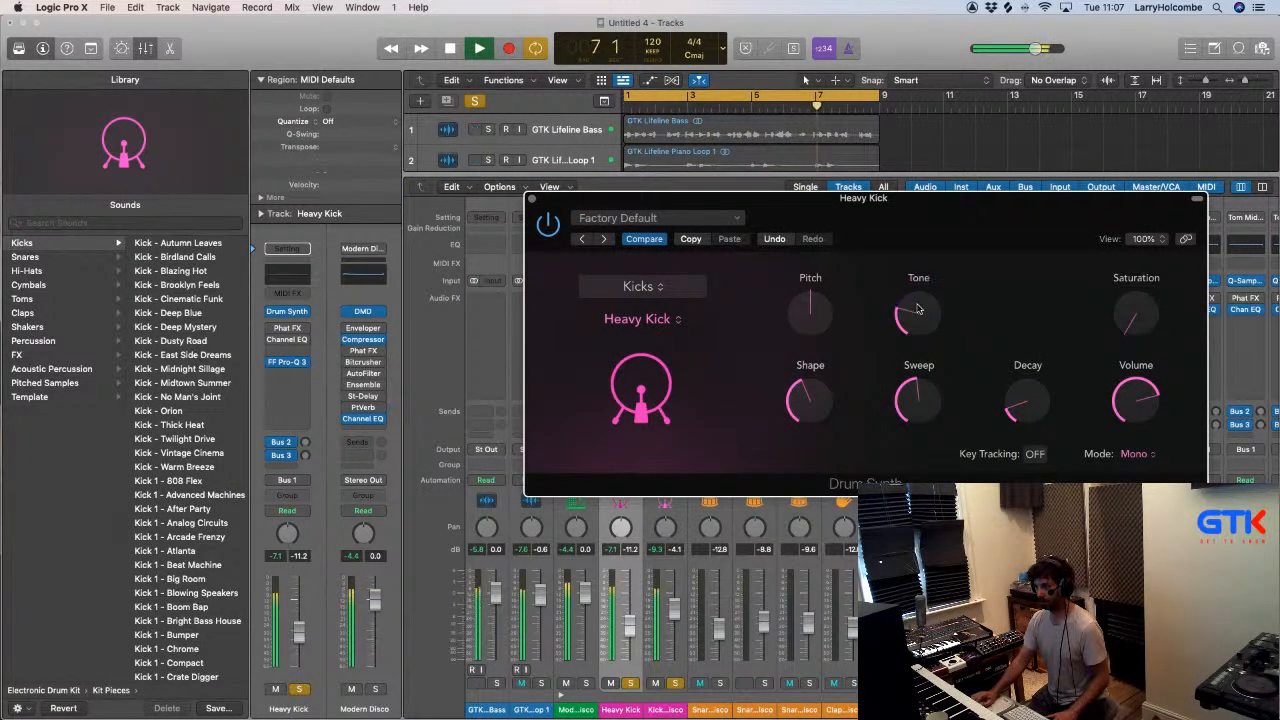
pyautogui.moveTo(837, 405); pyautogui.dragTo(813, 364)
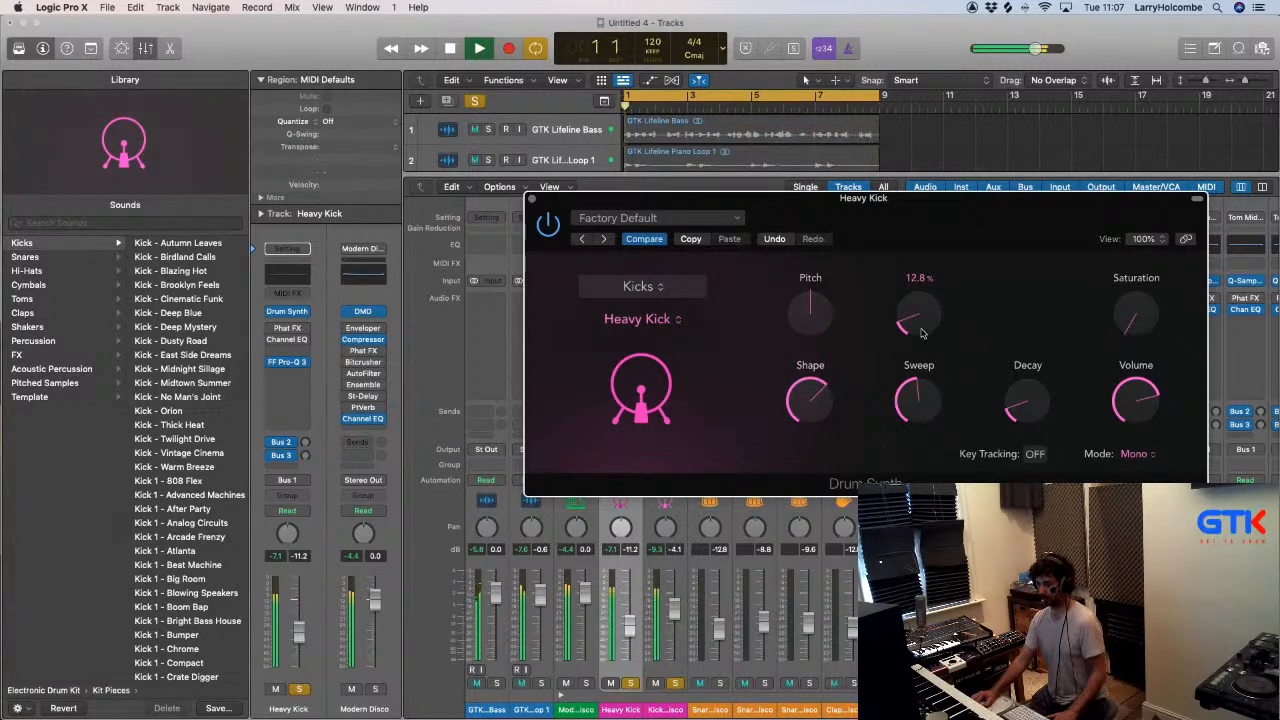
# - Fine-tune the Heavy Kick's Shape around 60%, lower Decay and Sweep slightly, add a touch of Tone and Saturation, and close Drum Synth
pyautogui.moveTo(822, 421); pyautogui.dragTo(815, 414)
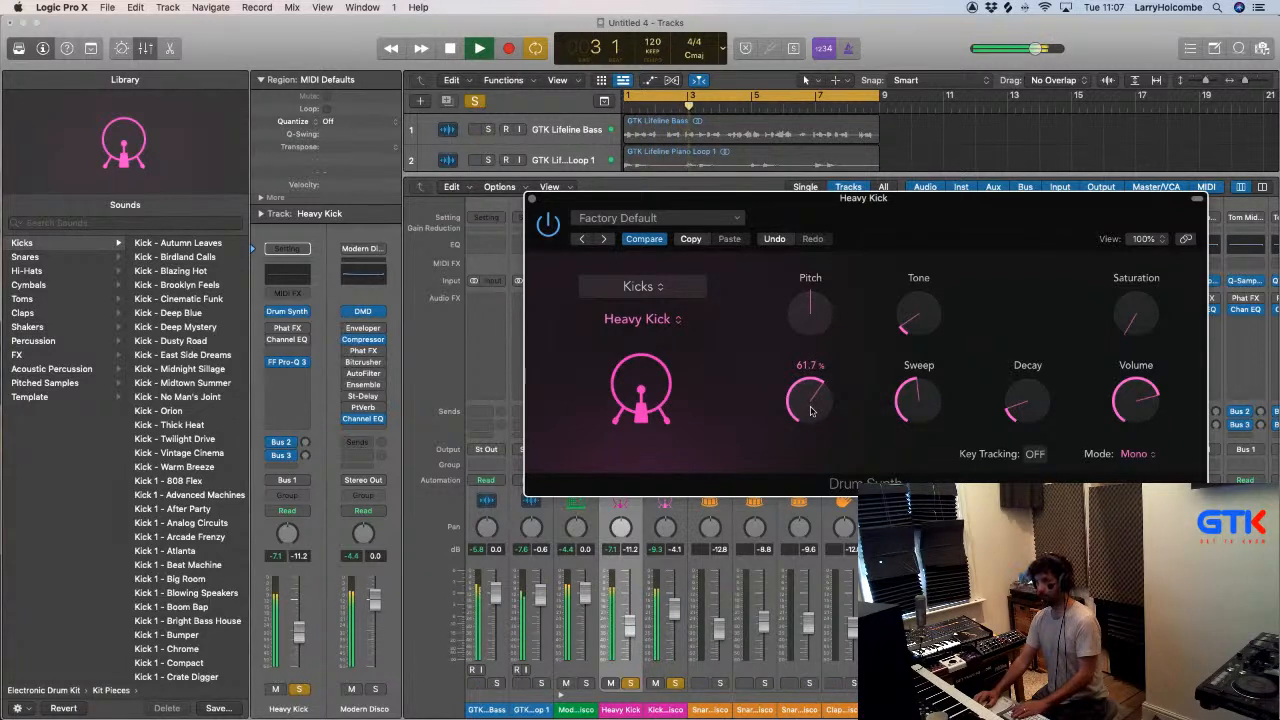
pyautogui.moveTo(1008, 413); pyautogui.dragTo(1033, 399)
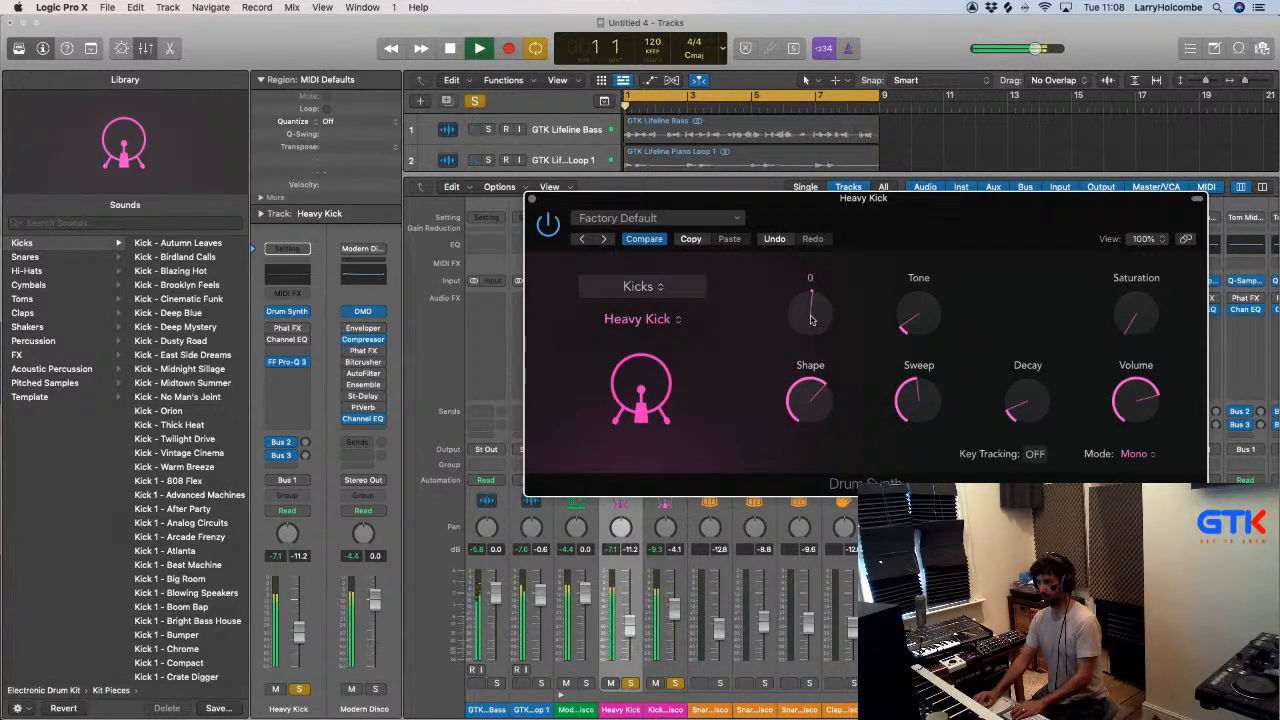
pyautogui.moveTo(815, 400); pyautogui.dragTo(813, 411)
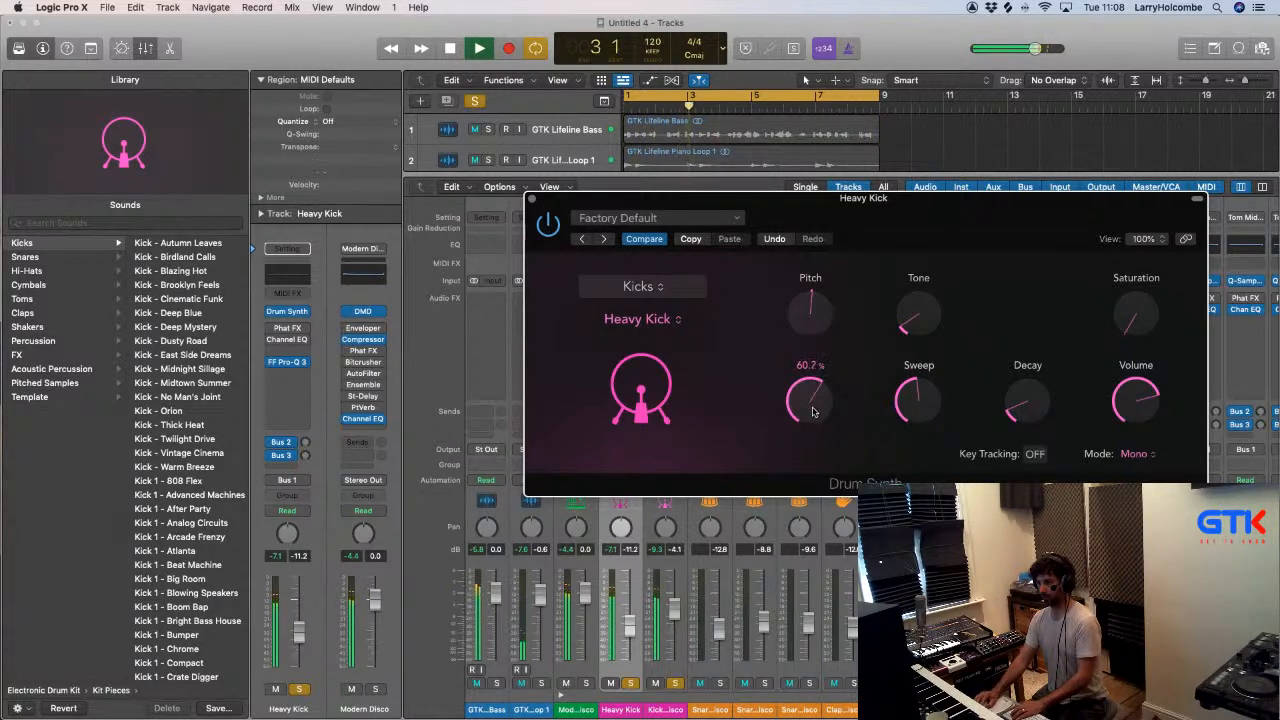
pyautogui.moveTo(812, 408); pyautogui.dragTo(812, 410)
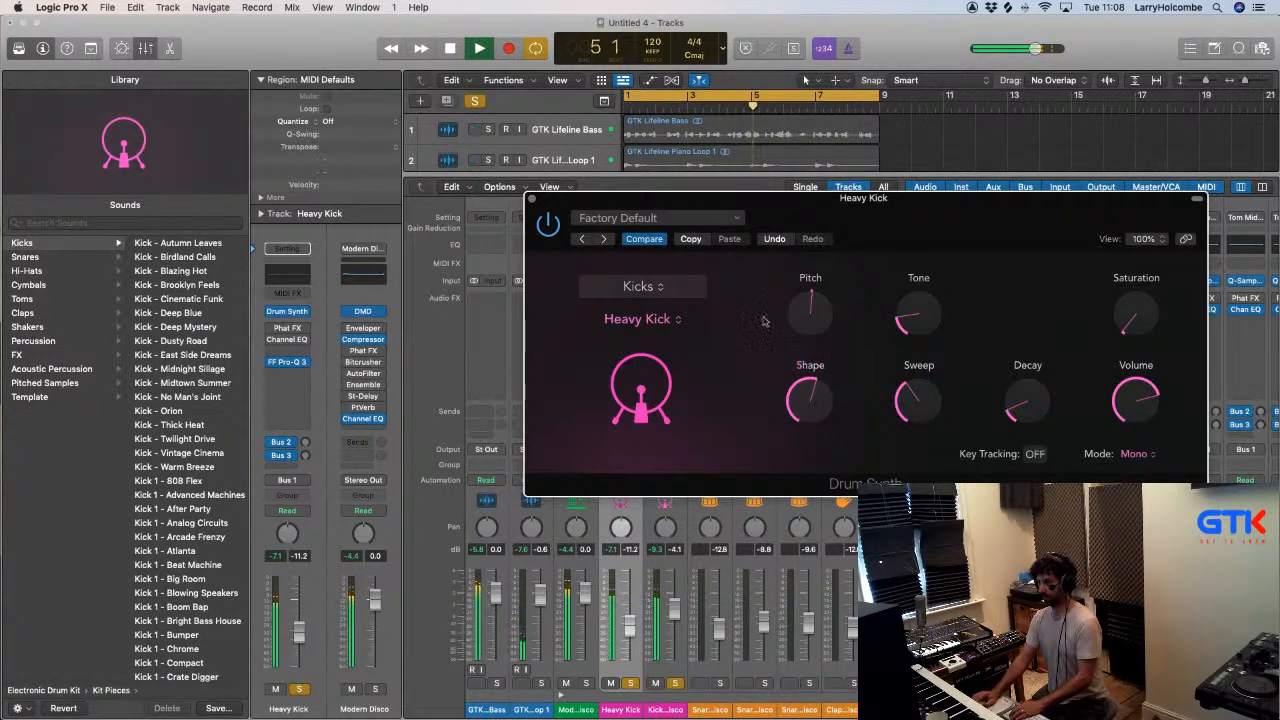
pyautogui.click(532, 199)
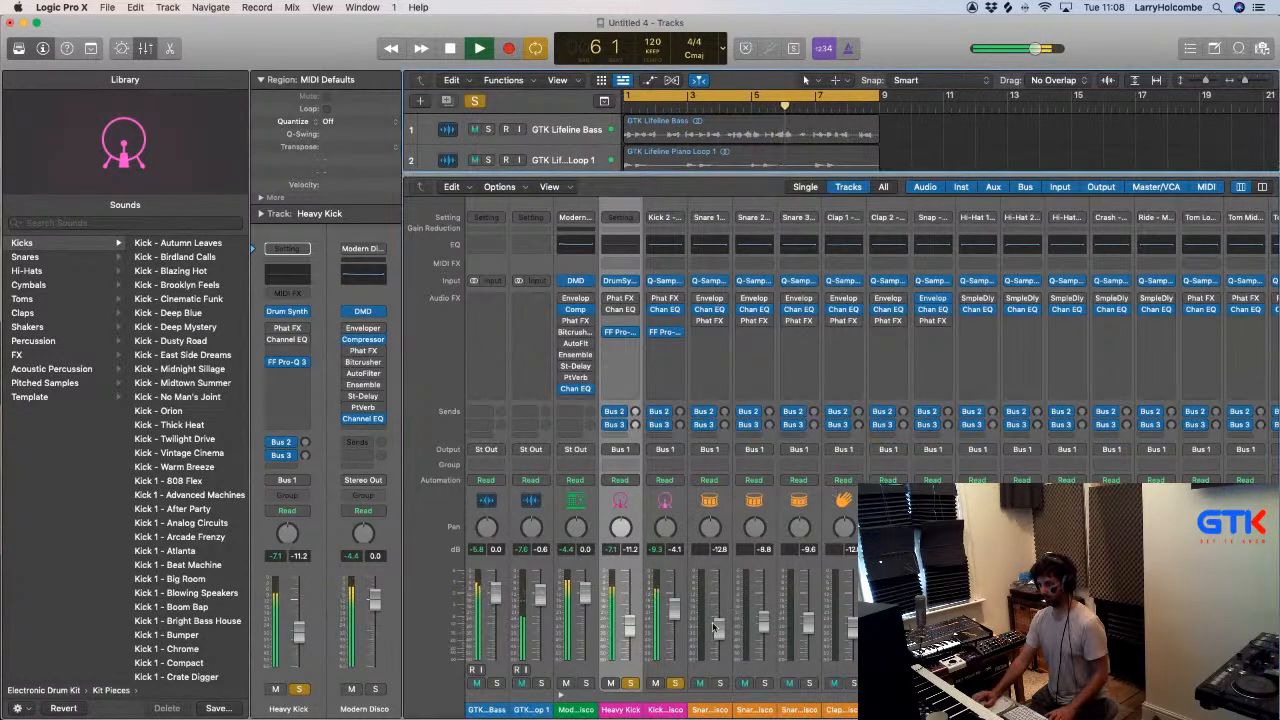
# - Solo the GTK Lifeline Bass with the kicks, play from the start and set the Heavy Kick's level to -10.4 dB
pyautogui.click(496, 683)
pyautogui.press('Return')
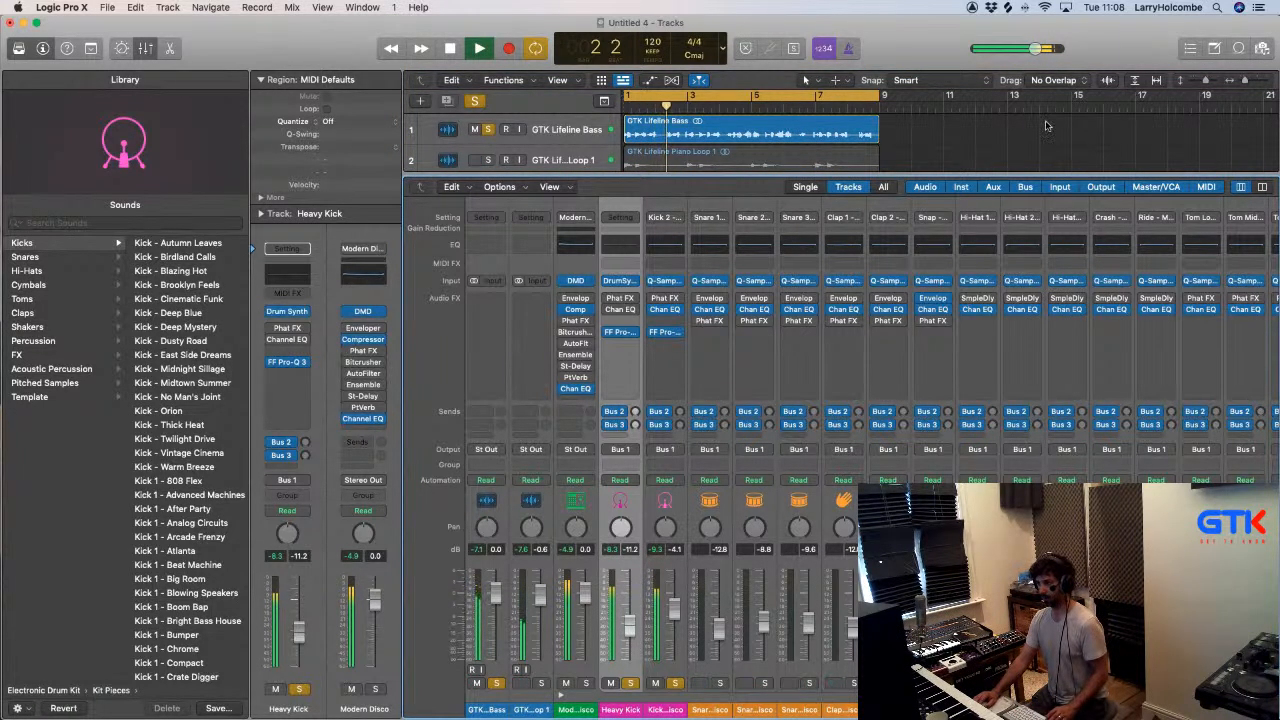
pyautogui.press('x')
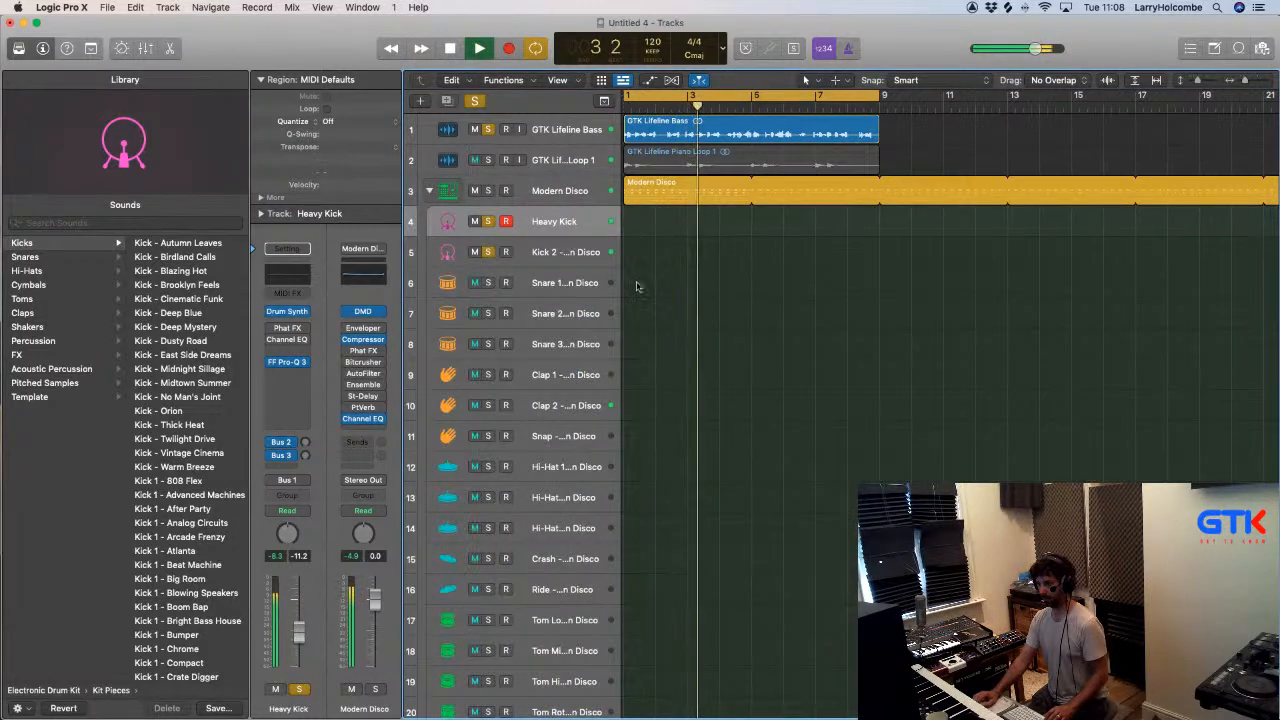
pyautogui.press('x')
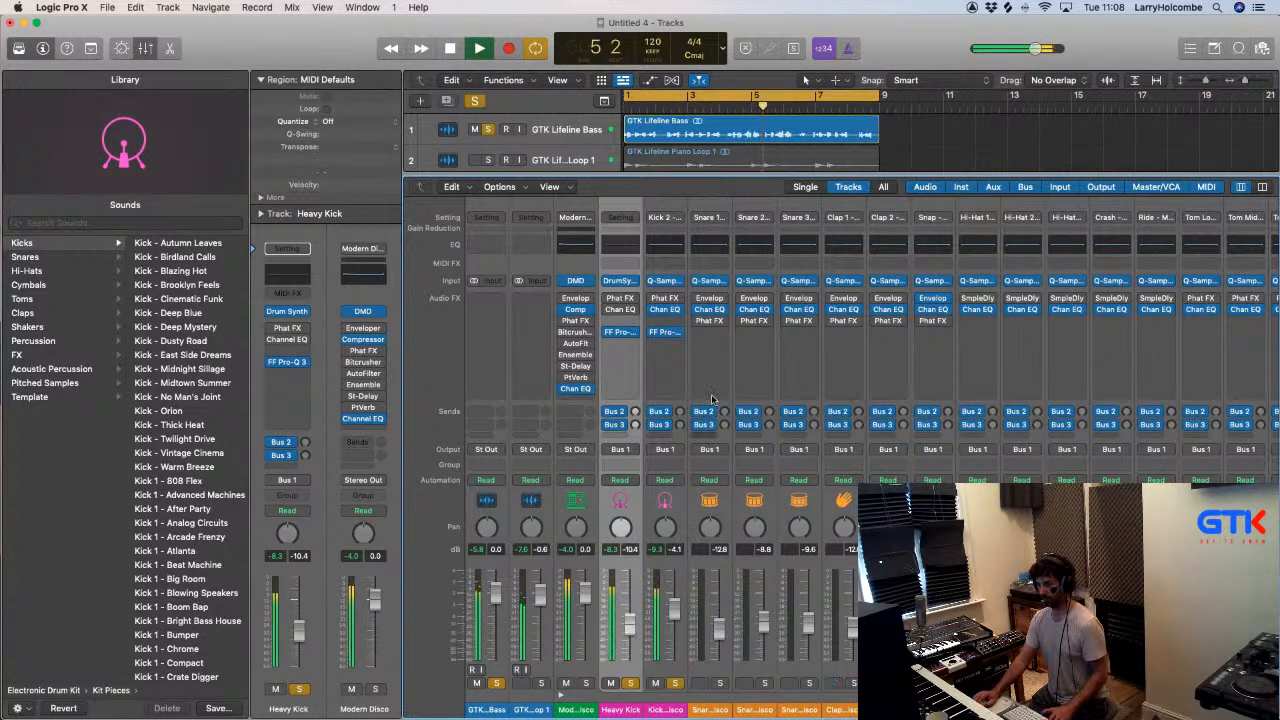
# - Lower the Kick 2 equalizer's low cut to between 100 and 200 Hz and close the equalizer
pyautogui.click(668, 334)
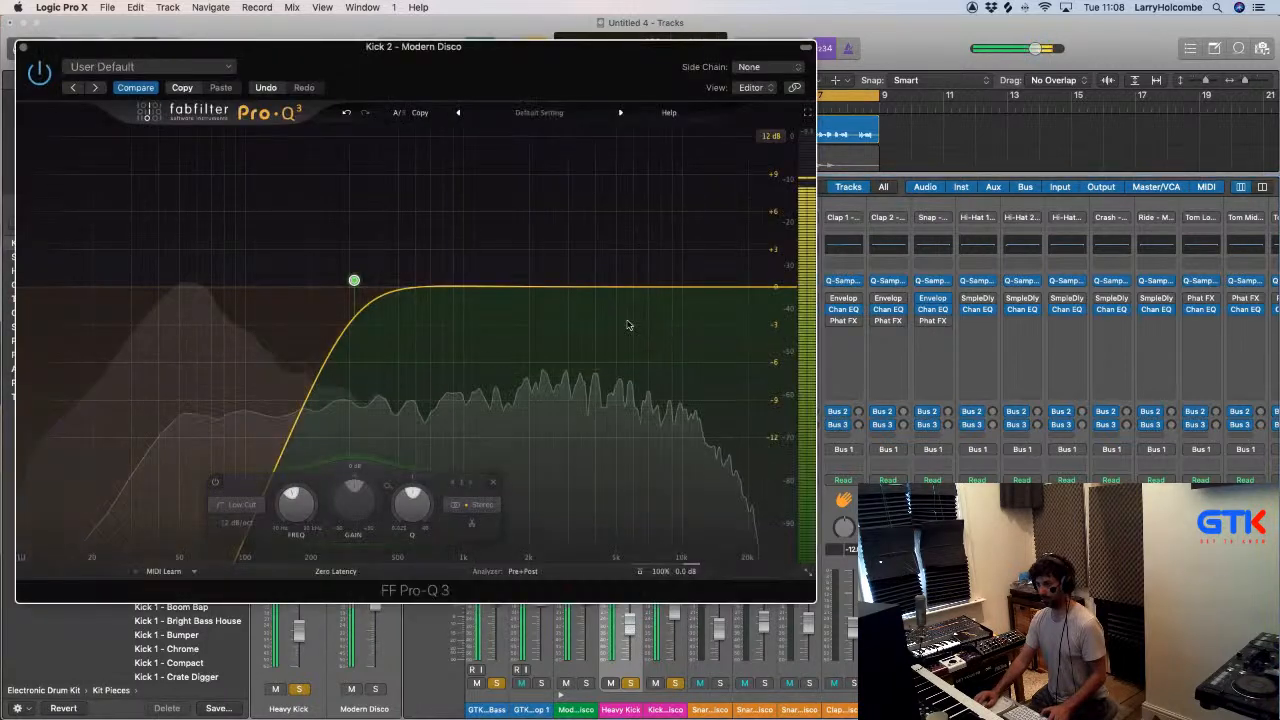
pyautogui.moveTo(351, 281); pyautogui.dragTo(289, 283)
pyautogui.click(24, 49)
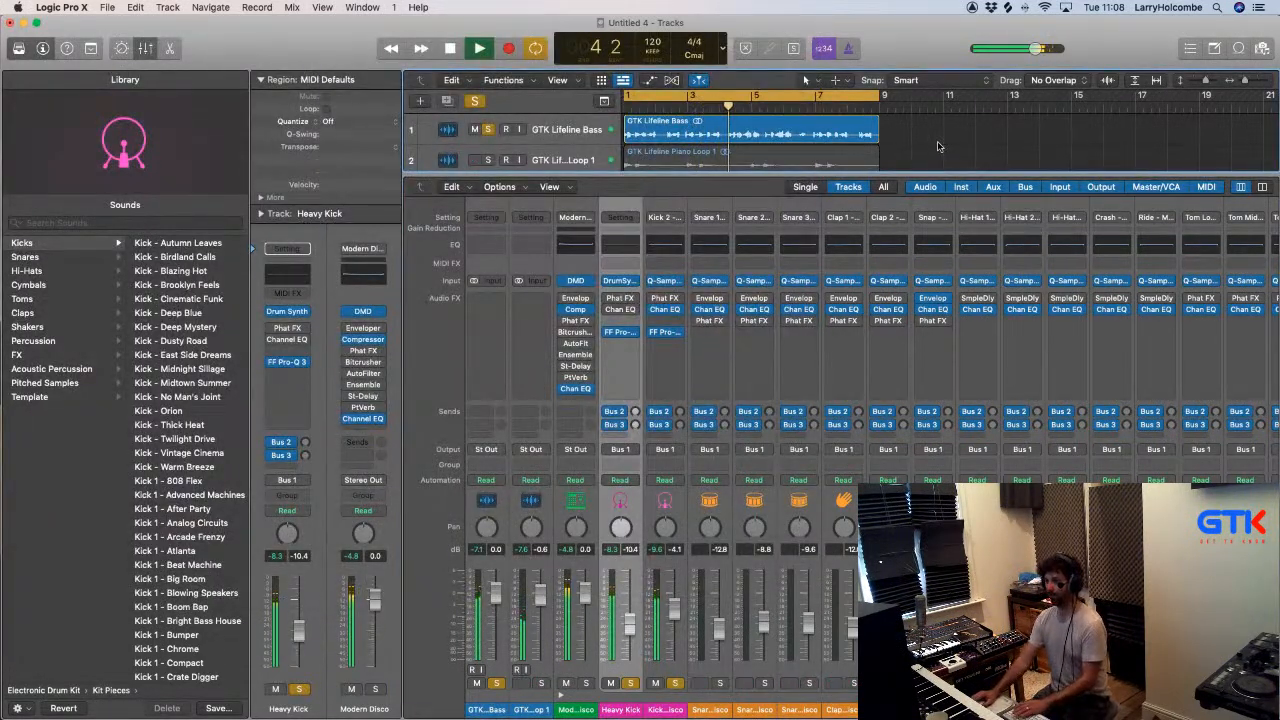
# - Select the Kick 2 track and audition the Kick 2 sounds Bright Bass House, Chrome, Deep End and Deep Tech
pyautogui.press('x')
pyautogui.click(580, 252)
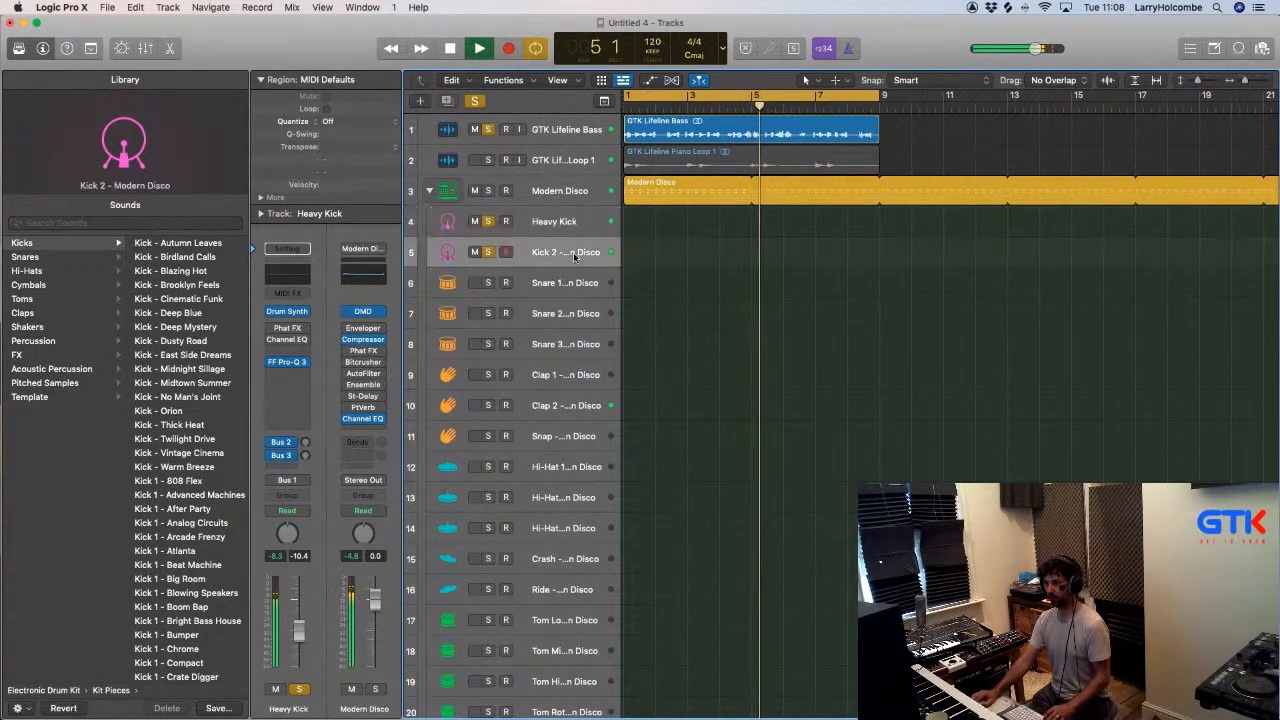
pyautogui.click(186, 258)
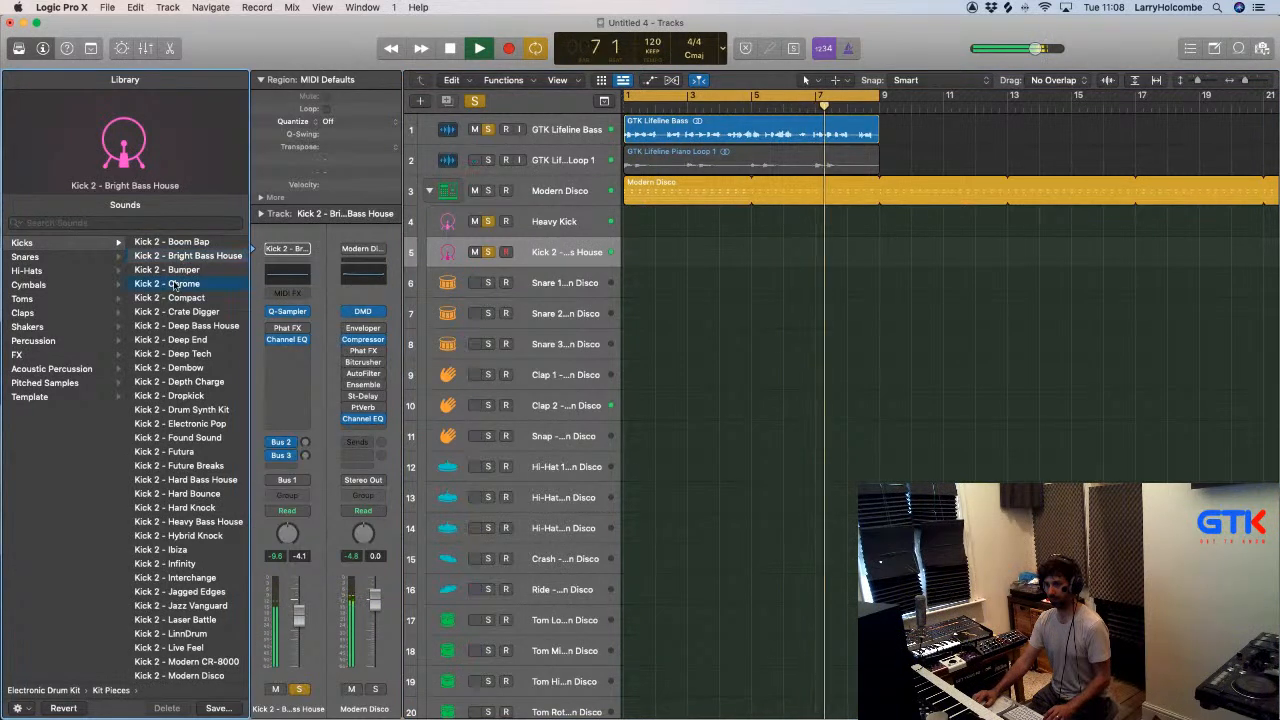
pyautogui.click(182, 285)
pyautogui.click(190, 340)
pyautogui.click(188, 355)
pyautogui.scroll(-2, 188, 358)
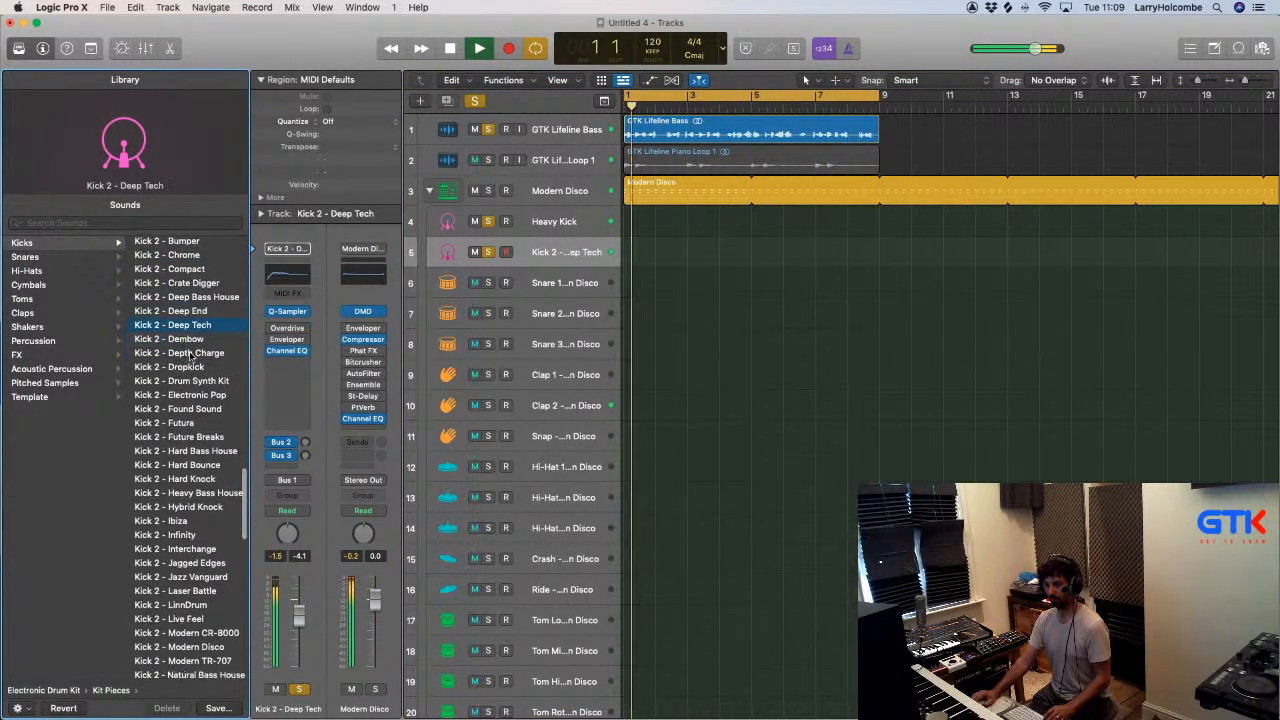
# - Audition Electronic Pop, Found Sound, Future Breaks, Interchange and Hard Bass House on Kick 2, raising its level to 0.2 dB
pyautogui.click(186, 395)
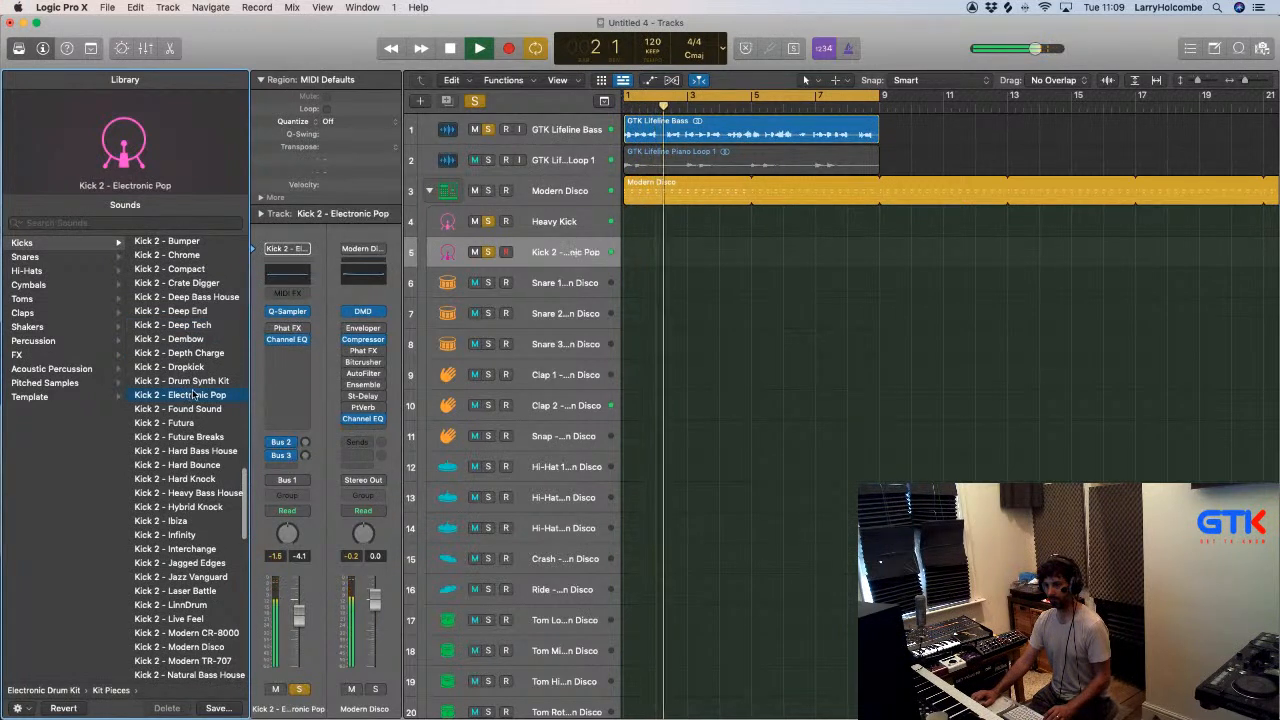
pyautogui.click(186, 409)
pyautogui.click(187, 437)
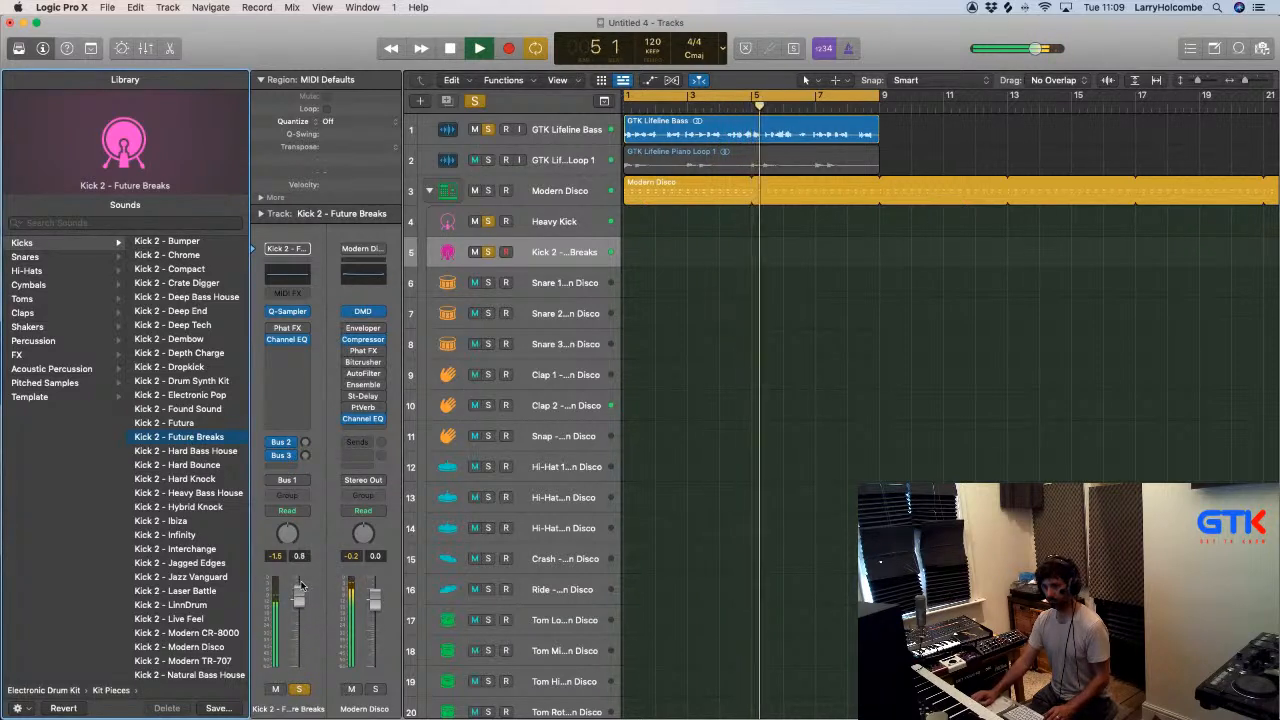
pyautogui.click(199, 562)
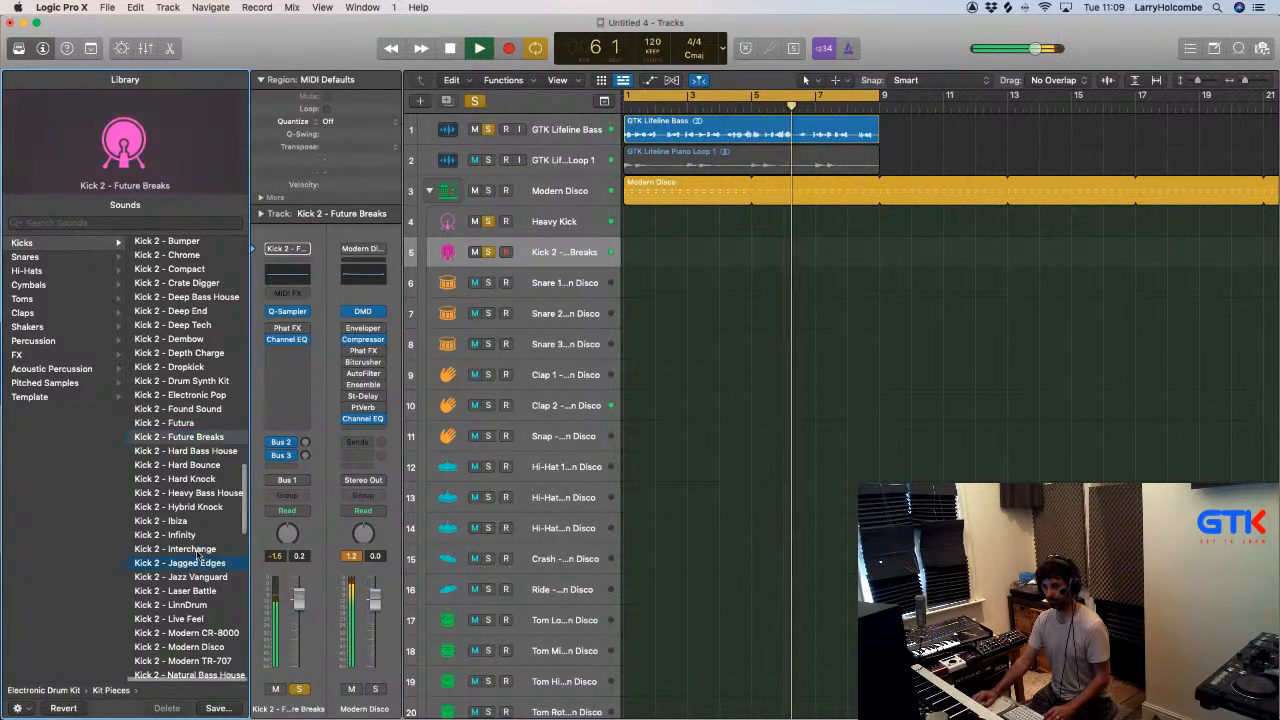
pyautogui.click(185, 549)
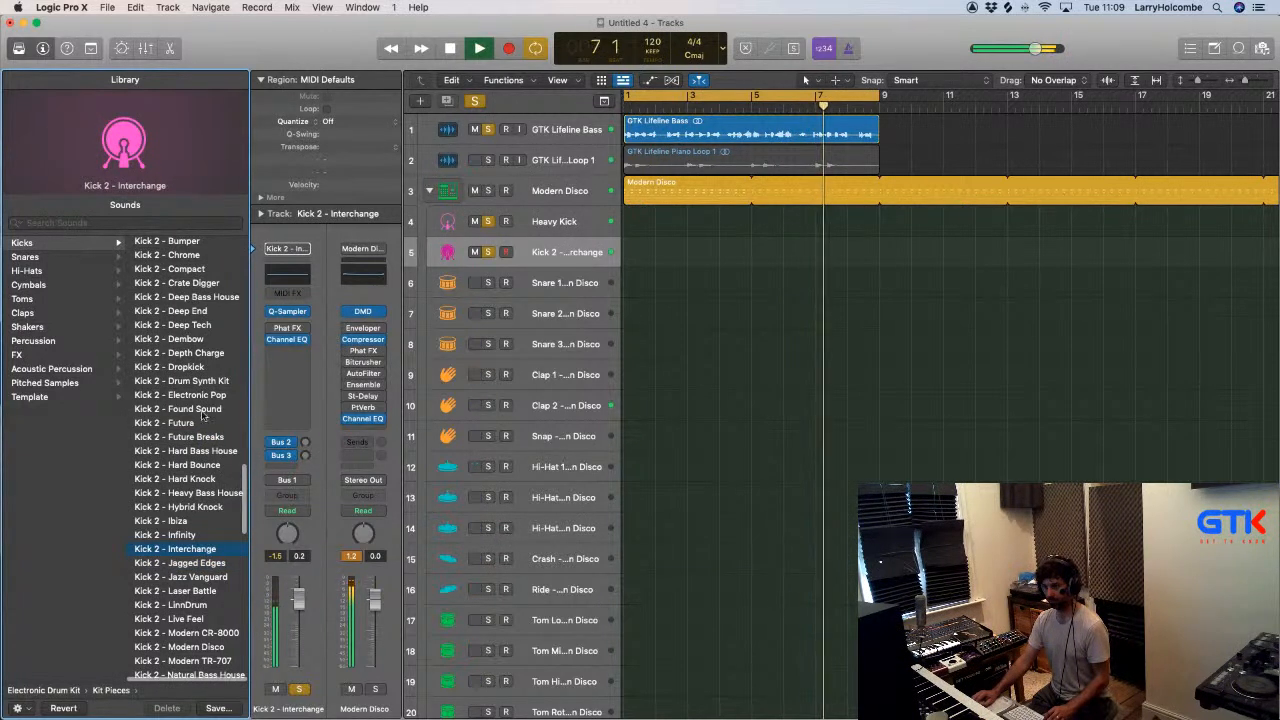
pyautogui.click(188, 437)
pyautogui.click(199, 451)
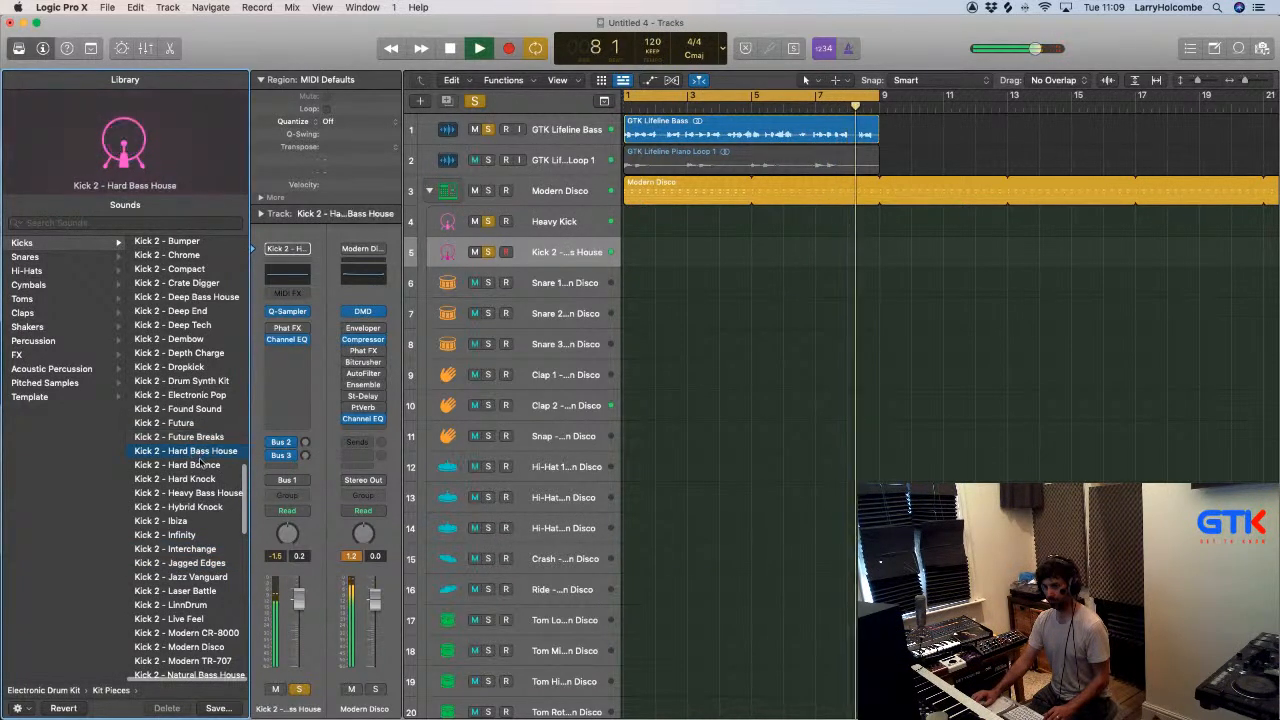
# - Compare Hard Bounce, Hard Knock, Live Feel and LinnDrum on Kick 2, and settle on the Jazz Vanguard sound
pyautogui.click(190, 465)
pyautogui.click(190, 479)
pyautogui.scroll(-1, 185, 483)
pyautogui.scroll(-3, 183, 484)
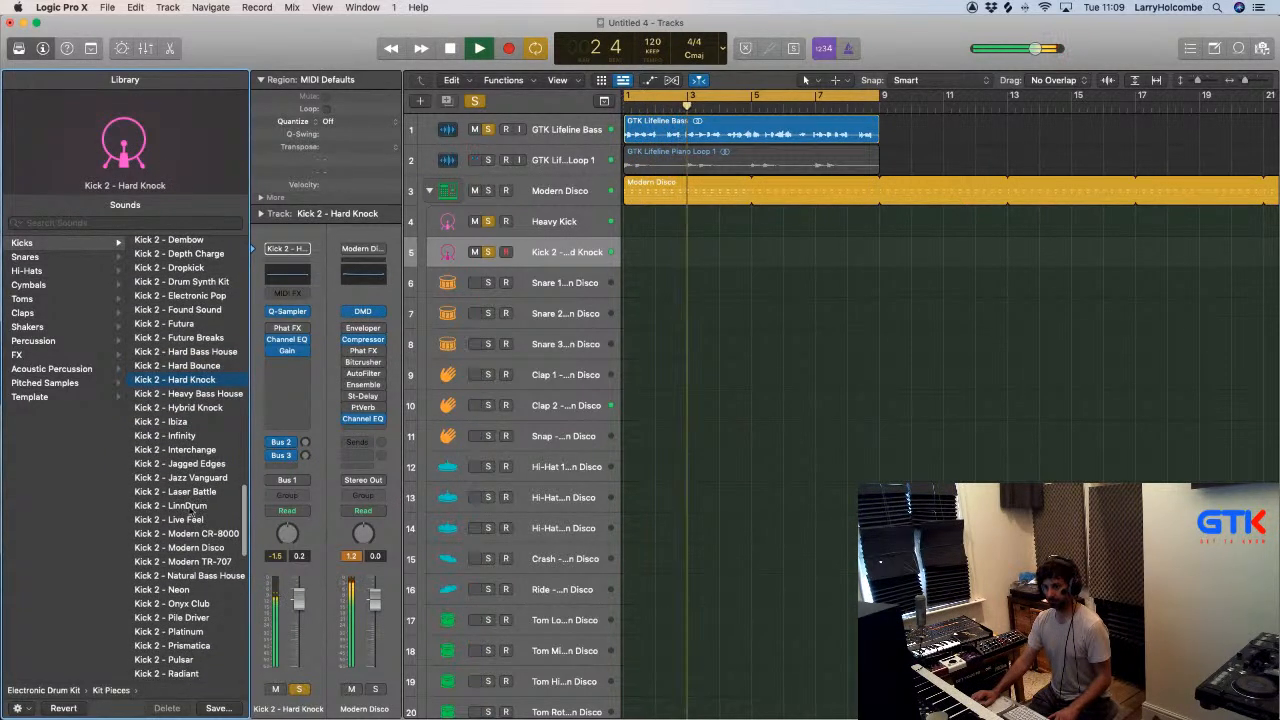
pyautogui.click(188, 510)
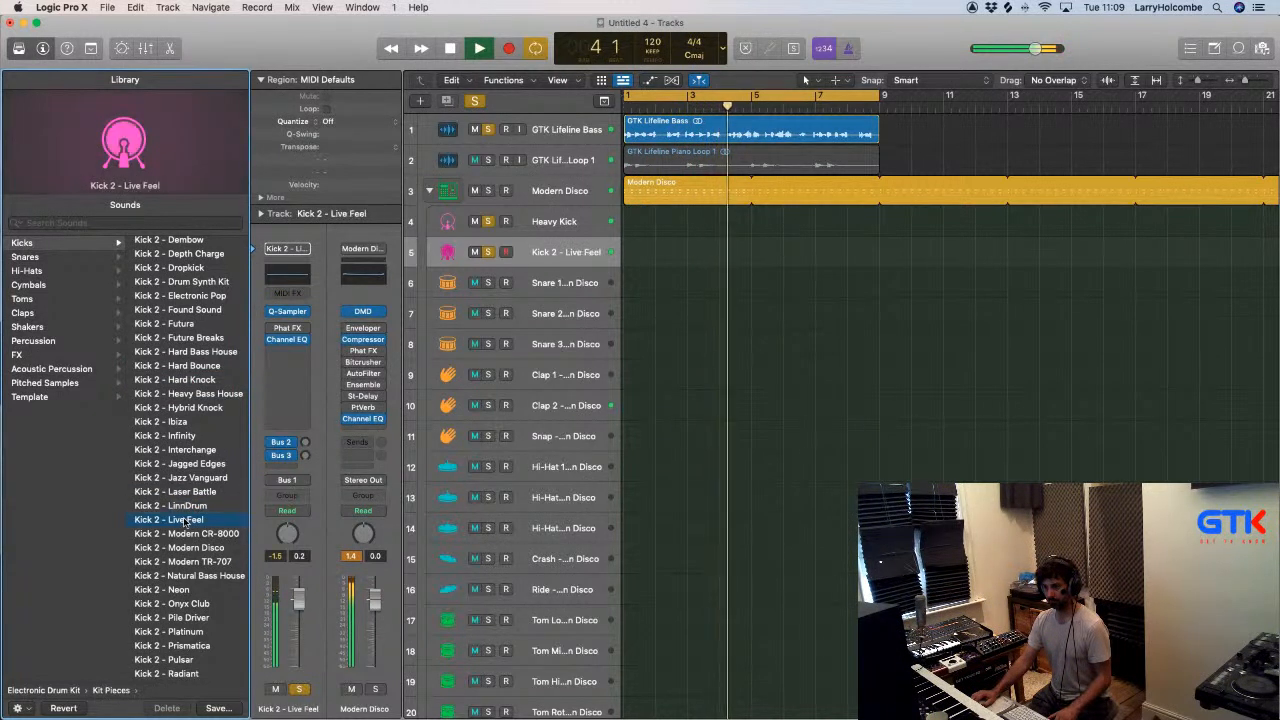
pyautogui.click(187, 507)
pyautogui.click(191, 480)
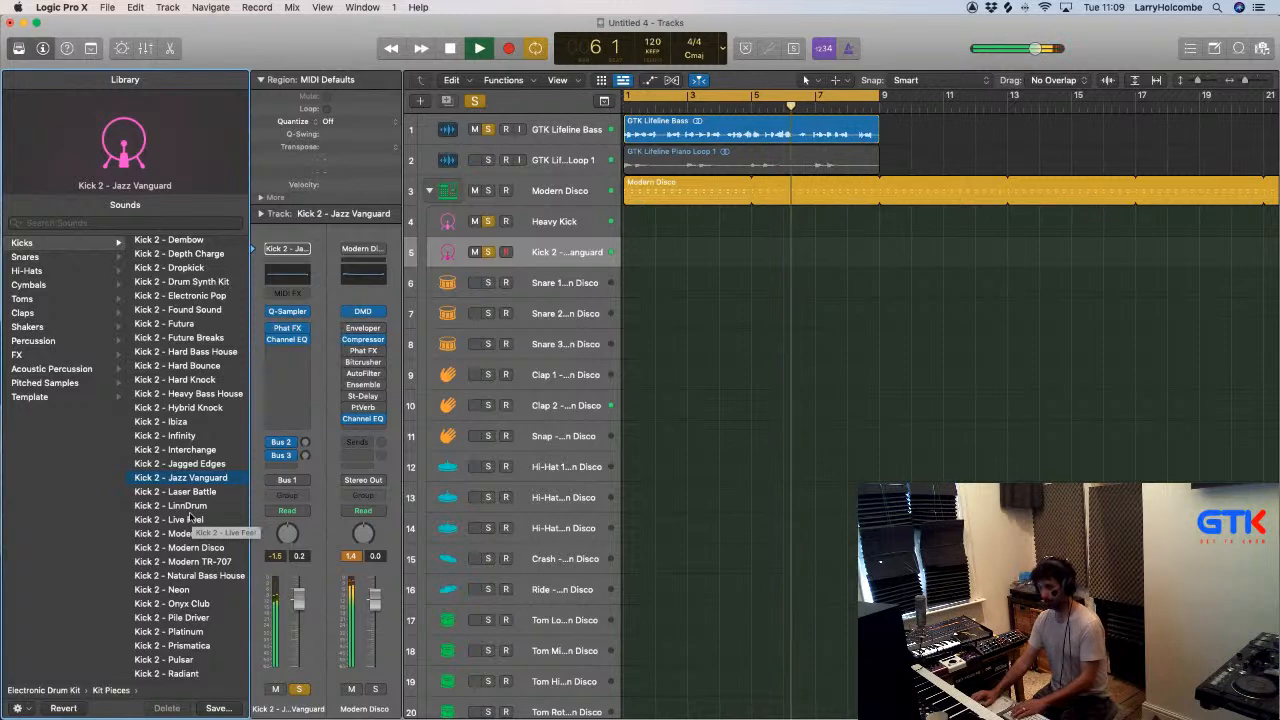
# - Set Kick 2's level to -8.8 dB and lower its Coarse pitch slightly in Quick Sampler
pyautogui.press('x')
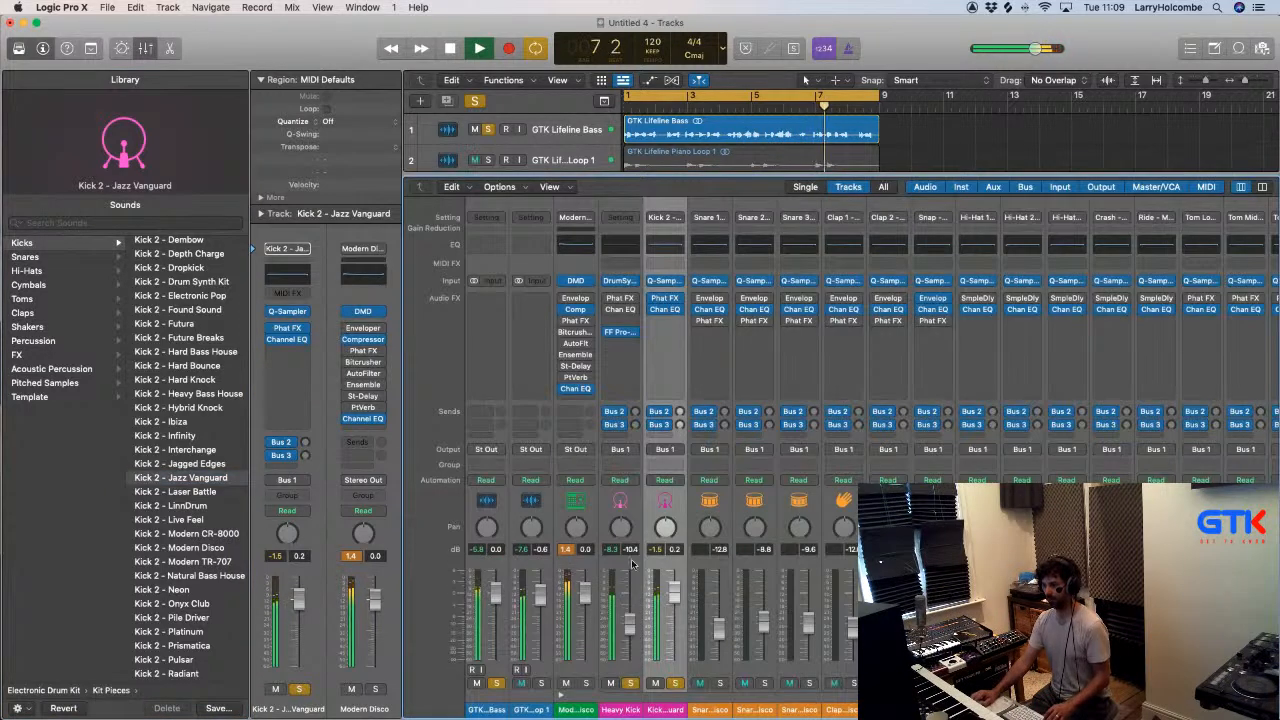
pyautogui.moveTo(676, 585); pyautogui.dragTo(671, 600)
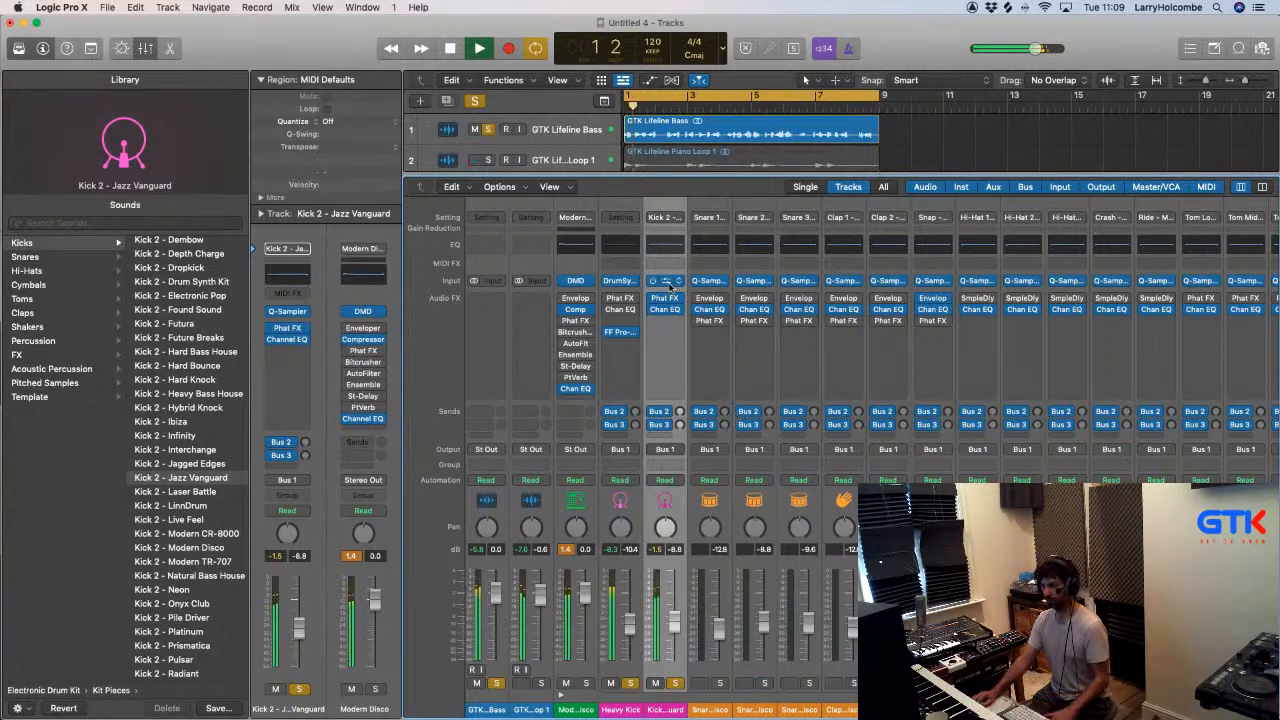
pyautogui.click(667, 282)
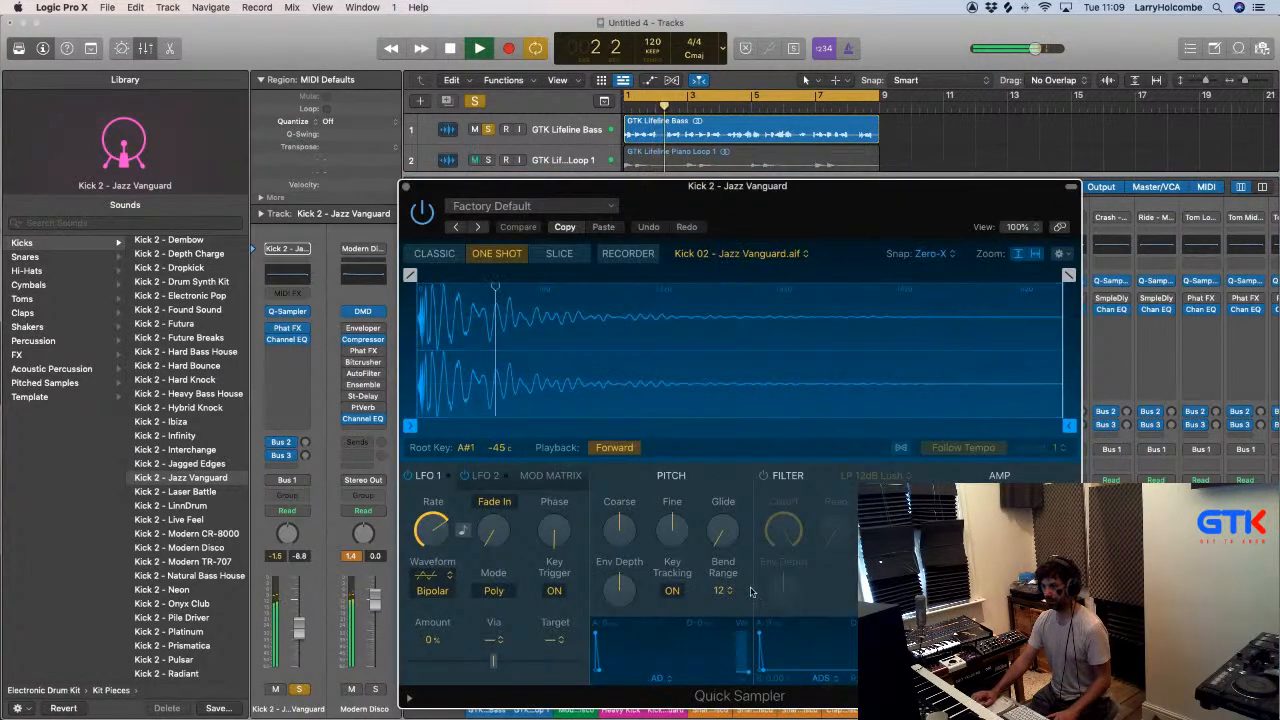
pyautogui.moveTo(624, 546); pyautogui.dragTo(623, 548)
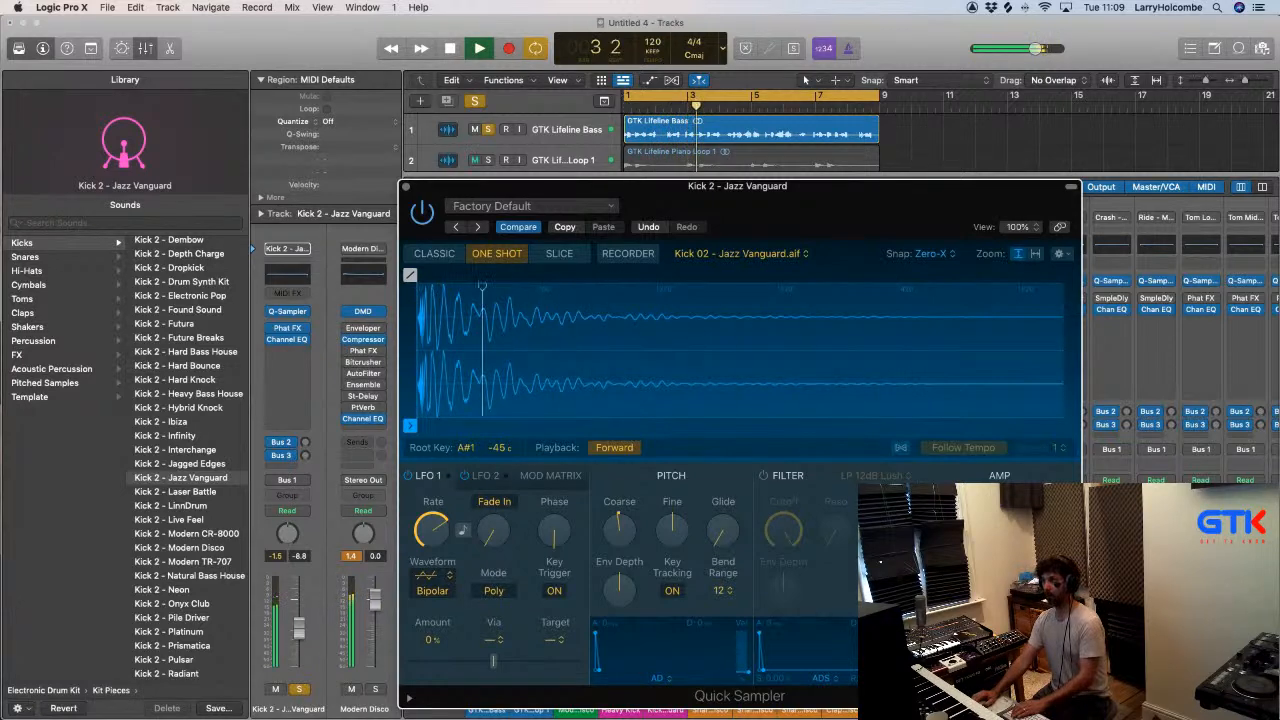
pyautogui.click(407, 187)
# - Unsolo the GTK Lifeline Bass and give Kick 2 a FabFilter Pro-Q 3 low cut at about 181 Hz, 12 dB/oct
pyautogui.click(496, 683)
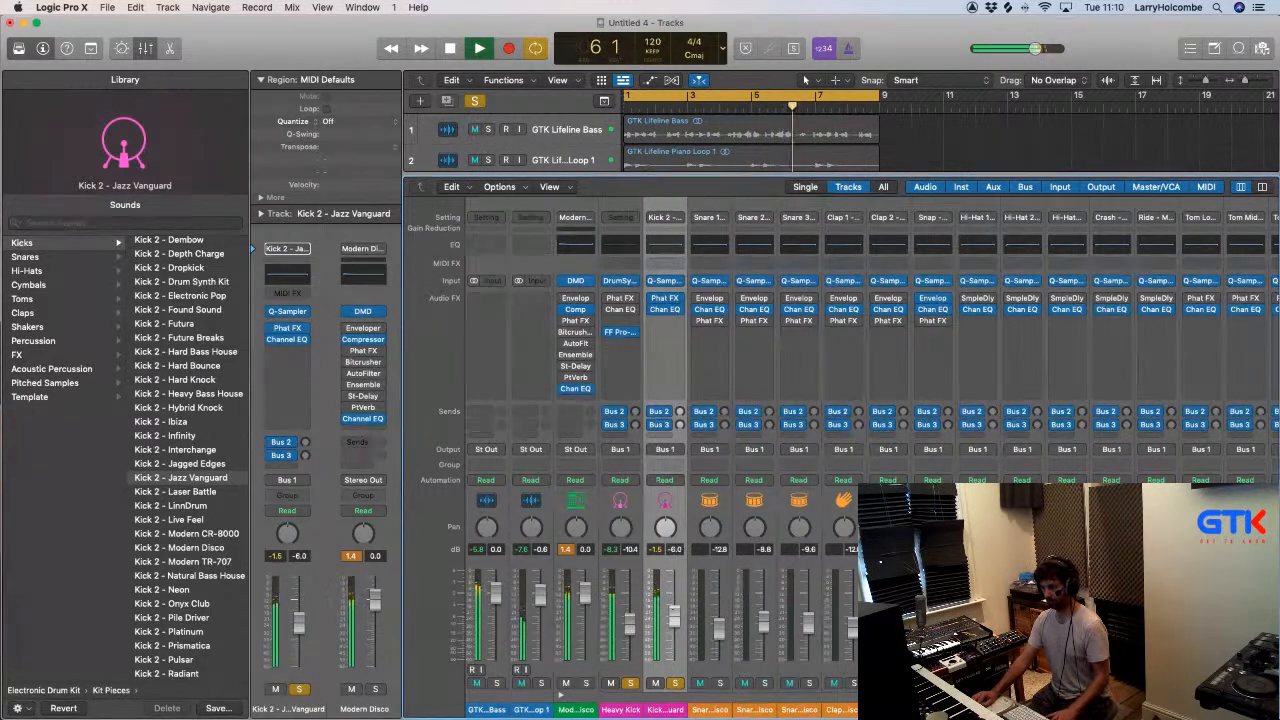
pyautogui.click(657, 334)
pyautogui.press('Escape')
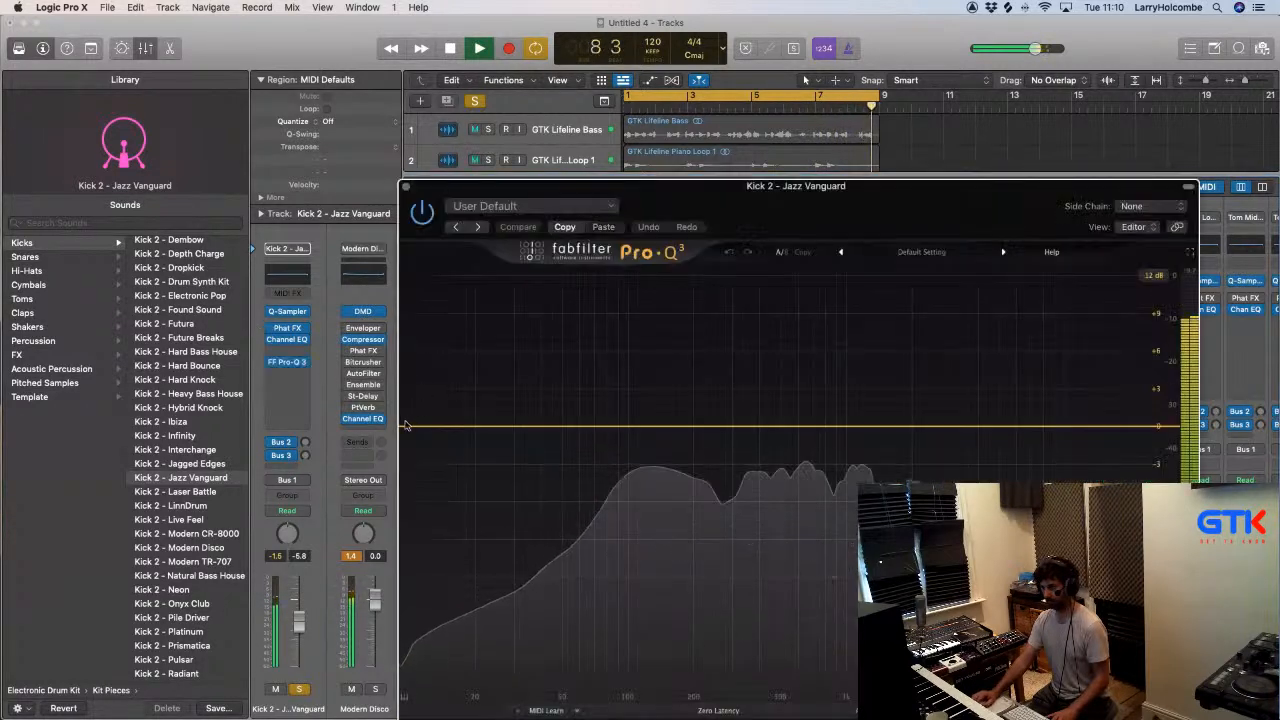
pyautogui.moveTo(406, 427); pyautogui.dragTo(684, 430)
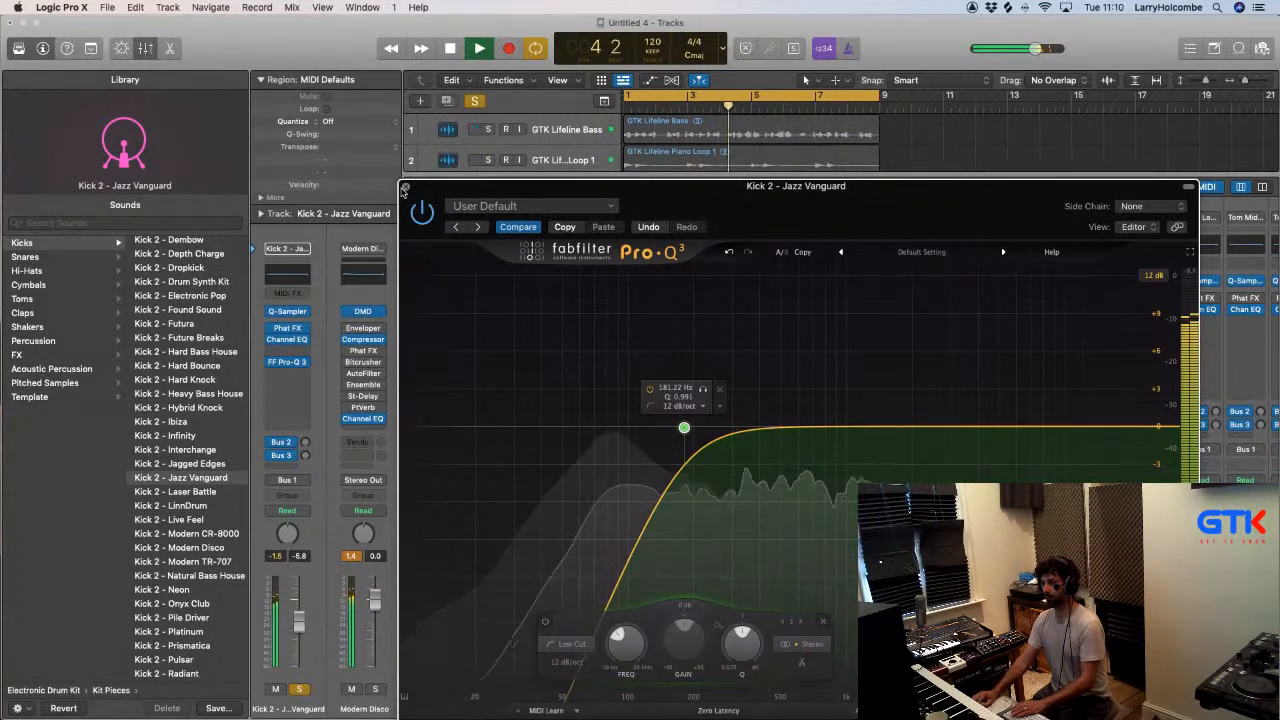
pyautogui.click(405, 188)
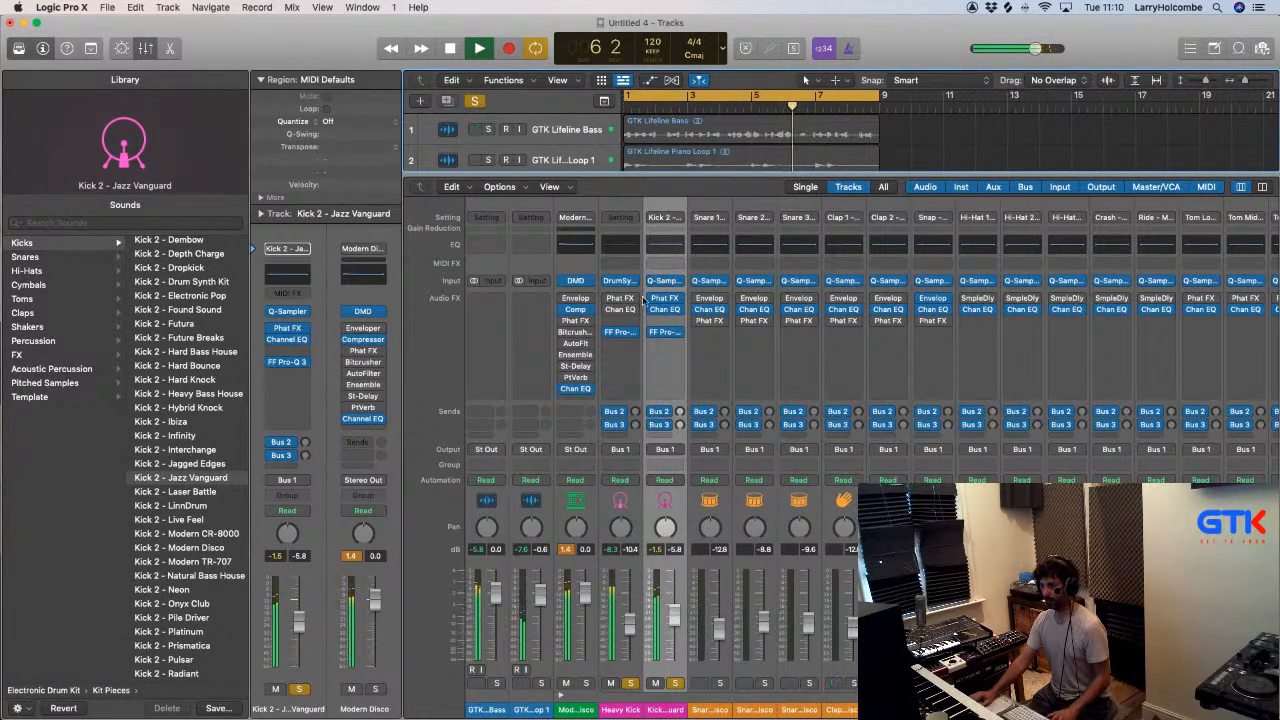
# - Insert a stereo Oszillos Mega Scope on the Heavy Kick, start playback and set the scope's time range to 1/4 note
pyautogui.click(618, 281)
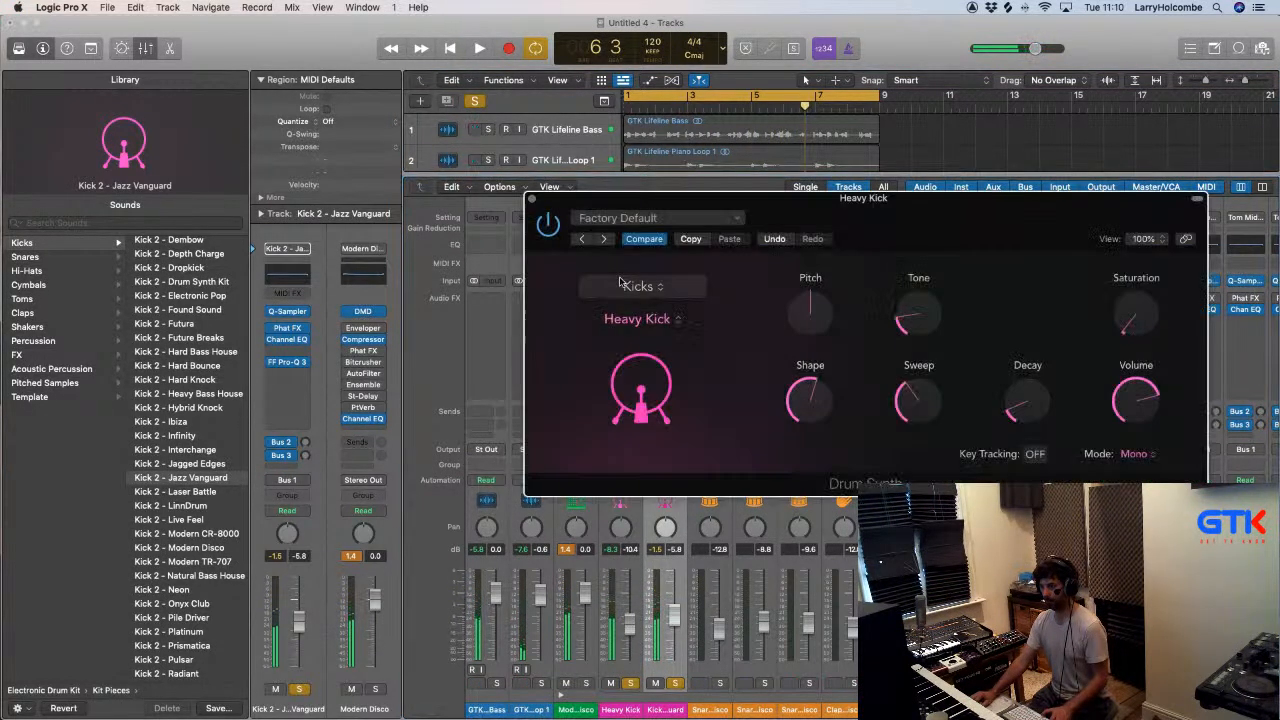
pyautogui.click(531, 200)
pyautogui.click(611, 348)
pyautogui.moveTo(632, 403)
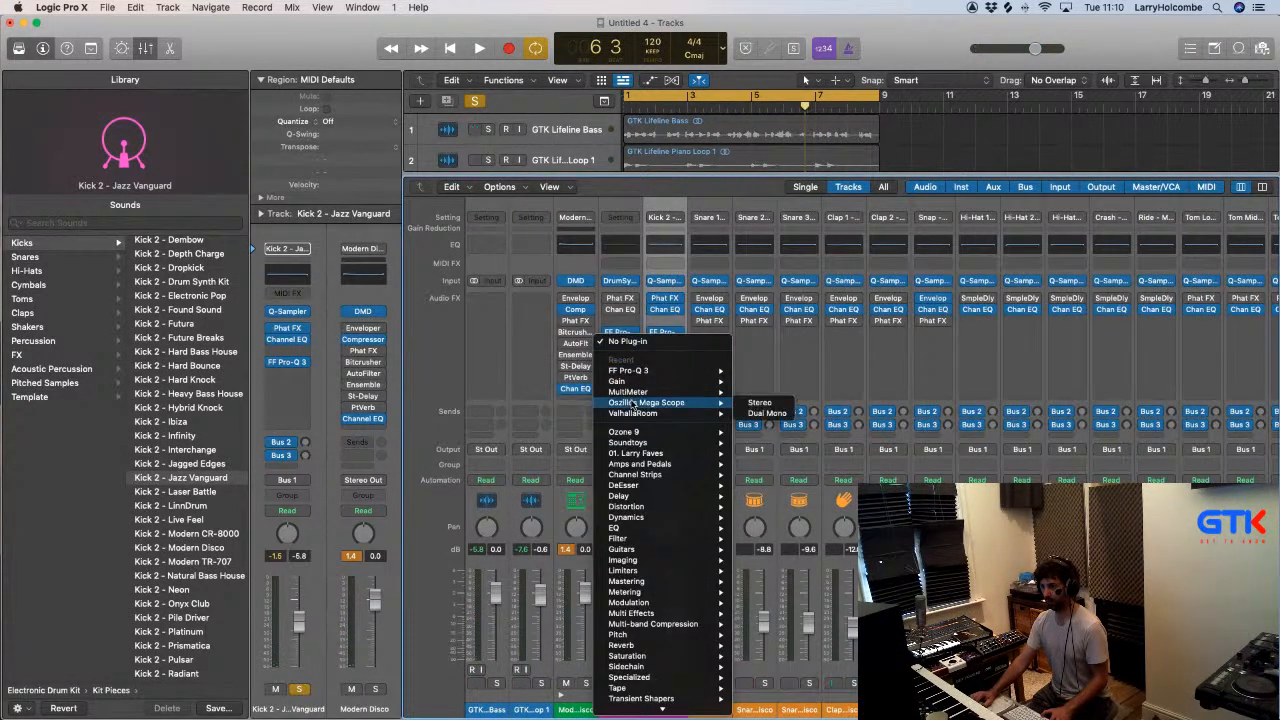
pyautogui.click(756, 408)
pyautogui.press('space')
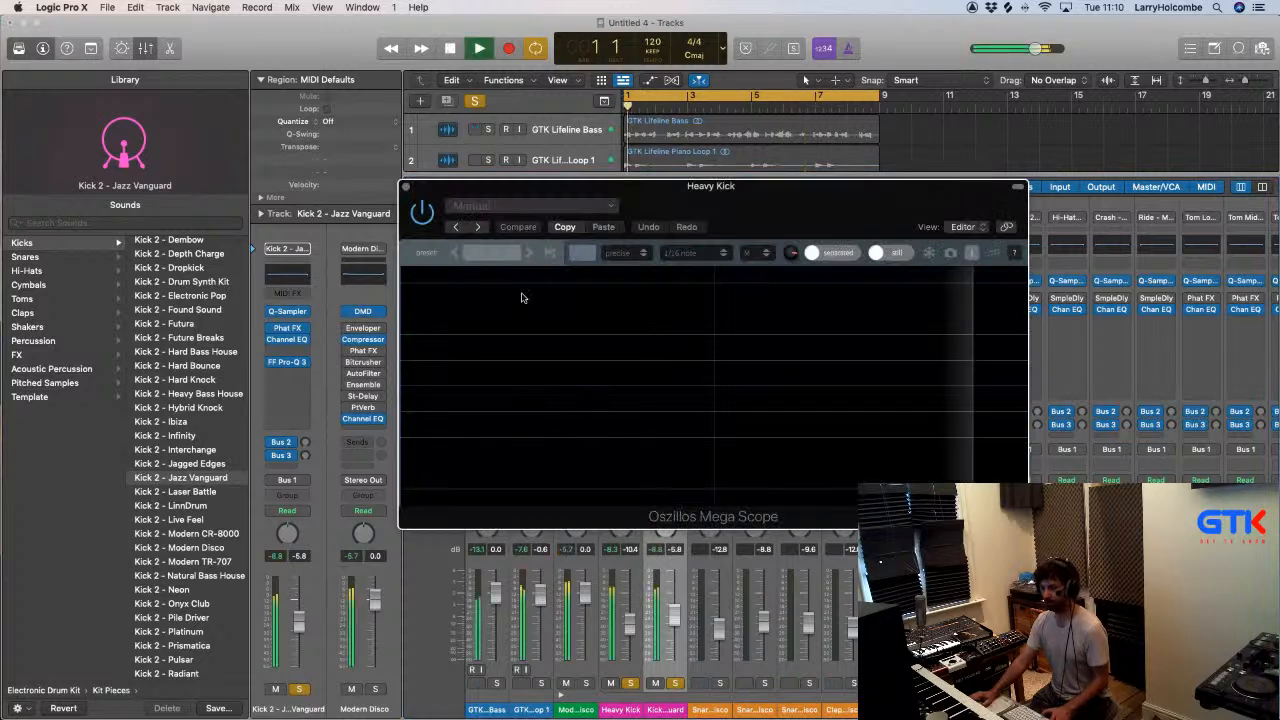
pyautogui.moveTo(540, 193); pyautogui.dragTo(443, 168)
pyautogui.click(586, 223)
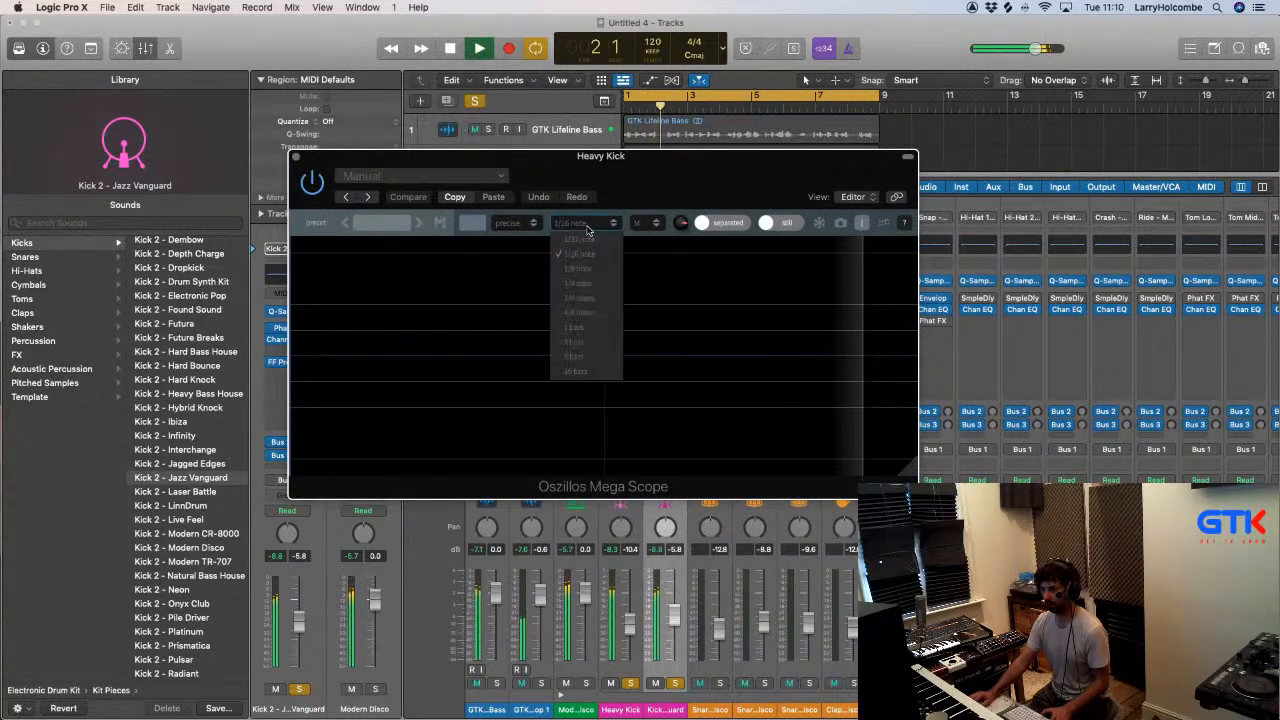
pyautogui.click(578, 285)
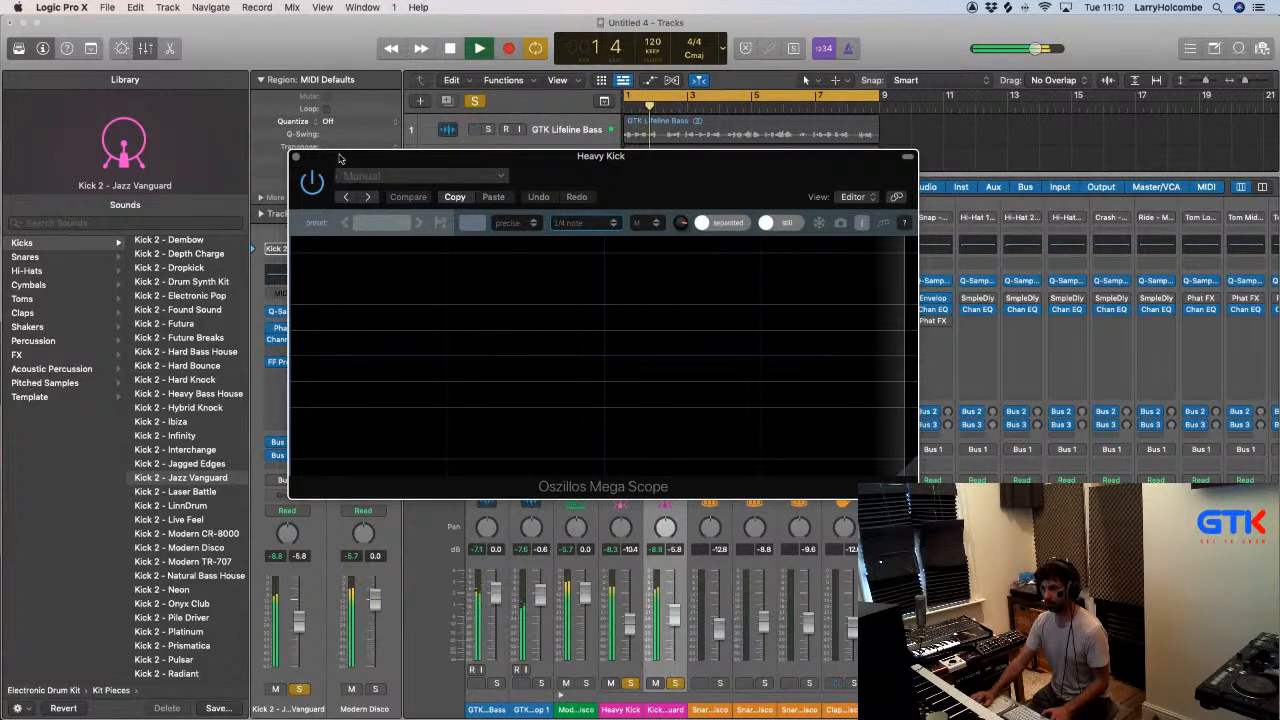
# - Enlarge the Heavy Kick's scope window, examine the kick's waveform and decay during playback, and close the scope
pyautogui.moveTo(338, 158); pyautogui.dragTo(772, 353)
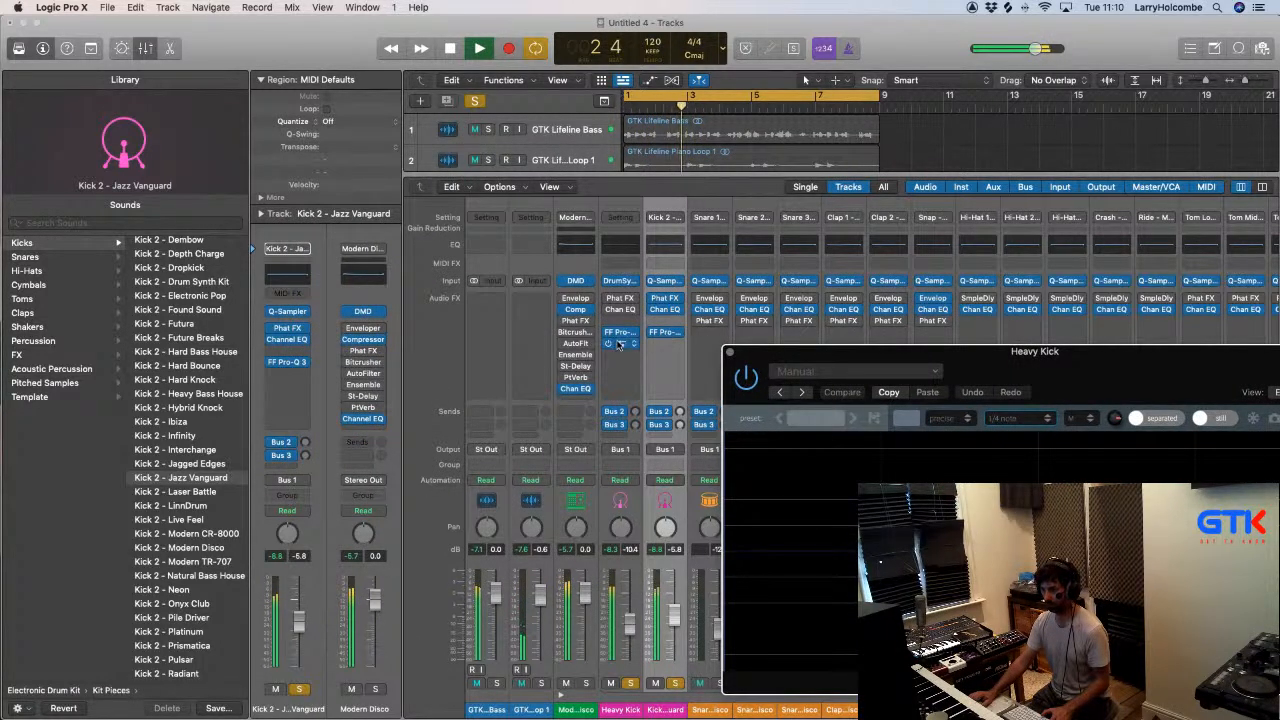
pyautogui.click(617, 345)
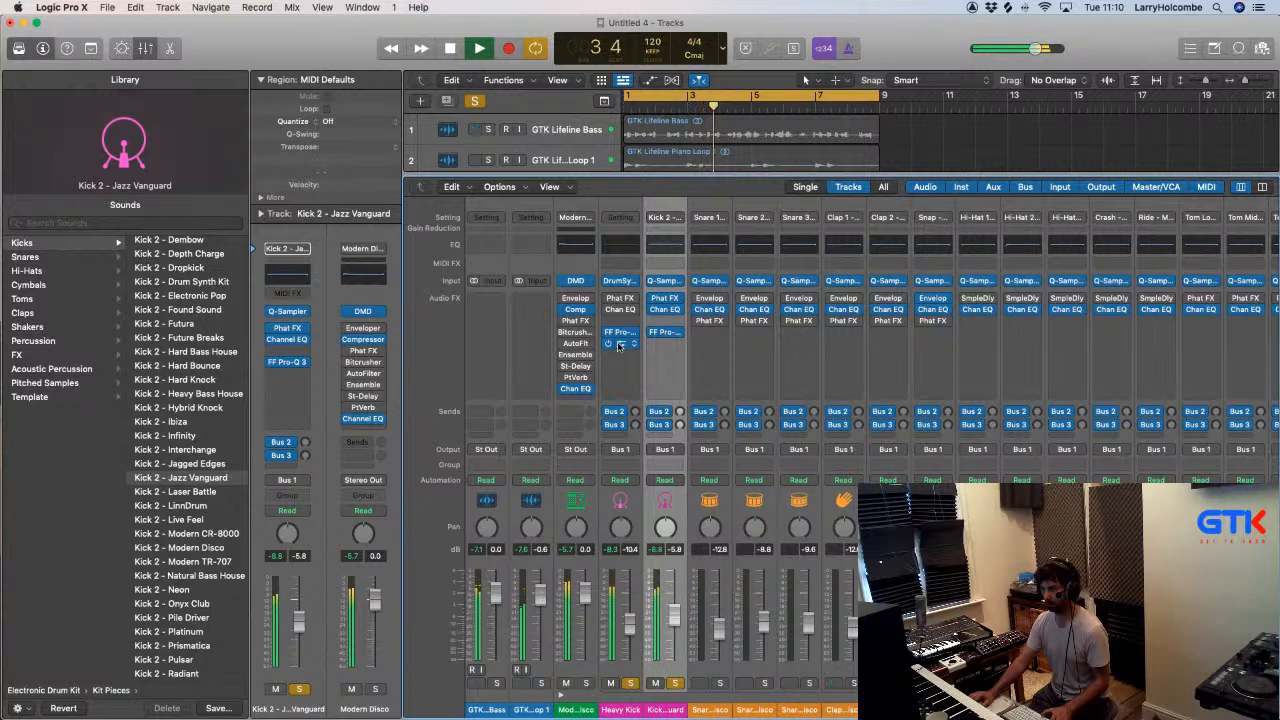
pyautogui.click(620, 345)
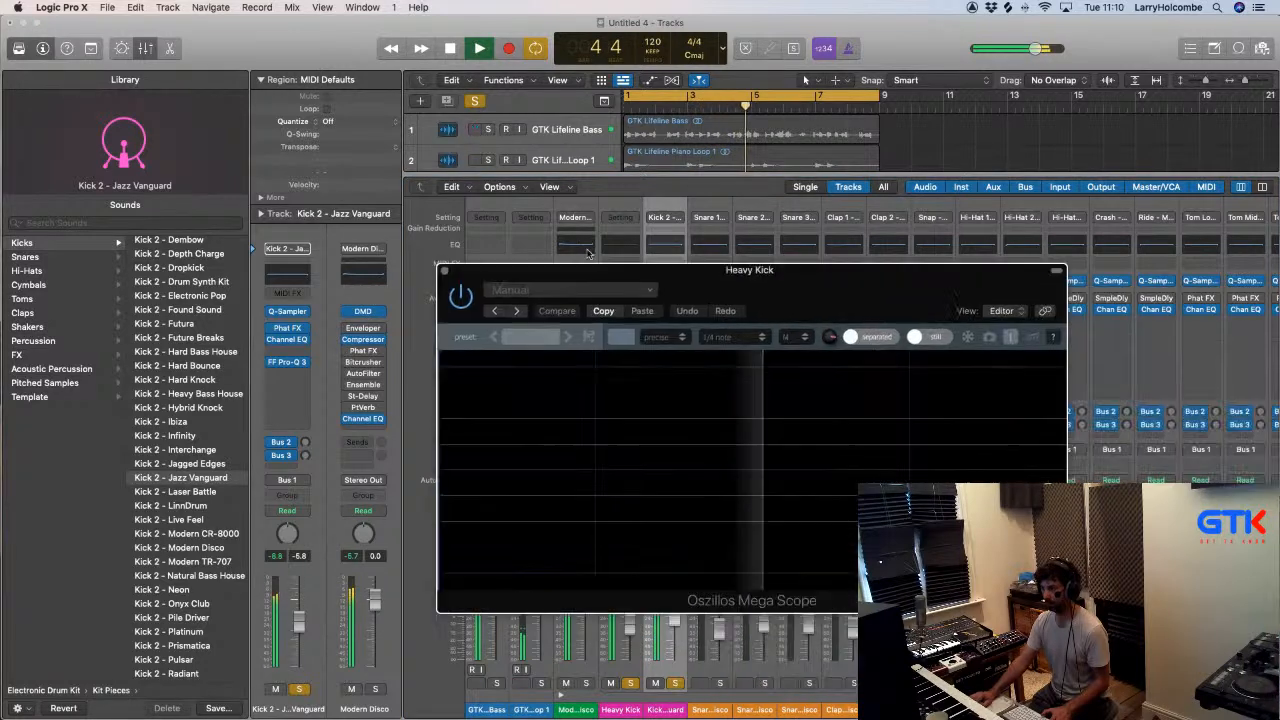
pyautogui.click(859, 314)
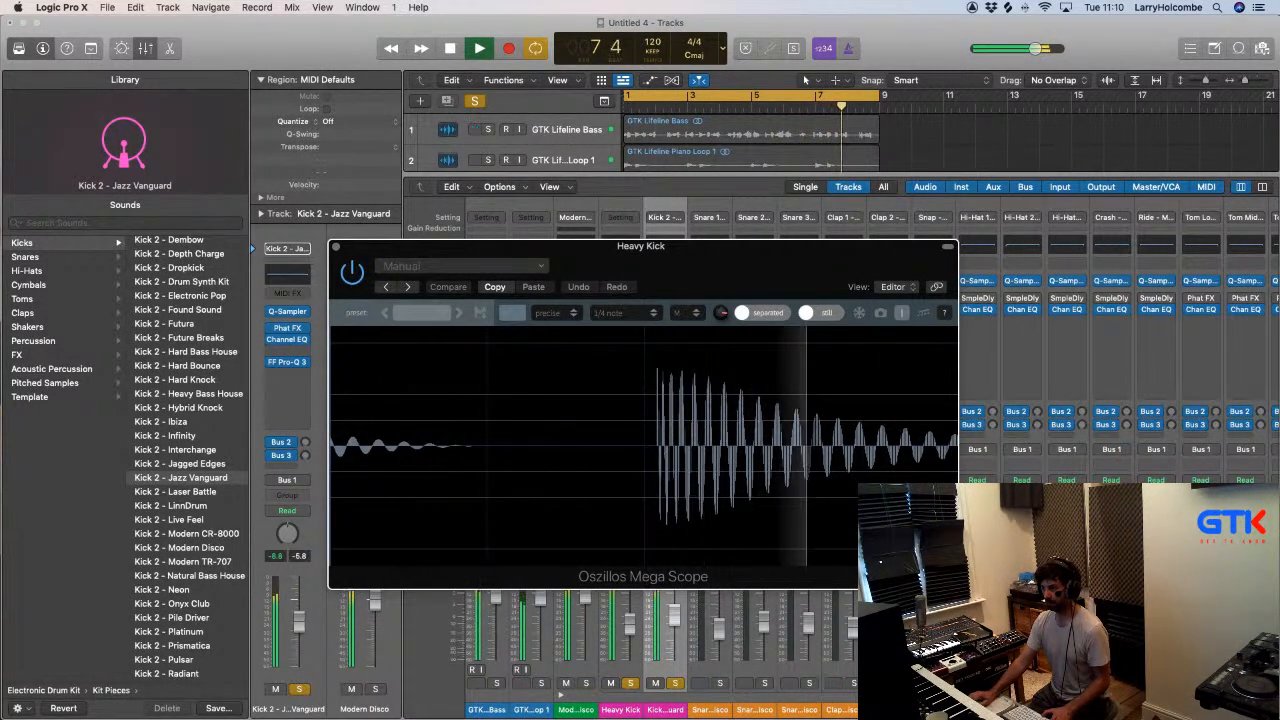
pyautogui.moveTo(956, 588); pyautogui.dragTo(1279, 711)
pyautogui.moveTo(854, 249); pyautogui.dragTo(614, 197)
pyautogui.moveTo(1120, 659); pyautogui.dragTo(1279, 719)
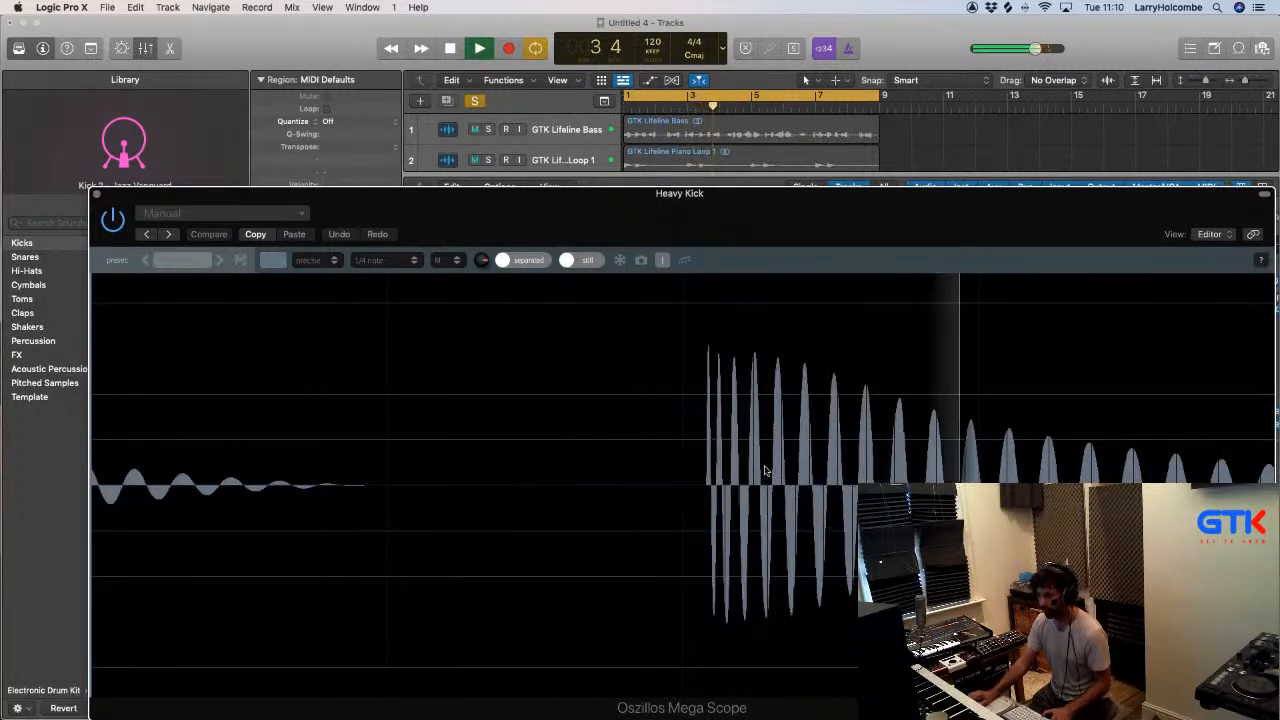
pyautogui.press('space')
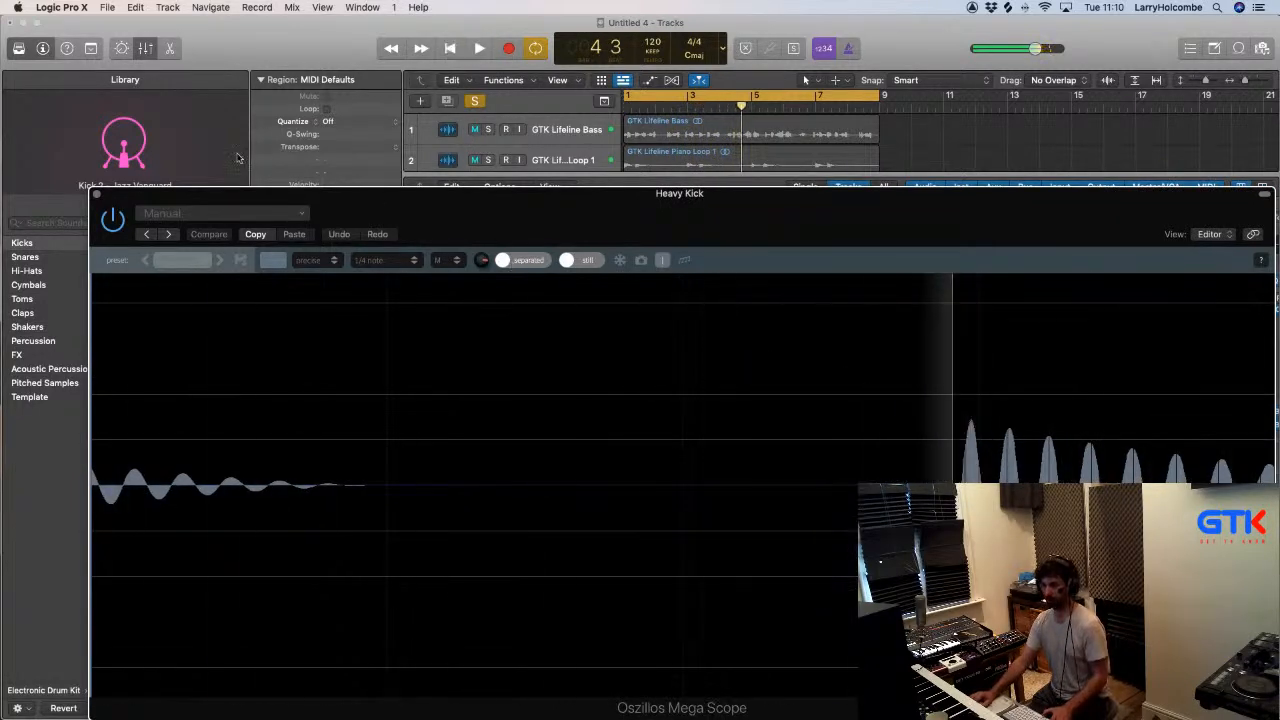
pyautogui.click(97, 193)
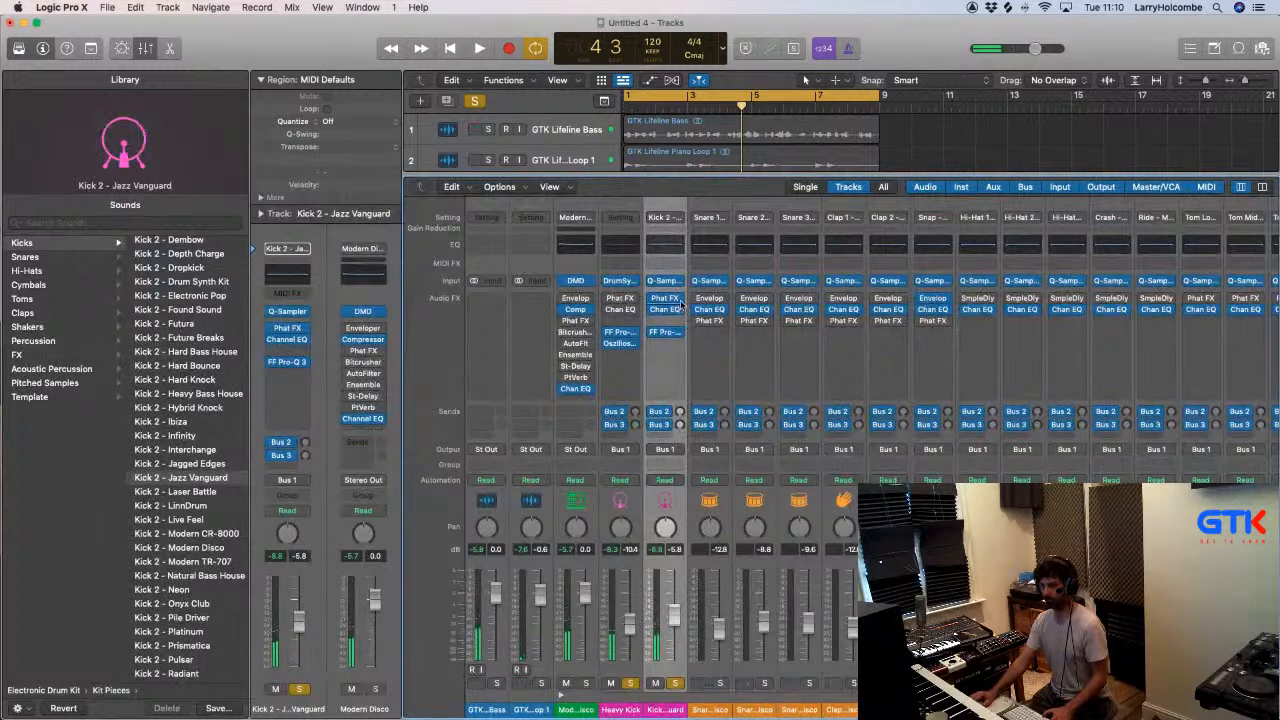
# - Zoom in on the beginning of Kick 2's Jazz Vanguard sample in Quick Sampler and move the sample start to 0.001 s
pyautogui.press('space')
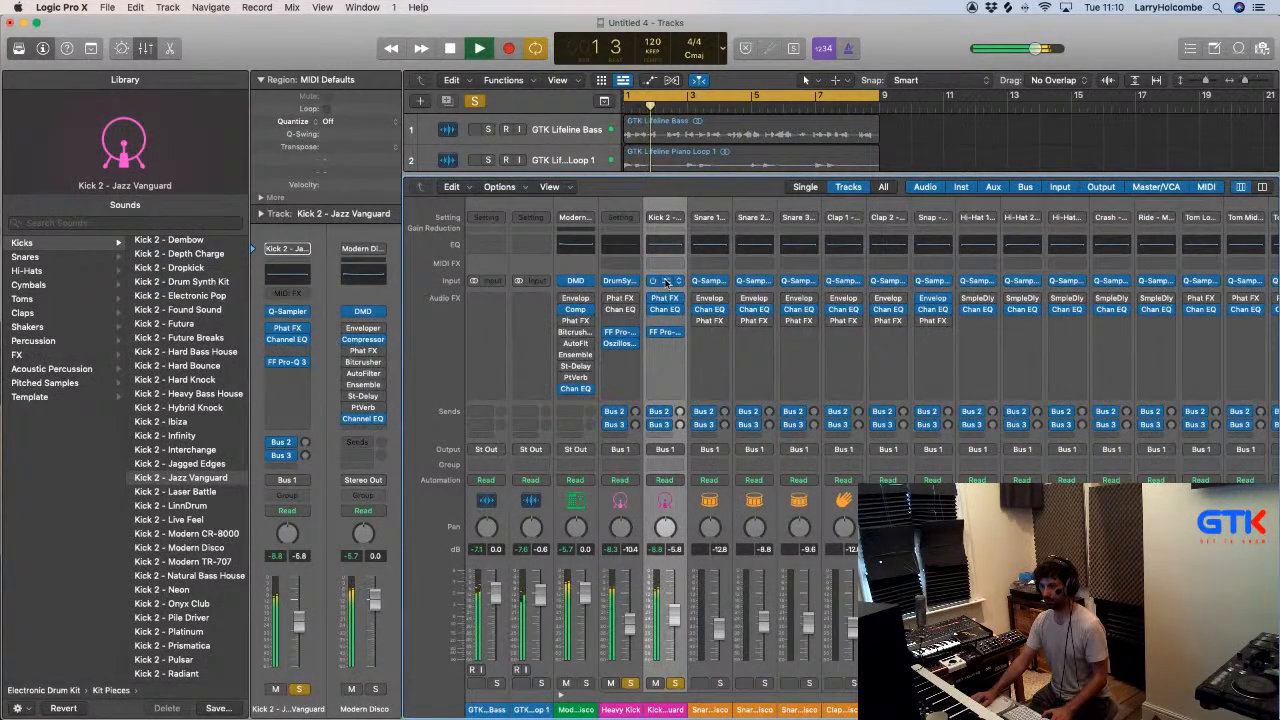
pyautogui.click(666, 281)
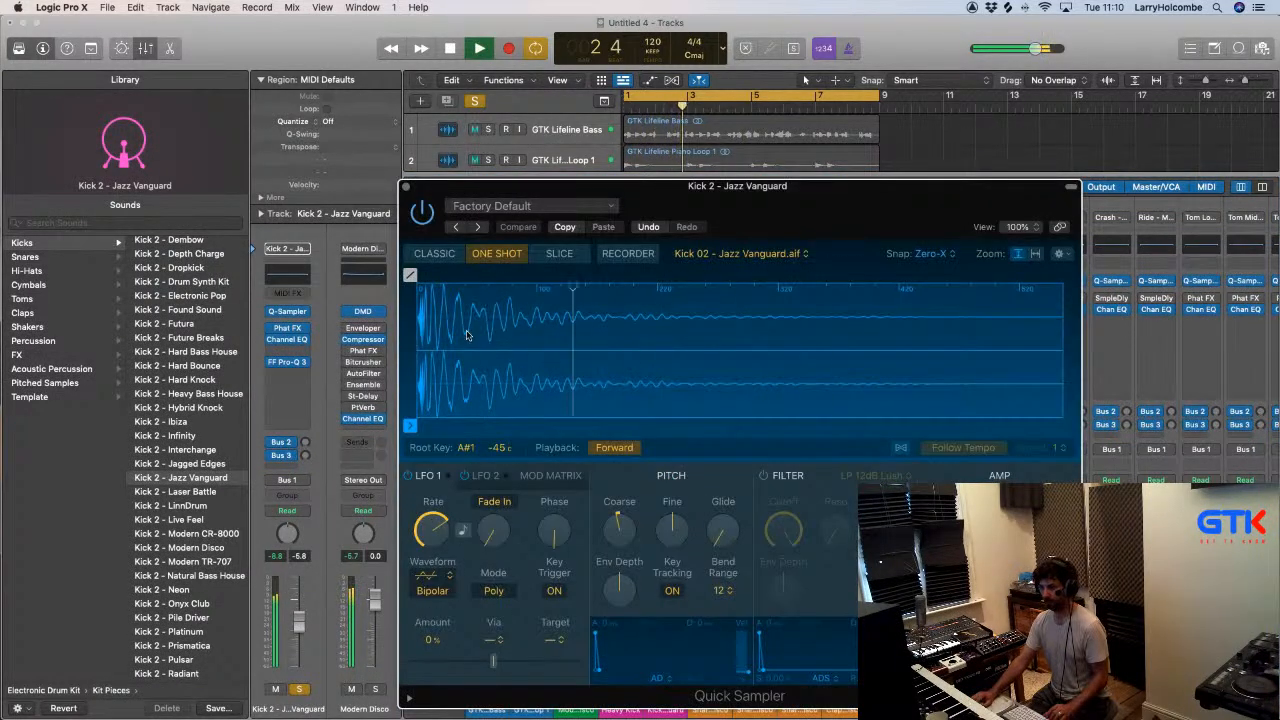
pyautogui.moveTo(446, 327); pyautogui.dragTo(451, 366)
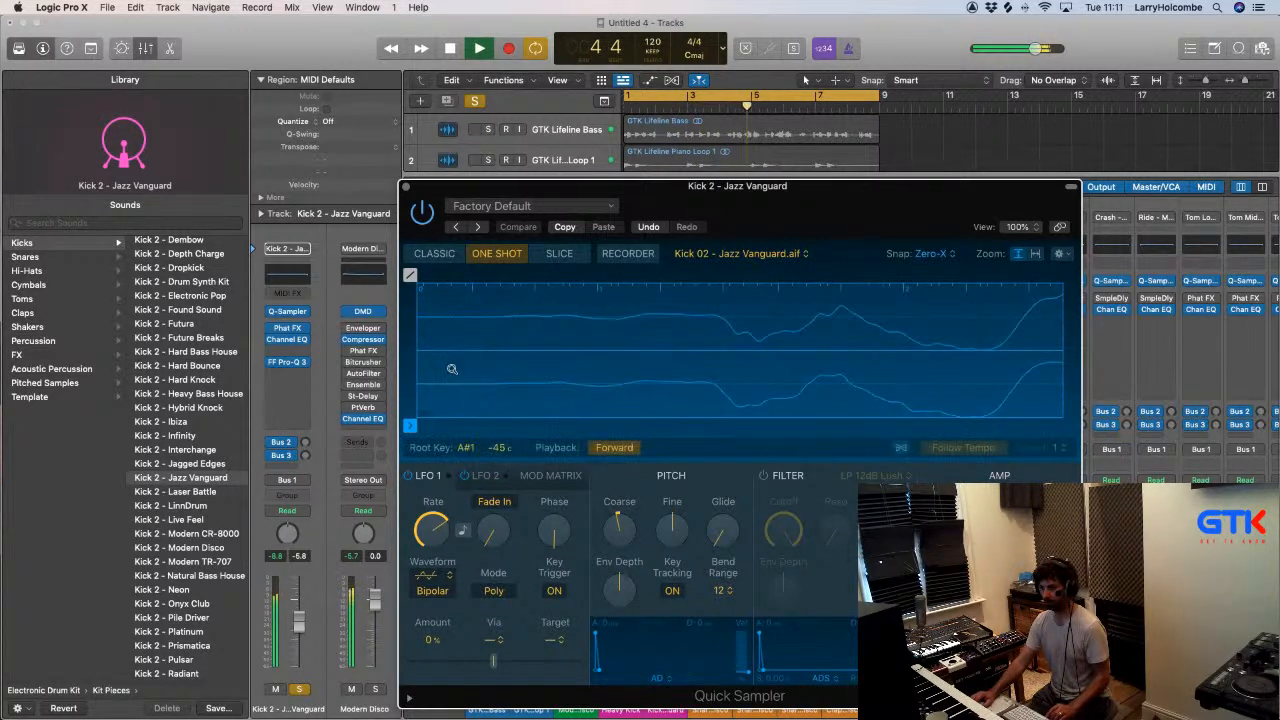
pyautogui.moveTo(415, 430)
pyautogui.mouseDown()
pyautogui.moveTo(760, 441)
pyautogui.moveTo(1013, 426)
pyautogui.mouseUp()
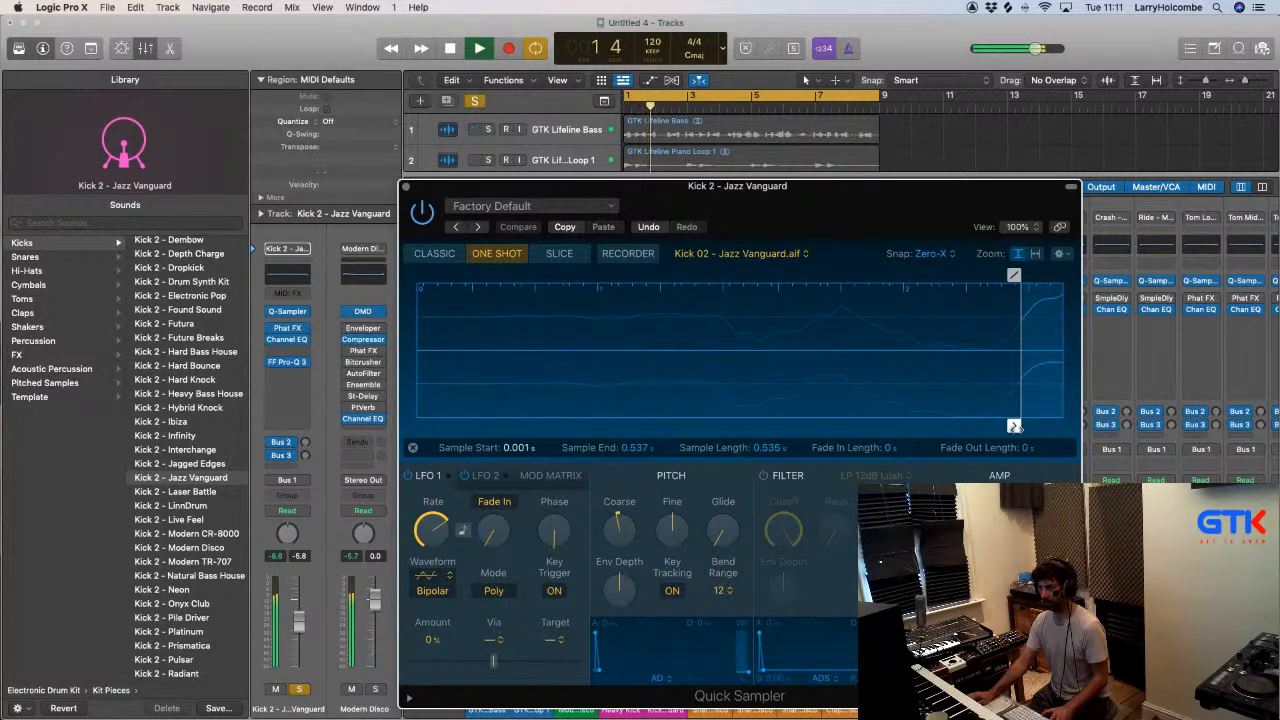
# - Move the sample start of Kick 2's Jazz Vanguard back to 0 s in Quick Sampler and close the sampler
pyautogui.moveTo(1006, 426); pyautogui.dragTo(622, 417)
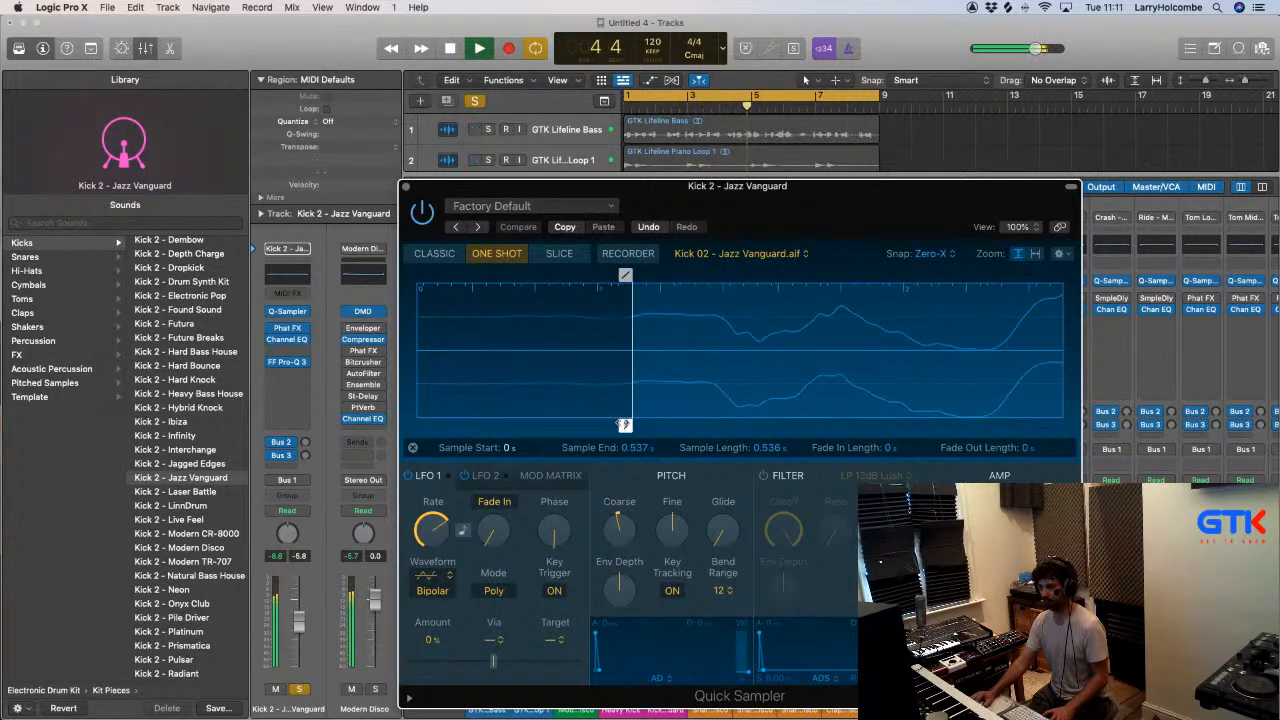
pyautogui.hscroll(1, 624, 424)
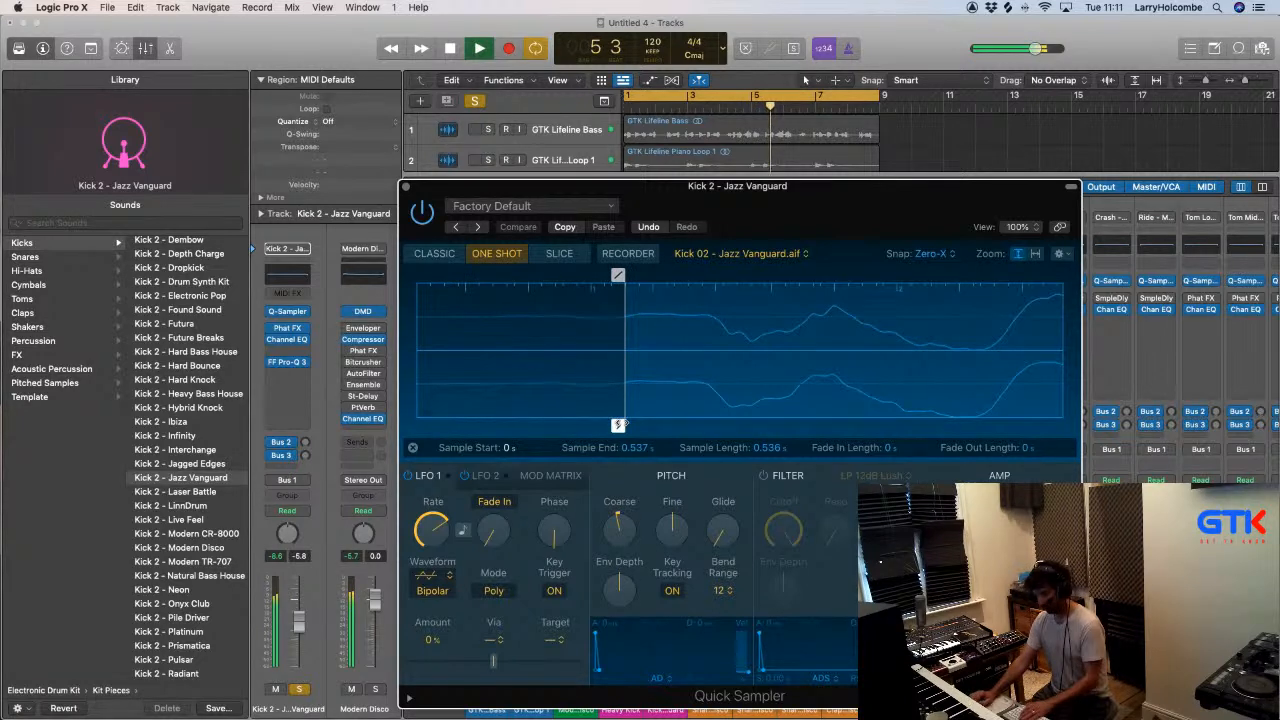
pyautogui.click(406, 188)
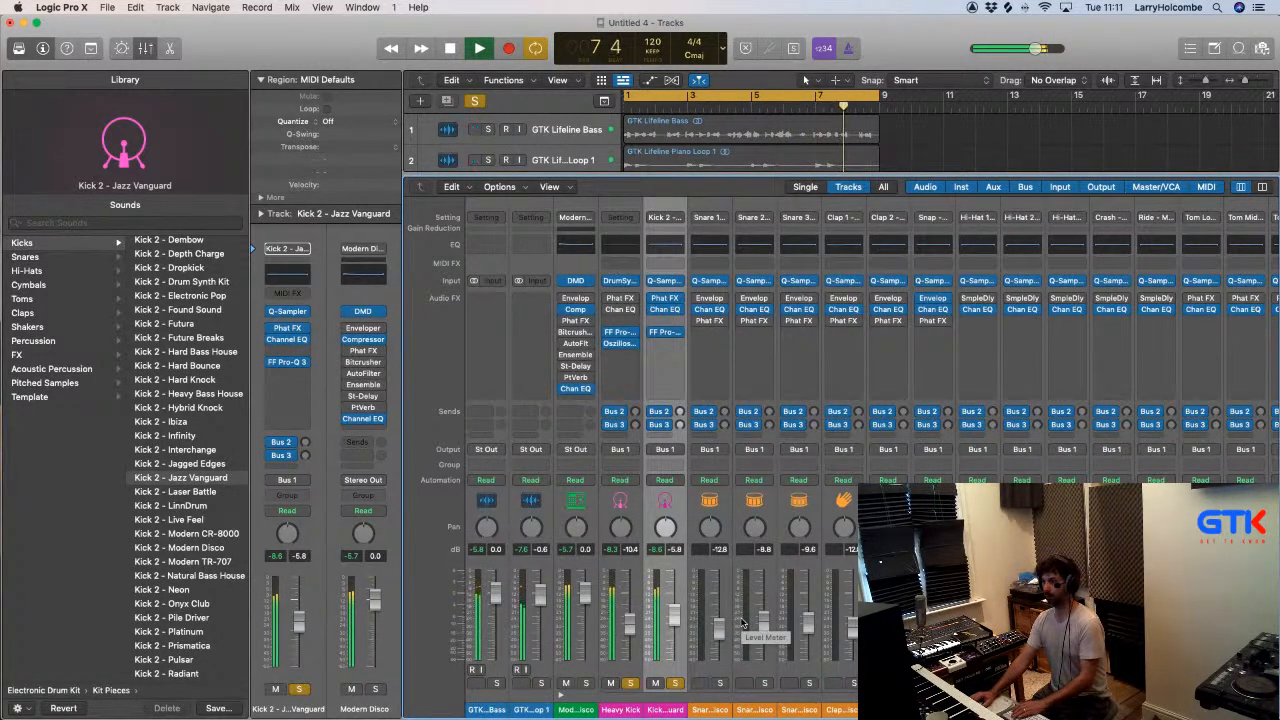
# - Solo the GTK Lifeline Bass alongside the kicks and set Kick 2's level to -5.6 dB
pyautogui.click(496, 684)
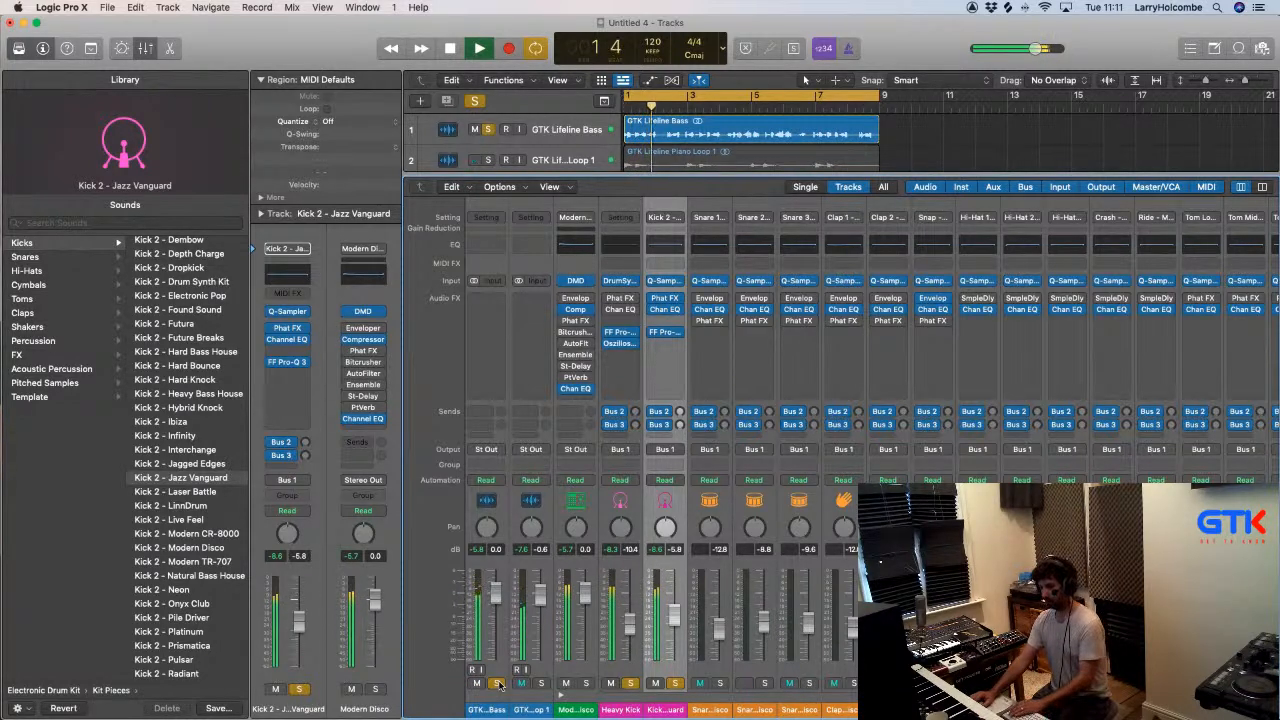
pyautogui.moveTo(674, 620); pyautogui.dragTo(674, 622)
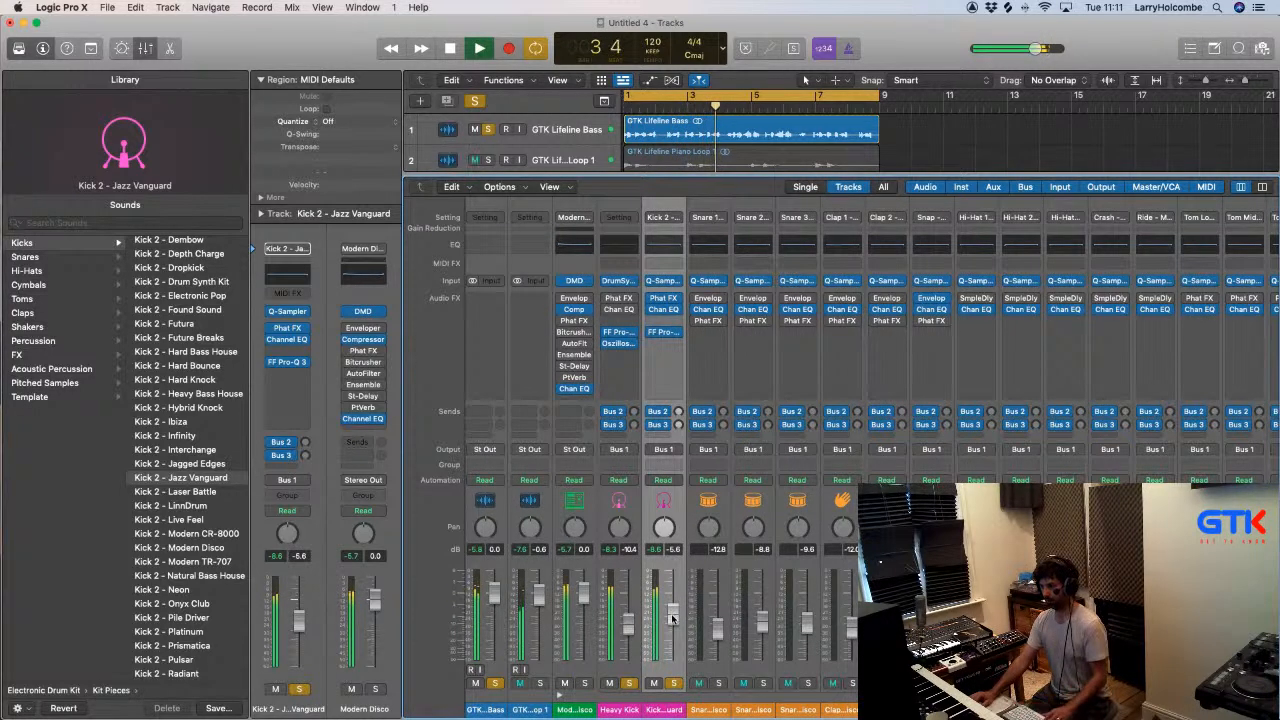
pyautogui.press('x')
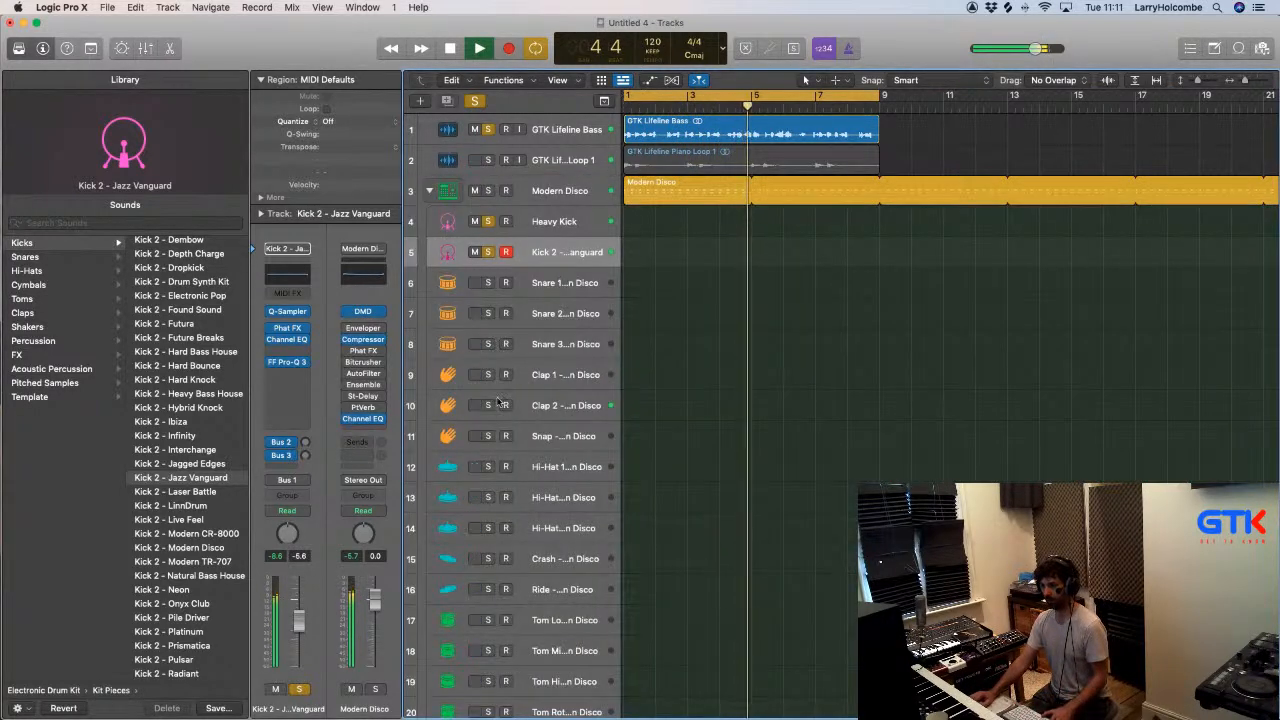
# - Move the Clap 2 track directly below Kick 2 in the track list and solo it
pyautogui.moveTo(530, 406); pyautogui.dragTo(551, 290)
pyautogui.press('x')
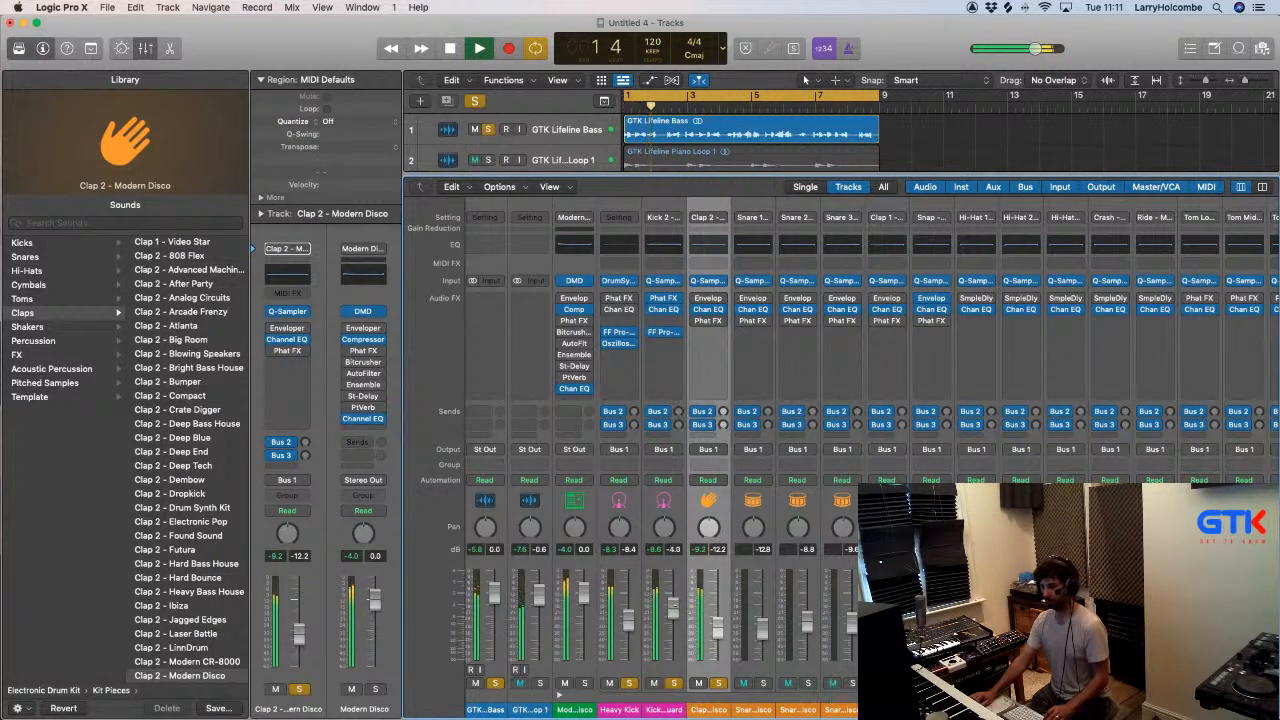
pyautogui.press('x')
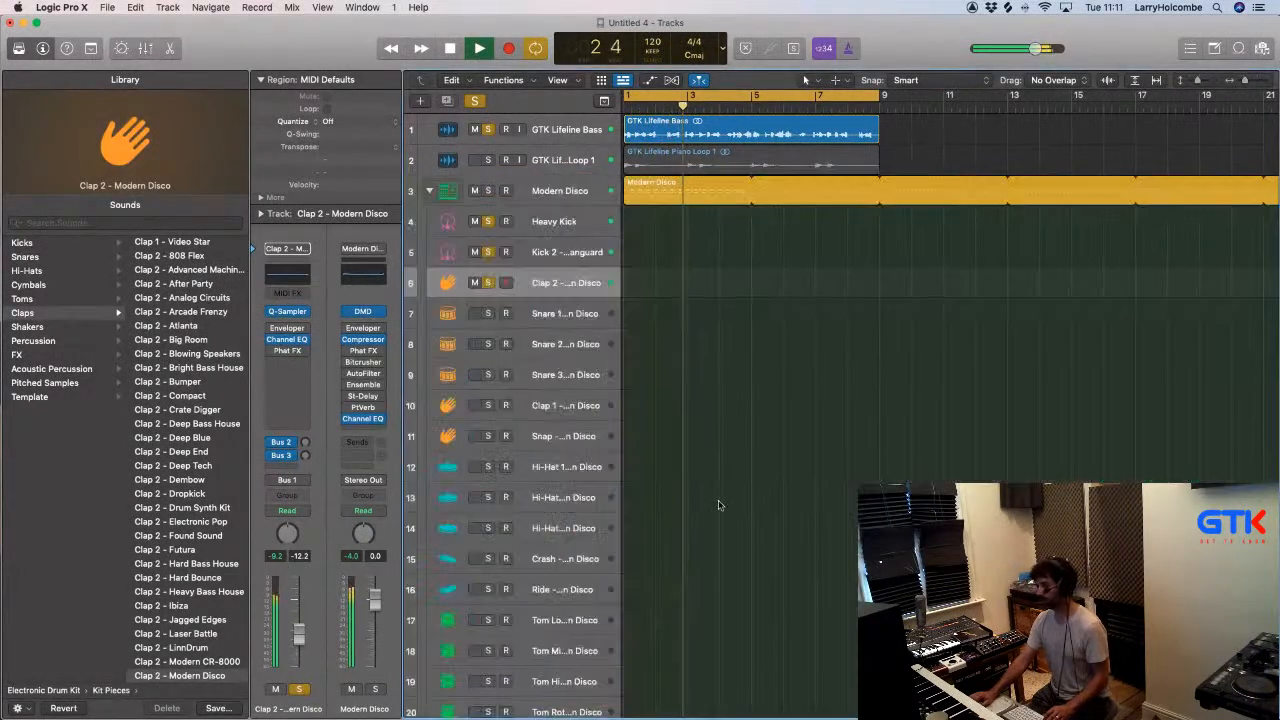
# - Open the Modern Disco pattern, fill consecutive steps of the Hi-Hat 1 row from step 1, and restart playback
pyautogui.press('x')
pyautogui.press('x')
pyautogui.doubleClick(677, 182)
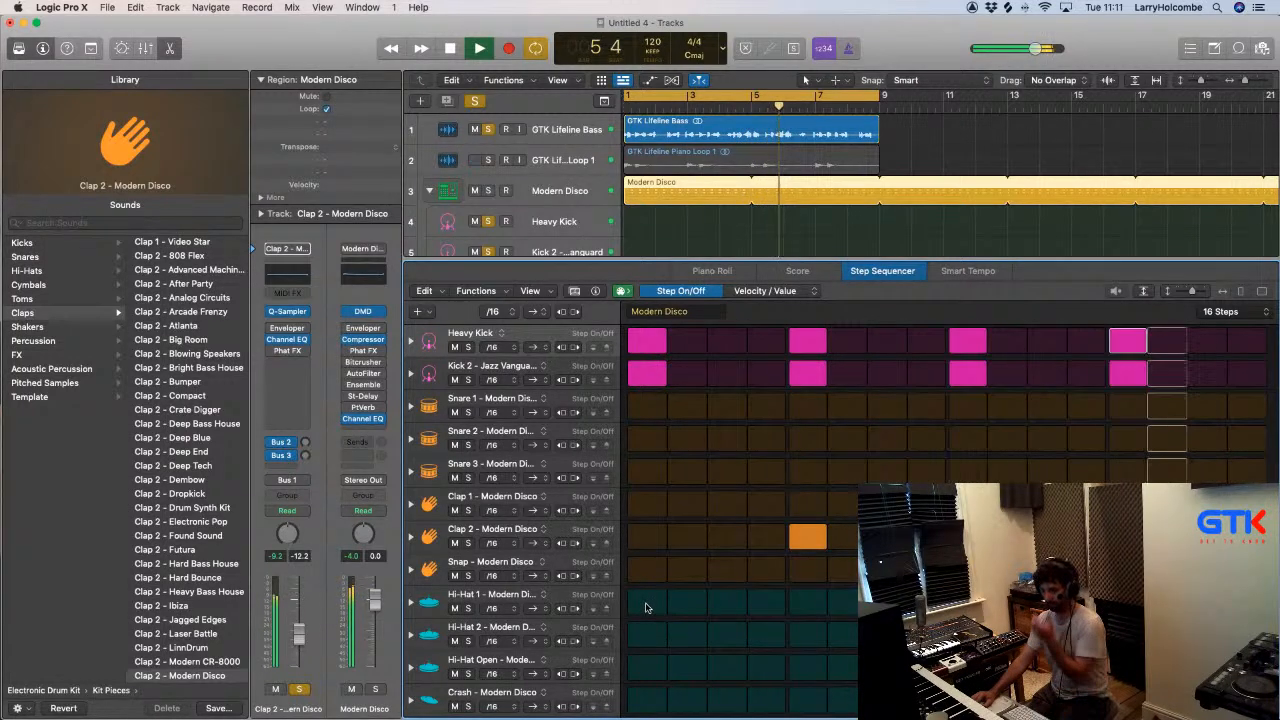
pyautogui.moveTo(646, 602); pyautogui.dragTo(880, 602)
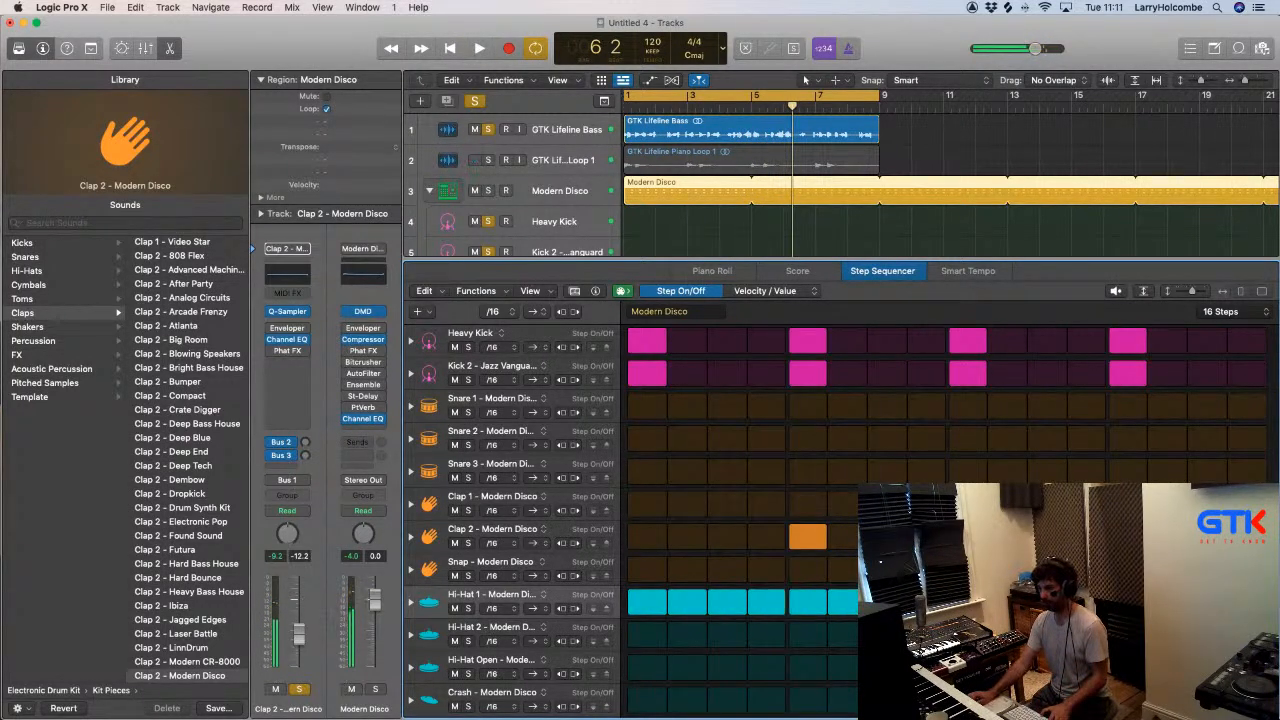
pyautogui.press('space')
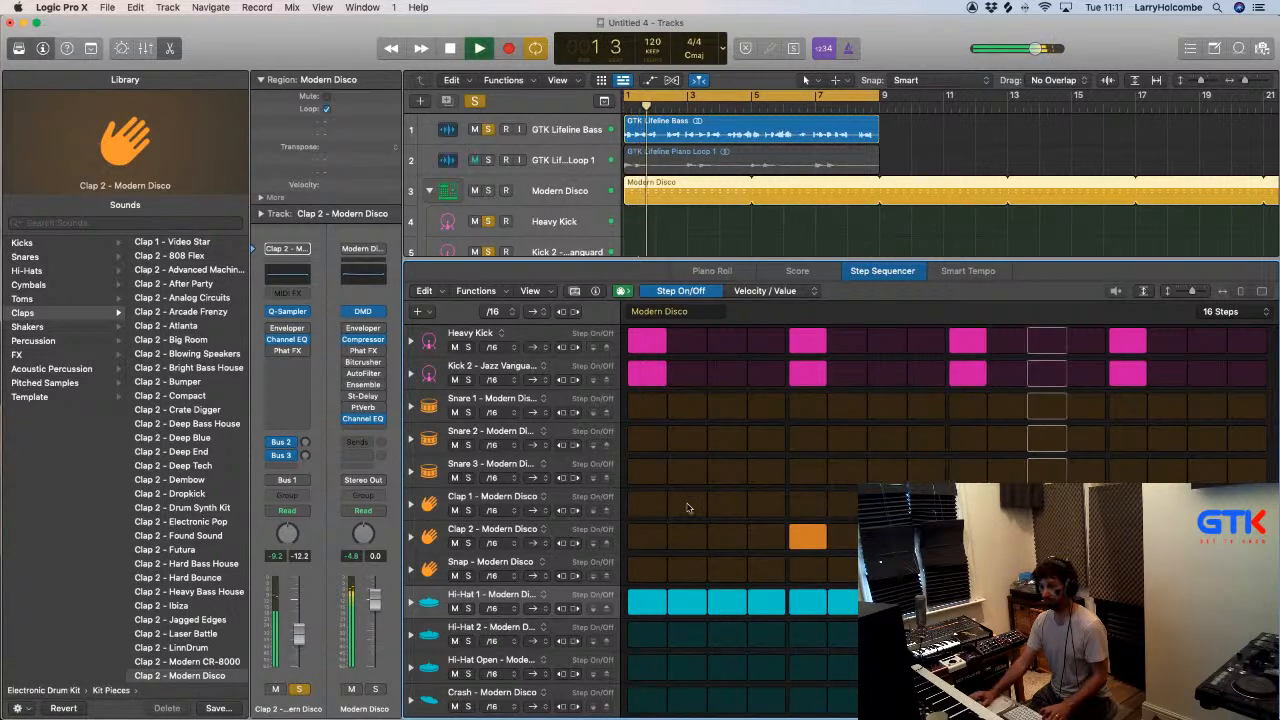
# - Select the Hi-Hat 1 track and solo it with the kicks, clap and bass
pyautogui.press('x')
pyautogui.press('x')
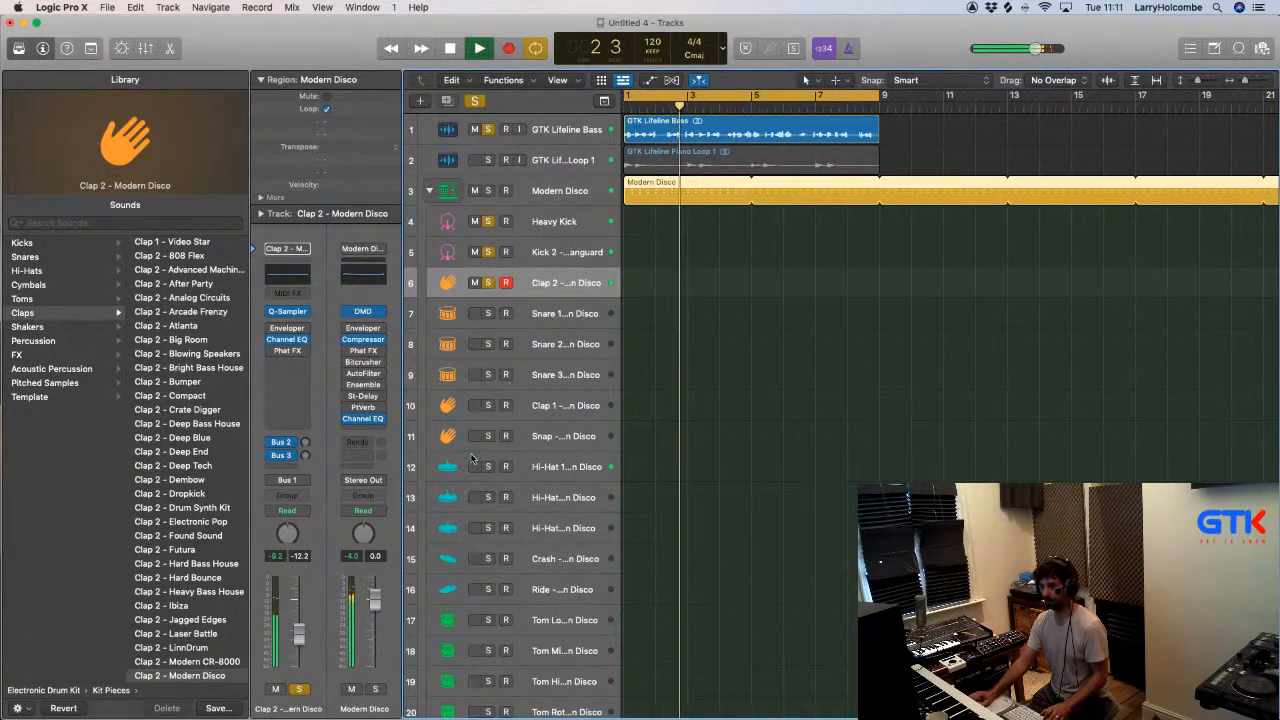
pyautogui.click(558, 467)
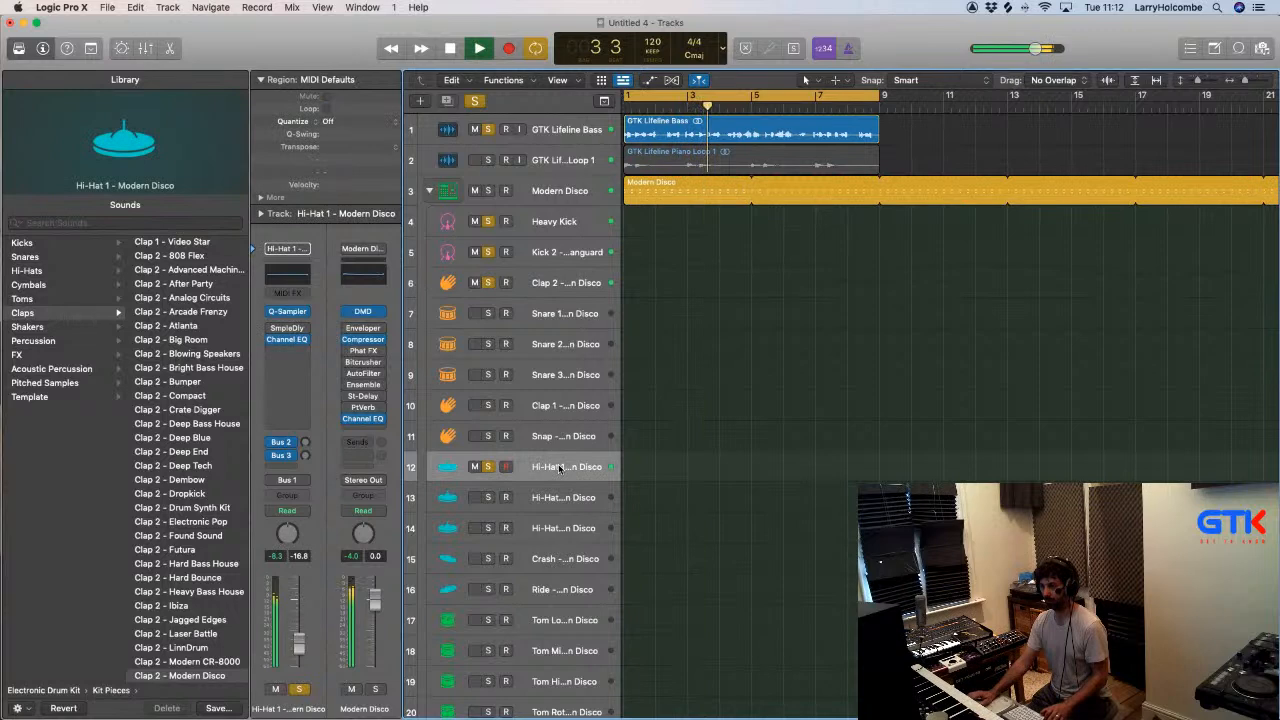
pyautogui.press('x')
pyautogui.press('x')
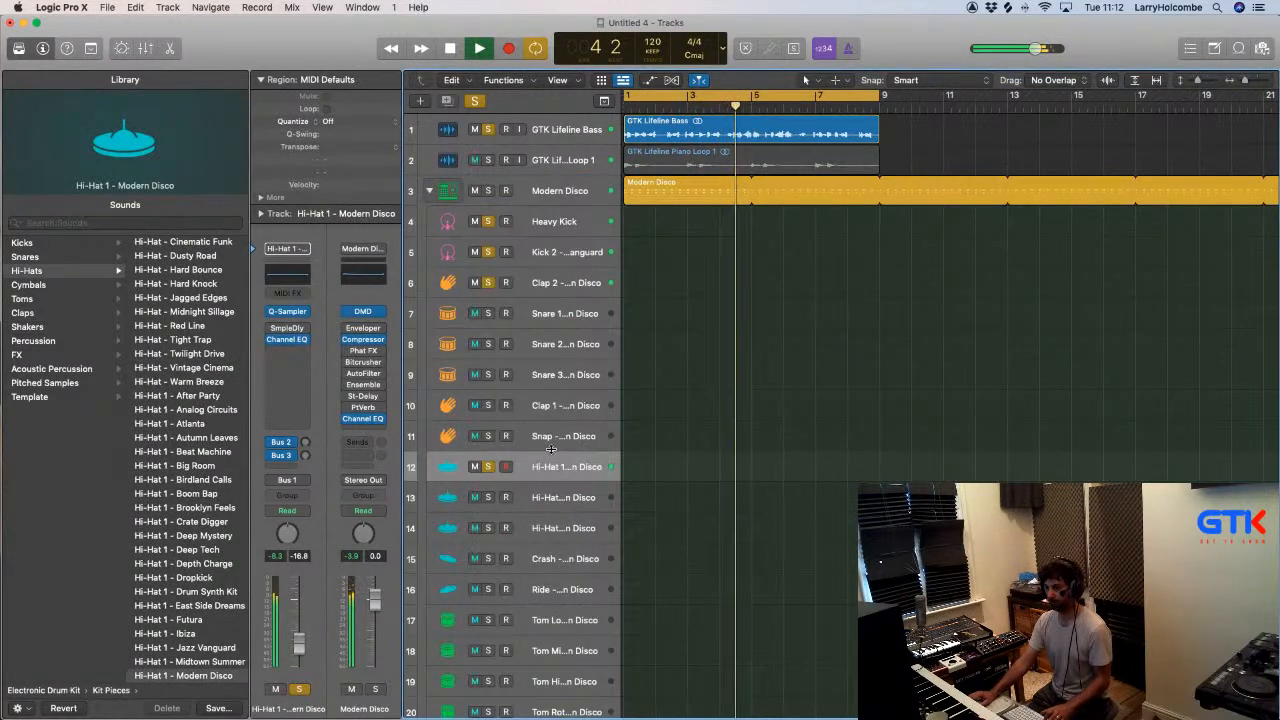
# - Give Hi-Hat 1's first six steps a Chance of 56, 73, 26, 100, 42 and 100% in the Modern Disco pattern, and start playback
pyautogui.click(668, 192)
pyautogui.doubleClick(668, 192)
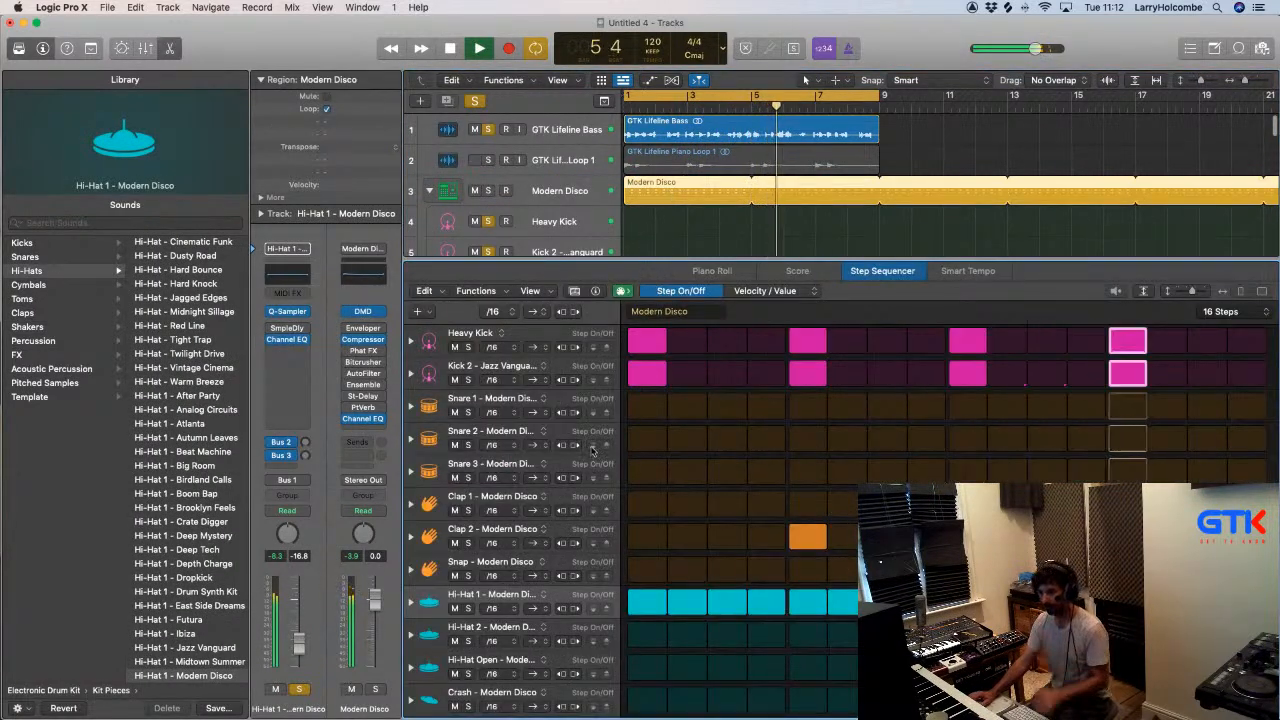
pyautogui.click(537, 594)
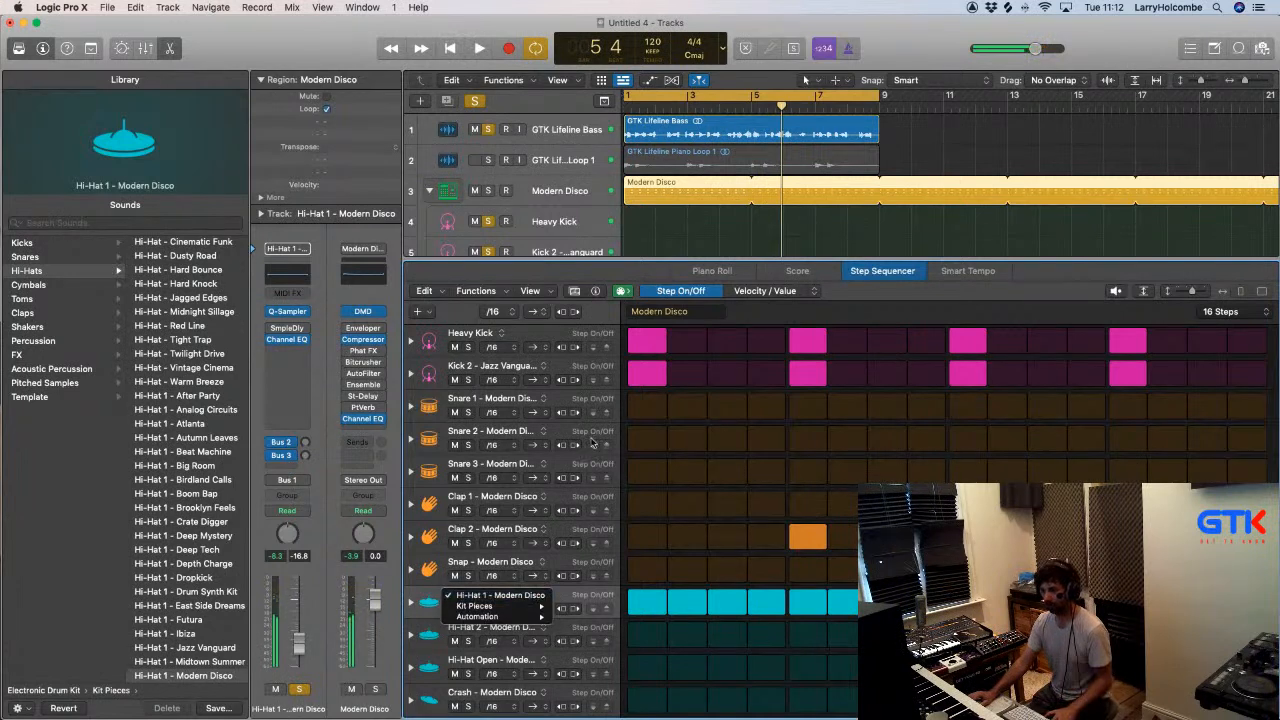
pyautogui.click(538, 443)
pyautogui.click(815, 292)
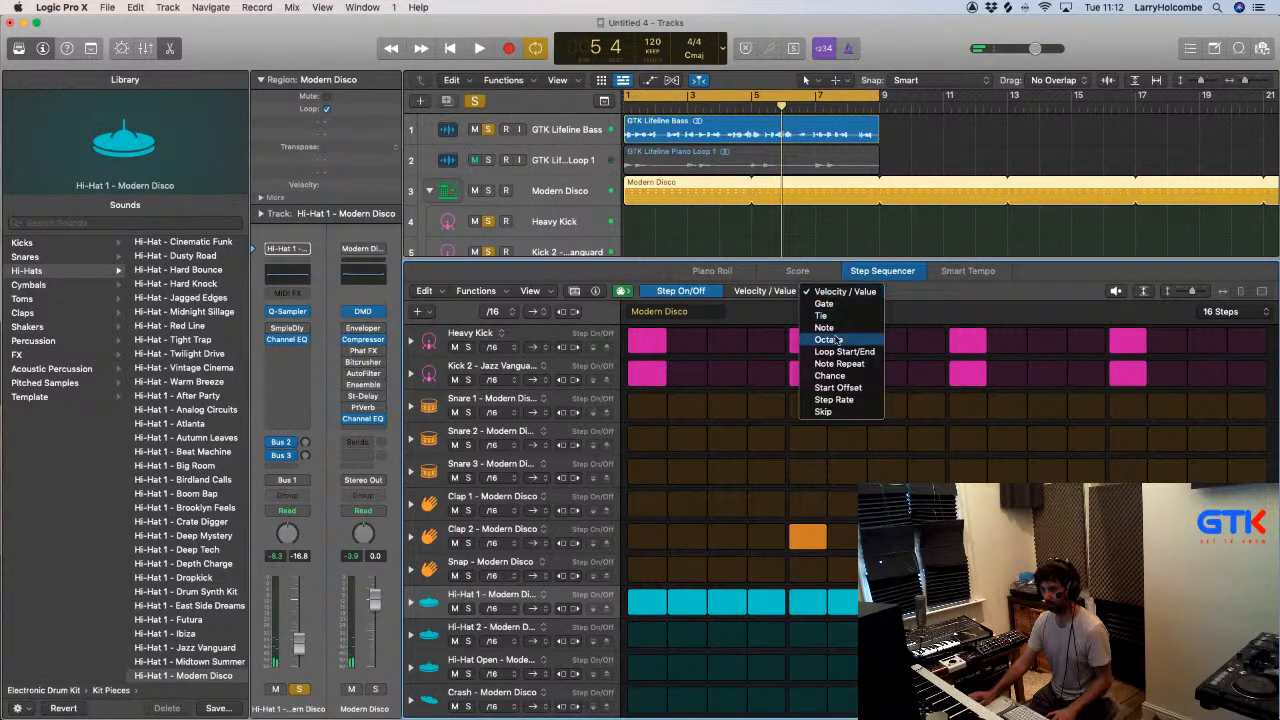
pyautogui.click(830, 377)
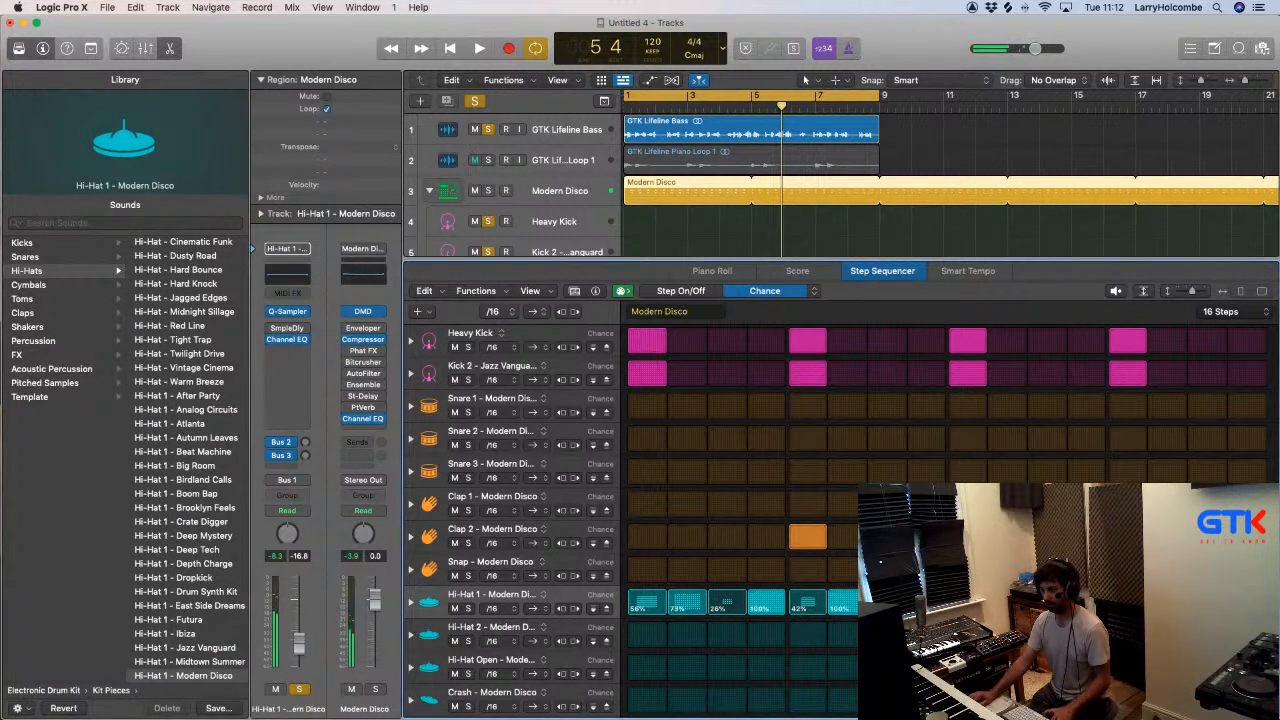
pyautogui.press('space')
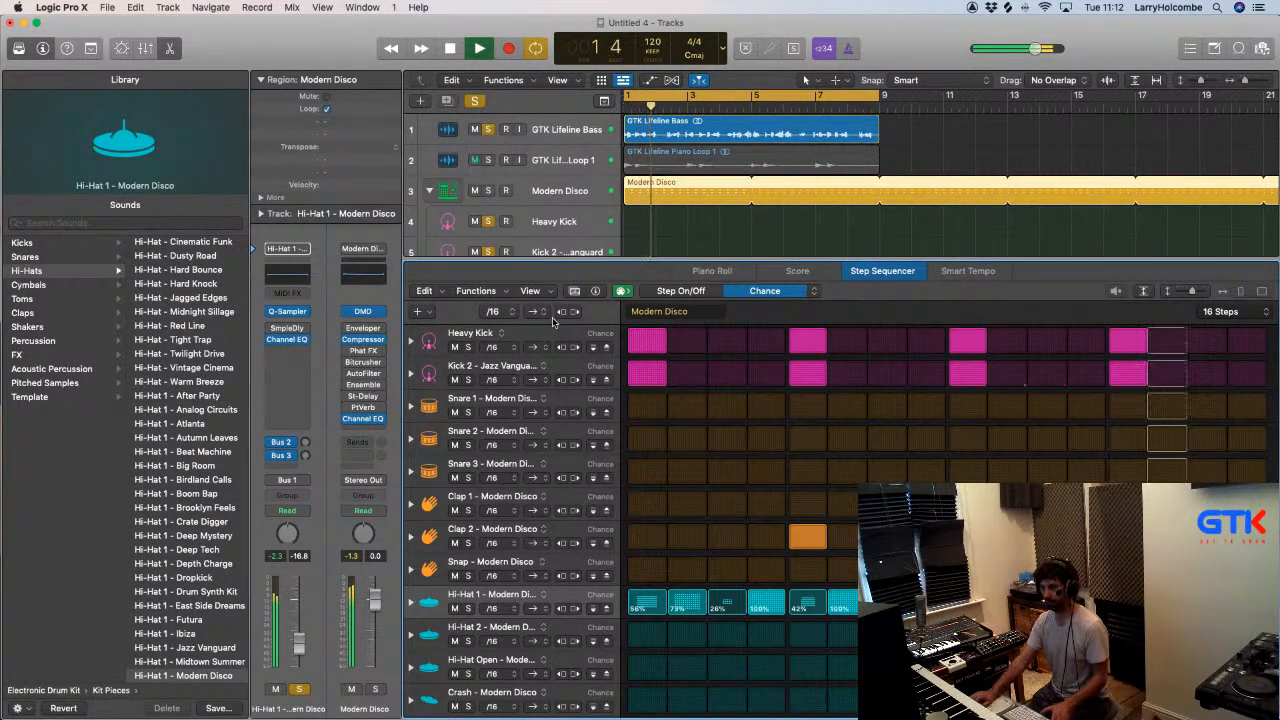
# - Show the Modern Disco pattern's settings, return step editing to Step On/Off and restart playback
pyautogui.click(596, 291)
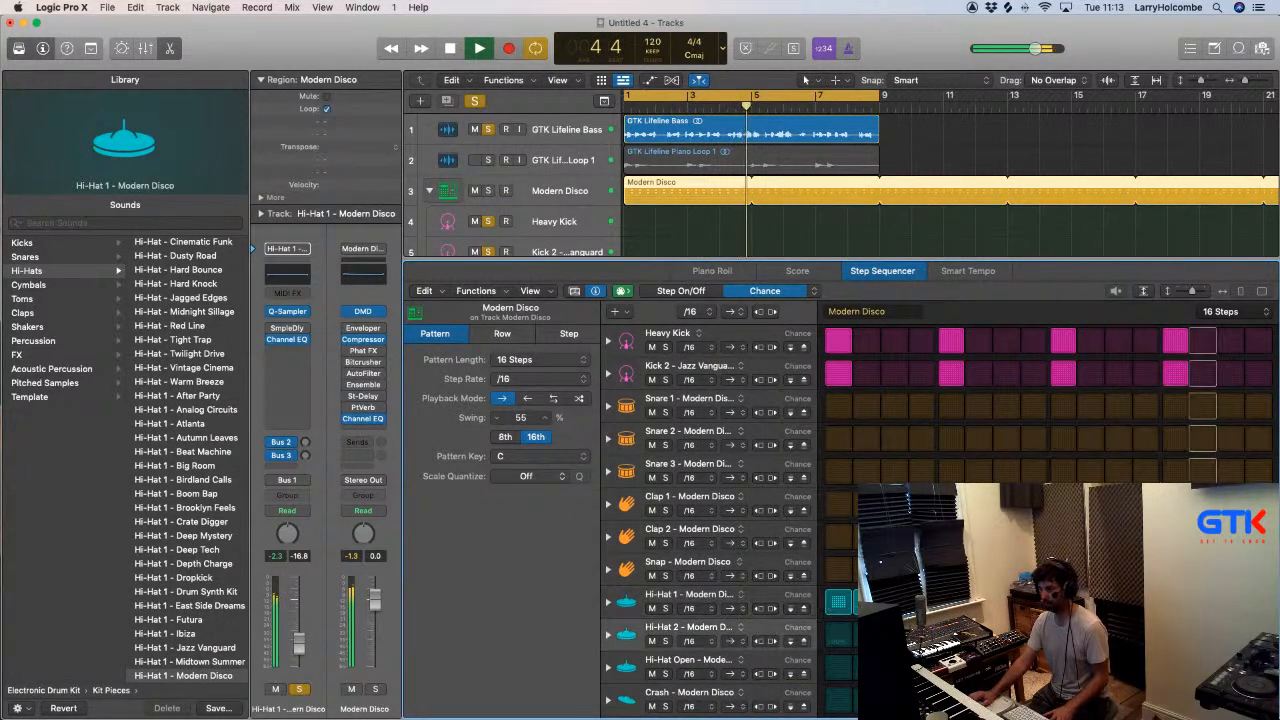
pyautogui.press('space')
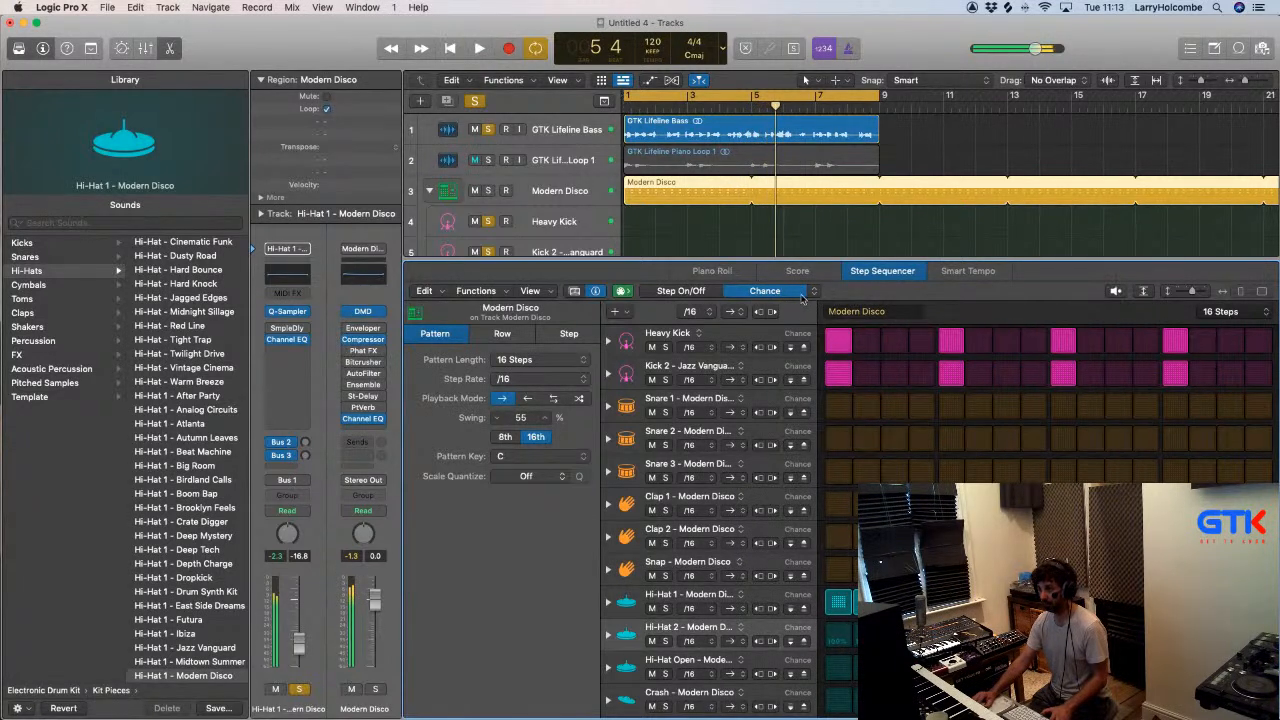
pyautogui.click(681, 291)
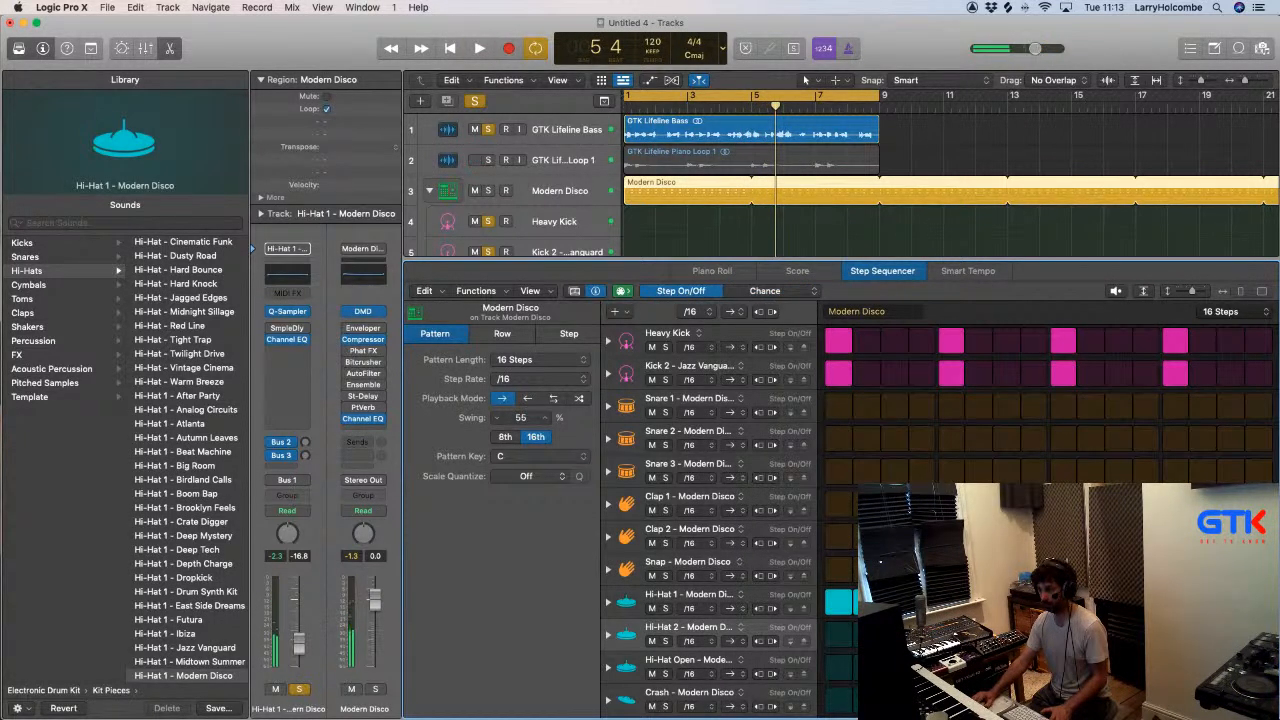
pyautogui.press('space')
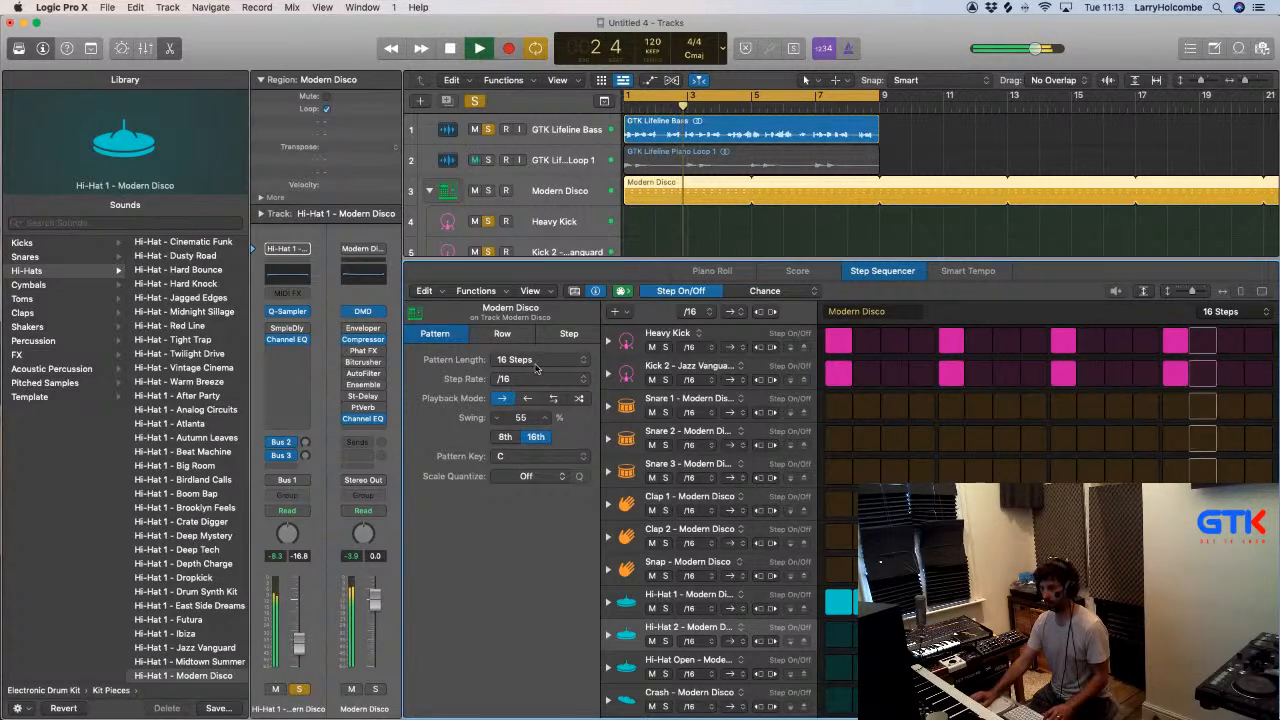
# - Close the pattern editor, clear the solo on all tracks and play the full loop
pyautogui.press('x')
pyautogui.press('x')
pyautogui.press('space')
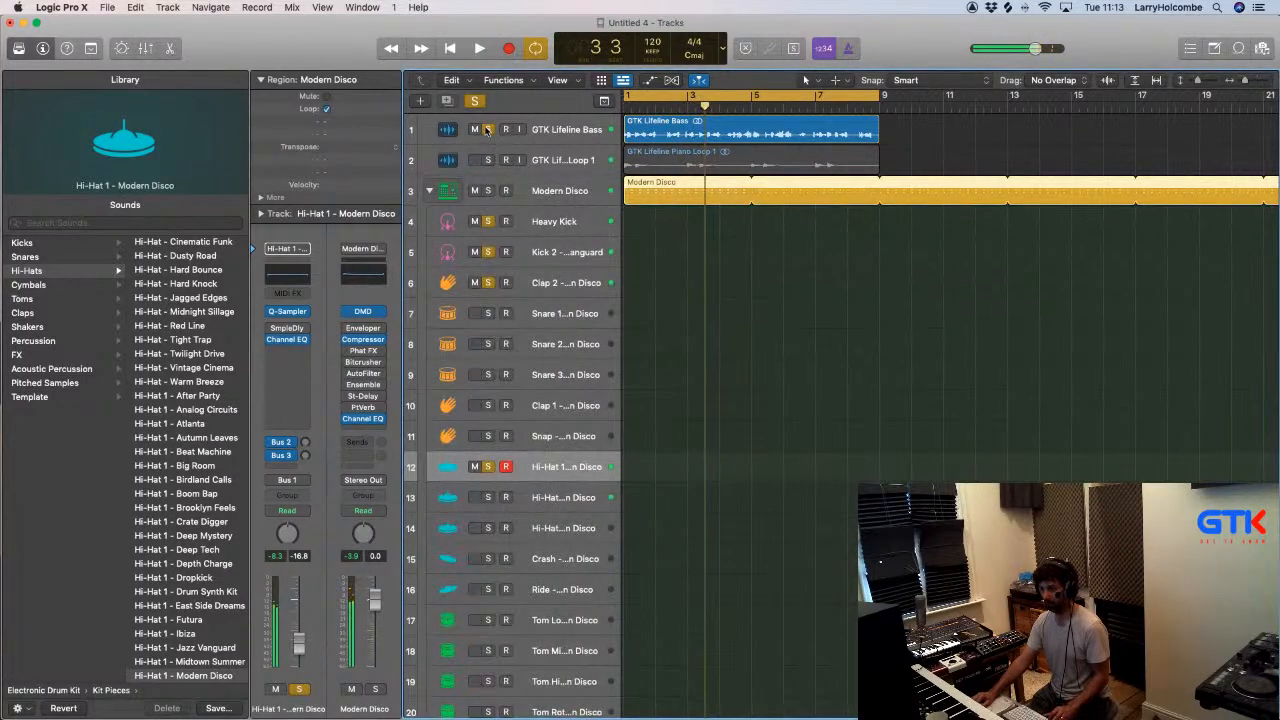
pyautogui.keyDown('alt'); pyautogui.click(487, 130); pyautogui.keyUp('alt')
pyautogui.press('space')
# - Lower the GTK Lifeline Piano Loop 1 track's level to -5.5 dB
pyautogui.click(571, 161)
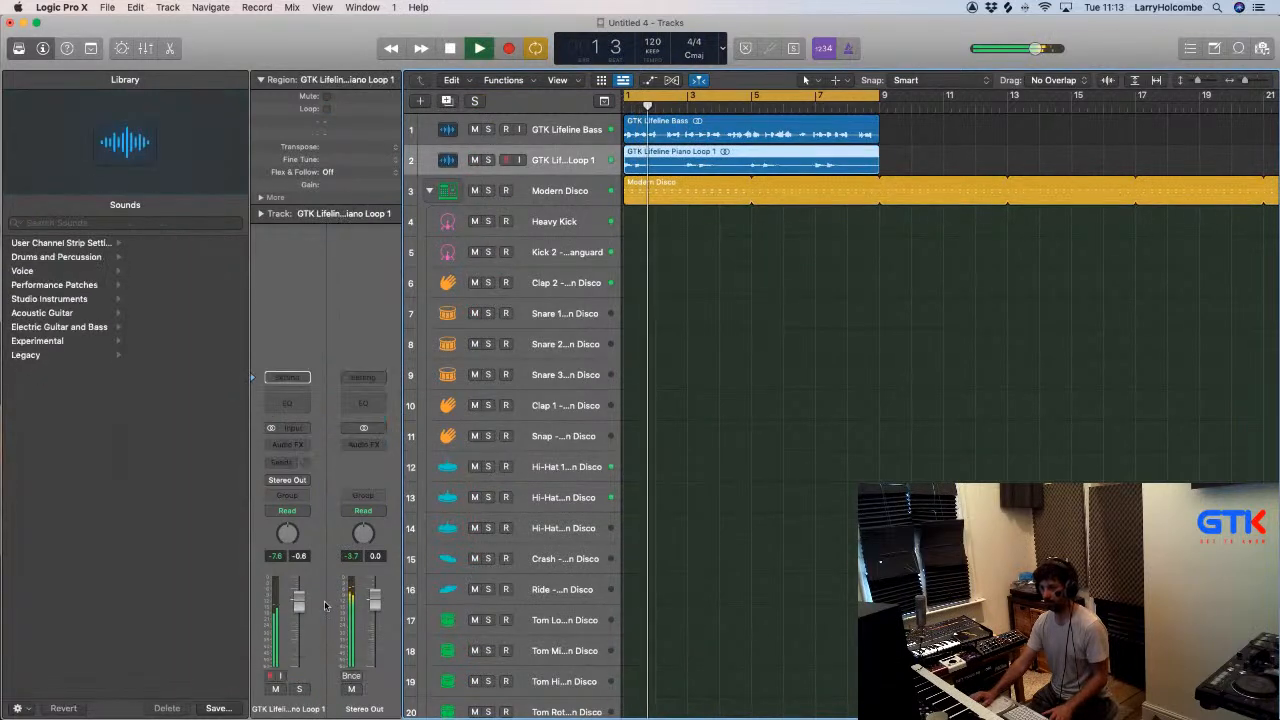
pyautogui.moveTo(298, 601); pyautogui.dragTo(306, 627)
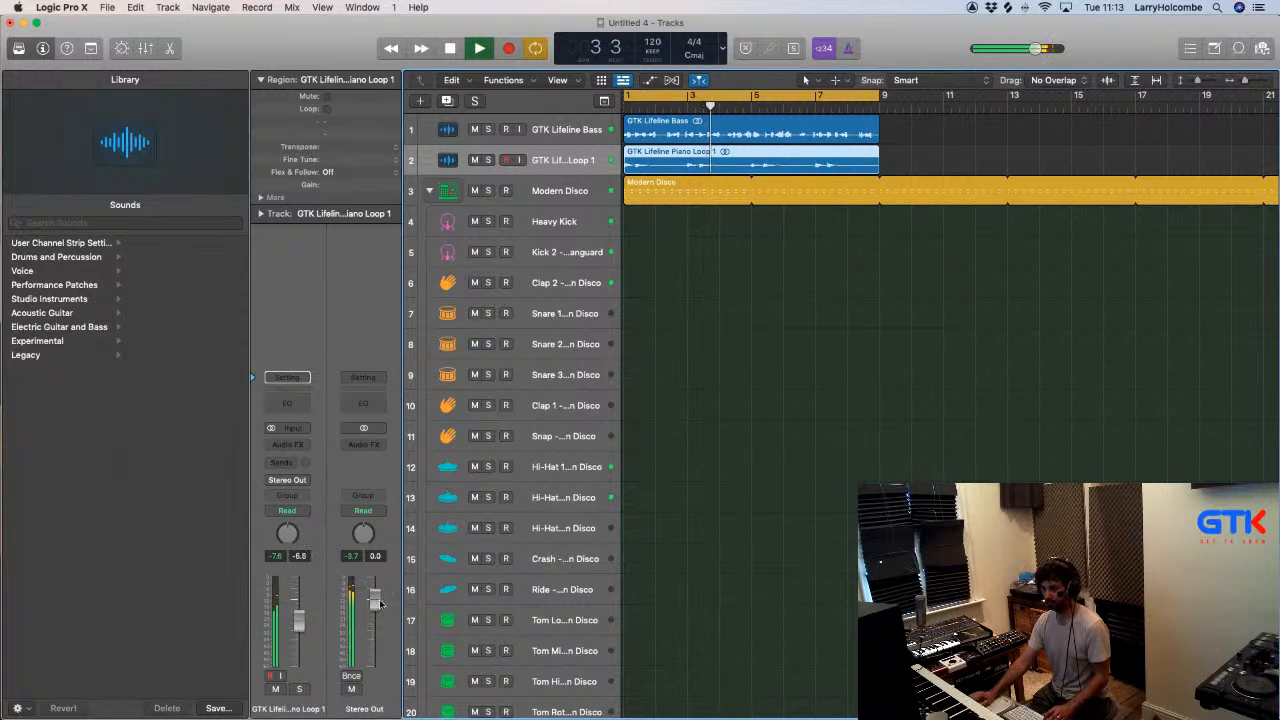
pyautogui.press('x')
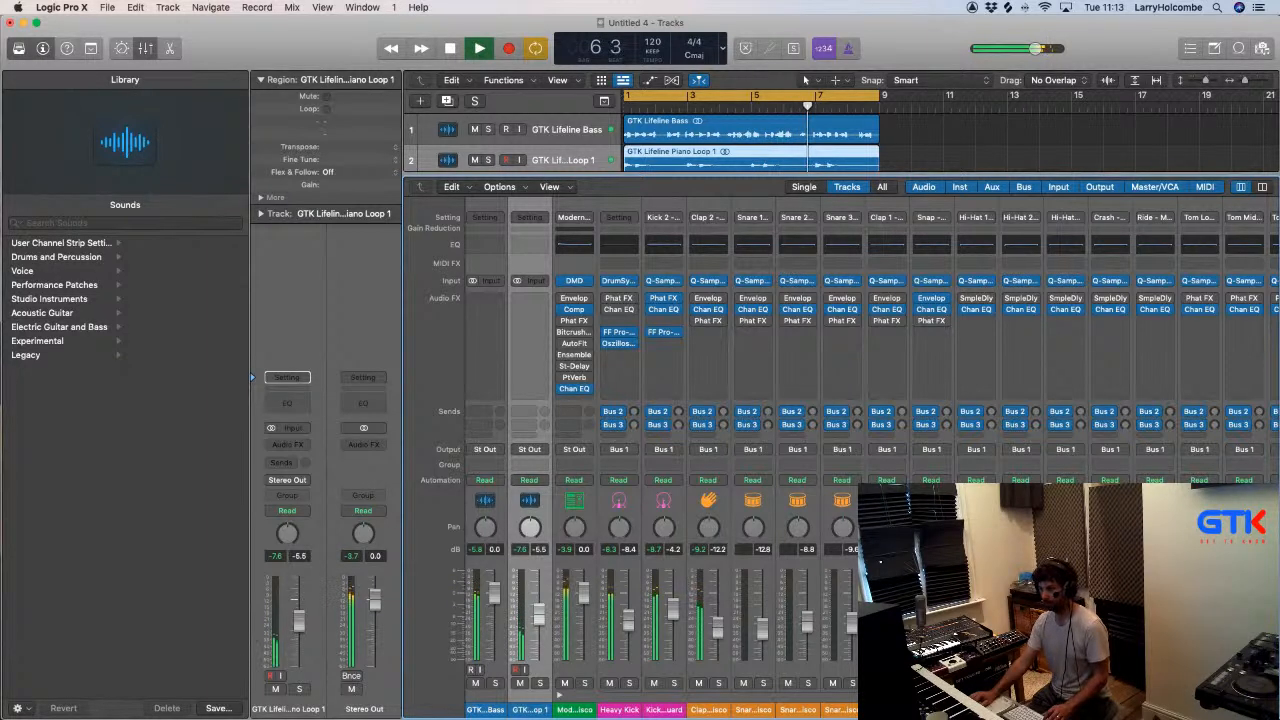
pyautogui.press('x')
# - Open the Modern Disco pattern and add Snare 2 hits on steps 5 and 13
pyautogui.click(679, 194)
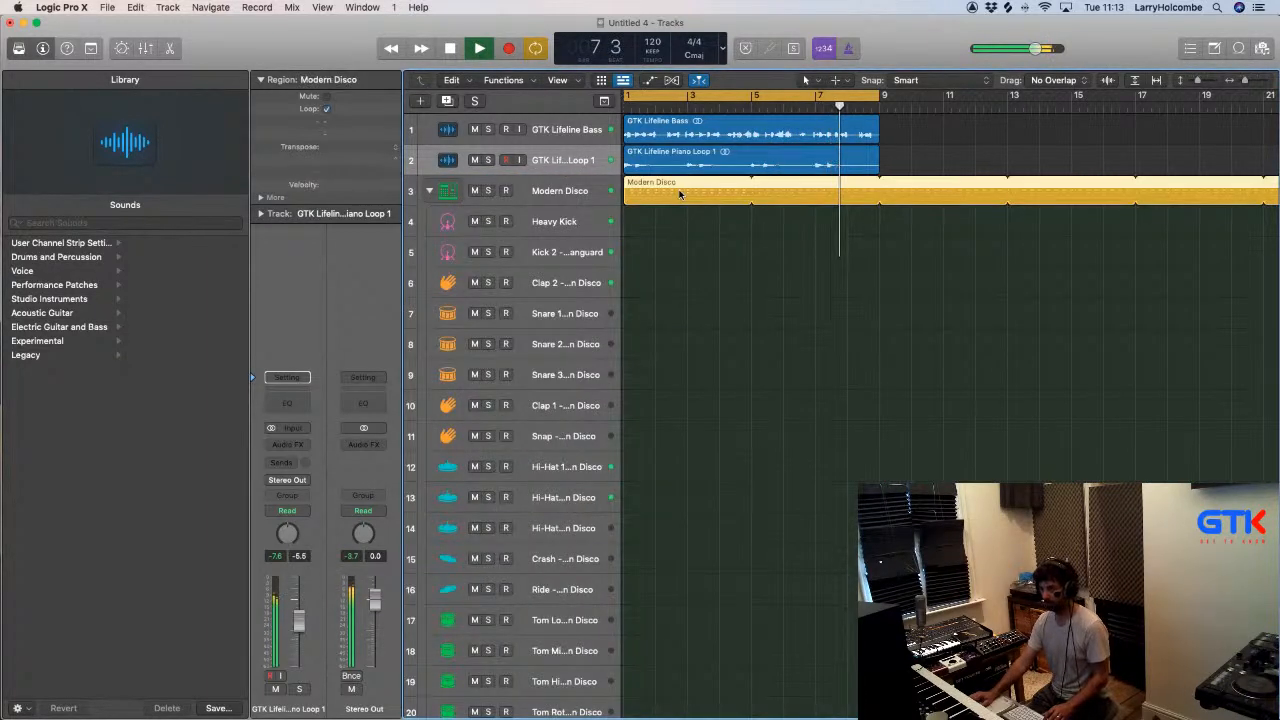
pyautogui.doubleClick(679, 194)
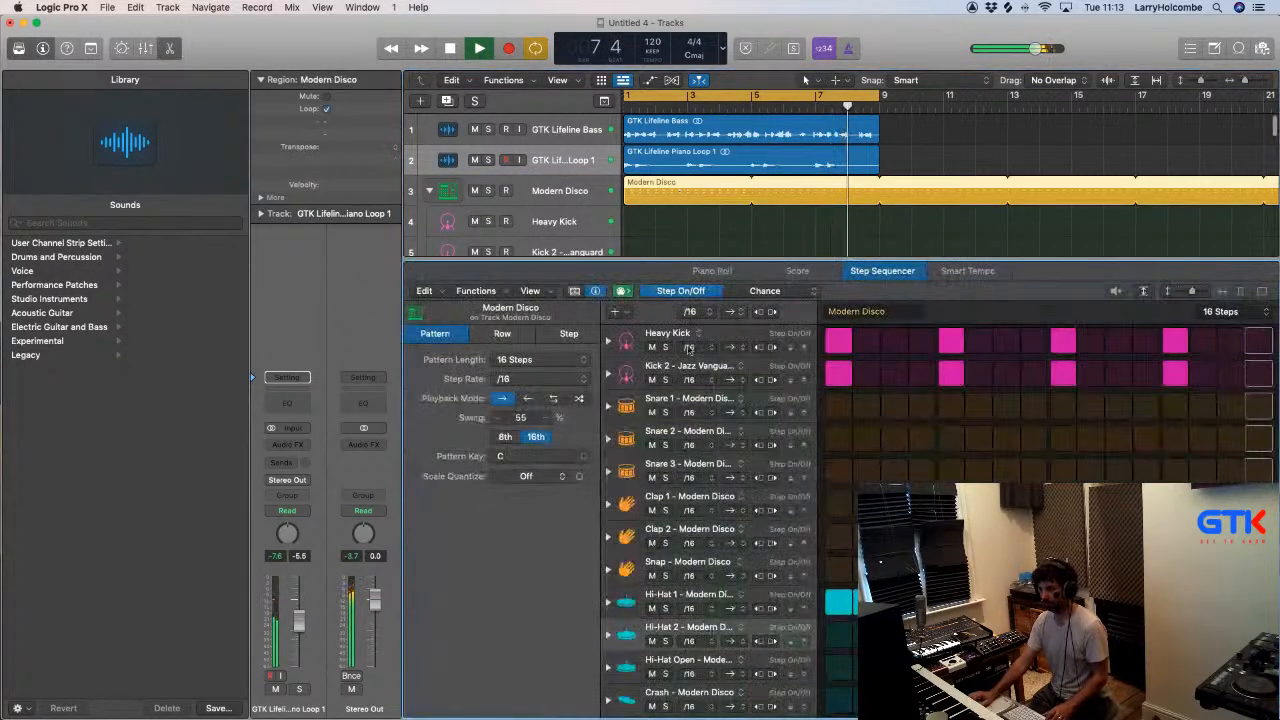
pyautogui.click(951, 440)
pyautogui.click(1176, 440)
pyautogui.press('x')
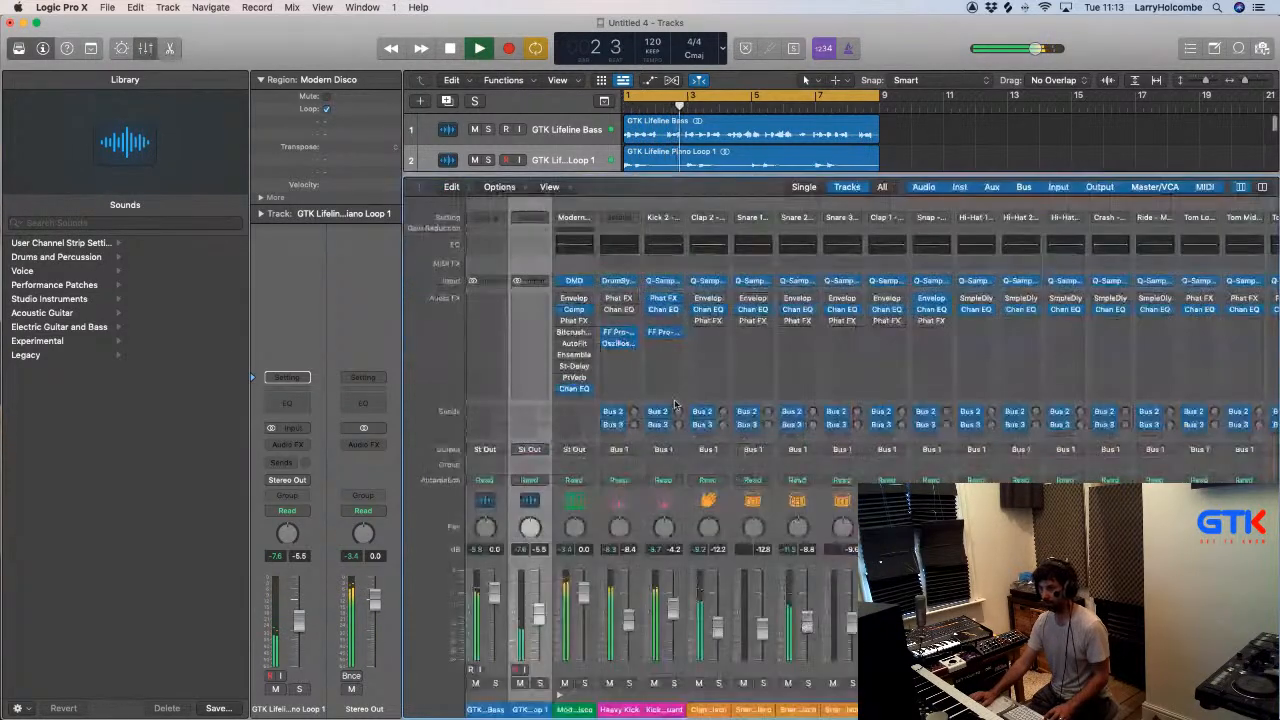
pyautogui.press('x')
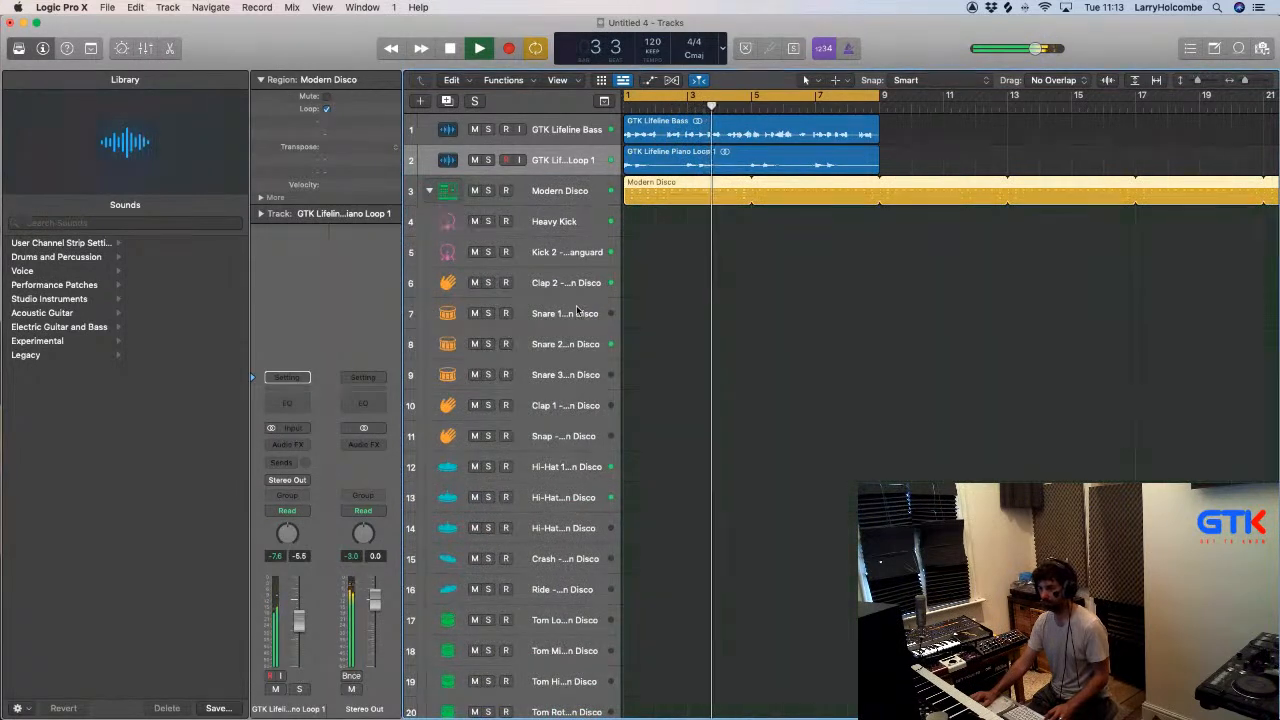
pyautogui.press('x')
pyautogui.press('x')
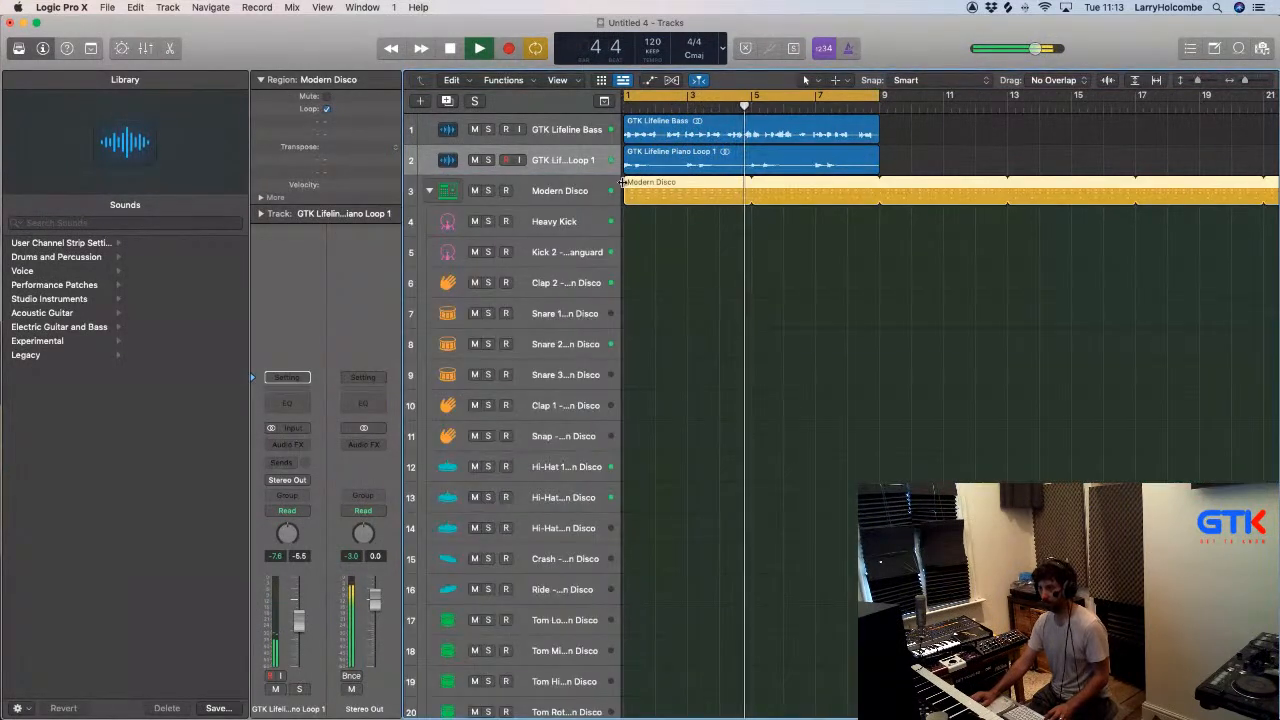
pyautogui.press('e')
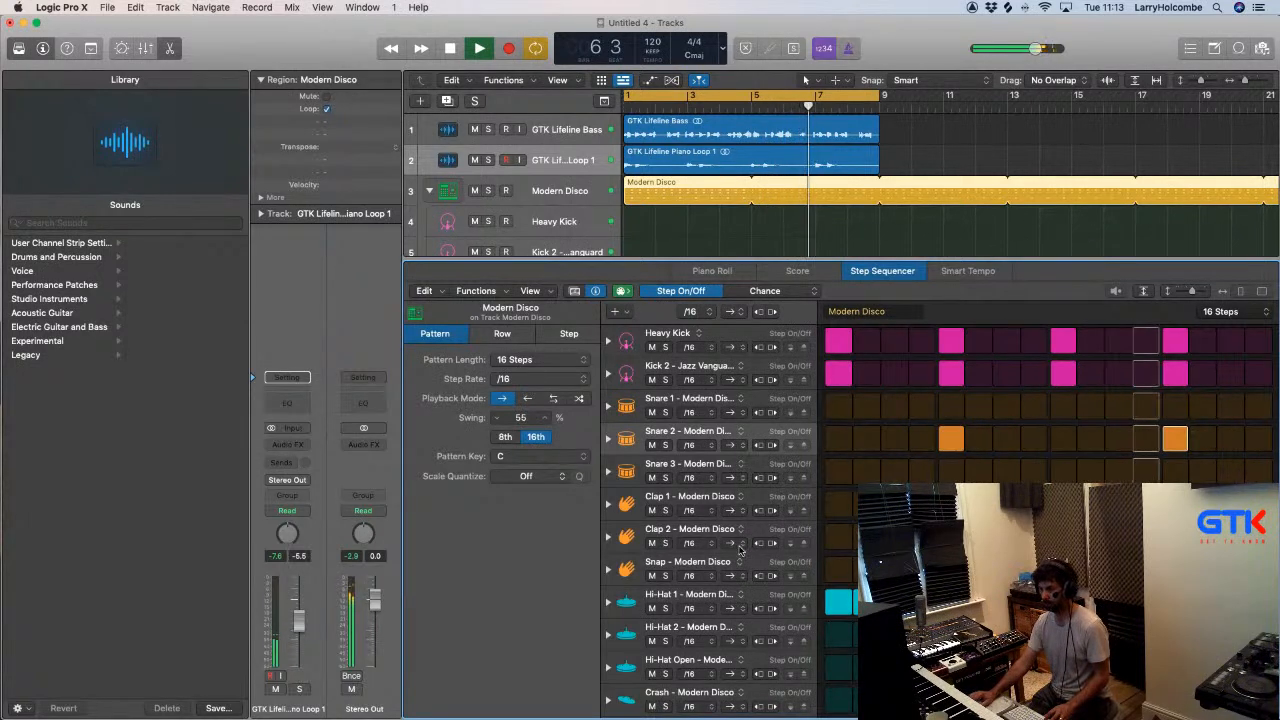
pyautogui.press('e')
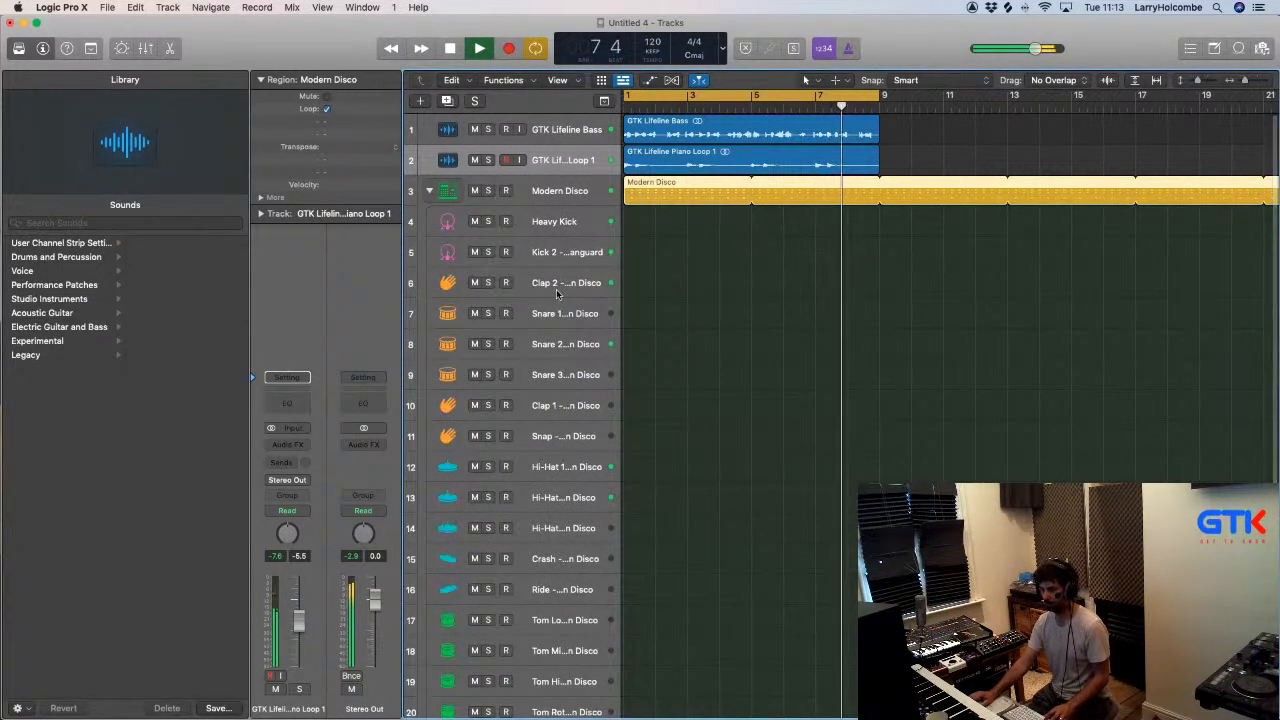
# - Balance the hi-hat tracks, lowering Hi-Hat 1's level to -21.5 dB
pyautogui.click(564, 467)
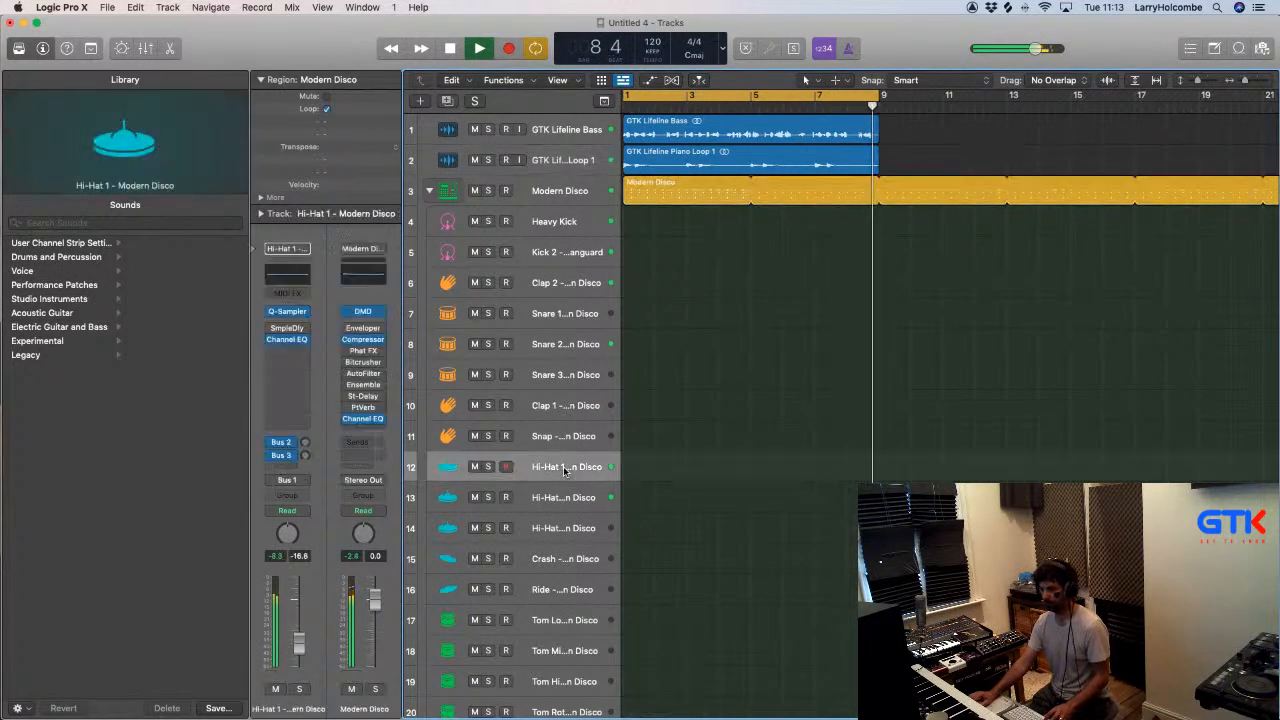
pyautogui.click(564, 499)
pyautogui.moveTo(299, 641); pyautogui.dragTo(299, 657)
pyautogui.click(566, 465)
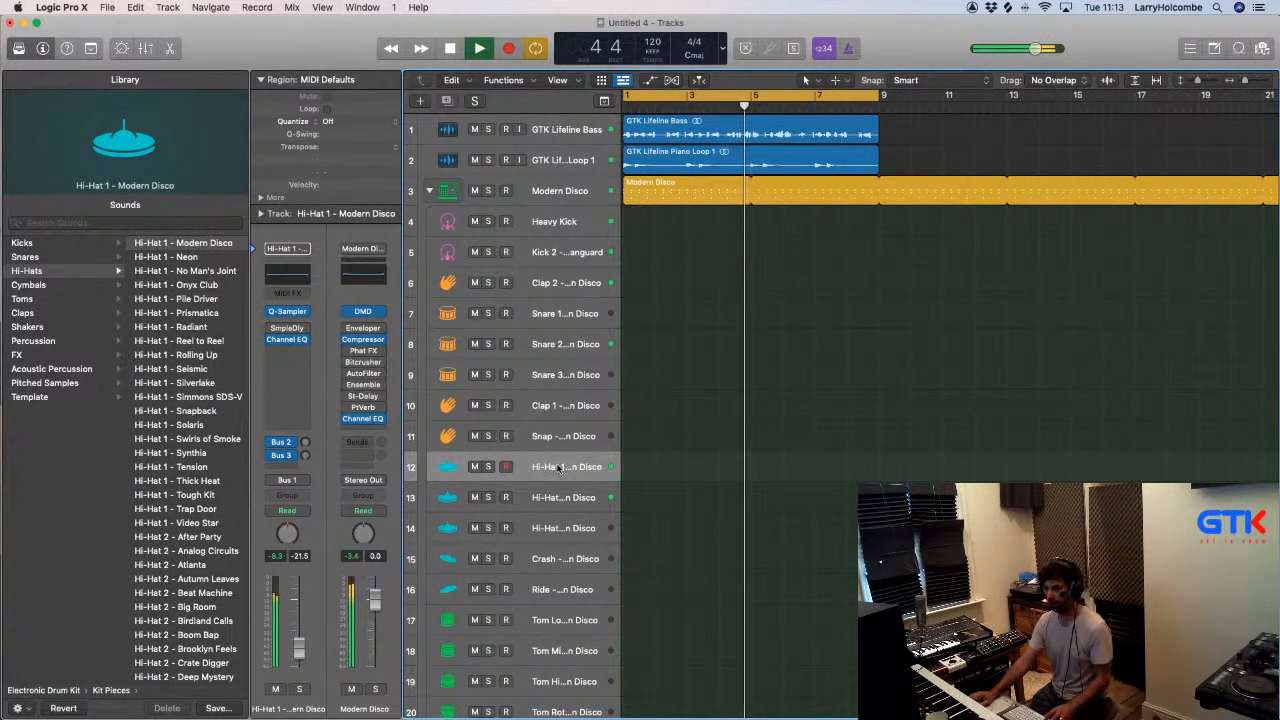
# - Reopen the Modern Disco pattern, switch step editing to Velocity/Value and vary the velocities of the Hi-Hat 1 steps
pyautogui.doubleClick(655, 187)
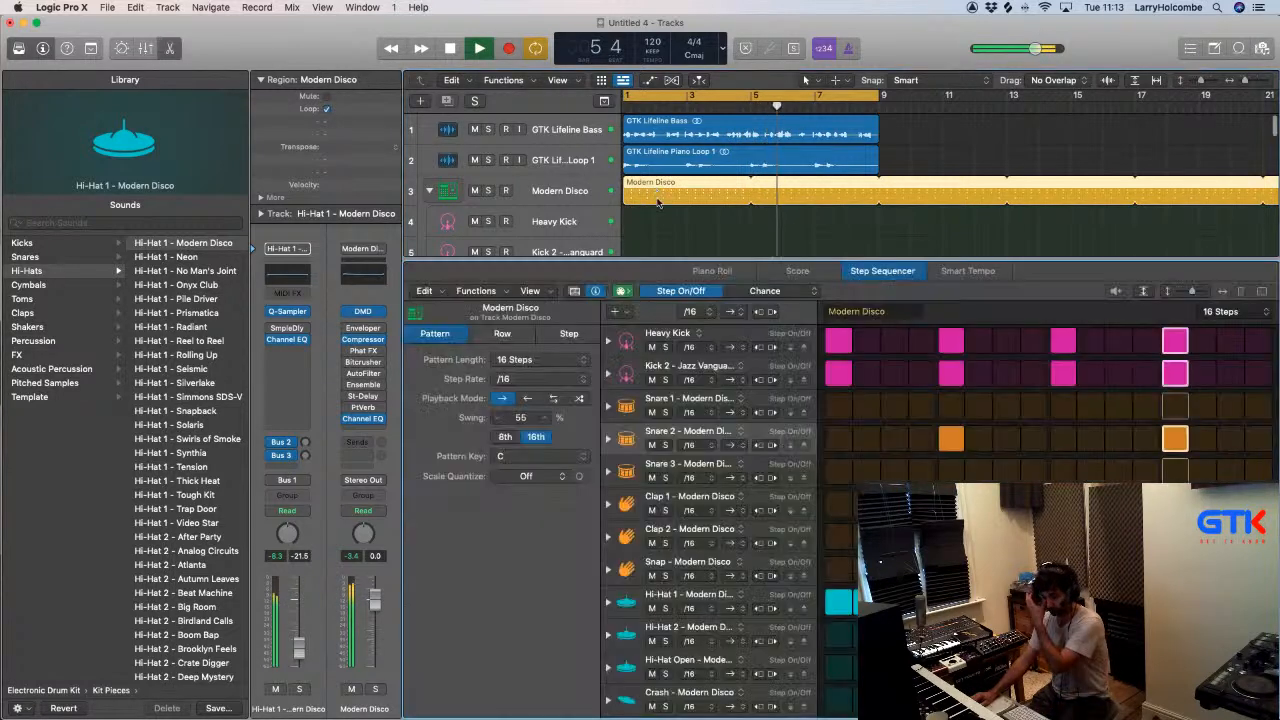
pyautogui.click(770, 291)
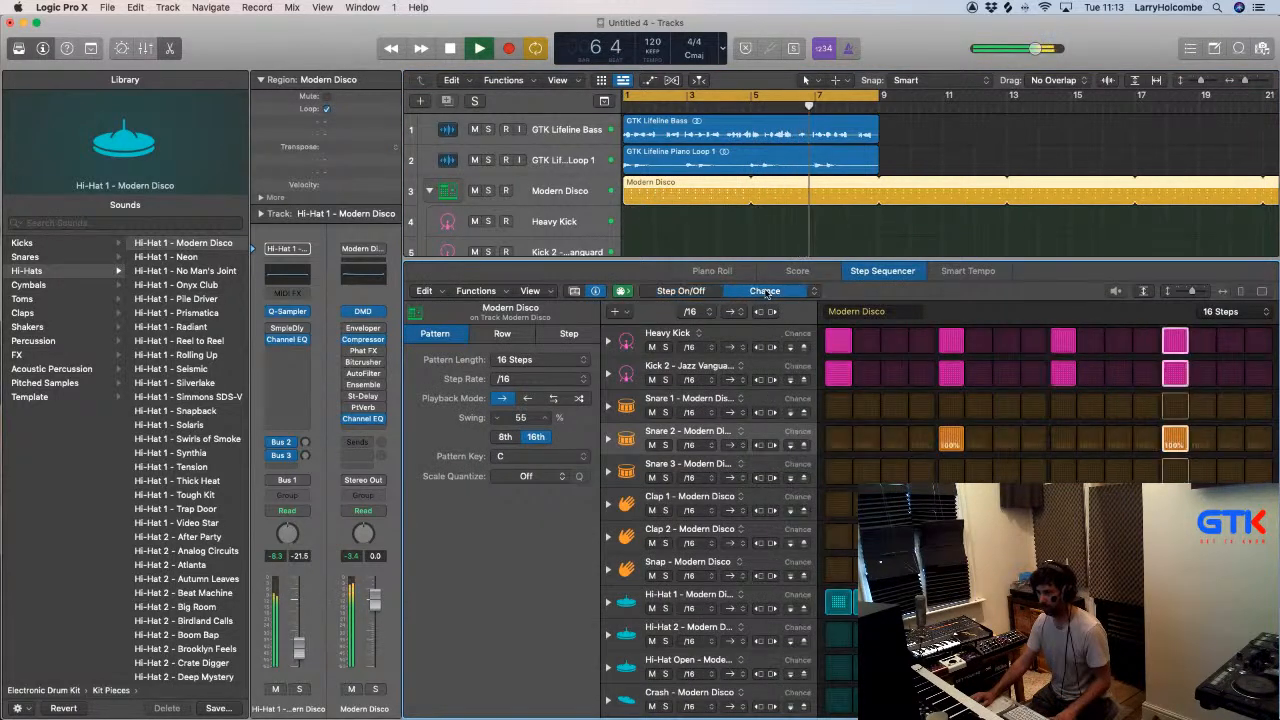
pyautogui.click(813, 291)
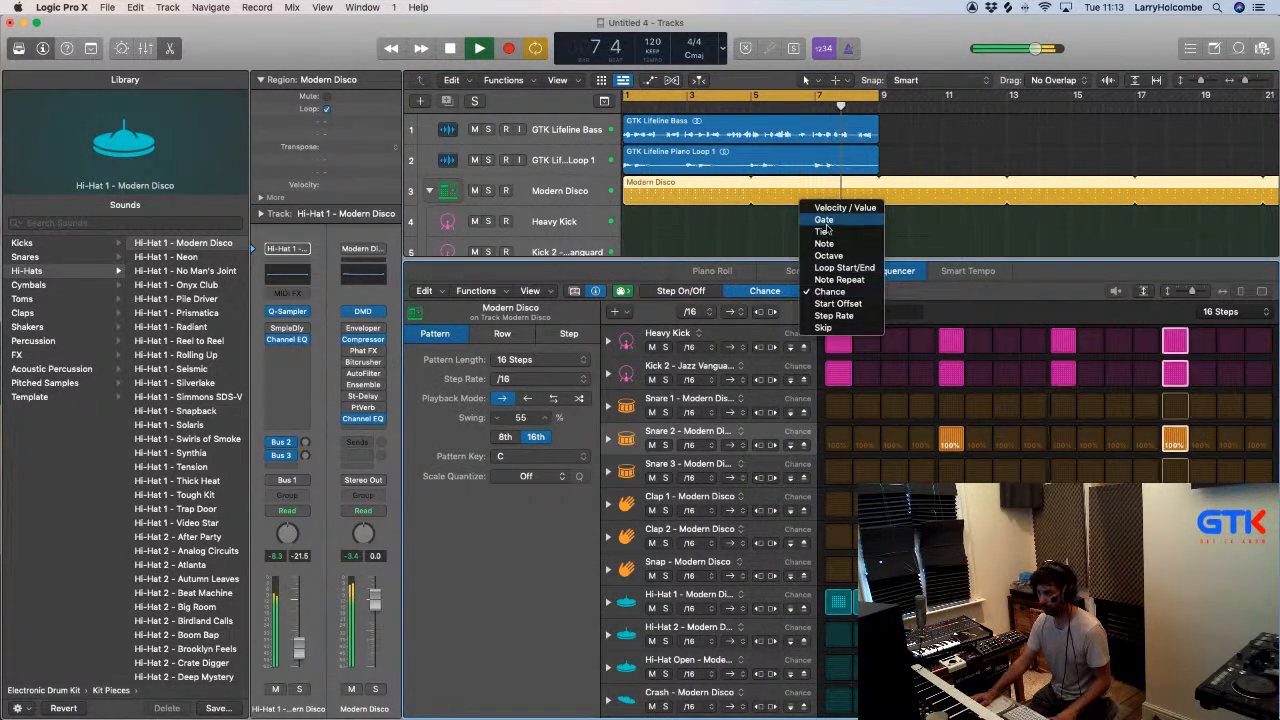
pyautogui.click(866, 372)
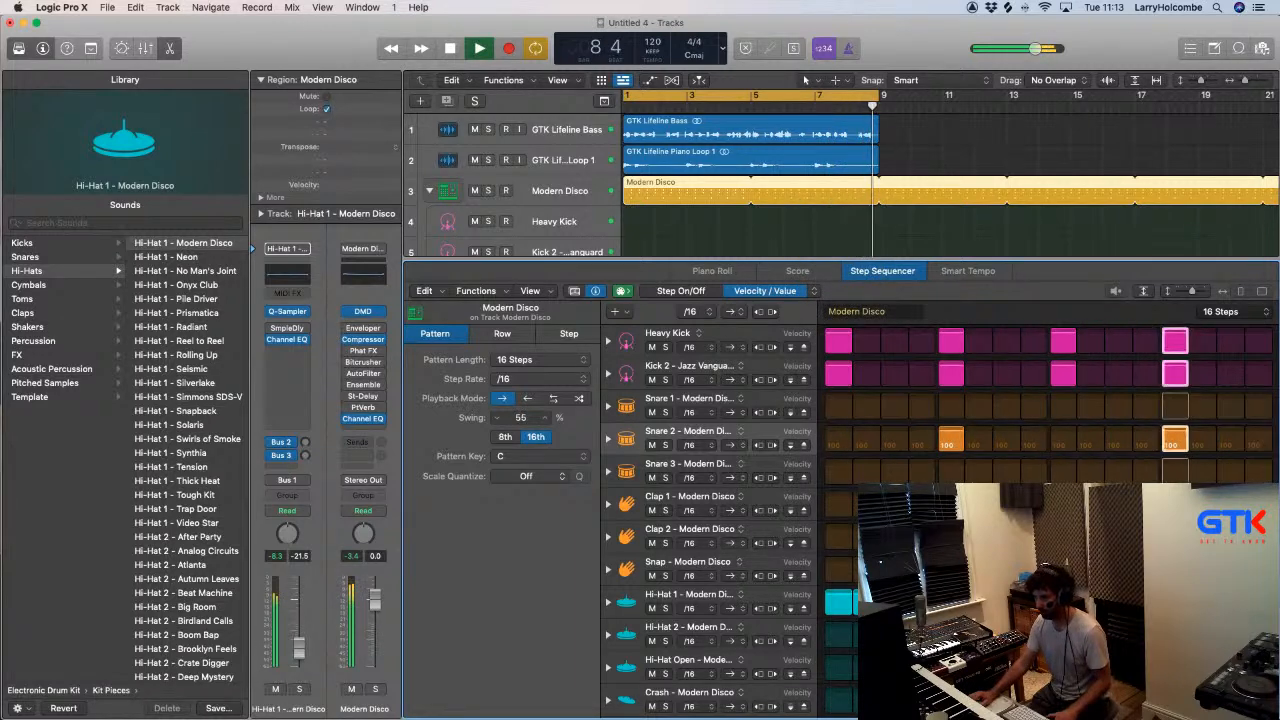
pyautogui.click(836, 602)
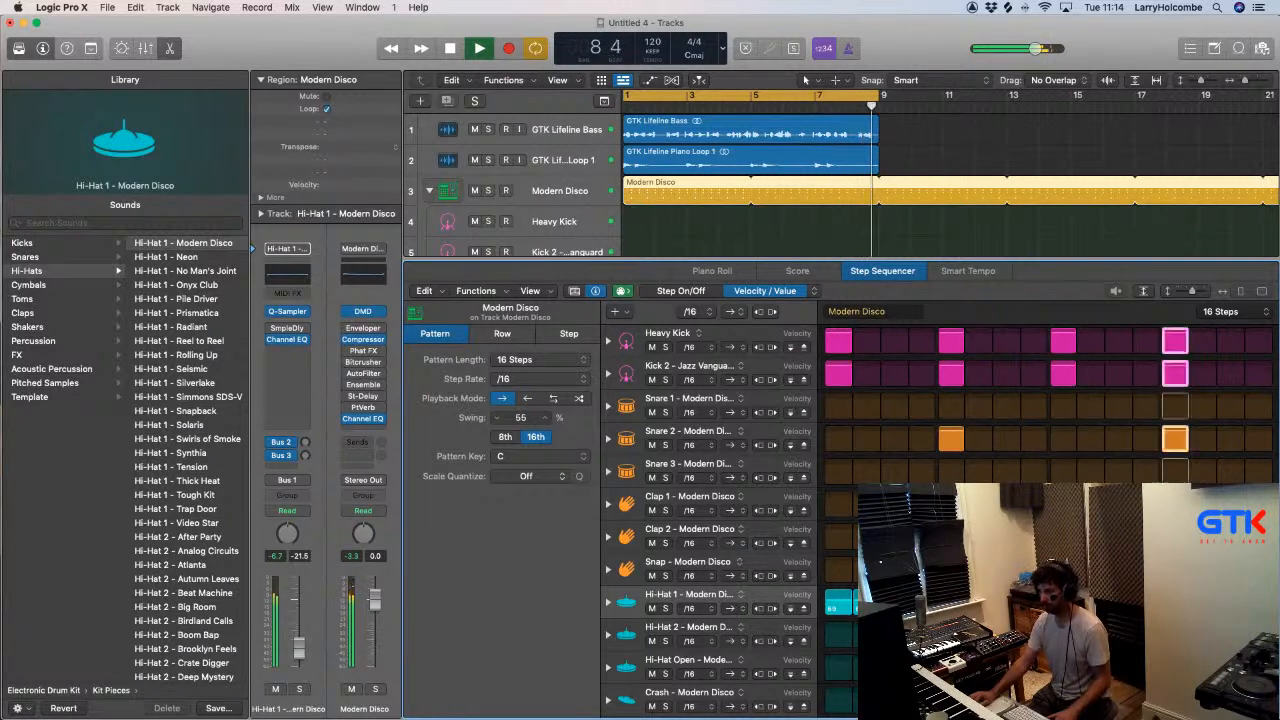
# - Move the window aside, hide the pattern's settings and review the Hi-Hat 1 and Hi-Hat 2 velocities with playback
pyautogui.moveTo(1128, 37); pyautogui.dragTo(1009, 40)
pyautogui.press('space')
pyautogui.click(477, 294)
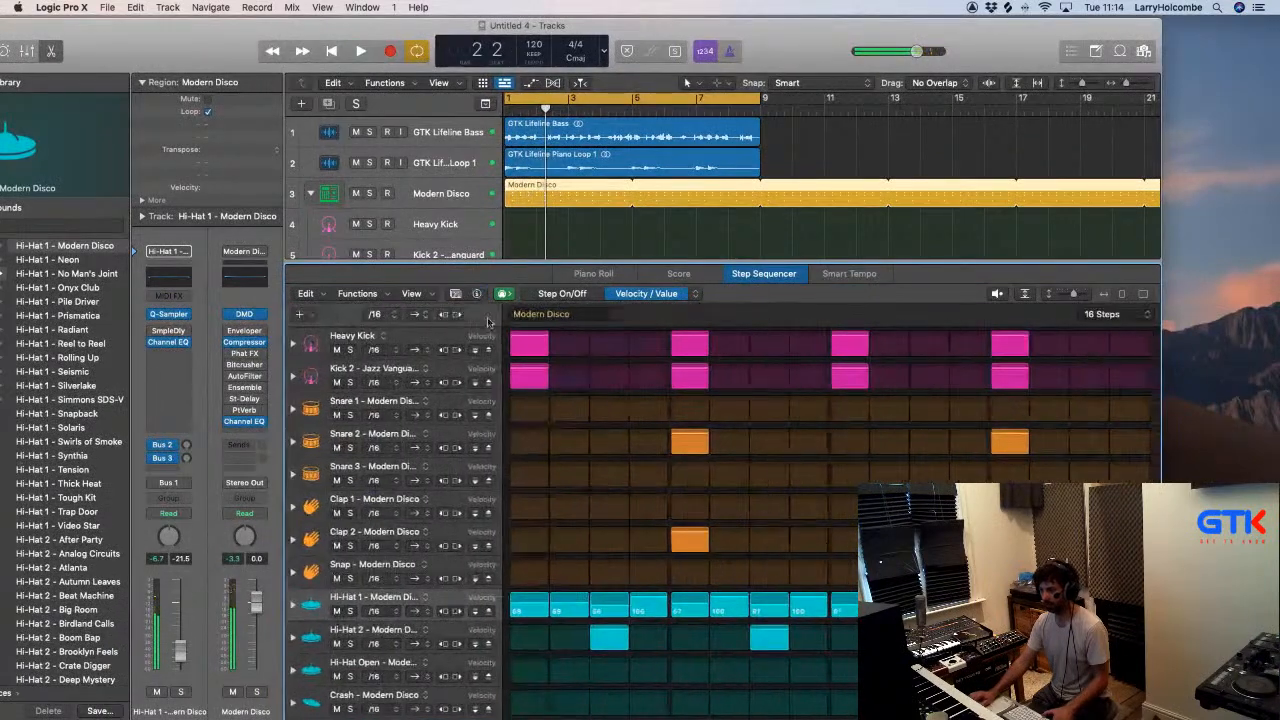
pyautogui.press('space')
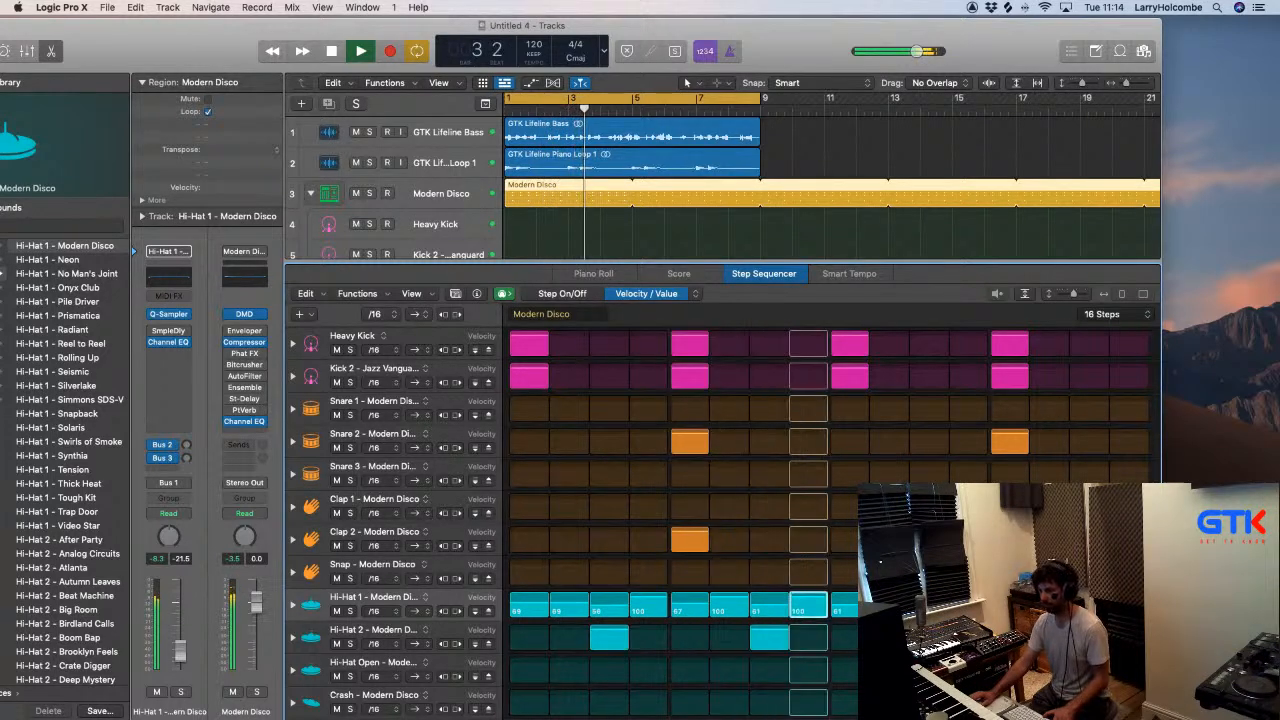
pyautogui.press('space')
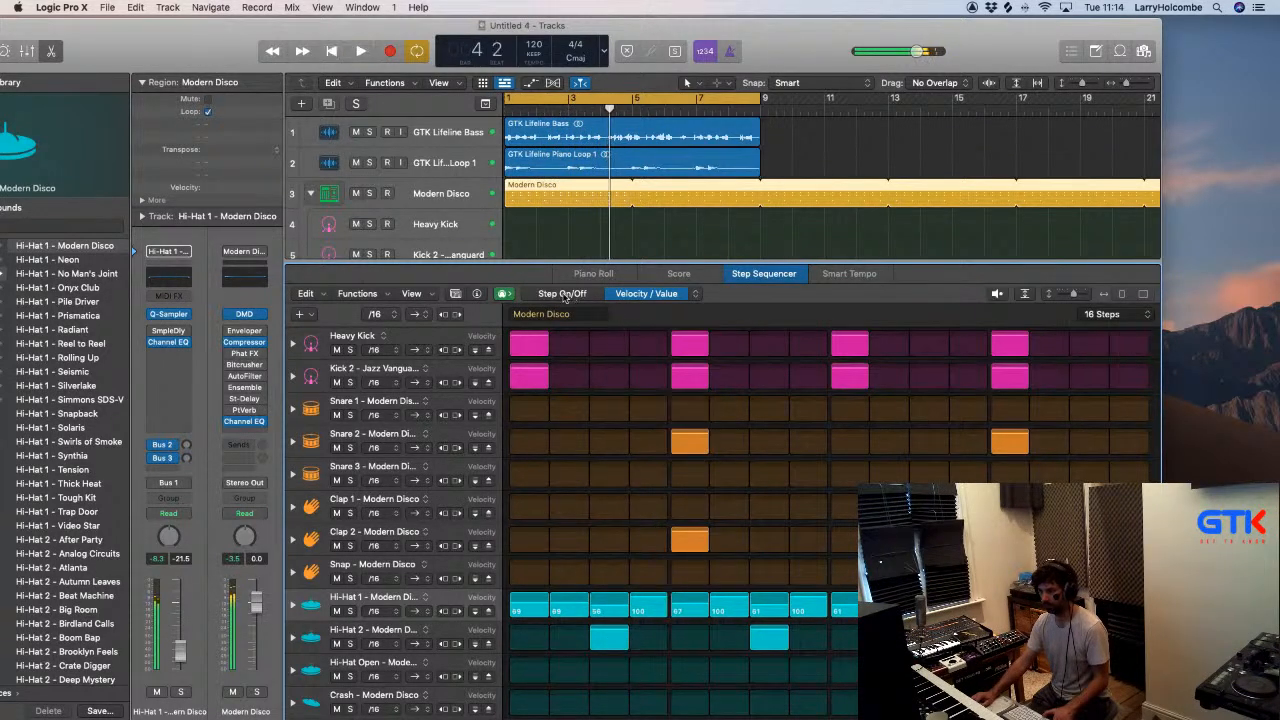
pyautogui.click(451, 629)
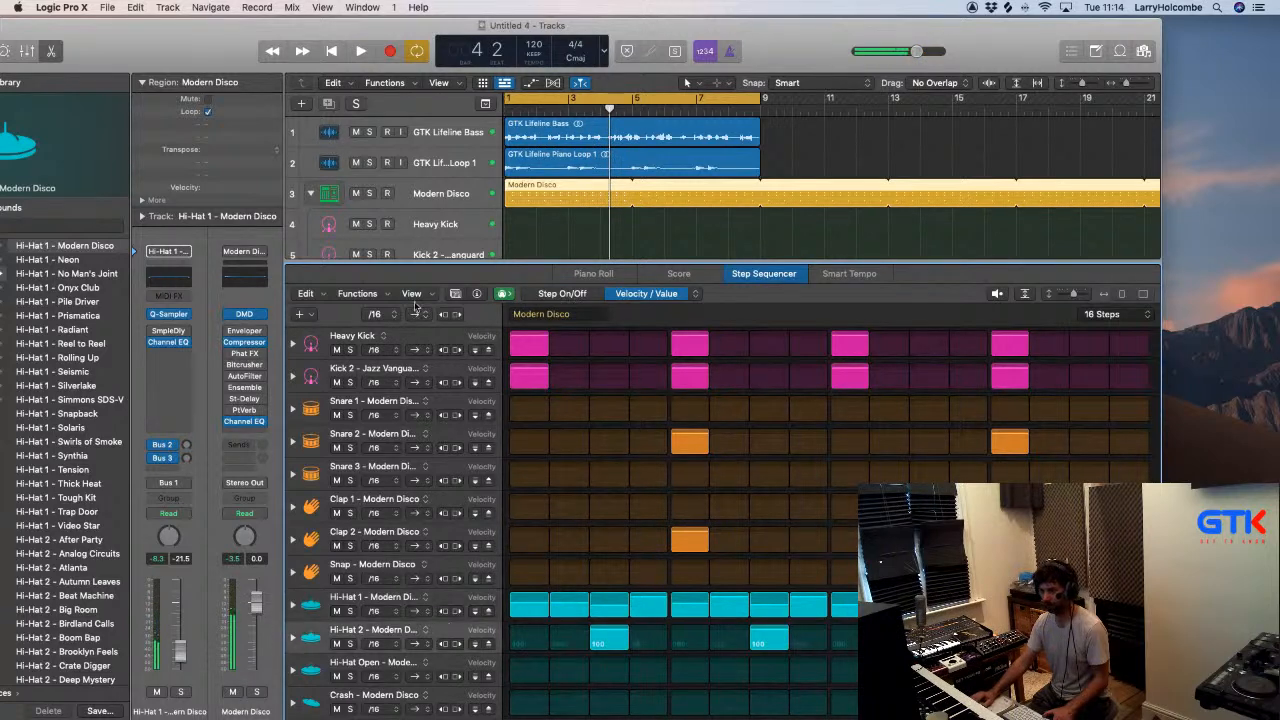
# - Show the pattern's settings again, check the Chance values, return to Step On/Off and set the swing to 58% during playback
pyautogui.click(478, 294)
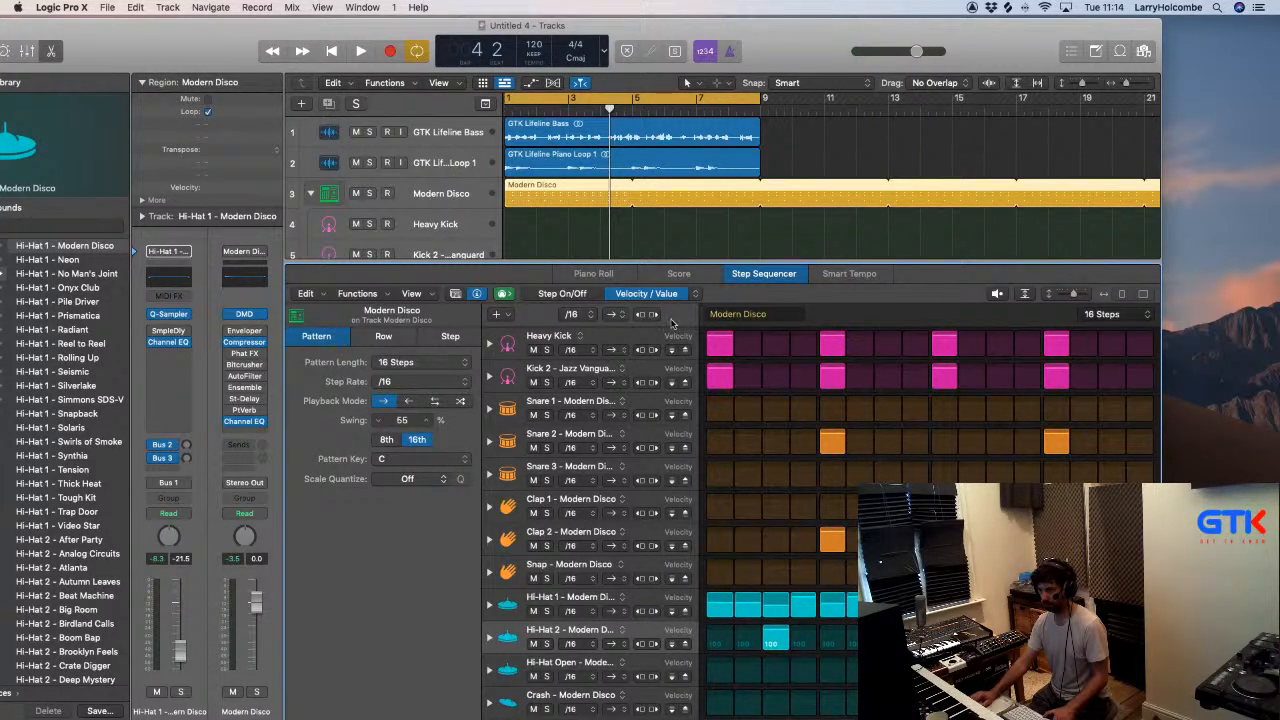
pyautogui.click(692, 293)
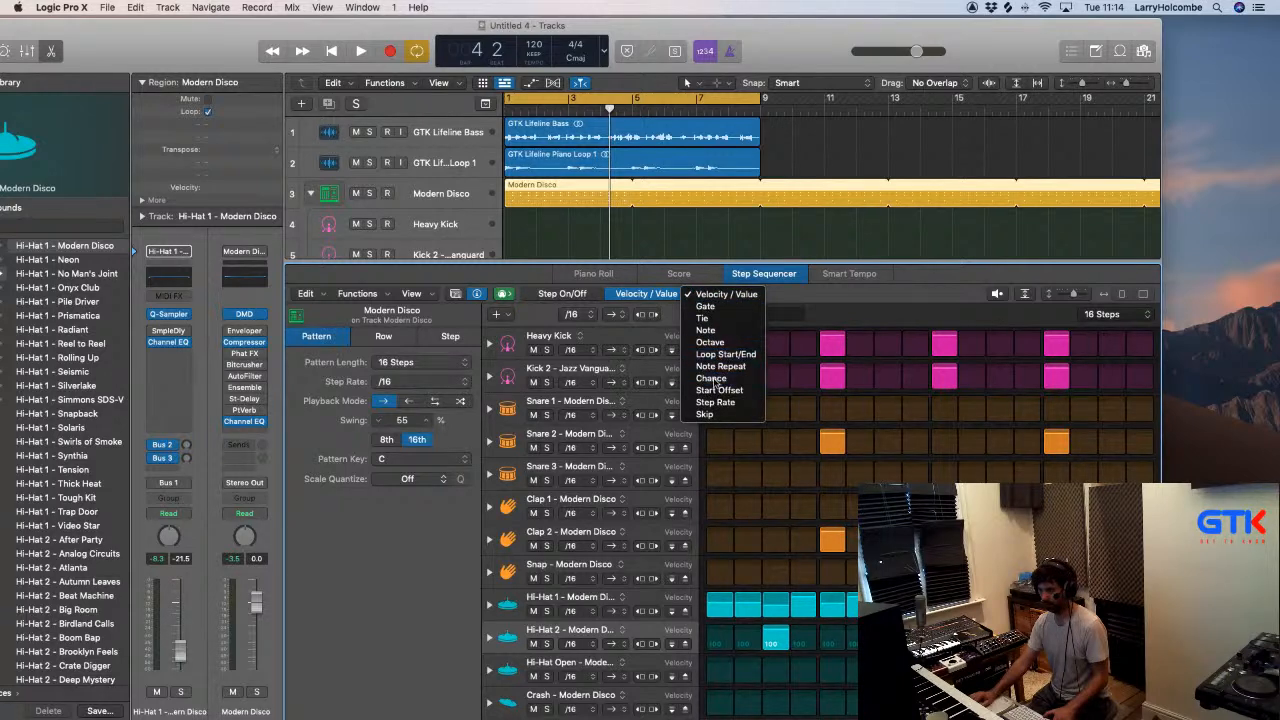
pyautogui.click(711, 378)
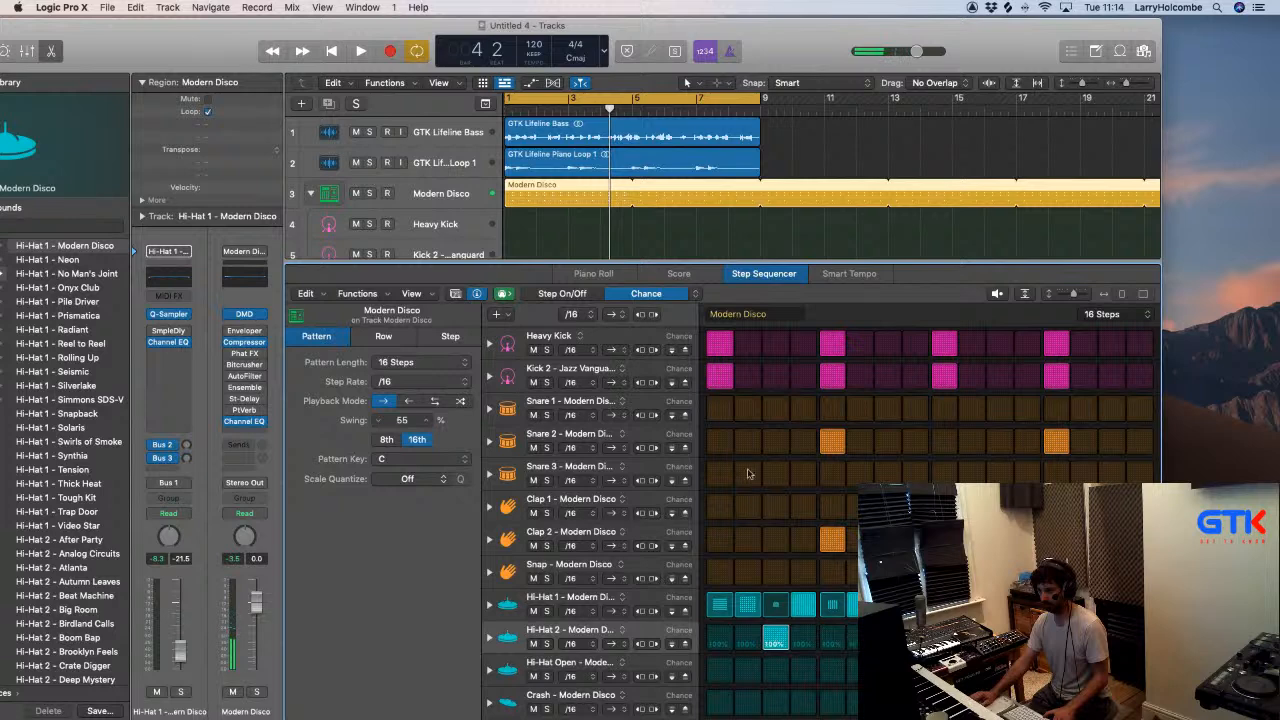
pyautogui.click(580, 293)
pyautogui.press('space')
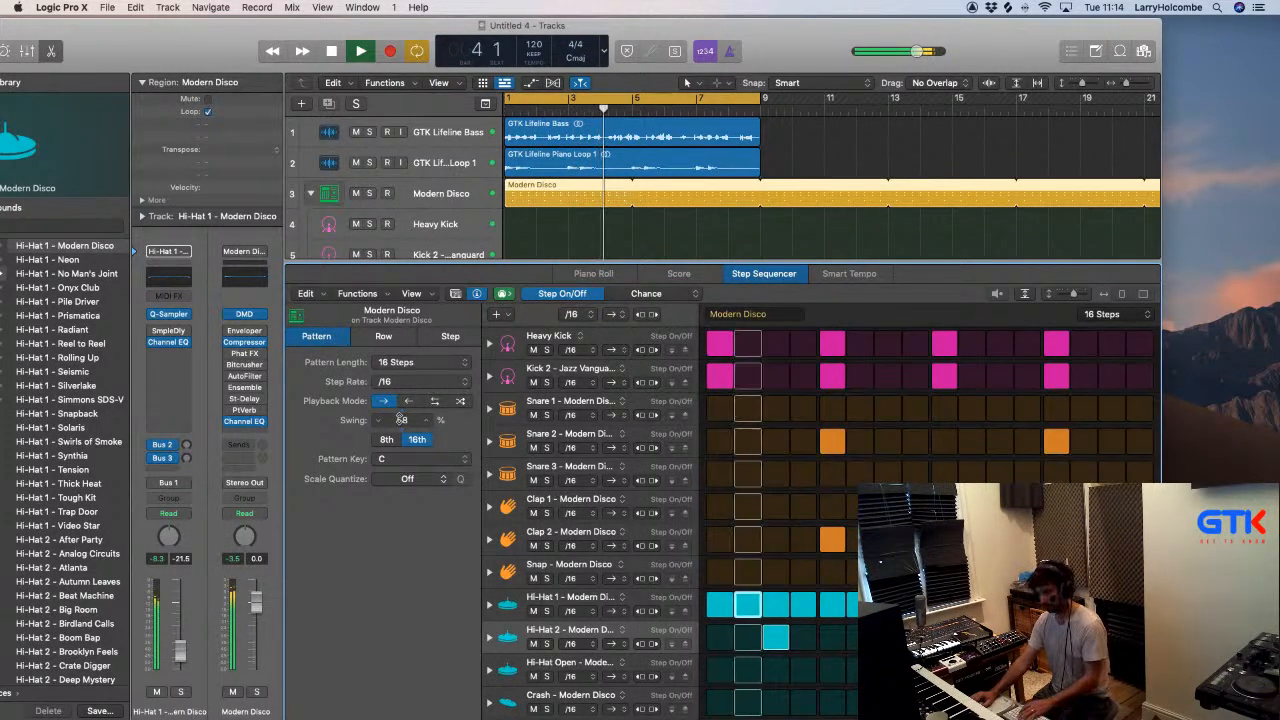
# - Reopen the Modern Disco pattern in a taller editor and add a Conga kit piece row
pyautogui.press('1')
pyautogui.press('e')
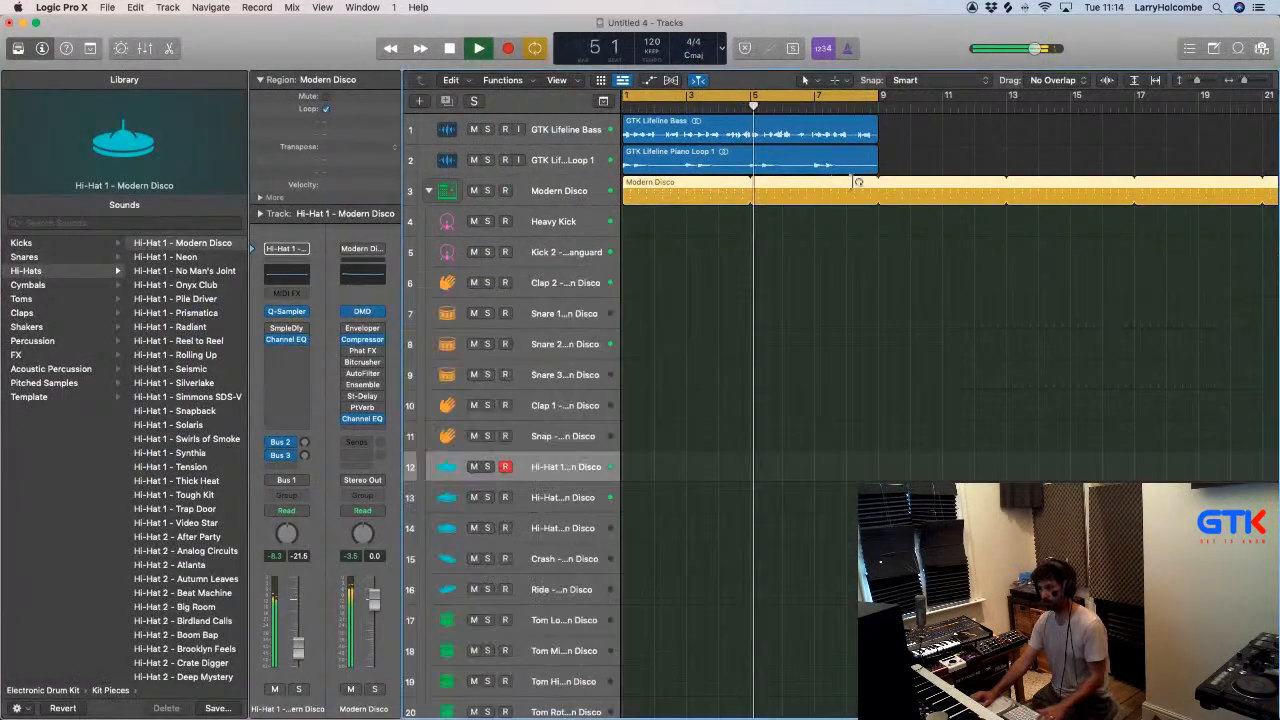
pyautogui.doubleClick(653, 194)
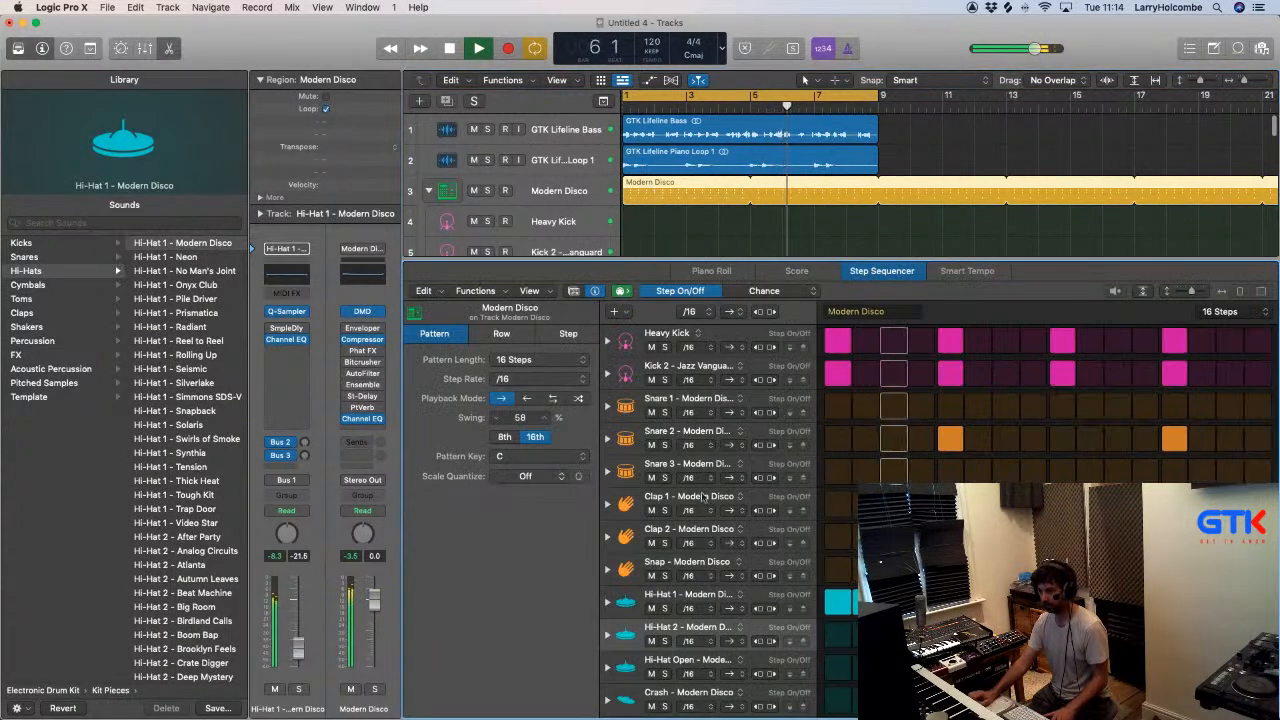
pyautogui.moveTo(878, 258); pyautogui.dragTo(878, 203)
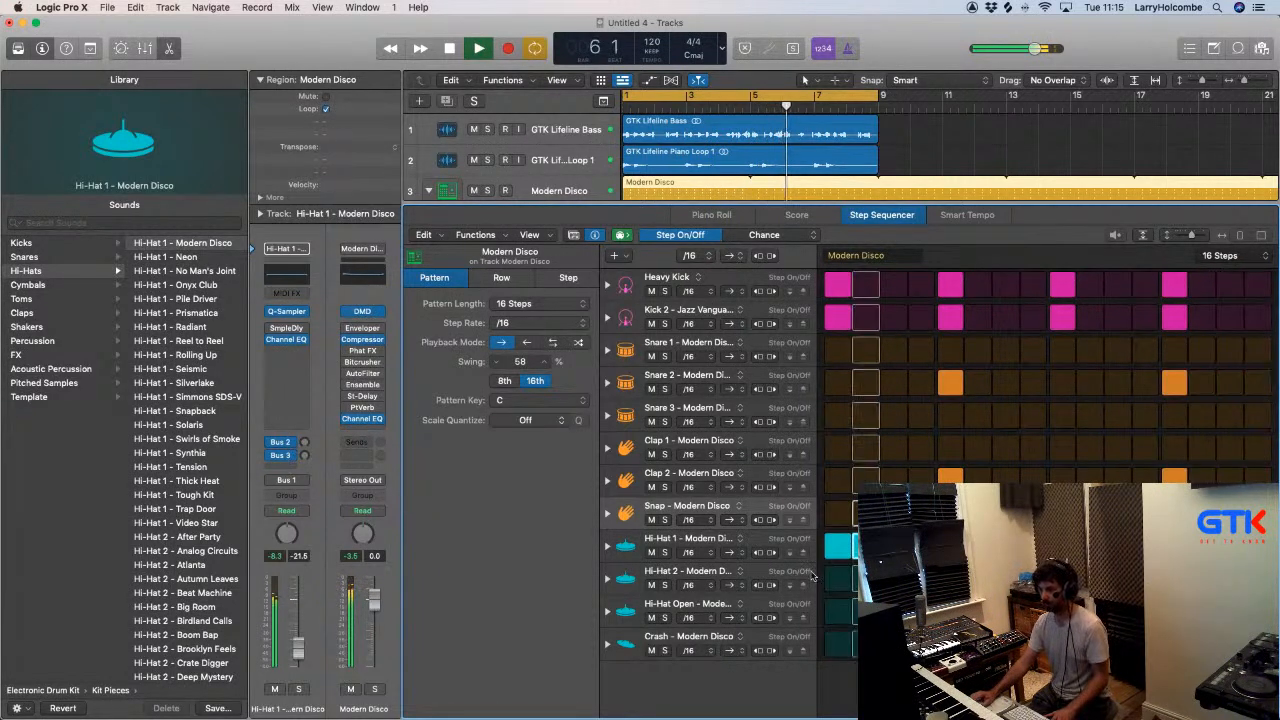
pyautogui.press('space')
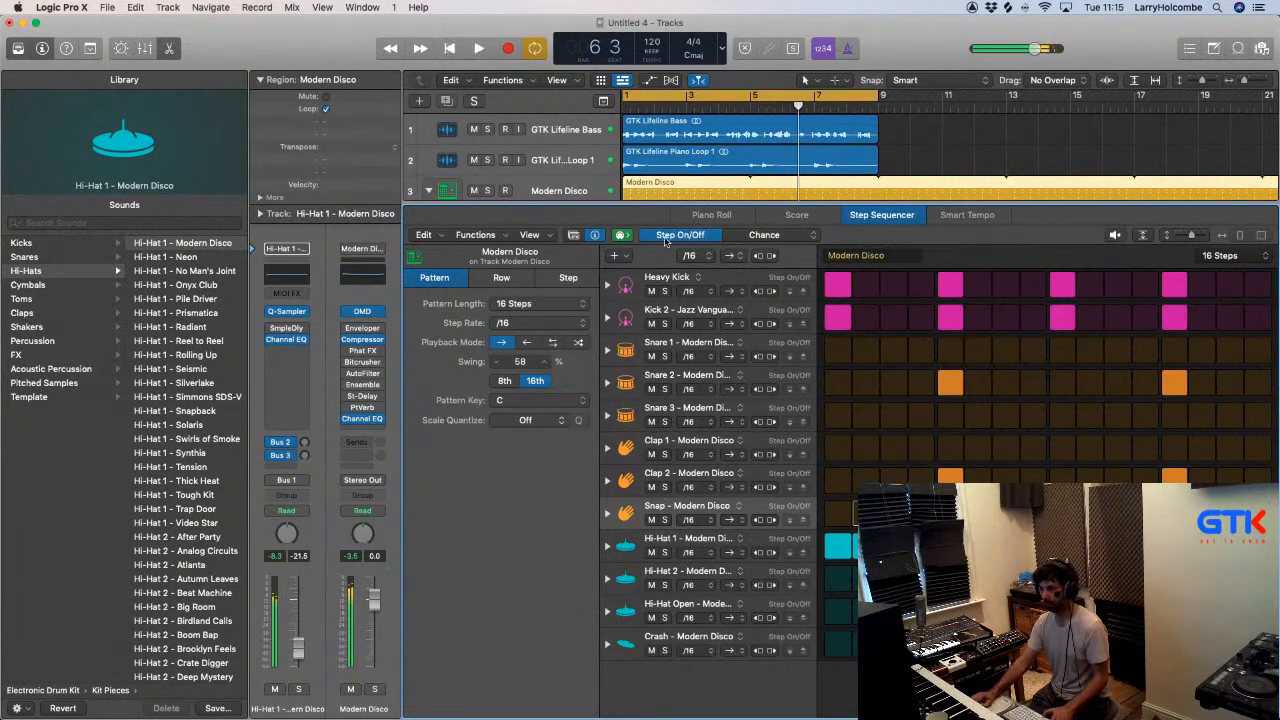
pyautogui.click(611, 259)
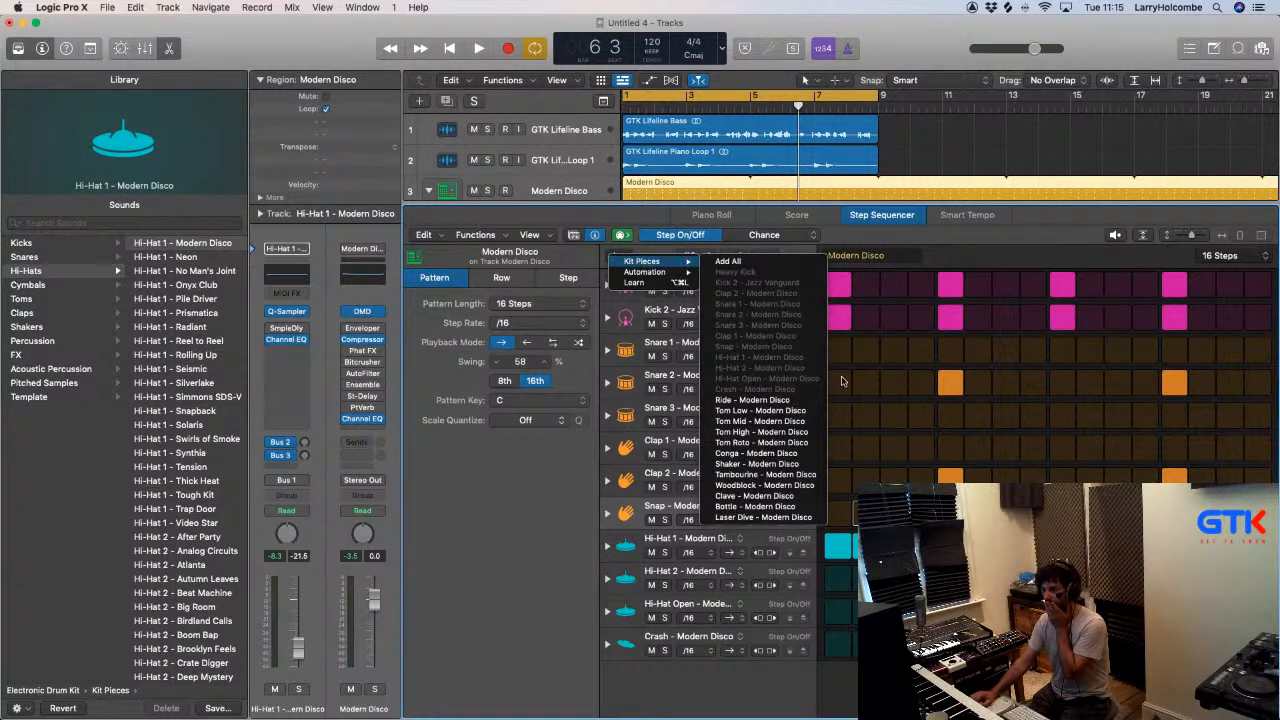
pyautogui.click(790, 453)
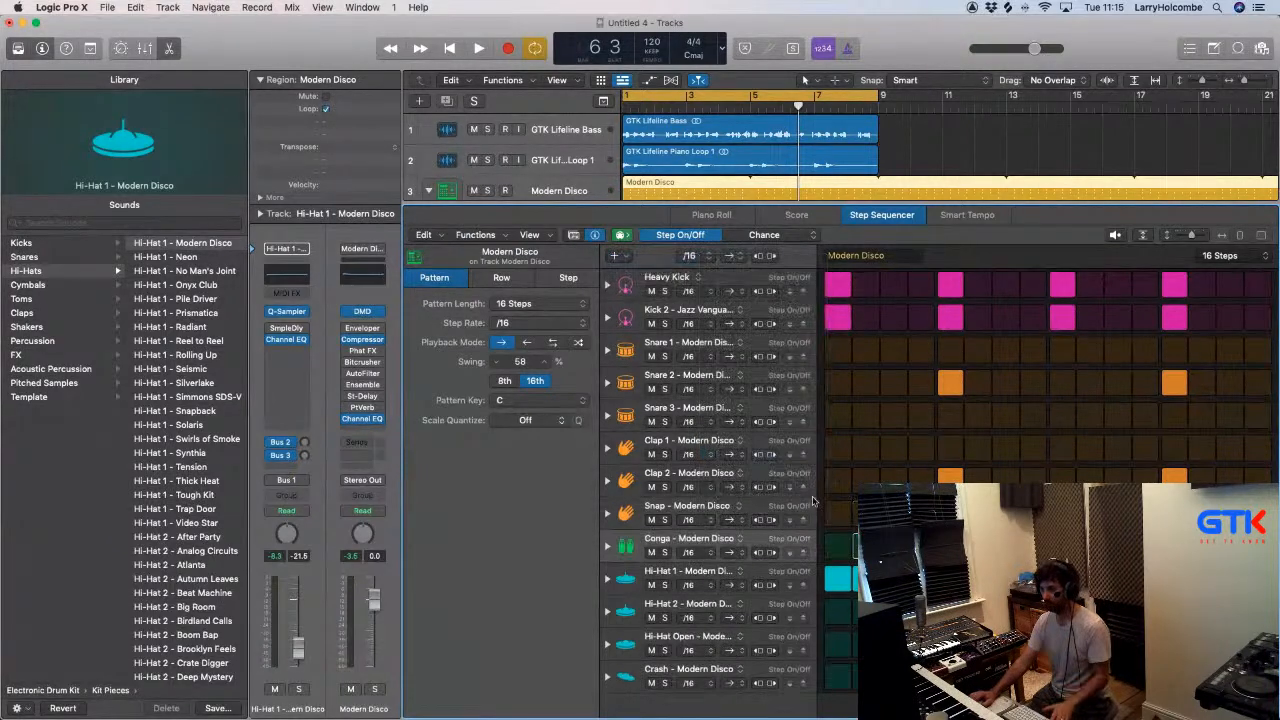
pyautogui.press('space')
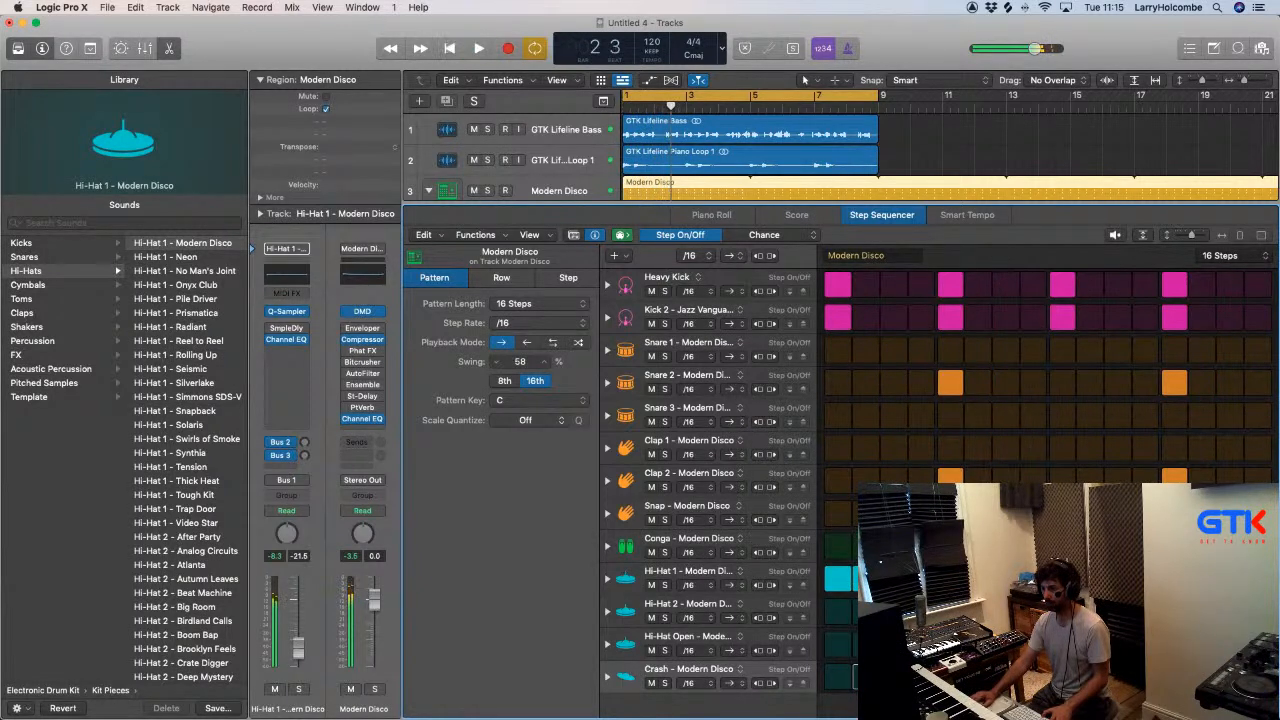
# - Place a Conga hit on step 2, play the loop and switch step editing to Velocity/Value
pyautogui.click(866, 546)
pyautogui.press('space')
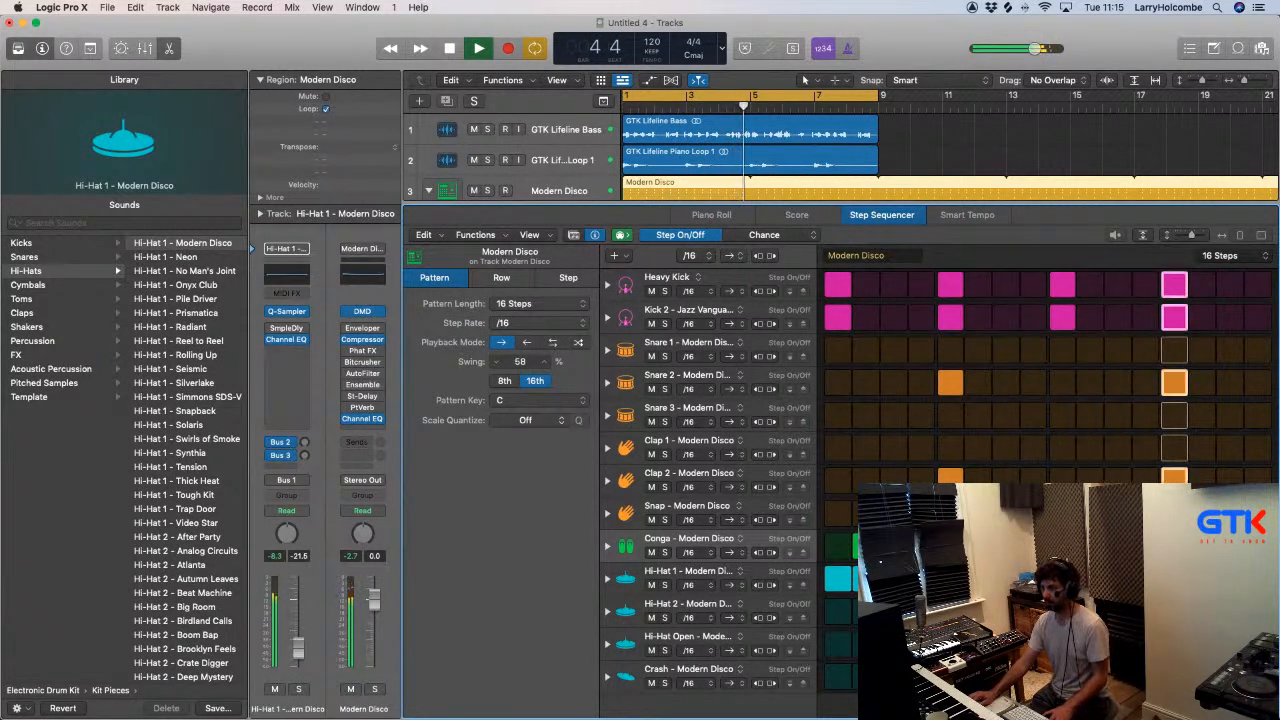
pyautogui.click(812, 235)
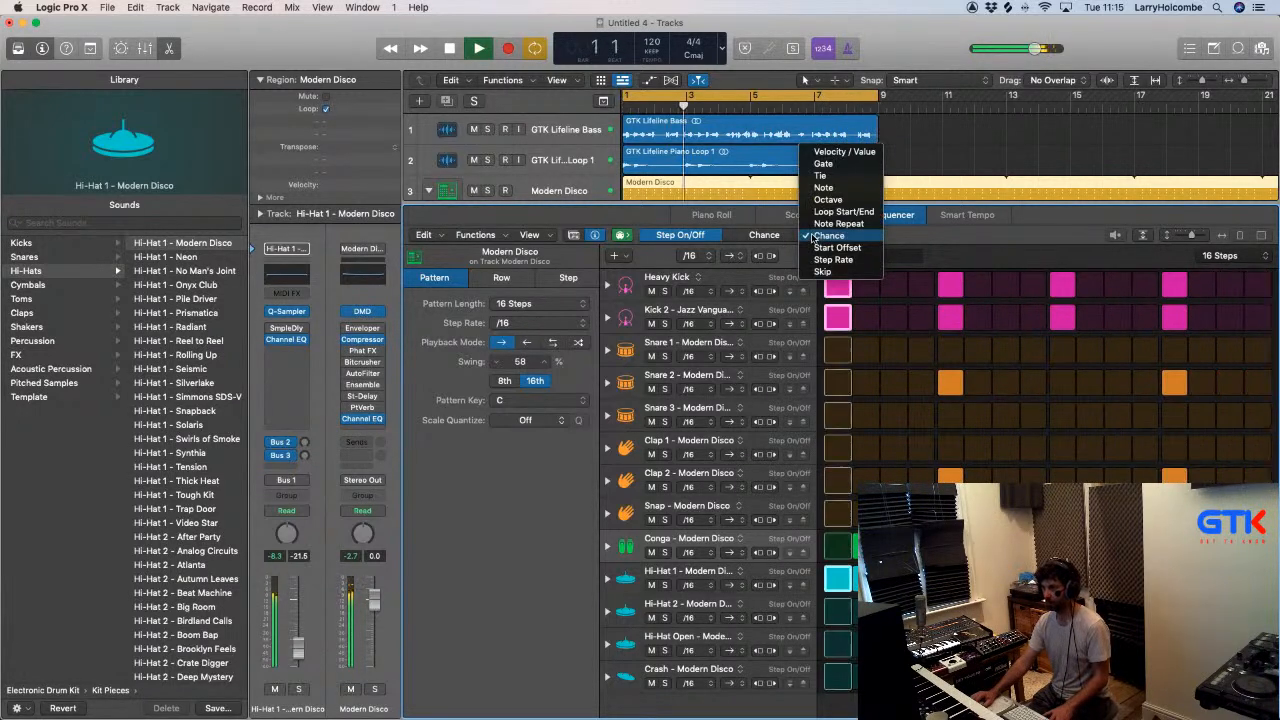
pyautogui.click(840, 152)
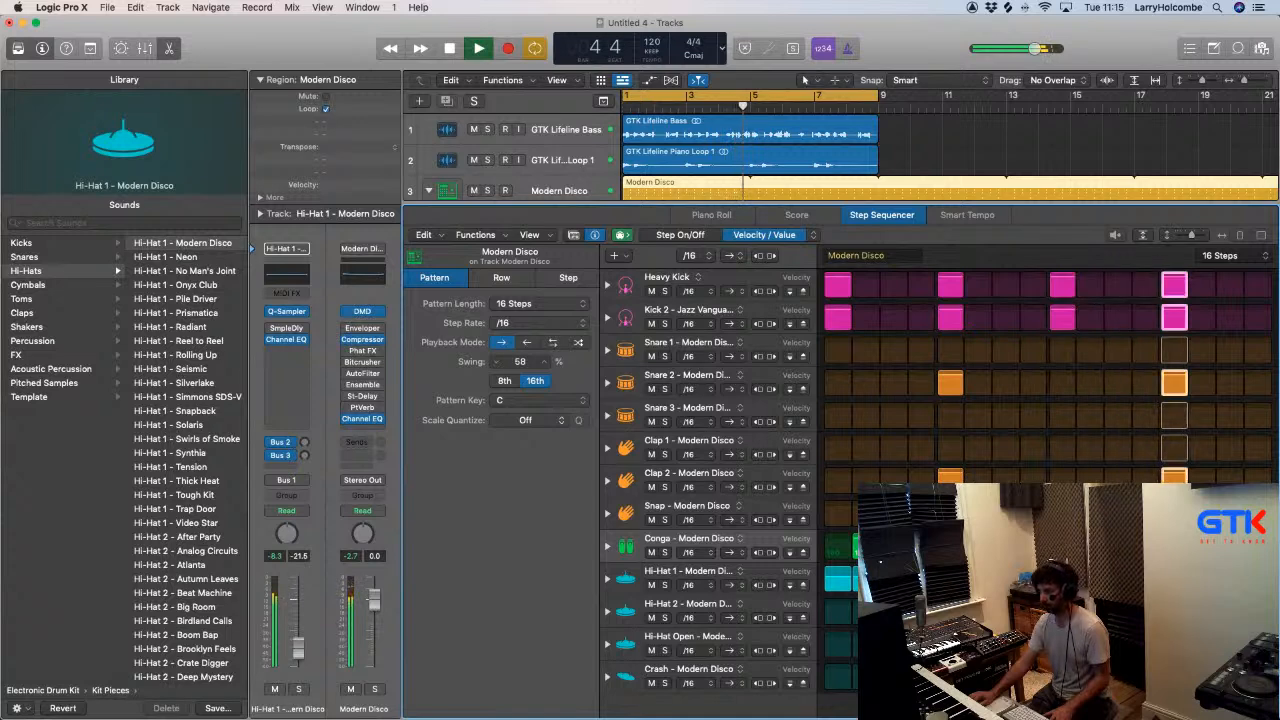
# - Add a Clave kit piece row with a hit on step 2, view its velocity and return to Step On/Off editing
pyautogui.click(614, 257)
pyautogui.moveTo(655, 262)
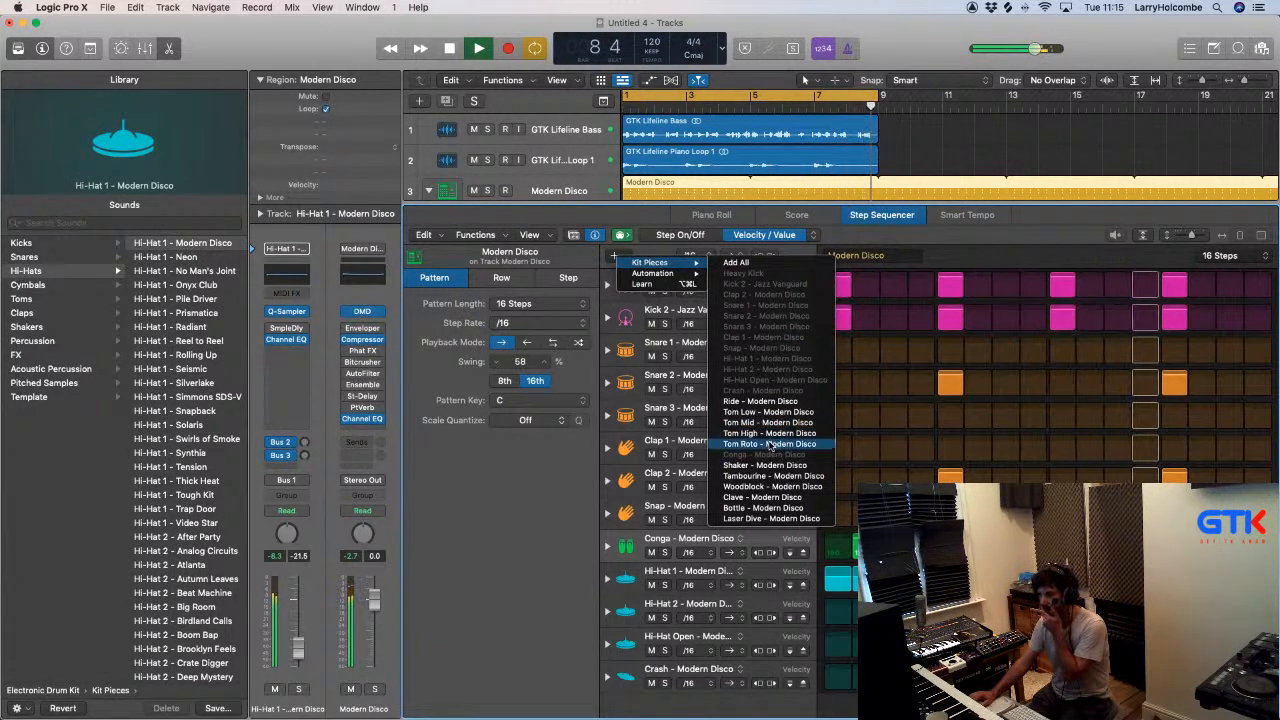
pyautogui.click(762, 497)
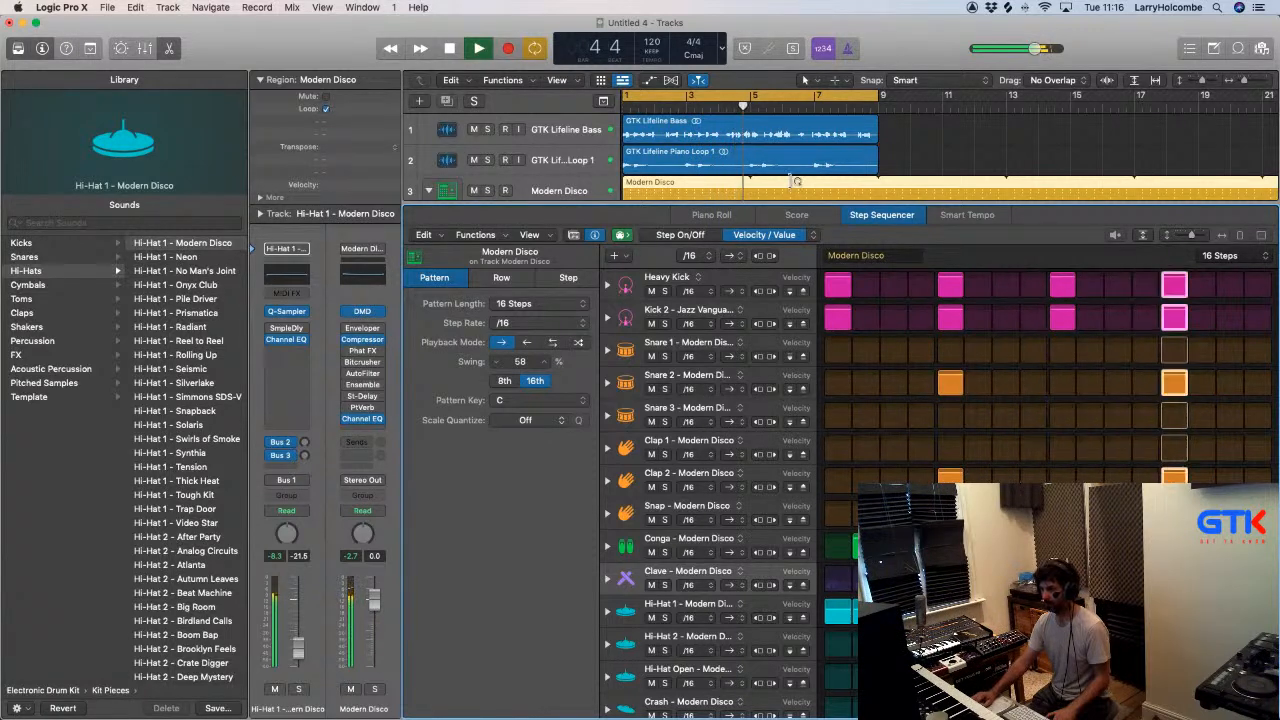
pyautogui.click(680, 234)
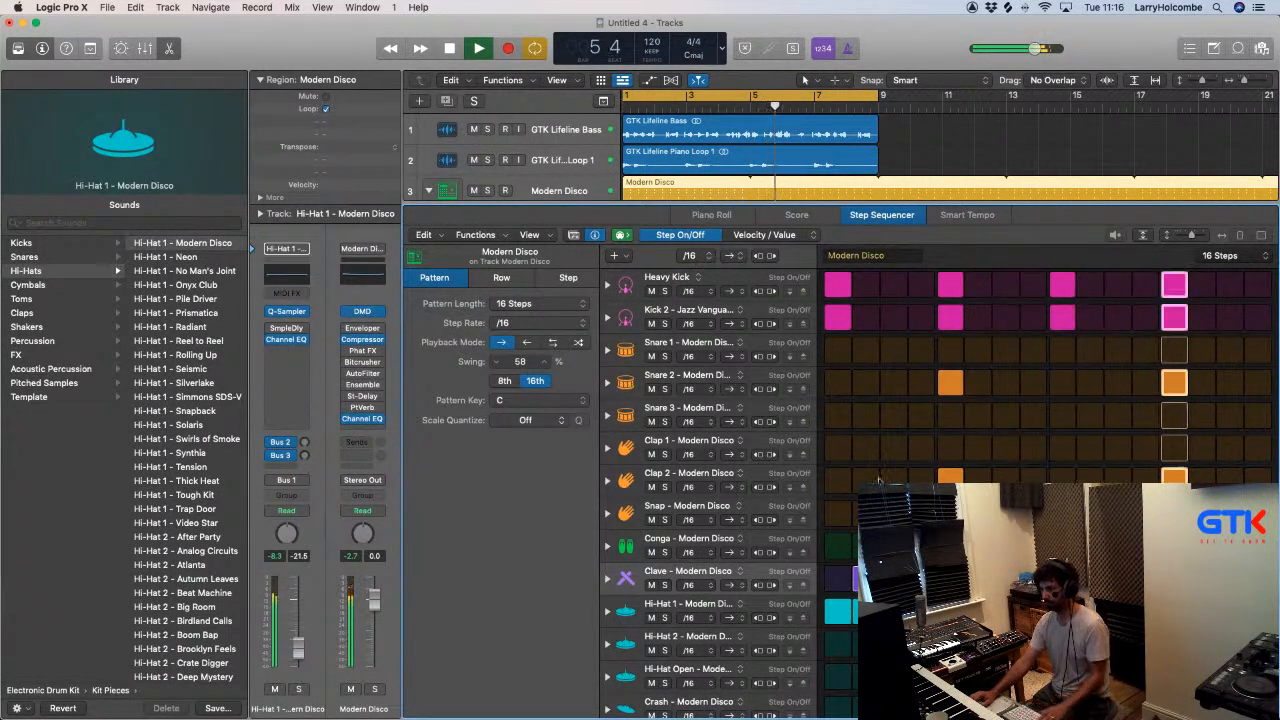
pyautogui.click(764, 235)
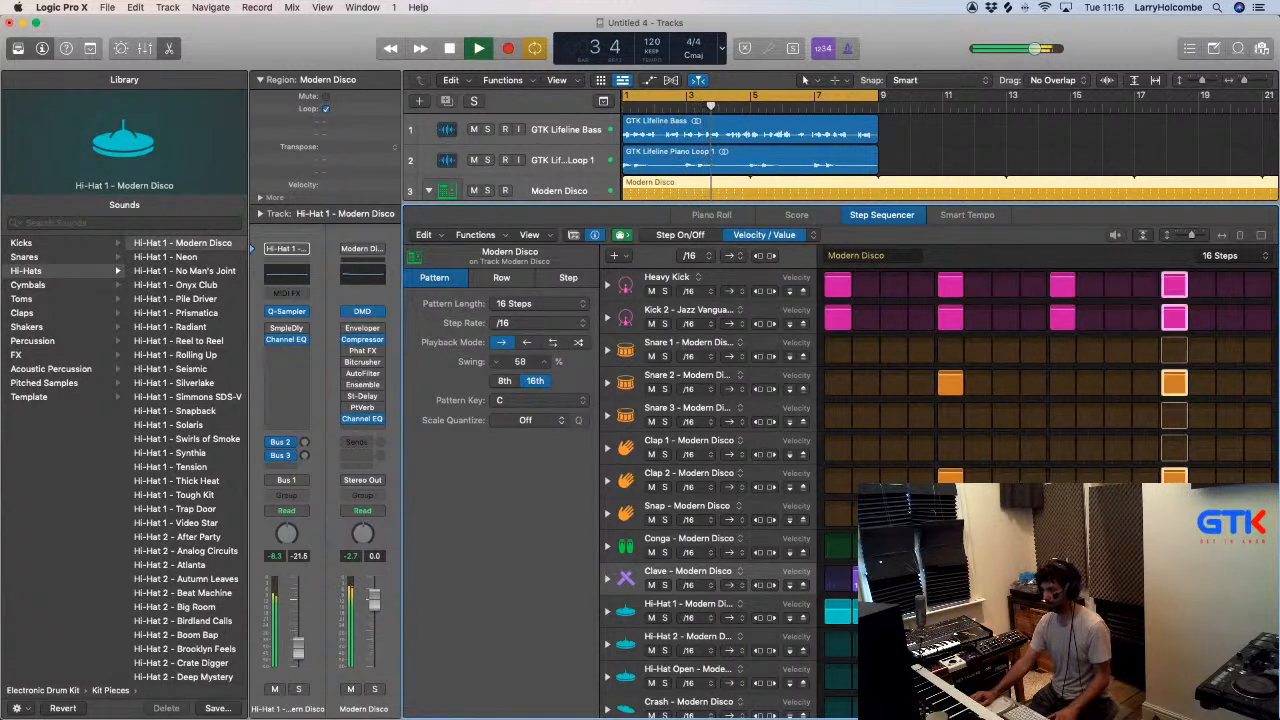
pyautogui.click(681, 236)
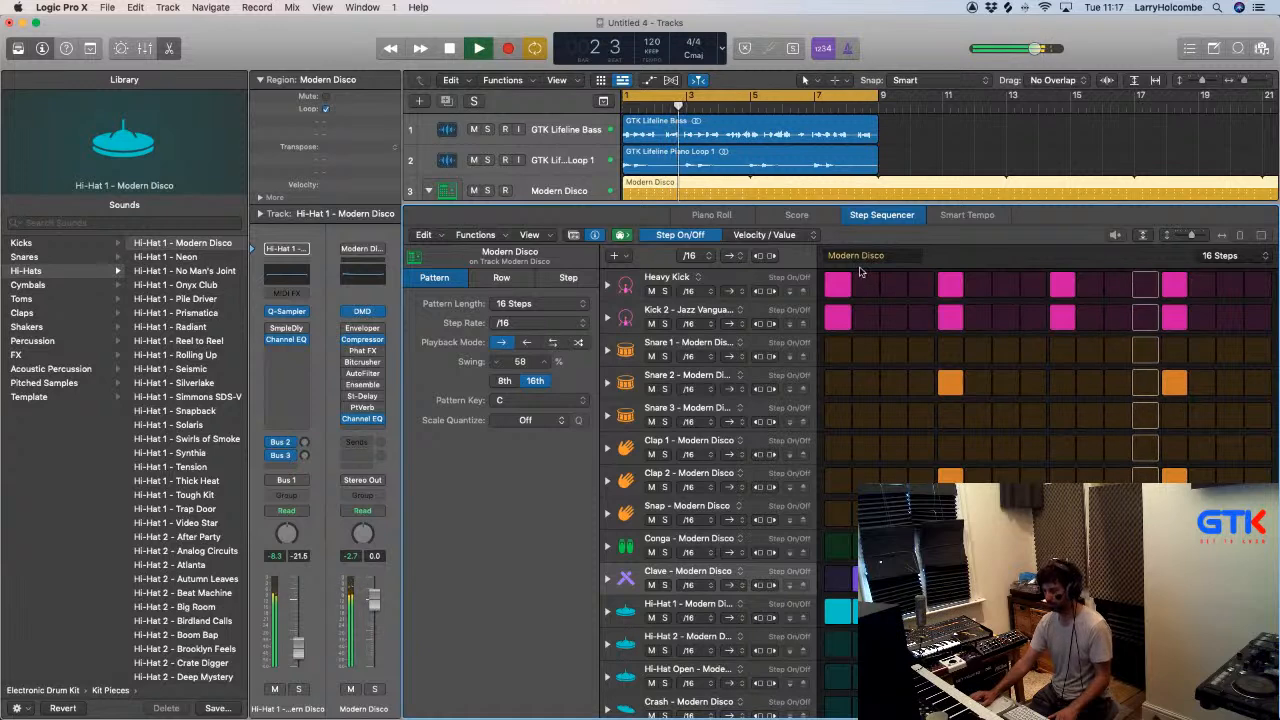
# - Close the pattern editor, show the mixer and insert the LFOTool sidechain plug-in on the GTK Lifeline Bass track
pyautogui.press('p')
pyautogui.press('p')
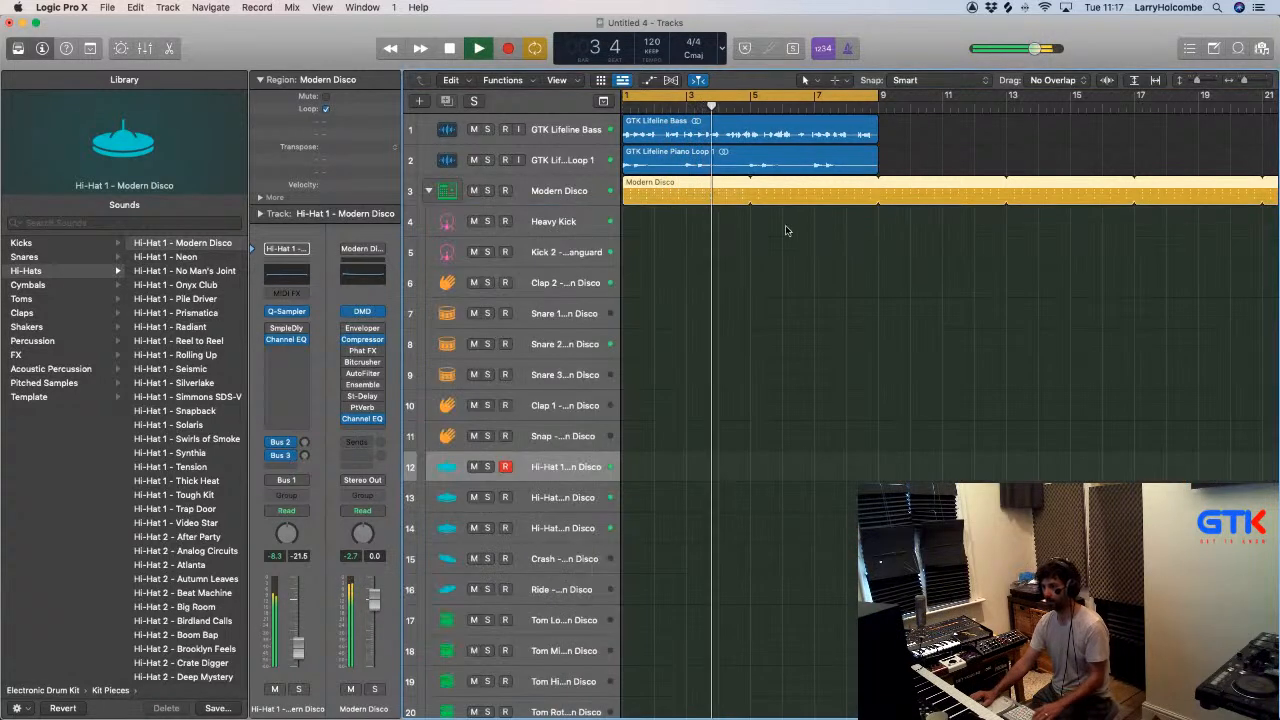
pyautogui.press('x')
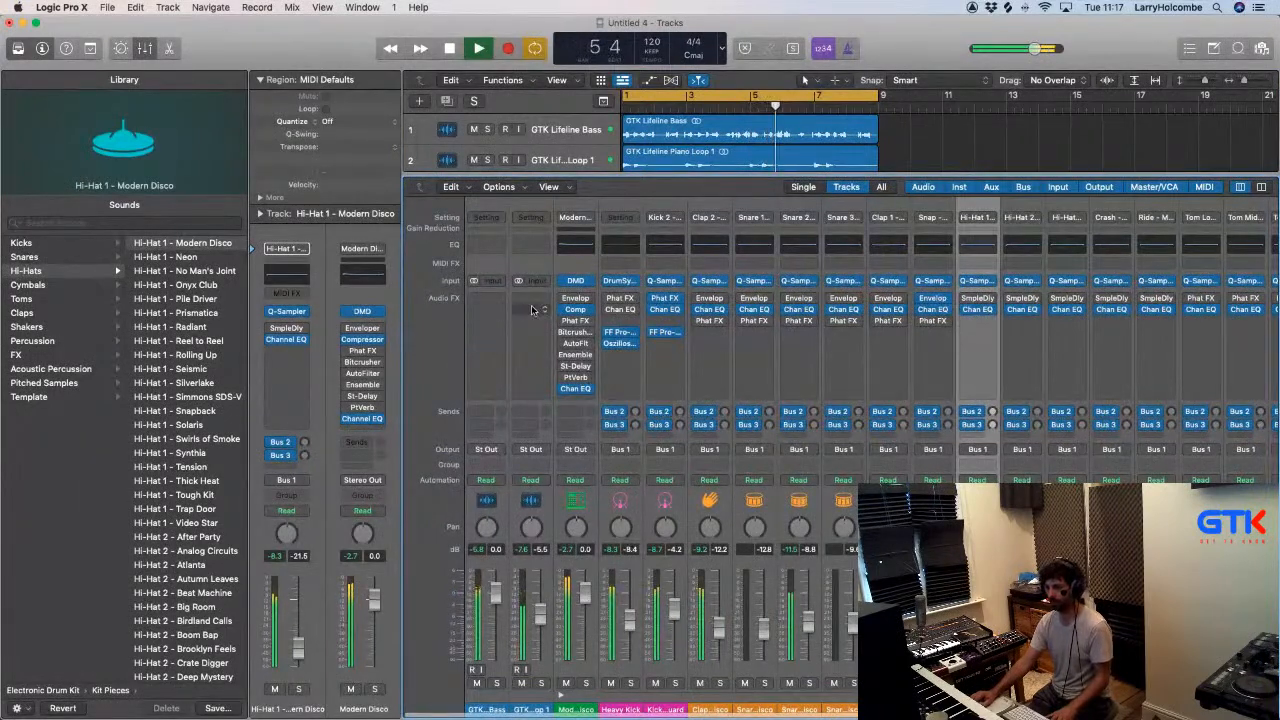
pyautogui.click(477, 301)
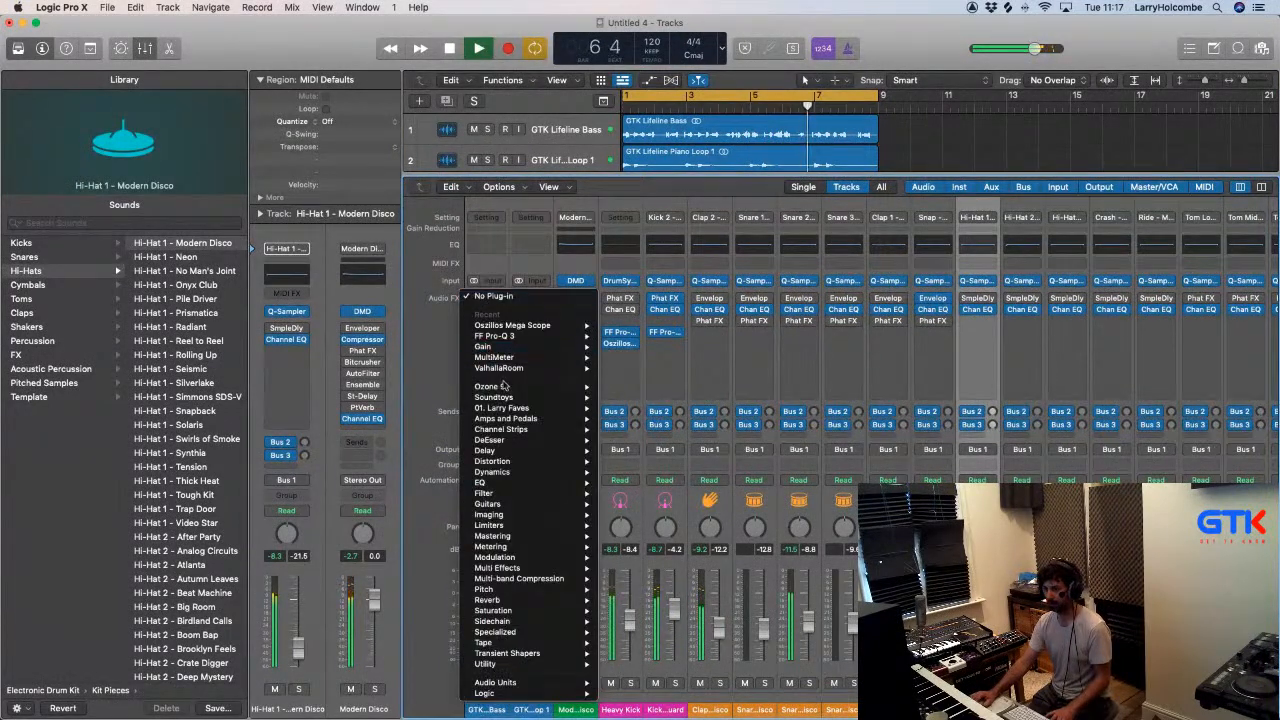
pyautogui.moveTo(500, 621)
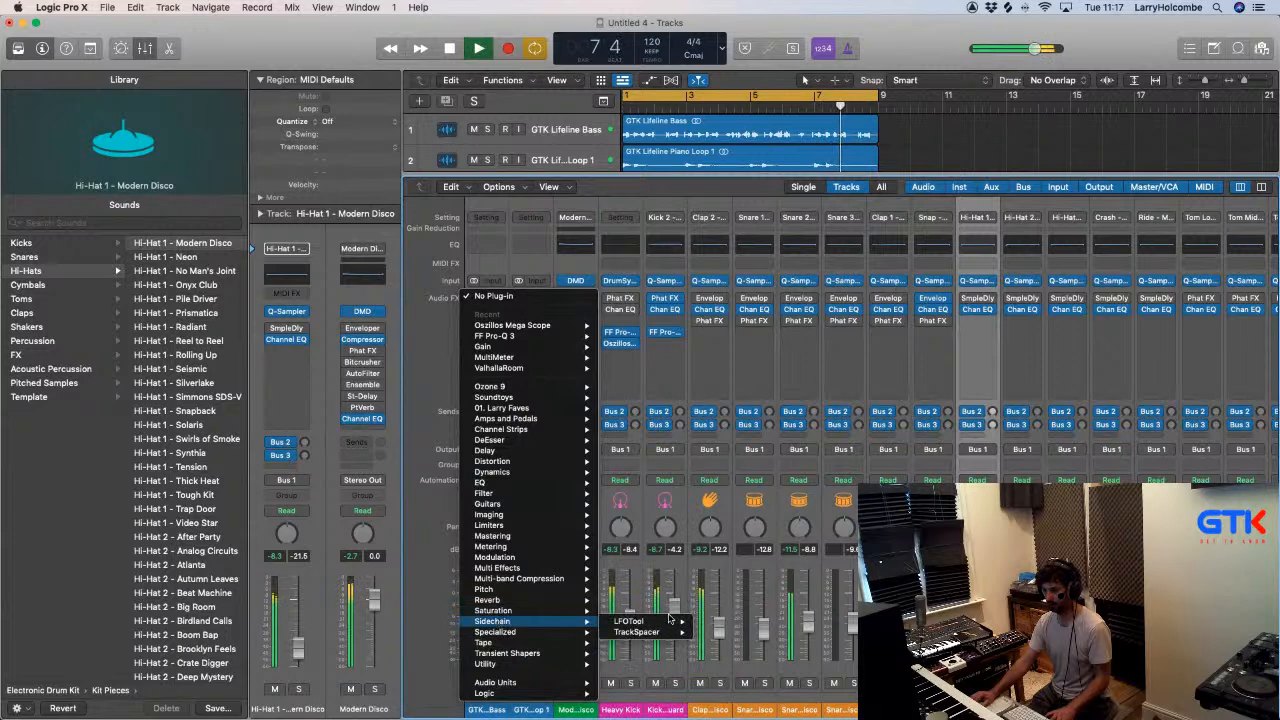
pyautogui.click(720, 621)
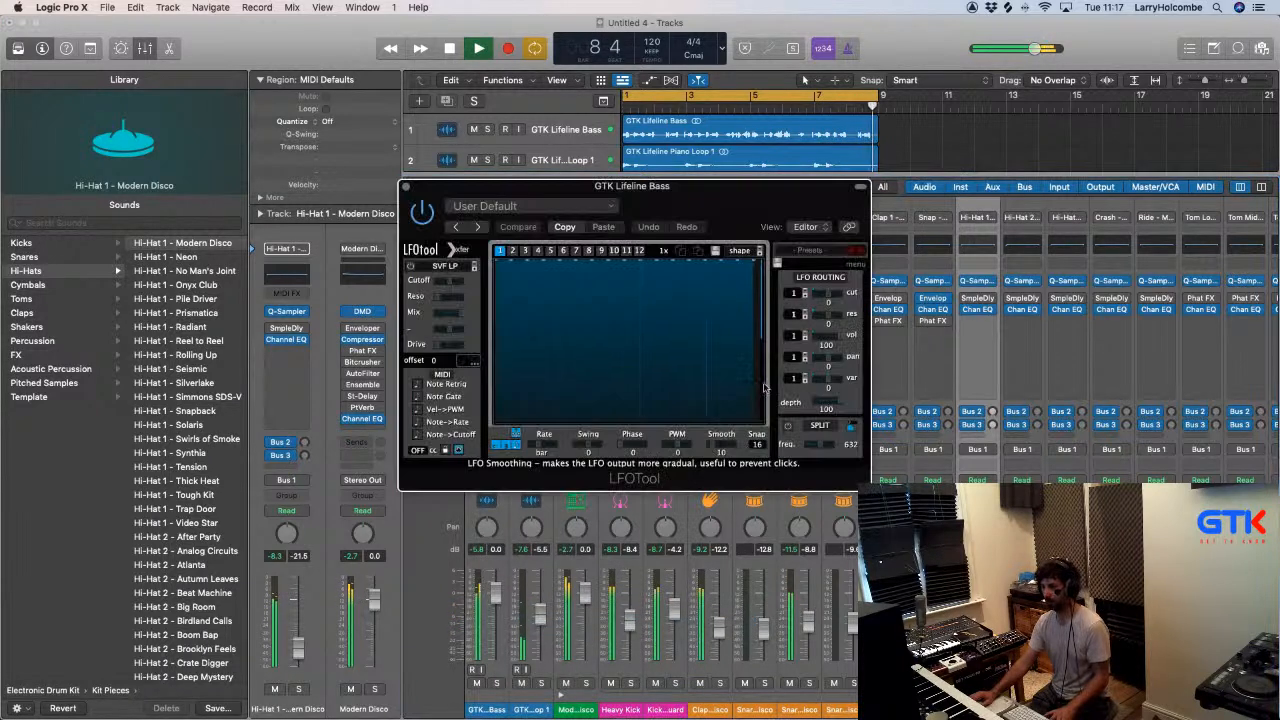
# - Load the Main Sidechain preset in the GTK Lifeline Bass track's LFOTool and close the plug-in window
pyautogui.click(590, 212)
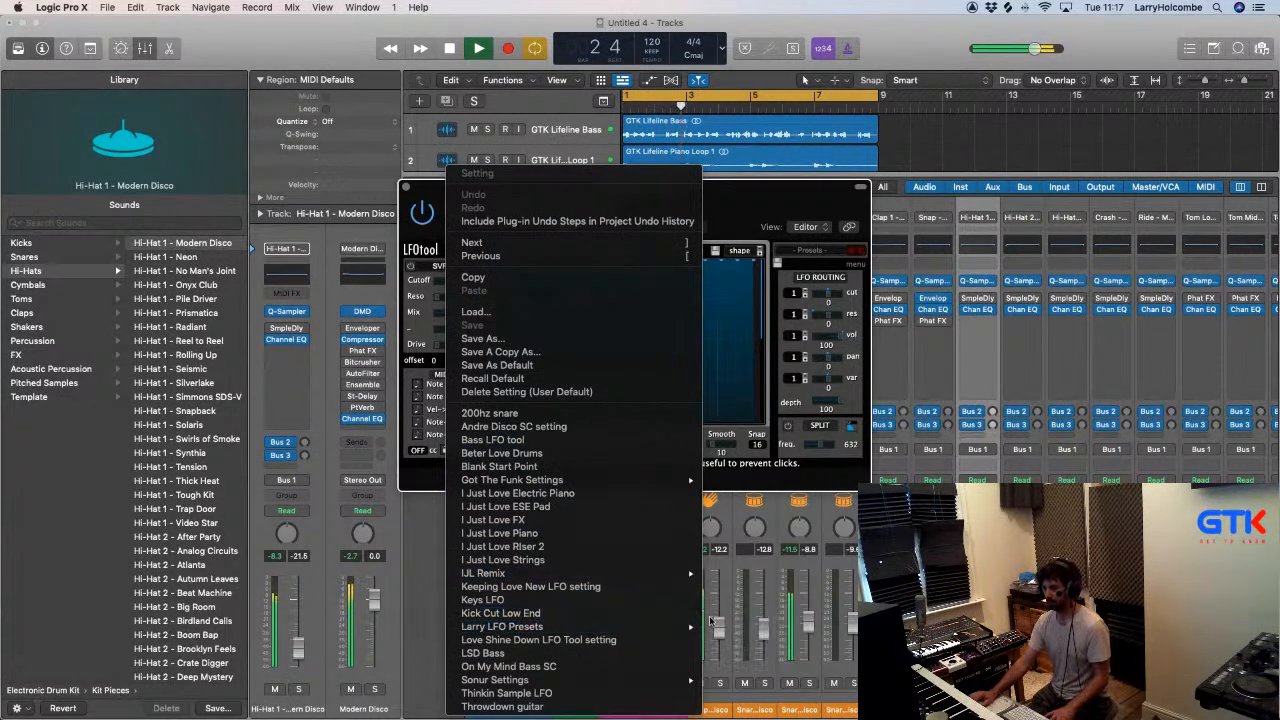
pyautogui.moveTo(623, 628)
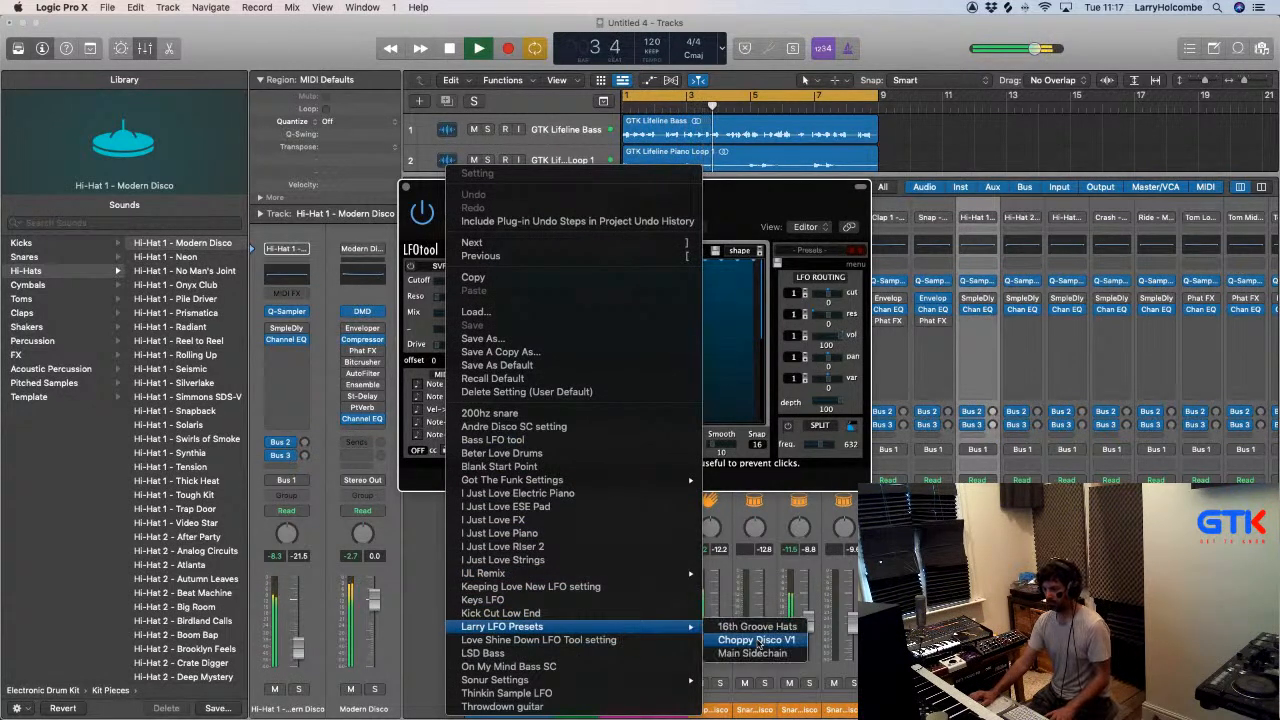
pyautogui.click(750, 653)
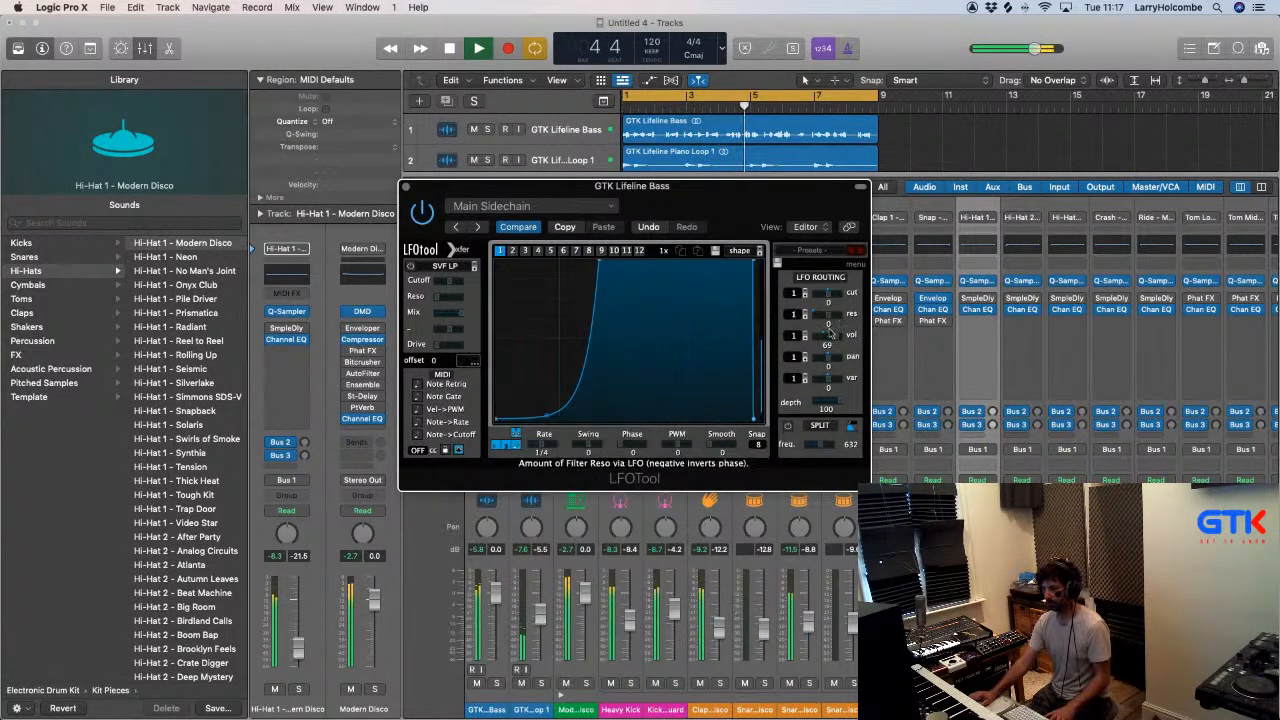
pyautogui.click(406, 187)
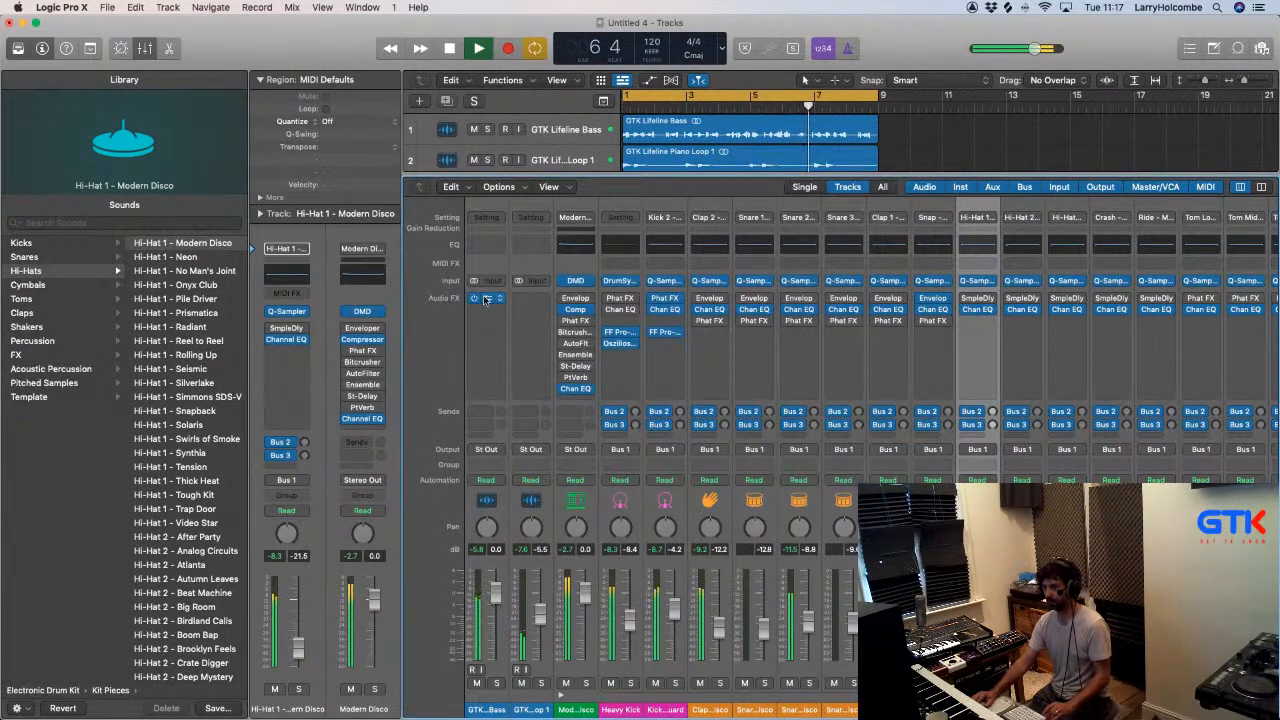
# - Add LFOTool to GTK Lifeline Piano Loop 1 with the Main Sidechain preset and volume amount 49, stop playback and hide the mixer
pyautogui.click(532, 300)
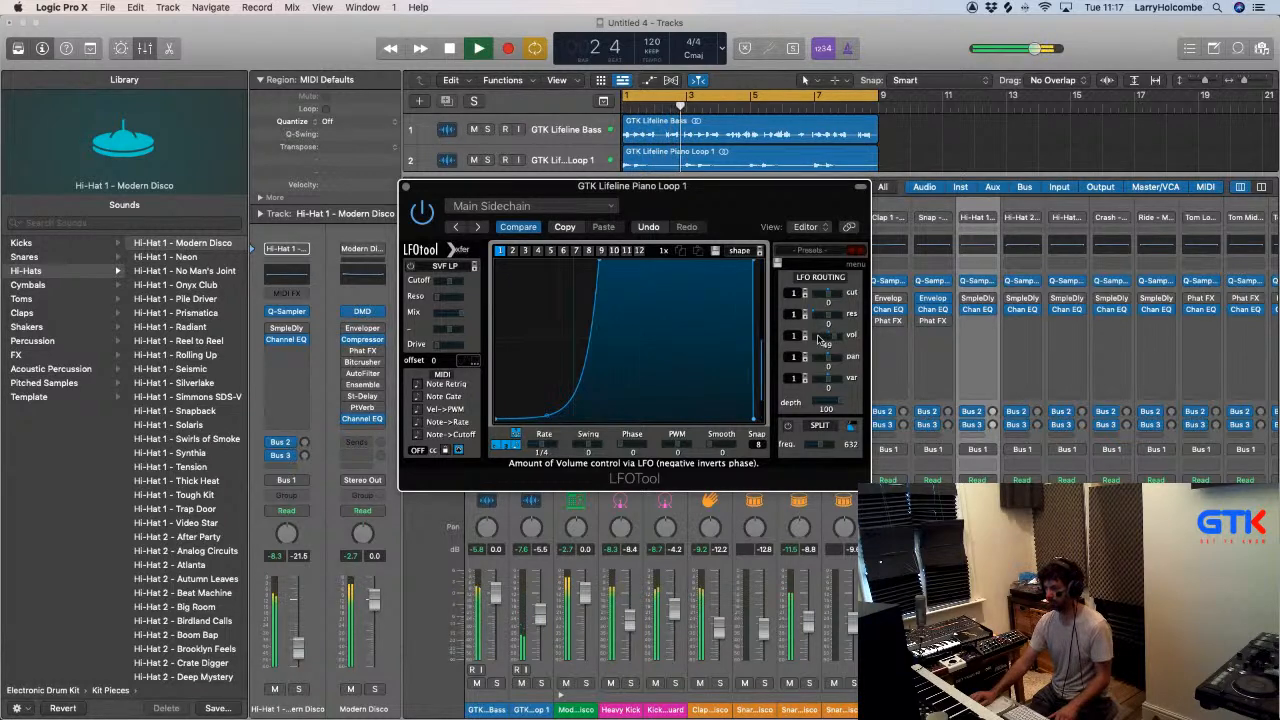
pyautogui.click(406, 187)
pyautogui.press('space')
pyautogui.press('x')
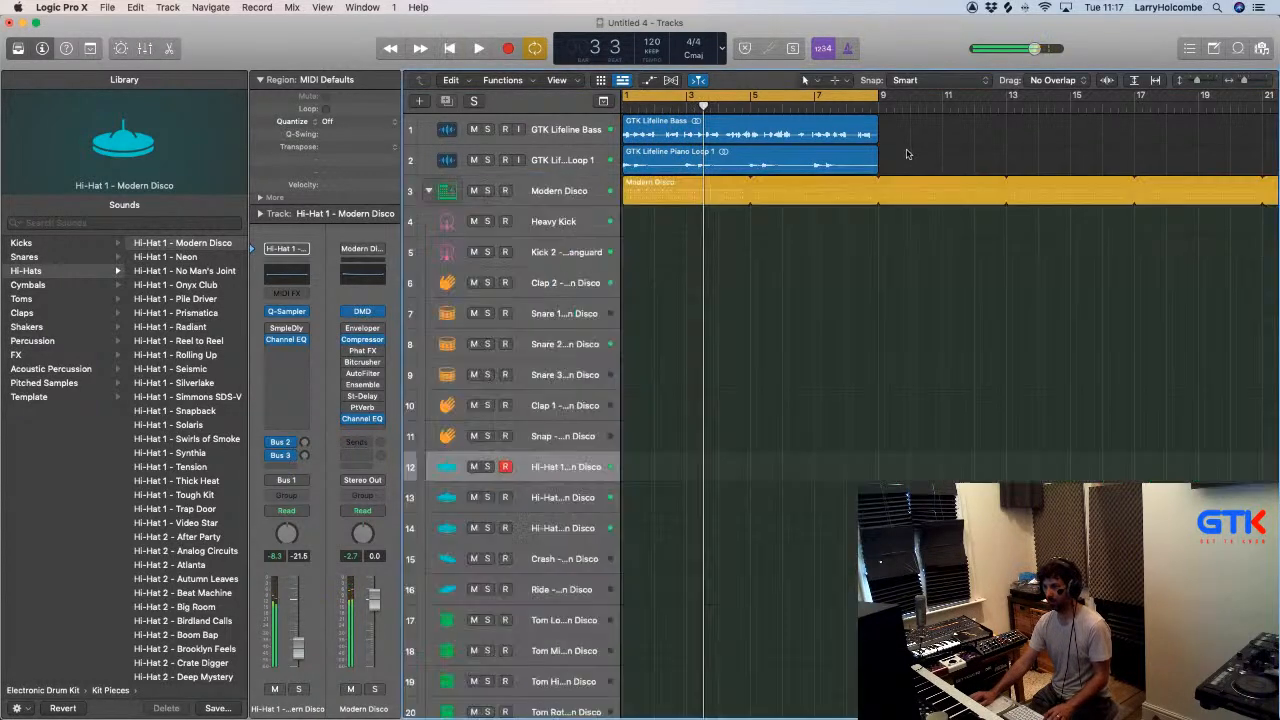
# - Open the Modern Disco pattern and the Hi-Hat 1 Quick Sampler, and view the options for its loaded sample file
pyautogui.doubleClick(673, 193)
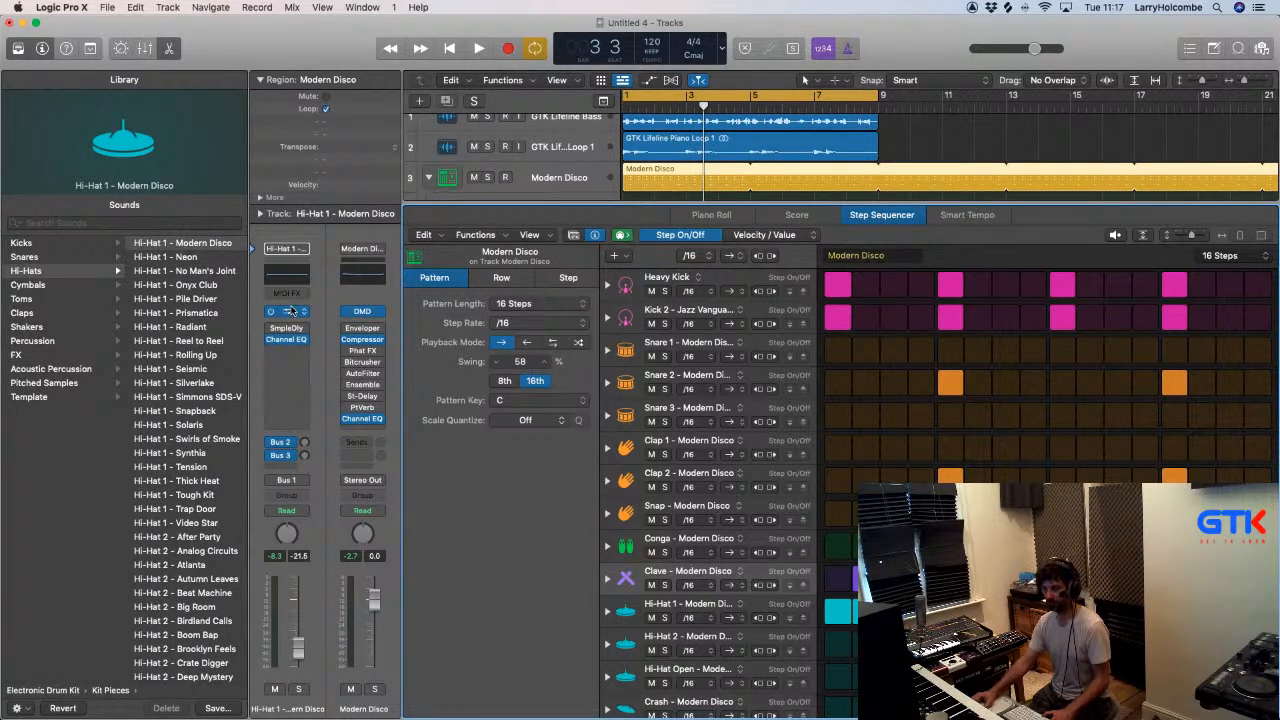
pyautogui.click(288, 312)
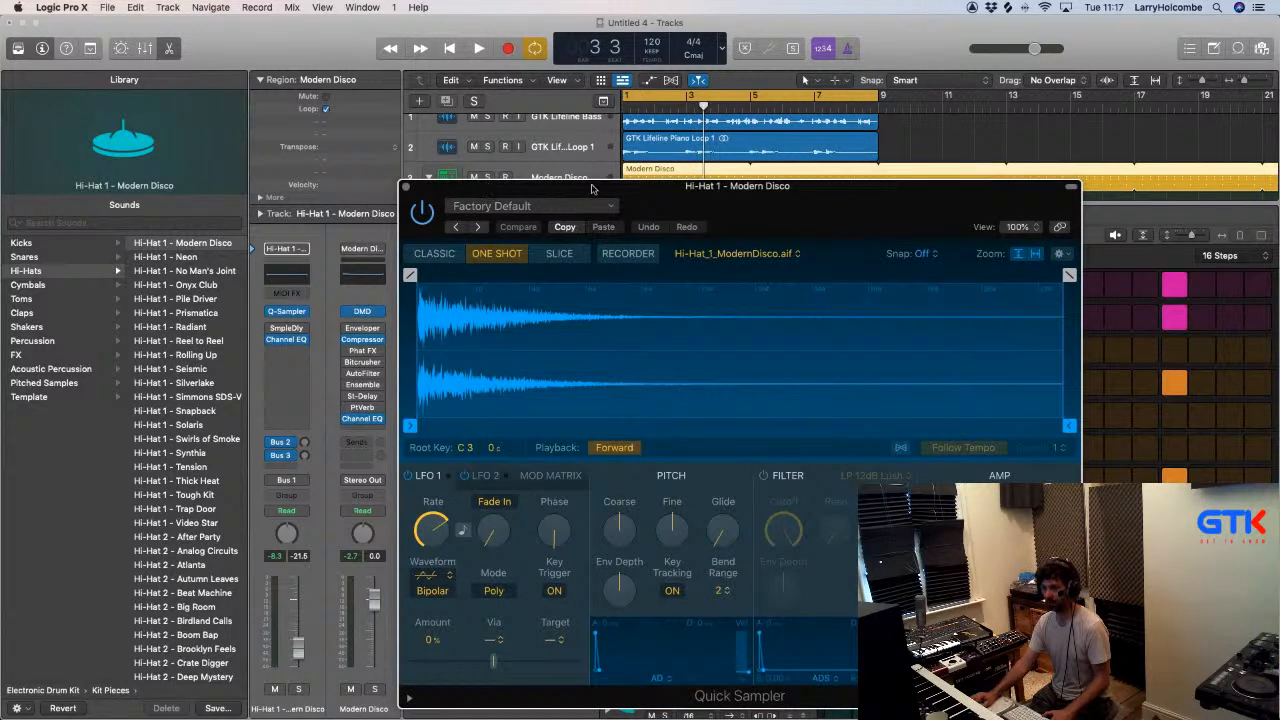
pyautogui.moveTo(592, 188); pyautogui.dragTo(458, 166)
pyautogui.click(580, 232)
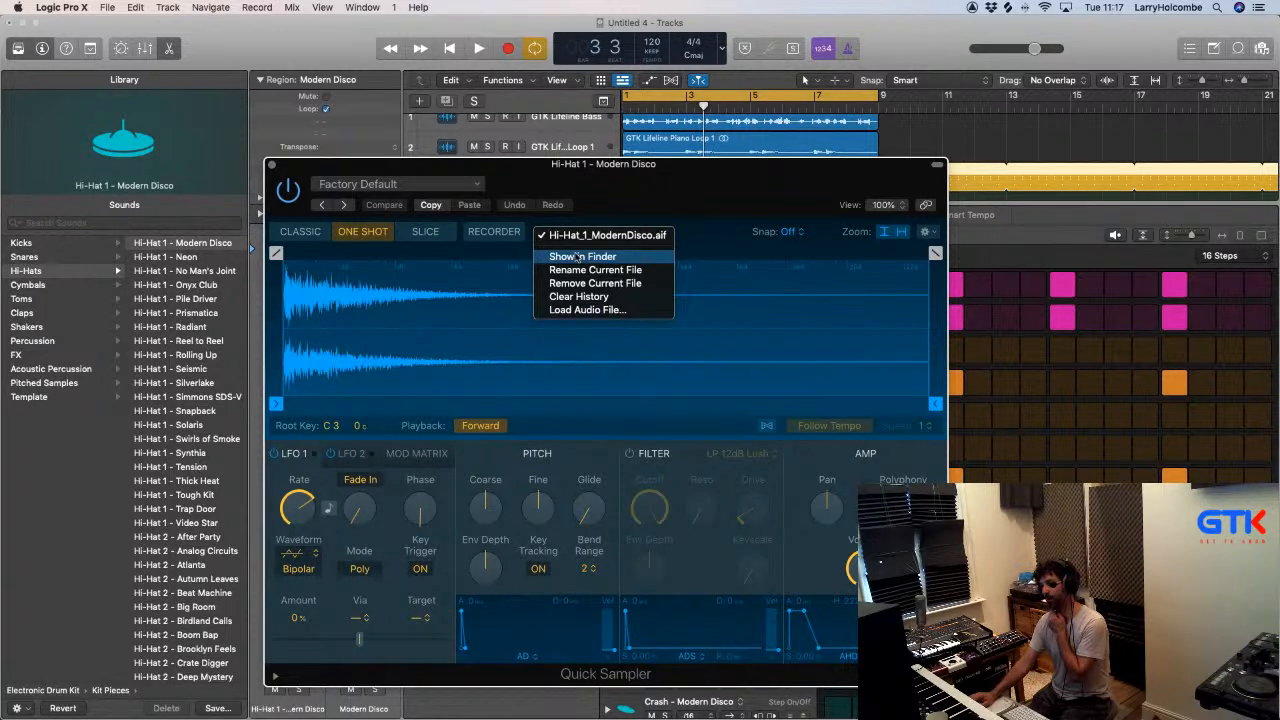
pyautogui.click(960, 140)
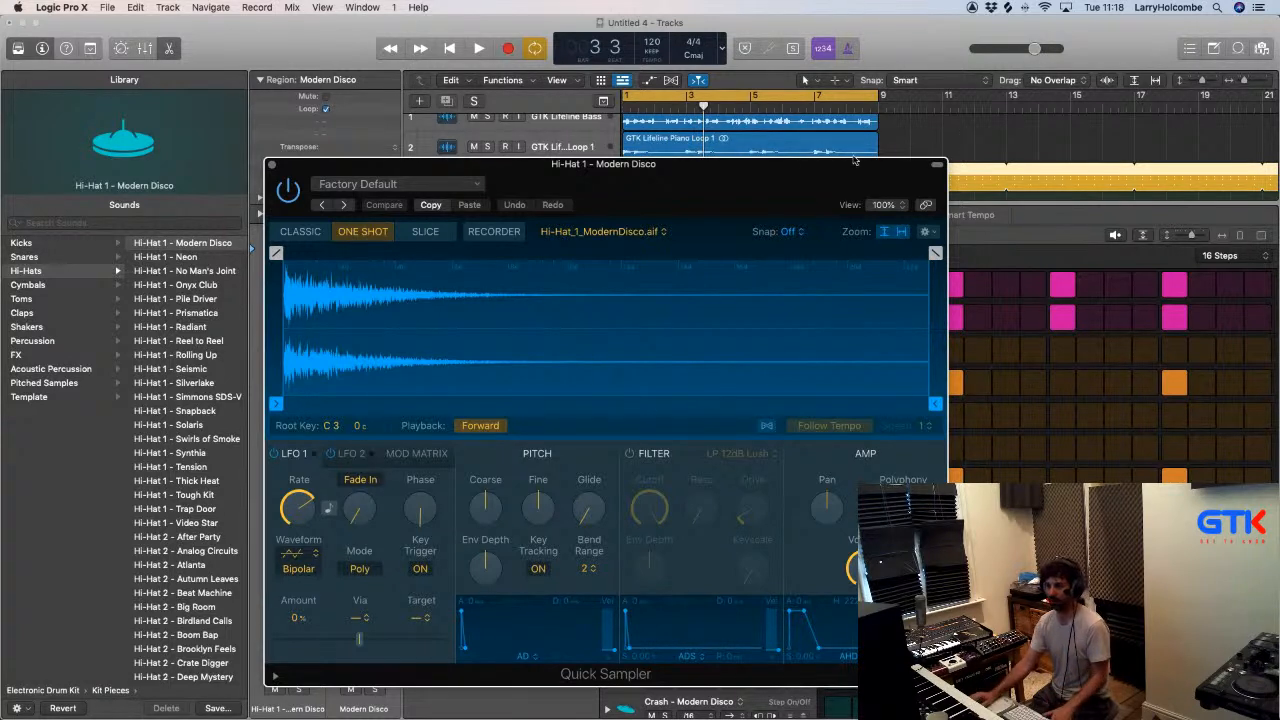
pyautogui.click(596, 231)
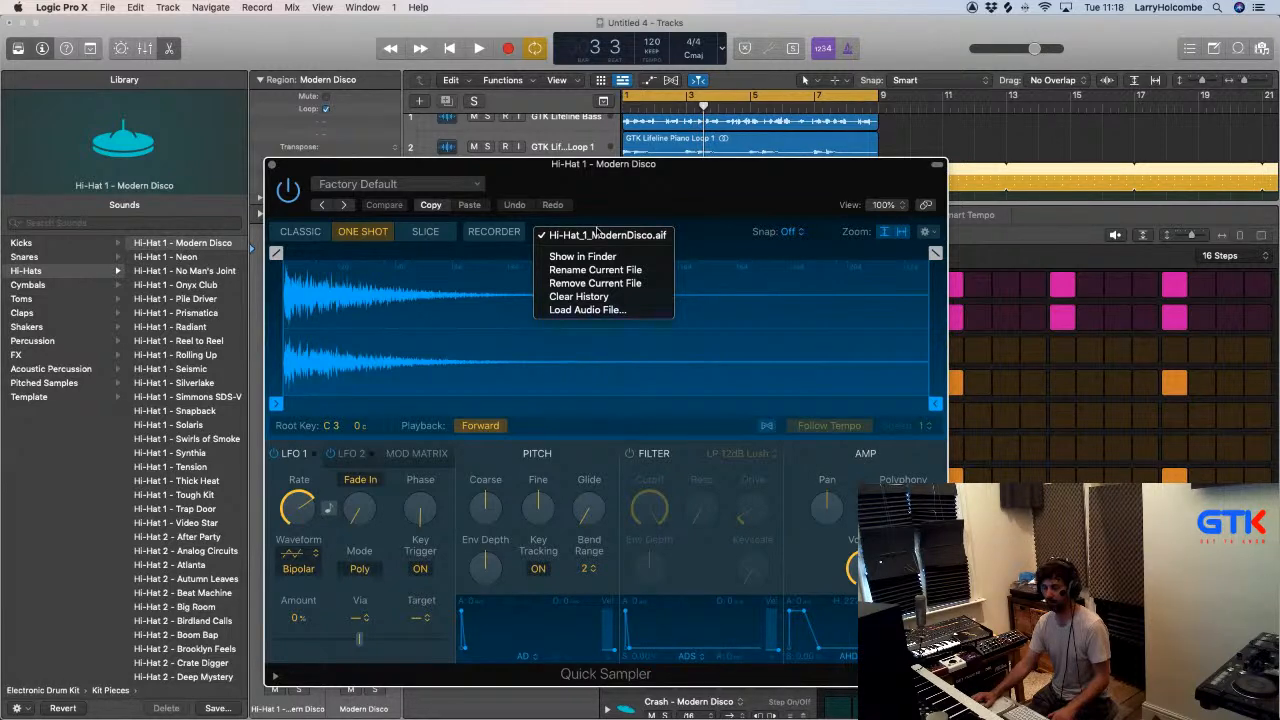
# - Close the Quick Sampler and reselect the Modern Disco region to show its pattern
pyautogui.click(272, 168)
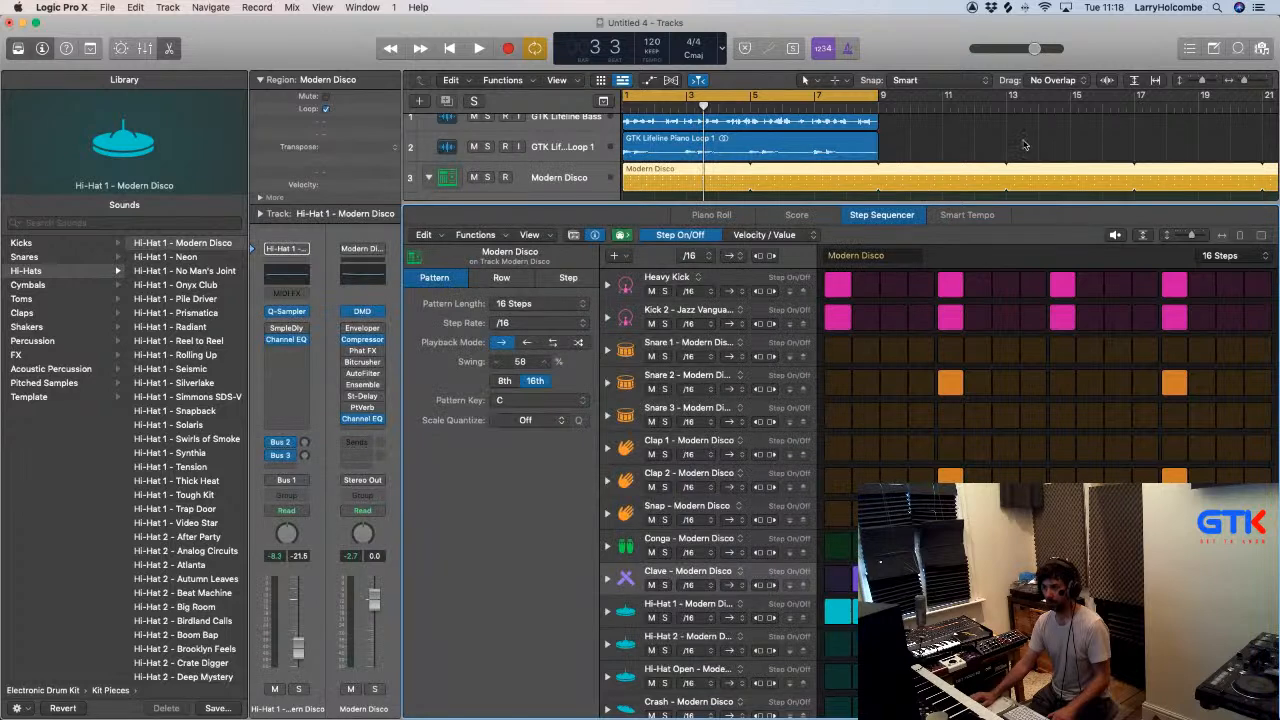
pyautogui.click(1025, 143)
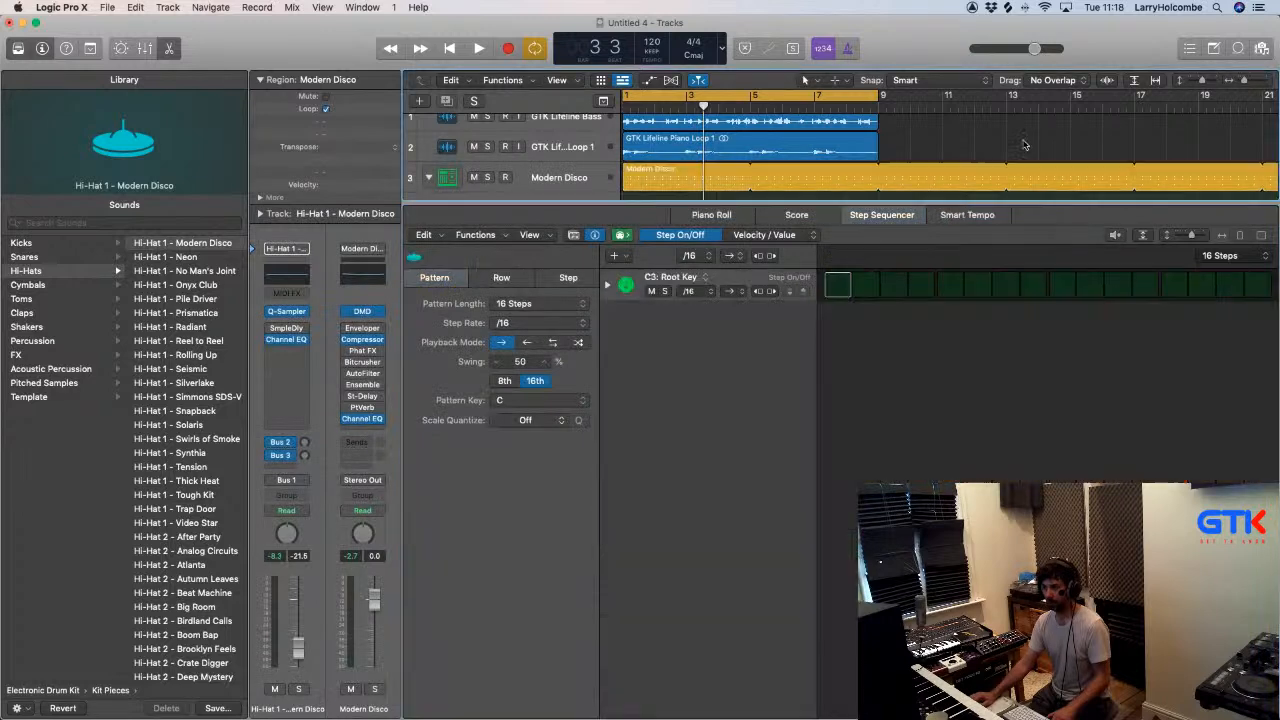
pyautogui.click(673, 177)
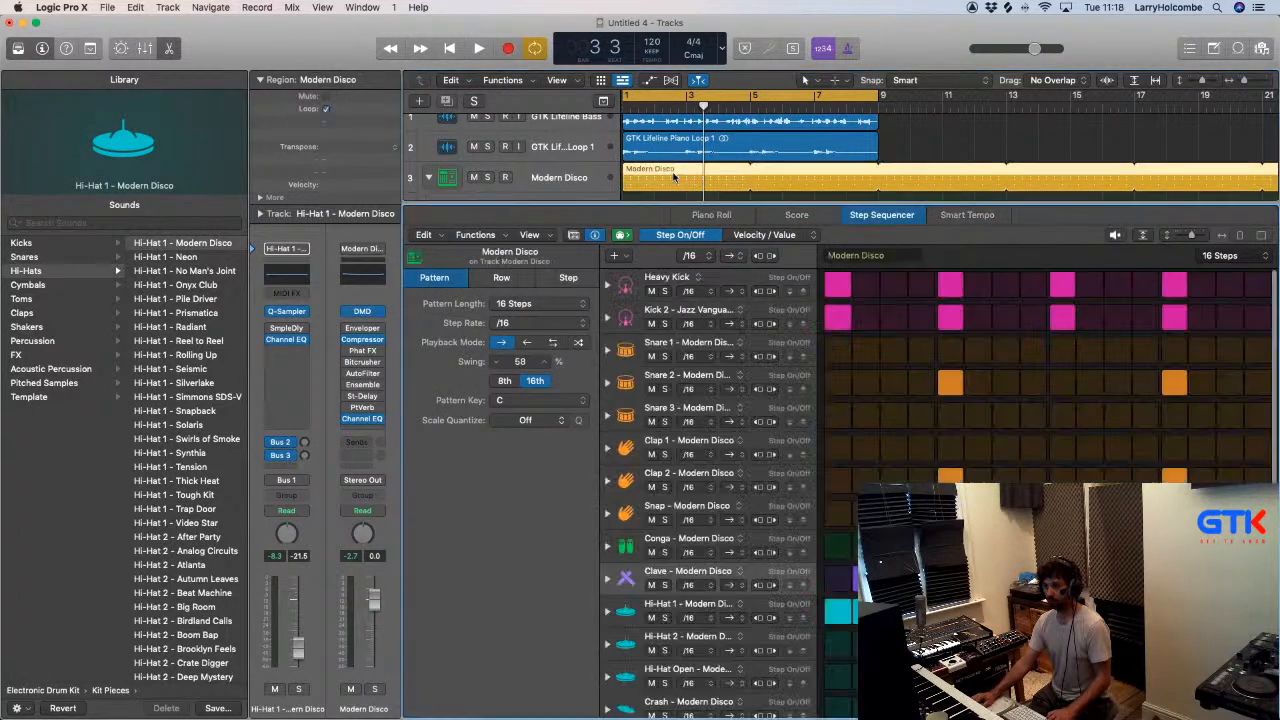
# - Switch to Finder and shrink the My sounds window so the pattern's row names stay visible beside it
pyautogui.press('super+Tab')
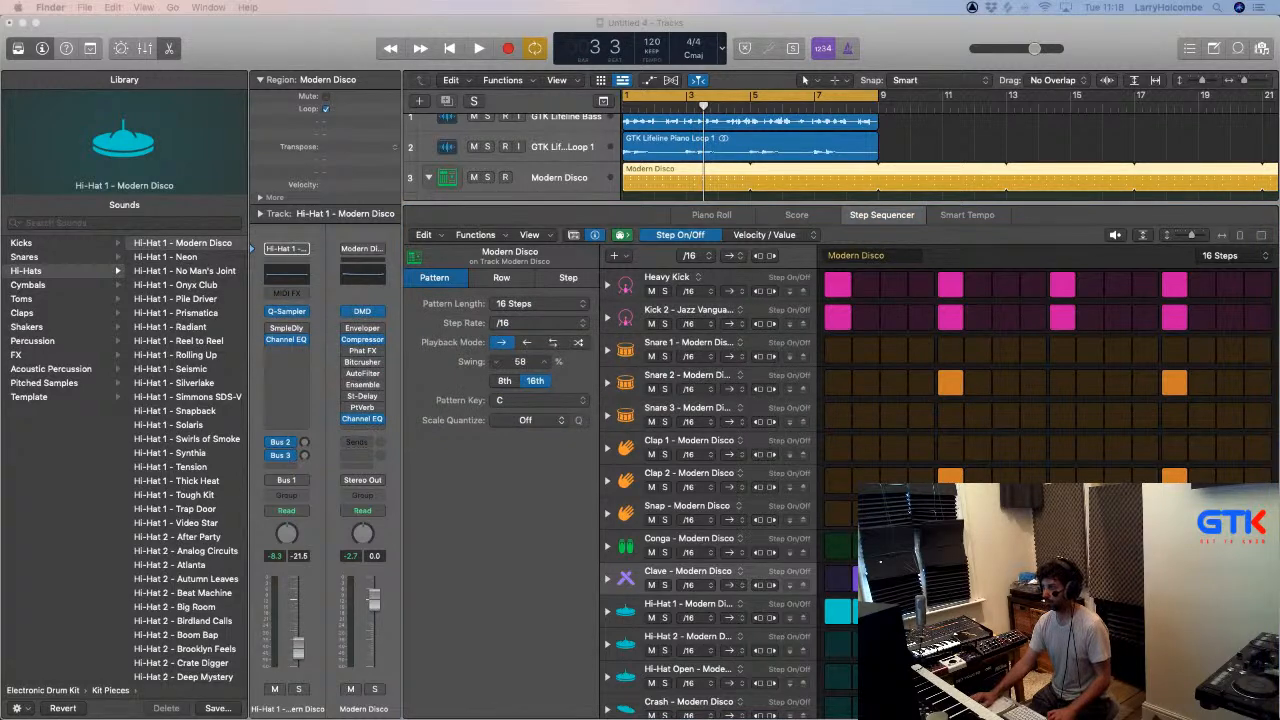
pyautogui.moveTo(1267, 52); pyautogui.dragTo(212, 50)
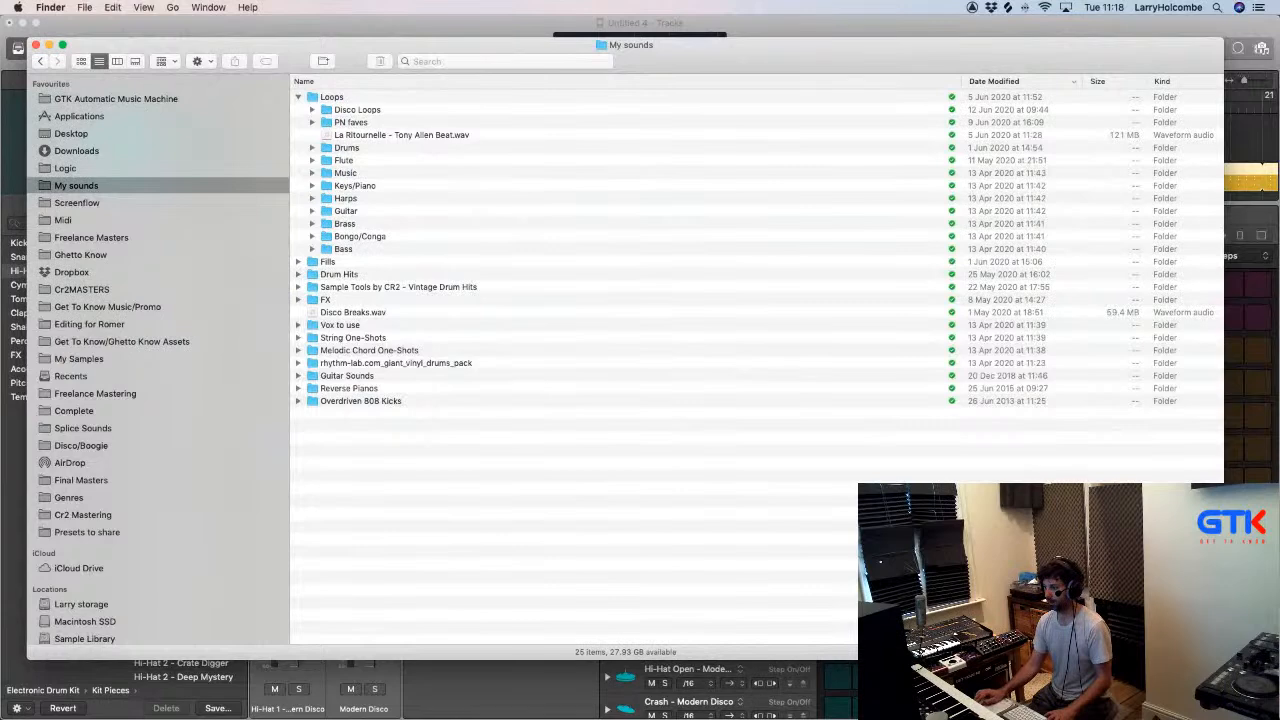
pyautogui.moveTo(1222, 658); pyautogui.dragTo(628, 556)
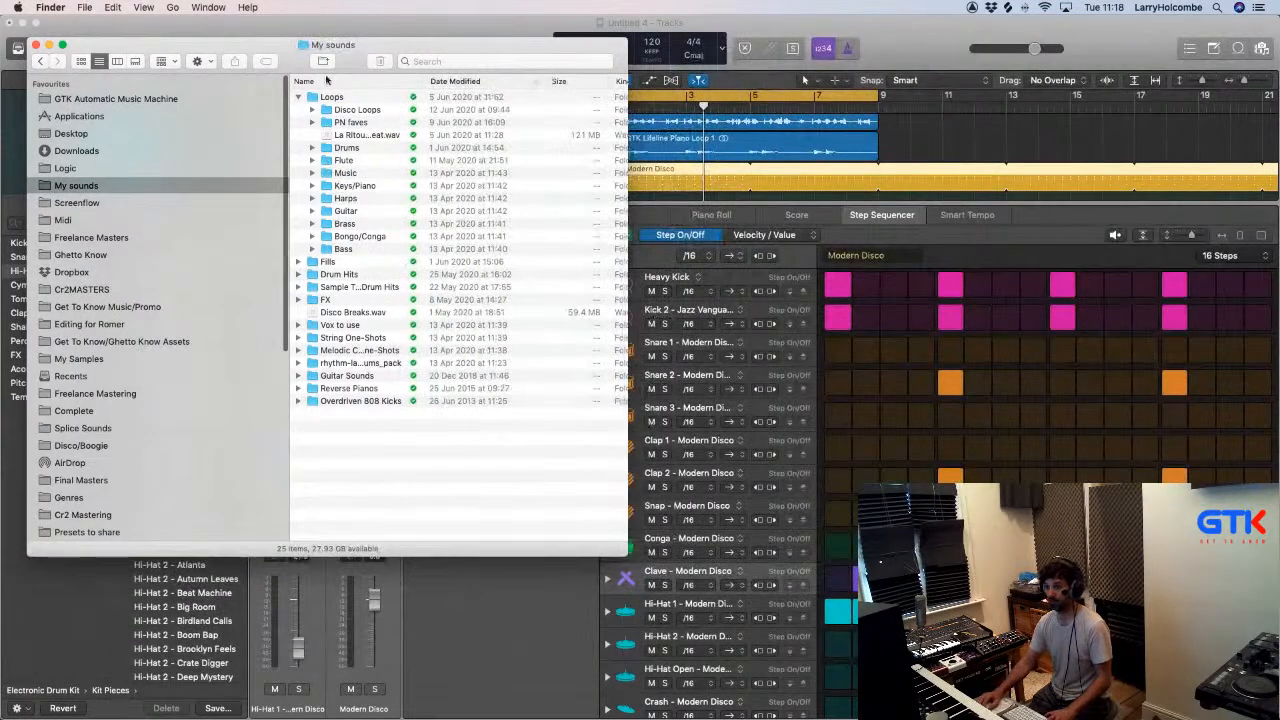
pyautogui.moveTo(347, 58); pyautogui.dragTo(333, 55)
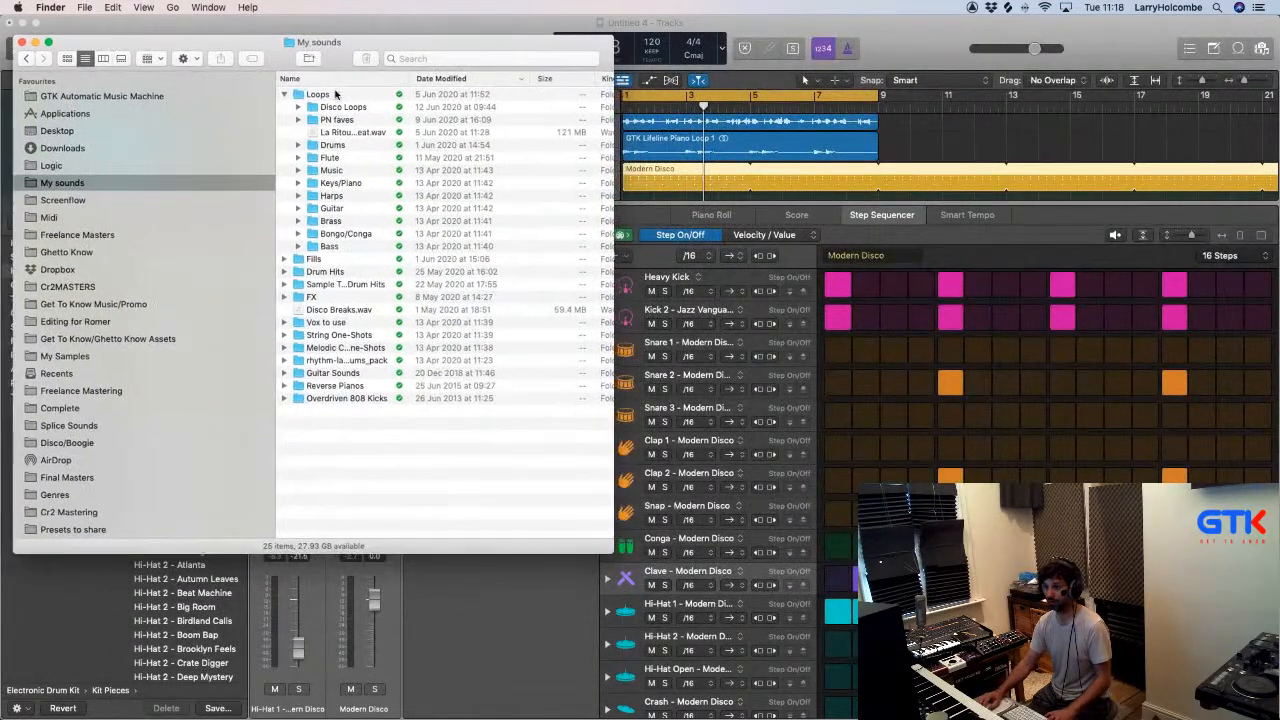
# - Browse to the Perc folder inside Drum Hits and find Wonderful Woodblock.wav
pyautogui.click(311, 147)
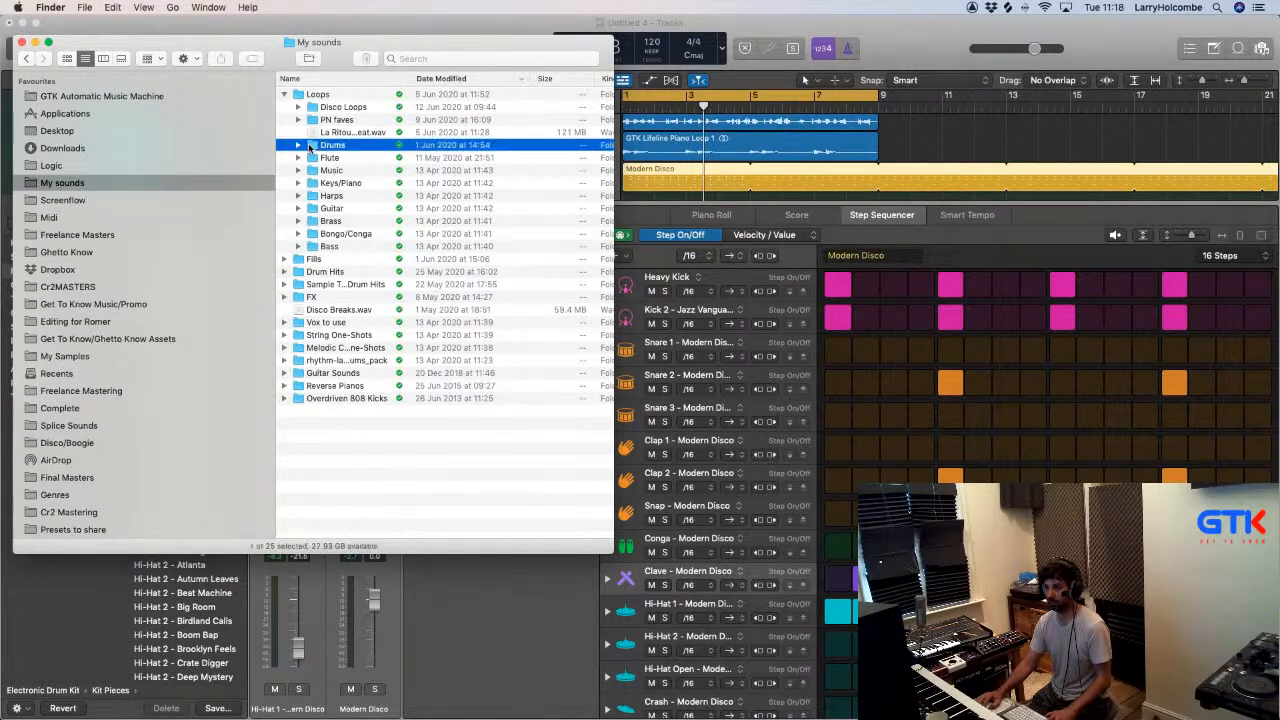
pyautogui.doubleClick(314, 147)
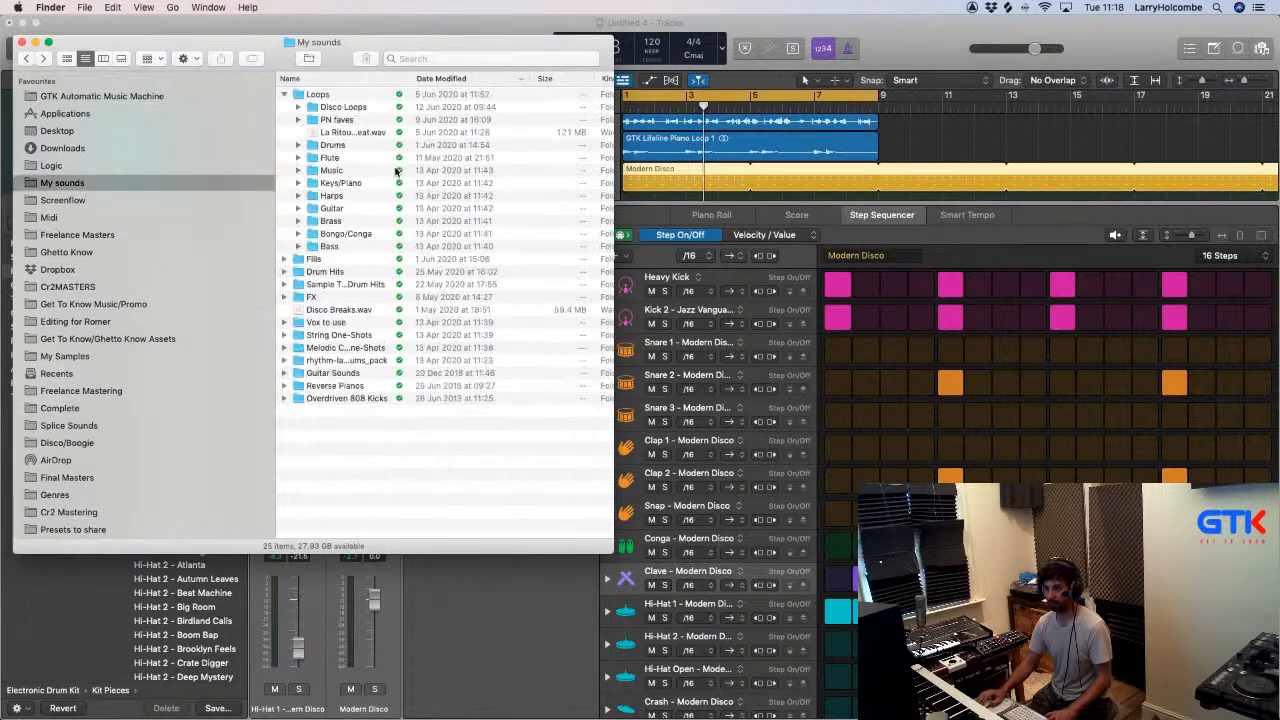
pyautogui.doubleClick(326, 272)
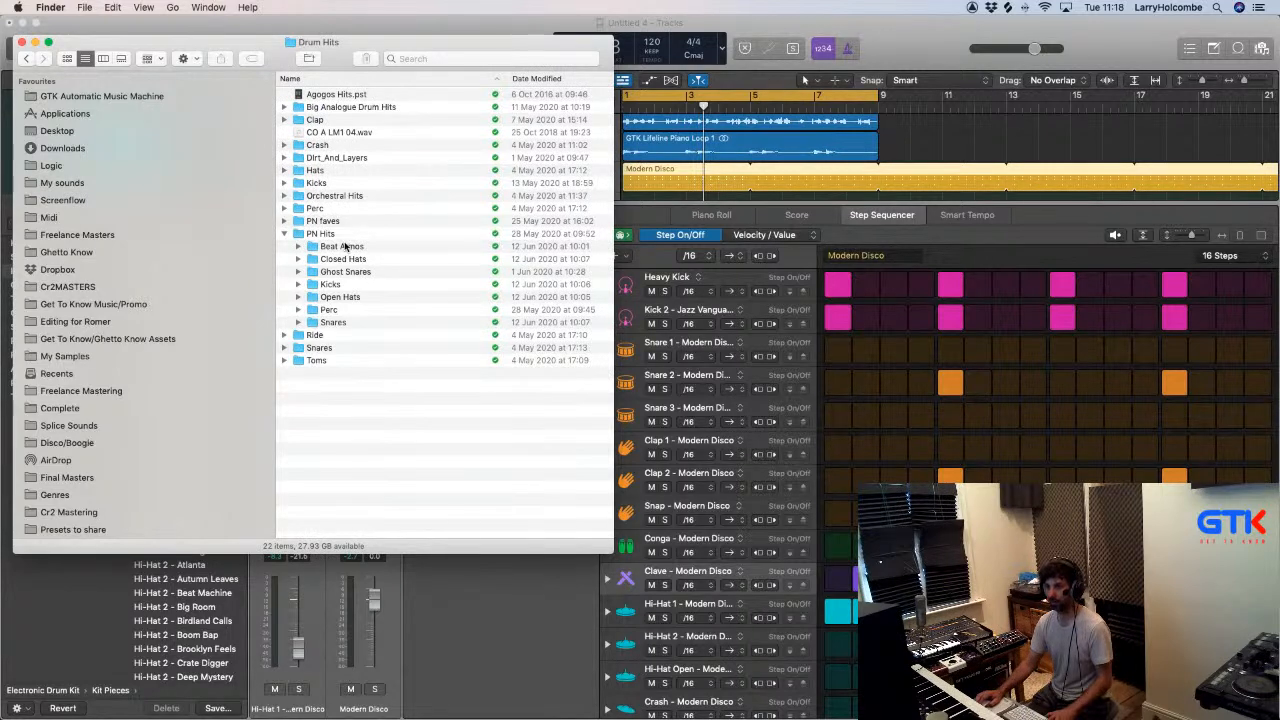
pyautogui.doubleClick(320, 208)
pyautogui.scroll(-15, 369, 275)
pyautogui.scroll(-20, 369, 278)
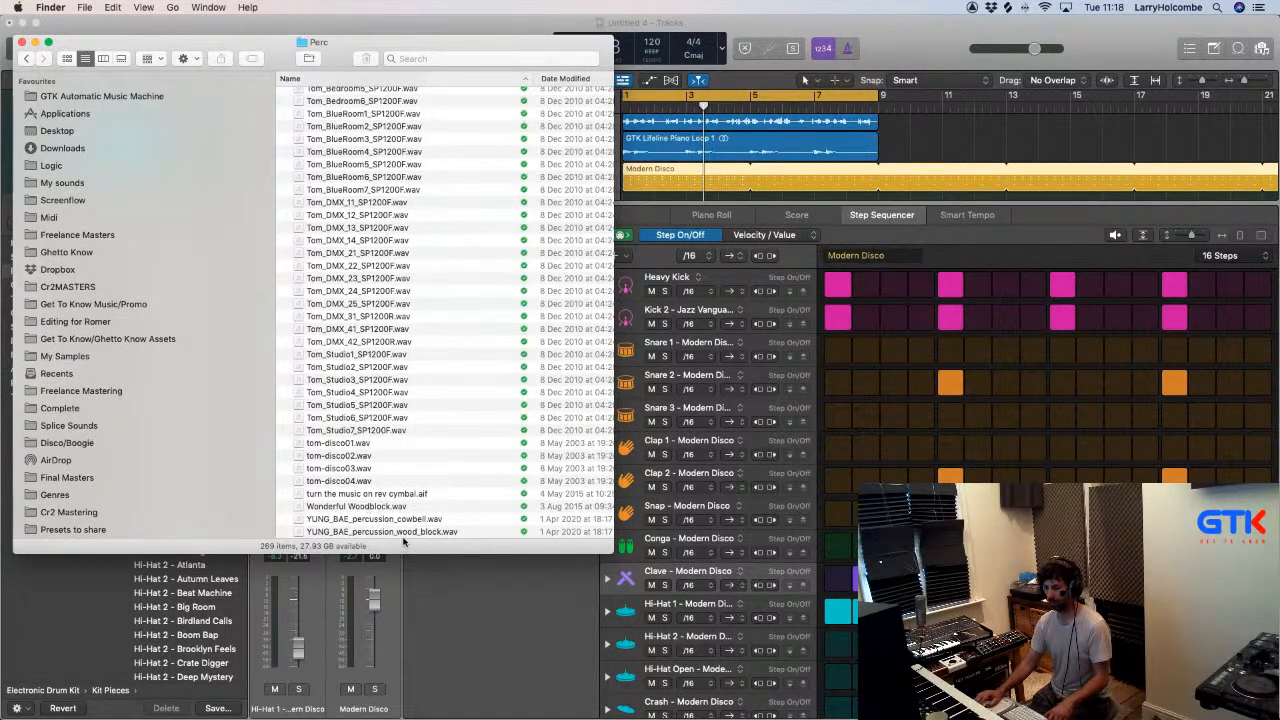
# - Try to drop Wonderful Woodblock.wav onto the pattern's Clave row, then return to Logic Pro X and briefly play the loop
pyautogui.moveTo(499, 510); pyautogui.dragTo(731, 571)
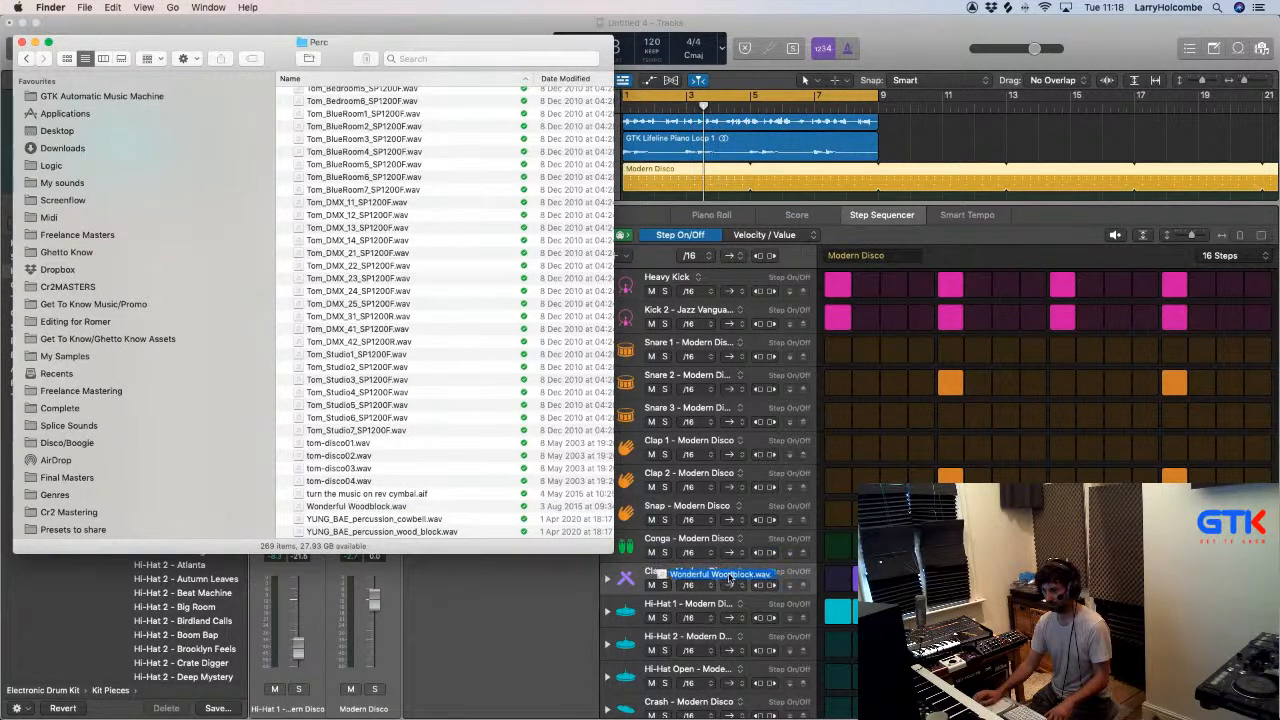
pyautogui.press('space')
pyautogui.press('space')
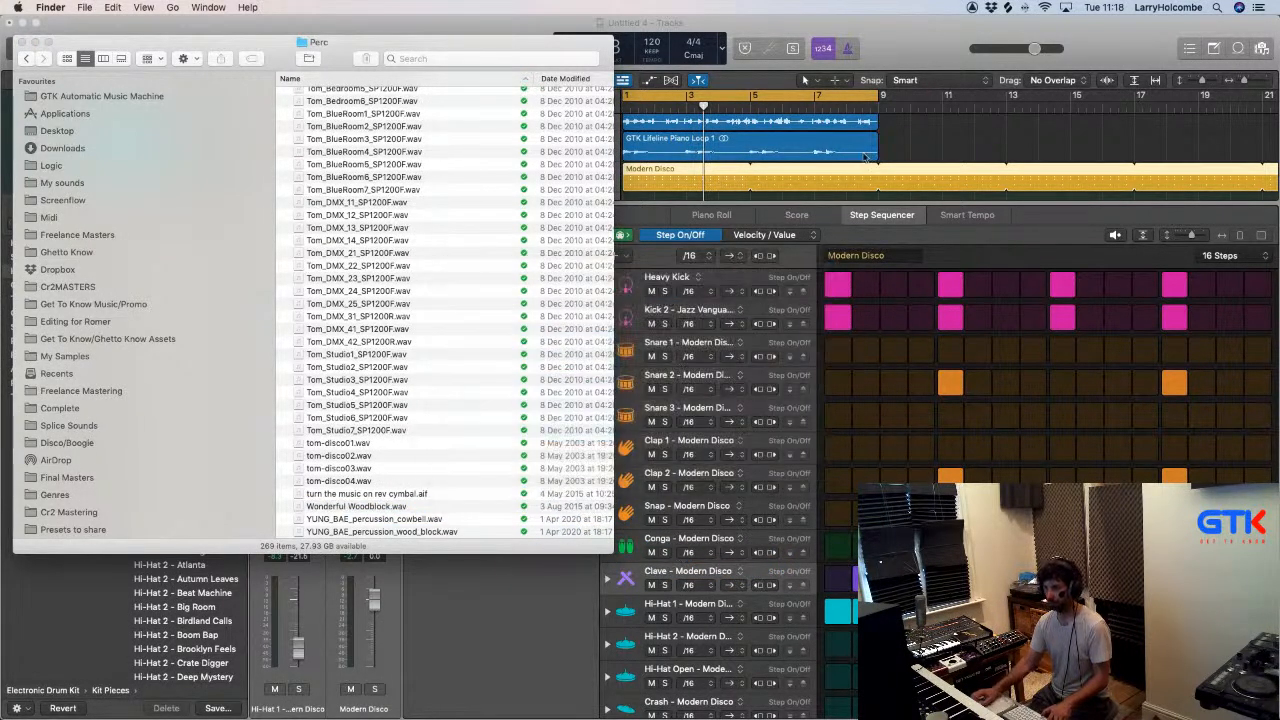
pyautogui.click(897, 66)
pyautogui.click(484, 53)
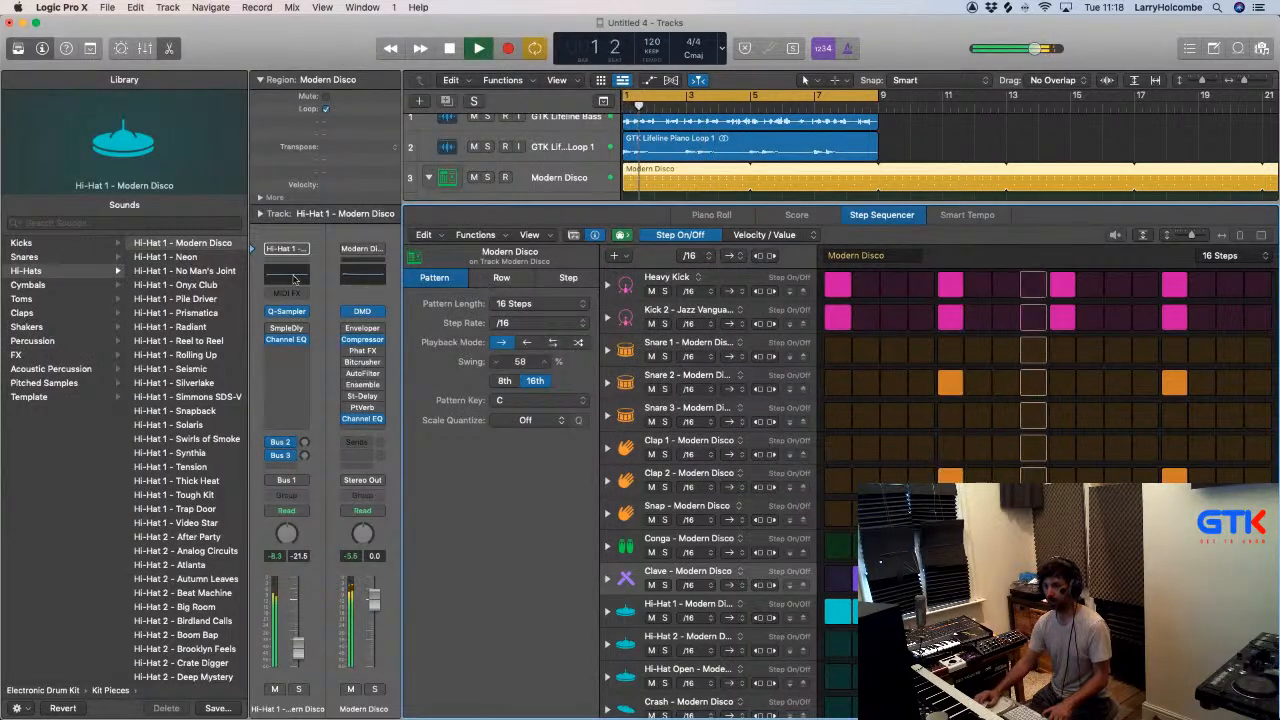
pyautogui.press('space')
# - Load Wonderful Woodblock.wav from Finder into the Hi-Hat 1 Quick Sampler, play the loop and close the sampler
pyautogui.click(287, 313)
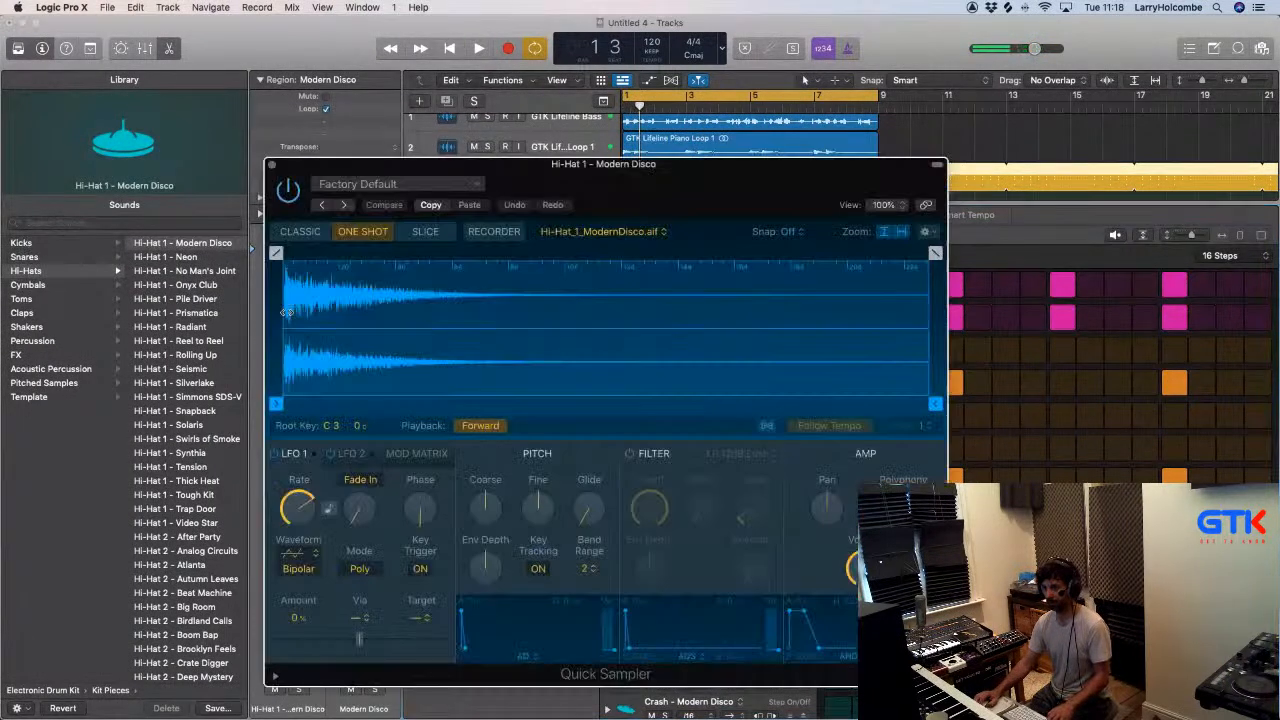
pyautogui.press('super+Tab')
pyautogui.moveTo(470, 470); pyautogui.dragTo(668, 323)
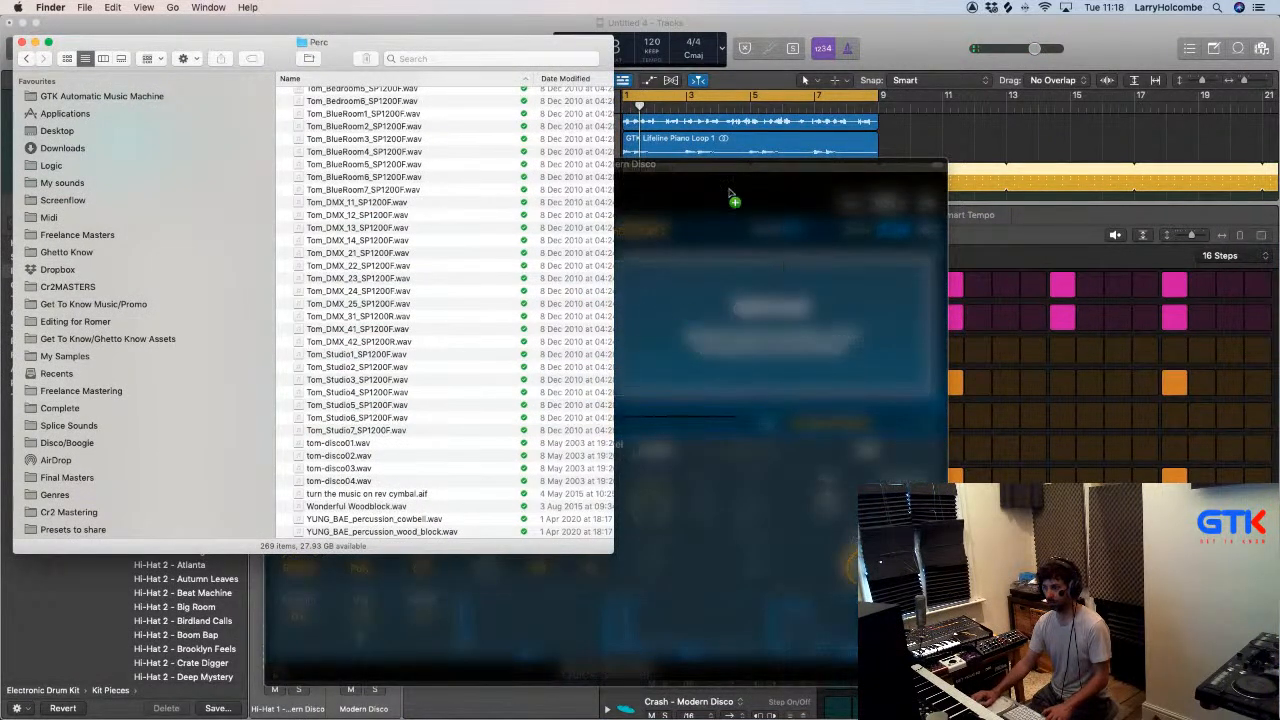
pyautogui.moveTo(730, 195); pyautogui.dragTo(730, 200)
pyautogui.press('space')
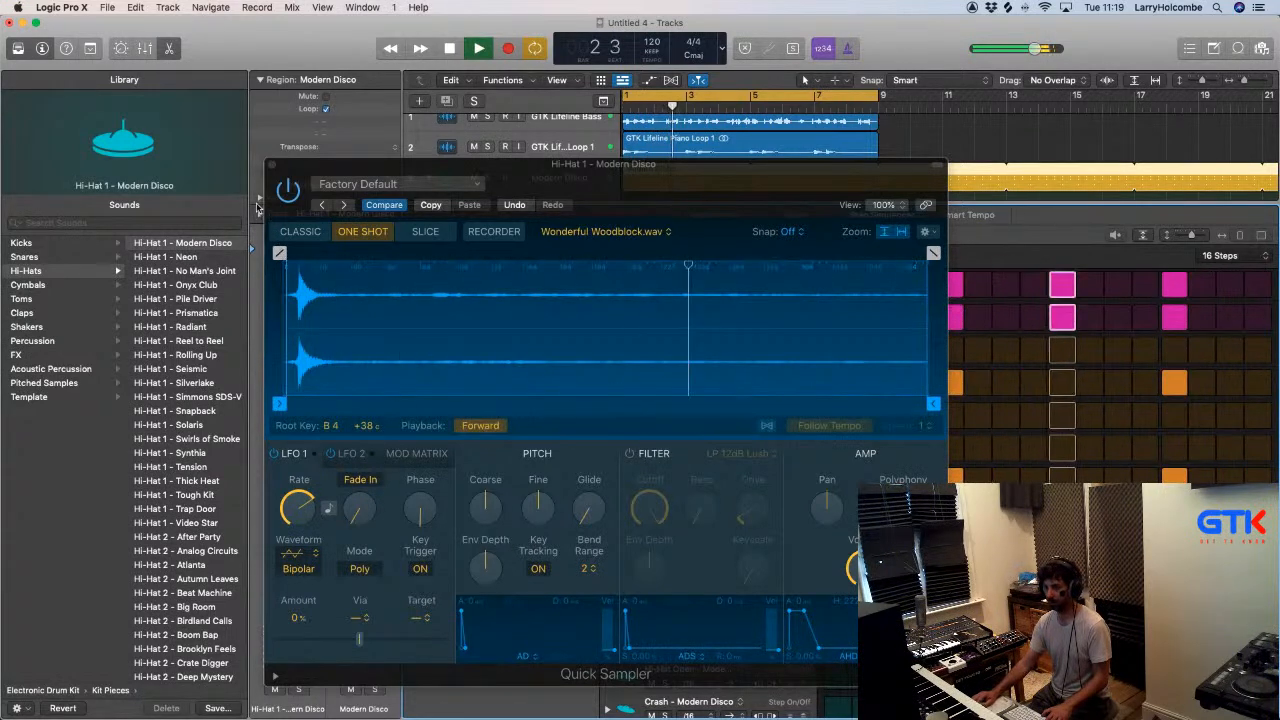
pyautogui.click(271, 165)
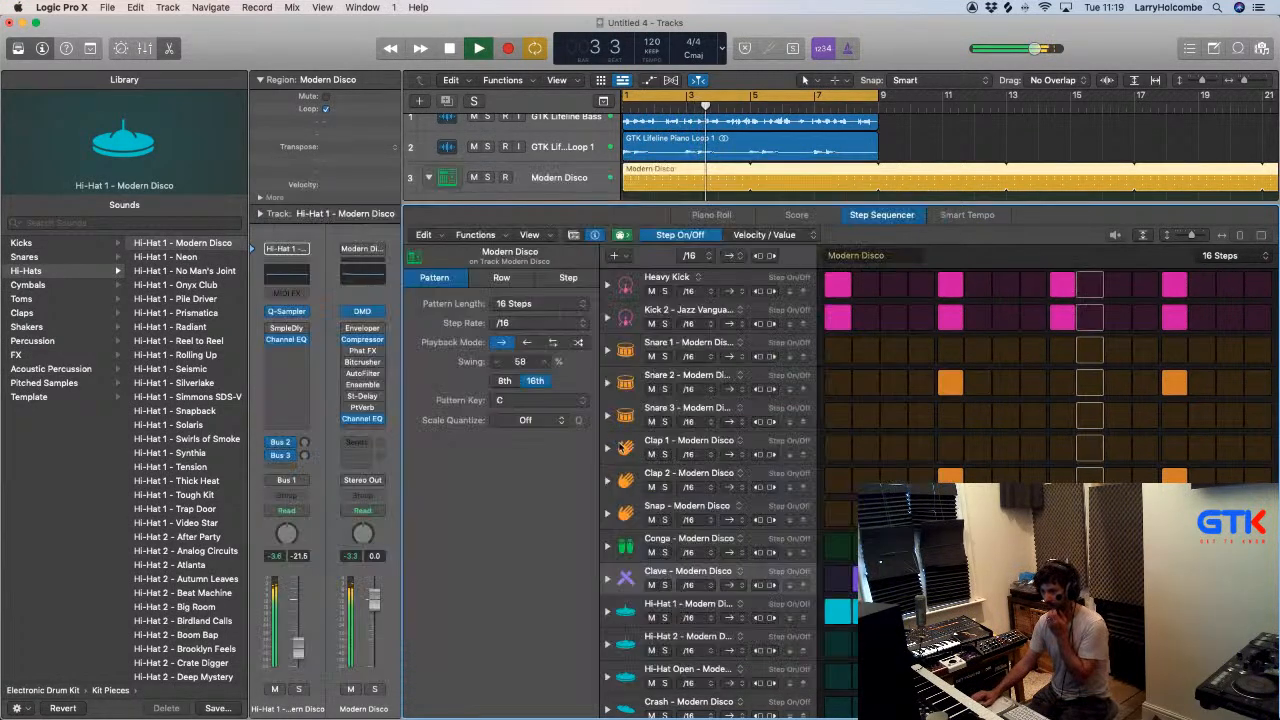
# - Audition the Clave and Conga rows by soloing each in turn during playback
pyautogui.press('space')
pyautogui.click(700, 572)
pyautogui.click(655, 576)
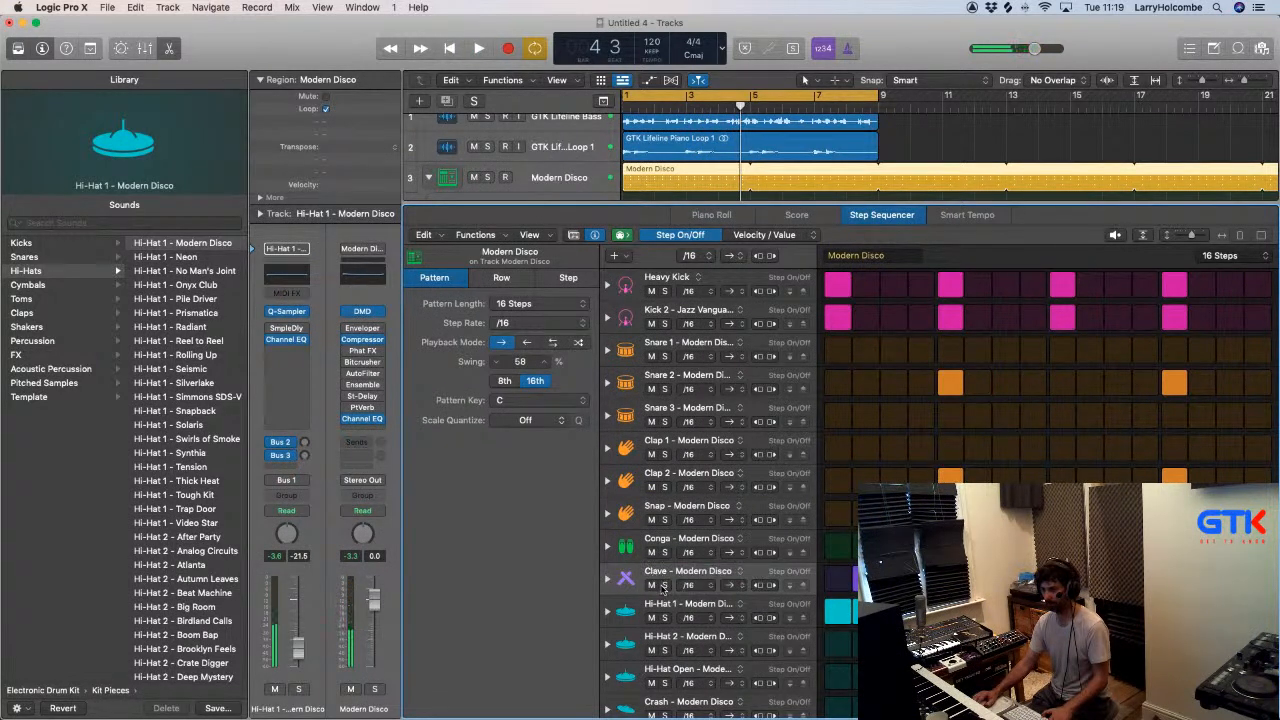
pyautogui.click(663, 586)
pyautogui.press('space')
pyautogui.click(663, 586)
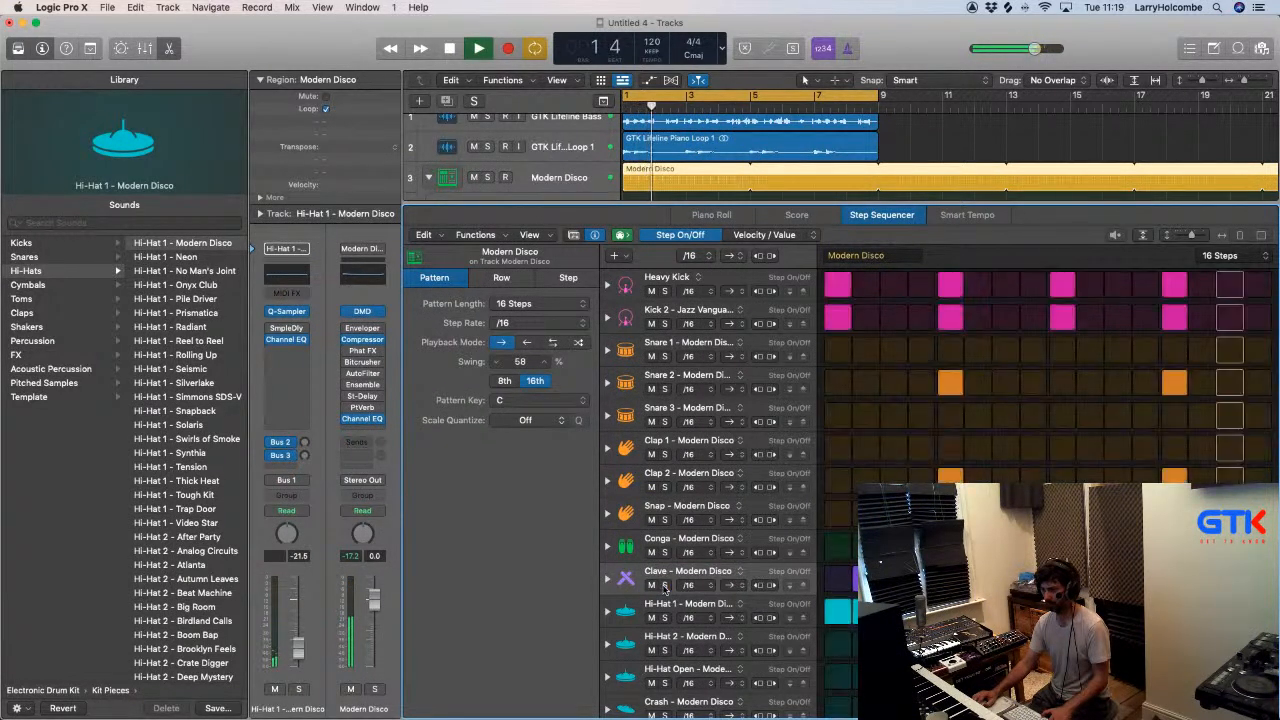
pyautogui.click(664, 553)
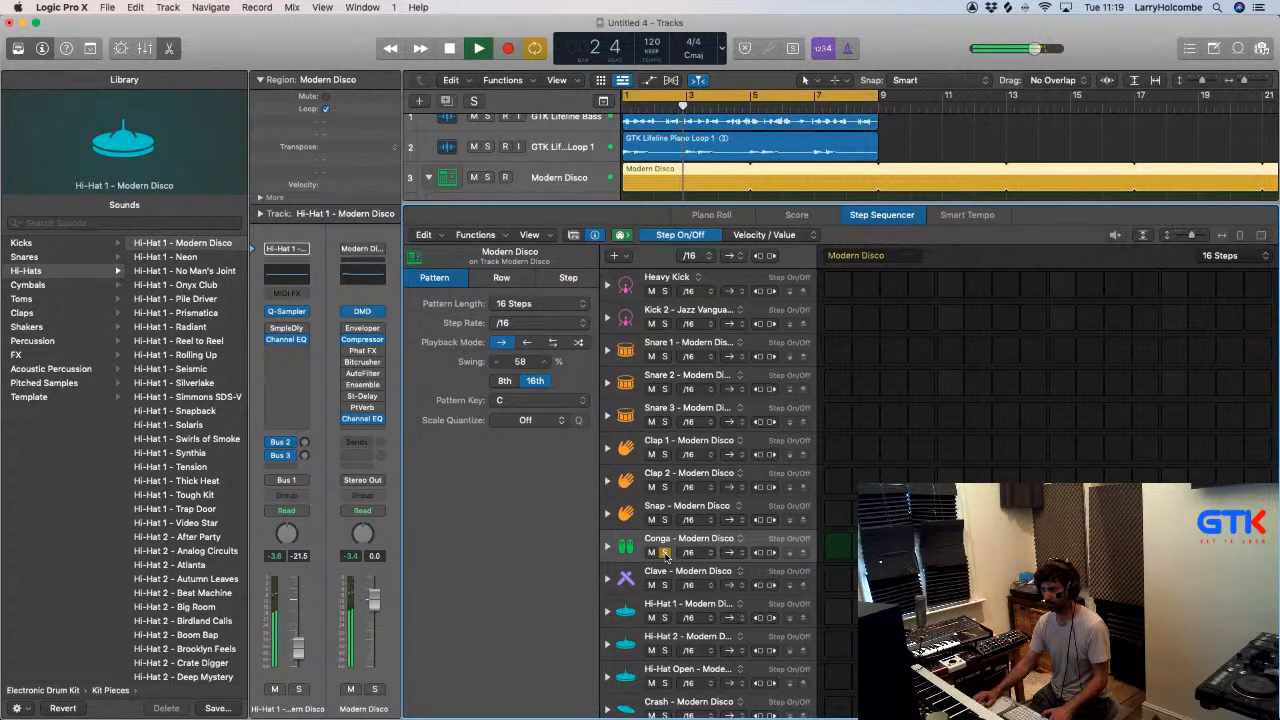
pyautogui.click(664, 553)
# - Solo the Hi-Hat 1 row and play the loop from the start to hear its replaced sample
pyautogui.click(664, 618)
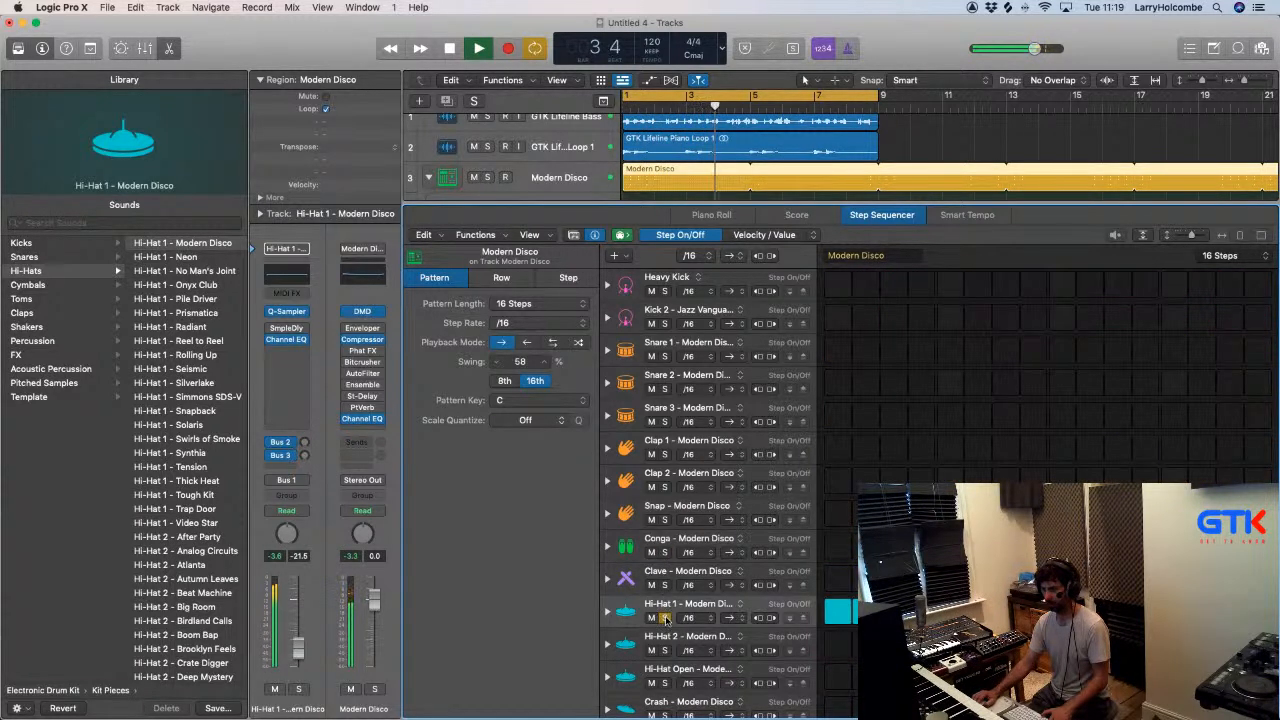
pyautogui.click(664, 618)
pyautogui.press('space')
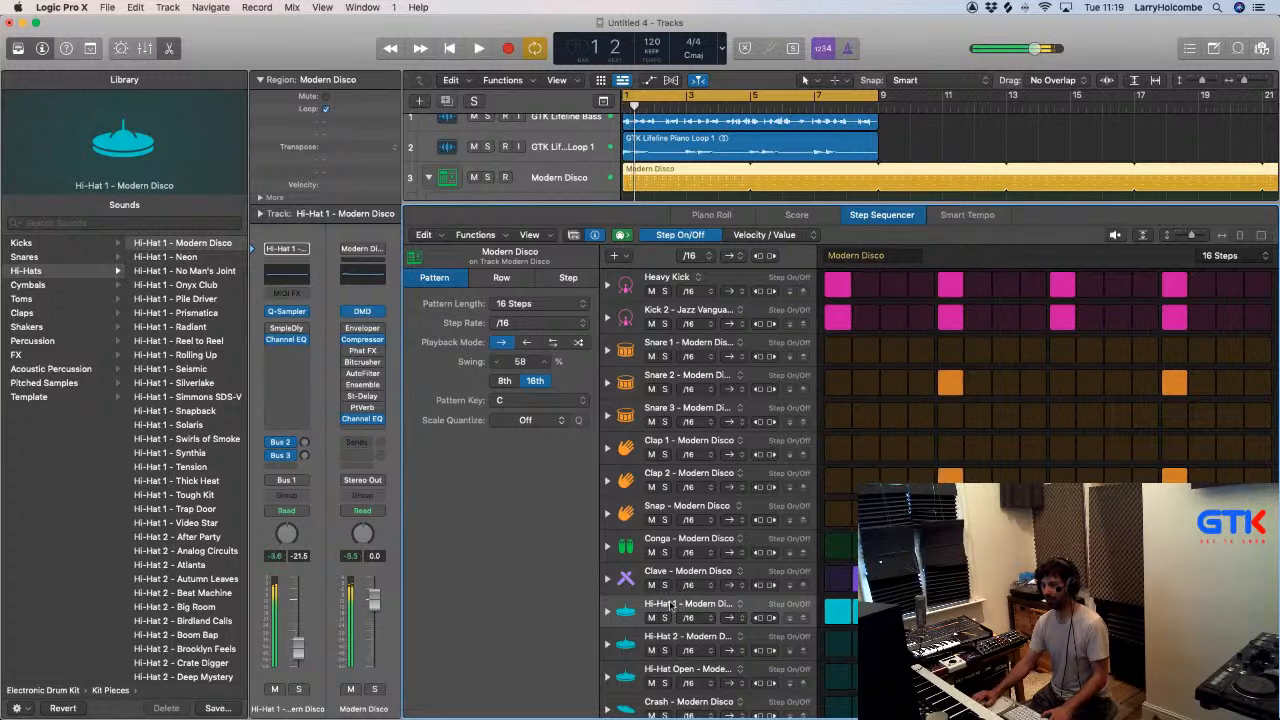
pyautogui.click(664, 617)
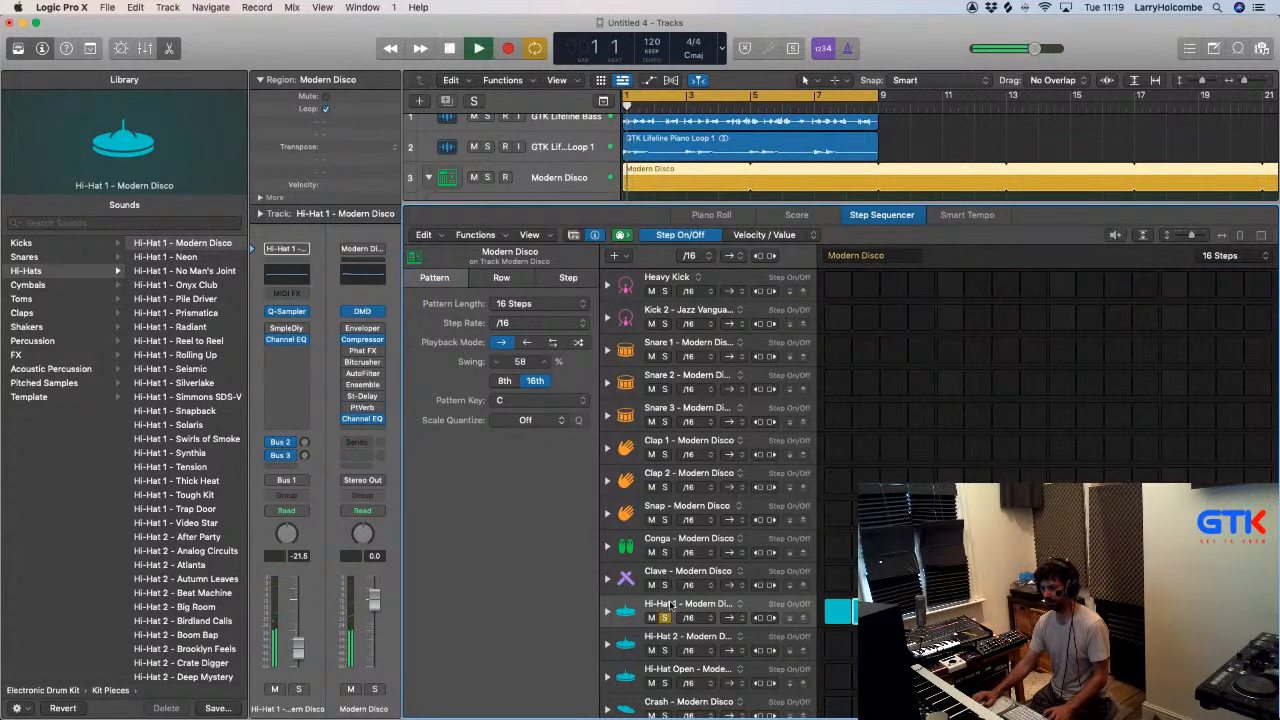
pyautogui.click(665, 618)
pyautogui.click(666, 618)
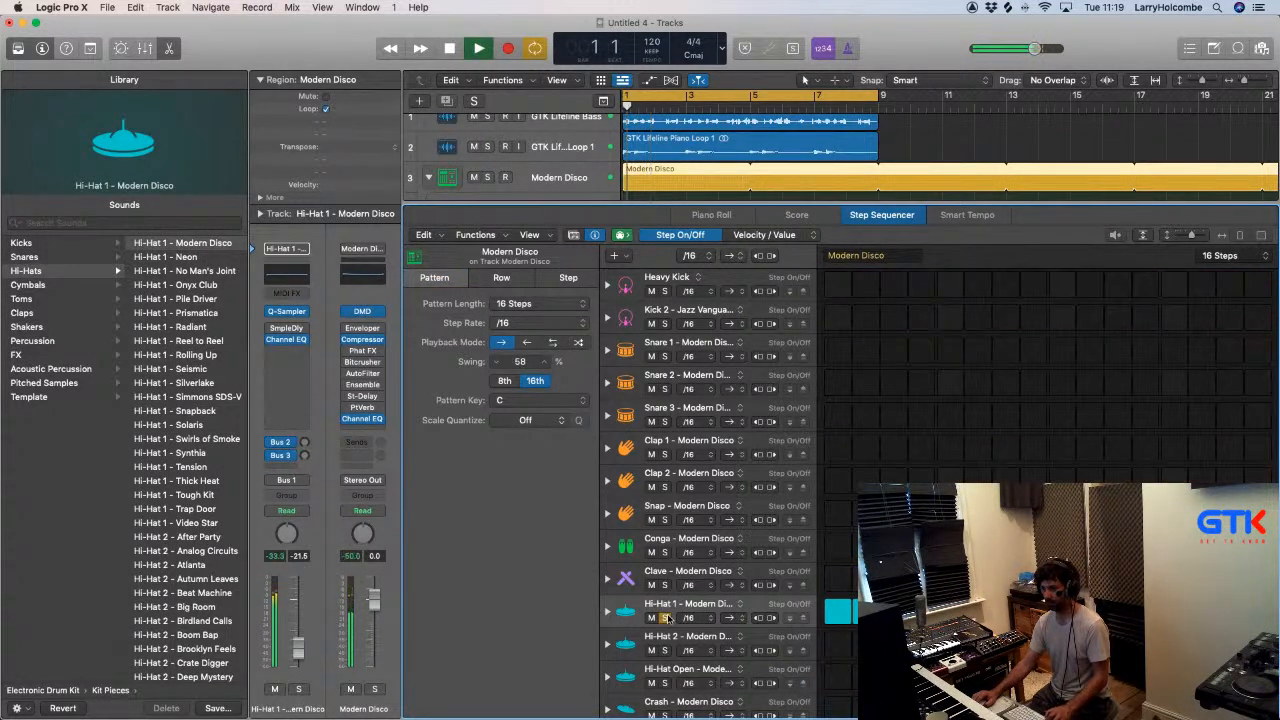
# - Unsolo the Hi-Hat 1 row and audition the Conga row by toggling its solo during playback
pyautogui.click(667, 618)
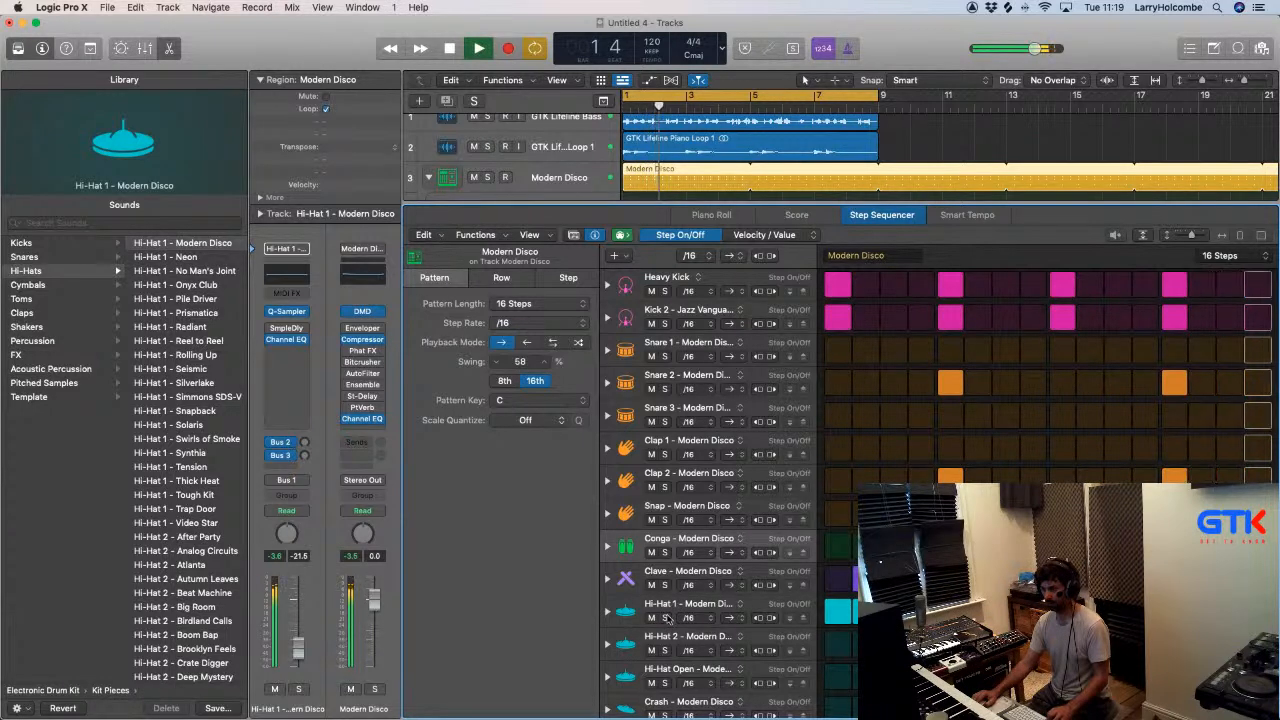
pyautogui.click(665, 552)
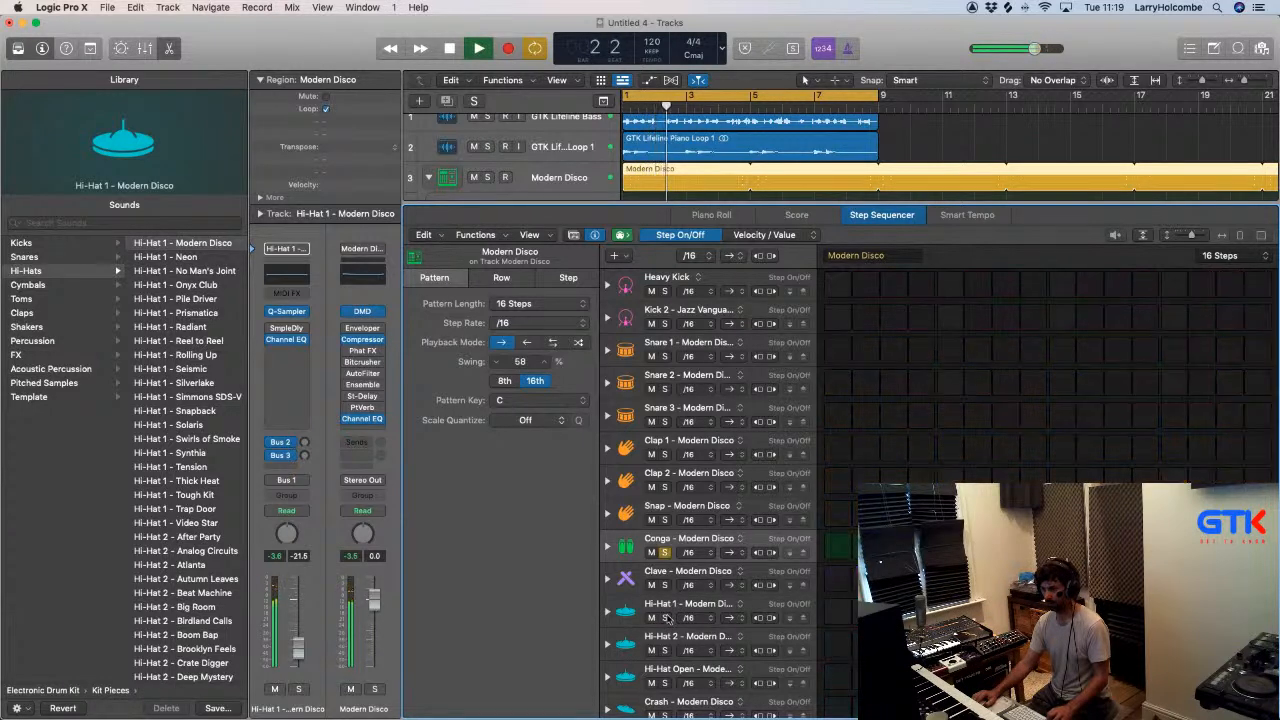
pyautogui.click(665, 552)
pyautogui.click(665, 552)
pyautogui.click(665, 552)
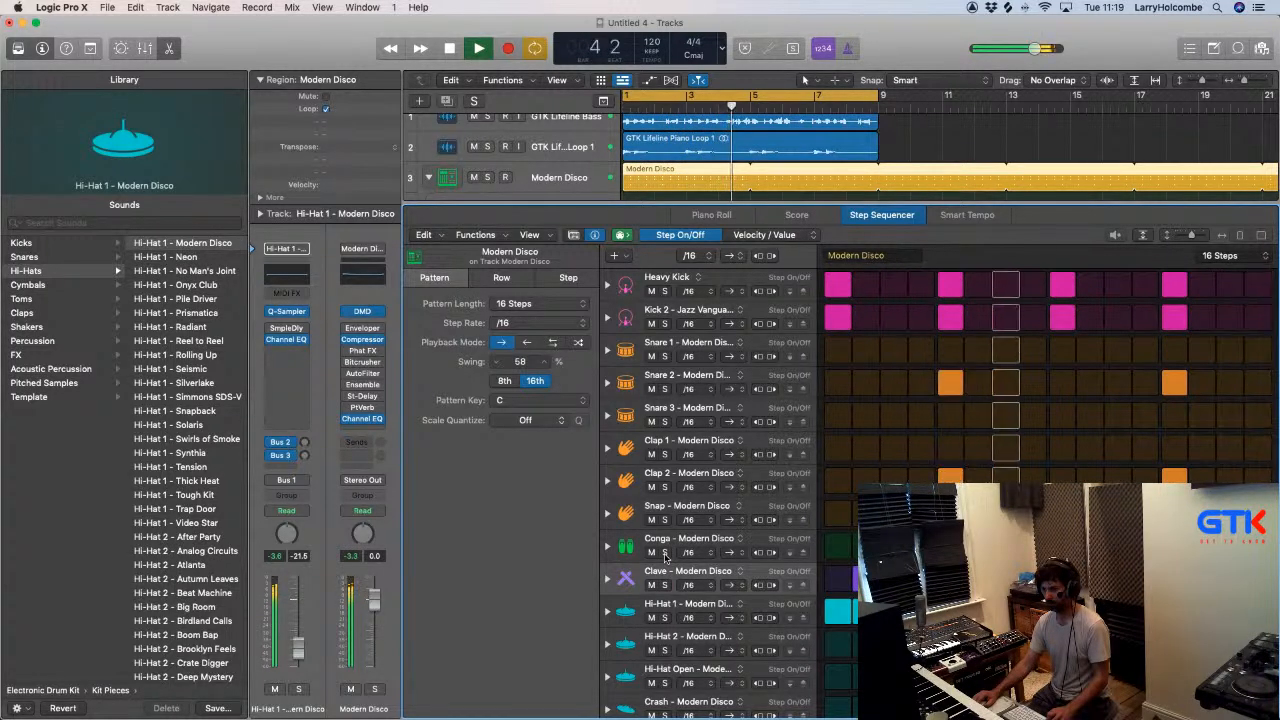
# - Stop playback, hide the Step Sequencer and open the Quick Sampler of the Hi-Hat 1 track
pyautogui.click(684, 604)
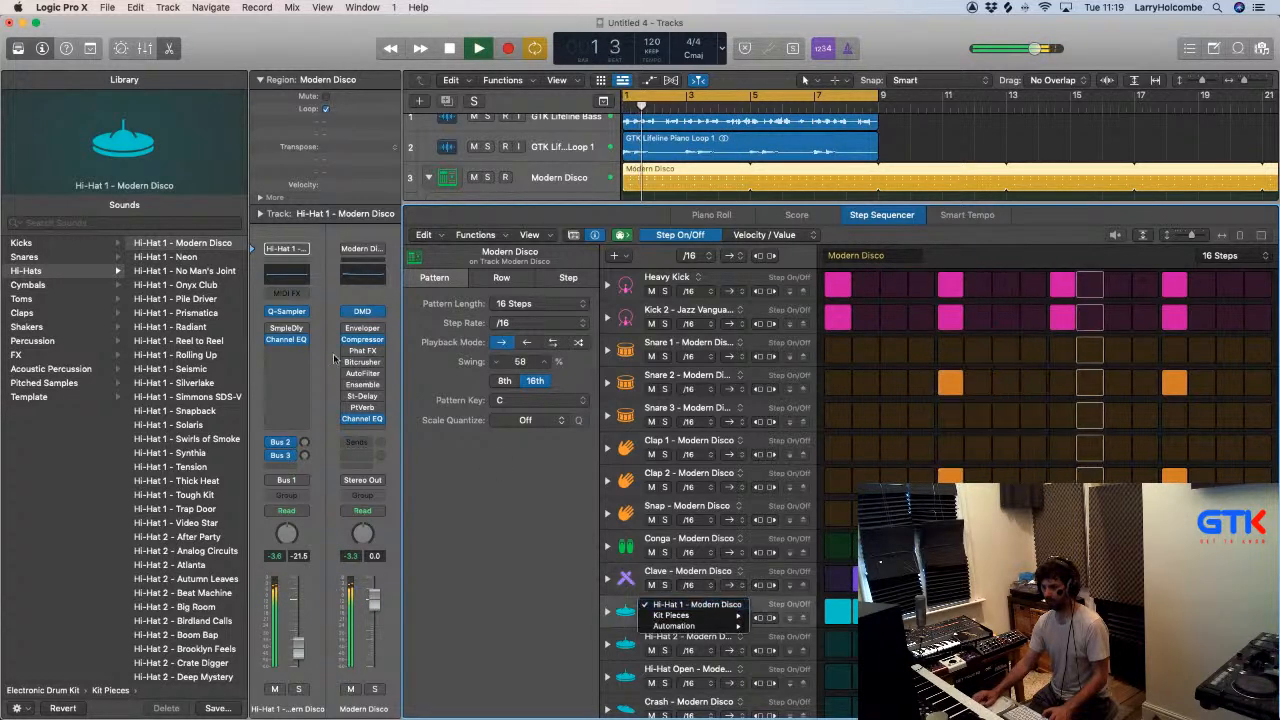
pyautogui.click(636, 612)
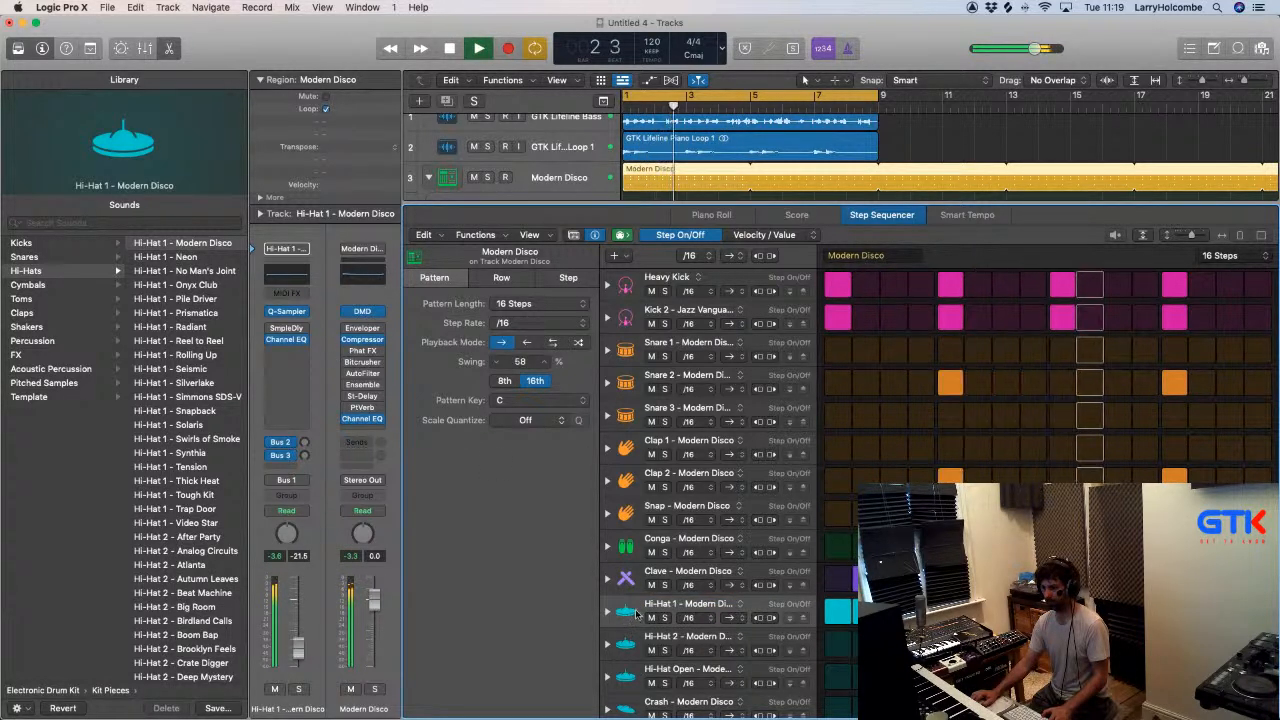
pyautogui.press('space')
pyautogui.press('x')
pyautogui.press('x')
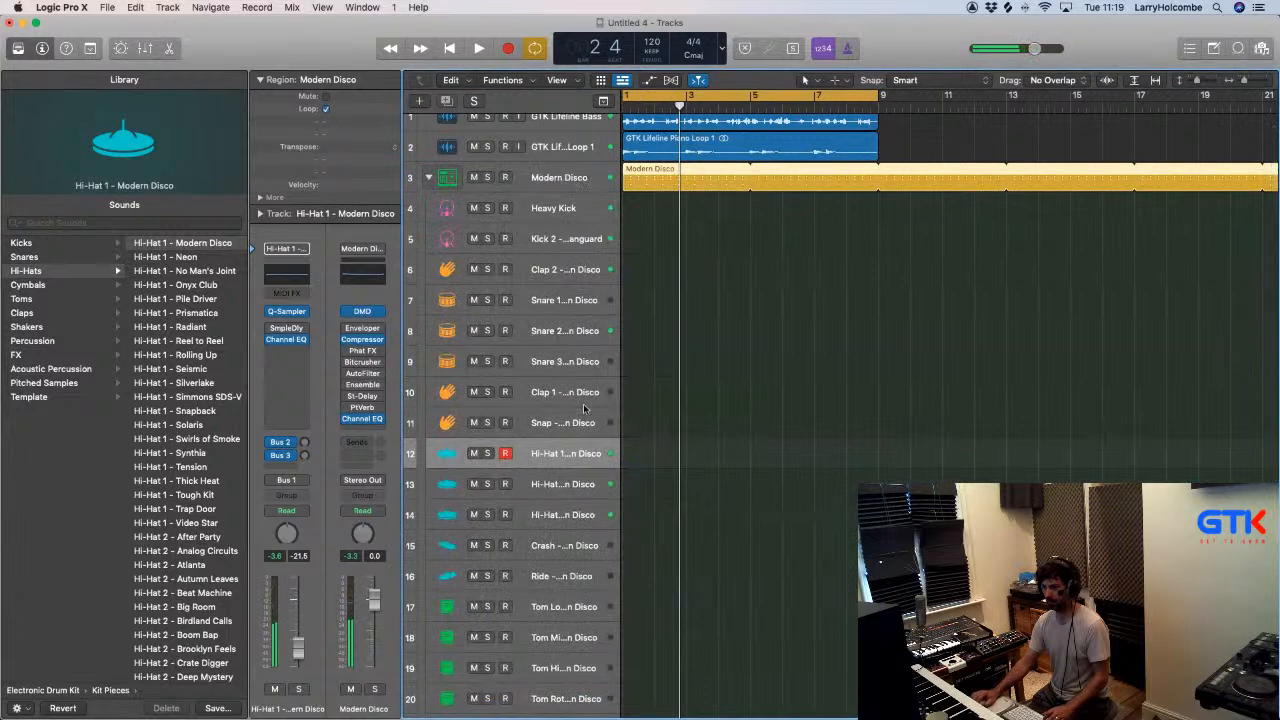
pyautogui.click(565, 430)
pyautogui.click(563, 458)
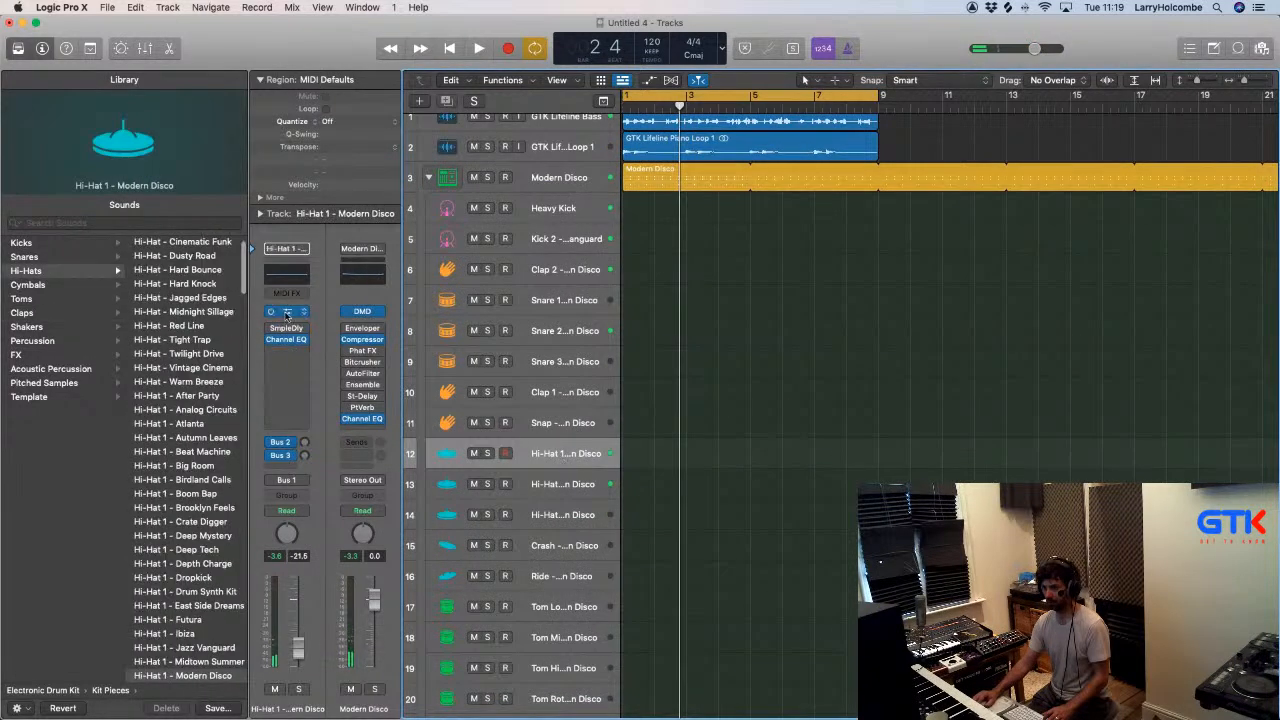
pyautogui.click(287, 312)
# - Switch to Finder, open the Hats folder inside Drum Hits and preview hh12 open.wav
pyautogui.press('super+Tab')
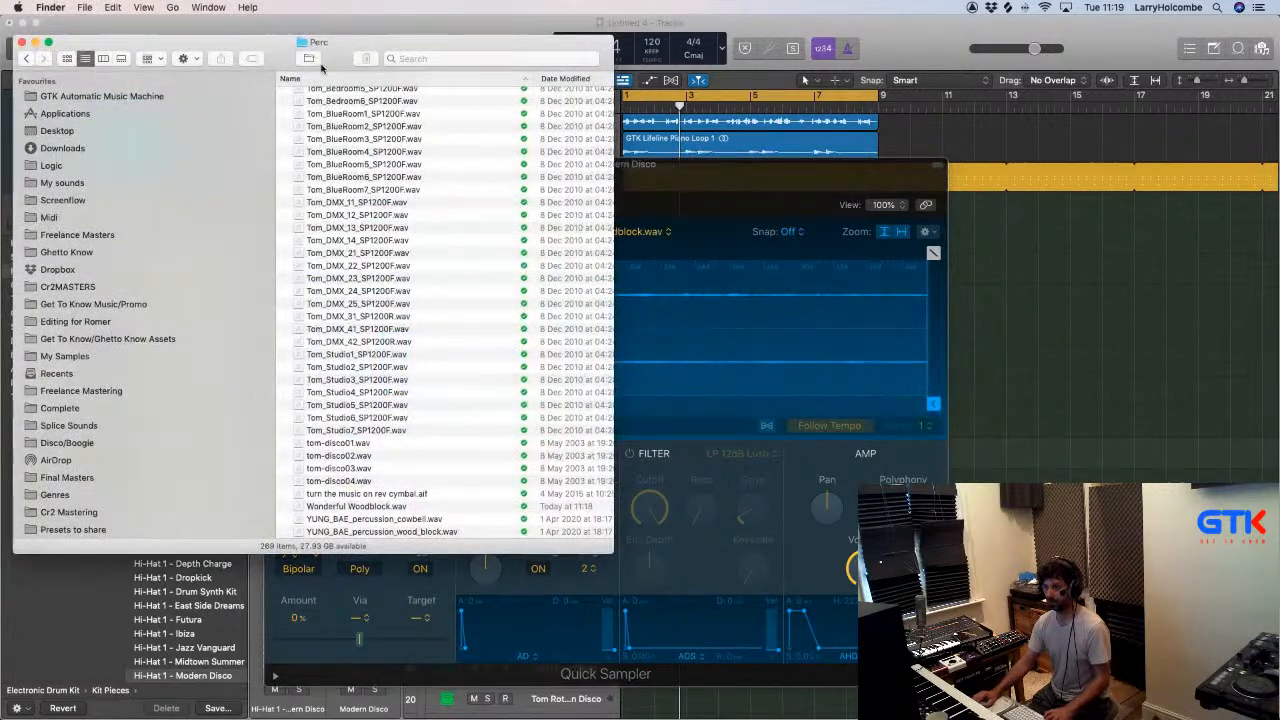
pyautogui.moveTo(221, 42); pyautogui.dragTo(883, 93)
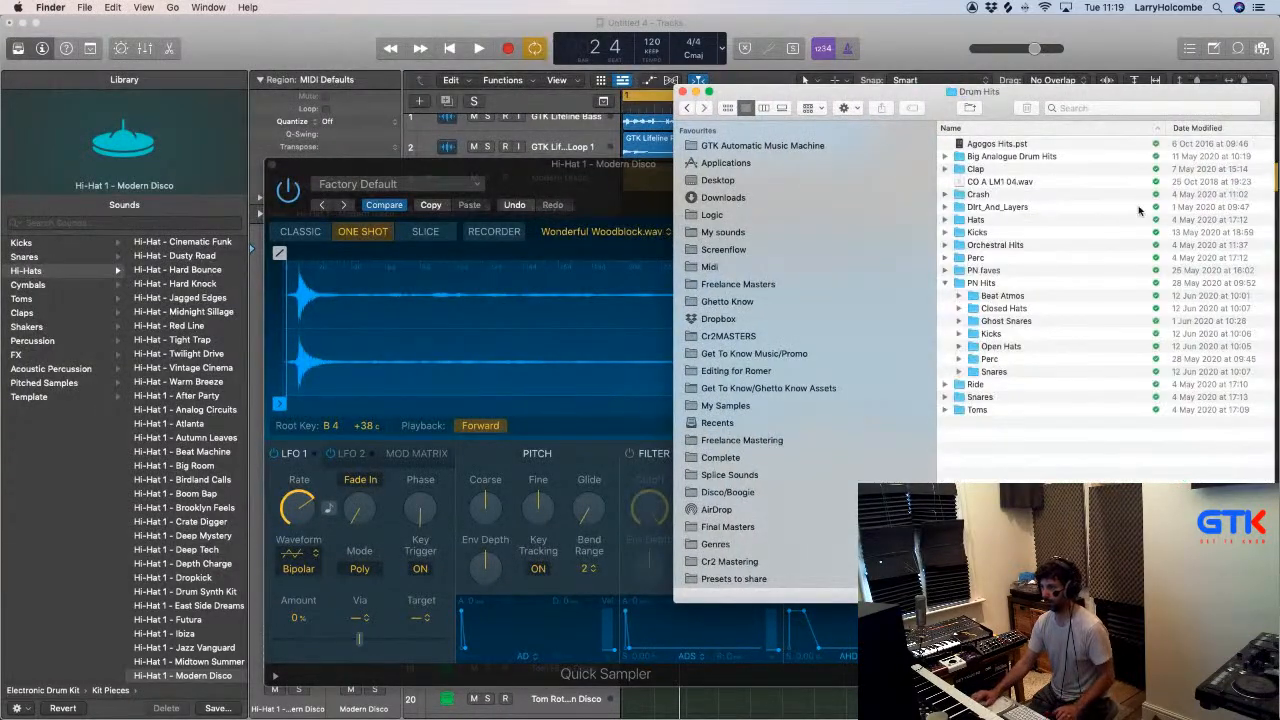
pyautogui.click(980, 218)
pyautogui.doubleClick(980, 218)
pyautogui.scroll(-10, 1030, 210)
pyautogui.scroll(5, 1030, 210)
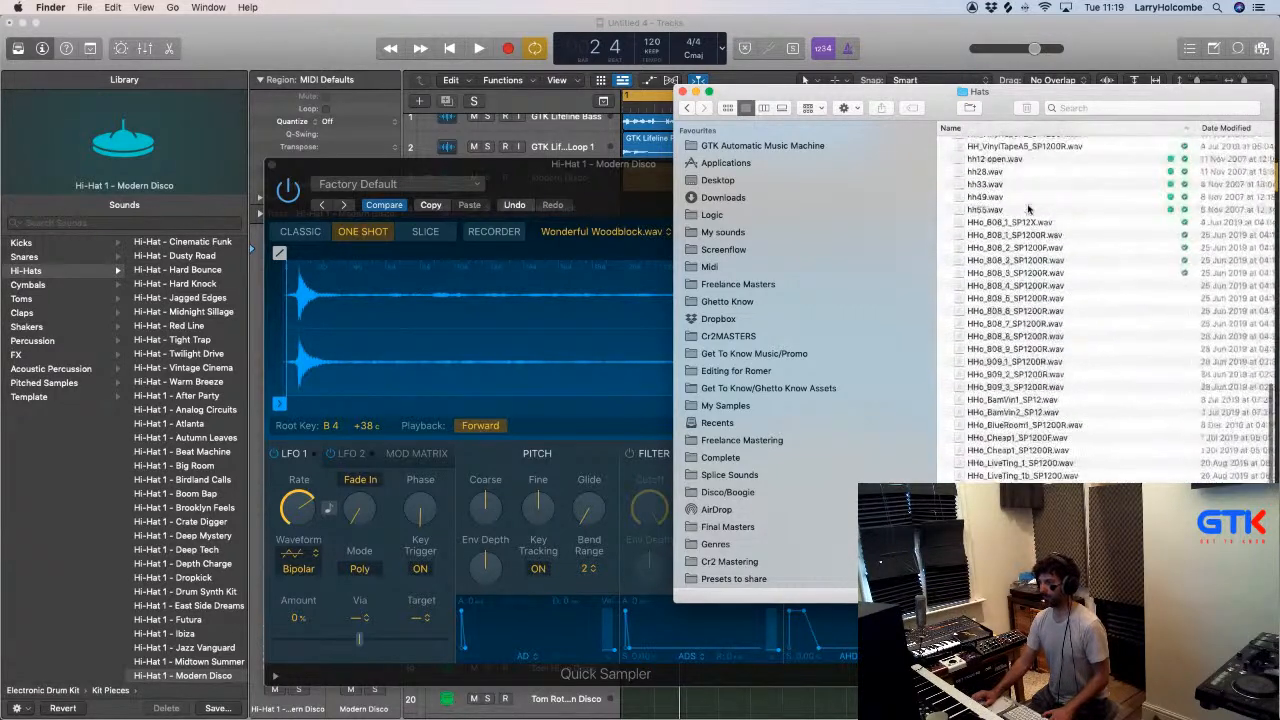
pyautogui.click(985, 198)
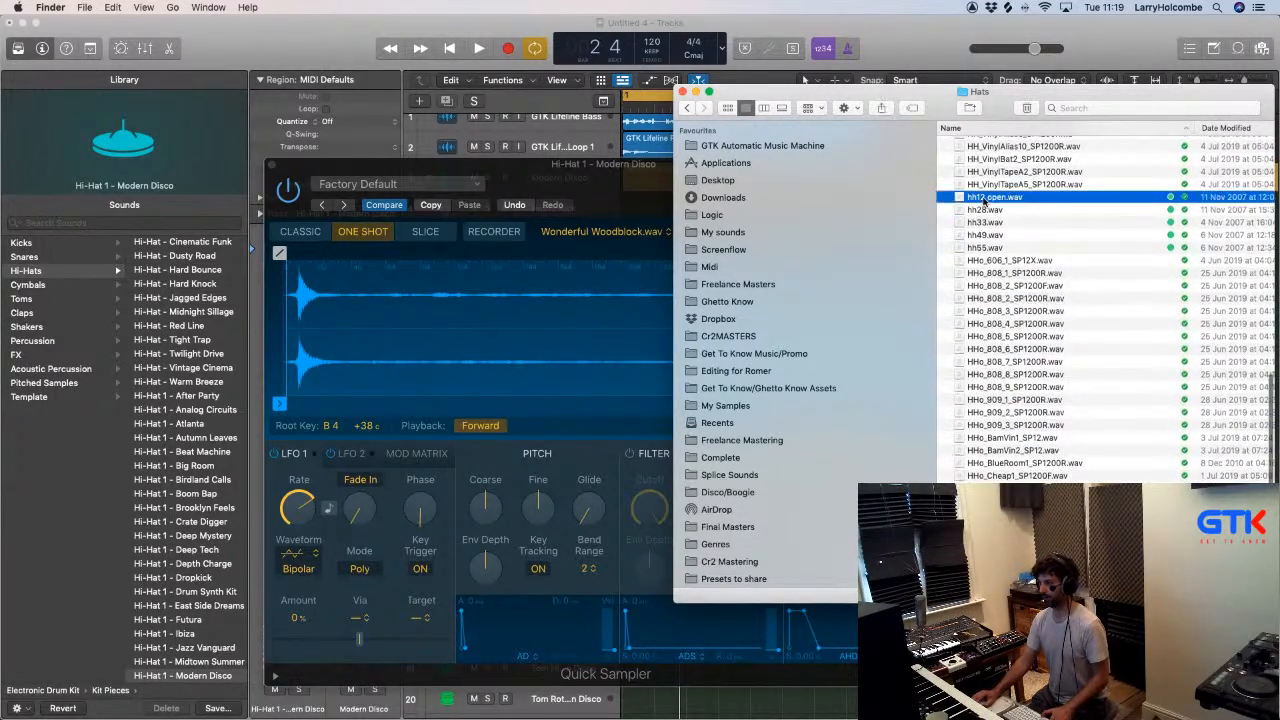
pyautogui.press('space')
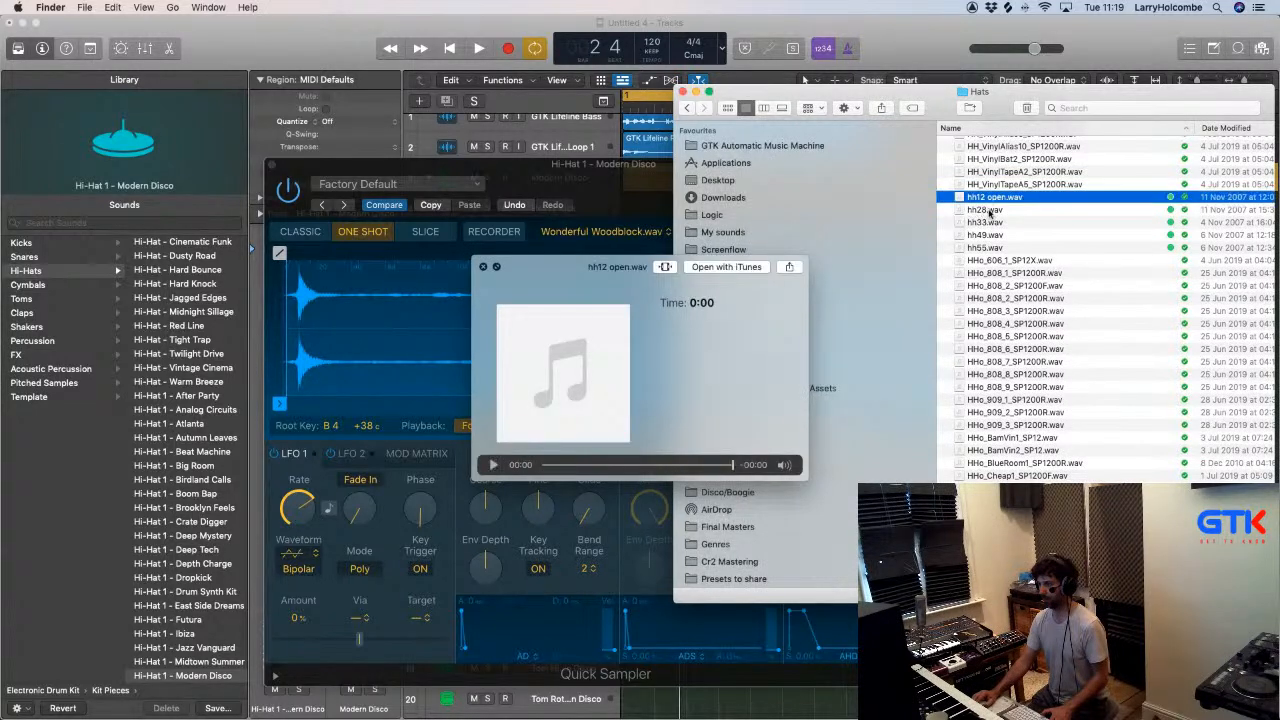
# - Load hh28.wav from Finder into the Hi-Hat 1 Quick Sampler, play the loop and close the sampler
pyautogui.click(975, 210)
pyautogui.moveTo(983, 210); pyautogui.dragTo(409, 172)
pyautogui.press('space')
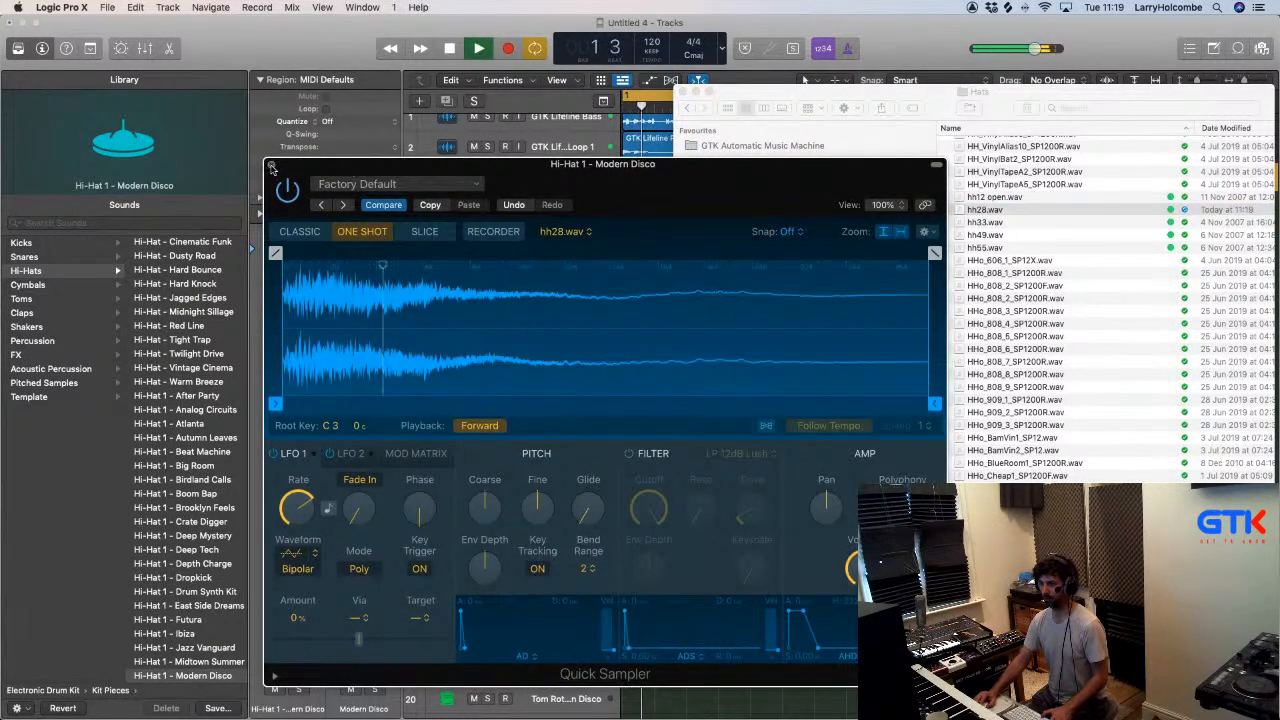
pyautogui.click(270, 166)
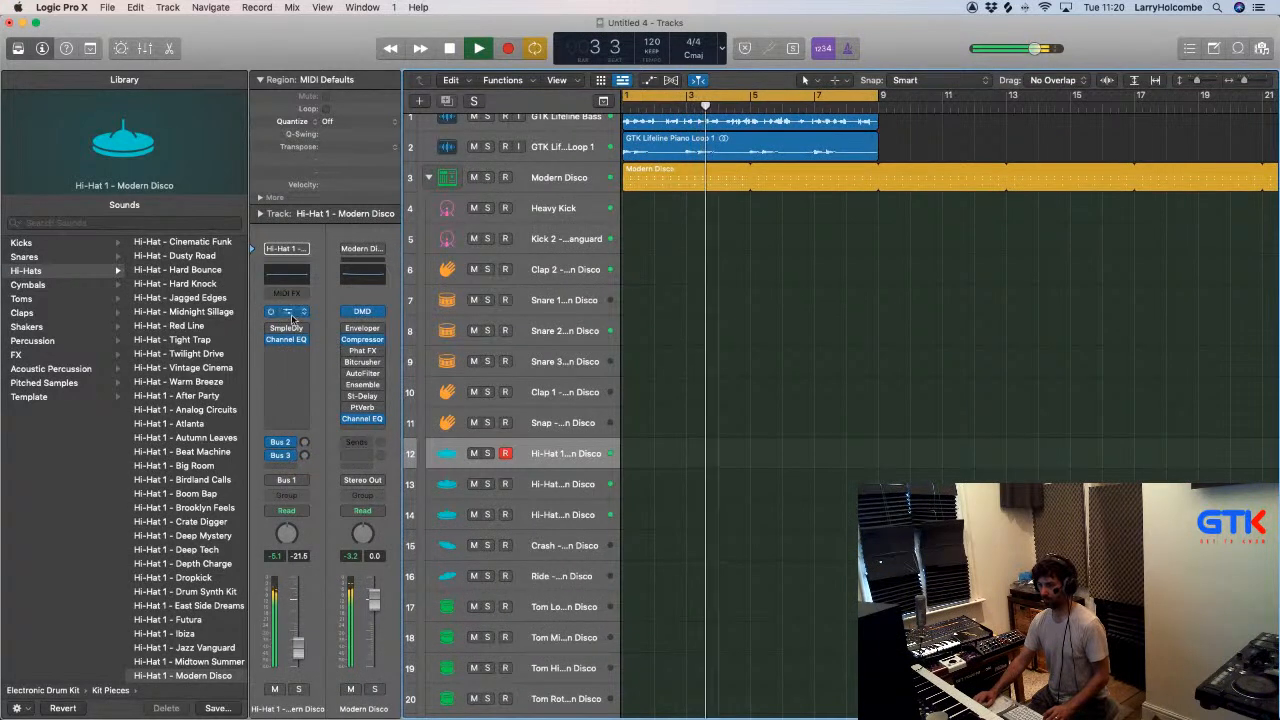
# - Reopen the Modern Disco pattern in the Step Sequencer, toggle the second Hi-Hat 1 step and play the loop
pyautogui.click(690, 188)
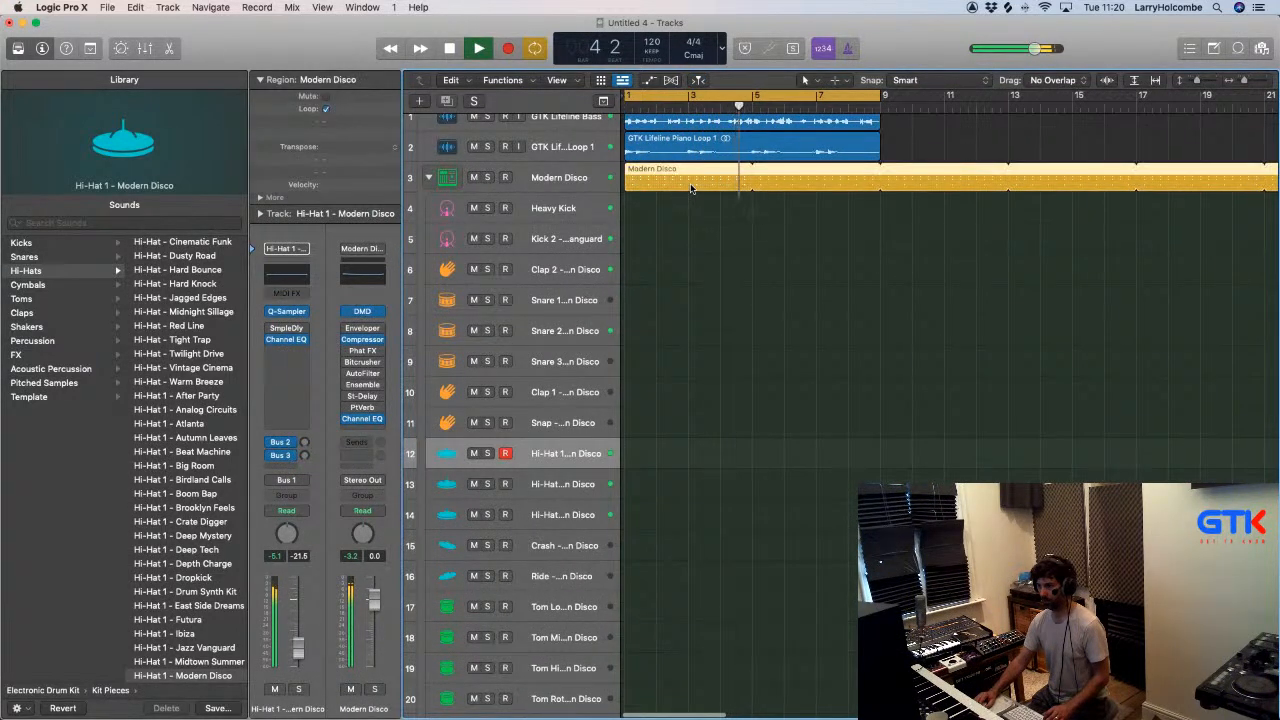
pyautogui.doubleClick(690, 188)
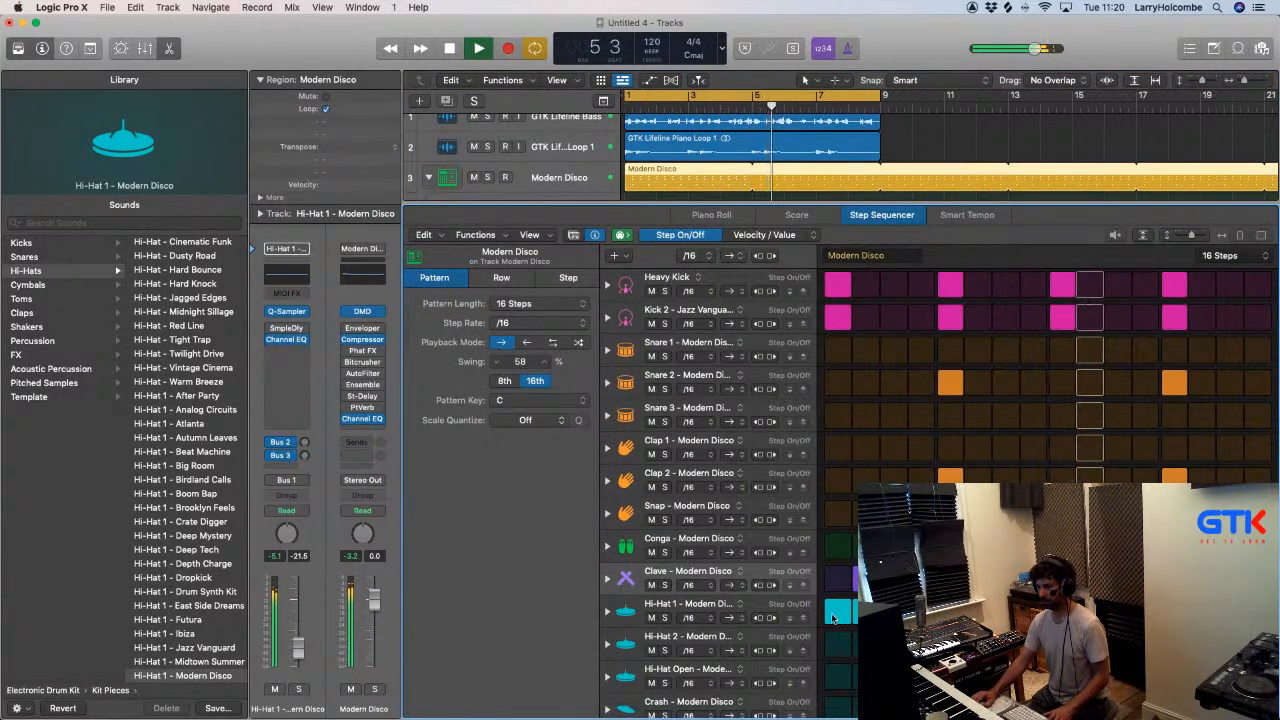
pyautogui.press('space')
pyautogui.click(862, 611)
pyautogui.press('space')
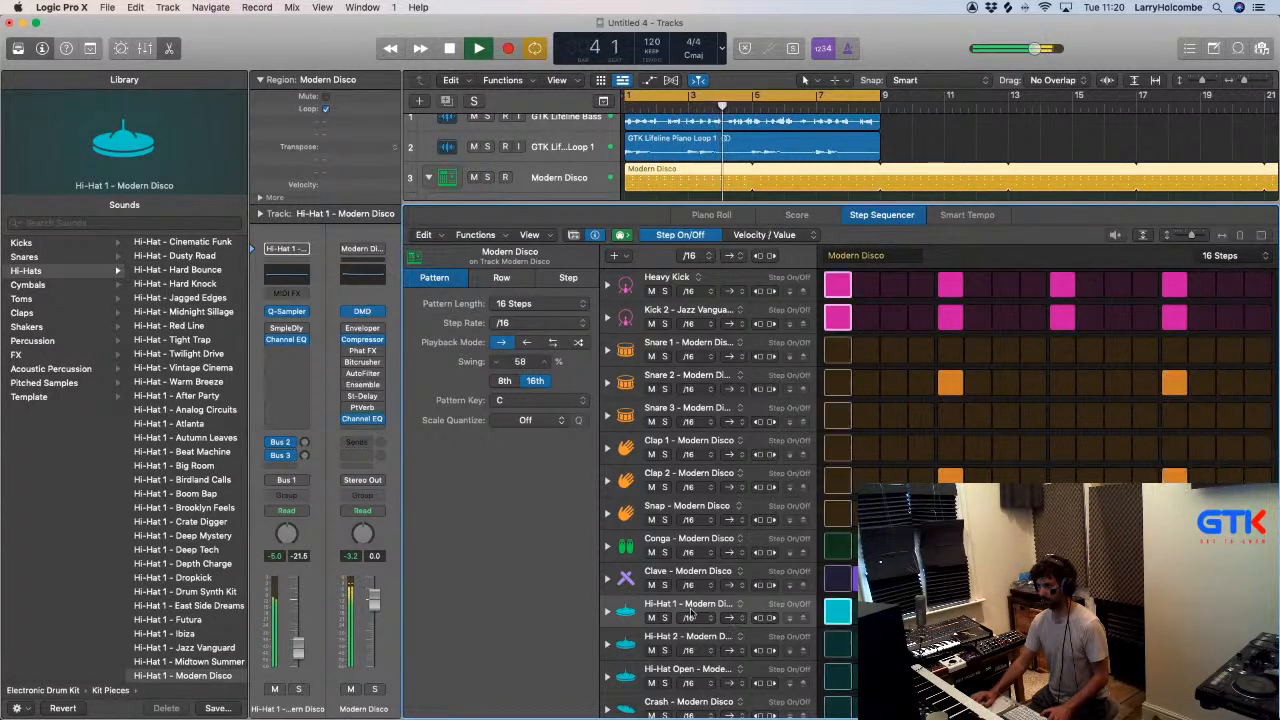
pyautogui.click(685, 571)
pyautogui.click(647, 536)
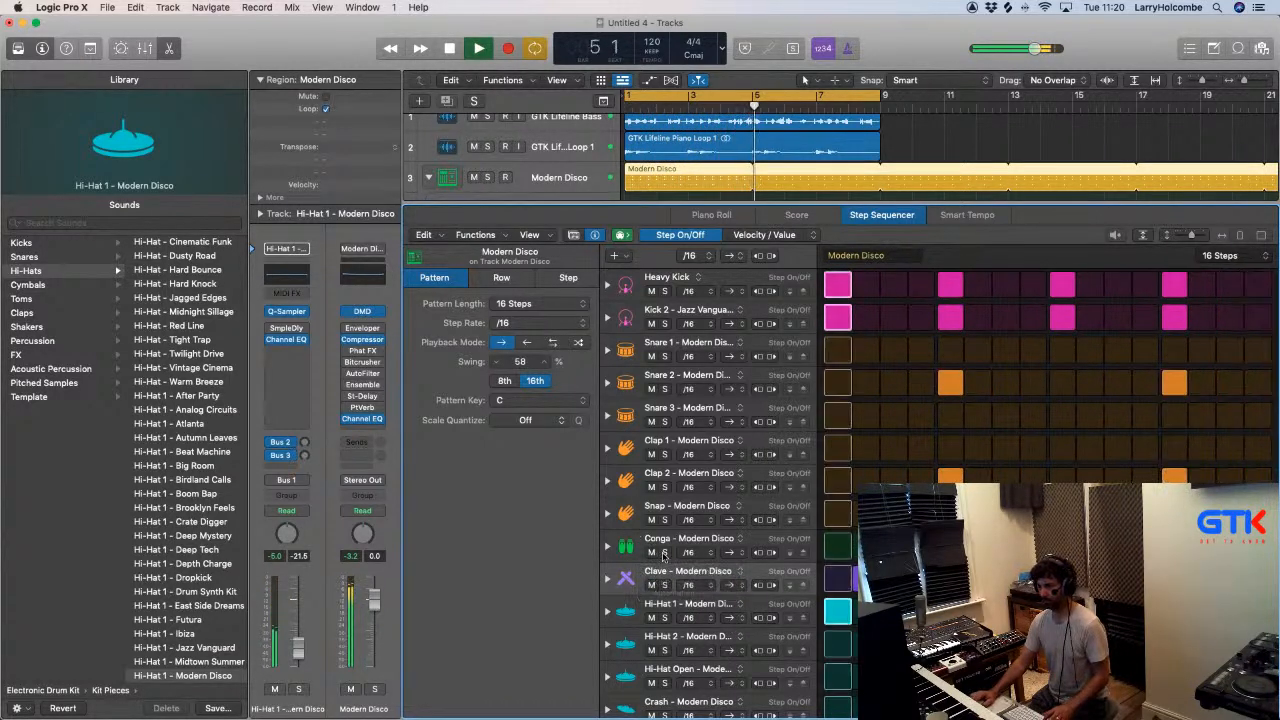
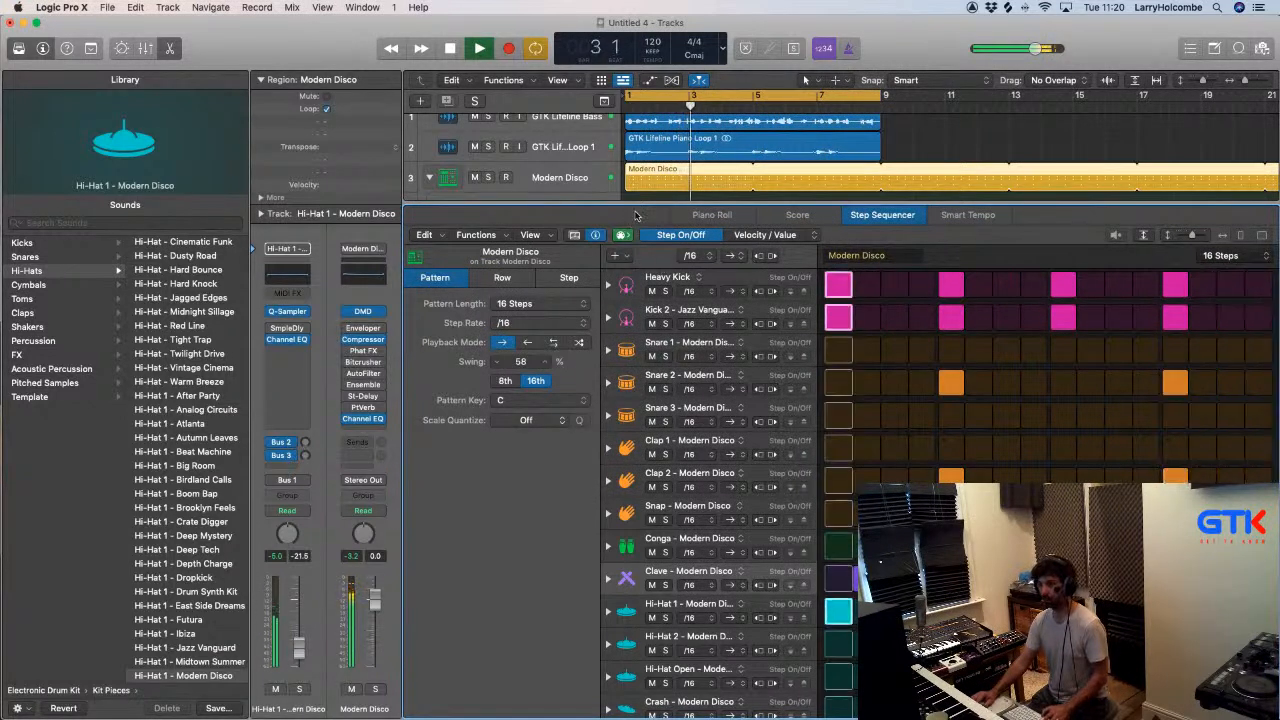
# - Shrink the Step Sequencer to reveal the drum kit's track list and restart playback of the loop
pyautogui.moveTo(626, 206); pyautogui.dragTo(623, 652)
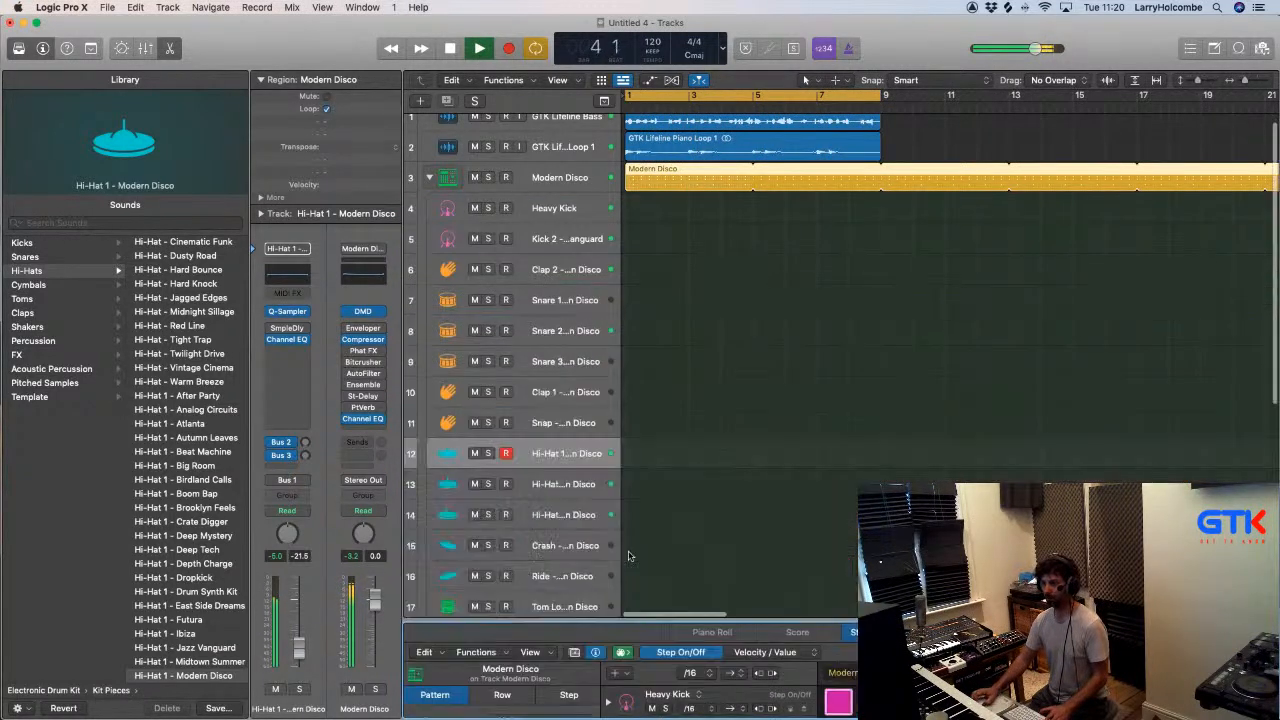
pyautogui.click(712, 352)
pyautogui.press('space')
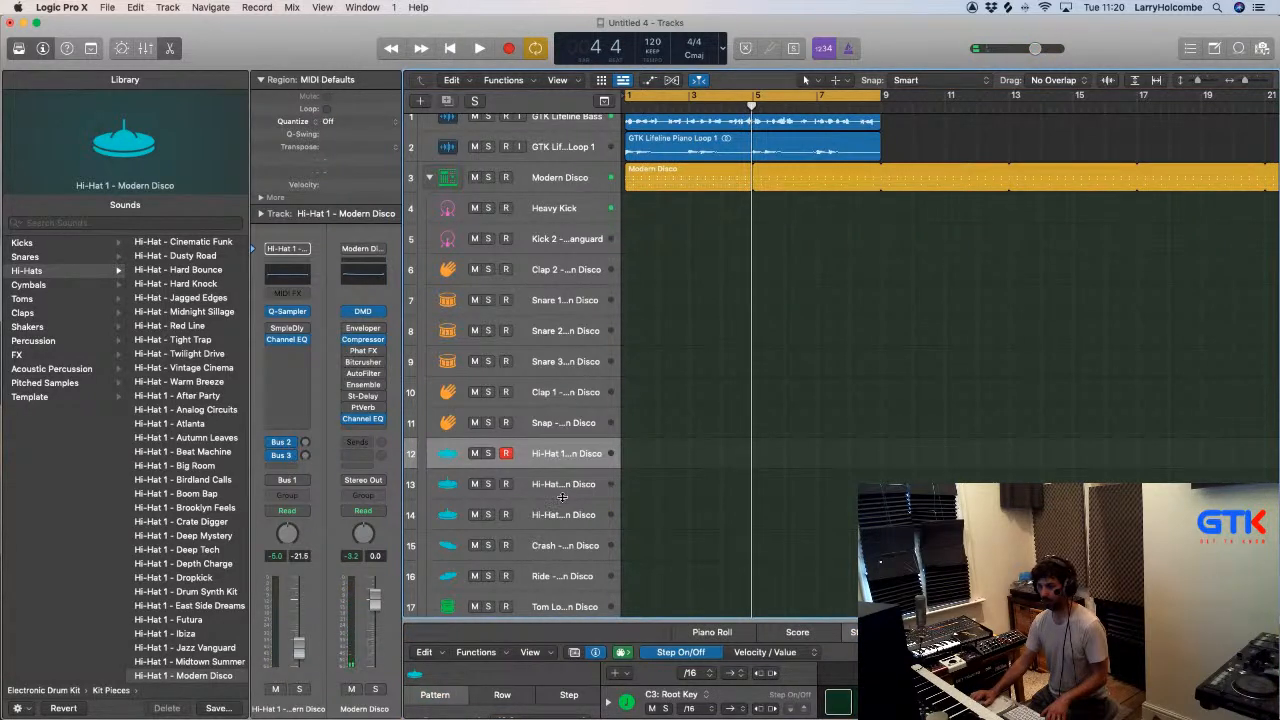
pyautogui.scroll(-2, 562, 490)
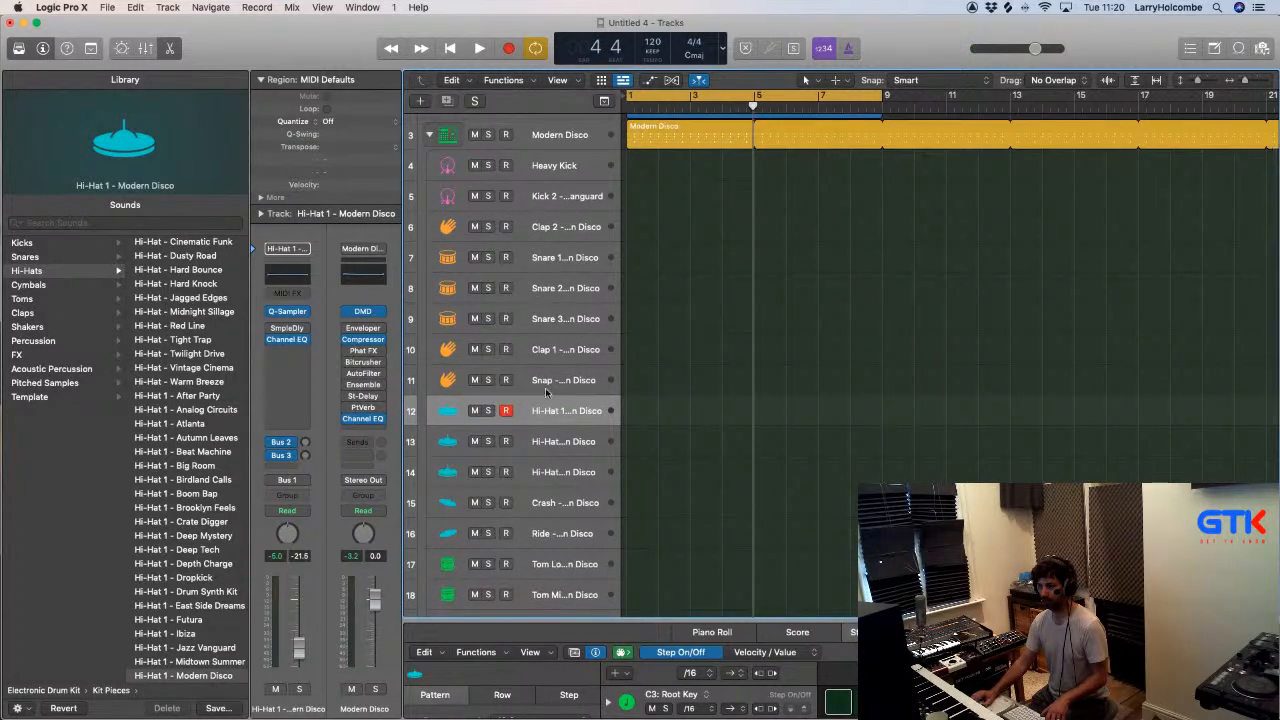
pyautogui.press('space')
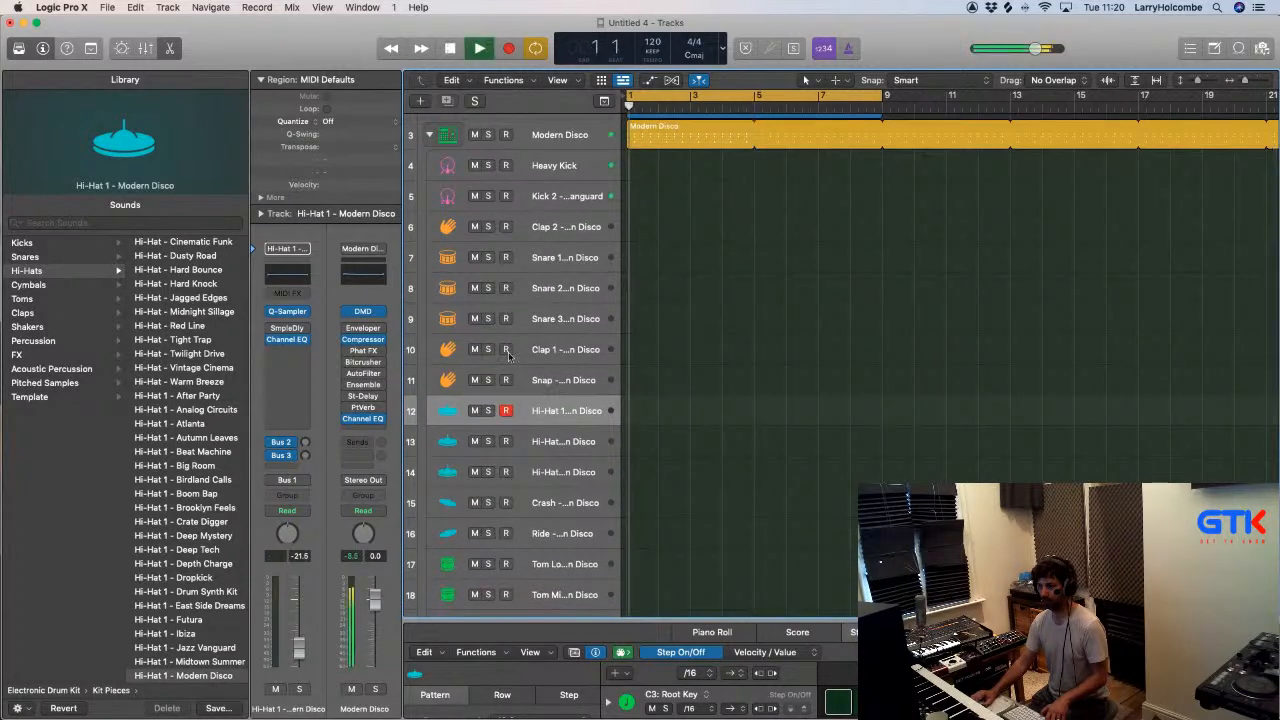
# - Select the Clave track of the Modern Disco kit, open its Quick Sampler and stop playback
pyautogui.click(555, 389)
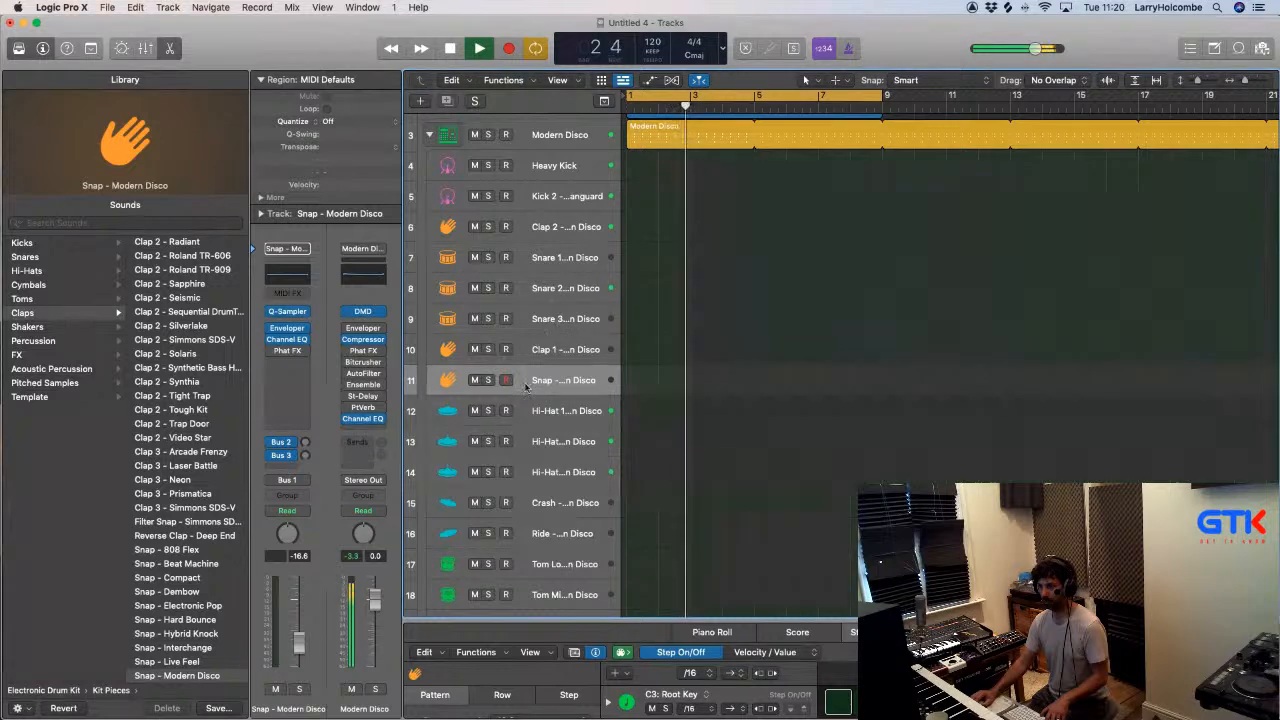
pyautogui.scroll(-1, 553, 403)
pyautogui.scroll(-7, 553, 403)
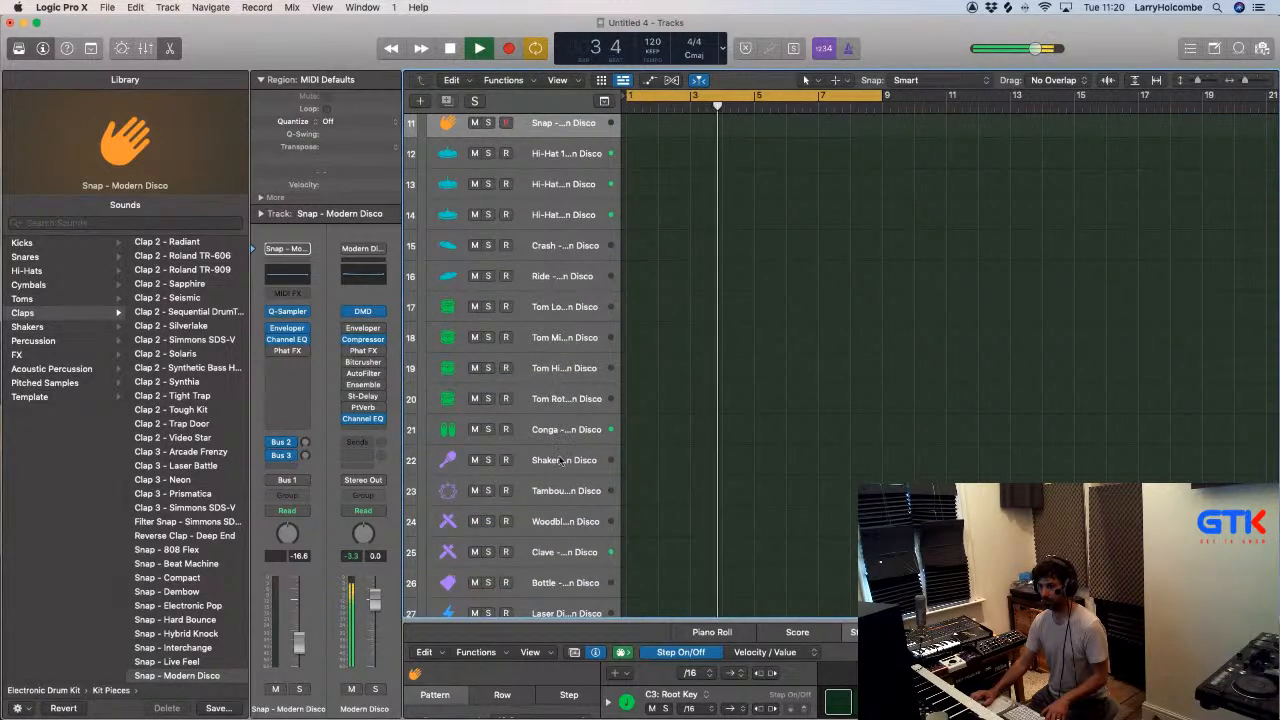
pyautogui.click(577, 549)
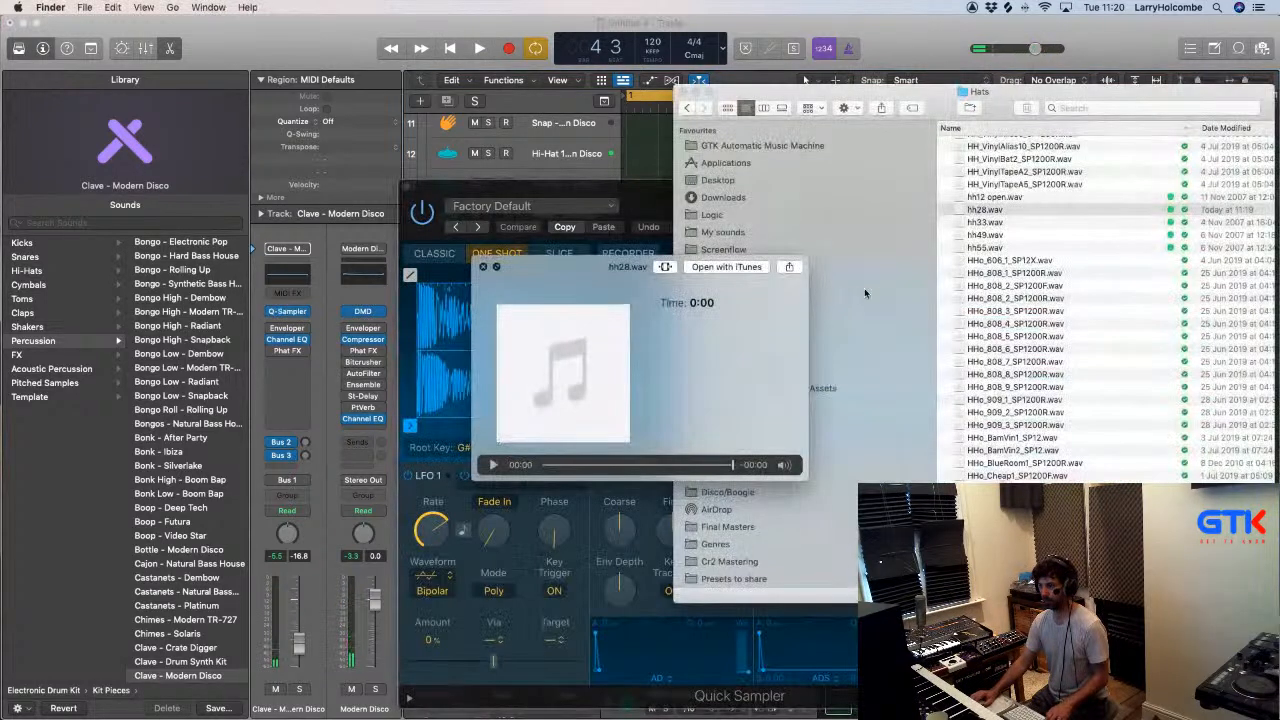
pyautogui.press('space')
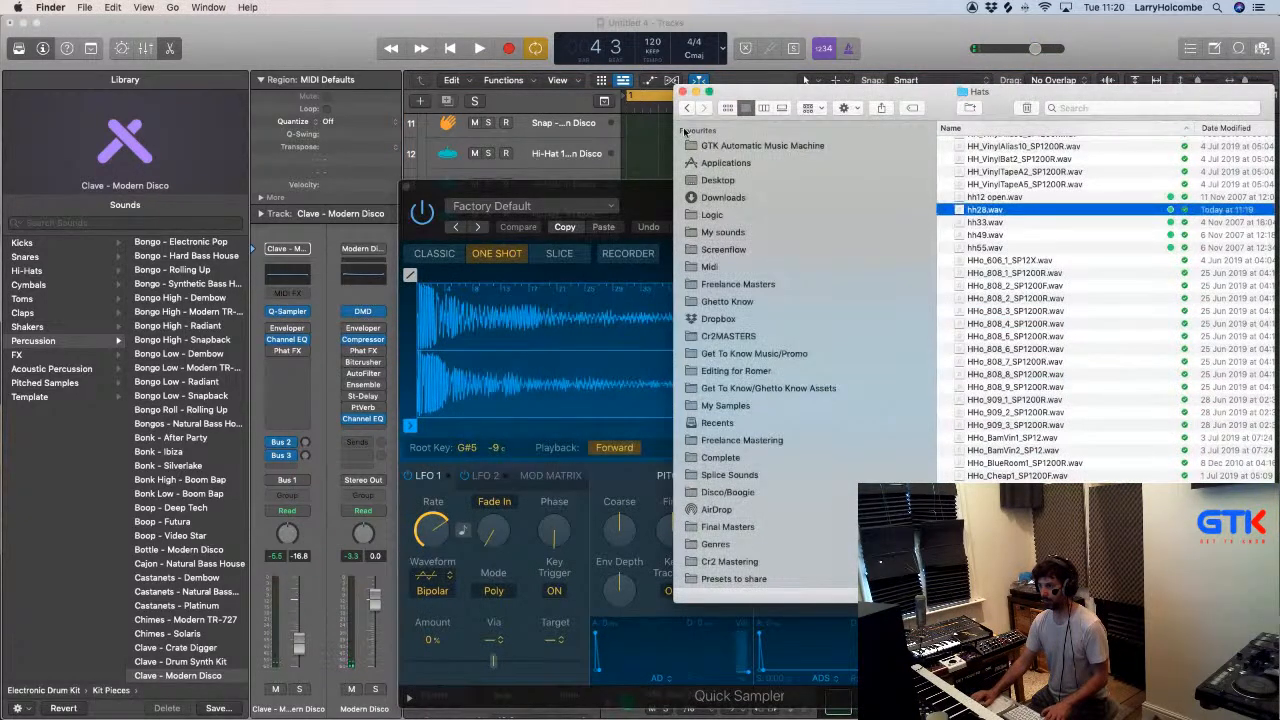
# - In Finder, go back to My sounds and browse the Perc folder inside Drum Hits
pyautogui.click(686, 108)
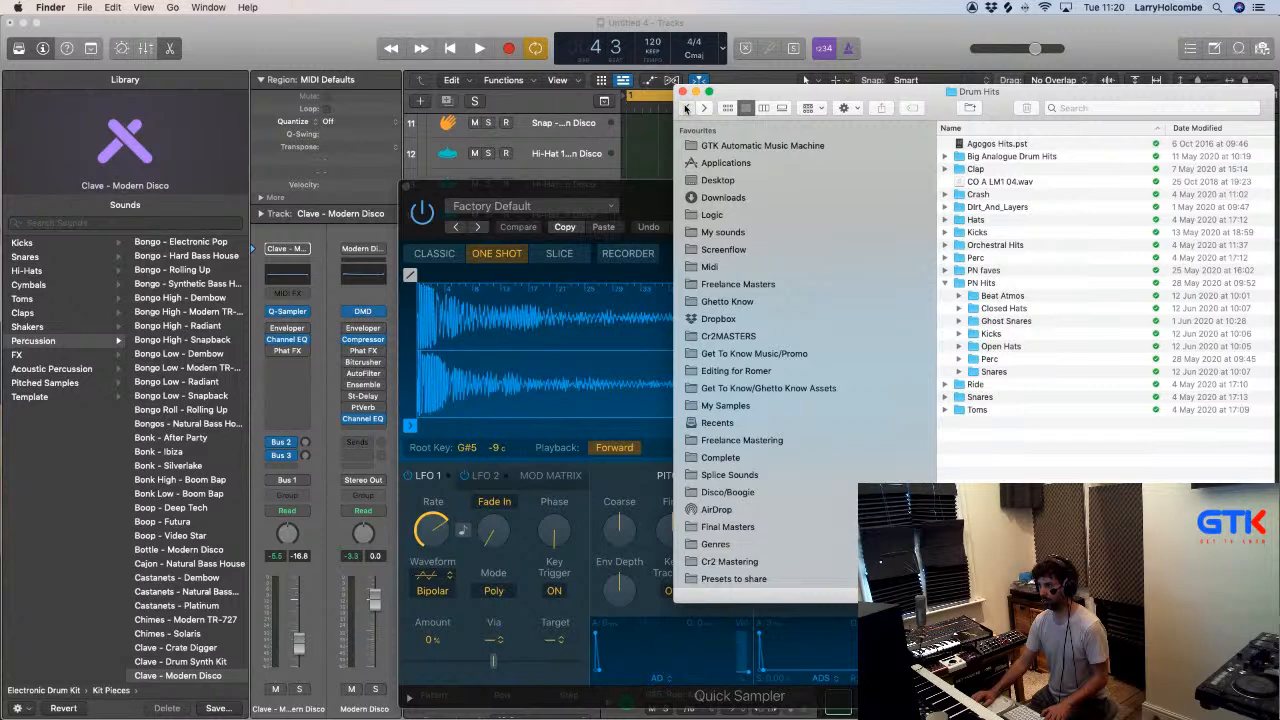
pyautogui.click(686, 108)
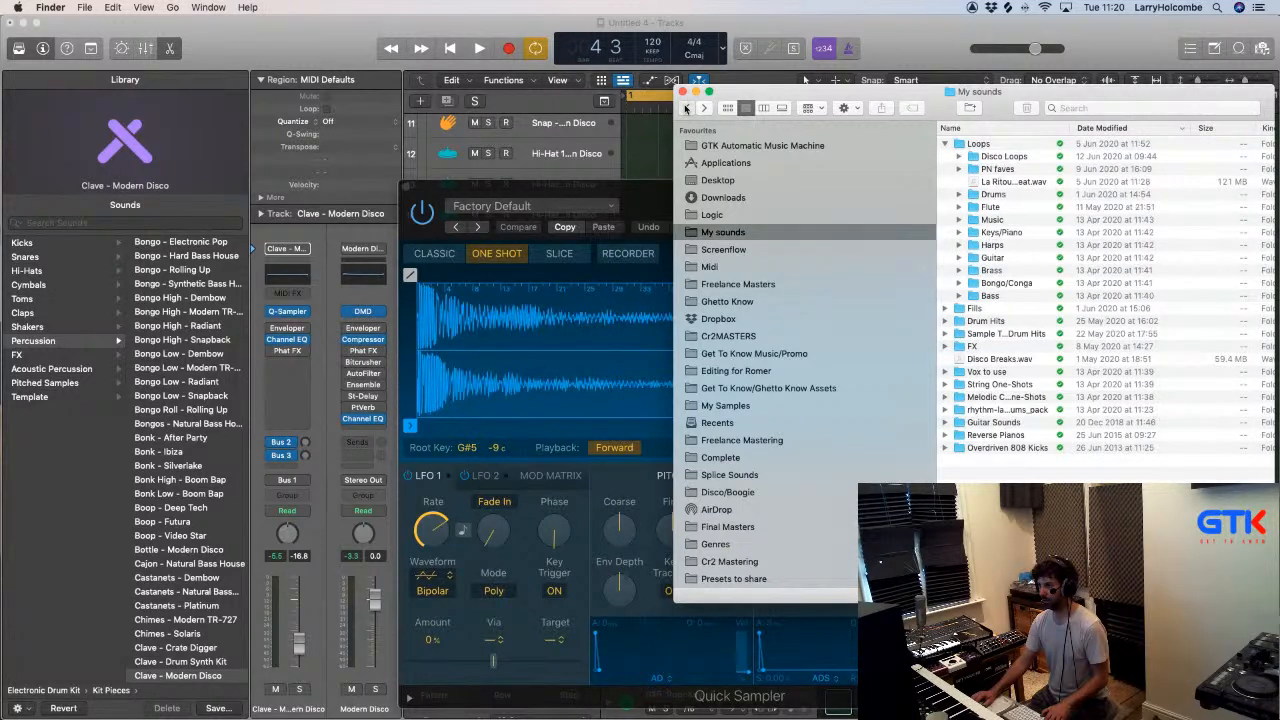
pyautogui.click(686, 108)
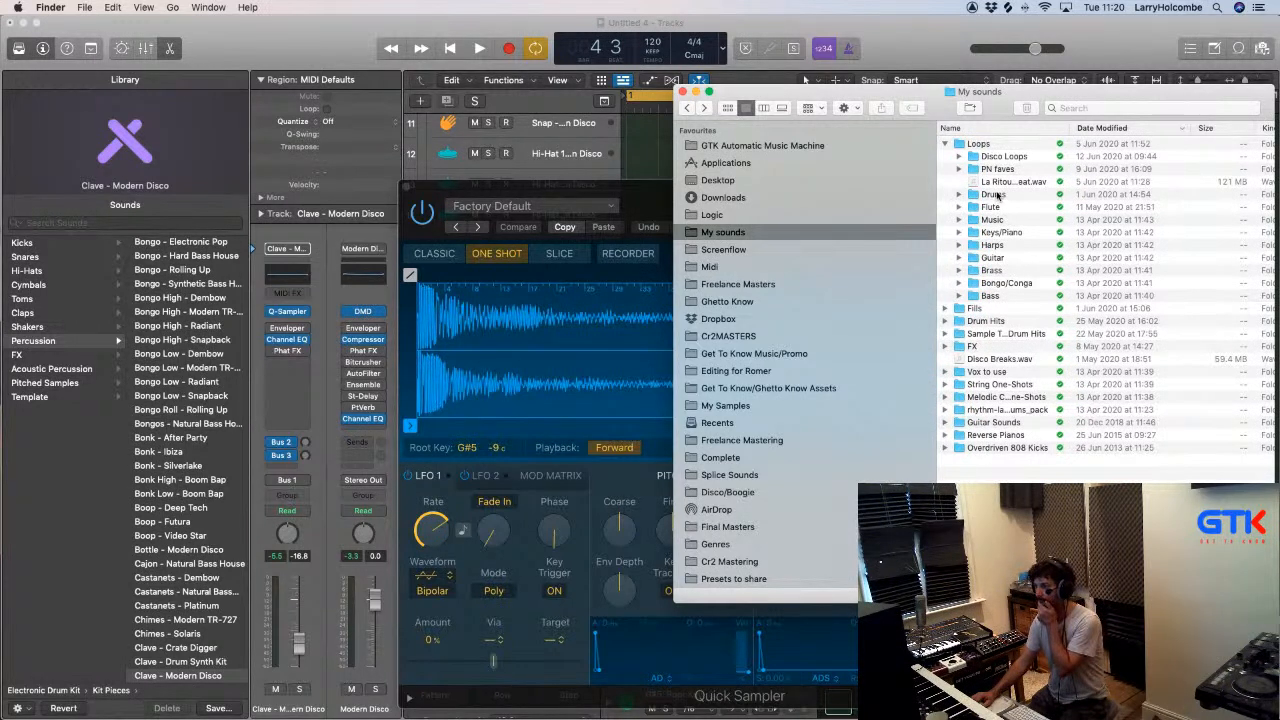
pyautogui.doubleClick(985, 322)
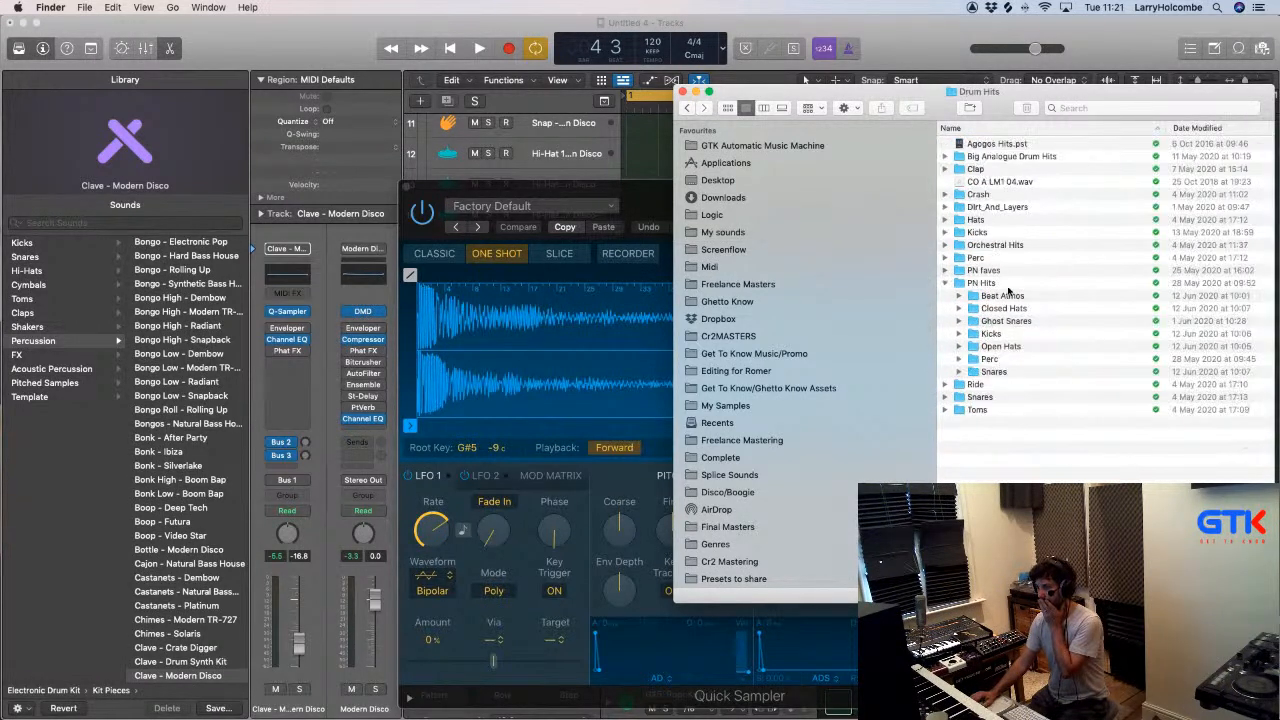
pyautogui.doubleClick(984, 258)
pyautogui.scroll(-10, 1050, 300)
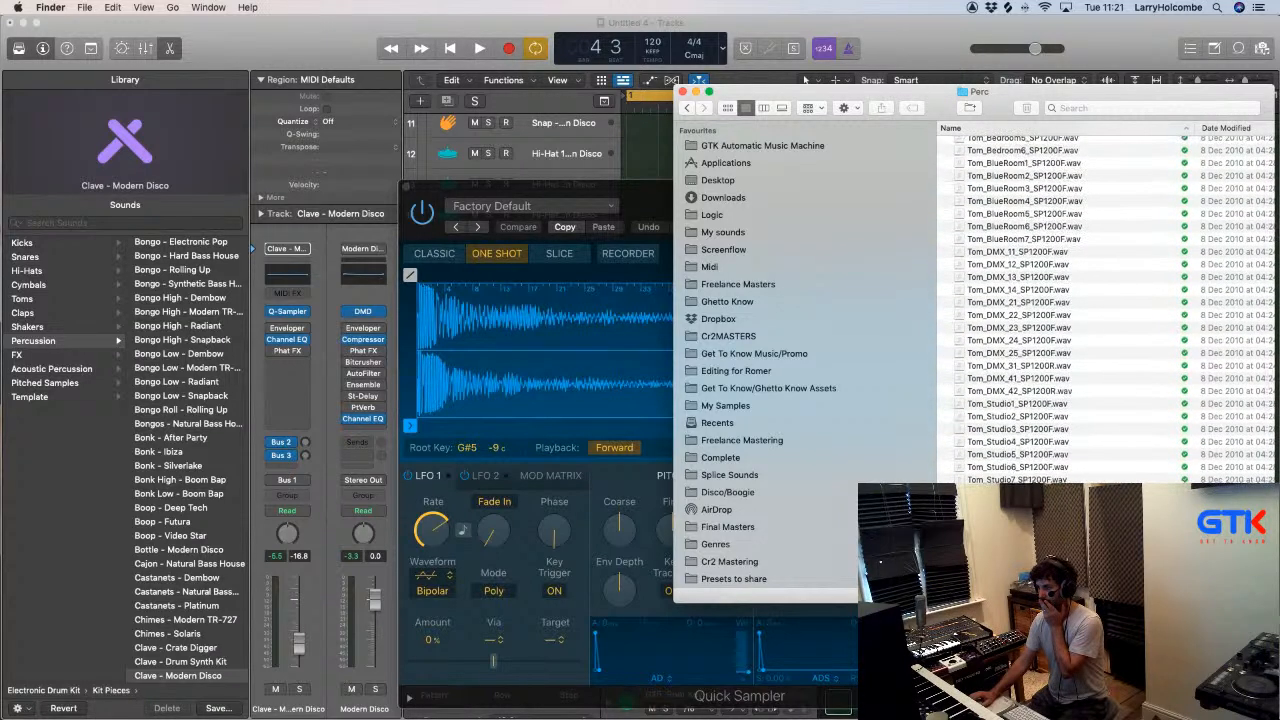
# - Load Wonderful Woodblock.wav from Finder into the Clave Quick Sampler, return to Logic Pro X and play the loop
pyautogui.moveTo(1018, 555); pyautogui.dragTo(517, 277)
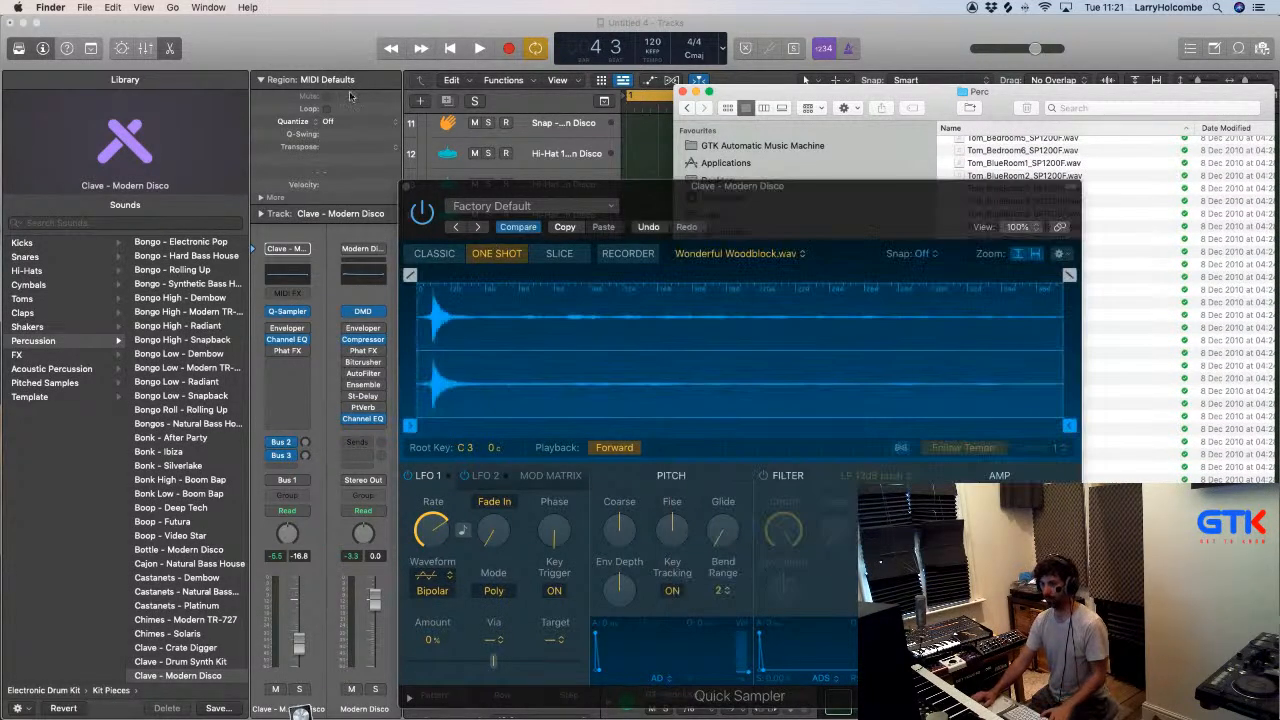
pyautogui.press('space')
pyautogui.press('space')
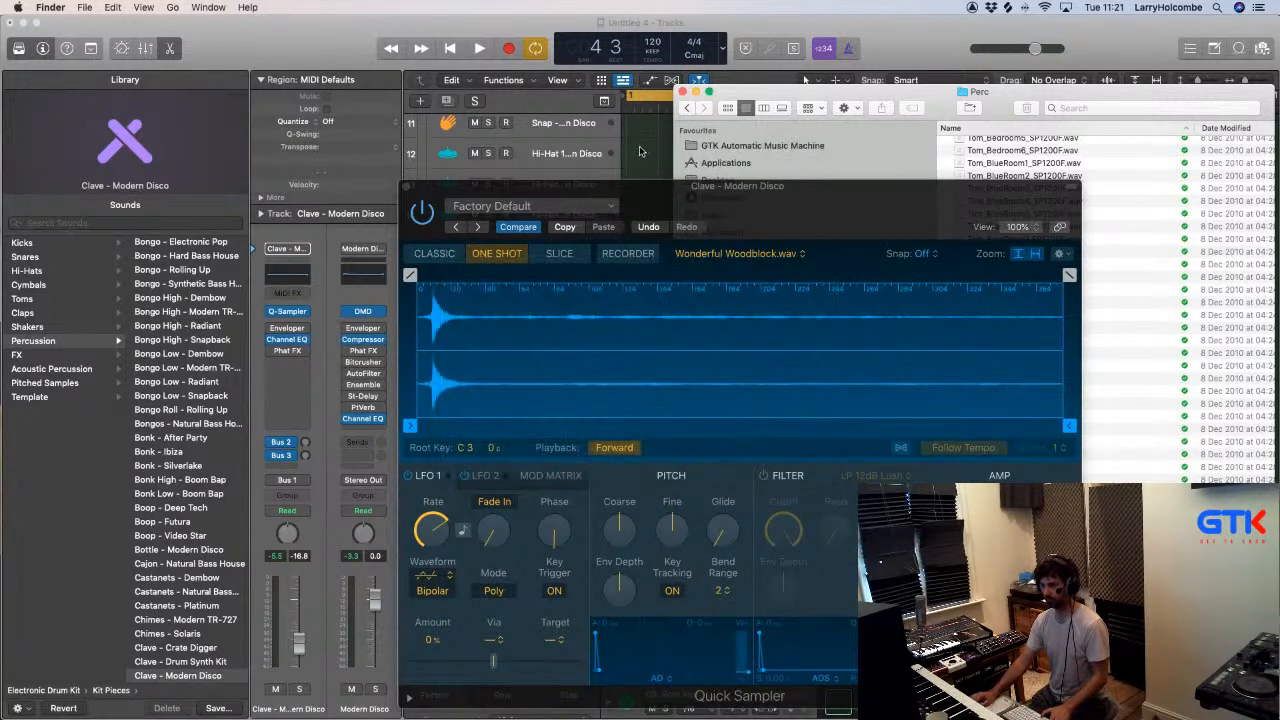
pyautogui.click(638, 148)
pyautogui.press('space')
# - Trim the woodblock's sample start to about 0.007 s and close the Quick Sampler
pyautogui.click(411, 427)
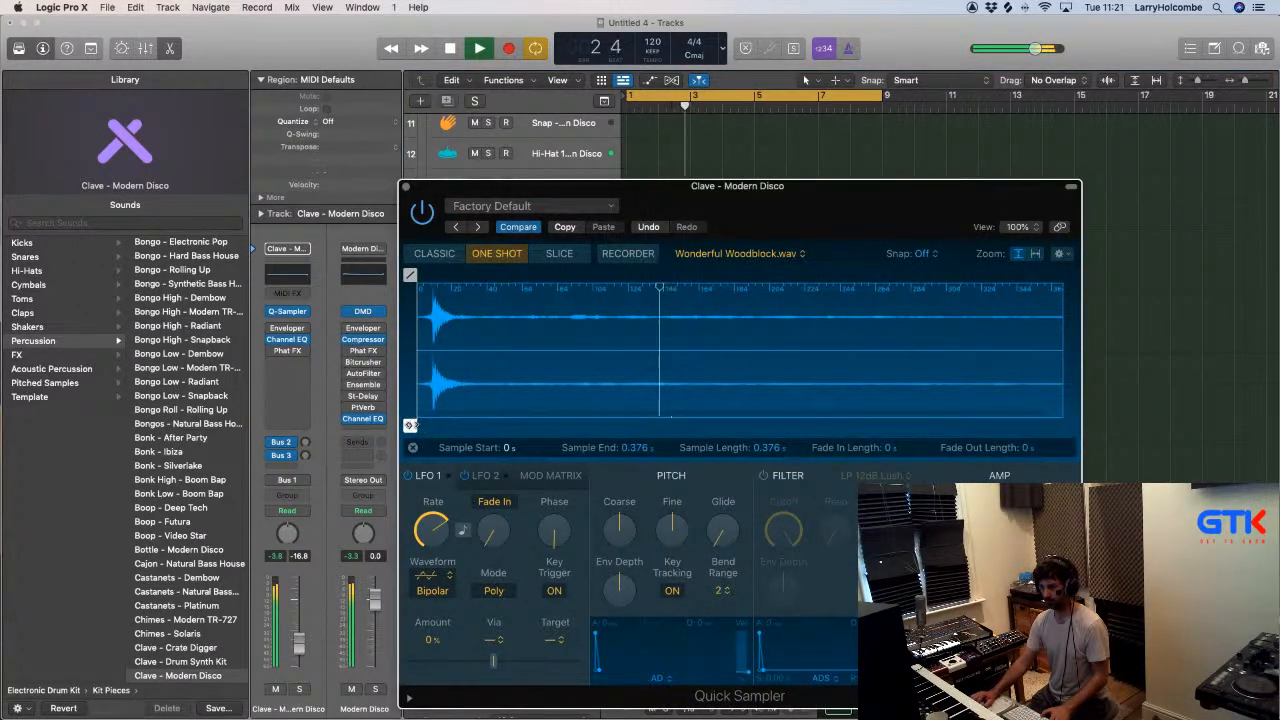
pyautogui.moveTo(413, 425); pyautogui.dragTo(420, 425)
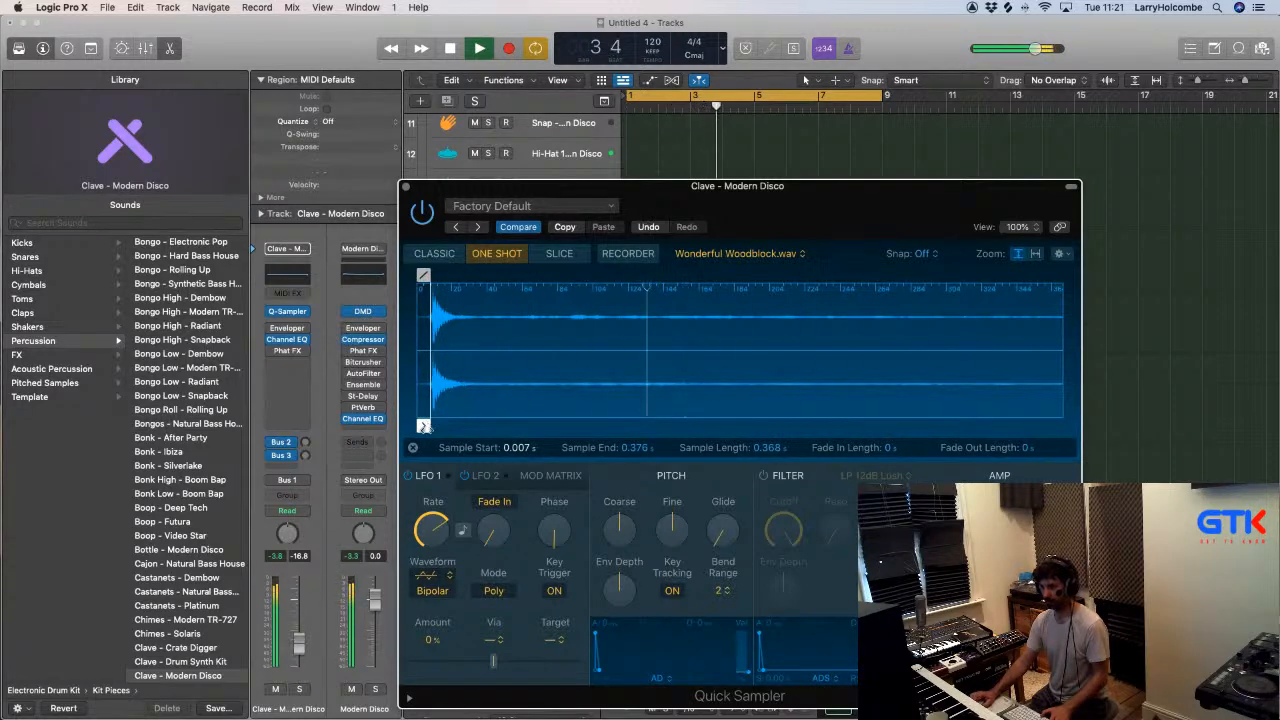
pyautogui.click(405, 188)
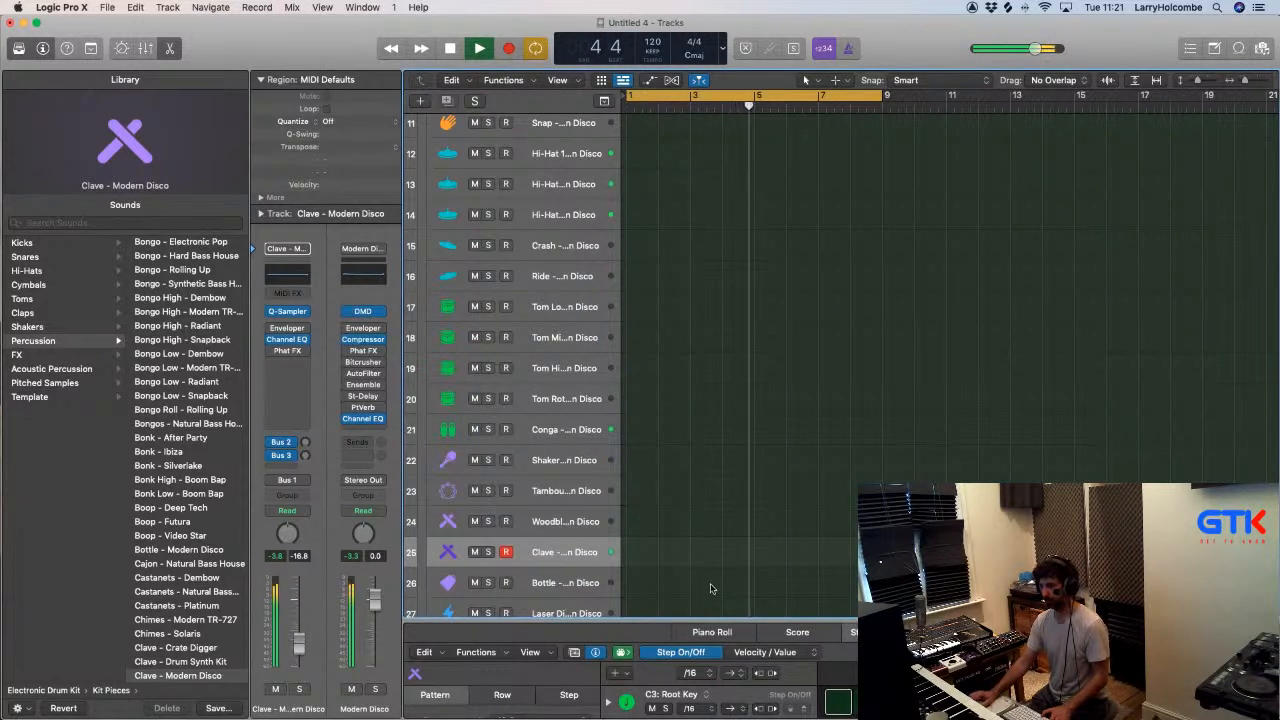
# - Check the drum channel levels in the Mixer, hide it and restart playback
pyautogui.press('x')
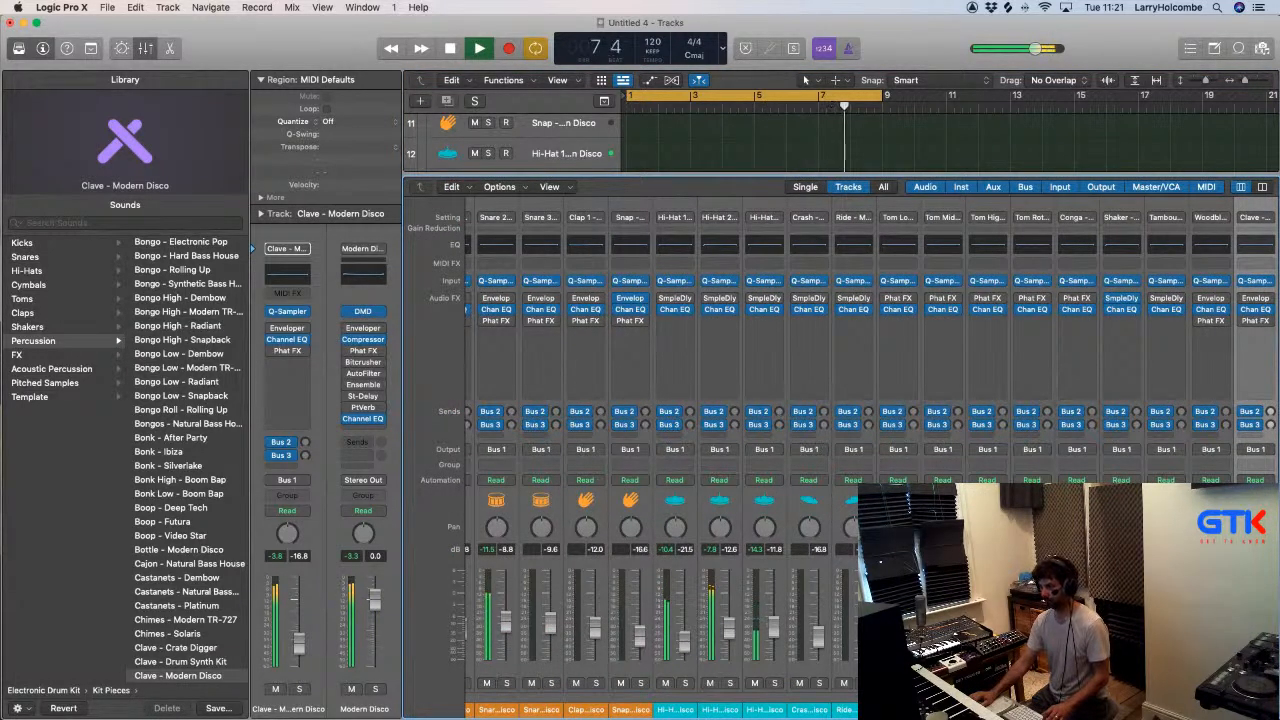
pyautogui.press('x')
pyautogui.press('space')
# - View the Modern Disco pattern in an enlarged Step Sequencer, then hide the editor
pyautogui.scroll(5, 745, 365)
pyautogui.click(645, 190)
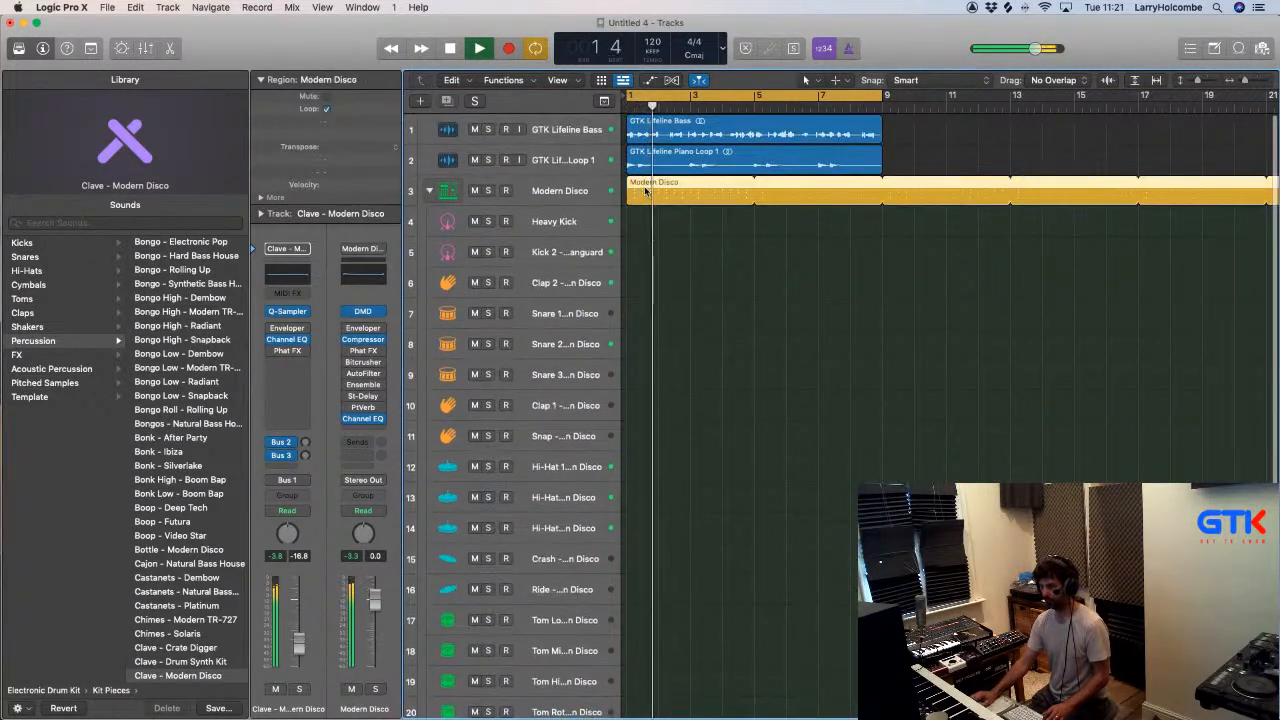
pyautogui.doubleClick(645, 191)
pyautogui.moveTo(711, 624); pyautogui.dragTo(715, 276)
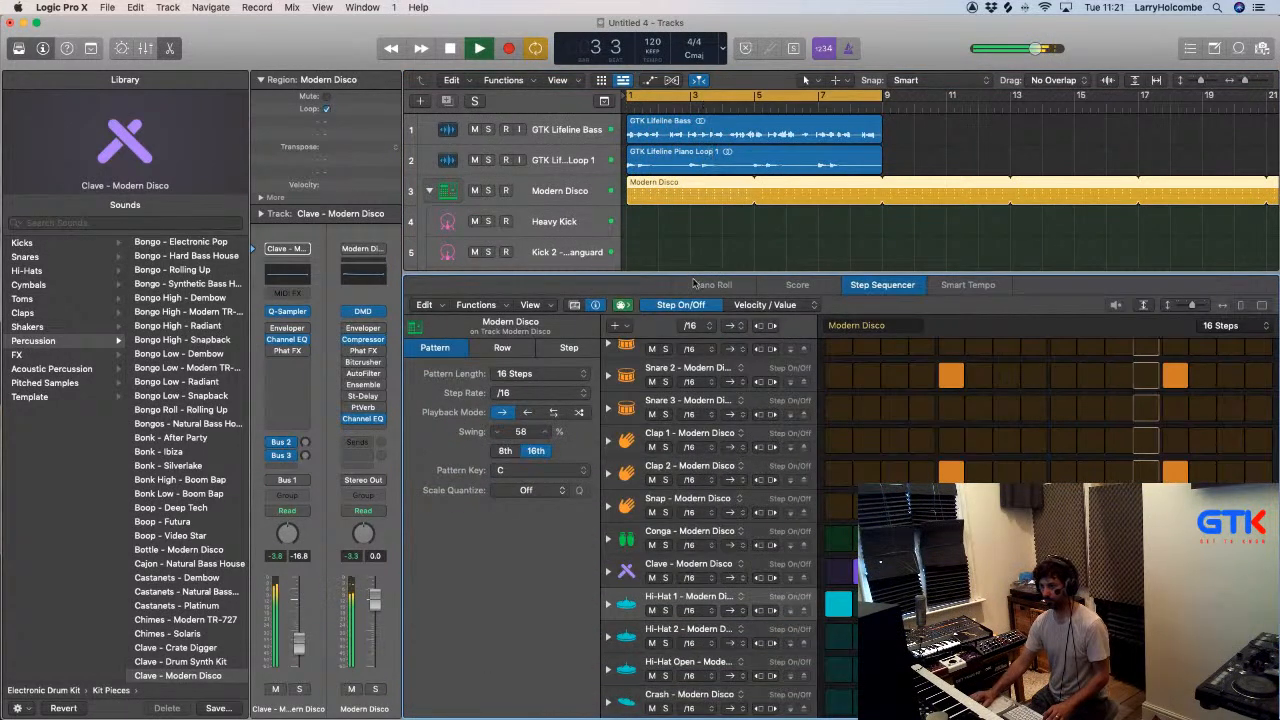
pyautogui.press('e')
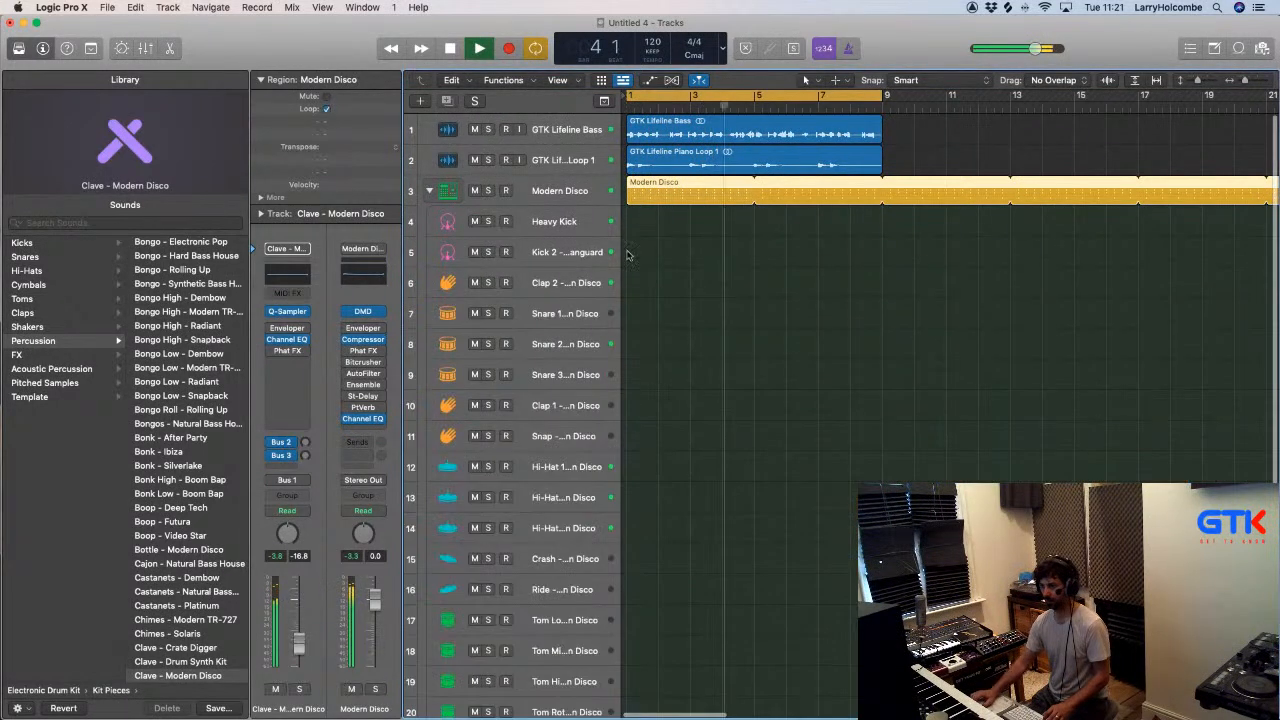
# - Audition the Hi-Hat 1 and Hi-Hat 2 tracks by soloing and unsoloing each during playback
pyautogui.click(556, 476)
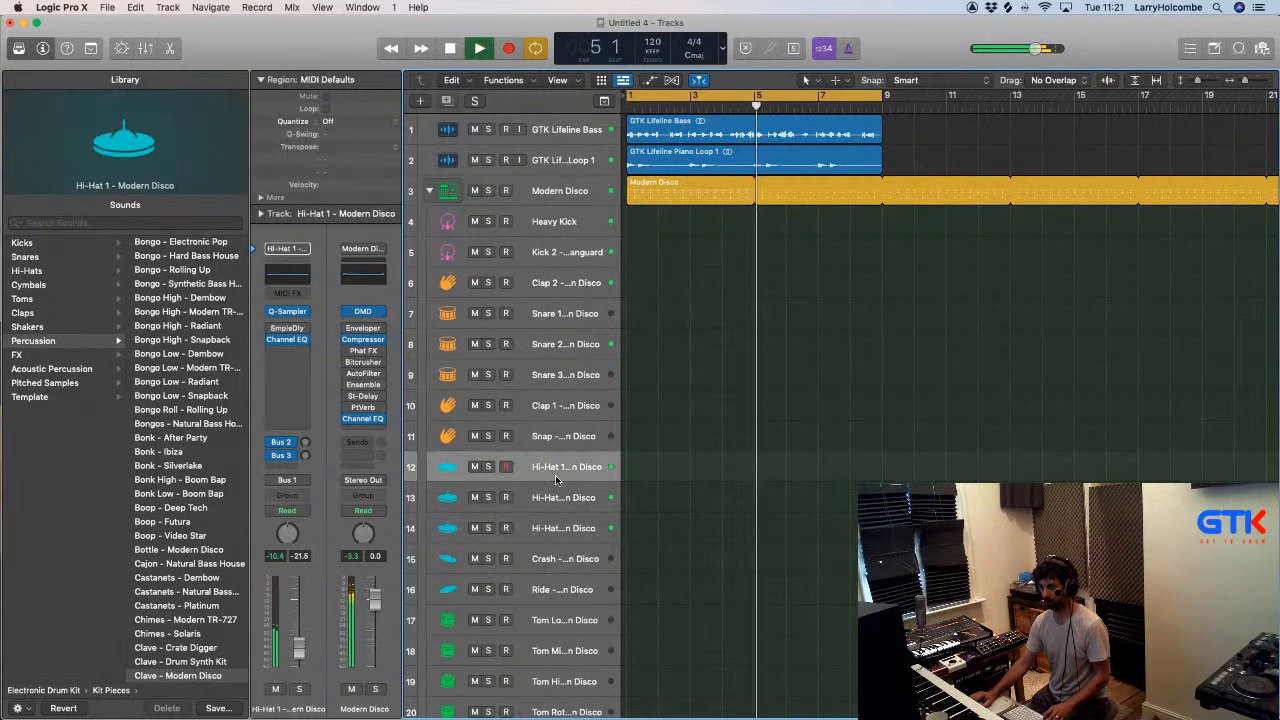
pyautogui.click(298, 689)
pyautogui.click(298, 689)
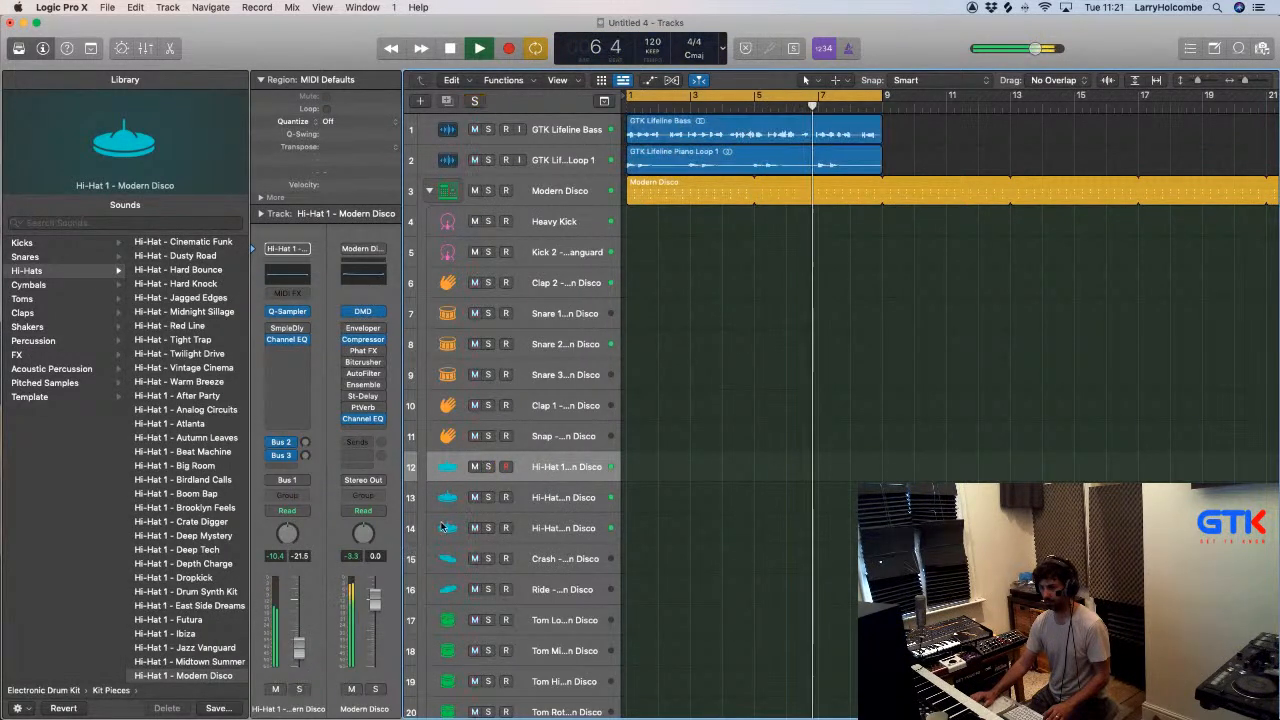
pyautogui.click(489, 497)
pyautogui.click(530, 497)
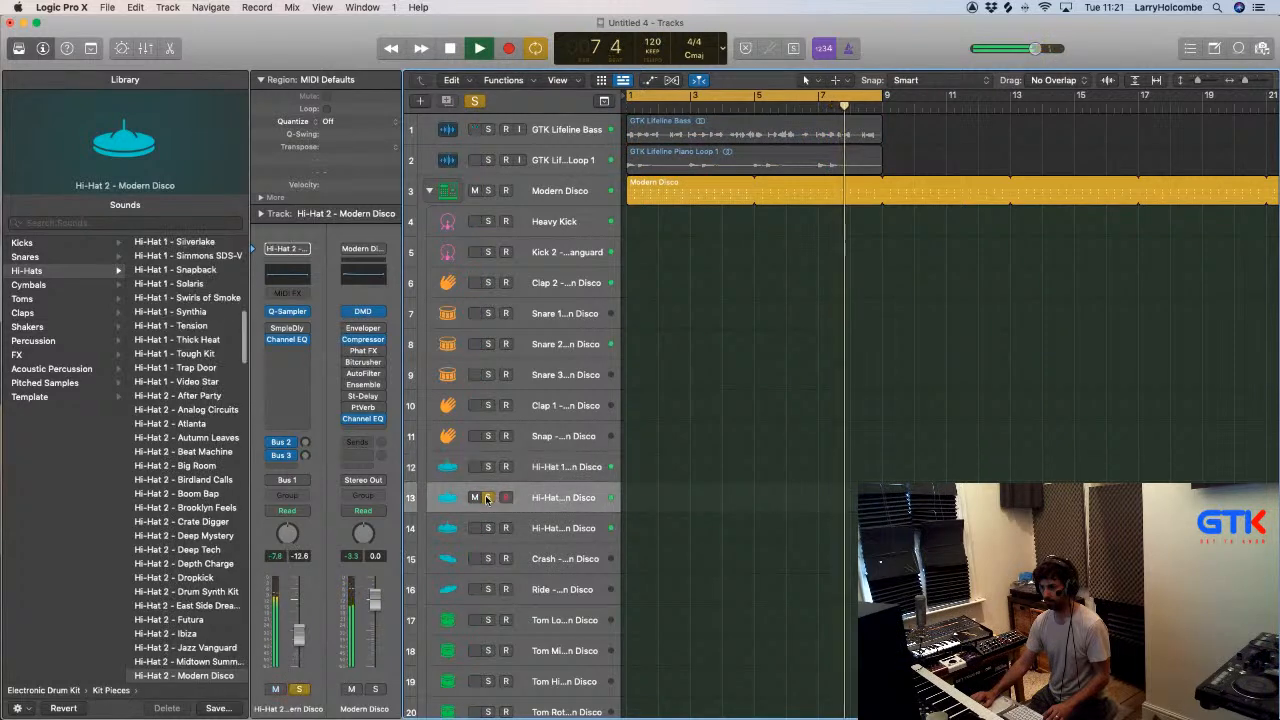
pyautogui.click(488, 497)
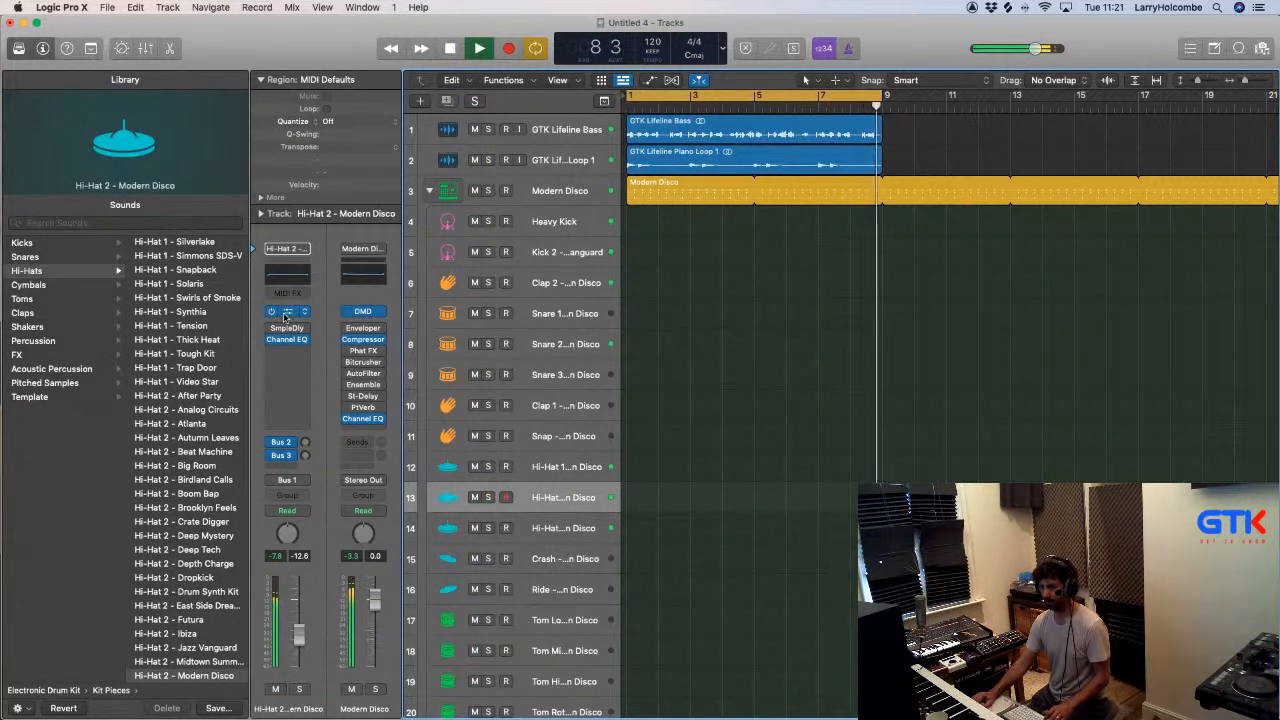
# - Open the Hi-Hat 2 Quick Sampler, switch to Finder and open the Hats folder inside Drum Hits
pyautogui.click(286, 312)
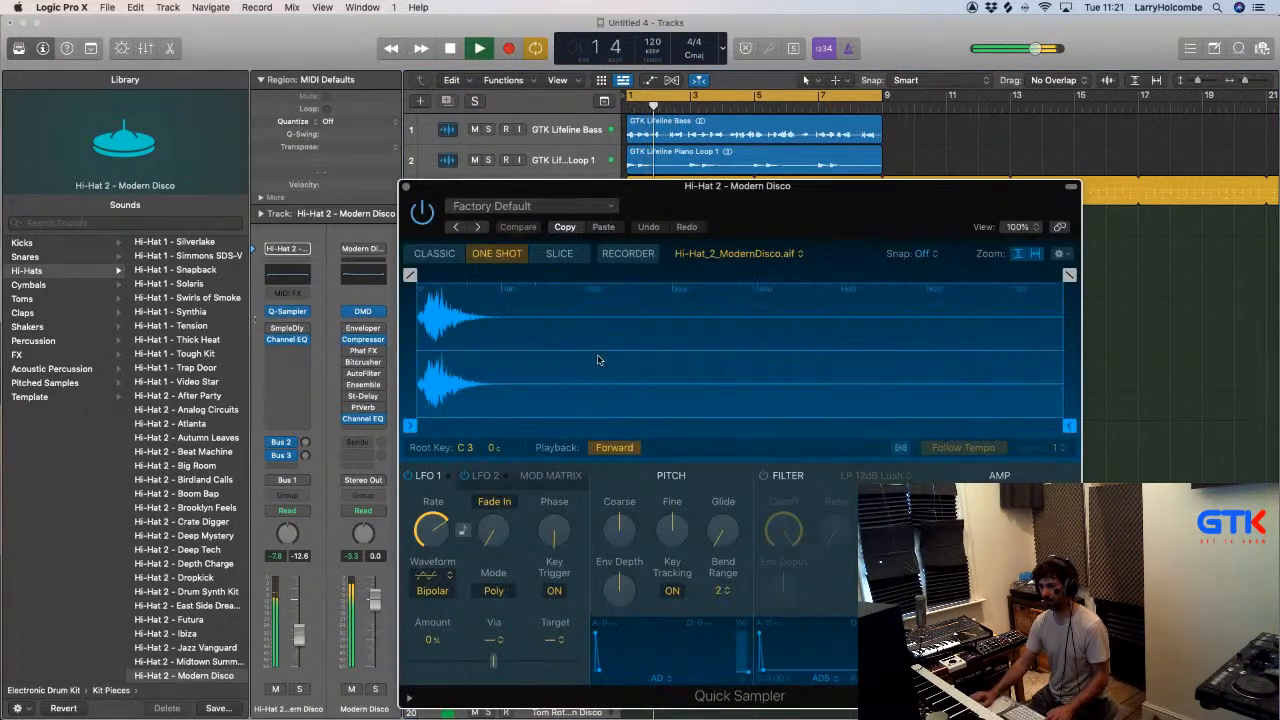
pyautogui.press('super+Tab')
pyautogui.click(407, 352)
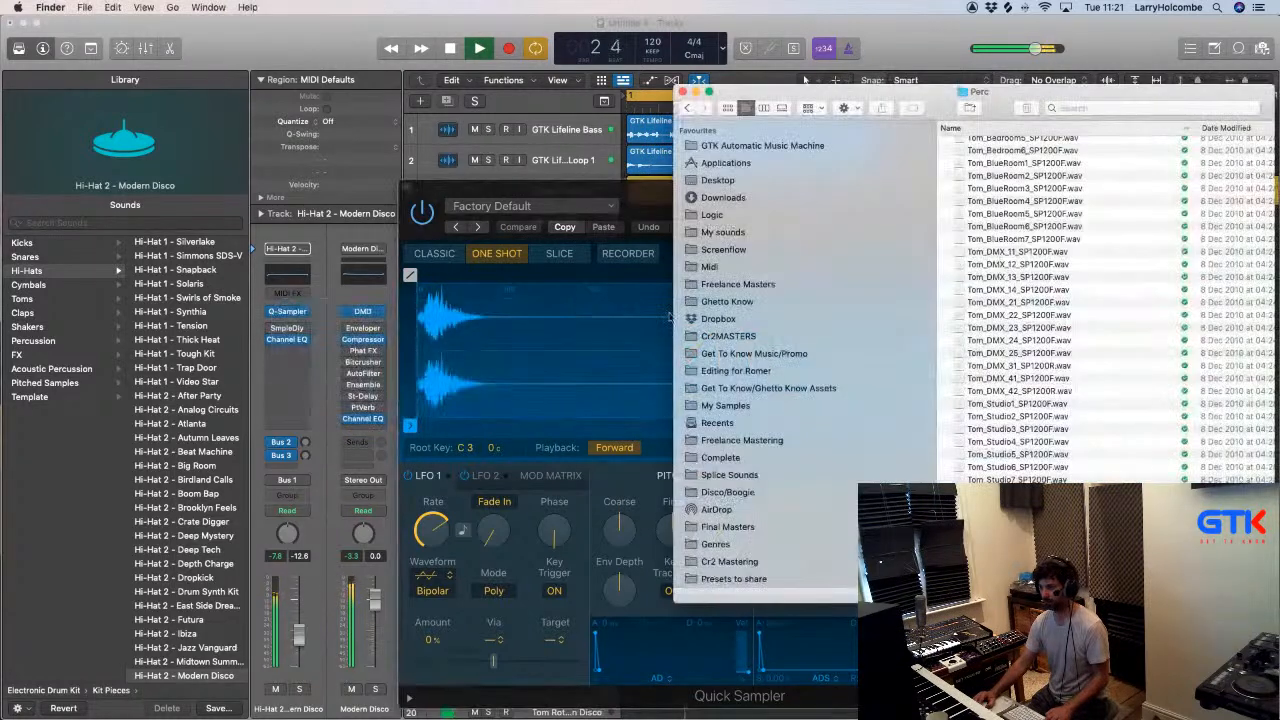
pyautogui.click(686, 108)
pyautogui.doubleClick(974, 220)
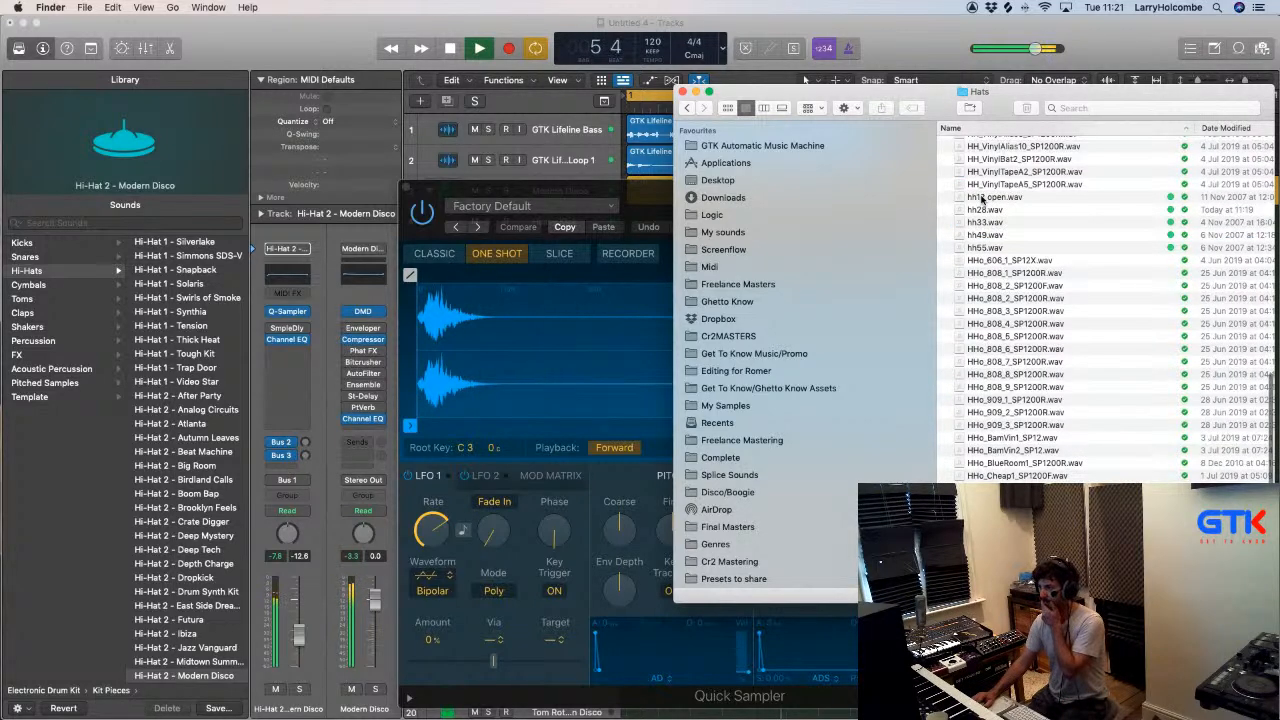
# - Preview the hi-hat samples hh12 open.wav and hh55.wav from the Hats folder
pyautogui.click(982, 198)
pyautogui.press('space')
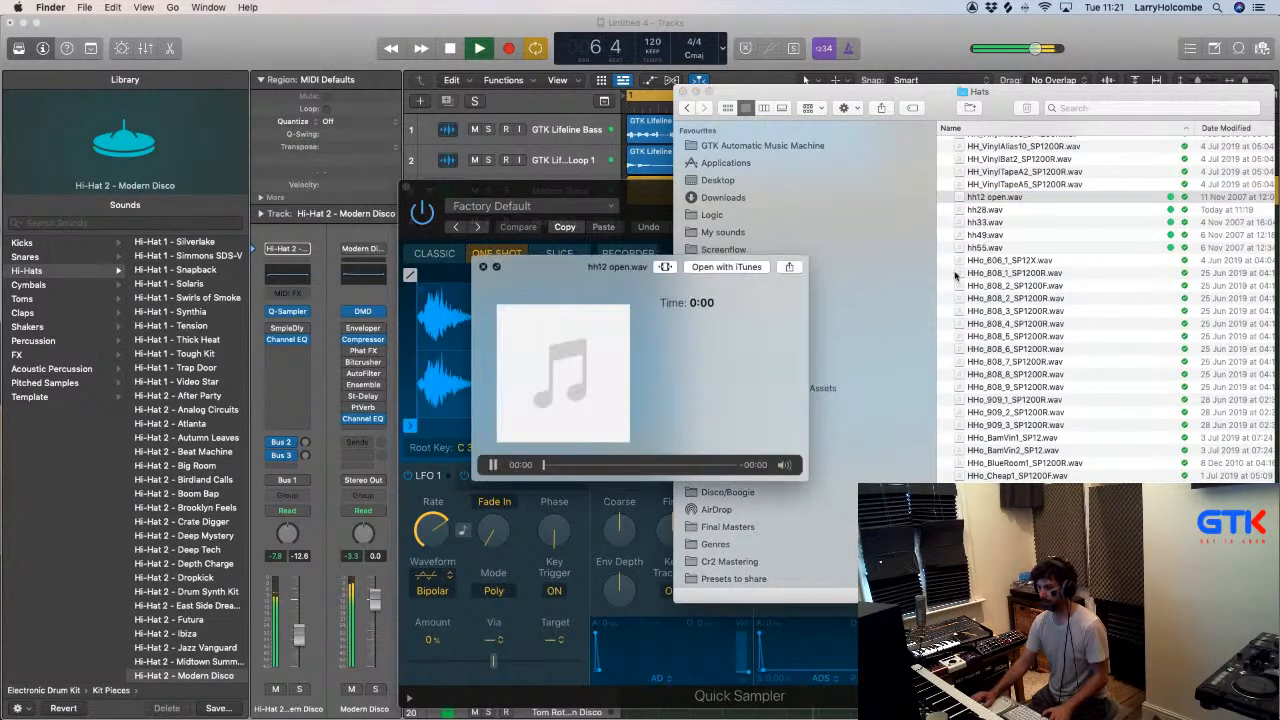
pyautogui.press('space')
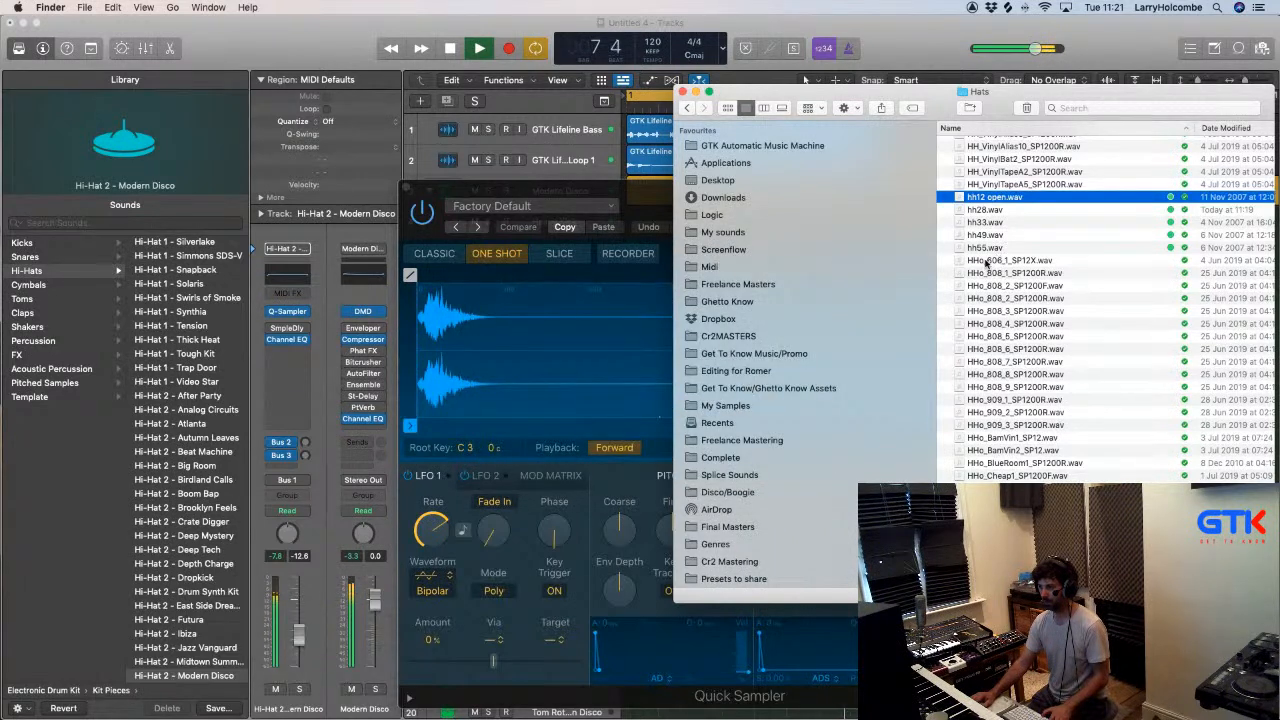
pyautogui.click(980, 247)
pyautogui.press('space')
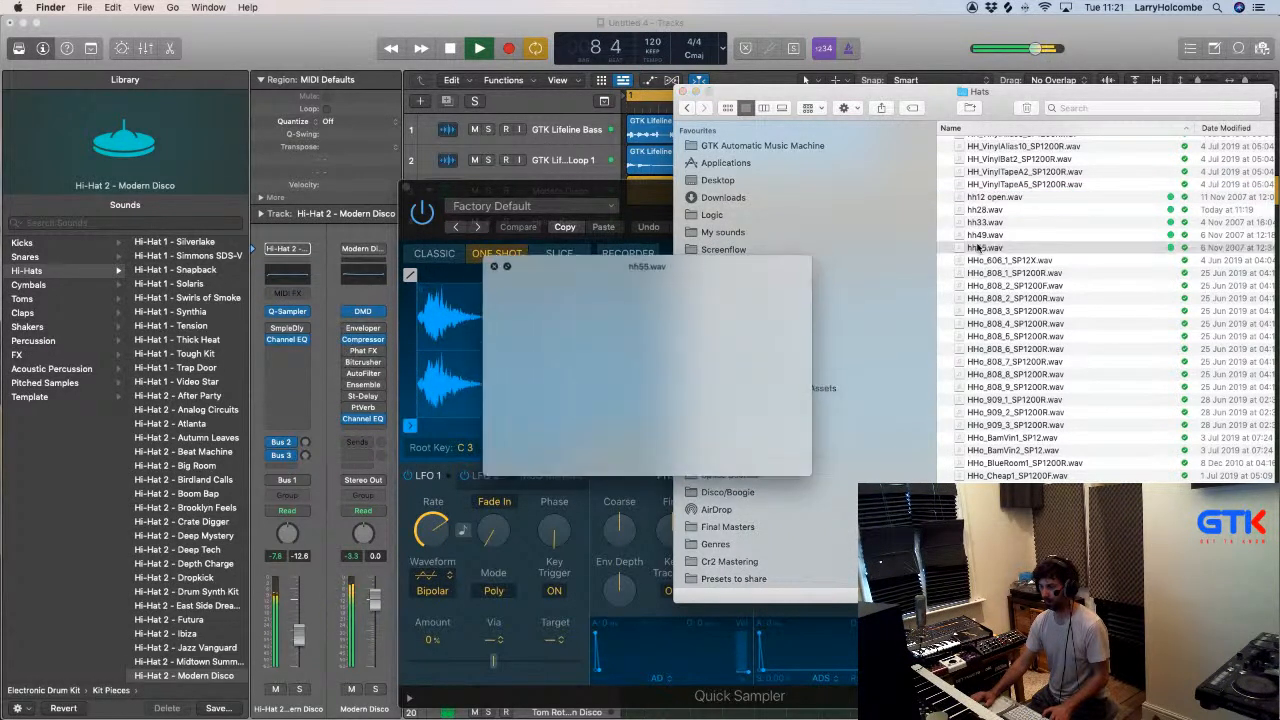
pyautogui.press('space')
# - Load hh55.wav into the Hi-Hat 2 Quick Sampler, return to Logic Pro X and close the sampler
pyautogui.moveTo(980, 250); pyautogui.dragTo(525, 237)
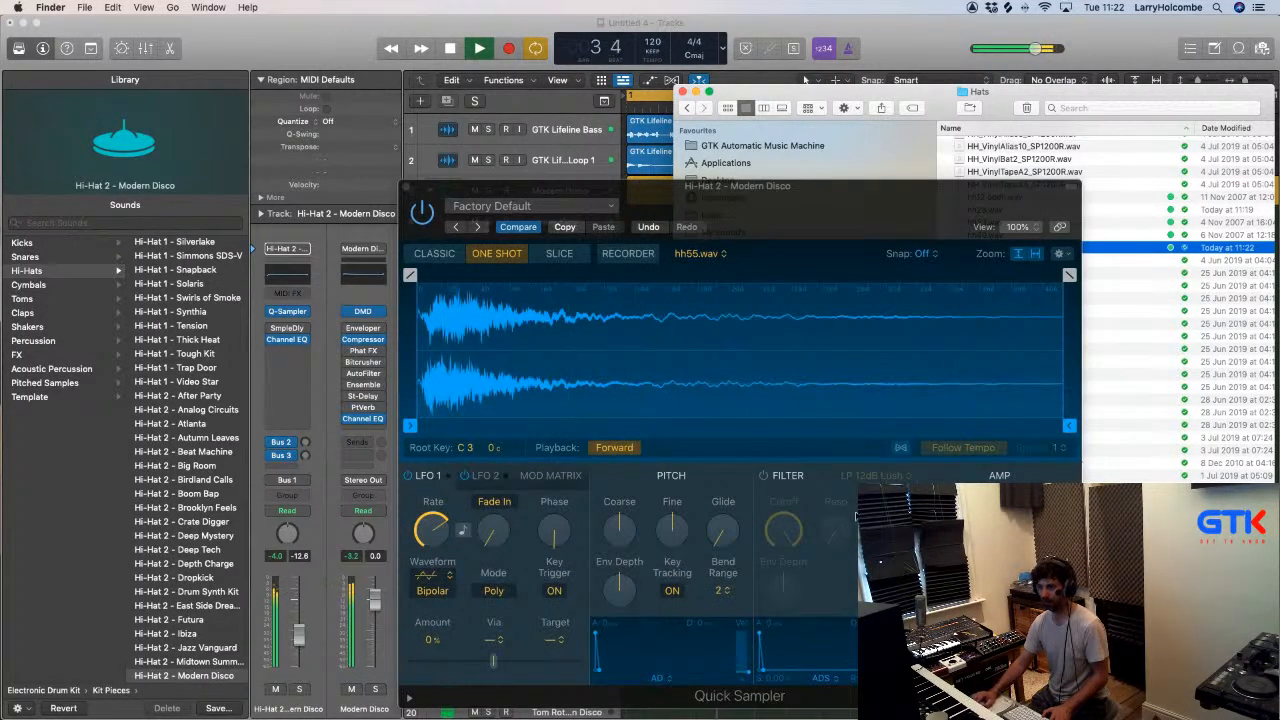
pyautogui.press('super+Tab')
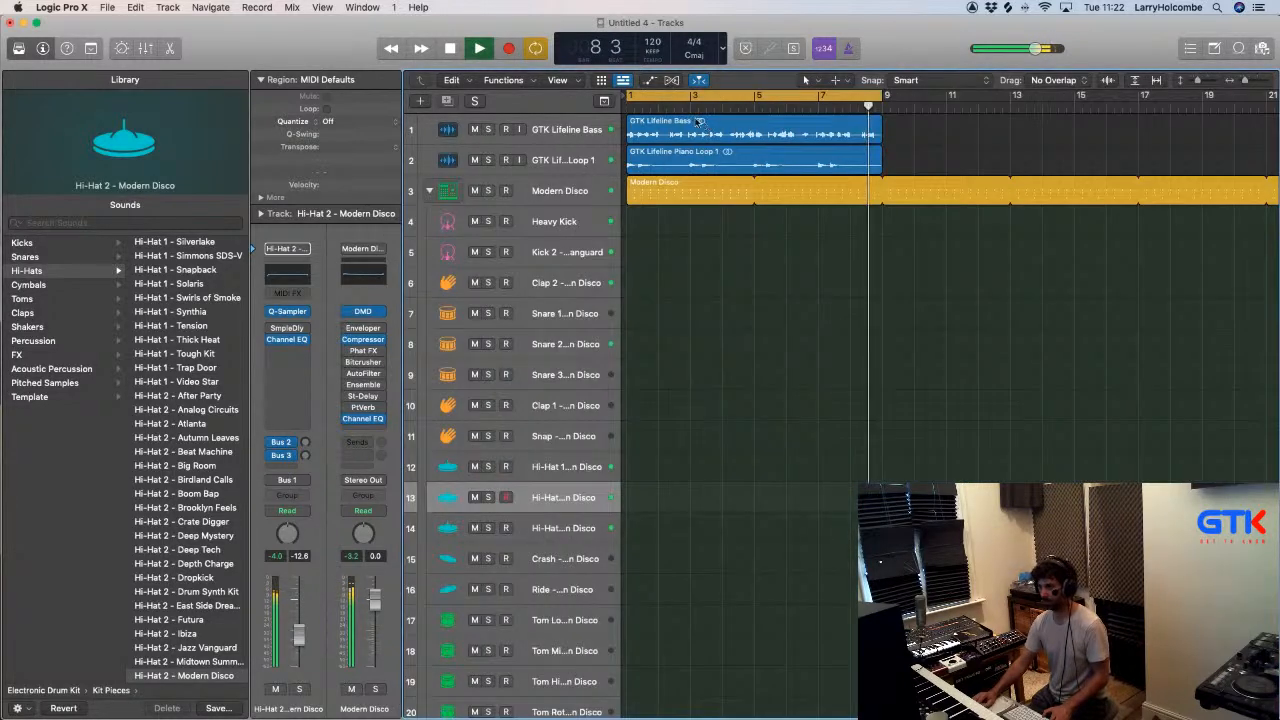
pyautogui.click(406, 188)
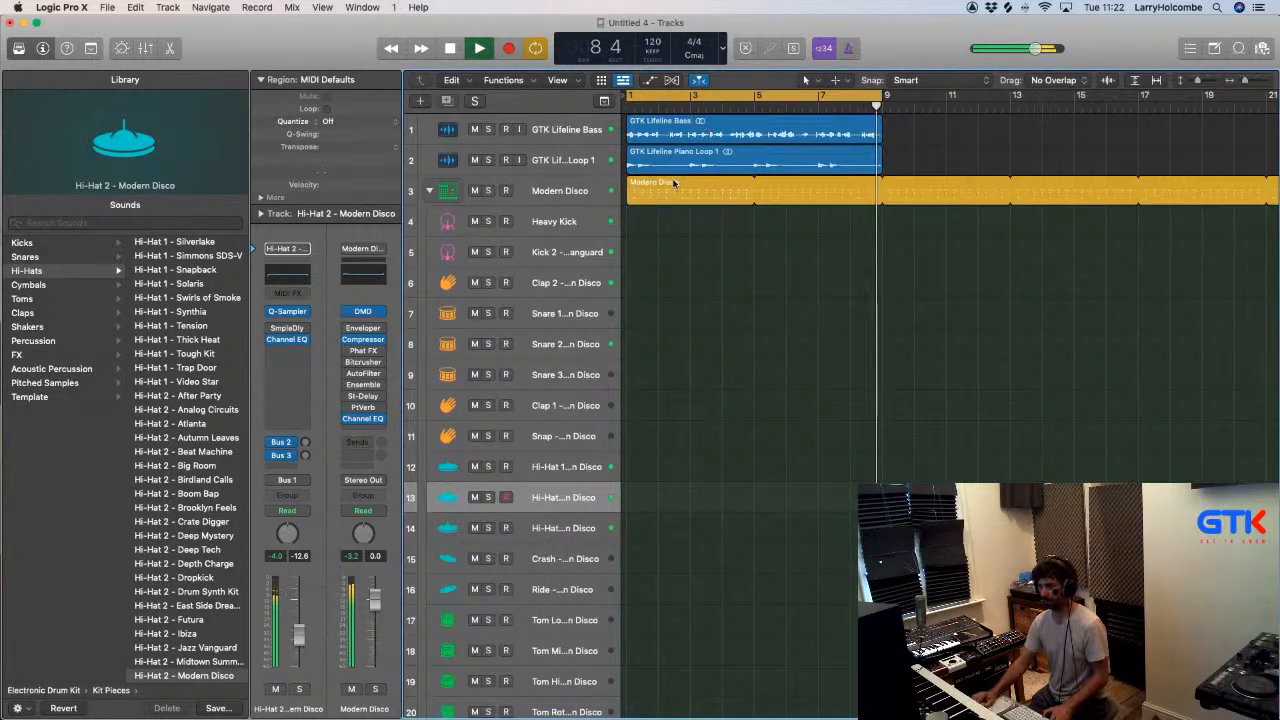
pyautogui.click(656, 194)
pyautogui.press('x')
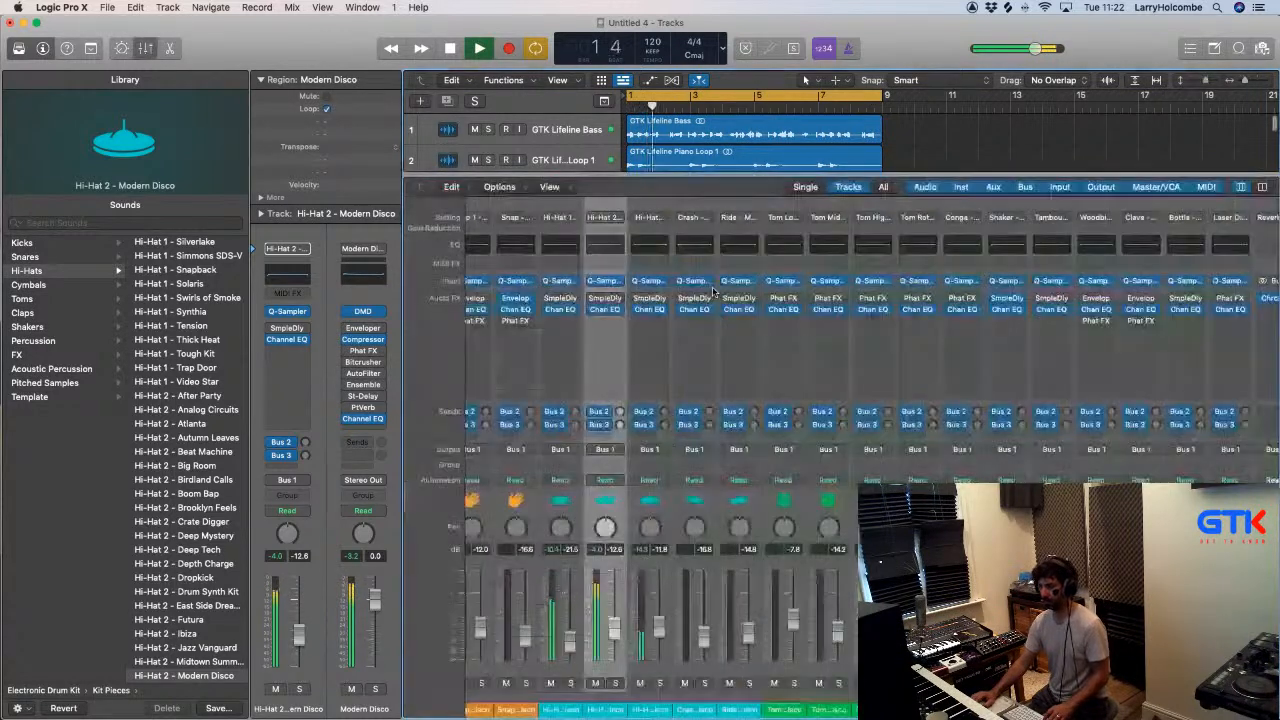
pyautogui.press('x')
pyautogui.click(729, 266)
pyautogui.moveTo(695, 700)
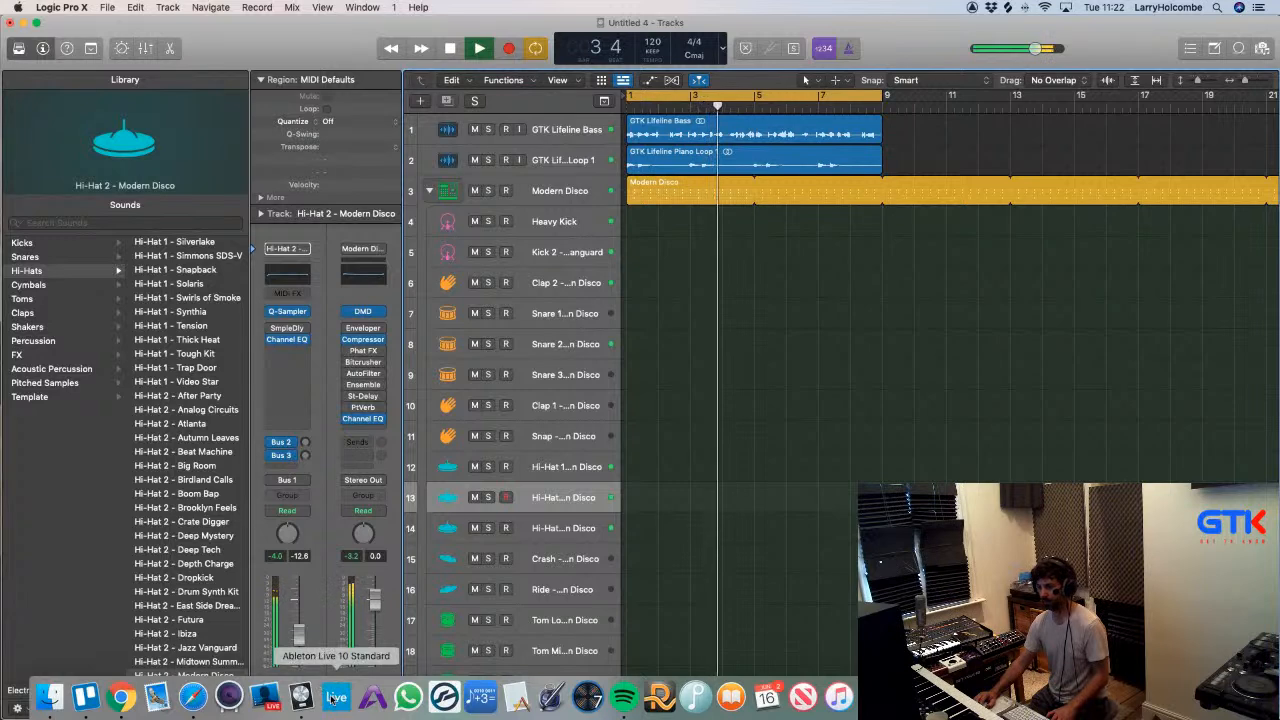
# - Shrink the track heights to show all 27 tracks and open the User Loops folder among the untagged loops
pyautogui.press('super+Up')
pyautogui.press('super+Up')
pyautogui.press('super+Up')
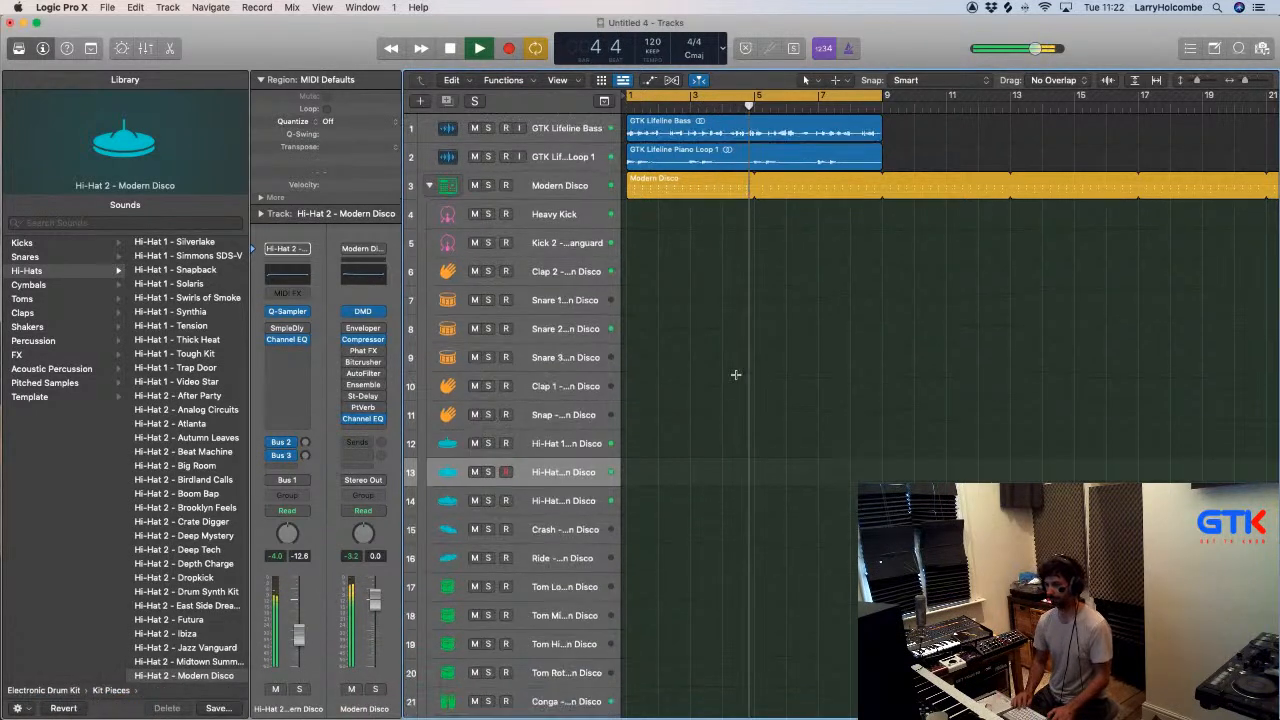
pyautogui.press('super+Up')
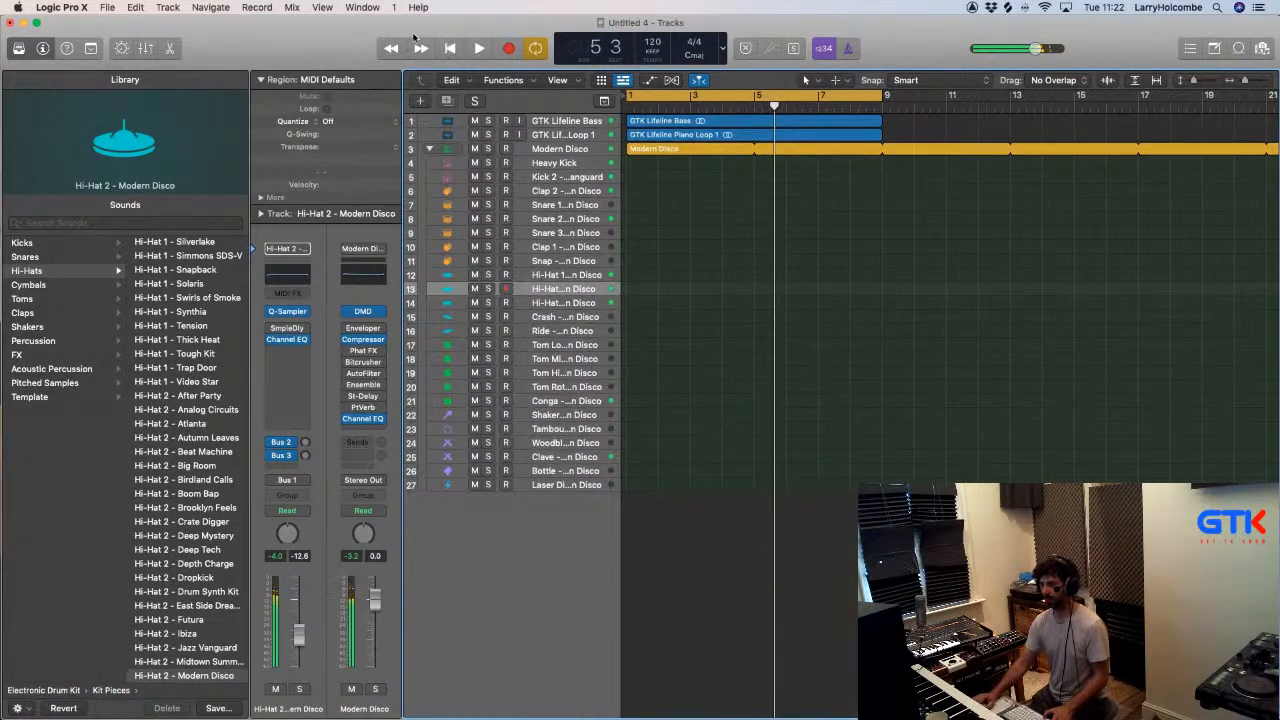
pyautogui.click(1236, 48)
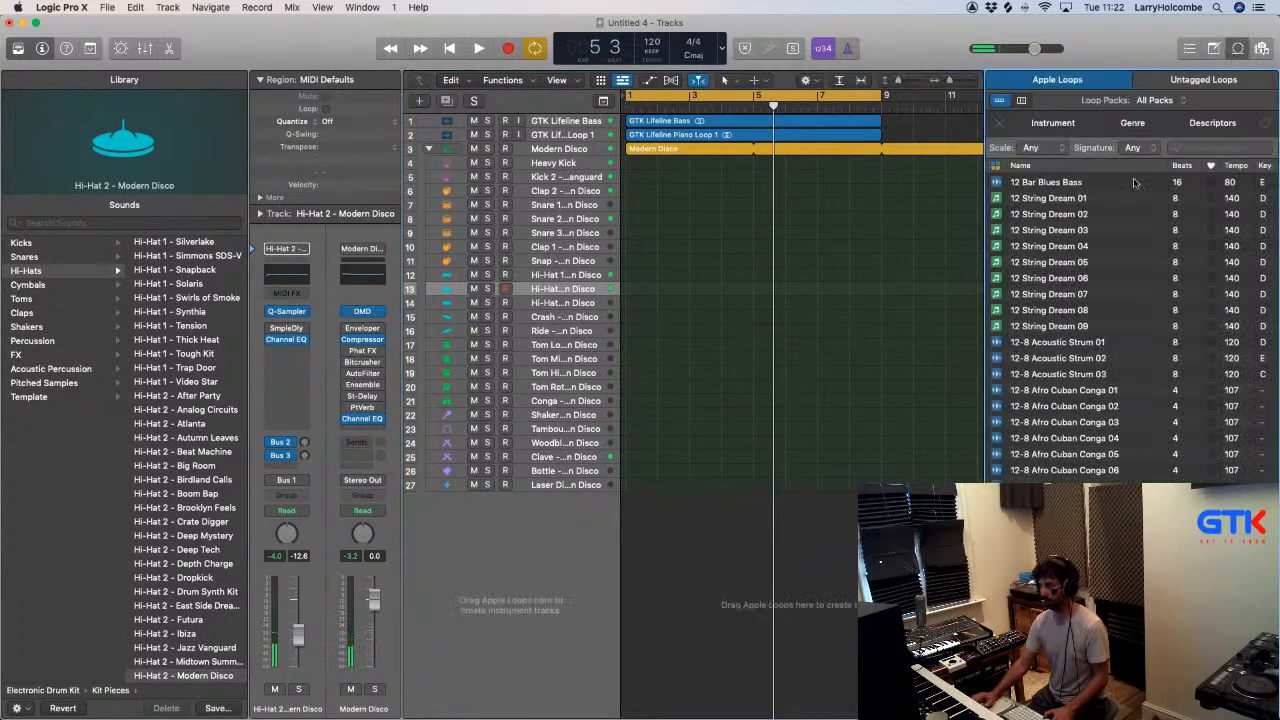
pyautogui.click(1204, 80)
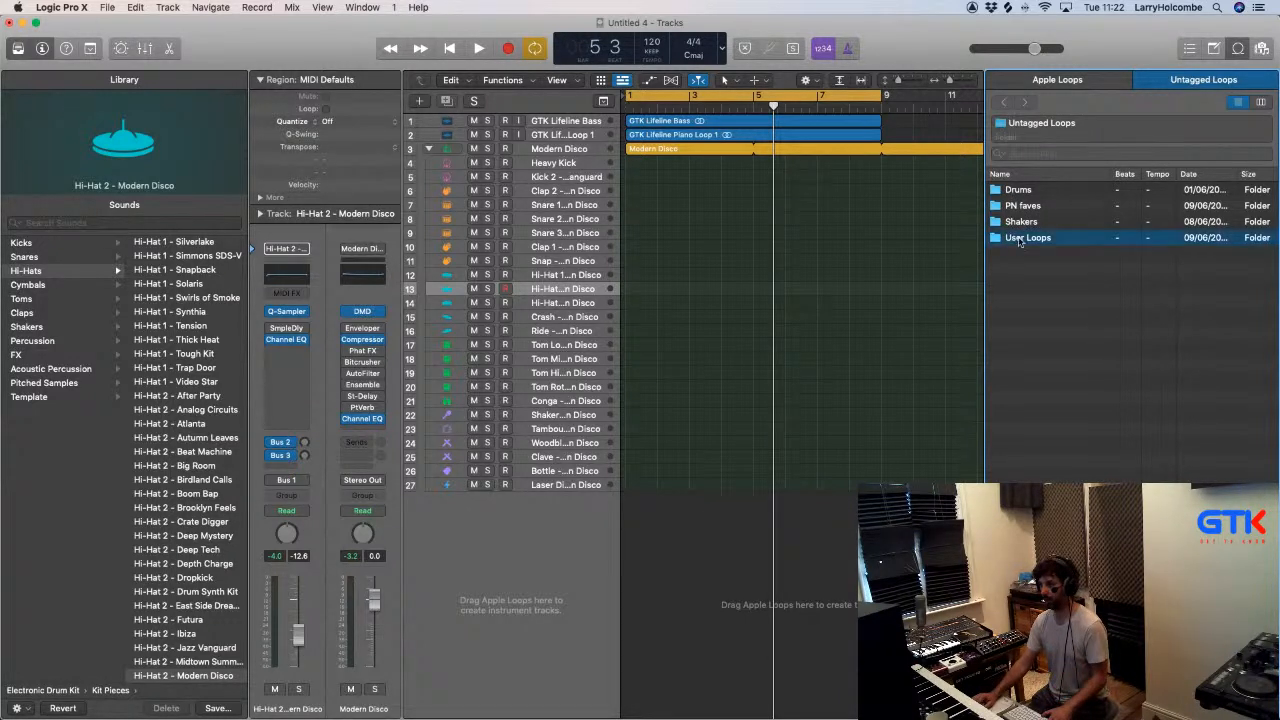
pyautogui.doubleClick(1020, 241)
# - Preview the 96 and 107 BPM Drum Library loops on their own and alternately against the playing arrangement
pyautogui.click(1013, 189)
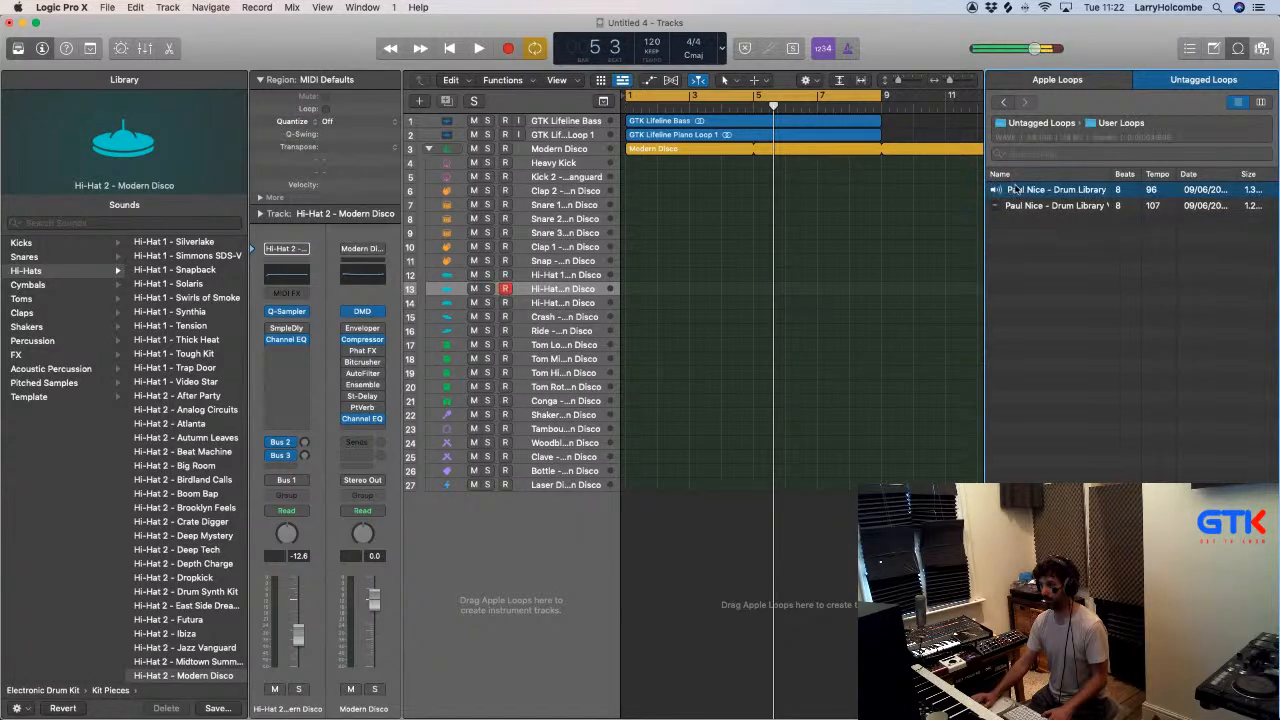
pyautogui.moveTo(1020, 189); pyautogui.dragTo(1026, 216)
pyautogui.click(760, 240)
pyautogui.hscroll(-2, 762, 240)
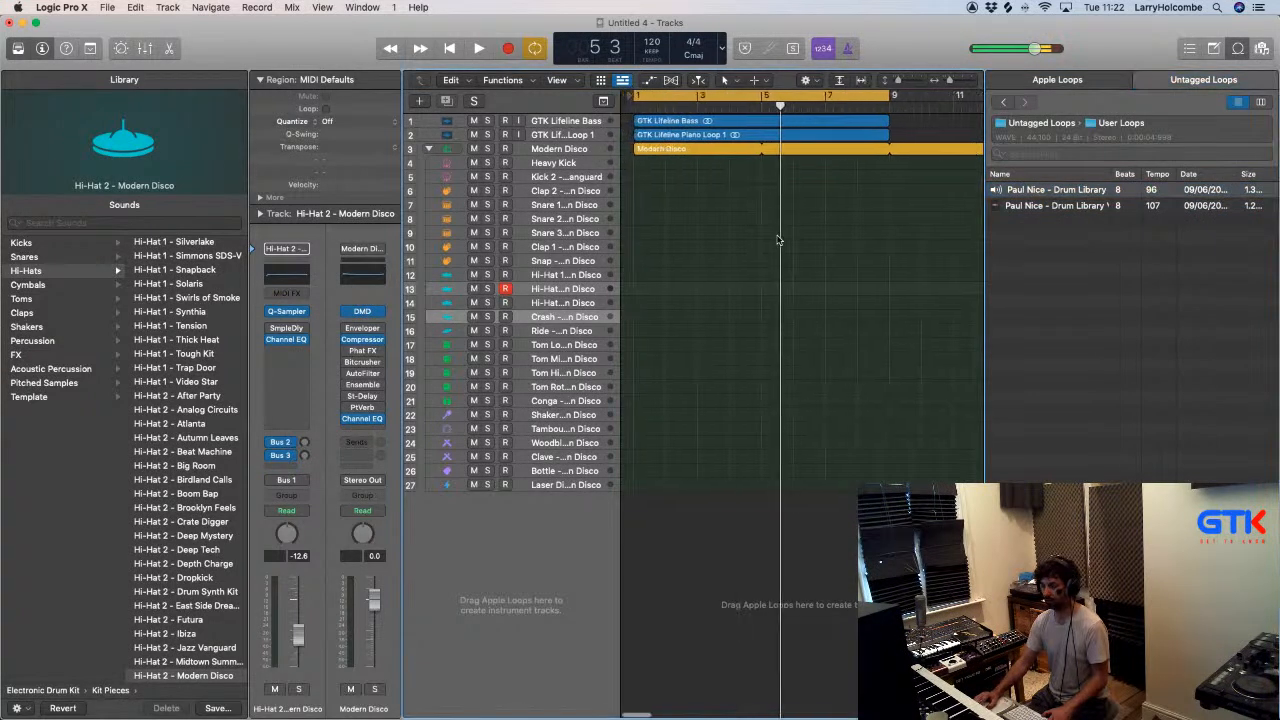
pyautogui.press('space')
pyautogui.click(1018, 191)
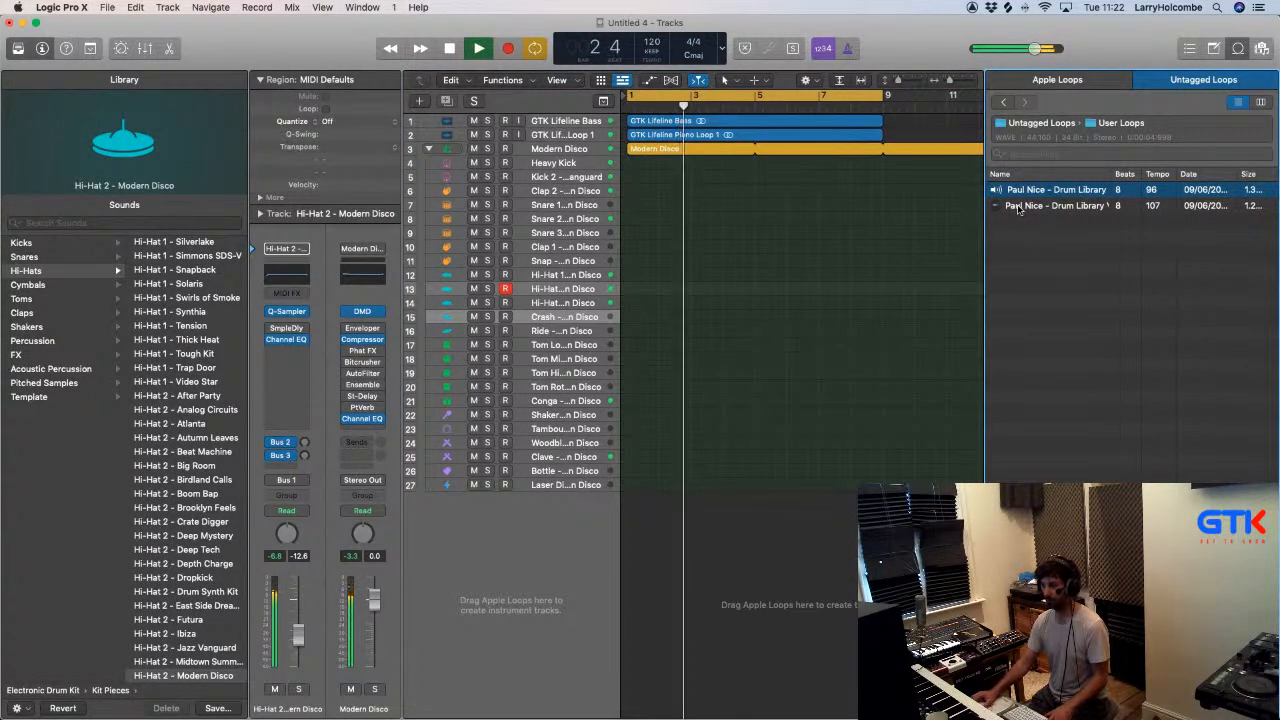
pyautogui.click(1035, 207)
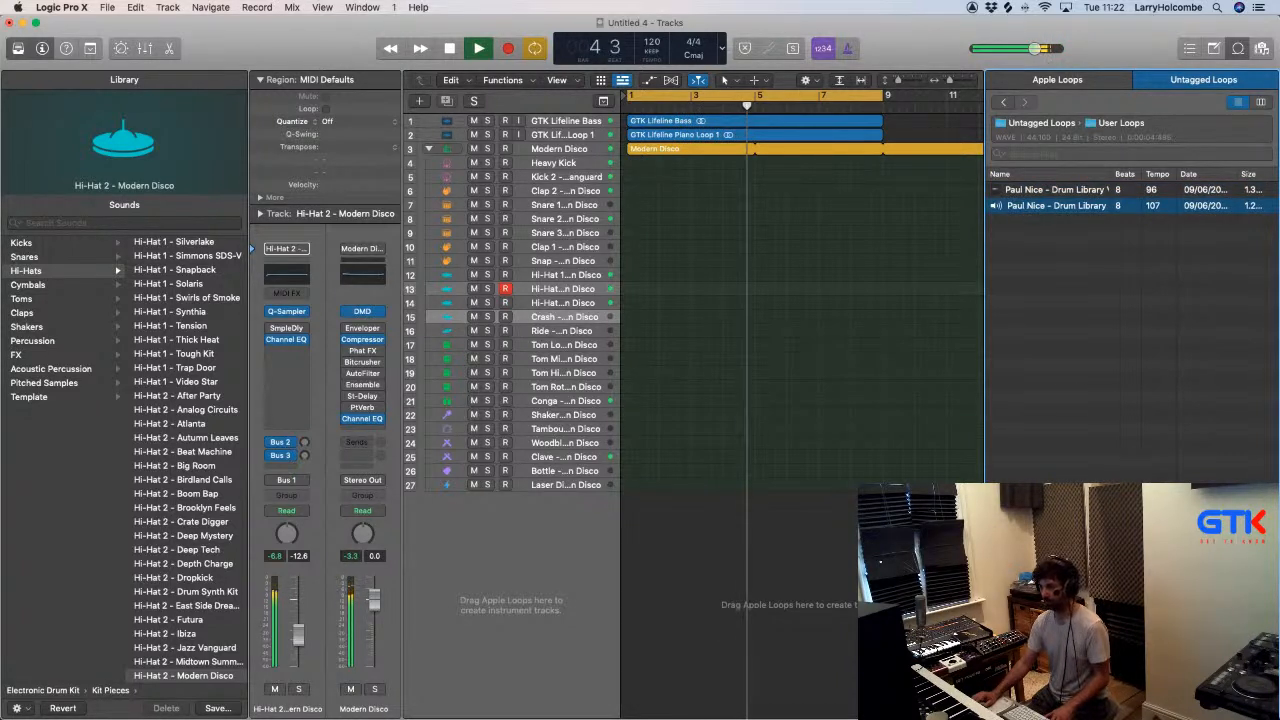
pyautogui.click(1150, 708)
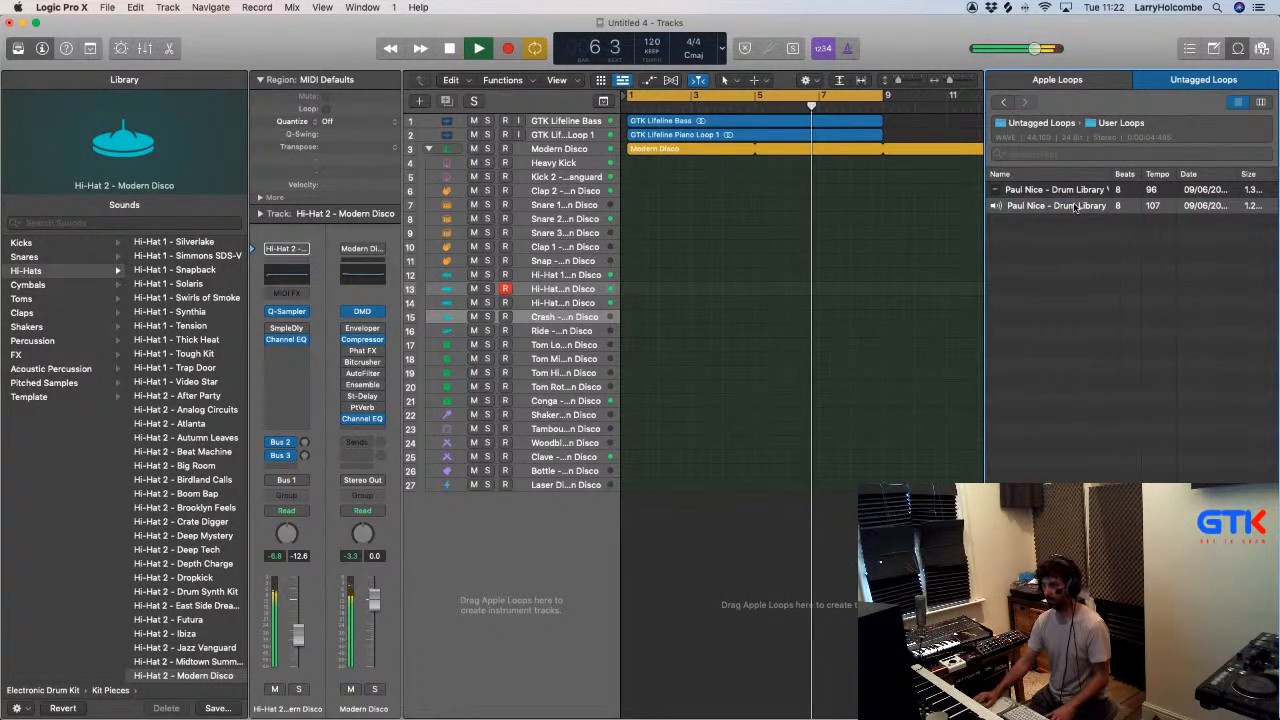
pyautogui.click(1027, 191)
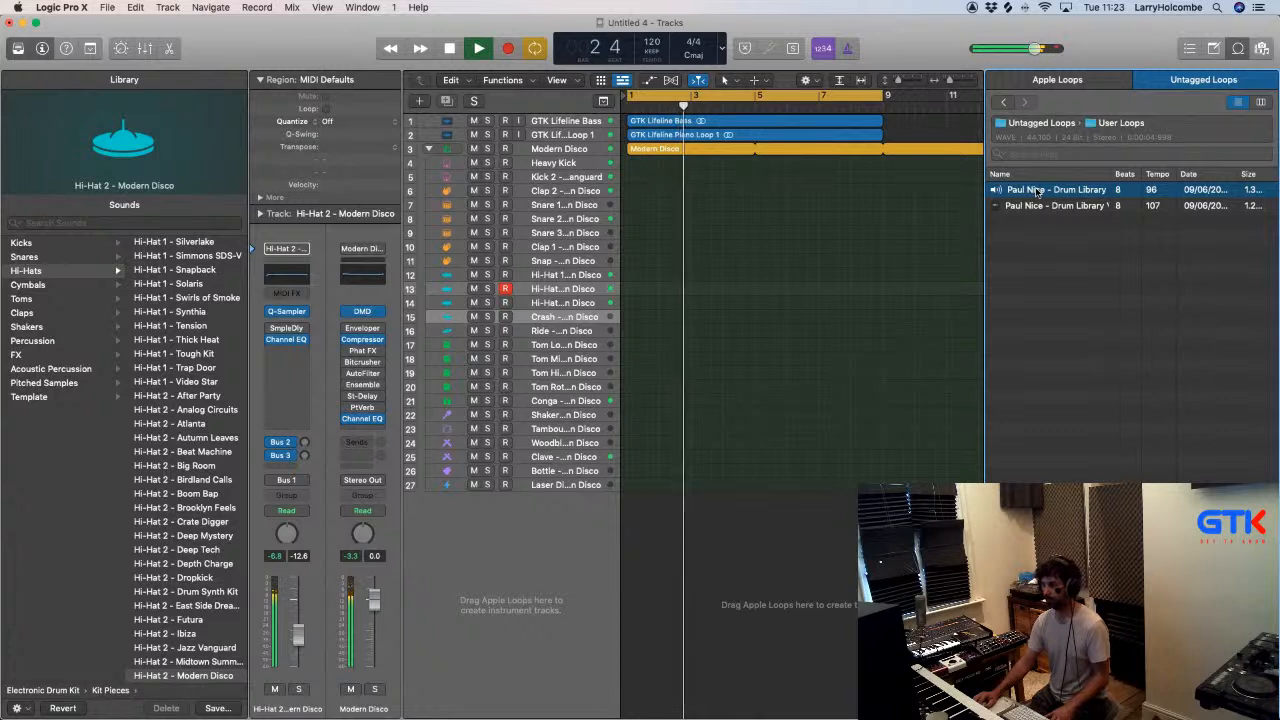
pyautogui.click(1021, 208)
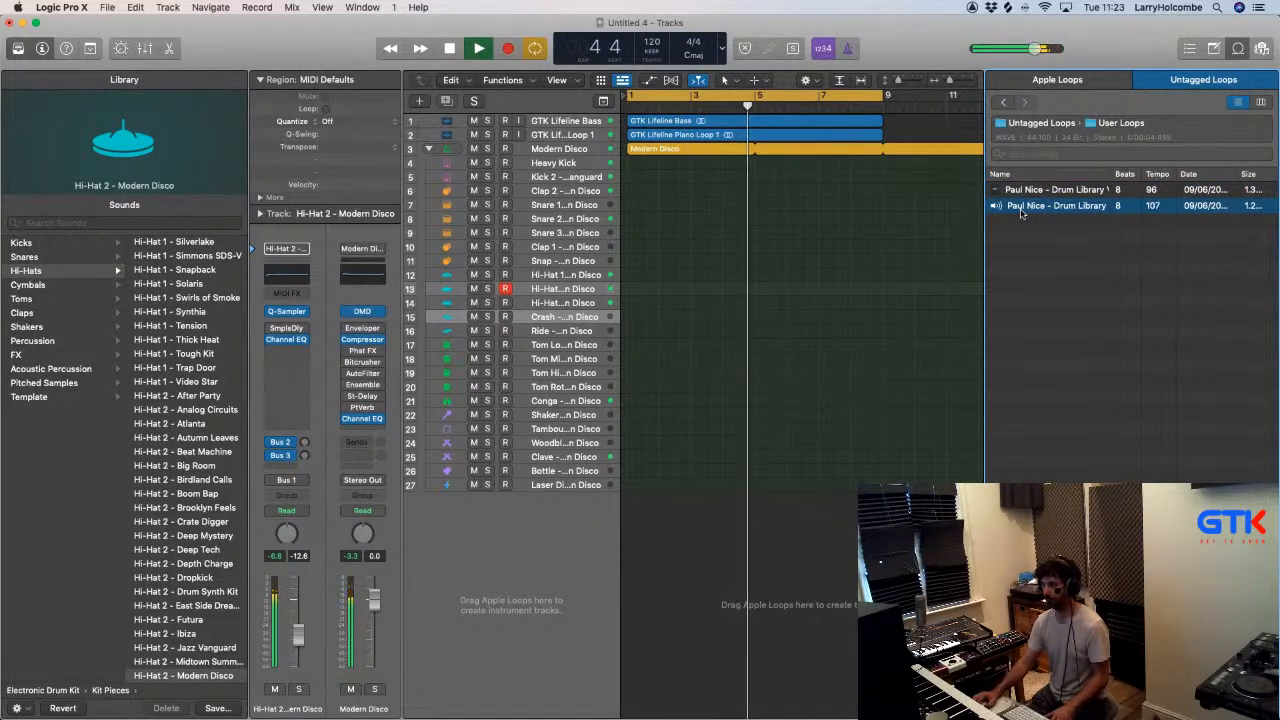
# - Place the 107 BPM Drum Library loop at bar 1 on a new audio track below Laser Dive and cycle bars 1 to 3
pyautogui.moveTo(1021, 213); pyautogui.dragTo(630, 505)
pyautogui.press('z')
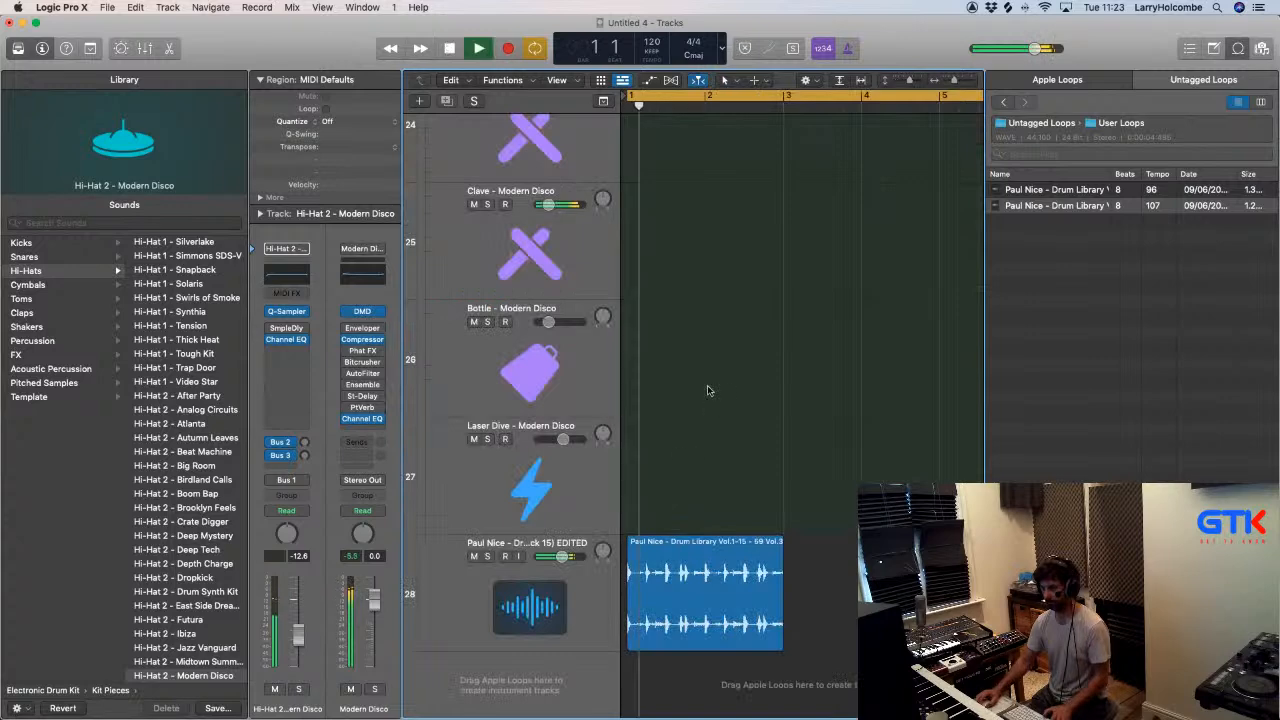
pyautogui.moveTo(798, 496); pyautogui.dragTo(624, 652)
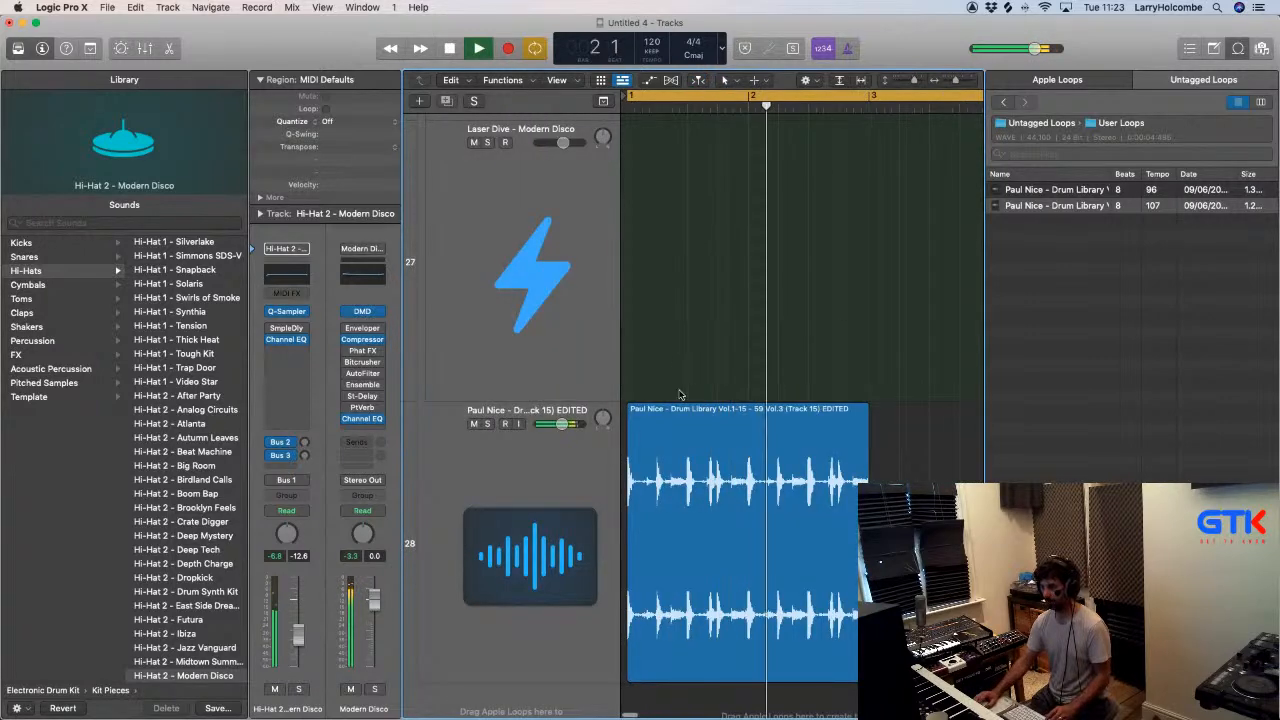
pyautogui.click(690, 410)
pyautogui.press('space')
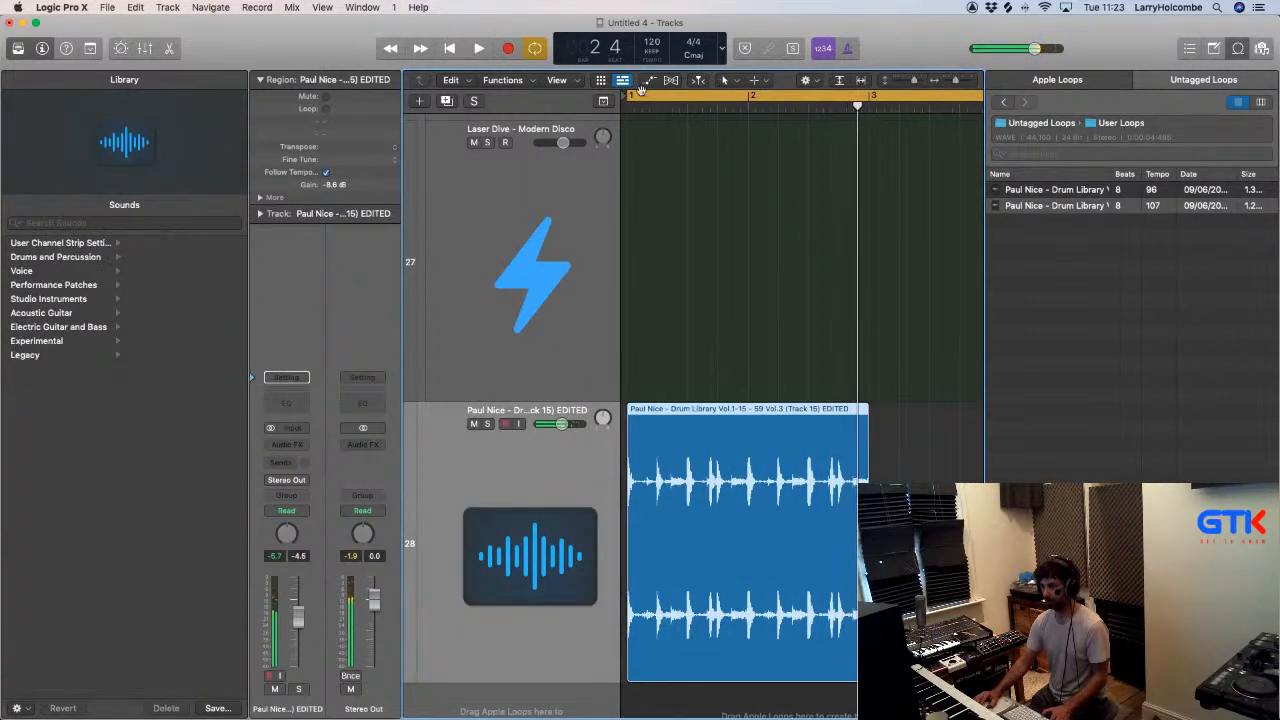
pyautogui.moveTo(627, 97); pyautogui.dragTo(868, 97)
pyautogui.press('space')
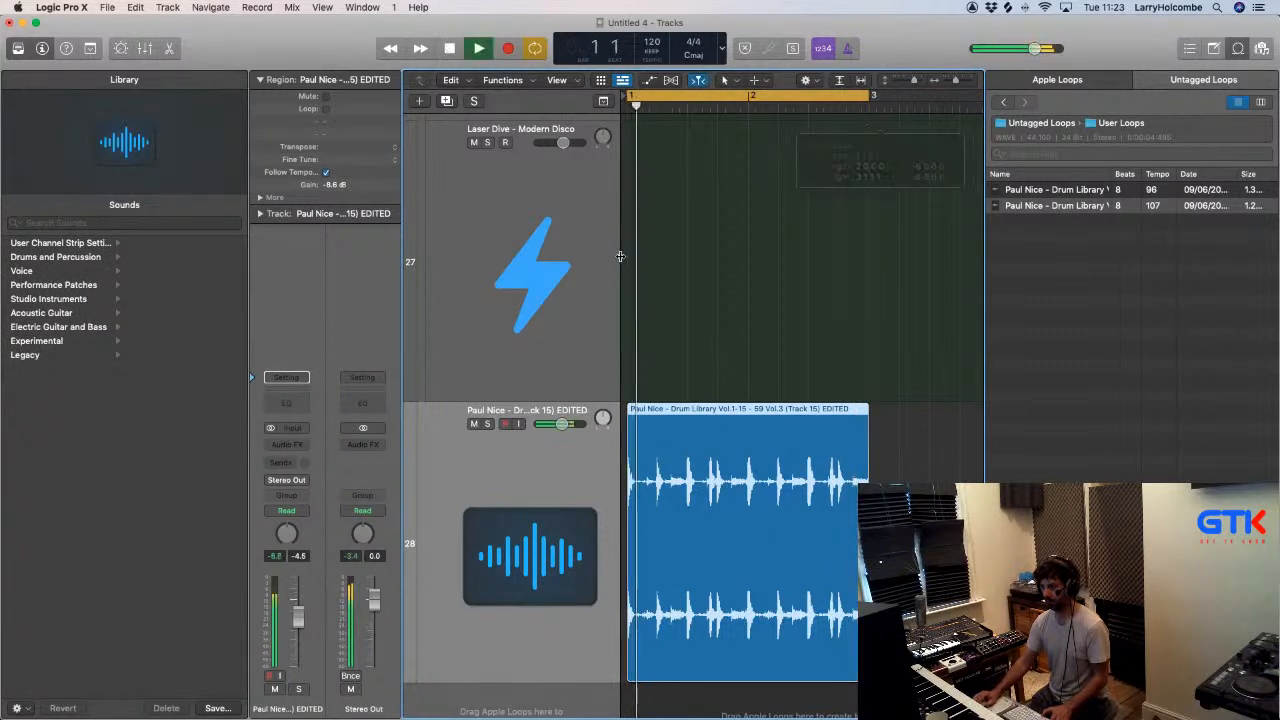
# - Insert a stereo LFOTool as an audio effect on the new drum loop track
pyautogui.click(287, 444)
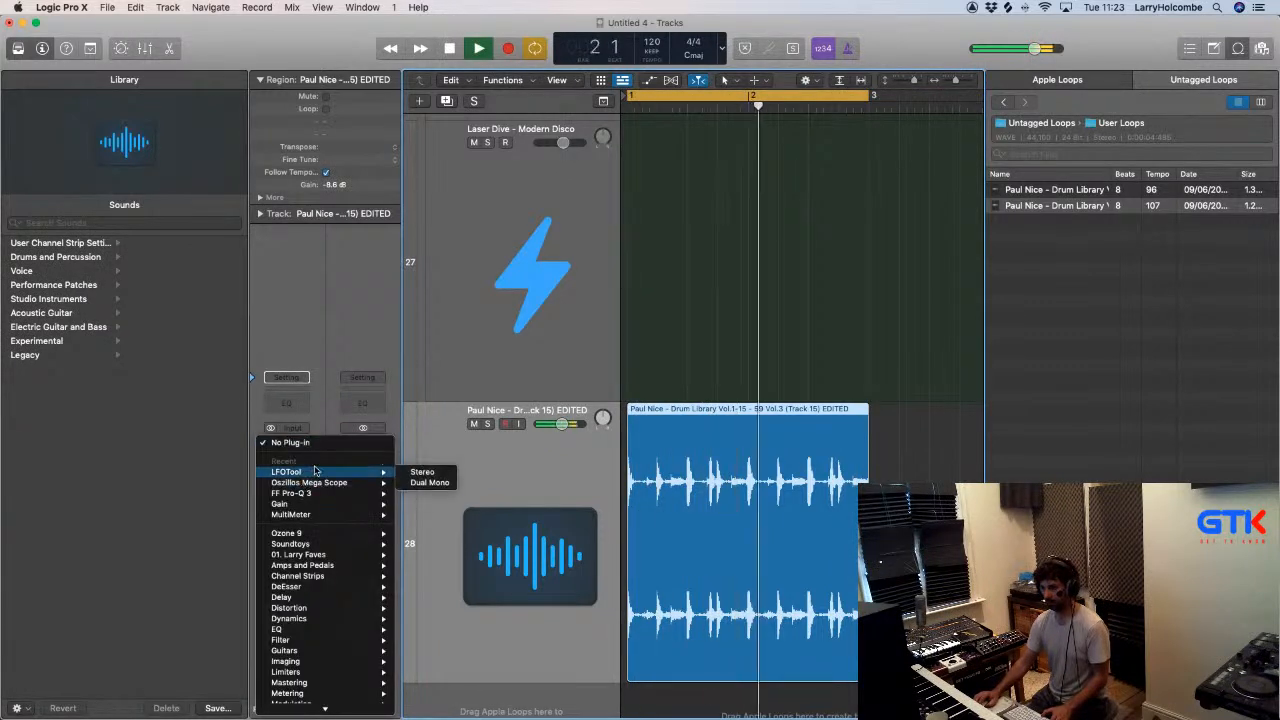
pyautogui.click(420, 472)
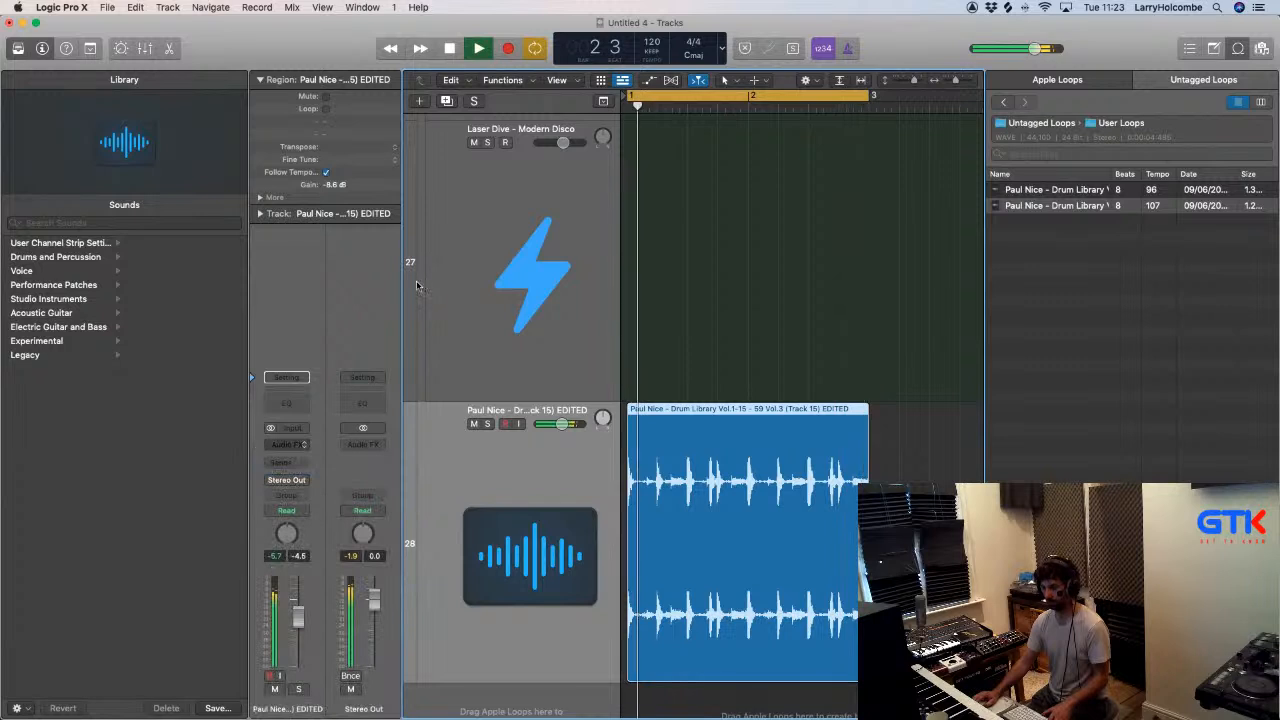
pyautogui.click(465, 360)
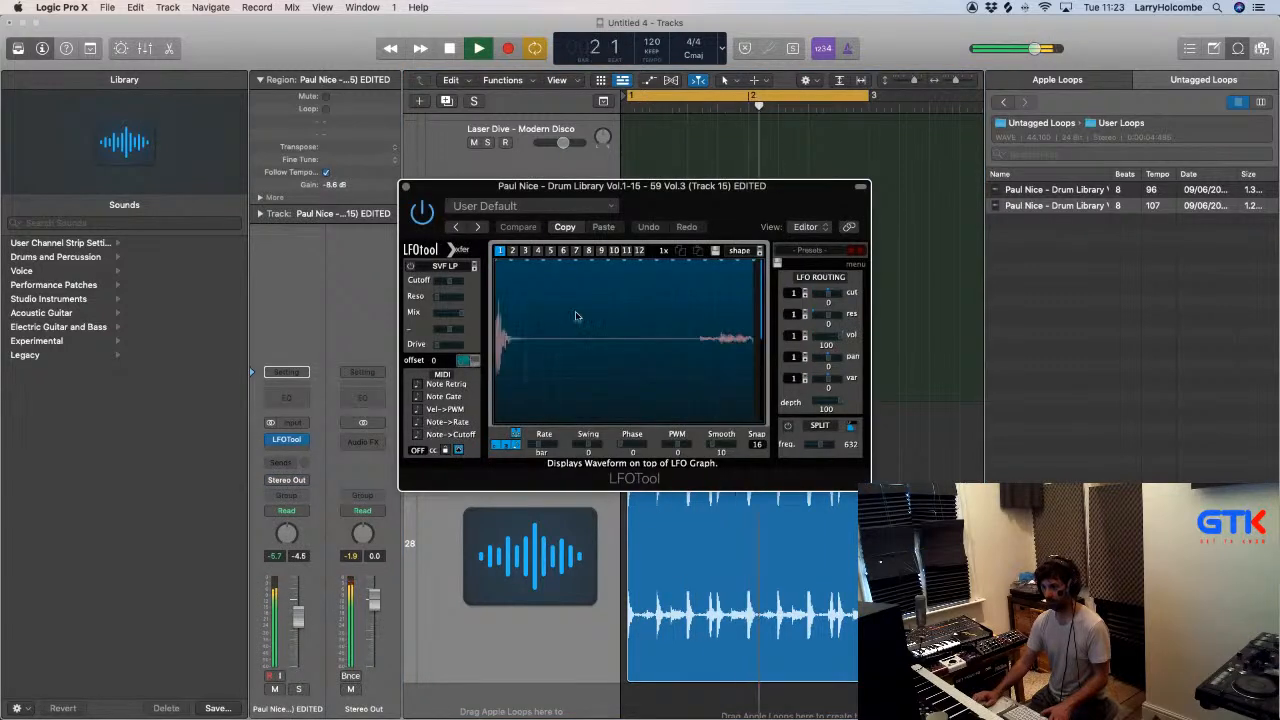
# - Try an LFOTool volume gate that silences steps 2 to 4 of 16 at a bar rate, audition it and close the plug-in
pyautogui.press('space')
pyautogui.moveTo(527, 273); pyautogui.dragTo(530, 365)
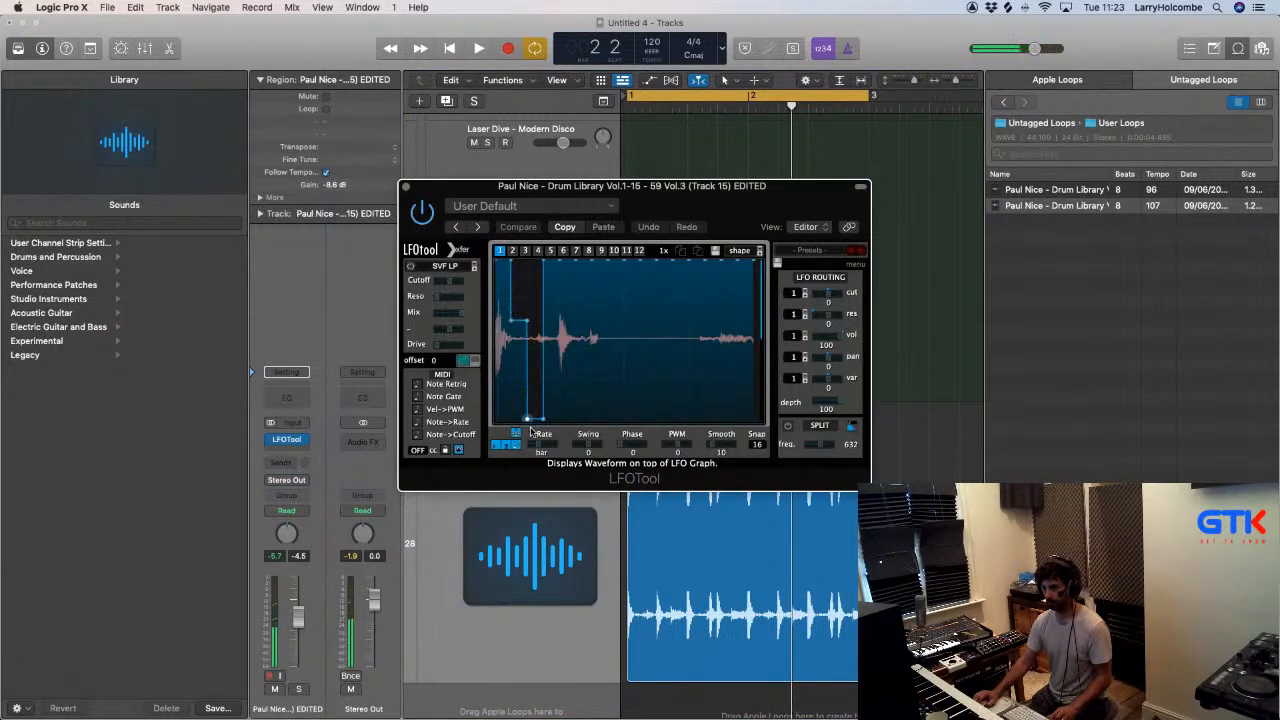
pyautogui.moveTo(532, 435); pyautogui.dragTo(601, 436)
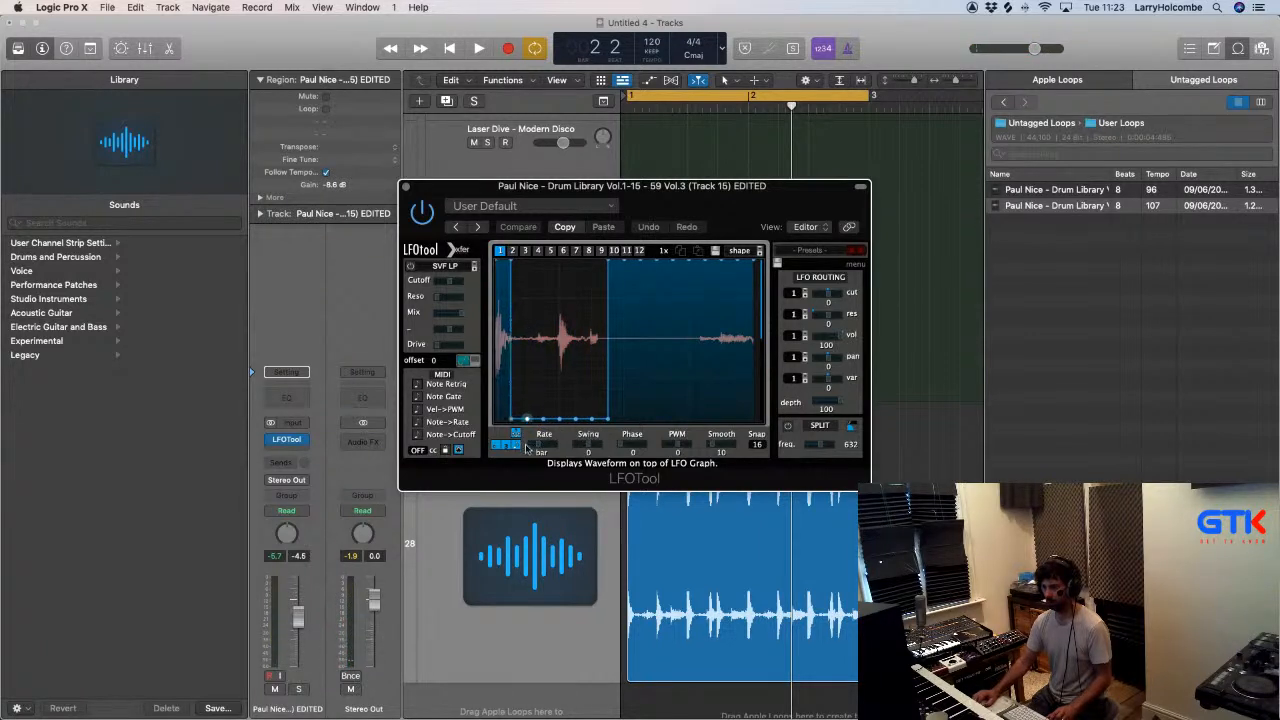
pyautogui.moveTo(565, 270); pyautogui.dragTo(598, 260)
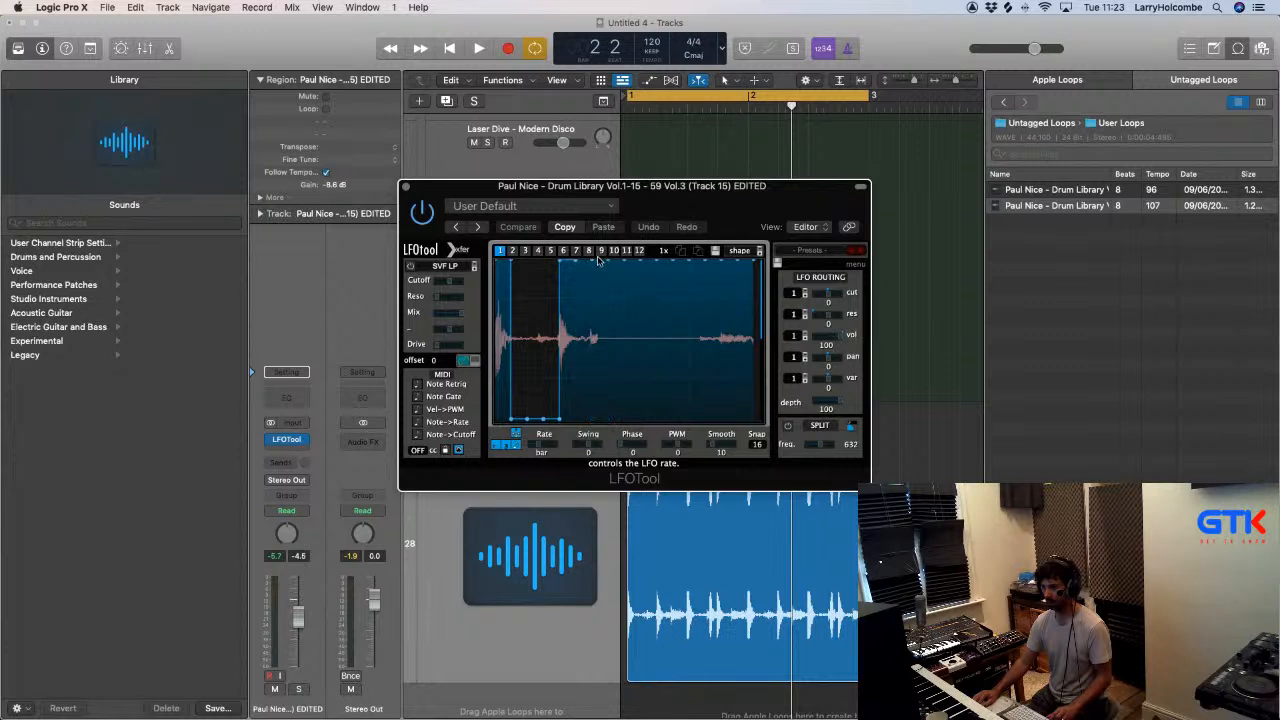
pyautogui.press('space')
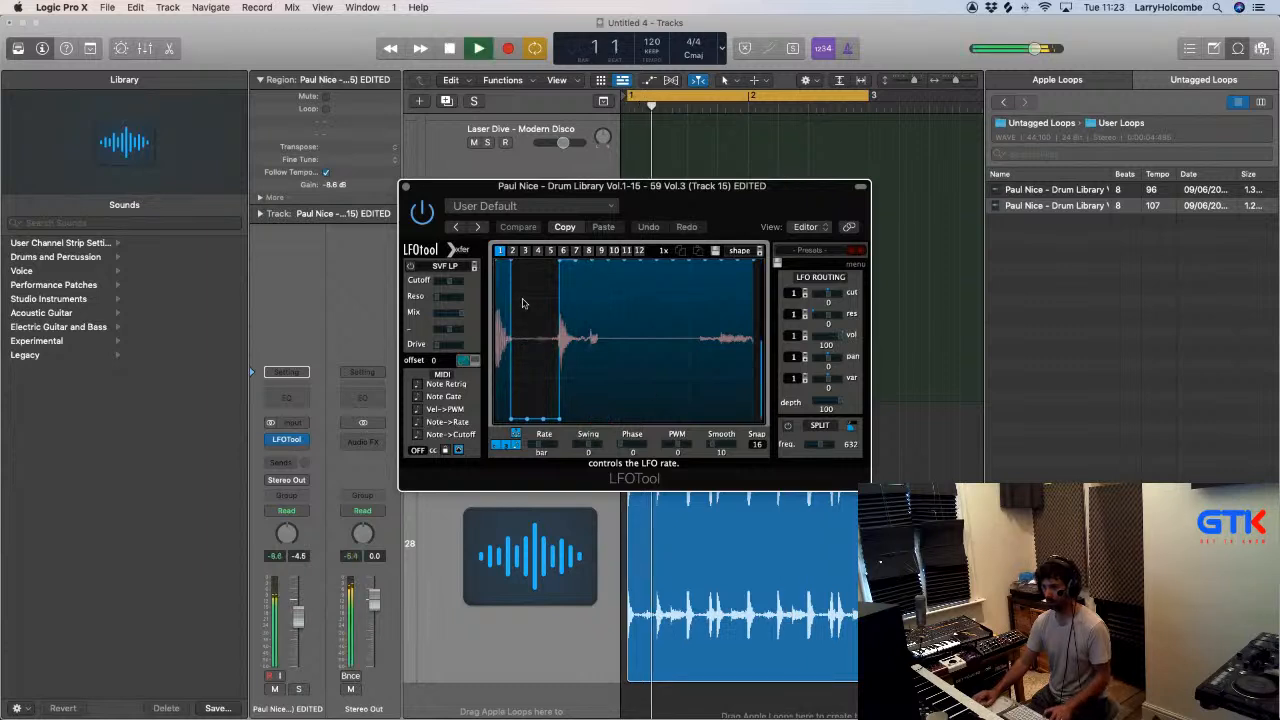
pyautogui.click(406, 187)
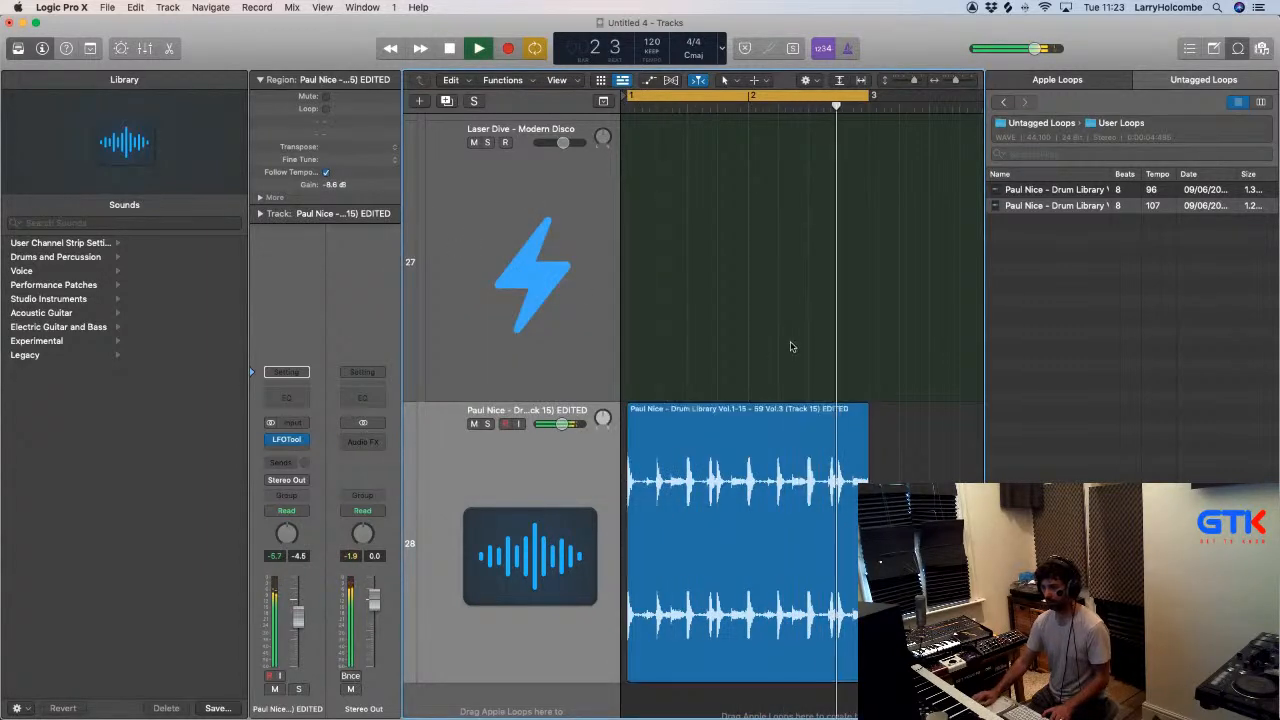
# - Trim the drum loop region to its first beat, turn on looping for it and show the mixer
pyautogui.moveTo(866, 670); pyautogui.dragTo(652, 685)
pyautogui.press('l')
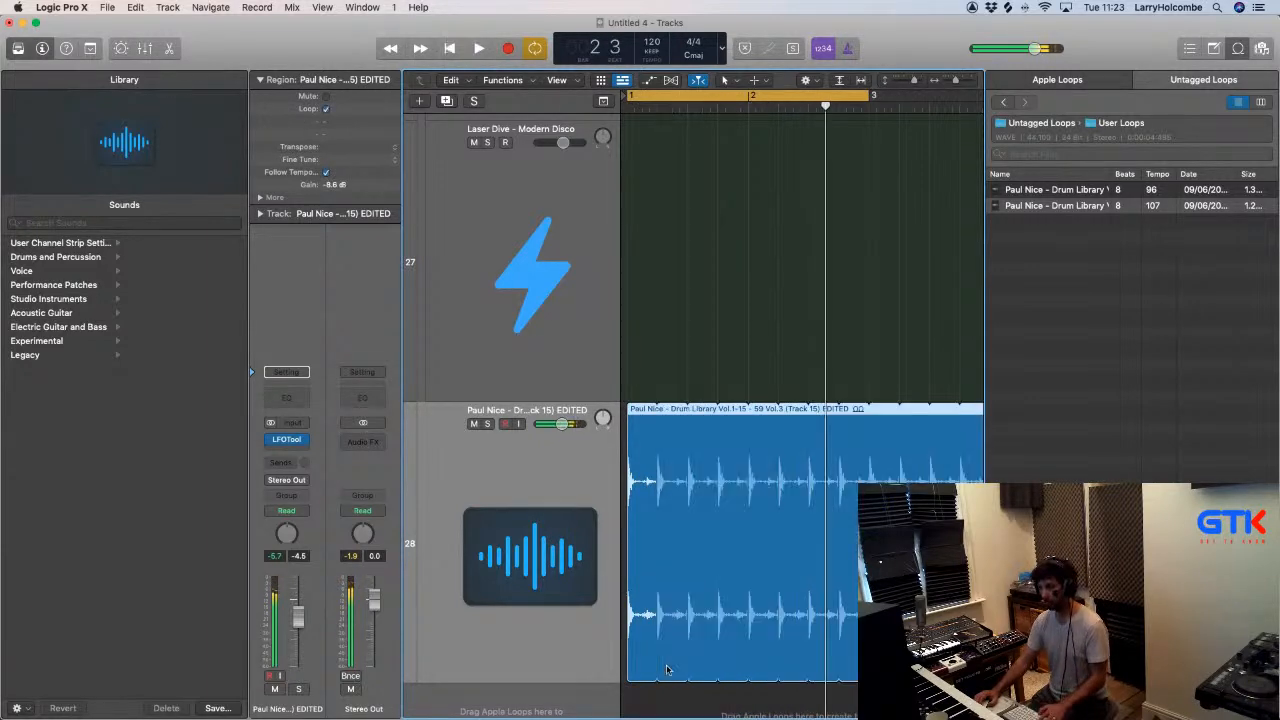
pyautogui.press('x')
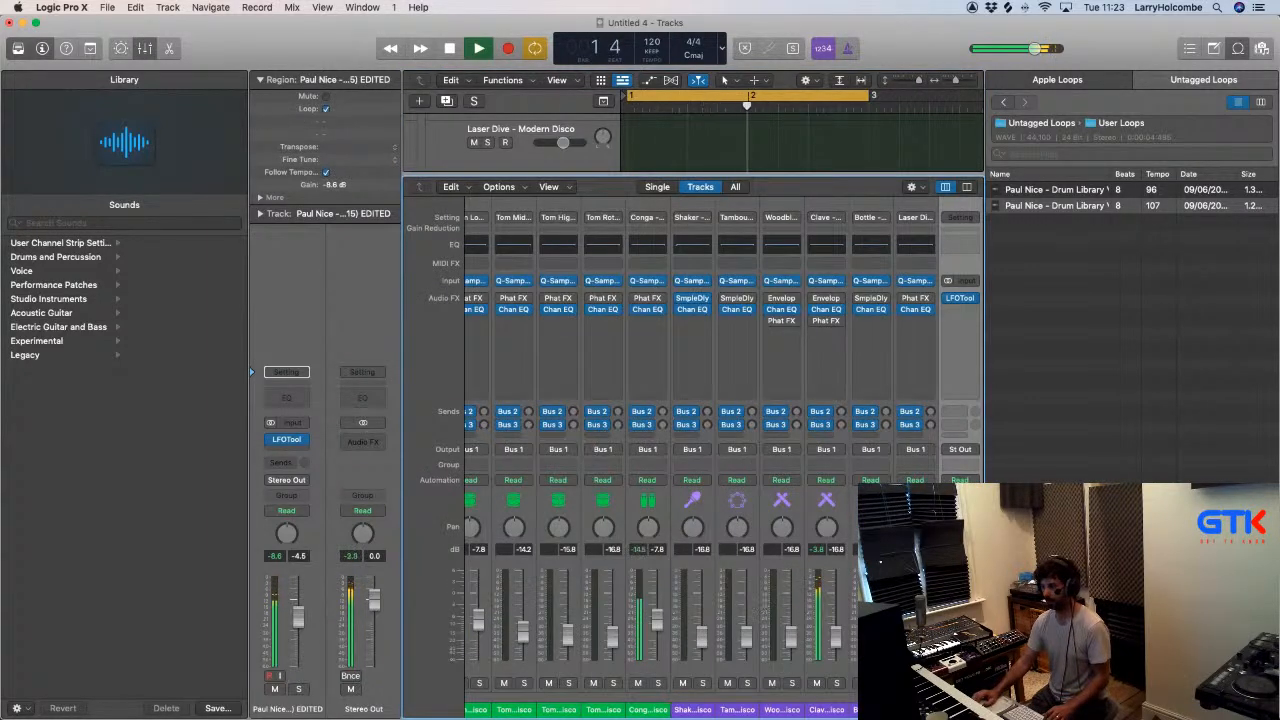
# - Solo the drum loop track, set its LFOTool rate to 1/4 and redraw the volume graph to silence step 6 onward
pyautogui.hotkey('ctrl', 's')
pyautogui.click(960, 300)
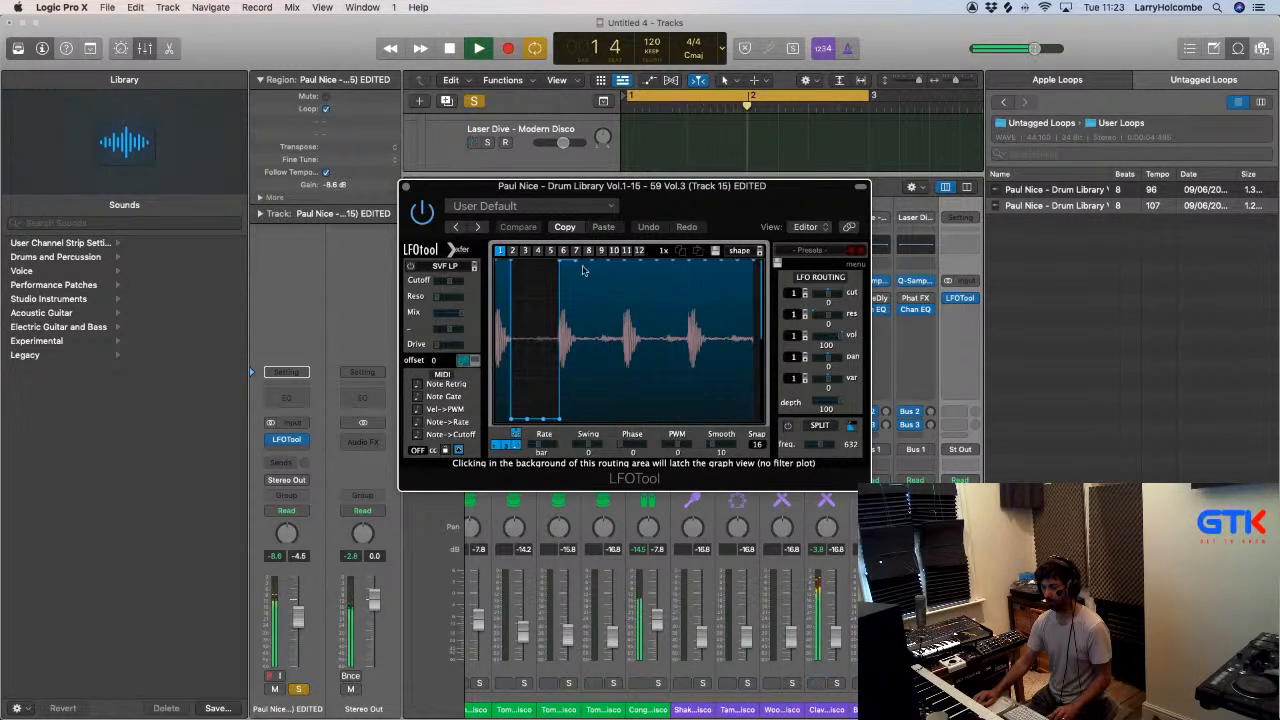
pyautogui.moveTo(543, 446); pyautogui.dragTo(565, 447)
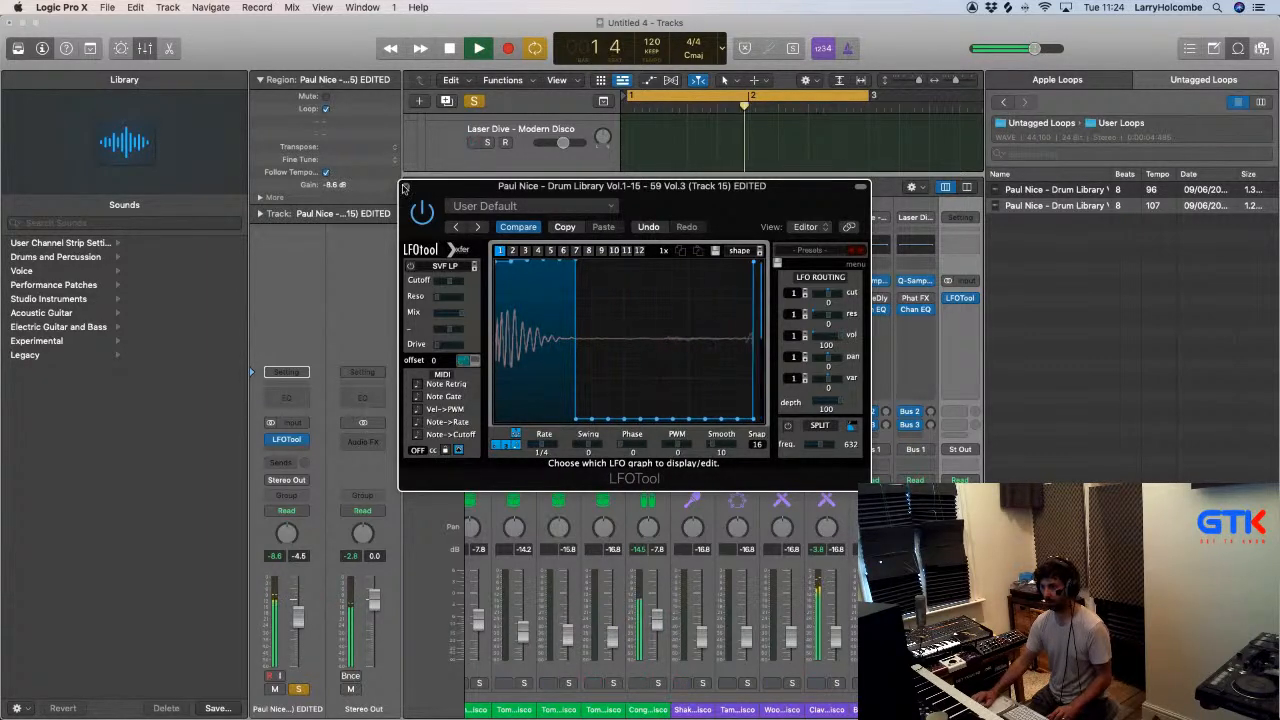
pyautogui.click(405, 188)
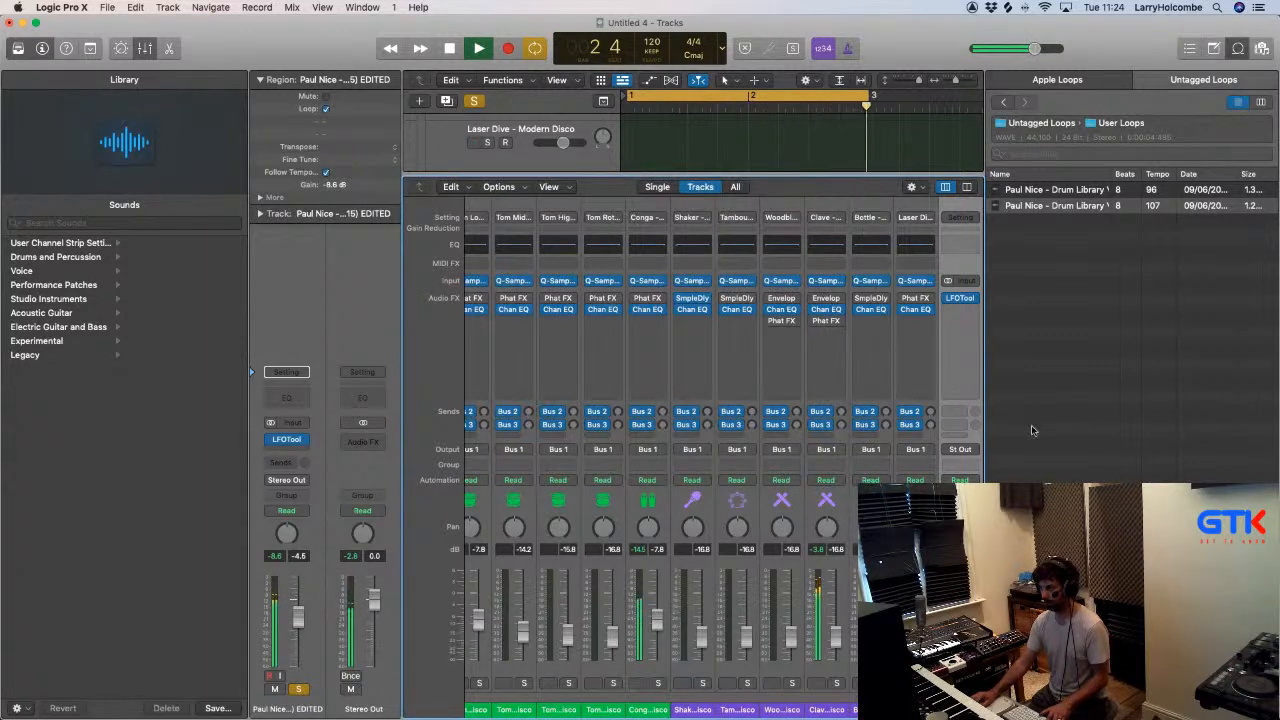
# - Hide the loop browser, unsolo the drum loop track and lower its fader to -9.0 dB
pyautogui.click(1238, 48)
pyautogui.press('s')
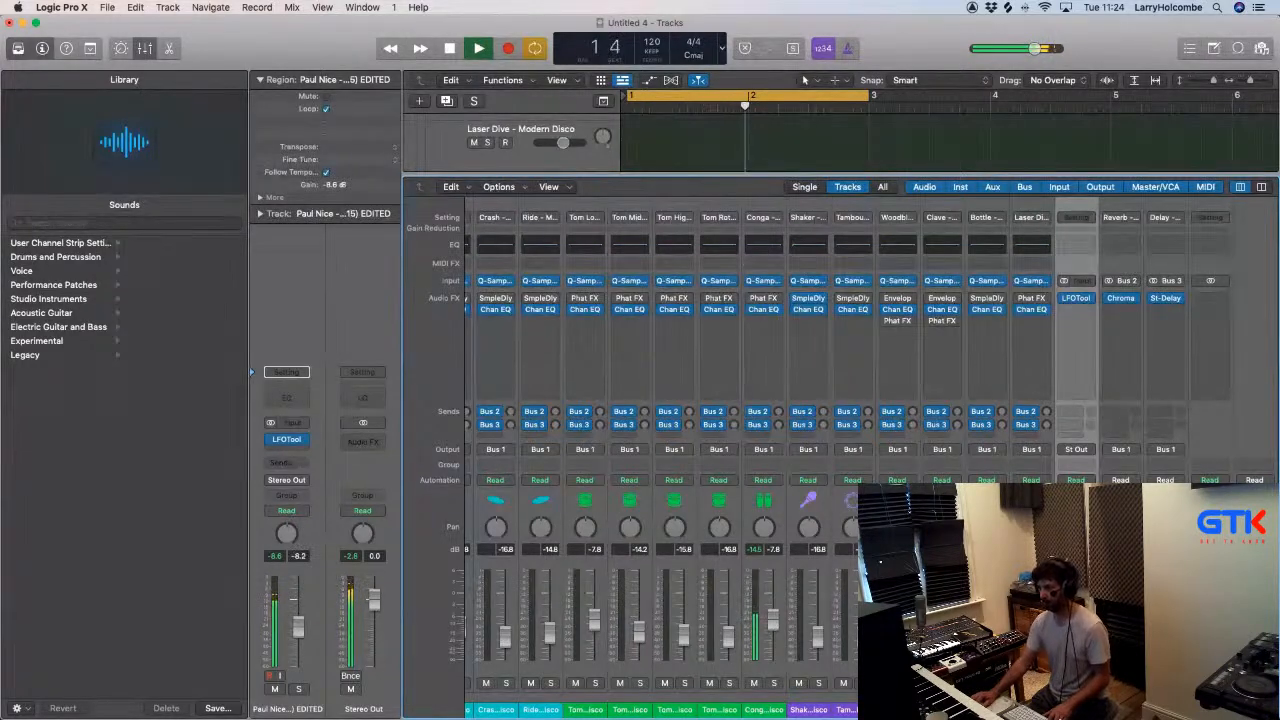
# - Insert a stereo FF Pro-Q 3 after LFOTool on the drum loop track with a 12 dB/oct low cut at about 150 Hz
pyautogui.click(1073, 326)
pyautogui.moveTo(1178, 374)
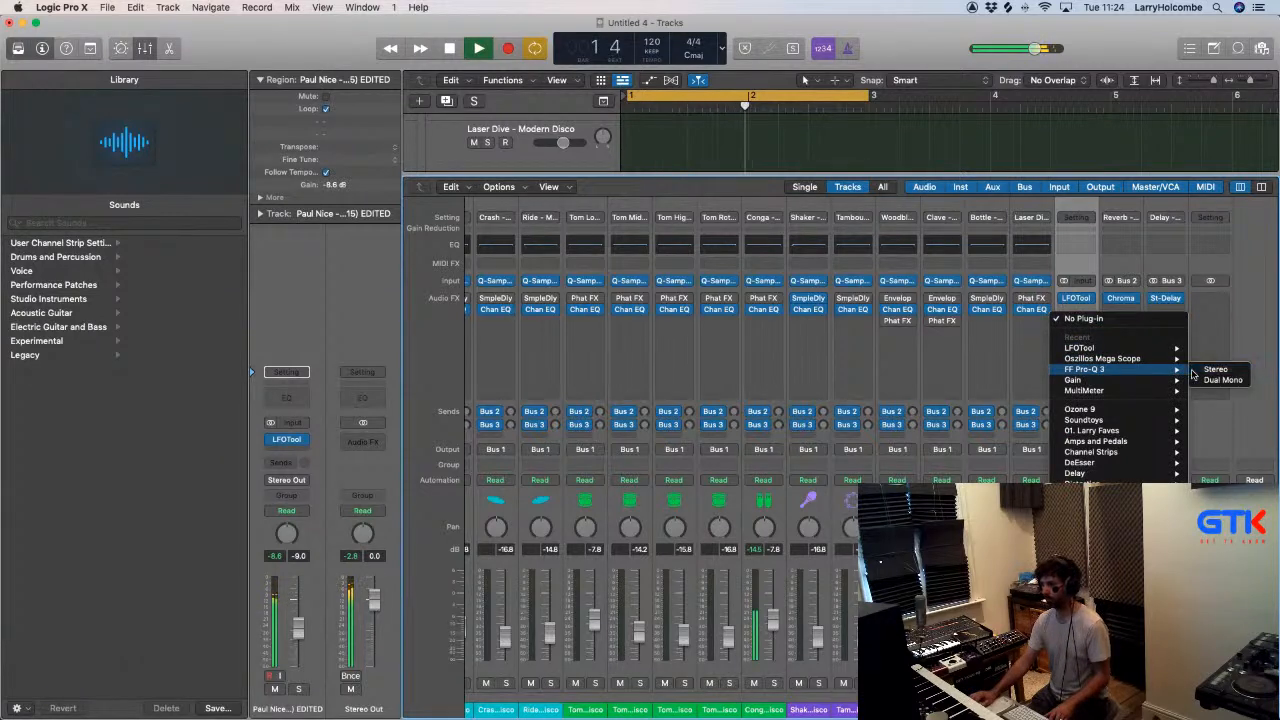
pyautogui.click(973, 361)
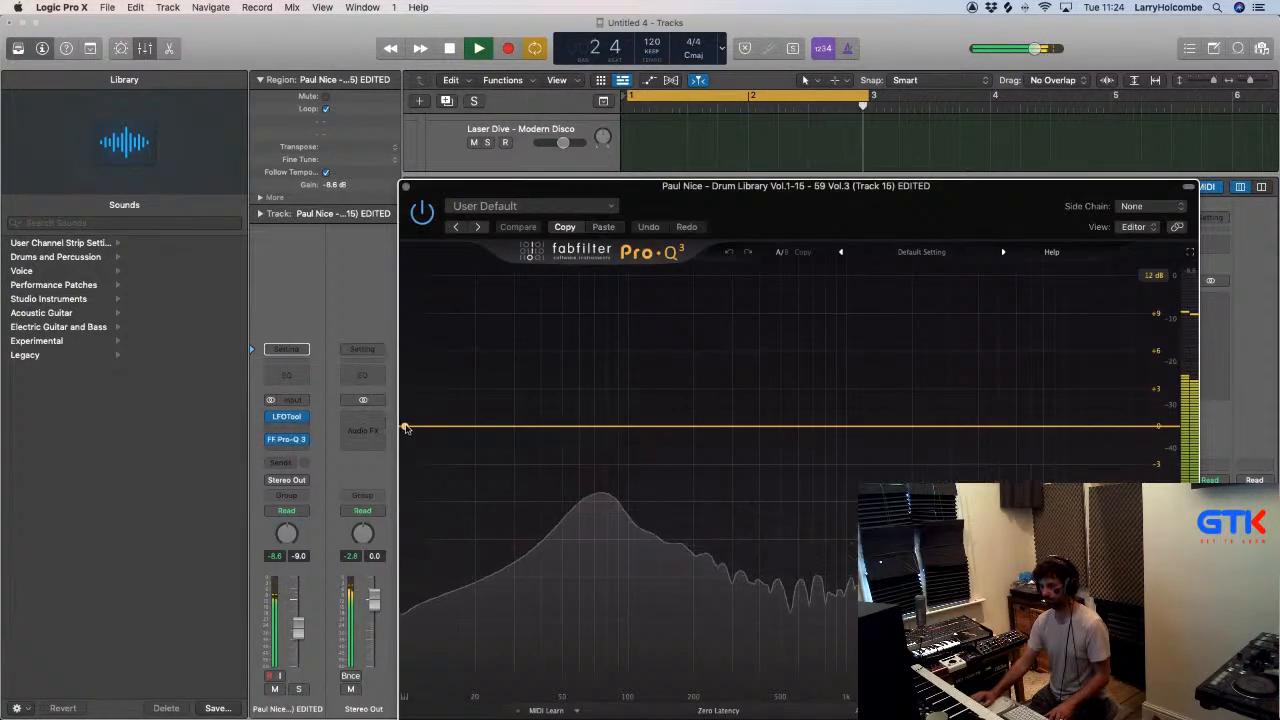
pyautogui.moveTo(406, 427); pyautogui.dragTo(666, 429)
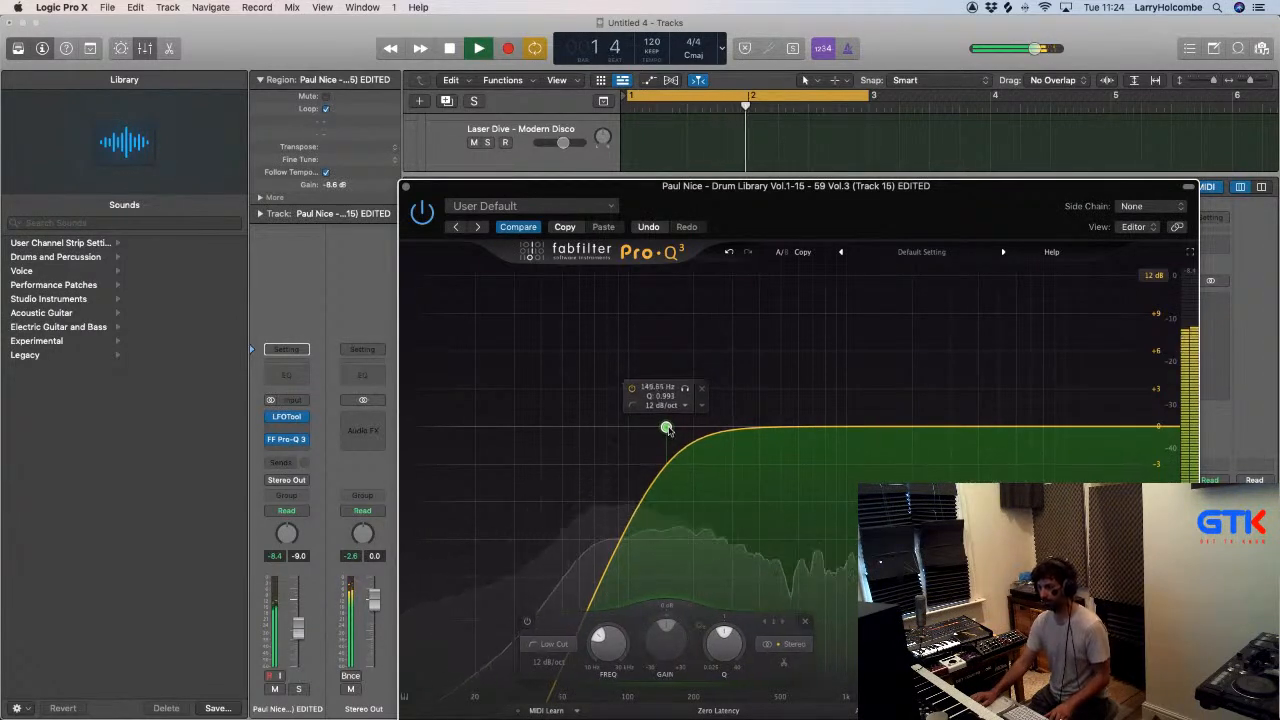
pyautogui.click(406, 187)
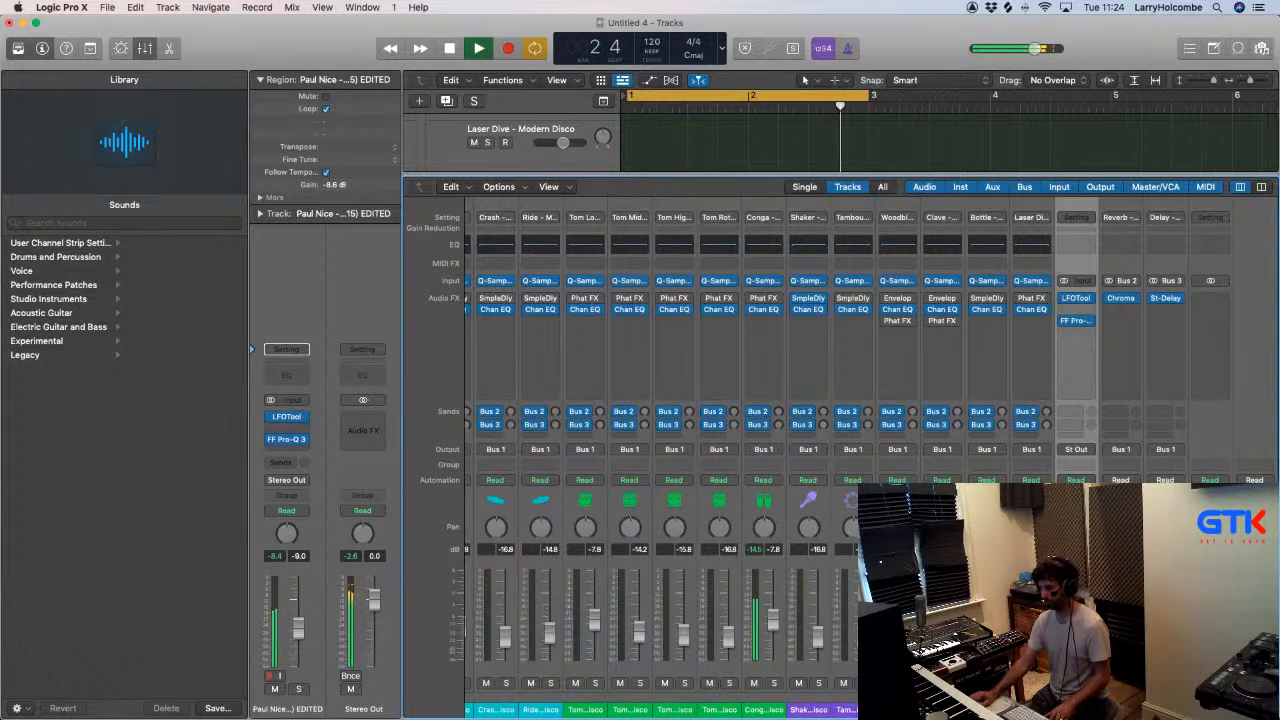
# - Audition the drum loop soloed together with the Heavy Kick and Kick 2 tracks in the mixer
pyautogui.hscroll(-10, 651, 600)
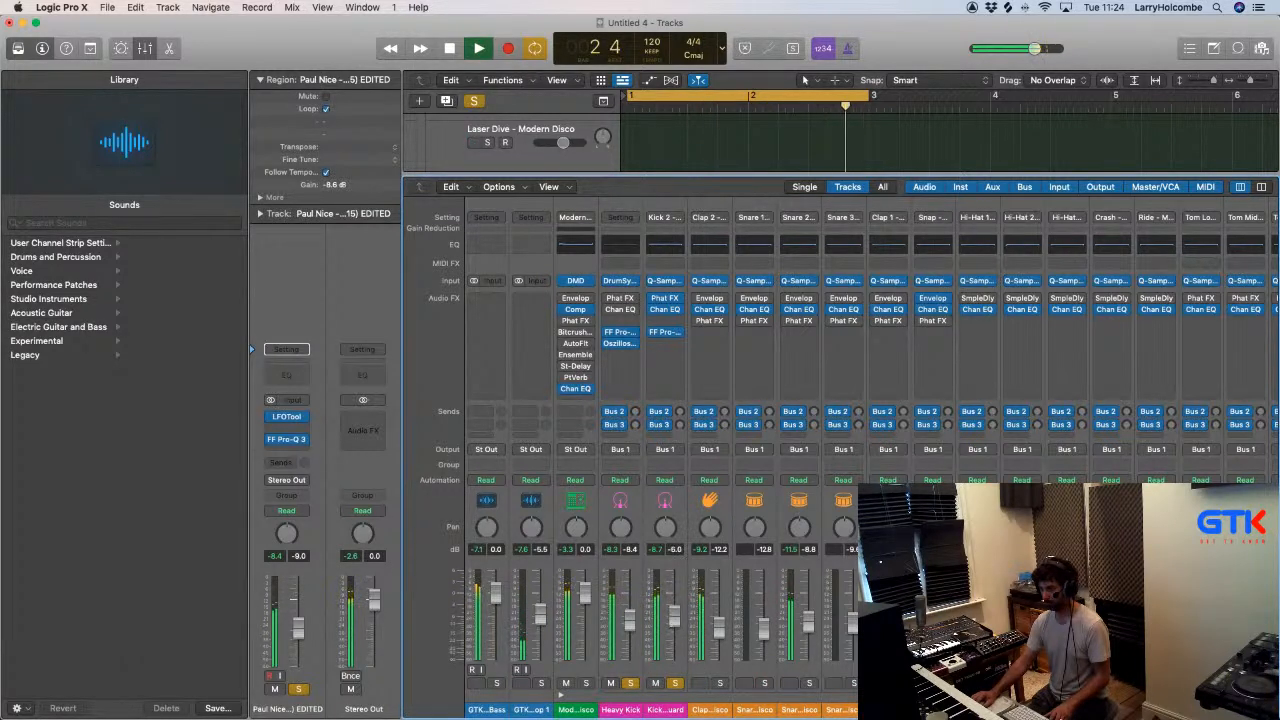
# - Redraw the drum loop track's LFOTool volume graph as a shorter gate that slopes down to silence by about the third grid step
pyautogui.hscroll(10, 785, 524)
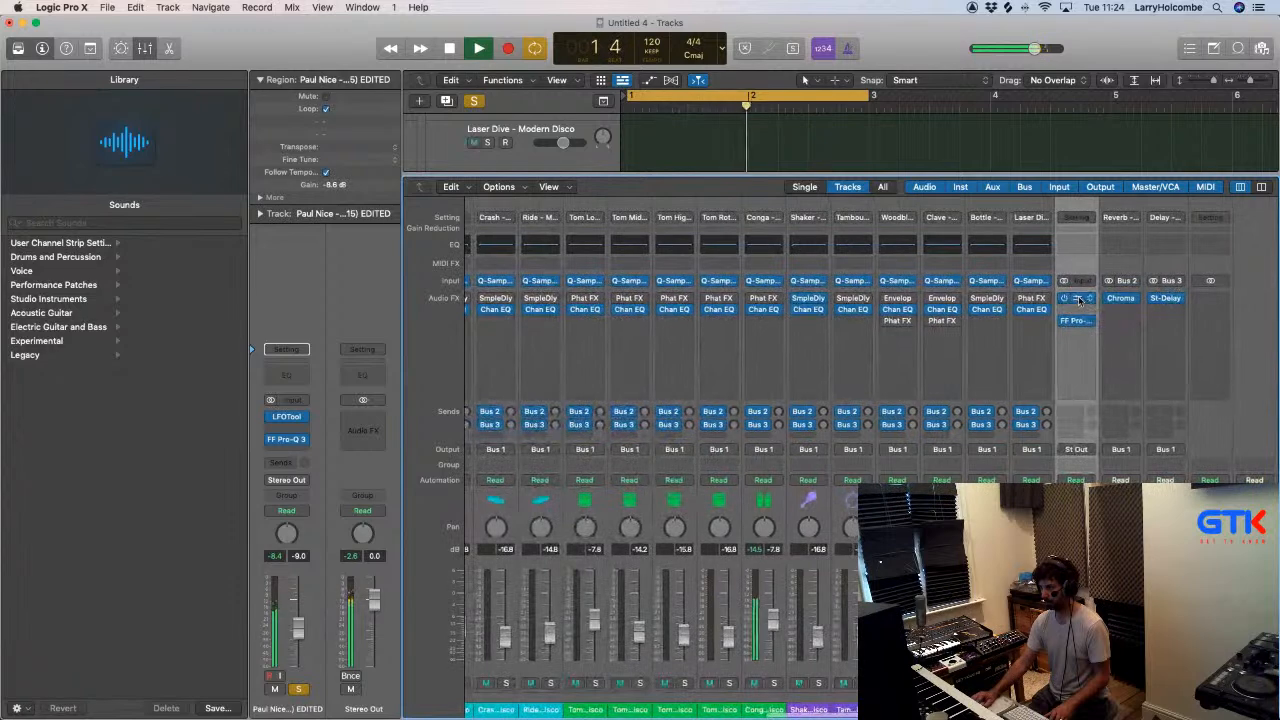
pyautogui.click(1077, 298)
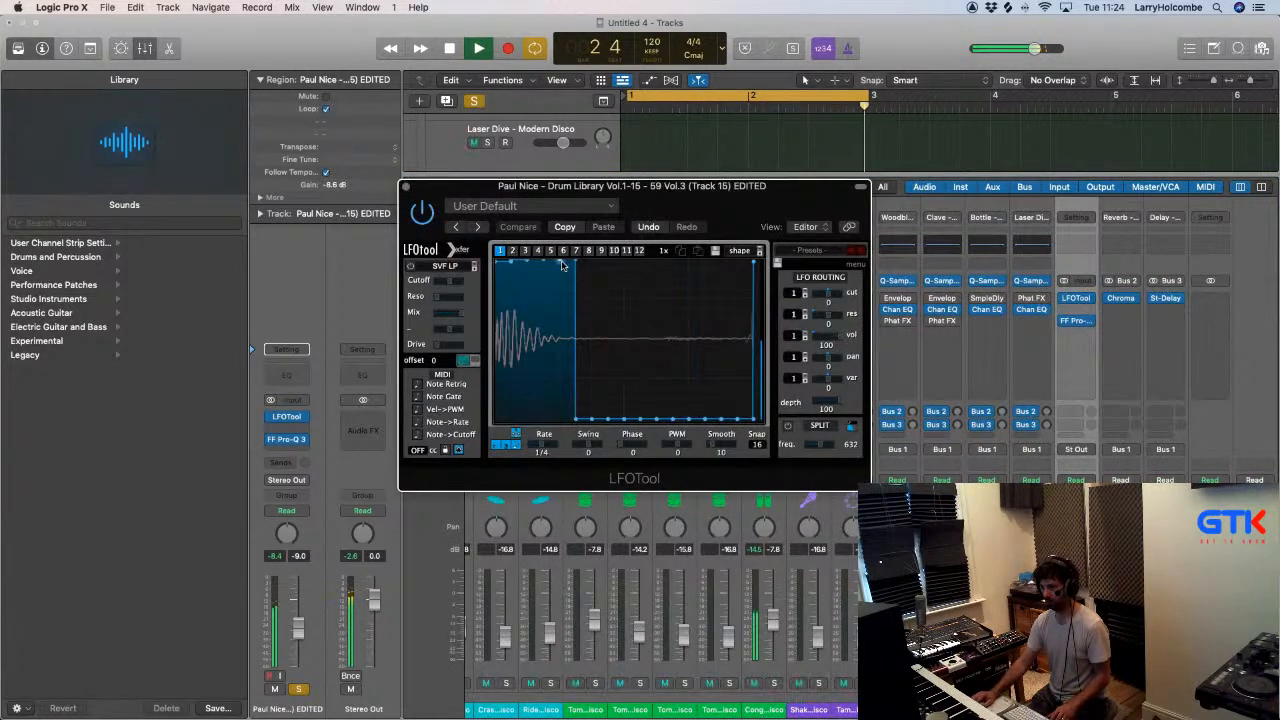
pyautogui.moveTo(566, 307)
pyautogui.mouseDown()
pyautogui.moveTo(566, 414)
pyautogui.moveTo(552, 422)
pyautogui.mouseUp()
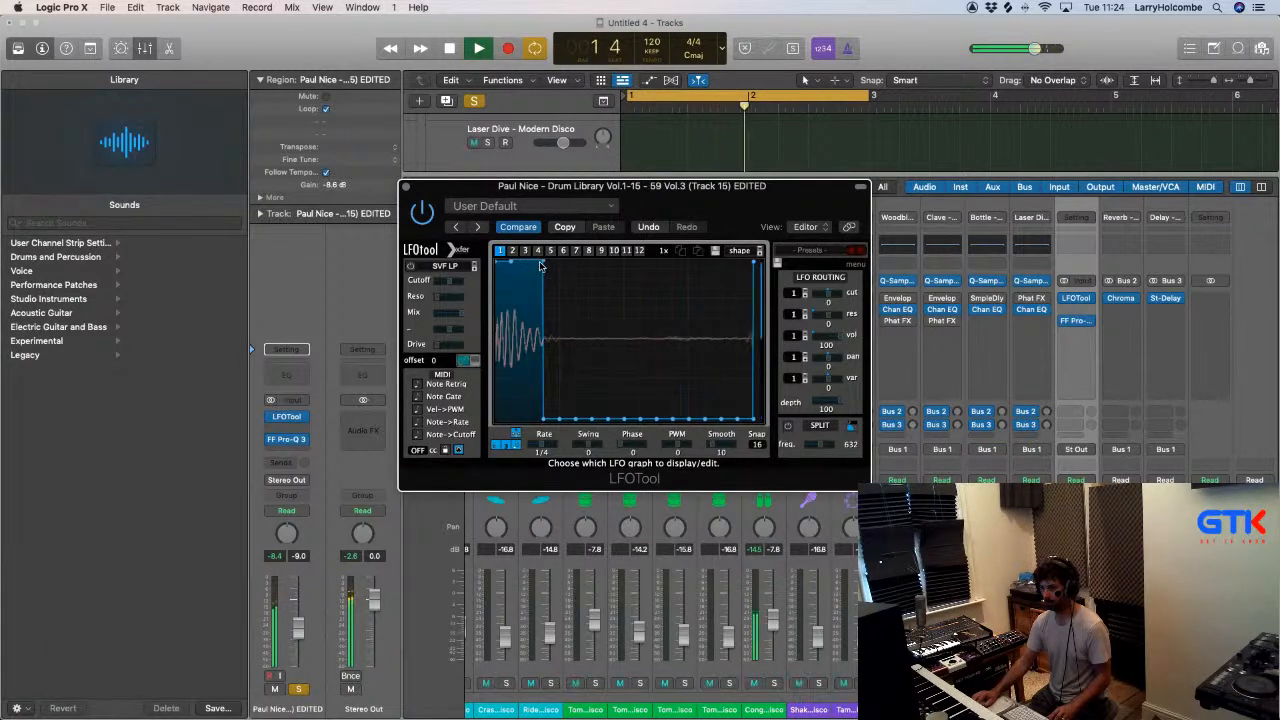
pyautogui.moveTo(530, 321); pyautogui.dragTo(540, 432)
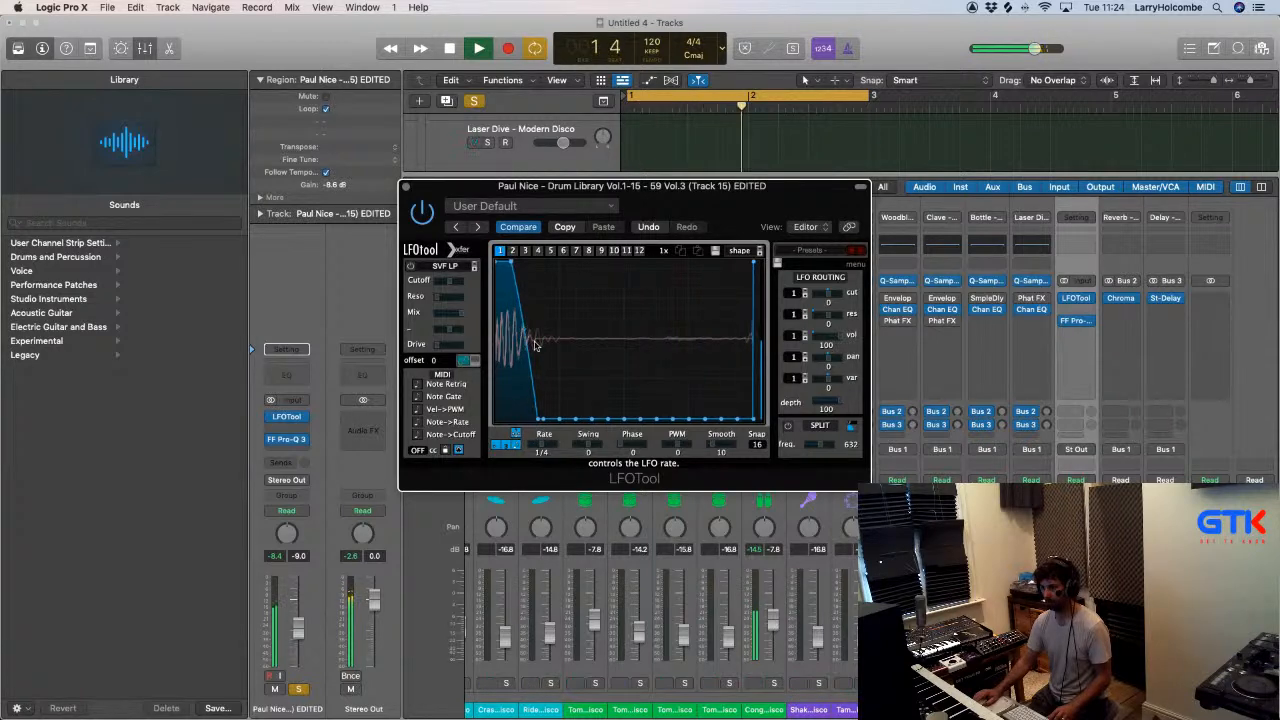
pyautogui.click(406, 187)
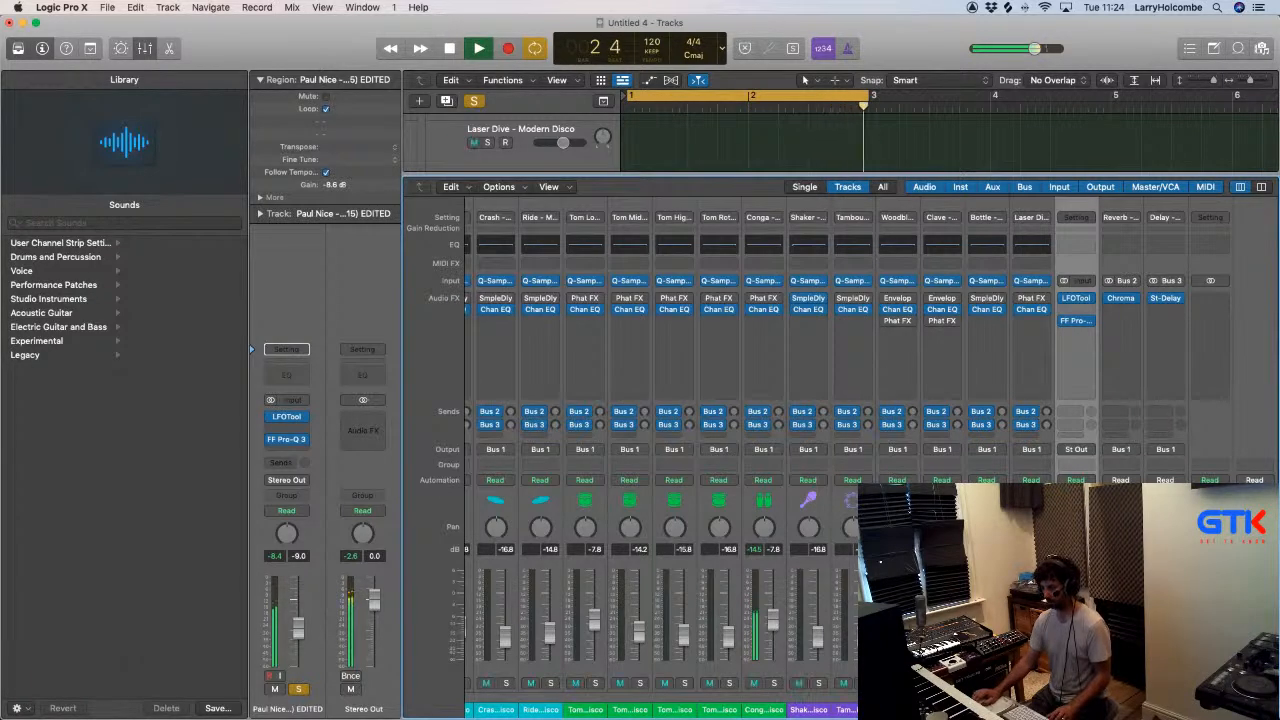
# - Audition the Kick 2 and Heavy Kick tracks soloed, then unsolo both to hear the full mix
pyautogui.hscroll(-10, 955, 476)
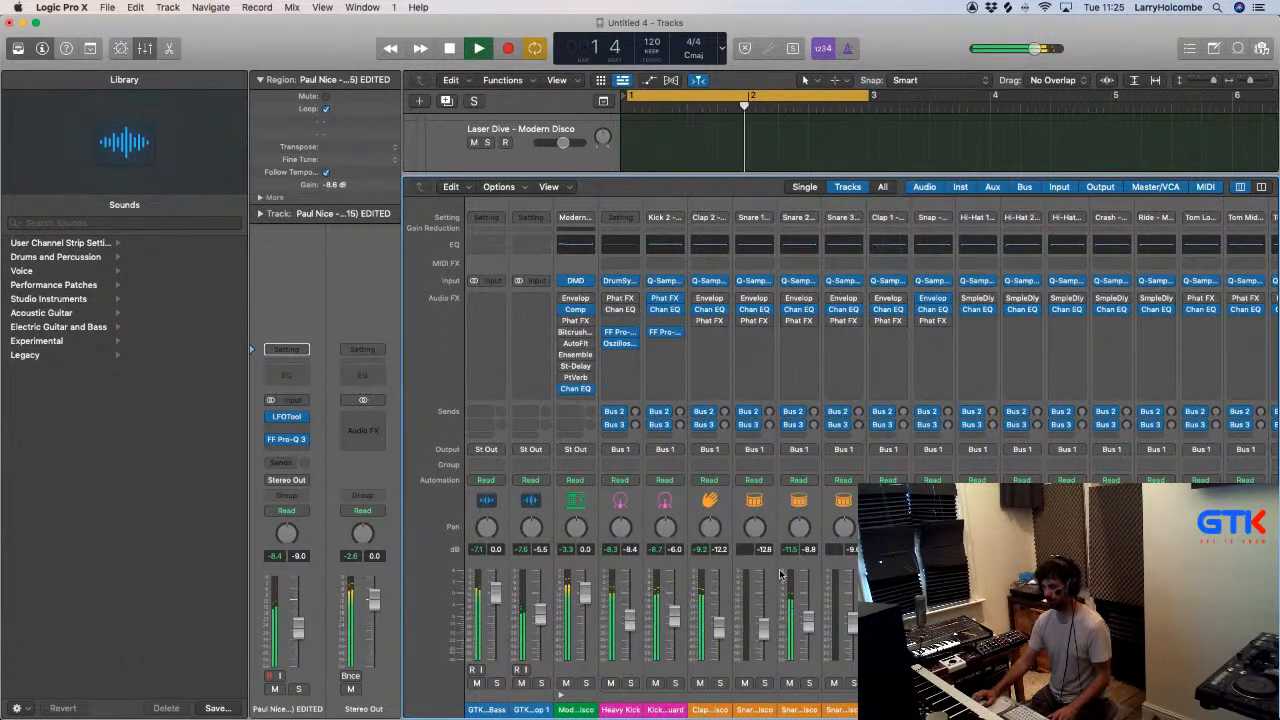
pyautogui.click(675, 683)
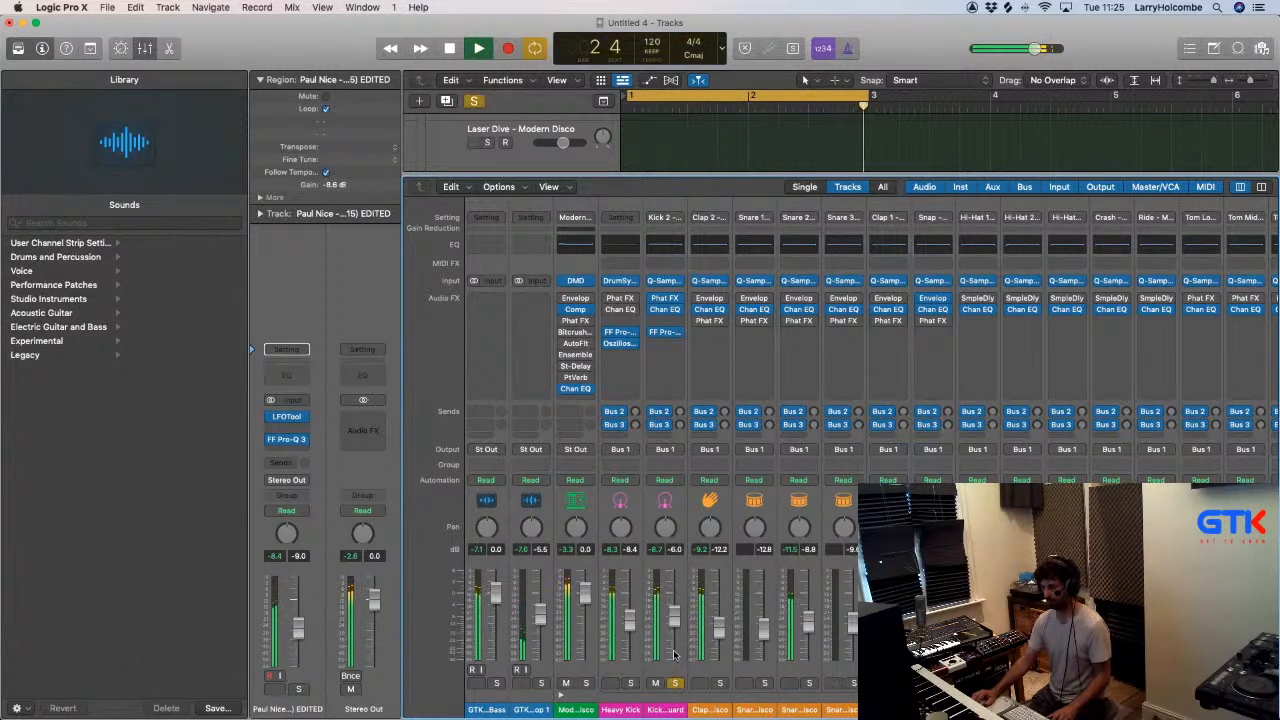
pyautogui.click(631, 684)
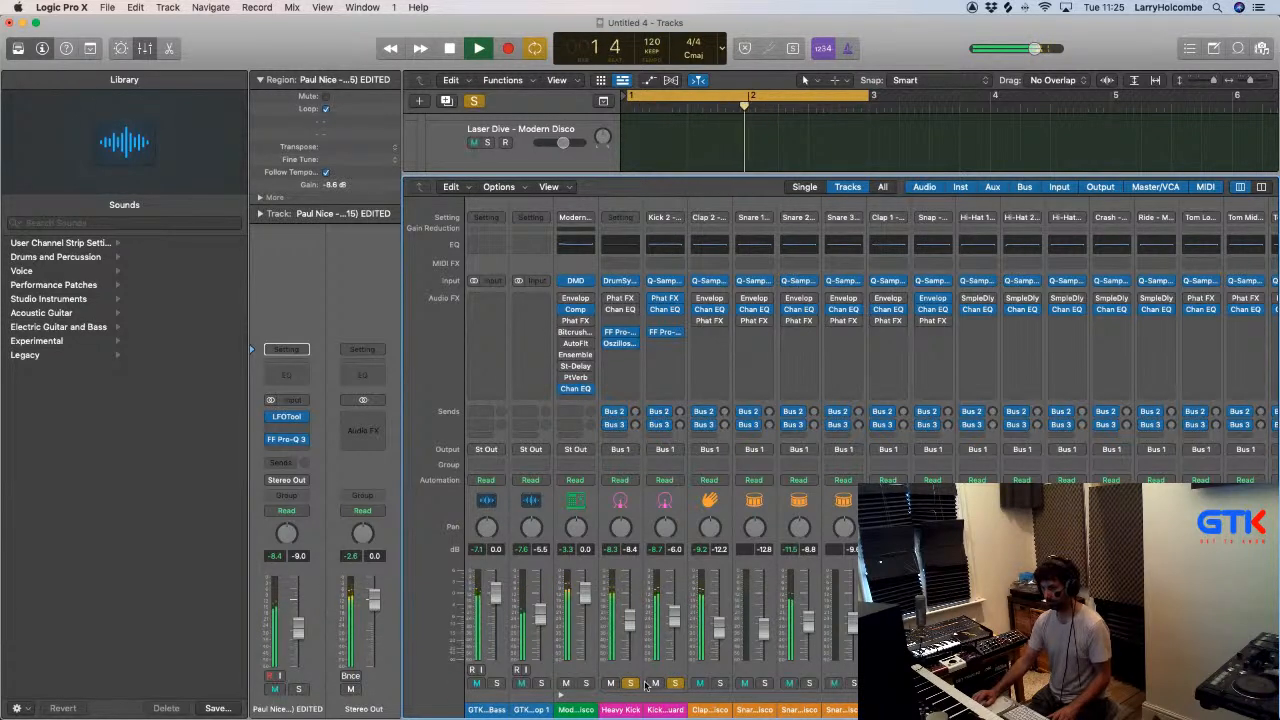
pyautogui.click(631, 684)
pyautogui.click(675, 684)
# - Set the drum loop track's fader to -8.6 dB and Snare 2's fader to -7.6 dB, briefly muting Clap 2 to compare
pyautogui.hscroll(10, 738, 617)
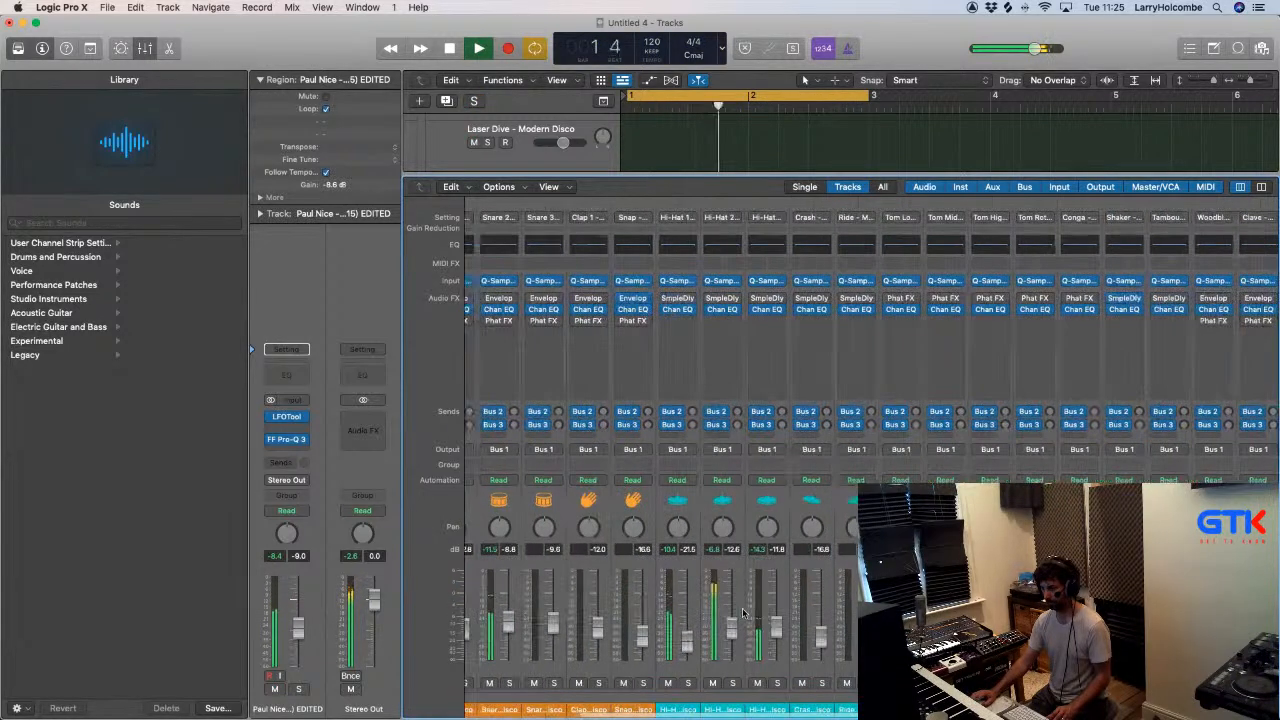
pyautogui.hscroll(5, 830, 593)
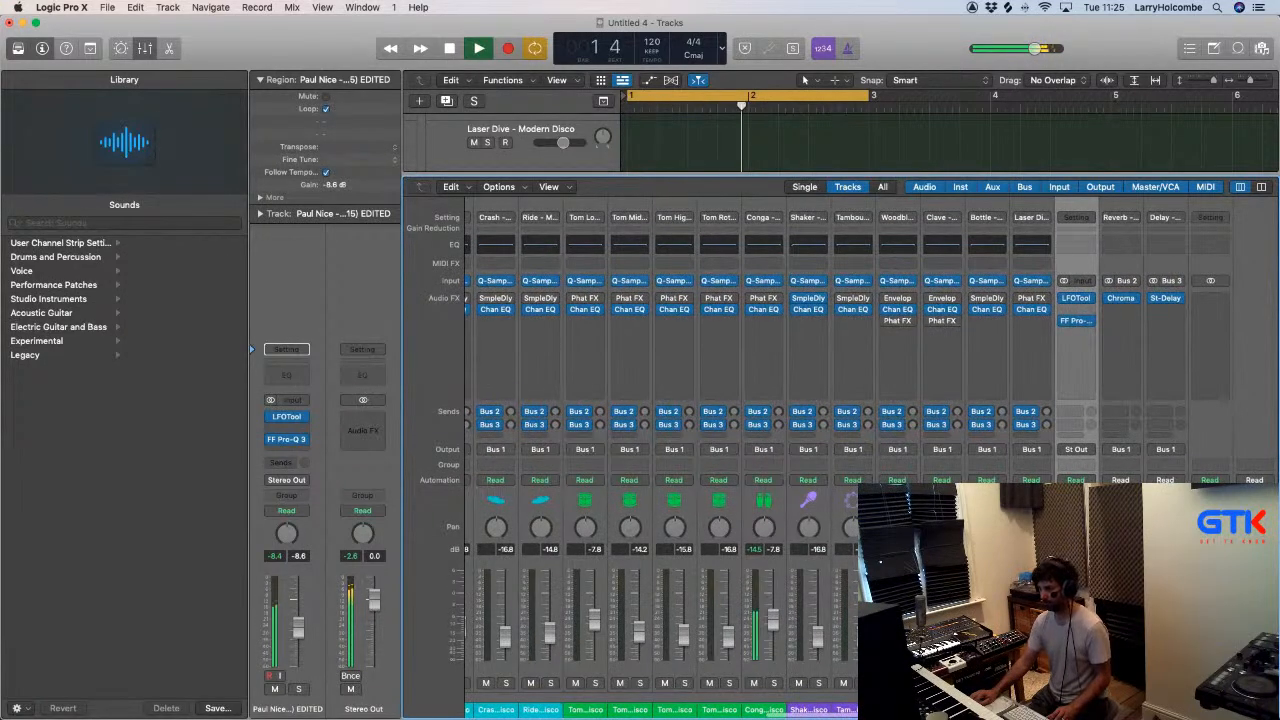
pyautogui.hscroll(-15, 828, 613)
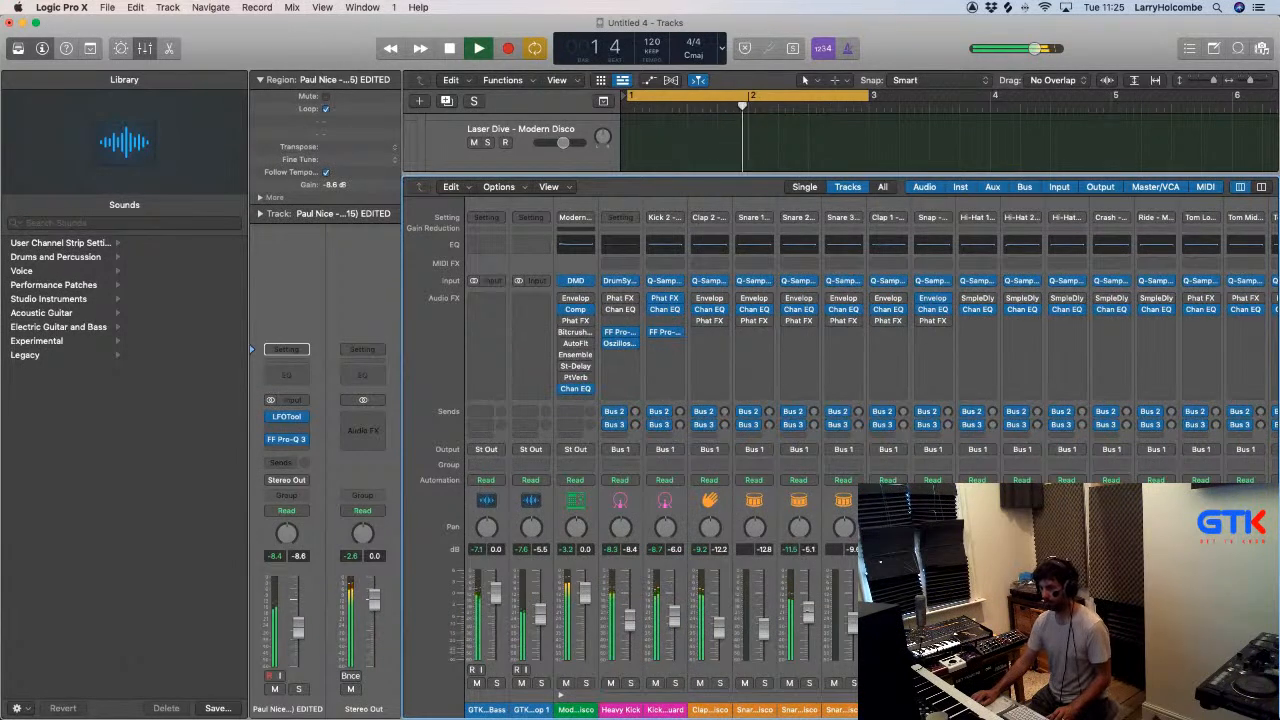
pyautogui.click(700, 683)
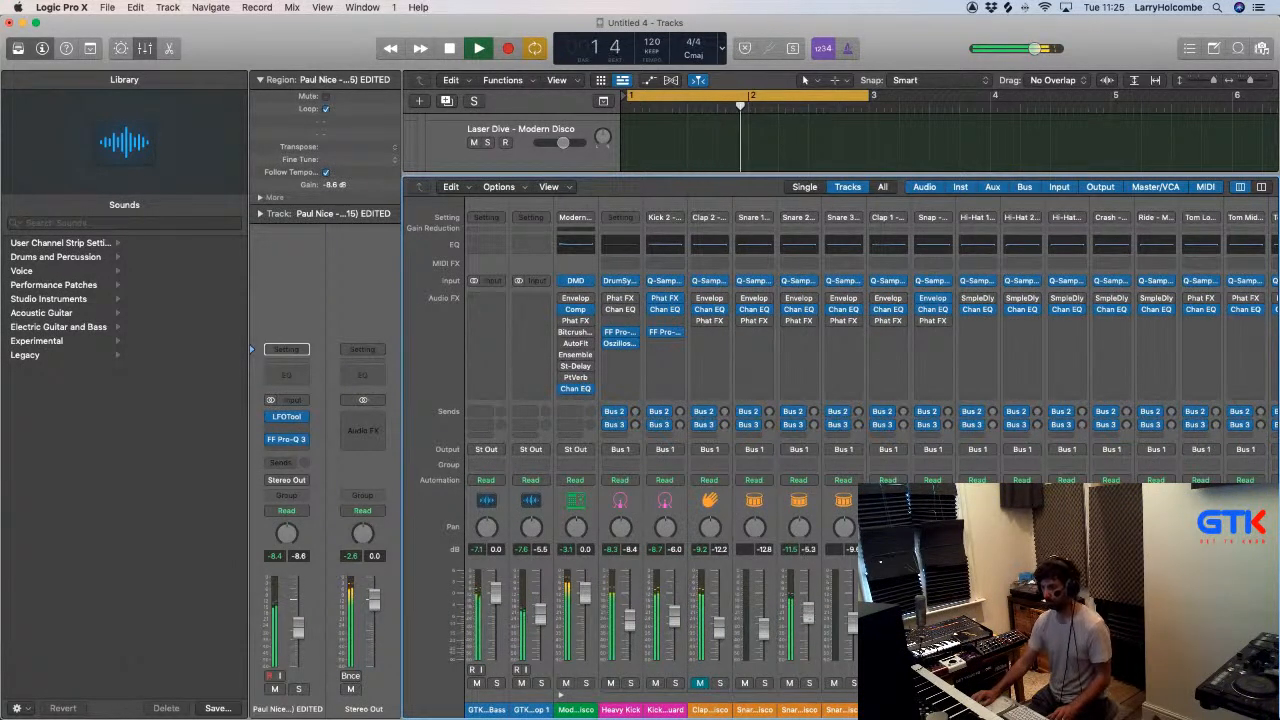
pyautogui.click(797, 628)
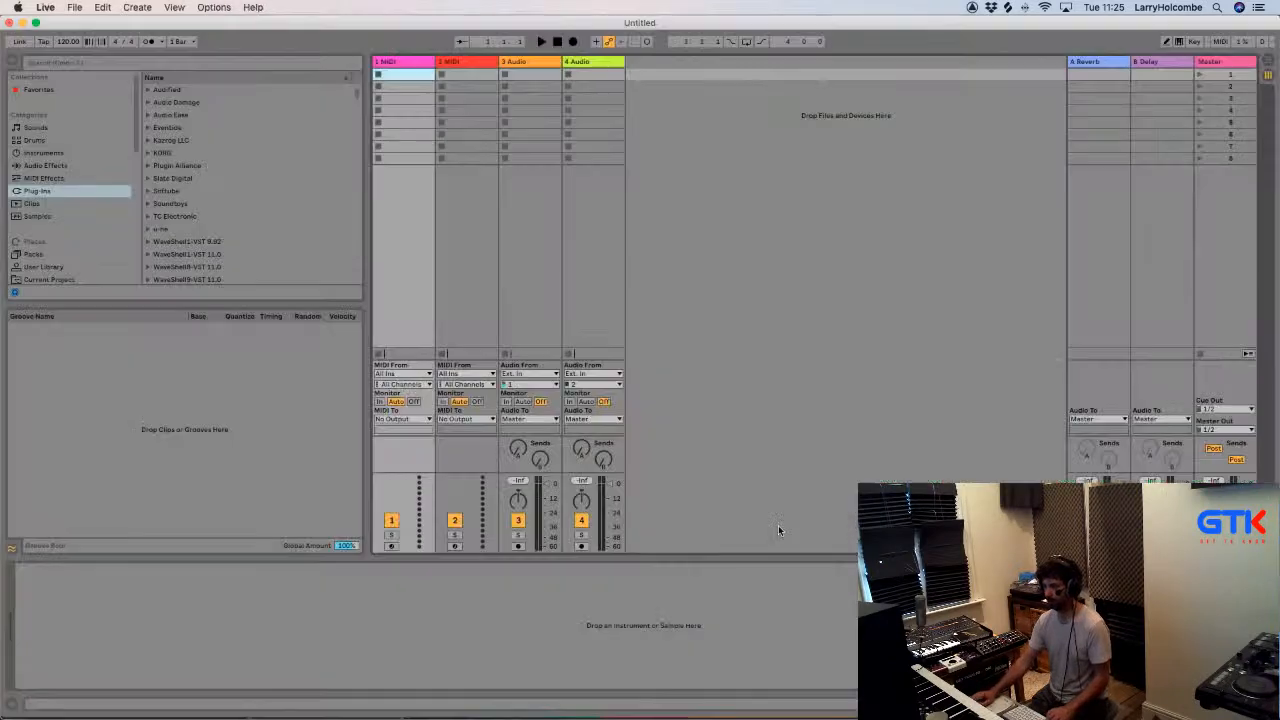
pyautogui.click(74, 8)
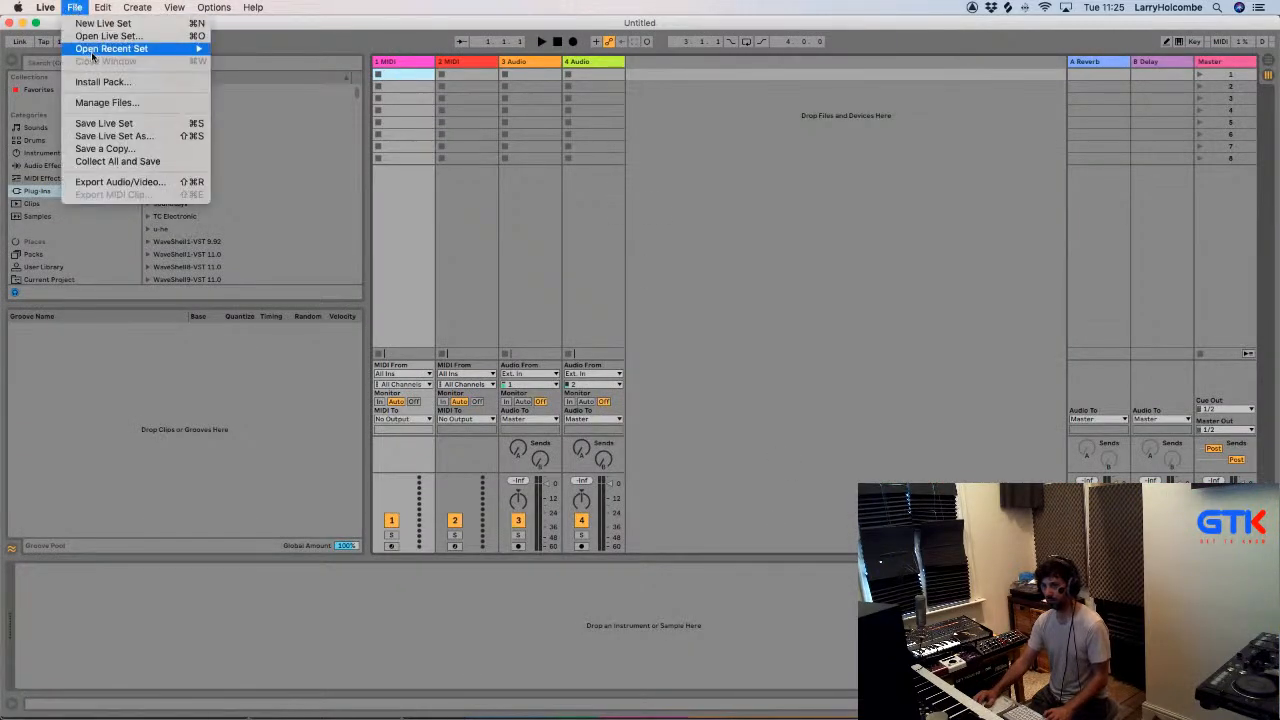
pyautogui.moveTo(111, 48)
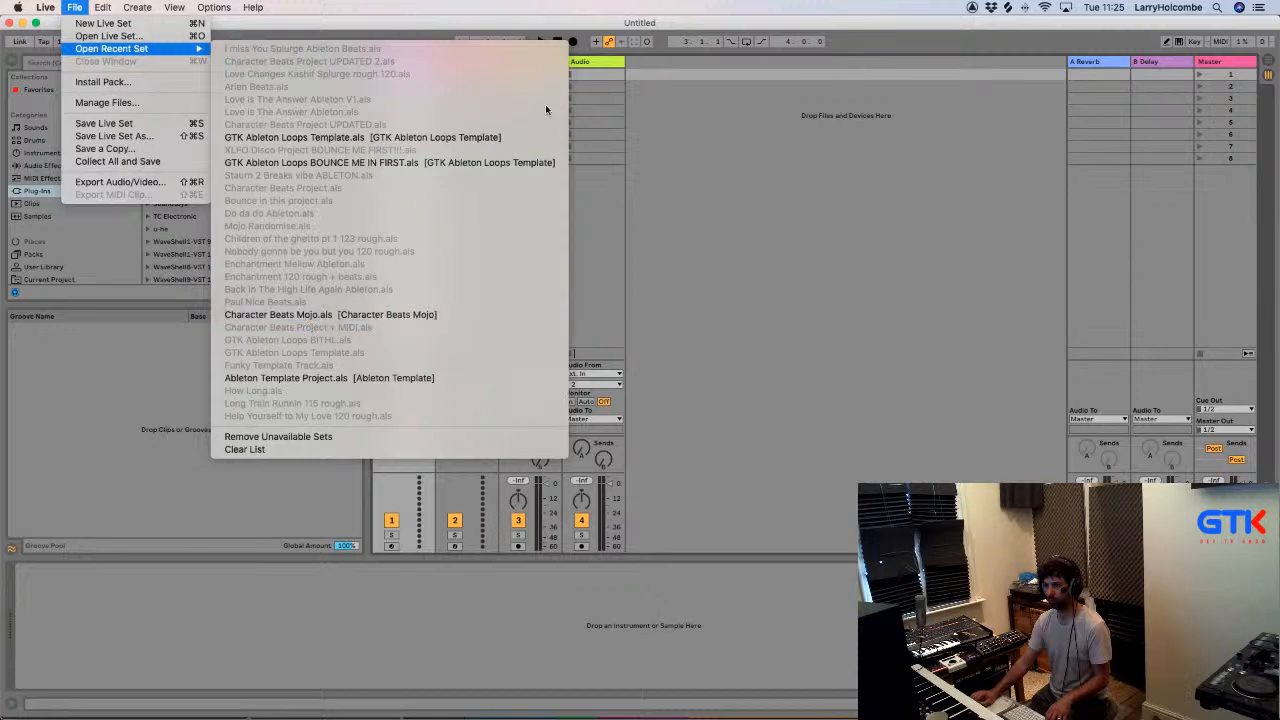
pyautogui.click(781, 125)
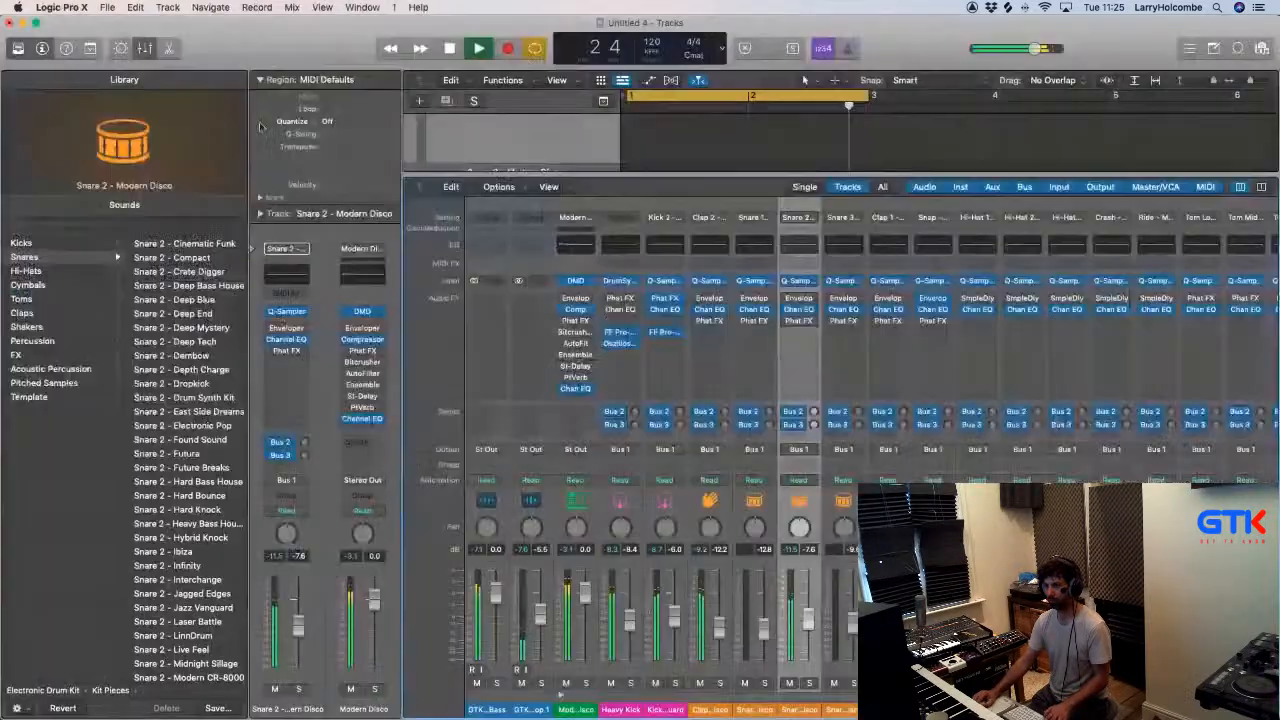
pyautogui.click(107, 7)
pyautogui.moveTo(140, 61)
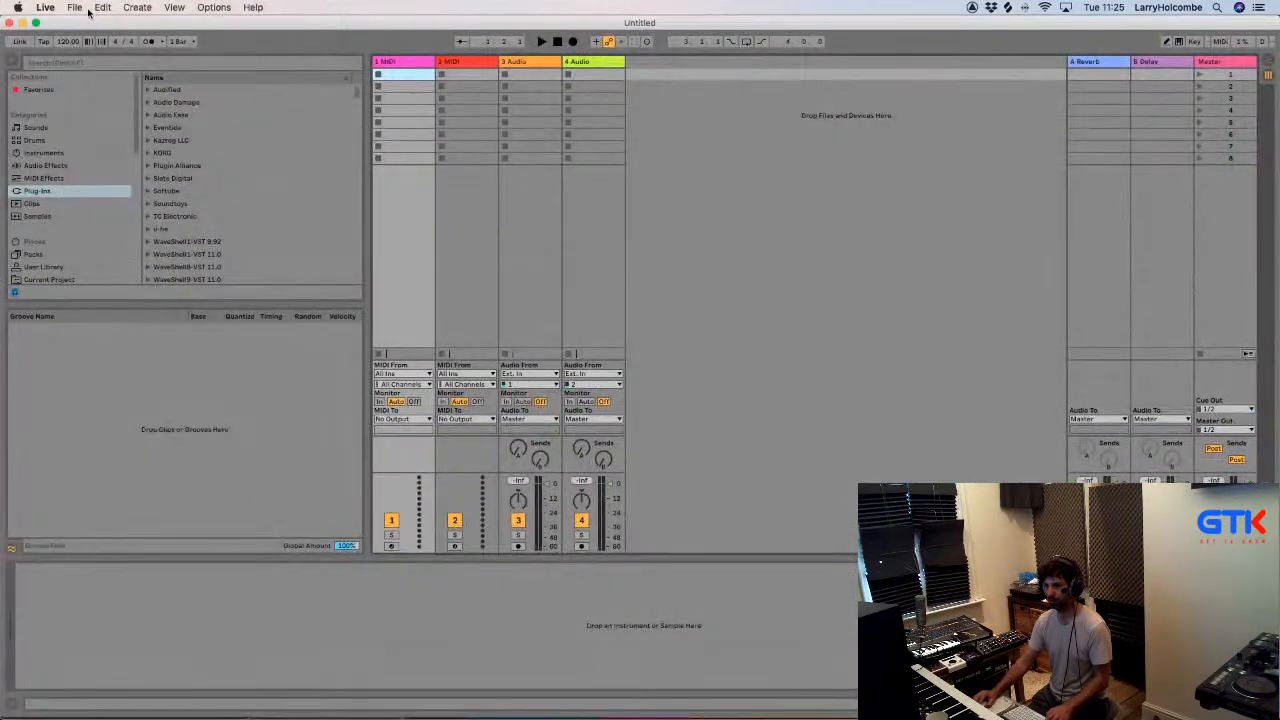
# - In Ableton Live, bring up the dialog for opening a Live Set and search this Mac for "character"
pyautogui.click(75, 8)
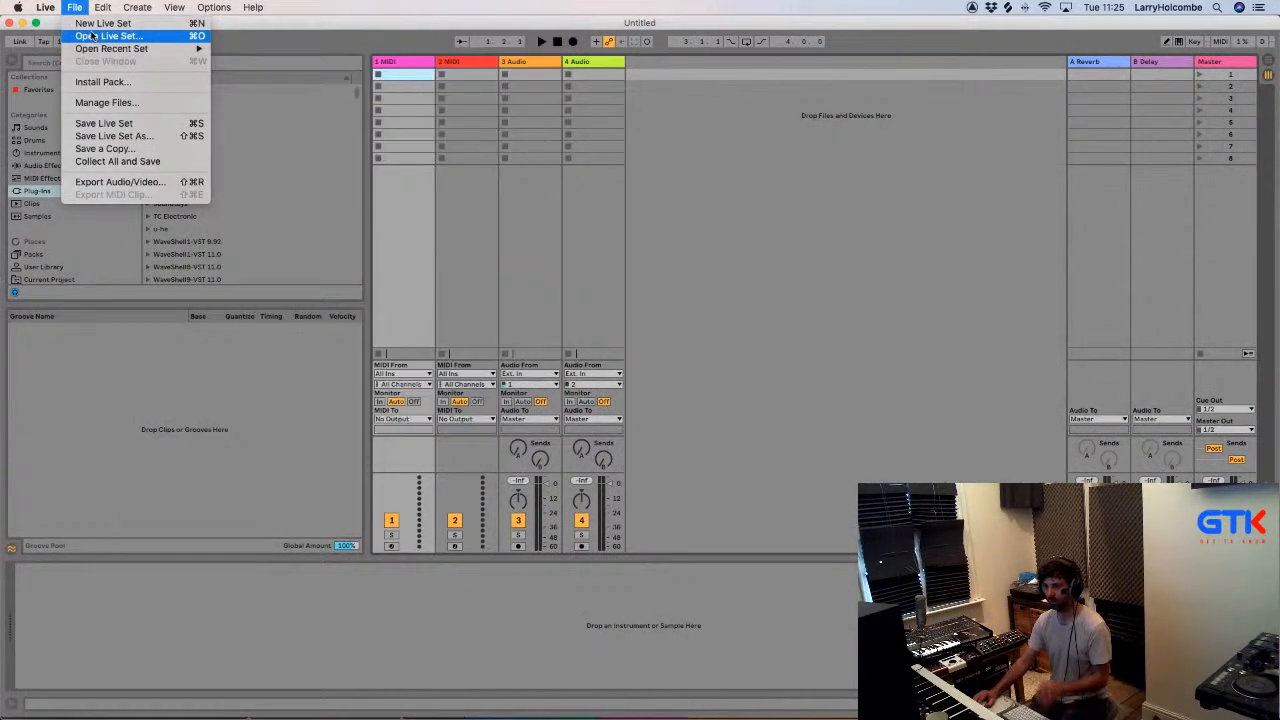
pyautogui.click(100, 35)
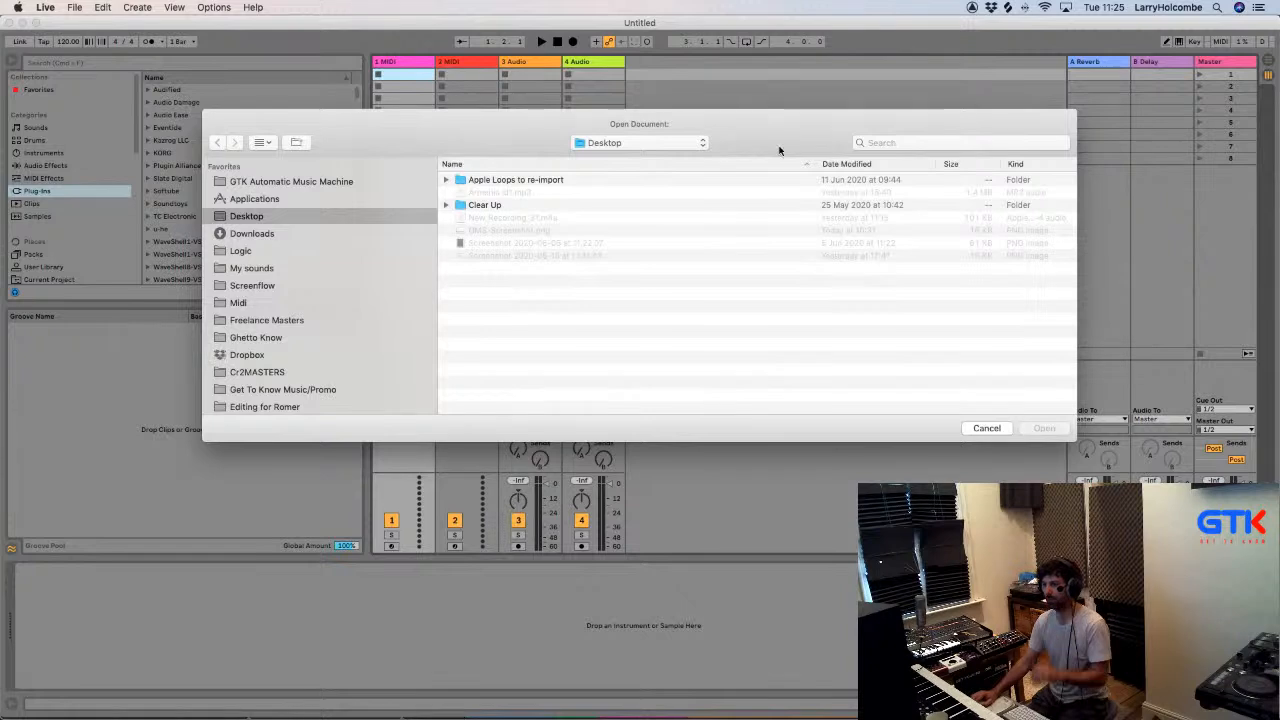
pyautogui.click(927, 142)
pyautogui.write('character')
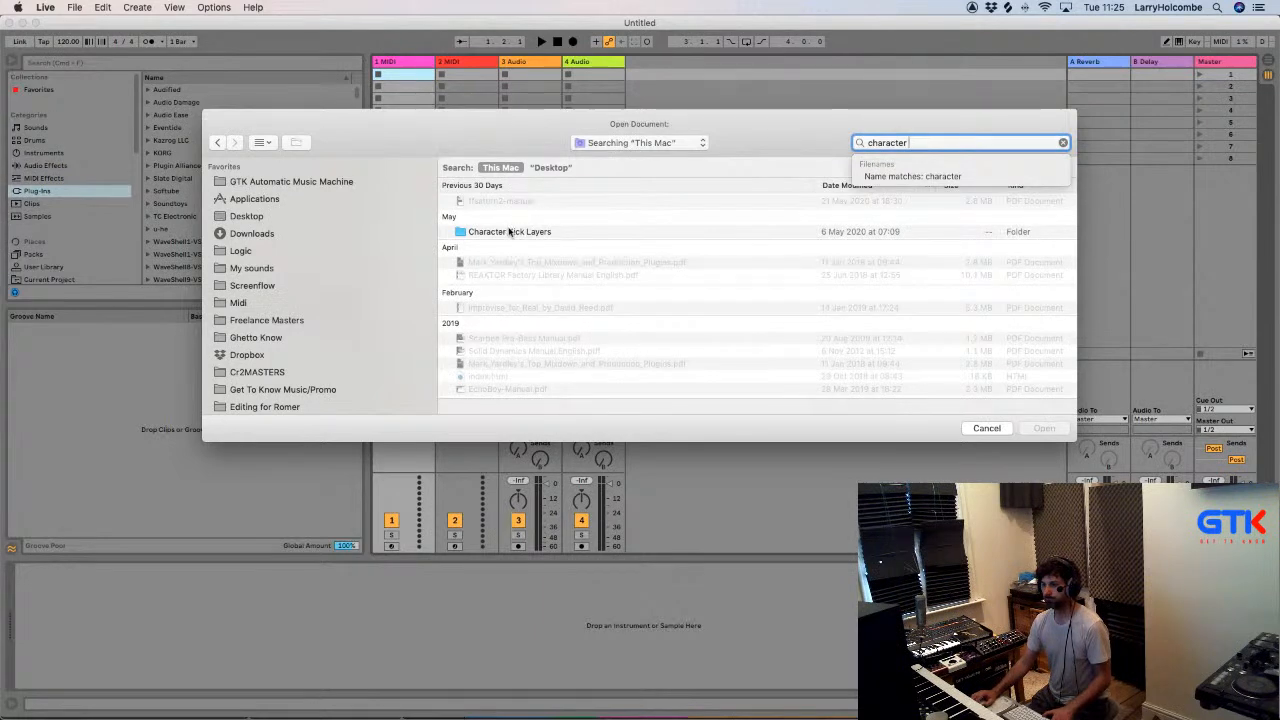
pyautogui.scroll(-15, 510, 232)
pyautogui.scroll(-10, 250, 300)
pyautogui.scroll(6, 250, 302)
pyautogui.scroll(5, 250, 300)
# - Open Character Beats Project UPDATED 2.als from the Character Beats Project folder, found through GTK Automatic Music Machine, 1. Splurge and Templates
pyautogui.click(300, 182)
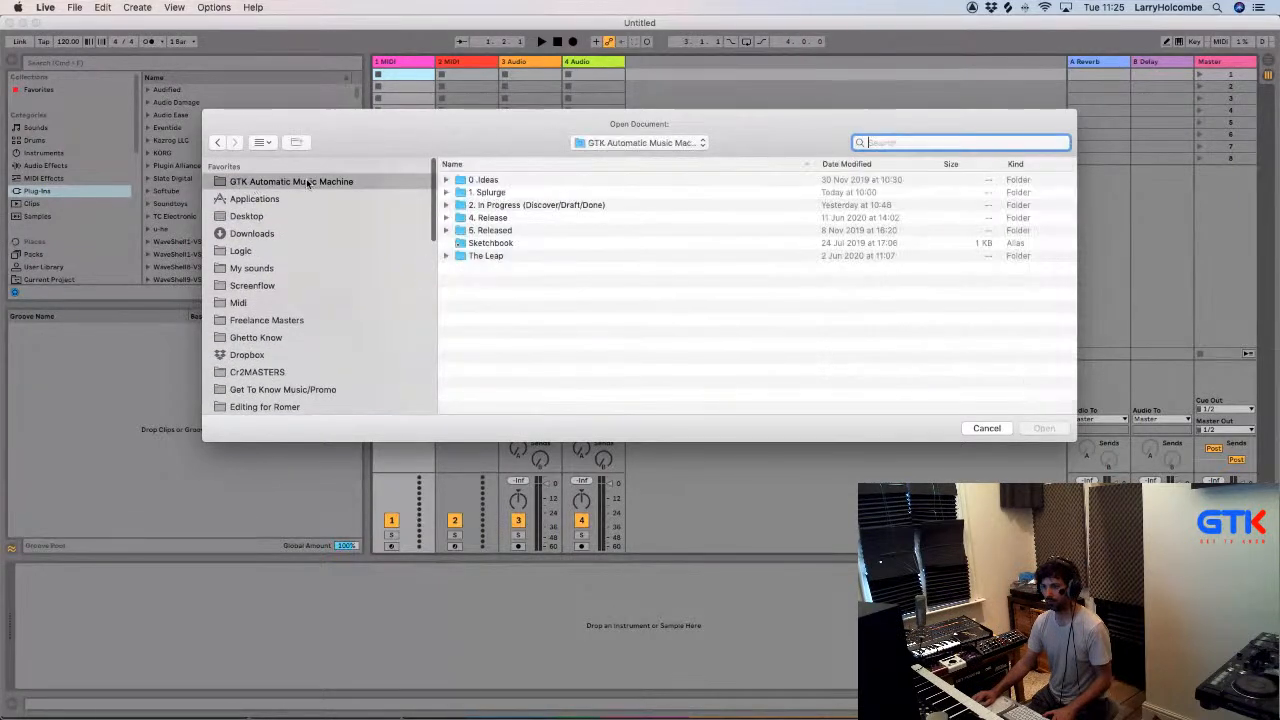
pyautogui.doubleClick(488, 193)
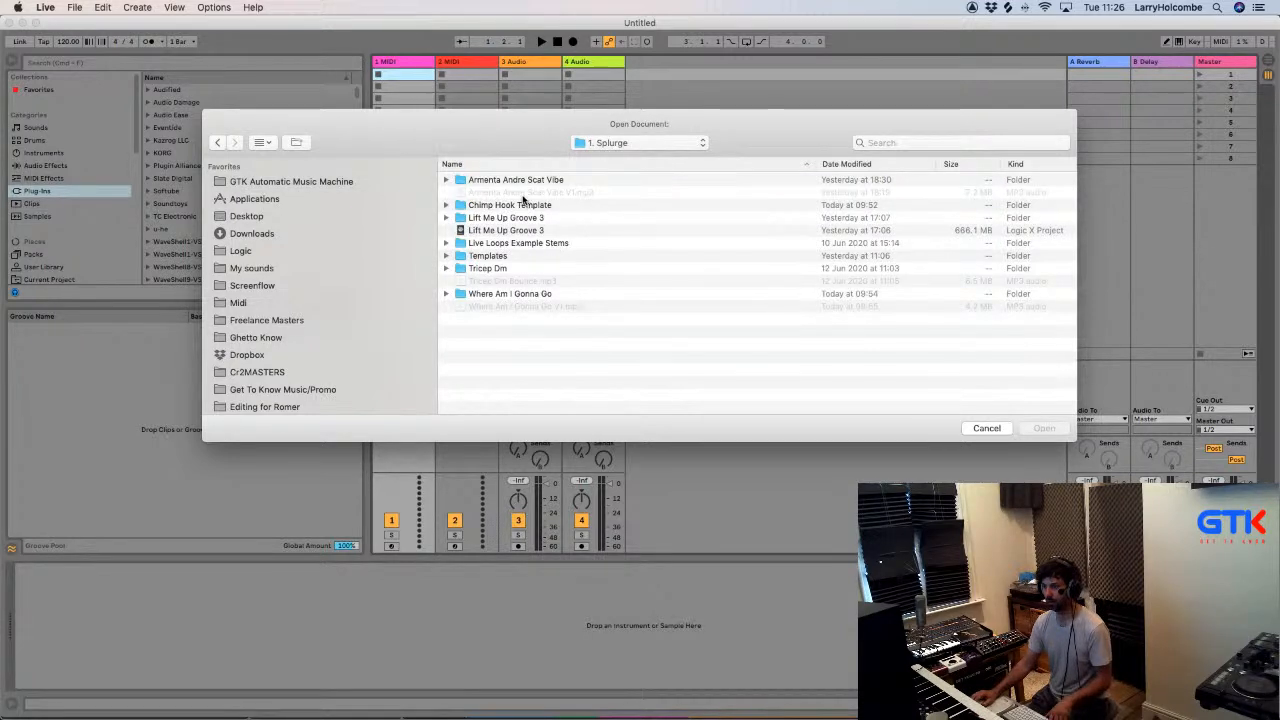
pyautogui.doubleClick(495, 256)
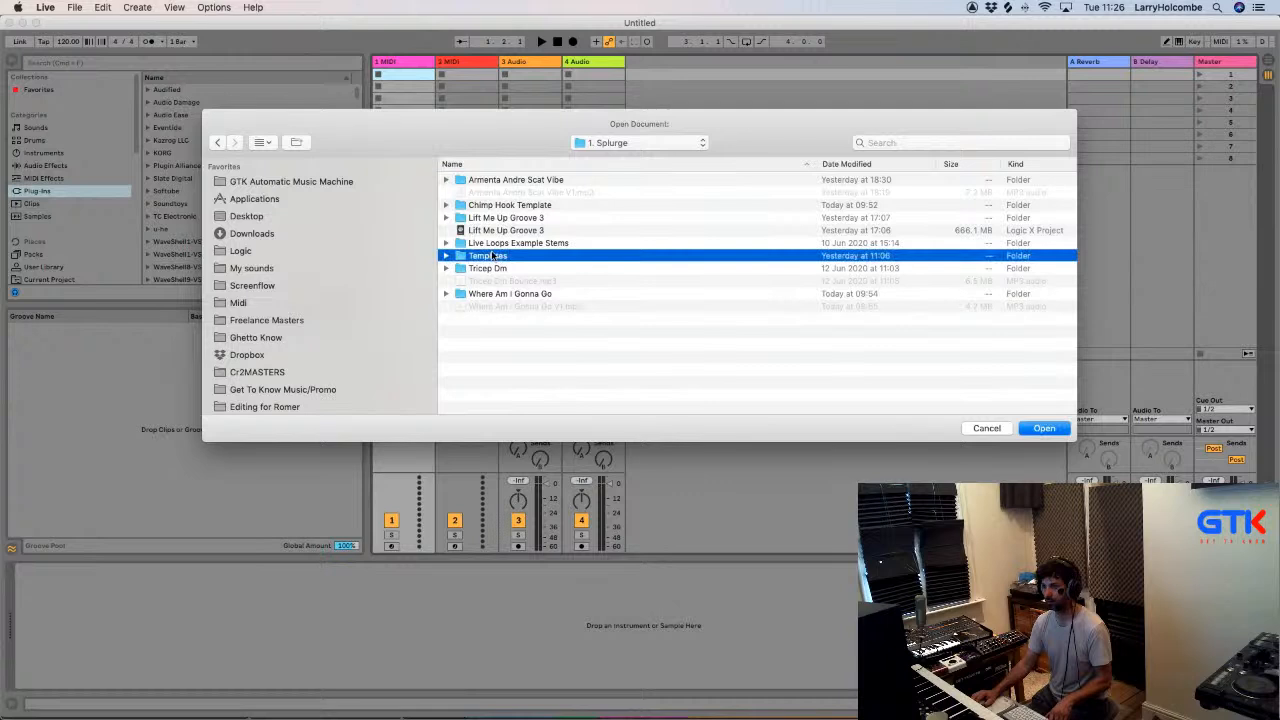
pyautogui.doubleClick(507, 193)
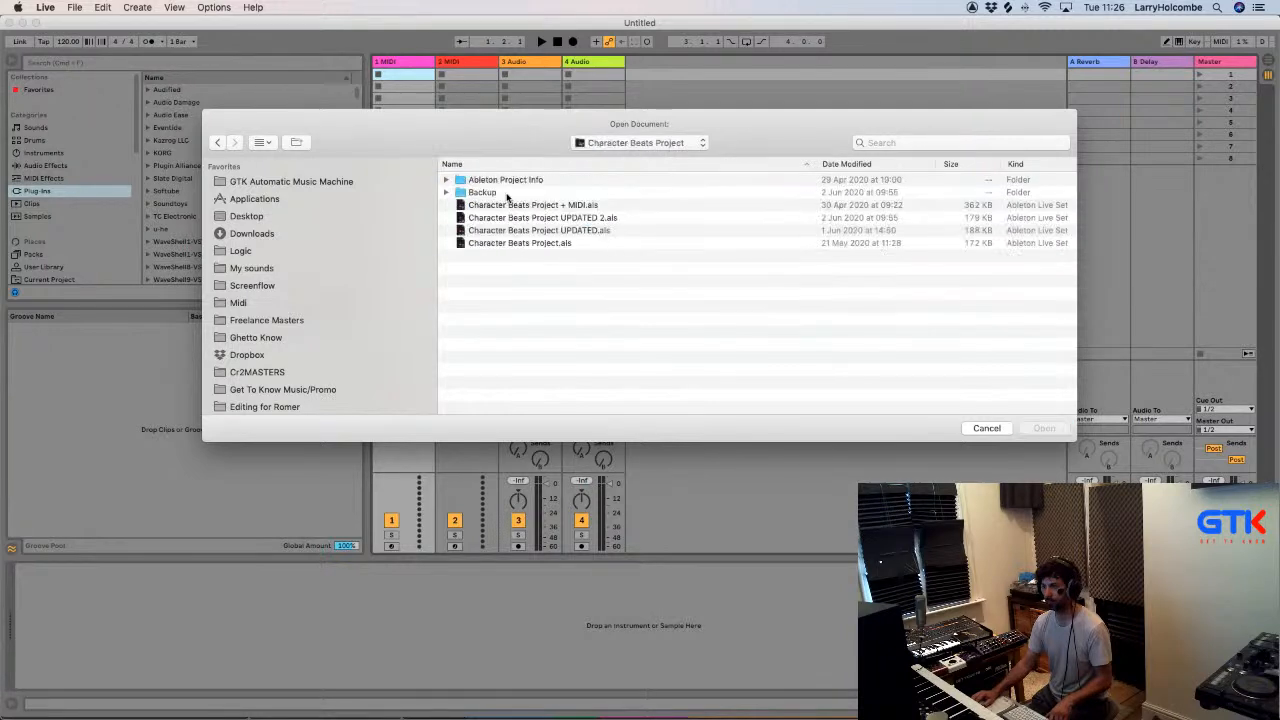
pyautogui.click(569, 218)
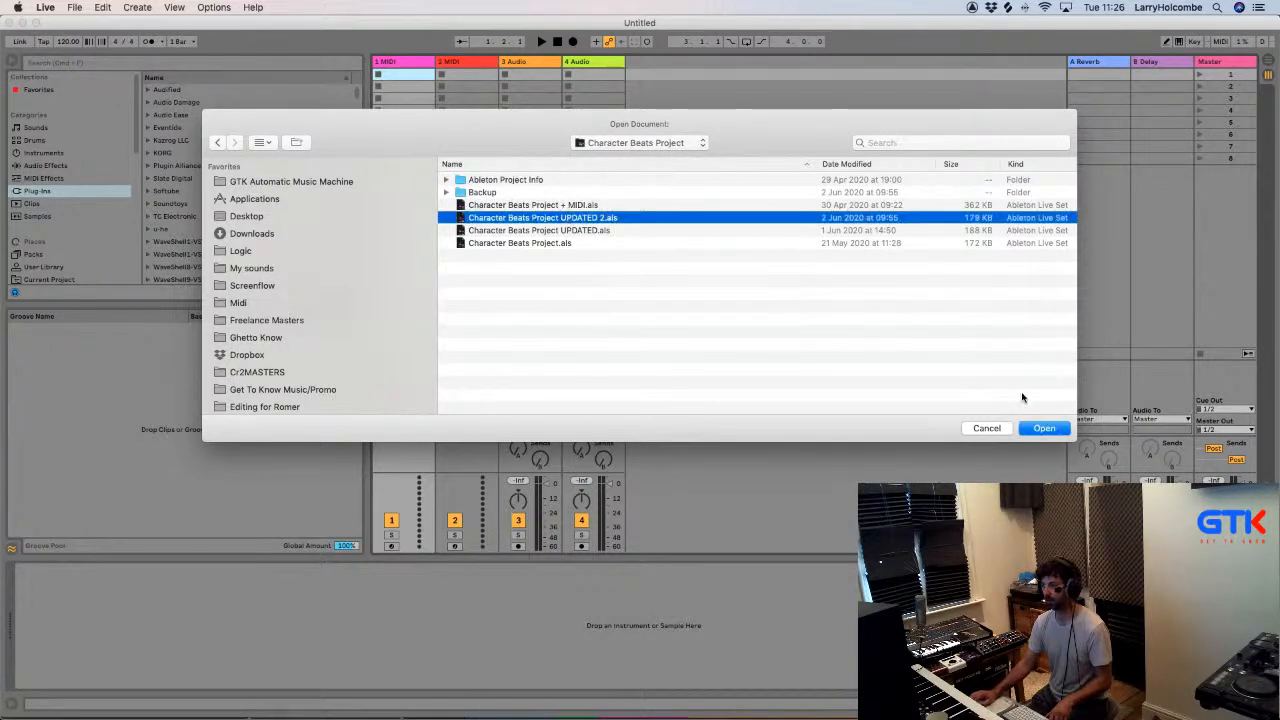
pyautogui.click(1045, 428)
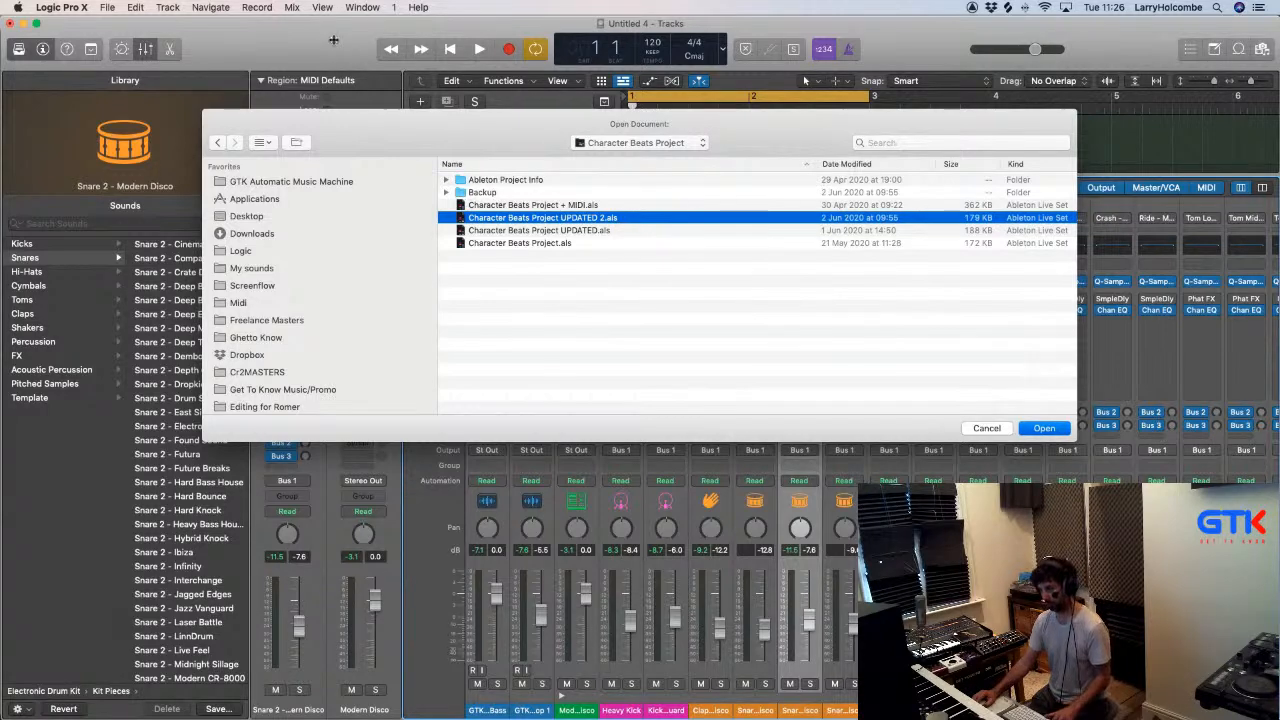
# - Switch to Logic Pro X, create a new auxiliary channel strip in the mixer and check its available input sources
pyautogui.press('Escape')
pyautogui.click(520, 189)
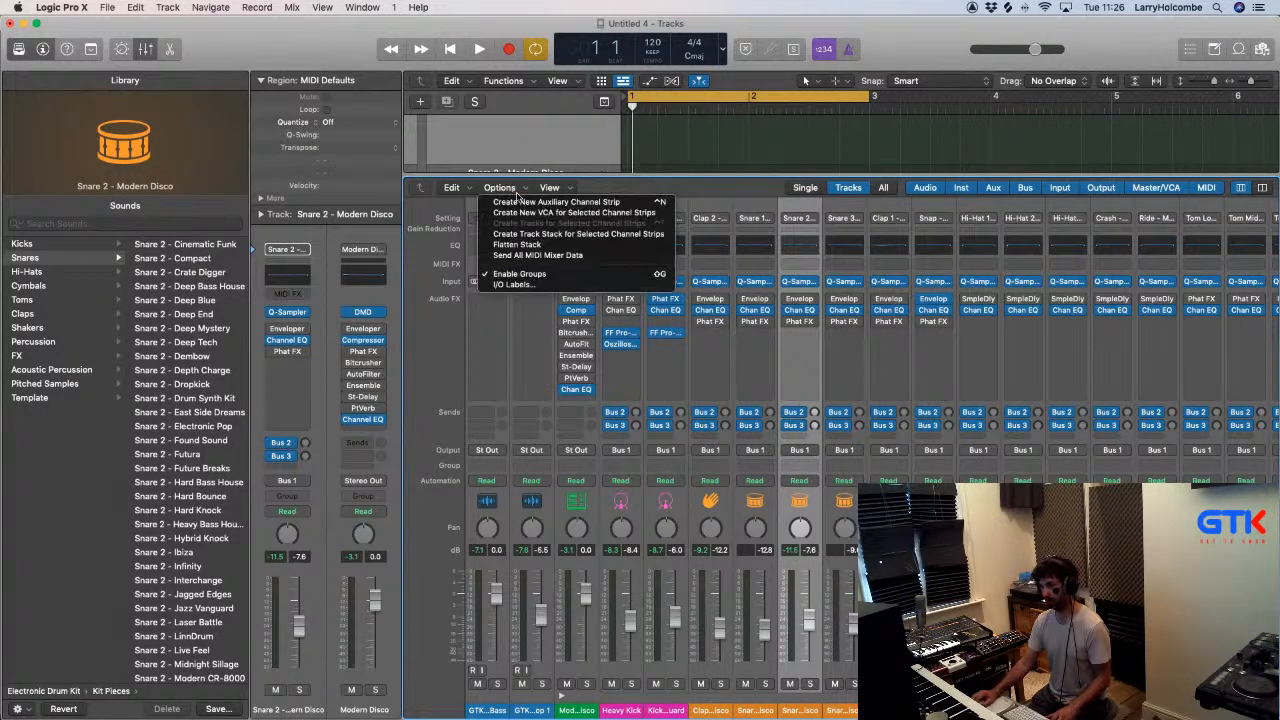
pyautogui.click(522, 204)
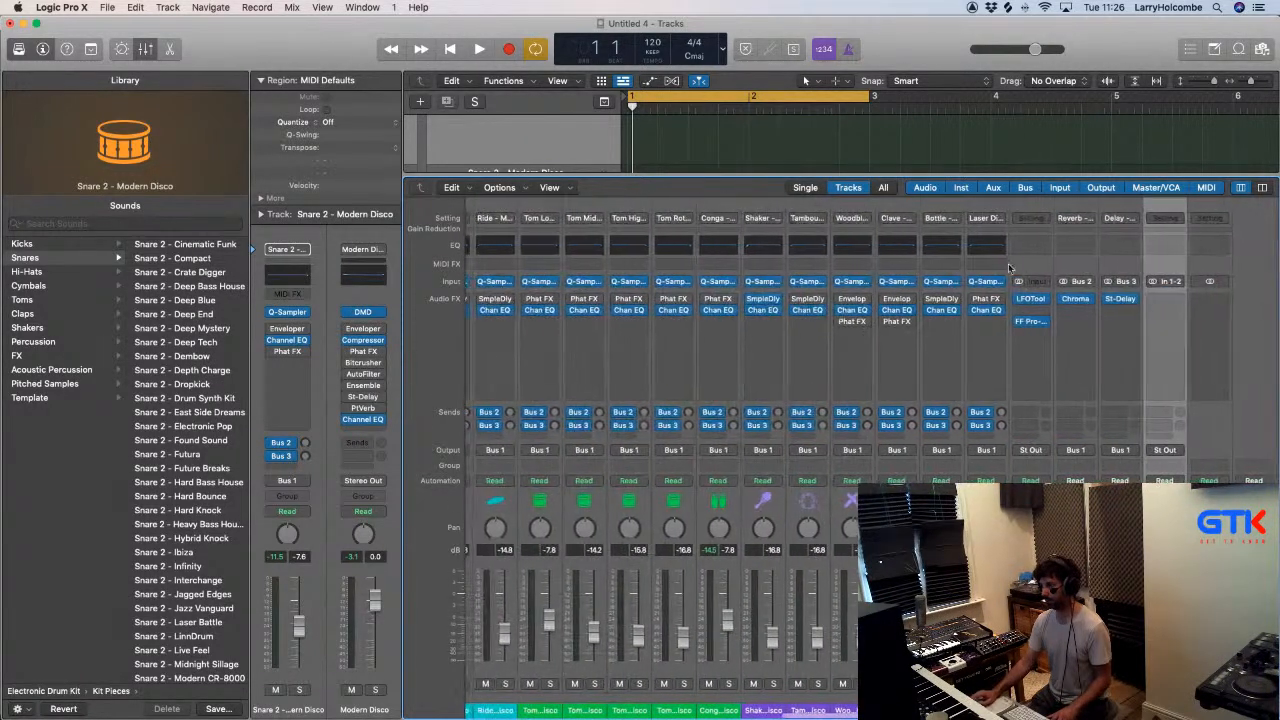
pyautogui.click(1174, 282)
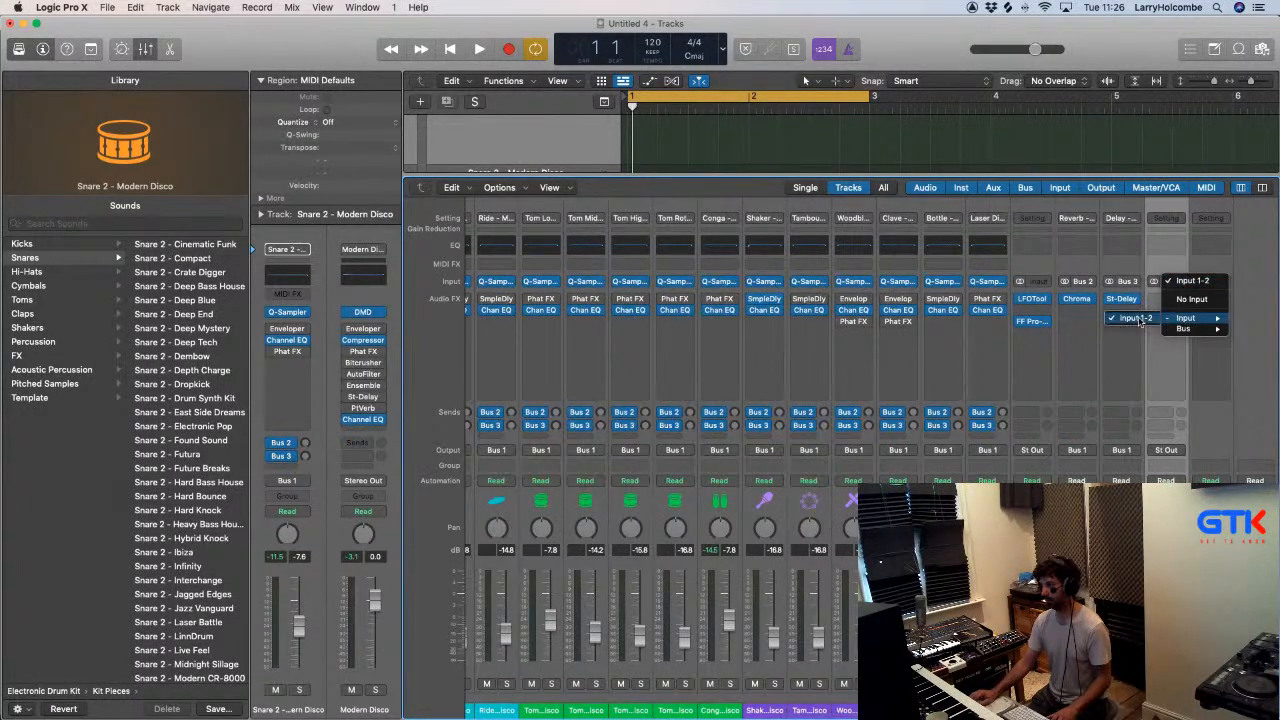
pyautogui.click(1130, 320)
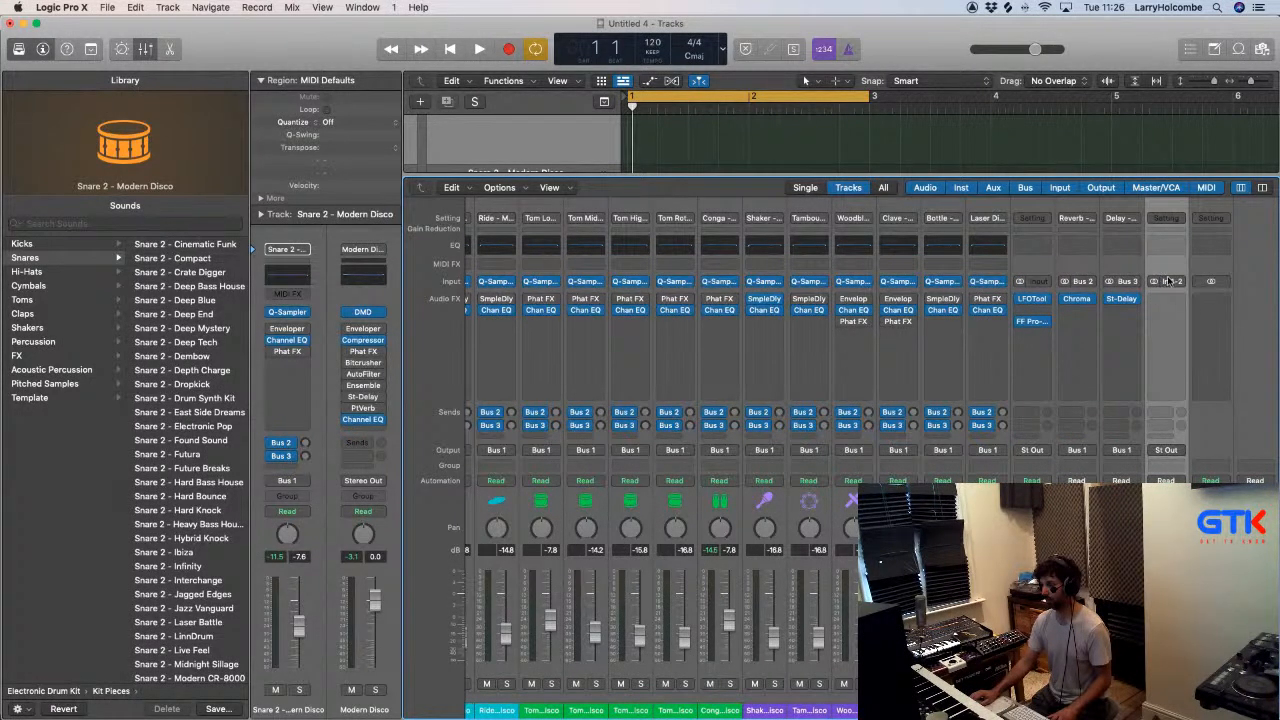
pyautogui.click(1168, 282)
pyautogui.click(1122, 268)
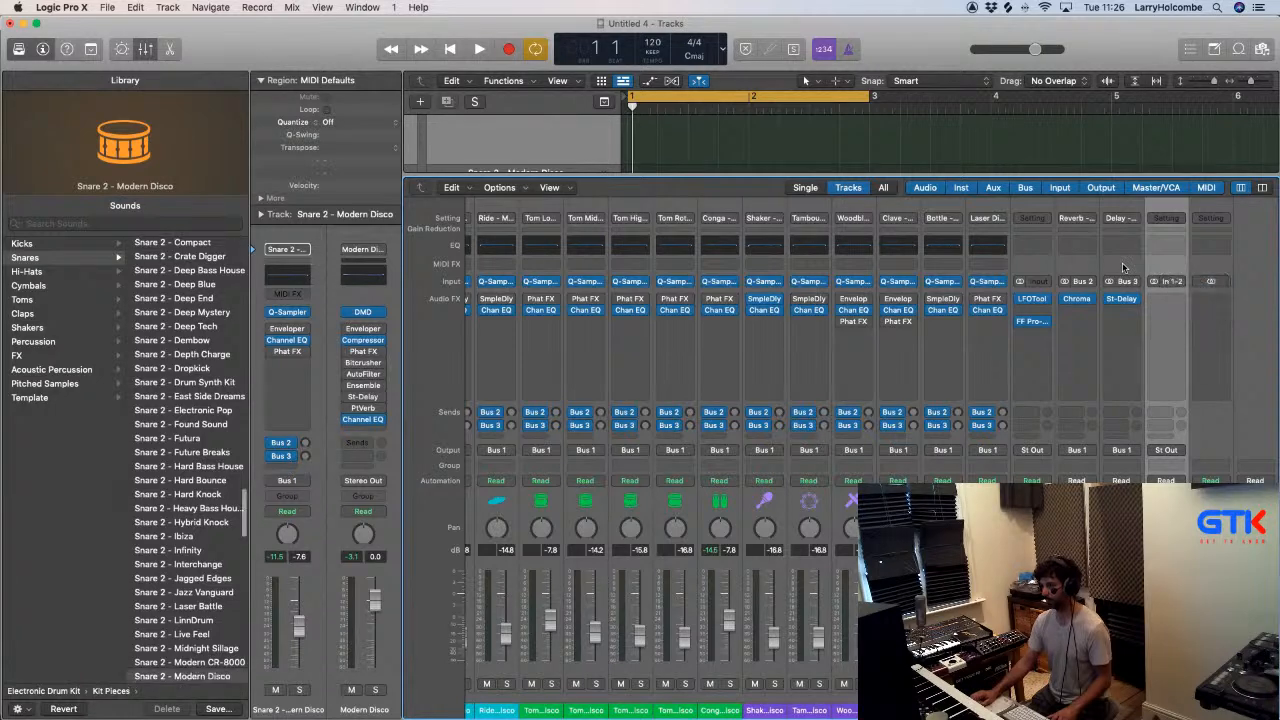
# - Set ReWire Behavior to Live Mode (ReWire and Internal) in the audio device preferences and recheck the new aux's input sources
pyautogui.press('super+comma')
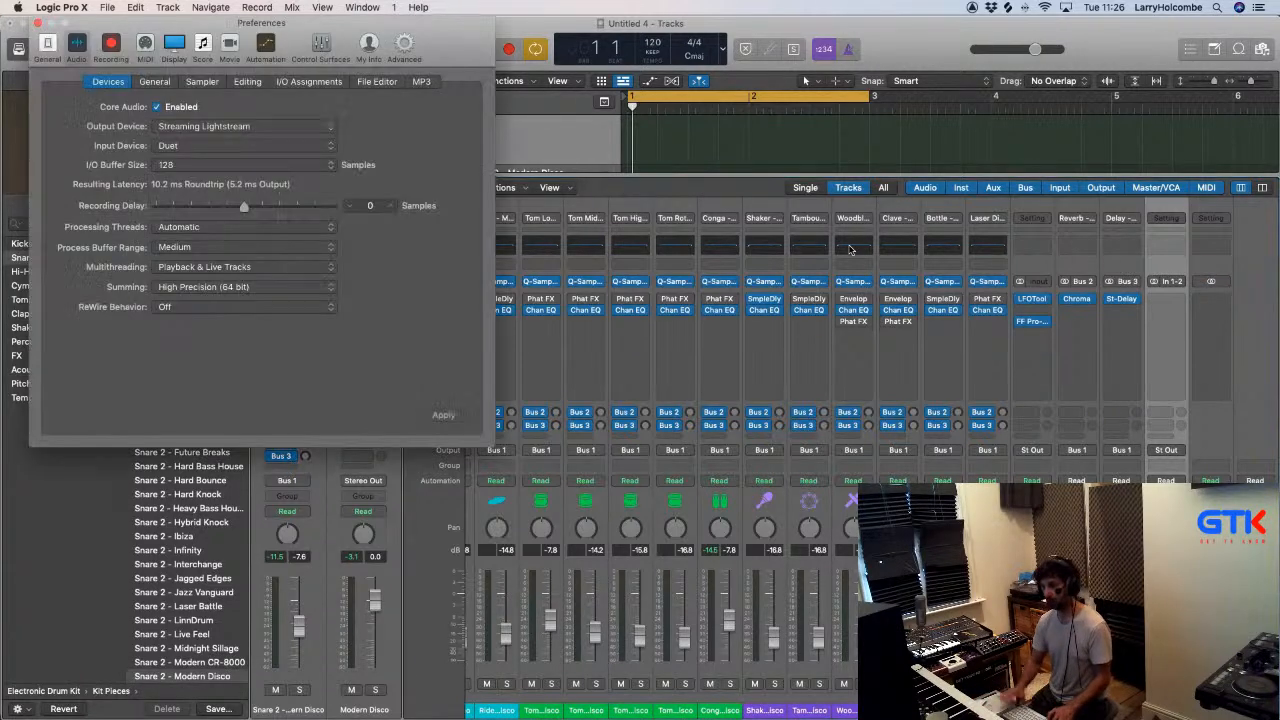
pyautogui.click(50, 55)
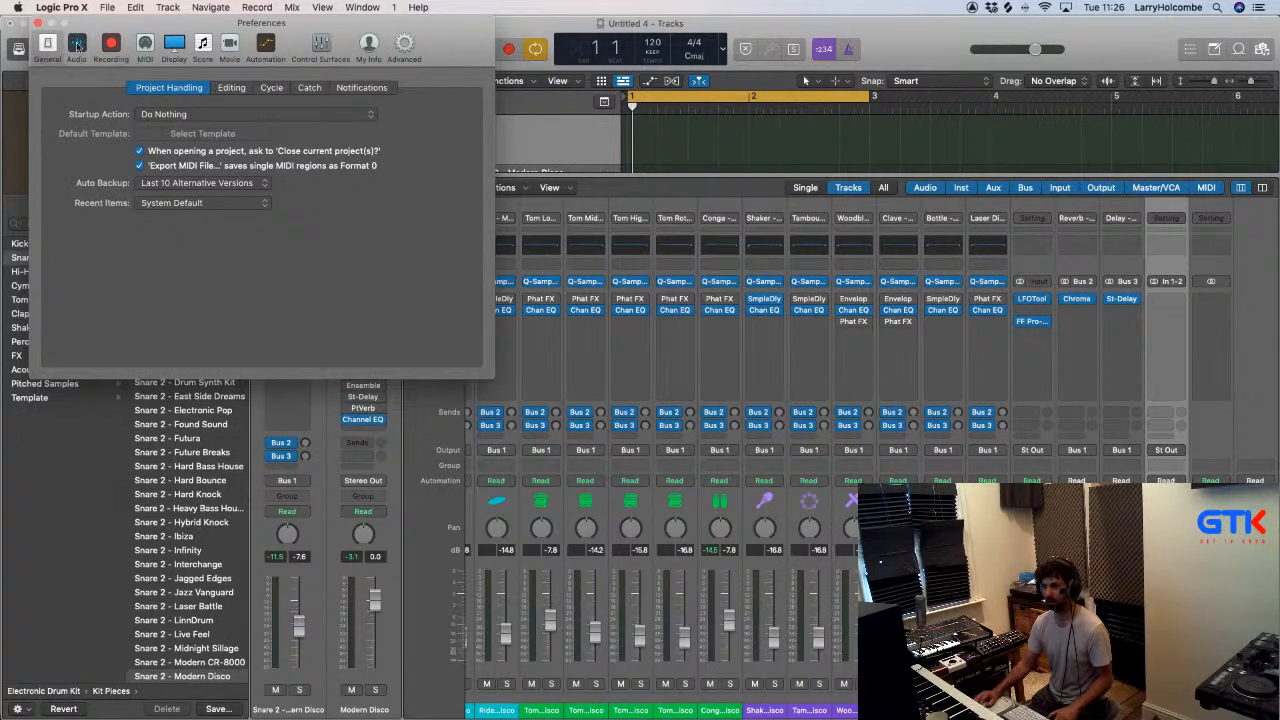
pyautogui.click(77, 44)
pyautogui.click(190, 307)
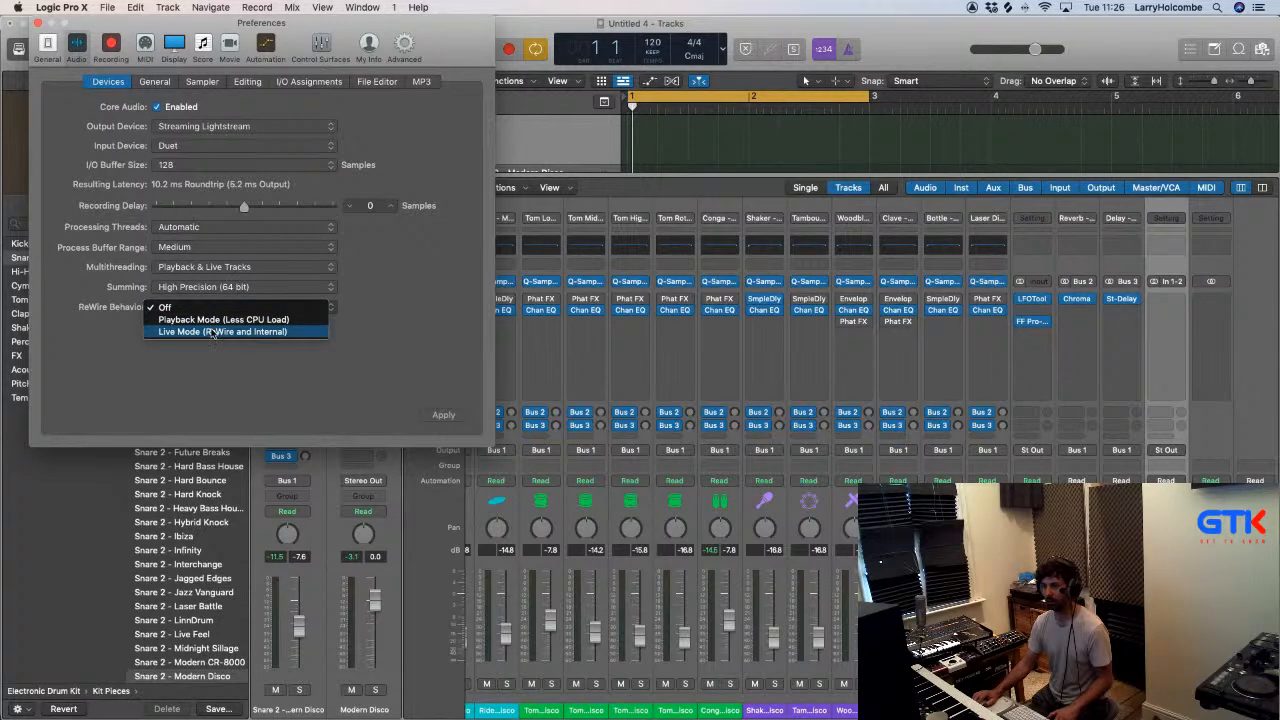
pyautogui.click(212, 333)
pyautogui.click(1166, 281)
pyautogui.moveTo(1202, 322)
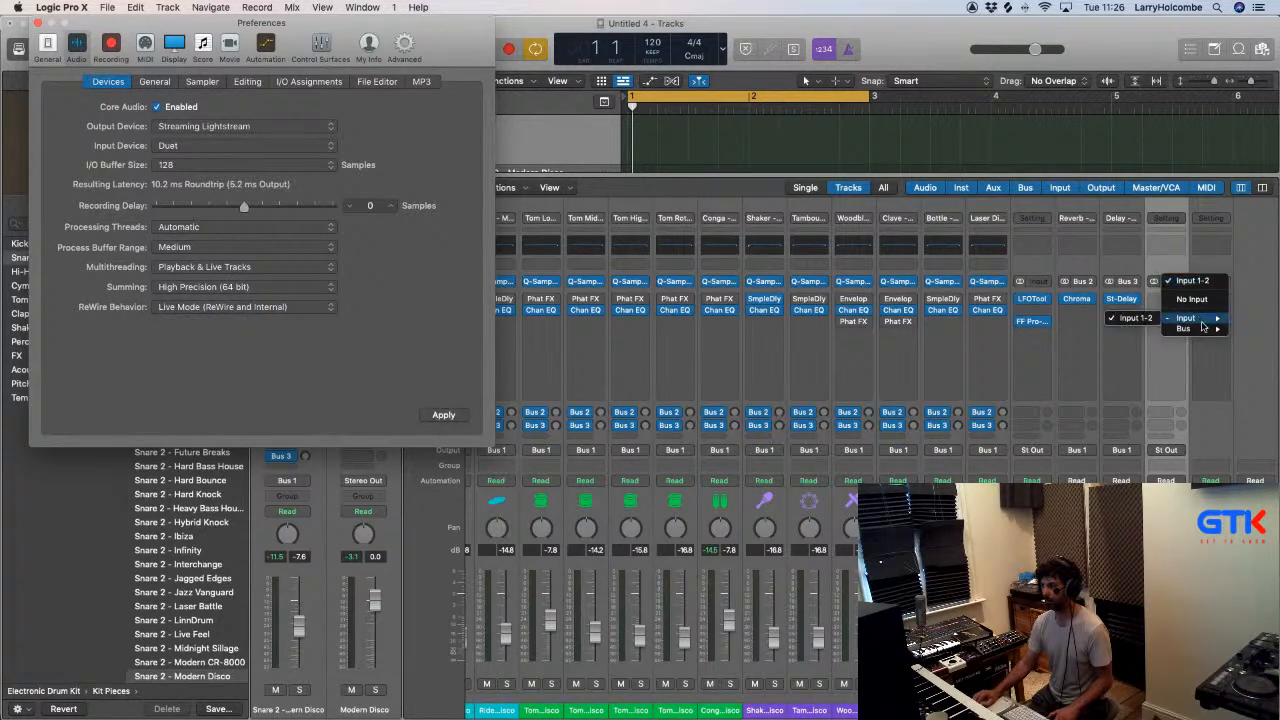
pyautogui.click(793, 253)
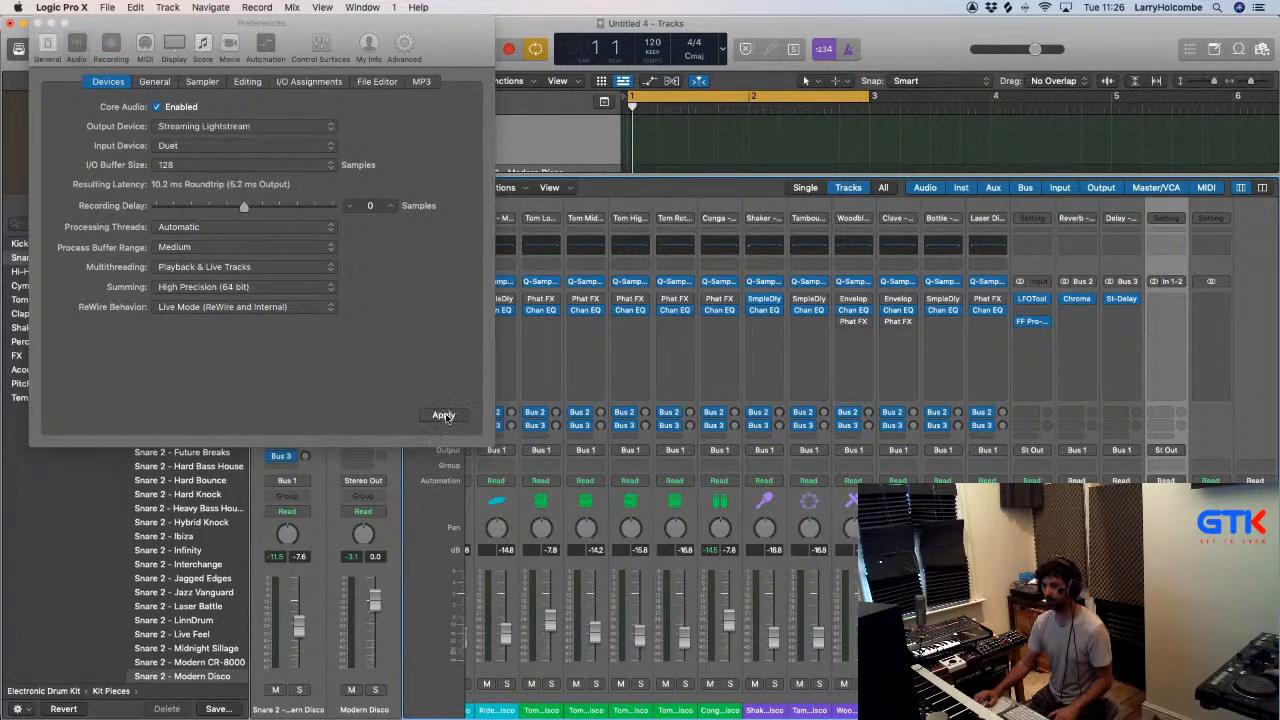
# - Apply the audio device preferences, choose to continue without ReWire and close the preferences
pyautogui.click(444, 415)
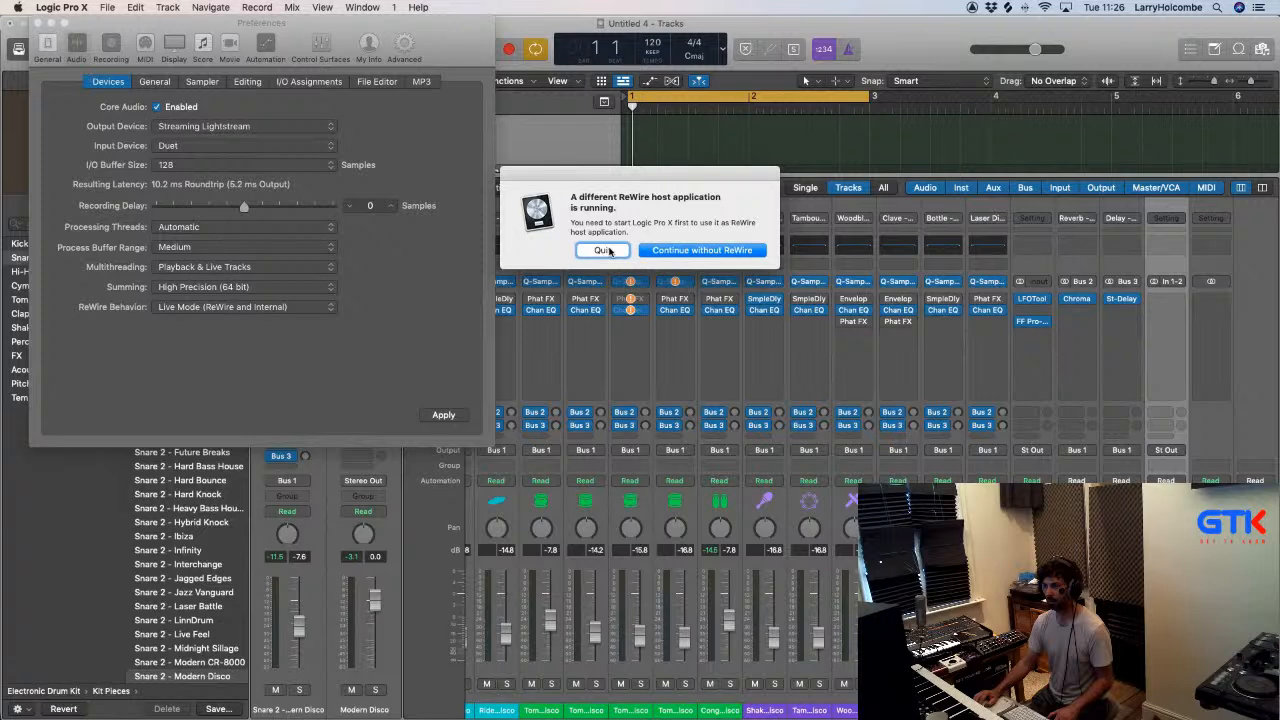
pyautogui.click(667, 251)
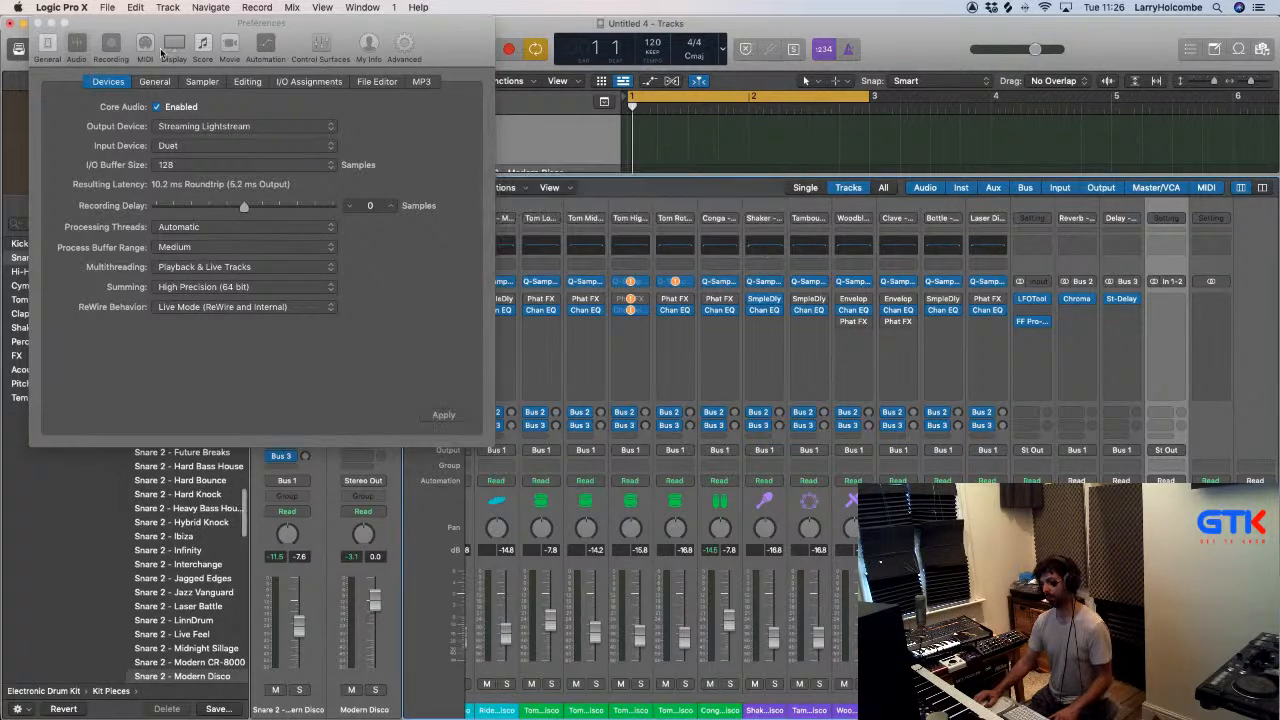
pyautogui.click(38, 23)
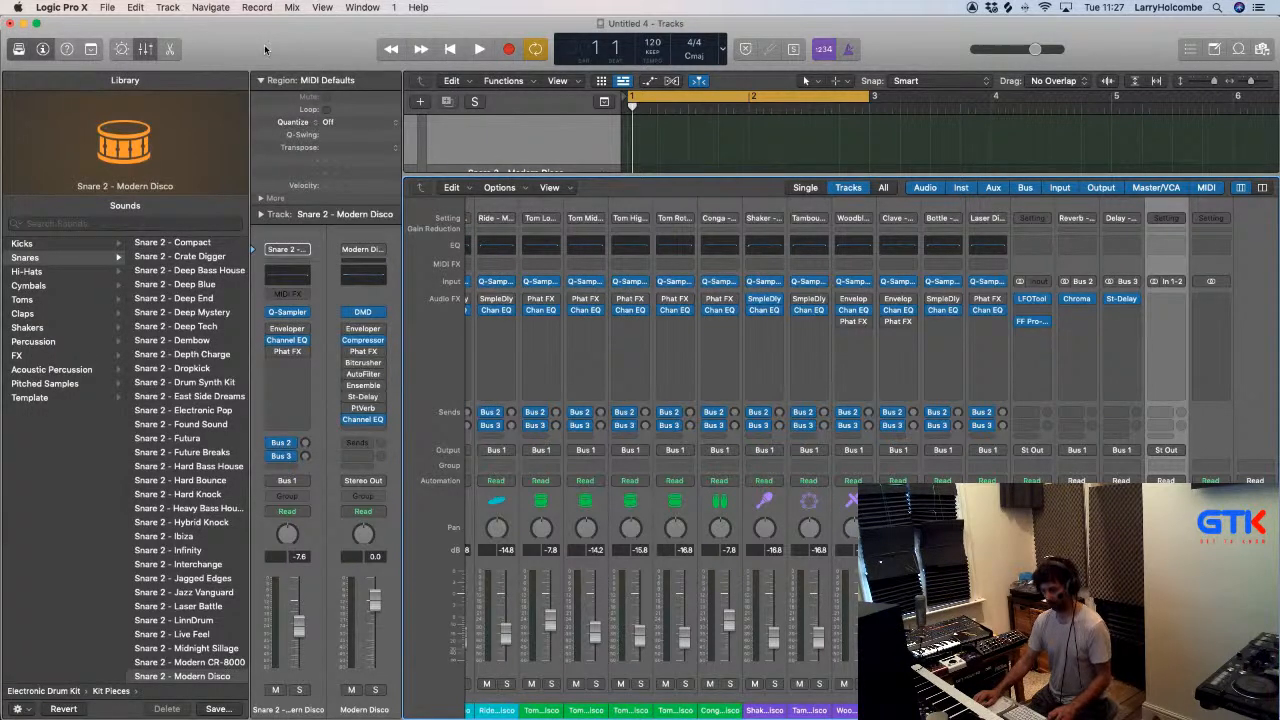
# - Save the project as "Lifeline Logic game" in the 1. Splurge folder of GTK Automatic Music Machine
pyautogui.press('super+s')
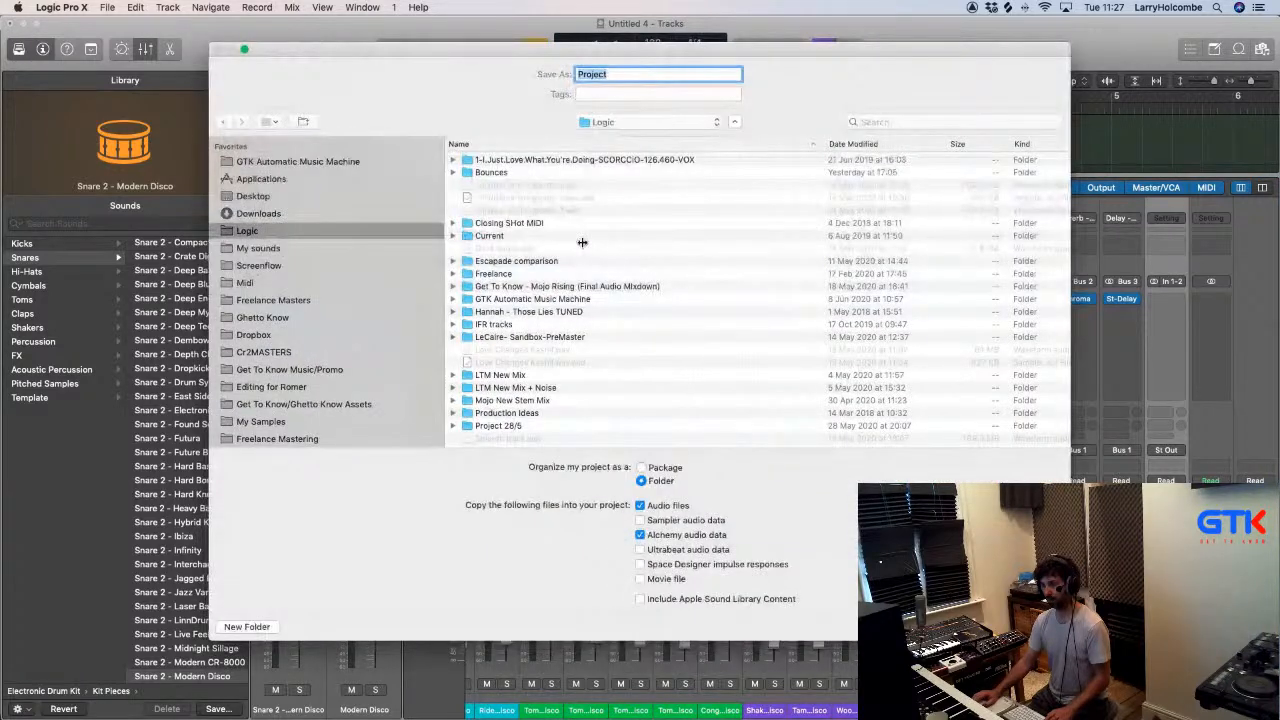
pyautogui.scroll(-5, 263, 314)
pyautogui.click(262, 296)
pyautogui.scroll(4, 270, 188)
pyautogui.scroll(1, 260, 163)
pyautogui.click(260, 161)
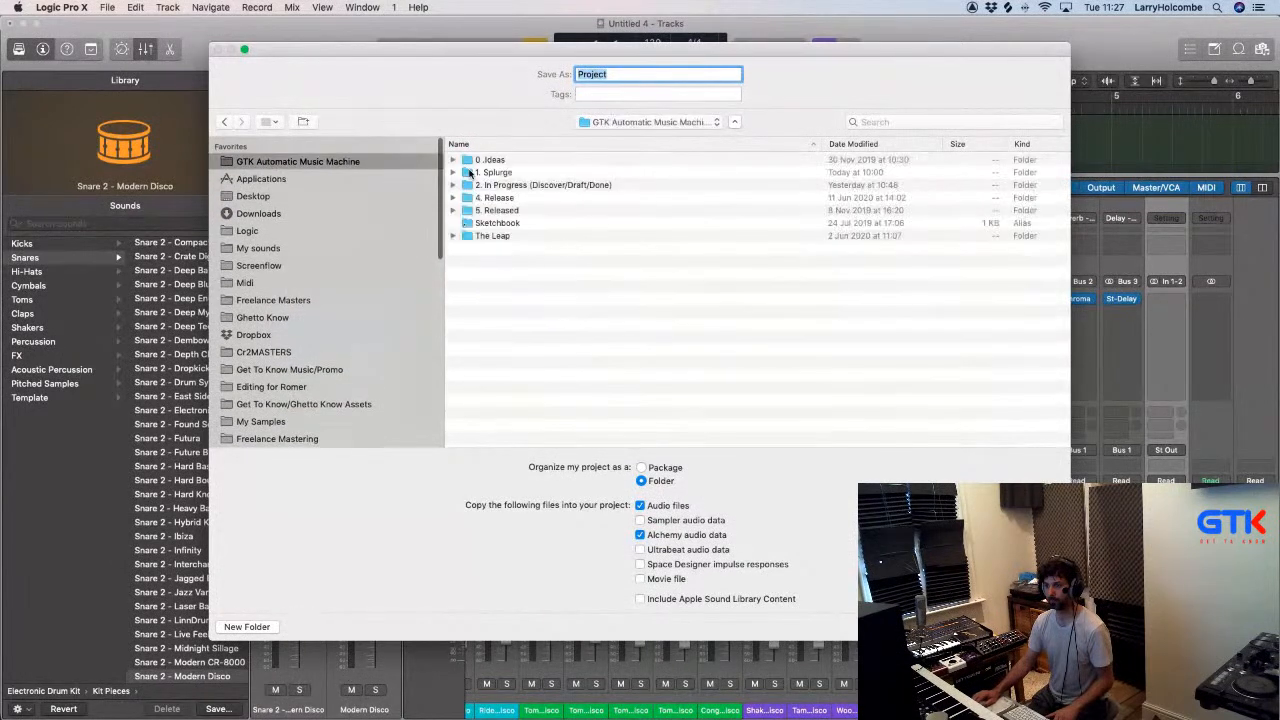
pyautogui.doubleClick(486, 172)
pyautogui.doubleClick(638, 73)
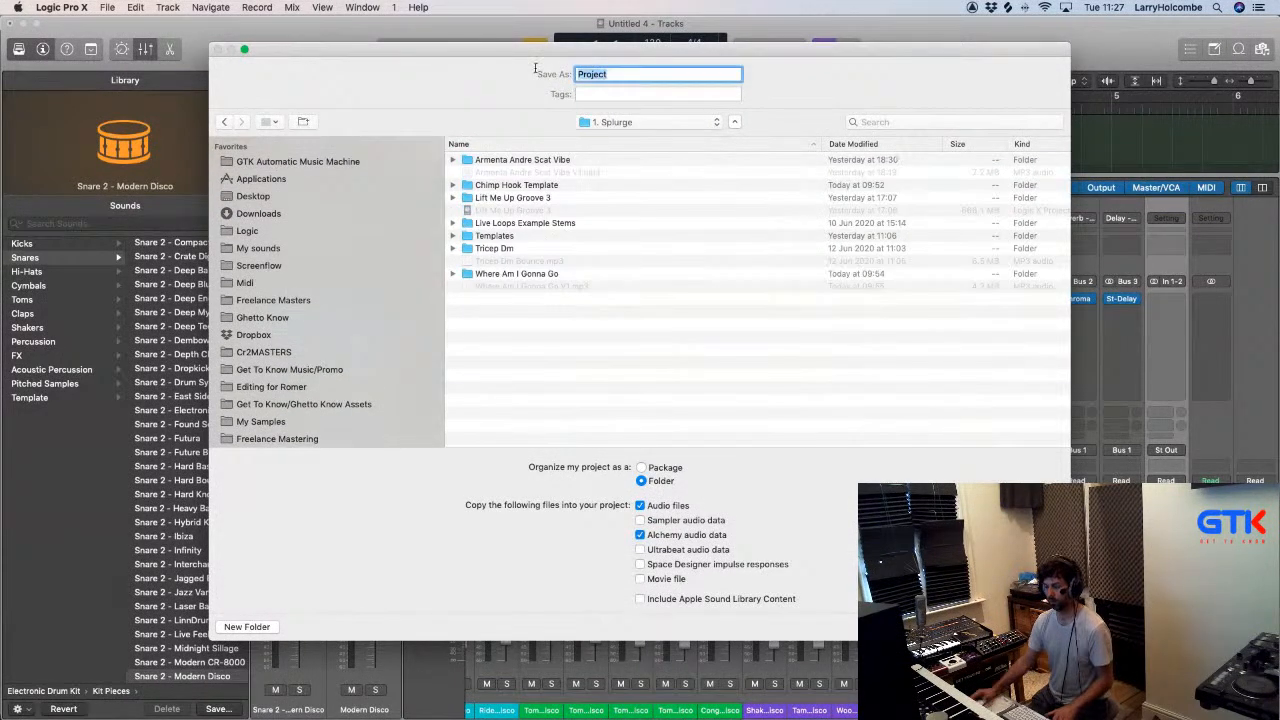
pyautogui.write('Lifeline ')
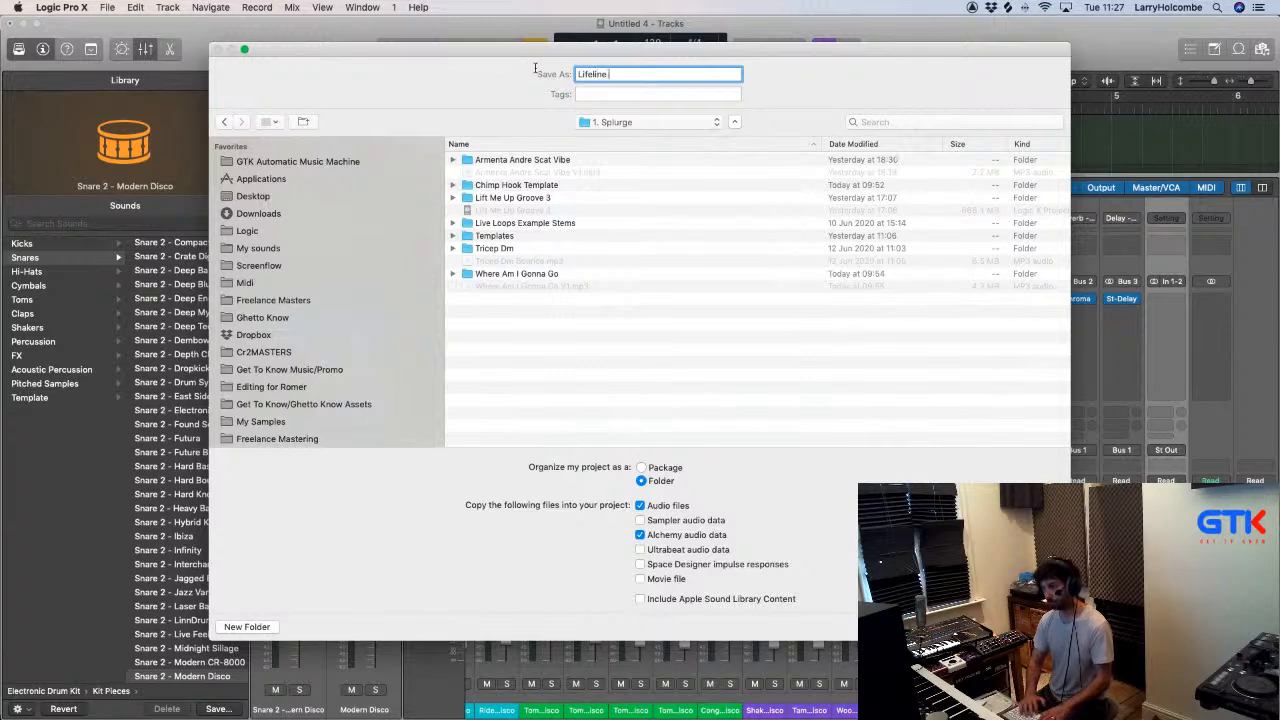
pyautogui.write('Lo')
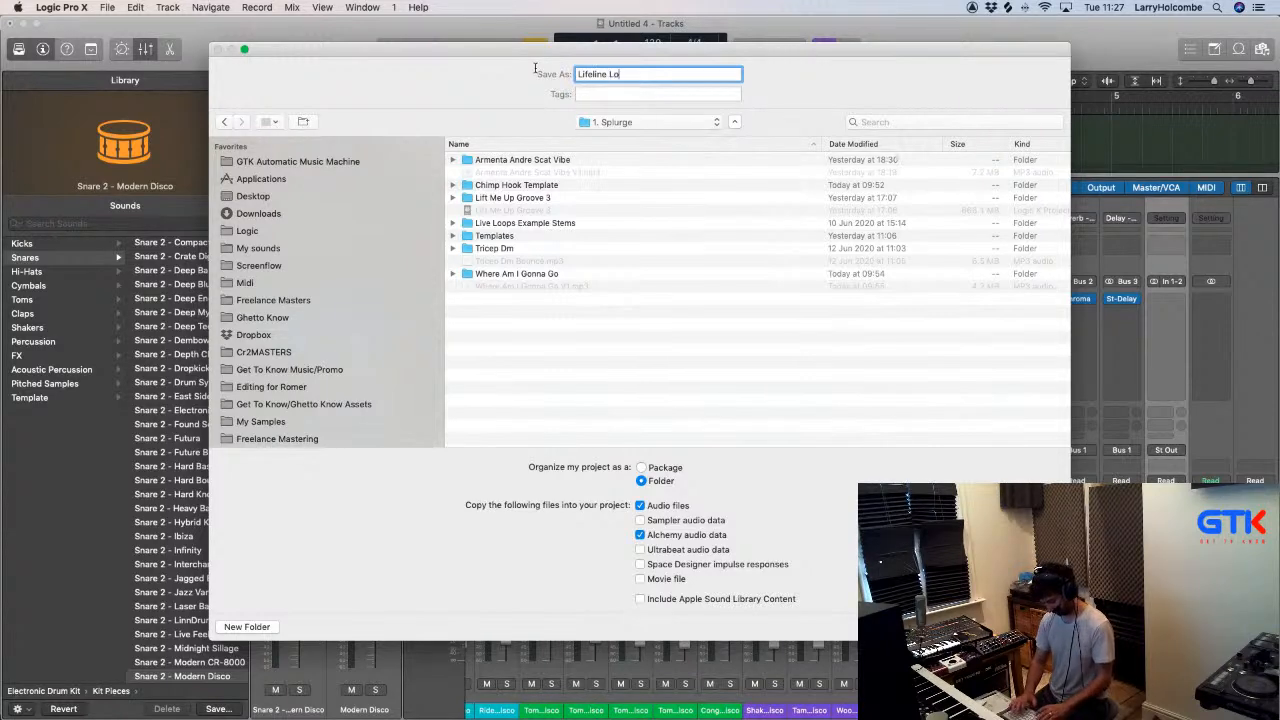
pyautogui.write('gic gams')
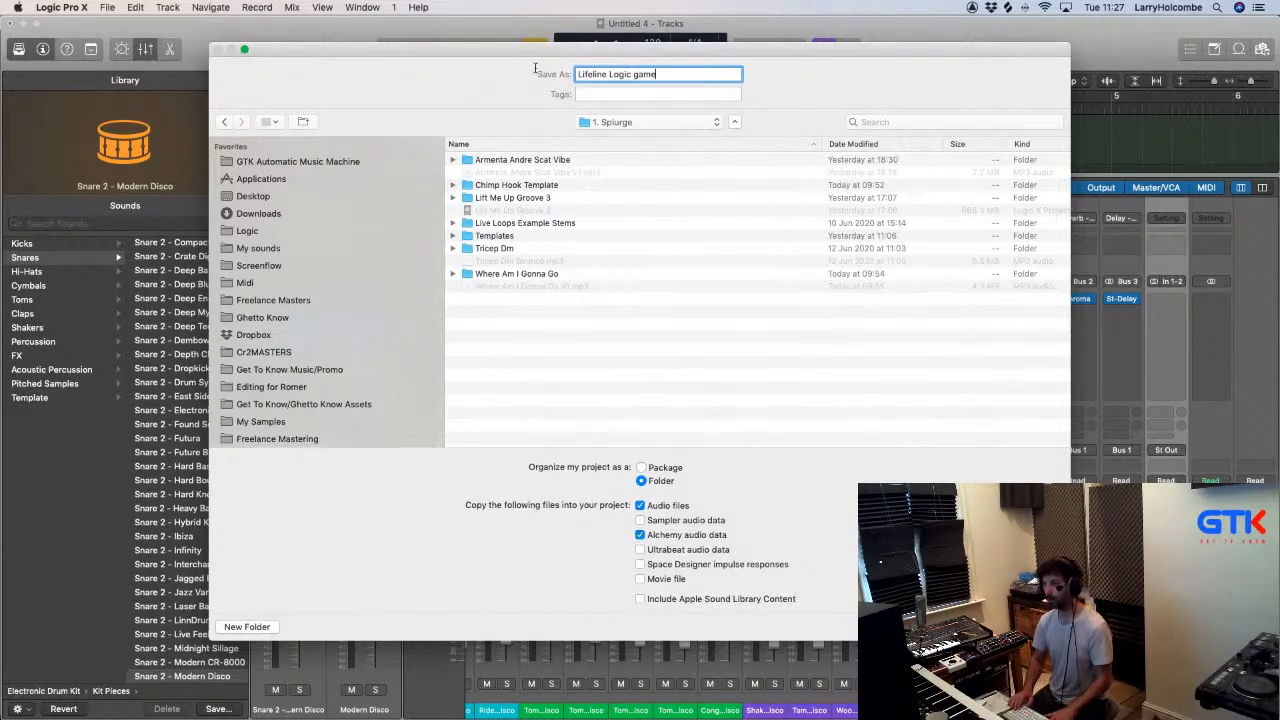
pyautogui.press('Return')
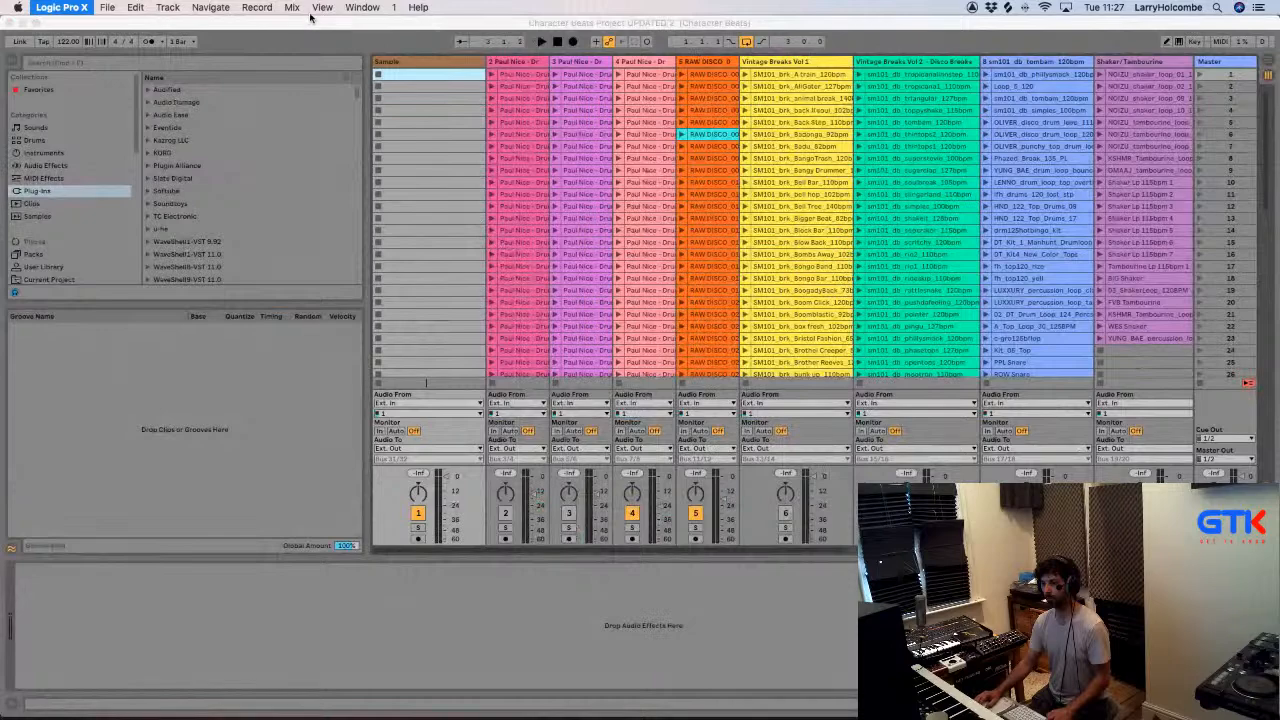
# - Switch to Ableton Live and quit it
pyautogui.click(310, 21)
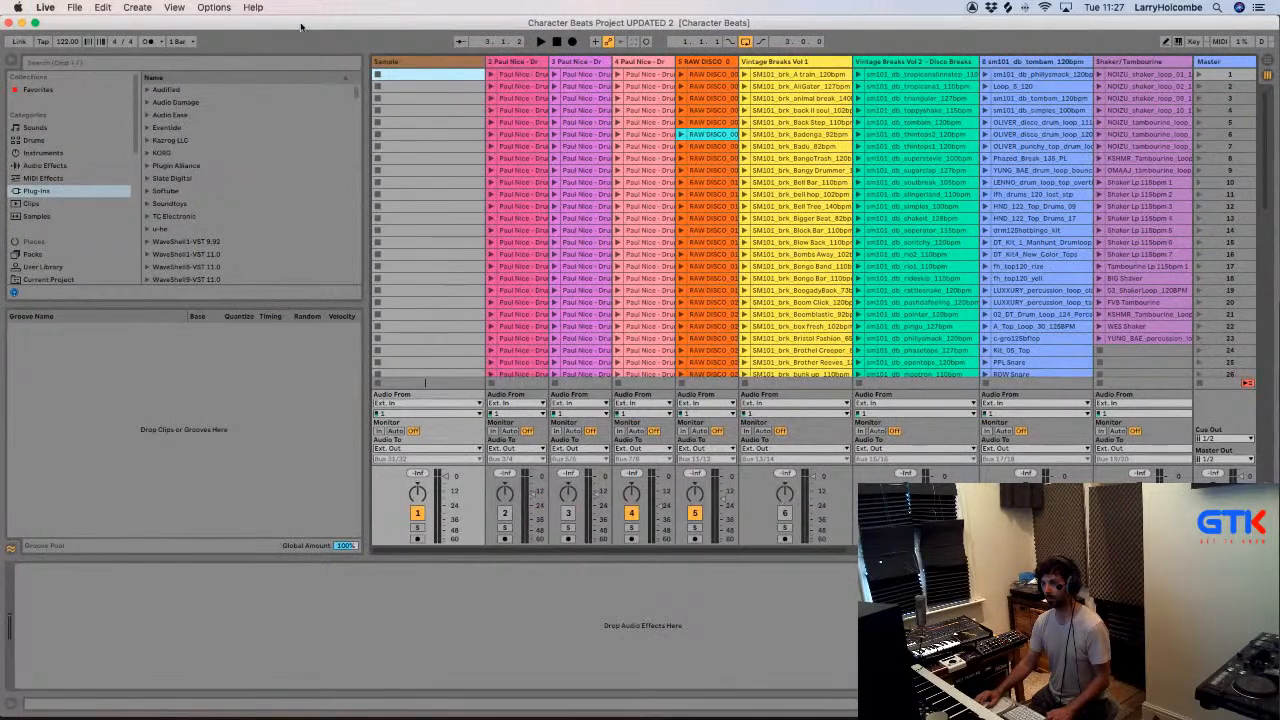
pyautogui.moveTo(310, 23); pyautogui.dragTo(313, 27)
pyautogui.press('super+q')
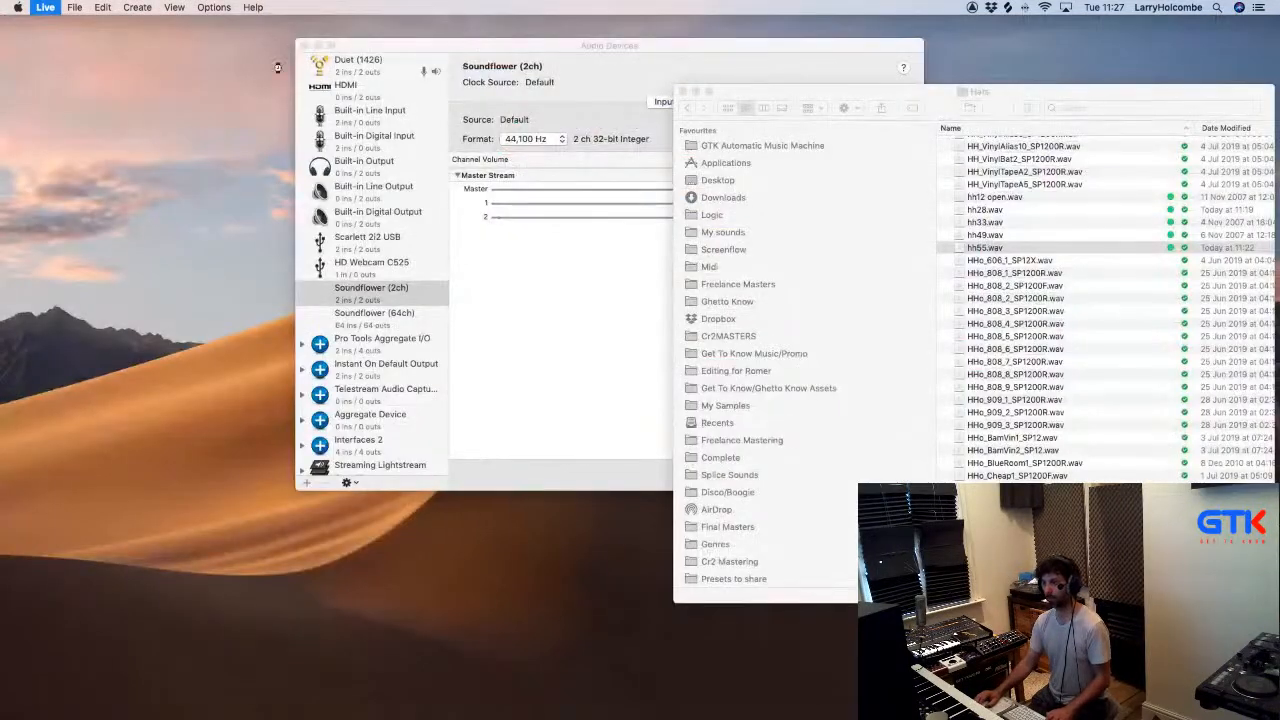
# - Launch Logic Pro X again and reopen the recent Lifeline Logic game project
pyautogui.press('super+Tab')
pyautogui.press('super+Tab')
pyautogui.moveTo(548, 717)
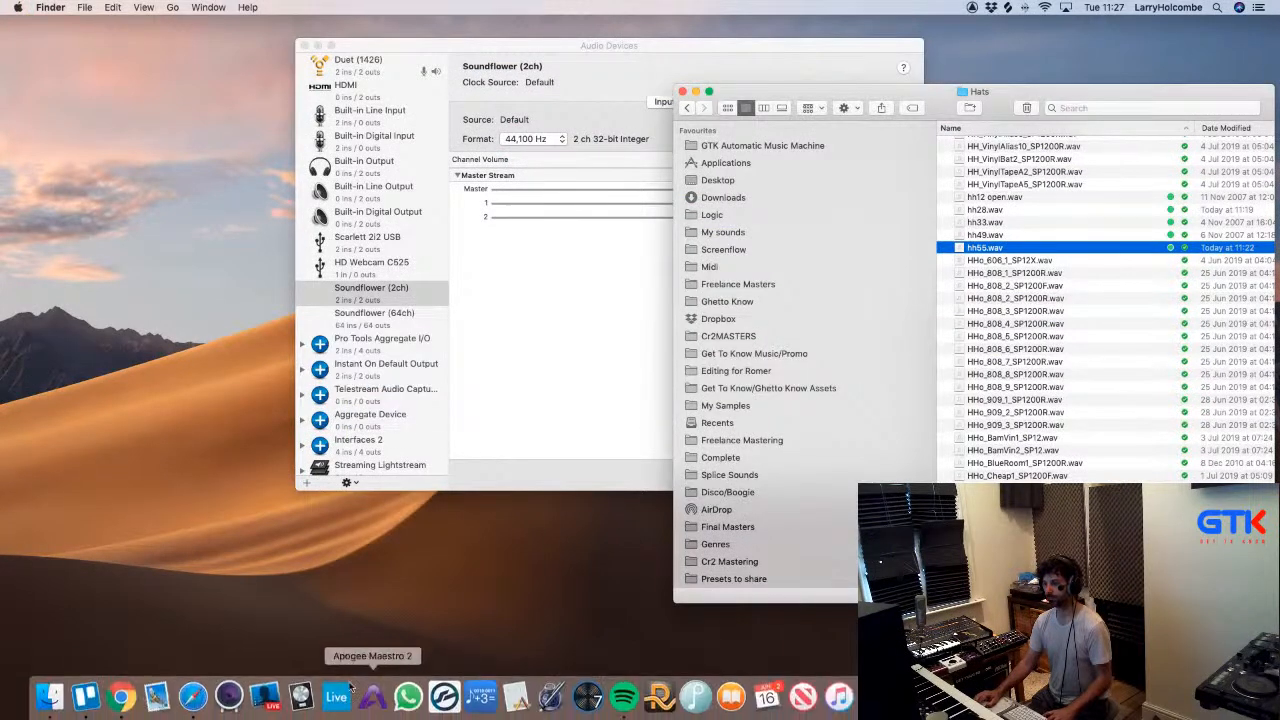
pyautogui.click(302, 697)
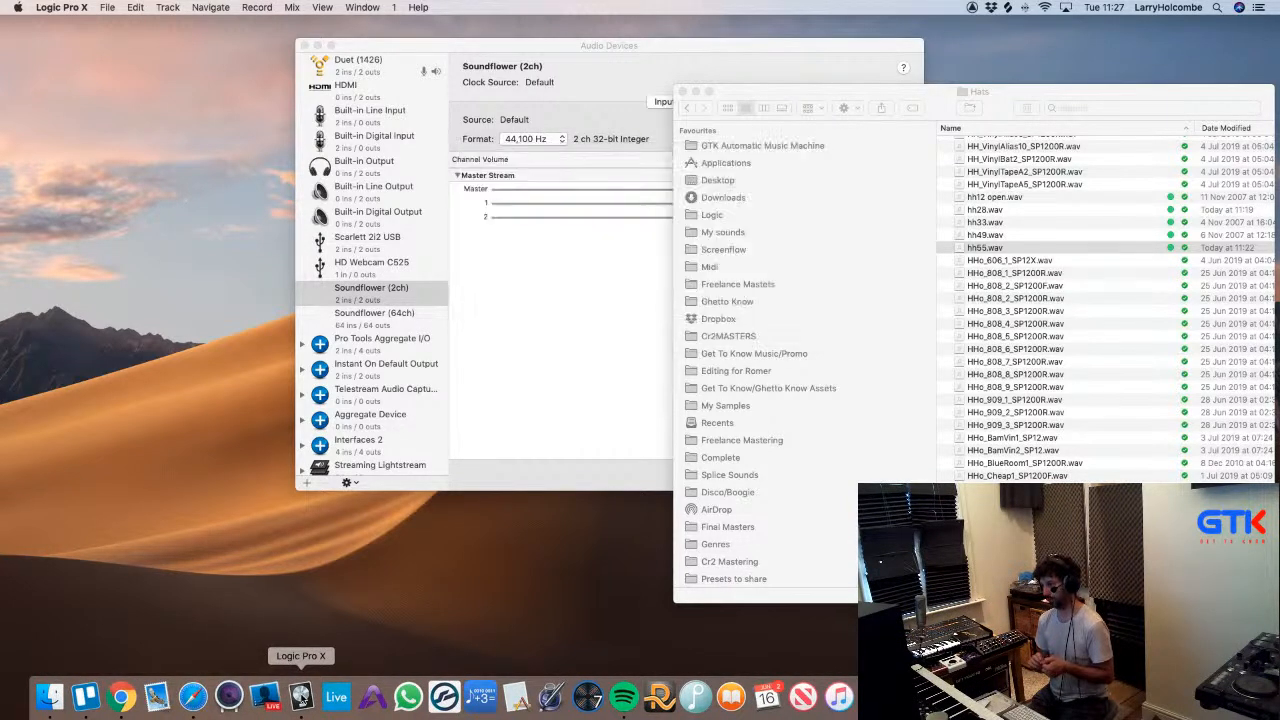
pyautogui.click(107, 7)
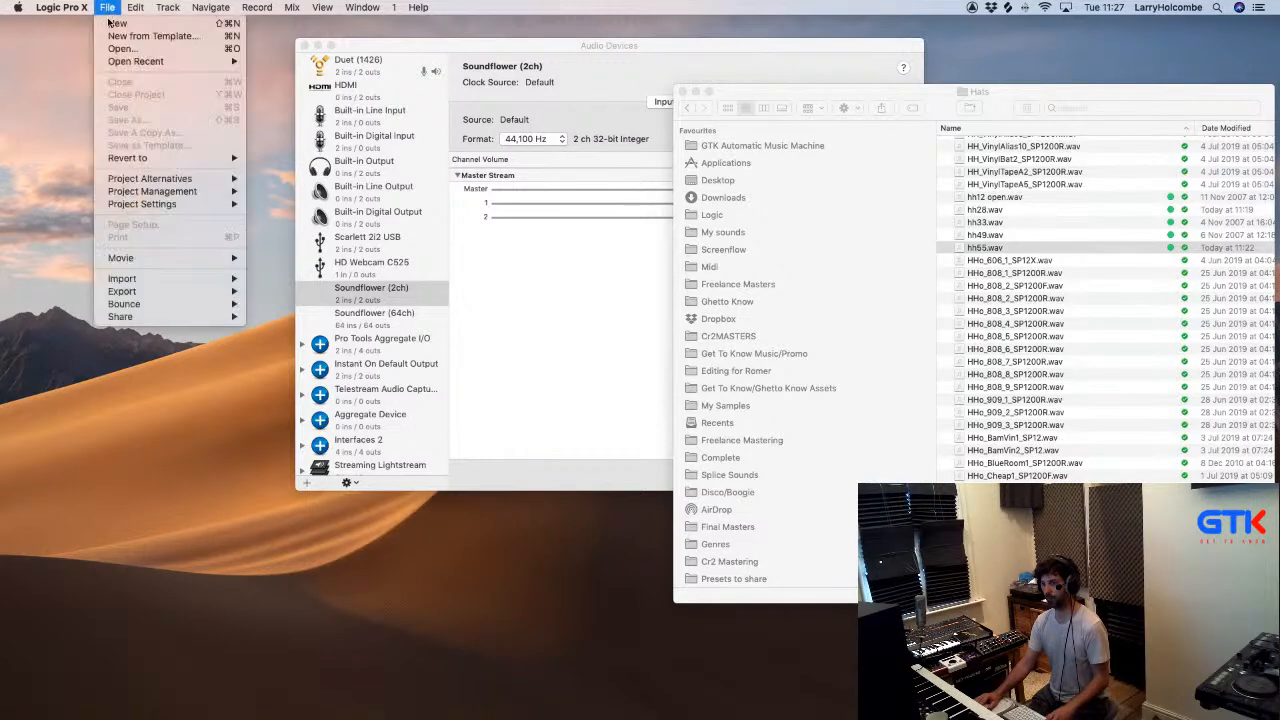
pyautogui.moveTo(180, 61)
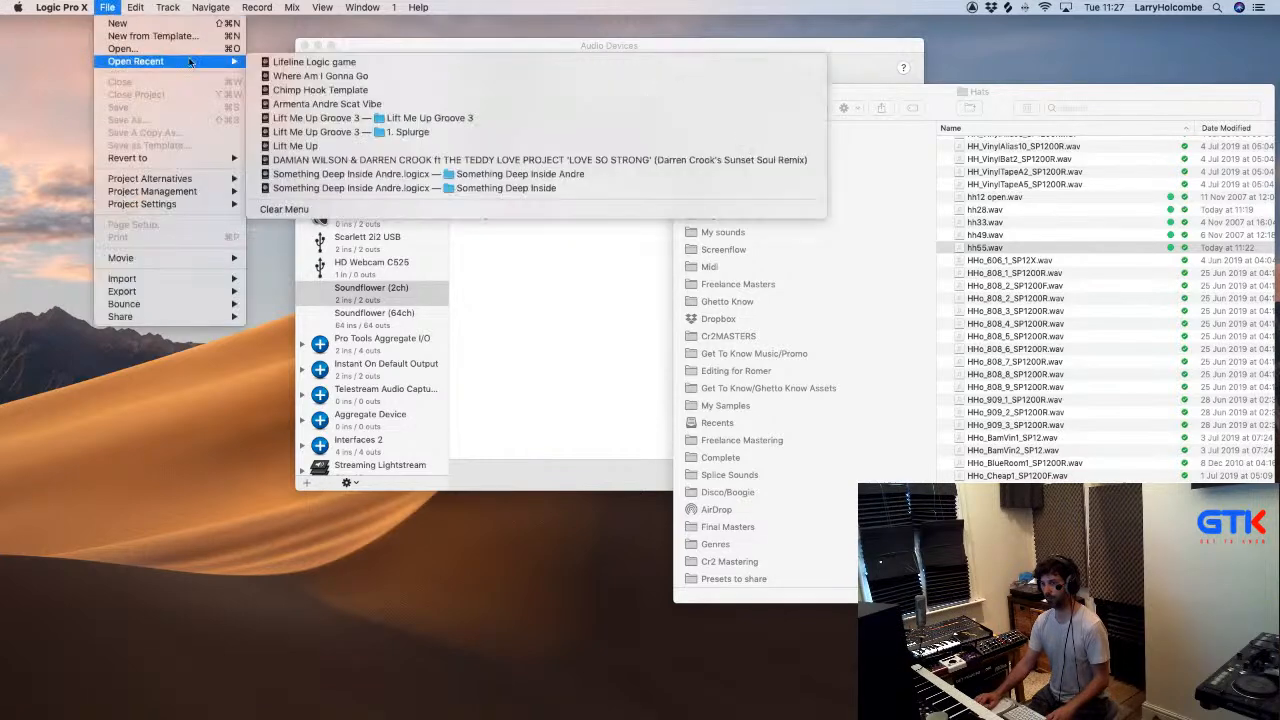
pyautogui.click(310, 62)
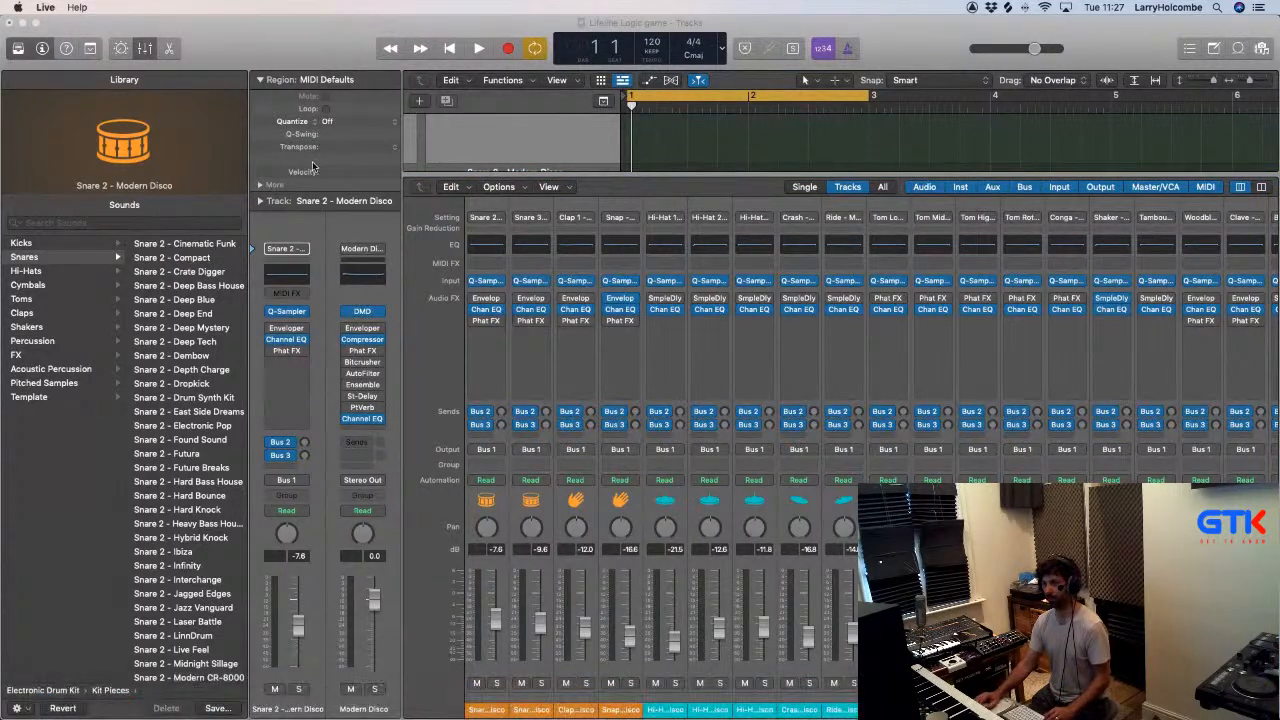
# - Bring the reopened Logic project to the front, hide the mixer and start playback
pyautogui.click(285, 42)
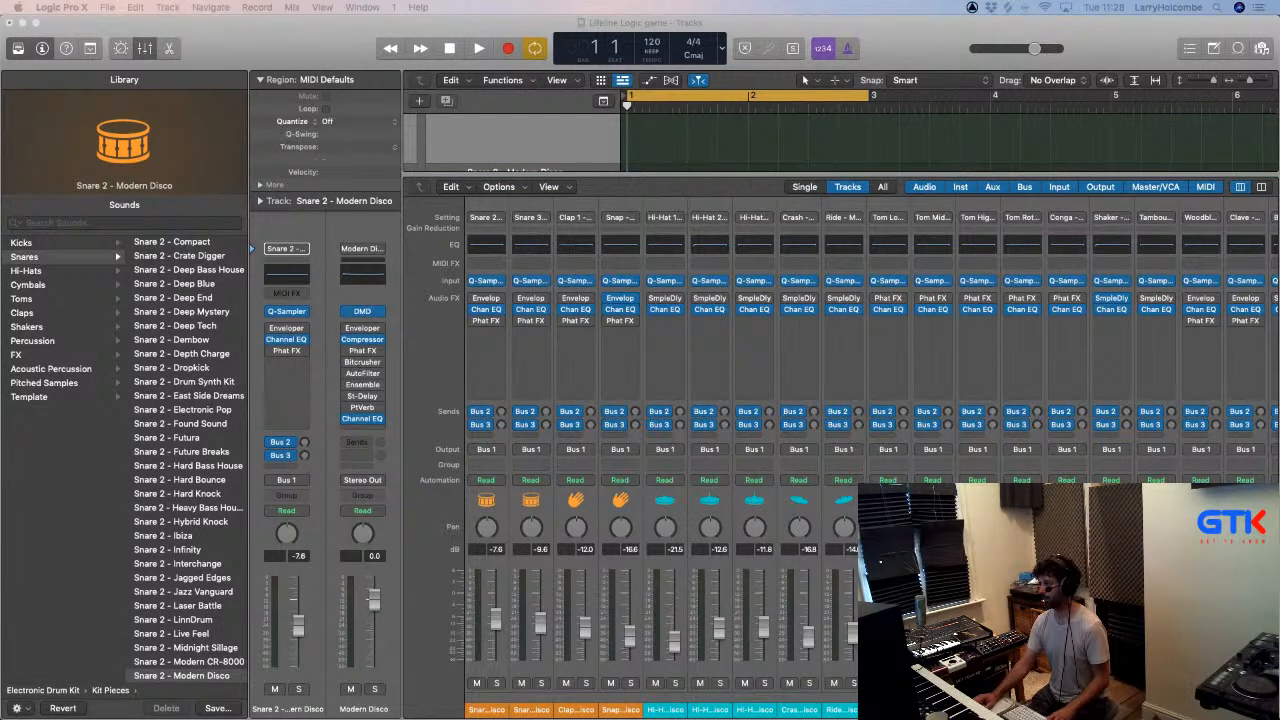
pyautogui.click(335, 41)
pyautogui.press('x')
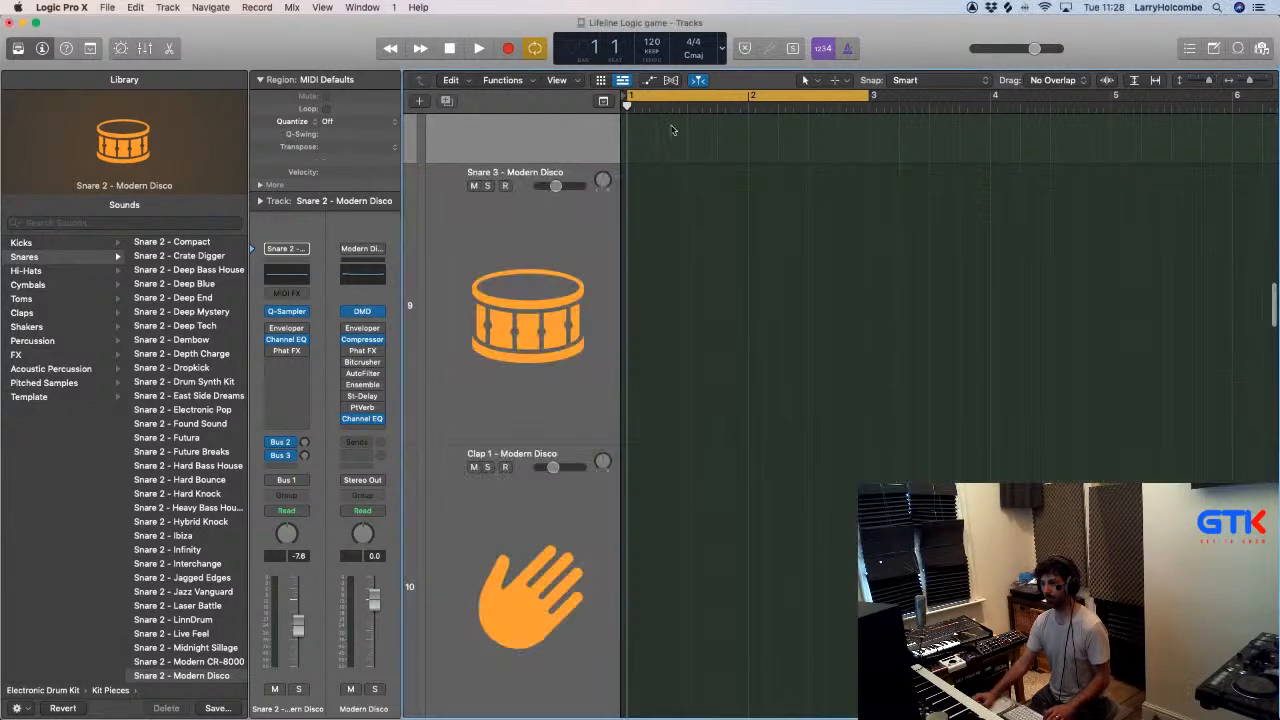
pyautogui.press('space')
# - Switch to Ableton Live and open the Character Beats Project UPDATED 2 set, agreeing to stop the audio
pyautogui.press('super+Tab')
pyautogui.press('super+Tab')
pyautogui.press('super+Tab')
pyautogui.press('super+shift+Tab')
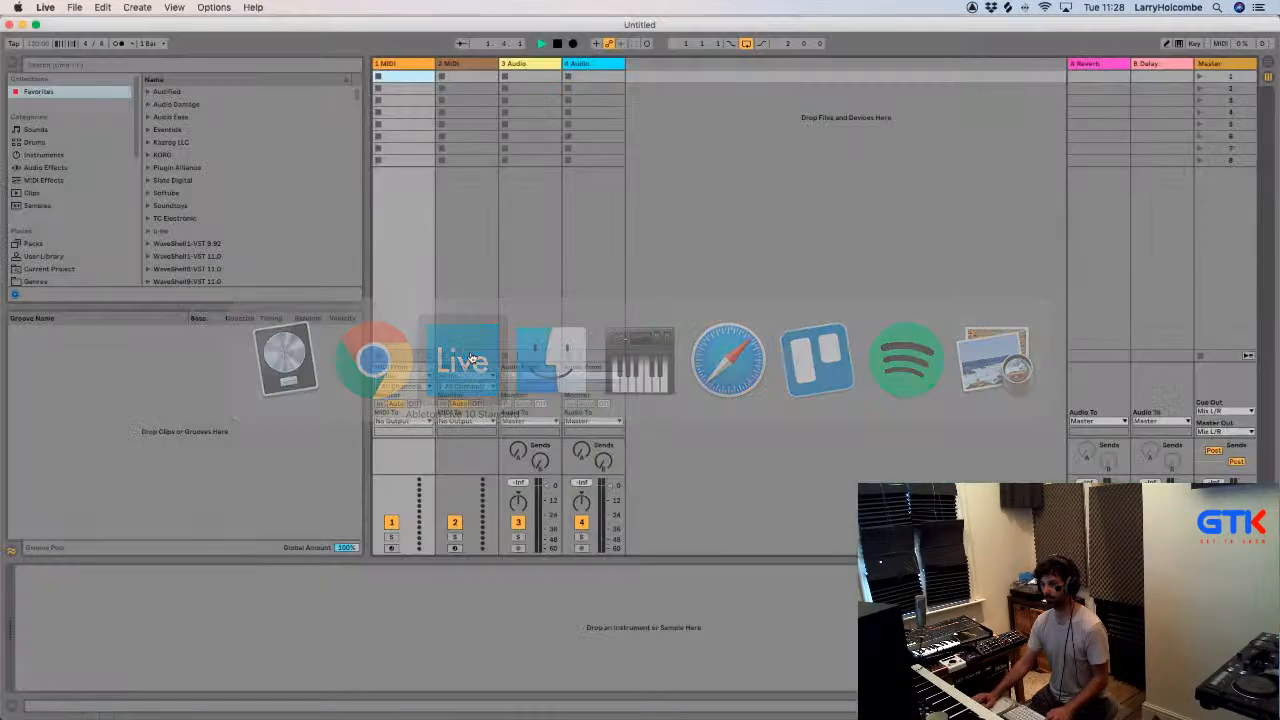
pyautogui.click(76, 8)
pyautogui.click(77, 10)
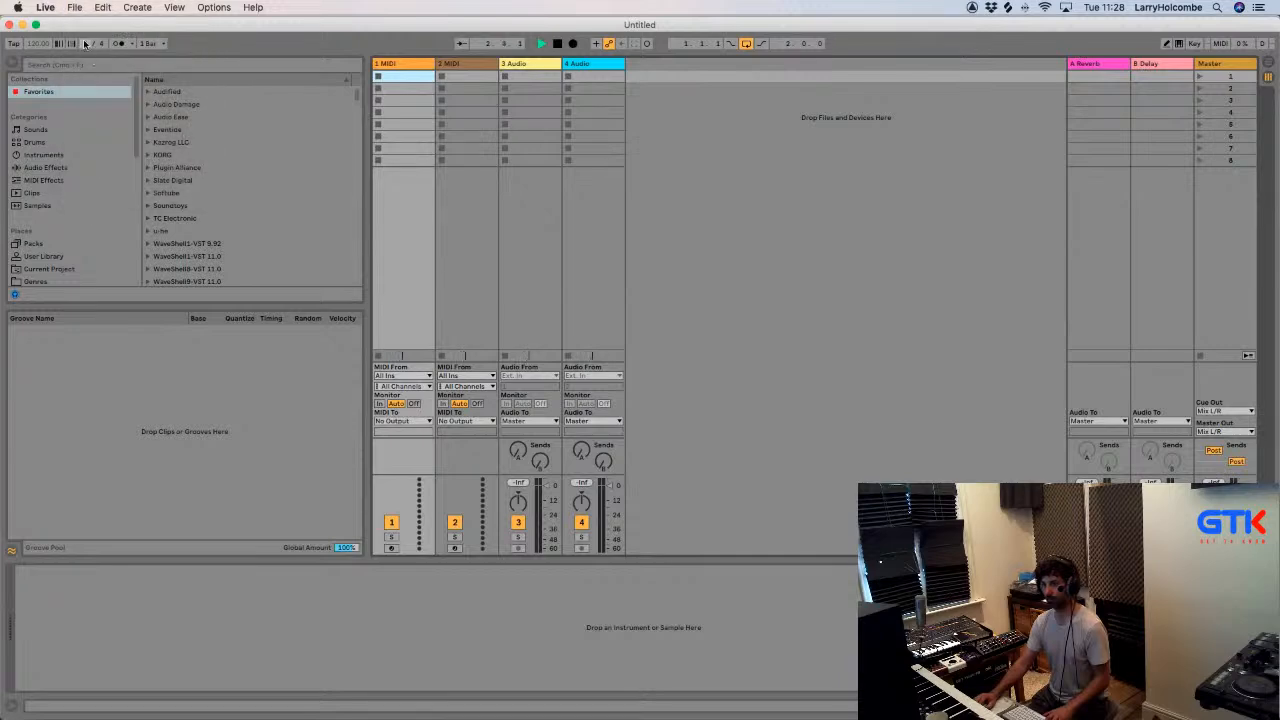
pyautogui.click(74, 8)
pyautogui.moveTo(85, 49)
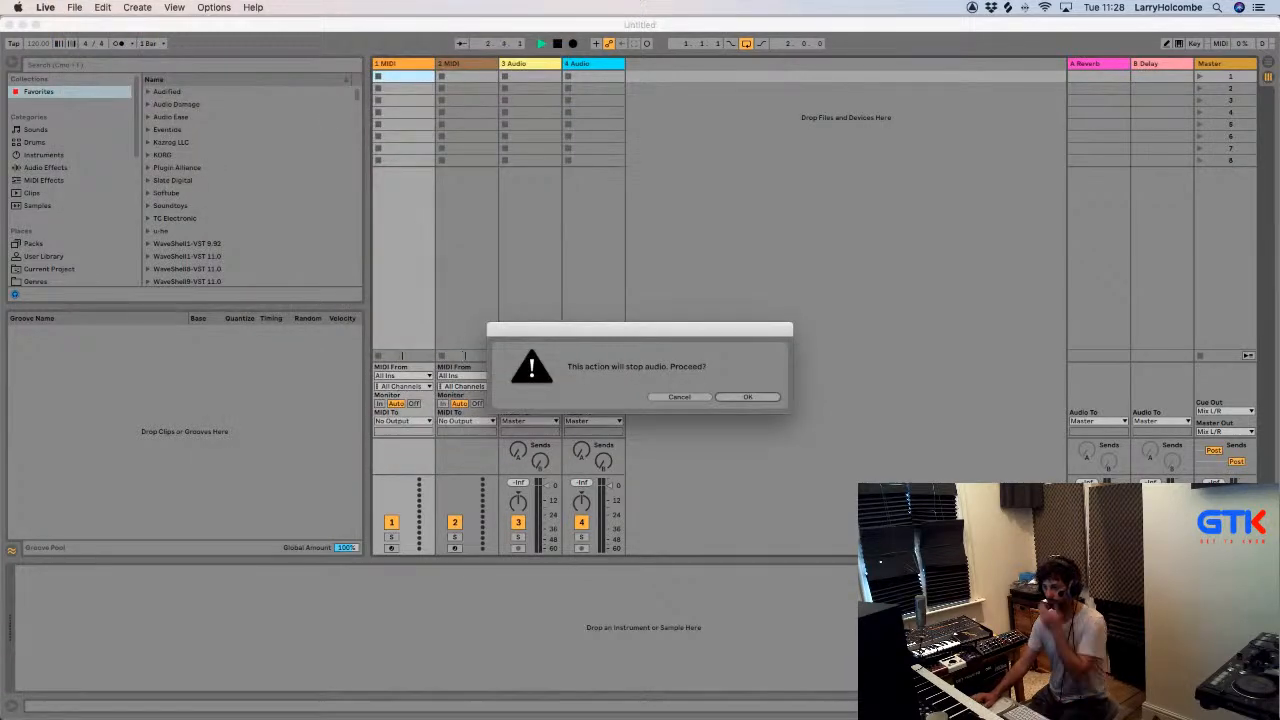
pyautogui.click(754, 397)
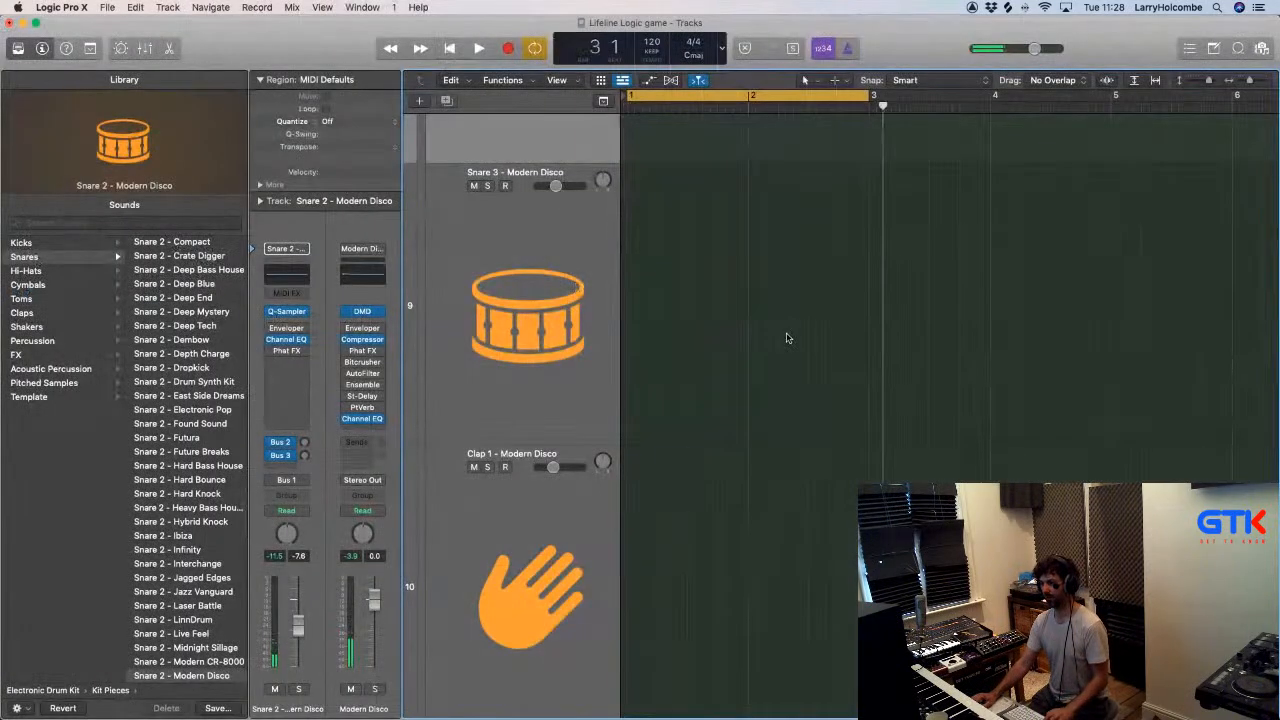
# - In Logic's mixer, set the new auxiliary channel's input to Ableton Live's RW:Mix L/R
pyautogui.press('x')
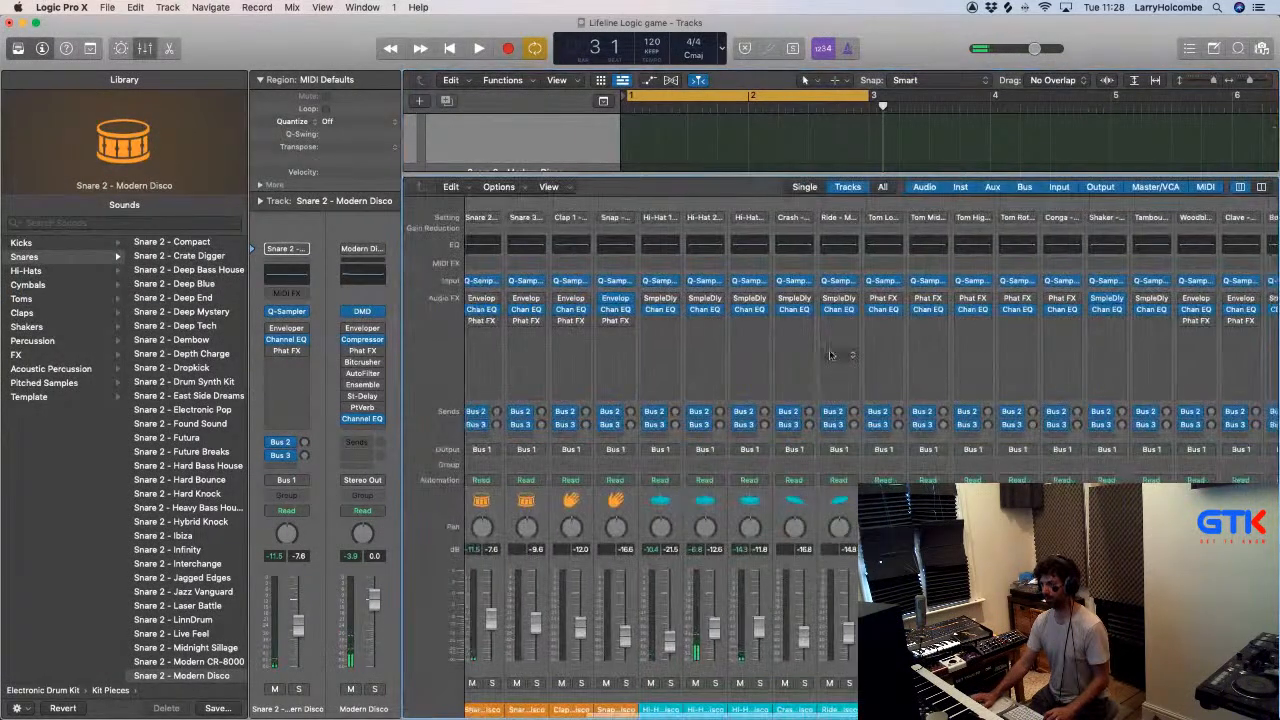
pyautogui.hscroll(5, 830, 355)
pyautogui.click(1165, 280)
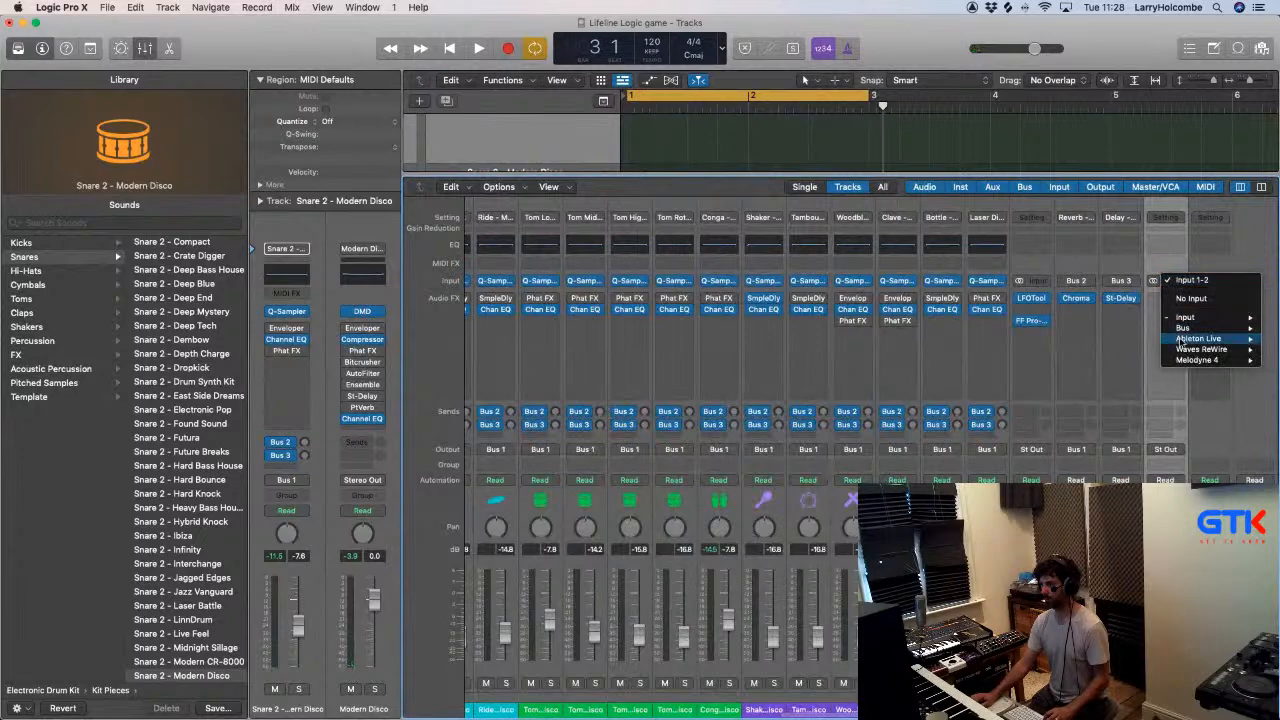
pyautogui.click(1135, 339)
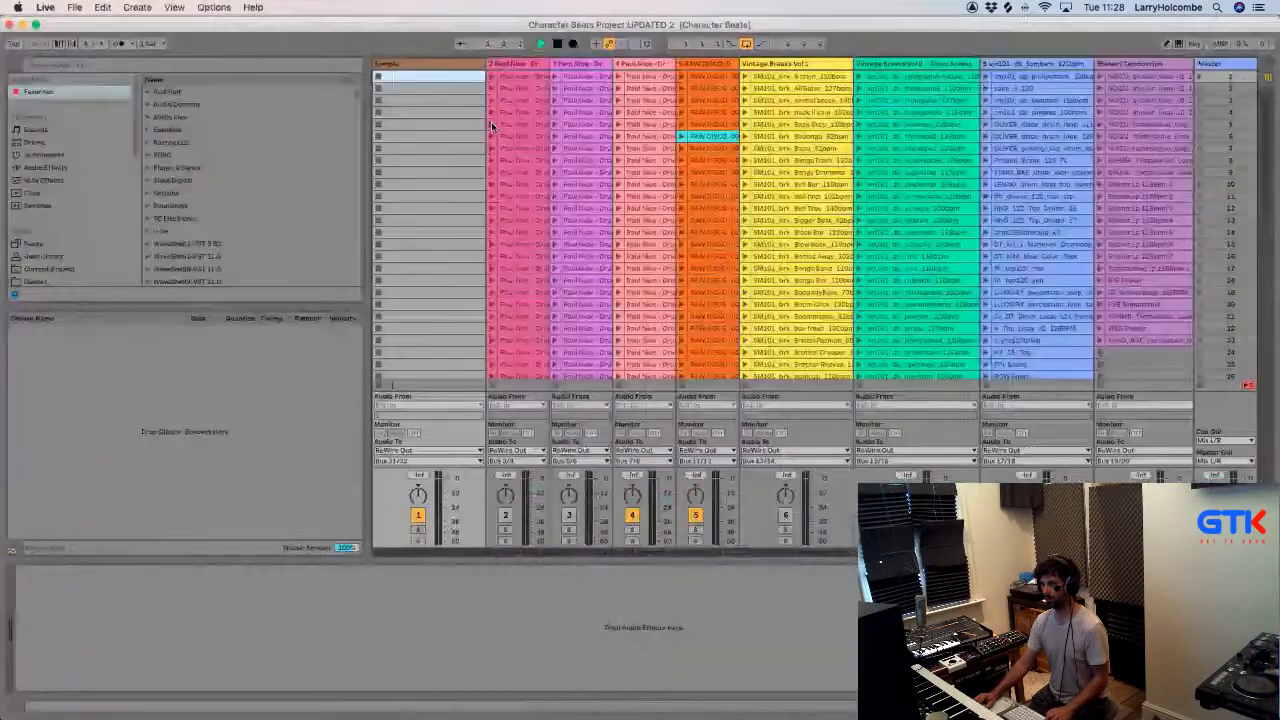
# - In Ableton Live, launch track 2's clips in scenes 5 and 15 and check the track's ReWire output bus
pyautogui.click(493, 124)
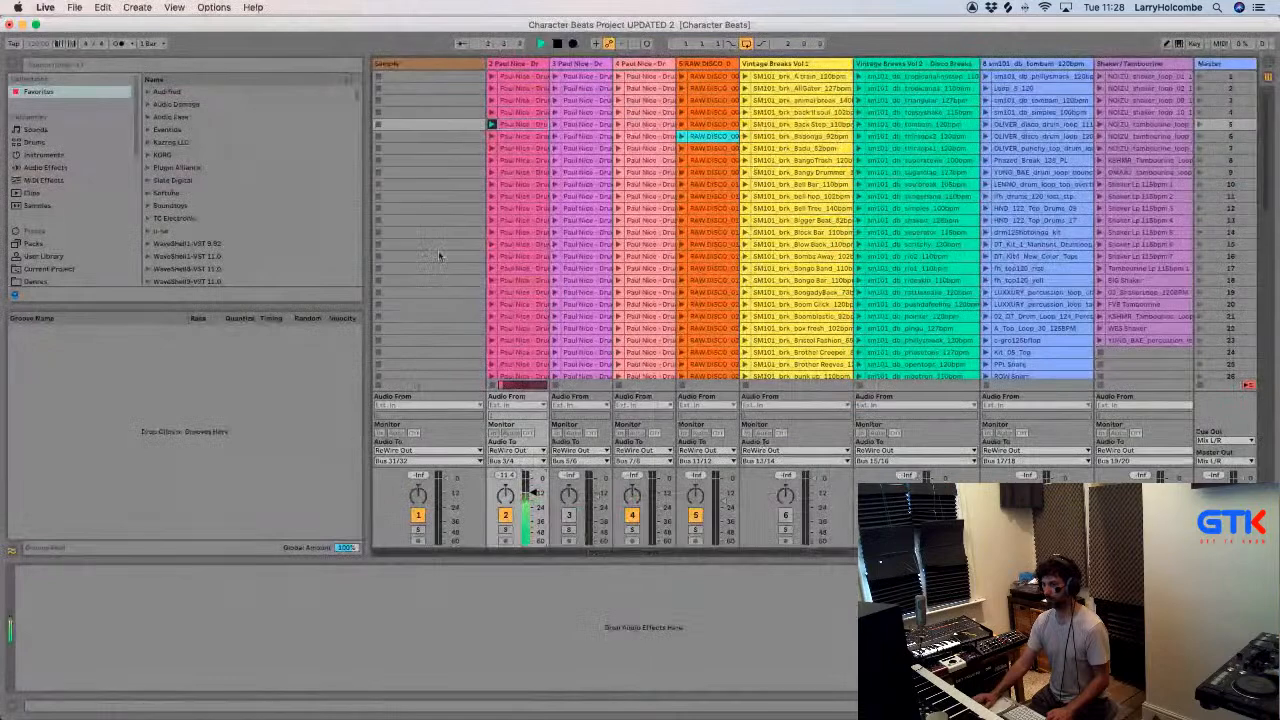
pyautogui.click(491, 244)
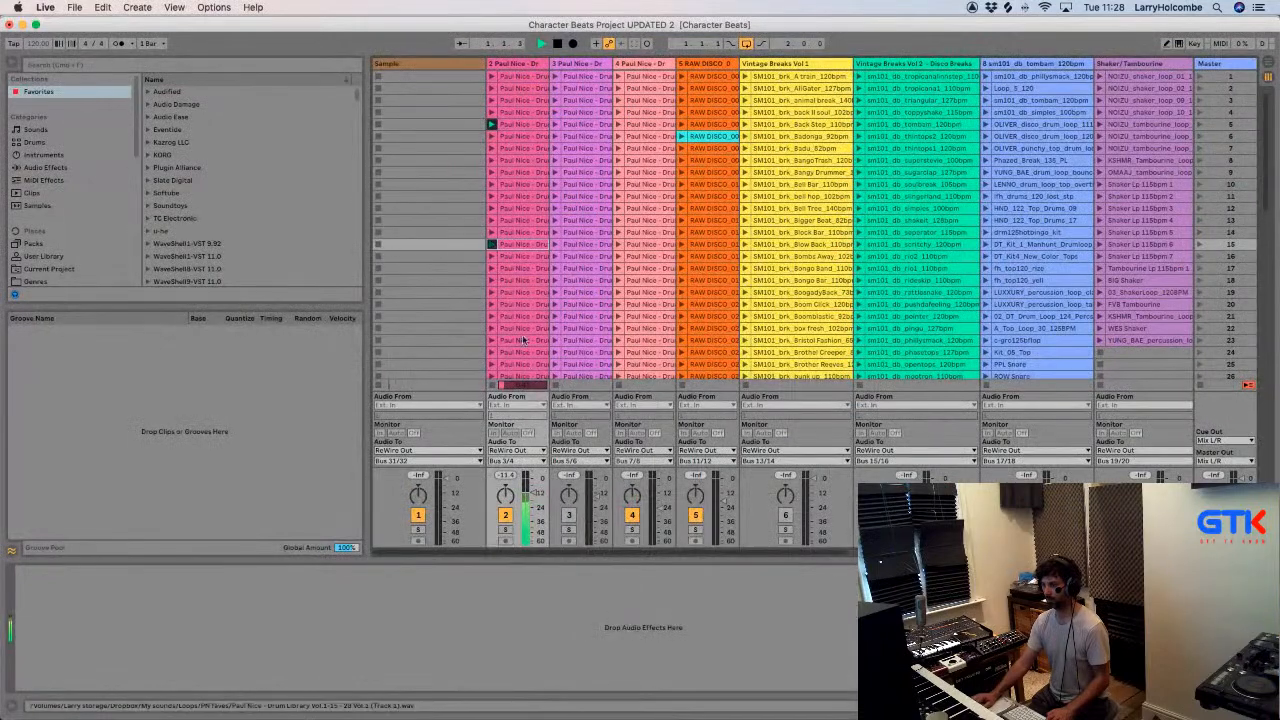
pyautogui.click(507, 461)
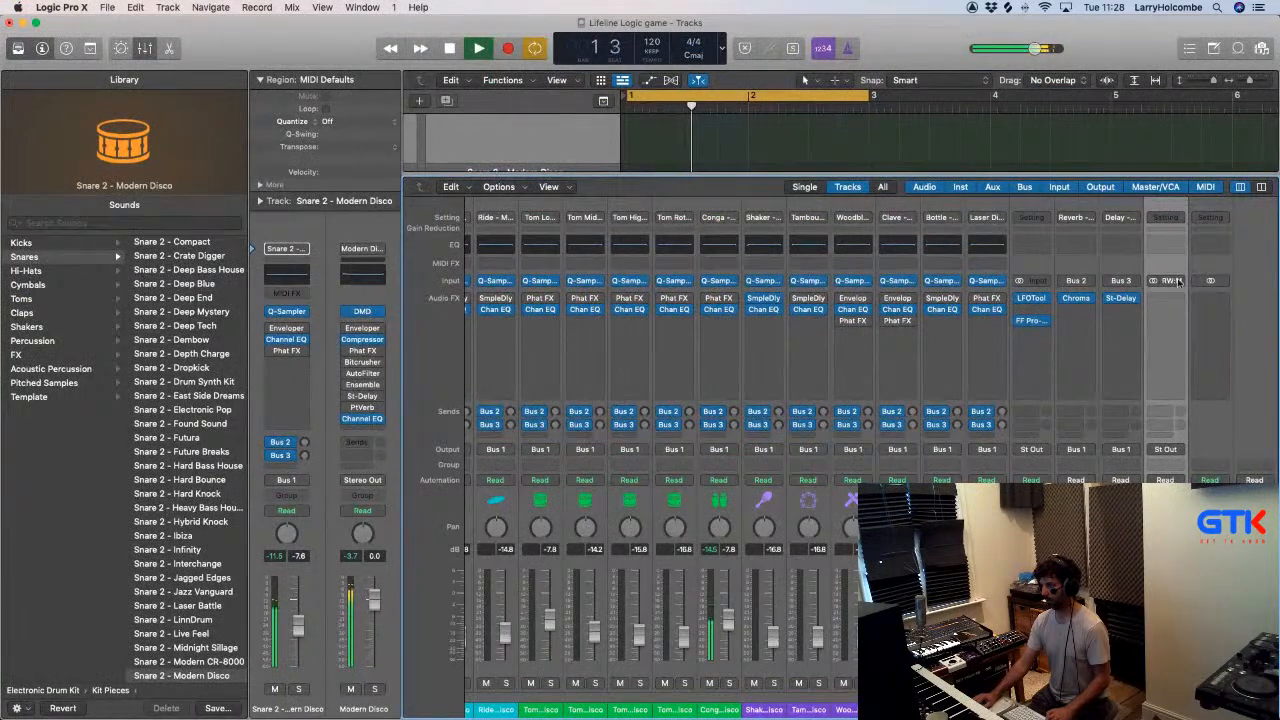
# - In Logic's mixer, switch the new auxiliary channel's input to Ableton Live's ReWire bus 3/4, matching track 2's output
pyautogui.click(1172, 281)
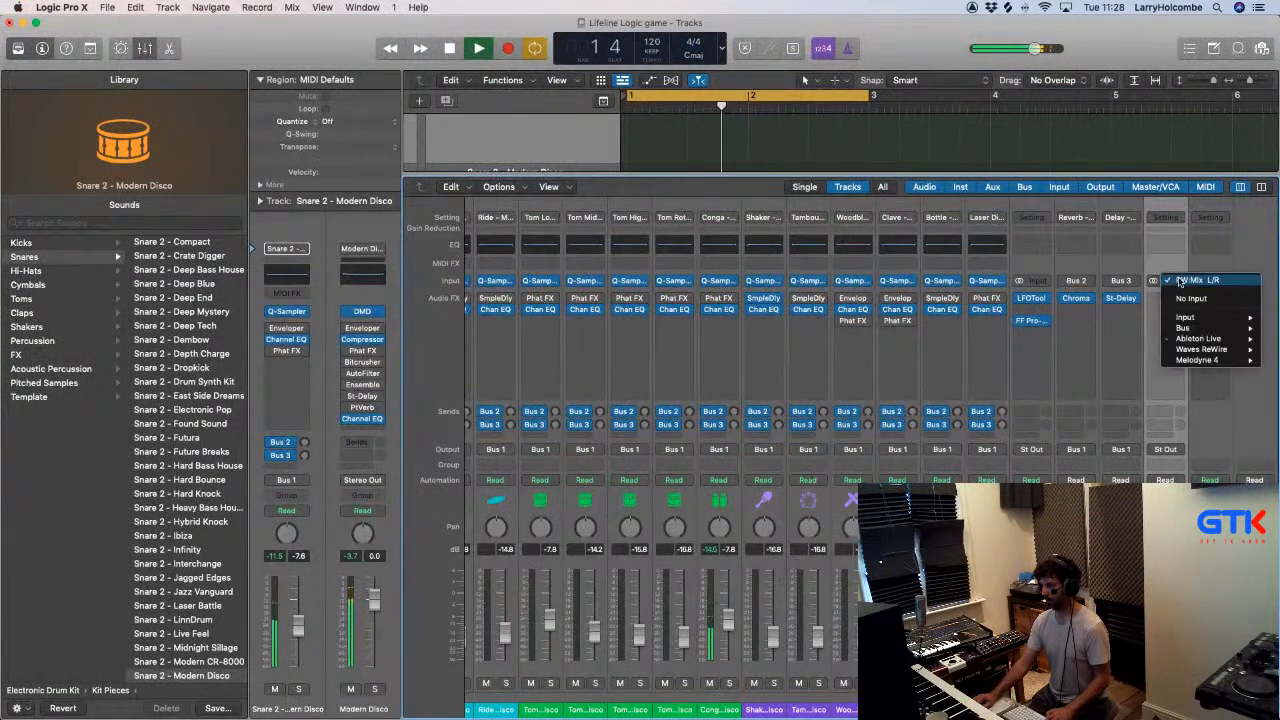
pyautogui.moveTo(1200, 338)
pyautogui.click(1123, 350)
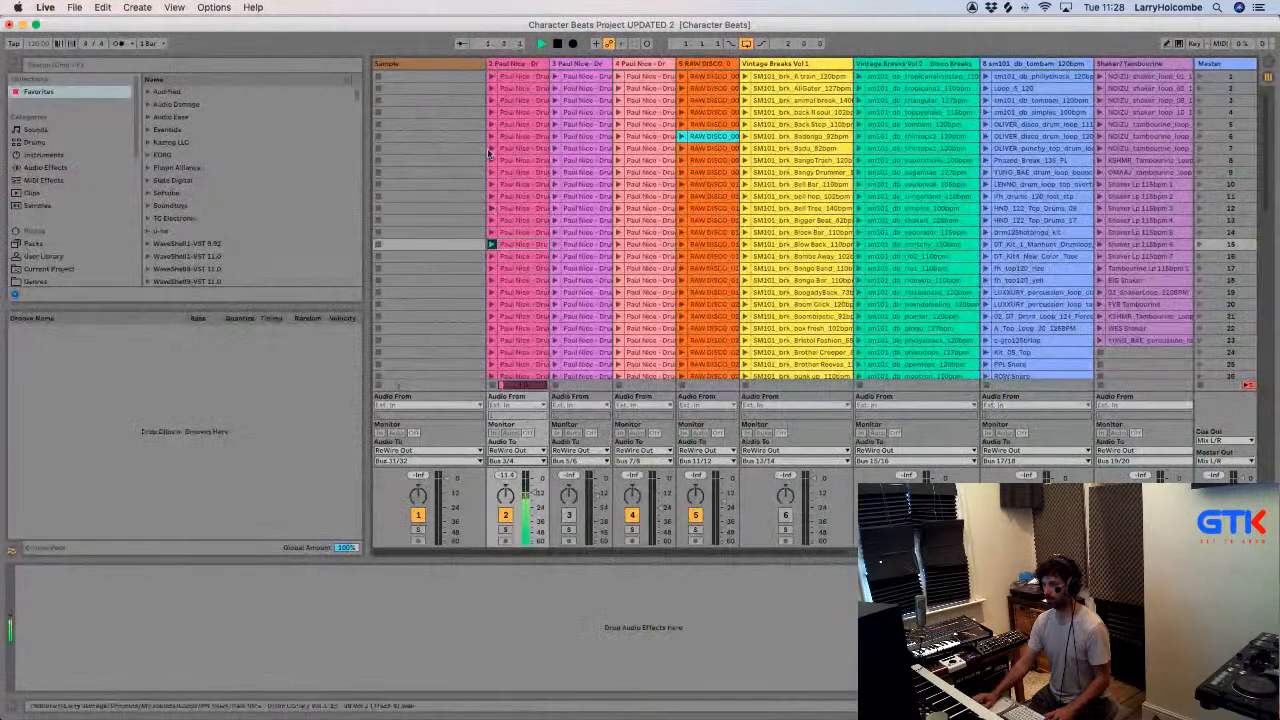
# - In Ableton Live, audition track 2's Paul Nice loops by launching its clips in scenes 16, 19, 22, 24 and 25
pyautogui.click(490, 257)
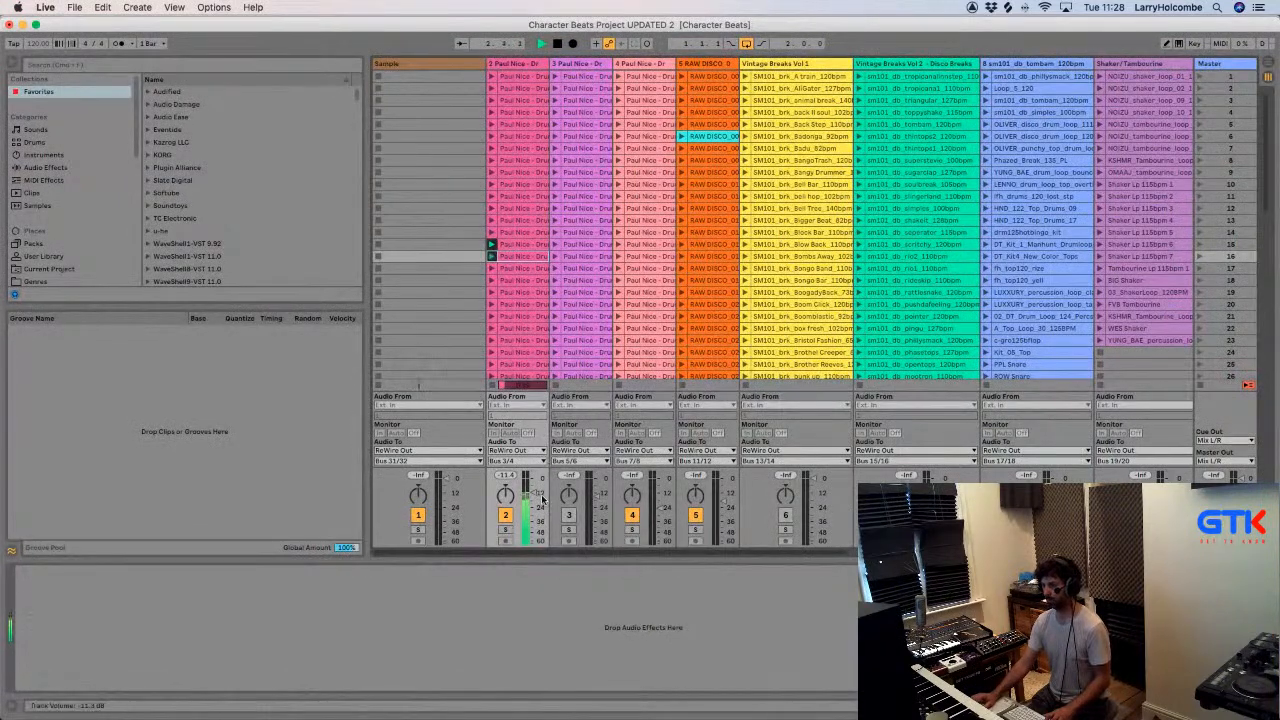
pyautogui.click(491, 292)
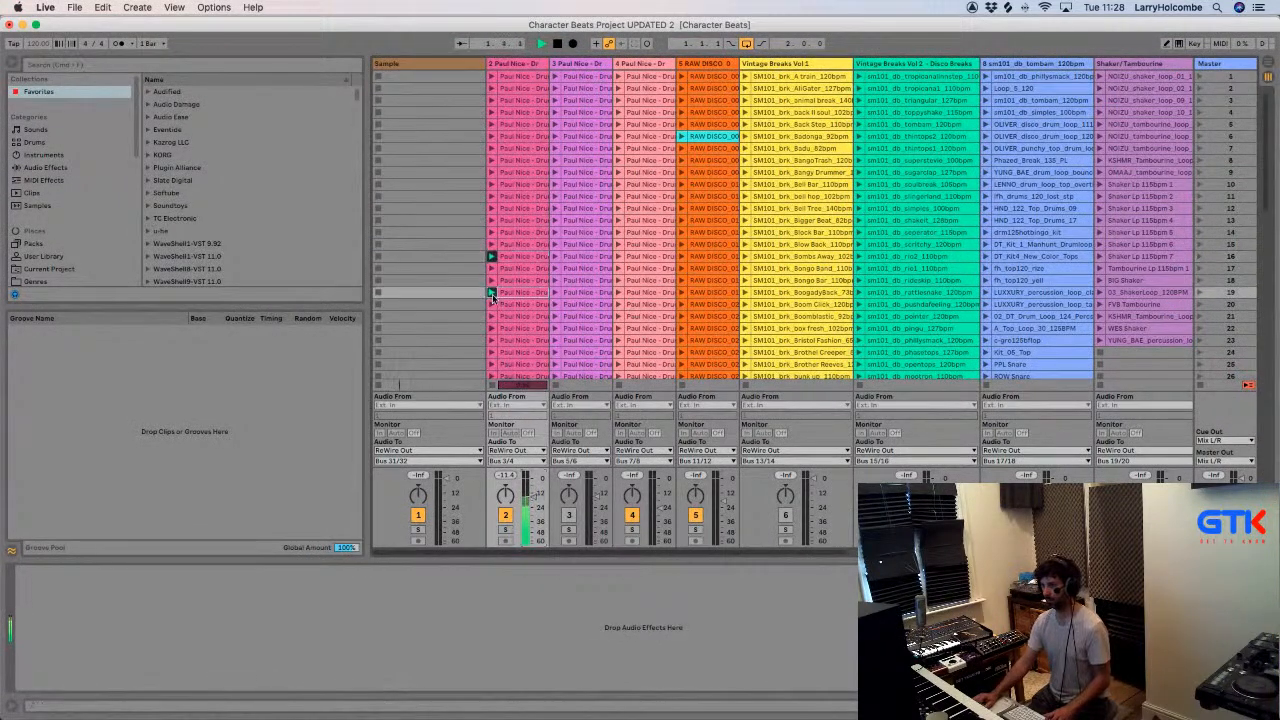
pyautogui.click(491, 328)
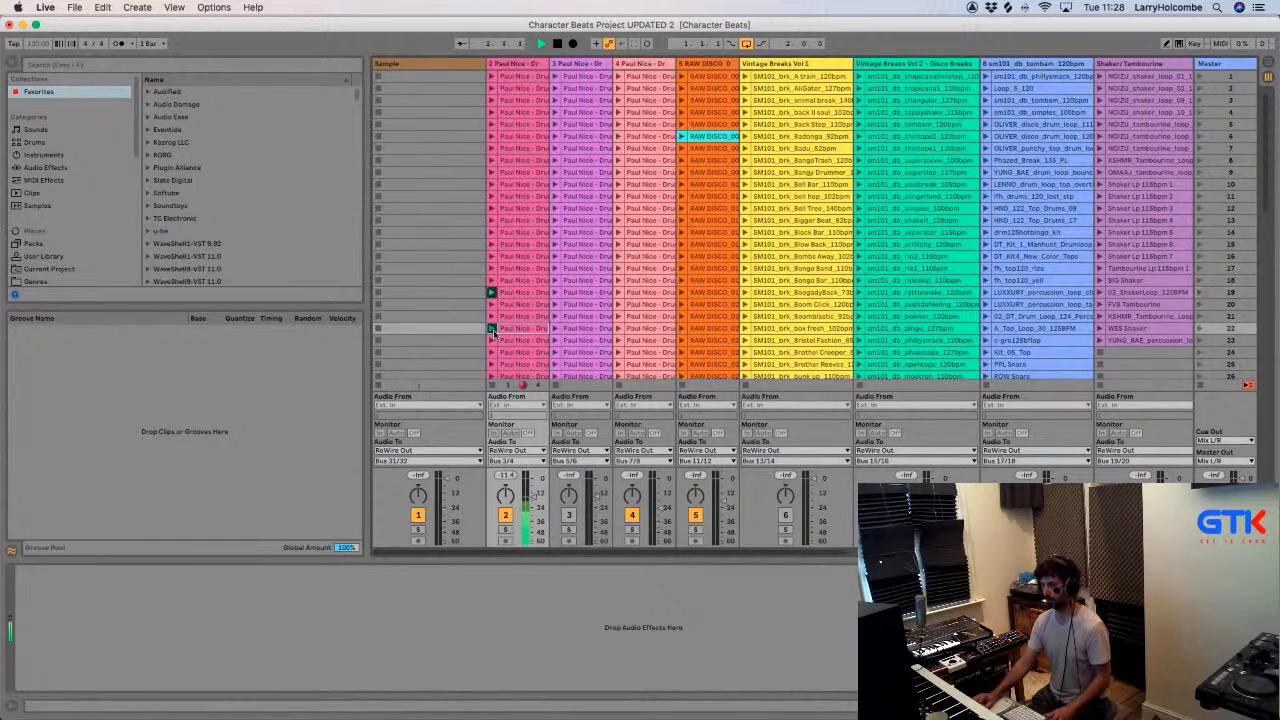
pyautogui.scroll(-2, 493, 334)
pyautogui.click(490, 330)
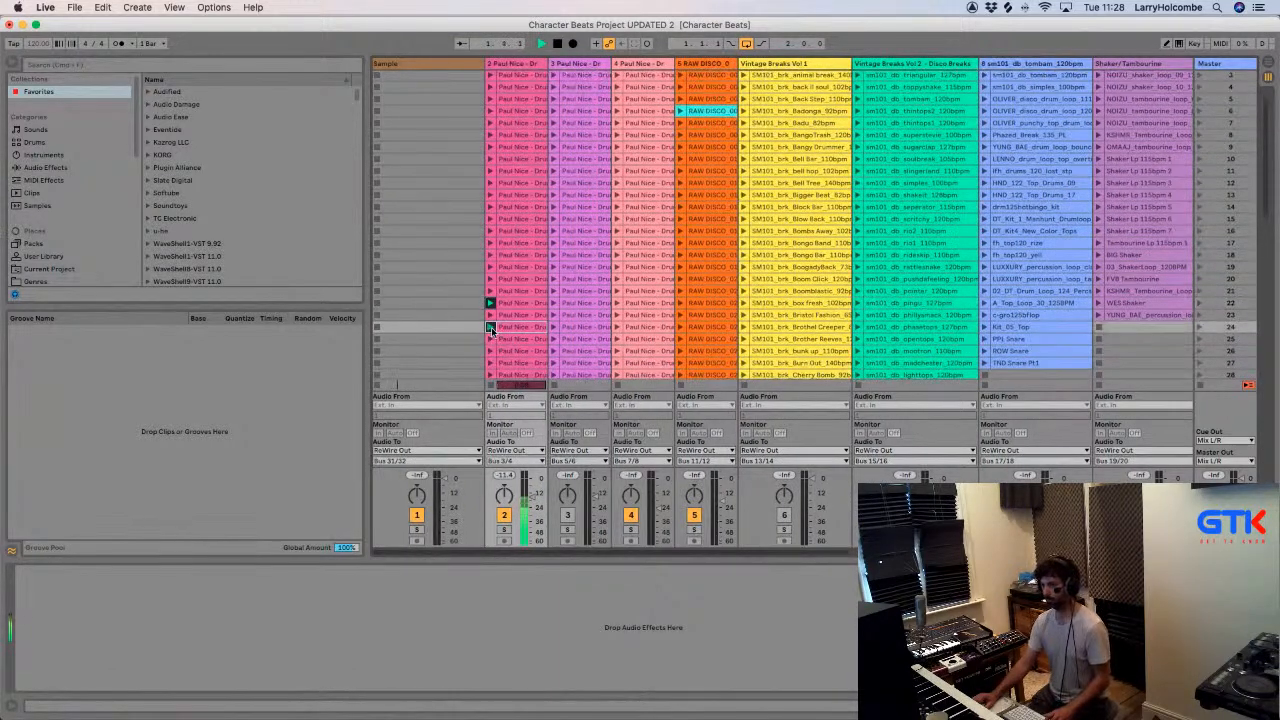
pyautogui.scroll(-2, 489, 328)
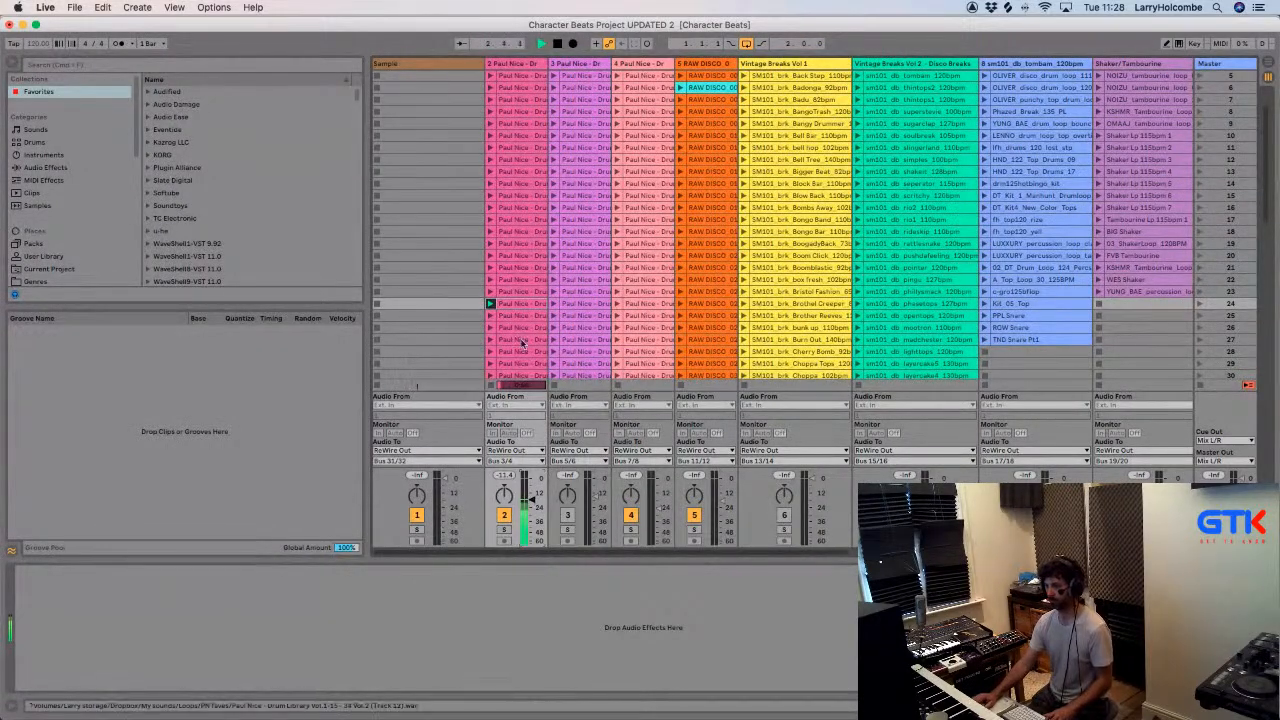
pyautogui.click(490, 316)
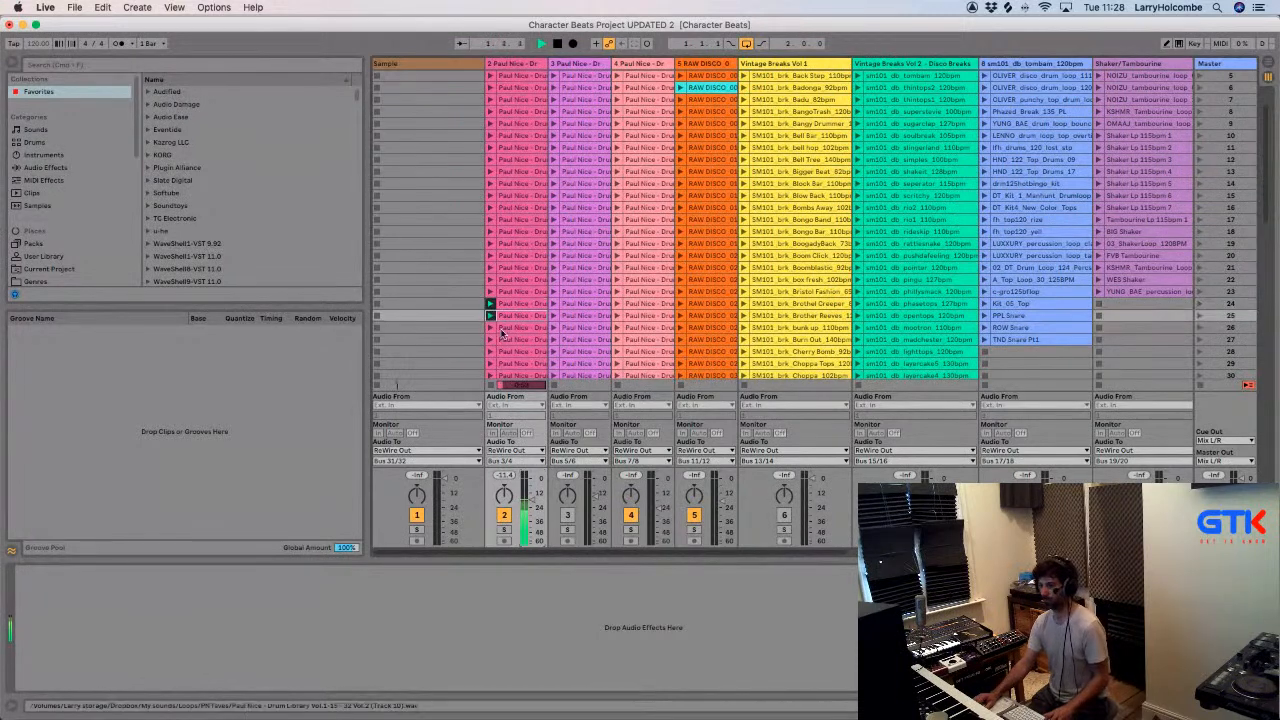
pyautogui.scroll(-1, 493, 336)
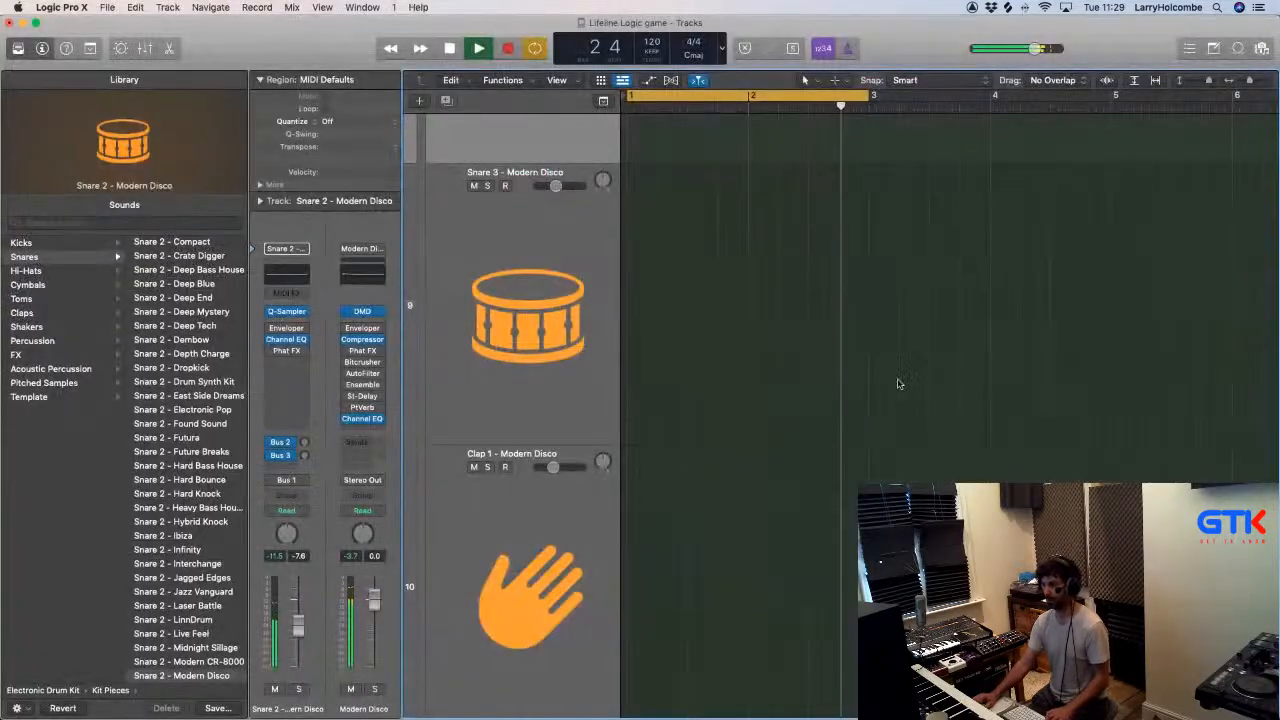
# - Return to Logic and solo the auxiliary channel carrying the Ableton Live loop, leaving the mixer hidden
pyautogui.press('x')
pyautogui.press('x')
pyautogui.press('super+Up')
pyautogui.press('super+Up')
pyautogui.press('super+Up')
pyautogui.press('super+Up')
pyautogui.press('super+Up')
pyautogui.press('super+Up')
pyautogui.press('super+Up')
pyautogui.press('super+Up')
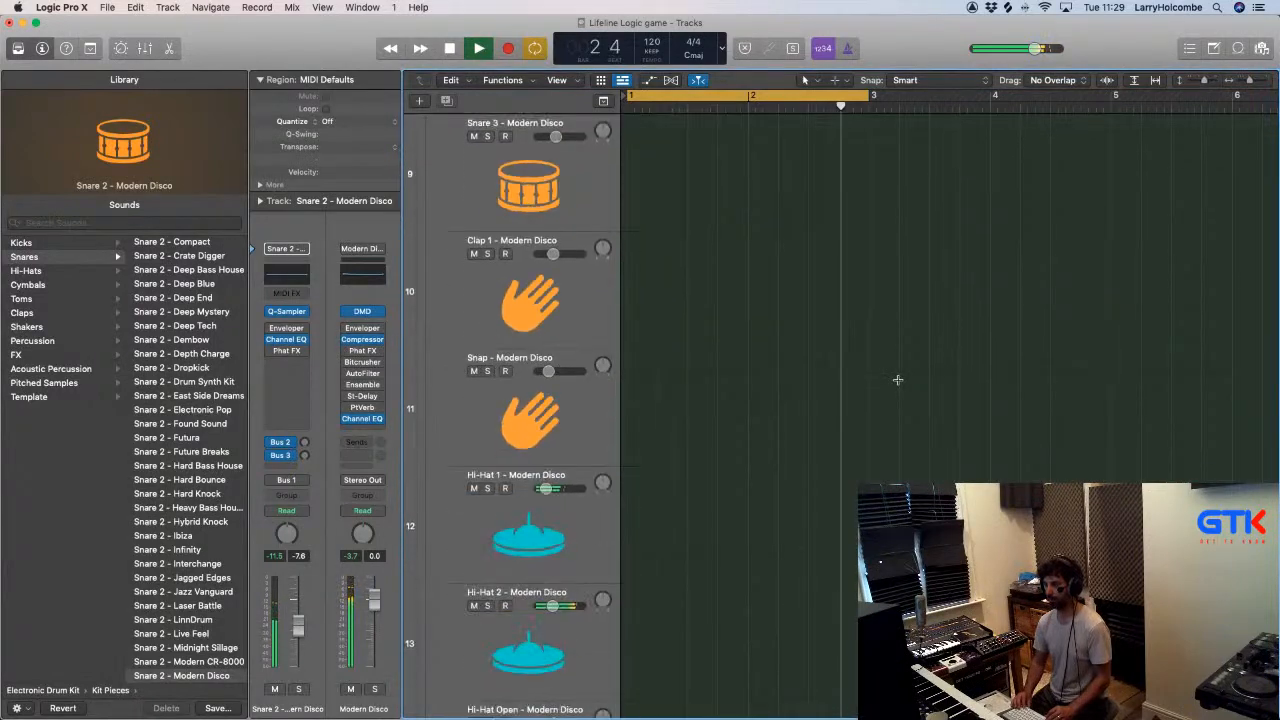
pyautogui.press('super+Up')
pyautogui.press('super+Up')
pyautogui.press('super+Up')
pyautogui.press('super+Up')
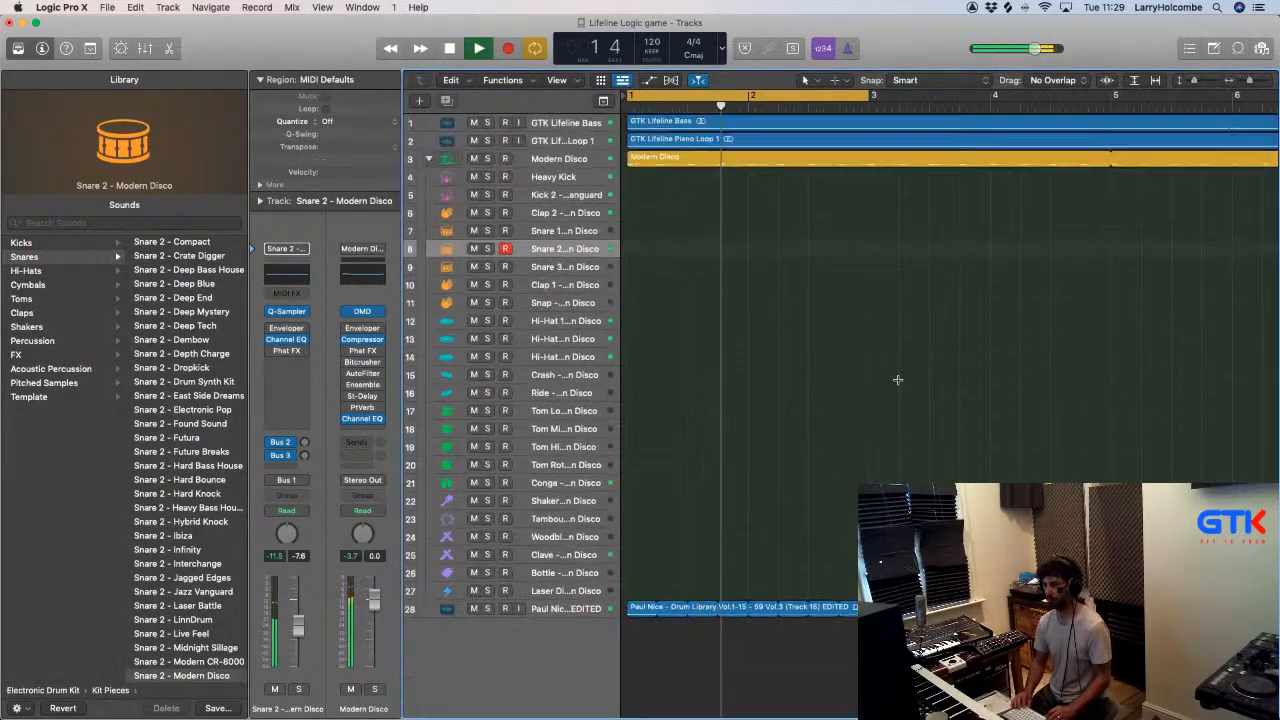
pyautogui.press('x')
pyautogui.hscroll(5, 899, 383)
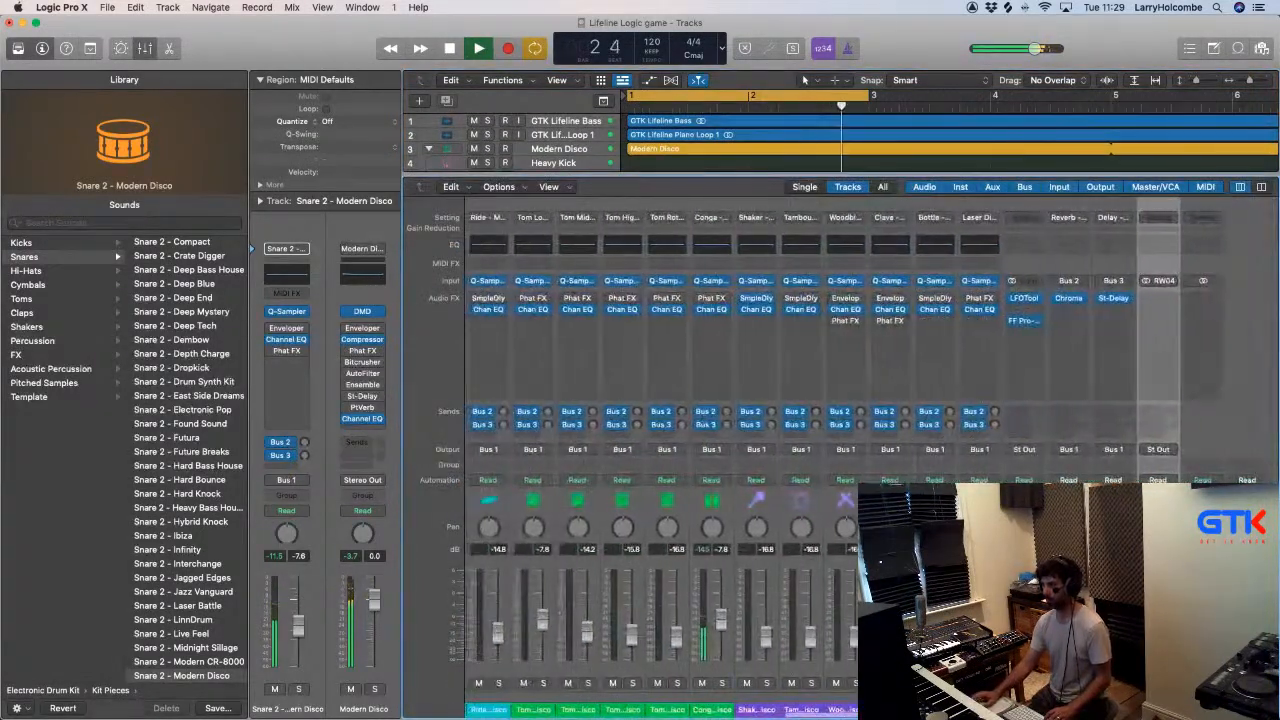
pyautogui.press('x')
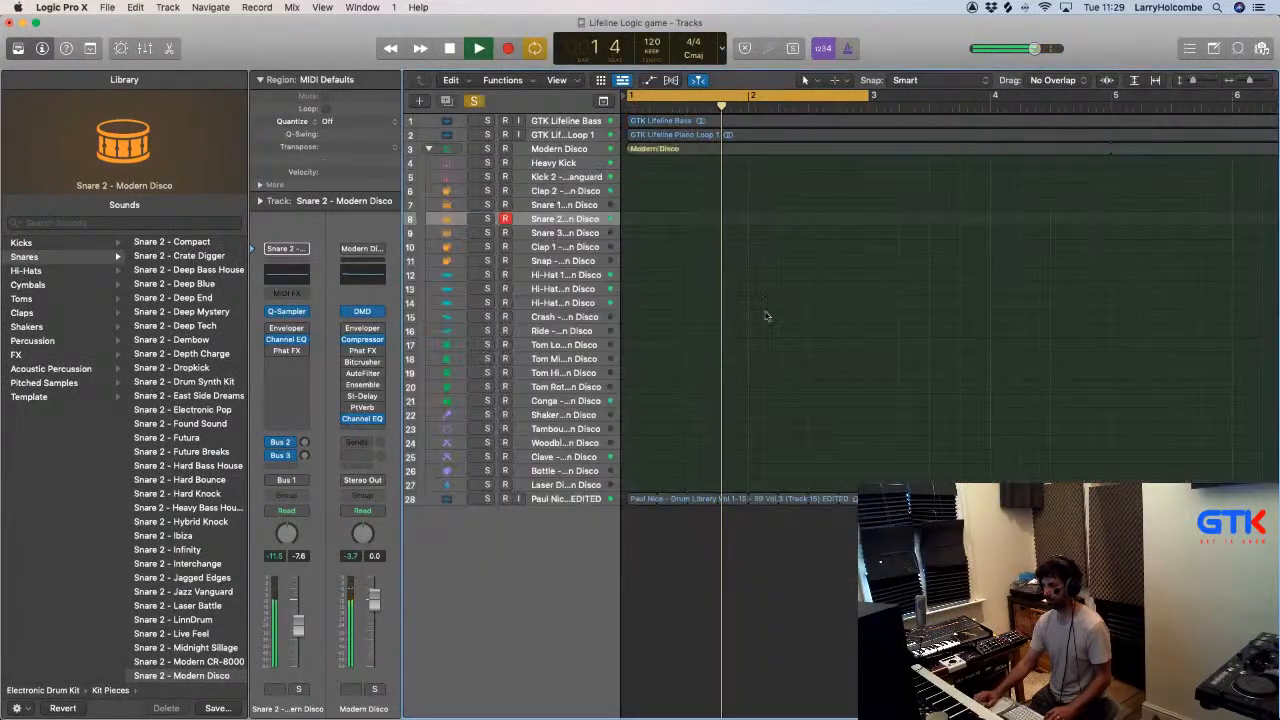
# - Bounce the two-bar cycle offline as a PCM file named Extra Clap and show the project's audio files
pyautogui.press('super+b')
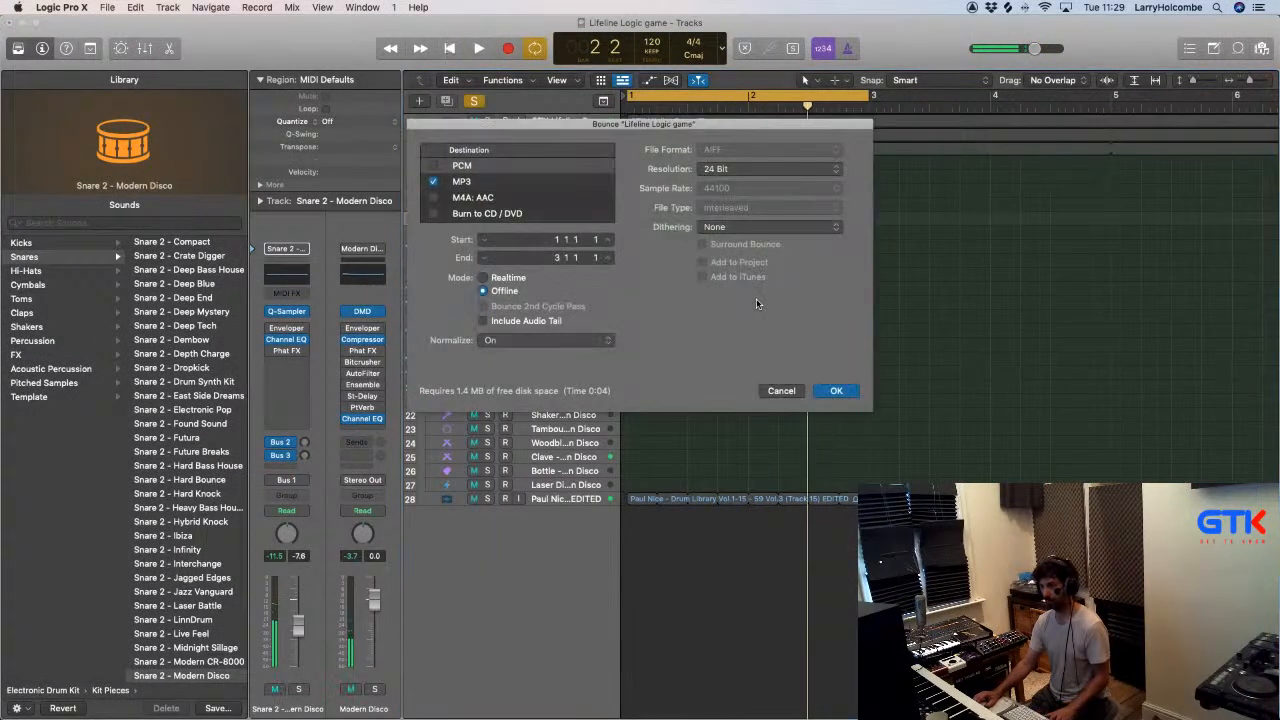
pyautogui.click(434, 166)
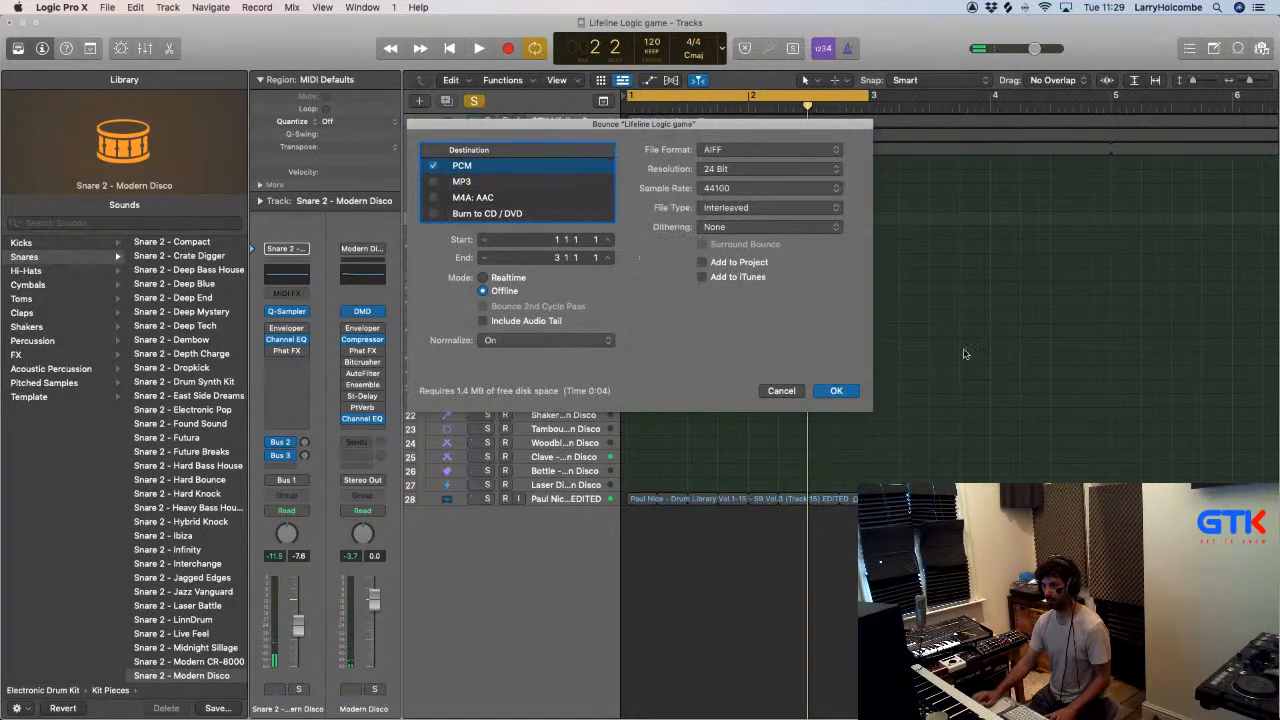
pyautogui.press('Return')
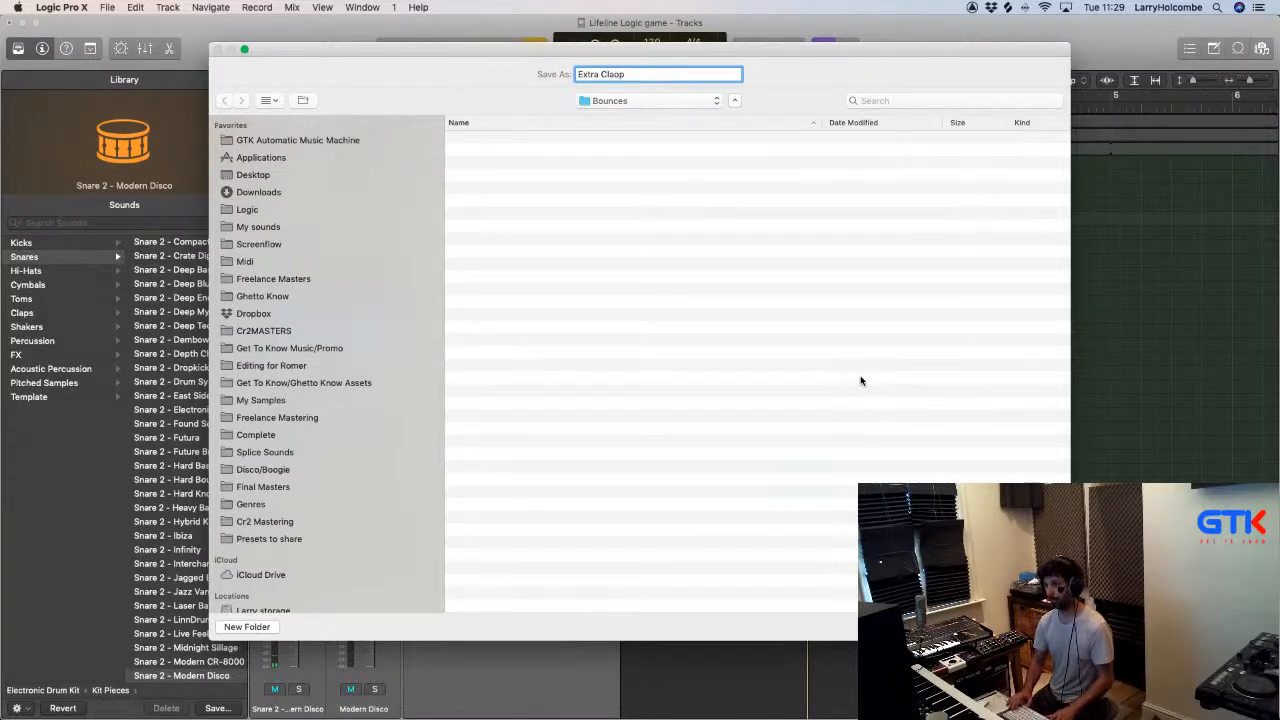
pyautogui.press('Return')
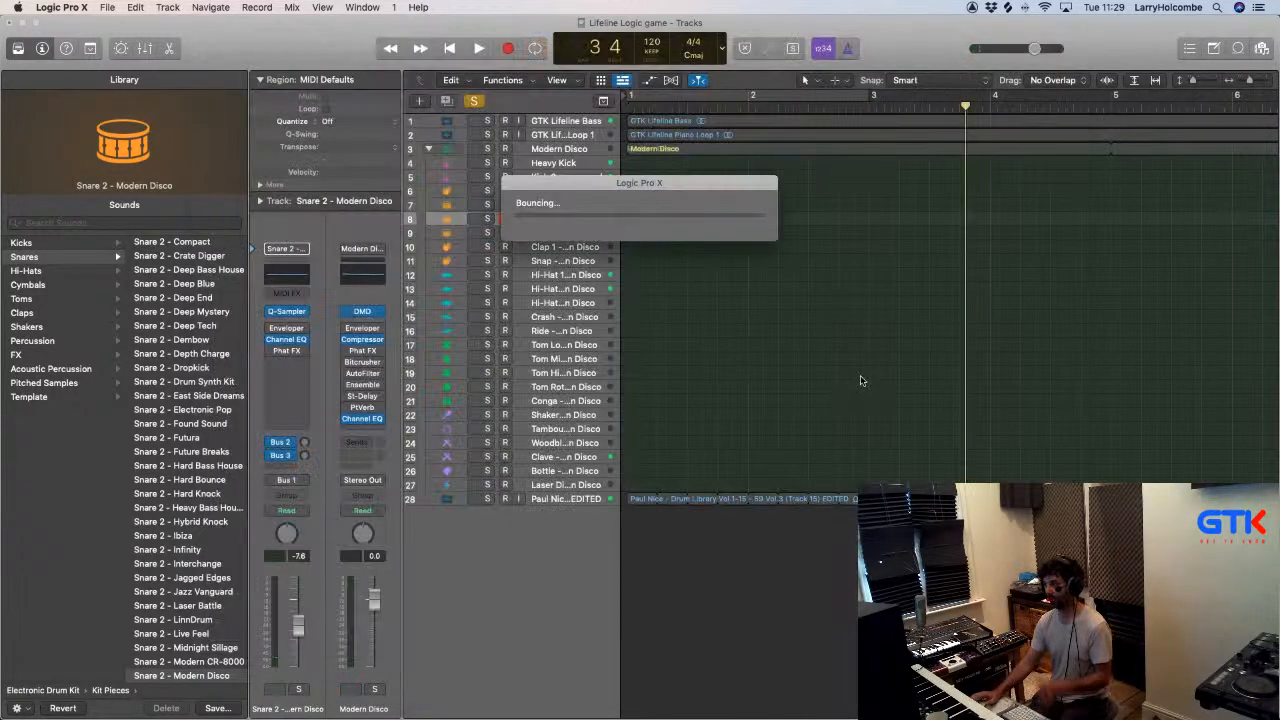
pyautogui.click(1263, 48)
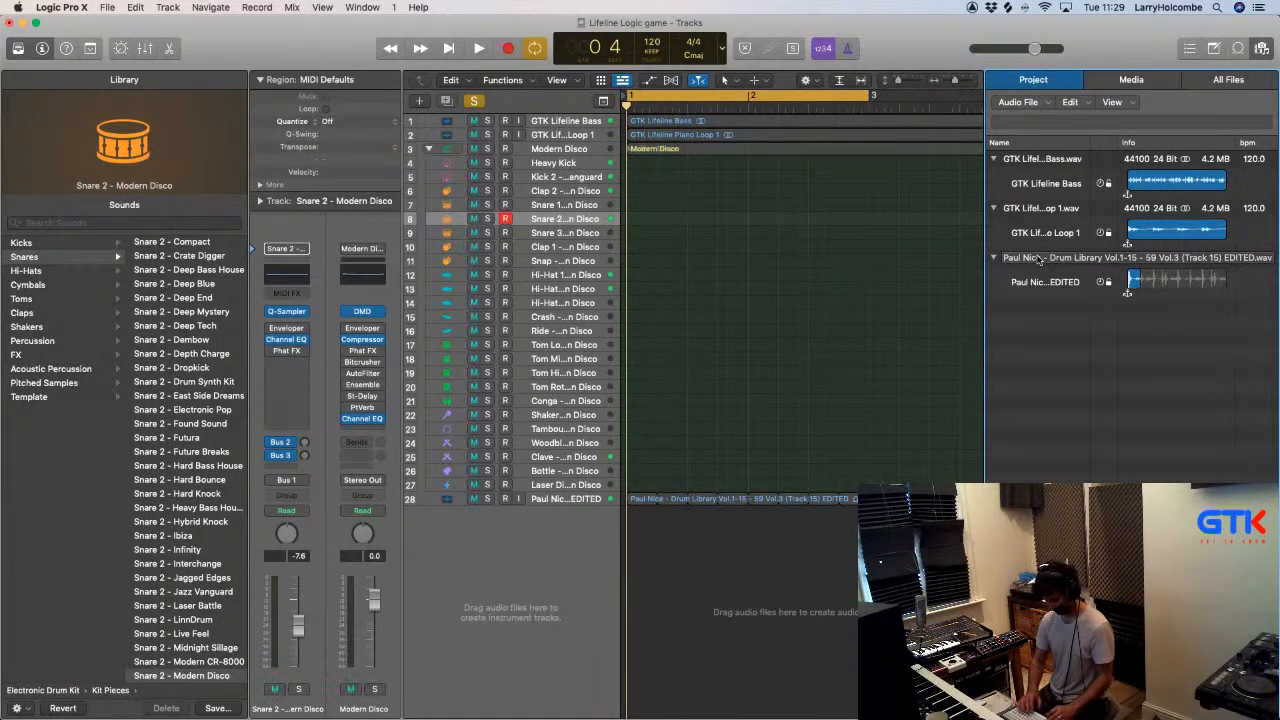
# - Bounce the two-bar cycle again as a PCM Wave file named Extra Clap 2, adding it to the project
pyautogui.press('super+b')
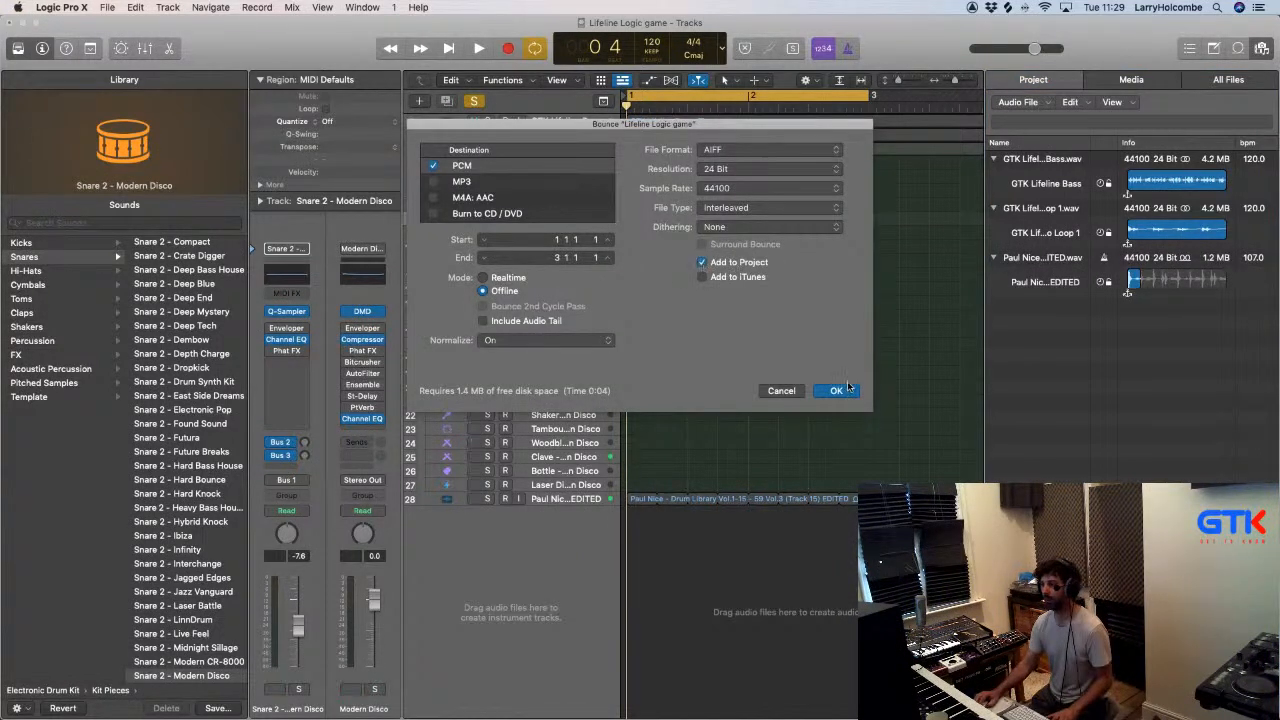
pyautogui.click(757, 151)
pyautogui.click(735, 166)
pyautogui.click(836, 390)
pyautogui.click(634, 71)
pyautogui.write('2')
pyautogui.press('Return')
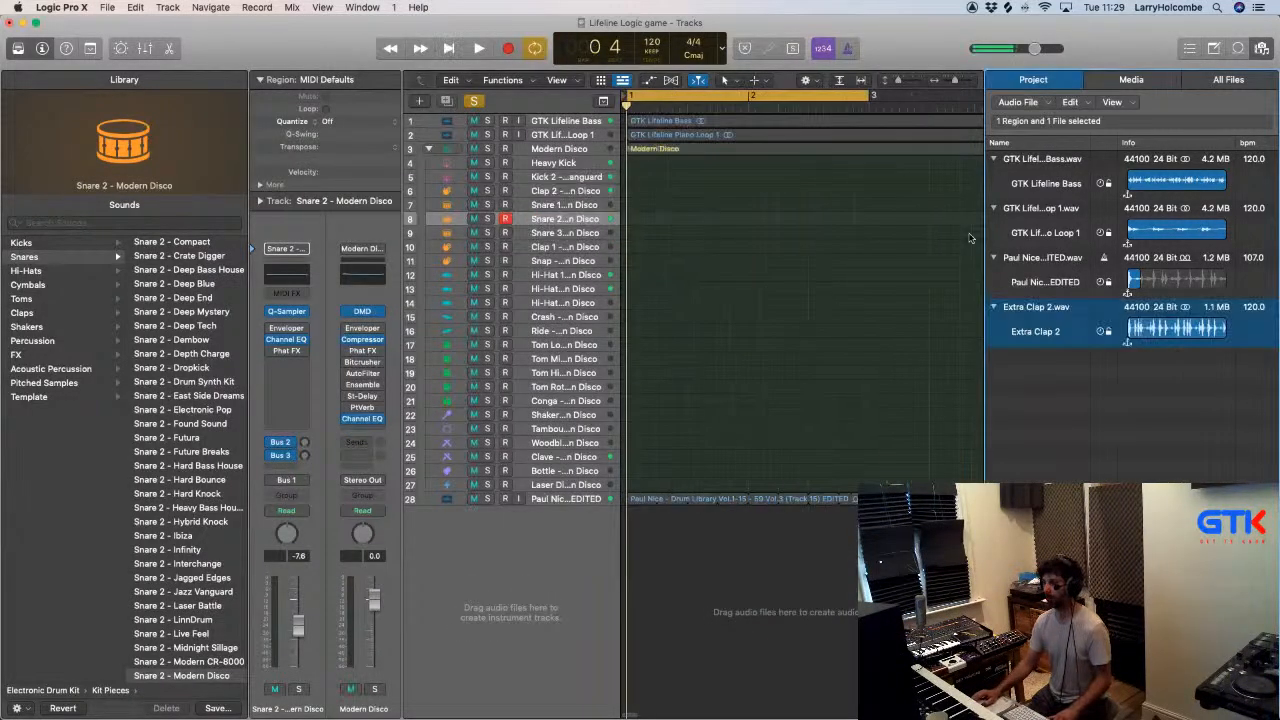
# - Place Extra Clap 2 at bar 1 on a new audio track, hide the browser, solo the track and play it
pyautogui.moveTo(1038, 314); pyautogui.dragTo(676, 516)
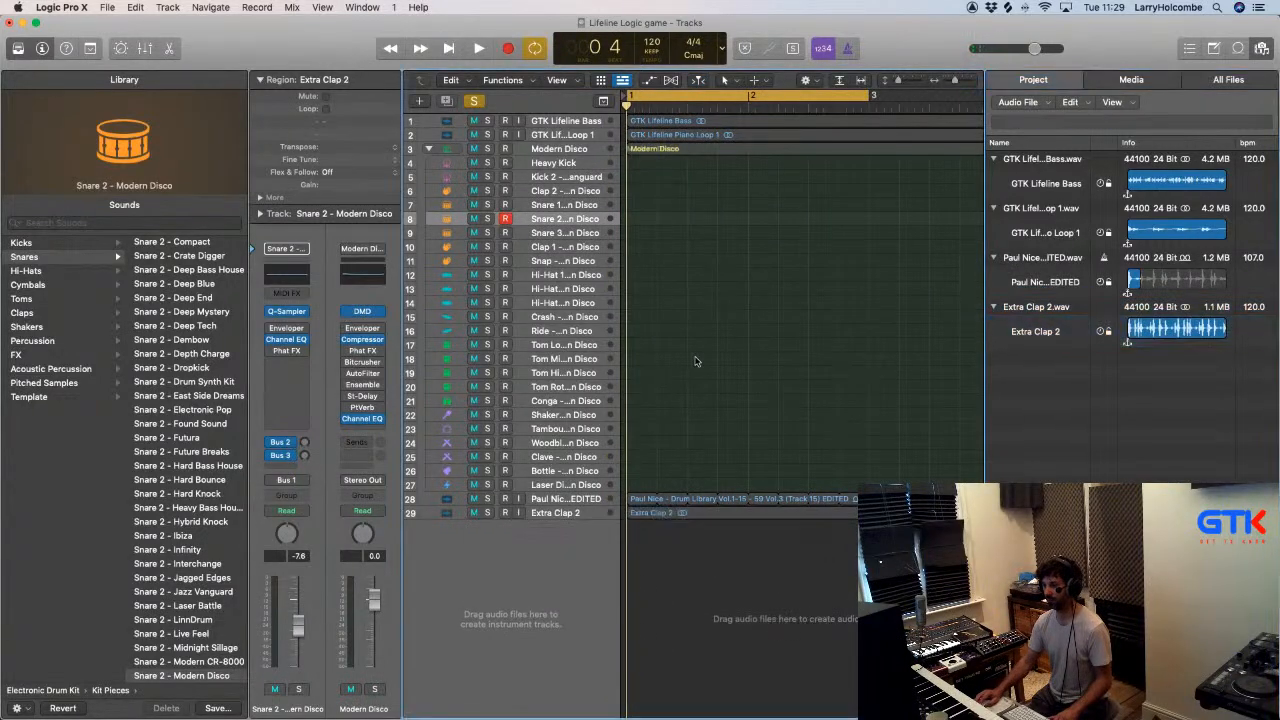
pyautogui.click(1262, 48)
pyautogui.press('z')
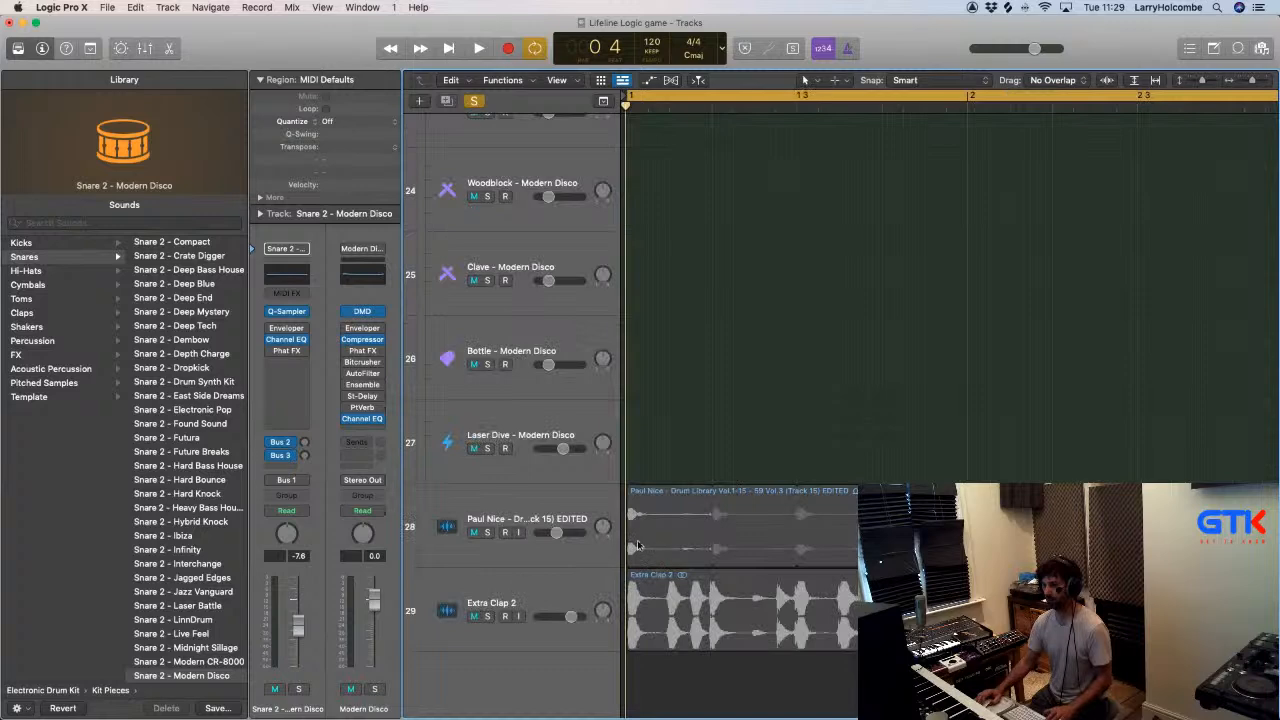
pyautogui.click(492, 621)
pyautogui.press('space')
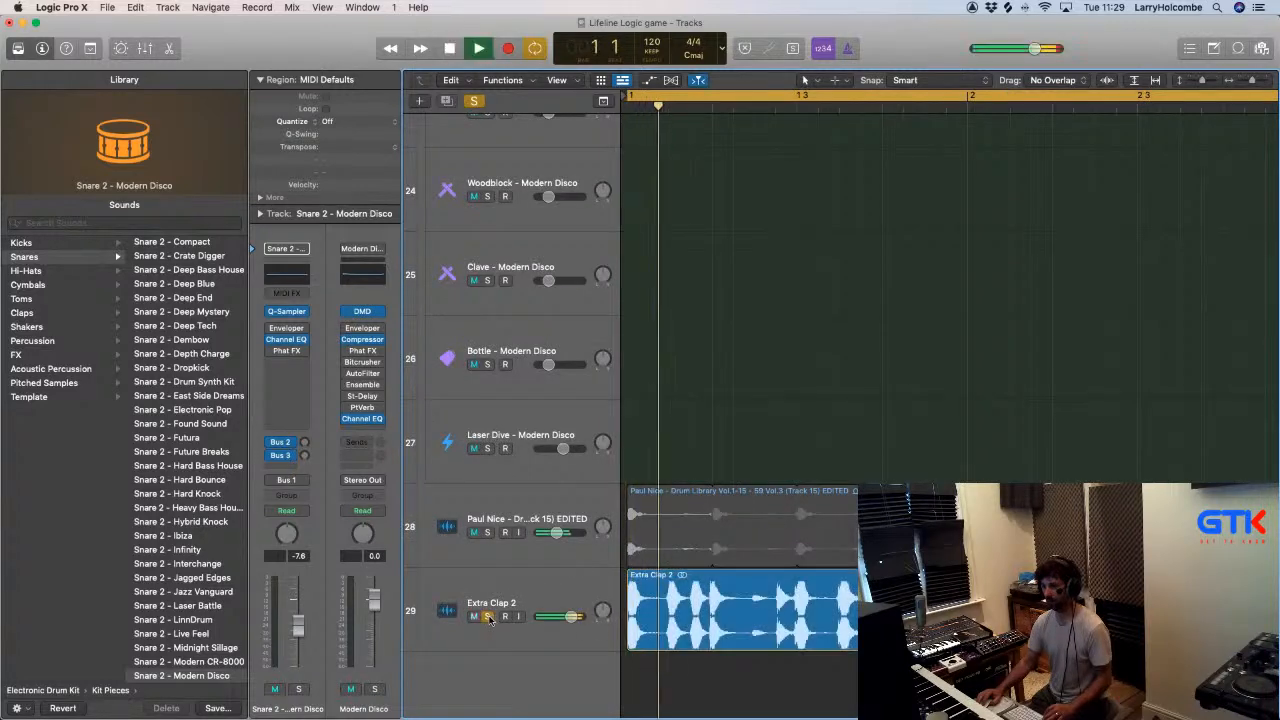
# - Insert the LFOTool plug-in on the Extra Clap 2 channel in the mixer
pyautogui.press('x')
pyautogui.hscroll(8, 828, 625)
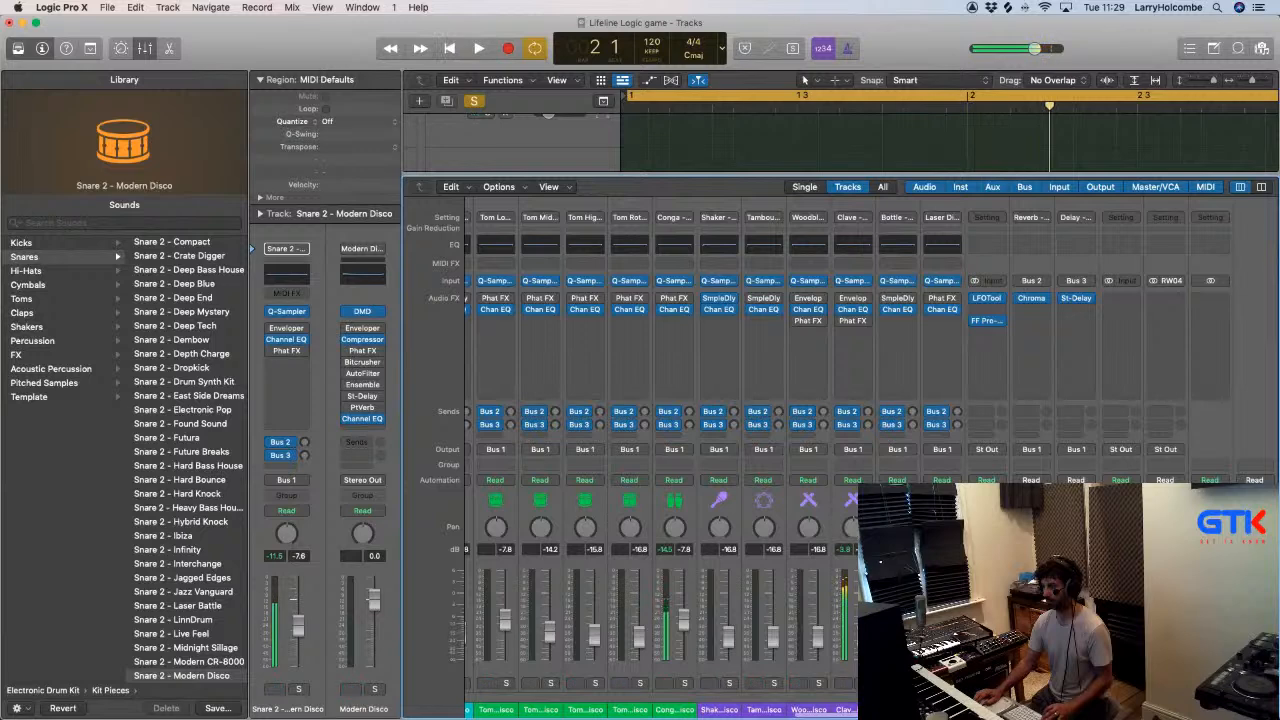
pyautogui.press('space')
pyautogui.click(1126, 312)
pyautogui.moveTo(1122, 349)
pyautogui.click(1062, 348)
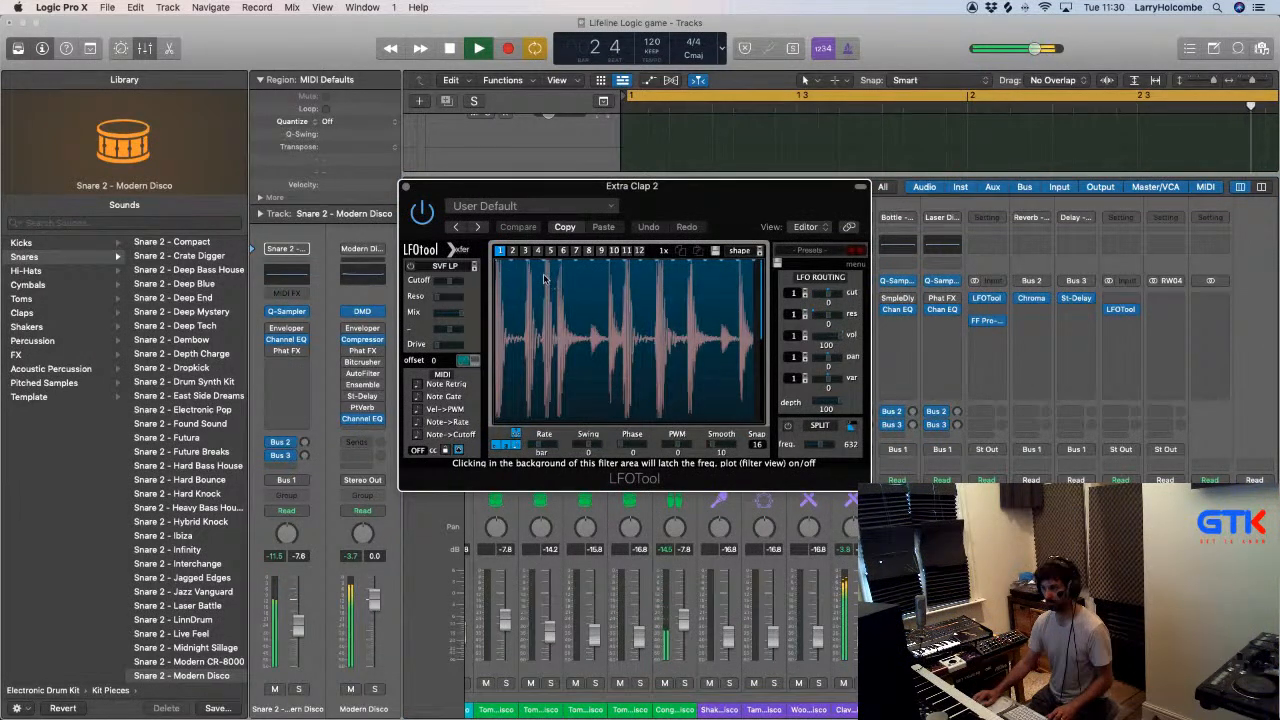
# - Draw LFOTool's volume graph to silence the loop except for two short windows around the claps, and close the plug-in and mixer
pyautogui.moveTo(547, 278); pyautogui.dragTo(547, 313)
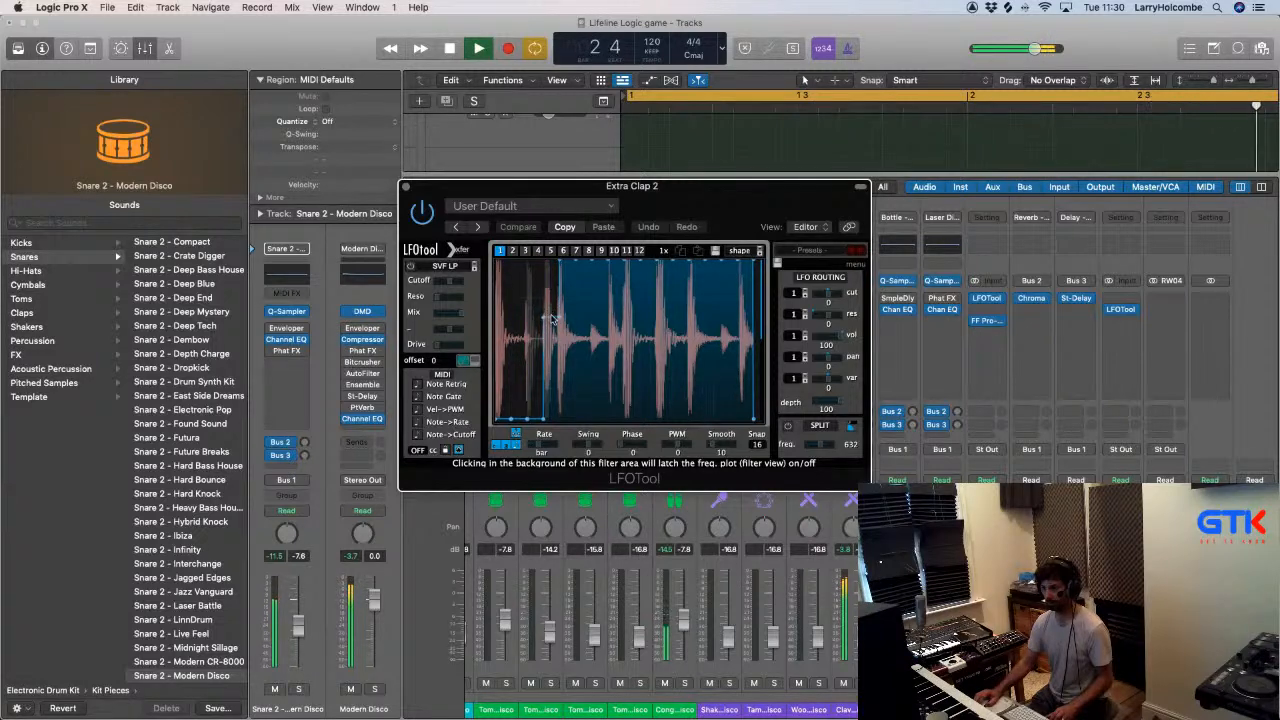
pyautogui.moveTo(690, 186); pyautogui.dragTo(503, 111)
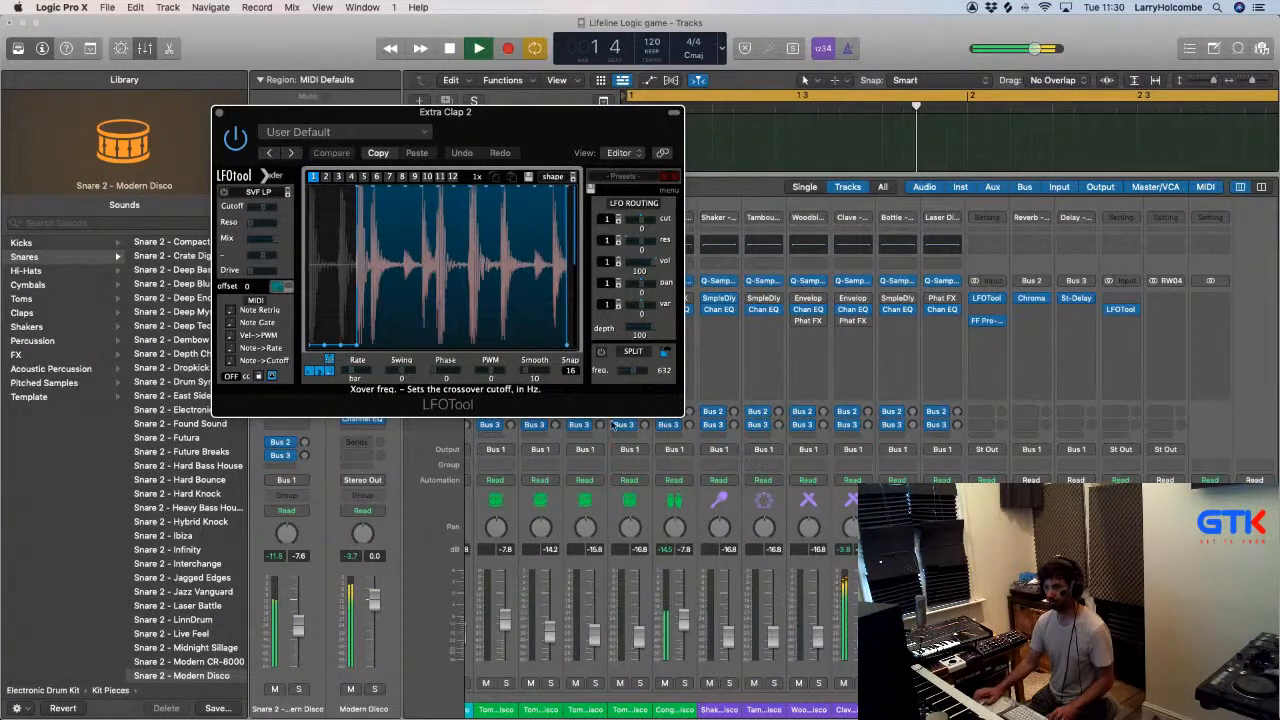
pyautogui.press('space')
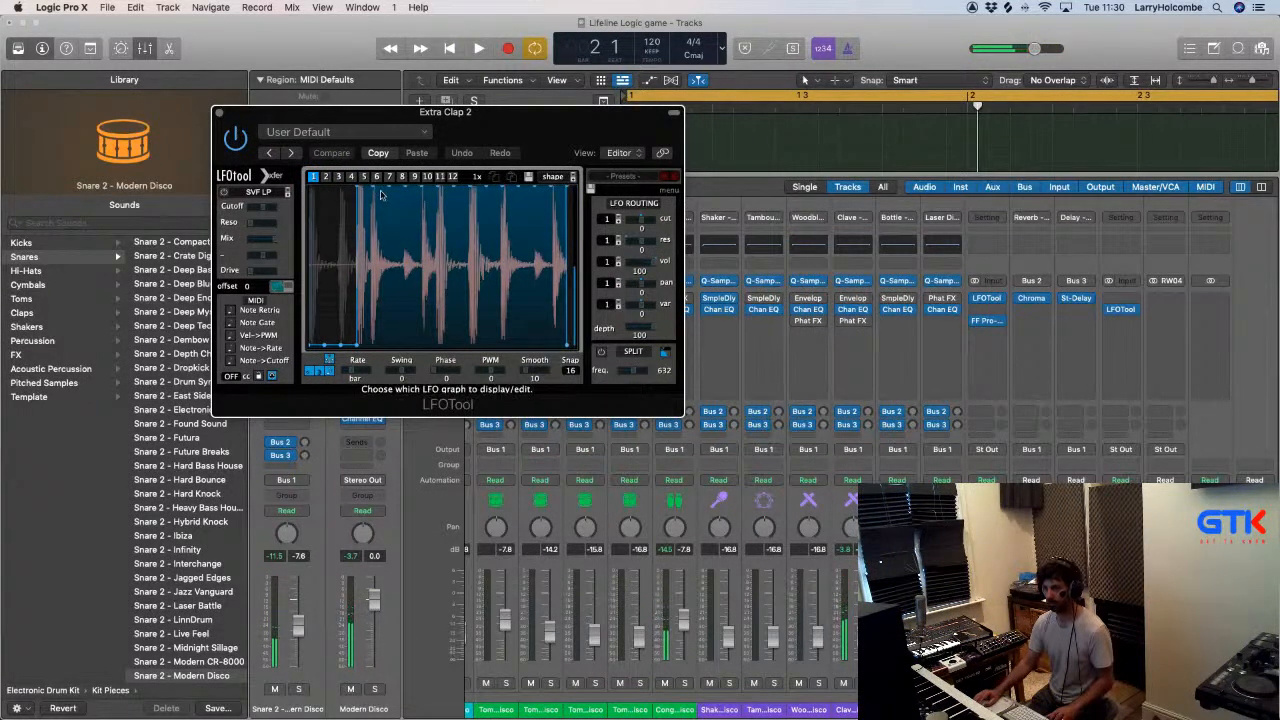
pyautogui.moveTo(389, 305)
pyautogui.mouseDown()
pyautogui.moveTo(391, 366)
pyautogui.moveTo(458, 374)
pyautogui.moveTo(461, 354)
pyautogui.mouseUp()
pyautogui.press('space')
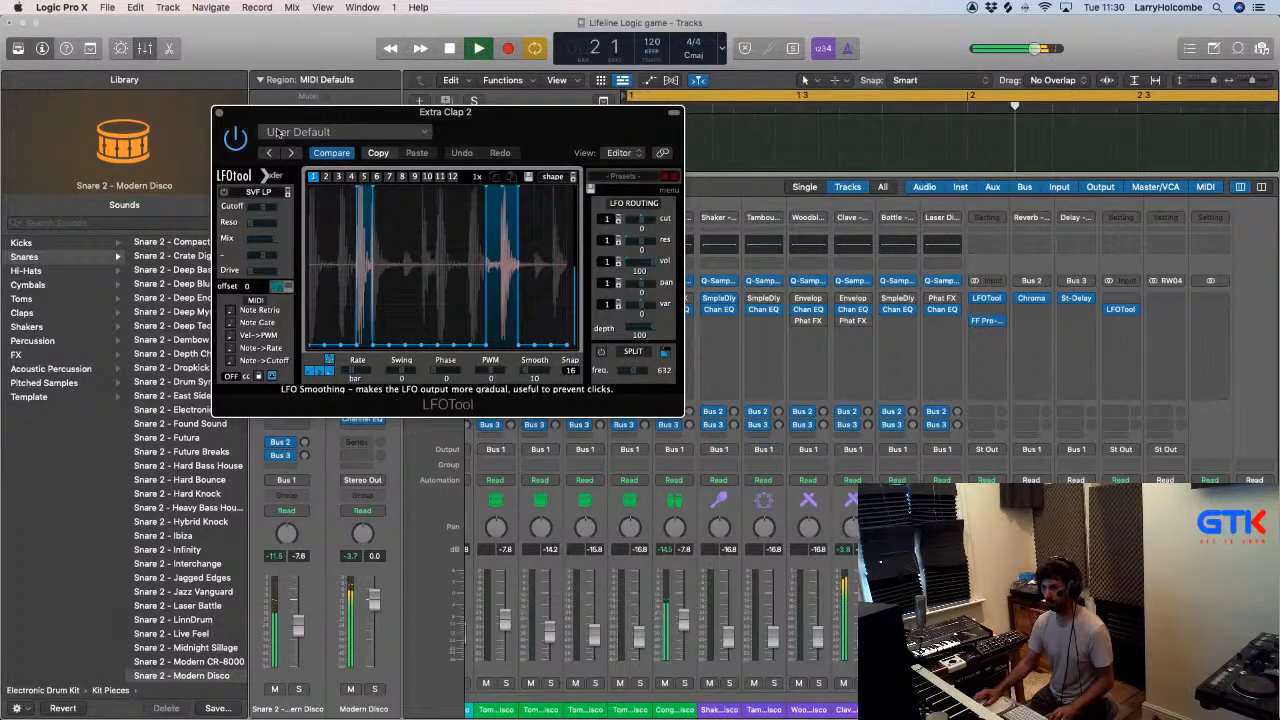
pyautogui.click(219, 113)
pyautogui.press('x')
# - Try to split the Extra Clap 2 region and delete the unwanted slices between the claps, and undo the cuts
pyautogui.scroll(-5, 693, 597)
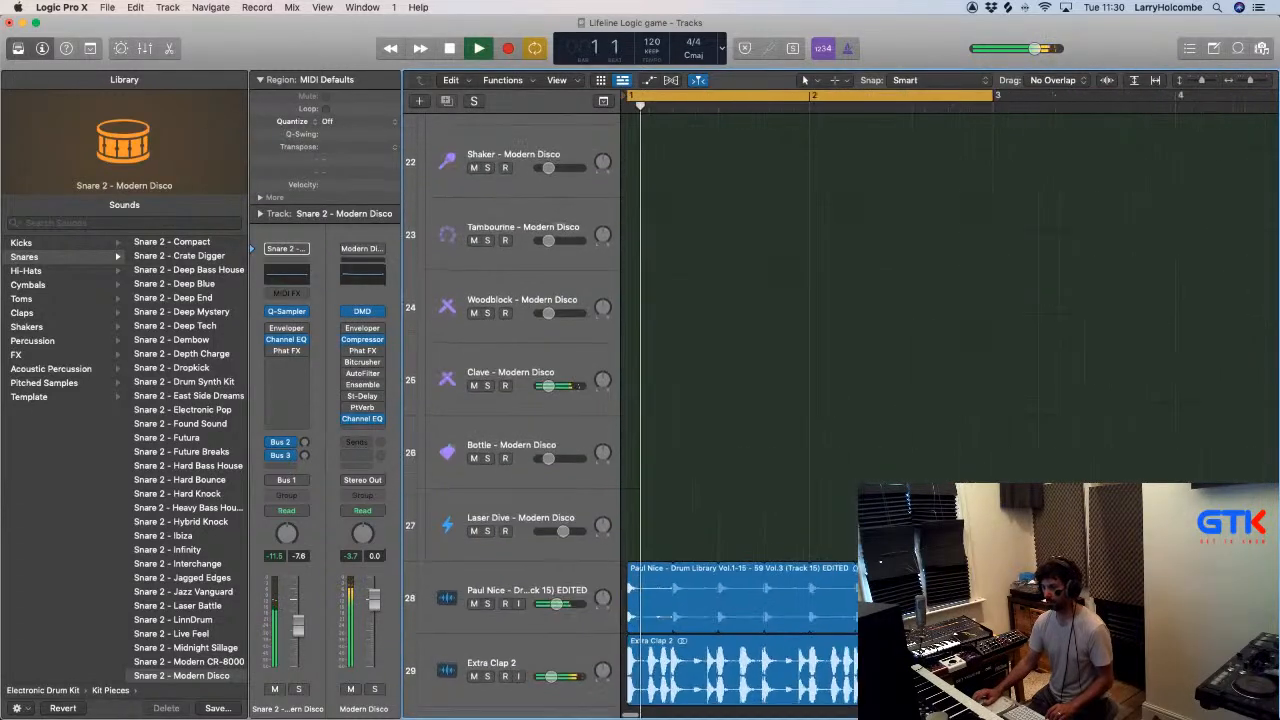
pyautogui.scroll(5, 693, 597)
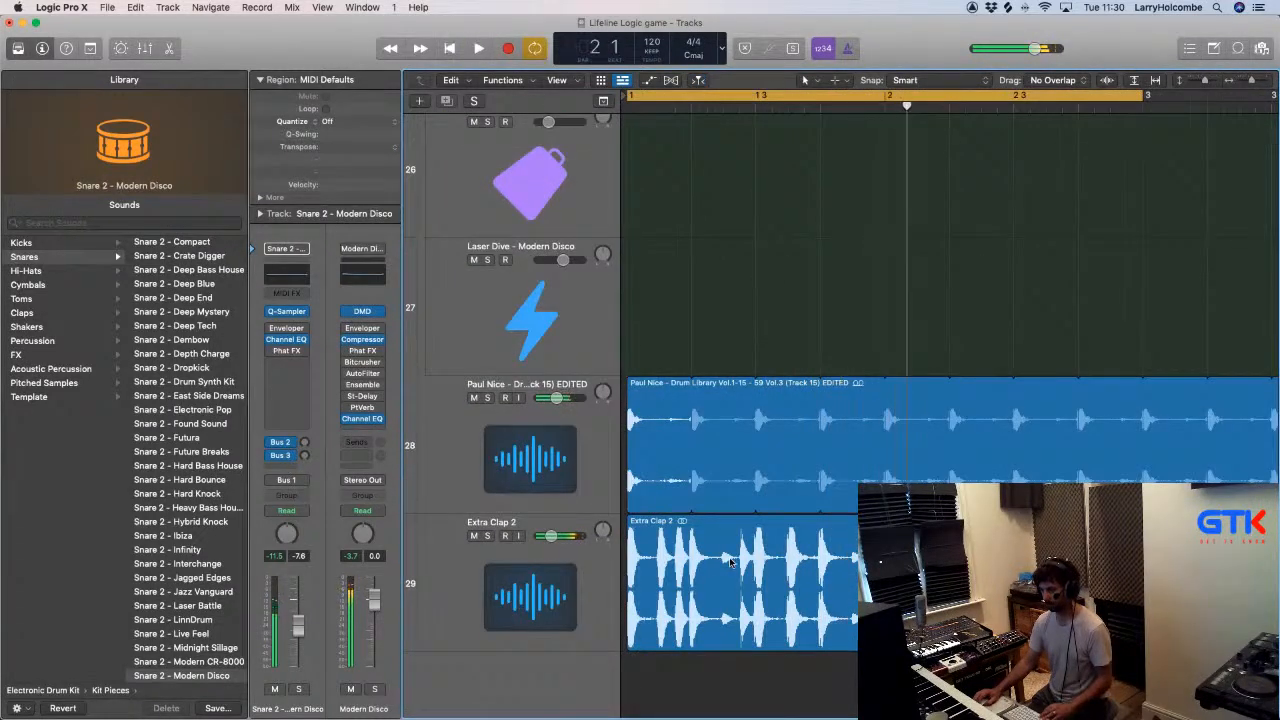
pyautogui.moveTo(756, 522); pyautogui.dragTo(680, 543)
pyautogui.click(797, 536)
pyautogui.click(722, 540)
pyautogui.press('Delete')
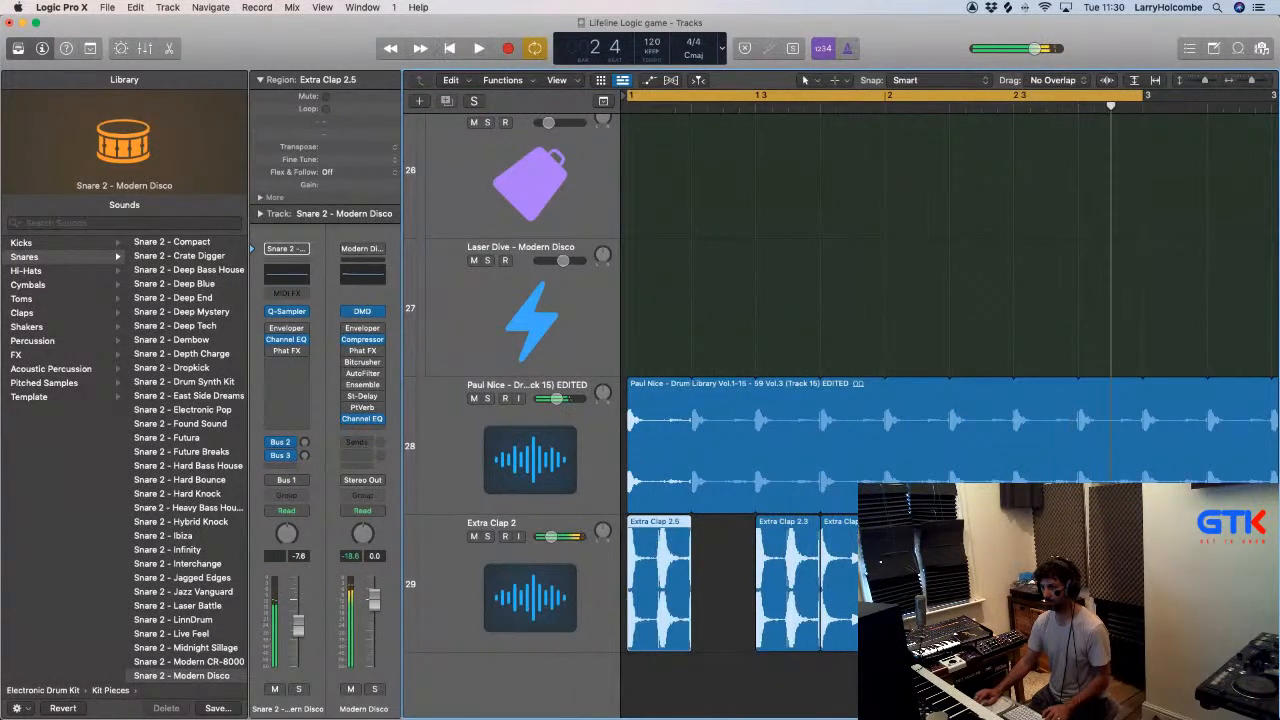
pyautogui.click(850, 543)
pyautogui.press('Delete')
pyautogui.moveTo(864, 542); pyautogui.dragTo(647, 553)
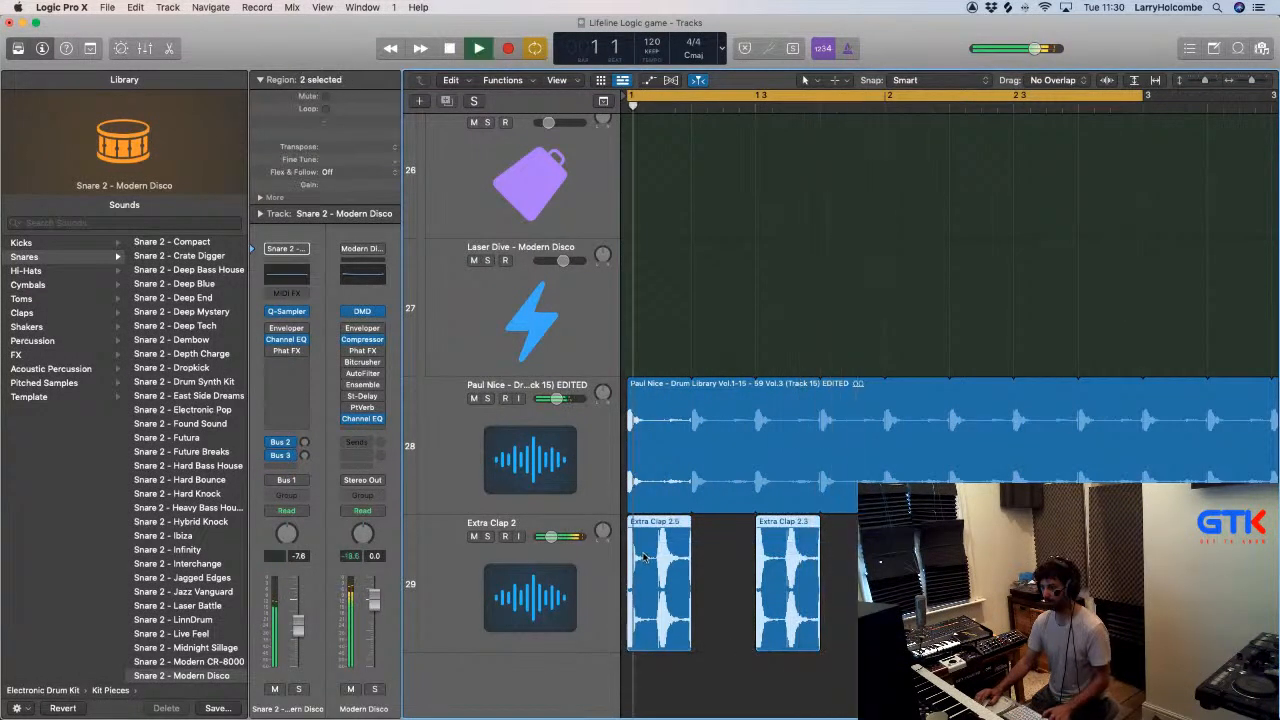
pyautogui.press('super+z')
pyautogui.press('super+j')
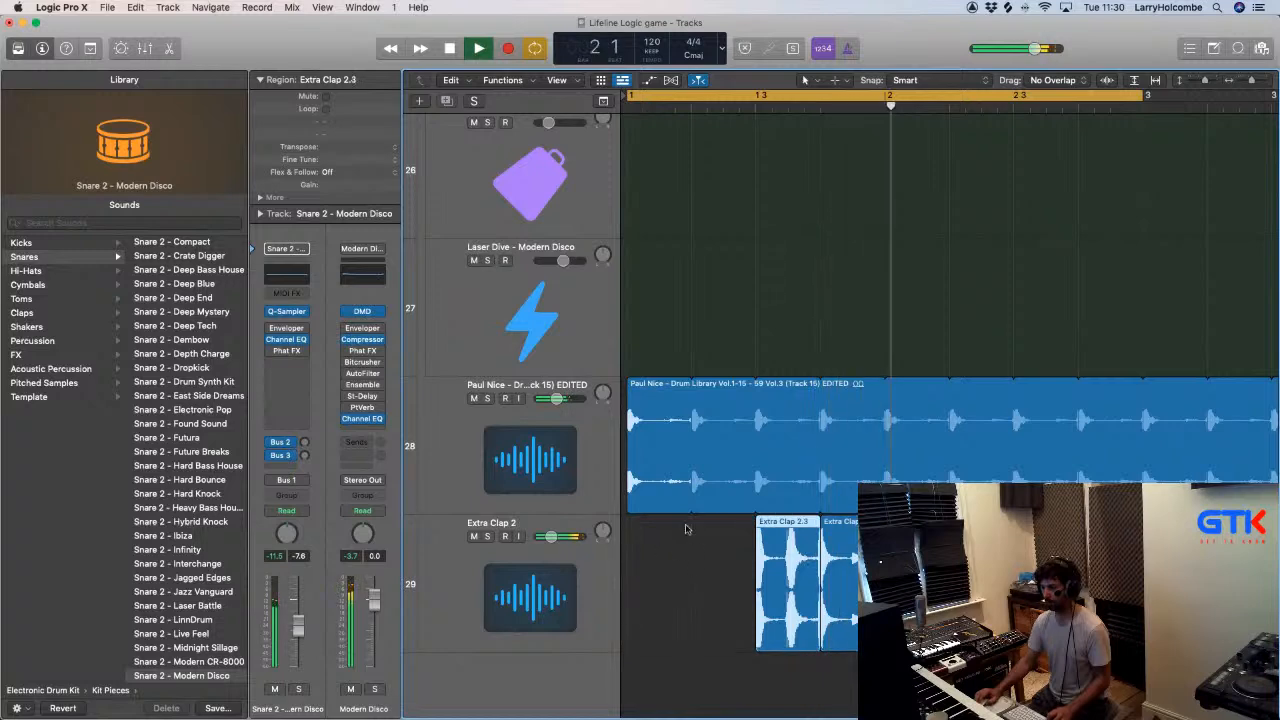
# - Solo the Extra Clap 2 track and select it
pyautogui.click(487, 536)
pyautogui.click(517, 575)
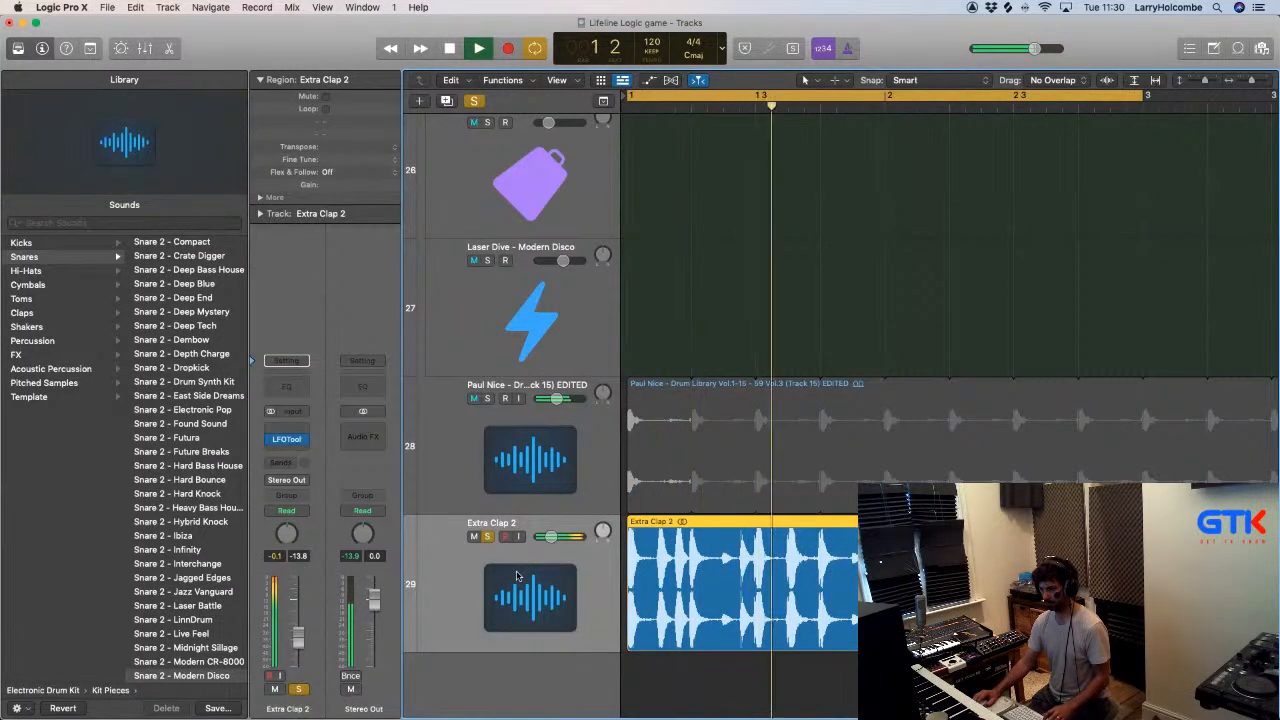
# - Solo the Extra Clap 2 track, cut its region into half-bar slices and replace the first half bar with a copied slice
pyautogui.press('x')
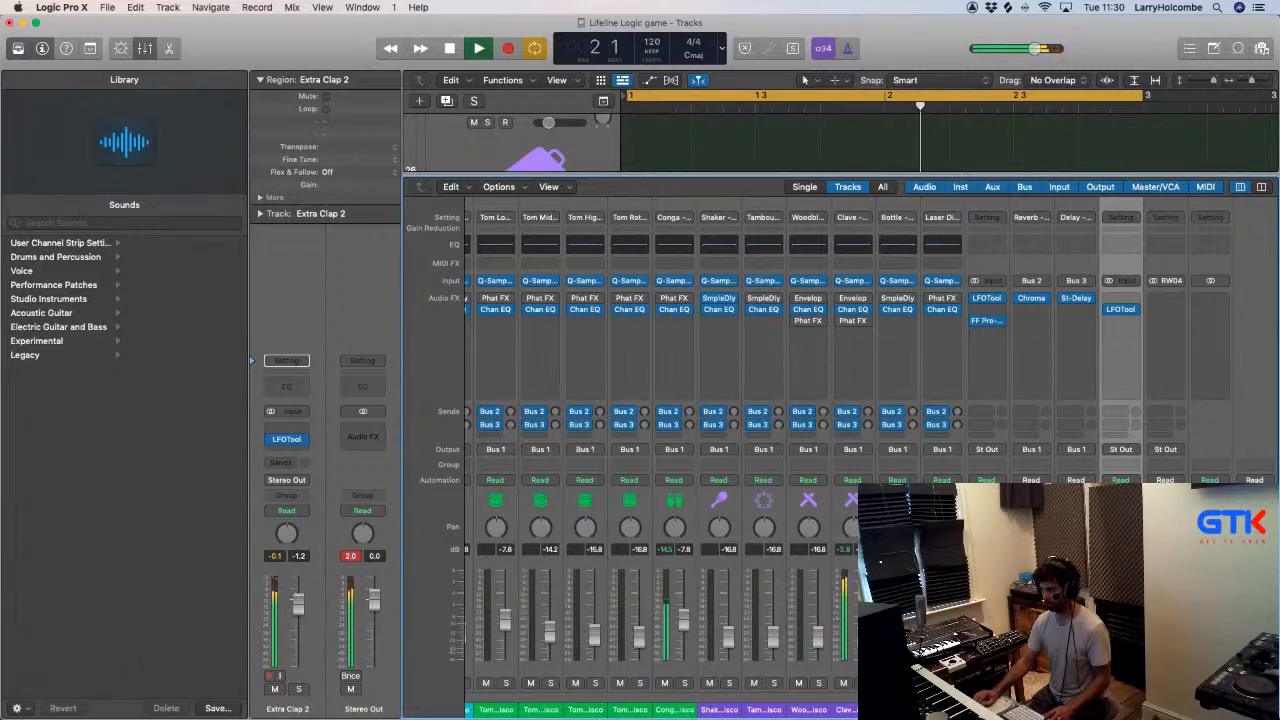
pyautogui.press('s')
pyautogui.press('x')
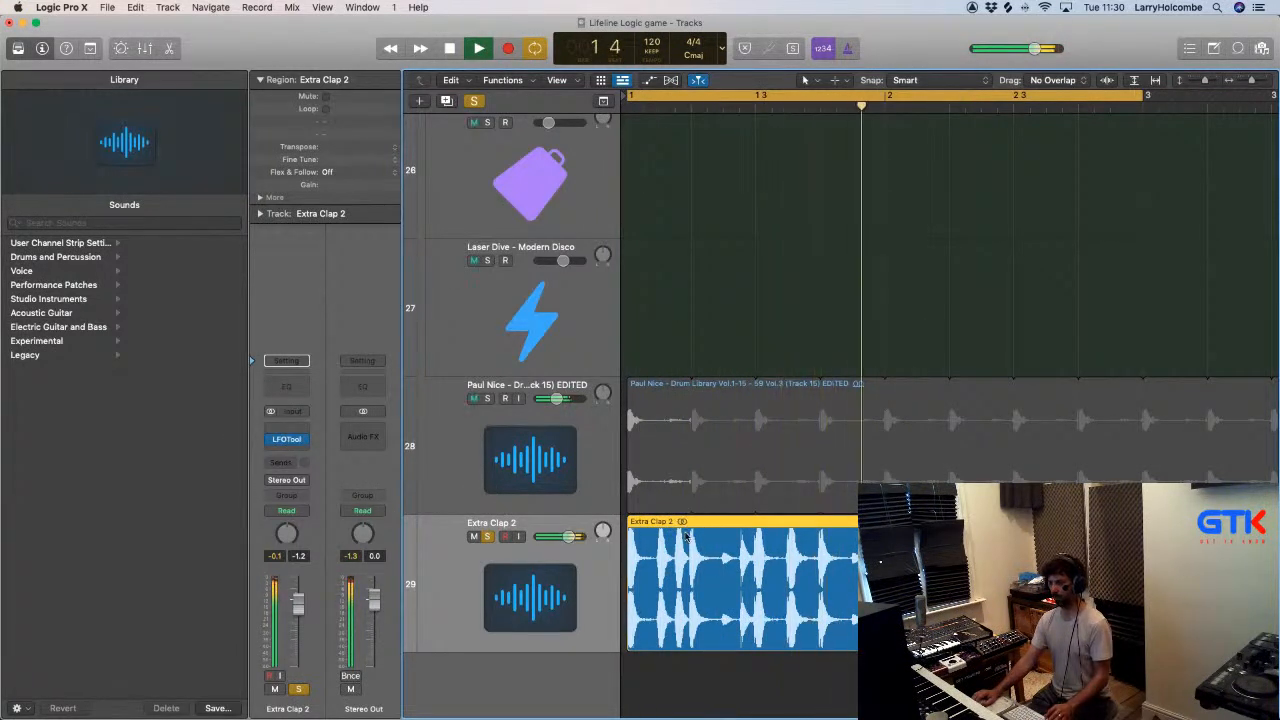
pyautogui.moveTo(758, 612); pyautogui.dragTo(900, 612)
pyautogui.click(880, 608)
pyautogui.click(725, 605)
pyautogui.press('BackSpace')
pyautogui.click(810, 545)
pyautogui.moveTo(810, 545); pyautogui.dragTo(681, 545)
pyautogui.moveTo(880, 680); pyautogui.dragTo(938, 550)
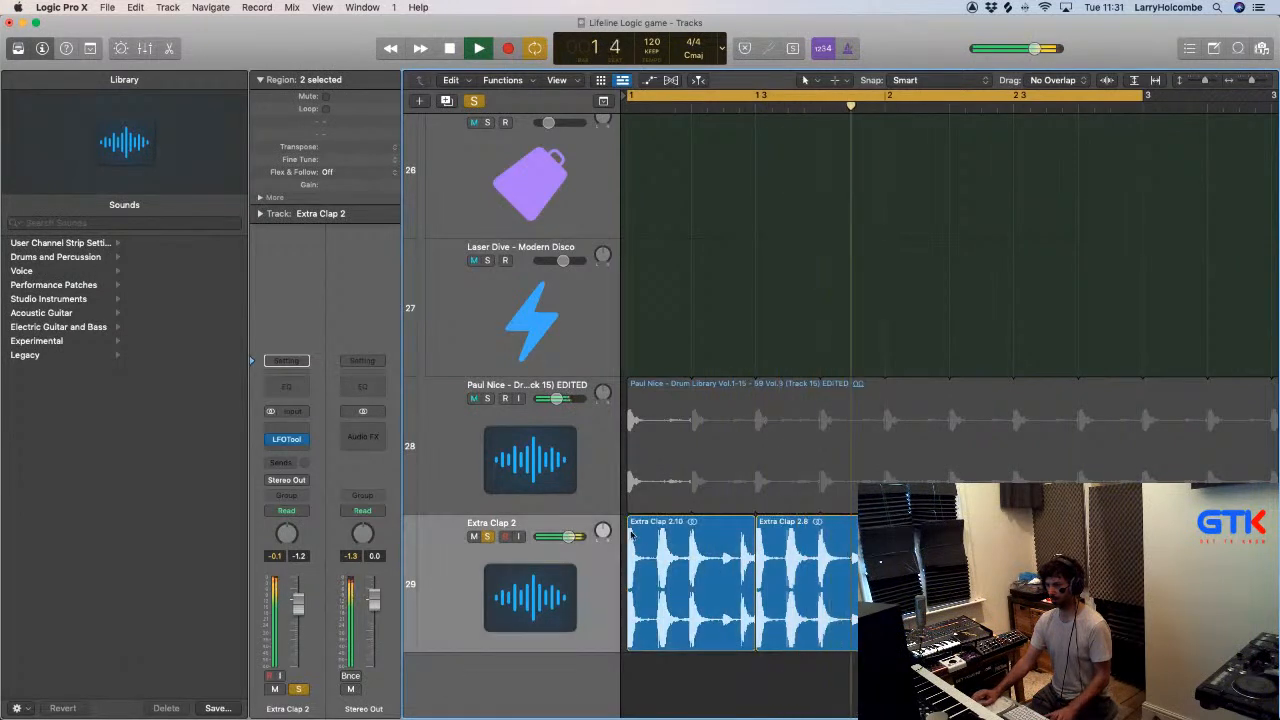
# - Review LFOTool's graph on Extra Clap 2, unsolo the track and lower its fader to about -16.4 dB
pyautogui.click(286, 439)
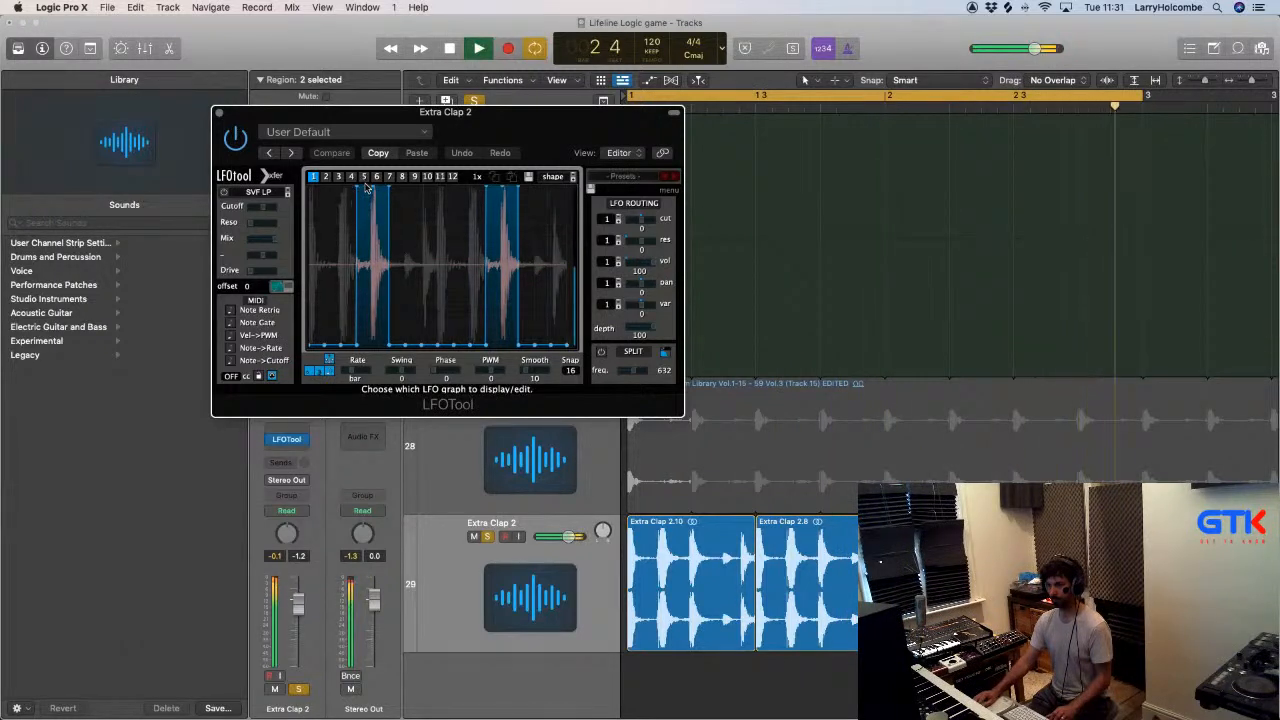
pyautogui.click(220, 114)
pyautogui.click(487, 536)
pyautogui.moveTo(297, 604); pyautogui.dragTo(297, 646)
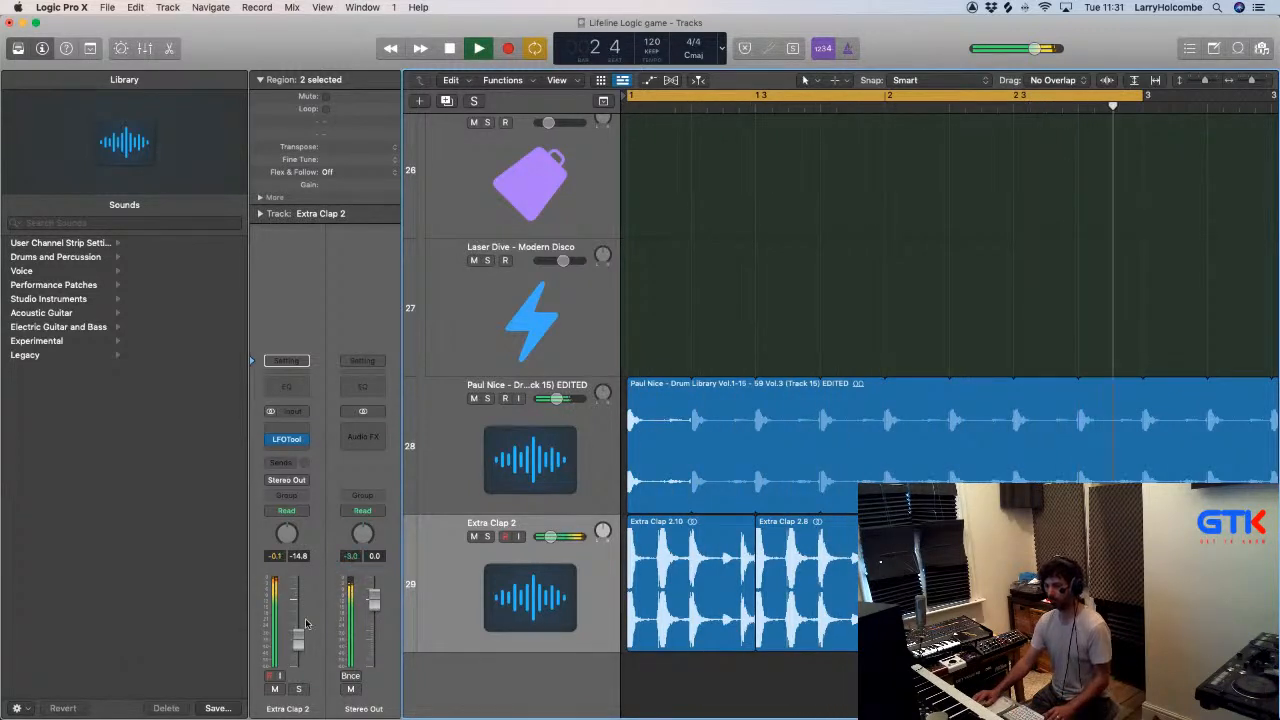
pyautogui.press('x')
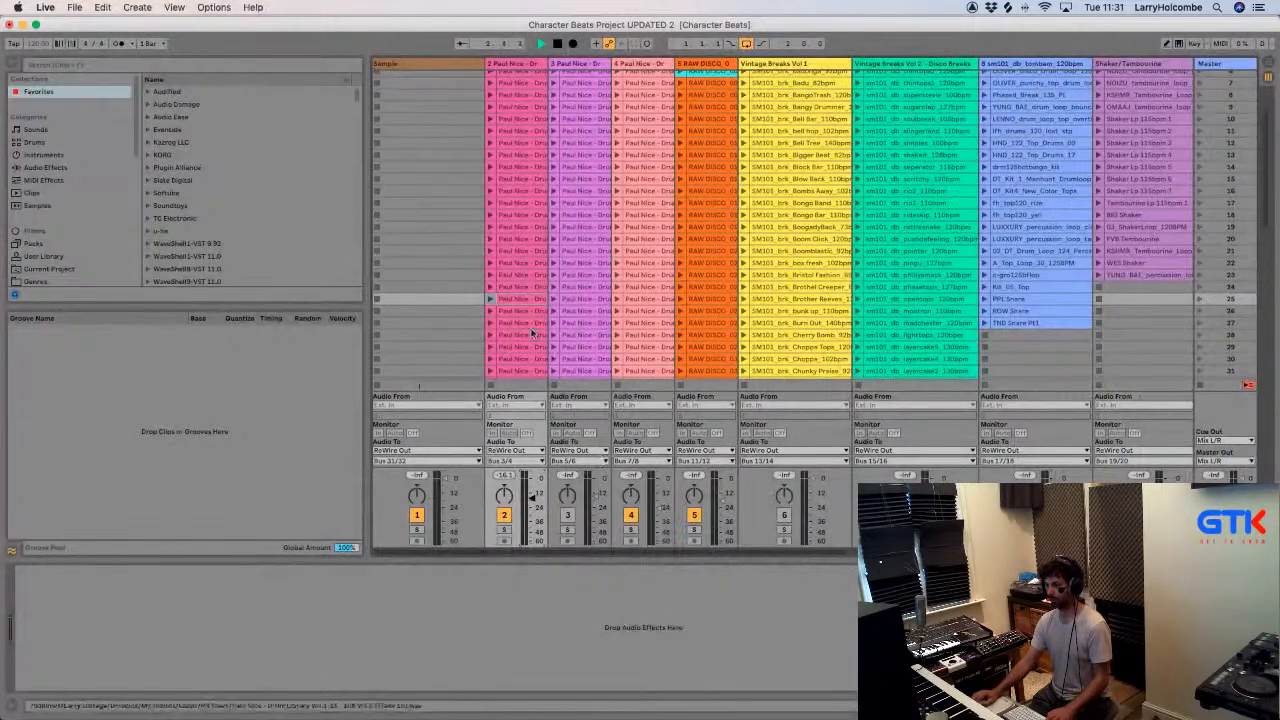
# - In Ableton Live, launch the RAW DISCO clip in scene 18 and route track 5's output to Bus 3/4
pyautogui.click(680, 215)
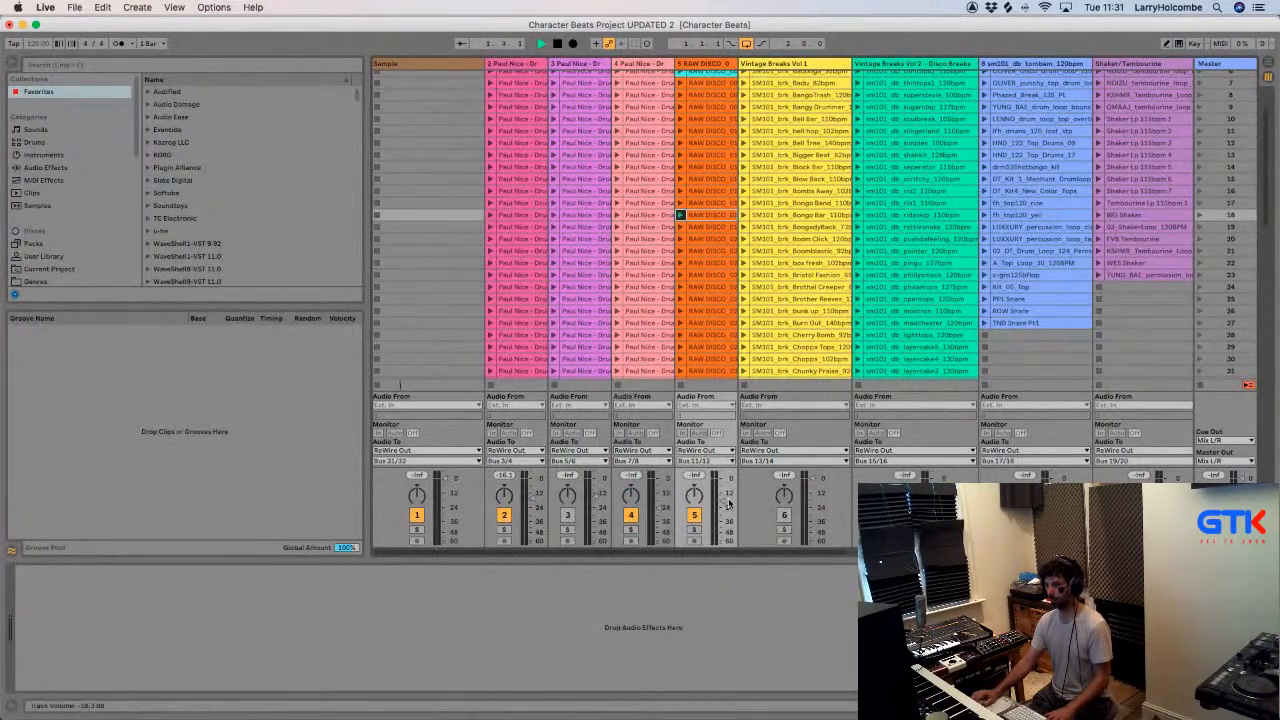
pyautogui.press('super+Tab')
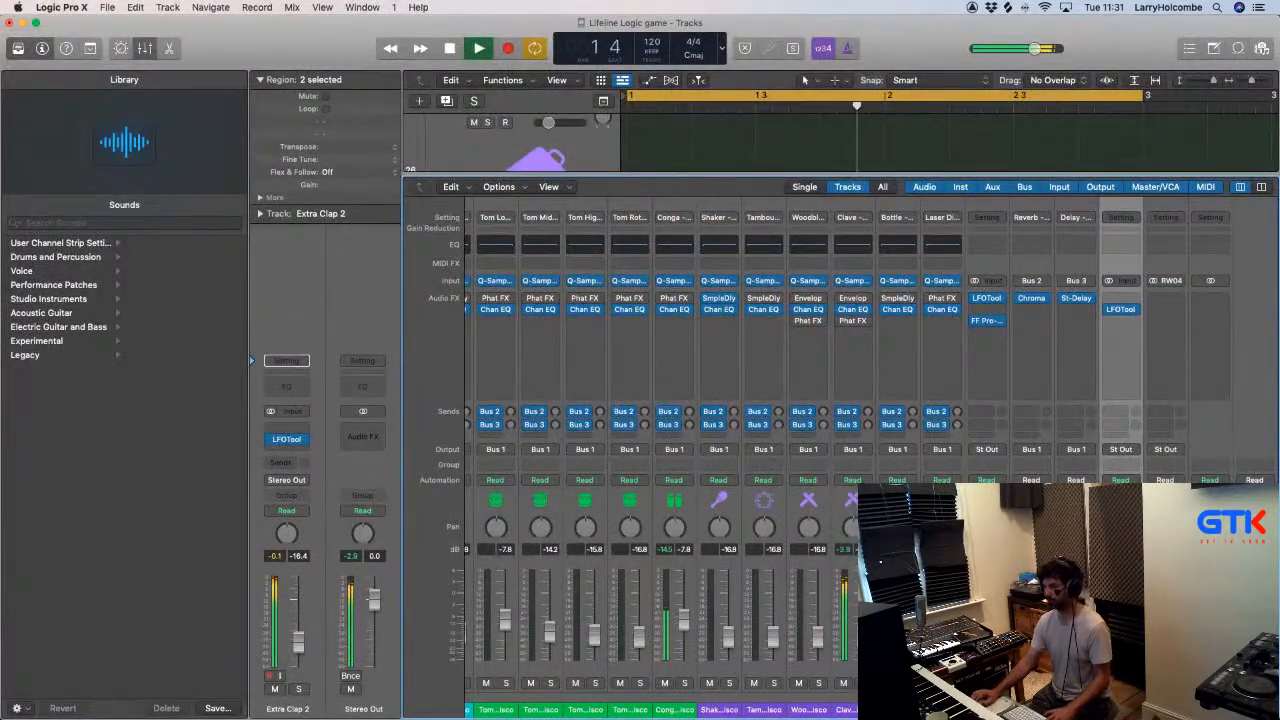
pyautogui.press('super+Tab')
pyautogui.click(700, 461)
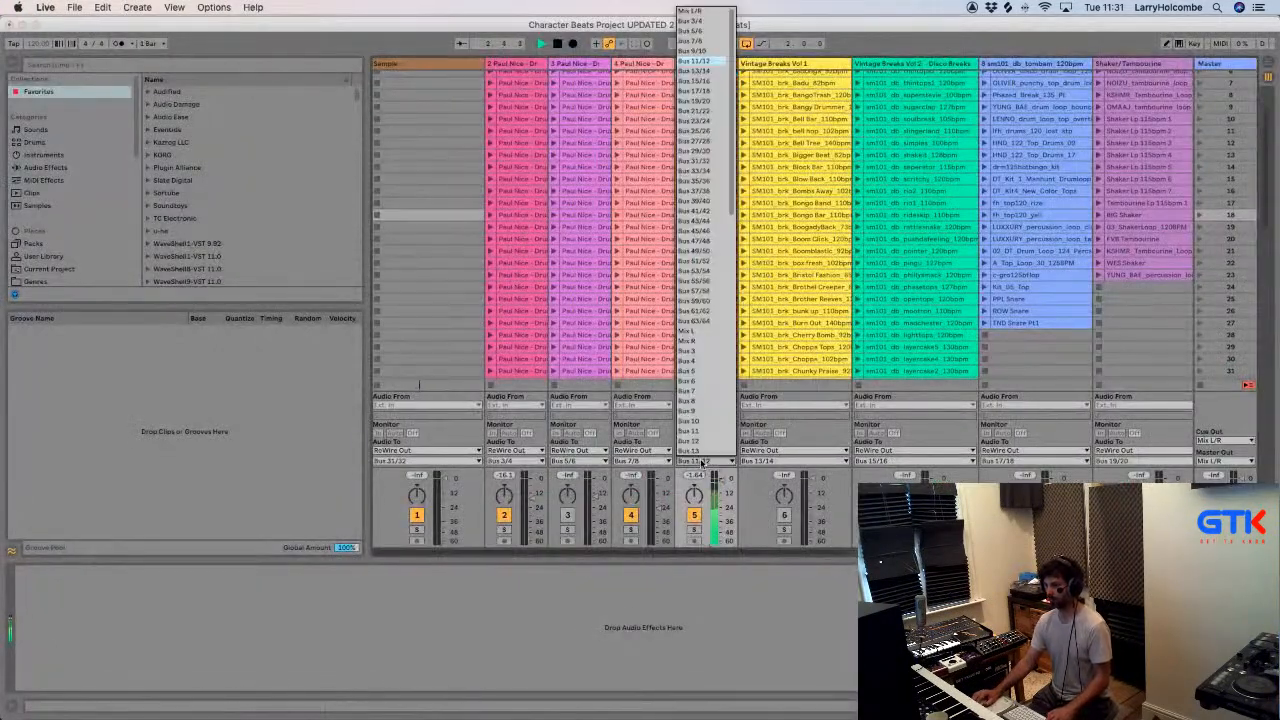
pyautogui.click(697, 21)
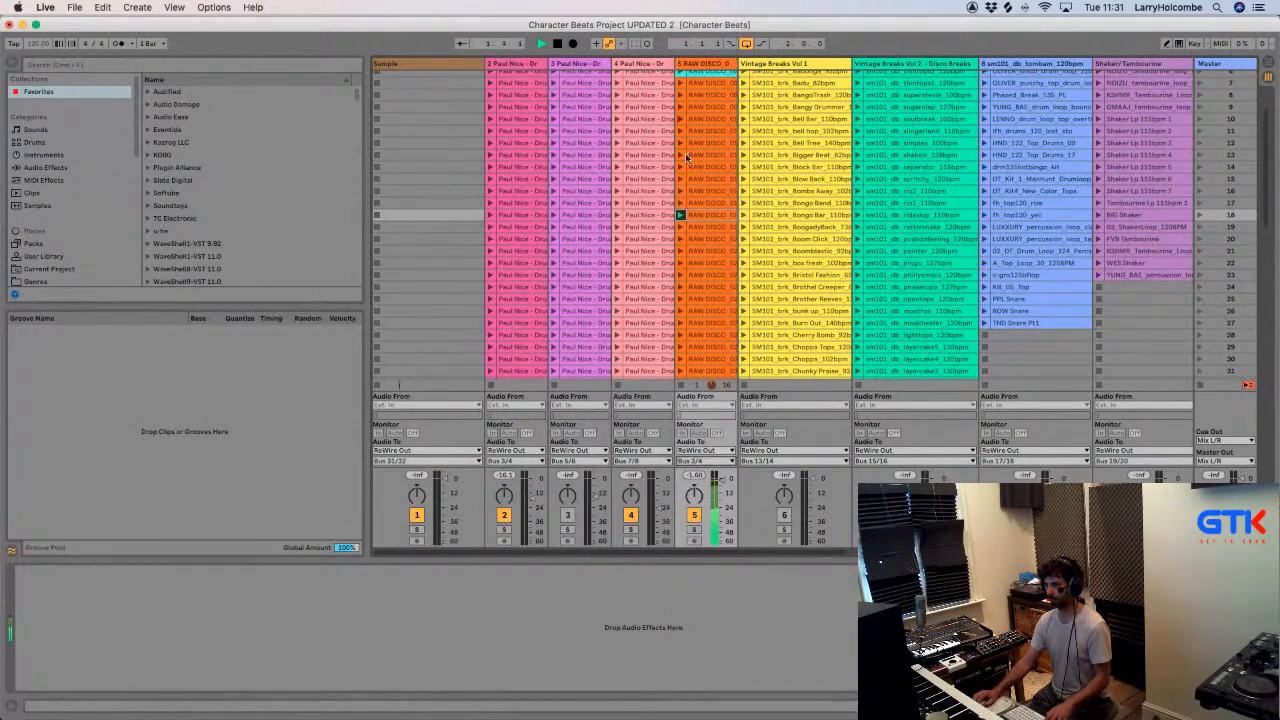
pyautogui.press('super+Tab')
pyautogui.press('super+Tab')
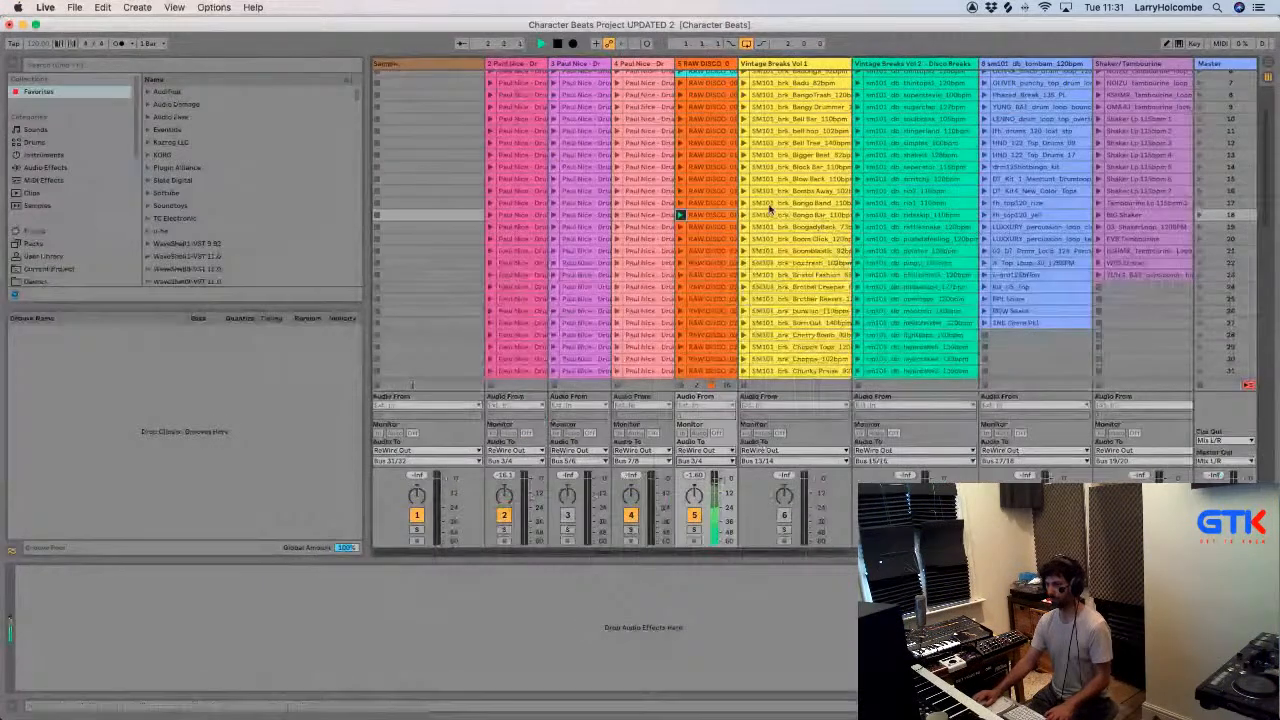
# - Audition the RAW DISCO loops in scenes 12, 13, 4, 2, 3, 1 and 17 against the beat
pyautogui.click(680, 143)
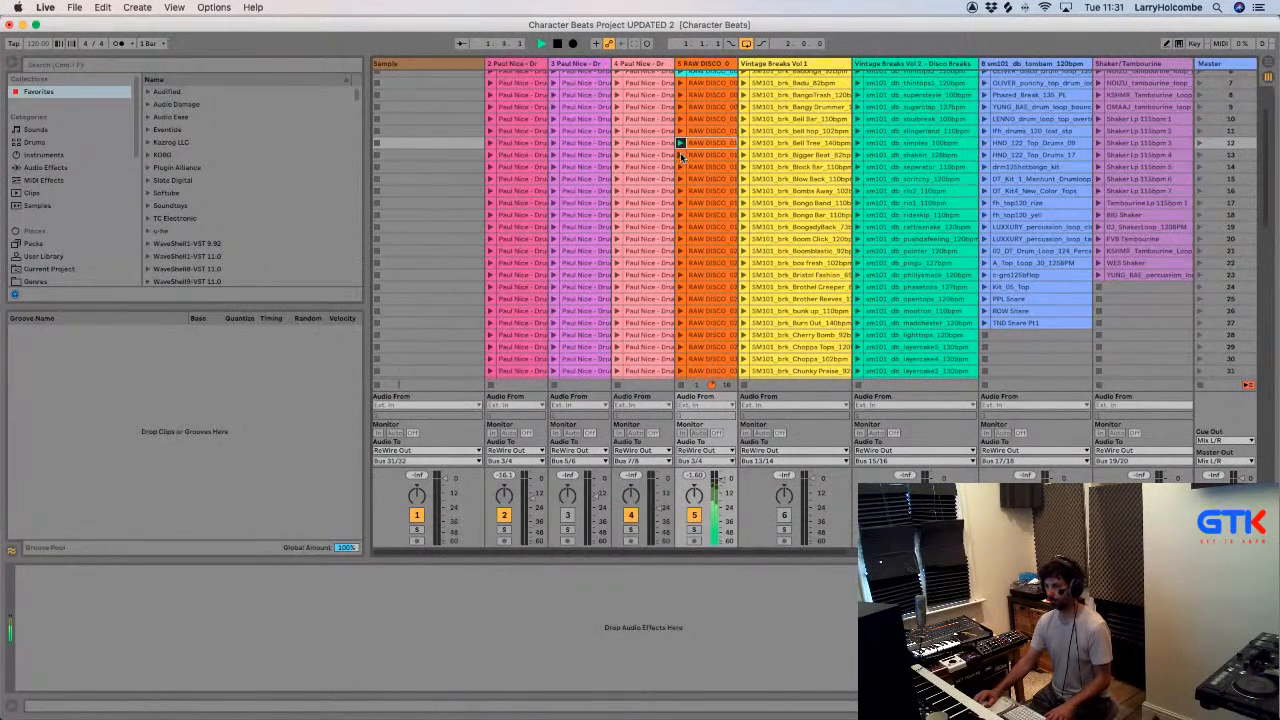
pyautogui.hscroll(1, 682, 157)
pyautogui.click(679, 155)
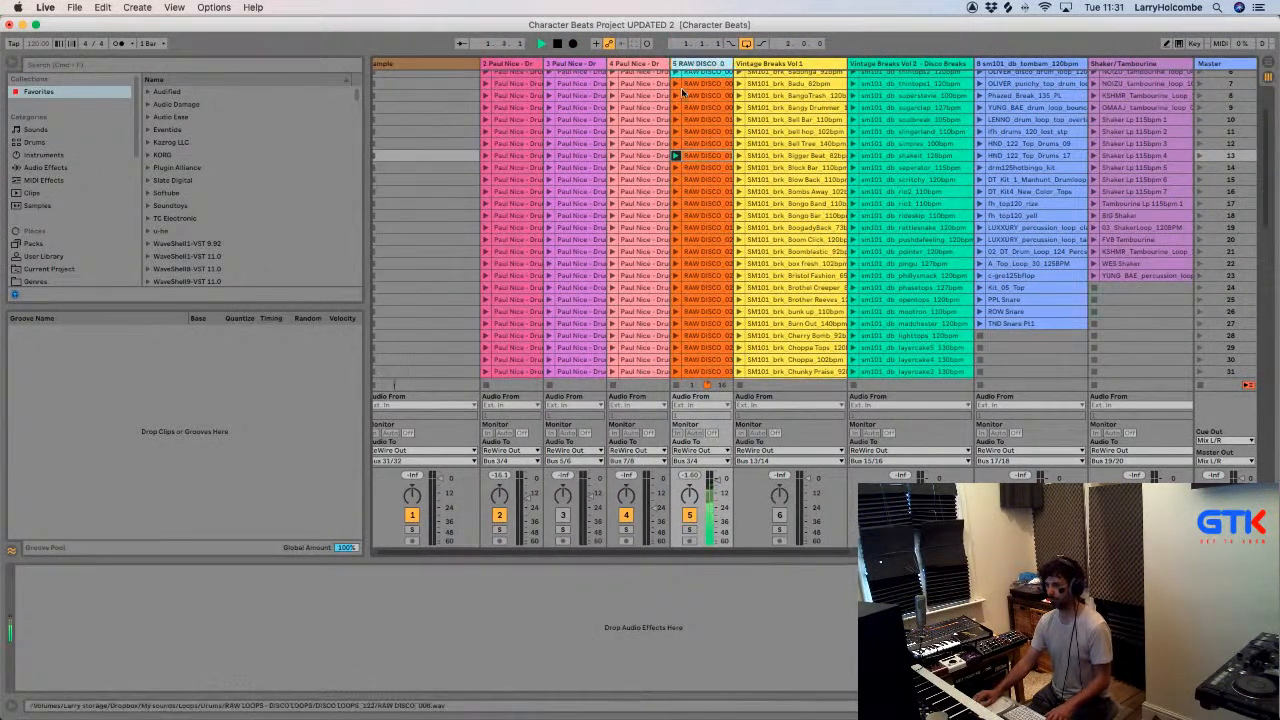
pyautogui.scroll(3, 692, 98)
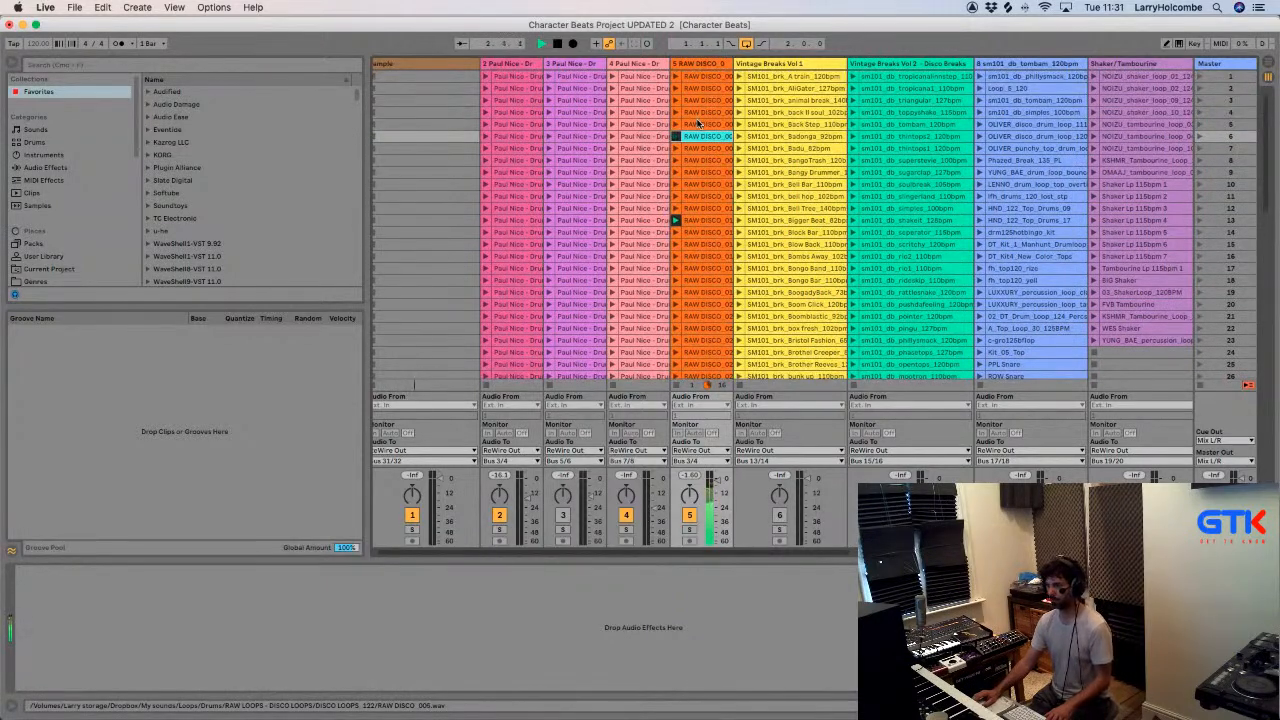
pyautogui.click(676, 112)
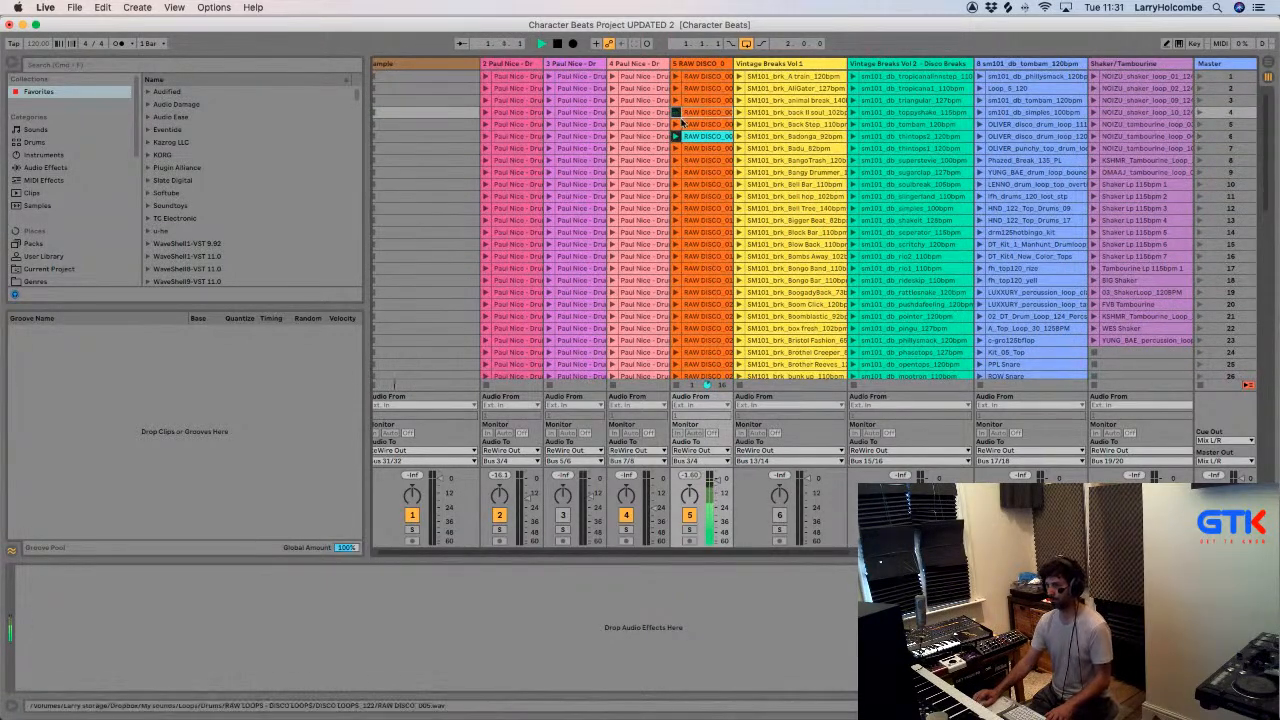
pyautogui.click(675, 89)
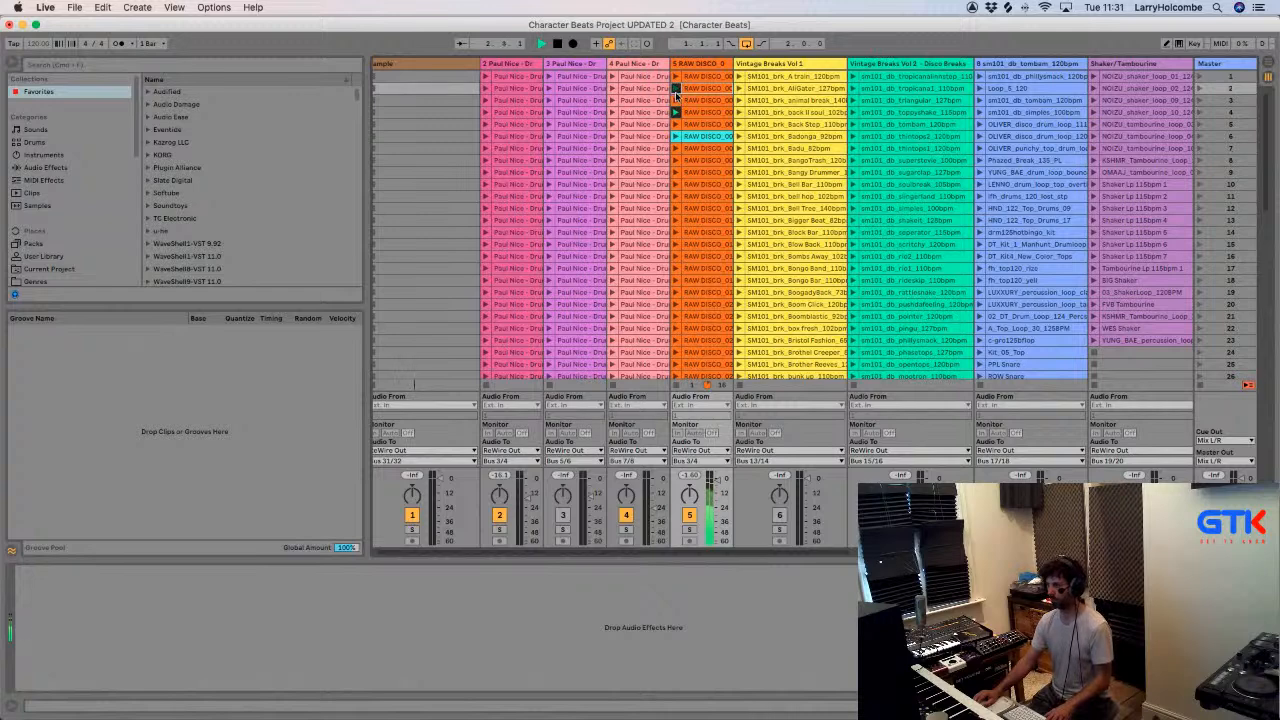
pyautogui.click(675, 97)
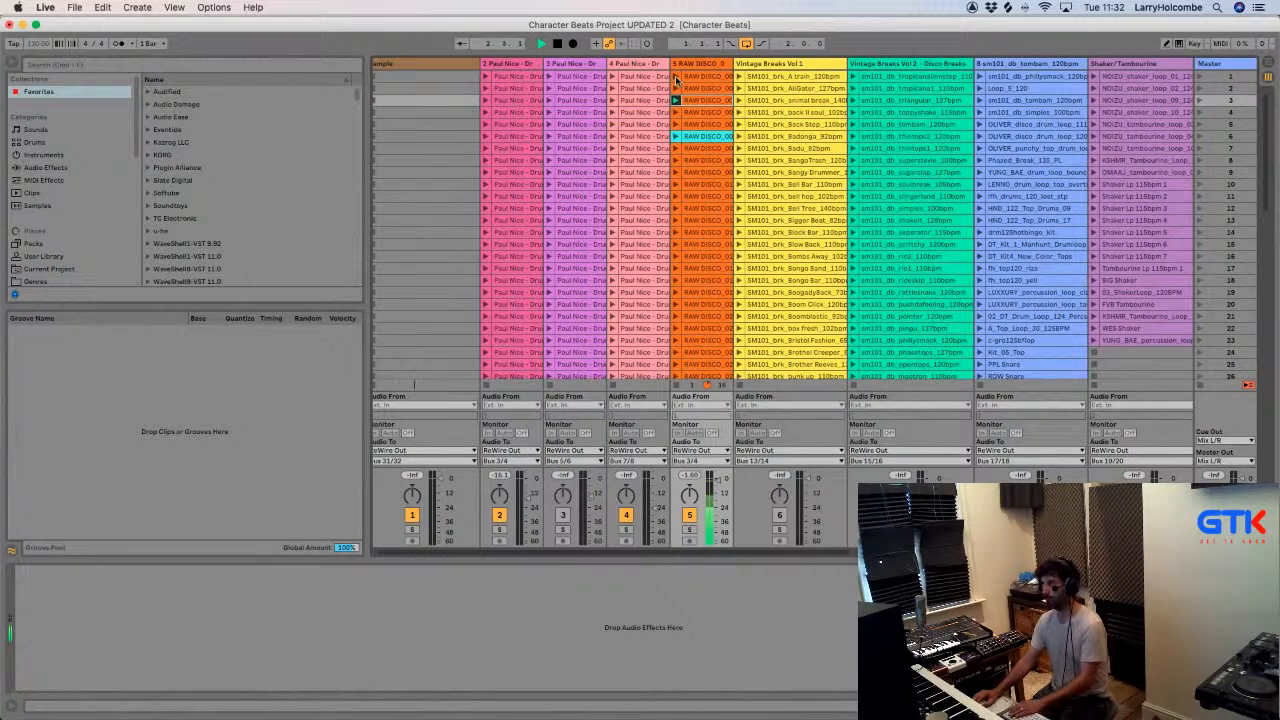
pyautogui.click(675, 77)
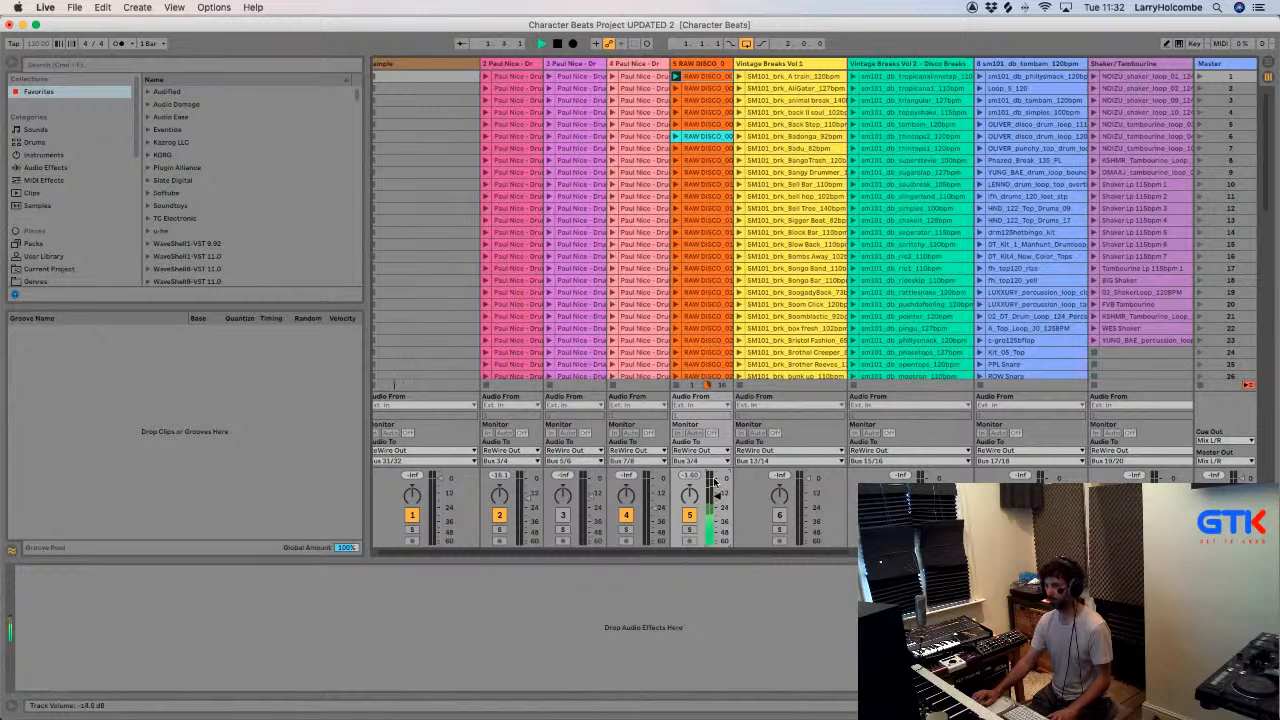
pyautogui.click(676, 268)
pyautogui.scroll(-2, 675, 291)
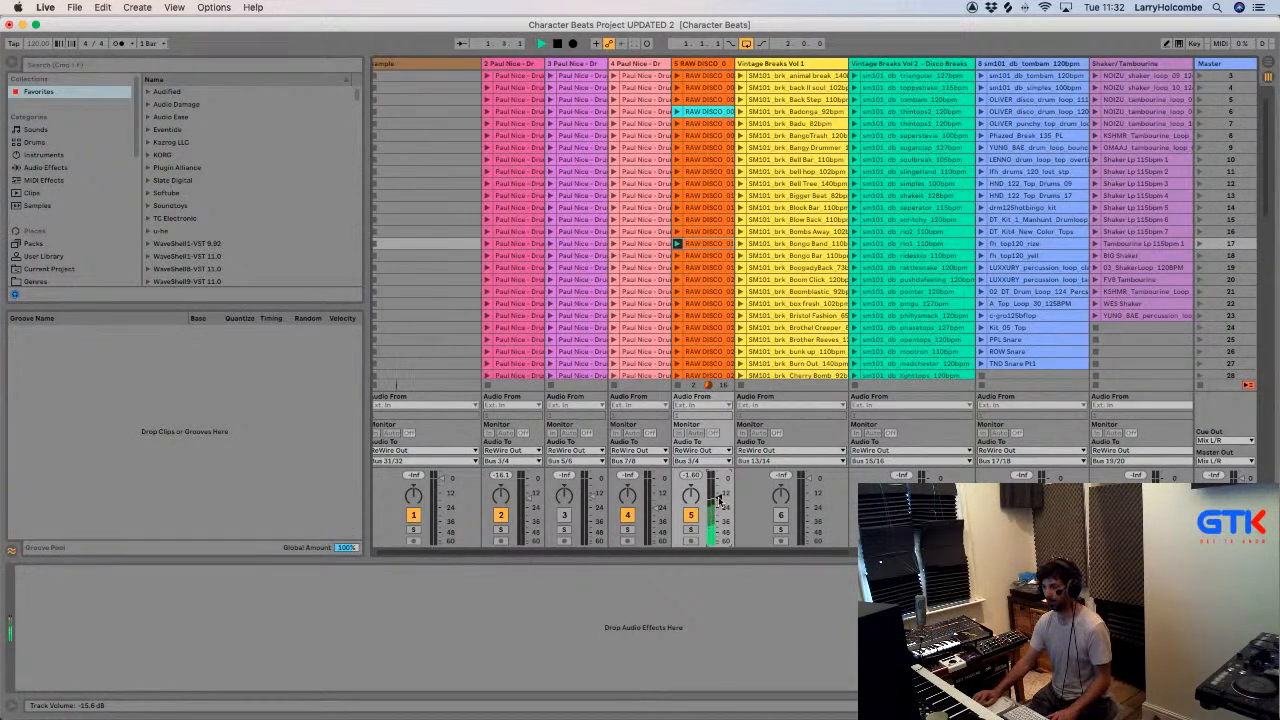
# - Switch to Logic Pro and move the high cut in the Heavy Kick's Pro-Q 3 to about 273 Hz
pyautogui.press('super+Tab')
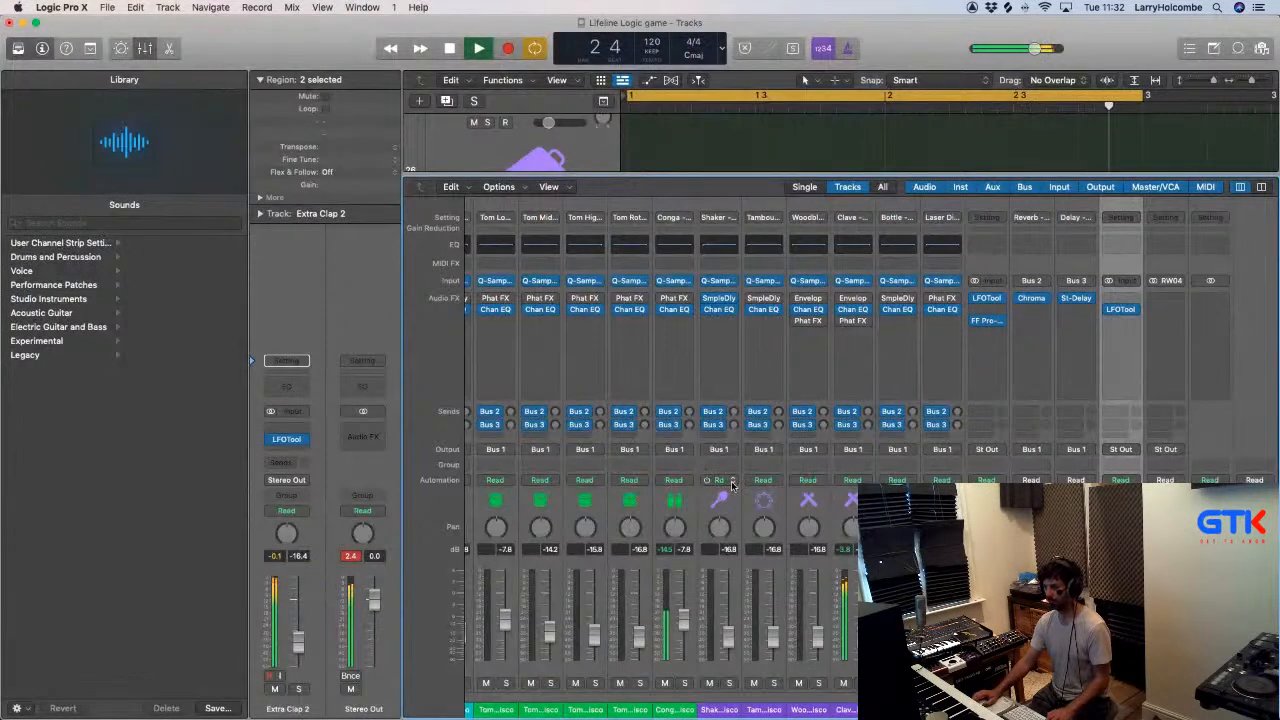
pyautogui.hscroll(-10, 731, 484)
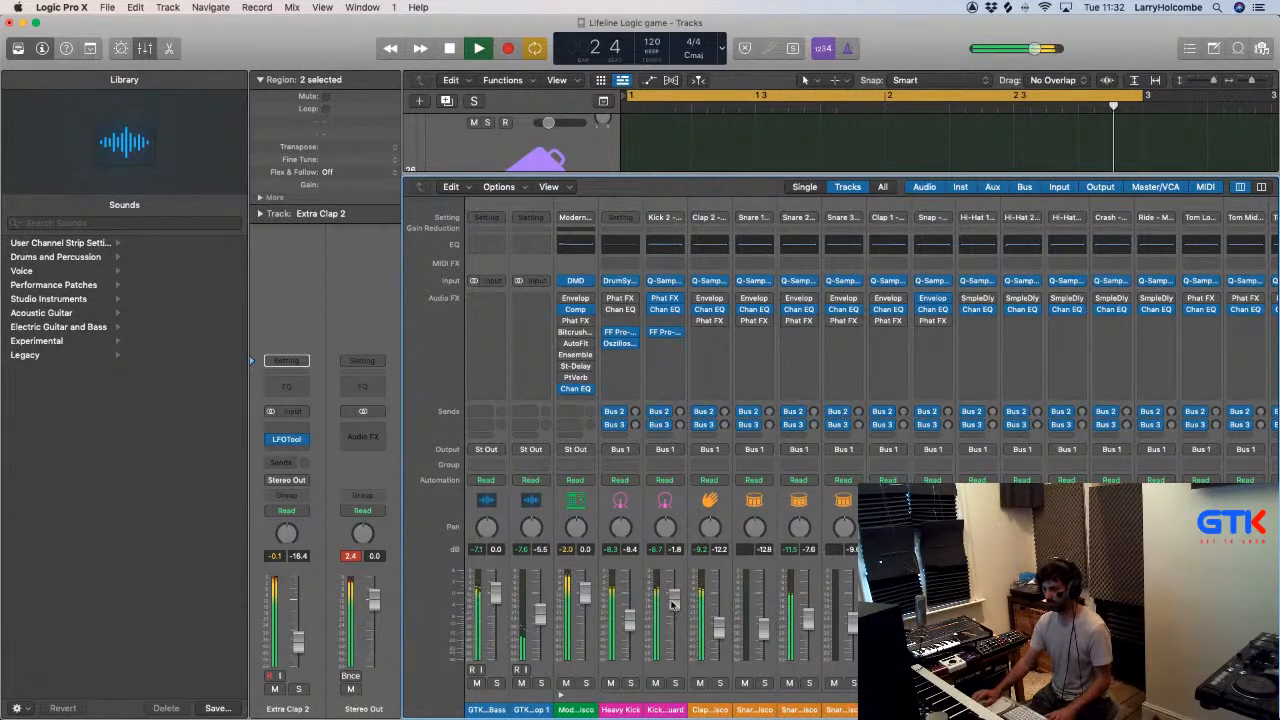
pyautogui.click(622, 333)
pyautogui.moveTo(905, 441); pyautogui.dragTo(719, 436)
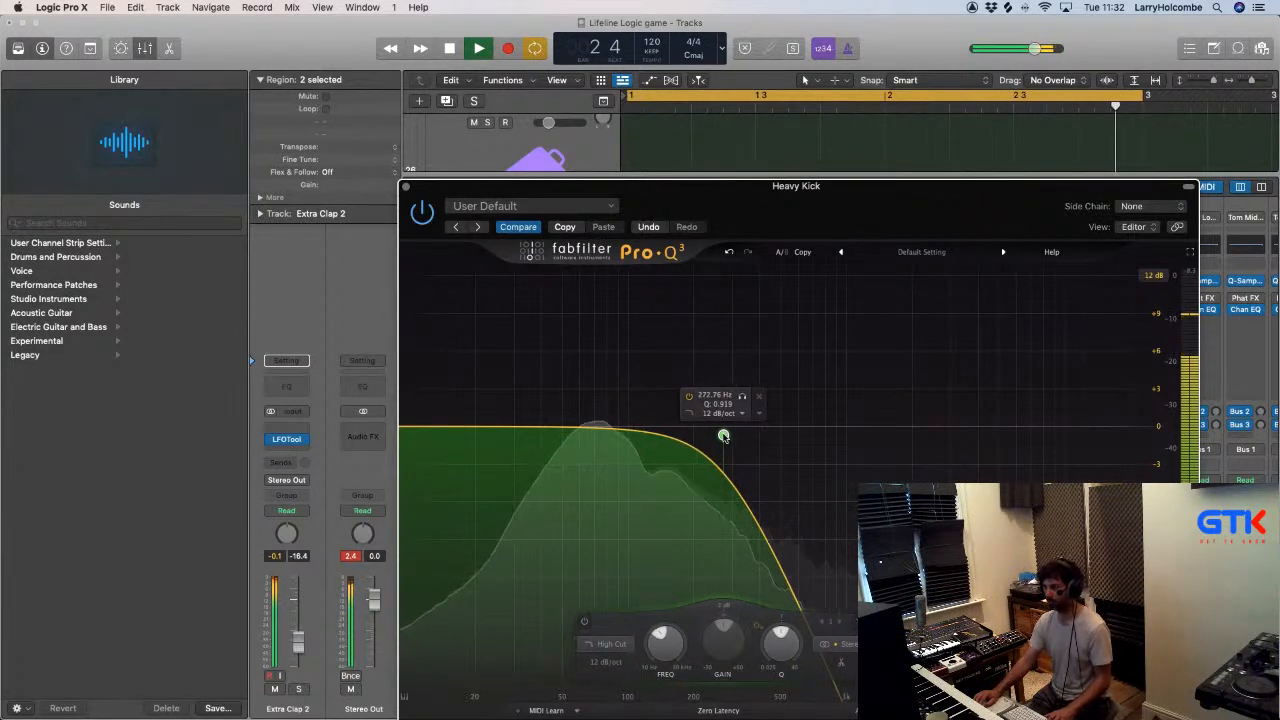
pyautogui.press('super+w')
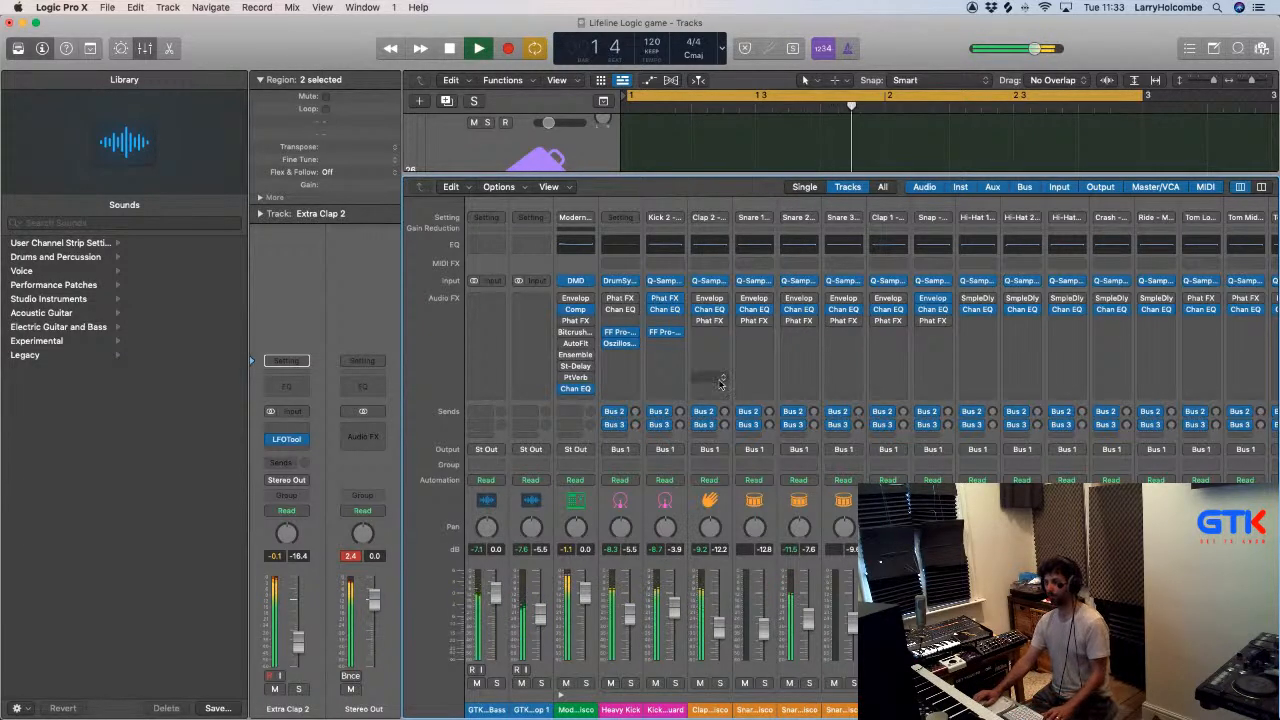
# - Extend the cycle range to the start of bar 5 and copy the Extra Clap 2 regions to fill the first four bars
pyautogui.press('x')
pyautogui.press('super+Left')
pyautogui.press('super+Left')
pyautogui.press('super+Left')
pyautogui.press('super+Up')
pyautogui.press('super+Up')
pyautogui.moveTo(788, 98); pyautogui.dragTo(952, 114)
pyautogui.moveTo(855, 603); pyautogui.dragTo(819, 588)
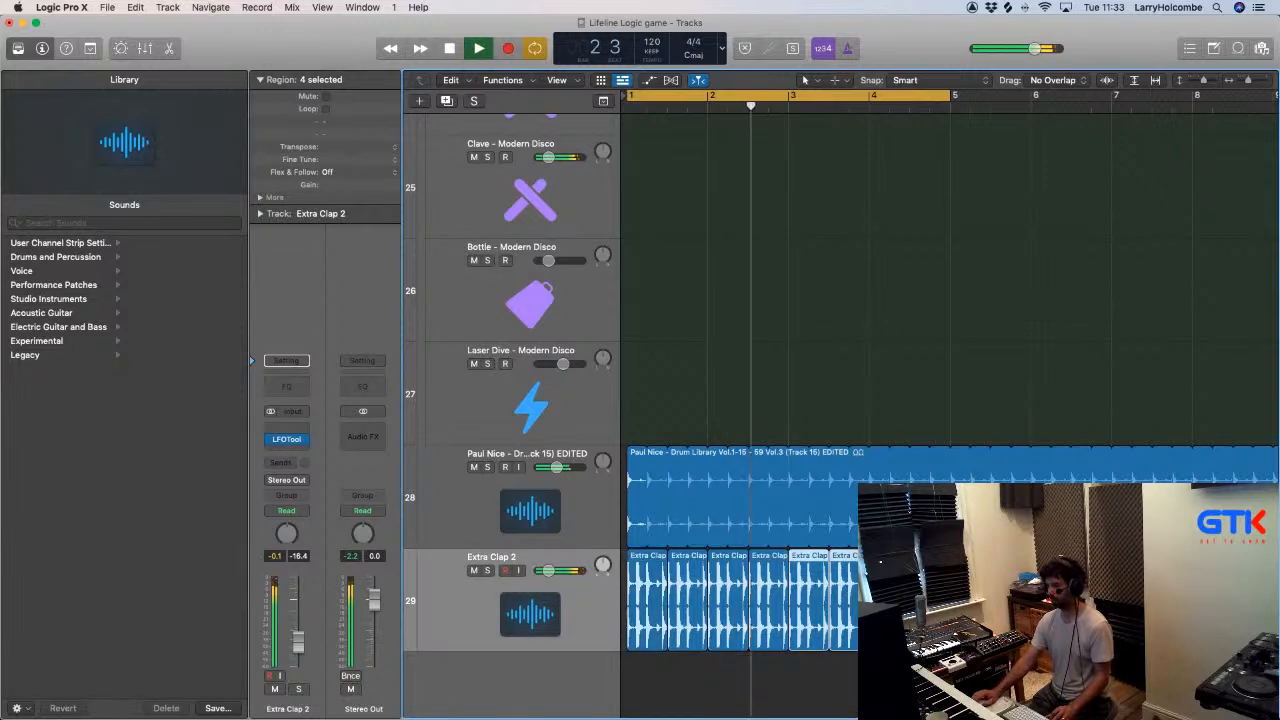
# - Copy the four bars of Extra Clap 2 regions into bars 5 to 8 and extend the cycle range to bar 9
pyautogui.press('super+Up')
pyautogui.press('super+Up')
pyautogui.press('super+Up')
pyautogui.press('super+Up')
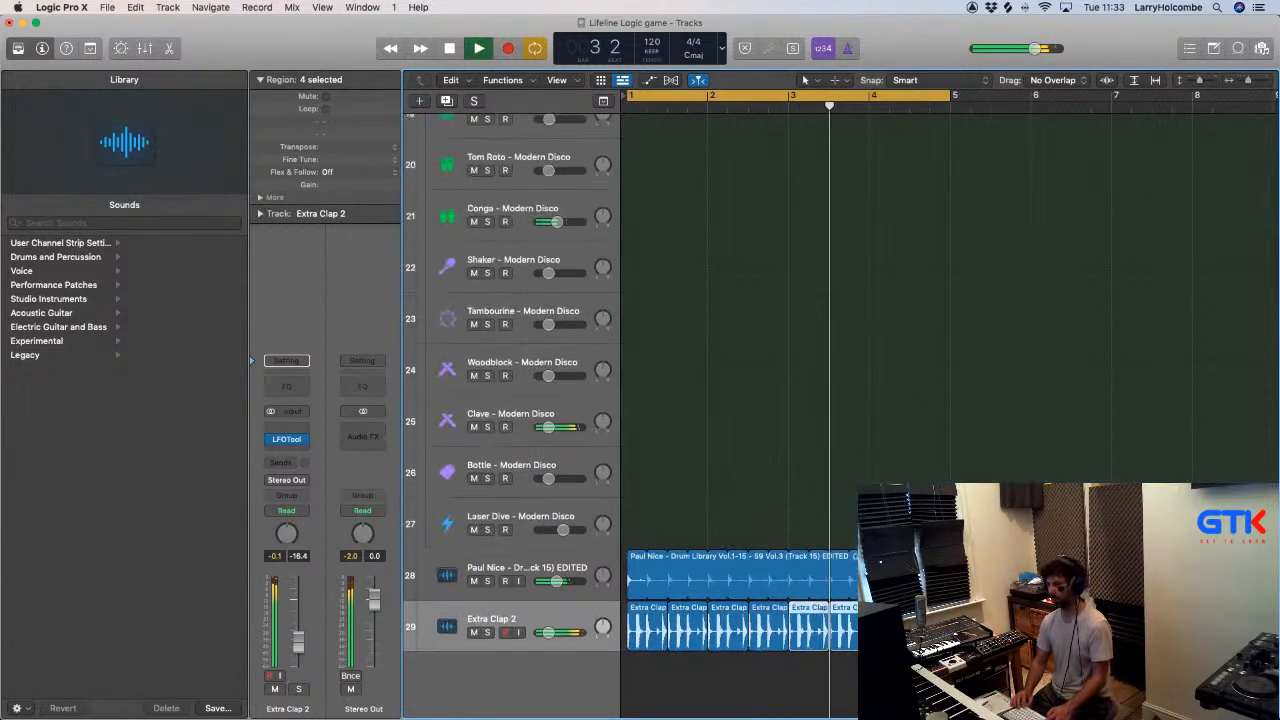
pyautogui.moveTo(964, 644); pyautogui.dragTo(656, 622)
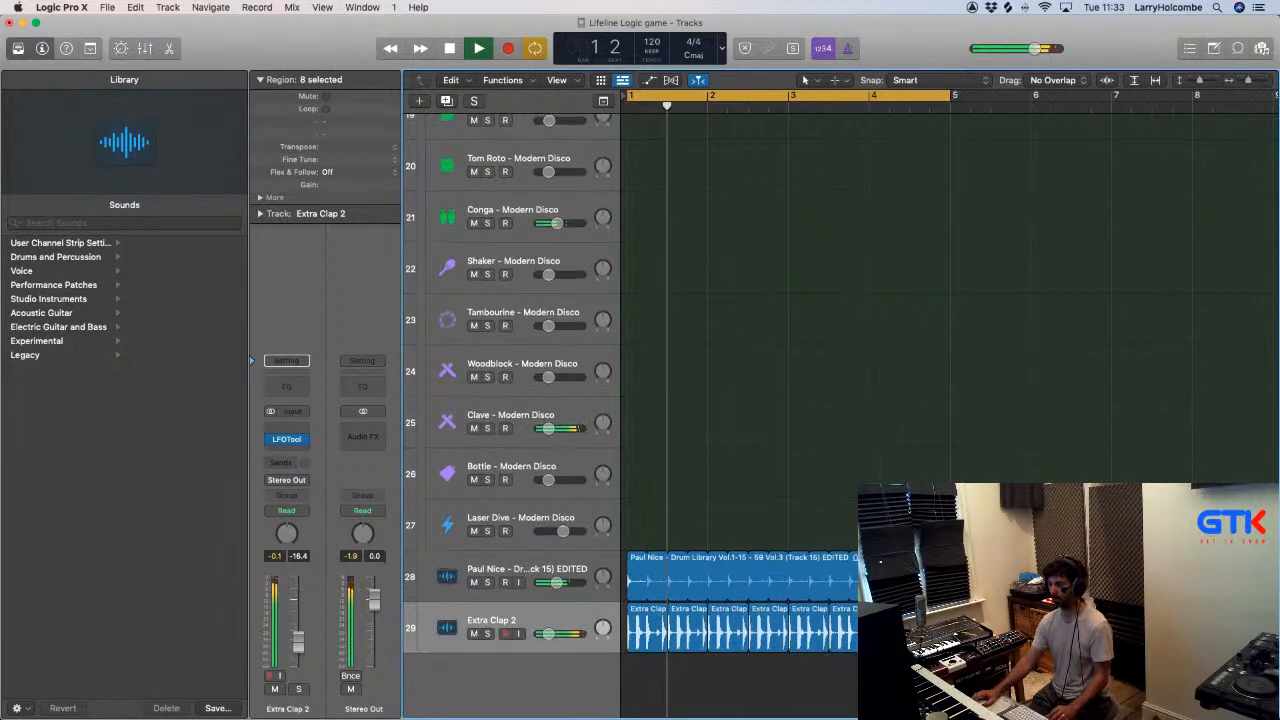
pyautogui.press('super+Left')
pyautogui.press('super+Left')
pyautogui.press('super+Left')
pyautogui.press('super+Left')
pyautogui.press('super+Up')
pyautogui.press('super+Up')
pyautogui.scroll(5, 774, 157)
pyautogui.moveTo(706, 98); pyautogui.dragTo(786, 110)
pyautogui.press('super+Up')
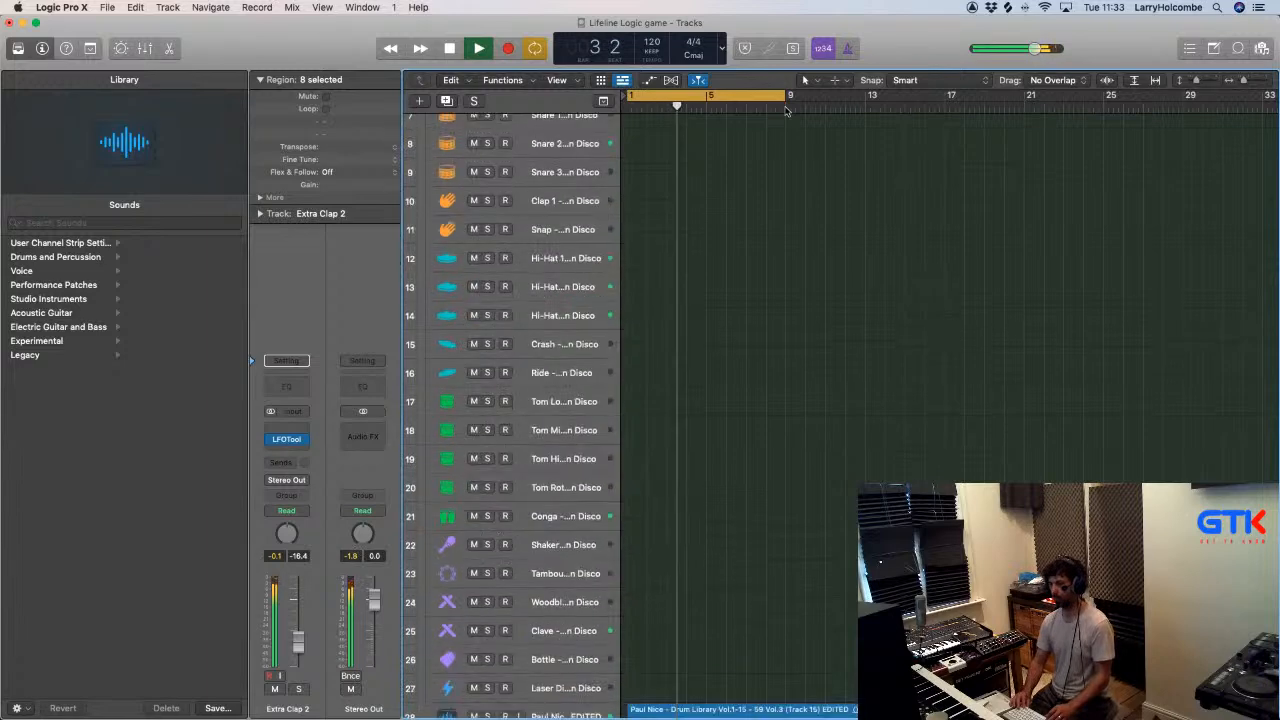
pyautogui.press('super+Up')
pyautogui.press('x')
pyautogui.press('x')
# - Insert a stereo LFOTool on the GTK Lifeline Piano Loop 1 track and reposition its window
pyautogui.click(585, 148)
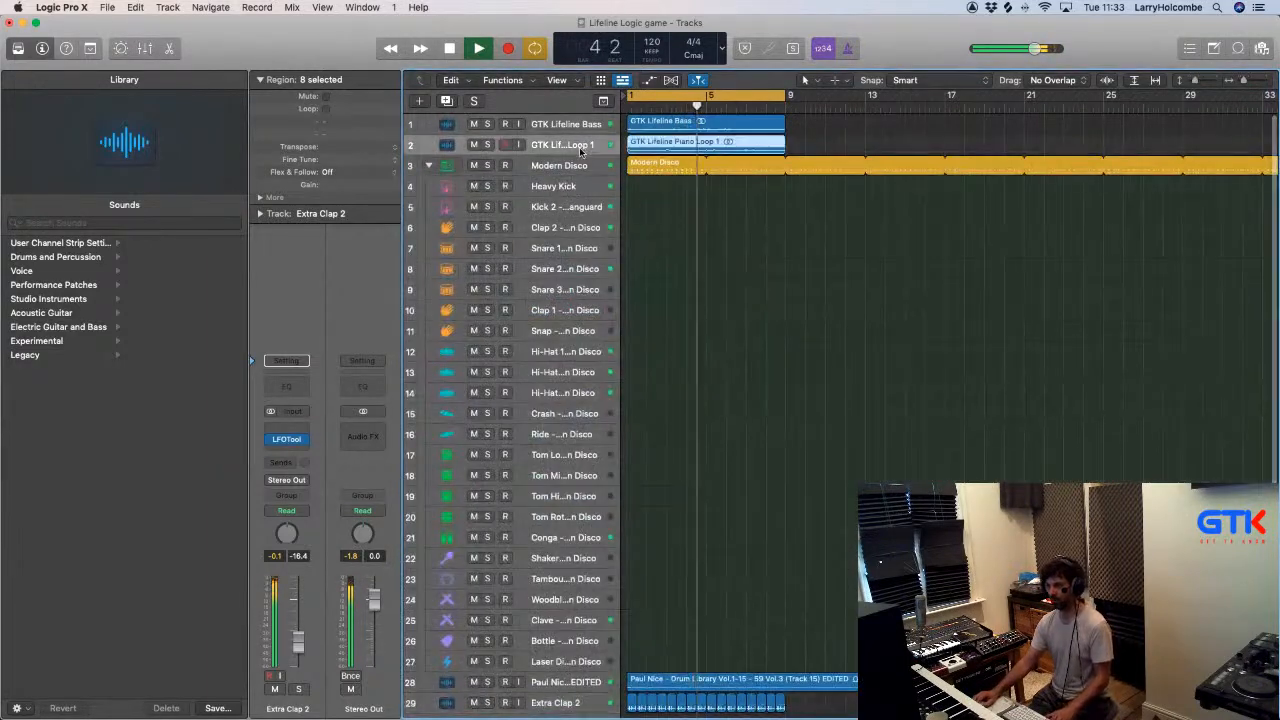
pyautogui.click(287, 448)
pyautogui.moveTo(378, 472)
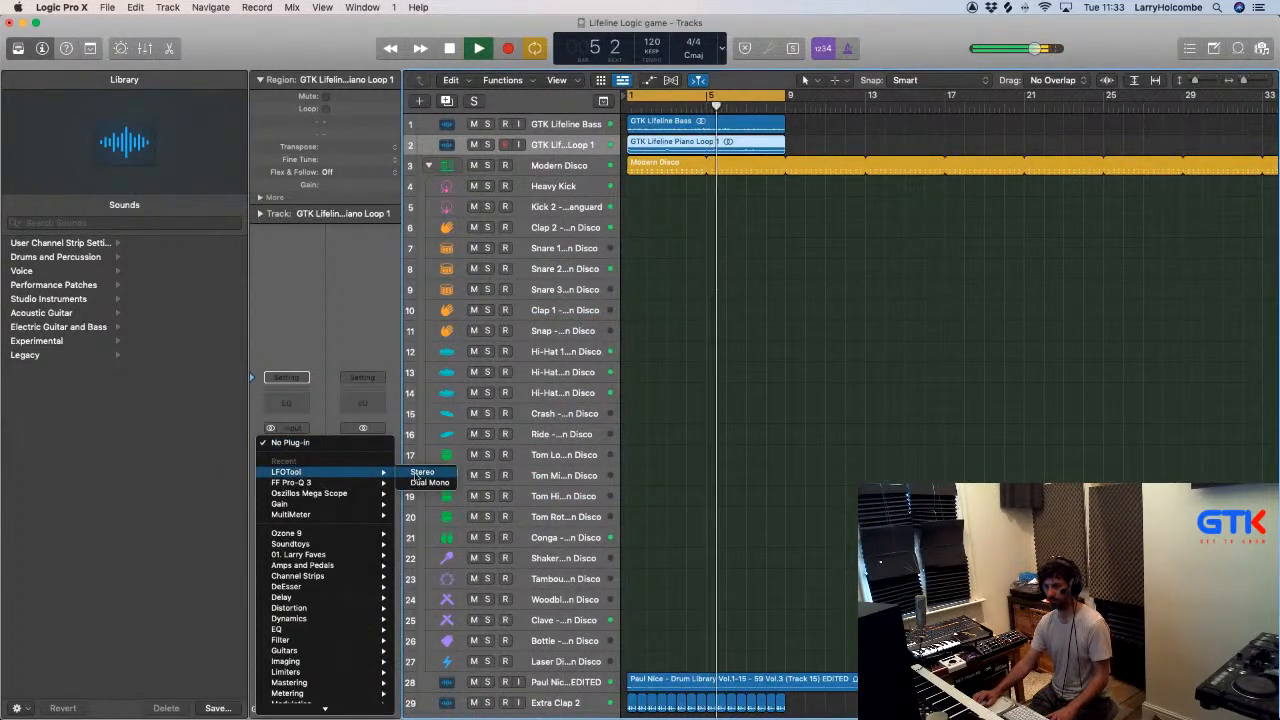
pyautogui.click(418, 472)
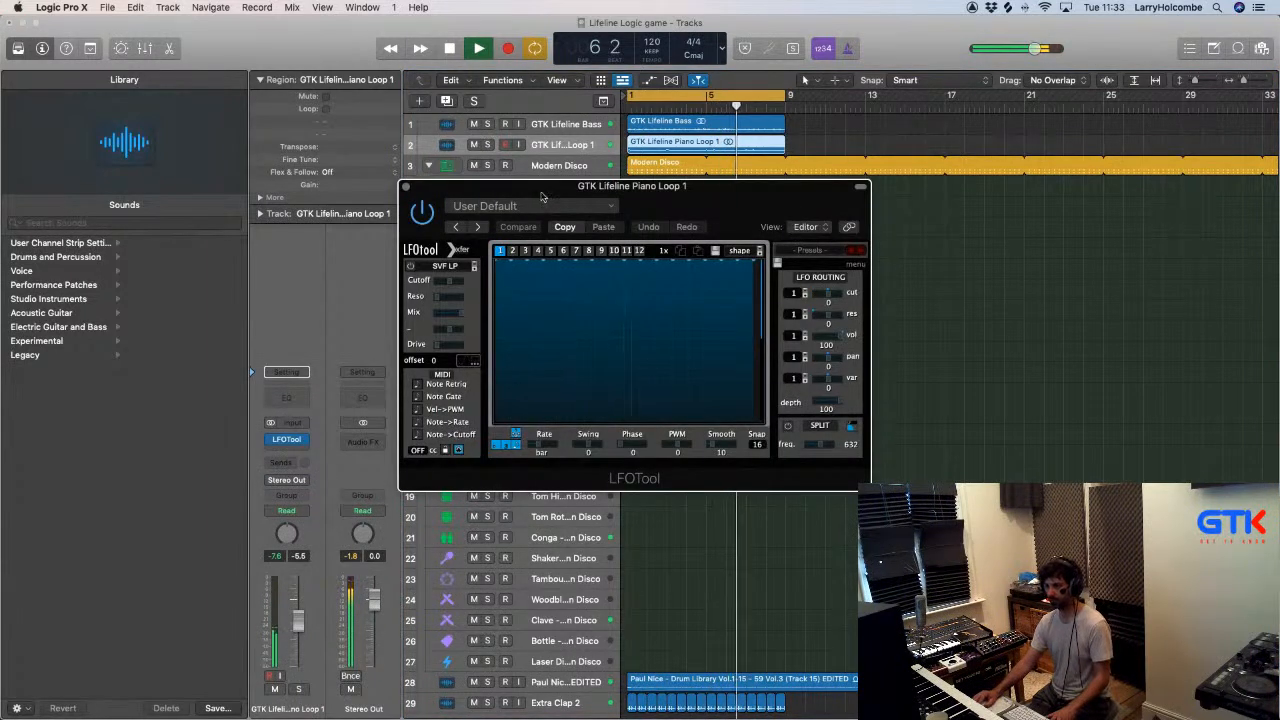
pyautogui.moveTo(541, 197); pyautogui.dragTo(529, 171)
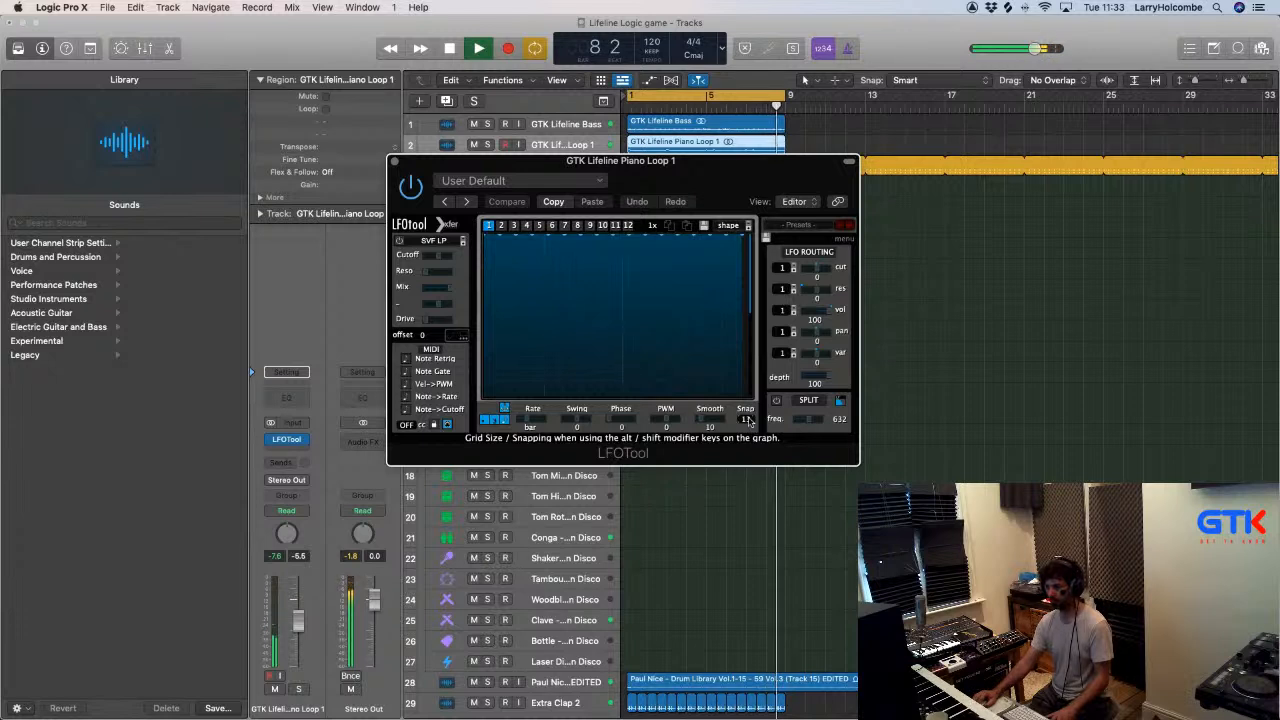
# - Set LFOTool's snap grid to 8 and draw trial stepped volume shapes across the graph
pyautogui.moveTo(747, 456); pyautogui.dragTo(747, 501)
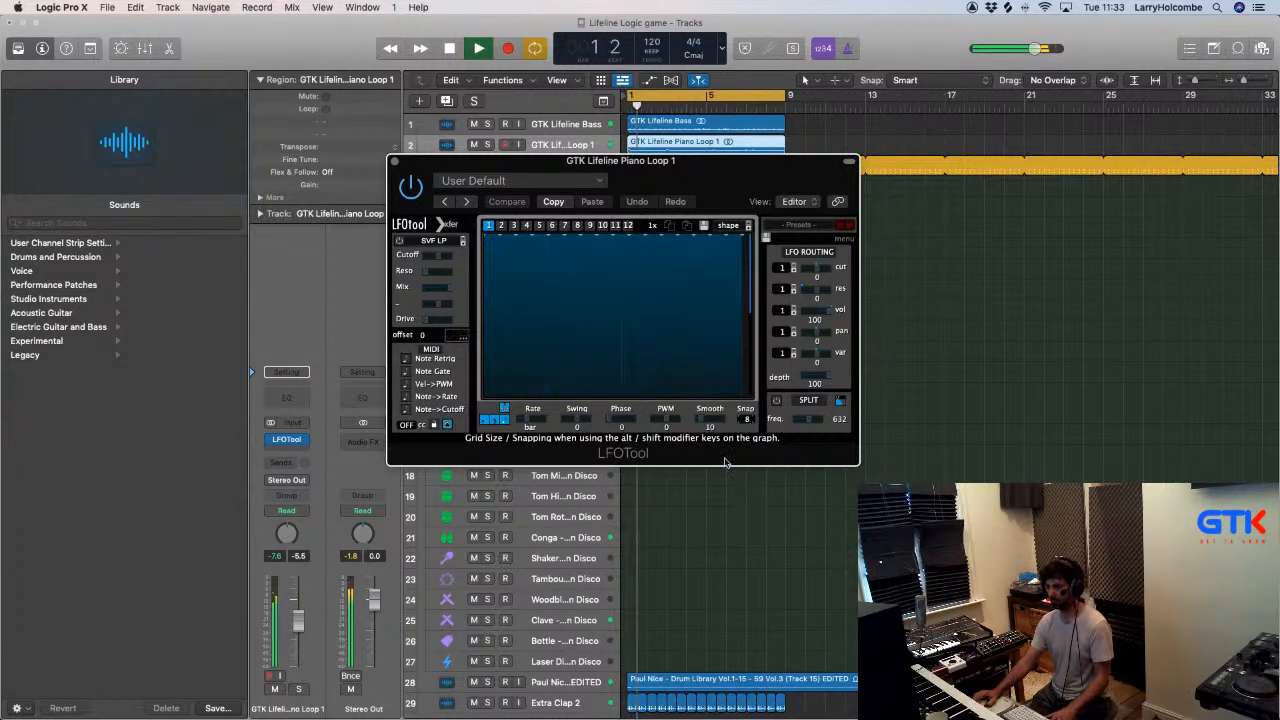
pyautogui.moveTo(494, 376)
pyautogui.mouseDown()
pyautogui.moveTo(518, 336)
pyautogui.moveTo(710, 240)
pyautogui.moveTo(745, 236)
pyautogui.mouseUp()
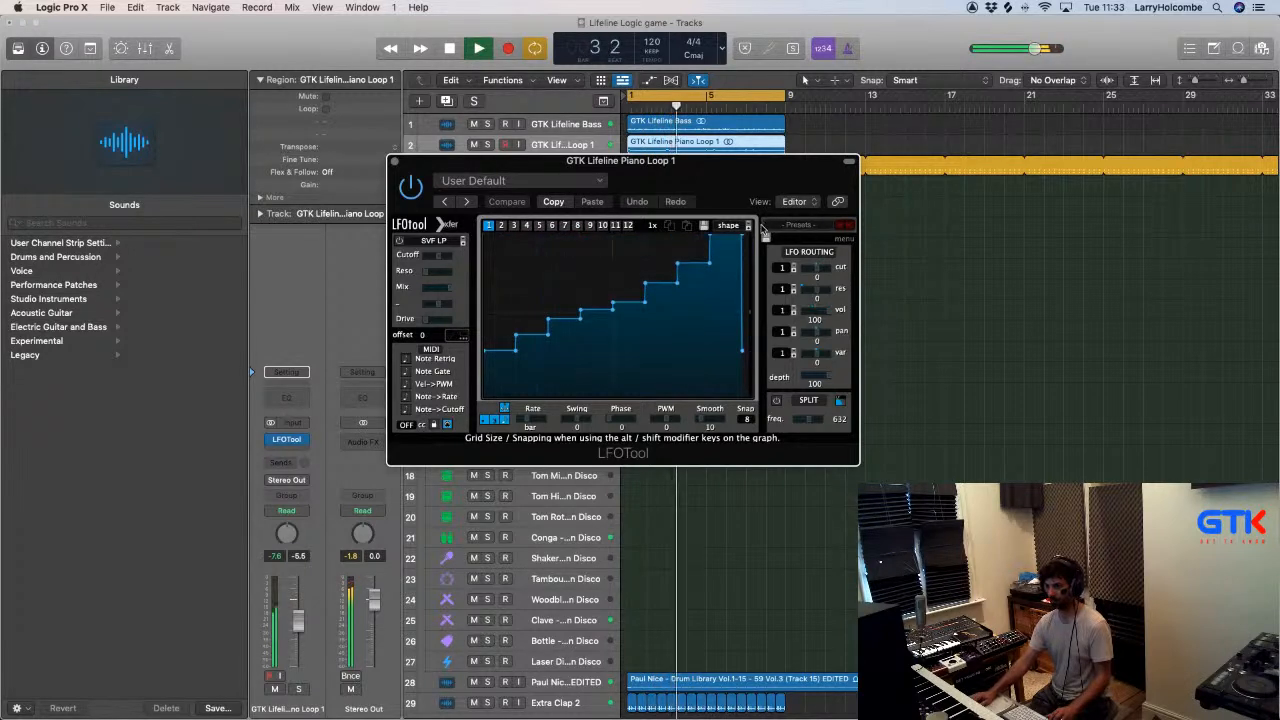
pyautogui.moveTo(516, 335)
pyautogui.mouseDown()
pyautogui.moveTo(737, 236)
pyautogui.moveTo(652, 314)
pyautogui.mouseUp()
pyautogui.moveTo(652, 314); pyautogui.dragTo(741, 265)
pyautogui.moveTo(708, 308)
pyautogui.mouseDown()
pyautogui.moveTo(566, 337)
pyautogui.moveTo(634, 306)
pyautogui.moveTo(640, 321)
pyautogui.moveTo(532, 360)
pyautogui.mouseUp()
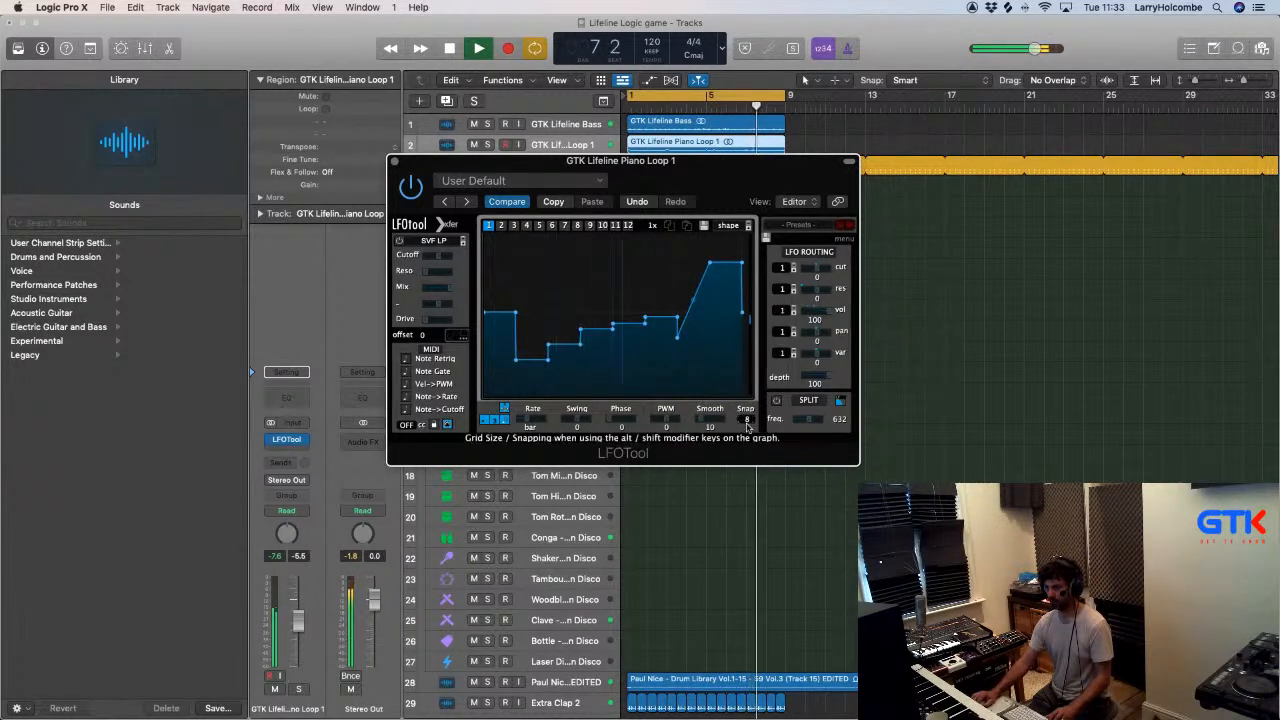
# - Set LFOTool's snap grid to 2 and draw the volume graph to silence the first half of the bar
pyautogui.moveTo(518, 339)
pyautogui.mouseDown()
pyautogui.moveTo(513, 247)
pyautogui.moveTo(545, 228)
pyautogui.moveTo(648, 236)
pyautogui.moveTo(585, 240)
pyautogui.moveTo(560, 330)
pyautogui.moveTo(605, 398)
pyautogui.mouseUp()
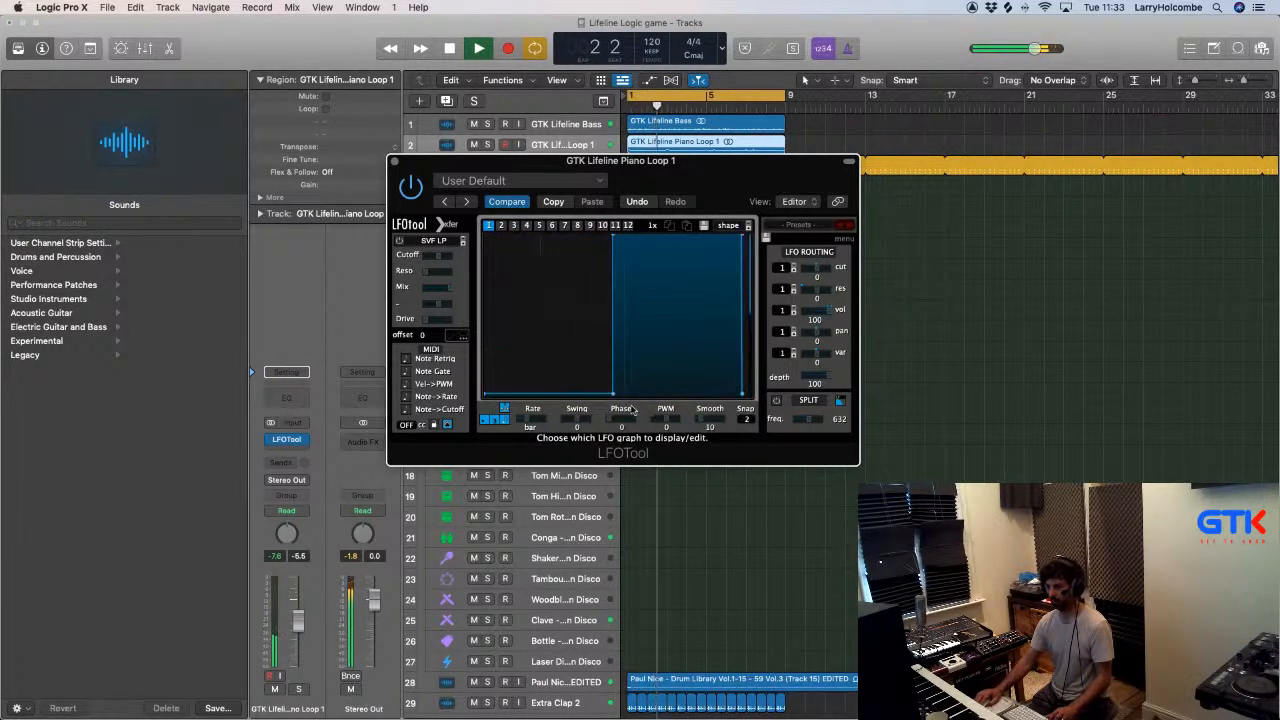
# - Redraw the LFOTool volume graph as a single curve rising from silence to full level across the whole bar
pyautogui.doubleClick(613, 393)
pyautogui.moveTo(614, 238); pyautogui.dragTo(745, 234)
pyautogui.moveTo(614, 315); pyautogui.dragTo(615, 310)
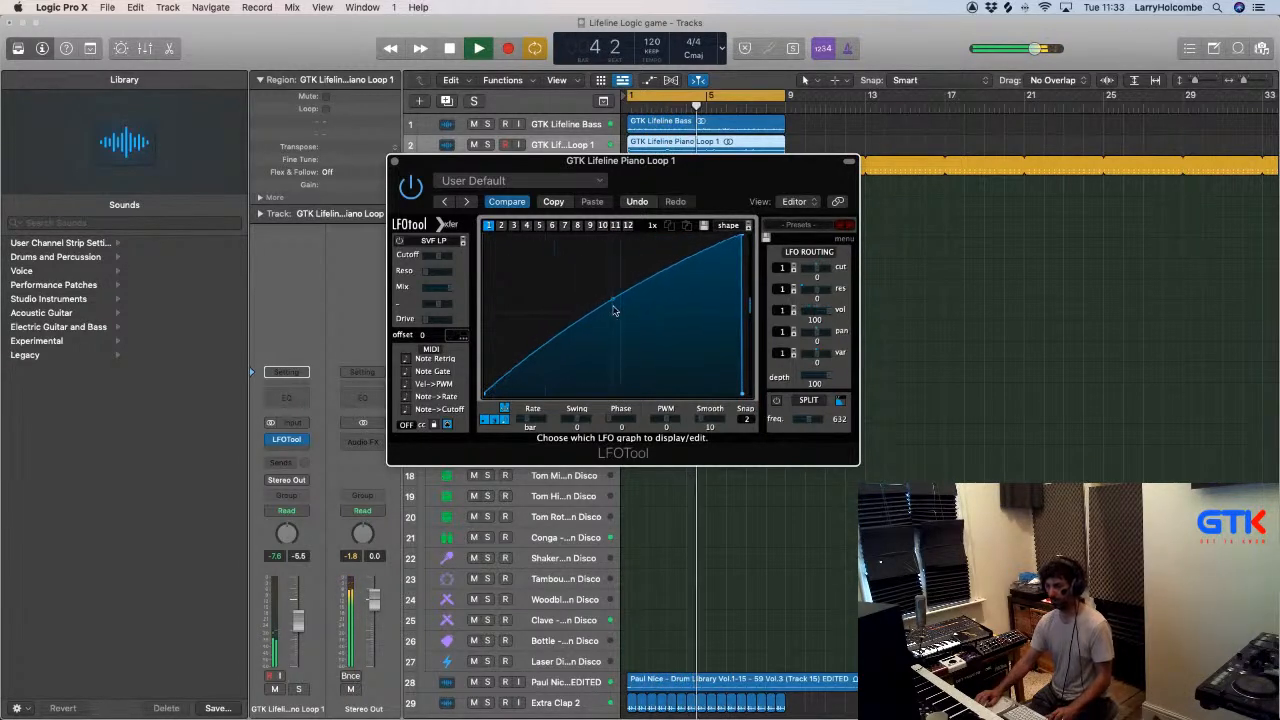
# - Set LFOTool's volume routing amount to 77, straighten the rising curve into a near-linear ramp and close the plug-in
pyautogui.moveTo(817, 310); pyautogui.dragTo(789, 312)
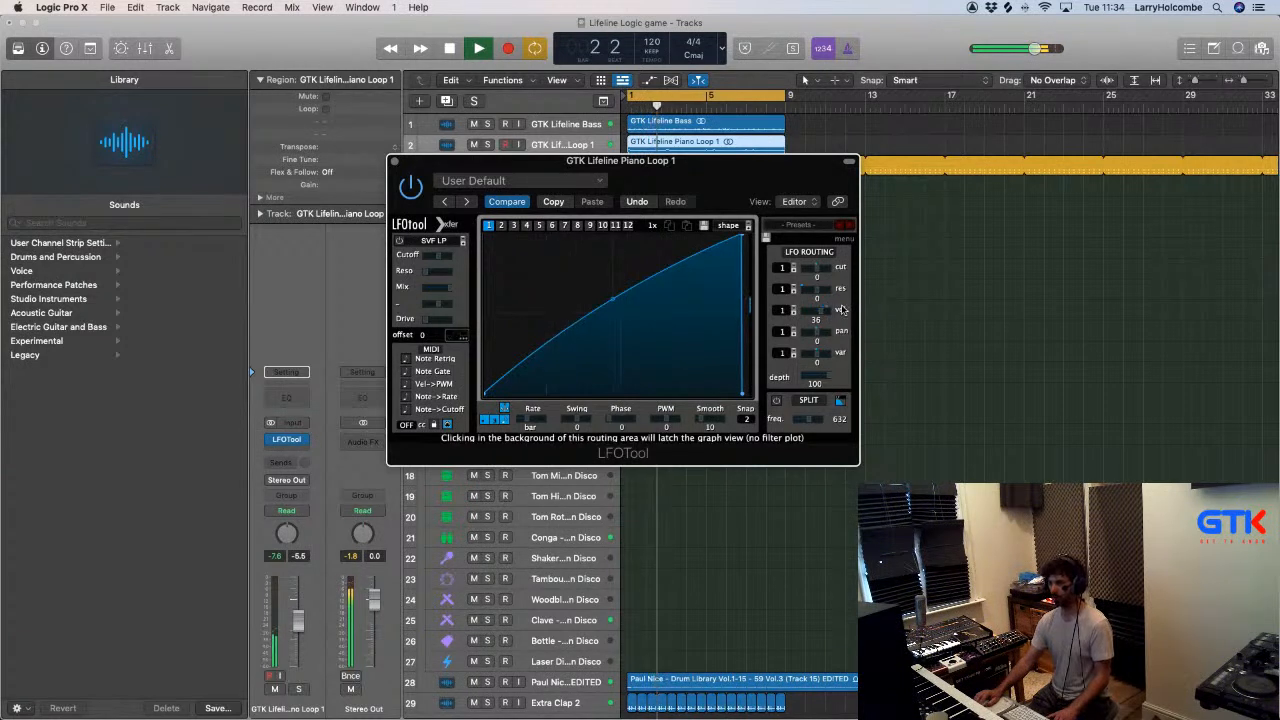
pyautogui.moveTo(832, 313); pyautogui.dragTo(850, 316)
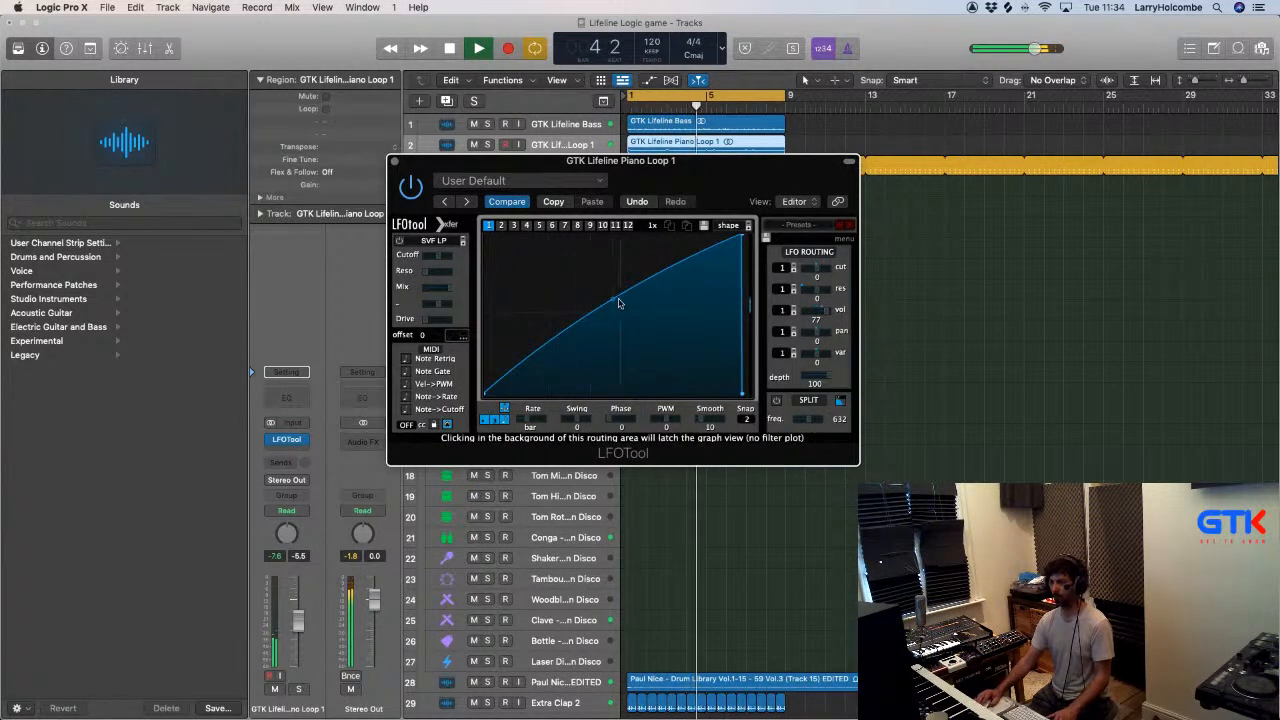
pyautogui.moveTo(611, 294); pyautogui.dragTo(611, 309)
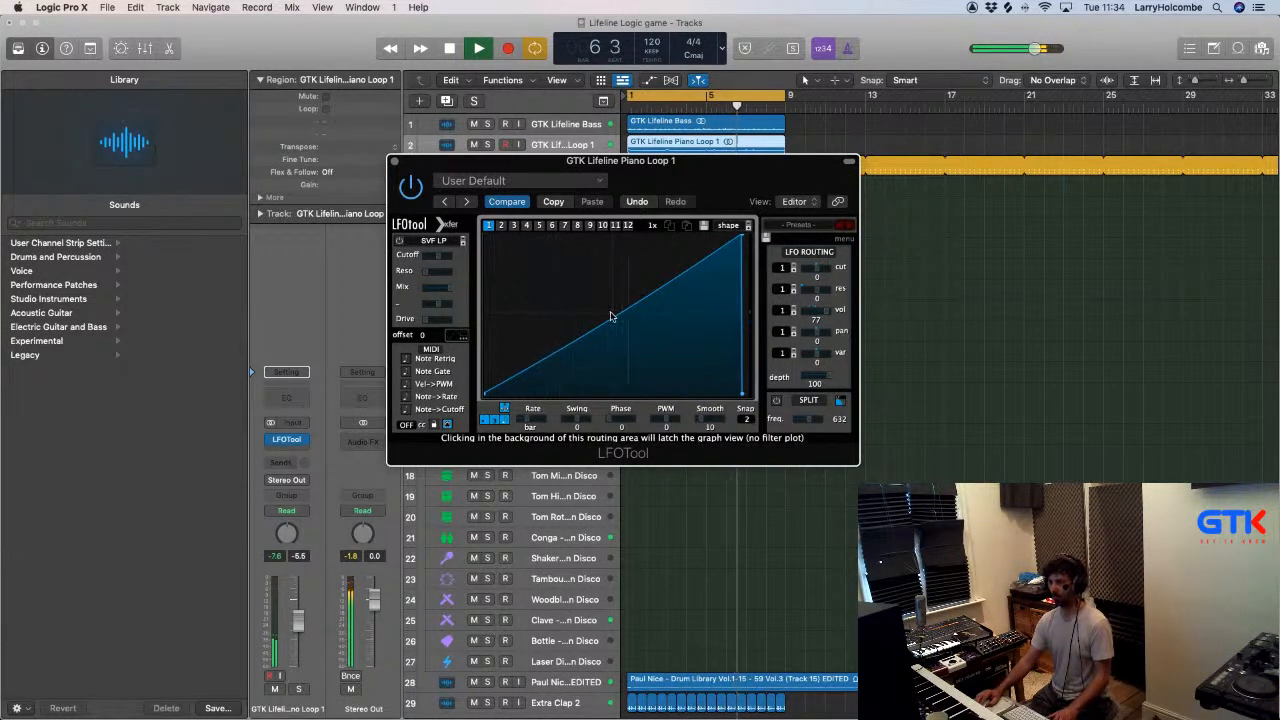
pyautogui.click(395, 162)
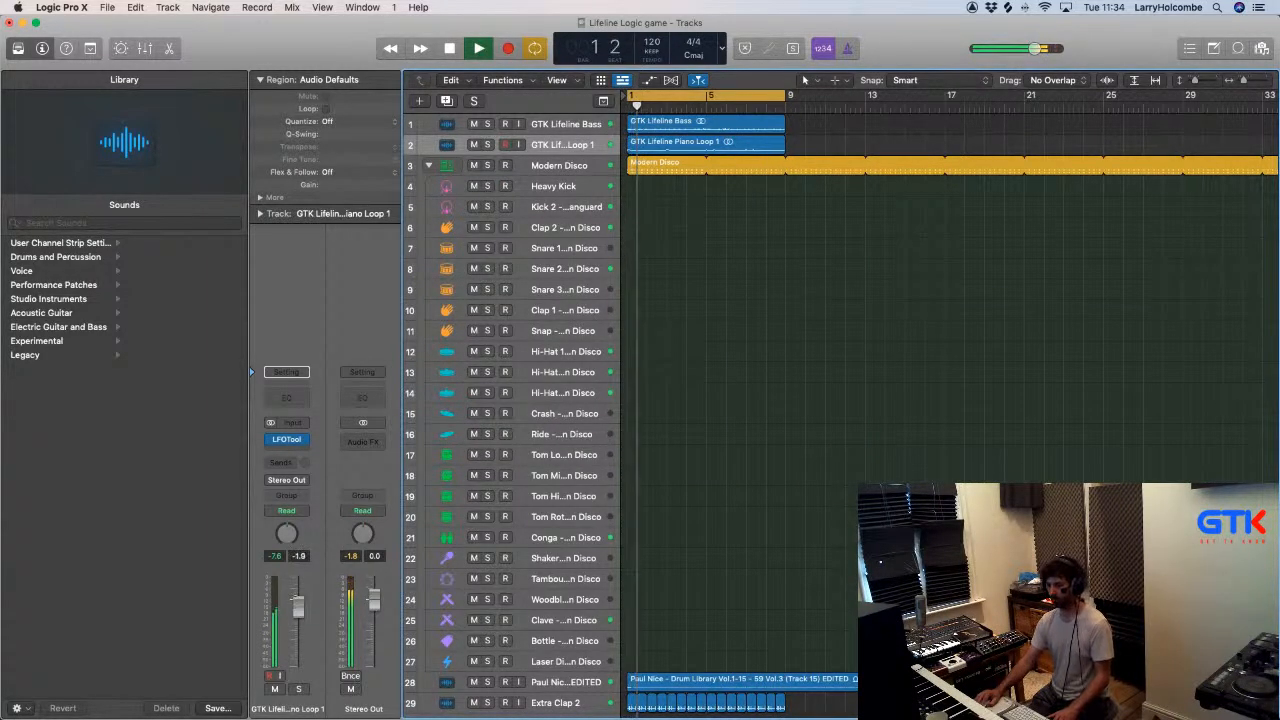
# - Show the mixer with the project's channel strips
pyautogui.press('x')
pyautogui.hscroll(2, 782, 529)
pyautogui.press('super+Tab')
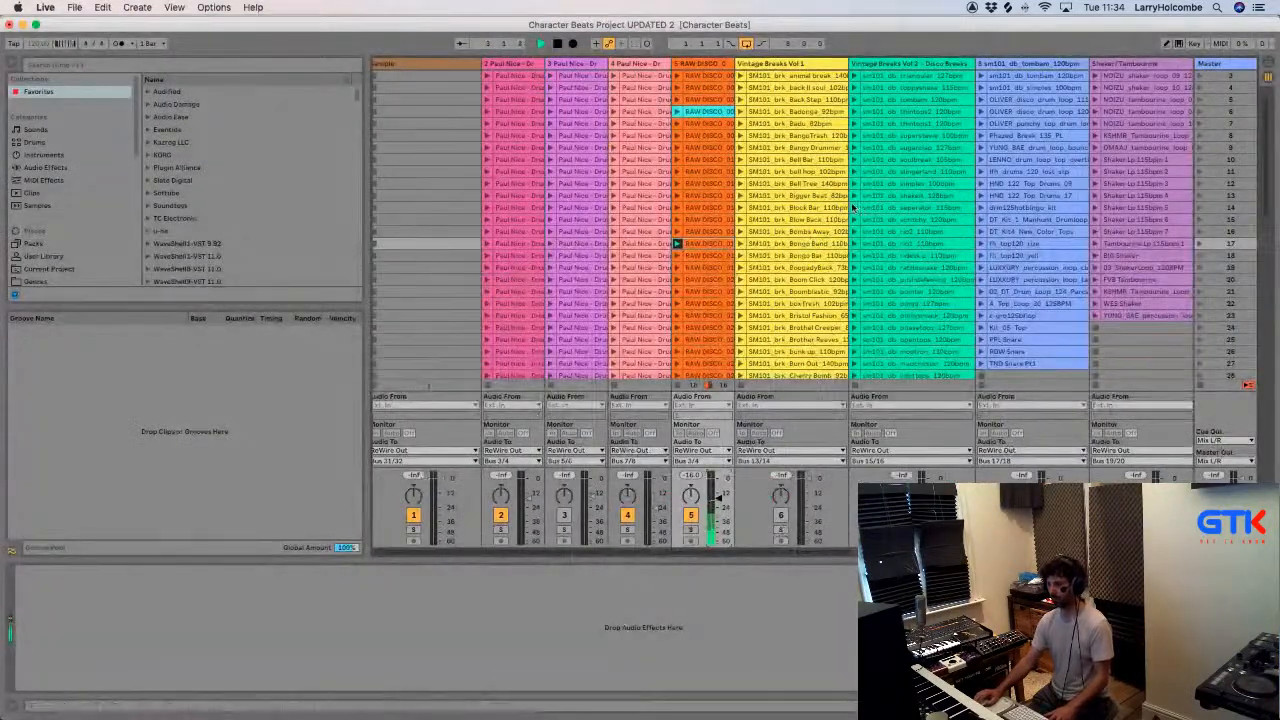
pyautogui.click(855, 207)
pyautogui.click(879, 462)
pyautogui.click(714, 354)
pyautogui.press('super+Tab')
# - Insert a second stereo LFOTool on the GTK Lifeline Piano Loop 1 channel and load its Sidechain-4 preset
pyautogui.hscroll(-10, 686, 311)
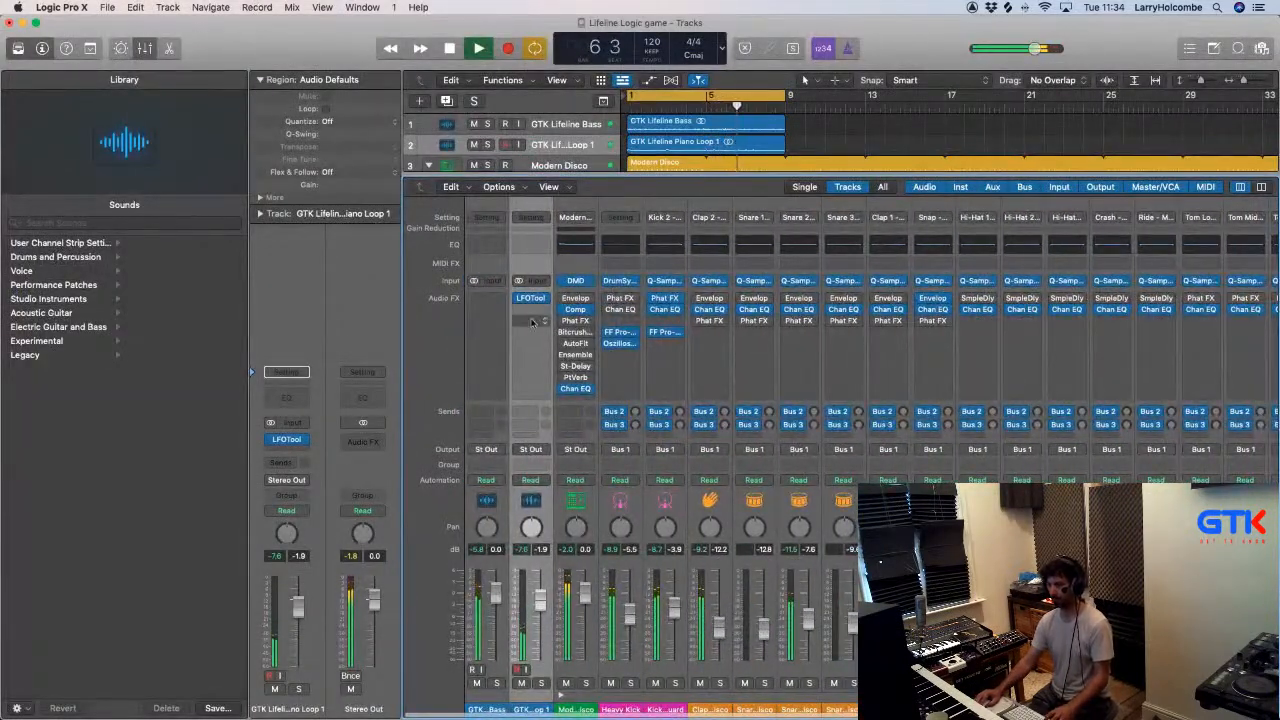
pyautogui.click(528, 313)
pyautogui.moveTo(545, 338)
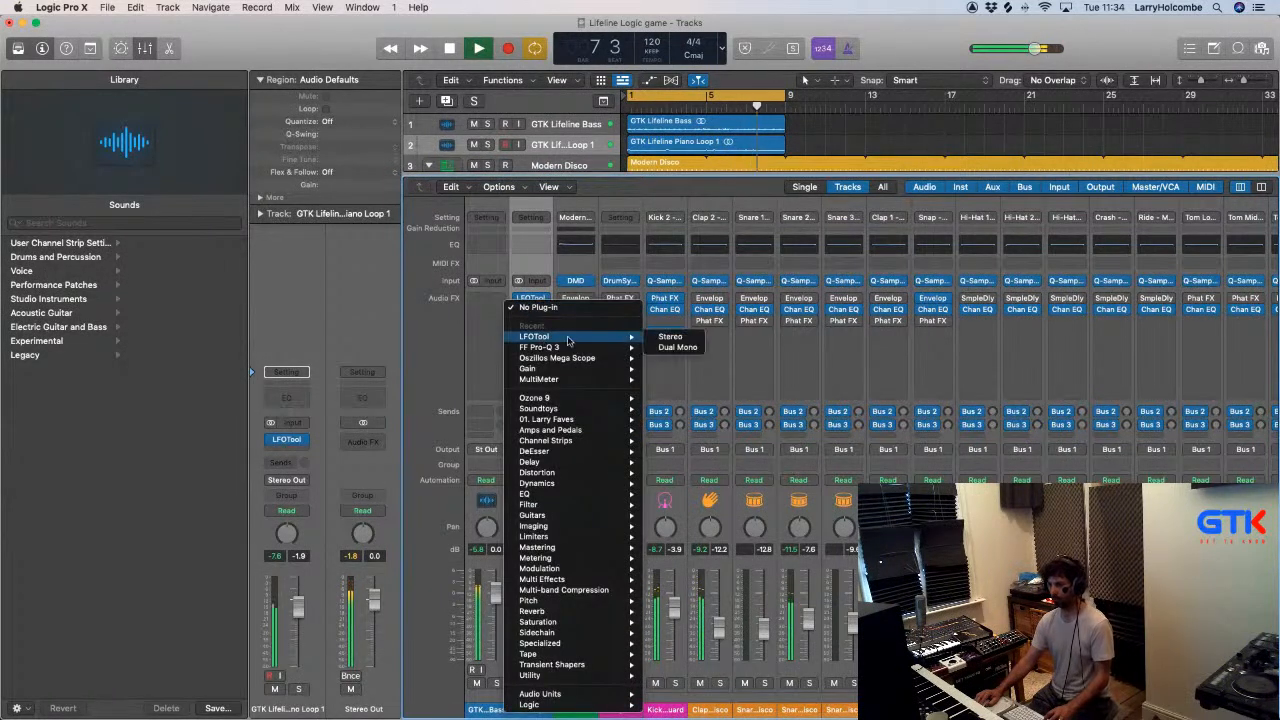
pyautogui.click(664, 338)
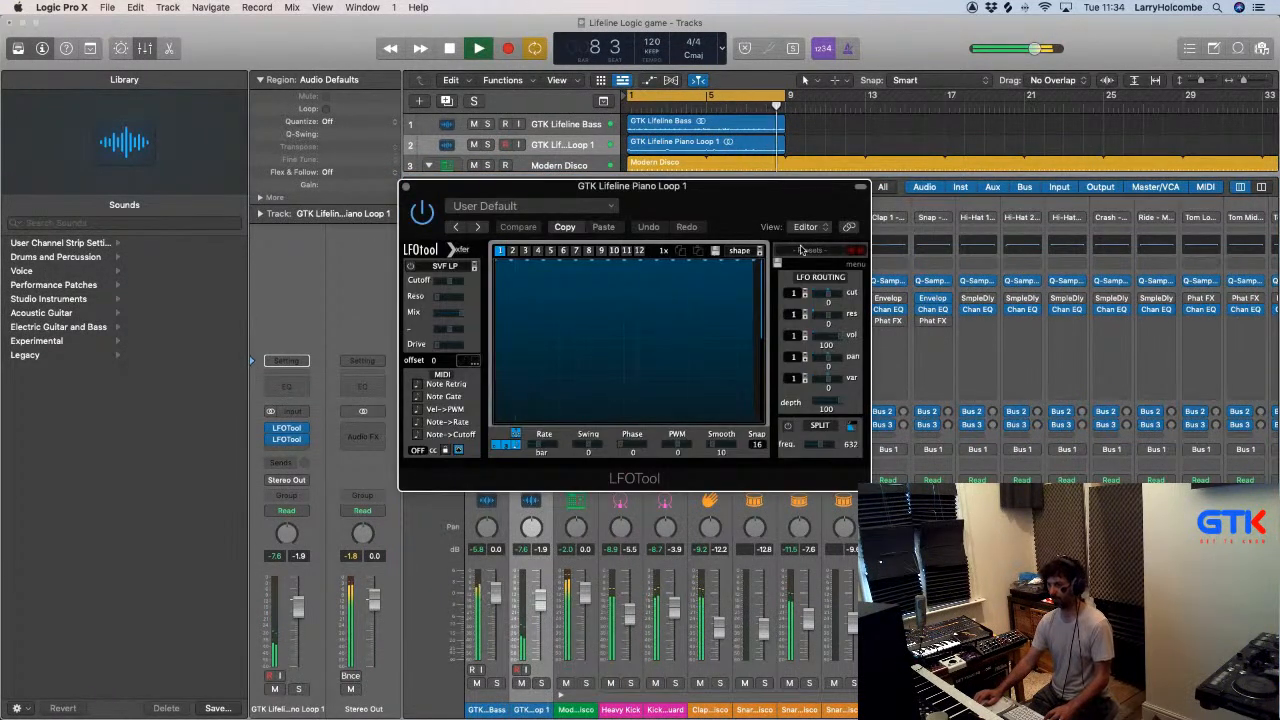
pyautogui.click(800, 249)
pyautogui.moveTo(850, 397)
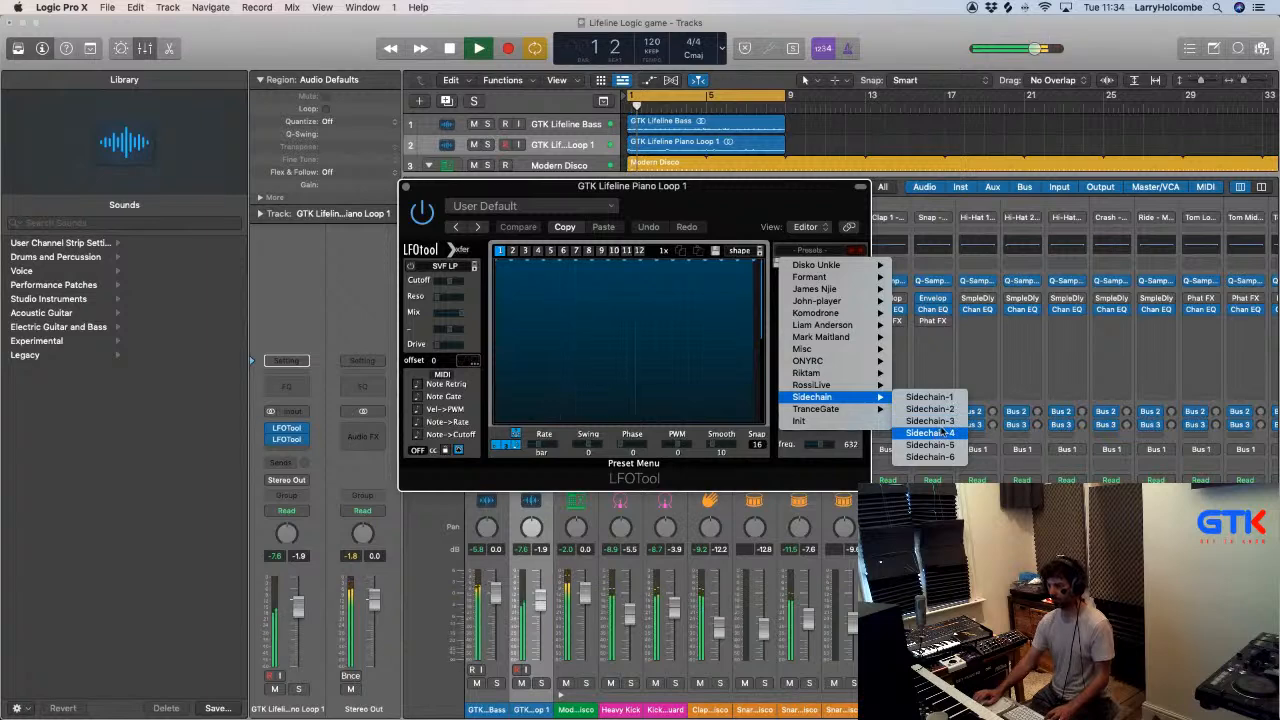
pyautogui.click(943, 433)
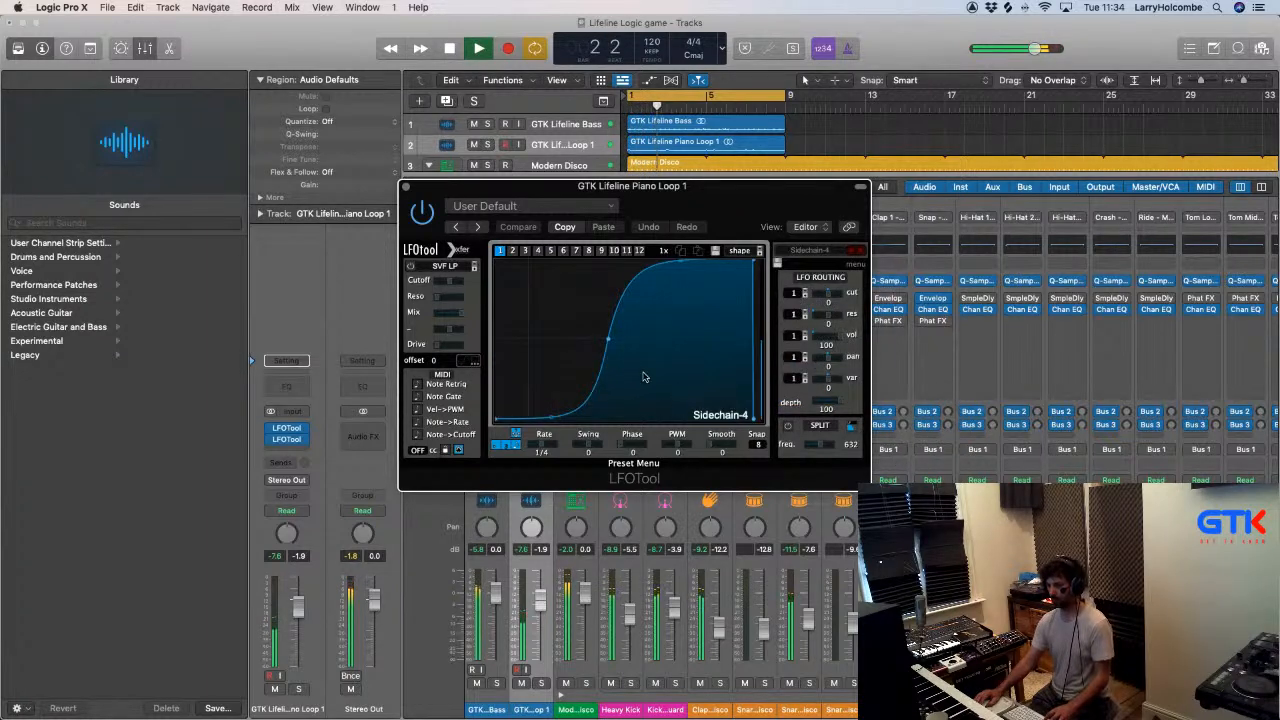
# - Adjust the volume routing amount of the Sidechain-4 LFOTool, and close the plug-in and the mixer
pyautogui.moveTo(840, 337); pyautogui.dragTo(838, 341)
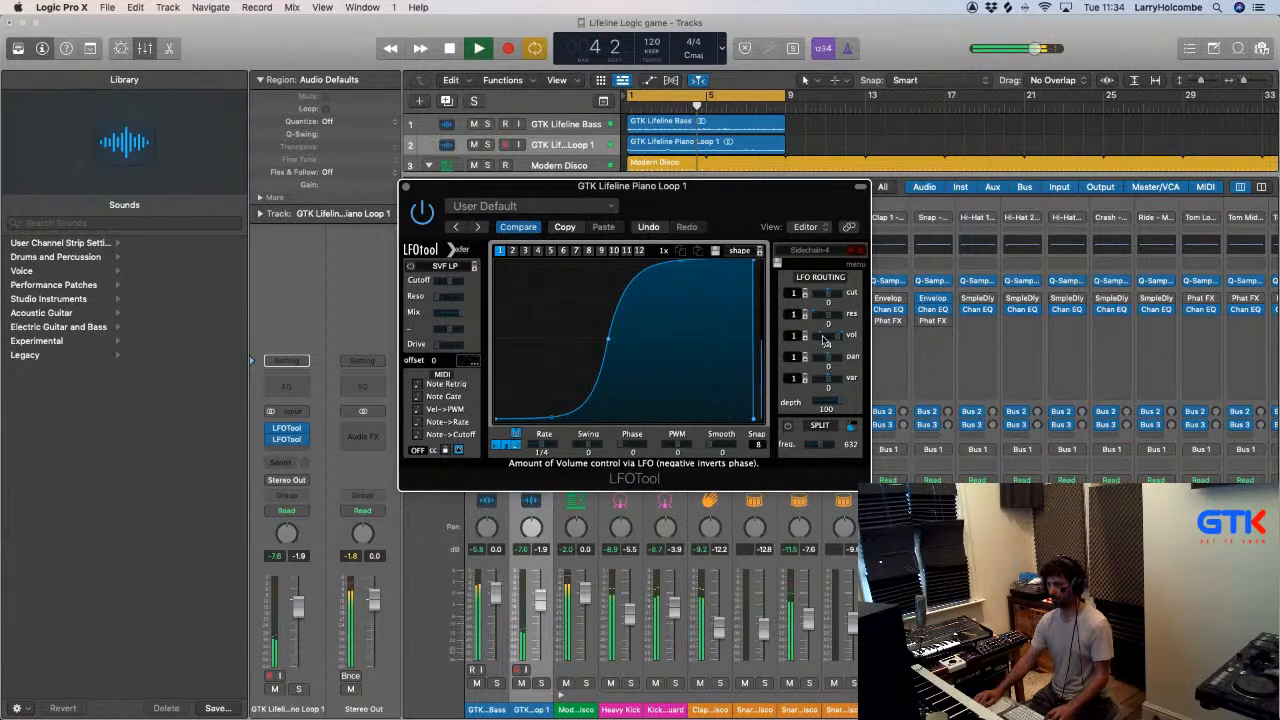
pyautogui.moveTo(818, 339); pyautogui.dragTo(818, 342)
pyautogui.click(407, 187)
pyautogui.press('x')
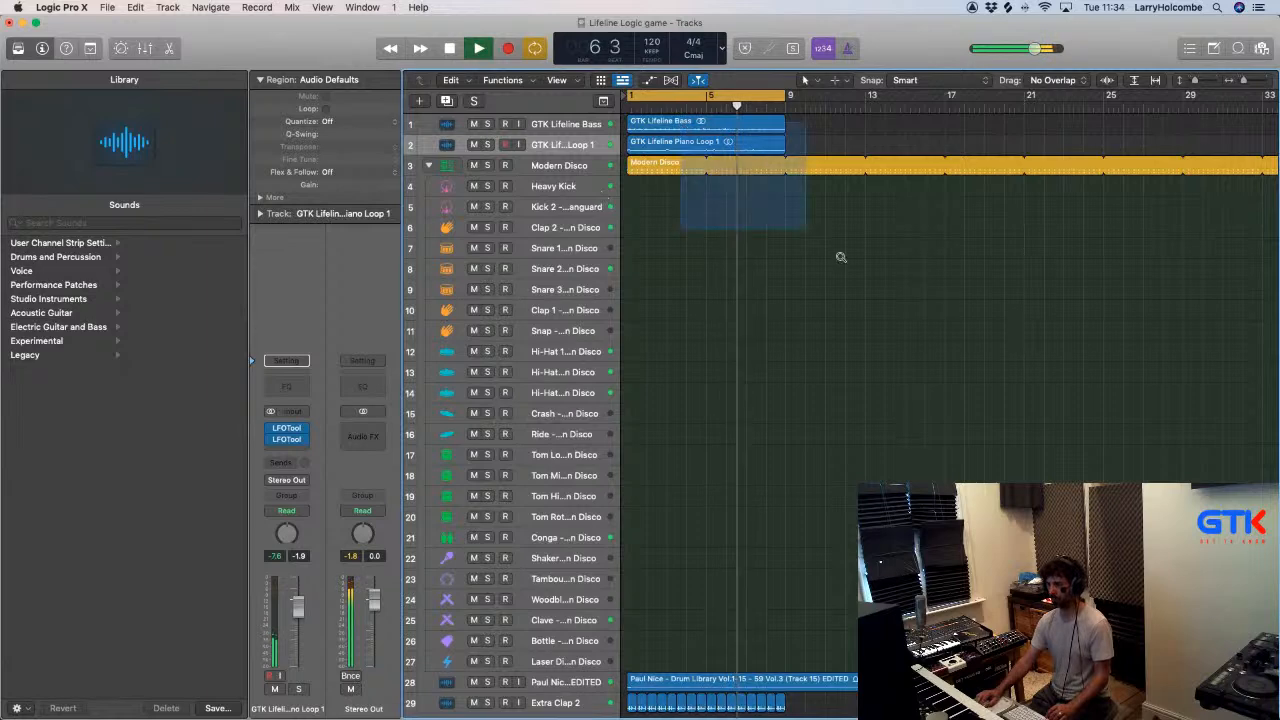
# - Split the piano loop around the second chord in bar 1 and copy that chord slice to the start of bar 2
pyautogui.press('z')
pyautogui.press('Return')
pyautogui.moveTo(630, 184); pyautogui.dragTo(741, 268)
pyautogui.scroll(-2, 715, 242)
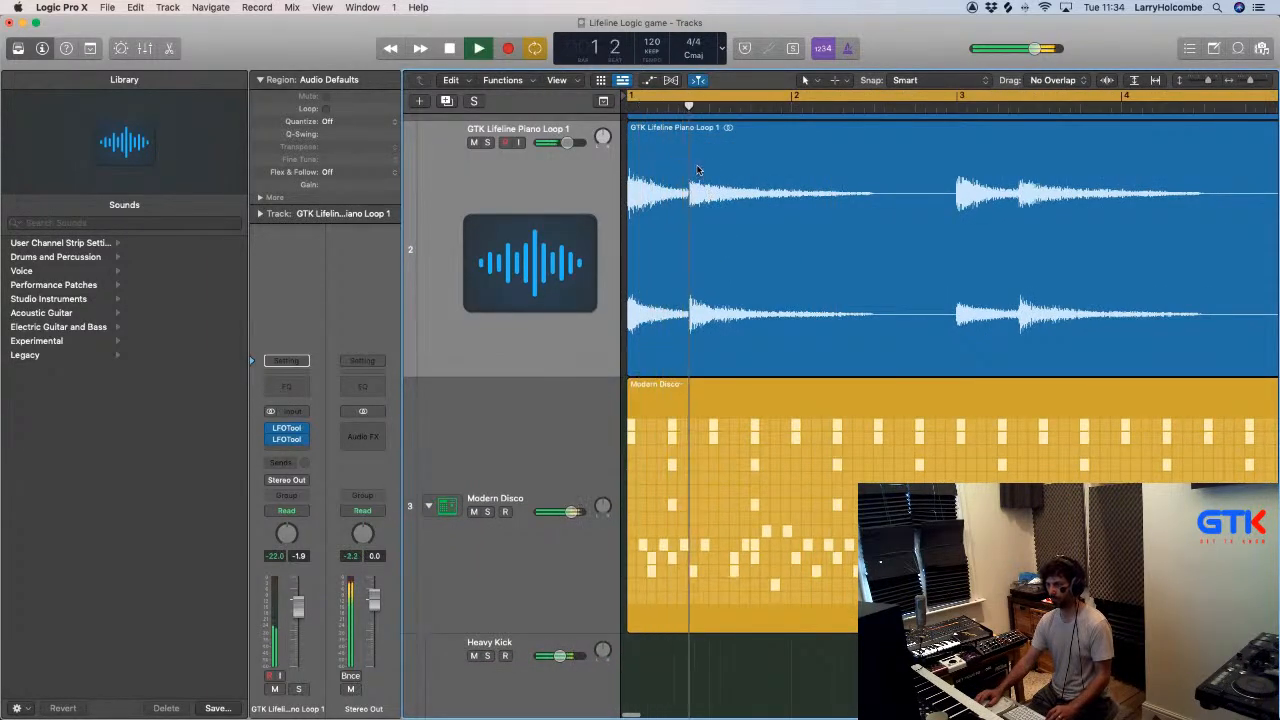
pyautogui.moveTo(688, 140); pyautogui.dragTo(836, 169)
pyautogui.click(774, 152)
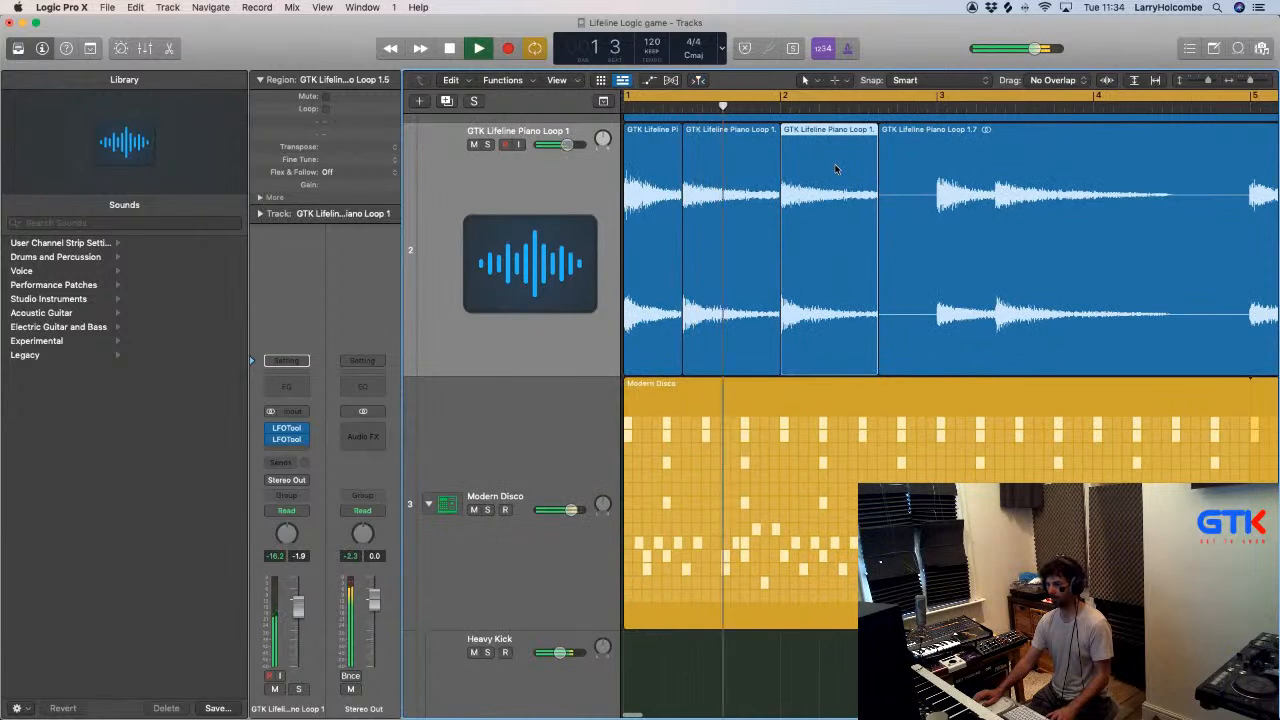
pyautogui.press('super+Left')
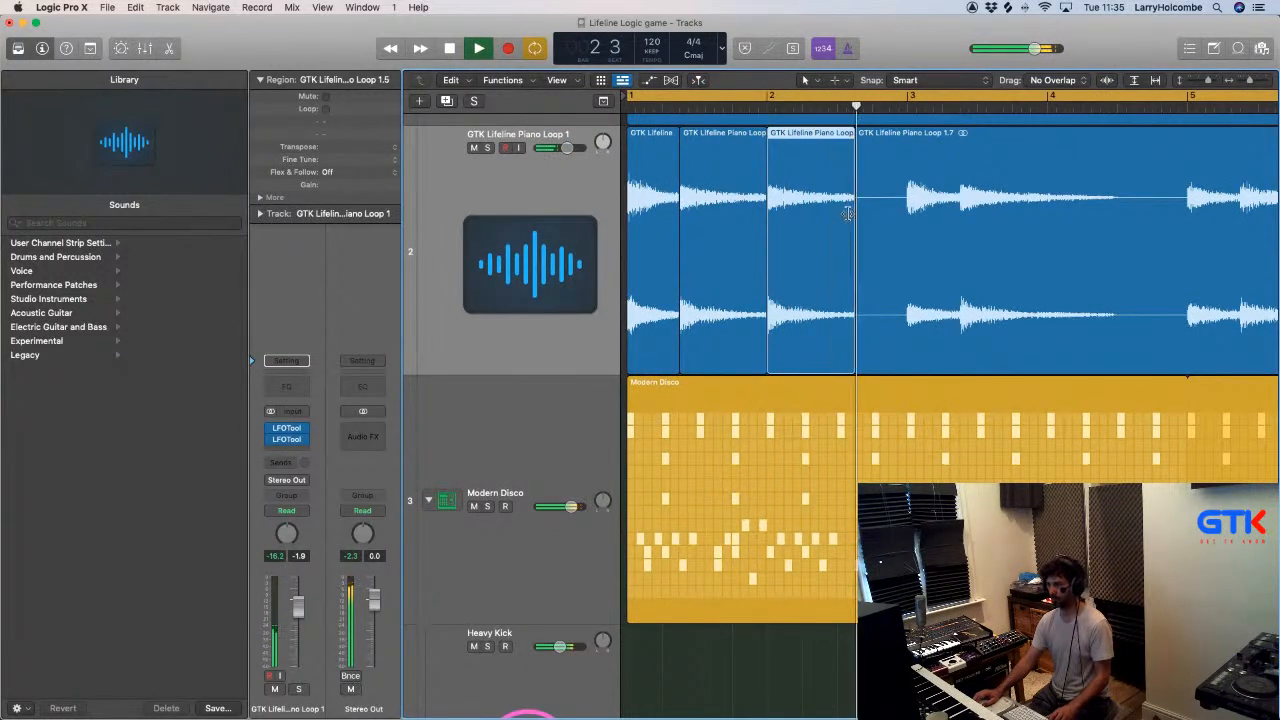
# - Delete the bass and piano audio from beat 3 of bar 2 to bar 3, and copy bar 3's second chord slice to bar 4
pyautogui.moveTo(838, 130)
pyautogui.mouseDown()
pyautogui.moveTo(1048, 131)
pyautogui.moveTo(1072, 148)
pyautogui.mouseUp()
pyautogui.press('Delete')
pyautogui.click(989, 140)
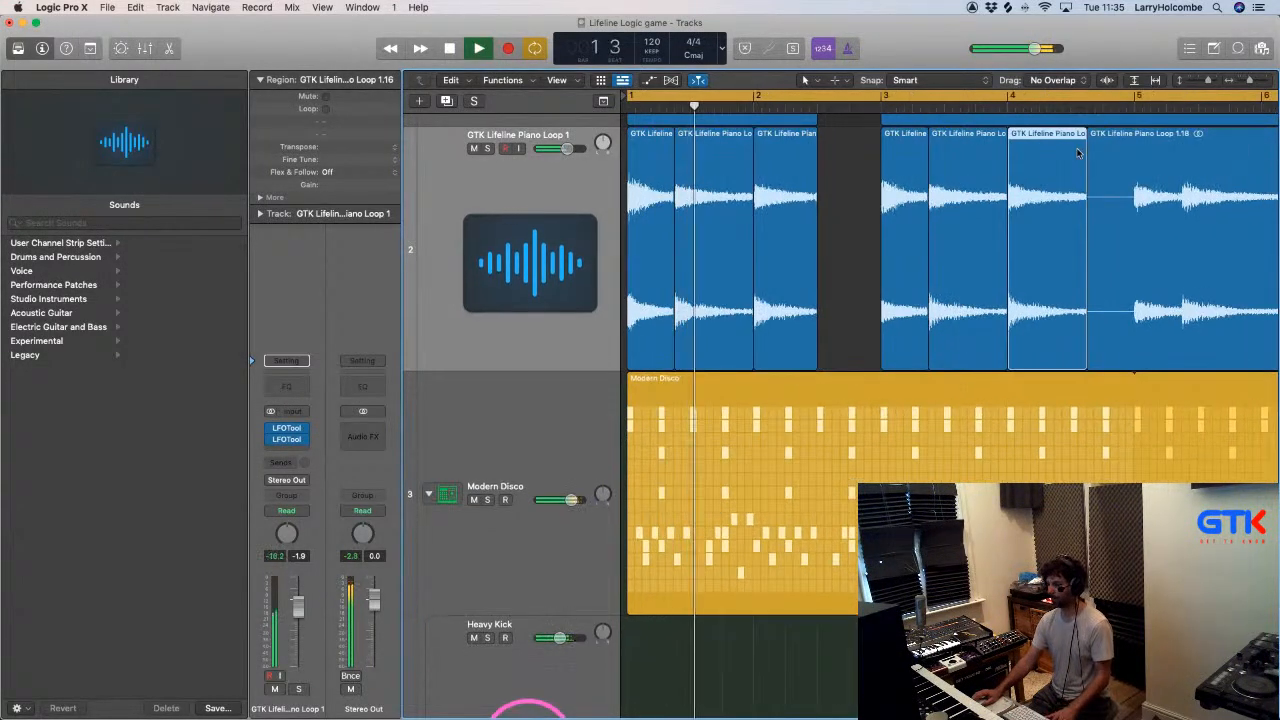
pyautogui.press('super+Up')
pyautogui.press('super+Up')
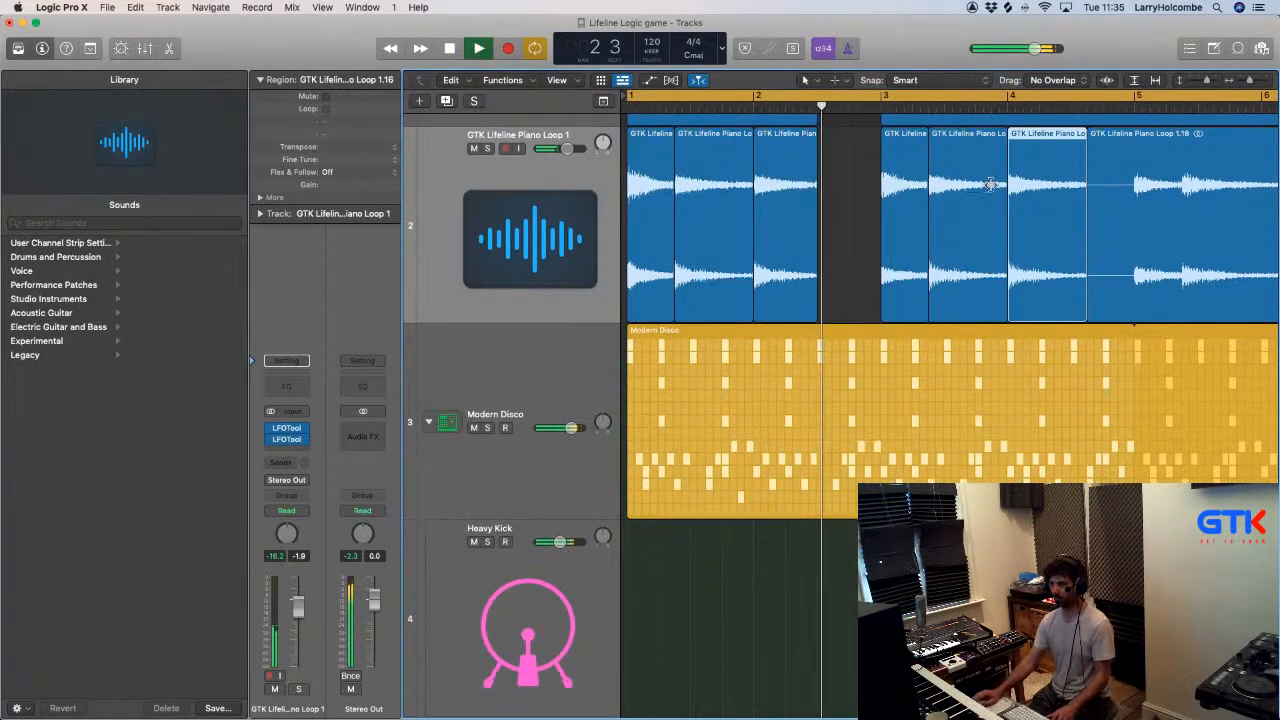
pyautogui.click(852, 149)
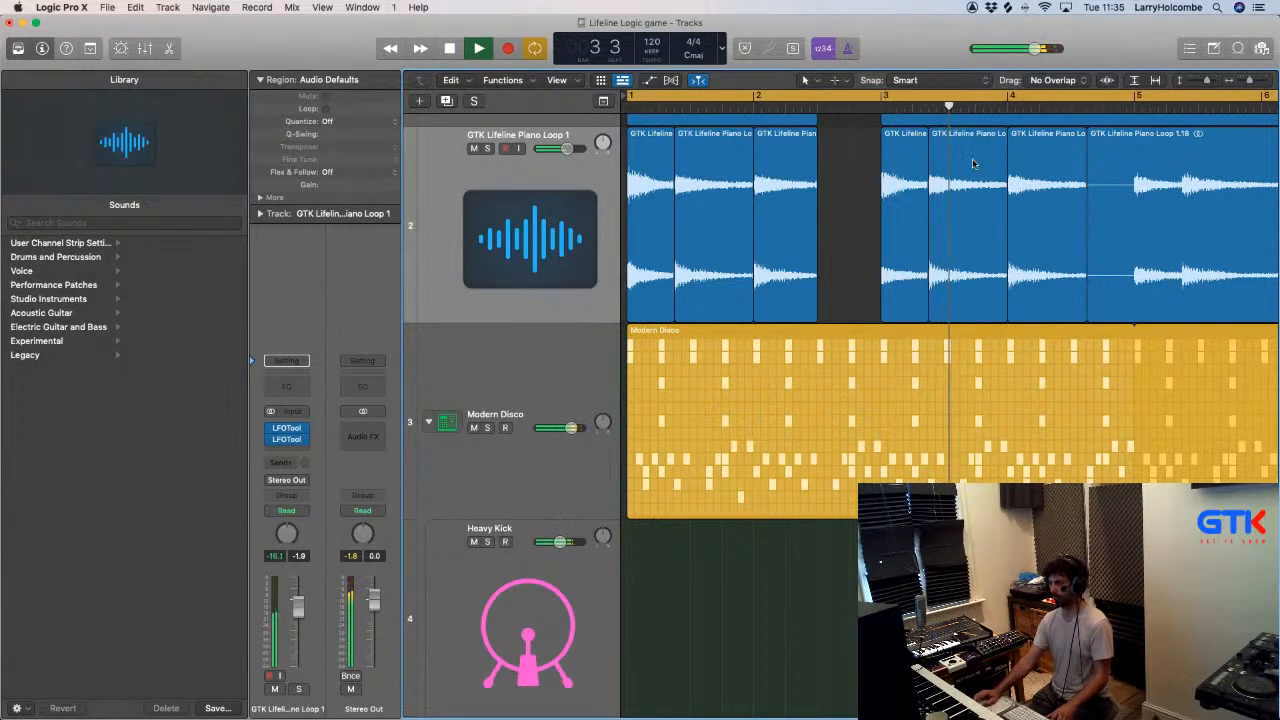
# - Trim the bar 4 piano slice to end at beat 3 and copy bar 5's second chord slice to bar 6
pyautogui.hscroll(3, 1006, 169)
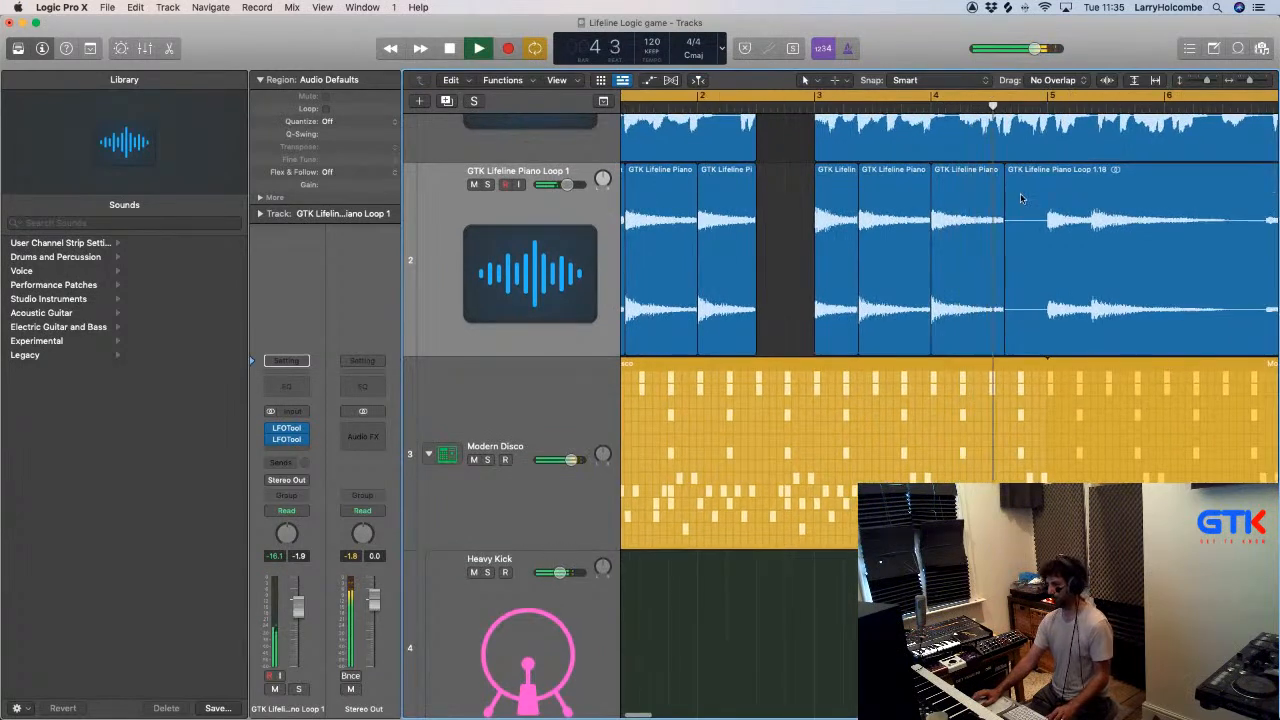
pyautogui.click(997, 343)
pyautogui.moveTo(997, 343); pyautogui.dragTo(982, 343)
pyautogui.click(1089, 141)
pyautogui.moveTo(1089, 141); pyautogui.dragTo(1174, 143)
pyautogui.moveTo(1091, 177); pyautogui.dragTo(1192, 190)
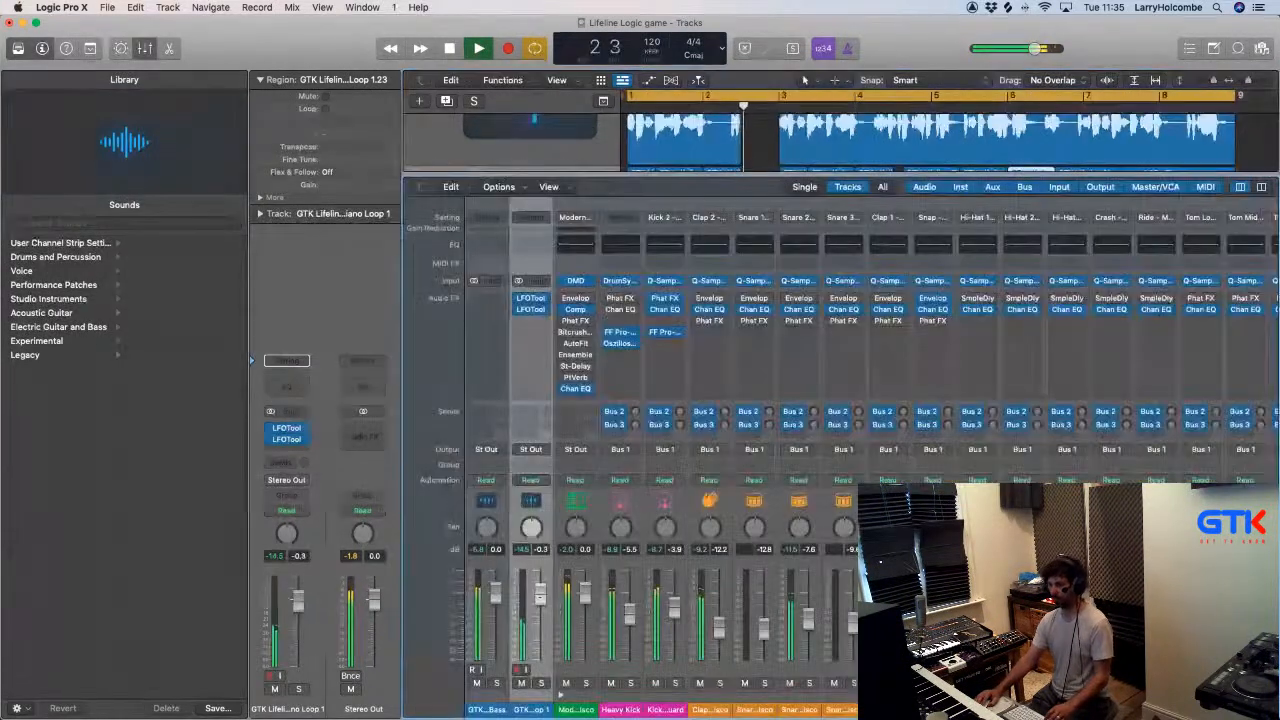
pyautogui.press('x')
pyautogui.scroll(5, 673, 222)
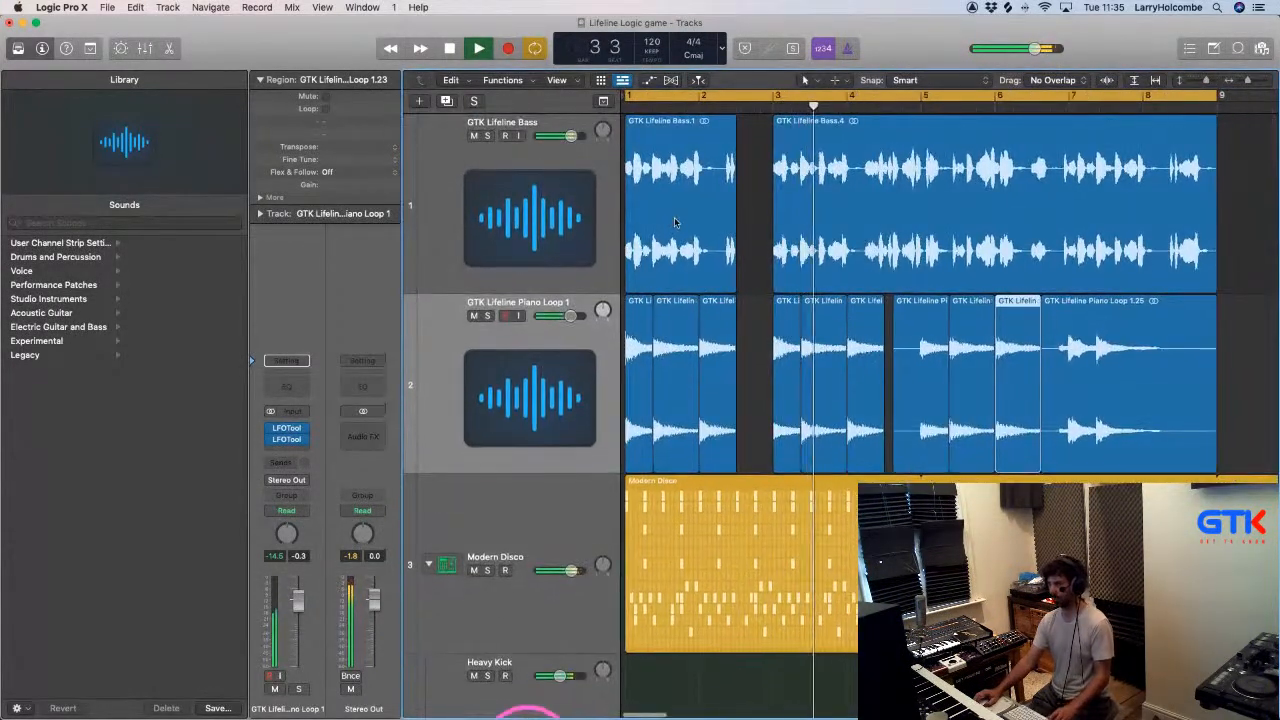
pyautogui.press('x')
pyautogui.press('x')
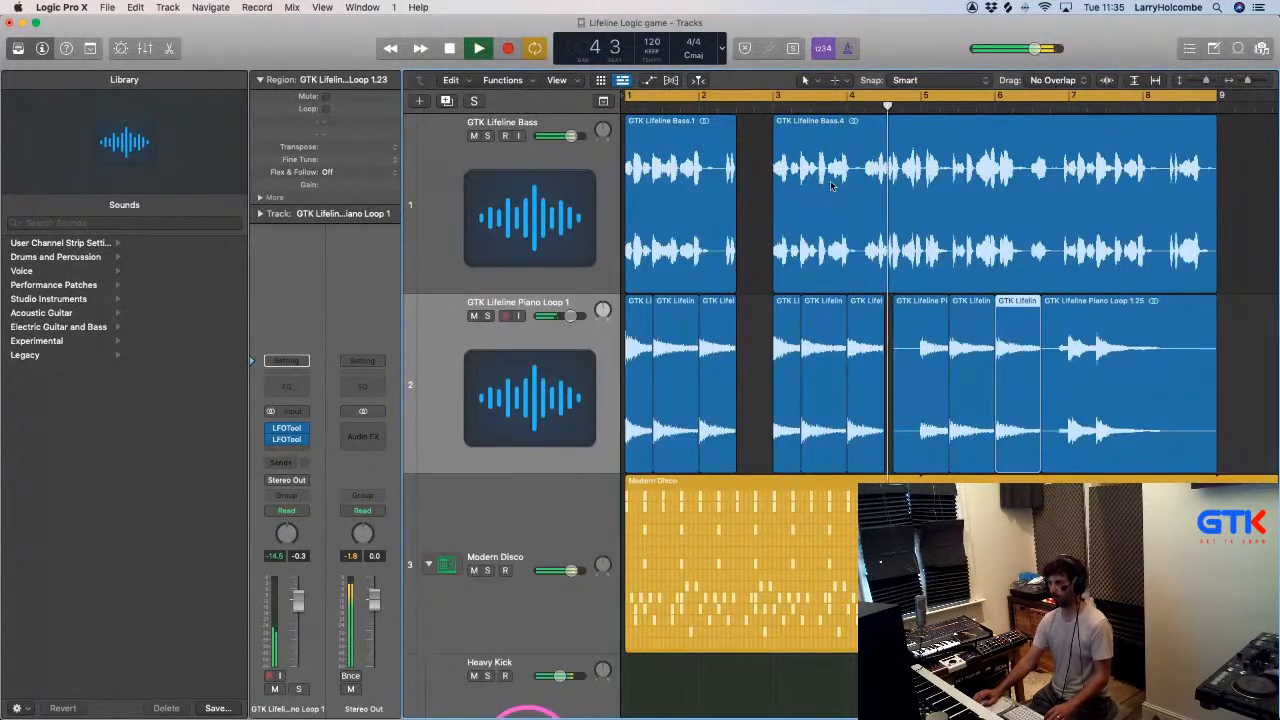
# - Copy the piano slice at the start of bar 2 to beat 3 of that bar and trim the copy to end at beat 4
pyautogui.press('Return')
pyautogui.moveTo(677, 261); pyautogui.dragTo(804, 446)
pyautogui.moveTo(811, 303); pyautogui.dragTo(988, 326)
pyautogui.press('super+Left')
pyautogui.press('super+Up')
pyautogui.press('super+Left')
pyautogui.press('super+Left')
pyautogui.press('super+Up')
pyautogui.press('super+Up')
pyautogui.press('super+Up')
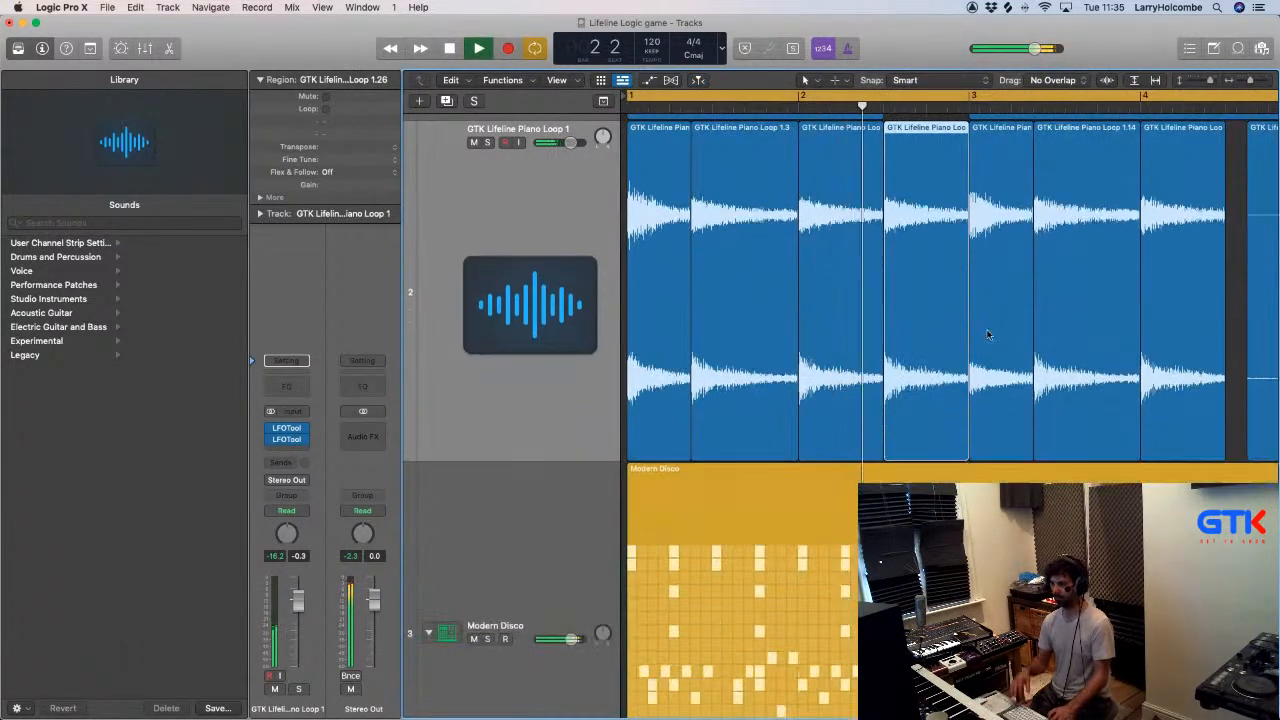
pyautogui.moveTo(967, 440); pyautogui.dragTo(925, 430)
# - Copy the piano slice at the start of bar 4 to beat 3 of that bar and shorten the copy to one beat
pyautogui.hscroll(5, 980, 409)
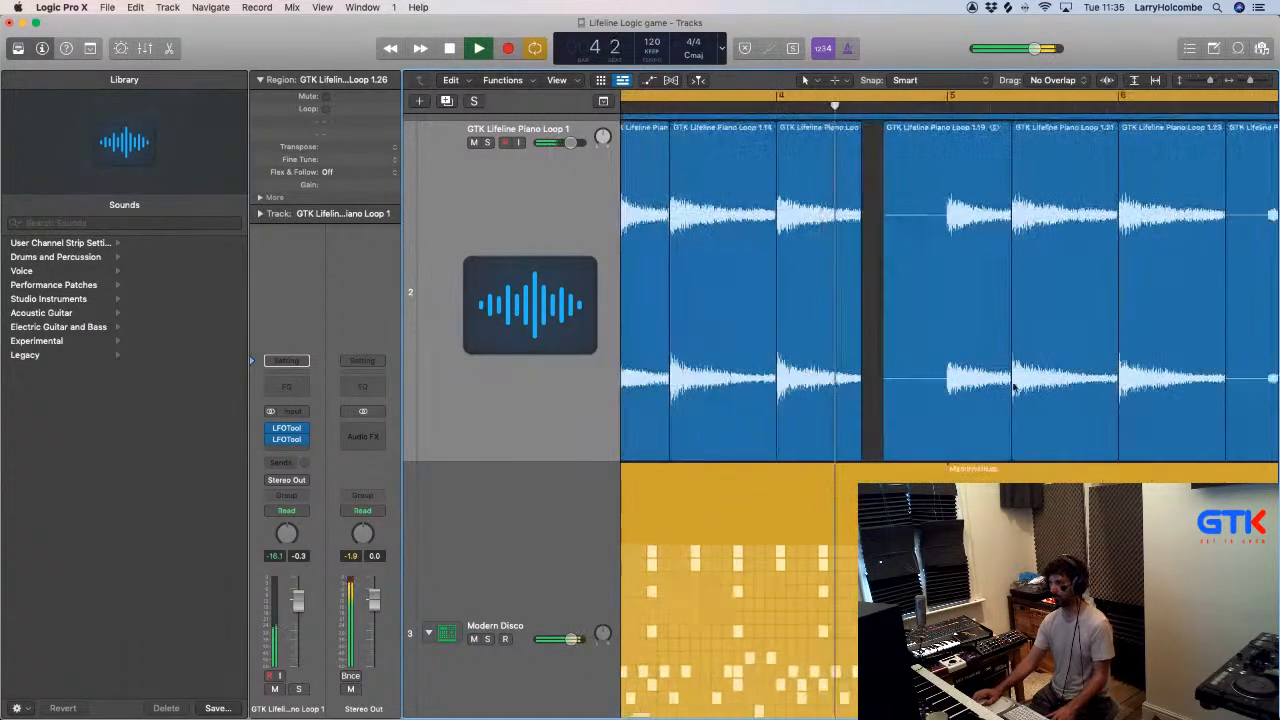
pyautogui.moveTo(745, 240); pyautogui.dragTo(871, 306)
pyautogui.moveTo(890, 445); pyautogui.dragTo(842, 447)
pyautogui.scroll(-5, 935, 419)
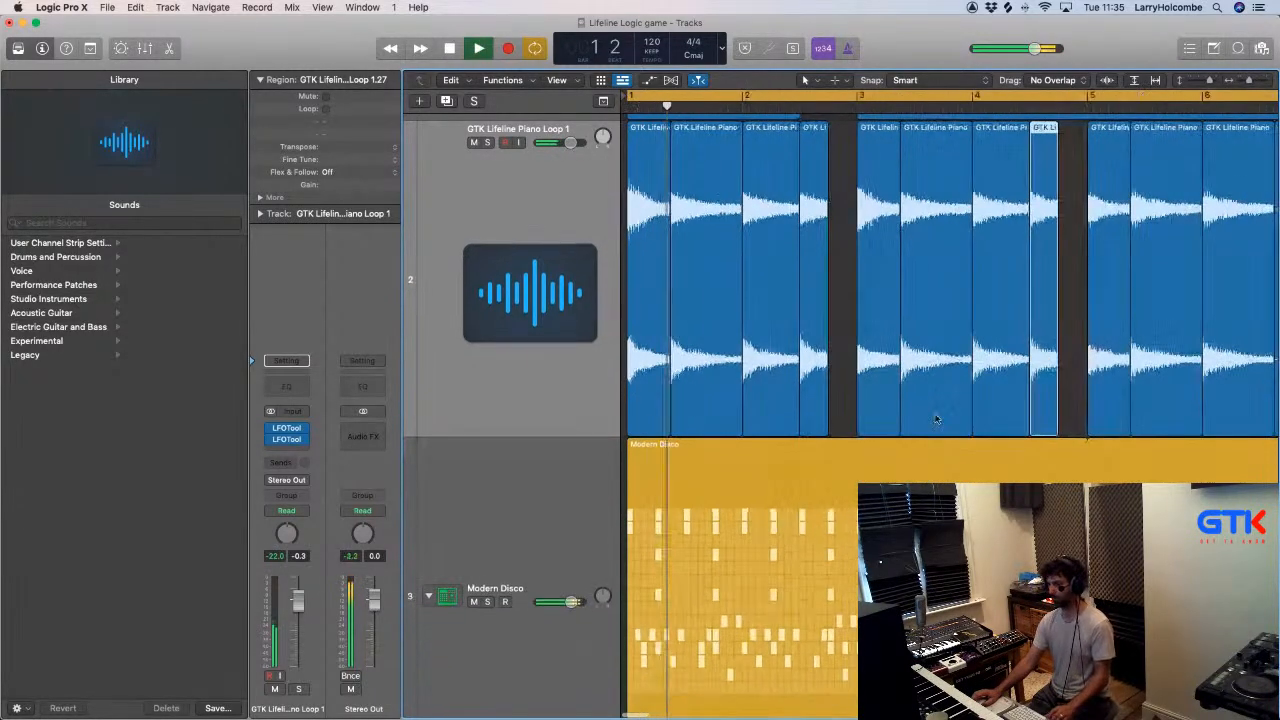
pyautogui.scroll(2, 936, 420)
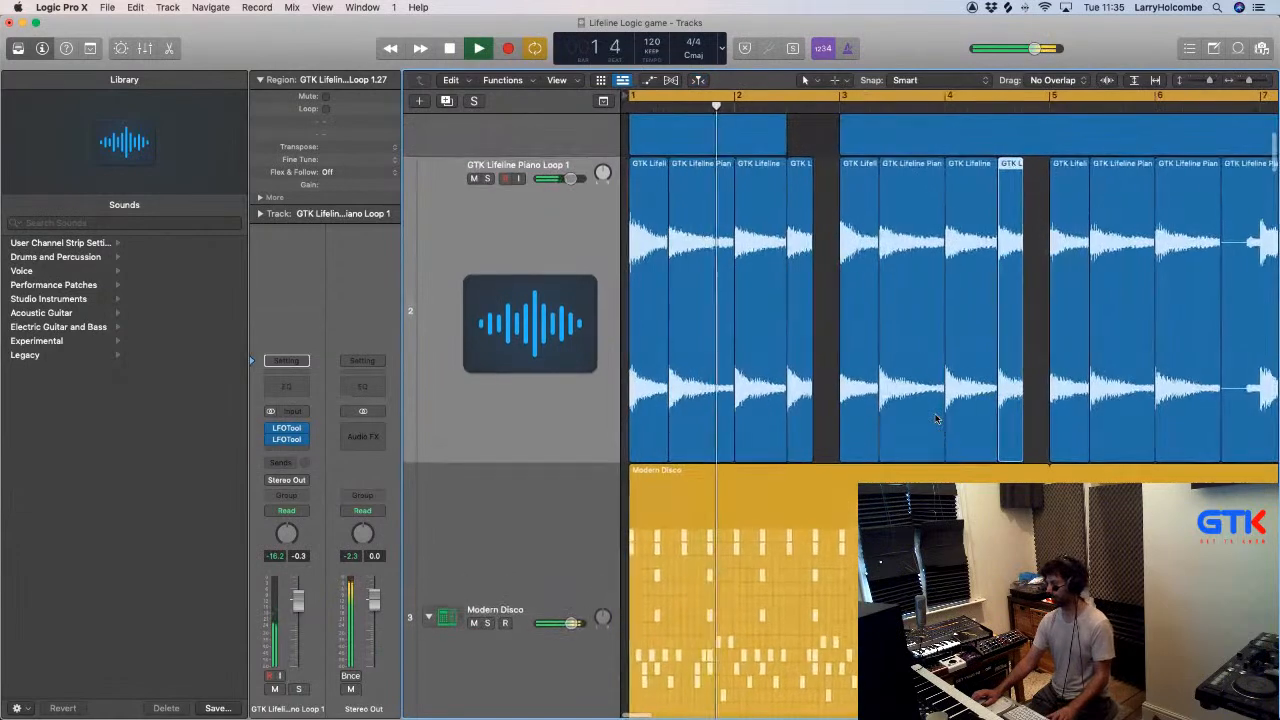
# - Copy the bar 6 piano slice to beat 3, trim the copy to end at beat 4, and start the remaining piano region at bar 7
pyautogui.click(815, 136)
pyautogui.scroll(-2, 815, 130)
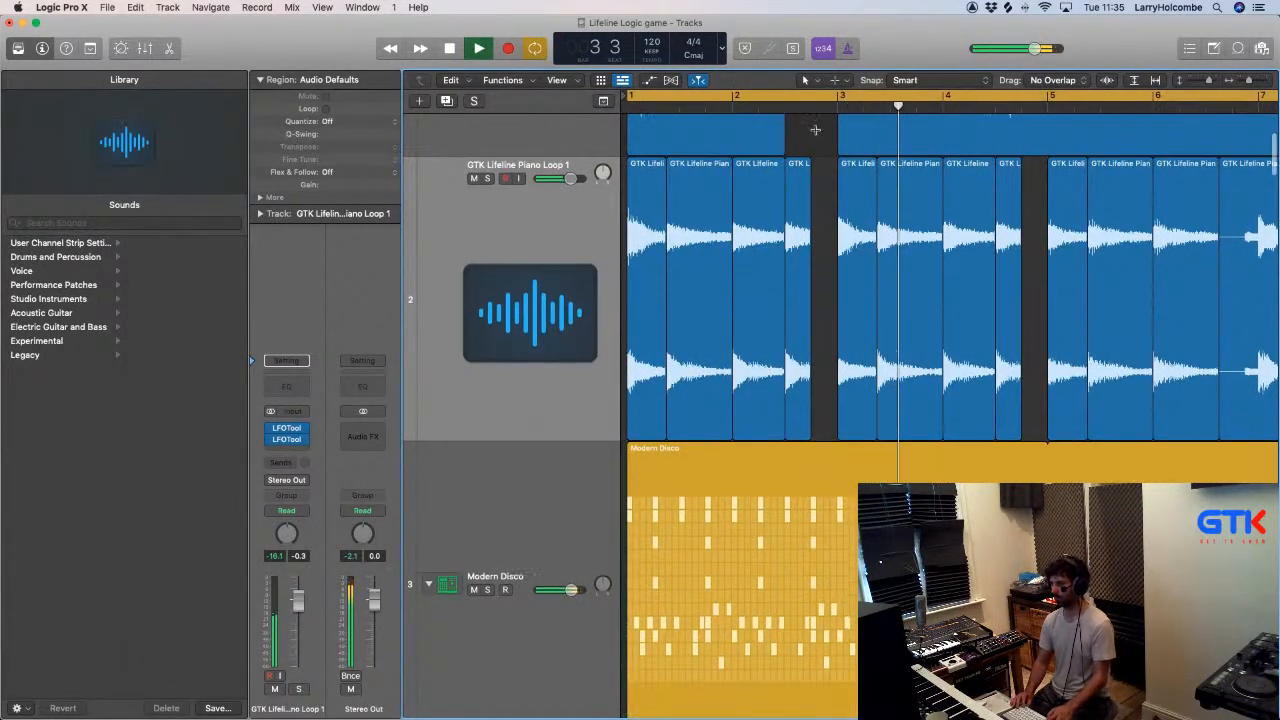
pyautogui.scroll(-1, 815, 131)
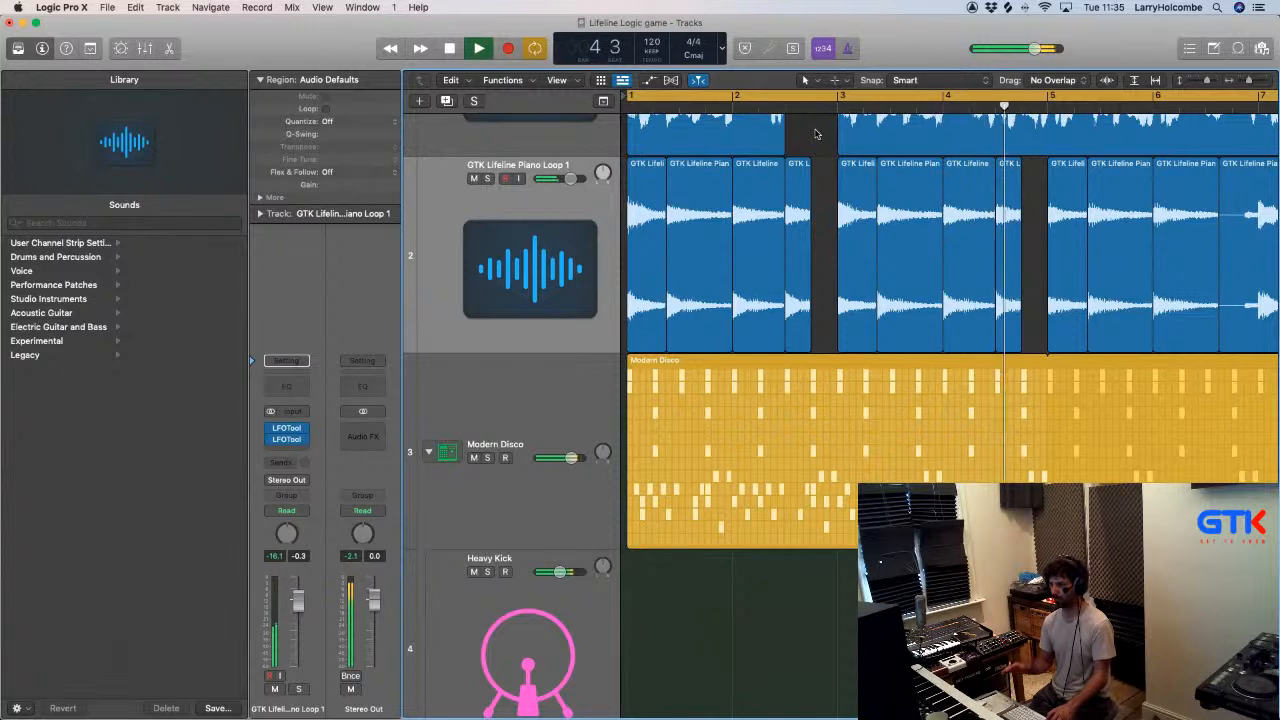
pyautogui.scroll(-3, 816, 134)
pyautogui.scroll(4, 816, 134)
pyautogui.hscroll(3, 1080, 248)
pyautogui.moveTo(1080, 248); pyautogui.dragTo(1155, 292)
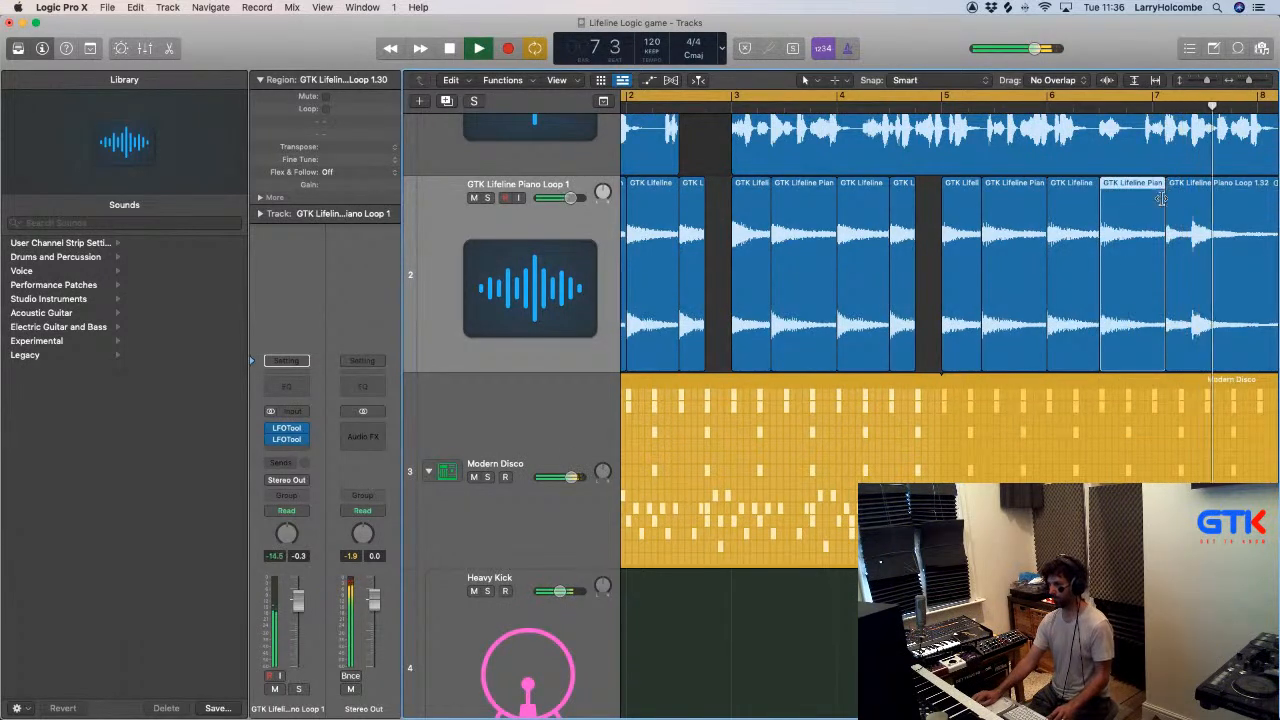
pyautogui.moveTo(1154, 358)
pyautogui.mouseDown()
pyautogui.moveTo(1127, 358)
pyautogui.moveTo(1151, 358)
pyautogui.mouseUp()
pyautogui.click(1160, 358)
pyautogui.scroll(-5, 1151, 358)
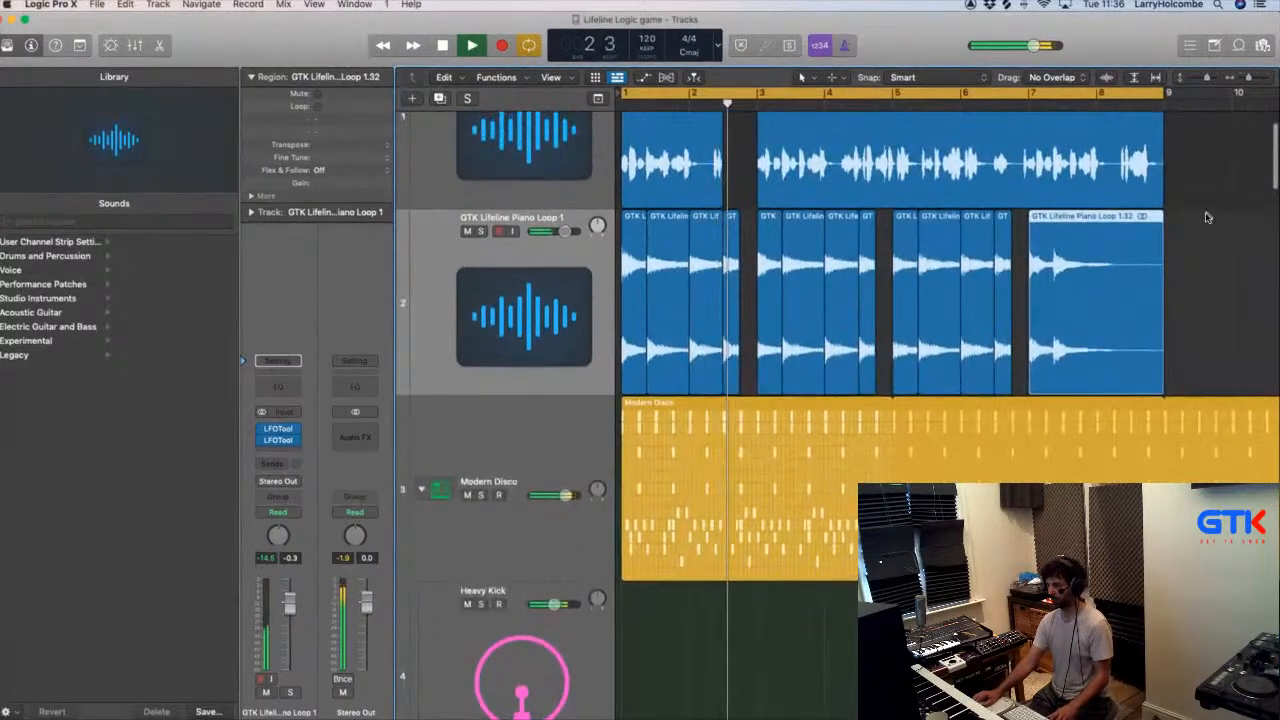
# - Split the bar 7 piano region around its second chord and copy that slice directly after itself, at beat 4
pyautogui.click(1206, 214)
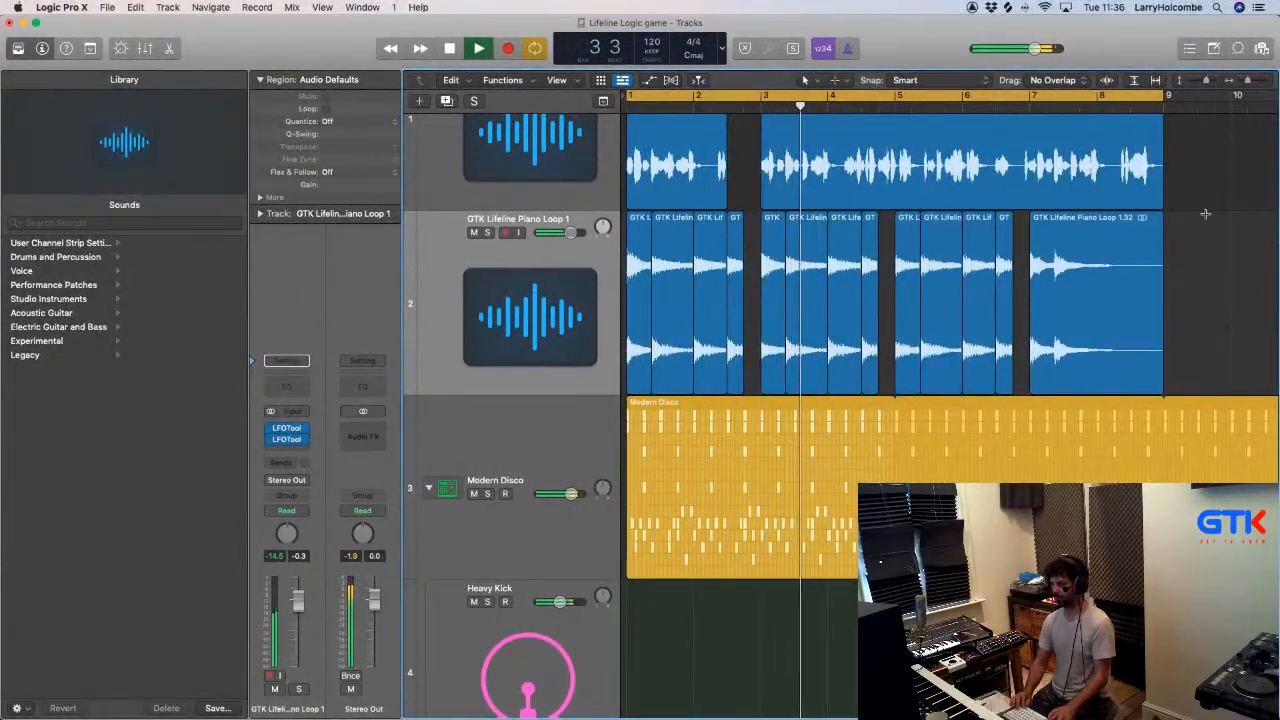
pyautogui.press('super+Up')
pyautogui.press('super+Up')
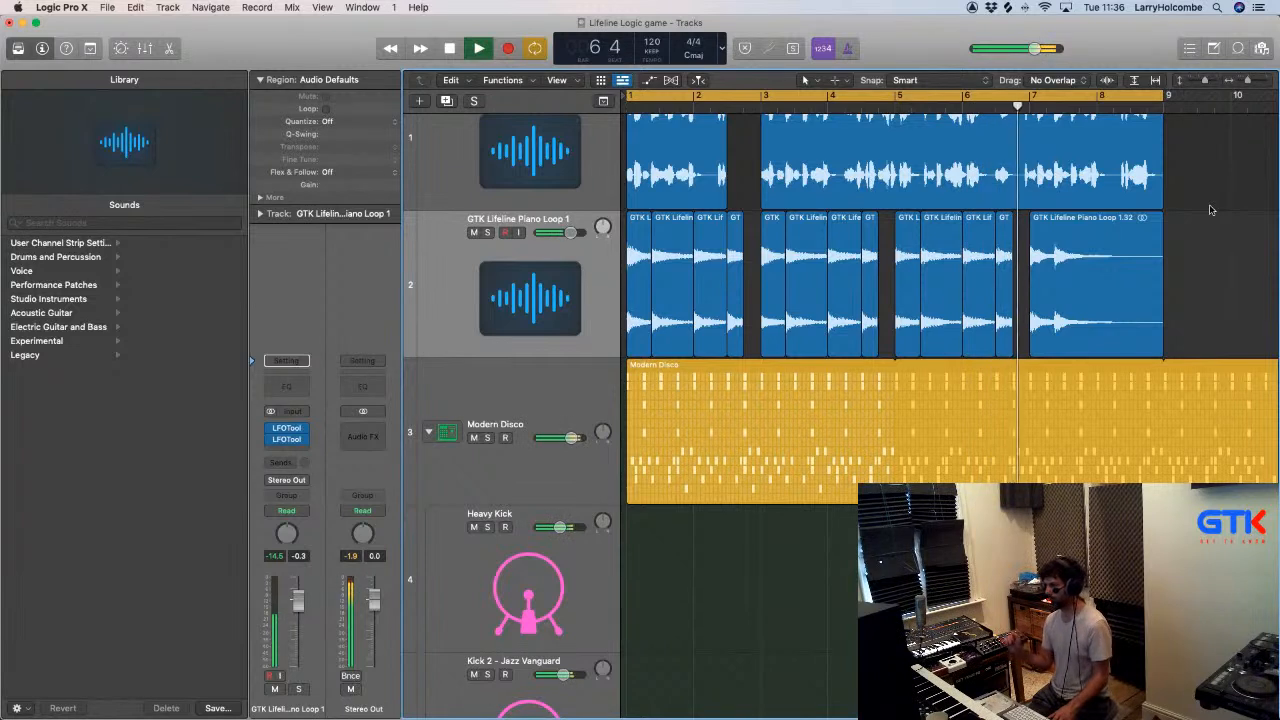
pyautogui.keyDown('super'); pyautogui.click(1054, 230); pyautogui.keyUp('super')
pyautogui.moveTo(1054, 230); pyautogui.dragTo(1095, 234)
pyautogui.click(1075, 230)
pyautogui.click(1095, 234)
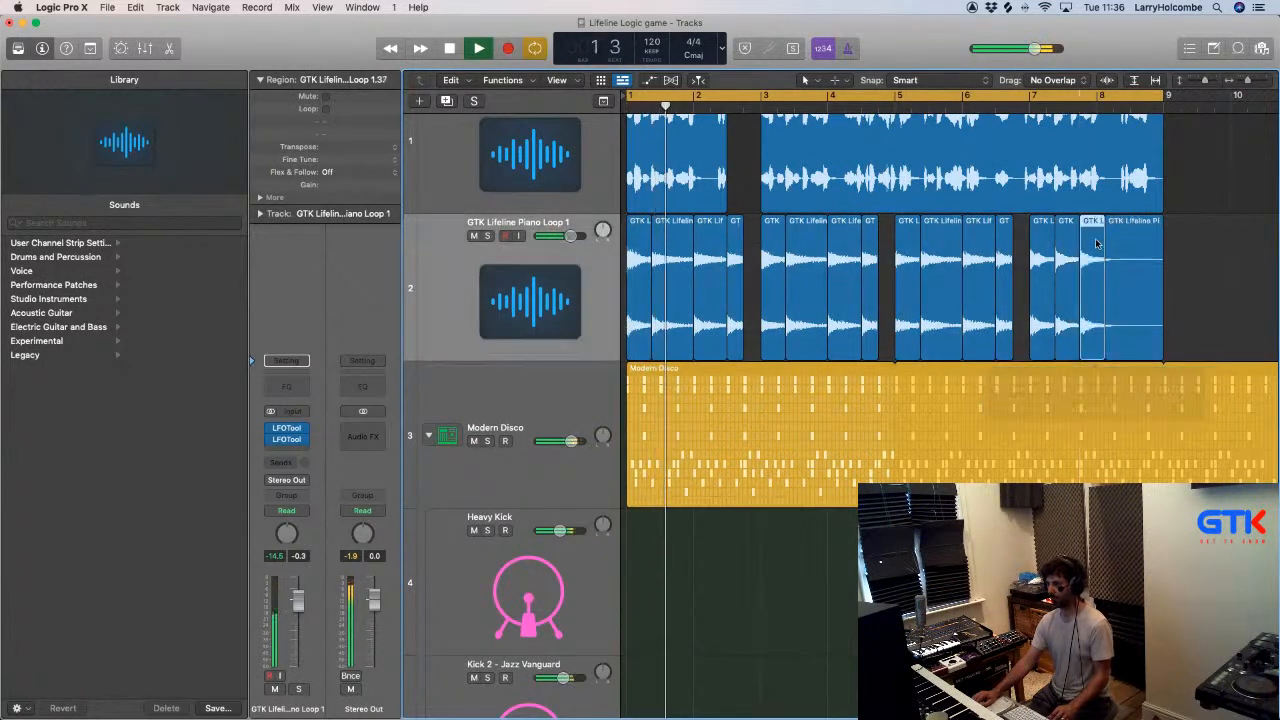
# - Check the channel strips from the piano track through the drum and percussion channels in the mixer
pyautogui.scroll(-5, 1099, 288)
pyautogui.click(559, 312)
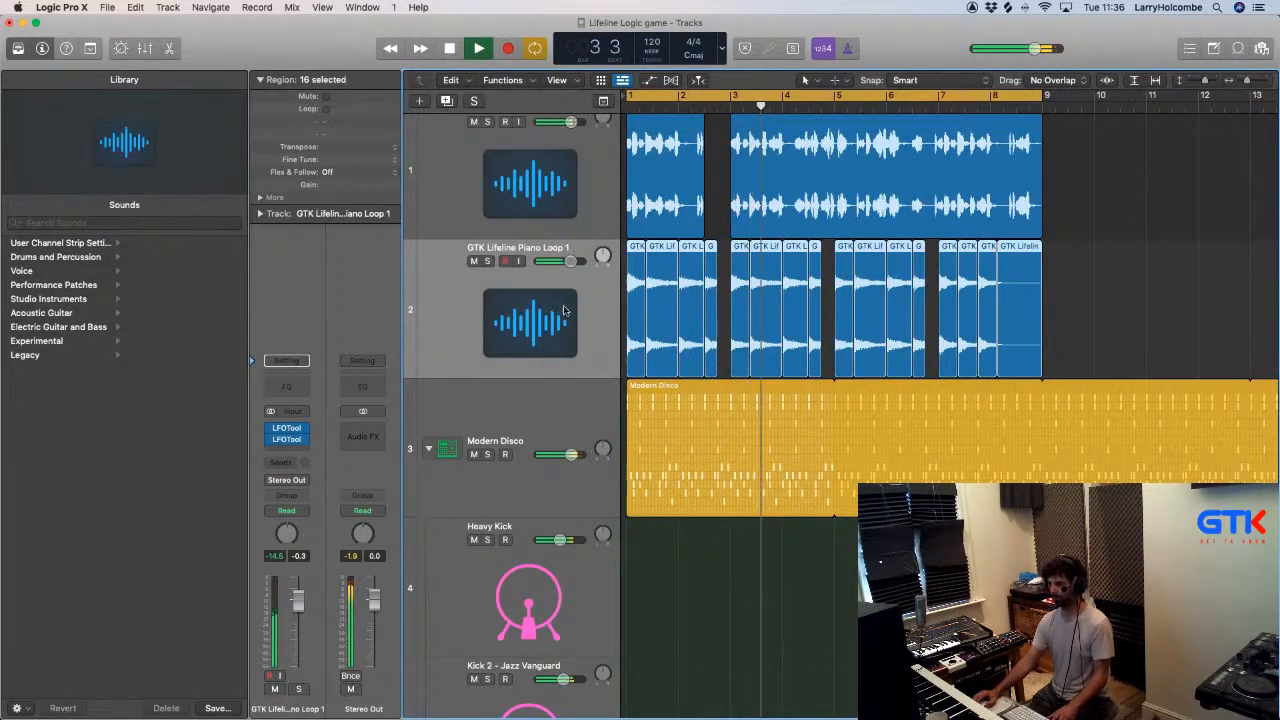
pyautogui.press('x')
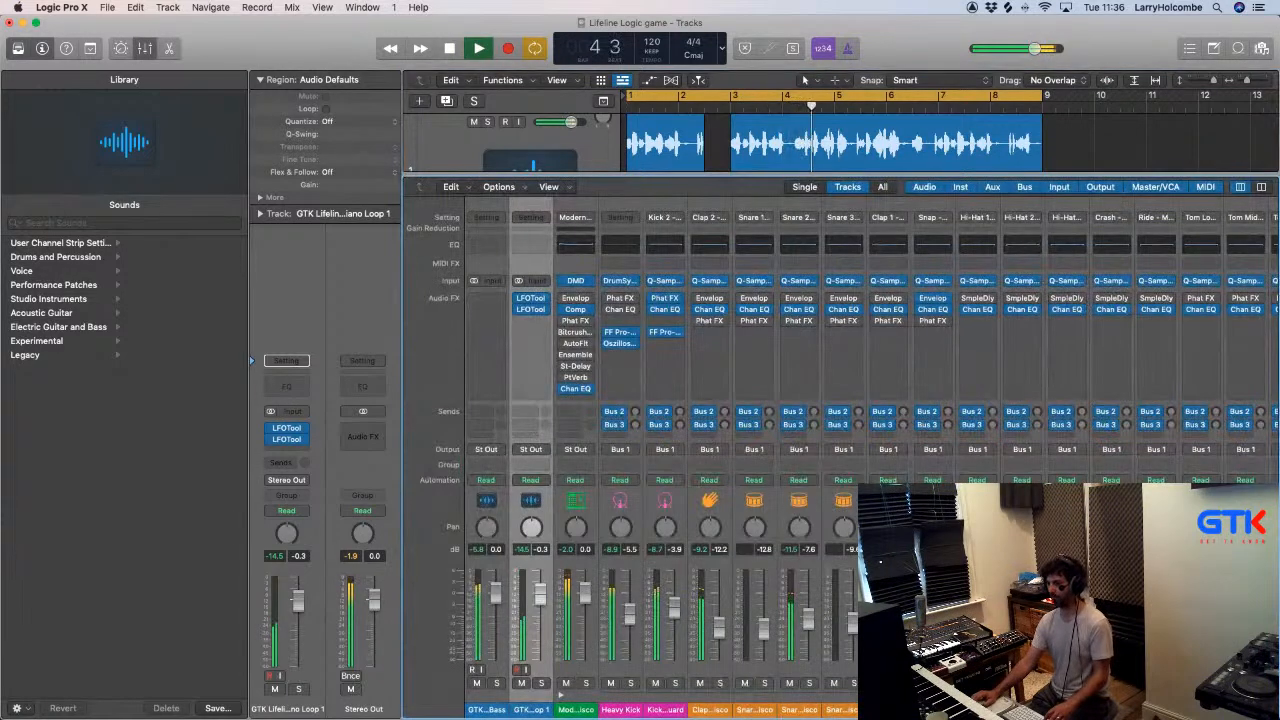
pyautogui.hscroll(10, 840, 400)
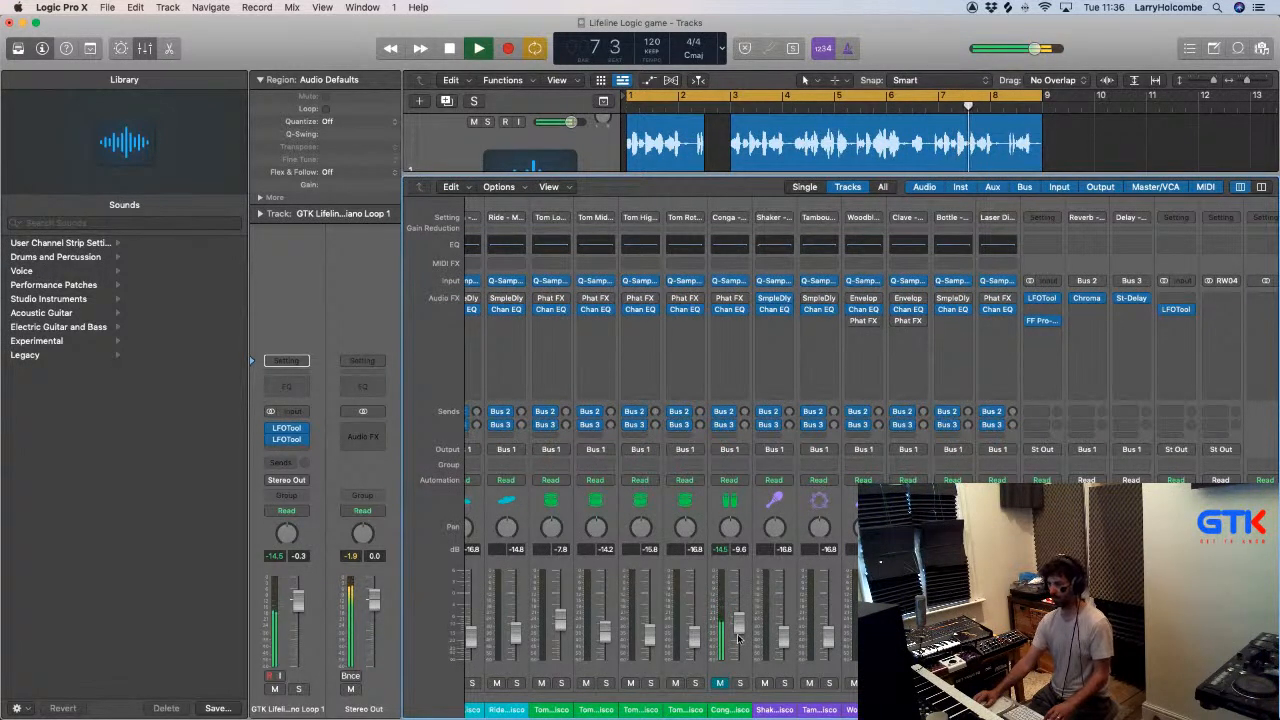
pyautogui.press('x')
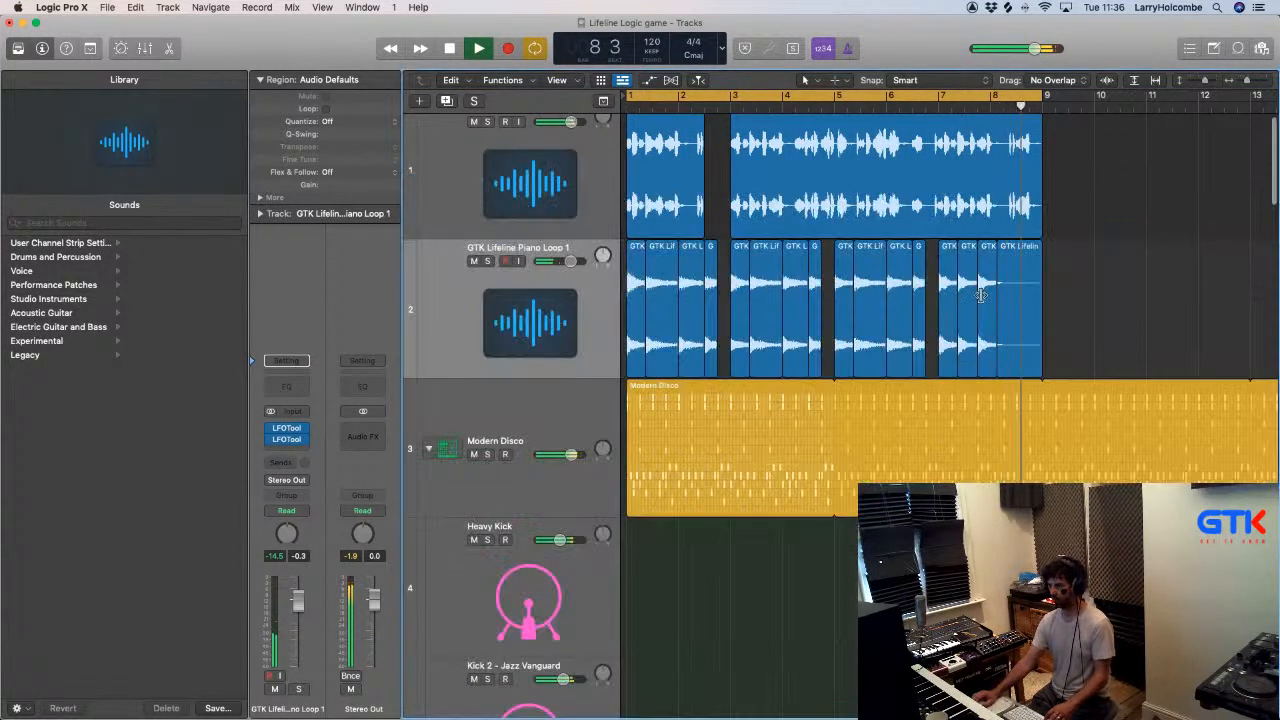
# - Set the cycle range to bars 7 to 9 and move the bar 7 beat 4 piano slice to start at bar 8
pyautogui.scroll(5, 934, 288)
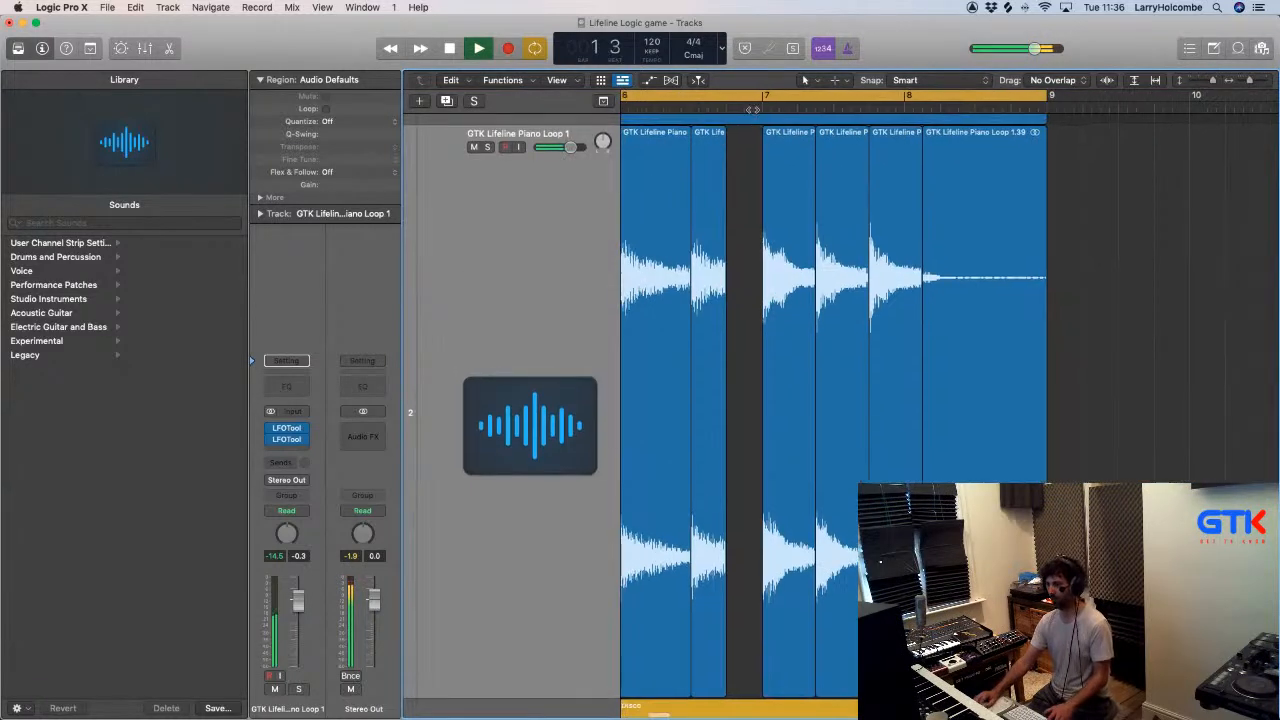
pyautogui.press('space')
pyautogui.click(768, 100)
pyautogui.moveTo(768, 103); pyautogui.dragTo(1050, 100)
pyautogui.press('space')
pyautogui.moveTo(893, 194); pyautogui.dragTo(929, 185)
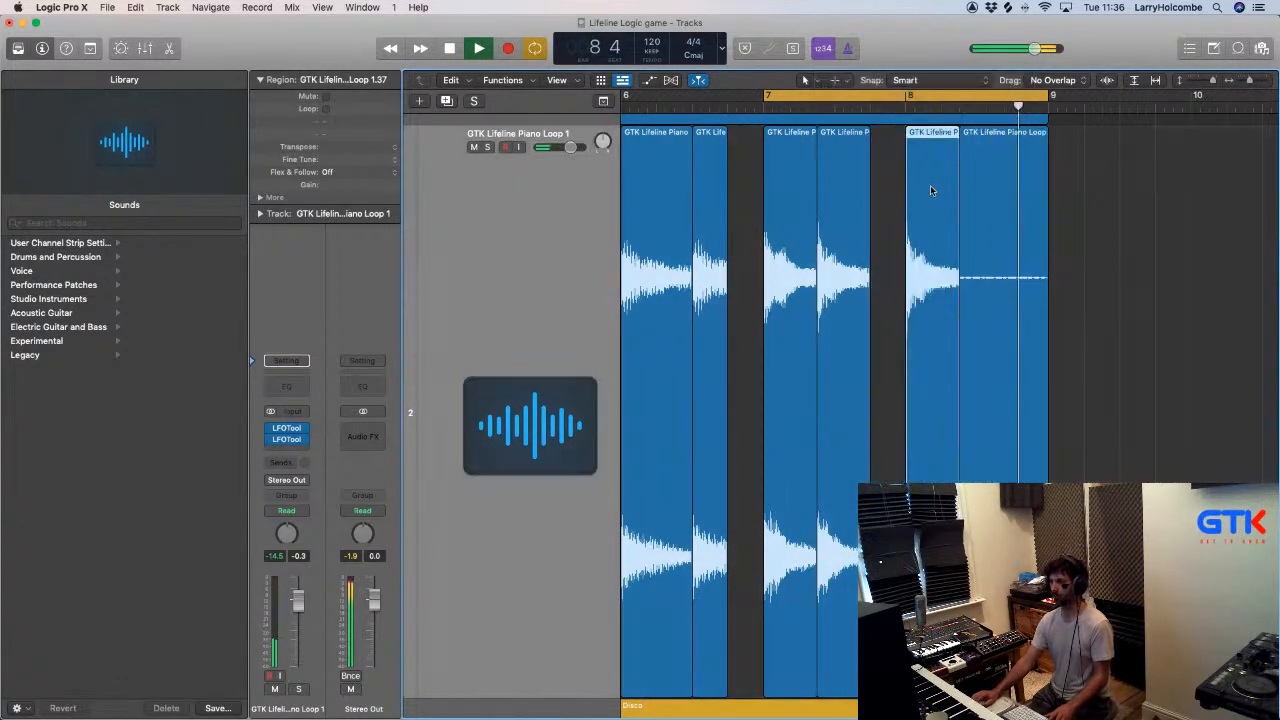
# - Delete the leftover piano region after the bar 8 slice and lengthen that slice to about half a bar
pyautogui.scroll(-3, 965, 197)
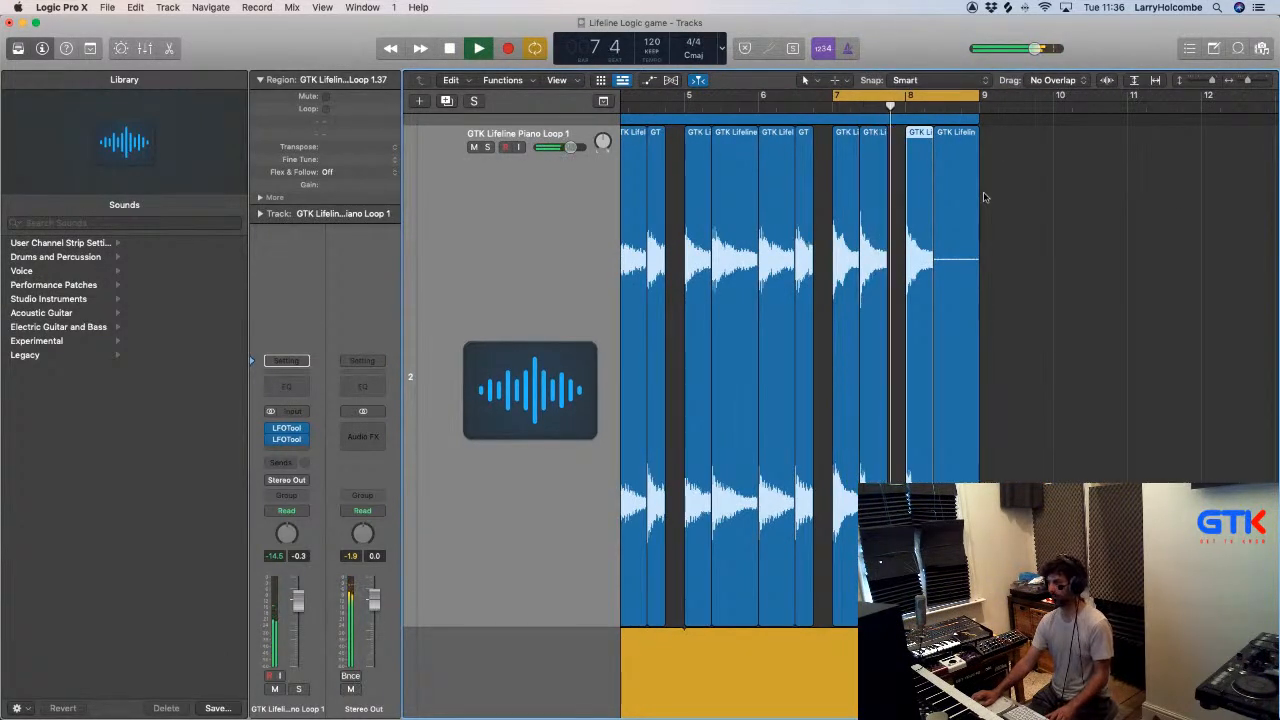
pyautogui.scroll(-2, 975, 184)
pyautogui.press('Delete')
pyautogui.moveTo(966, 472); pyautogui.dragTo(975, 472)
pyautogui.scroll(-3, 1033, 433)
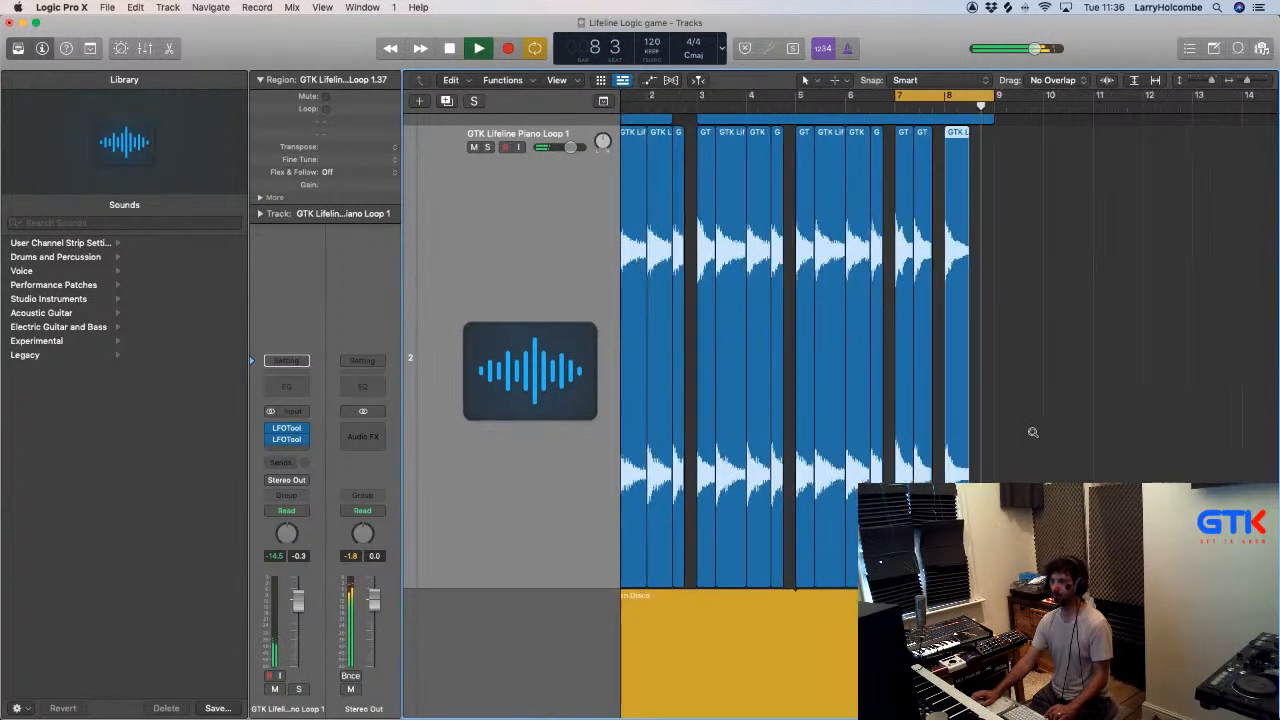
# - Extend the cycle range to bars 1 to 9 and switch to Ableton Live
pyautogui.scroll(-3, 1033, 432)
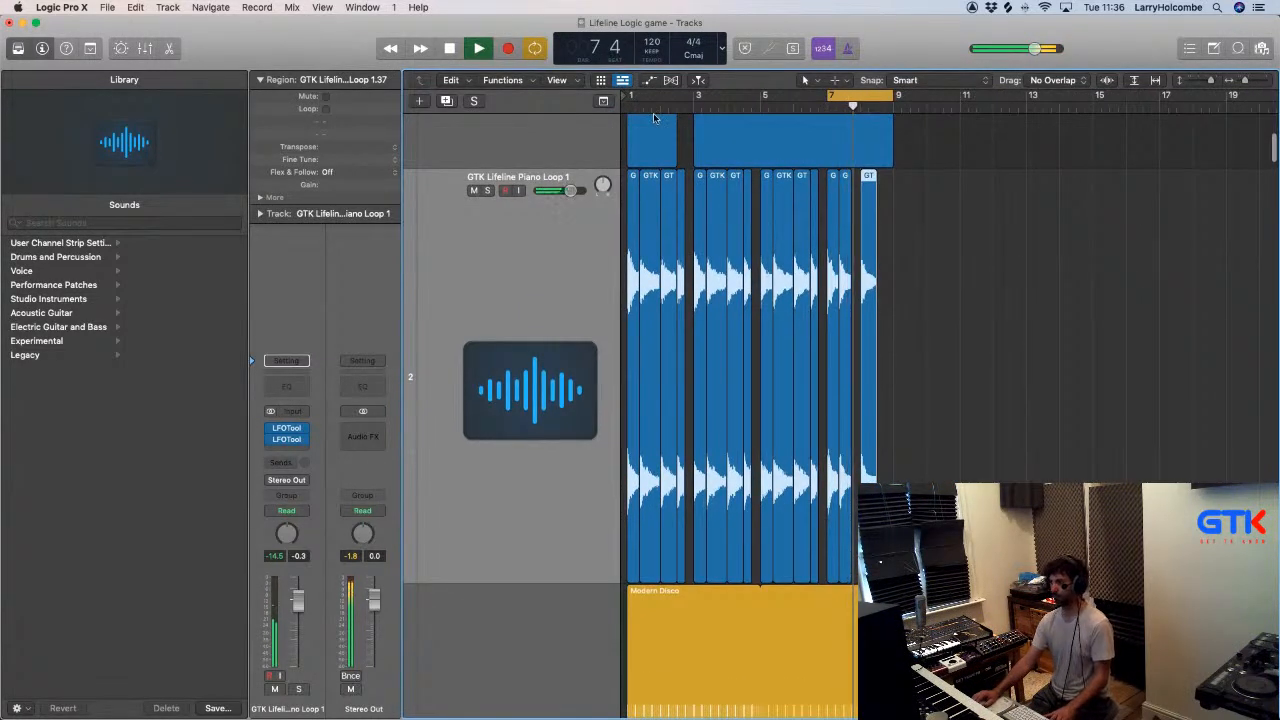
pyautogui.moveTo(633, 100); pyautogui.dragTo(893, 97)
pyautogui.press('super+Tab')
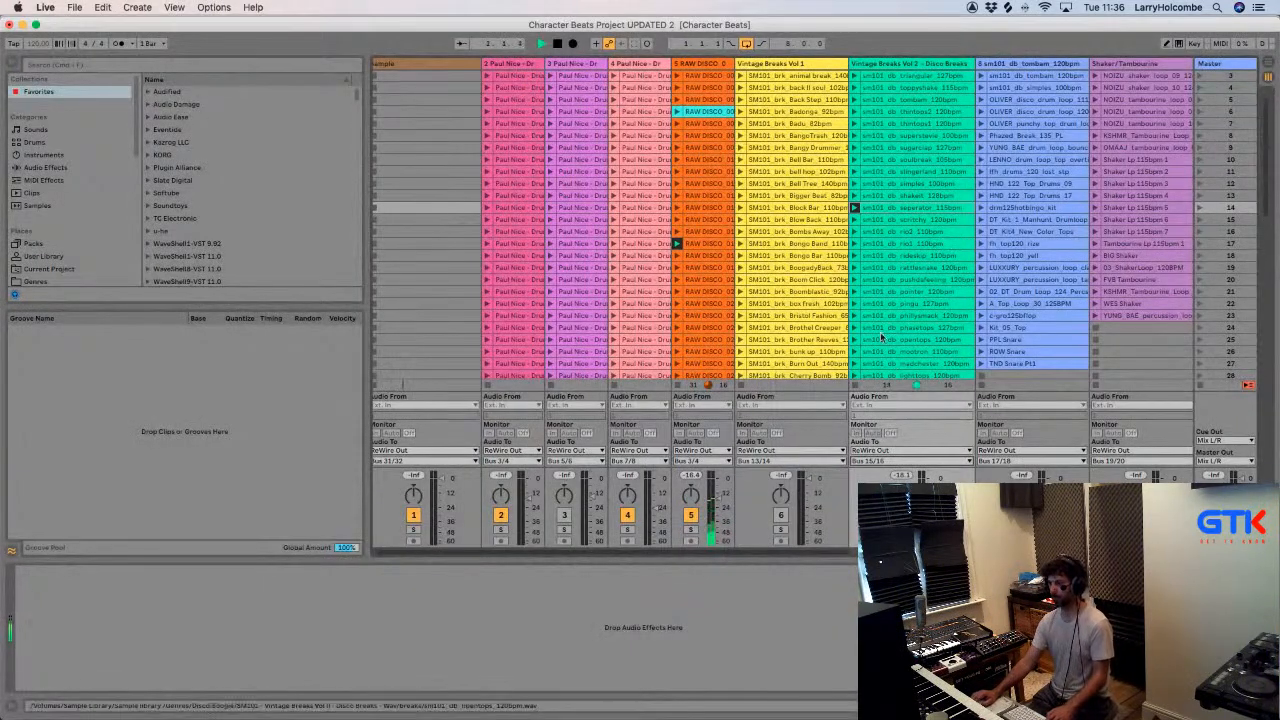
# - Launch the hat and bongo kit clip in row 14 of the sm101_db_tombam track and route that track to Bus 3/4
pyautogui.click(981, 207)
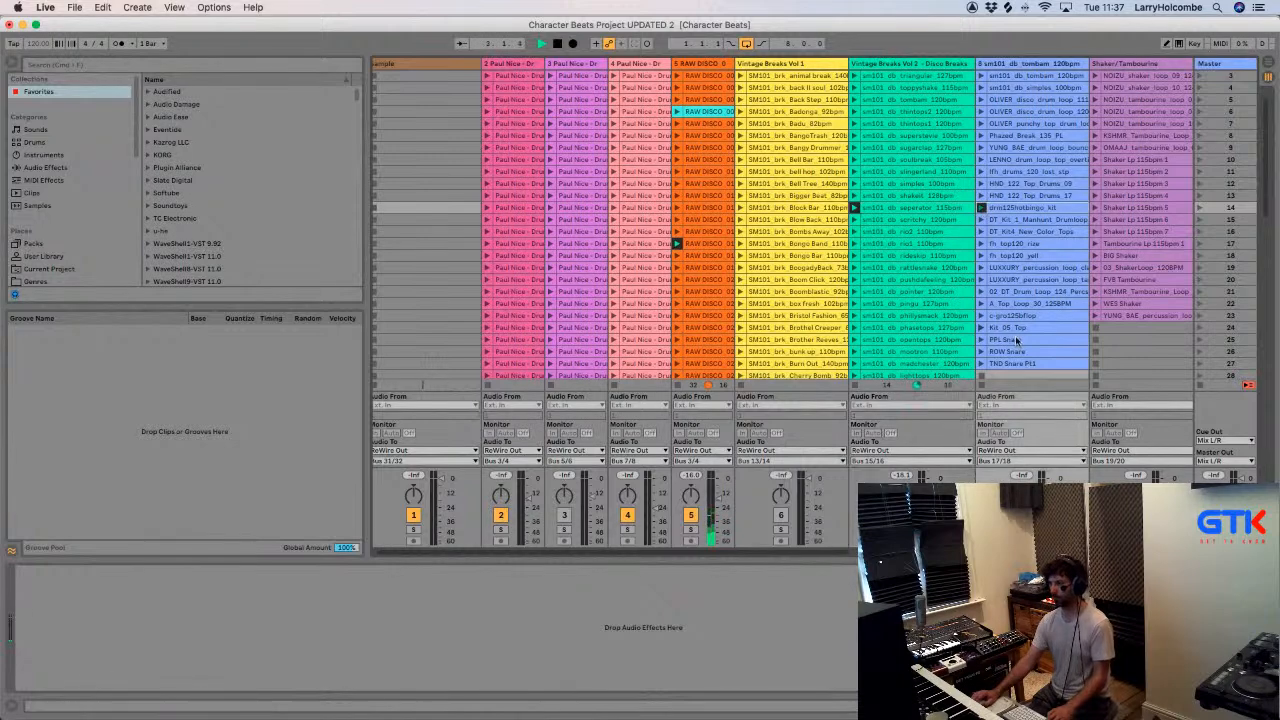
pyautogui.click(1006, 461)
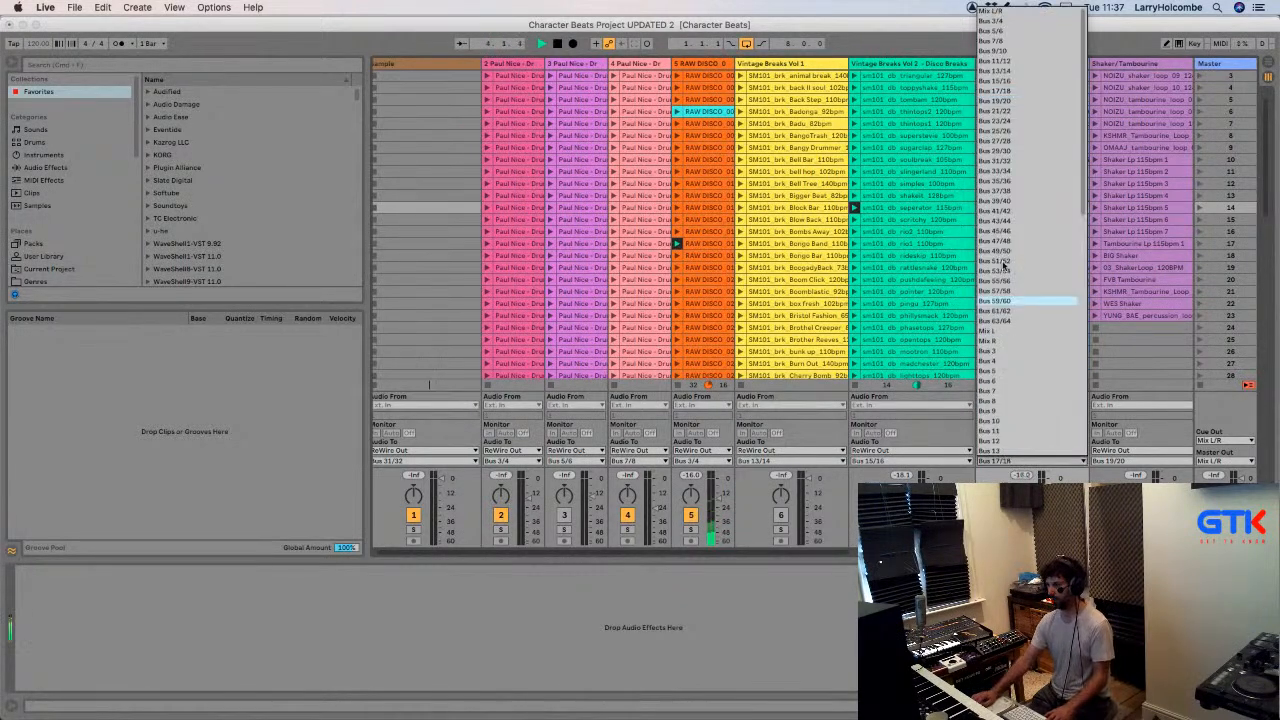
pyautogui.click(994, 22)
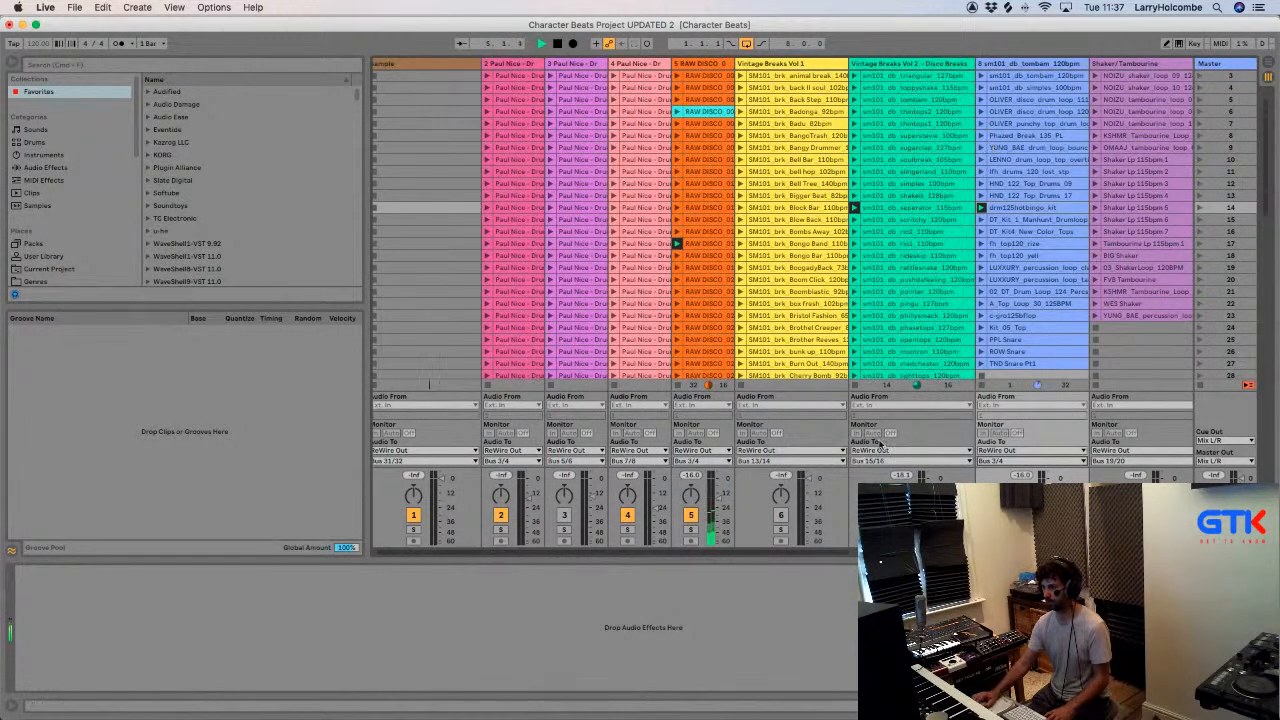
# - Audition fh_top120, OLIVER disco and Phazed Break loops on the sm101_db_tombam track, ending with the YUNG_BAE drum loop playing
pyautogui.click(981, 244)
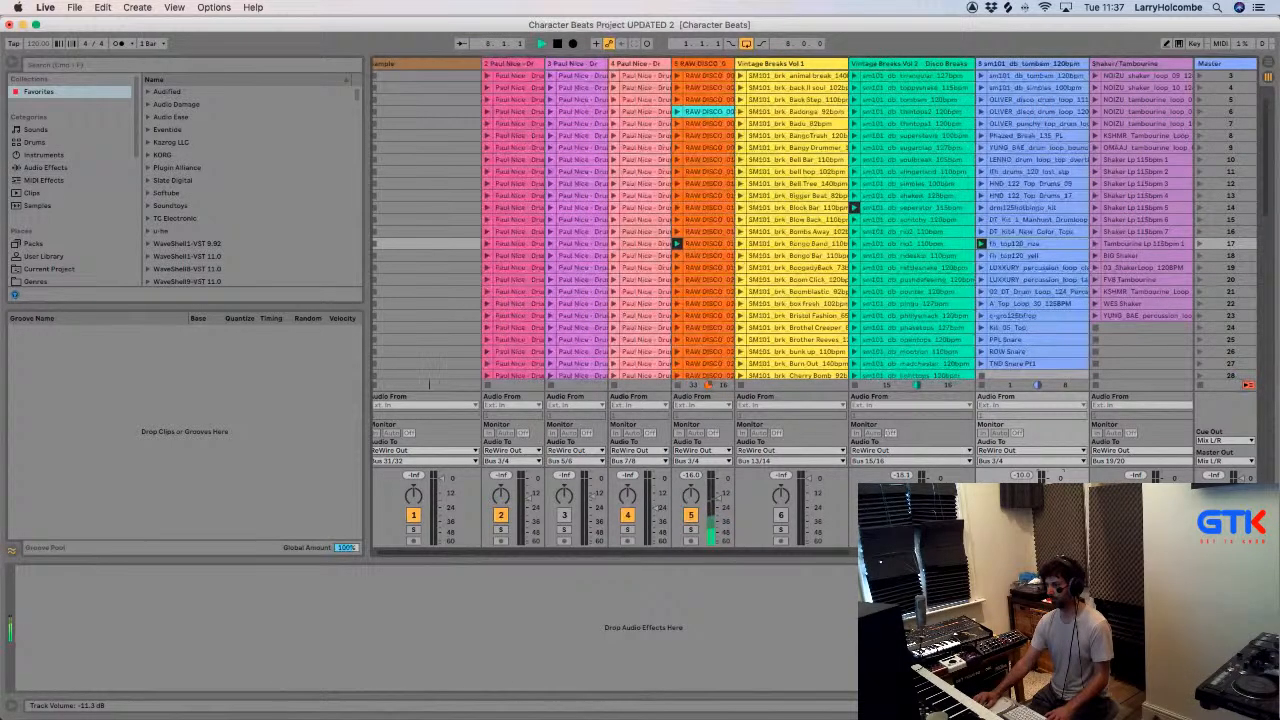
pyautogui.click(981, 100)
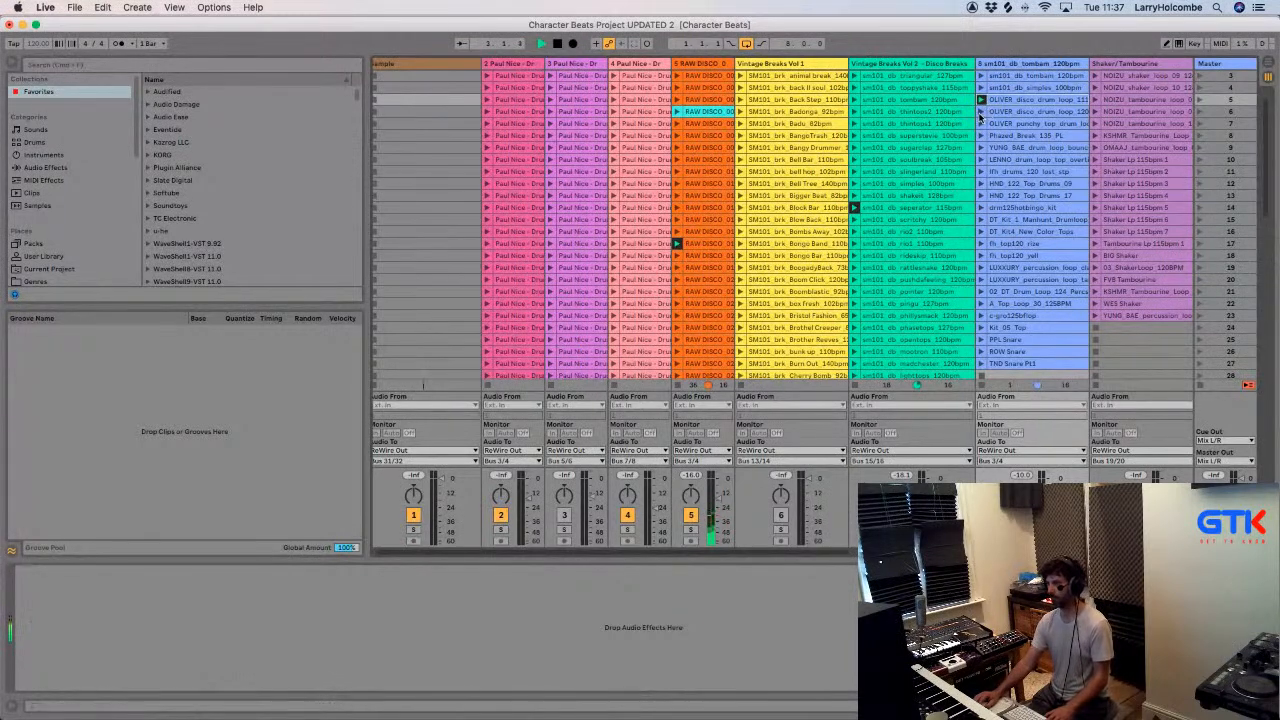
pyautogui.click(981, 112)
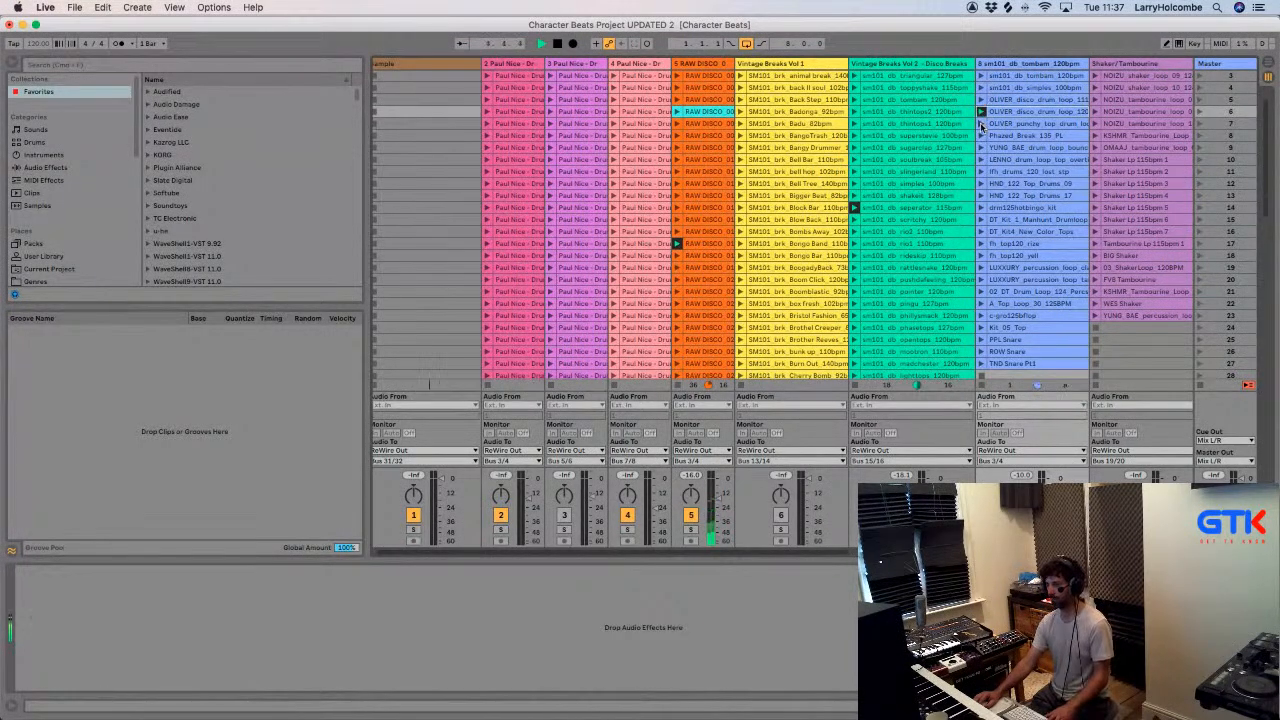
pyautogui.click(981, 136)
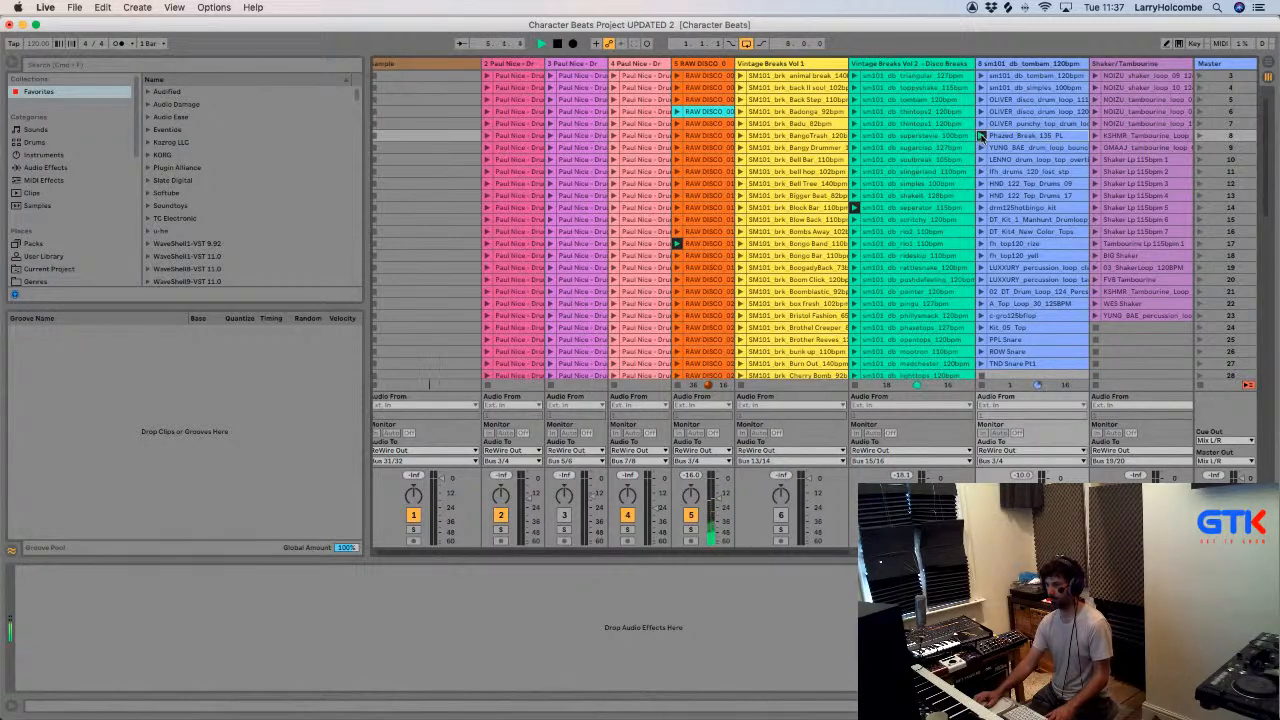
pyautogui.click(981, 148)
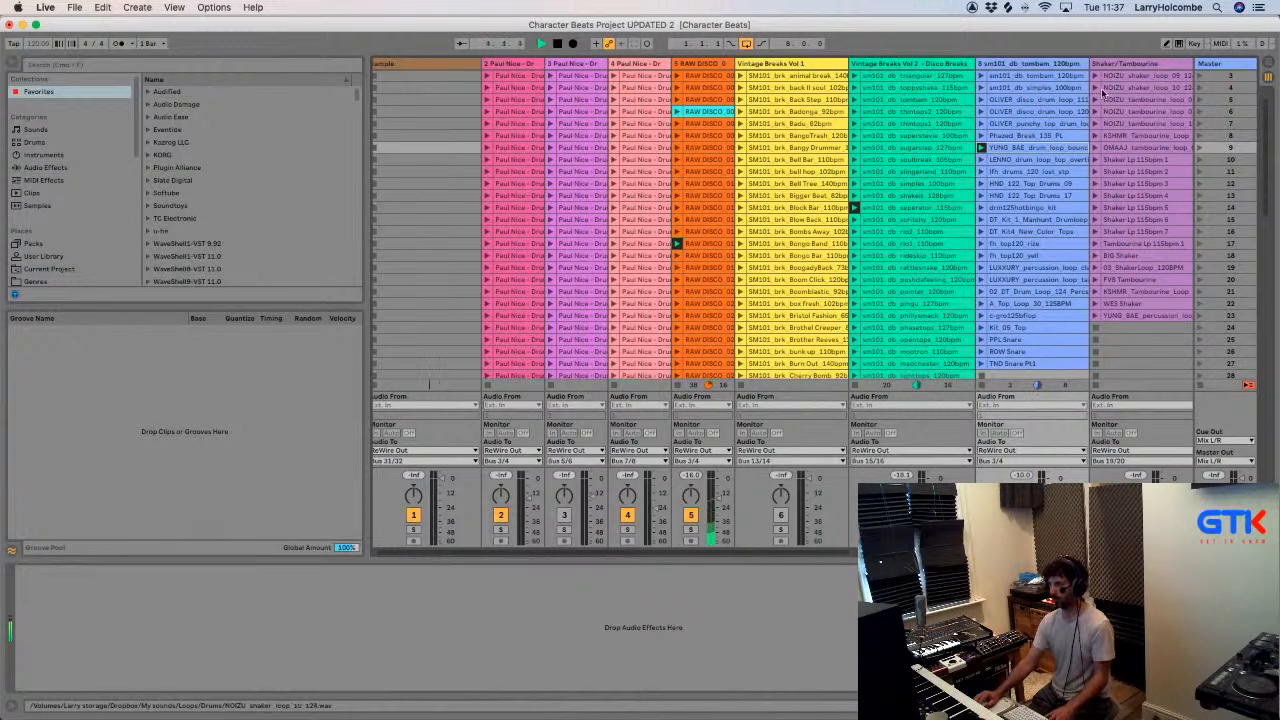
# - Route the Shaker/Tambourine track to Bus 3/4 and launch the NOIZU tambourine_loop_03 clip in row 5
pyautogui.click(1116, 462)
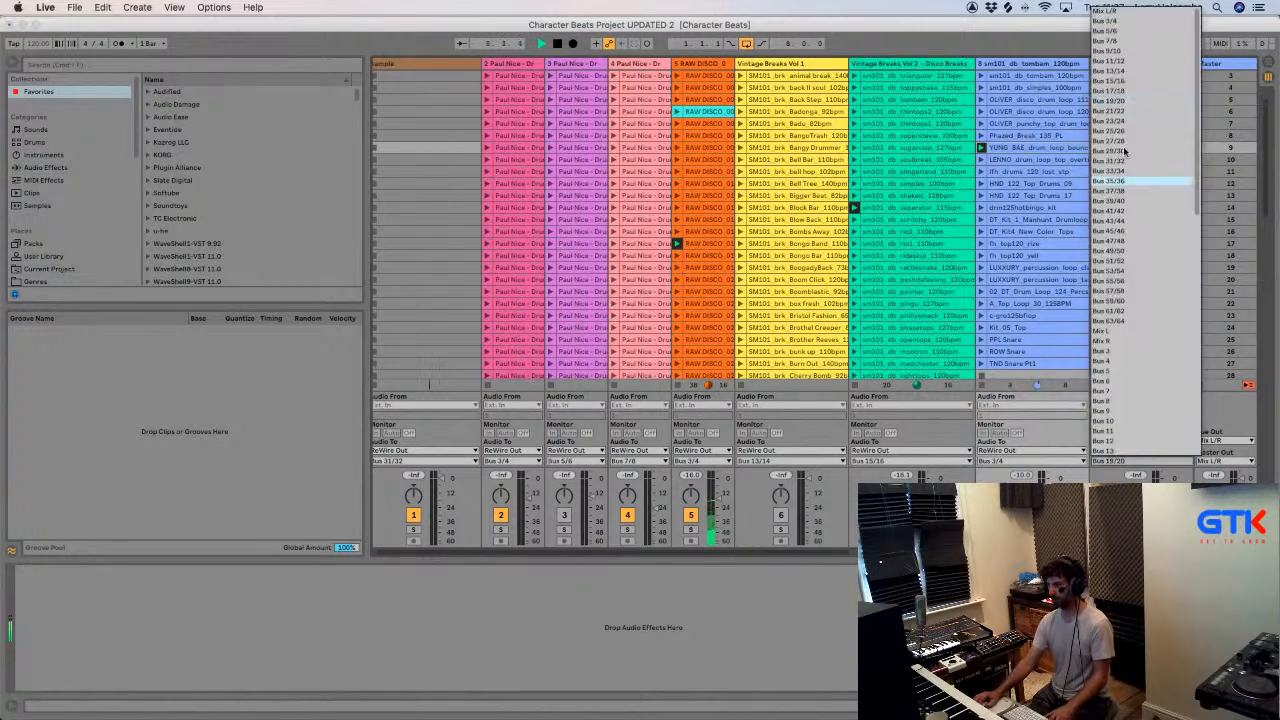
pyautogui.click(1104, 21)
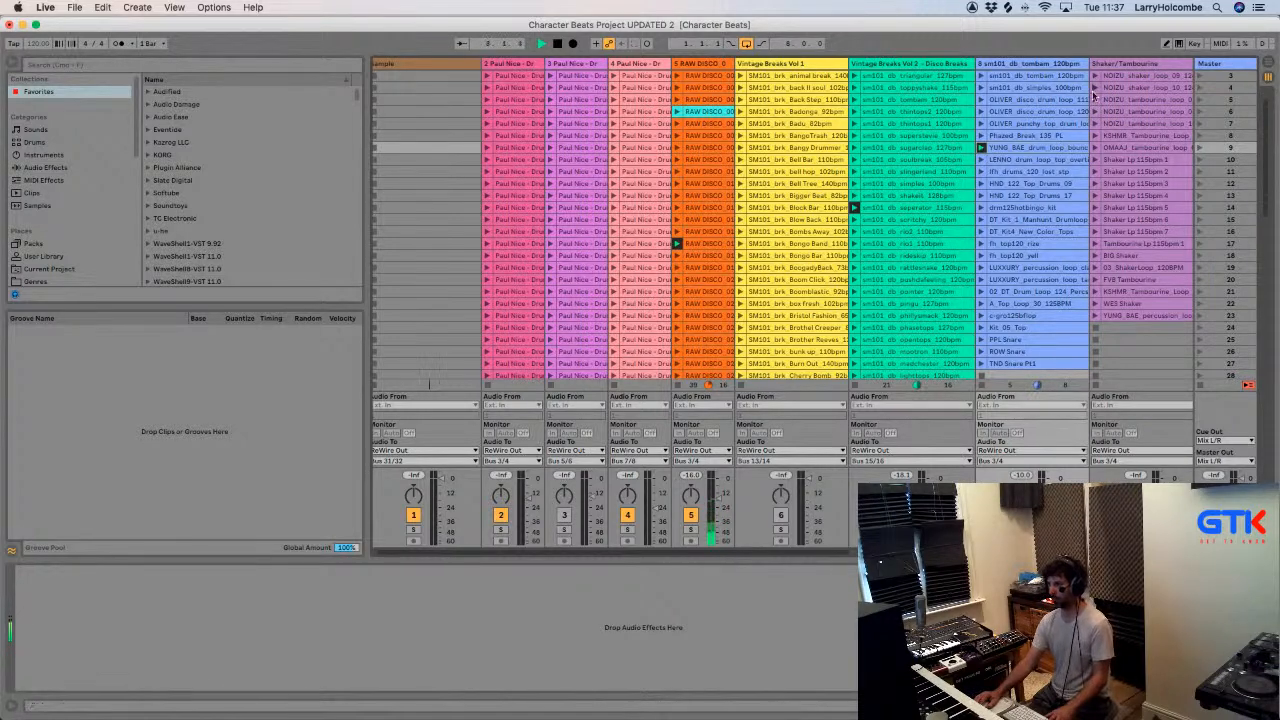
pyautogui.hscroll(1, 1095, 90)
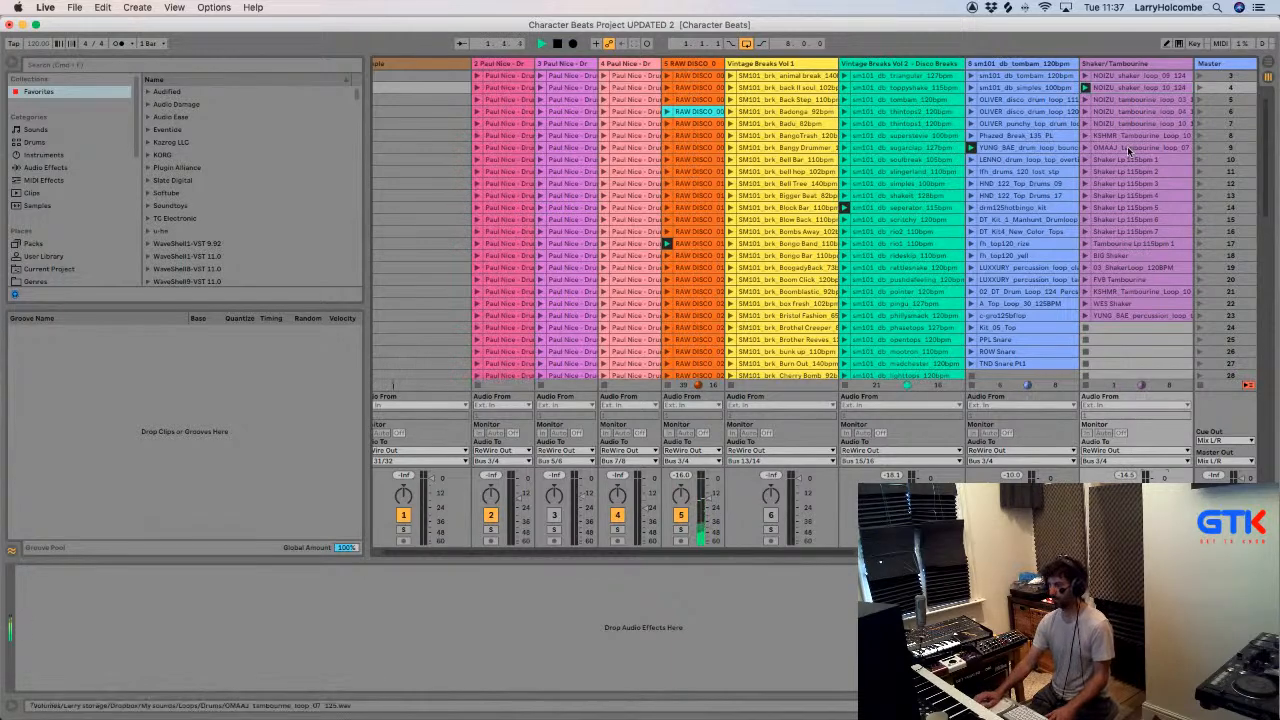
pyautogui.click(1084, 100)
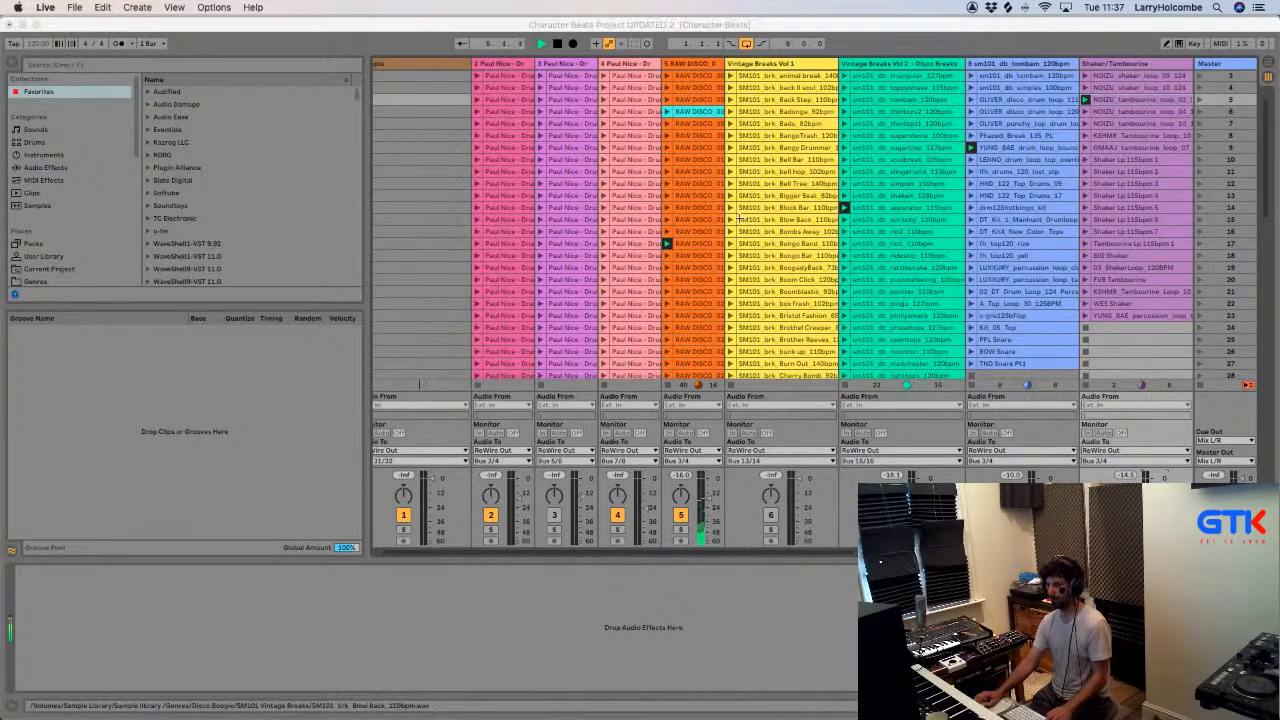
# - Switch back to Logic Pro and raise the GTK Lifeline Piano Loop 1 channel level to 3.0 dB
pyautogui.press('super+Tab')
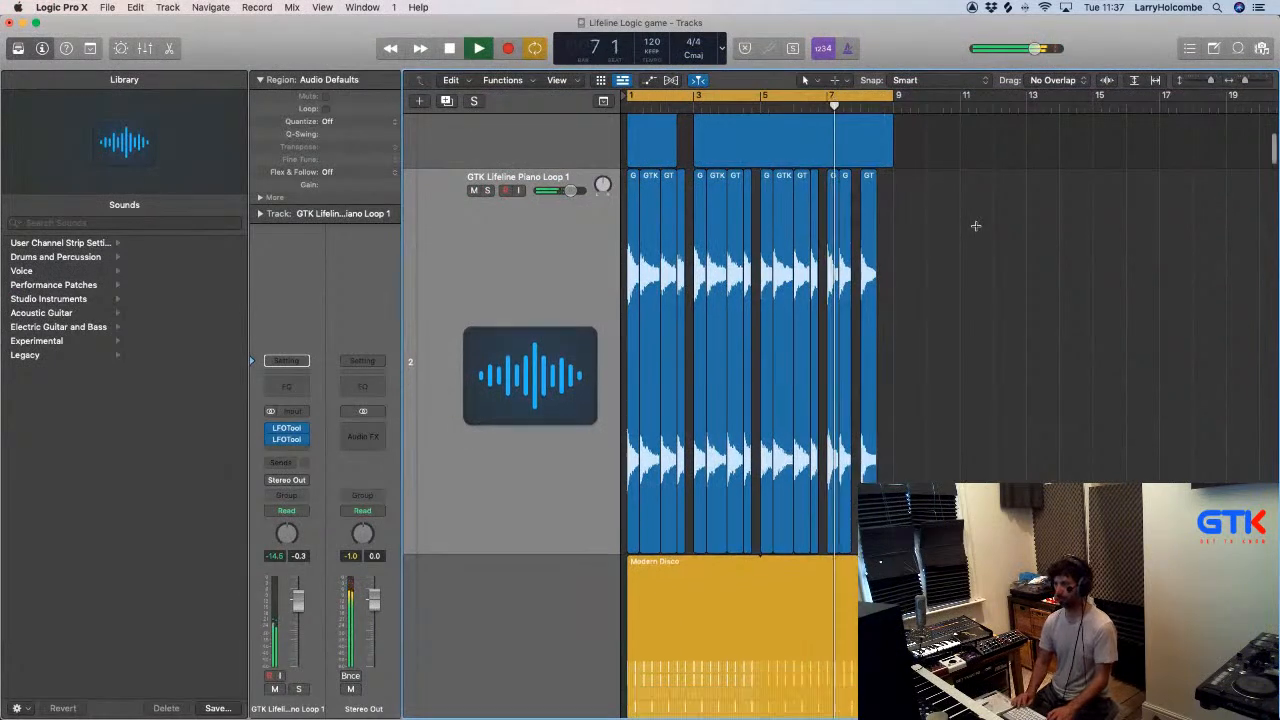
pyautogui.press('z')
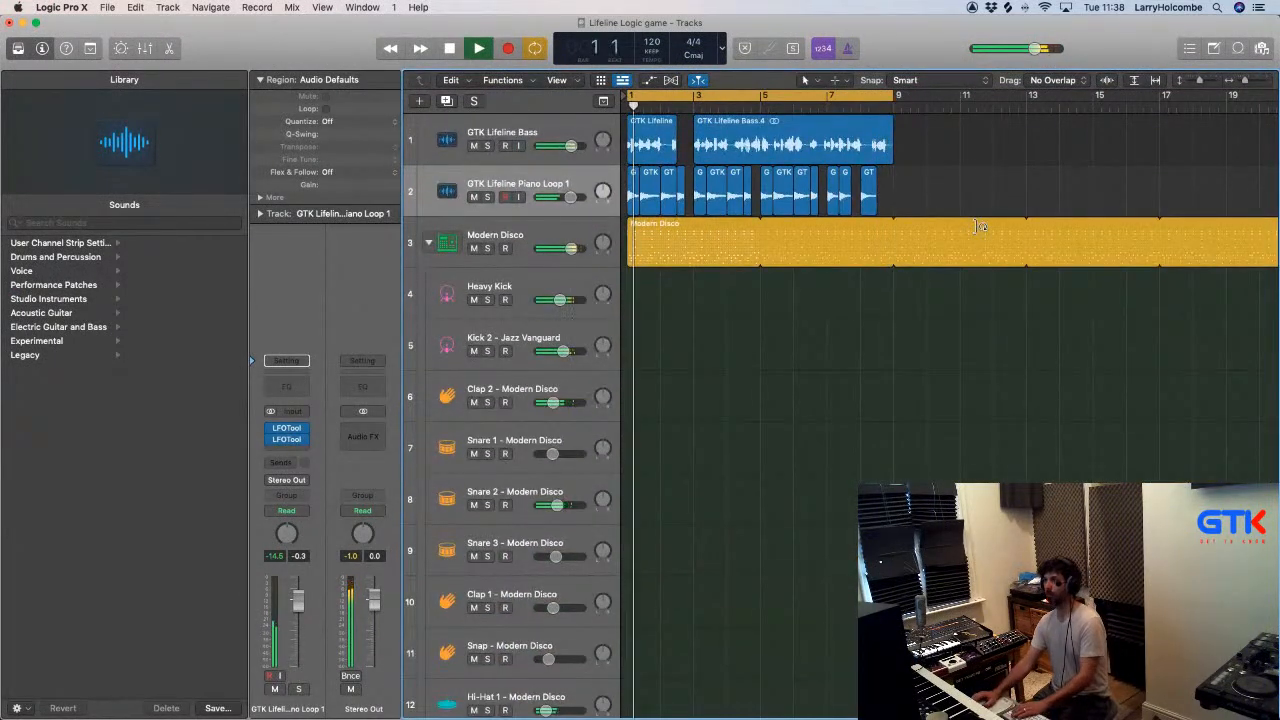
pyautogui.press('x')
pyautogui.press('x')
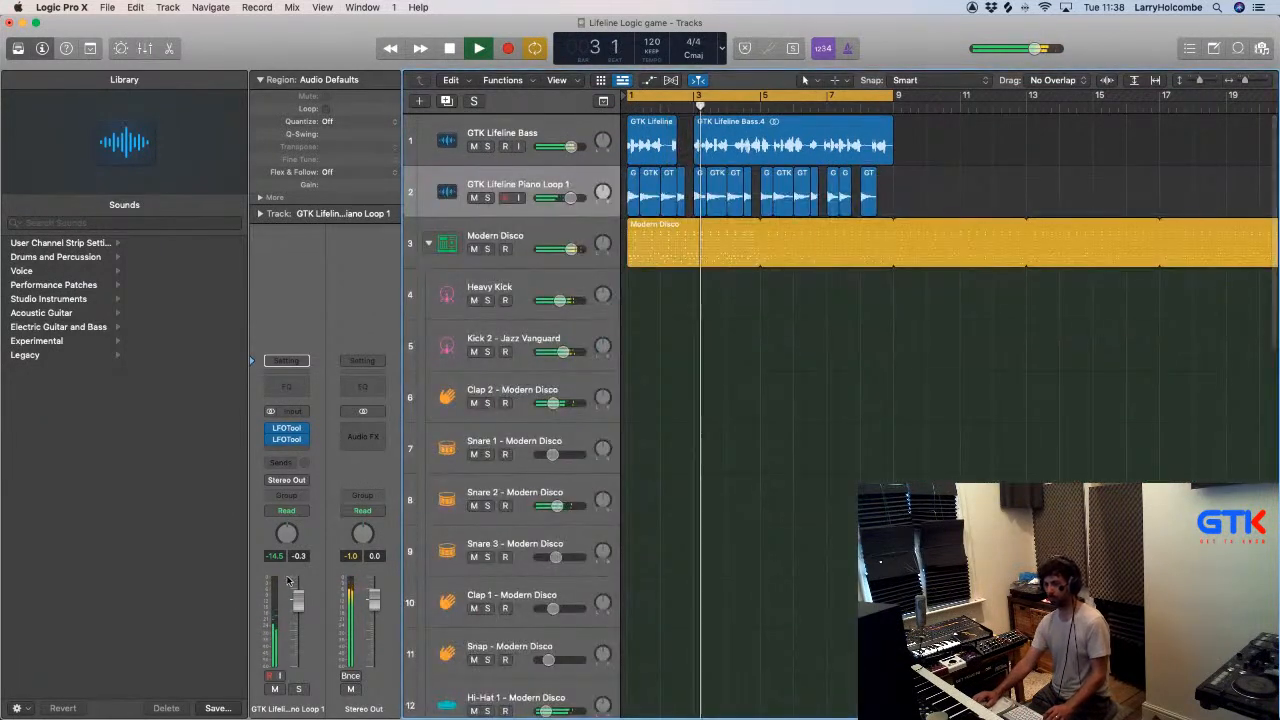
pyautogui.moveTo(297, 600); pyautogui.dragTo(297, 588)
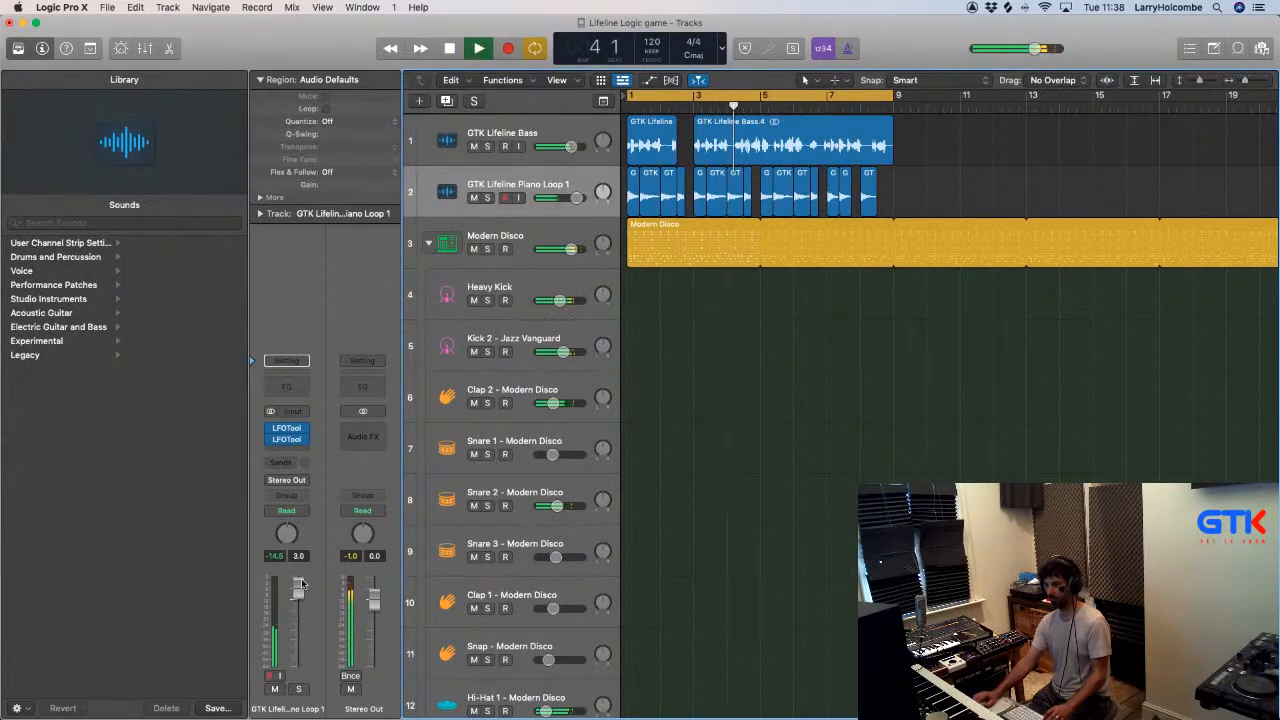
# - Open the Heavy Kick channel's Drum Synth from the mixer and lower its Decay to 6.9%
pyautogui.press('x')
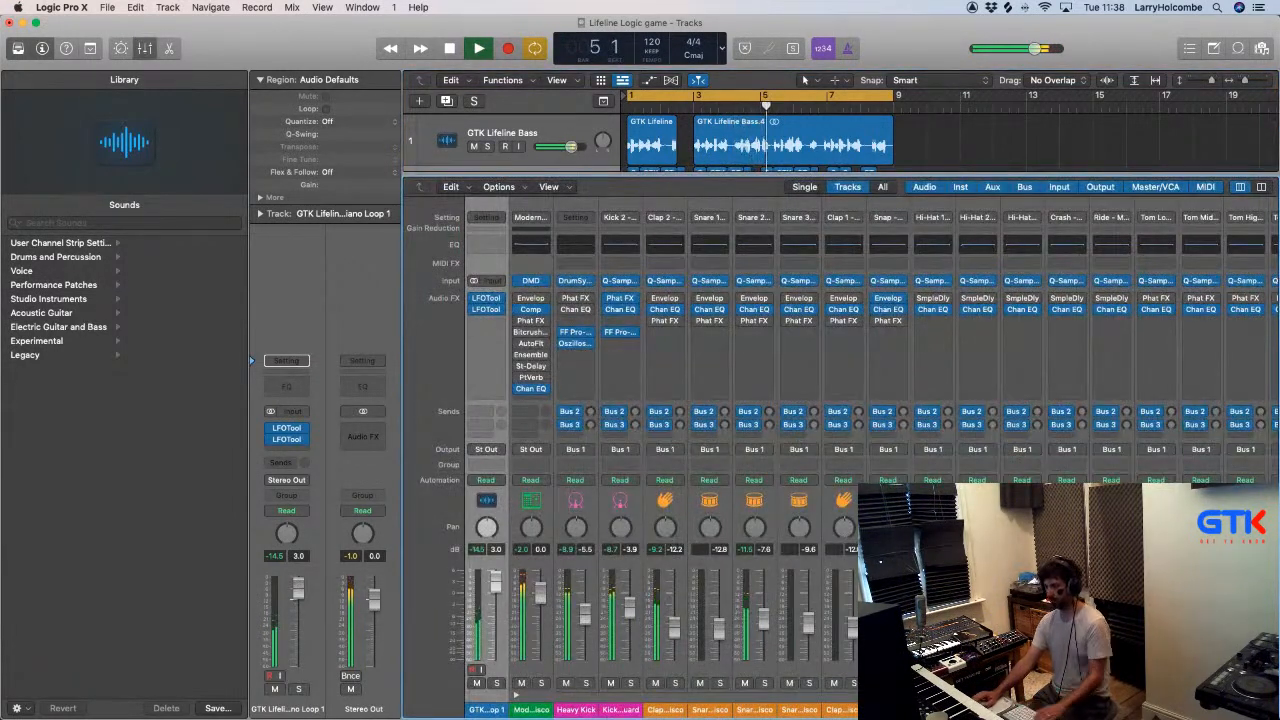
pyautogui.hscroll(5, 840, 450)
pyautogui.hscroll(3, 840, 450)
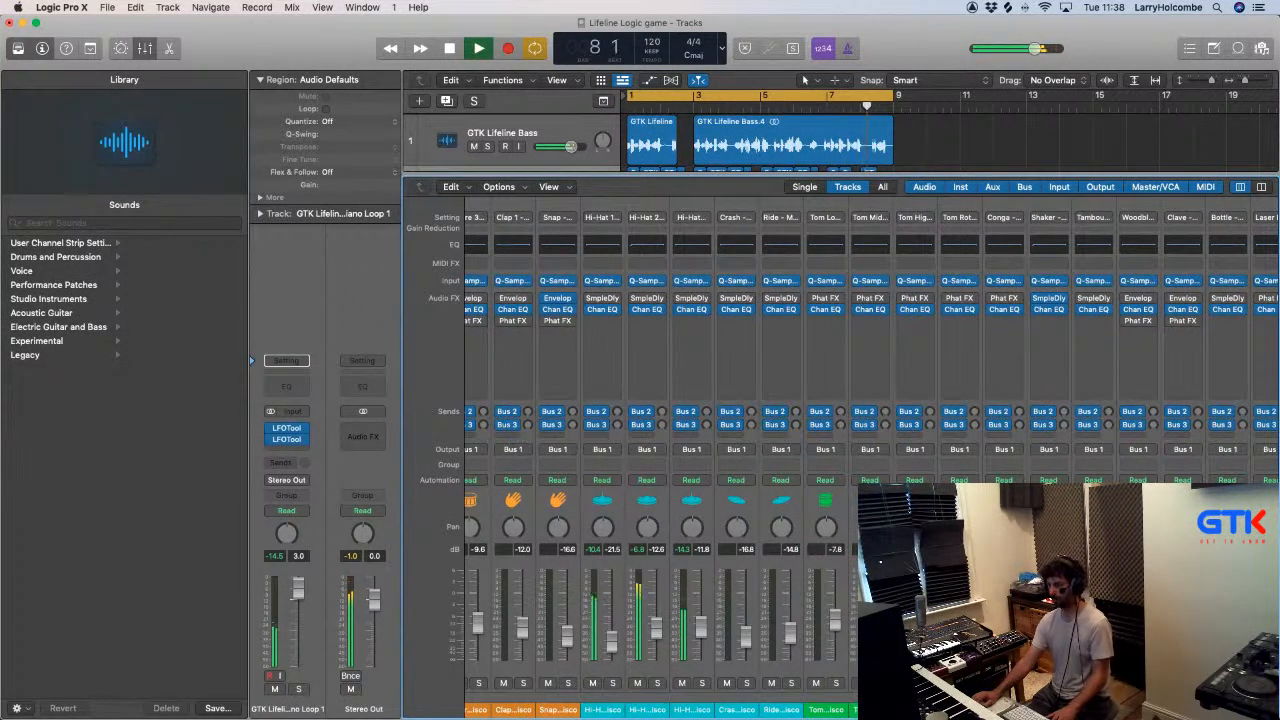
pyautogui.hscroll(-5, 620, 283)
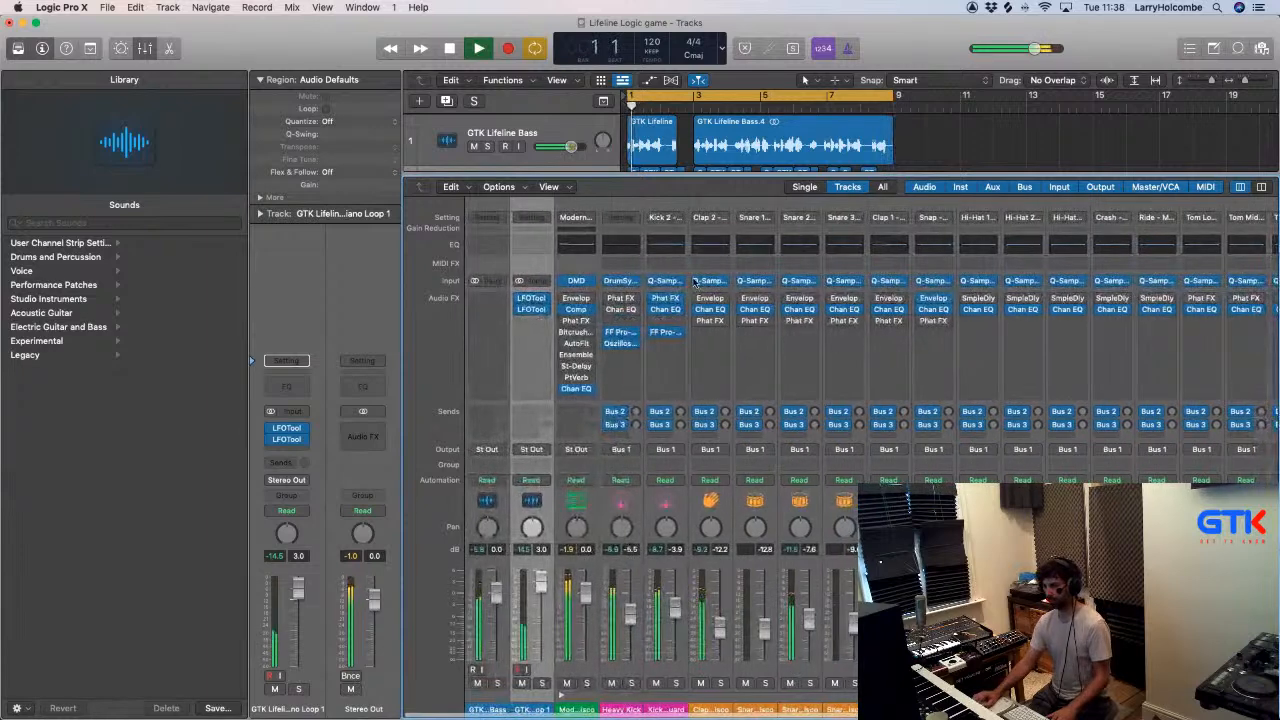
pyautogui.click(620, 281)
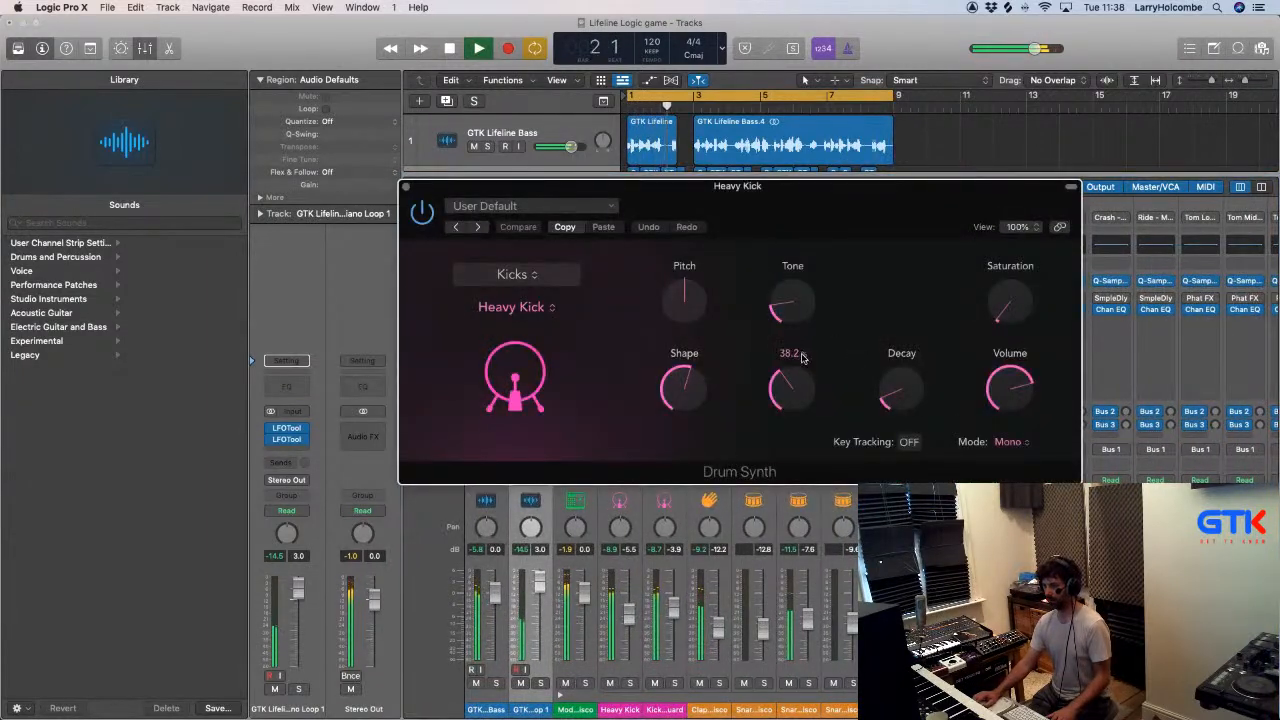
pyautogui.moveTo(911, 407); pyautogui.dragTo(911, 417)
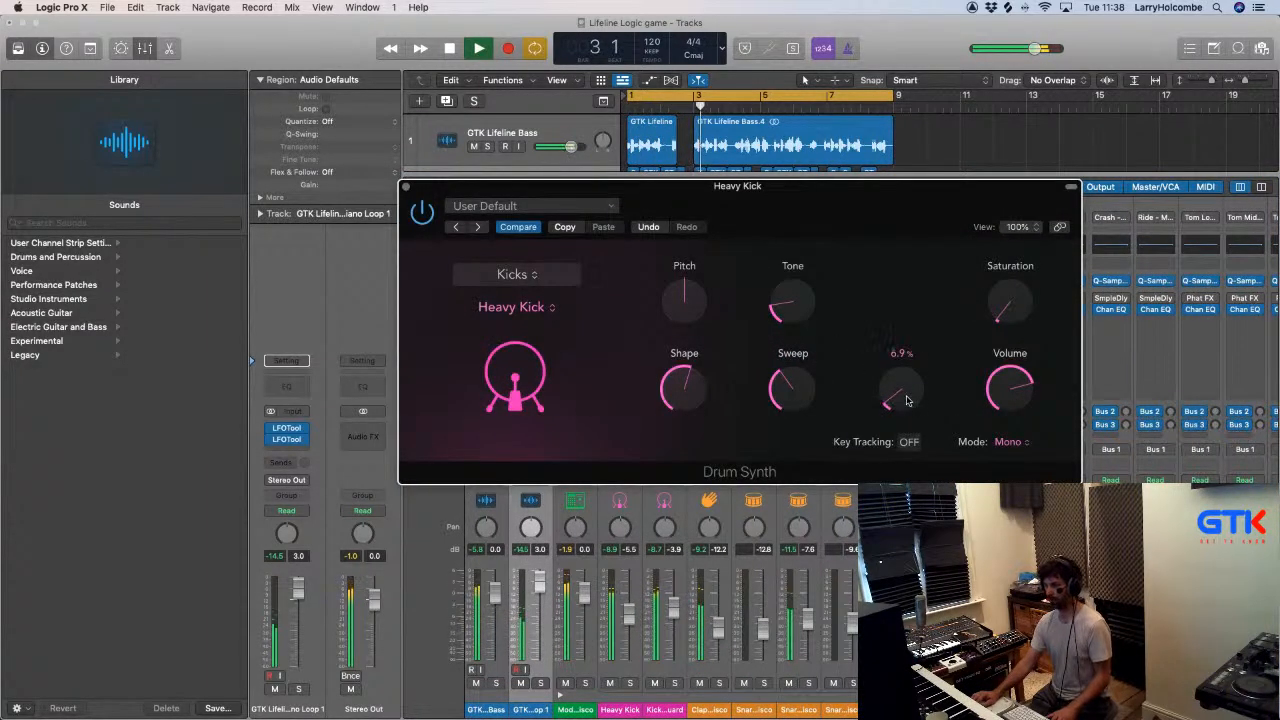
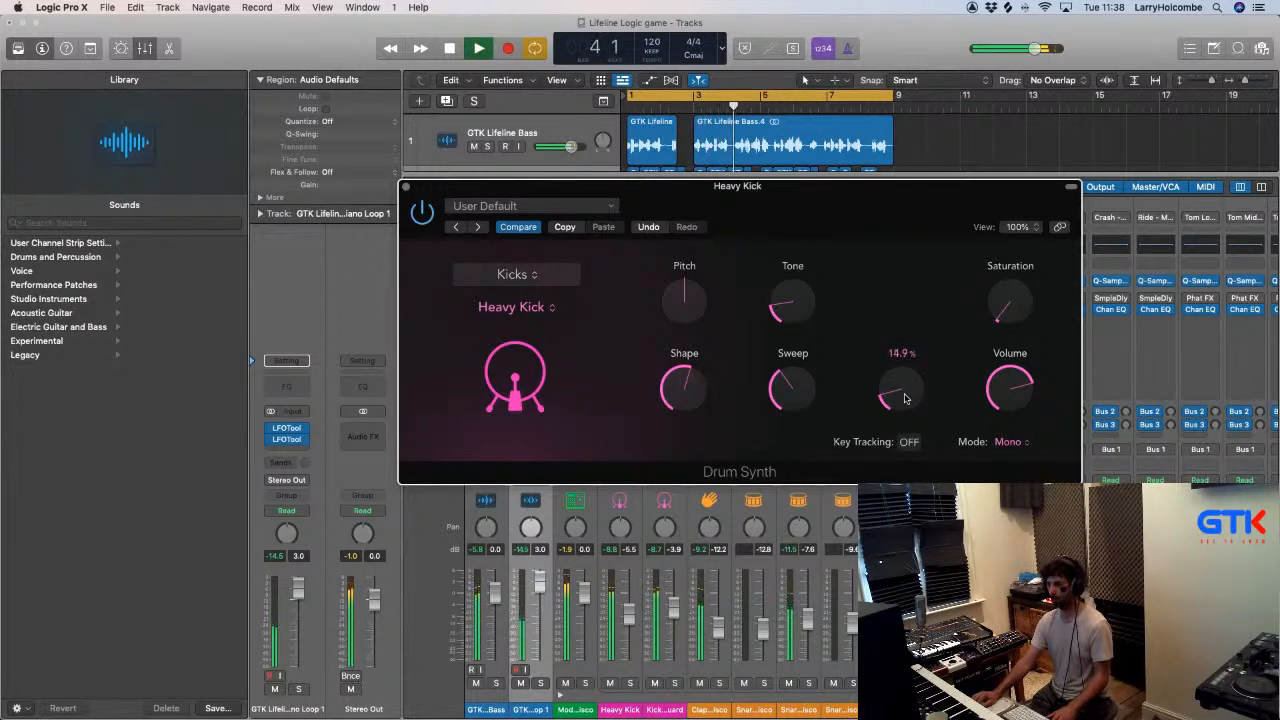
# - Adjust the Heavy Kick's Tone, set its Pitch to 2 and close the Drum Synth
pyautogui.moveTo(788, 303); pyautogui.dragTo(794, 308)
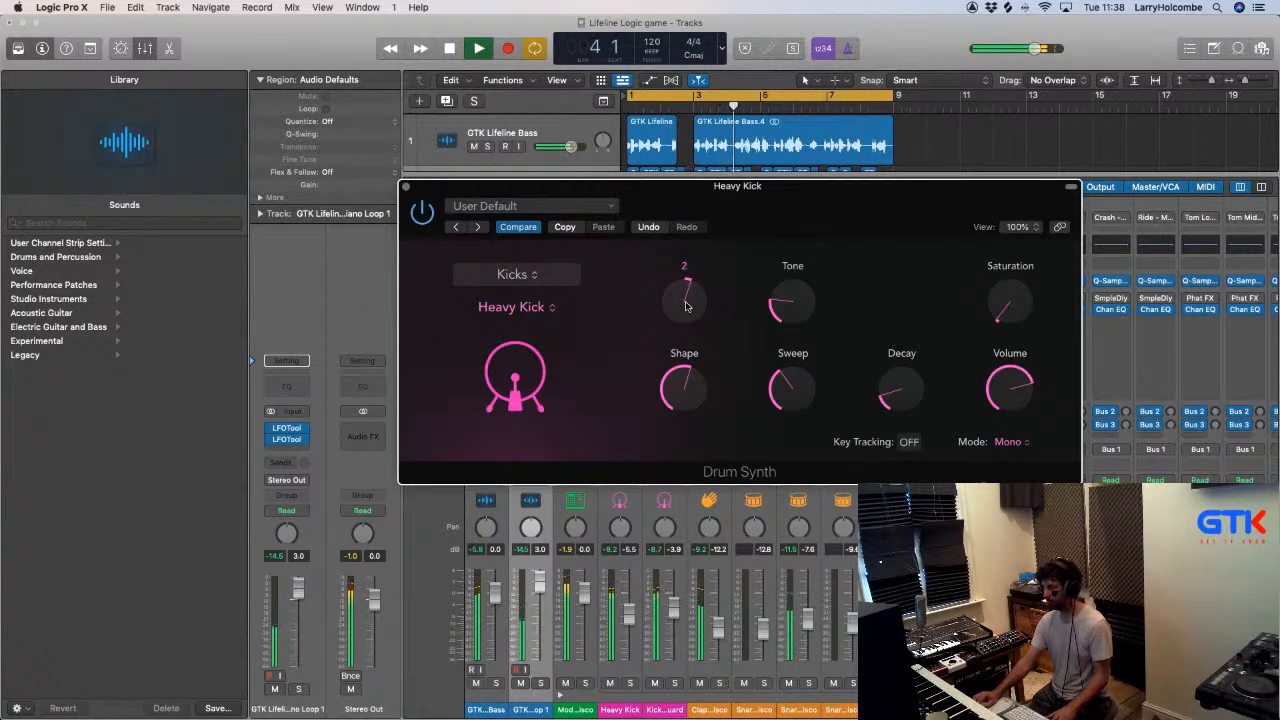
pyautogui.click(405, 188)
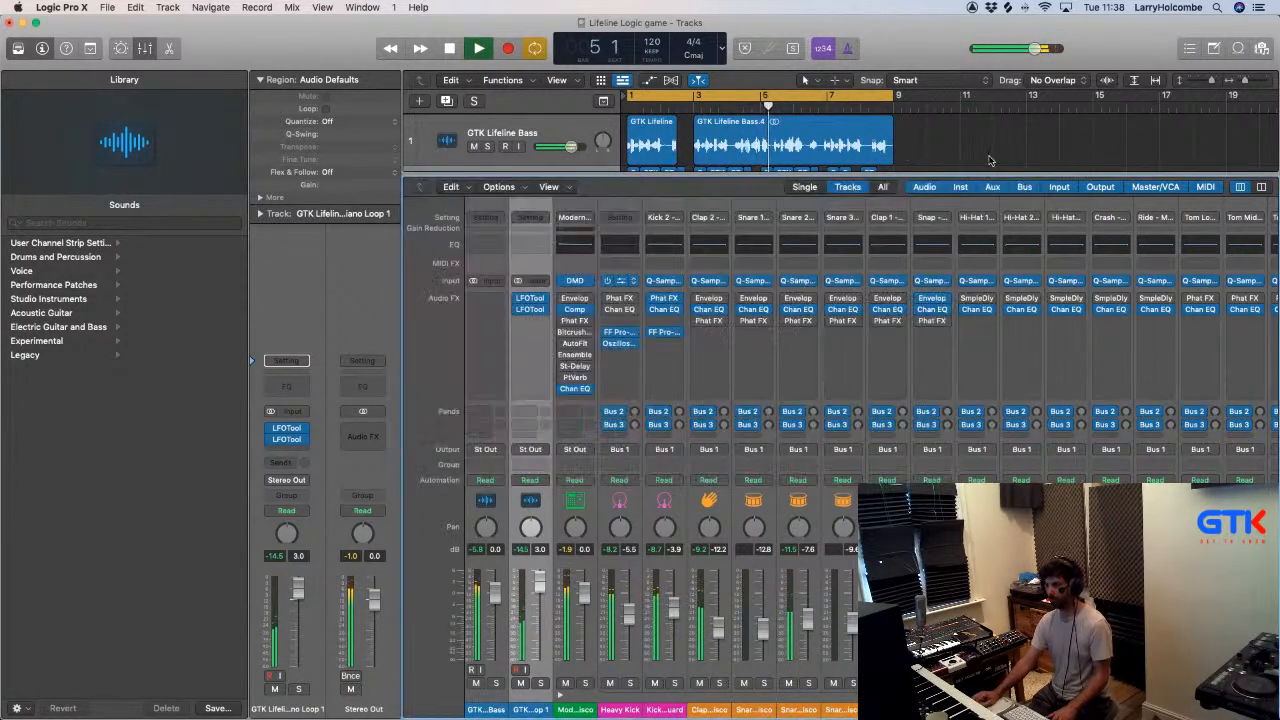
# - Review the mixer and the full track list, reducing track heights until all the tracks fit in view
pyautogui.press('x')
pyautogui.press('super+Up')
pyautogui.press('super+Up')
pyautogui.press('super+Up')
pyautogui.press('super+Up')
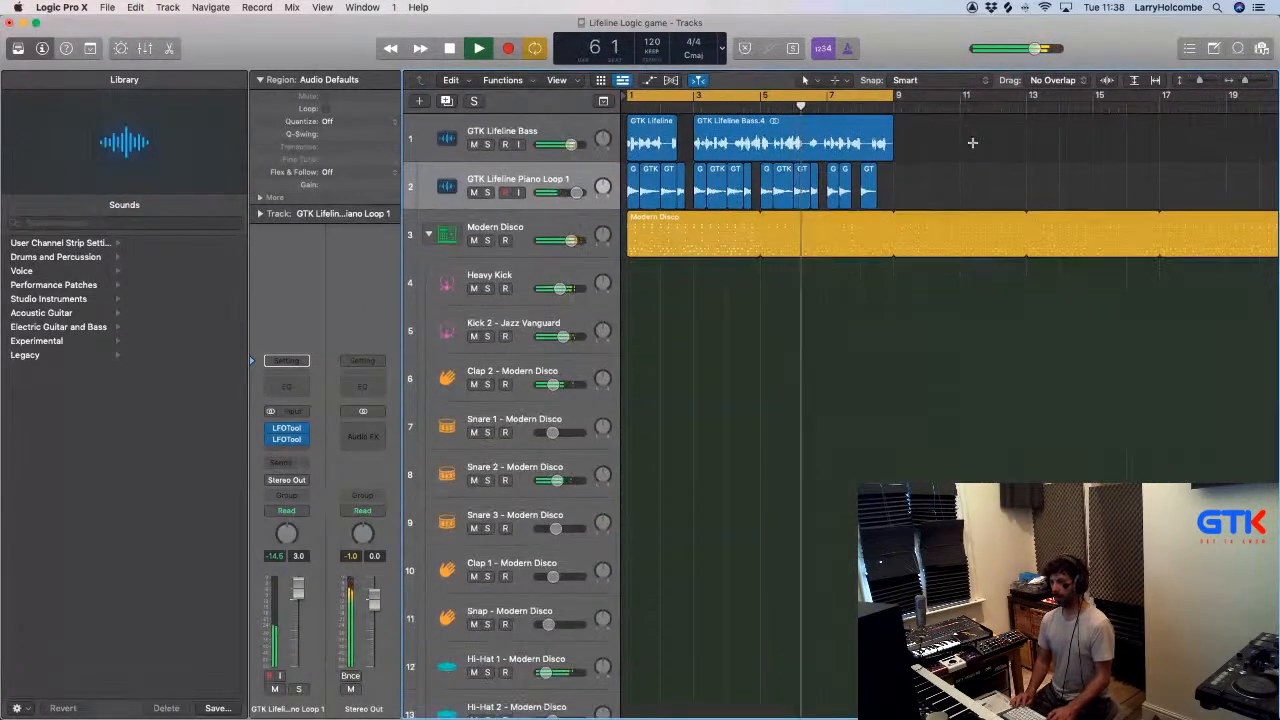
pyautogui.press('super+Tab')
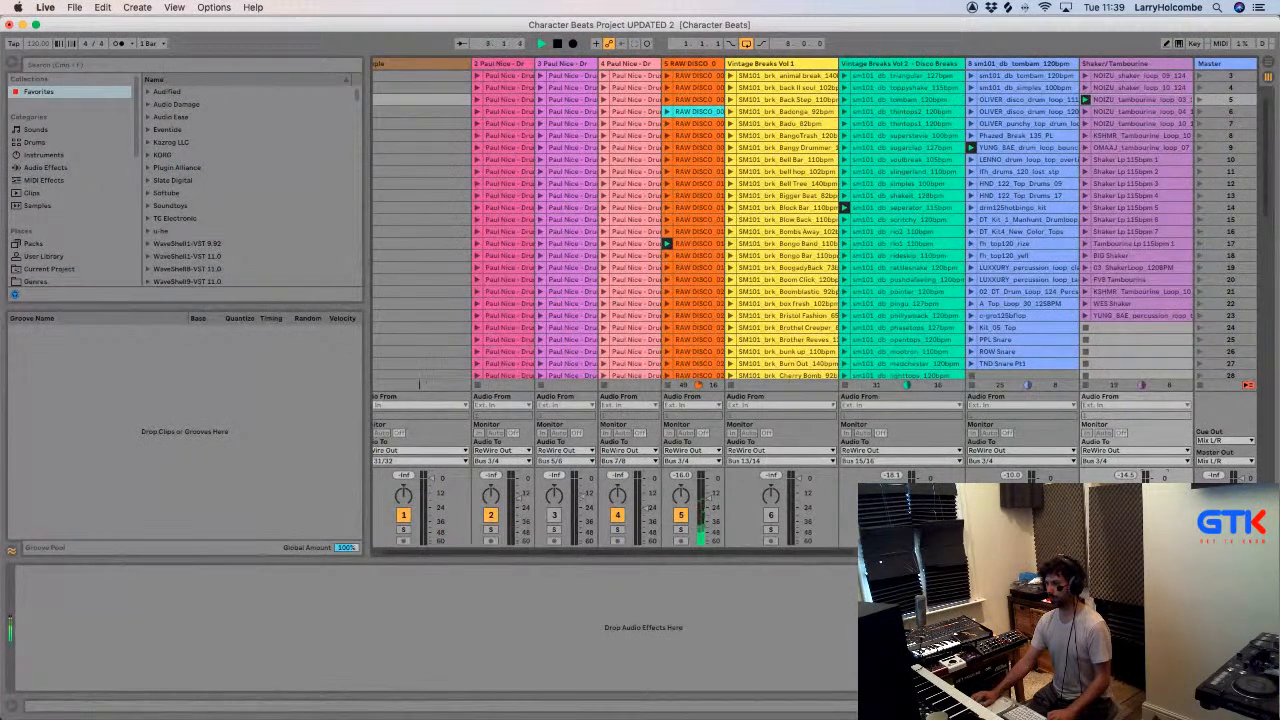
pyautogui.press('super+Tab')
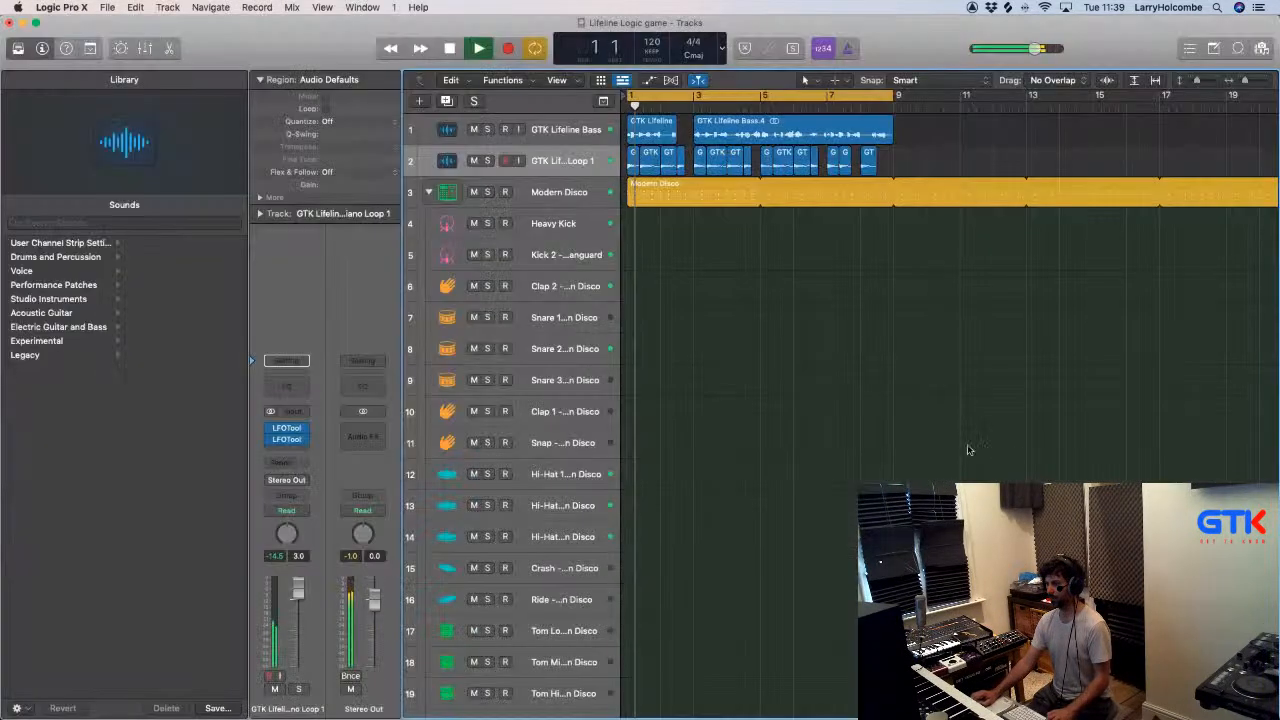
pyautogui.press('x')
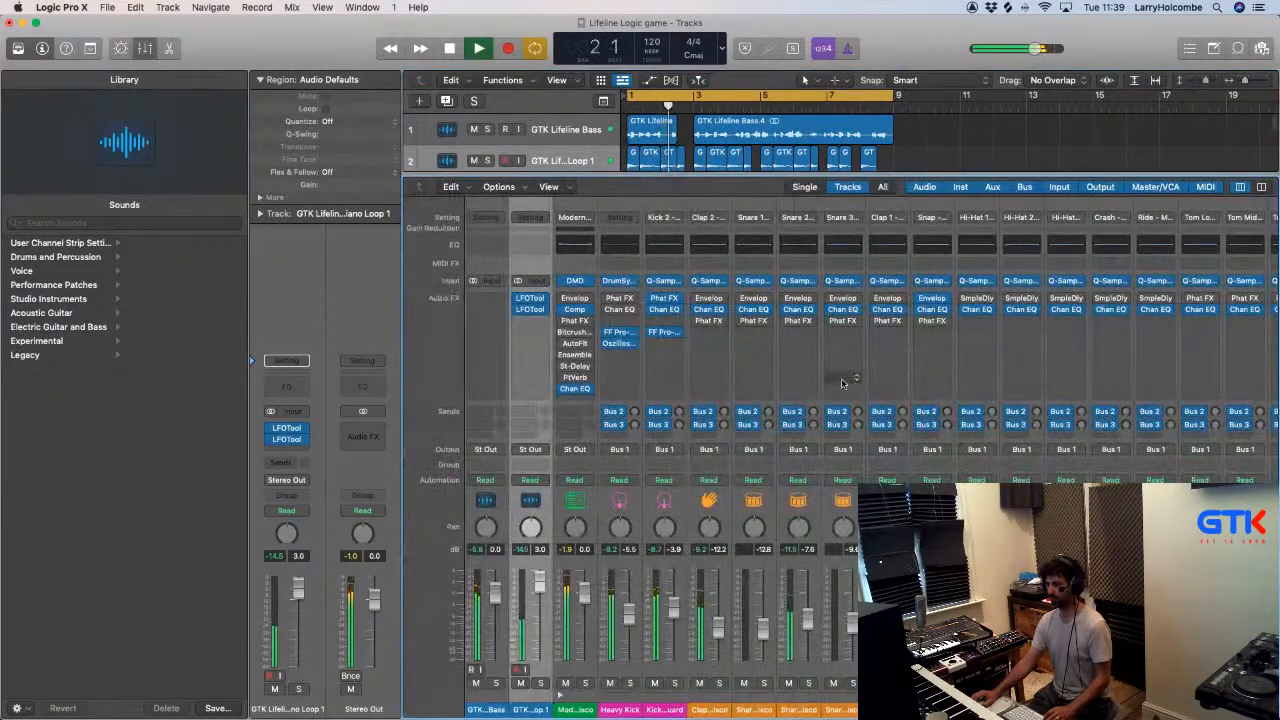
pyautogui.press('x')
pyautogui.scroll(-4, 854, 360)
pyautogui.press('super+Up')
pyautogui.press('super+Up')
pyautogui.press('super+Up')
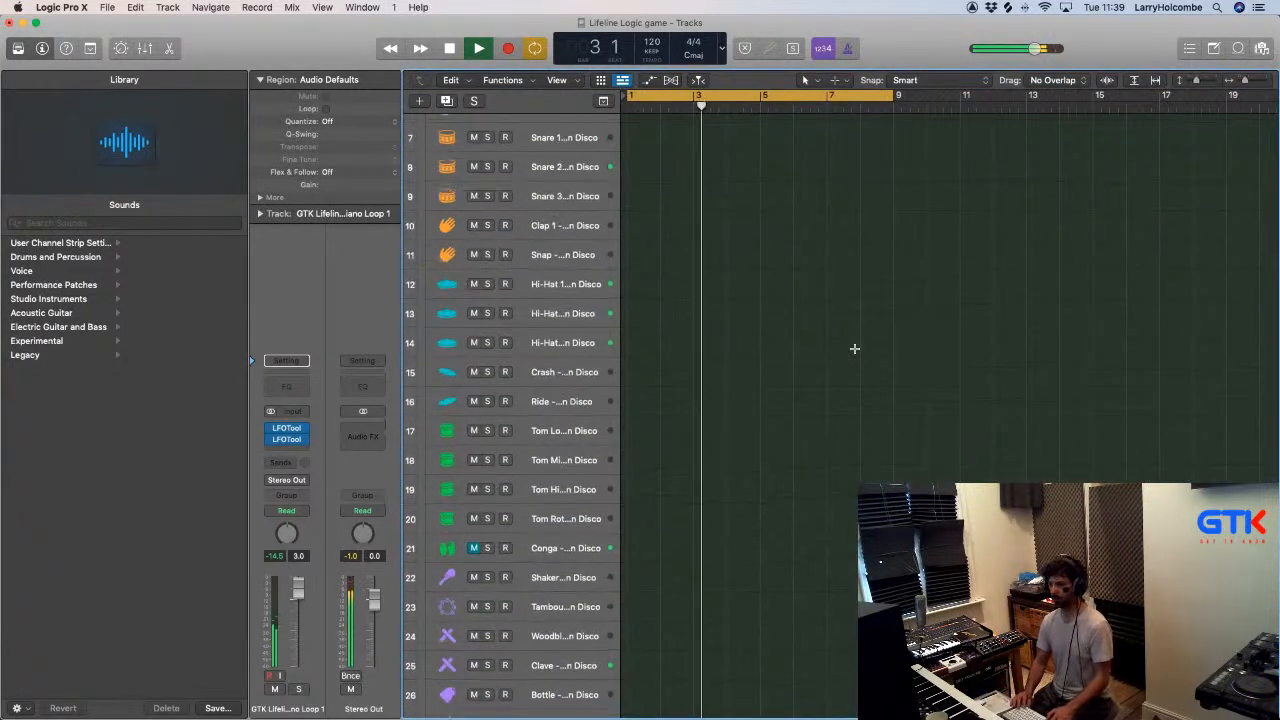
pyautogui.scroll(-1, 857, 360)
pyautogui.press('x')
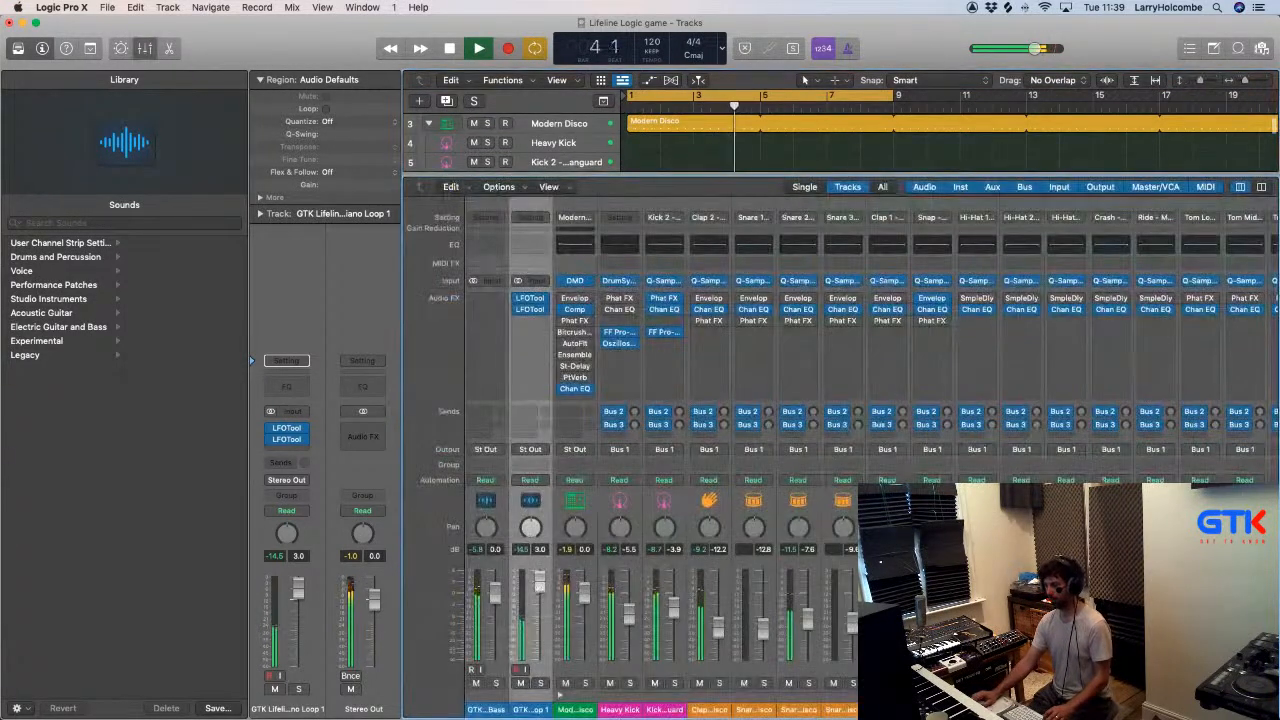
# - Audition the RW04 return channel in solo and check the Ableton loops, clearing the solo and restarting playback
pyautogui.hscroll(5, 863, 446)
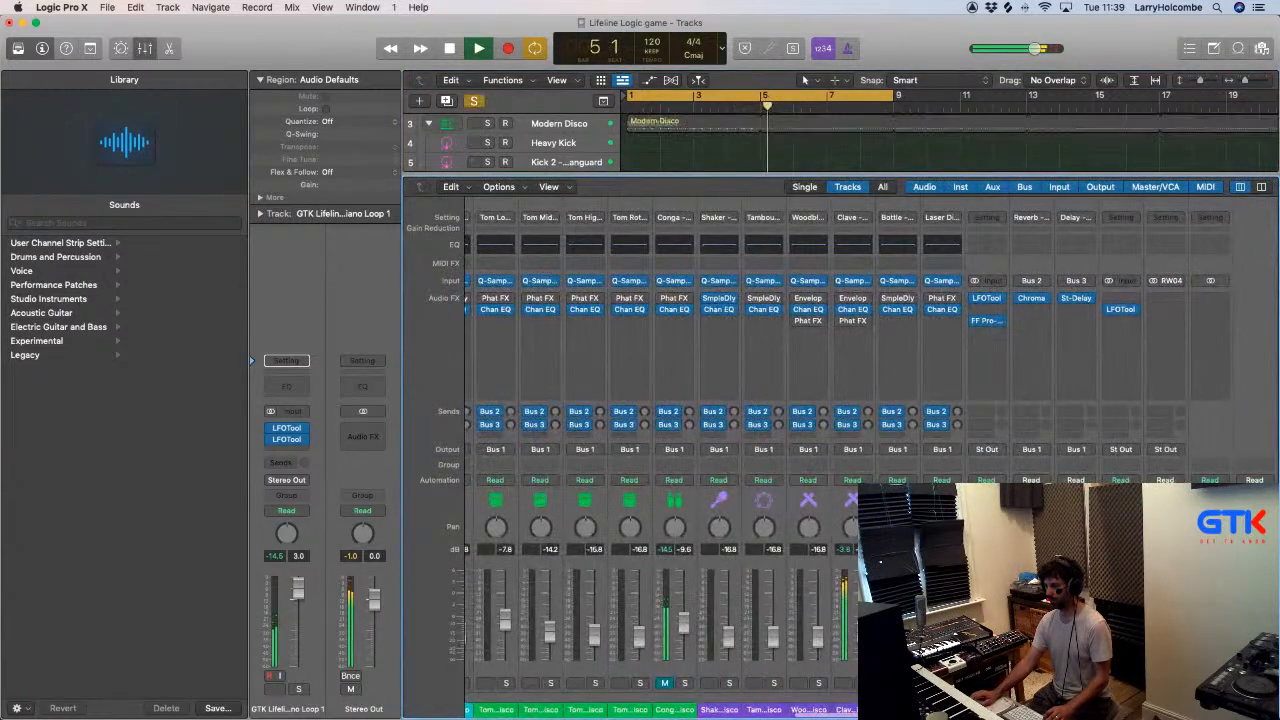
pyautogui.press('x')
pyautogui.press('x')
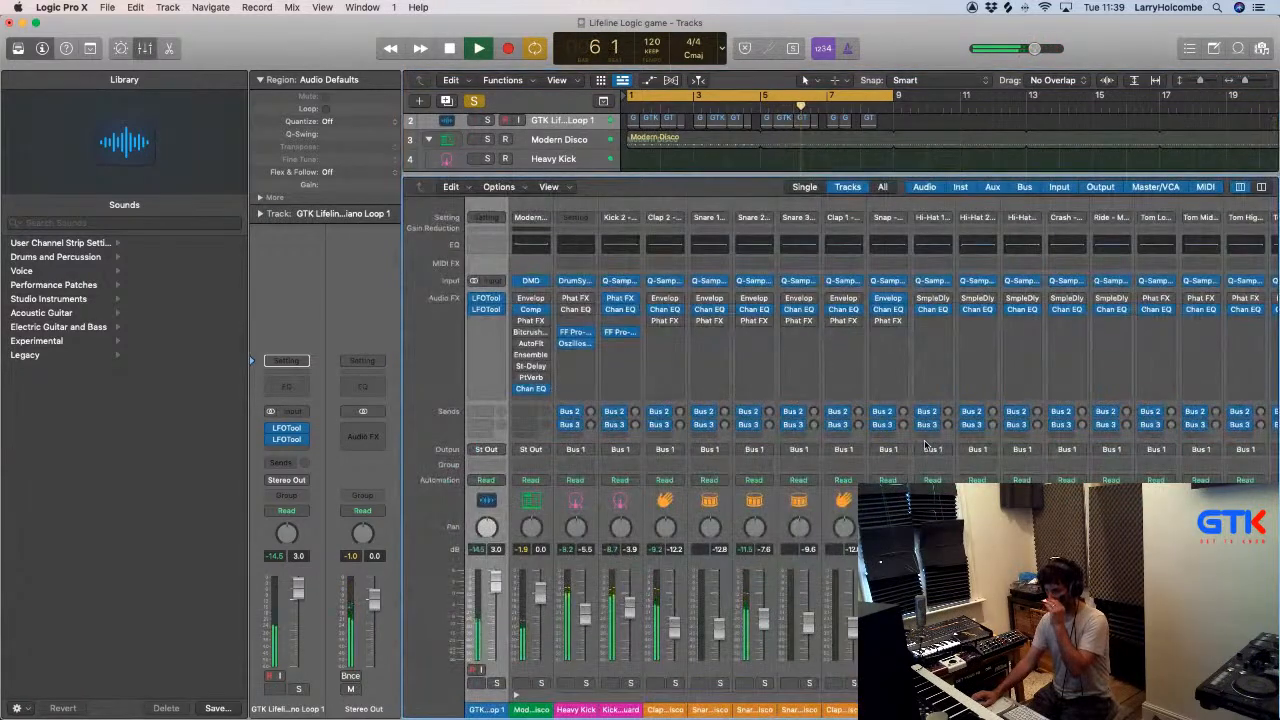
pyautogui.press('super+Tab')
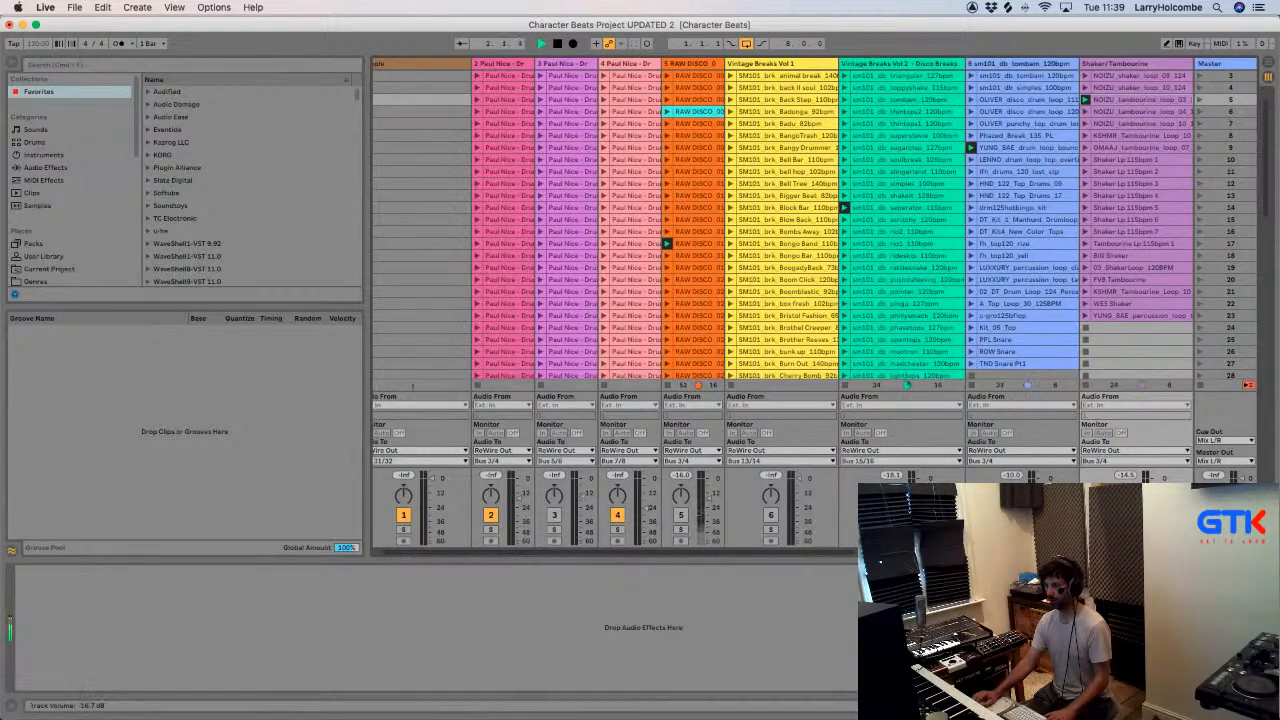
pyautogui.press('super+Tab')
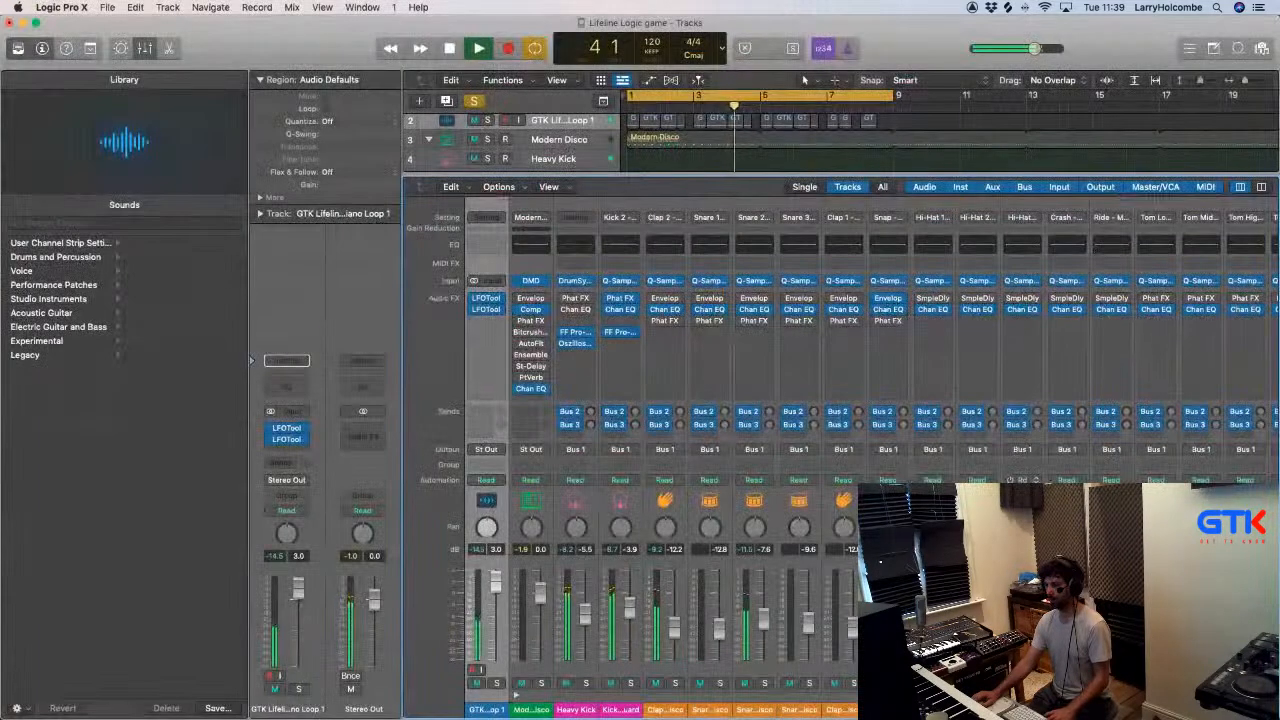
pyautogui.press('x')
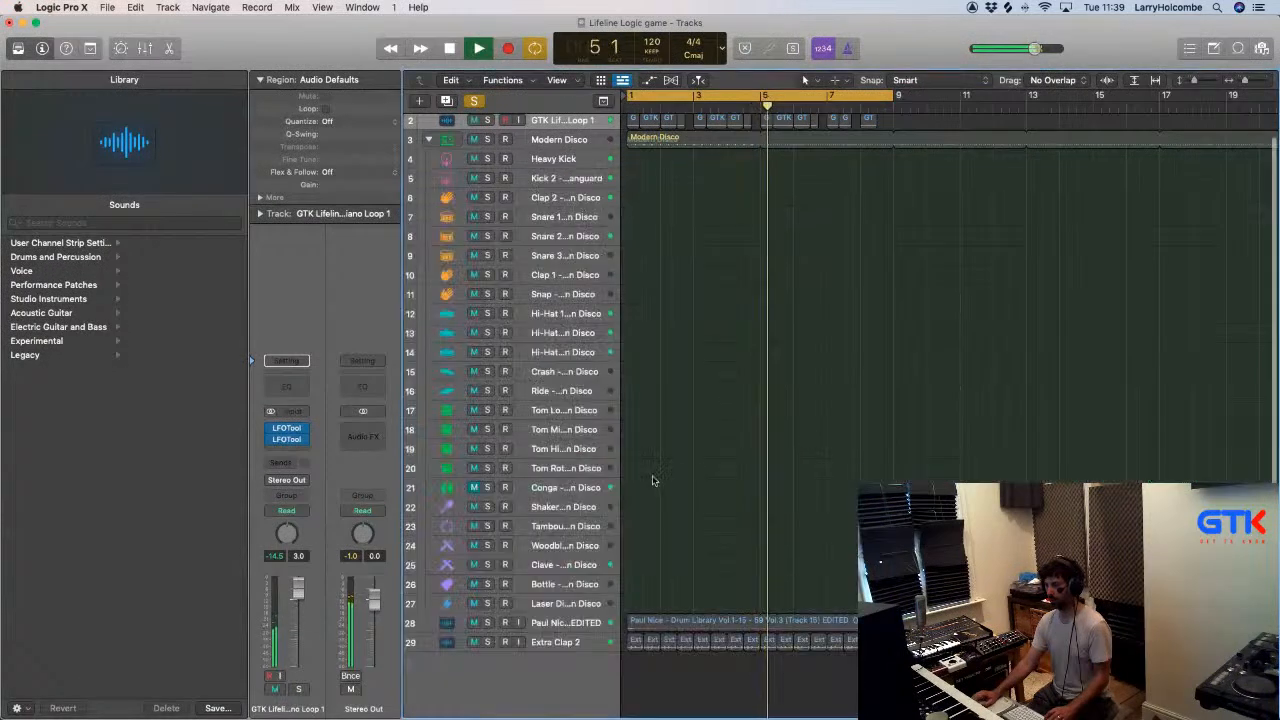
pyautogui.click(475, 103)
pyautogui.press('space')
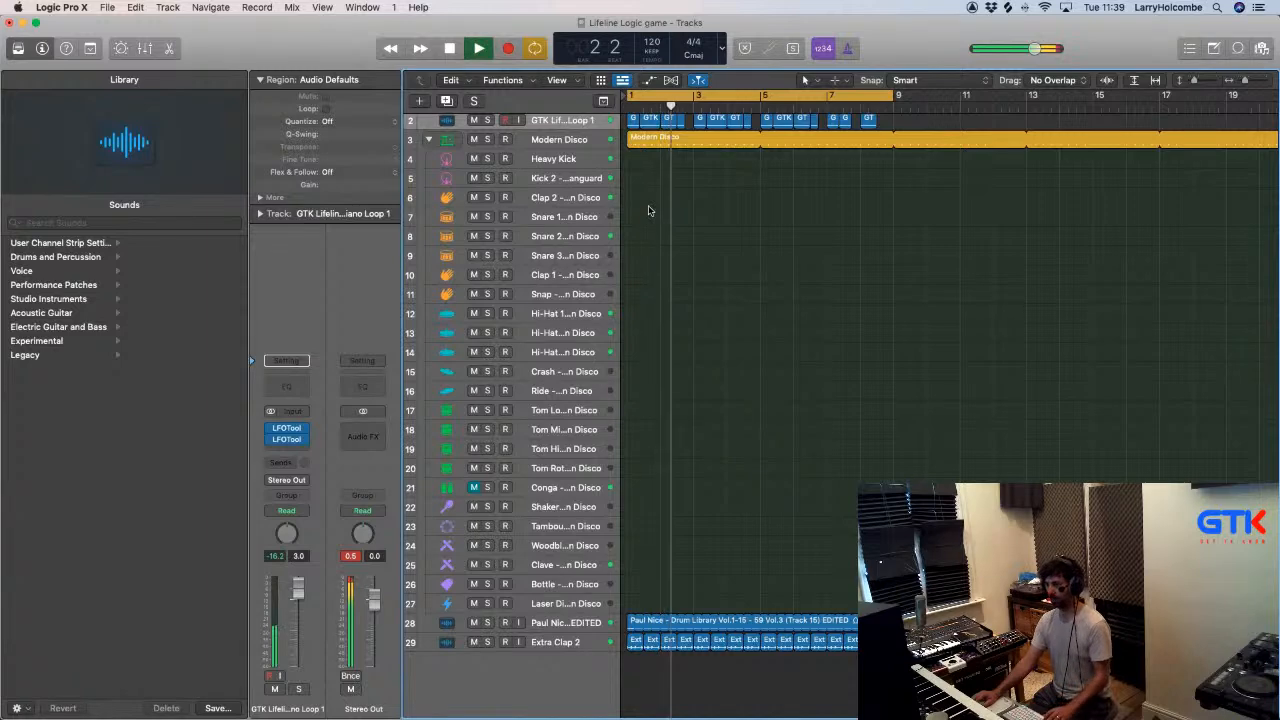
# - Solo and unsolo the RW04 return channel to compare the Ableton percussion with the full mix
pyautogui.press('x')
pyautogui.press('x')
pyautogui.press('x')
pyautogui.press('x')
pyautogui.scroll(1, 769, 337)
pyautogui.hscroll(20, 769, 337)
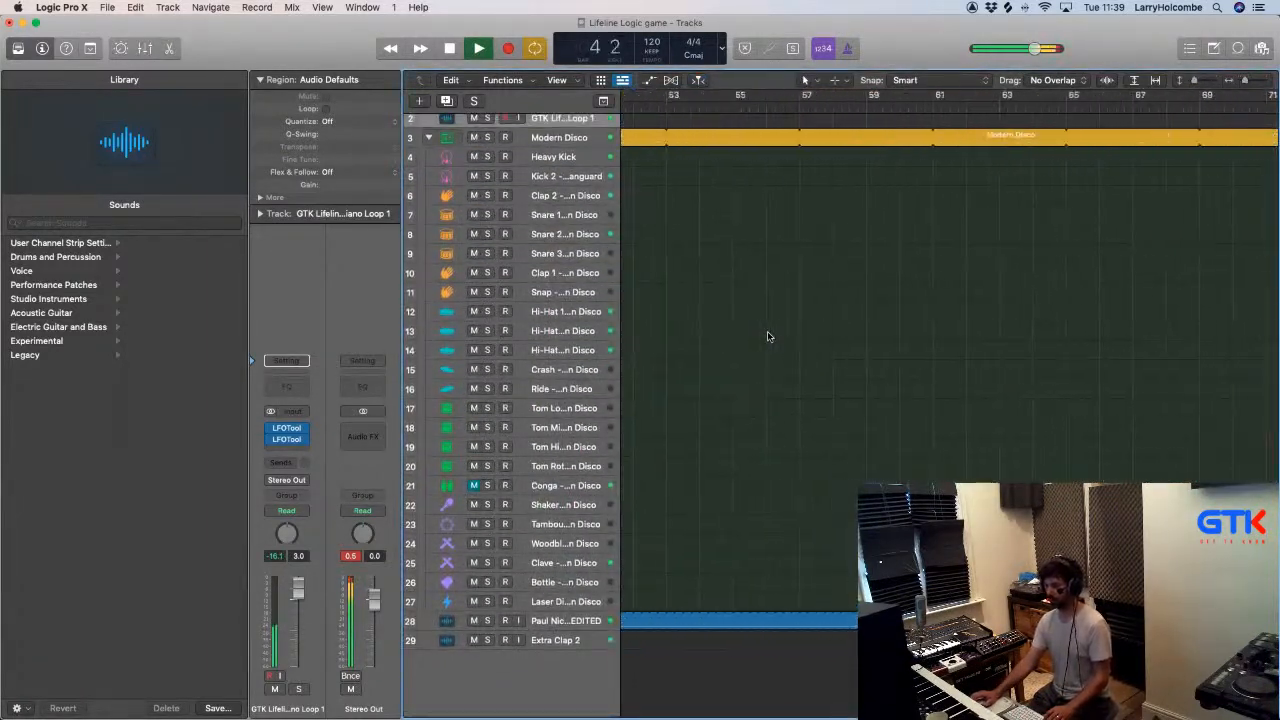
pyautogui.press('x')
pyautogui.hscroll(10, 963, 427)
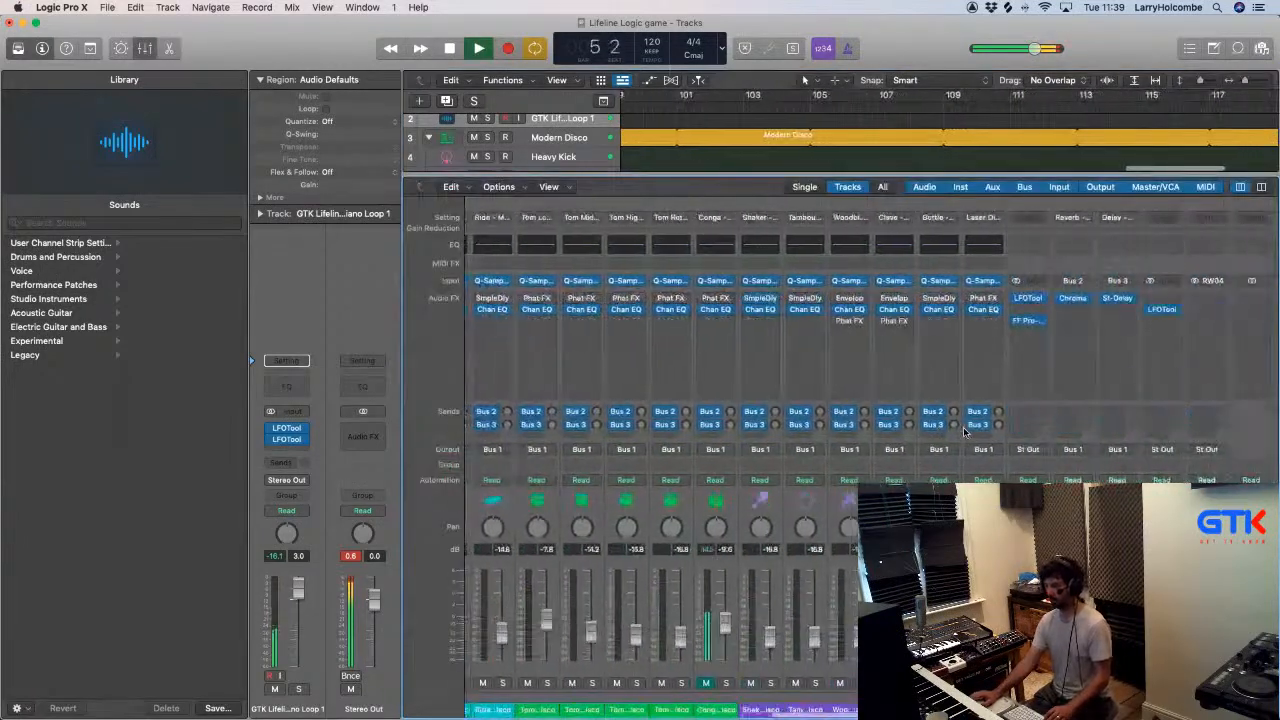
pyautogui.press('s')
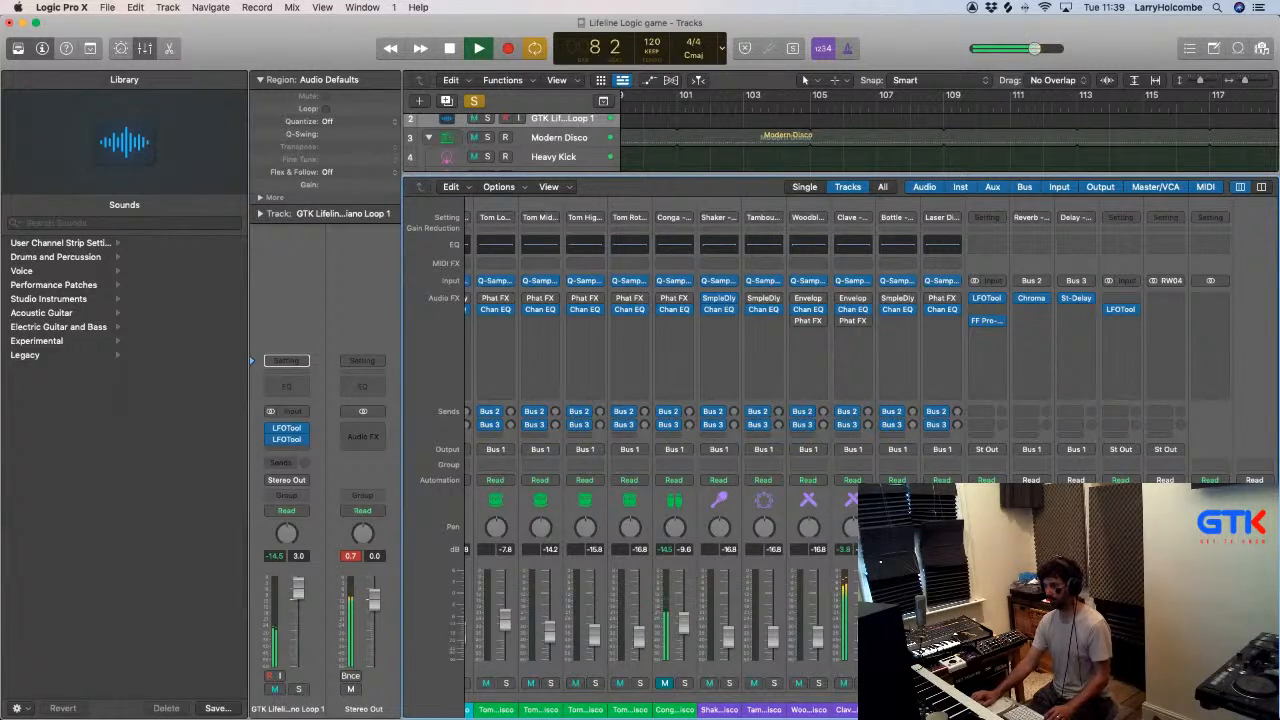
pyautogui.press('s')
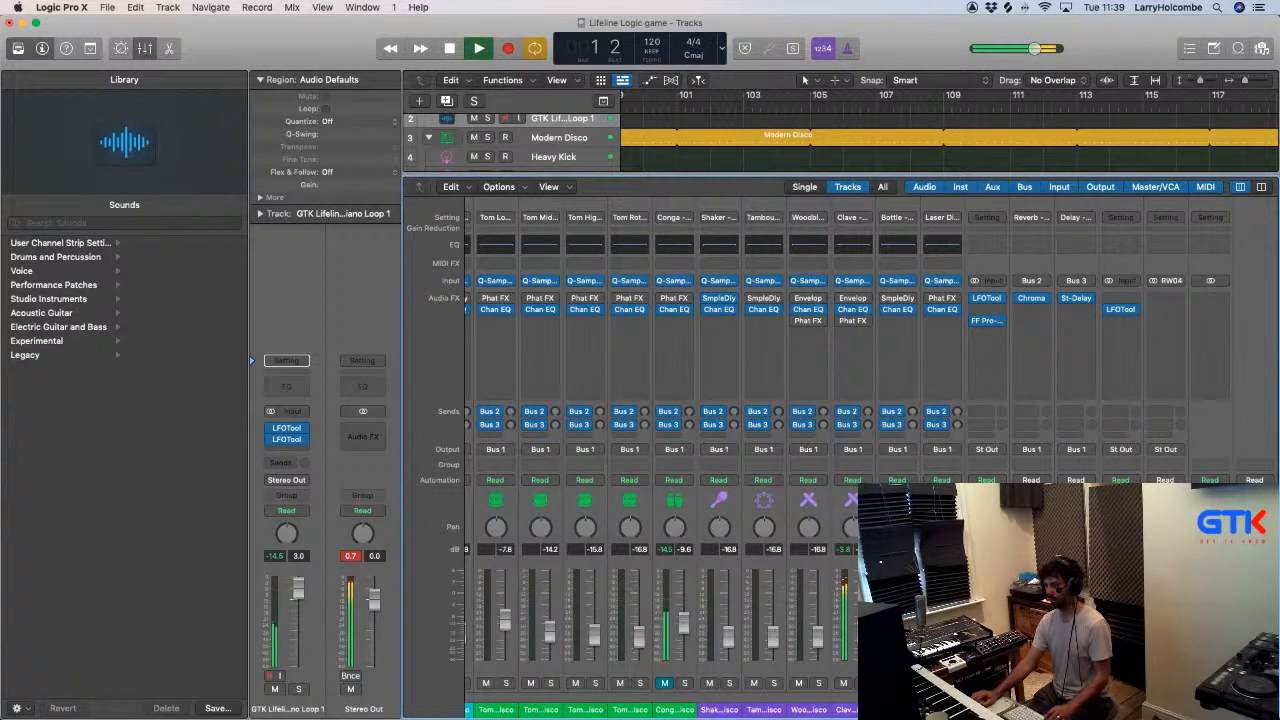
# - Move the second LFOTool insert on the GTK Lifeline Piano Loop 1 channel down one slot, leaving an empty slot between the two
pyautogui.press('x')
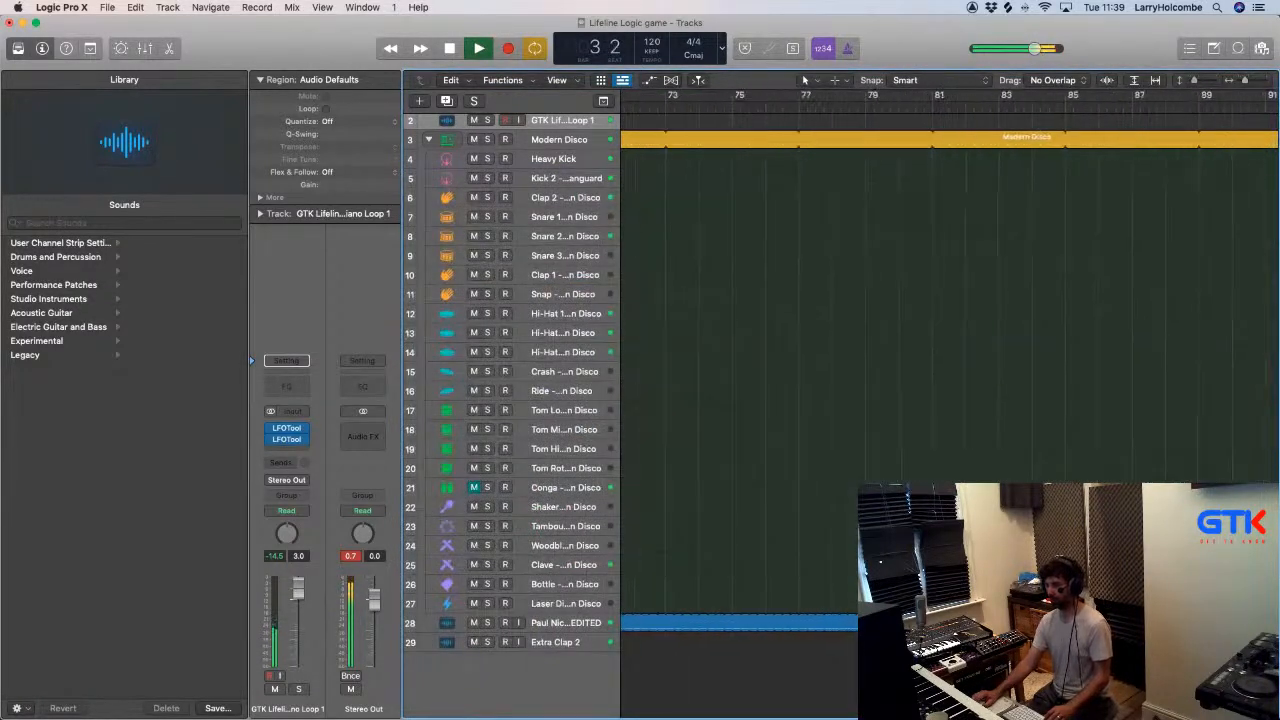
pyautogui.press('x')
pyautogui.hscroll(-2, 660, 450)
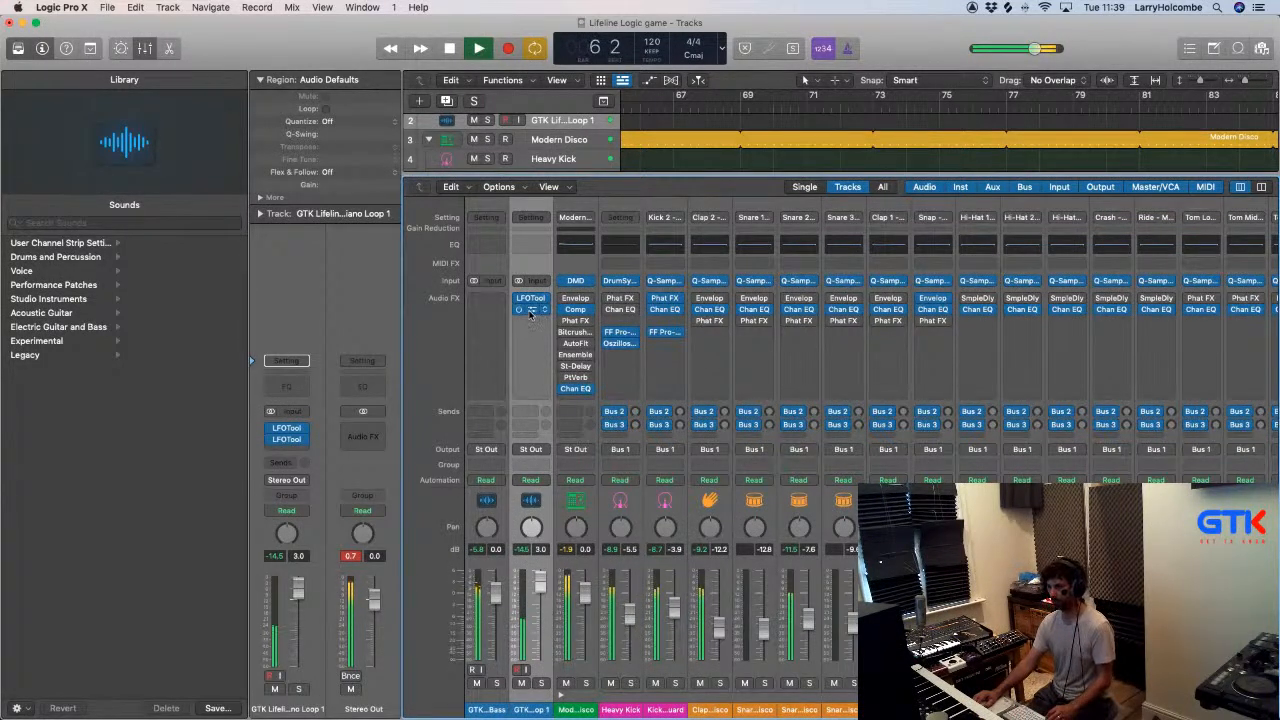
pyautogui.moveTo(530, 310); pyautogui.dragTo(529, 325)
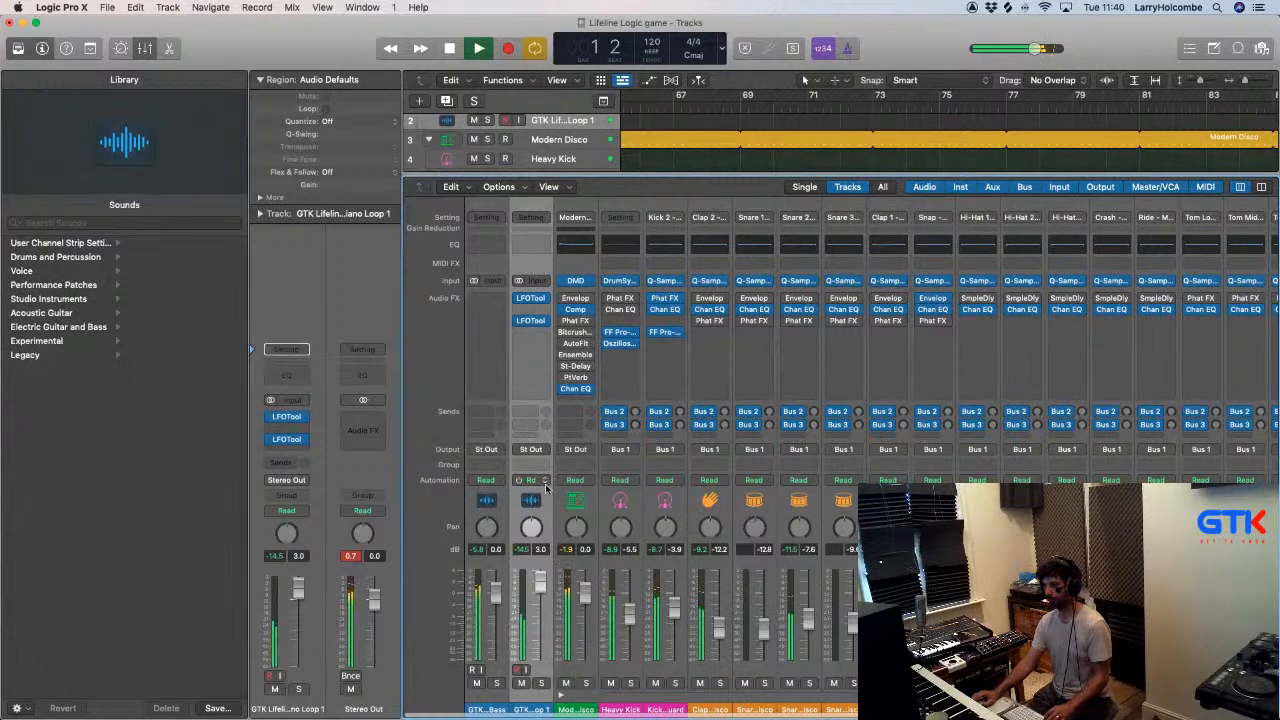
# - Examine the running Ableton loops against Logic's mixer and arrangement, returning to the start of the Logic timeline
pyautogui.press('x')
pyautogui.press('x')
pyautogui.hscroll(10, 643, 477)
pyautogui.press('x')
pyautogui.press('super+Tab')
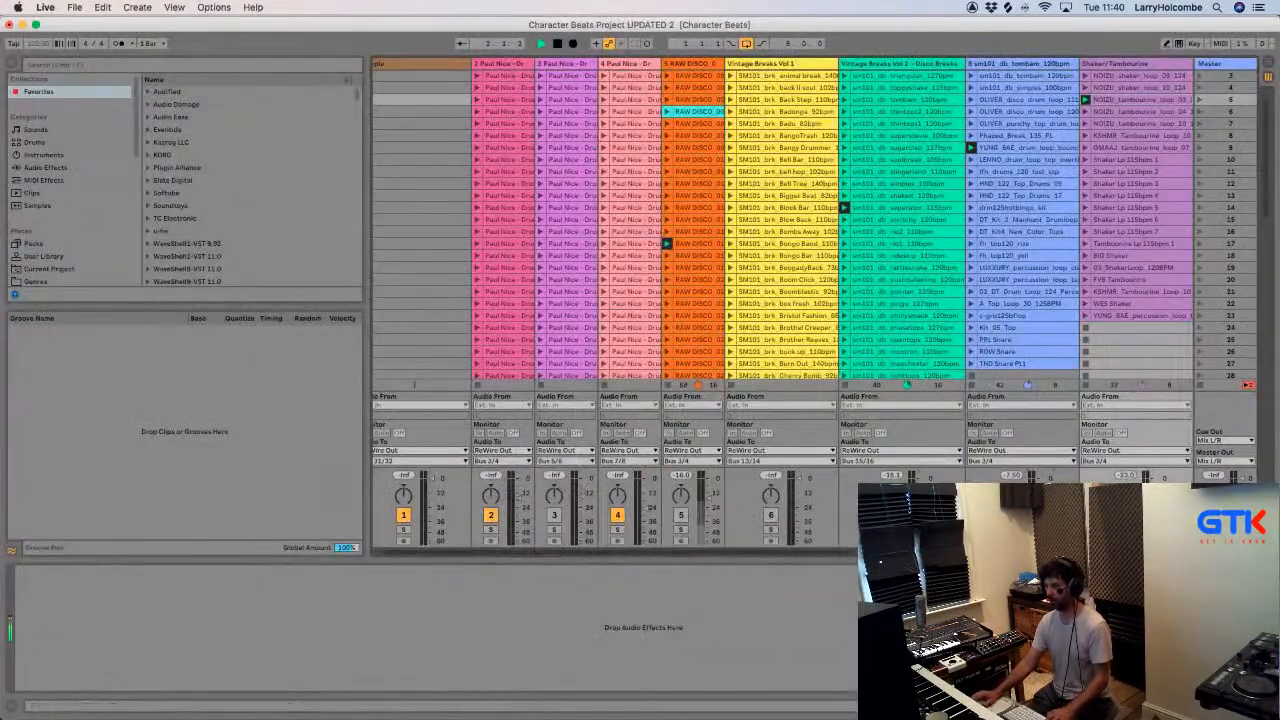
pyautogui.press('super+Tab')
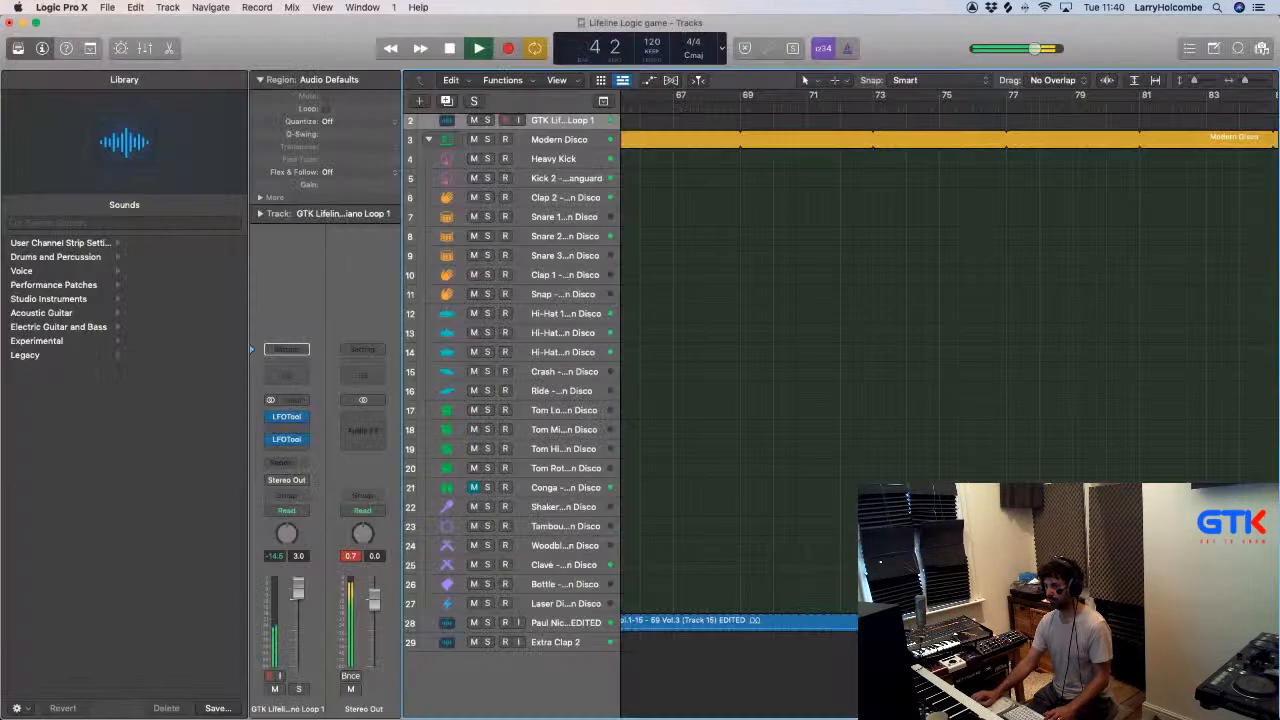
pyautogui.press('x')
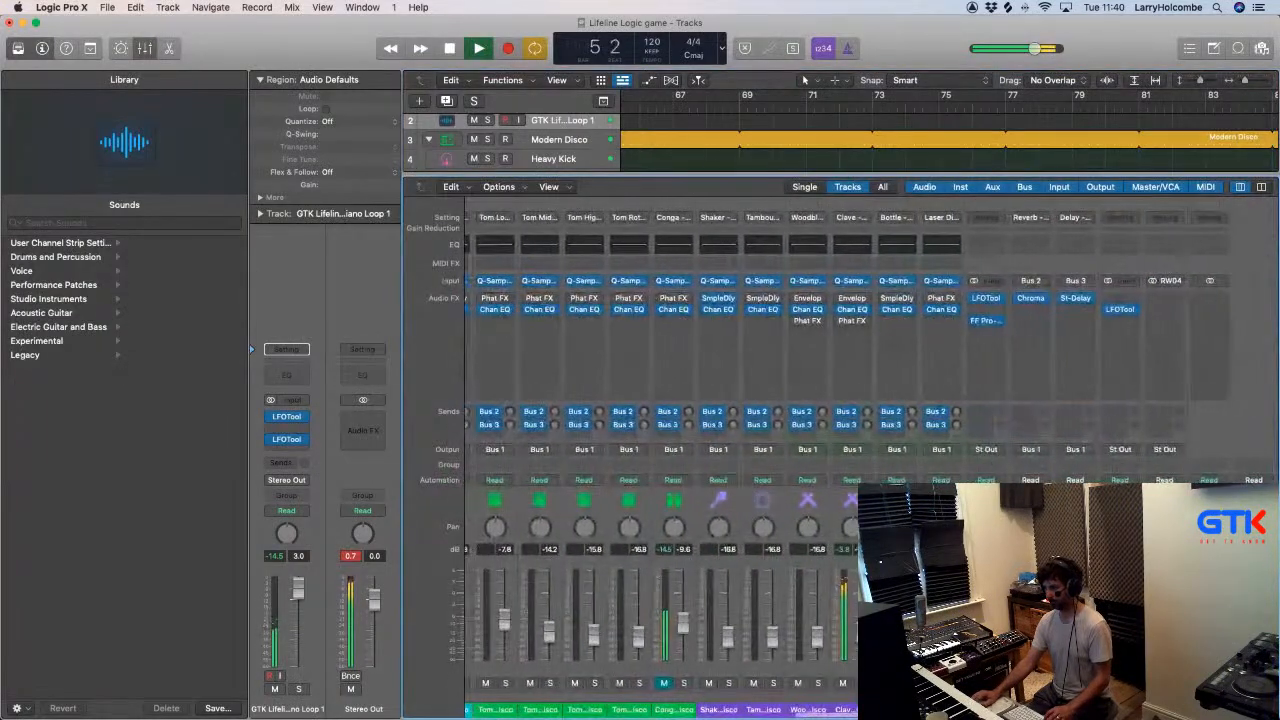
pyautogui.press('super+Tab')
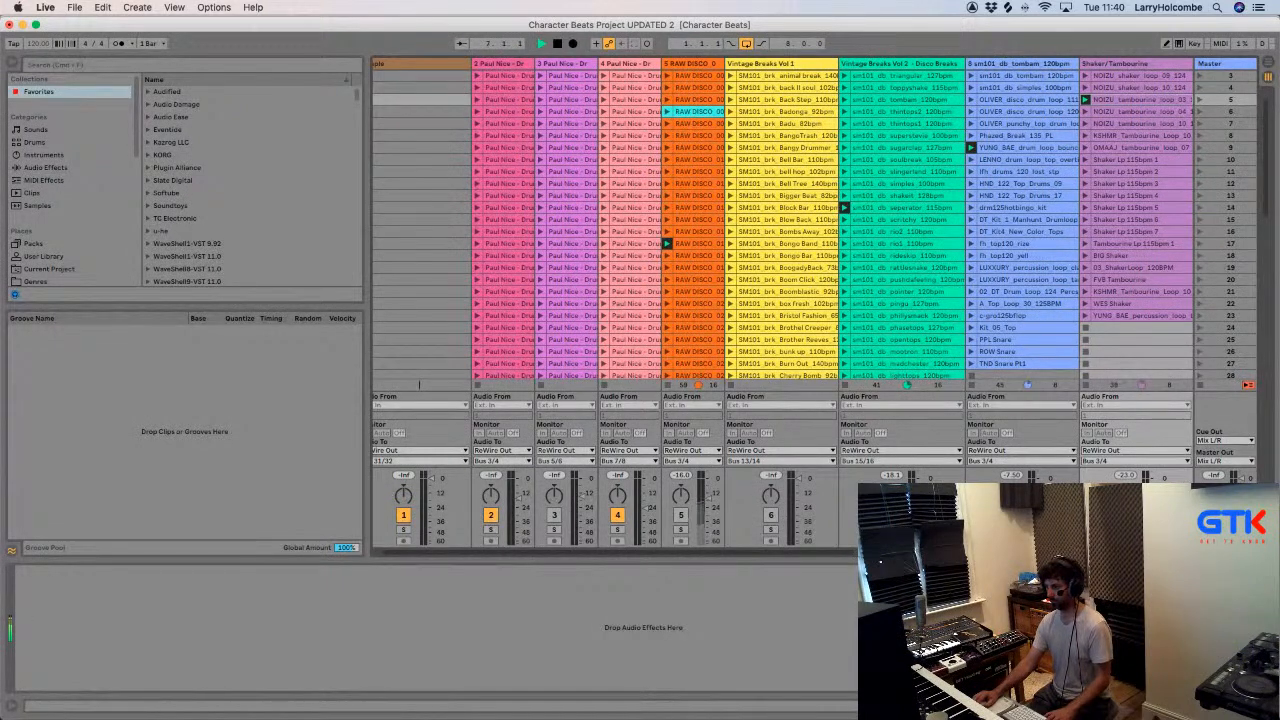
pyautogui.press('super+Tab')
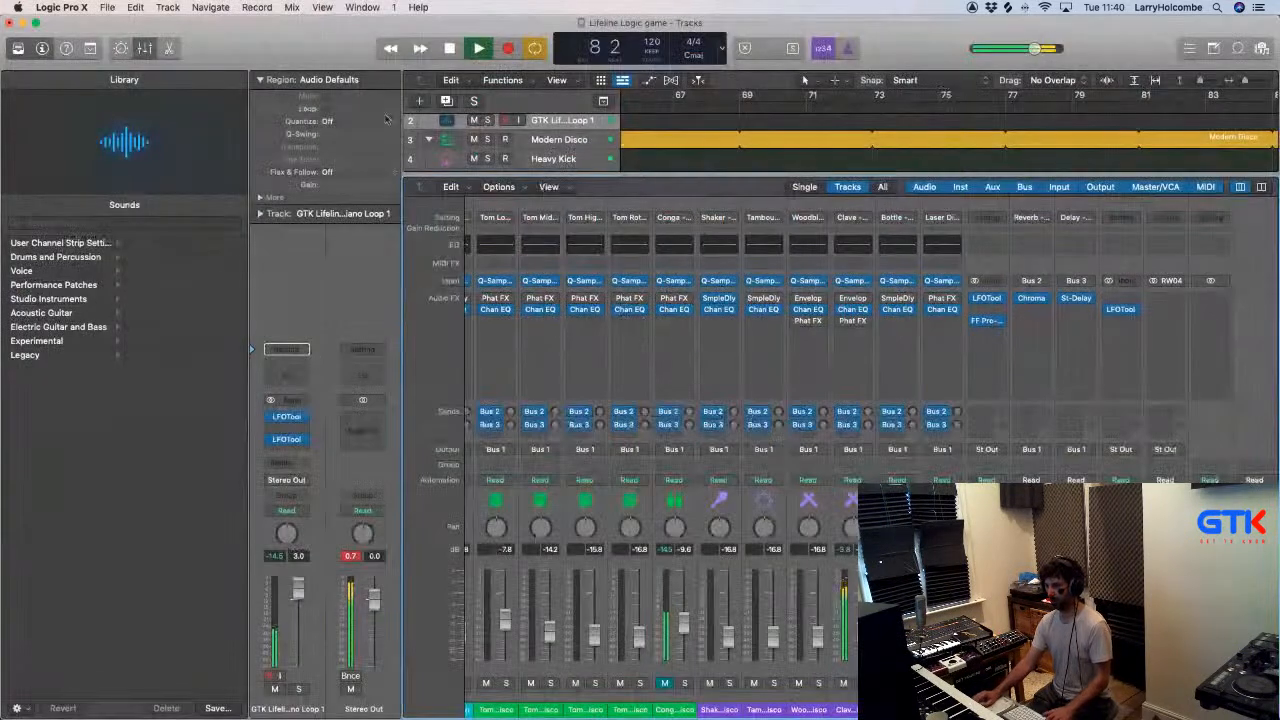
pyautogui.press('x')
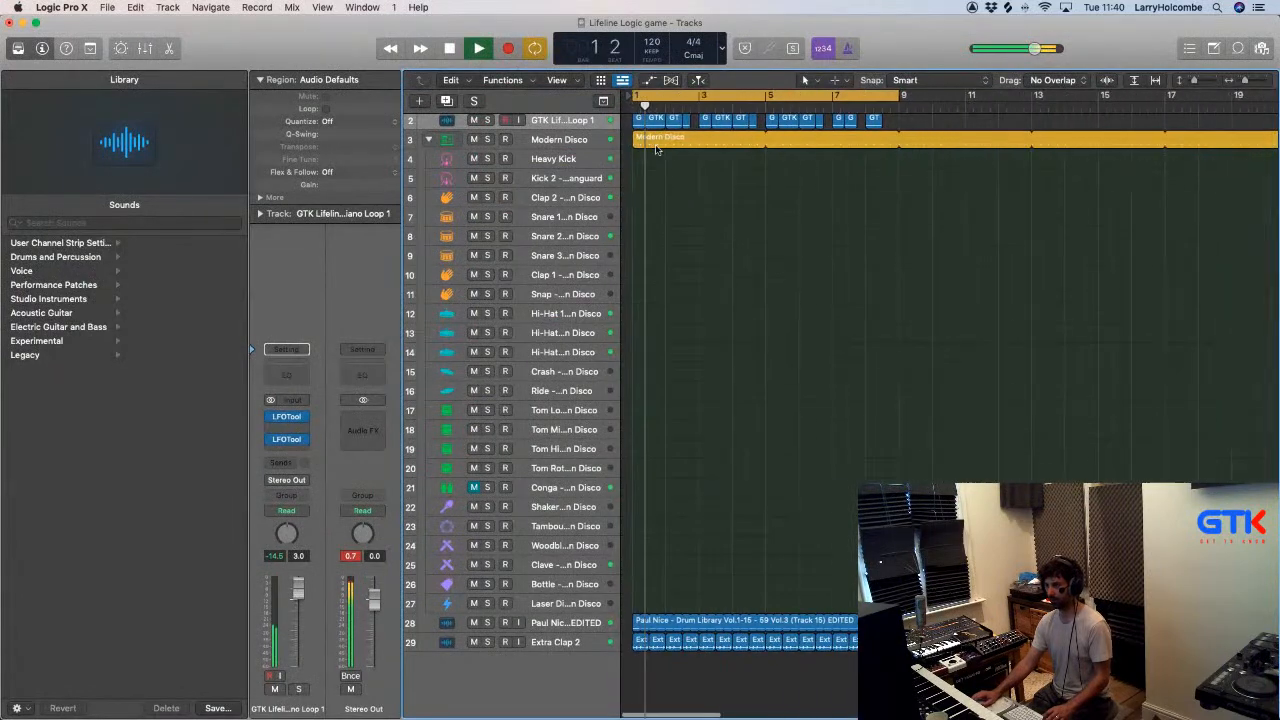
# - Solo the RW04 return channel and bounce the looped section to an audio file named tamb
pyautogui.press('x')
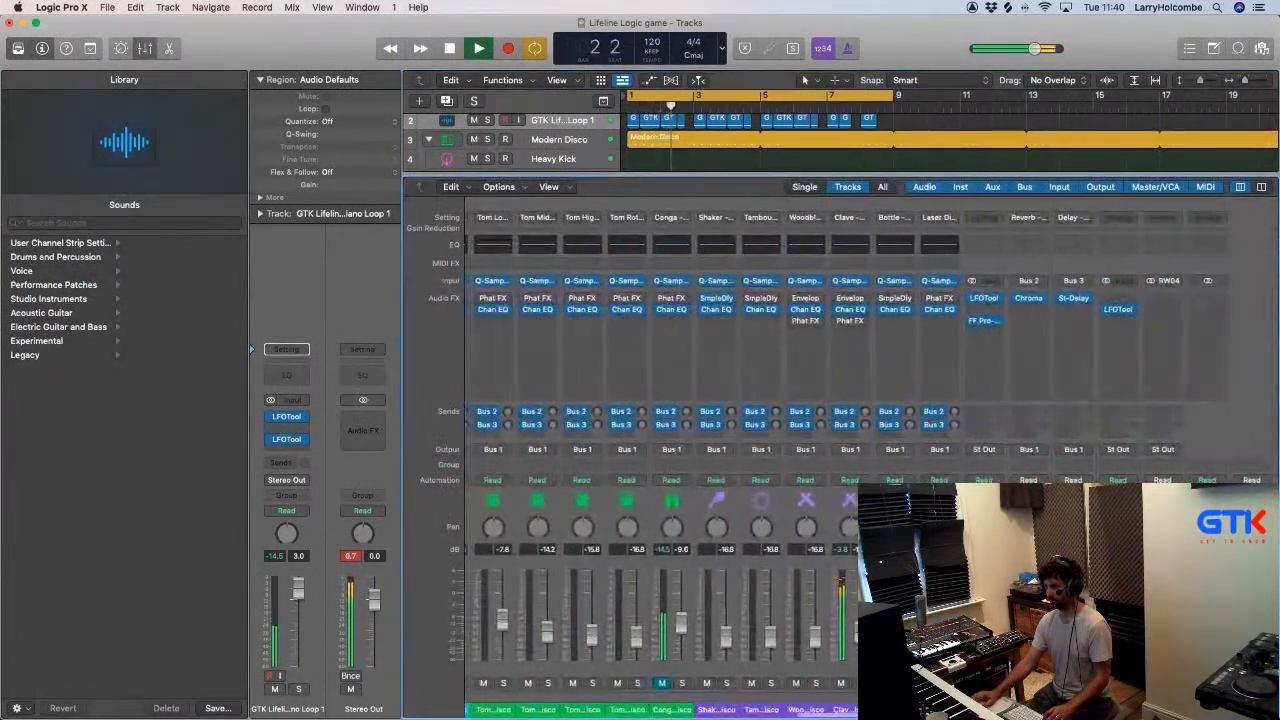
pyautogui.press('s')
pyautogui.press('x')
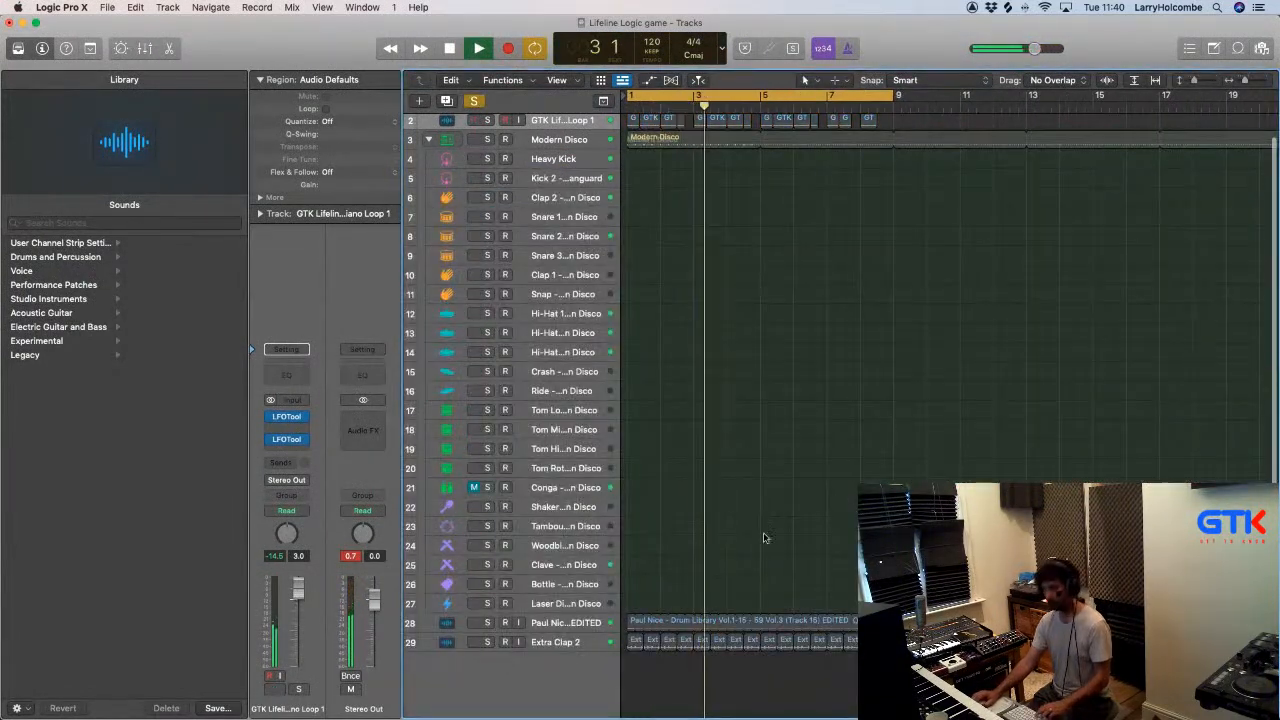
pyautogui.press('super+b')
pyautogui.click(834, 391)
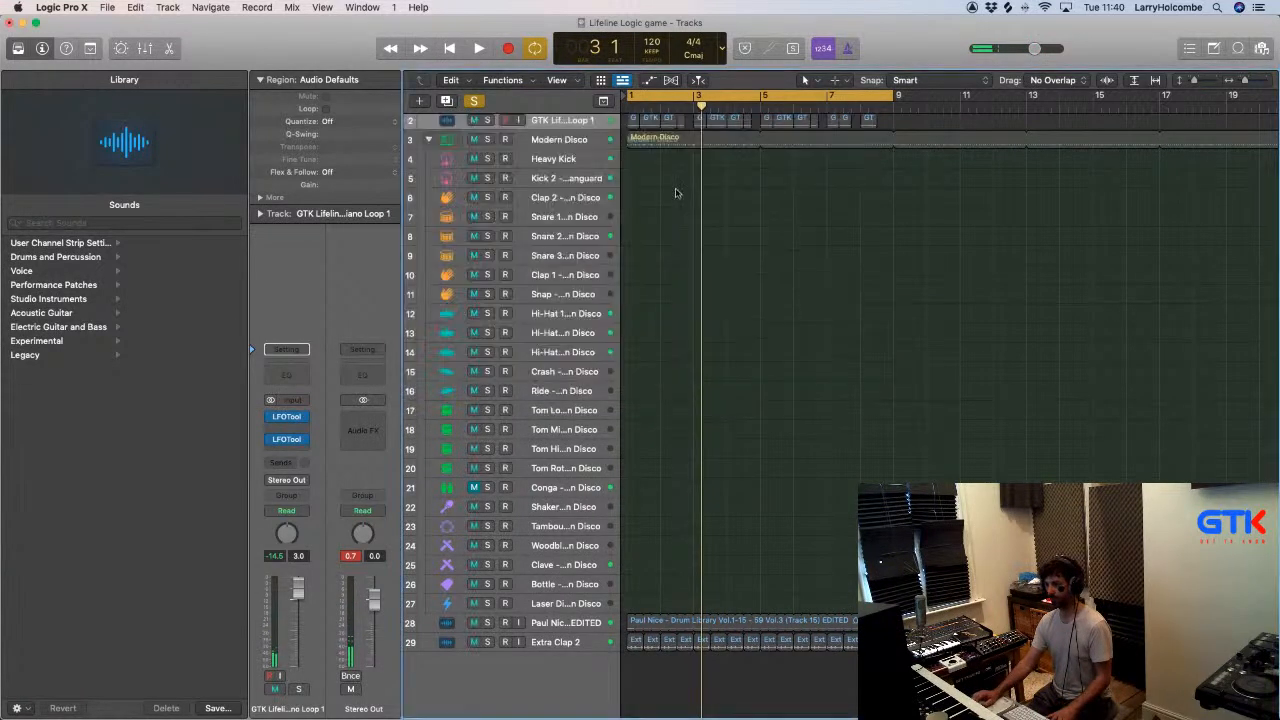
pyautogui.write('target')
pyautogui.press('Return')
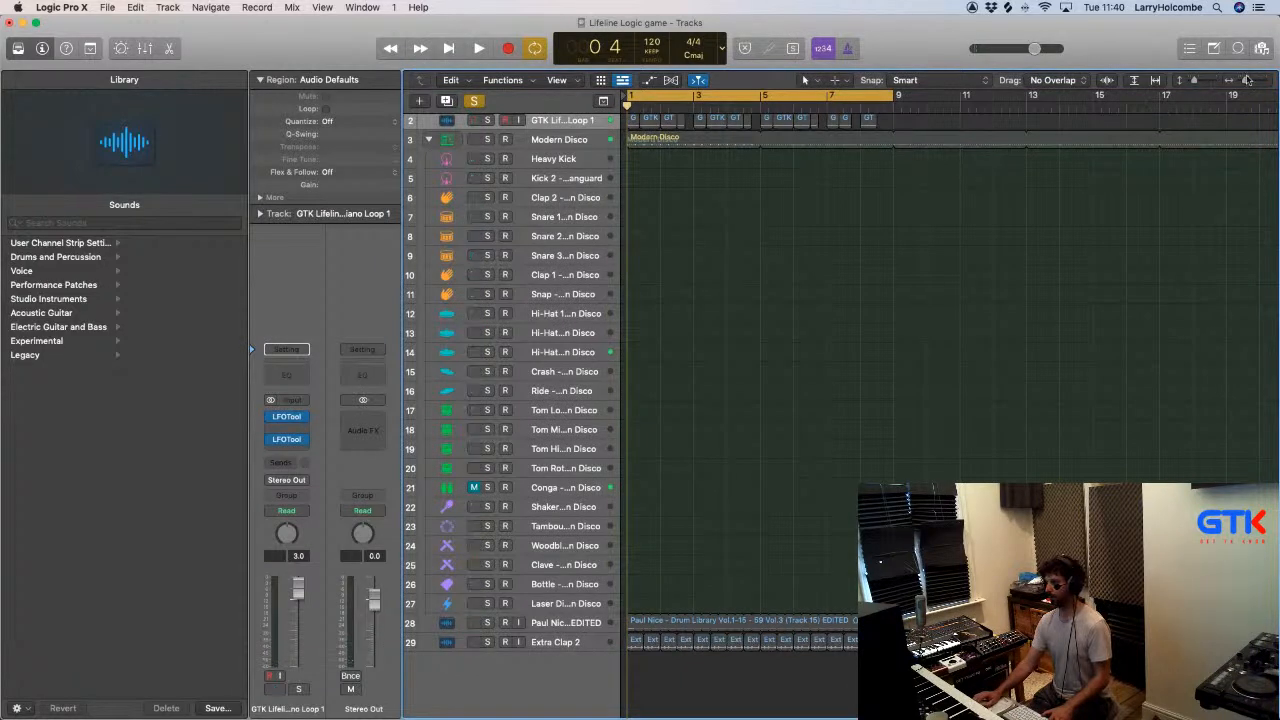
# - Place the bounced tamb file from the project's audio list on a new track at bar 1 and play it back with the mixer open
pyautogui.click(1262, 48)
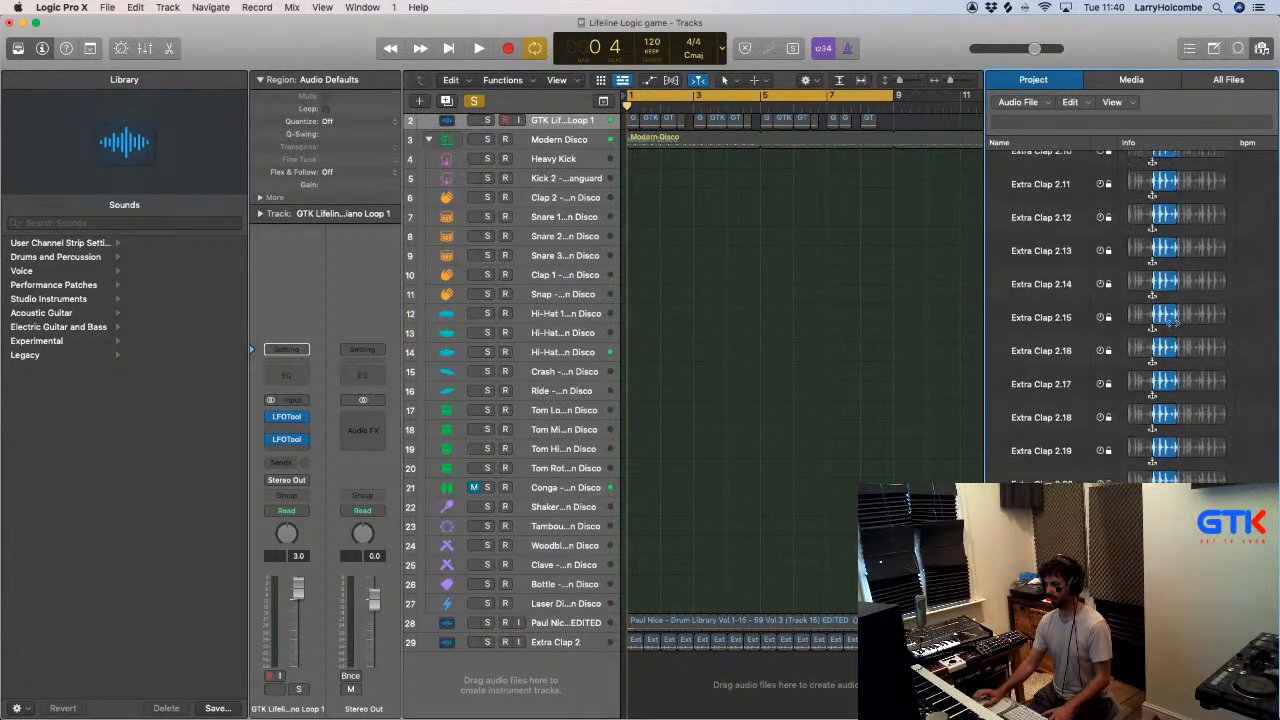
pyautogui.moveTo(1040, 692); pyautogui.dragTo(631, 696)
pyautogui.press('space')
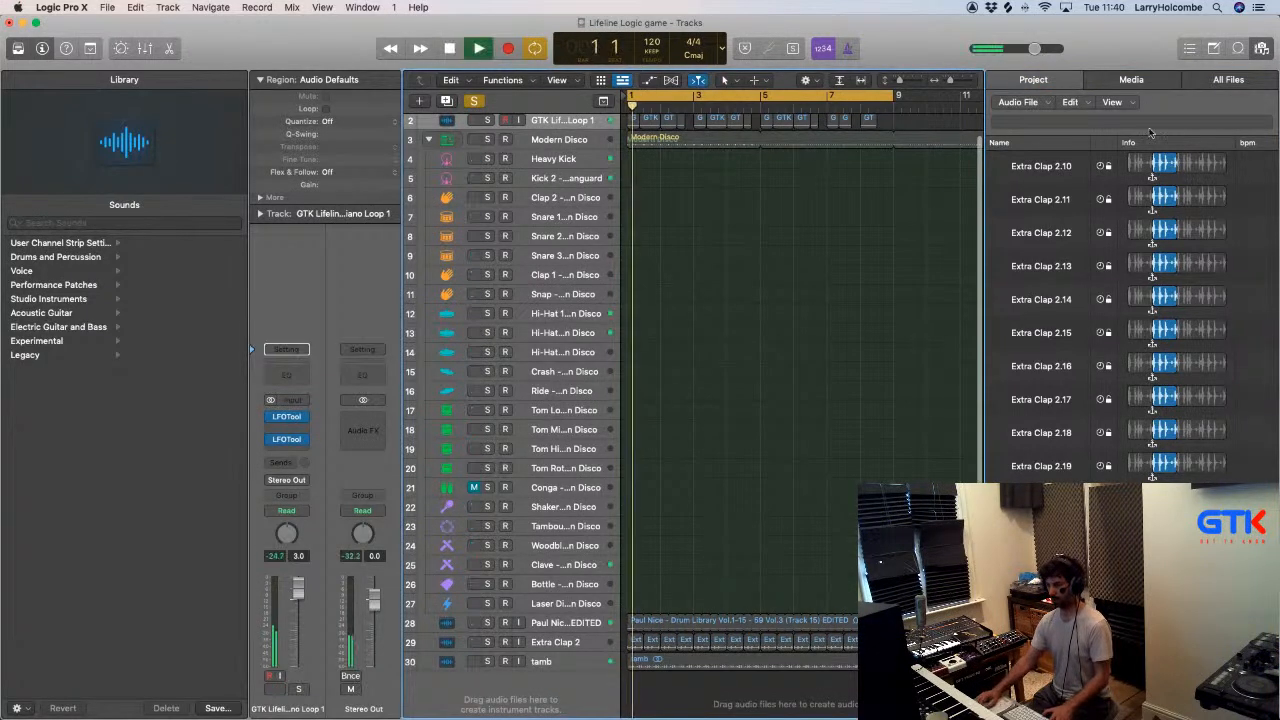
pyautogui.click(1262, 48)
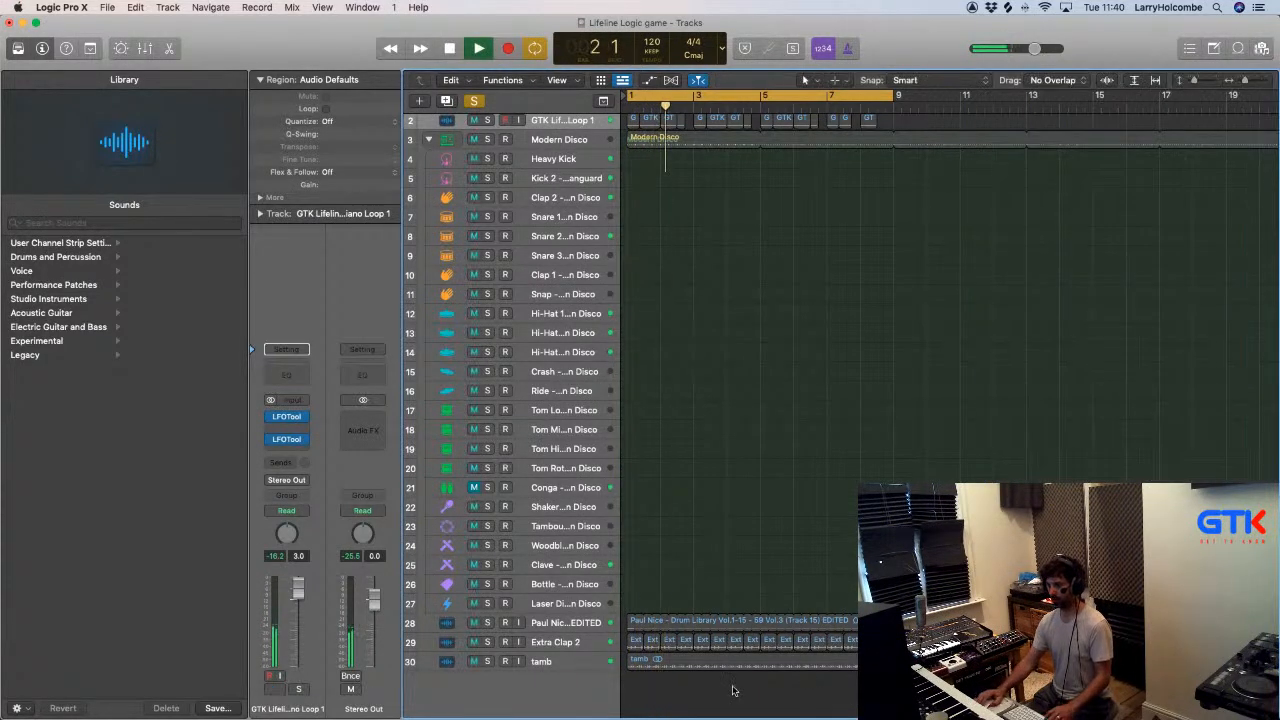
pyautogui.press('x')
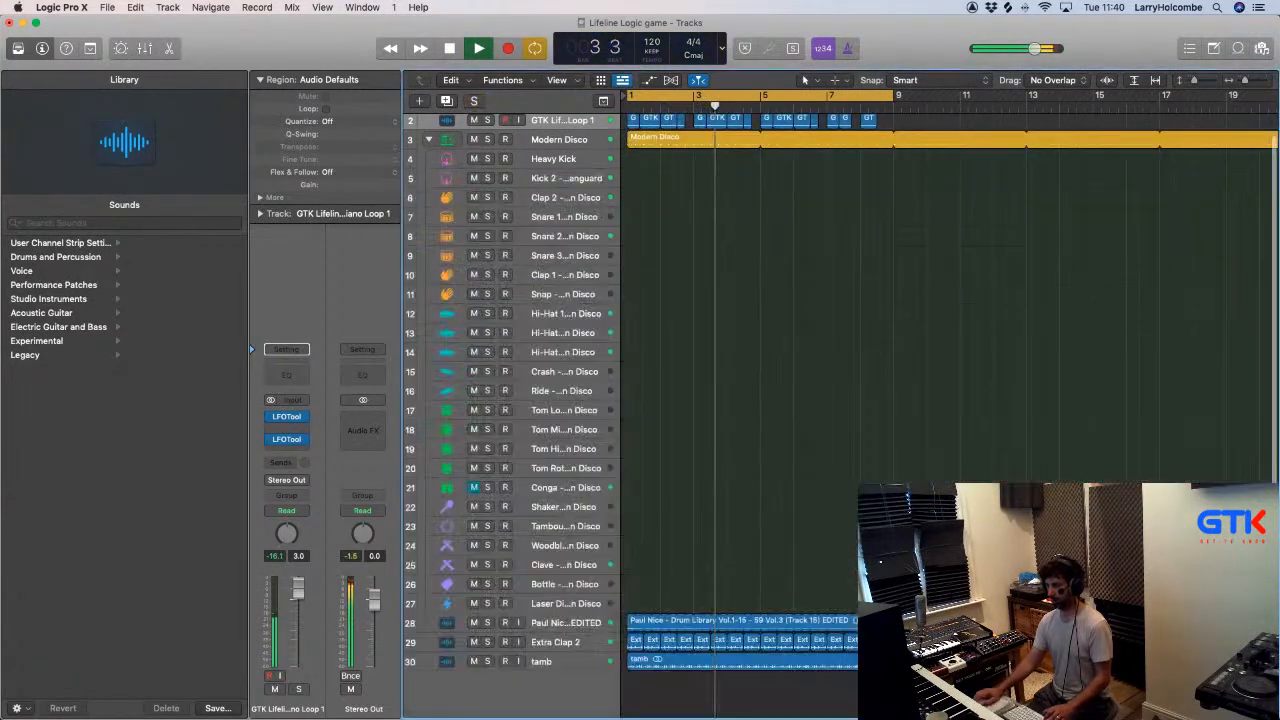
# - Select the tamb track and lower its volume to about -17.4 dB
pyautogui.press('x')
pyautogui.click(553, 664)
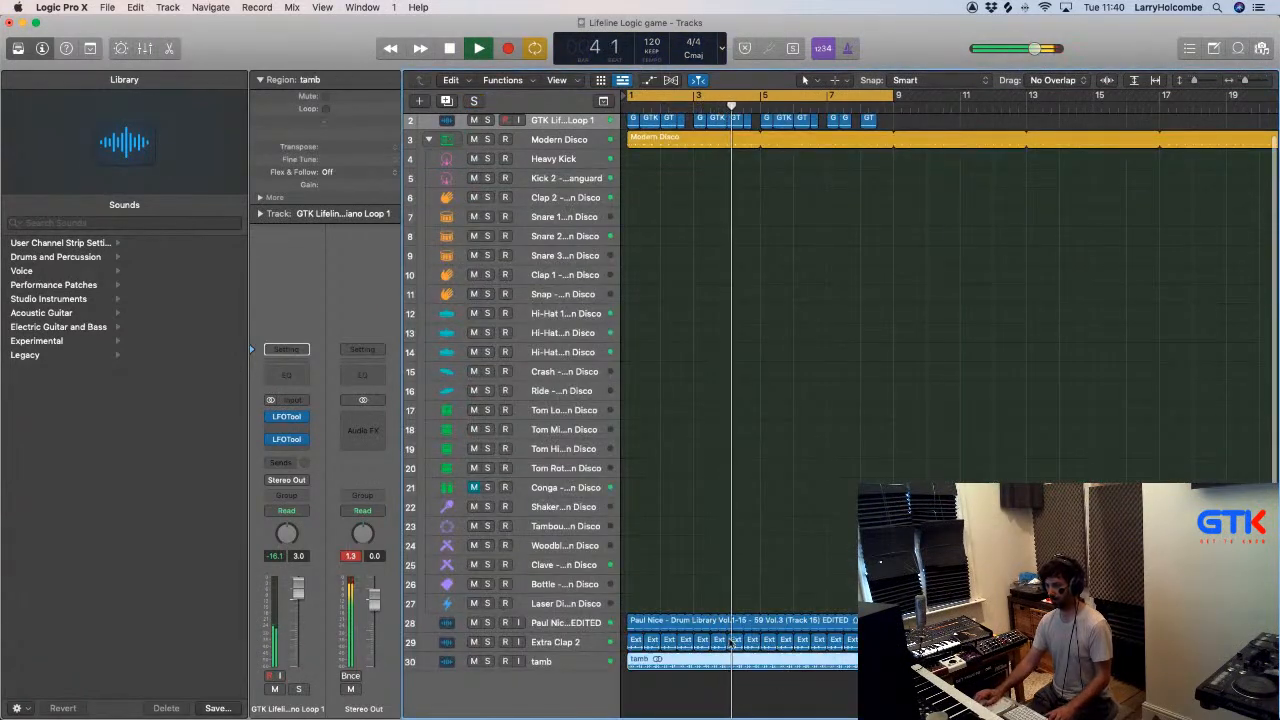
pyautogui.moveTo(297, 596); pyautogui.dragTo(297, 650)
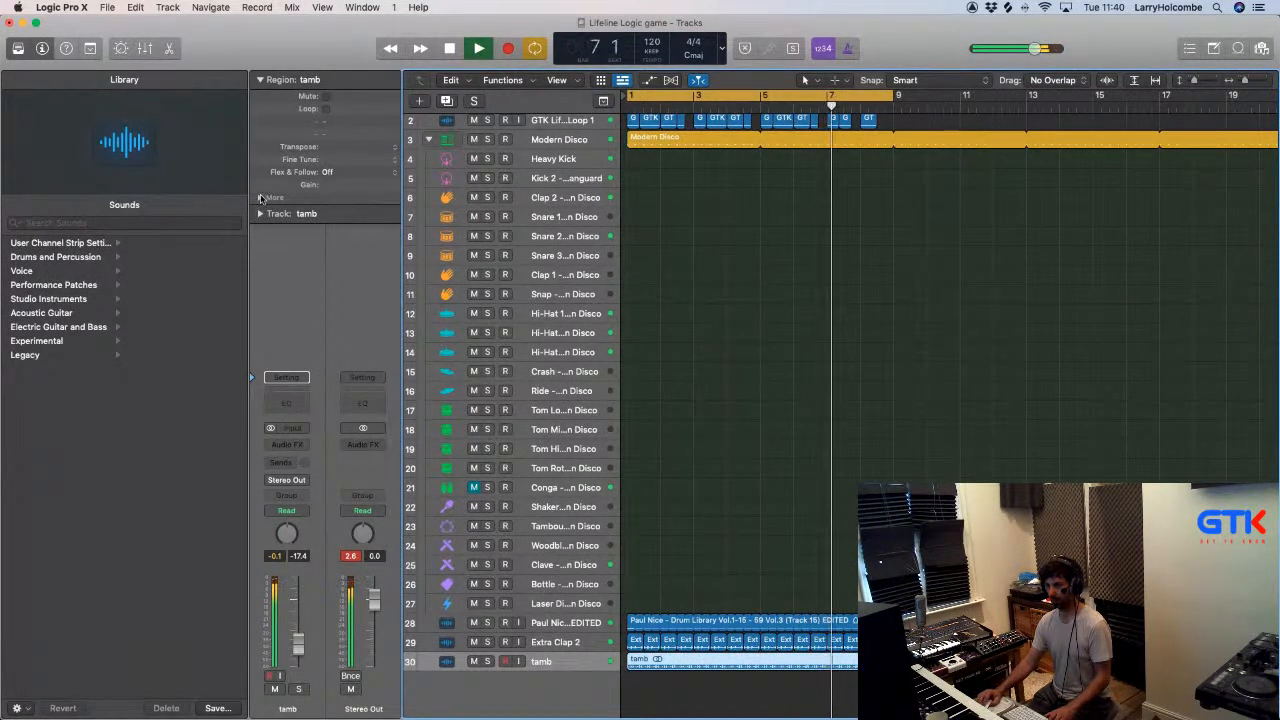
# - Reveal the tamb region's additional parameters, adjust its delay, and check the channel levels in the mixer
pyautogui.click(320, 199)
pyautogui.moveTo(342, 211)
pyautogui.mouseDown()
pyautogui.moveTo(343, 173)
pyautogui.moveTo(338, 207)
pyautogui.mouseUp()
pyautogui.click(667, 264)
pyautogui.press('x')
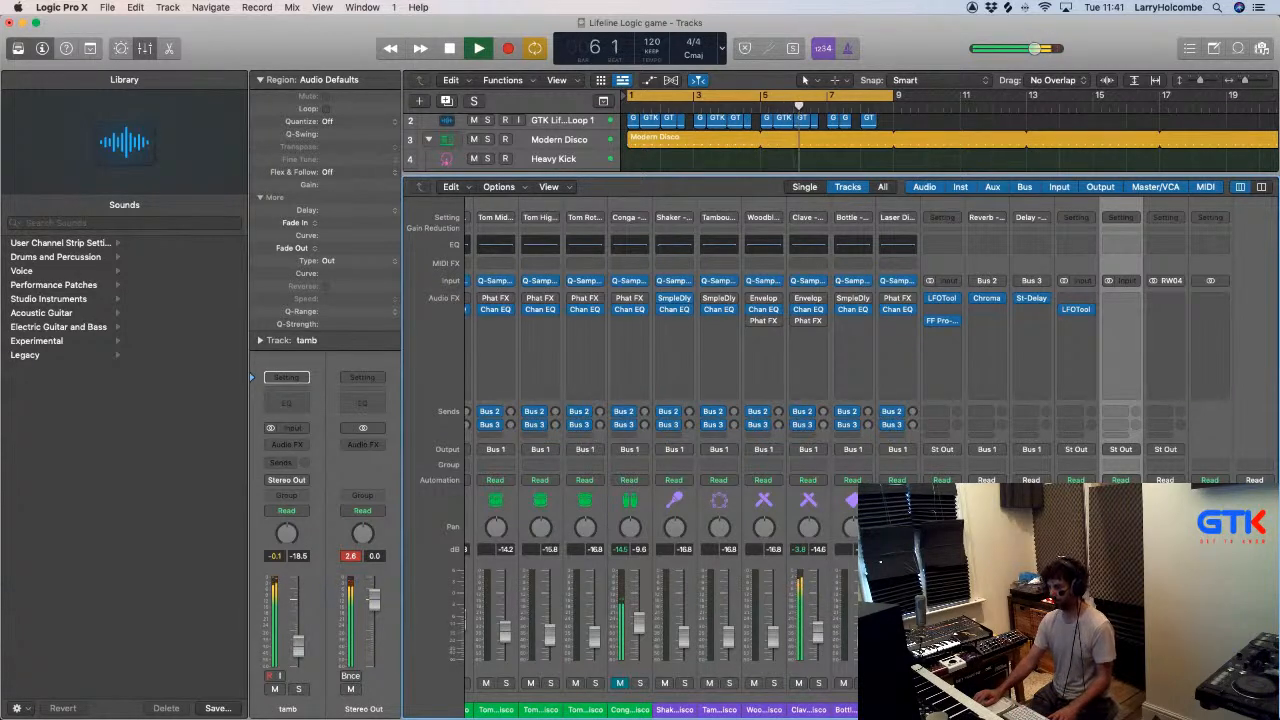
pyautogui.hscroll(-10, 840, 350)
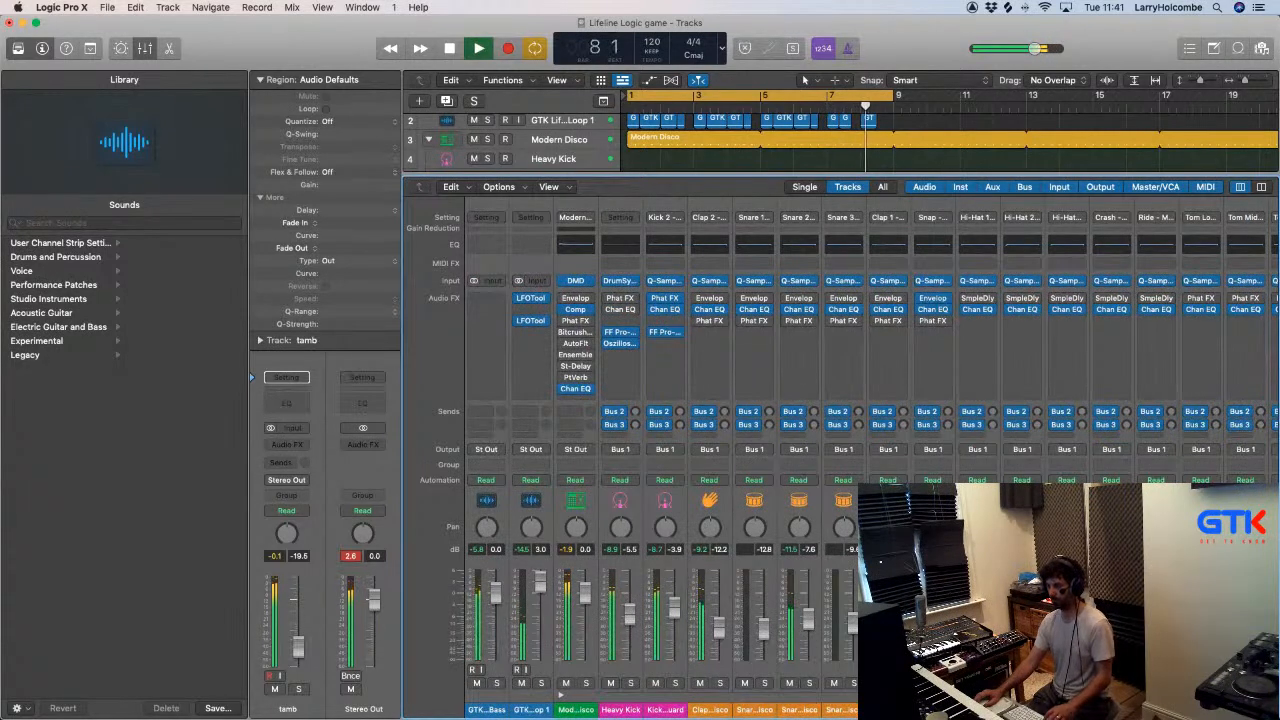
pyautogui.press('x')
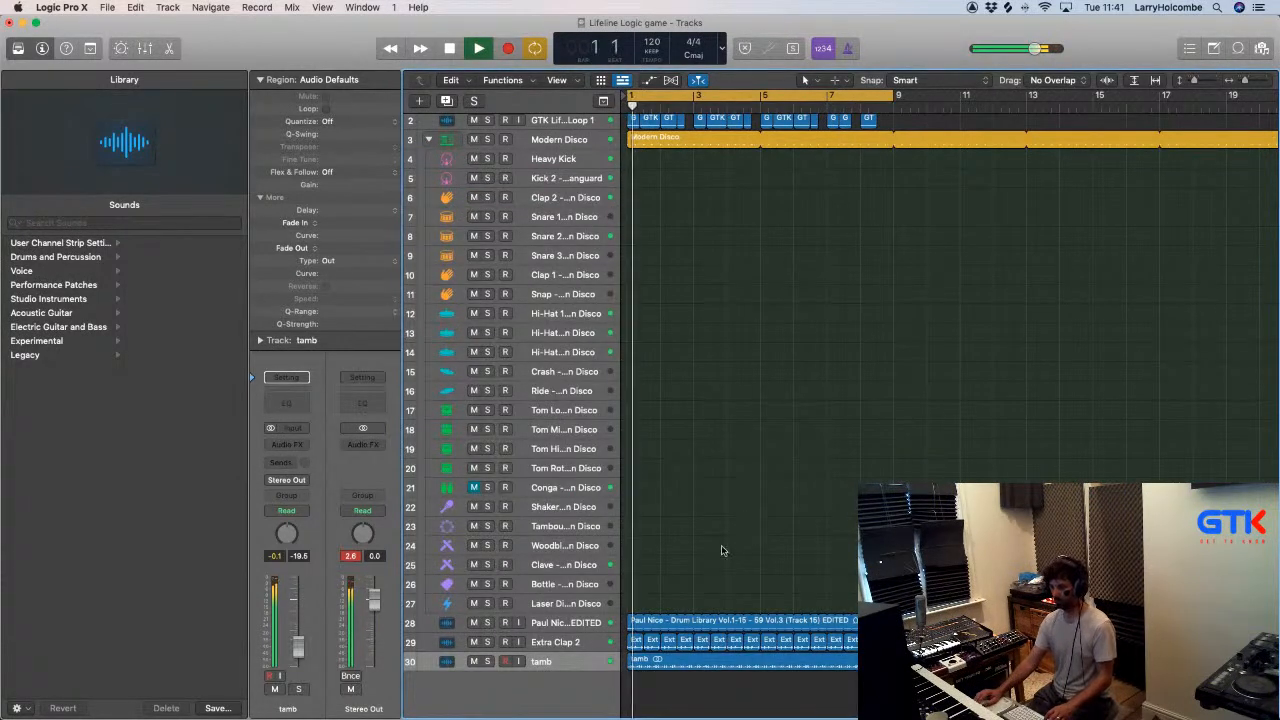
# - Solo the Paul Nice drum loop, Extra Clap 2, tamb and Modern Disco tracks together
pyautogui.click(487, 622)
pyautogui.click(487, 642)
pyautogui.click(487, 661)
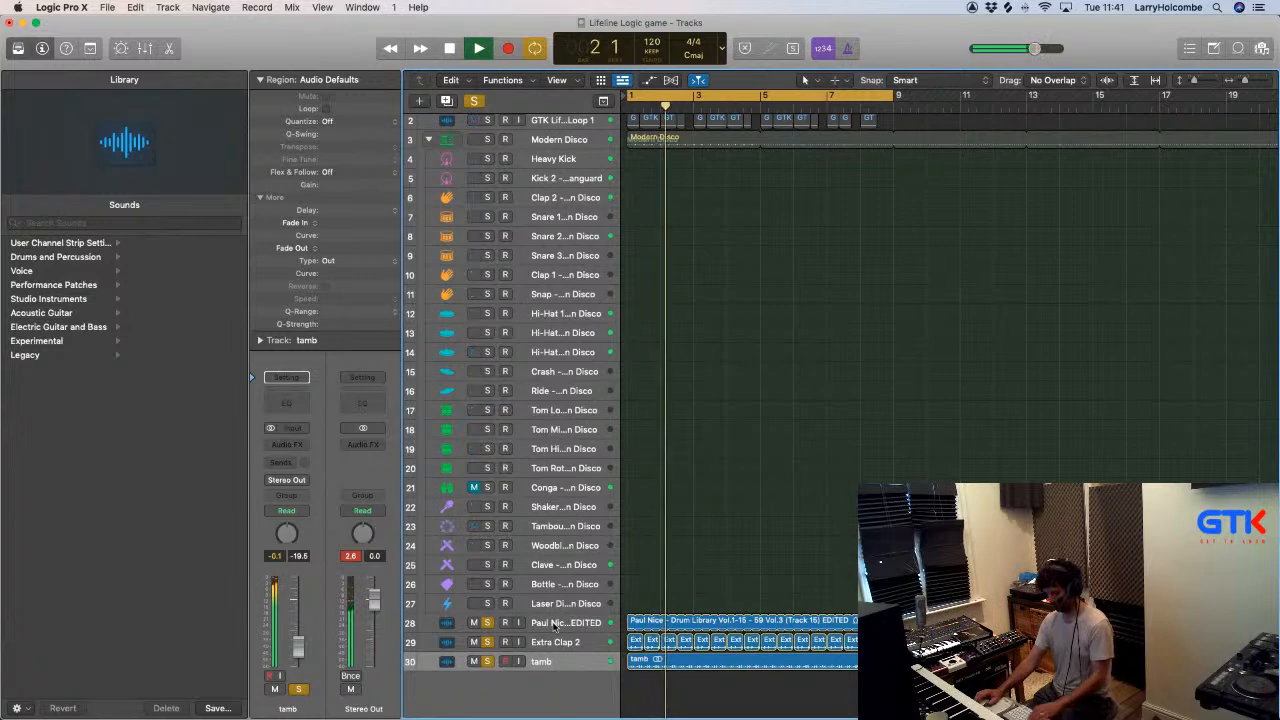
pyautogui.scroll(1, 733, 460)
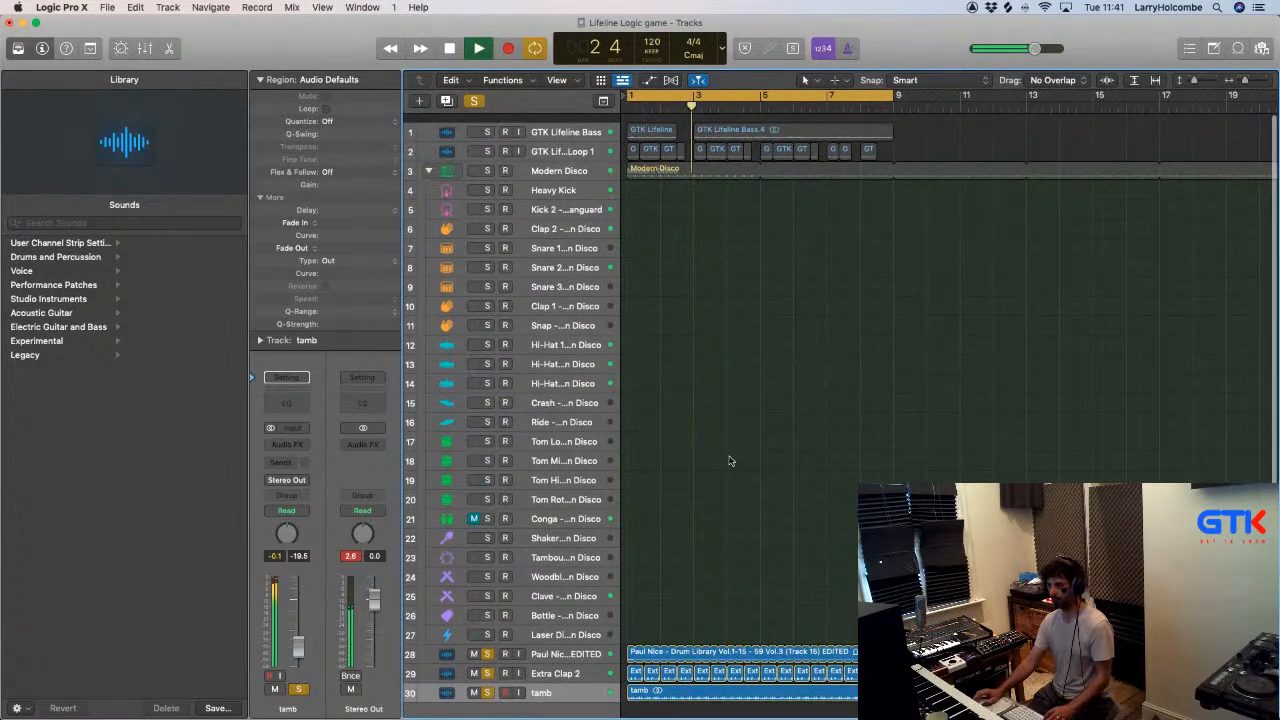
pyautogui.scroll(-1, 600, 300)
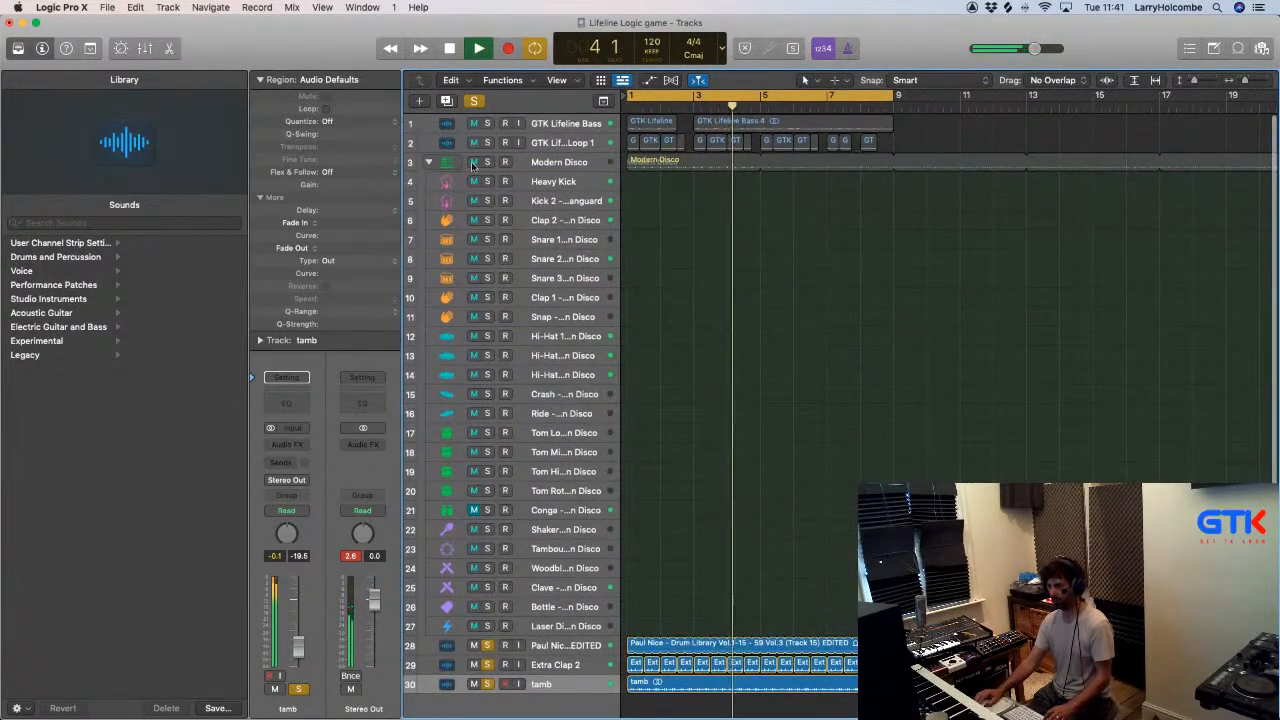
pyautogui.click(487, 162)
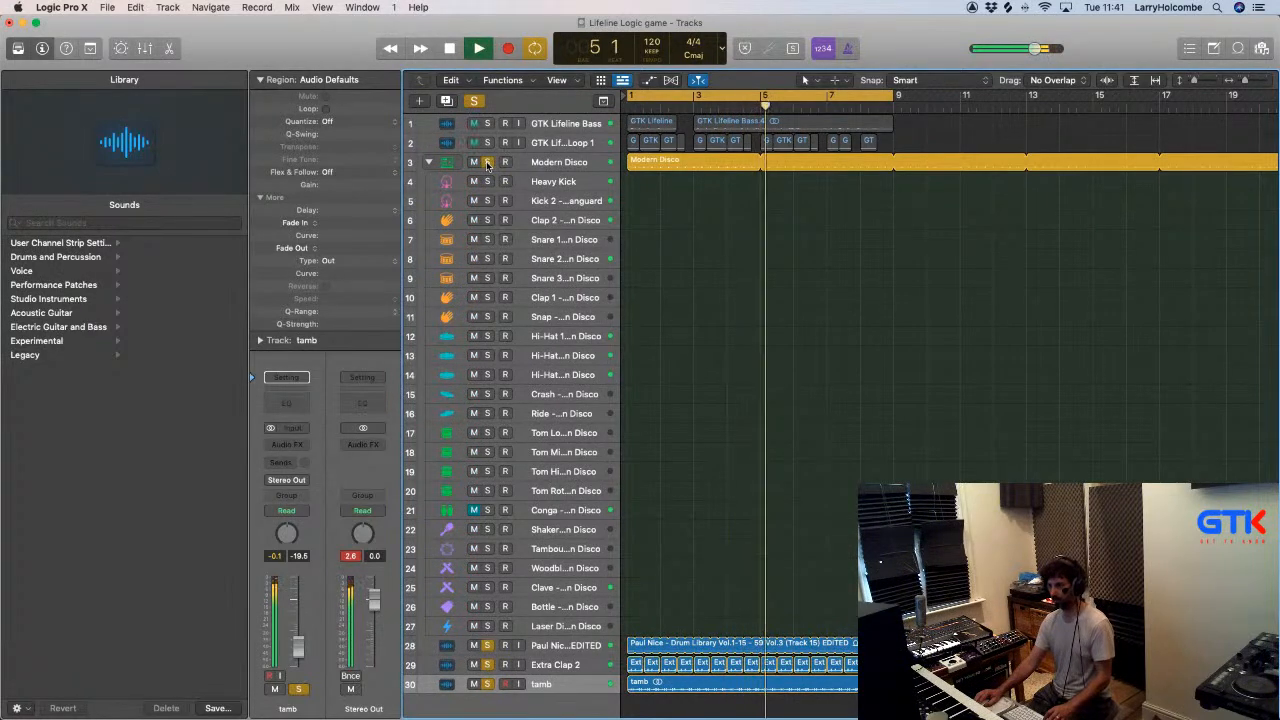
# - Reshape the Heavy Kick sound in its Drum Synth by adjusting Shape, Sweep and Decay, and close the plug-in window
pyautogui.press('x')
pyautogui.hscroll(-10, 672, 306)
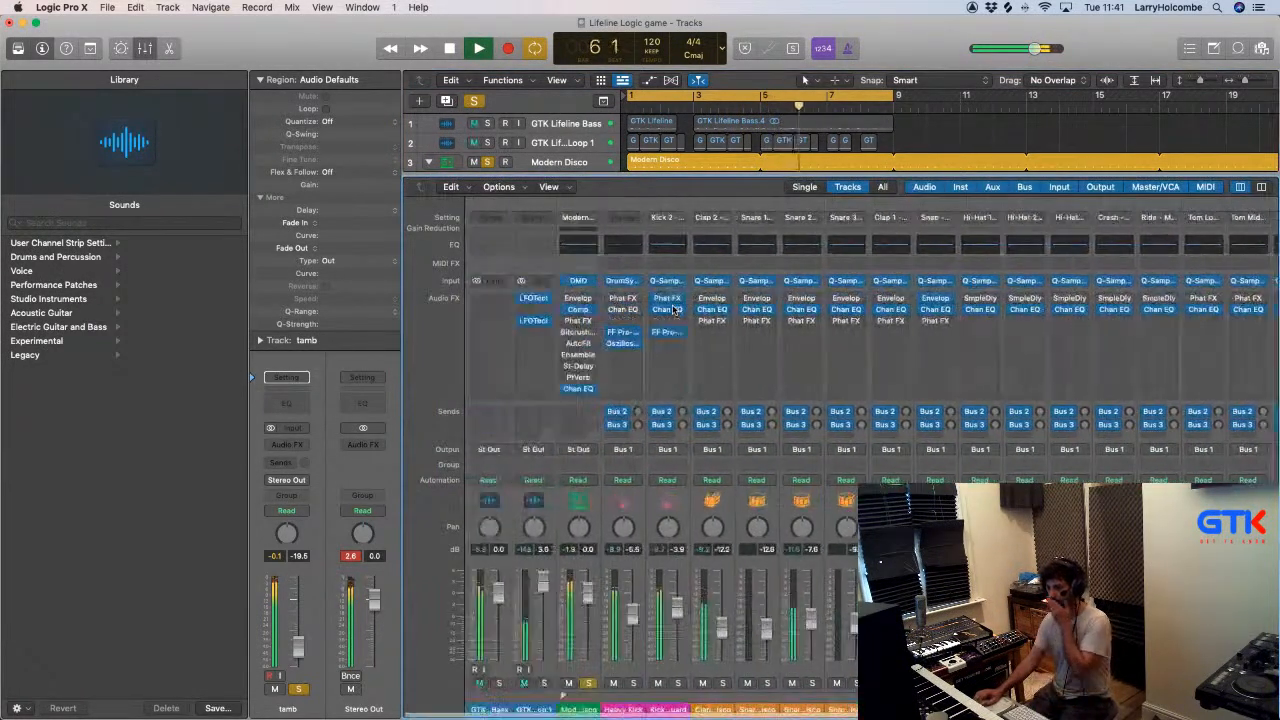
pyautogui.click(620, 281)
pyautogui.moveTo(902, 392); pyautogui.dragTo(910, 402)
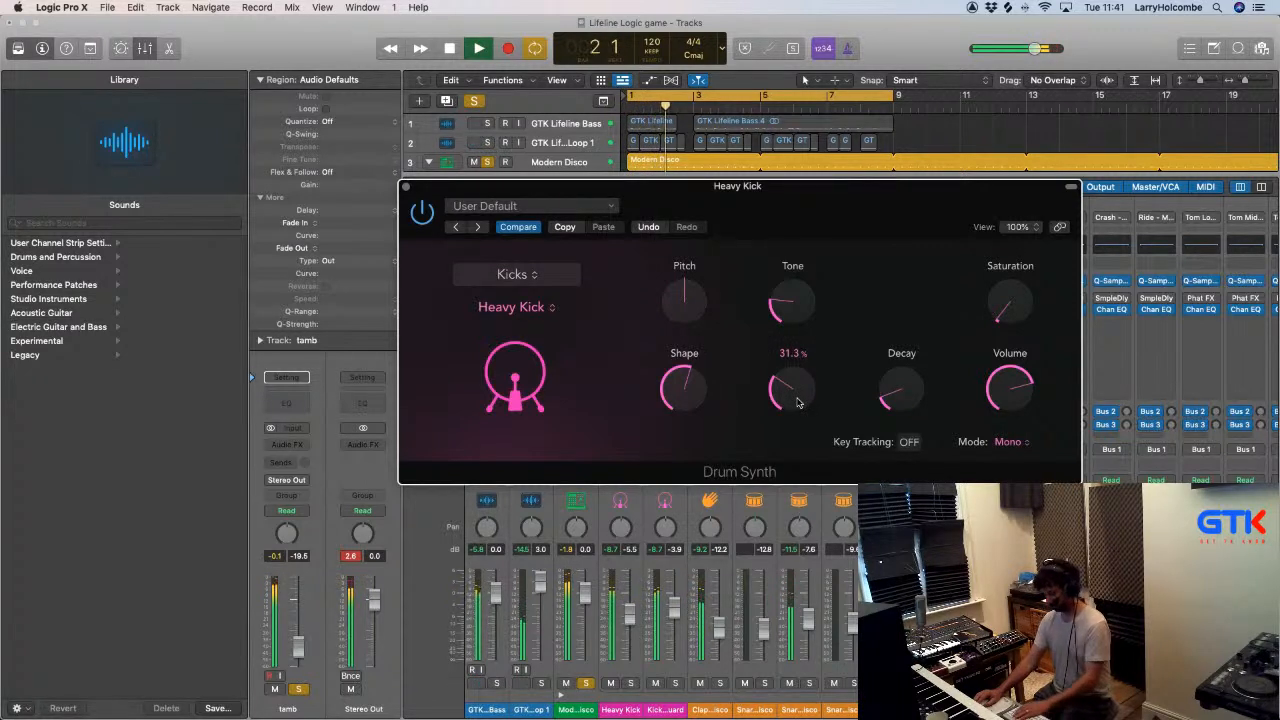
pyautogui.moveTo(800, 403); pyautogui.dragTo(803, 396)
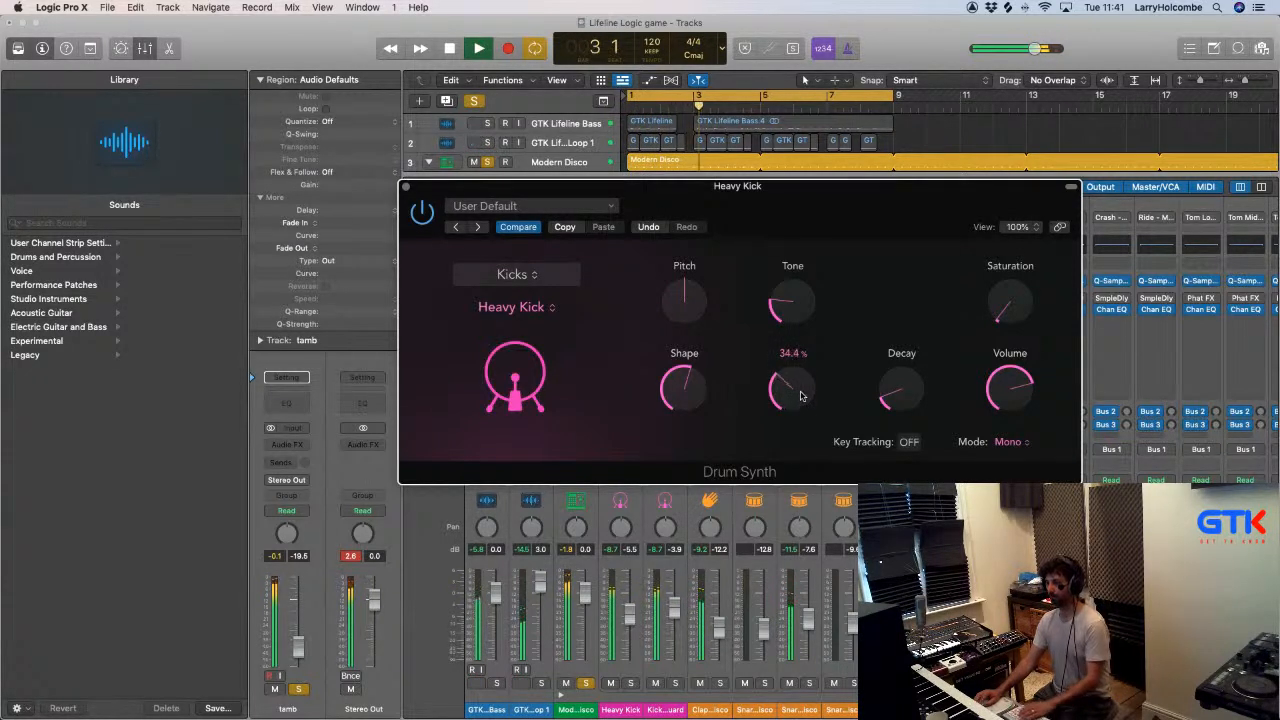
pyautogui.moveTo(923, 402); pyautogui.dragTo(909, 402)
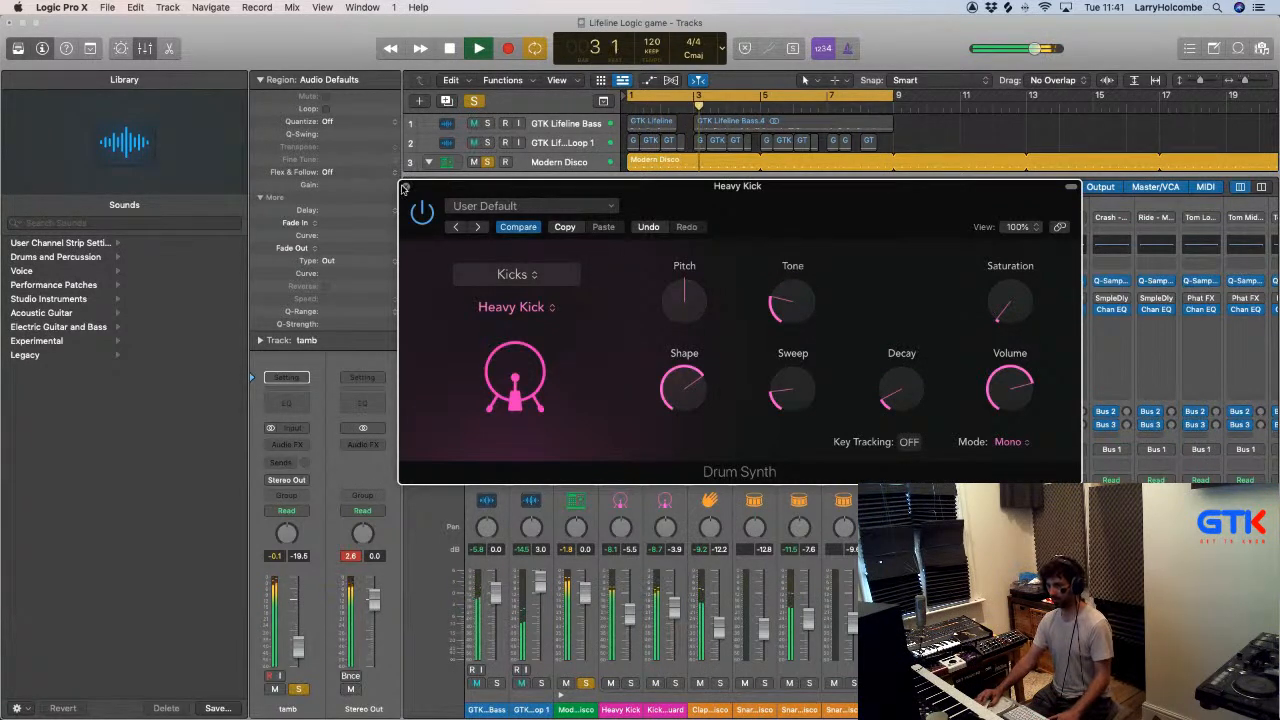
pyautogui.click(405, 188)
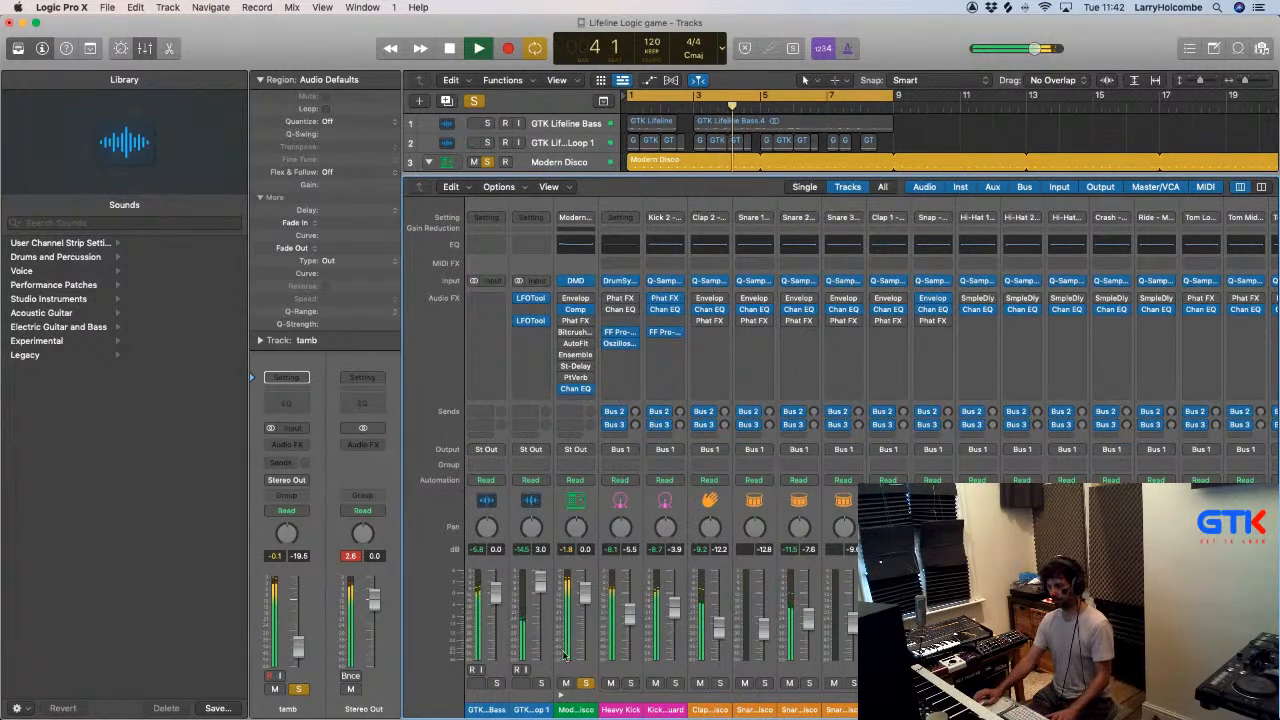
# - Add the GTK Lifeline Bass to the soloed channels at -2.7 dB and mute the Clave channel
pyautogui.click(496, 683)
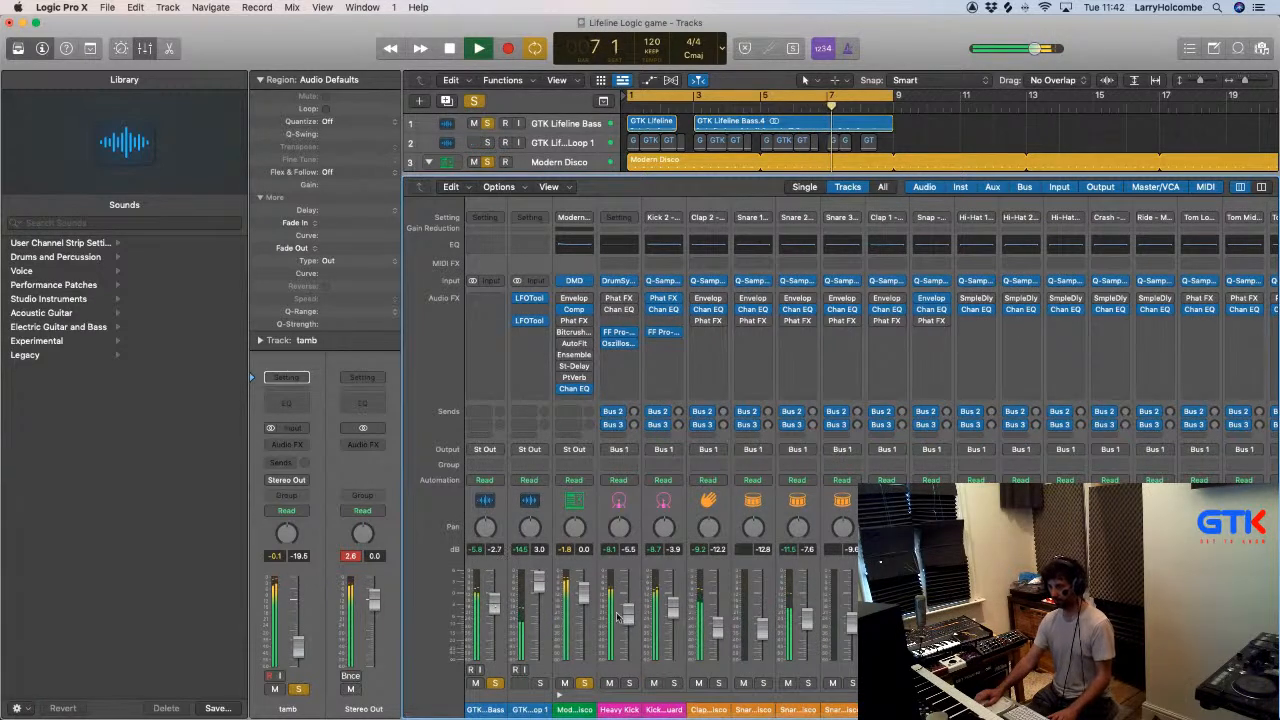
pyautogui.hscroll(3, 493, 600)
pyautogui.hscroll(3, 493, 600)
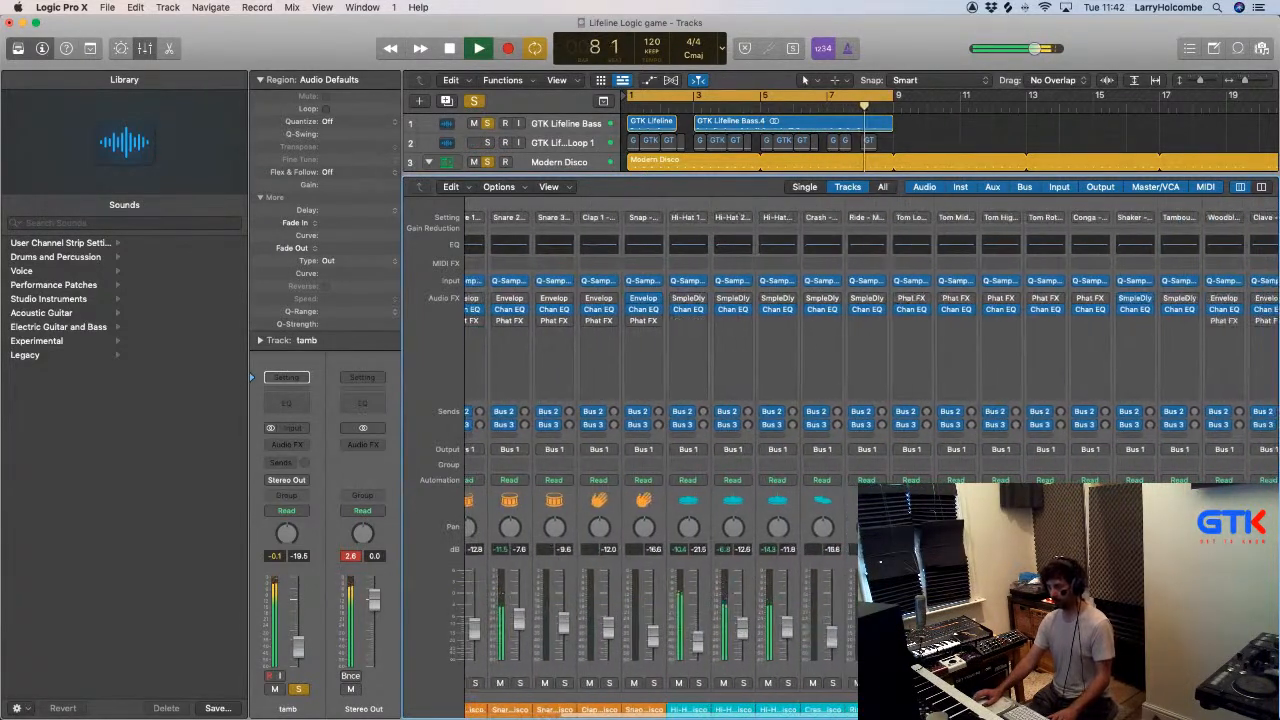
pyautogui.hscroll(1, 493, 600)
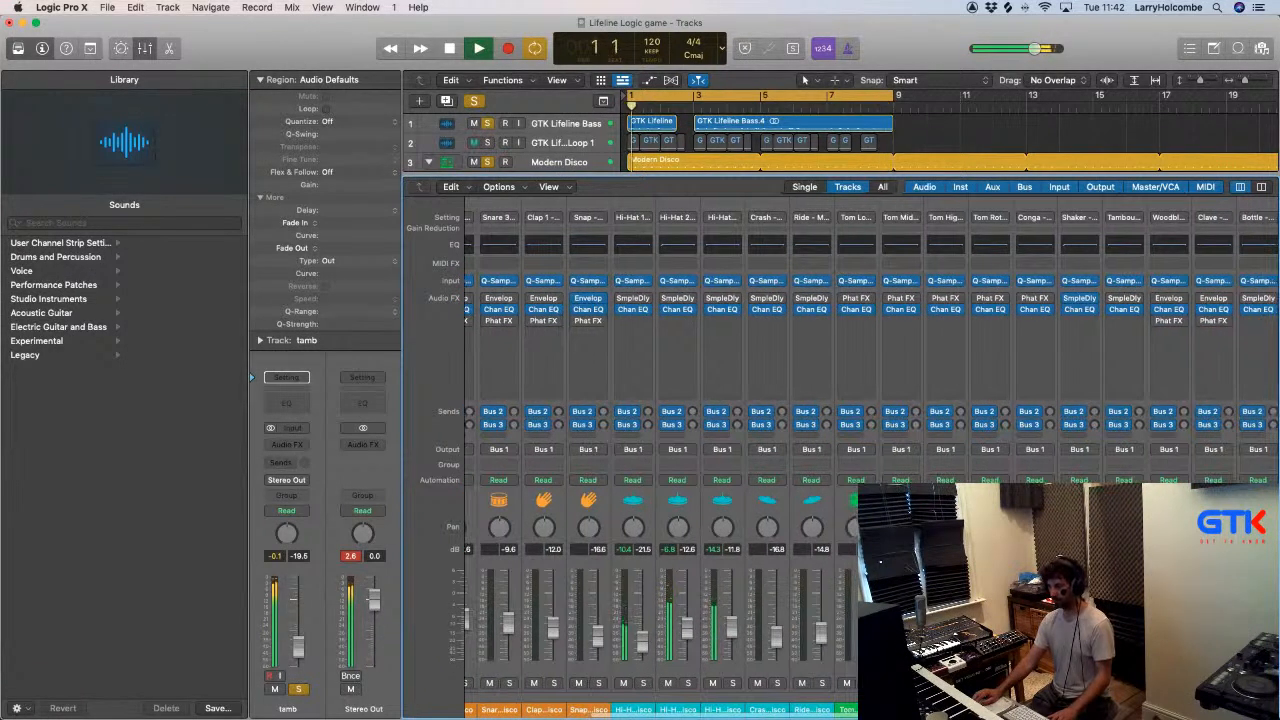
pyautogui.hscroll(8, 493, 600)
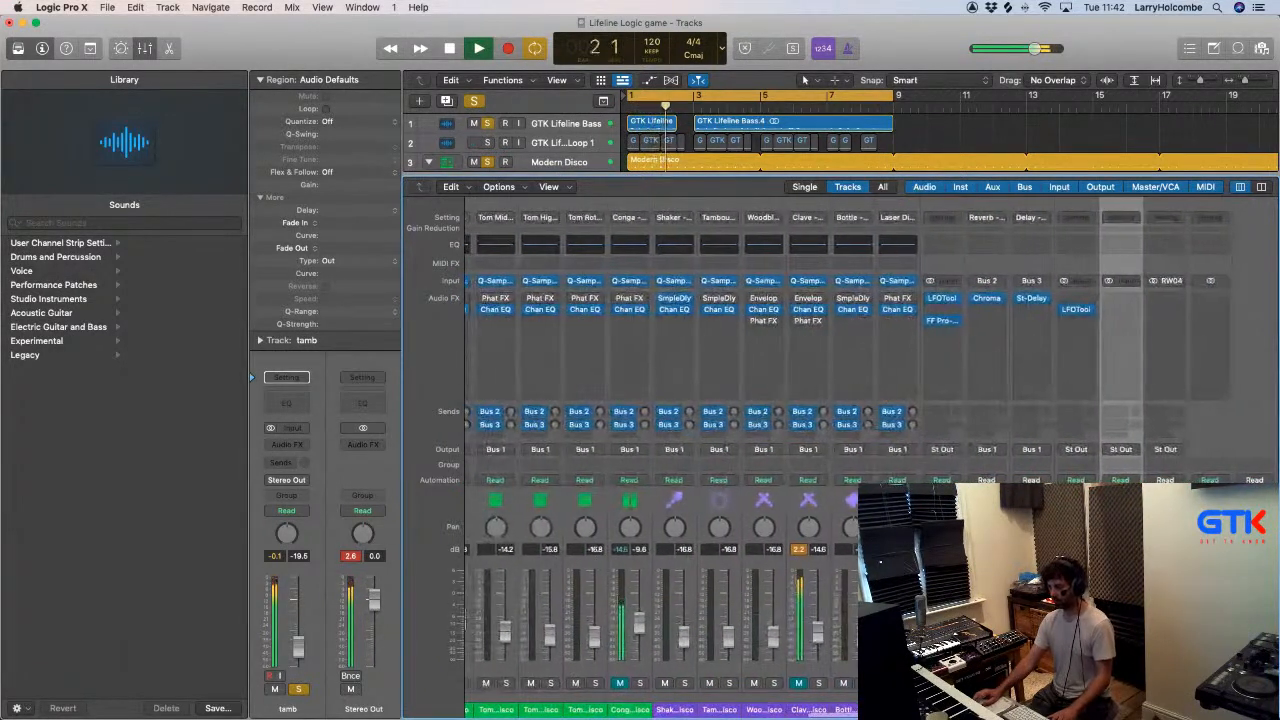
# - Lower tamb to -22.0 dB and solo the GTK Lifeline Piano Loop 1 channel at 1.9 dB
pyautogui.hscroll(-15, 520, 640)
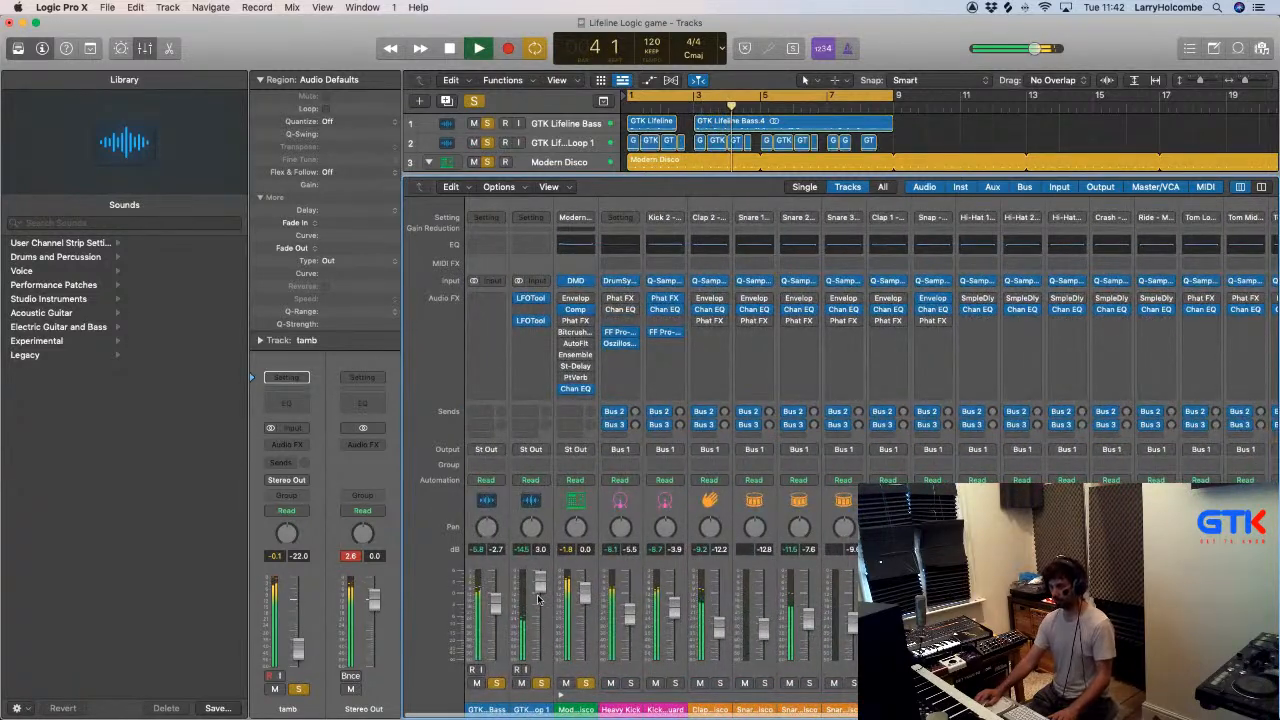
pyautogui.moveTo(540, 590); pyautogui.dragTo(540, 581)
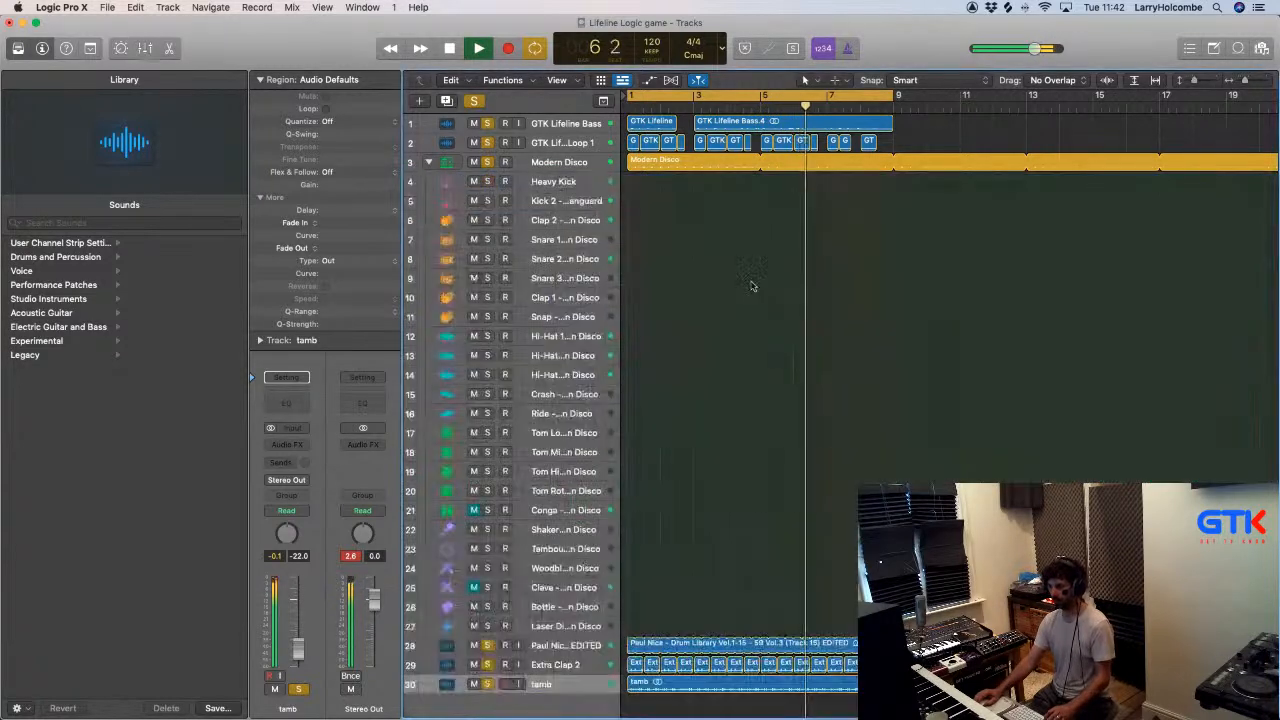
# - Select the Clap 2 track in the Modern Disco kit and audition its part in the groove using its mute
pyautogui.press('x')
pyautogui.click(688, 169)
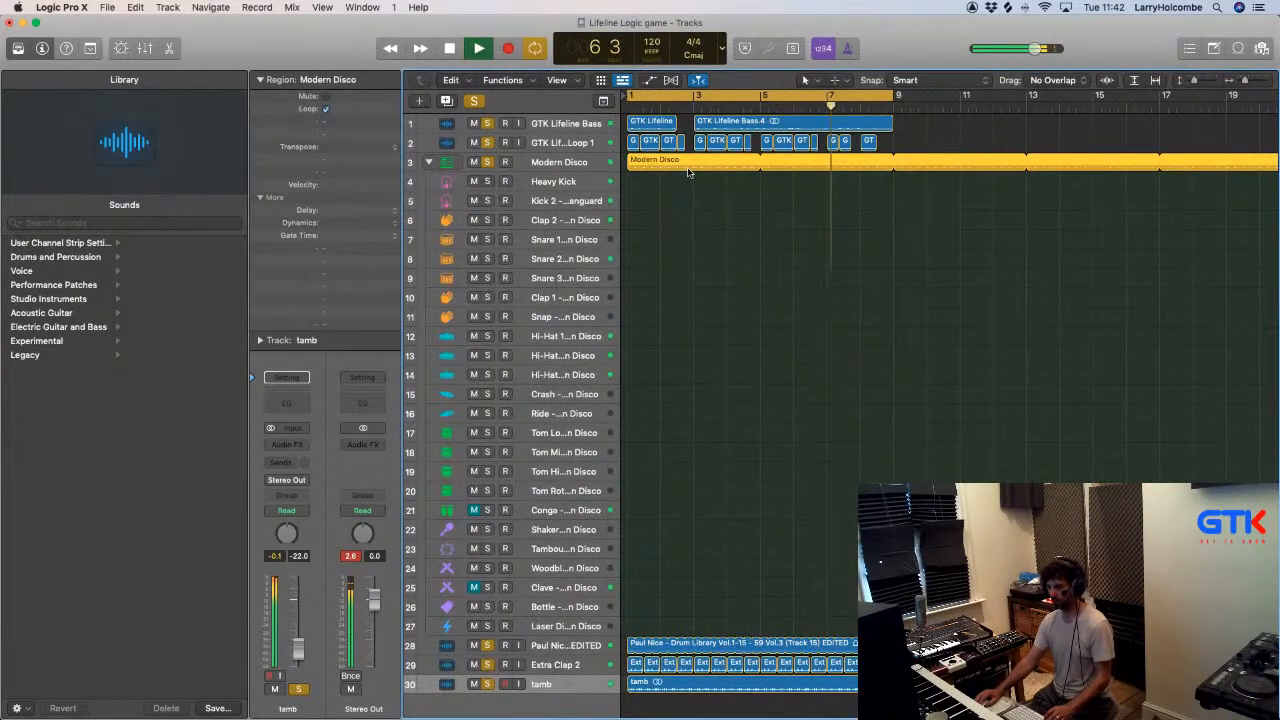
pyautogui.doubleClick(688, 161)
pyautogui.press('x')
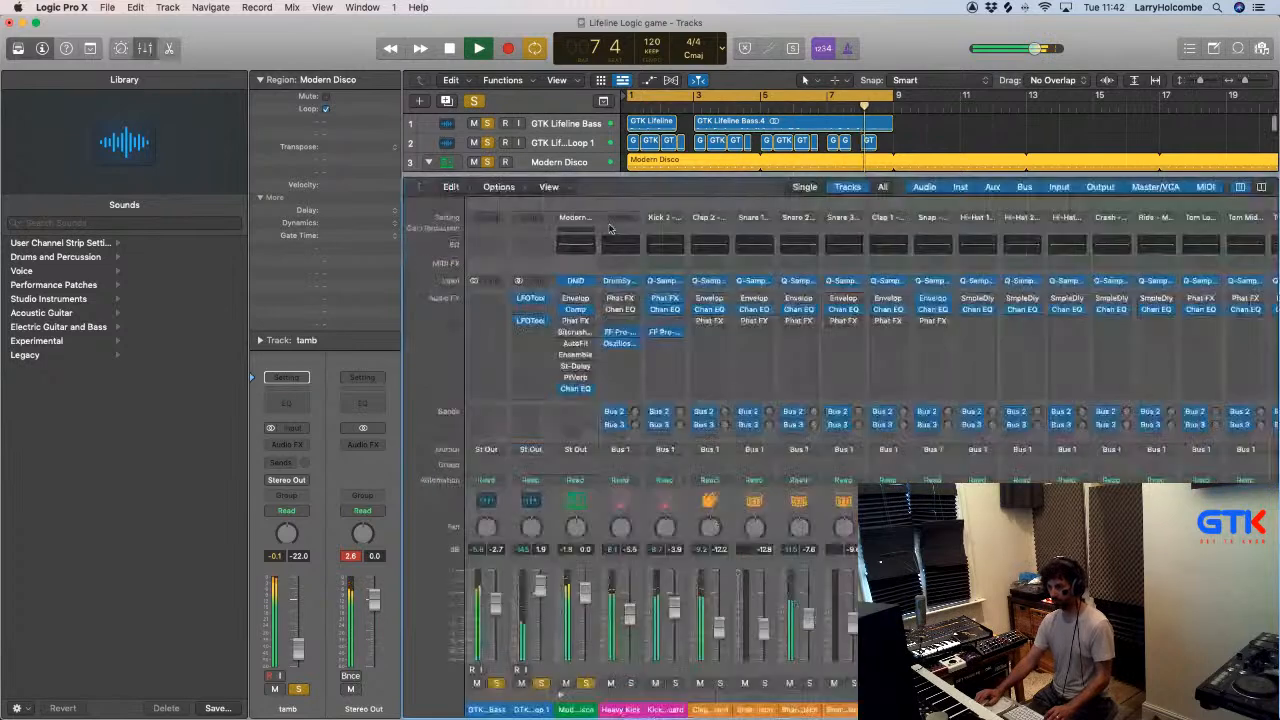
pyautogui.click(490, 222)
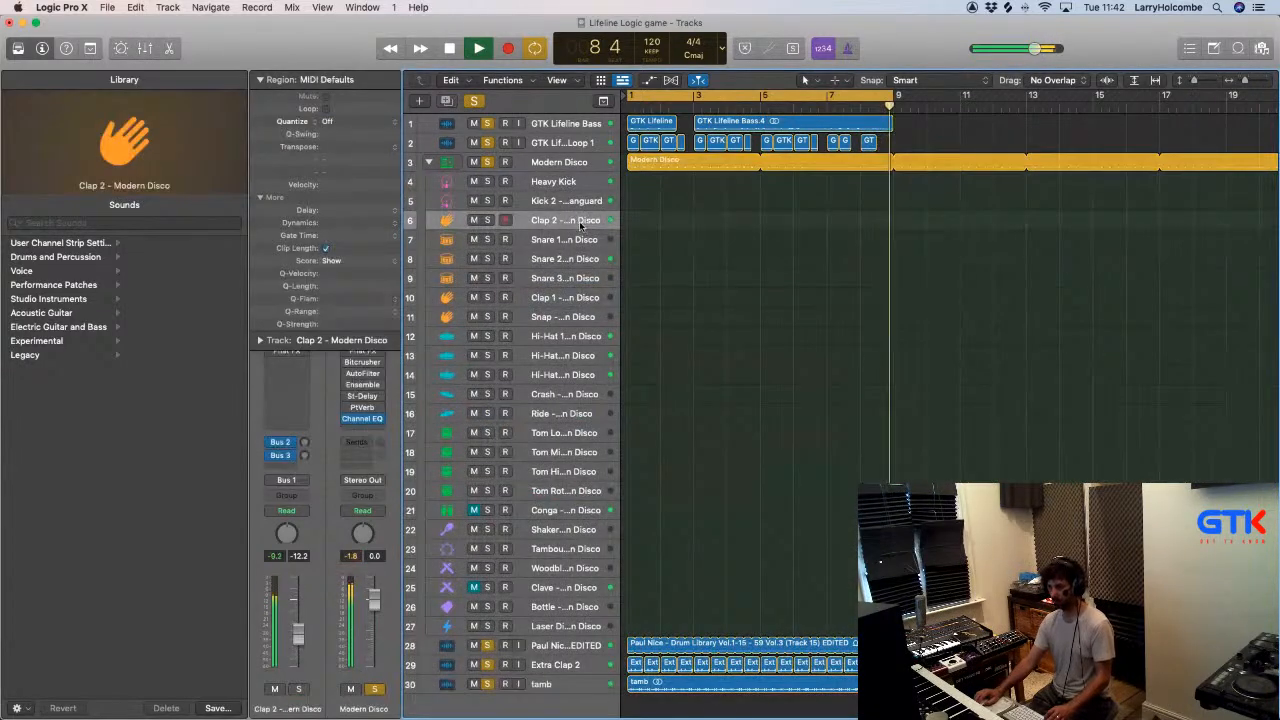
pyautogui.click(474, 220)
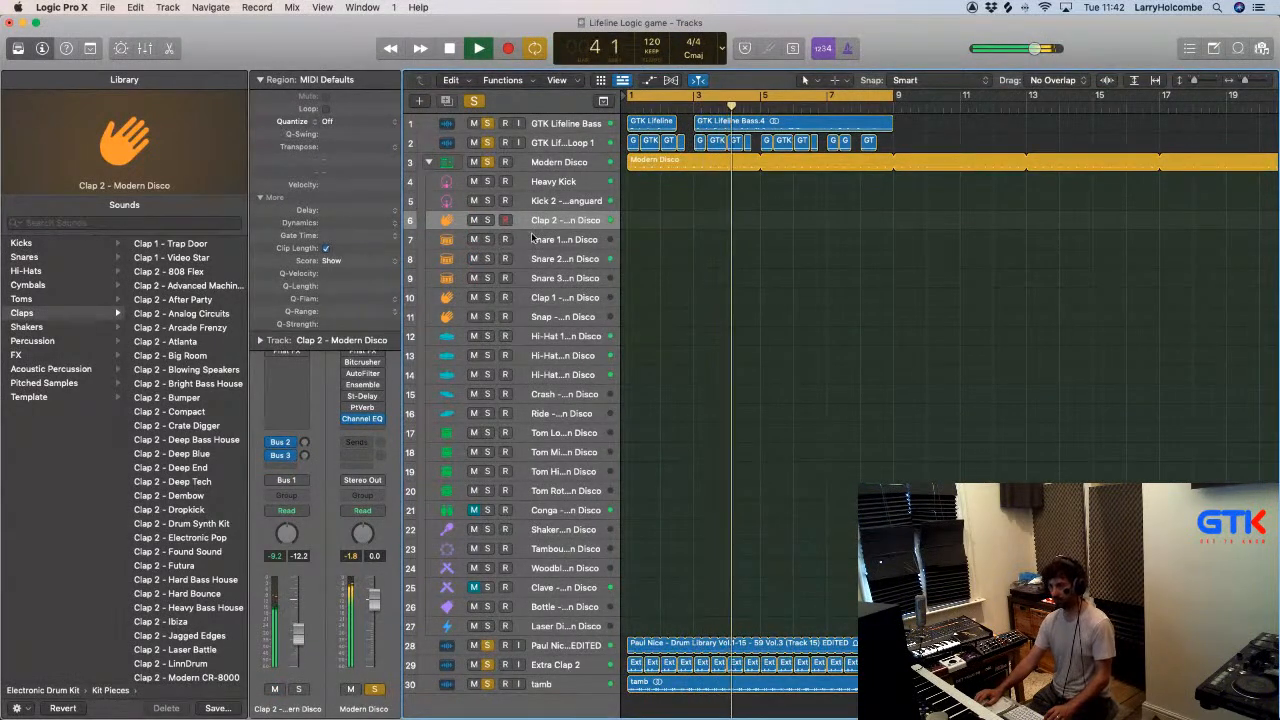
# - Select the Snare 2 track and lower its mixer level to about -13 dB
pyautogui.click(560, 259)
pyautogui.press('x')
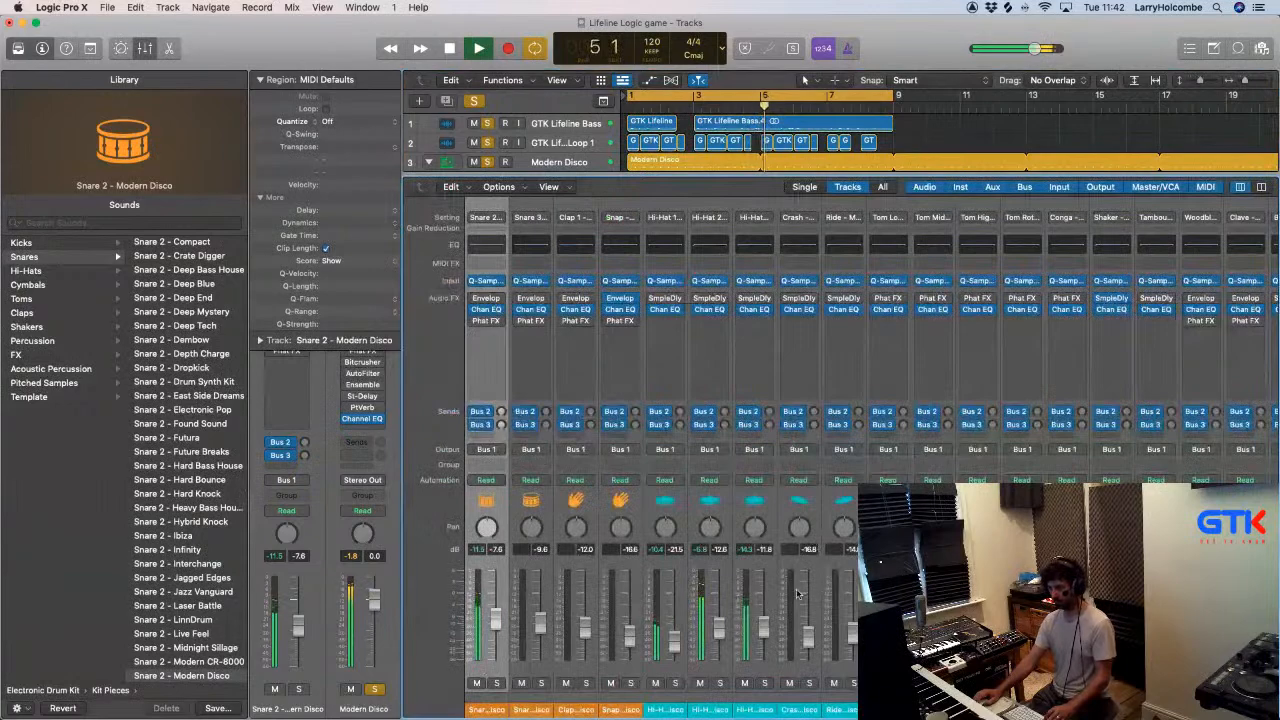
pyautogui.hscroll(-4, 796, 598)
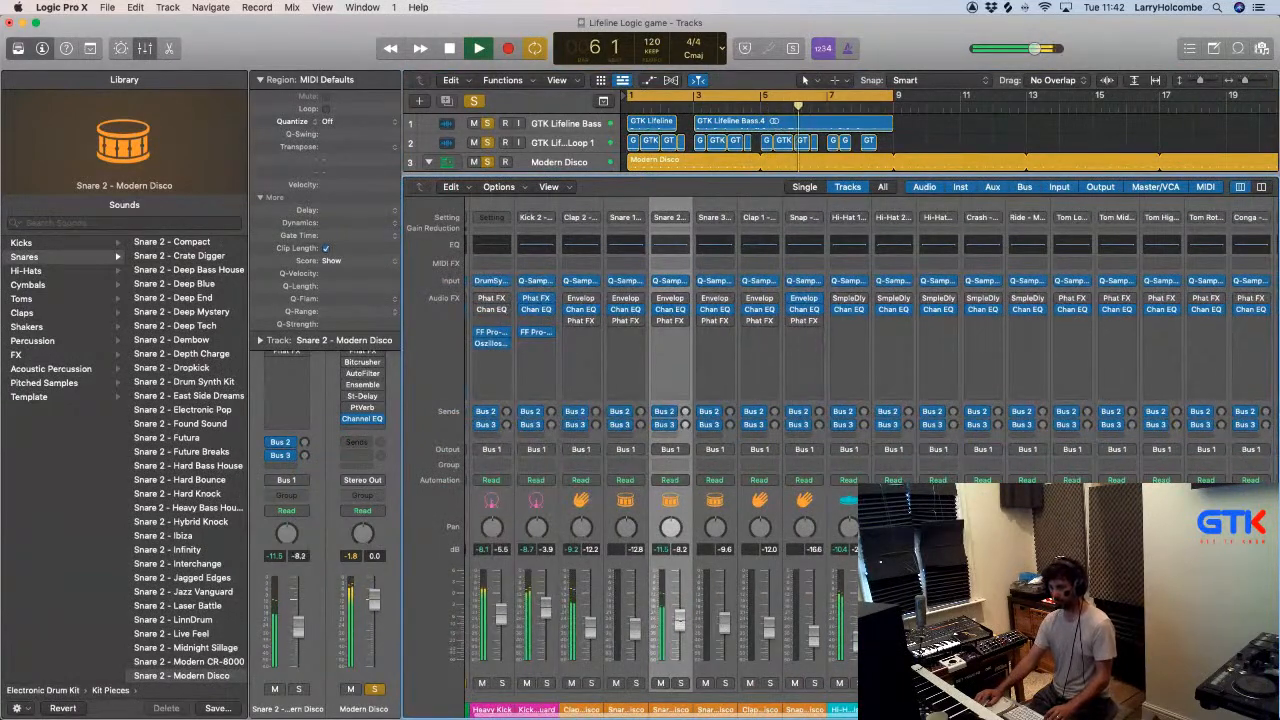
pyautogui.moveTo(679, 626); pyautogui.dragTo(680, 636)
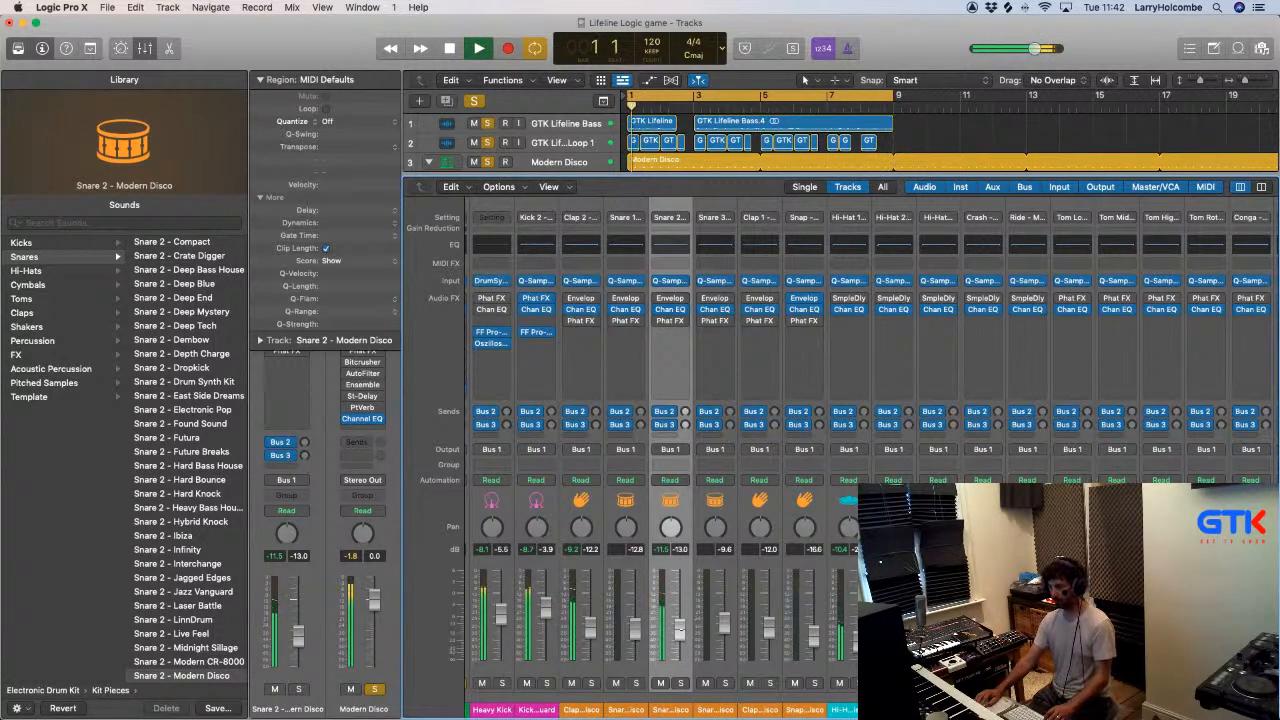
# - Customize the control bar to include the Pre Fader Metering function
pyautogui.hscroll(10, 831, 622)
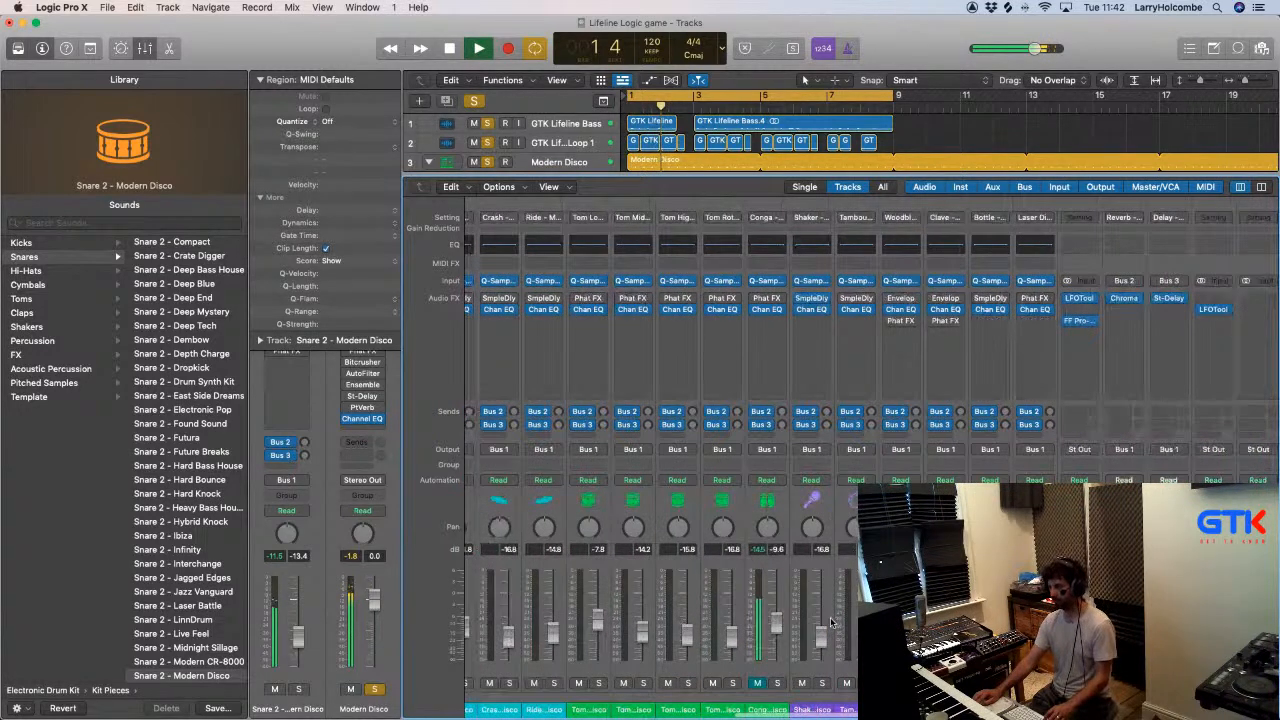
pyautogui.hscroll(4, 831, 622)
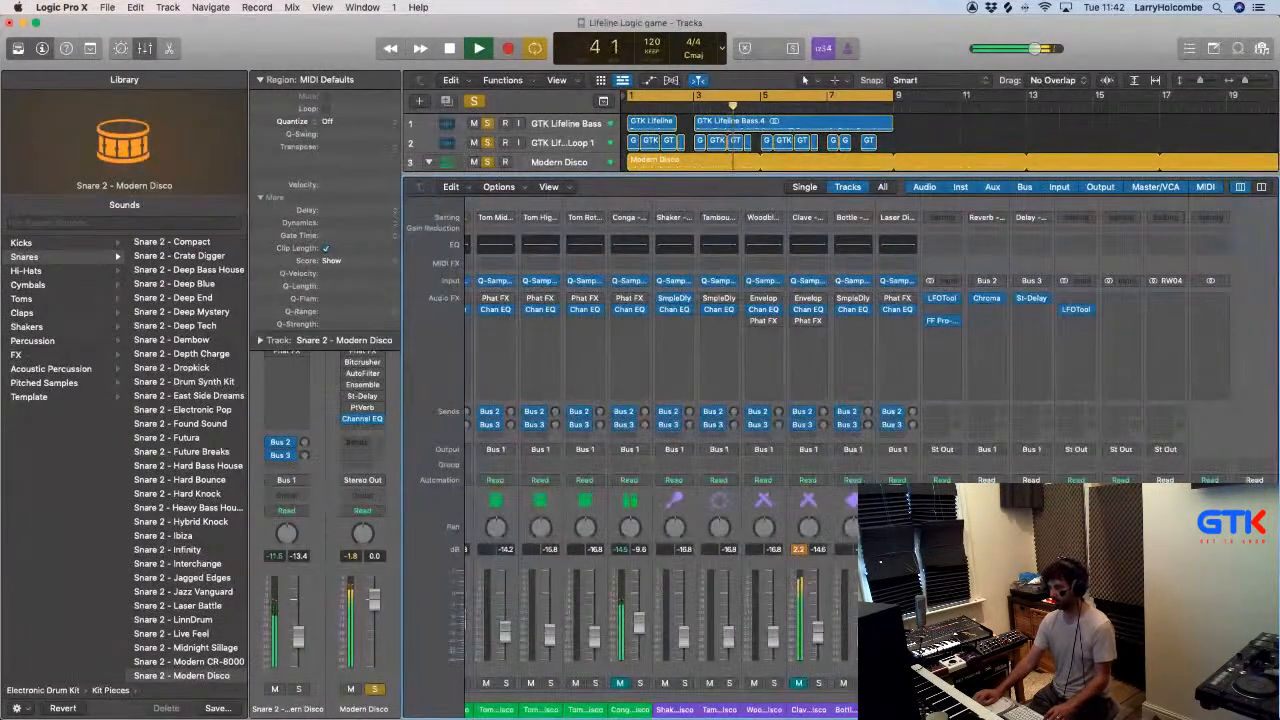
pyautogui.rightClick(903, 38)
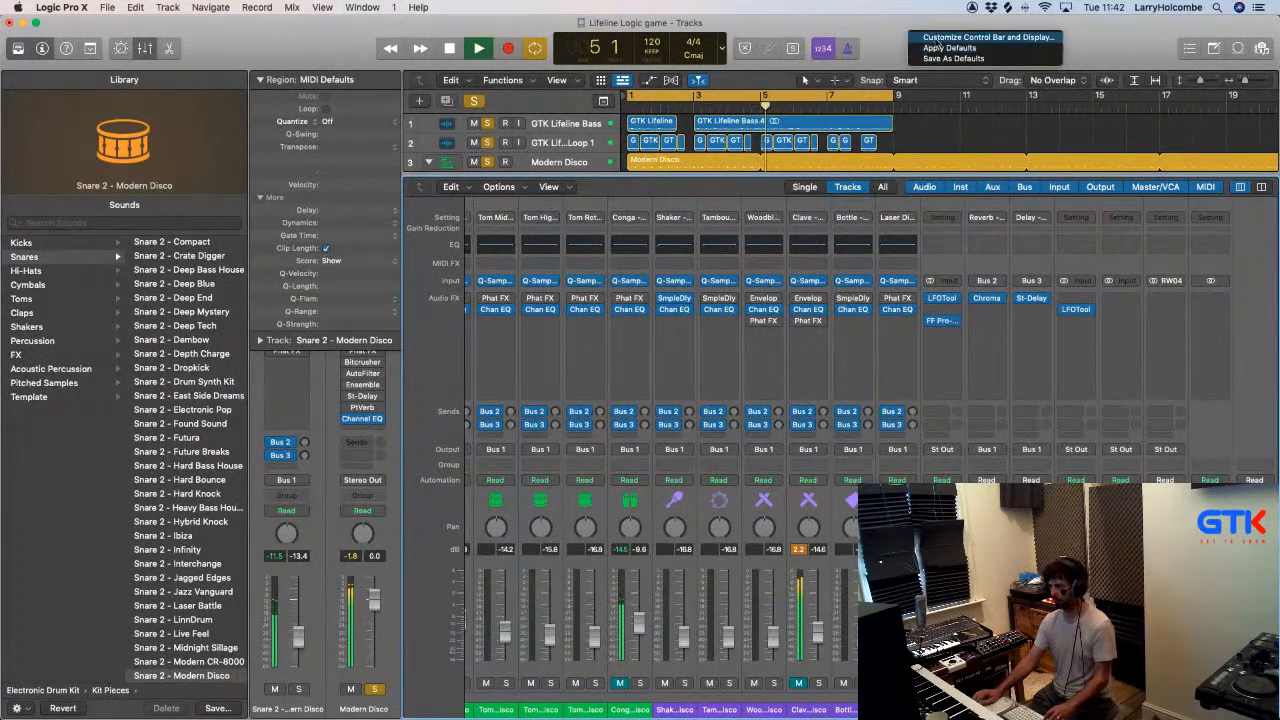
pyautogui.click(935, 44)
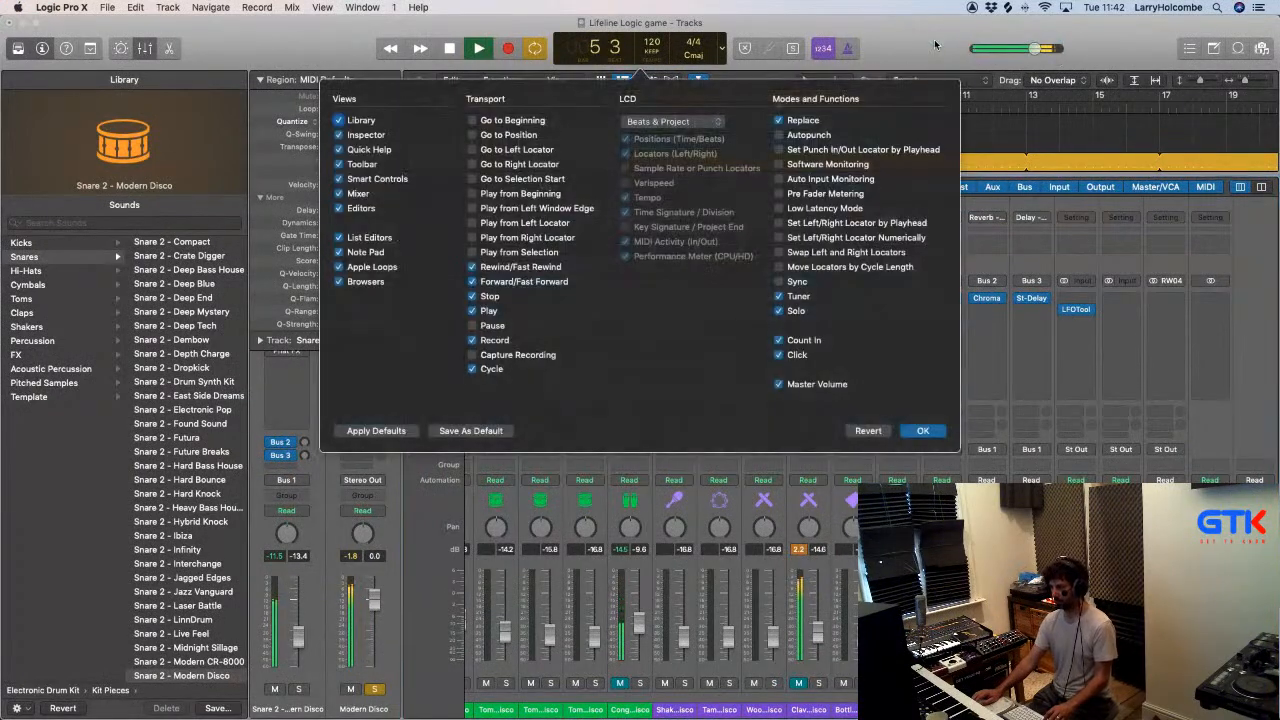
pyautogui.click(779, 194)
pyautogui.click(923, 431)
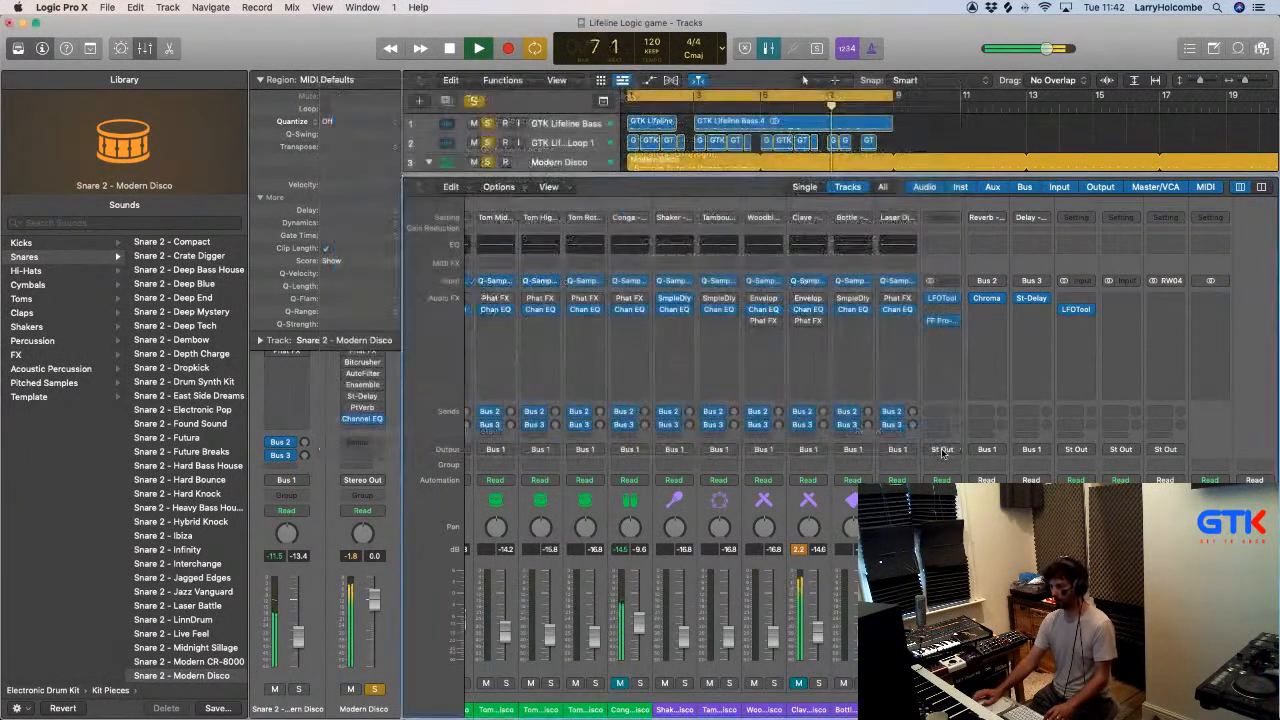
# - Switch to Finder and navigate back from the Hats samples to the 1. Splurge folder holding the Lifeline stems
pyautogui.press('x')
pyautogui.press('super+Tab')
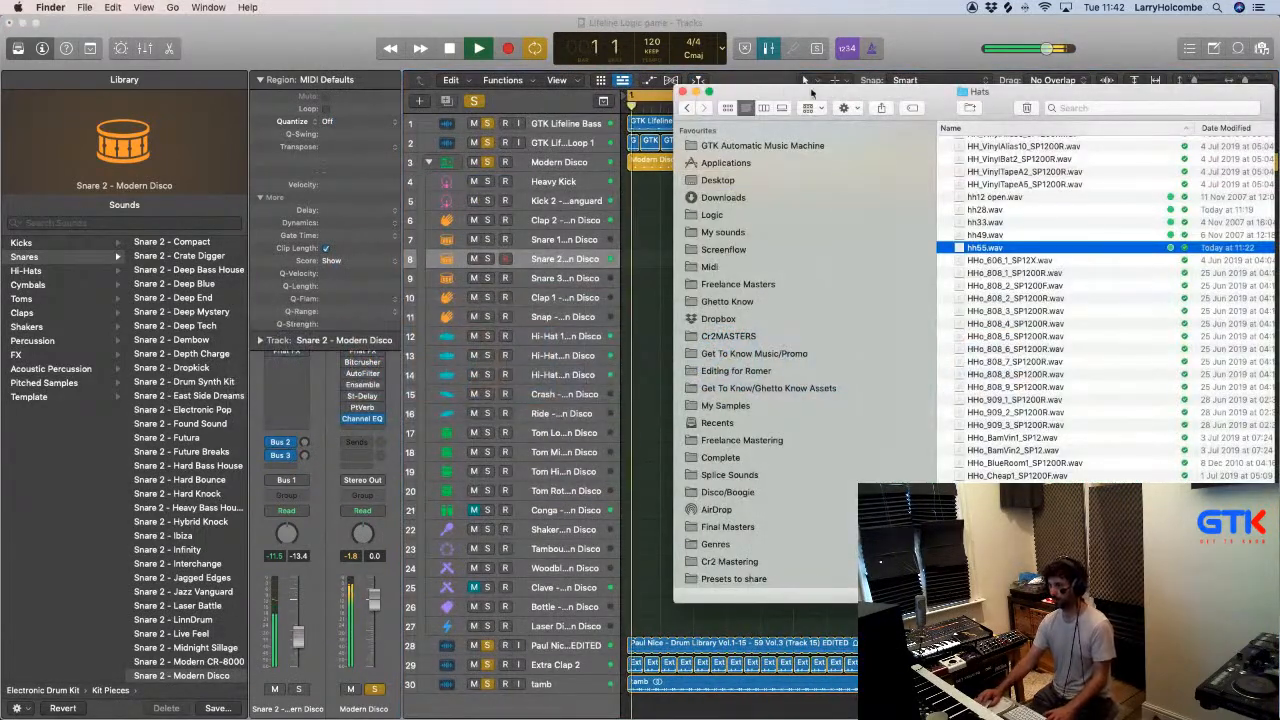
pyautogui.click(687, 110)
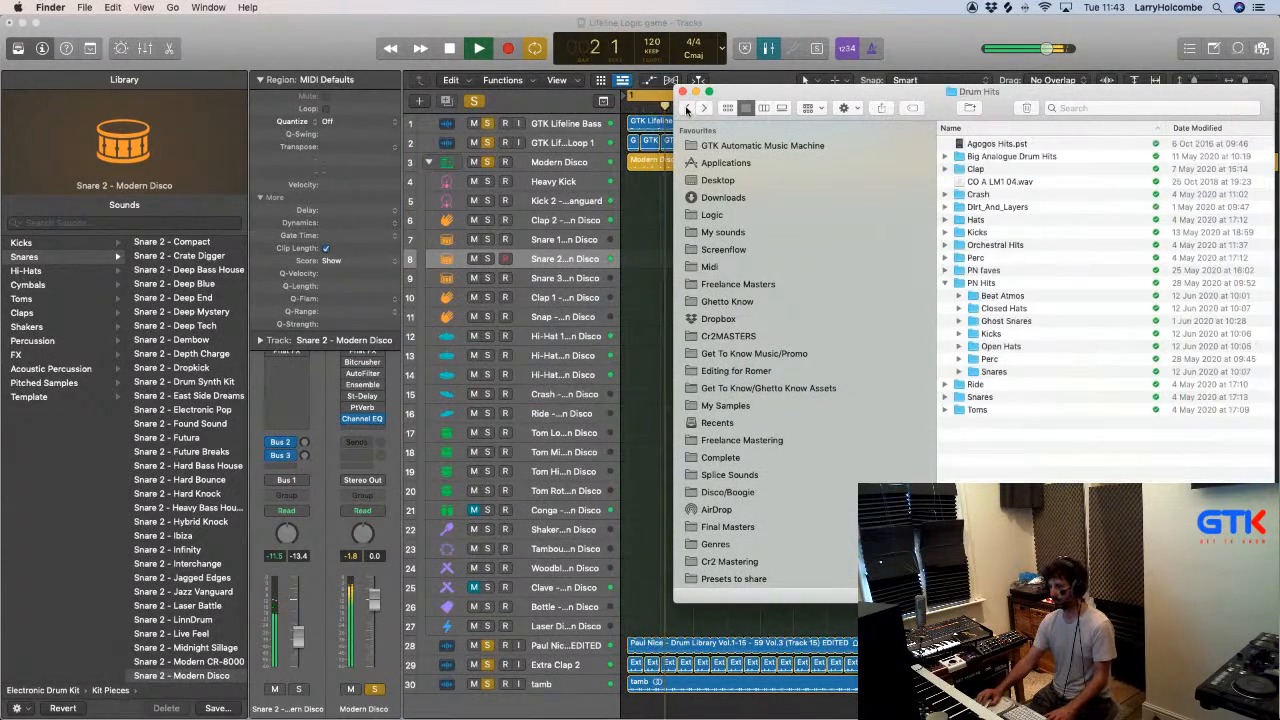
pyautogui.click(687, 110)
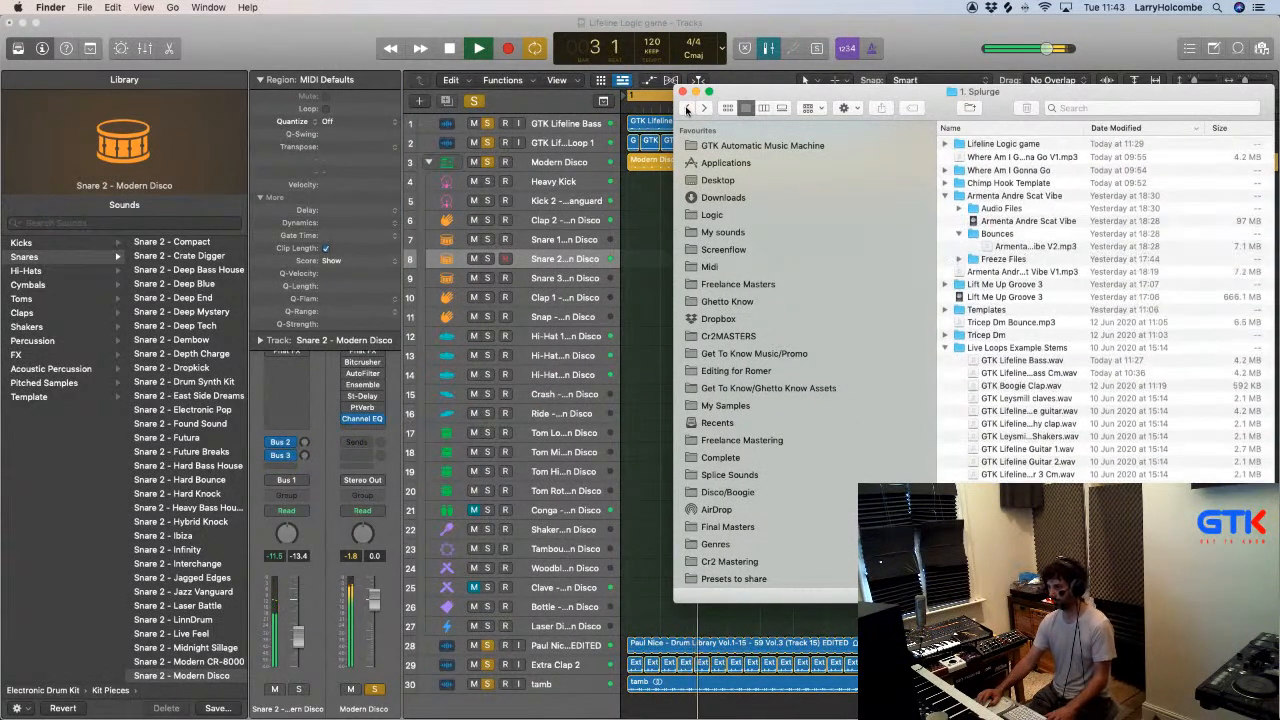
pyautogui.press('super+w')
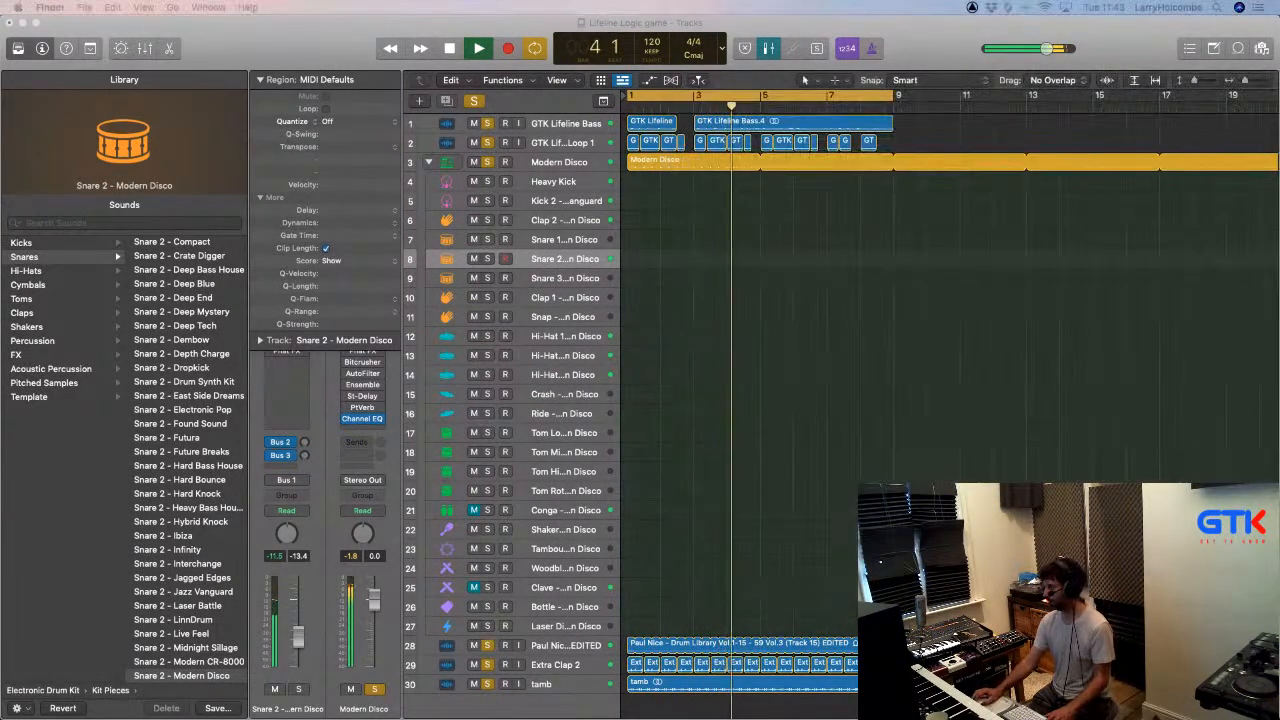
# - Import GTK Lifeline Guitar 1 from Finder onto a new track at bar 1 and solo that track
pyautogui.moveTo(1278, 480); pyautogui.dragTo(627, 703)
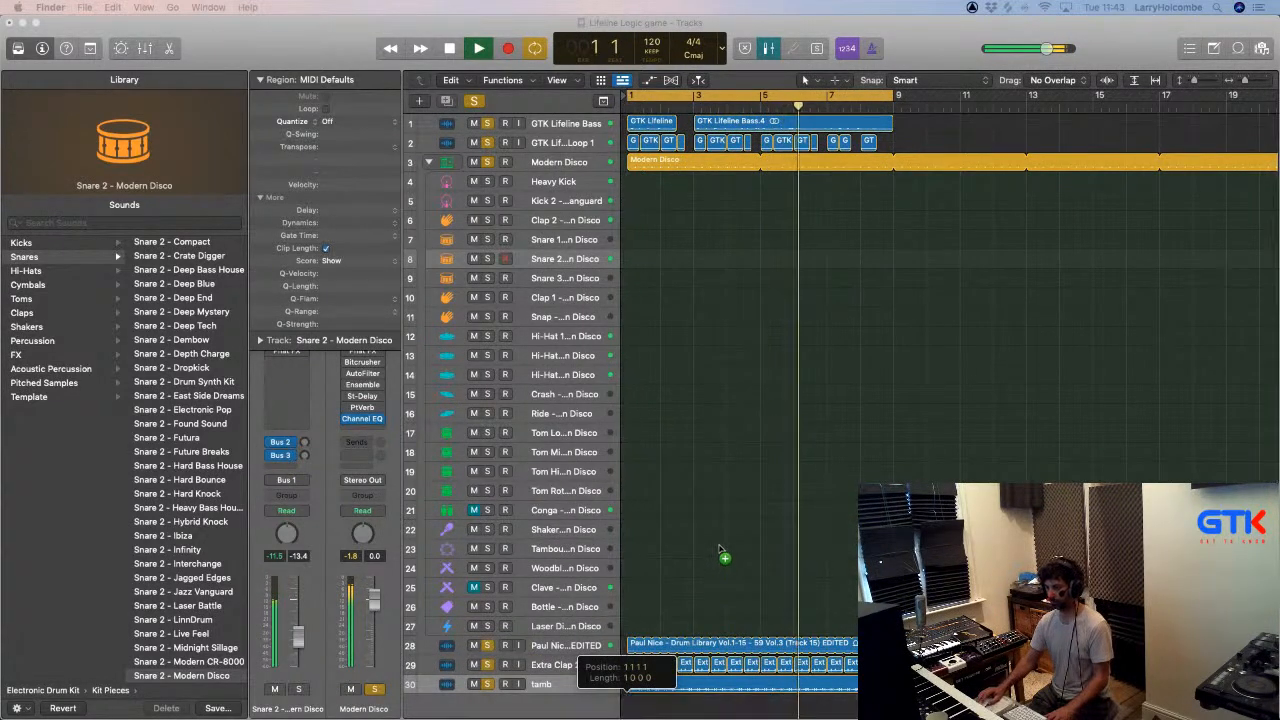
pyautogui.click(720, 514)
pyautogui.press('space')
pyautogui.press('space')
pyautogui.click(487, 676)
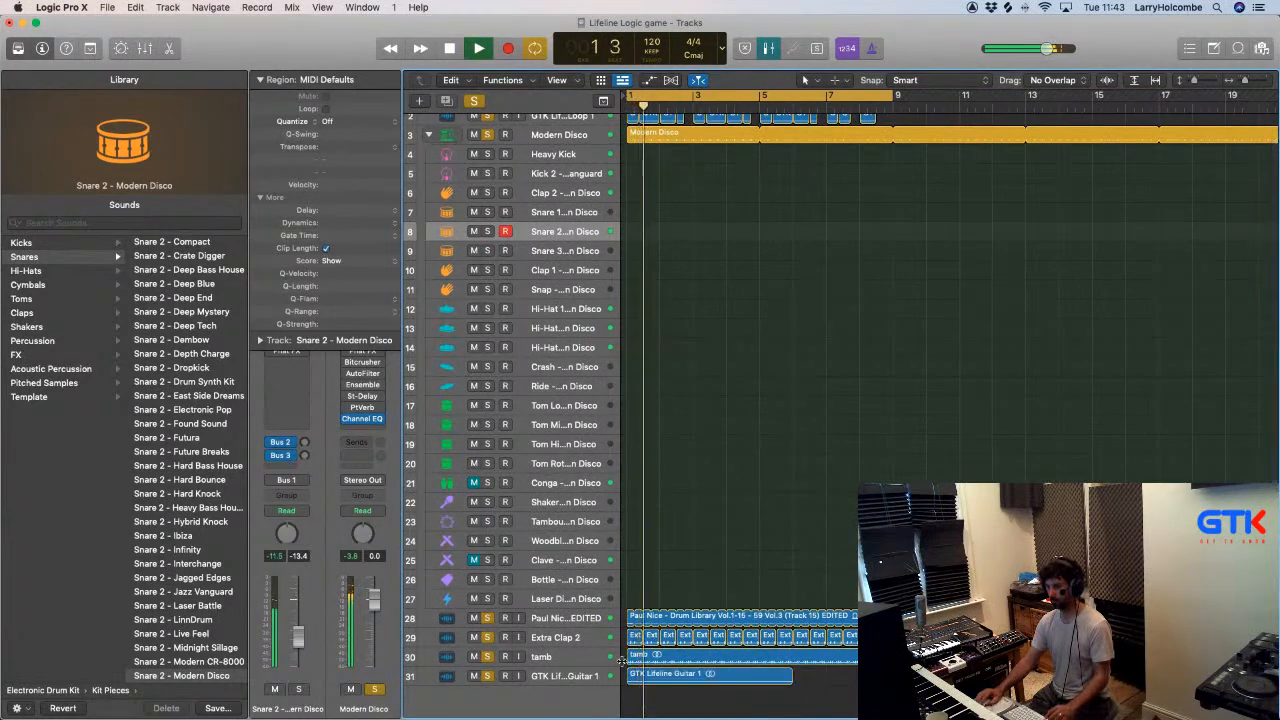
# - Enlarge the audio tracks below the drum kit and select the GTK Lifeline Guitar 1 track
pyautogui.moveTo(624, 609); pyautogui.dragTo(788, 677)
pyautogui.scroll(1, 771, 659)
pyautogui.scroll(-5, 771, 659)
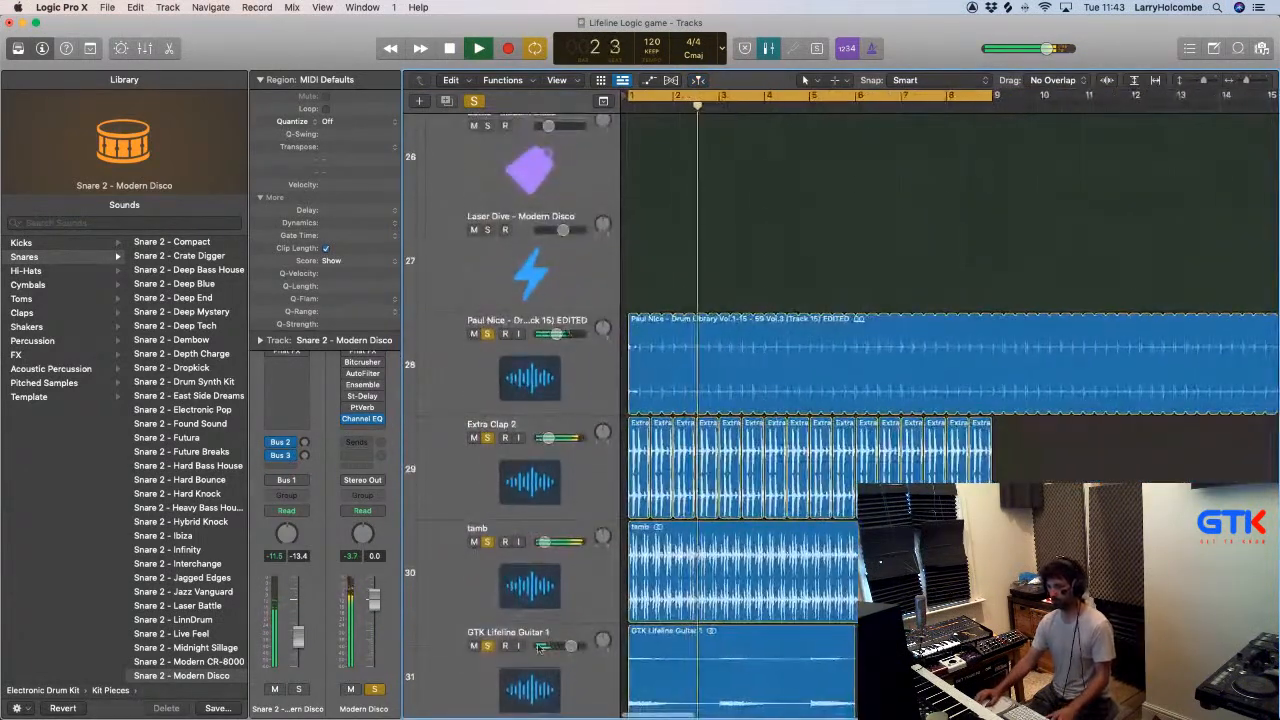
pyautogui.scroll(-3, 771, 656)
pyautogui.click(519, 624)
pyautogui.press('x')
pyautogui.press('x')
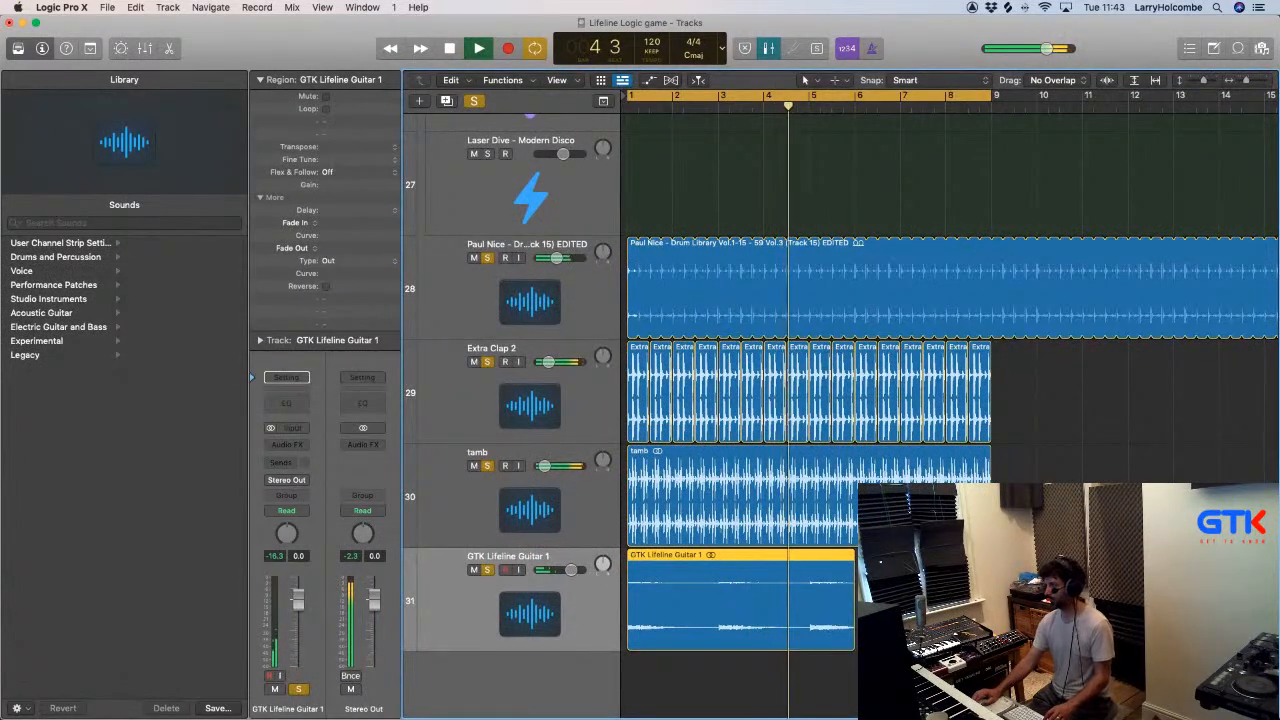
# - Import GTK Lifeline Guitar 2 onto a new track at bar 1, mute Guitar 1 and select the Guitar 2 track
pyautogui.moveTo(1278, 700); pyautogui.dragTo(605, 705)
pyautogui.click(778, 665)
pyautogui.click(474, 570)
pyautogui.click(488, 570)
pyautogui.scroll(-5, 500, 572)
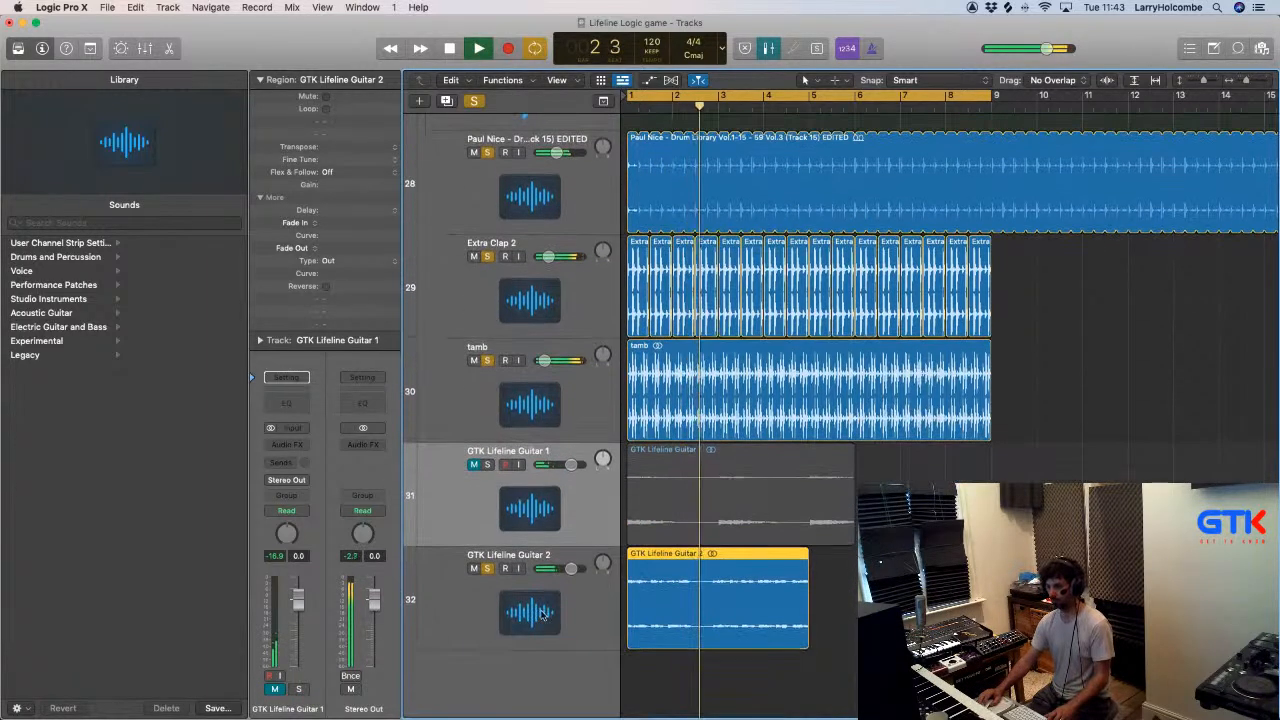
pyautogui.click(592, 600)
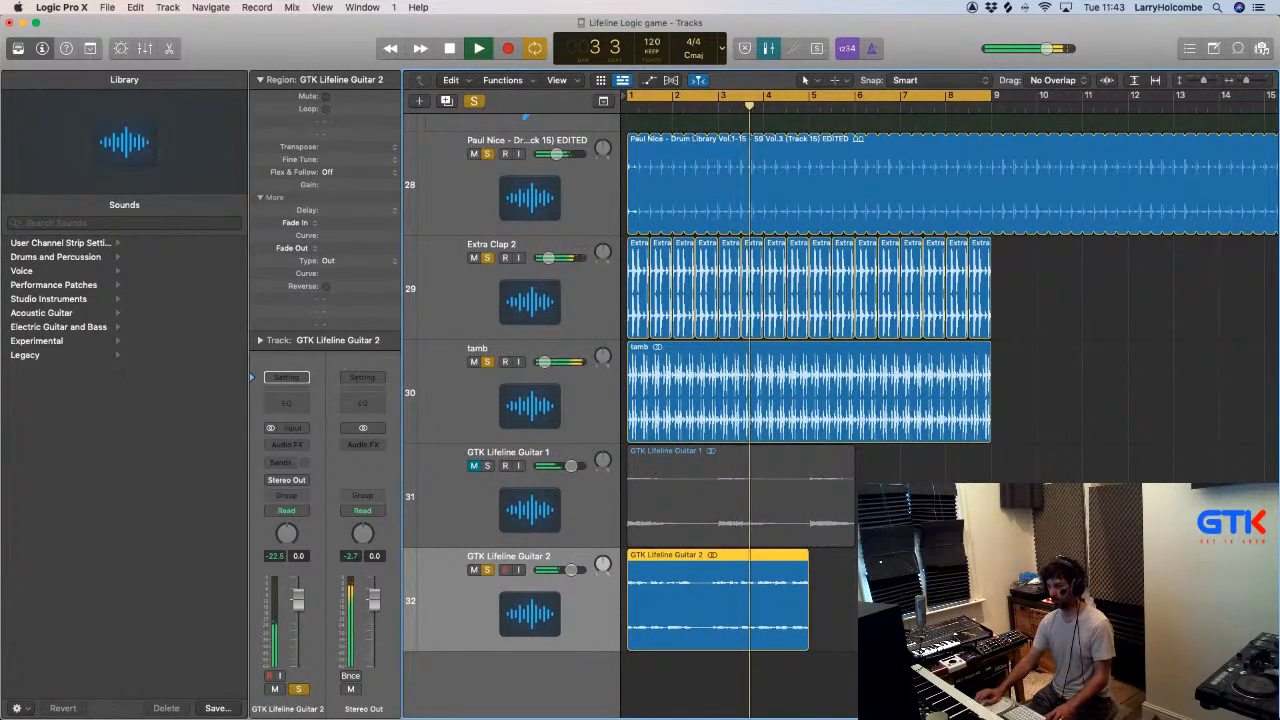
# - Delete the GTK Lifeline Guitar 2 region from its track
pyautogui.click(788, 680)
pyautogui.click(788, 595)
pyautogui.press('Delete')
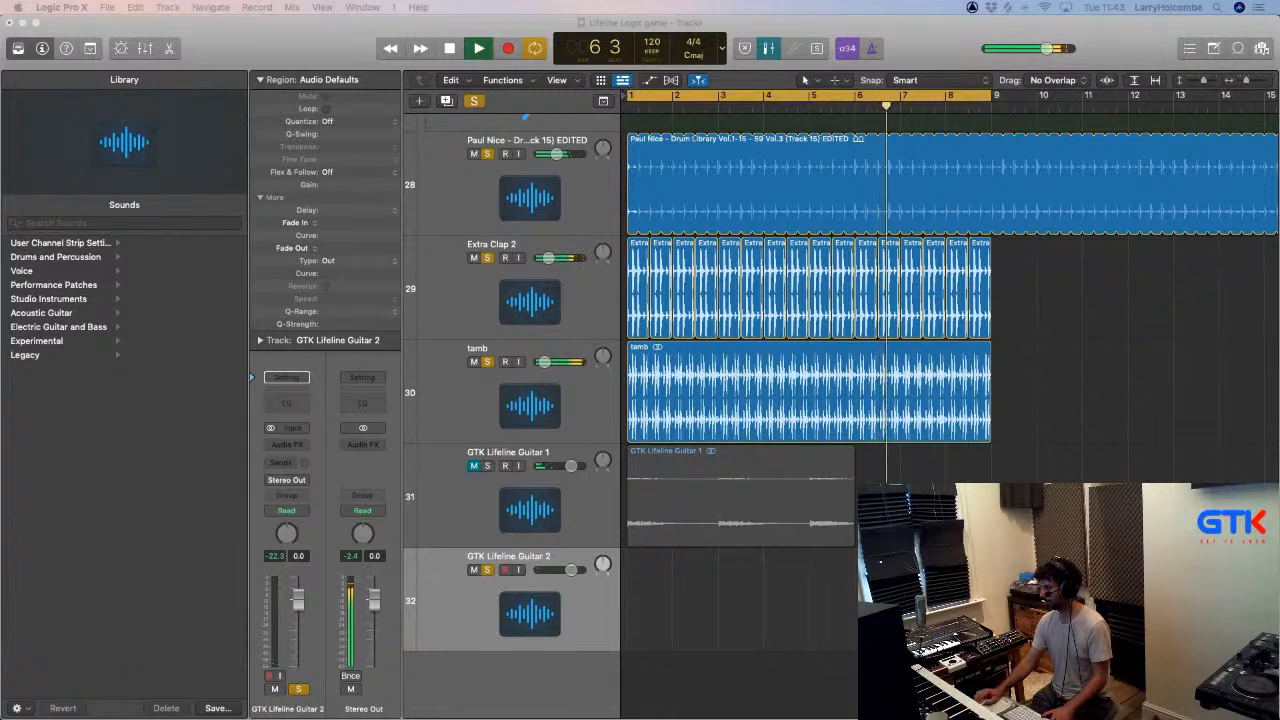
# - Import GTK Lifeline Guitar 3, 4, 5 and 6 Cm from Finder at bar 1, creating new tracks
pyautogui.moveTo(880, 650); pyautogui.dragTo(632, 683)
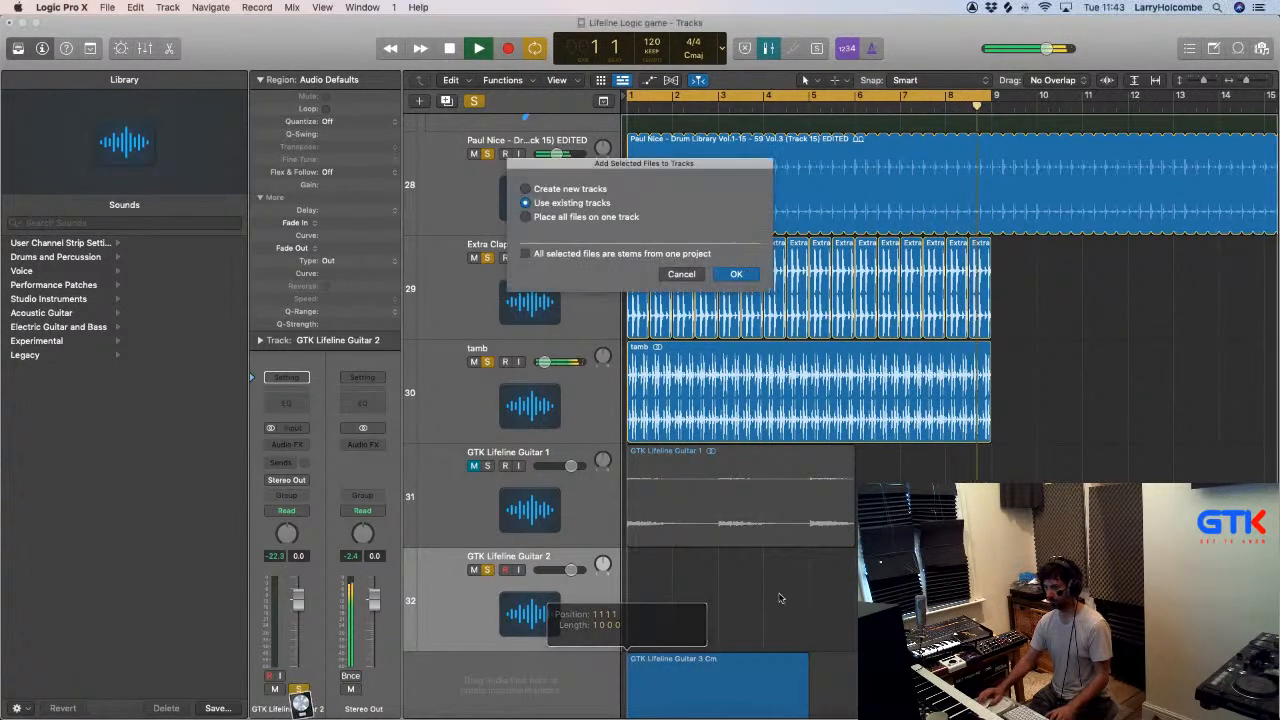
pyautogui.click(525, 188)
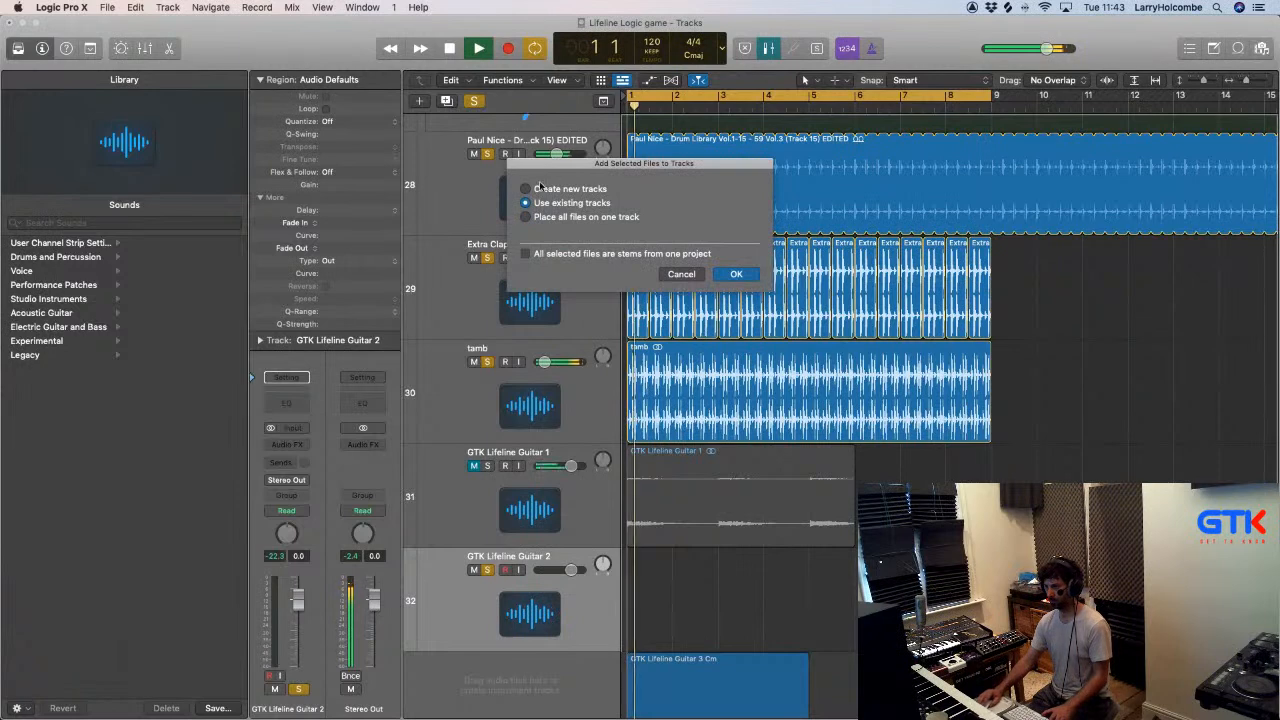
pyautogui.click(737, 273)
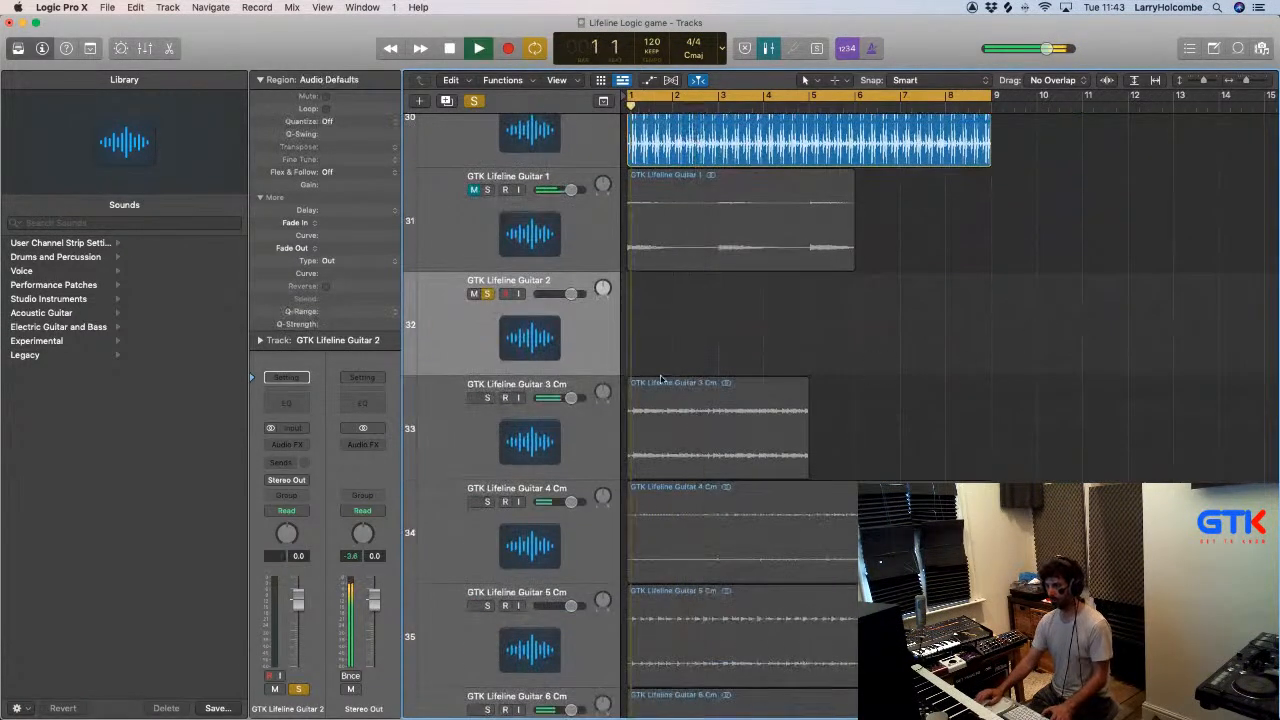
# - Audition GTK Lifeline Guitar 3 Cm, mute it, clear the solos and select the Guitar 4 Cm track
pyautogui.click(515, 420)
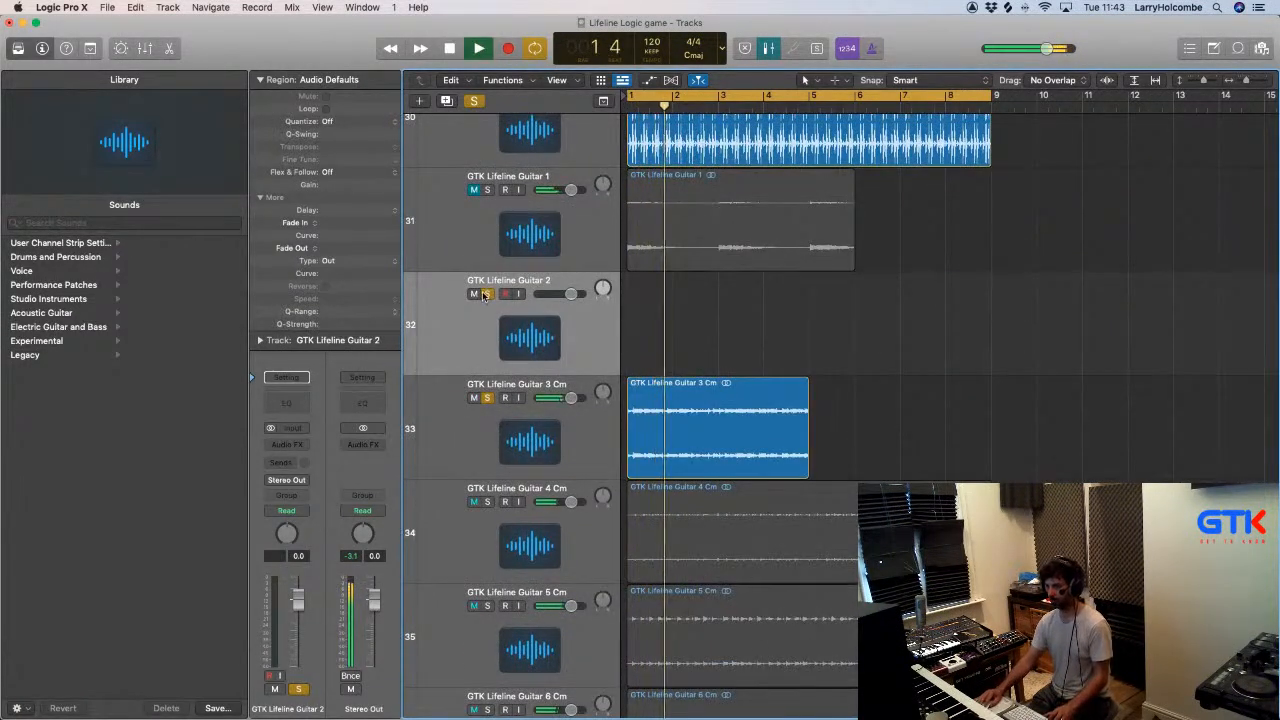
pyautogui.click(515, 420)
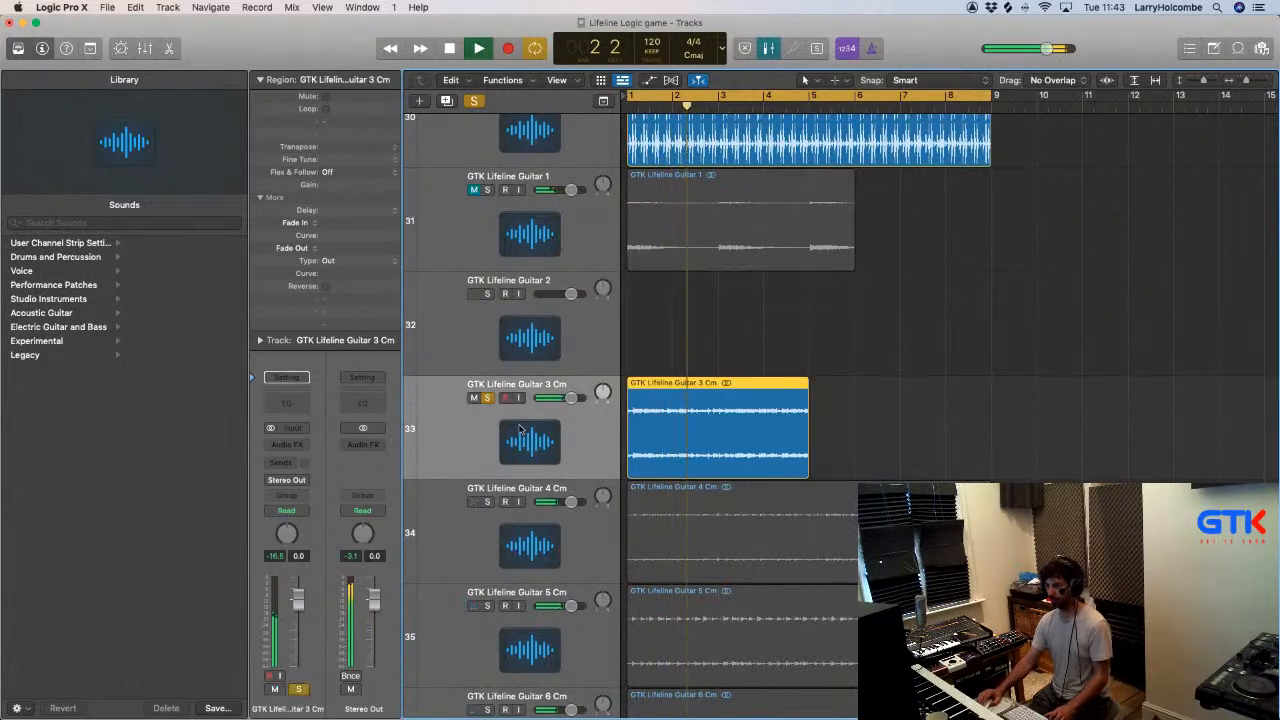
pyautogui.click(487, 502)
pyautogui.click(474, 398)
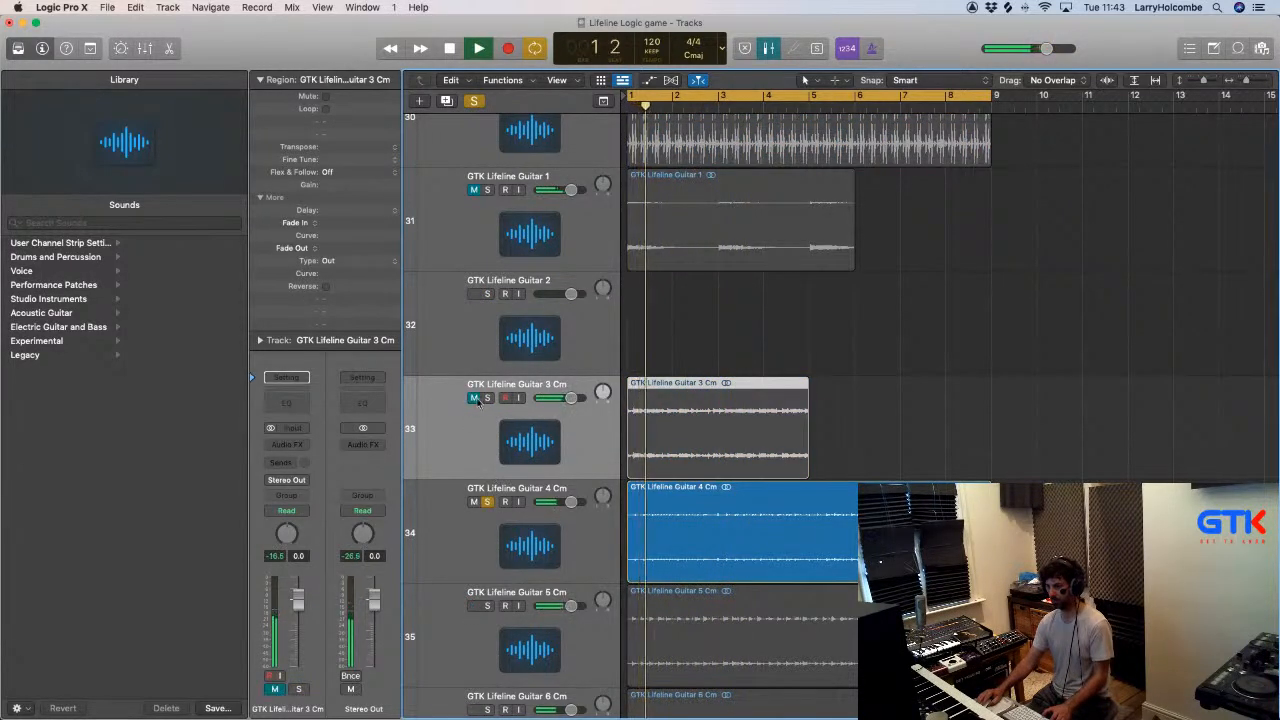
pyautogui.click(487, 502)
pyautogui.click(505, 538)
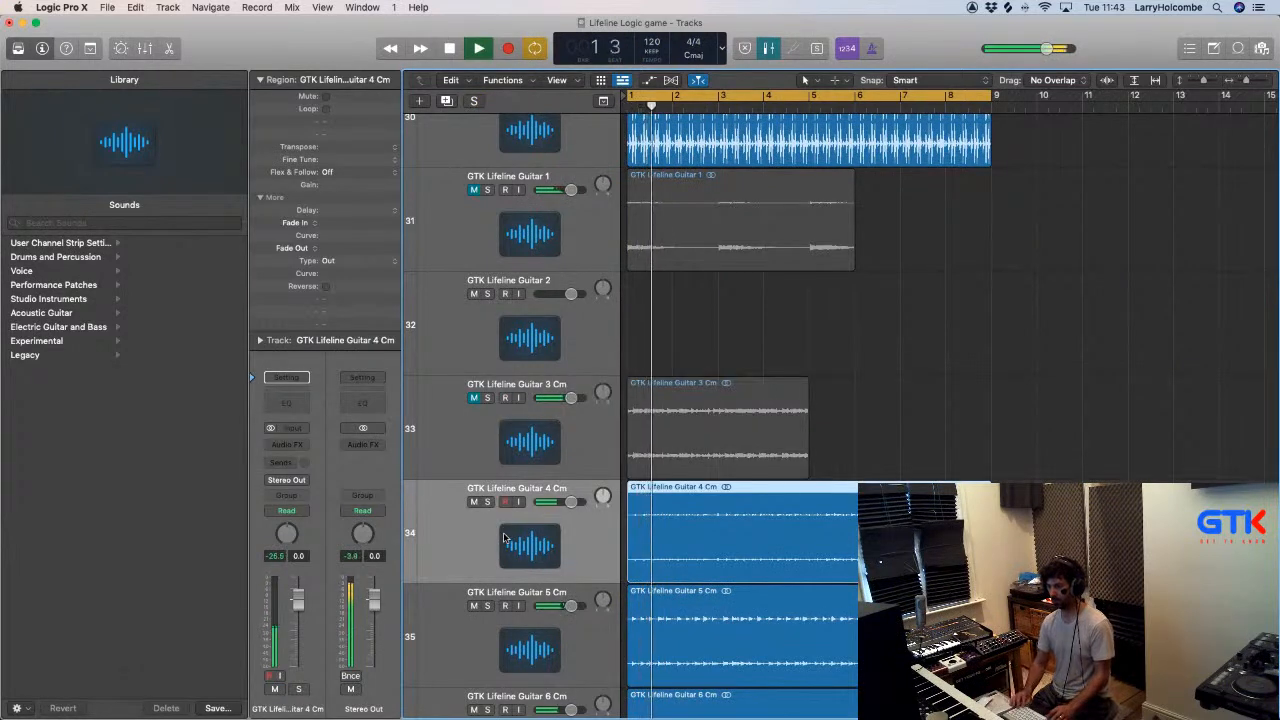
# - Mute the GTK Lifeline Guitar 4, 5 and 6 Cm tracks
pyautogui.scroll(-5, 504, 538)
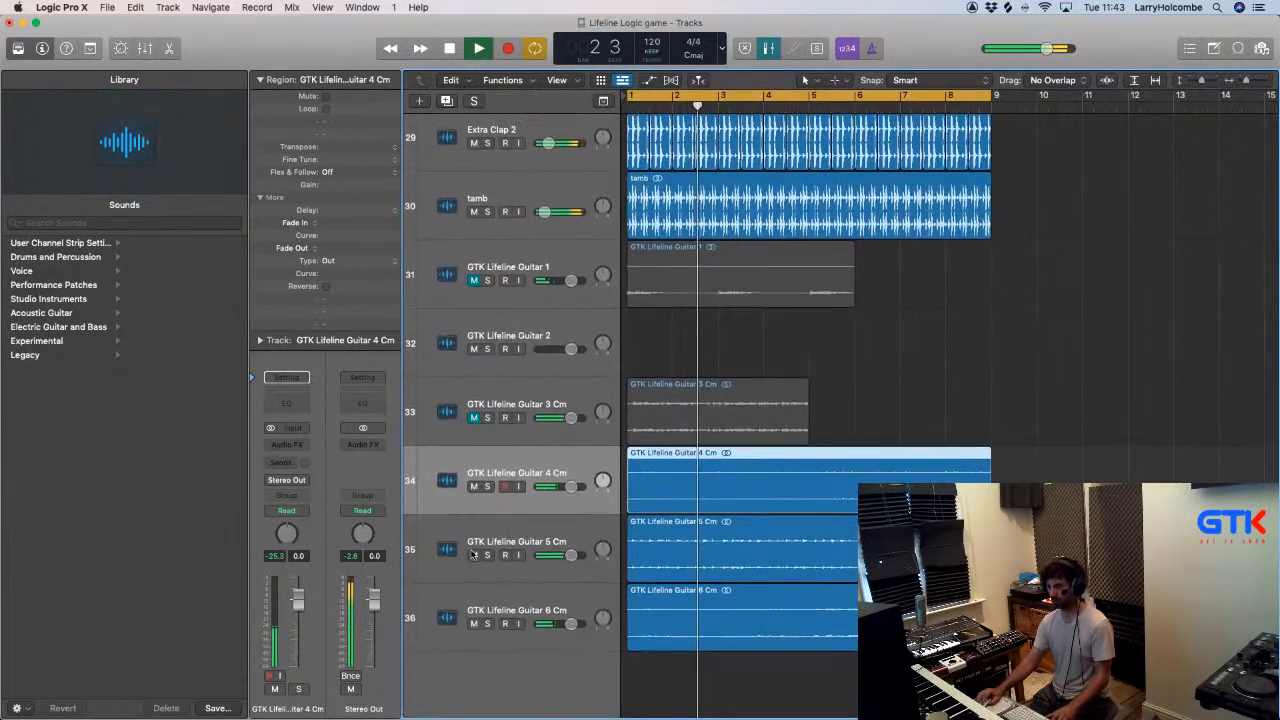
pyautogui.moveTo(474, 555); pyautogui.dragTo(474, 623)
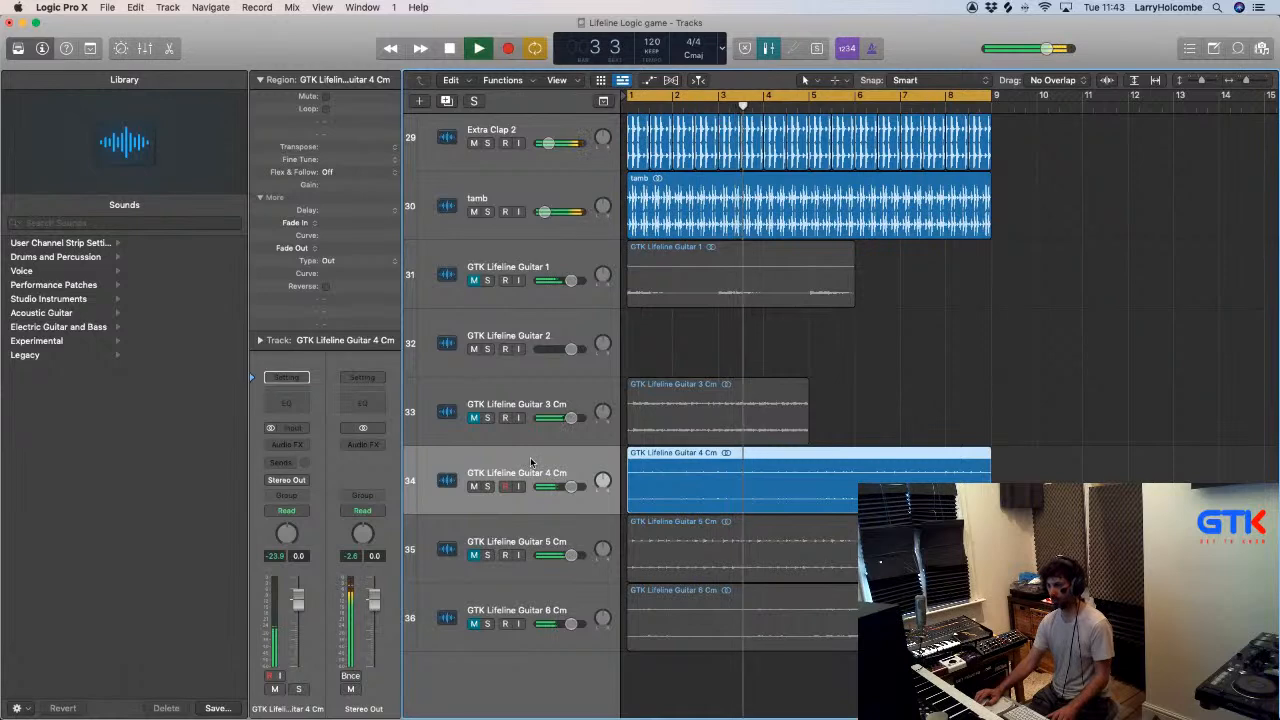
pyautogui.click(474, 486)
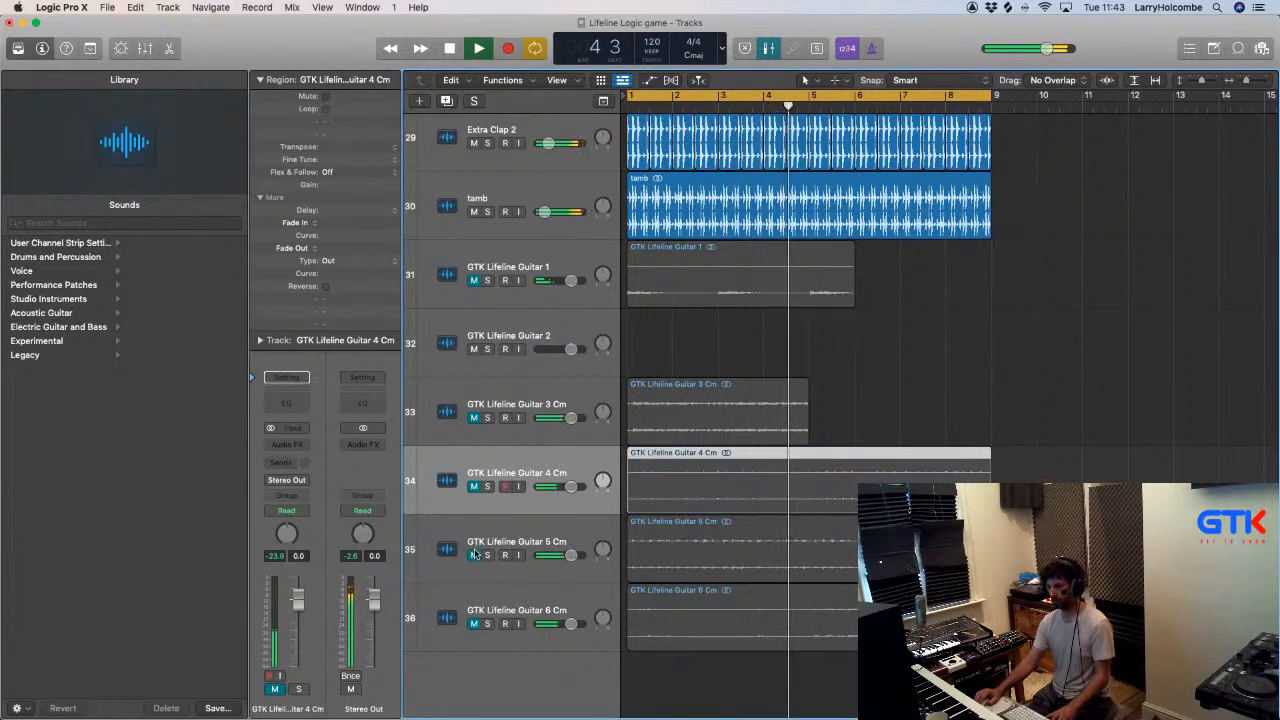
# - Unmute and select GTK Lifeline Guitar 5 Cm, and lower its mixer level to -6.8 dB
pyautogui.click(474, 553)
pyautogui.click(500, 534)
pyautogui.press('x')
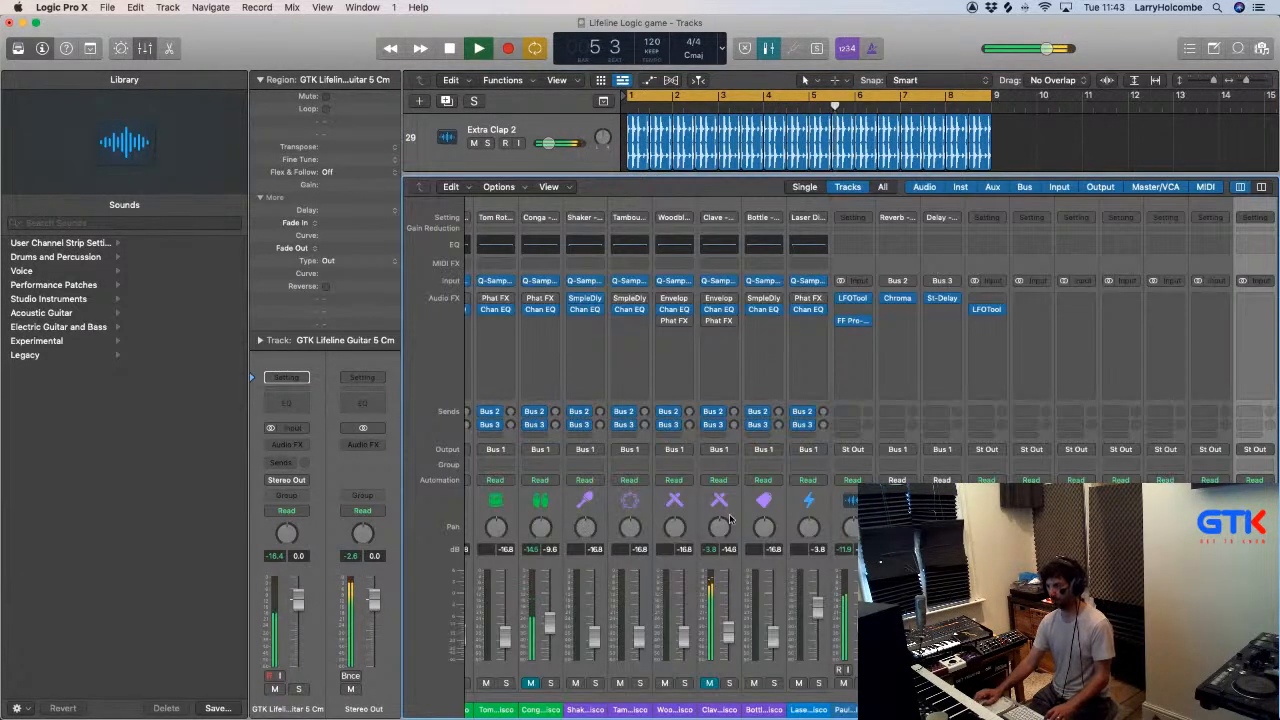
pyautogui.hscroll(5, 730, 519)
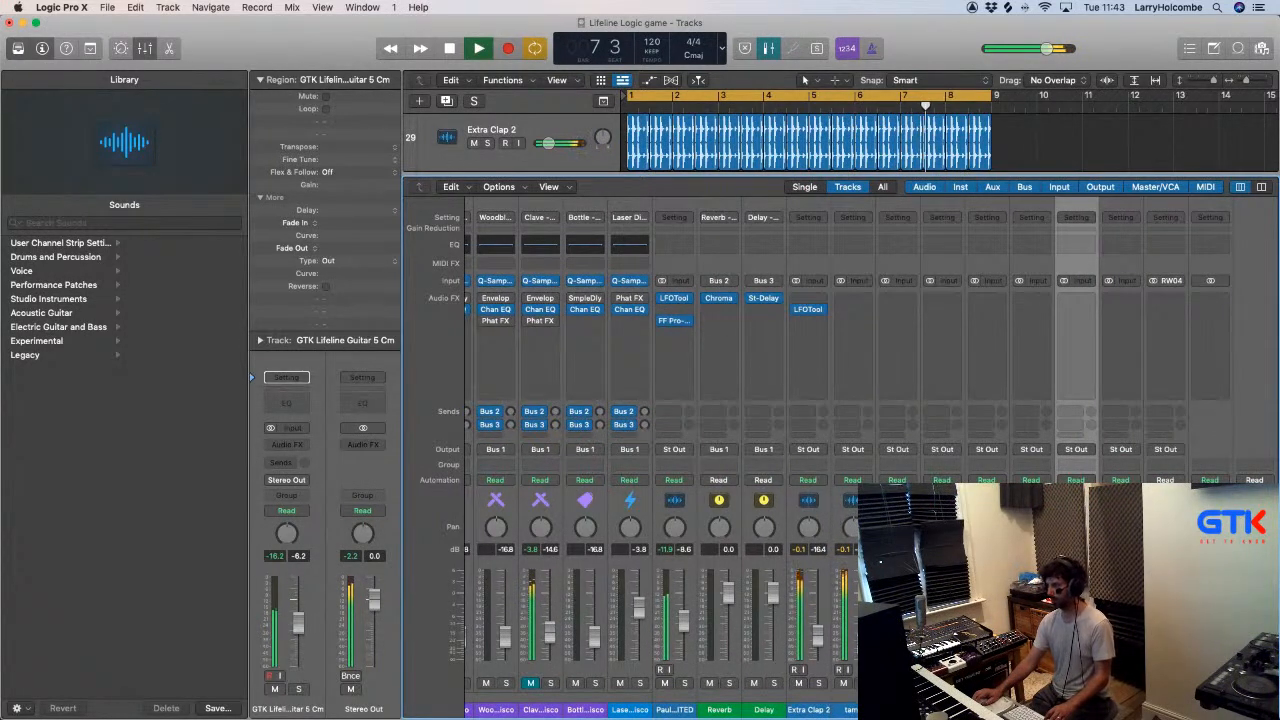
pyautogui.hscroll(-8, 840, 440)
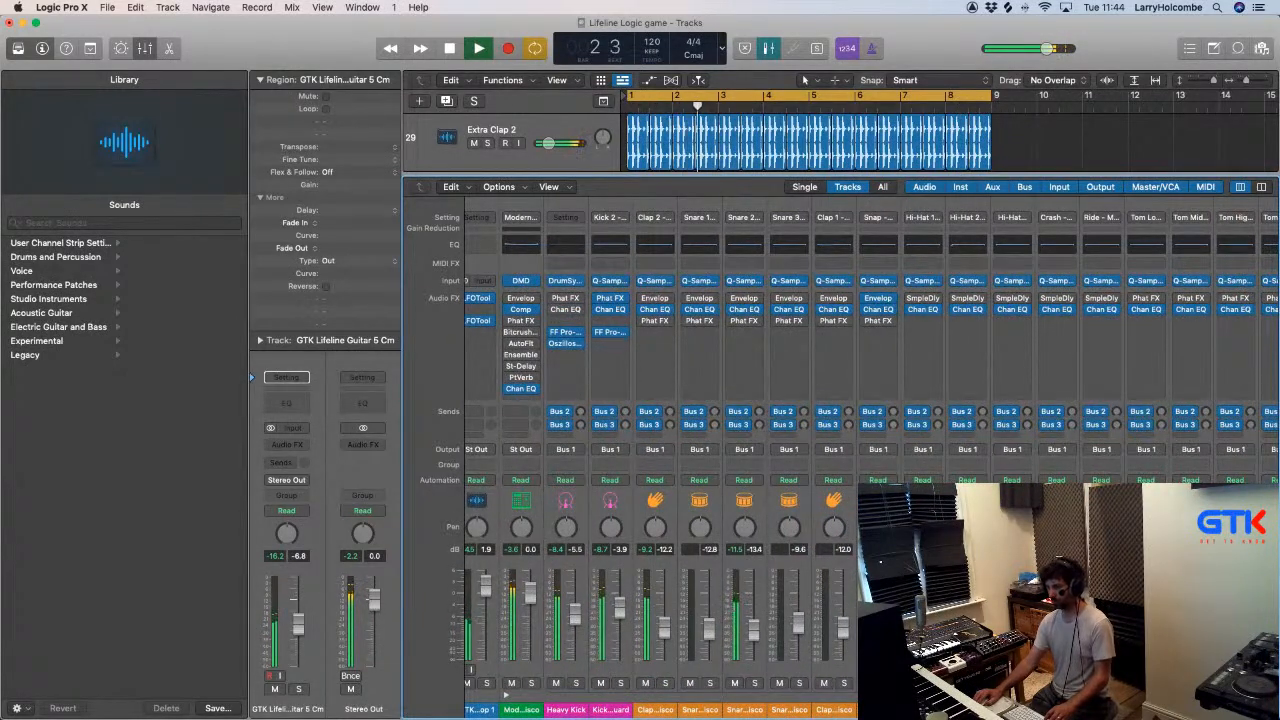
pyautogui.press('s')
pyautogui.press('s')
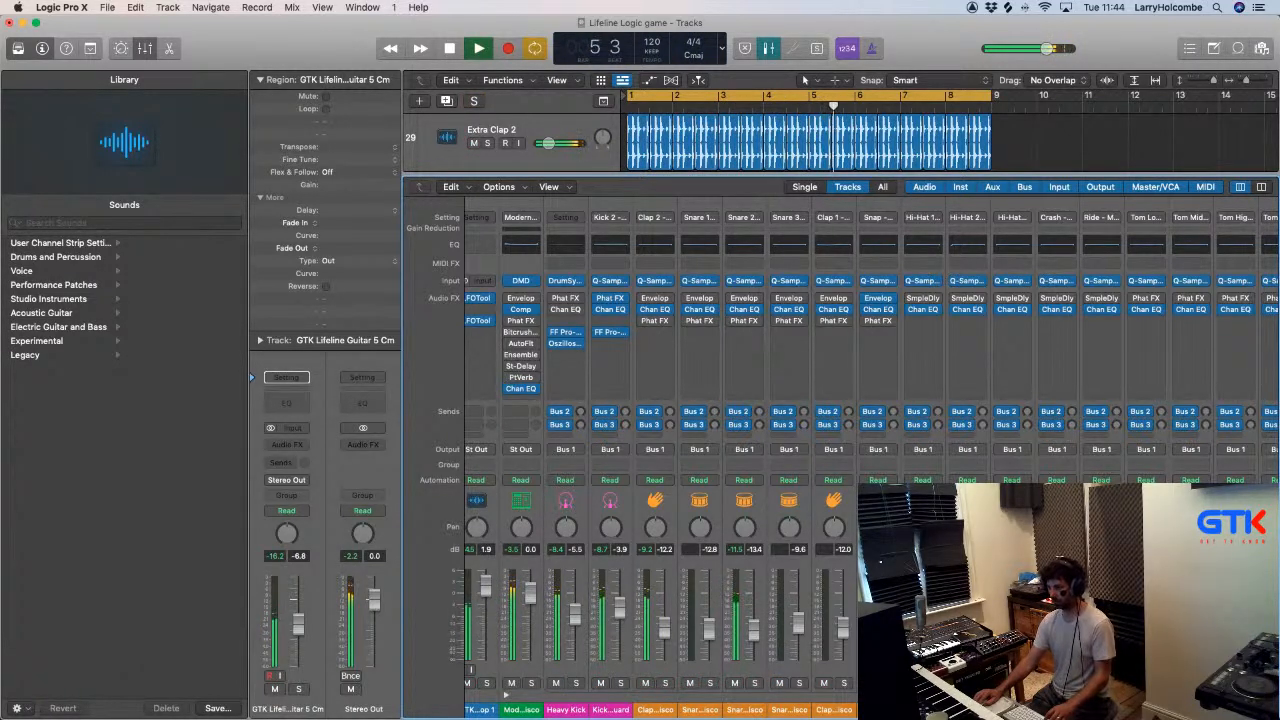
pyautogui.press('x')
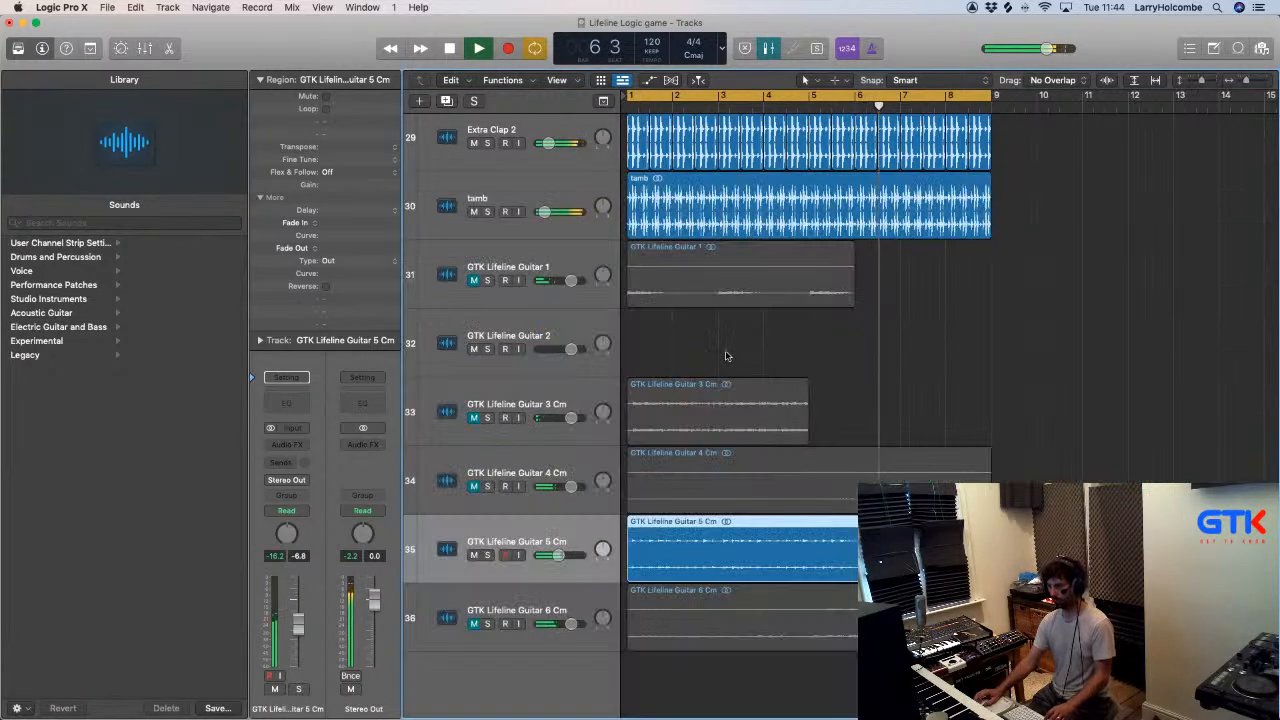
# - Select the Clap 2 - Modern Disco track, collapse its region settings and open its Quick Sampler
pyautogui.scroll(-10, 725, 357)
pyautogui.scroll(-5, 727, 356)
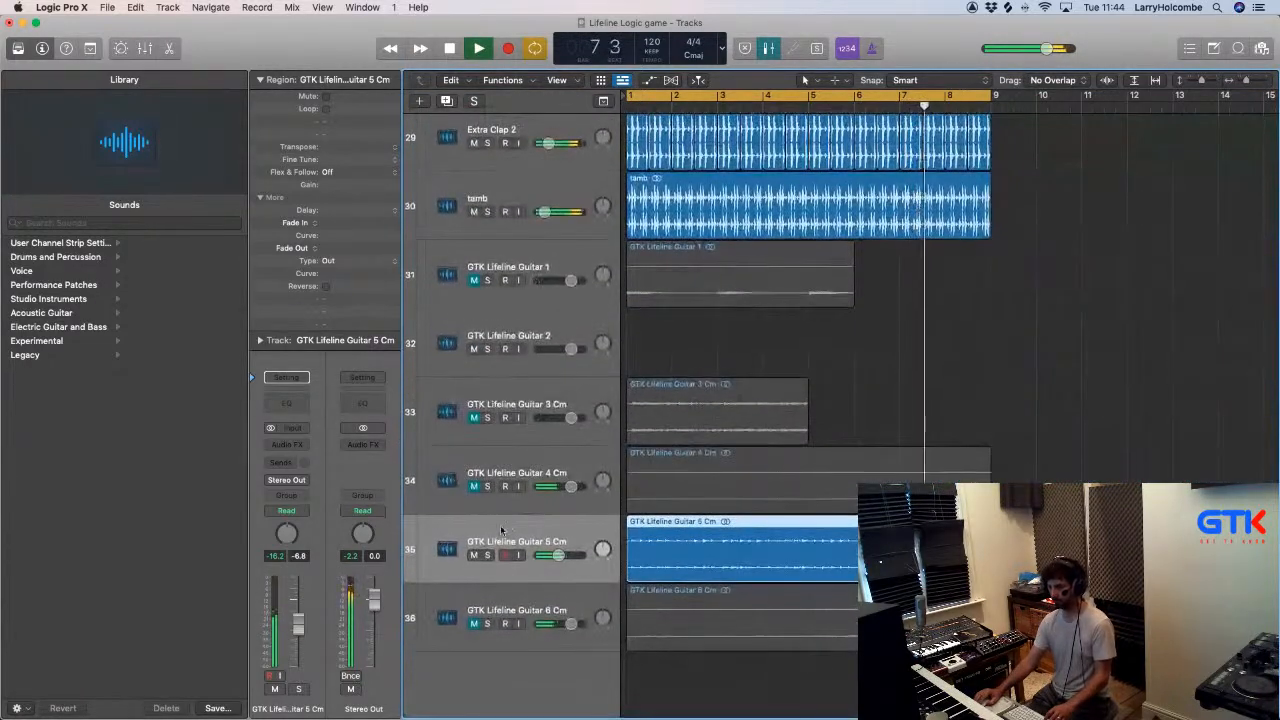
pyautogui.scroll(8, 667, 489)
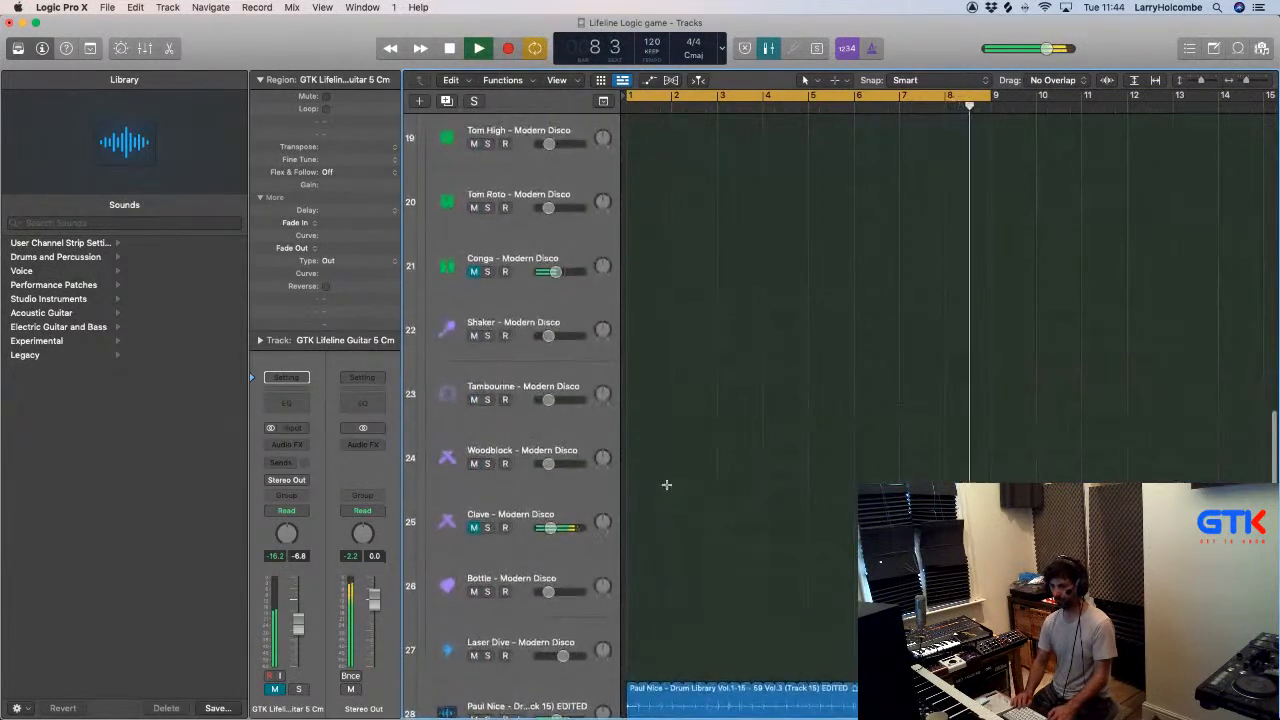
pyautogui.scroll(10, 667, 489)
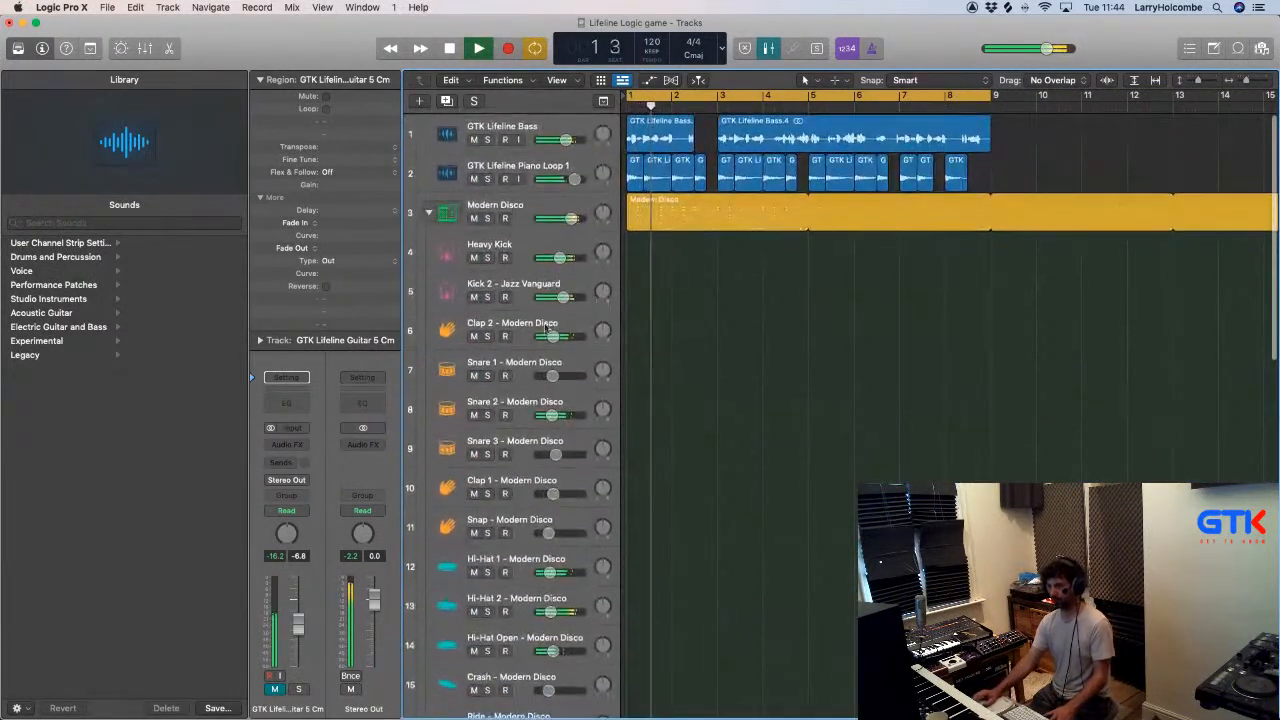
pyautogui.click(551, 324)
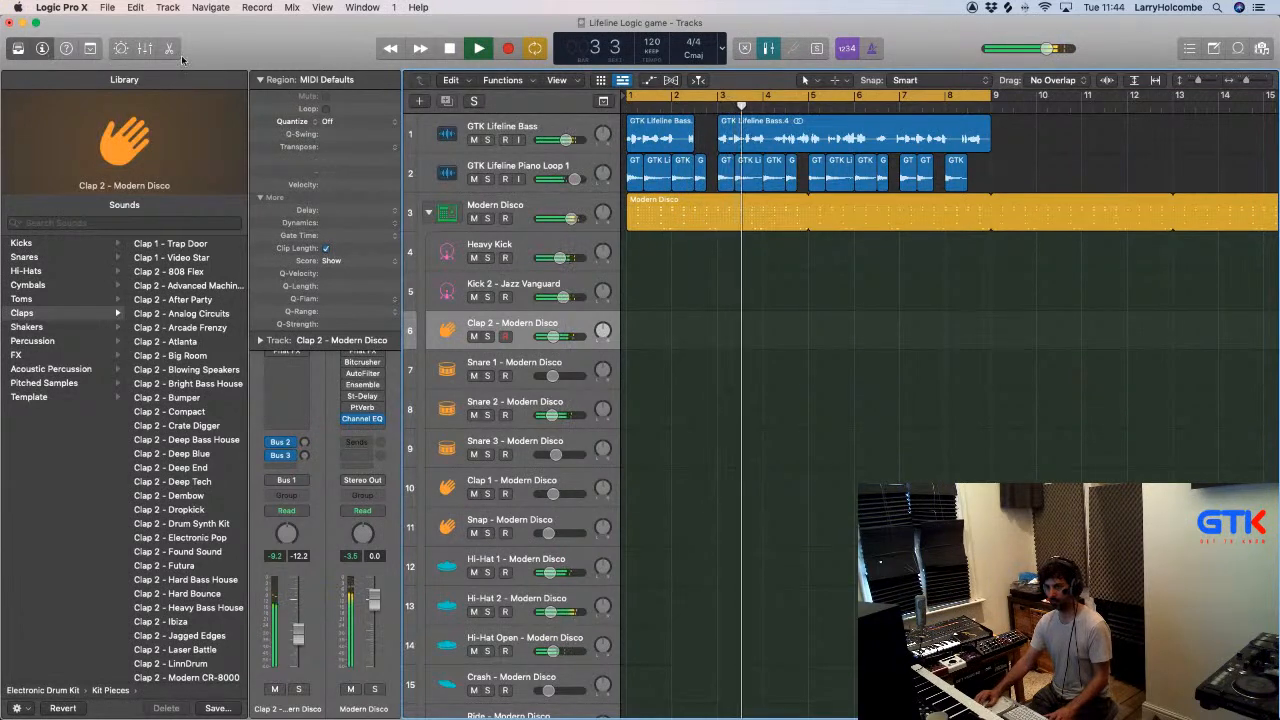
pyautogui.click(260, 79)
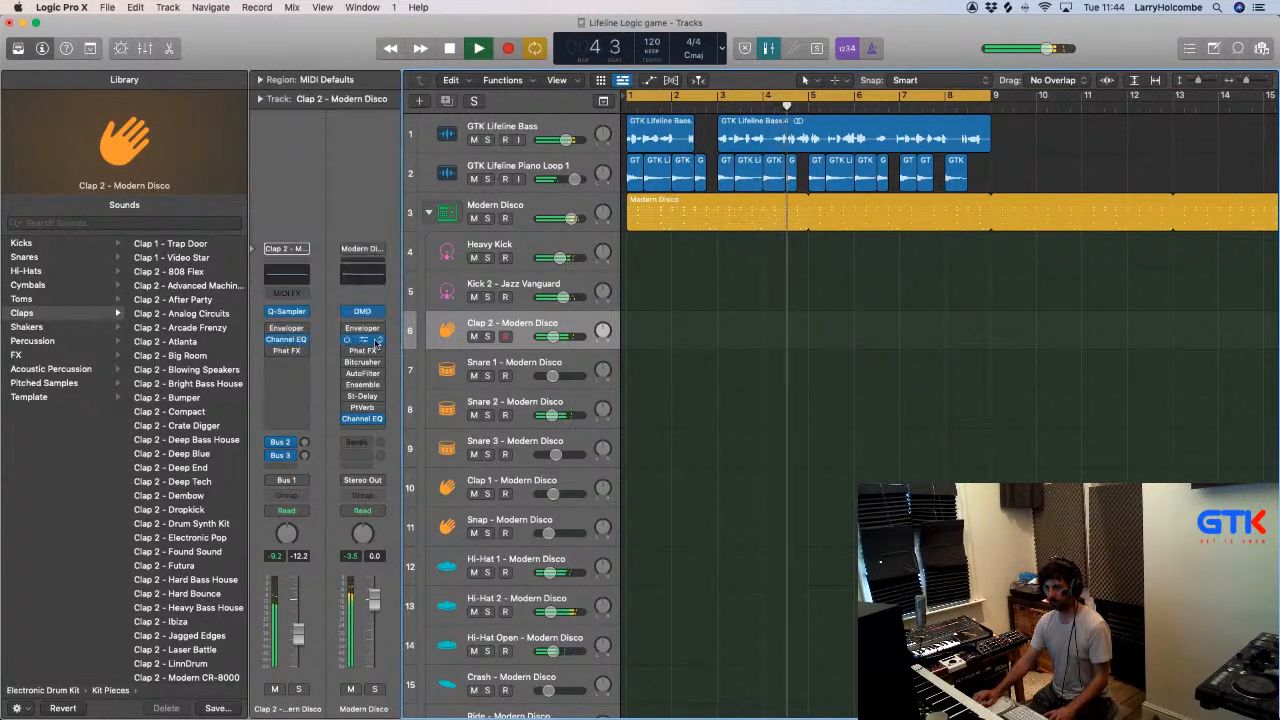
pyautogui.click(287, 312)
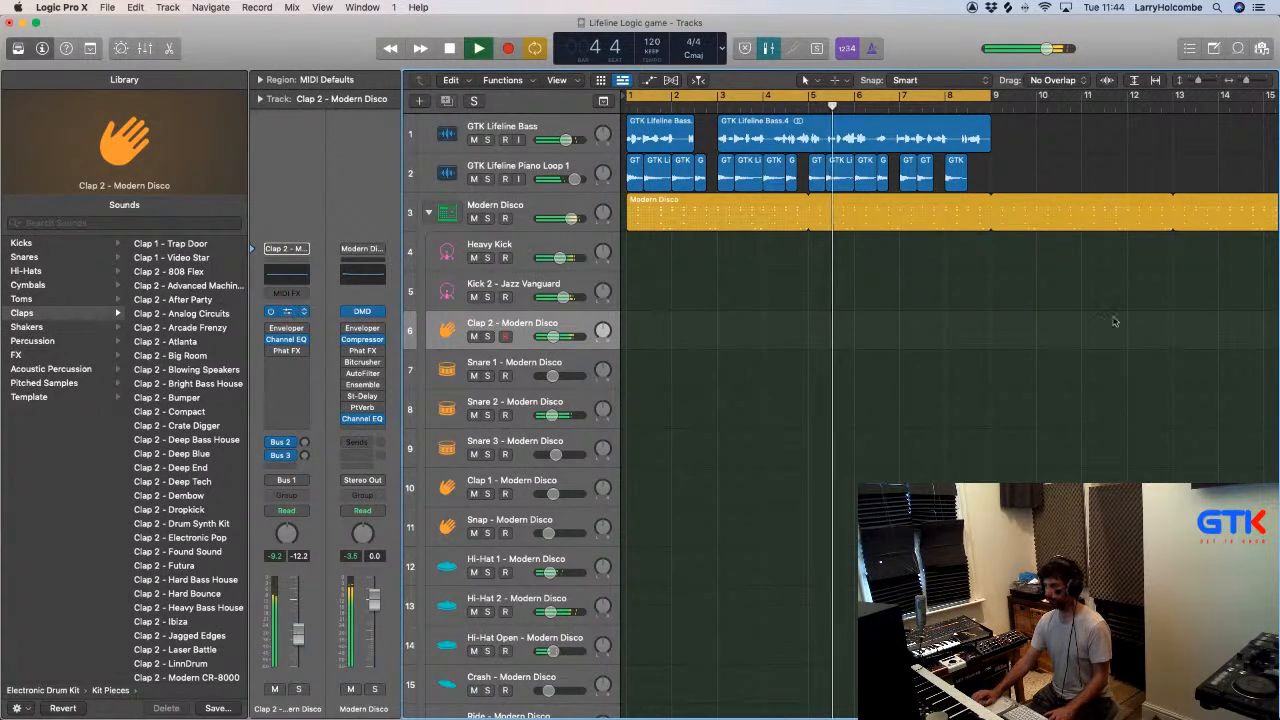
# - Reposition the Clap 2 Quick Sampler window, stop playback and switch to the Finder window
pyautogui.moveTo(591, 185); pyautogui.dragTo(488, 150)
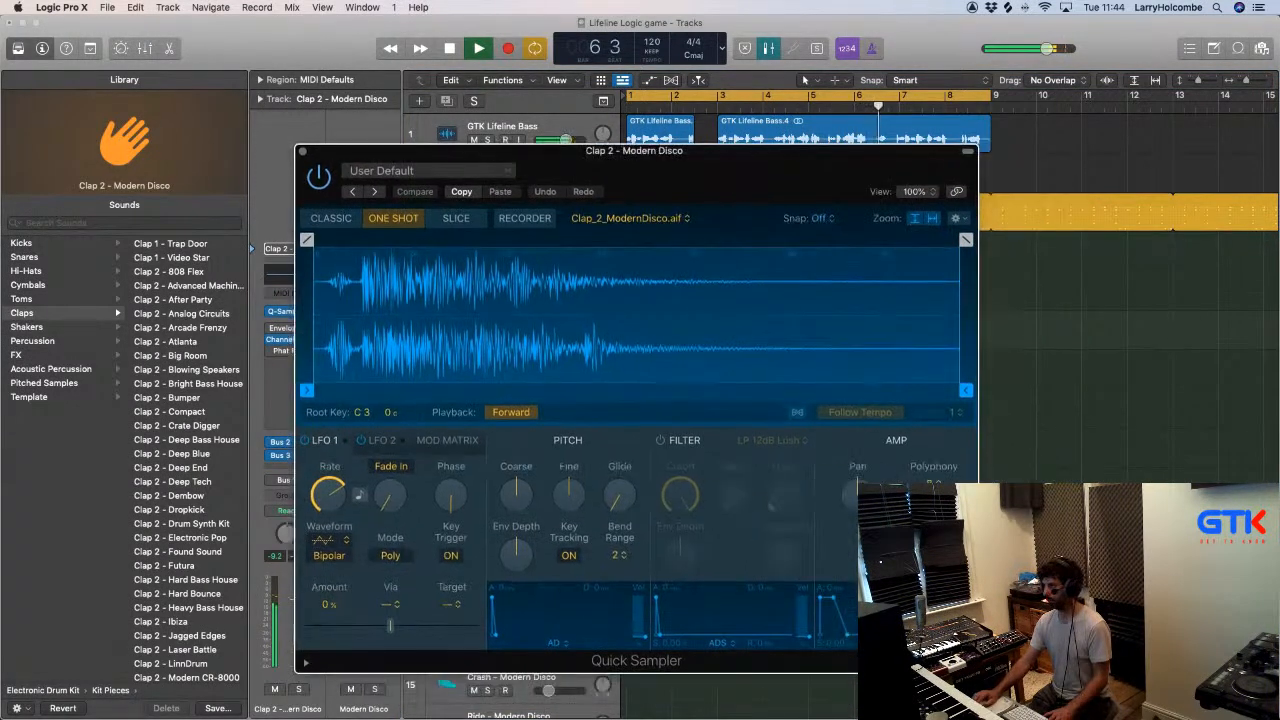
pyautogui.moveTo(1279, 104); pyautogui.dragTo(422, 81)
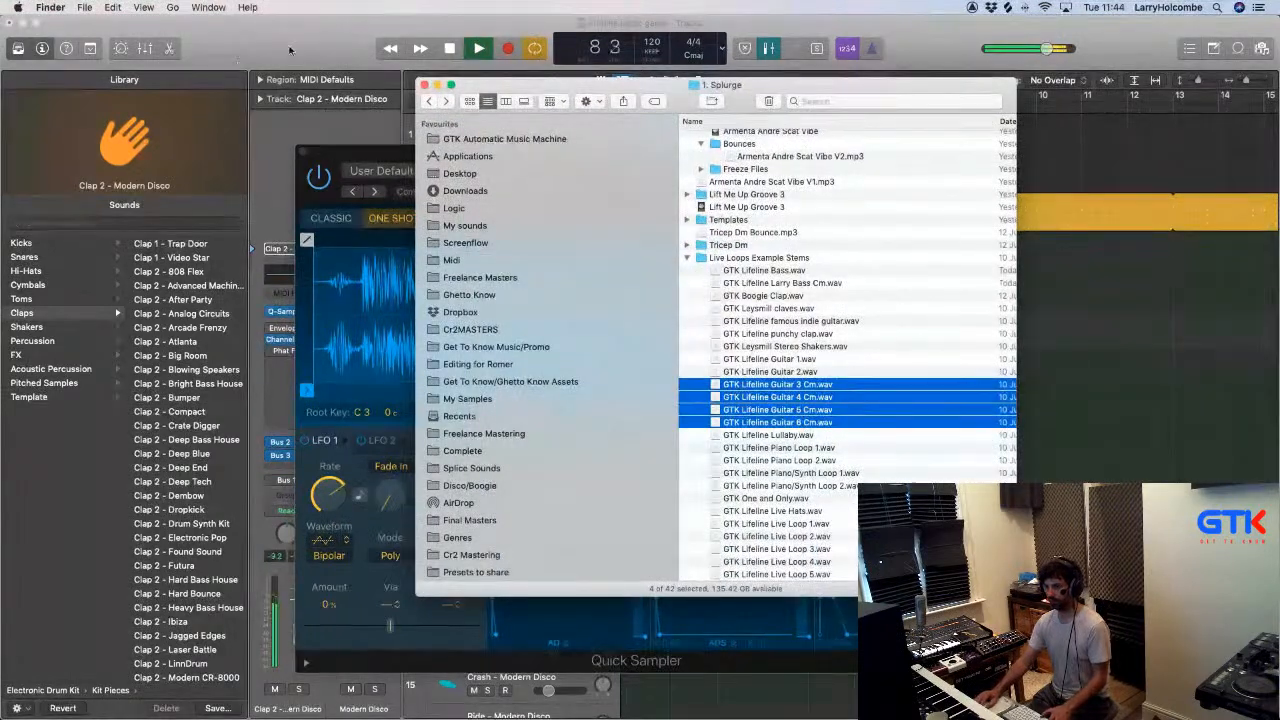
pyautogui.press('space')
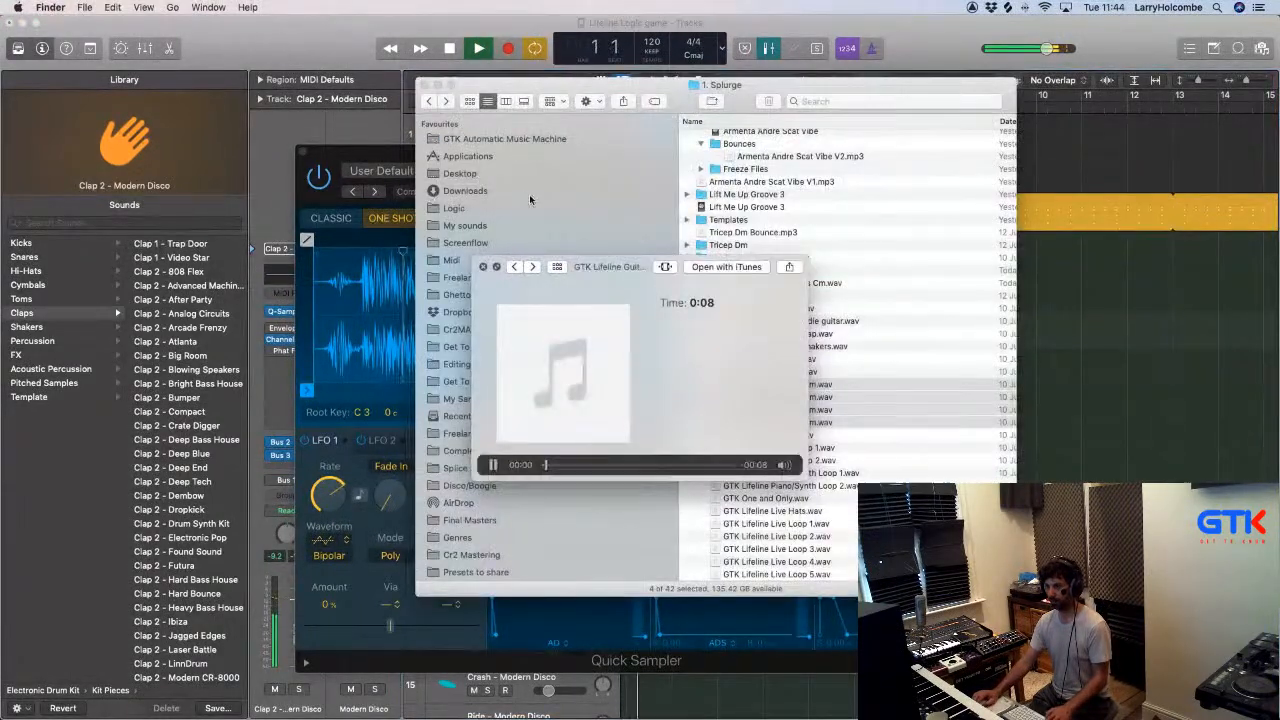
pyautogui.press('space')
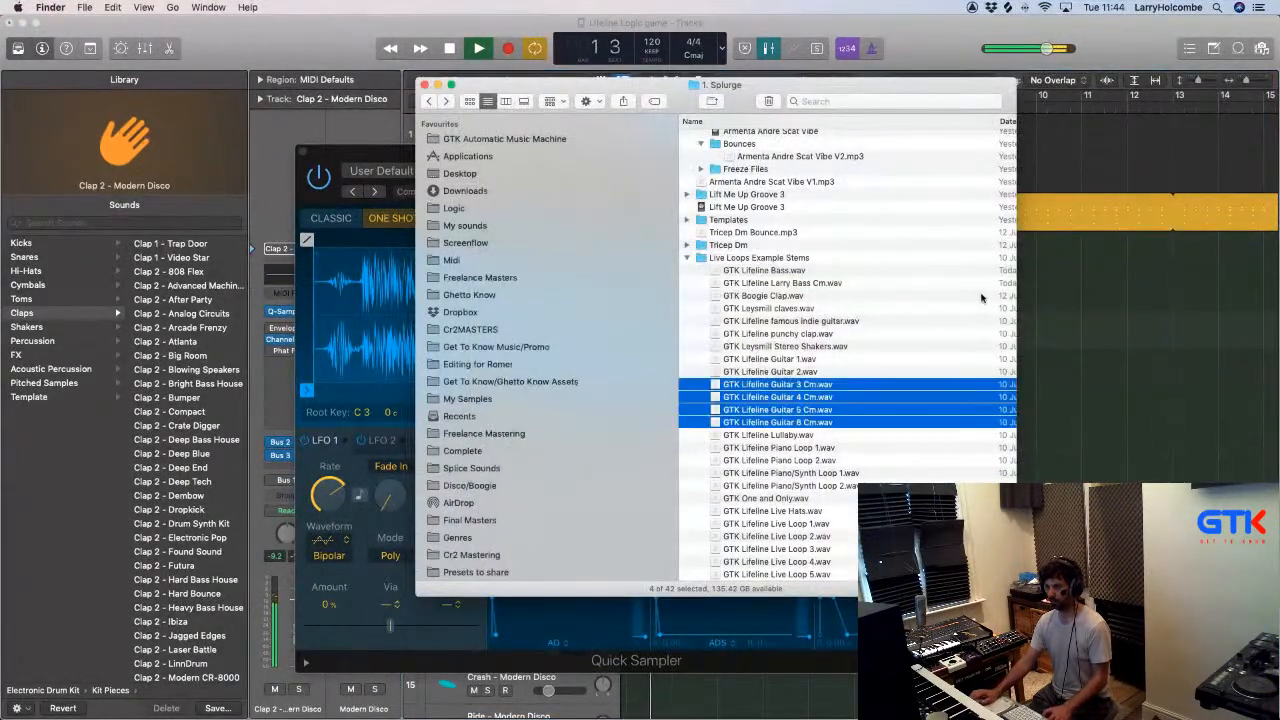
pyautogui.click(1076, 286)
pyautogui.press('super+Tab')
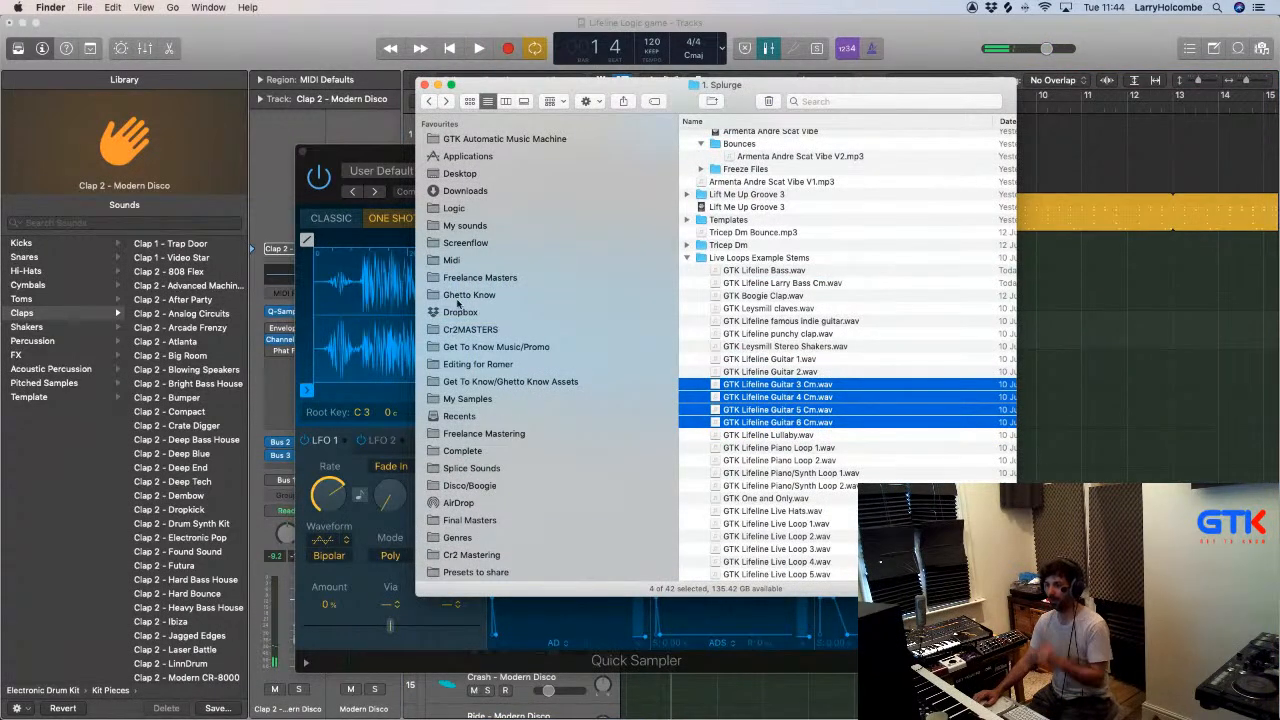
# - Open the Clap folder inside Drum Hits in My sounds
pyautogui.click(465, 226)
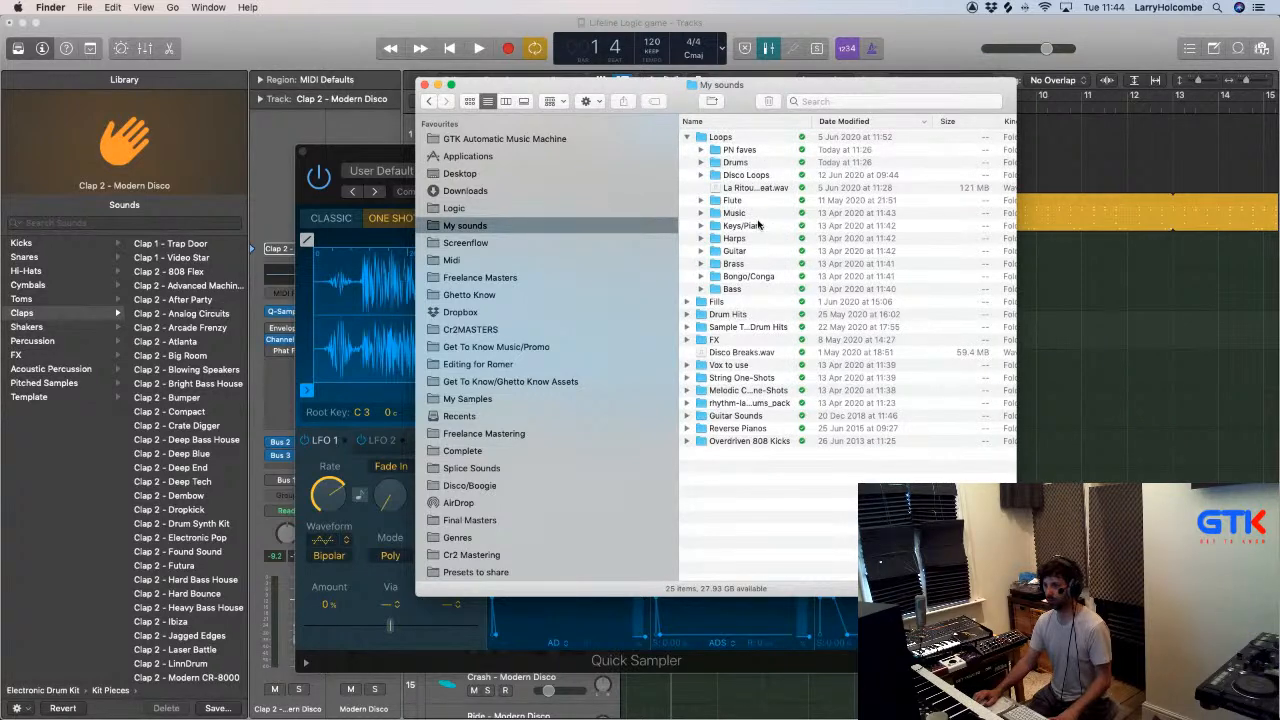
pyautogui.hscroll(1, 766, 175)
pyautogui.doubleClick(728, 162)
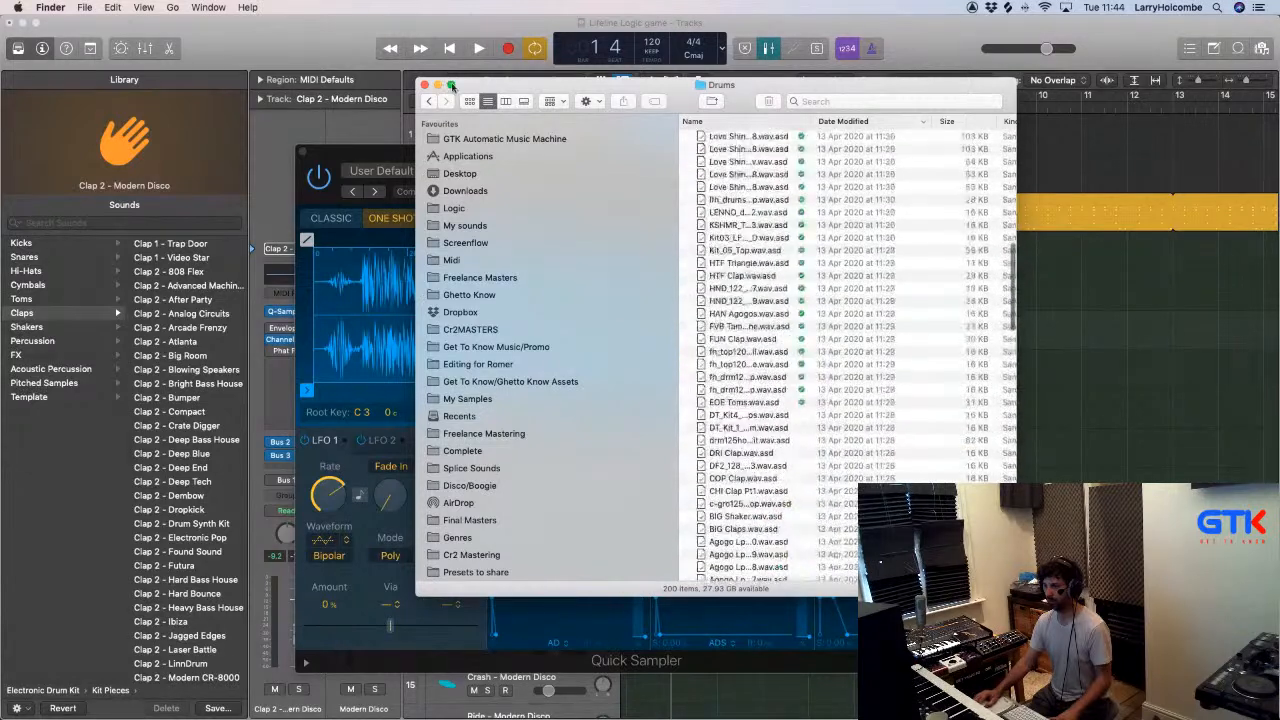
pyautogui.press('super+bracketleft')
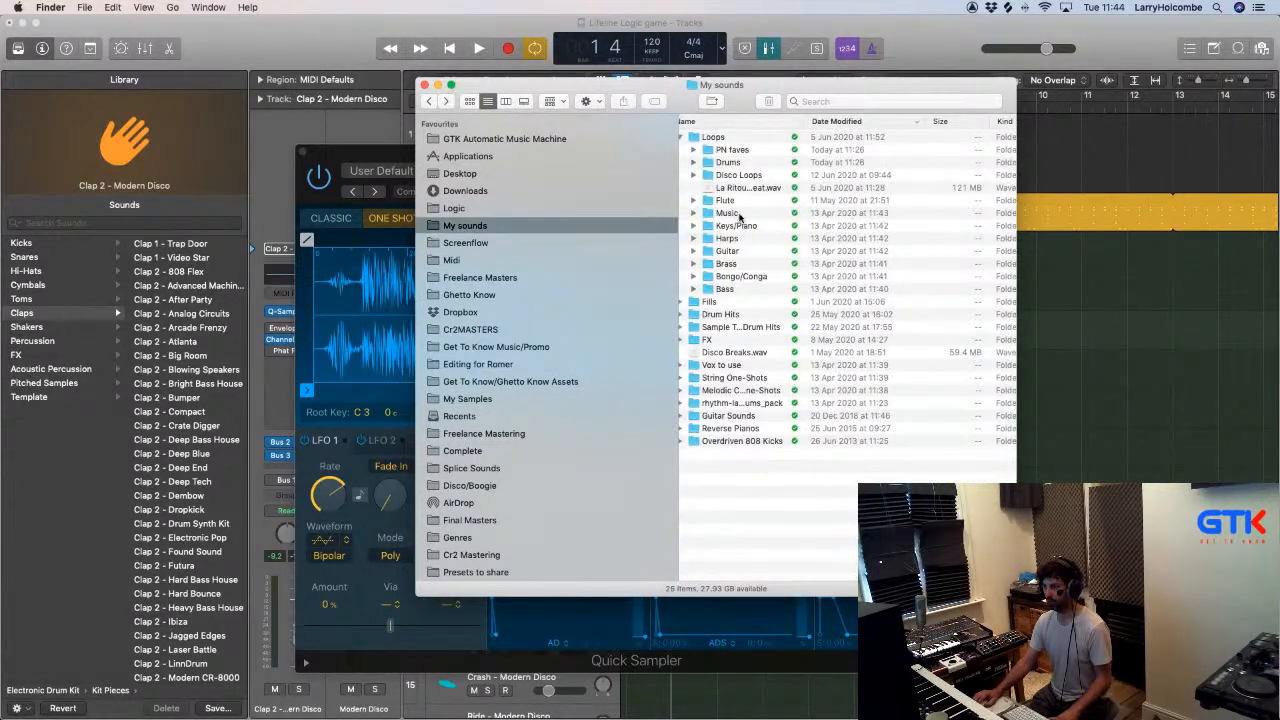
pyautogui.scroll(-1, 731, 181)
pyautogui.doubleClick(720, 312)
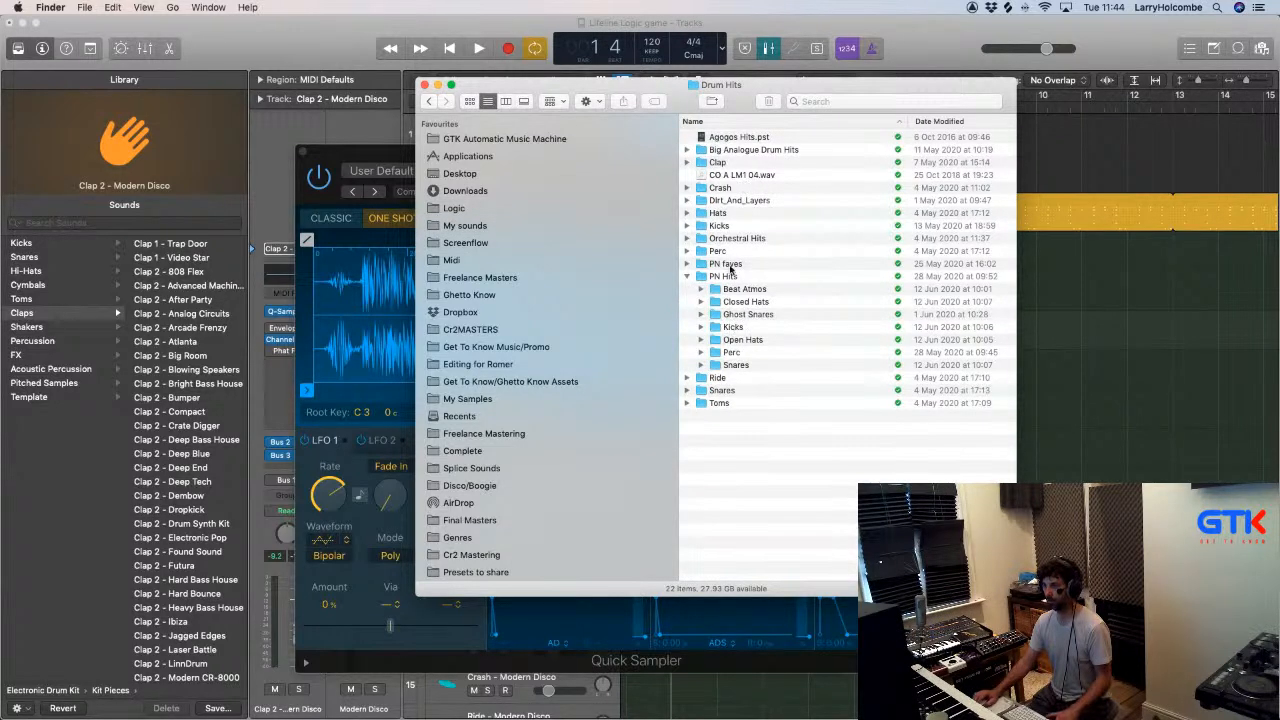
pyautogui.click(714, 162)
pyautogui.doubleClick(714, 162)
# - Audition the clap samples, load Clap_Dmax1st_SP1200R.wav into the Clap 2 Quick Sampler, close it and start playback
pyautogui.click(735, 152)
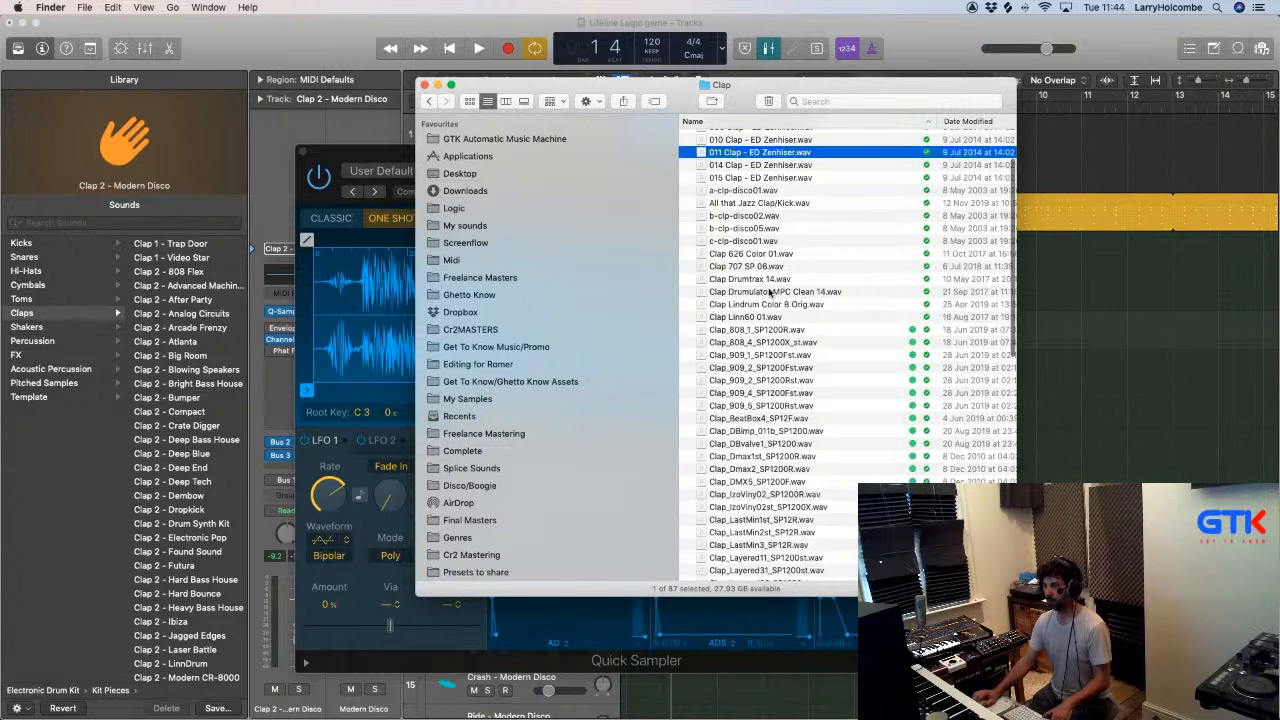
pyautogui.click(748, 319)
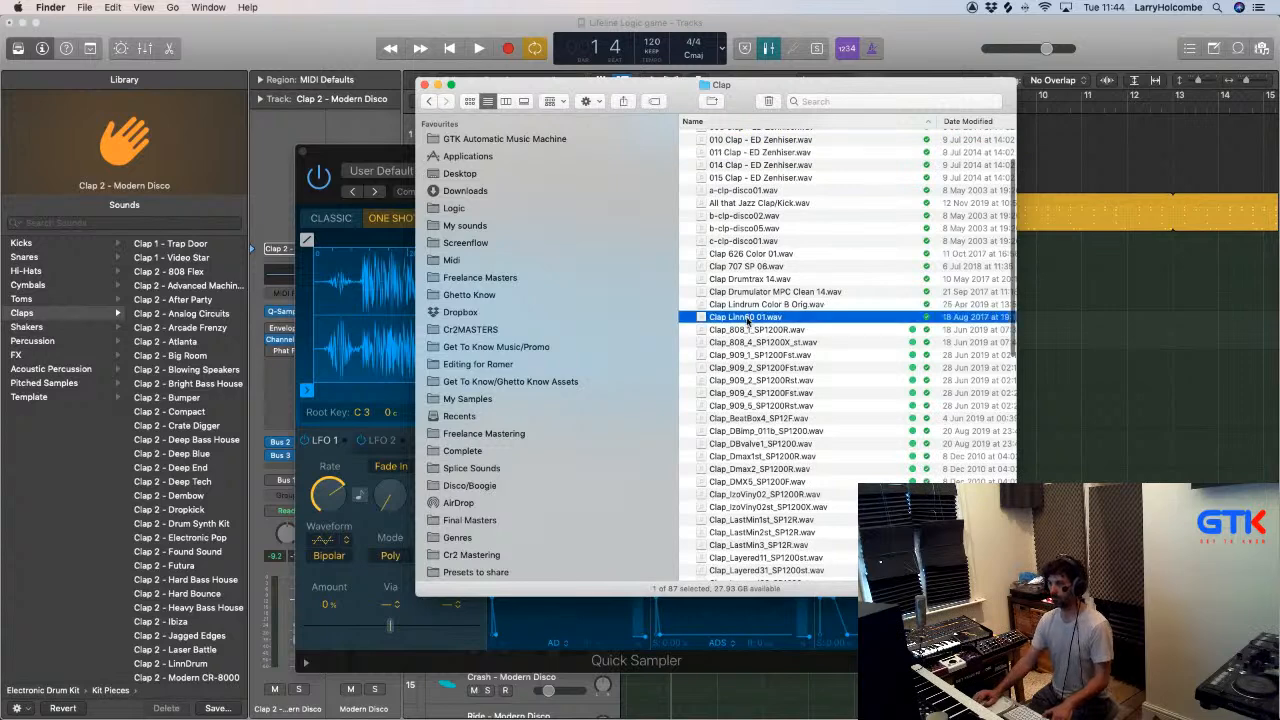
pyautogui.click(766, 405)
pyautogui.click(755, 419)
pyautogui.scroll(-3, 752, 410)
pyautogui.click(748, 389)
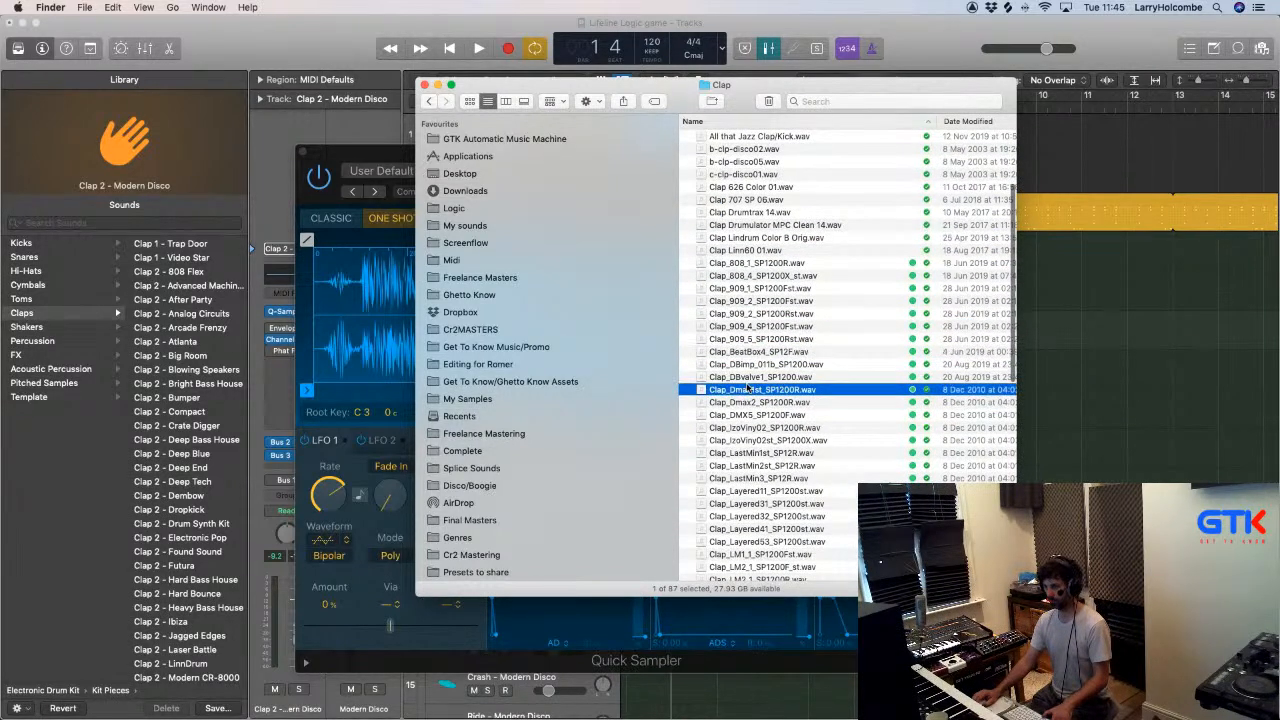
pyautogui.press('space')
pyautogui.press('space')
pyautogui.moveTo(748, 389); pyautogui.dragTo(365, 315)
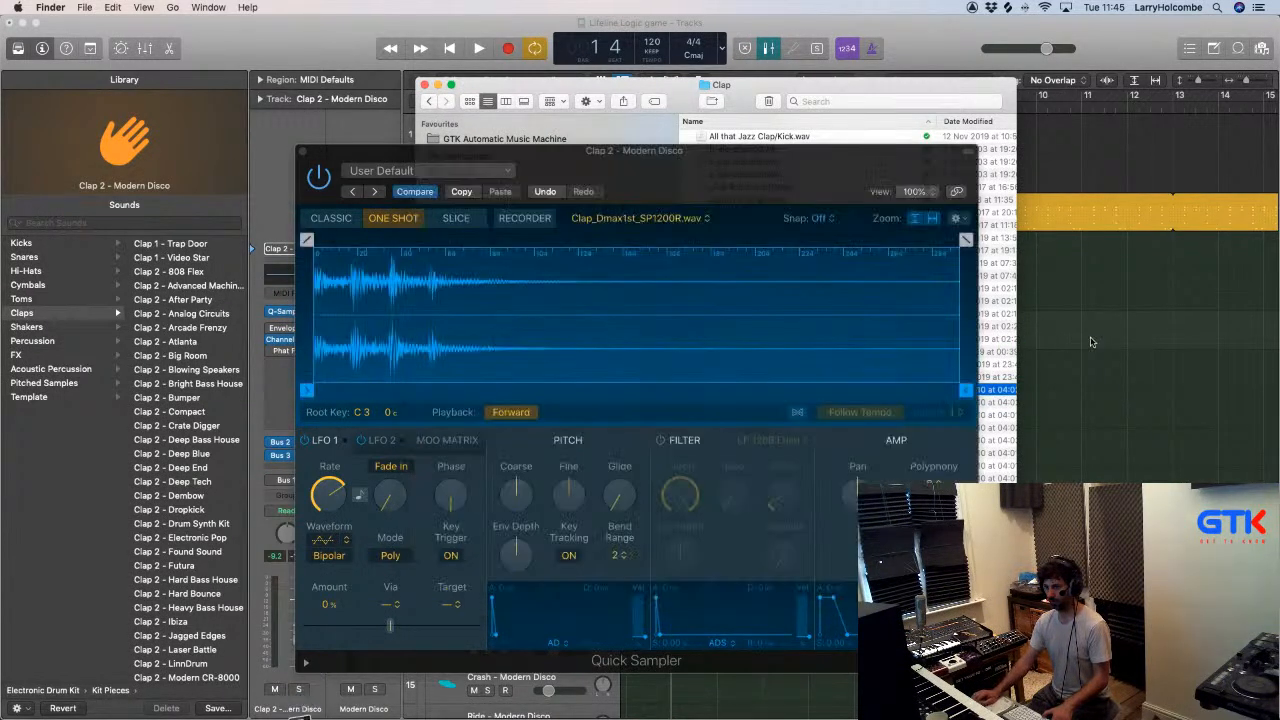
pyautogui.click(303, 152)
pyautogui.press('space')
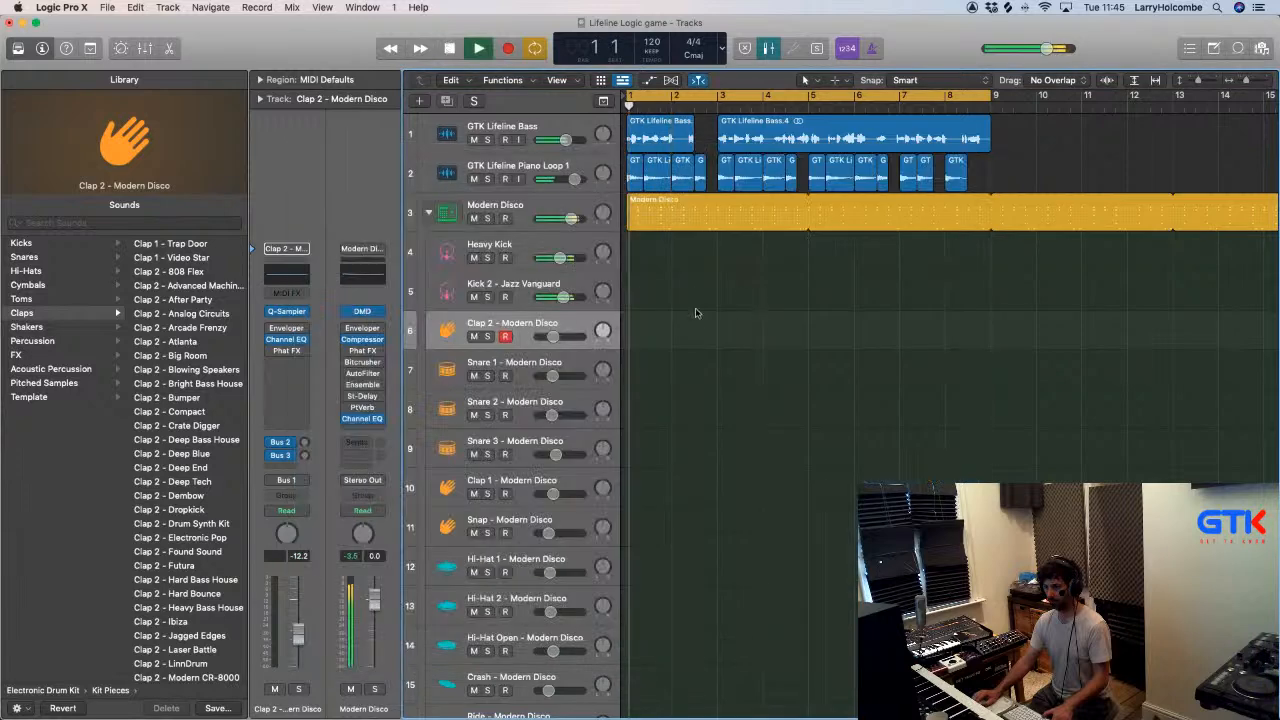
# - Solo the Hi-Hat 1 track and open the Modern Disco pattern region in an enlarged Step Sequencer
pyautogui.press('x')
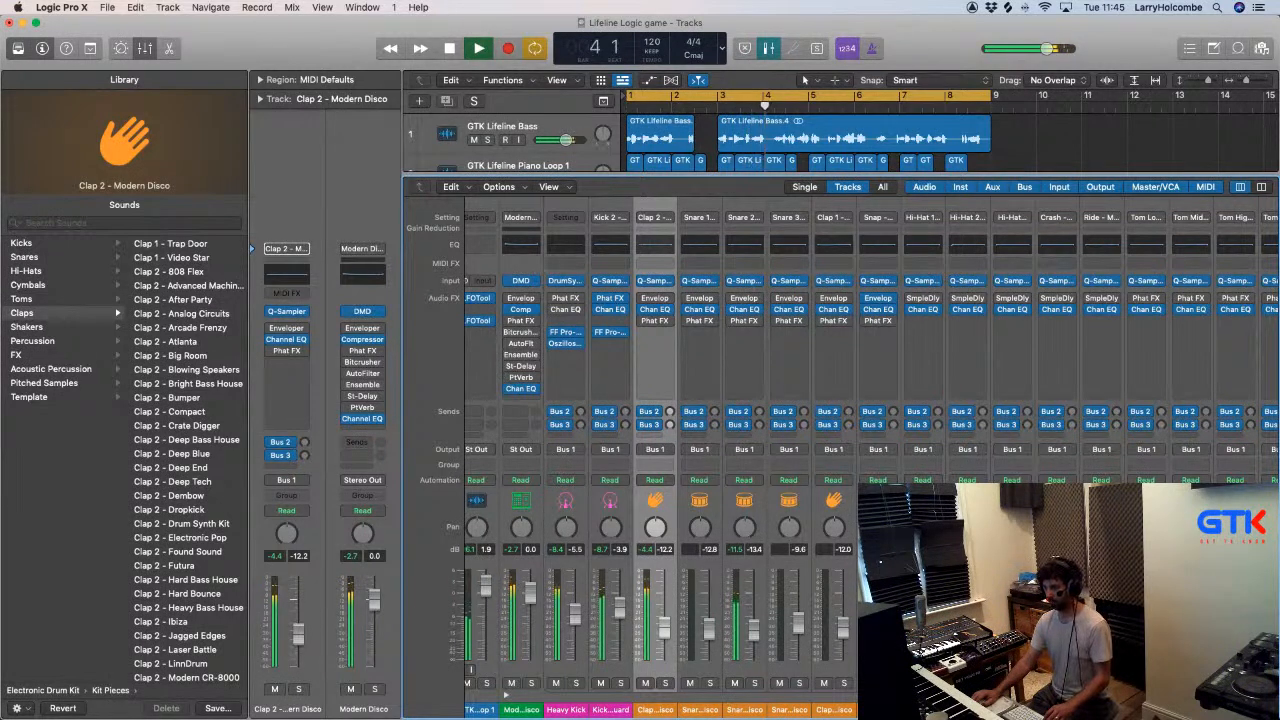
pyautogui.press('x')
pyautogui.click(681, 209)
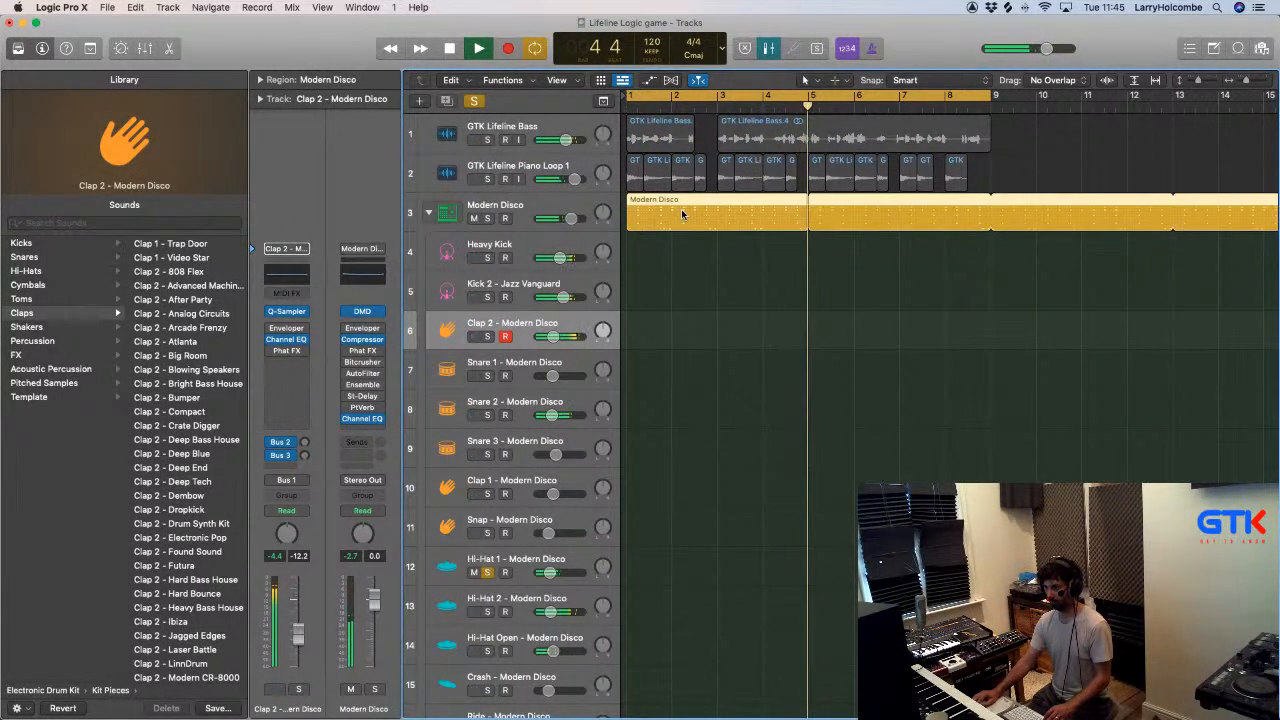
pyautogui.doubleClick(681, 209)
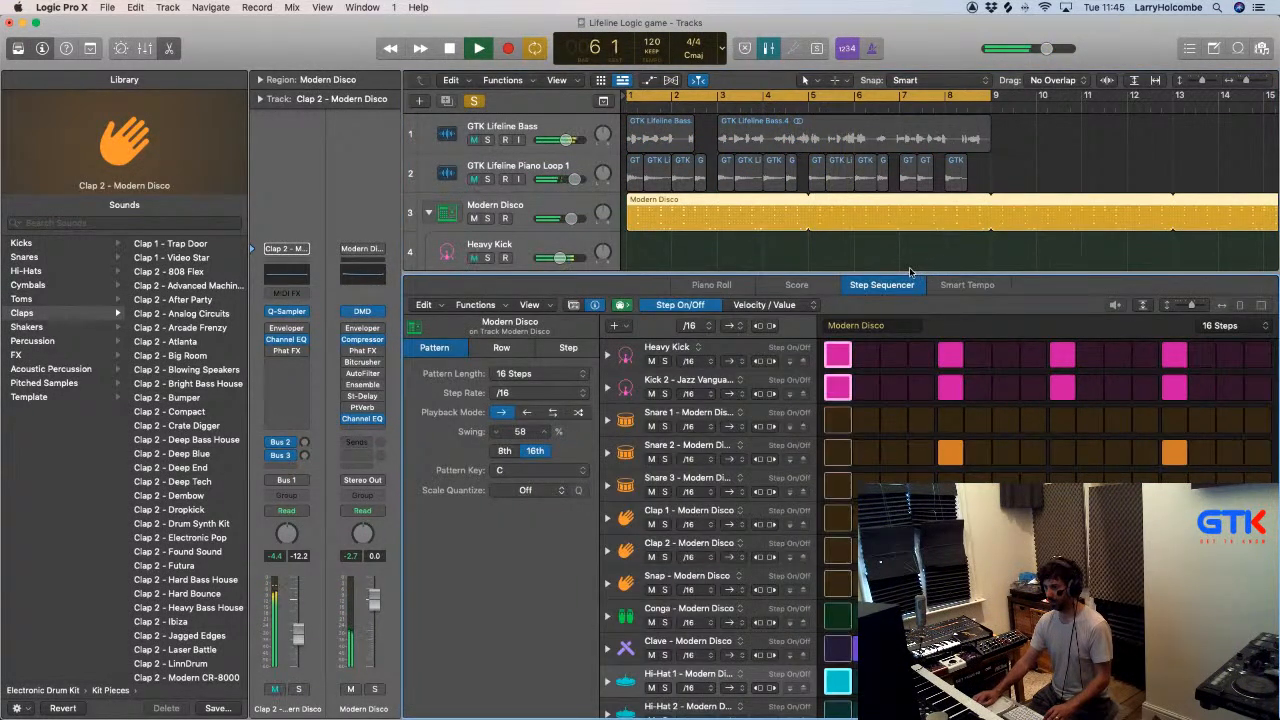
pyautogui.moveTo(911, 273); pyautogui.dragTo(911, 132)
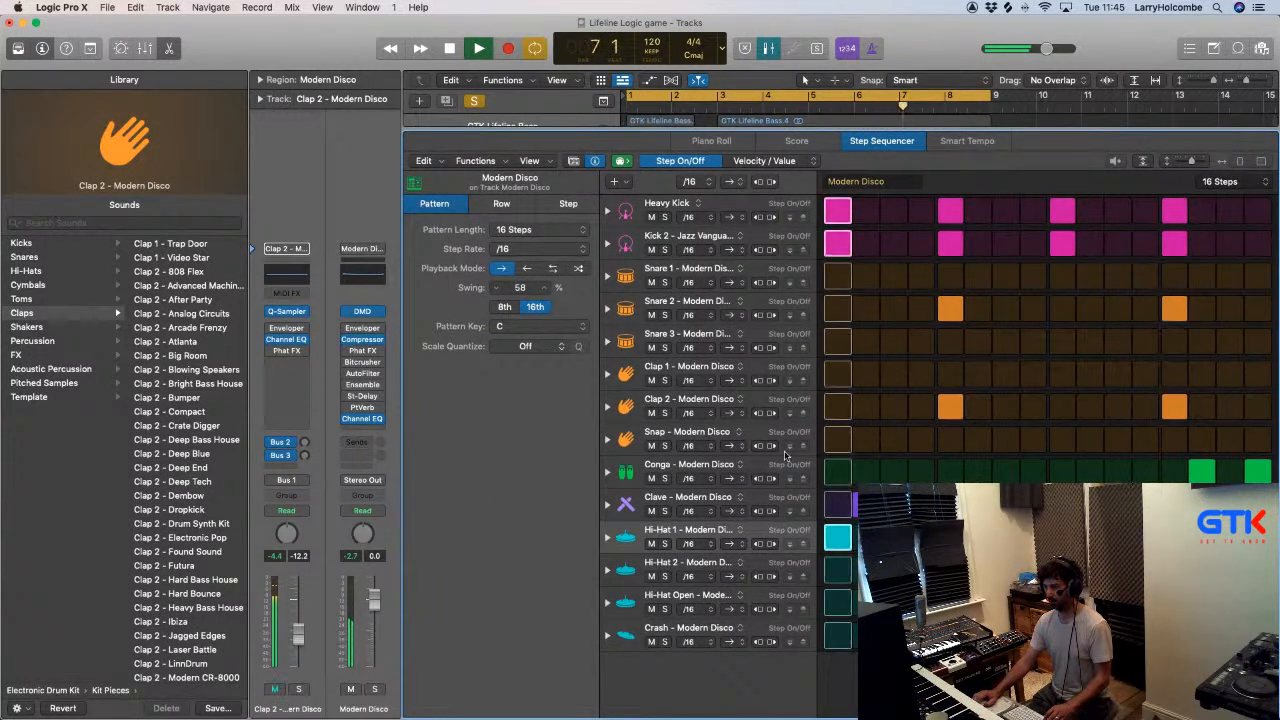
# - Switch the Step Sequencer's edit mode to Velocity / Value and on to Chance, checking the first Hi-Hat 1 step
pyautogui.click(764, 161)
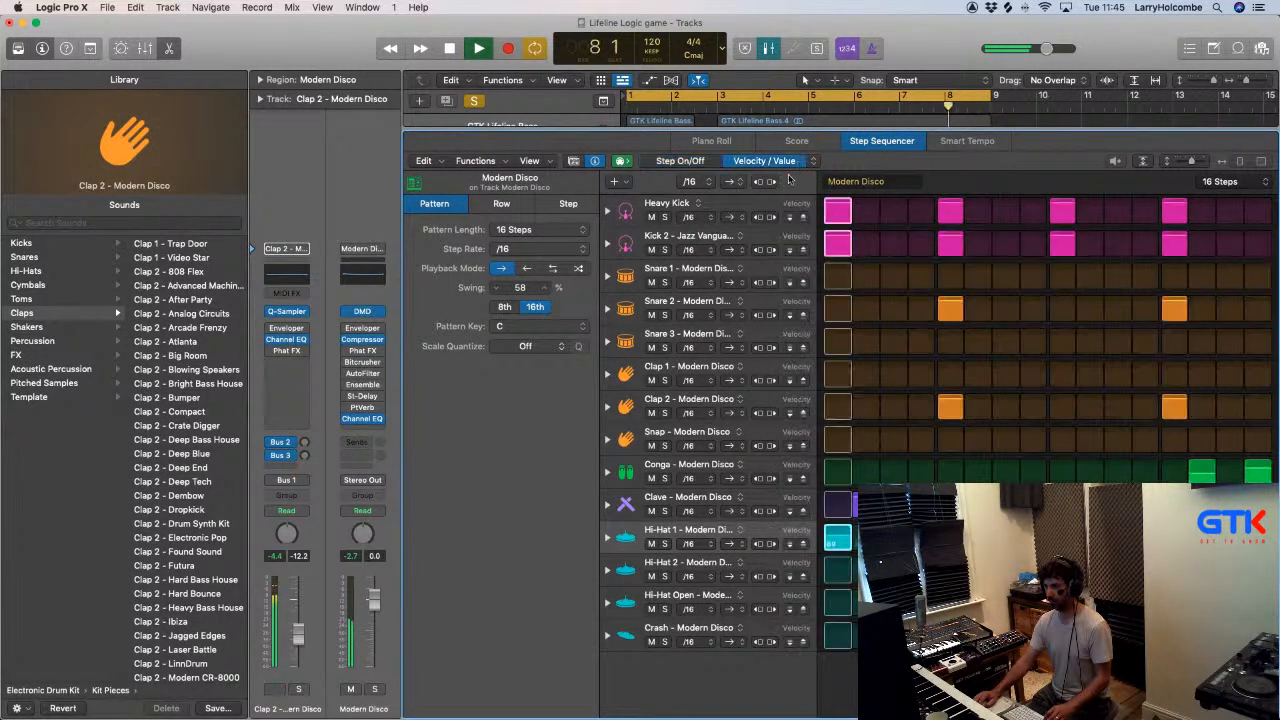
pyautogui.click(812, 161)
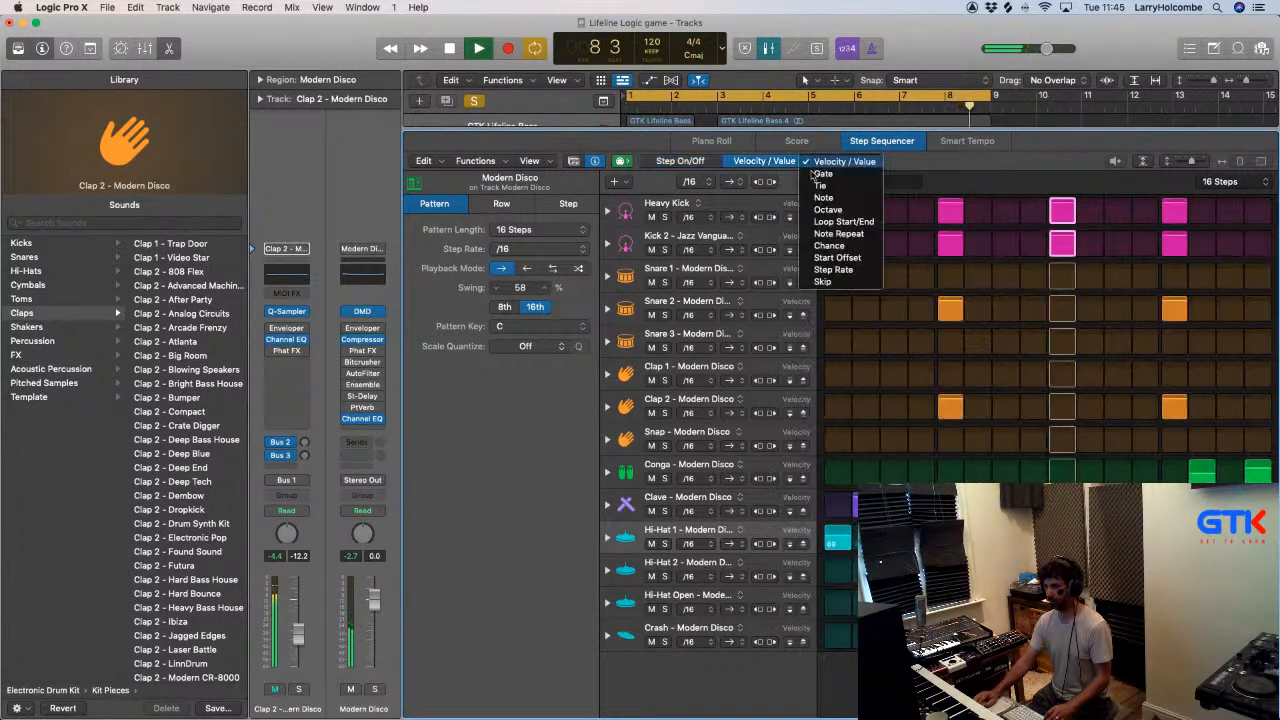
pyautogui.click(829, 245)
pyautogui.moveTo(840, 520); pyautogui.dragTo(841, 514)
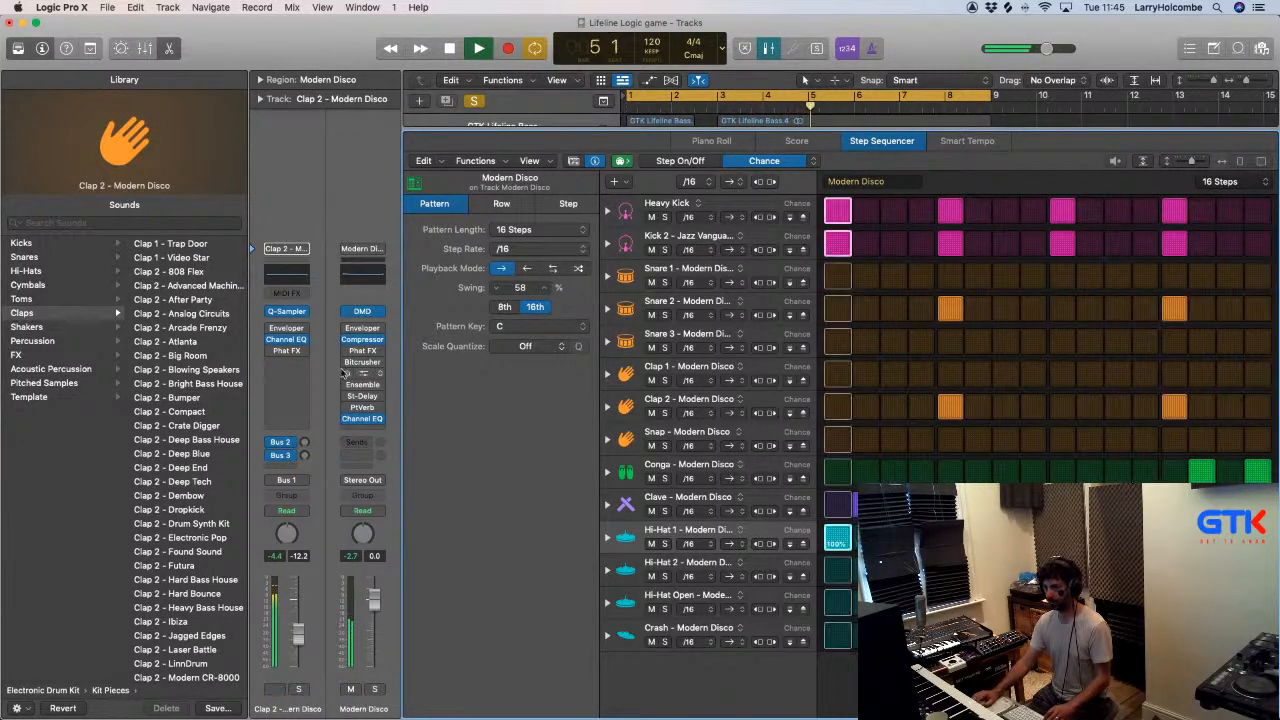
# - Try trimming and fading the end of the Clap 2 sample in Quick Sampler, restore its end point and close the sampler
pyautogui.click(285, 314)
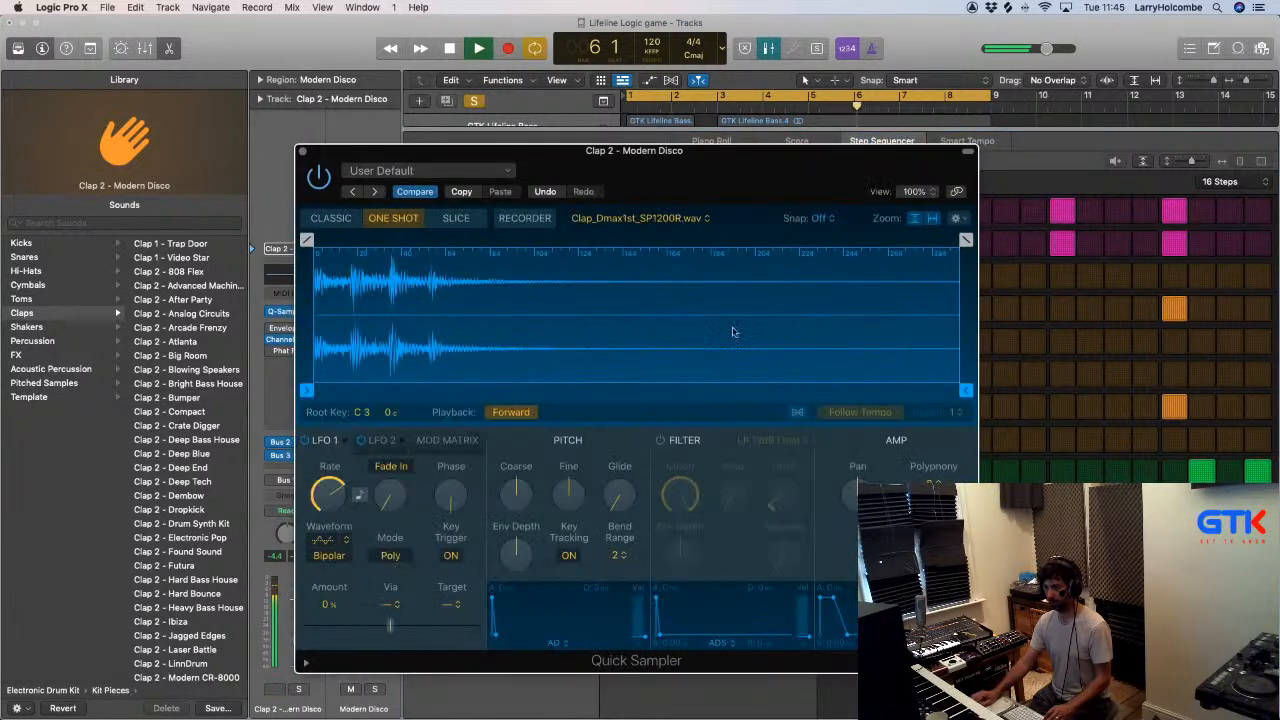
pyautogui.moveTo(964, 389); pyautogui.dragTo(689, 383)
pyautogui.moveTo(934, 389); pyautogui.dragTo(677, 378)
pyautogui.moveTo(934, 240); pyautogui.dragTo(850, 316)
pyautogui.moveTo(934, 389); pyautogui.dragTo(741, 377)
pyautogui.moveTo(841, 385)
pyautogui.mouseDown()
pyautogui.moveTo(469, 376)
pyautogui.moveTo(1020, 371)
pyautogui.mouseUp()
pyautogui.click(302, 152)
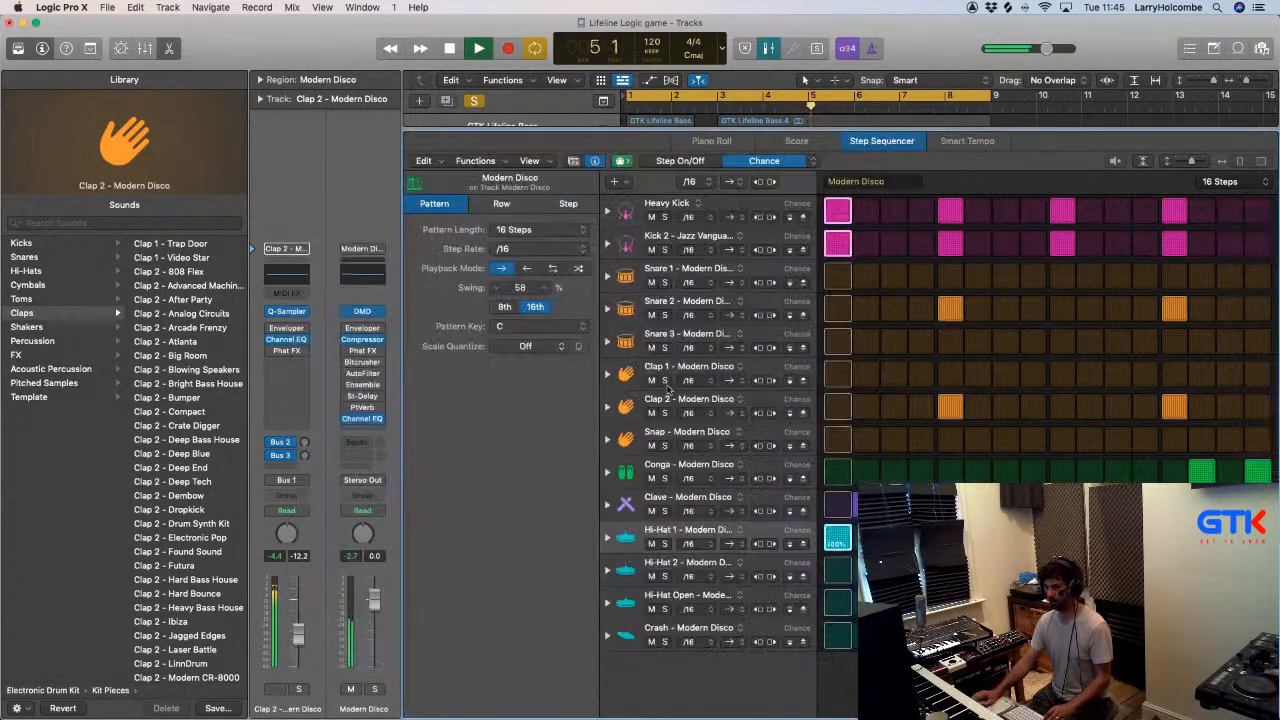
# - Close the Step Sequencer, select the Hi-Hat 1 - Modern Disco track and open its Quick Sampler
pyautogui.press('x')
pyautogui.press('x')
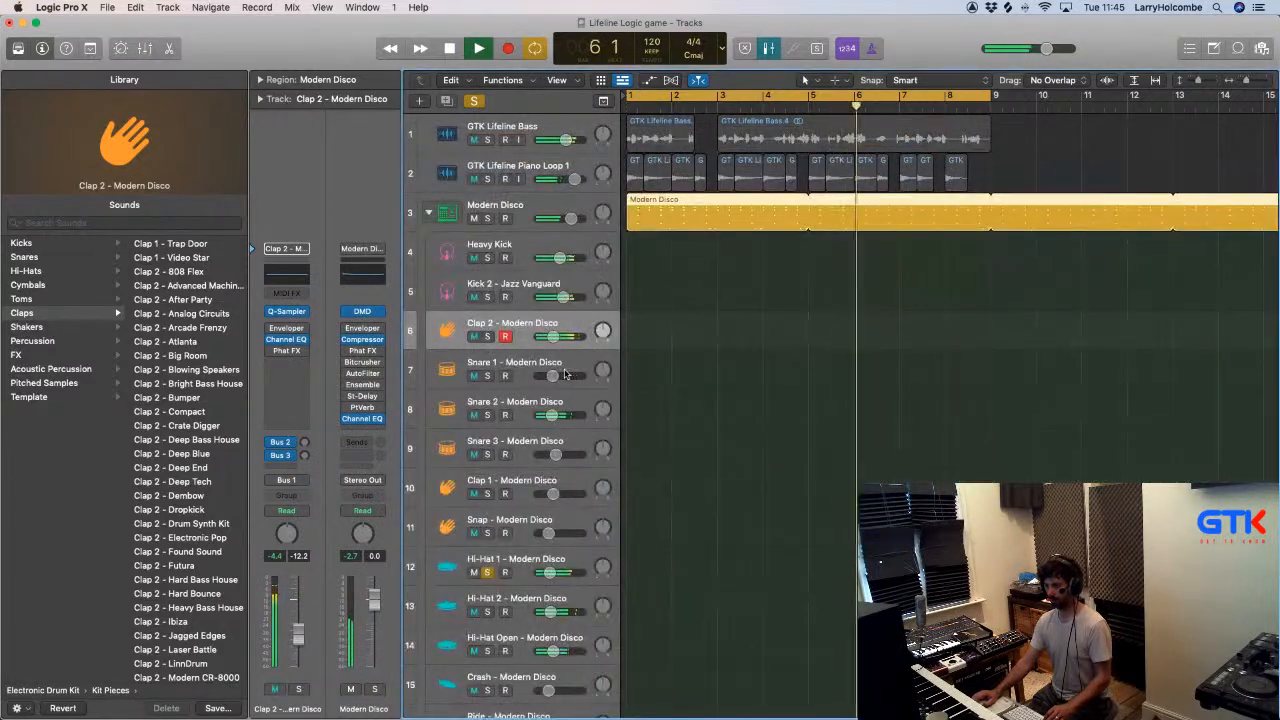
pyautogui.click(540, 558)
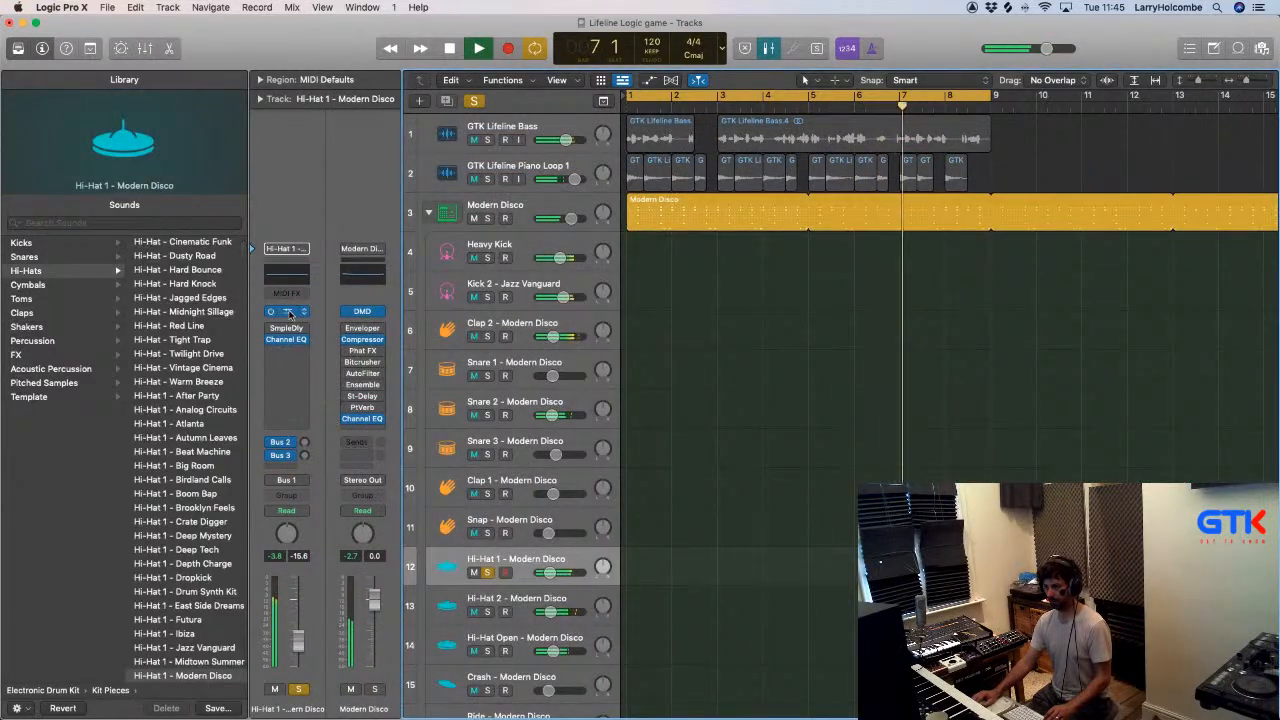
pyautogui.click(288, 312)
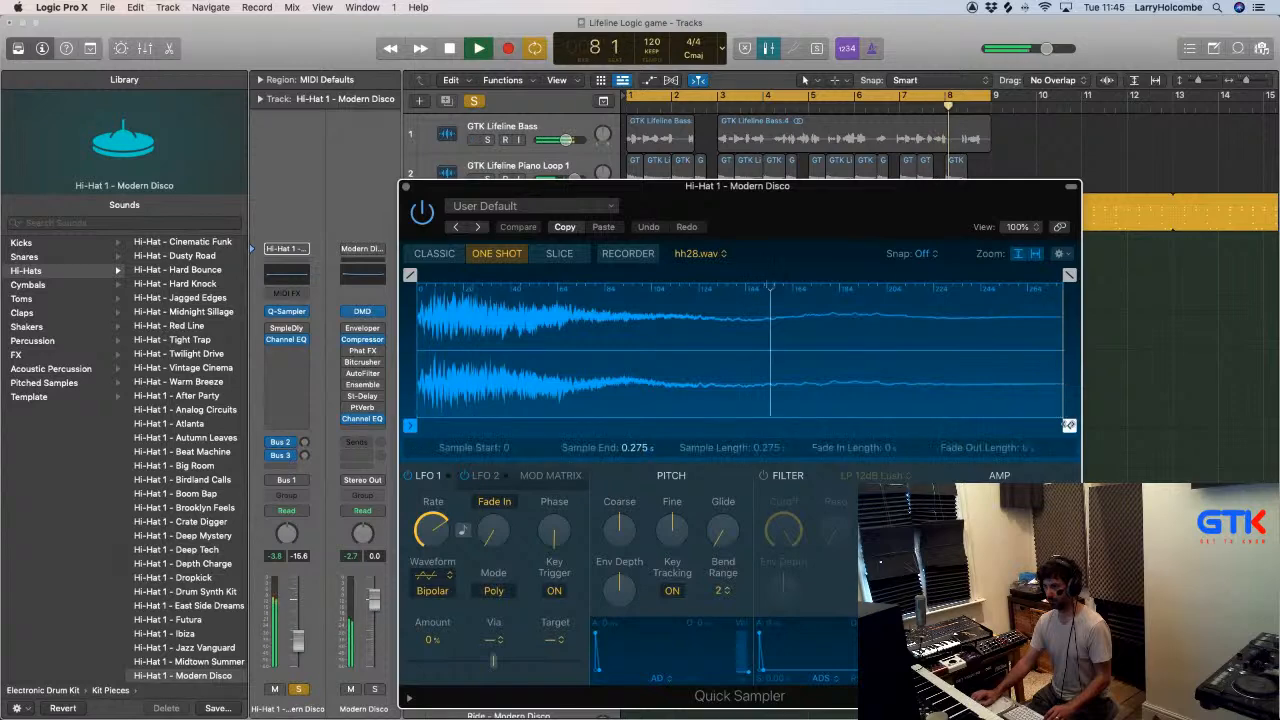
# - Trim the hh28.wav hi-hat sample to end at 0.071 s with a 0.021 s fade-out and reposition the sampler window
pyautogui.moveTo(953, 424); pyautogui.dragTo(738, 425)
pyautogui.hscroll(3, 900, 325)
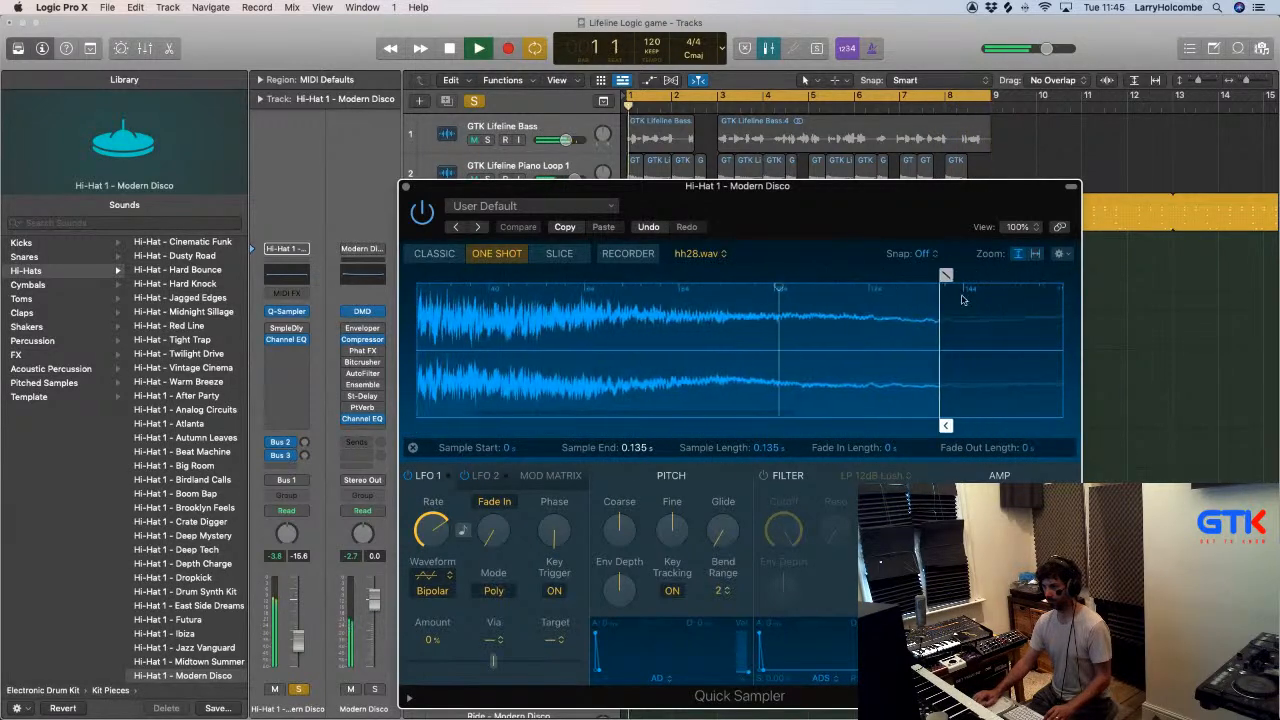
pyautogui.moveTo(946, 275); pyautogui.dragTo(838, 275)
pyautogui.moveTo(943, 424)
pyautogui.mouseDown()
pyautogui.moveTo(765, 423)
pyautogui.moveTo(682, 405)
pyautogui.mouseUp()
pyautogui.moveTo(457, 190); pyautogui.dragTo(940, 222)
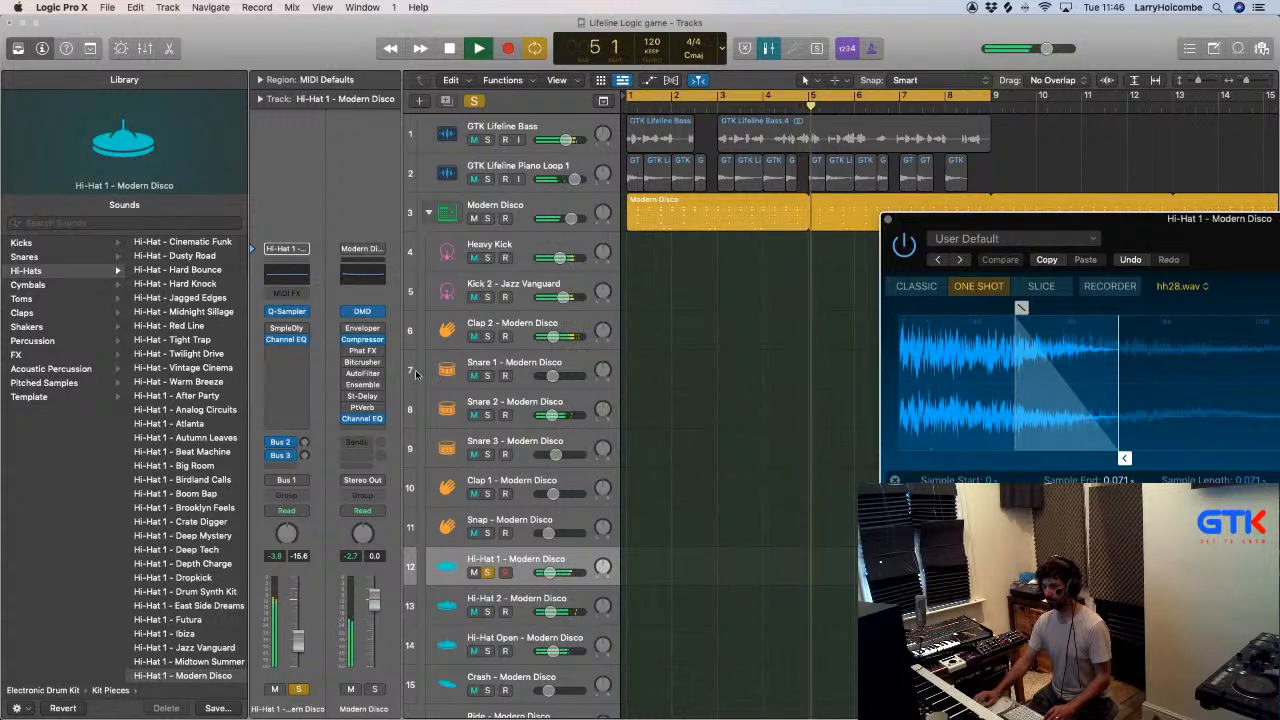
pyautogui.moveTo(990, 233); pyautogui.dragTo(717, 165)
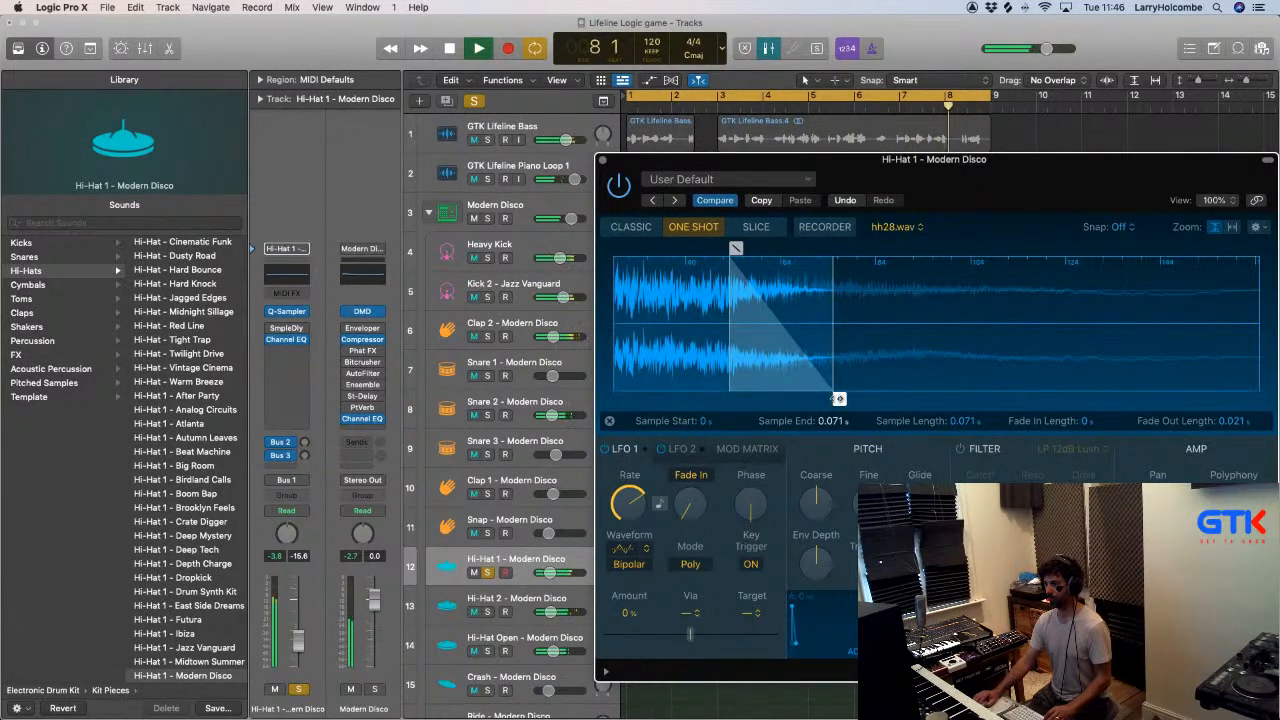
# - Trim hh28.wav to start at 0.002 s and end at 0.044 s, with no fade-in and a 0.007 s fade-out
pyautogui.moveTo(838, 398); pyautogui.dragTo(936, 399)
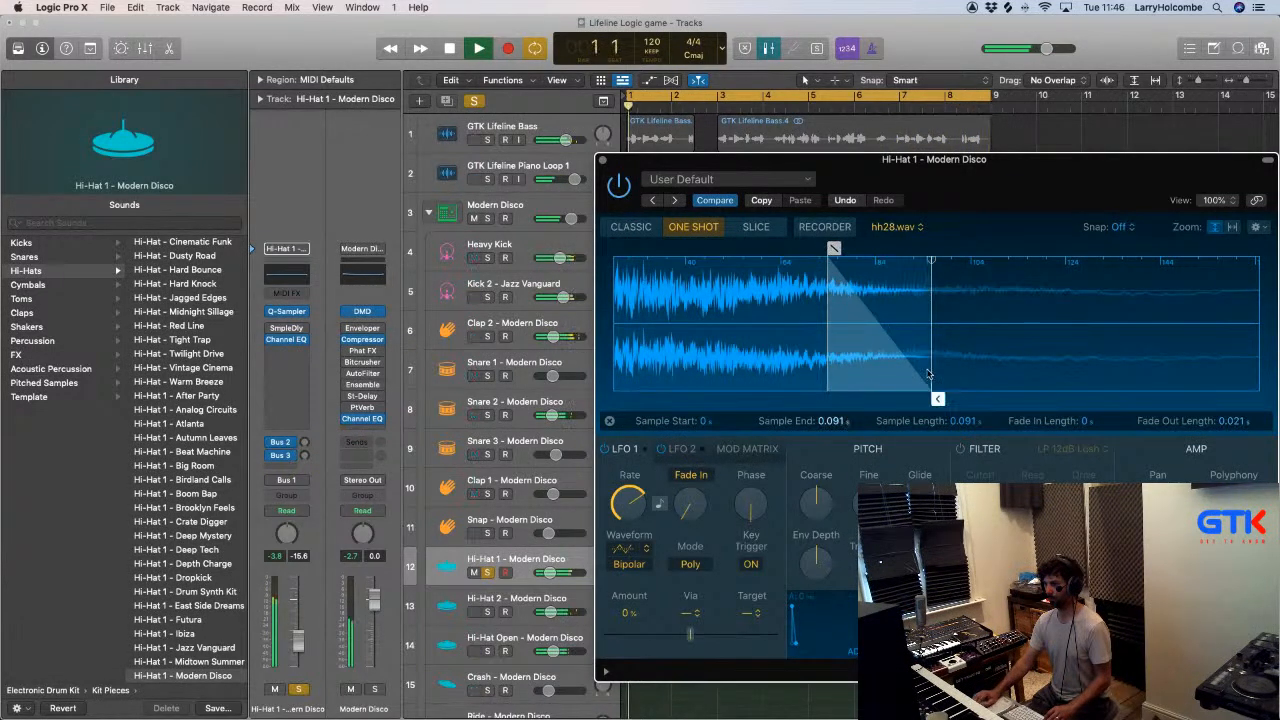
pyautogui.moveTo(931, 300); pyautogui.dragTo(757, 305)
pyautogui.moveTo(657, 249); pyautogui.dragTo(726, 250)
pyautogui.moveTo(755, 398)
pyautogui.mouseDown()
pyautogui.moveTo(591, 375)
pyautogui.moveTo(826, 390)
pyautogui.mouseUp()
pyautogui.moveTo(607, 248)
pyautogui.mouseDown()
pyautogui.moveTo(652, 248)
pyautogui.moveTo(638, 249)
pyautogui.mouseUp()
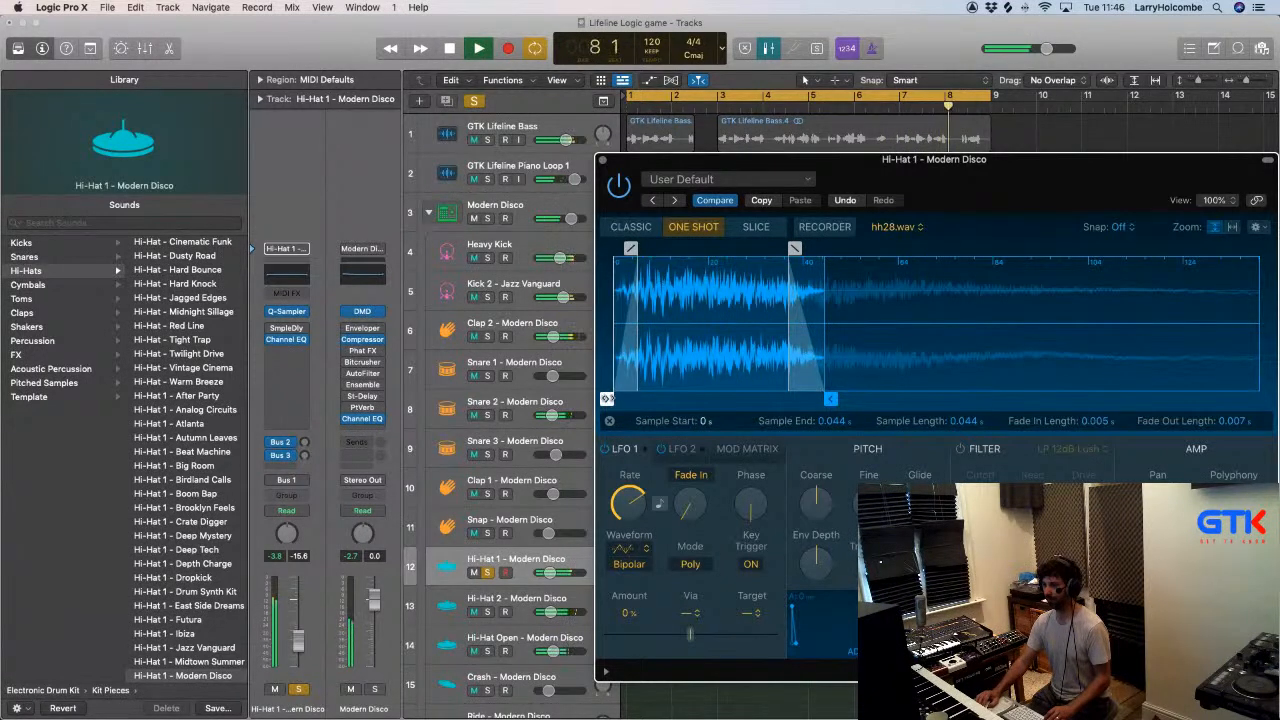
pyautogui.moveTo(612, 399); pyautogui.dragTo(623, 399)
pyautogui.moveTo(640, 248); pyautogui.dragTo(617, 248)
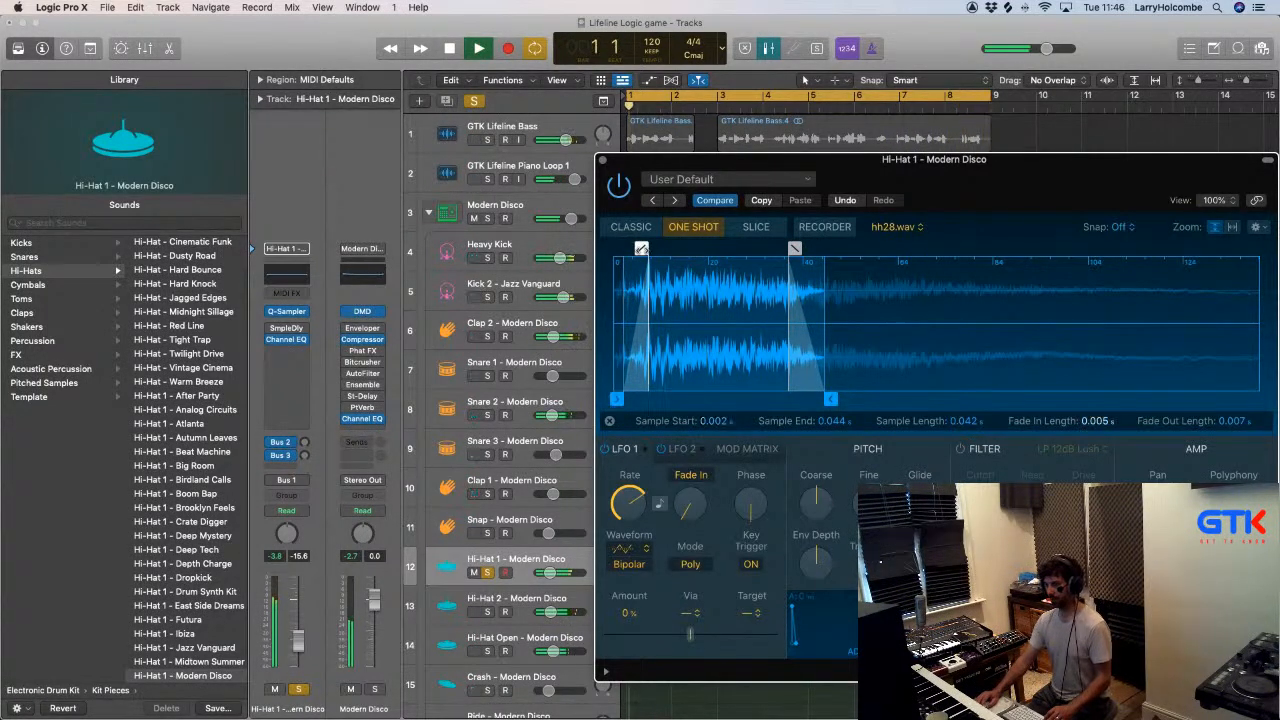
# - Switch to Finder, go up to the Drum Hits folder and open its Hats folder
pyautogui.press('super+Tab')
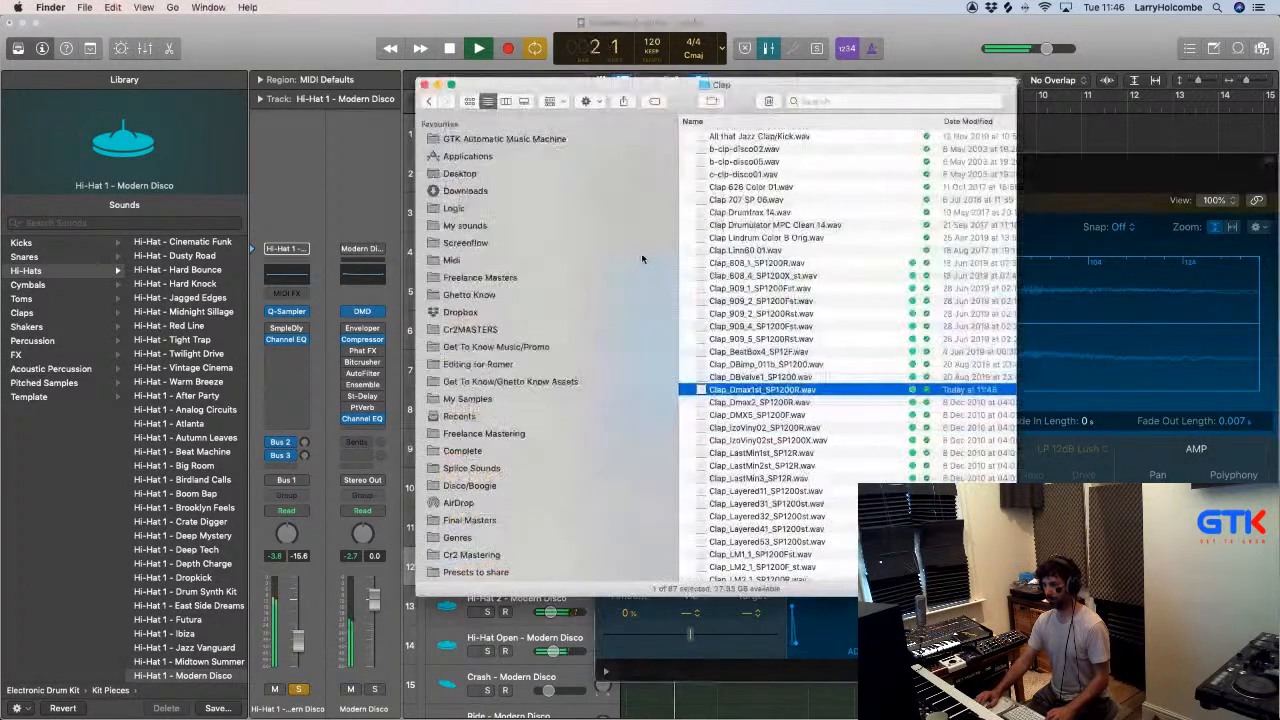
pyautogui.press('super+Tab')
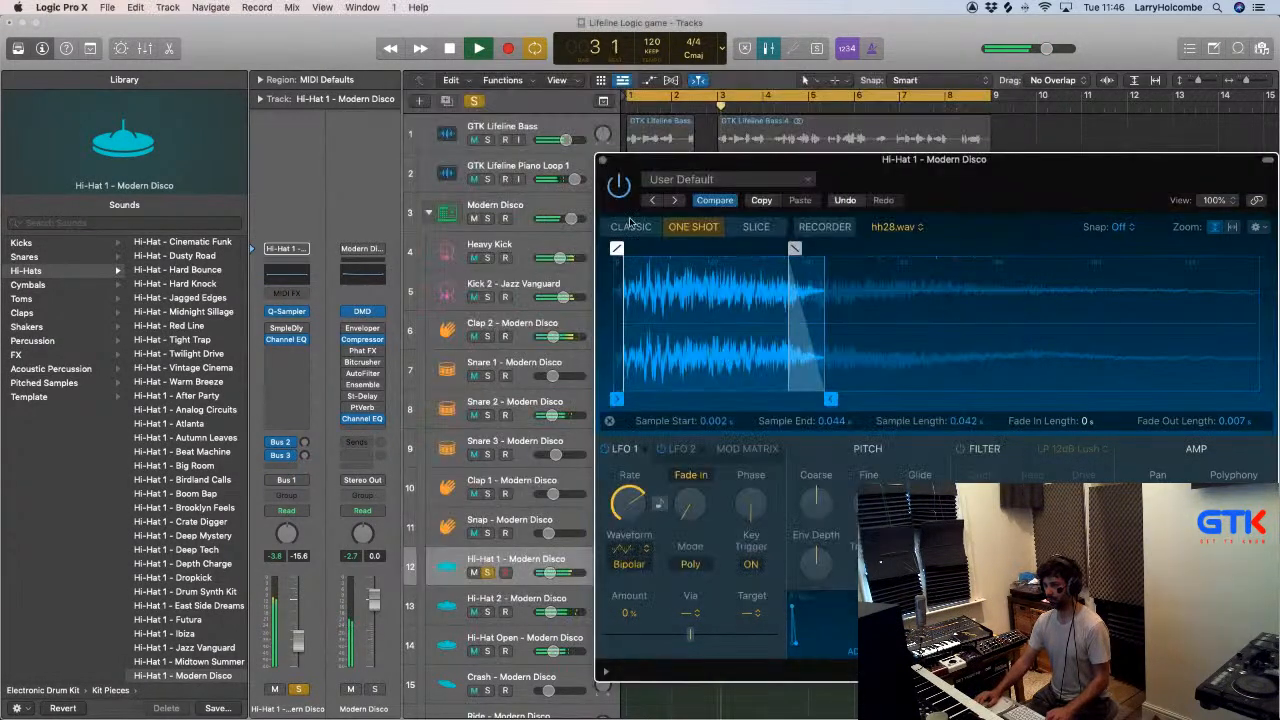
pyautogui.press('super+Tab')
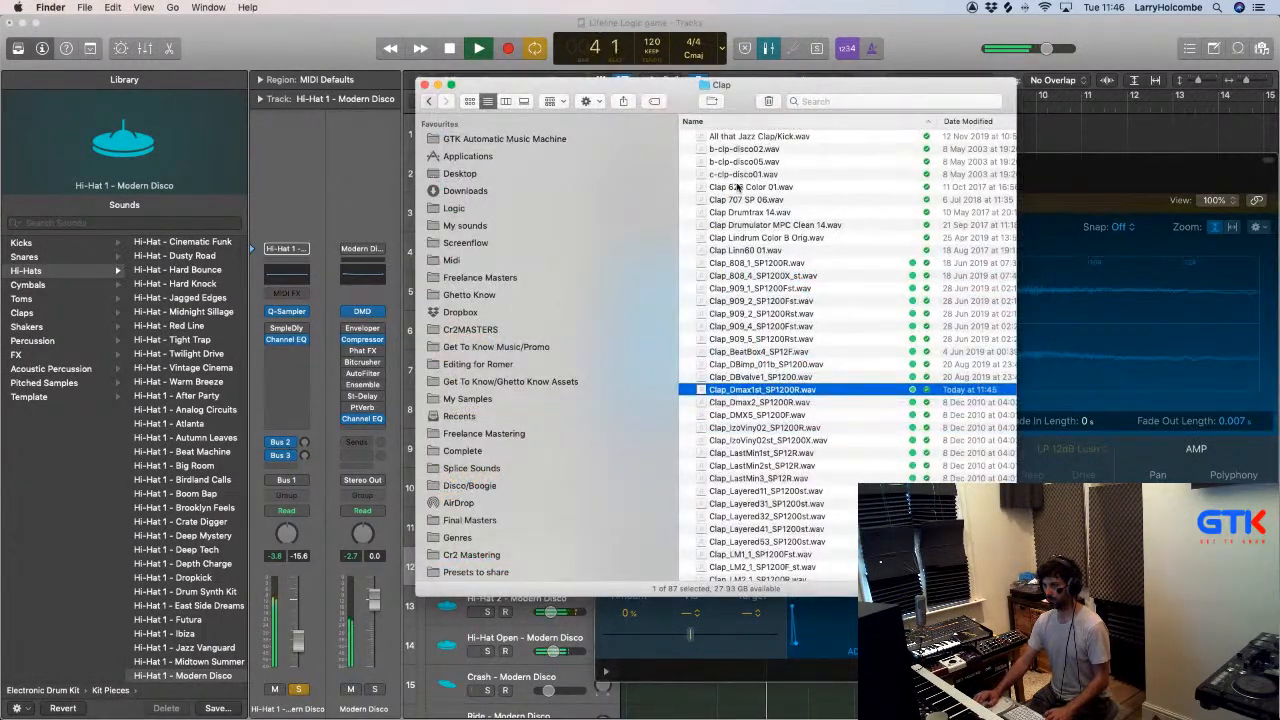
pyautogui.press('super+Up')
pyautogui.click(718, 213)
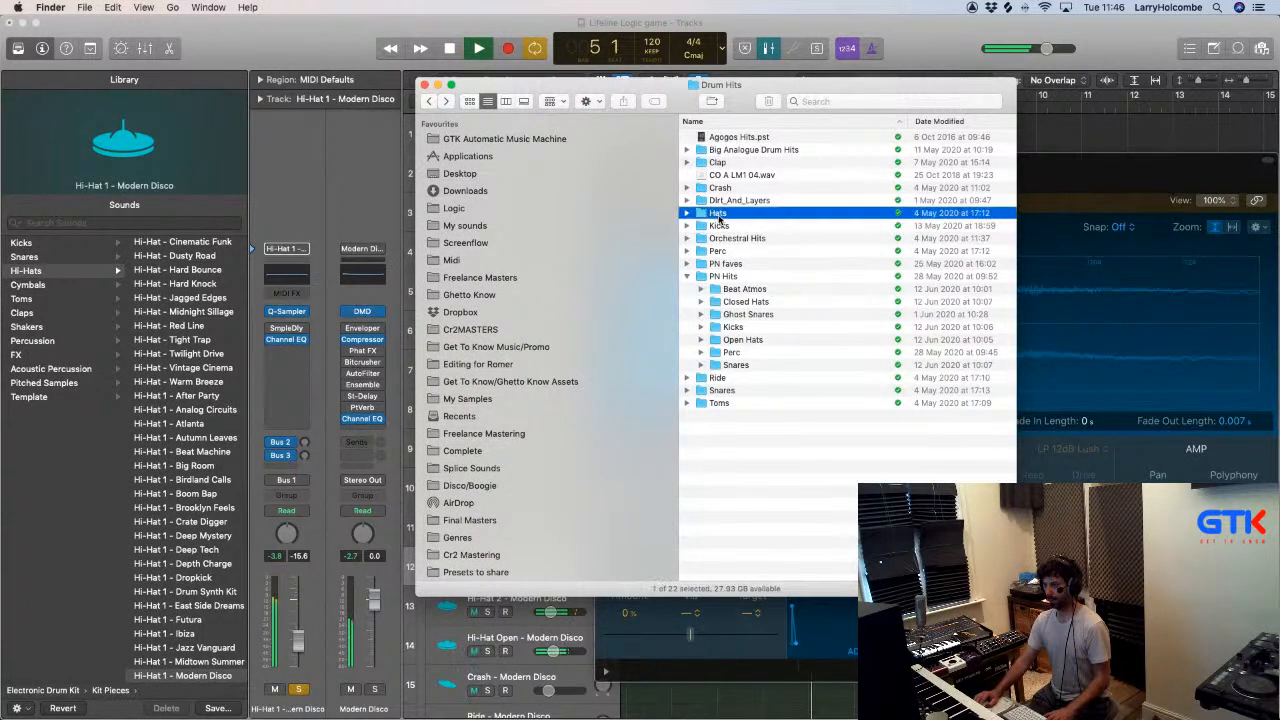
pyautogui.press('super+Down')
# - Preview the hi-hat samples hh55.wav and hh49.wav in the Hats folder
pyautogui.click(740, 241)
pyautogui.press('space')
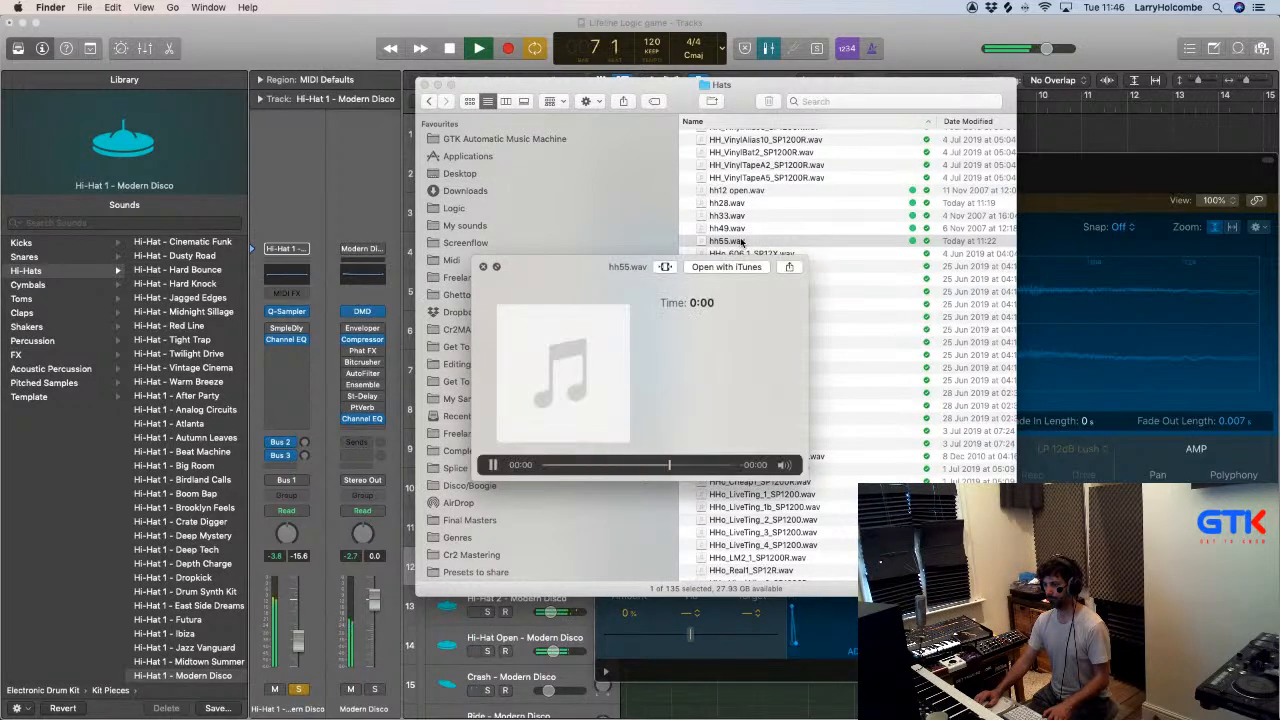
pyautogui.press('space')
pyautogui.click(728, 228)
pyautogui.press('space')
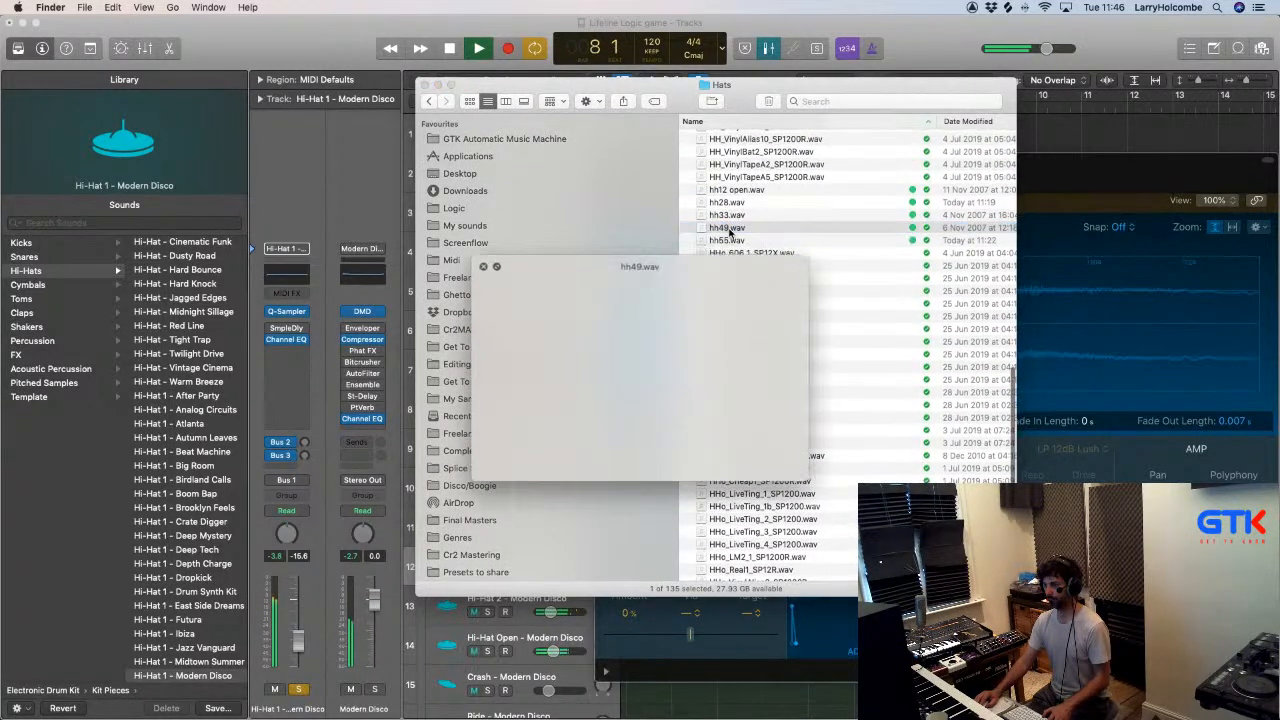
pyautogui.press('space')
# - Load hh49.wav into the Hi-Hat 1 Quick Sampler, give it a 0.007 s fade-in and close the sampler
pyautogui.moveTo(728, 231); pyautogui.dragTo(1063, 321)
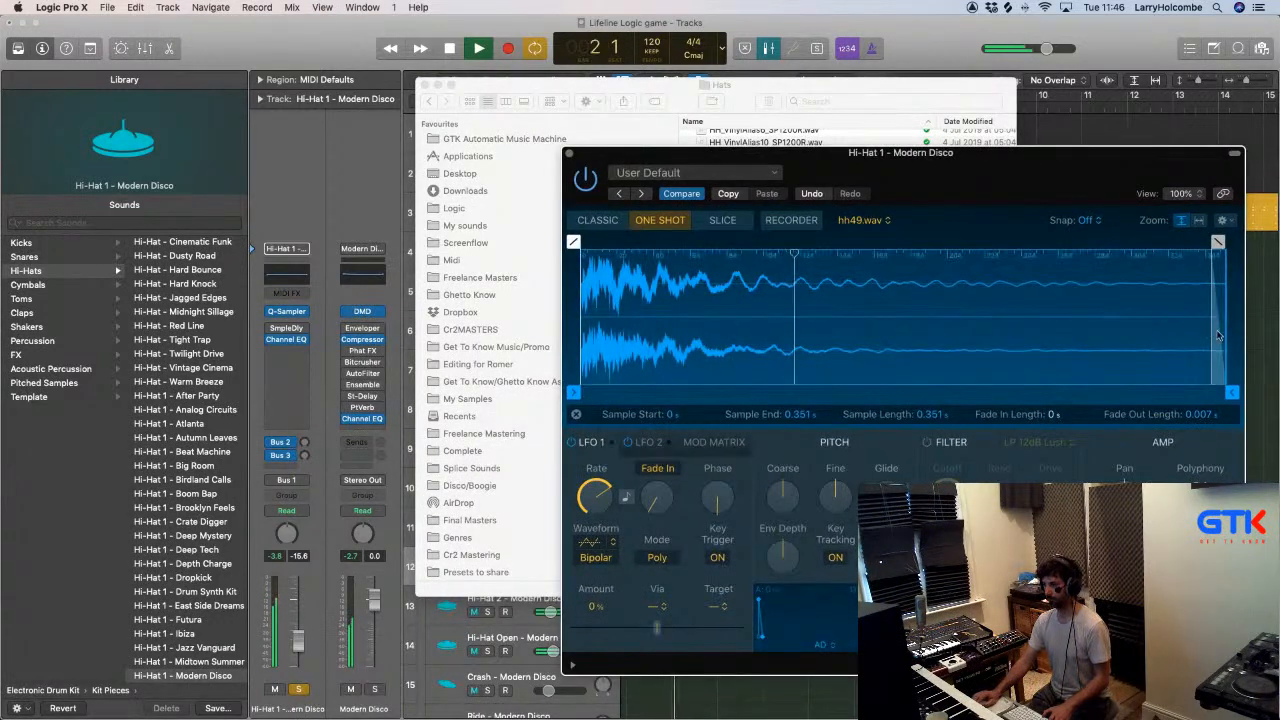
pyautogui.moveTo(573, 243); pyautogui.dragTo(596, 244)
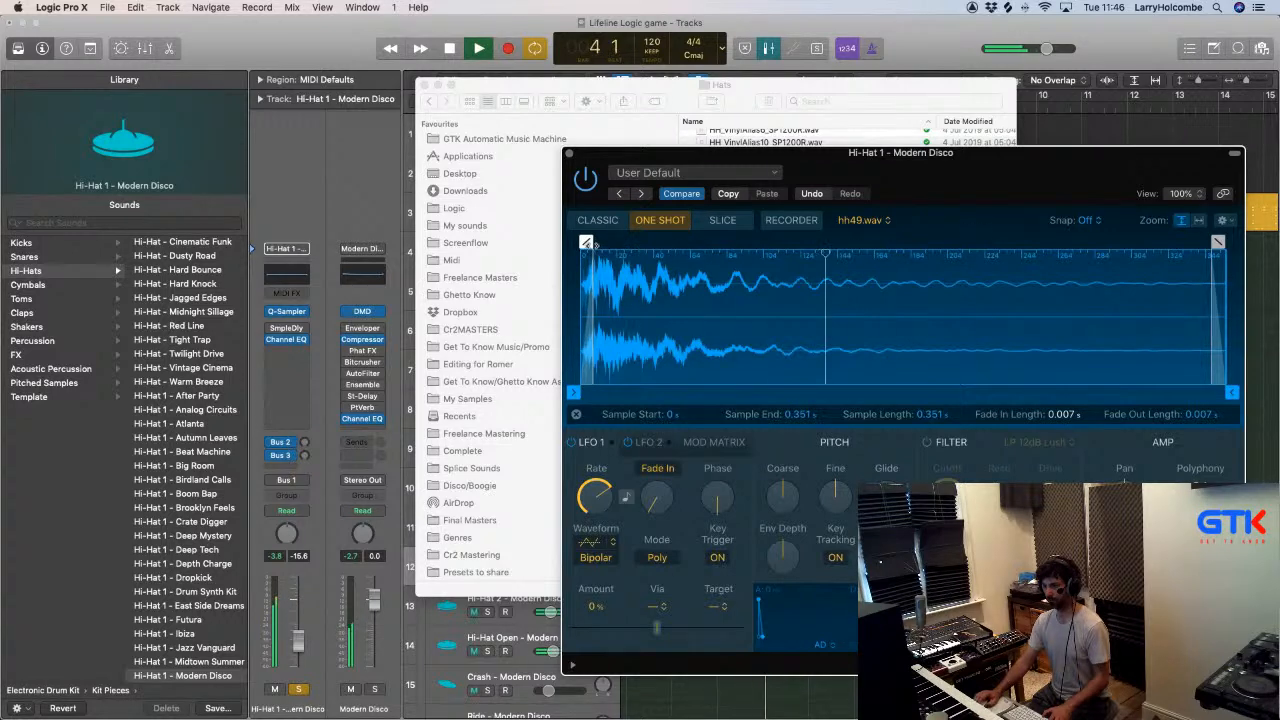
pyautogui.click(567, 155)
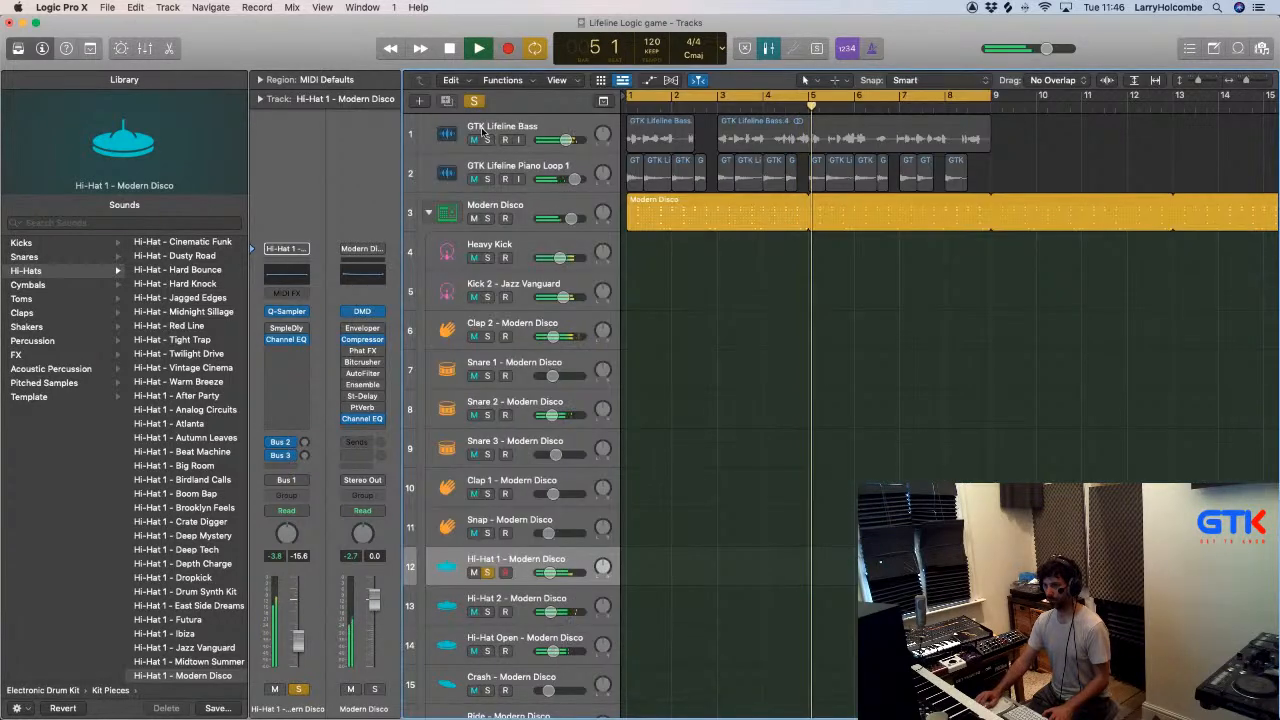
# - Play the loop from the start with the Mixer shown, solo the Clap 2 channel and open its Quick Sampler
pyautogui.press('Return')
pyautogui.press('x')
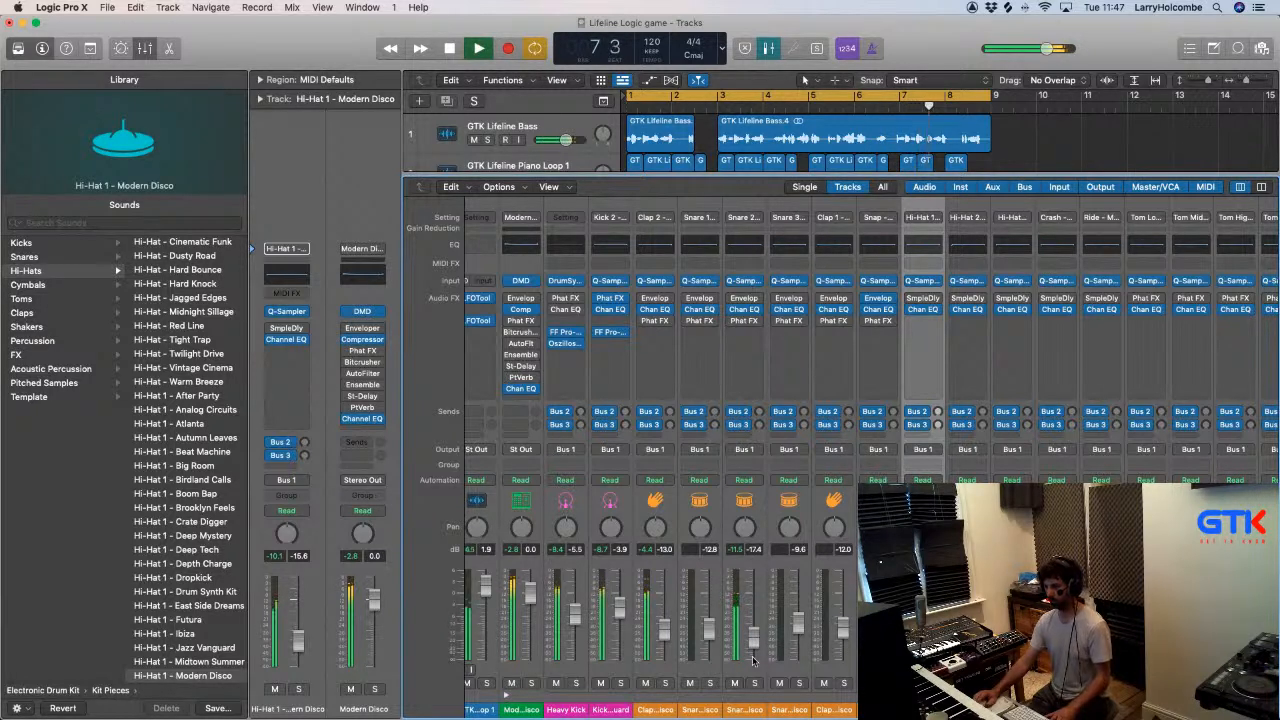
pyautogui.click(666, 683)
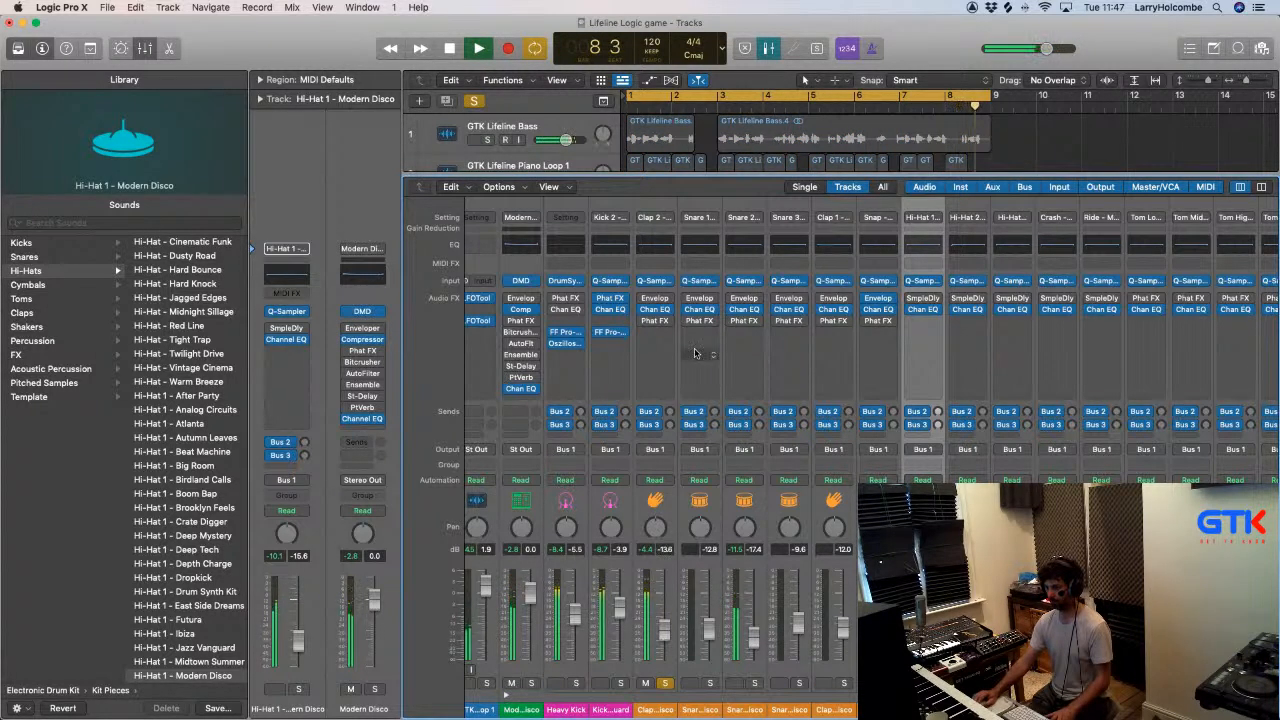
pyautogui.click(656, 283)
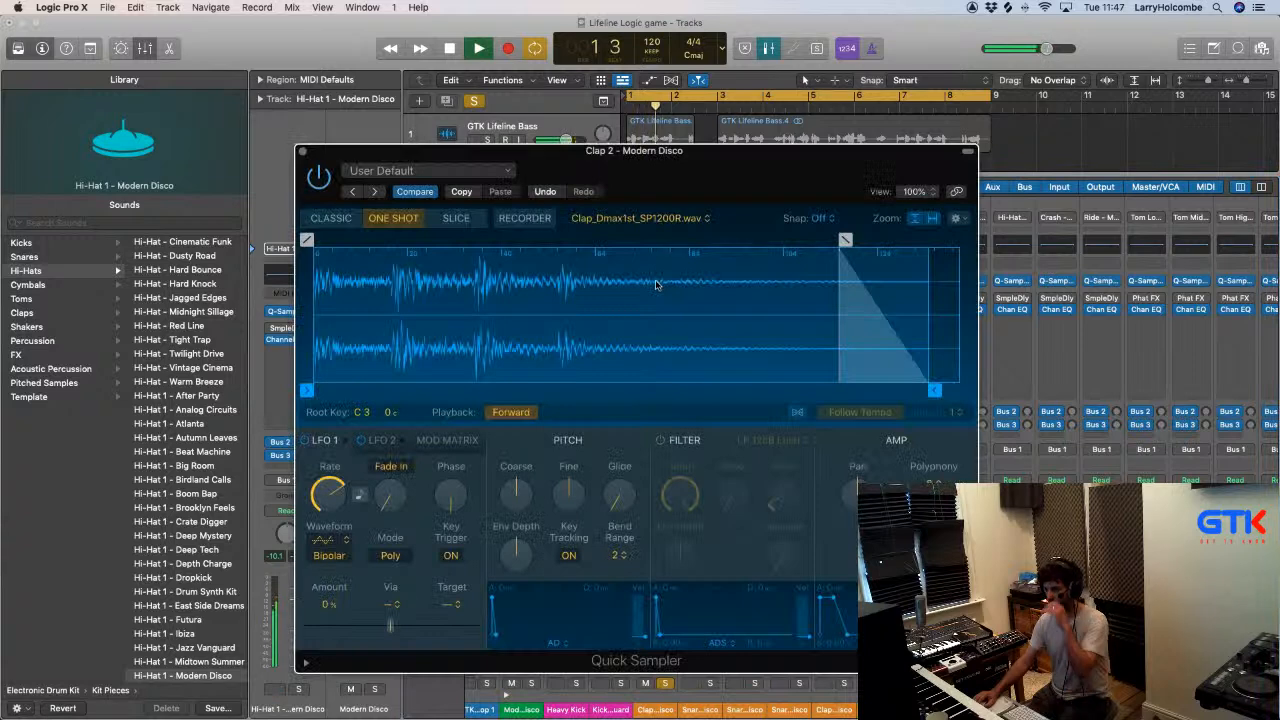
# - Switch to Finder and navigate back to the Clap folder inside Drum Hits
pyautogui.press('super+Tab')
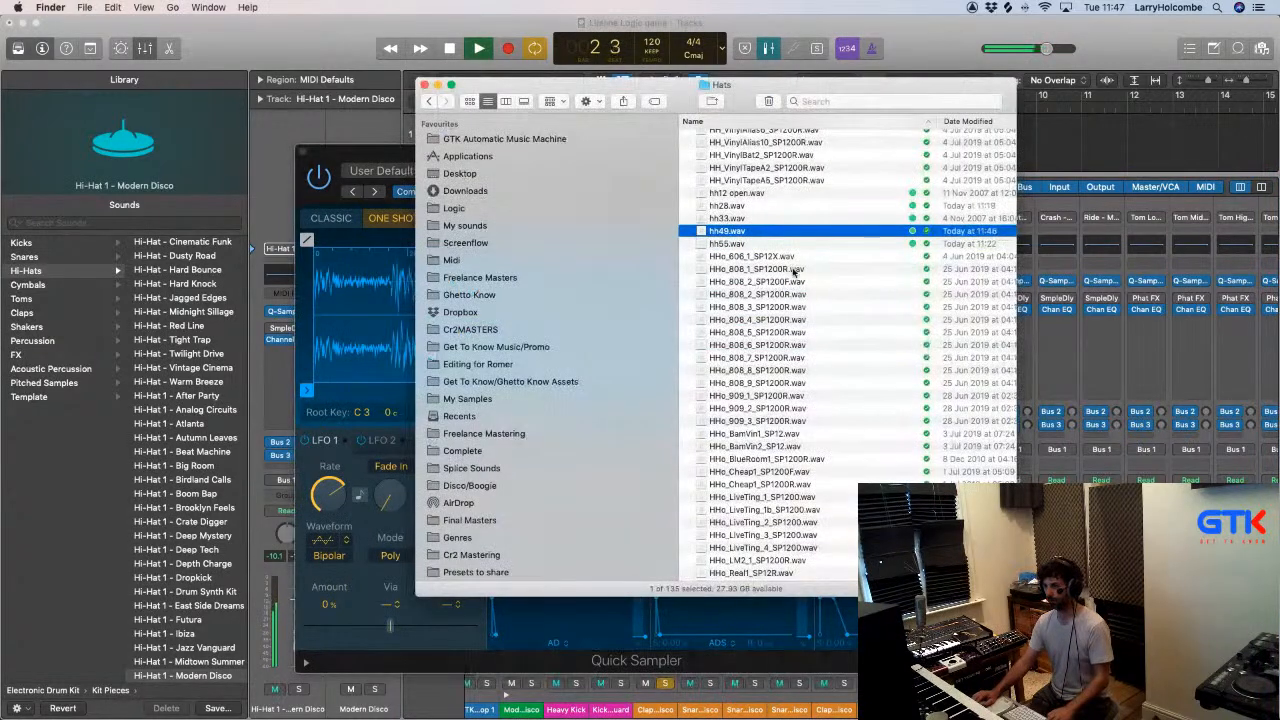
pyautogui.click(430, 102)
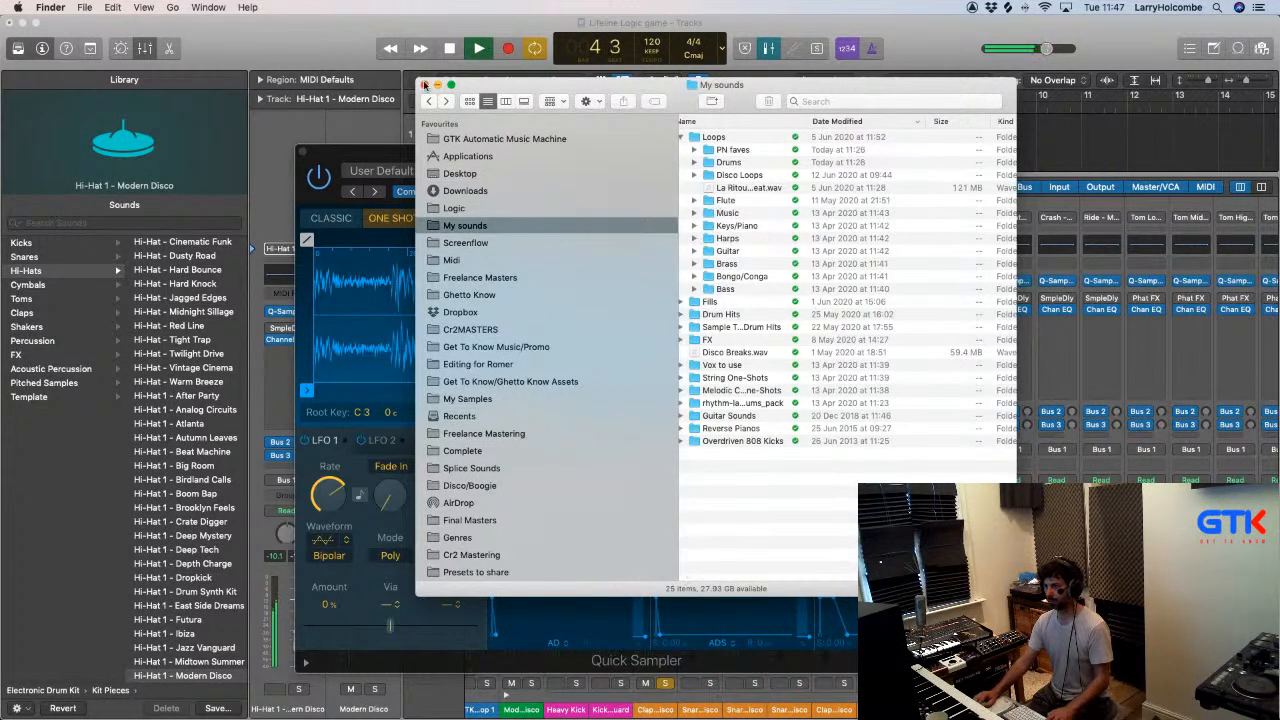
pyautogui.click(445, 102)
pyautogui.doubleClick(717, 163)
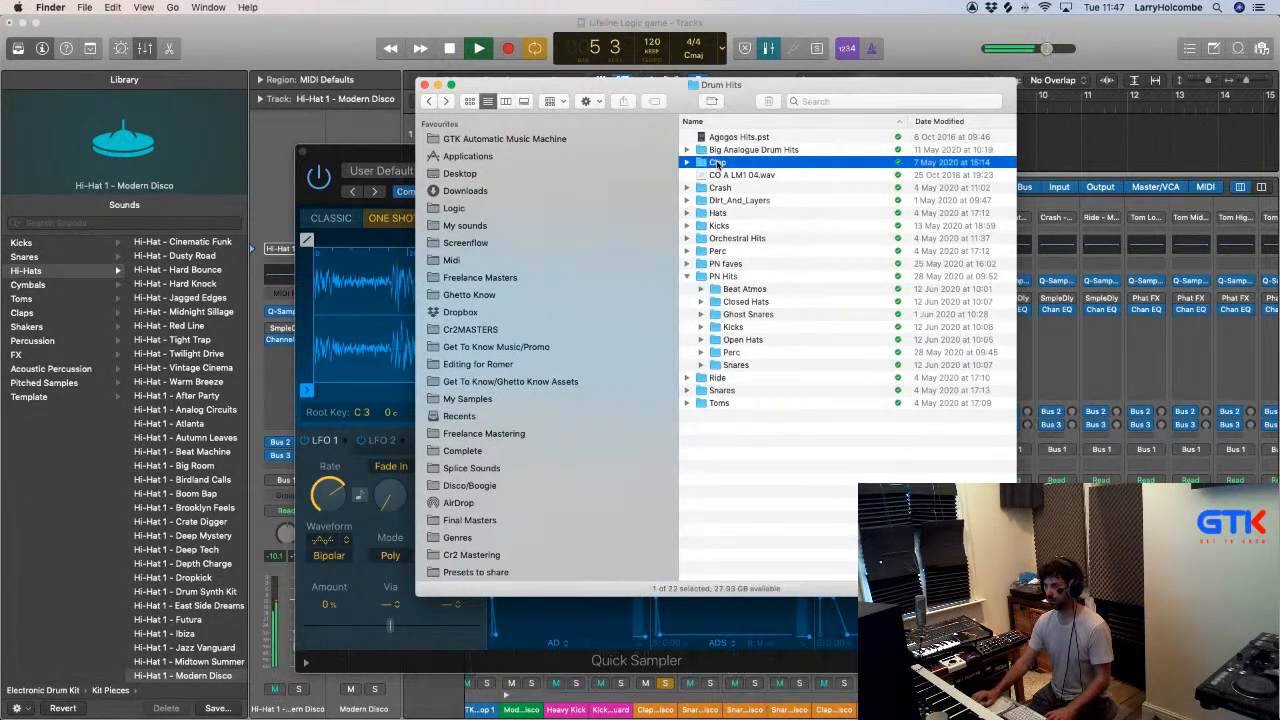
# - Preview the clap samples All that Jazz Clap/Kick.wav, Clap Linn60 01.wav and Clap Drumtrax 14.wav
pyautogui.click(765, 140)
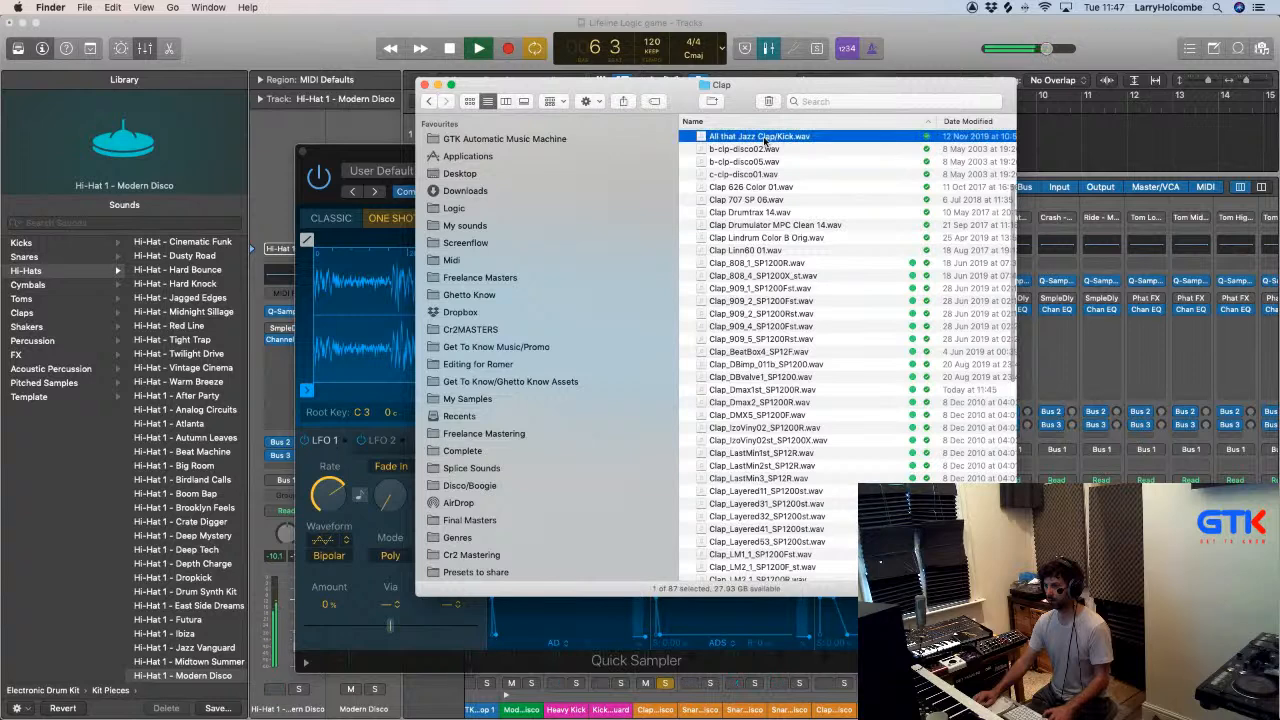
pyautogui.press('space')
pyautogui.press('space')
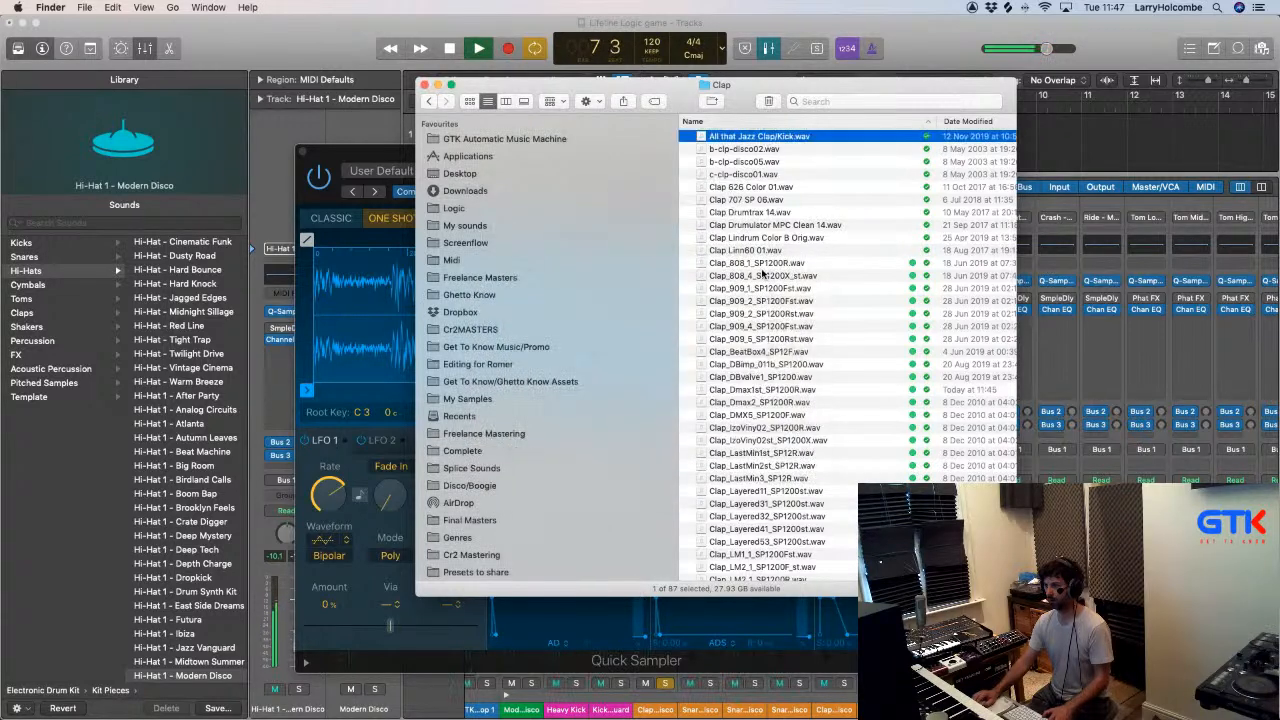
pyautogui.click(765, 275)
pyautogui.click(750, 251)
pyautogui.press('space')
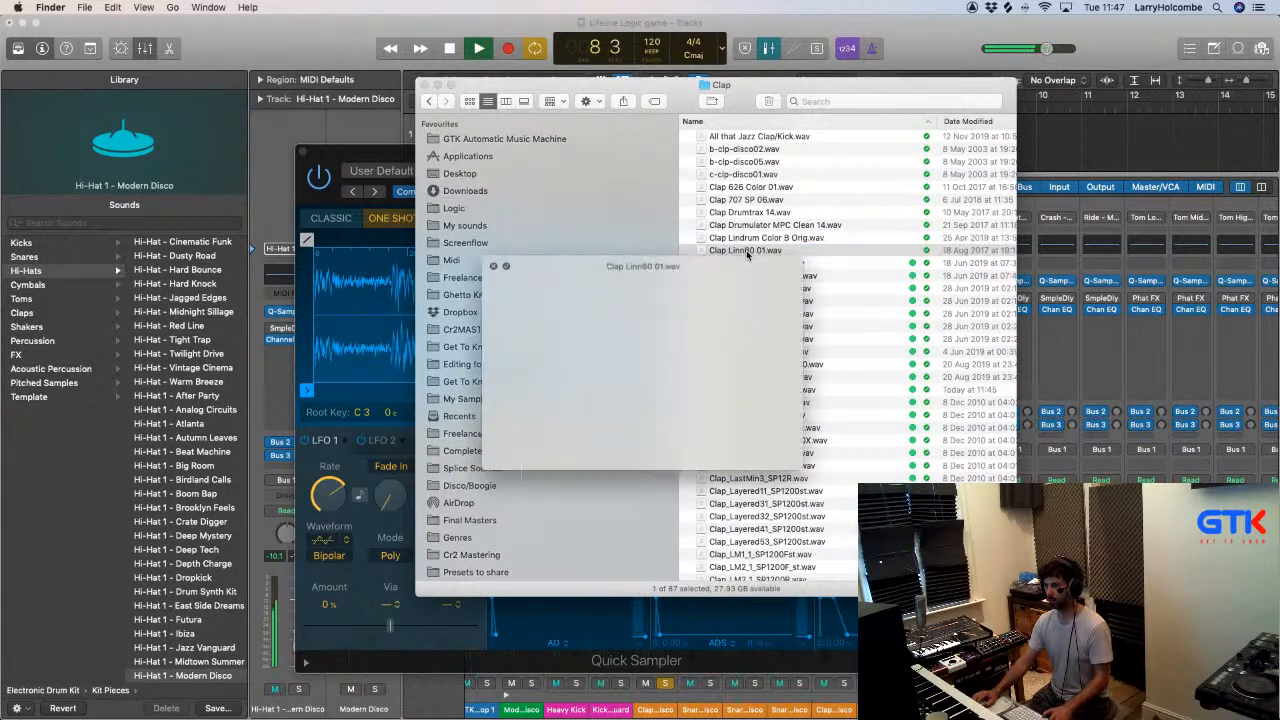
pyautogui.press('space')
pyautogui.click(729, 213)
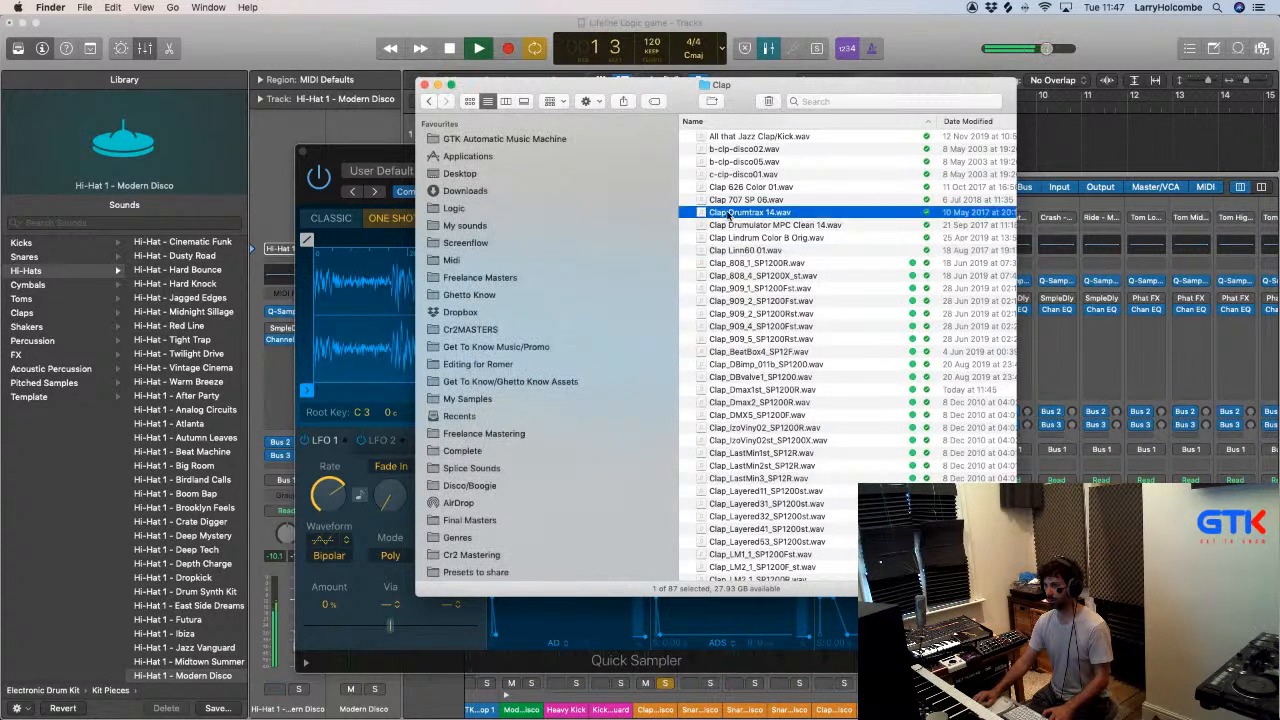
pyautogui.press('space')
# - Load Clap Drumtrax 14.wav into the Clap 2 Quick Sampler, unsolo the channel, play the full groove and close the sampler
pyautogui.press('space')
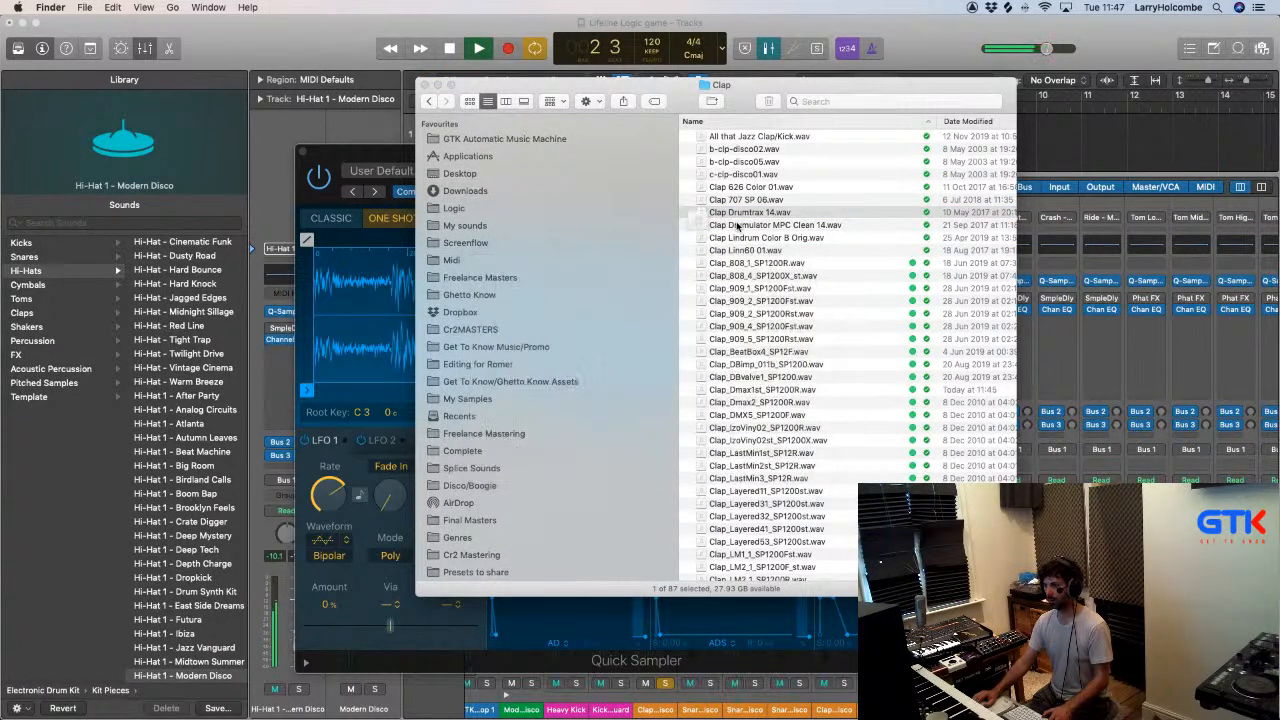
pyautogui.moveTo(752, 214); pyautogui.dragTo(378, 293)
pyautogui.press('space')
pyautogui.press('space')
pyautogui.click(667, 686)
pyautogui.press('space')
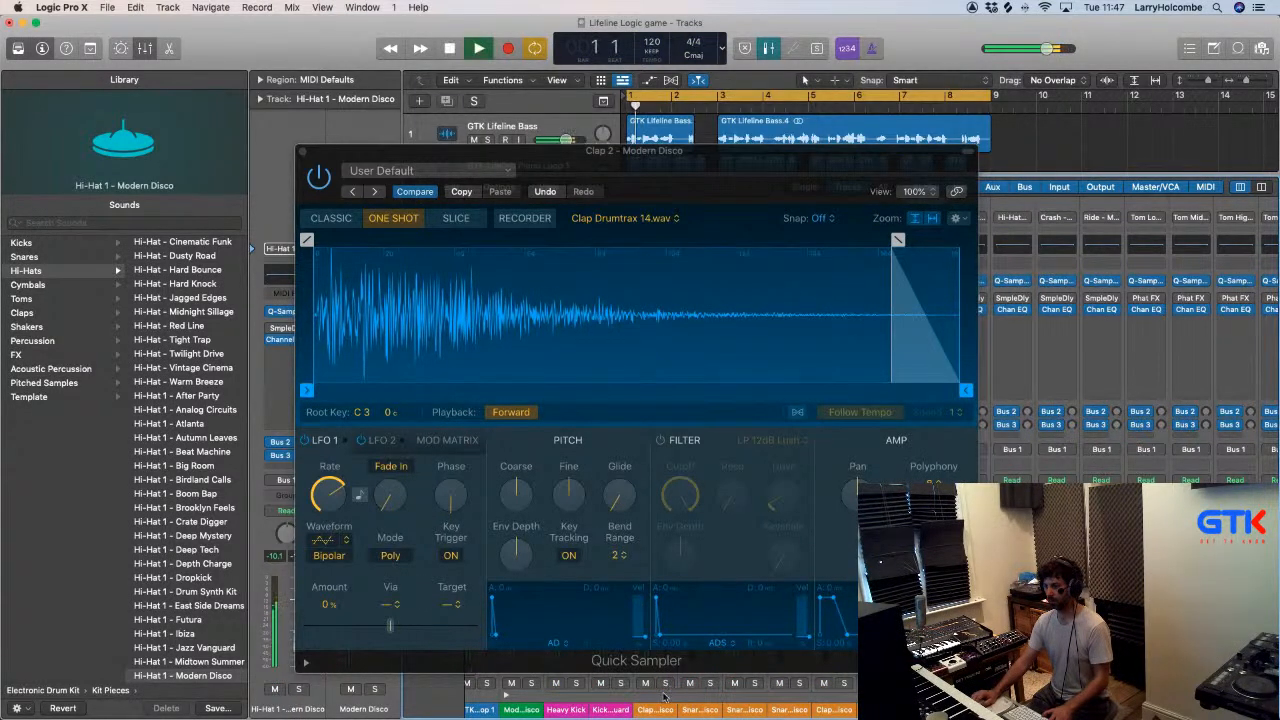
pyautogui.click(303, 152)
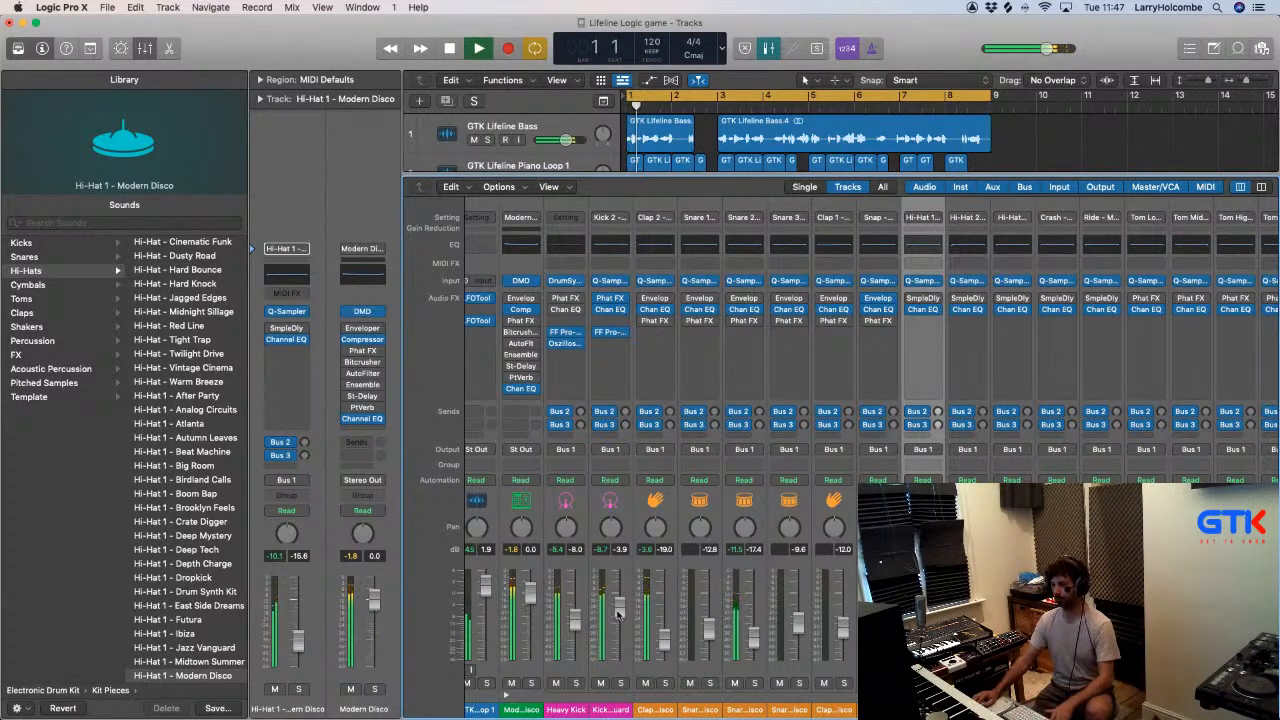
# - Reopen the Clap 2 Quick Sampler, switch to Finder and preview Clap_Nairobi1_SP1200st.wav in the Clap folder
pyautogui.click(654, 283)
pyautogui.press('super+Tab')
pyautogui.scroll(-4, 750, 408)
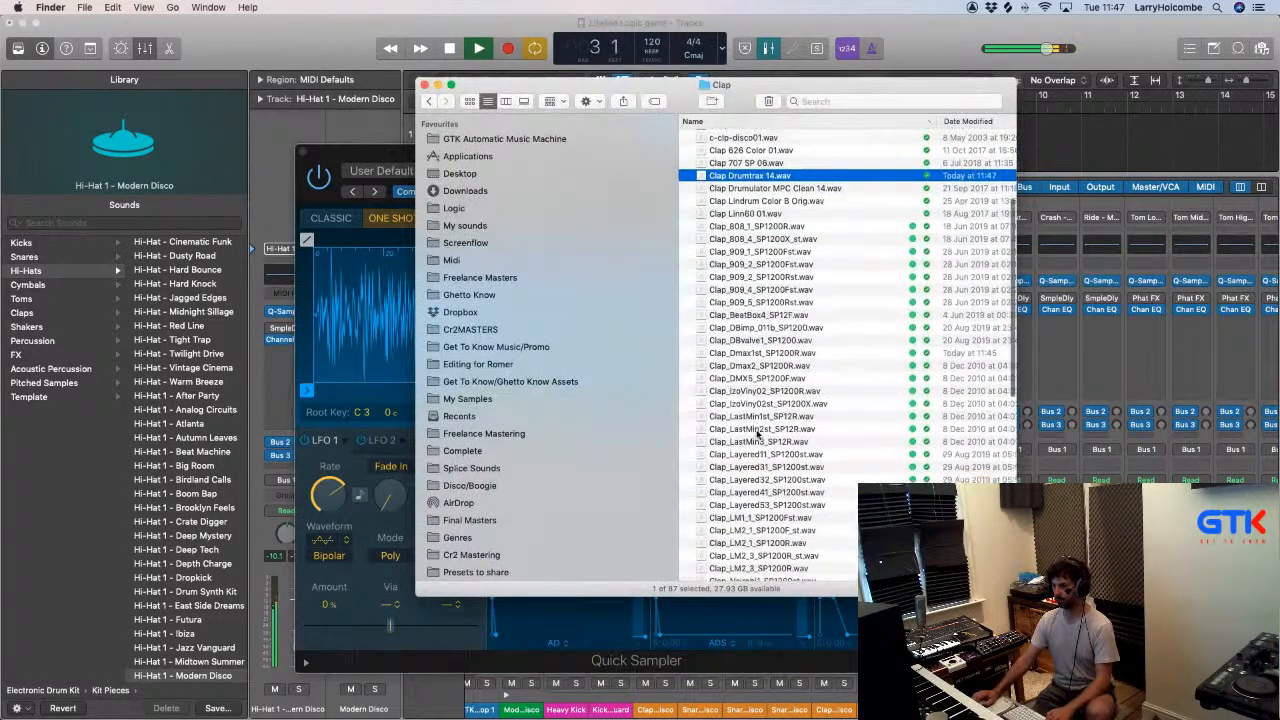
pyautogui.scroll(-4, 756, 412)
pyautogui.click(750, 429)
pyautogui.click(742, 439)
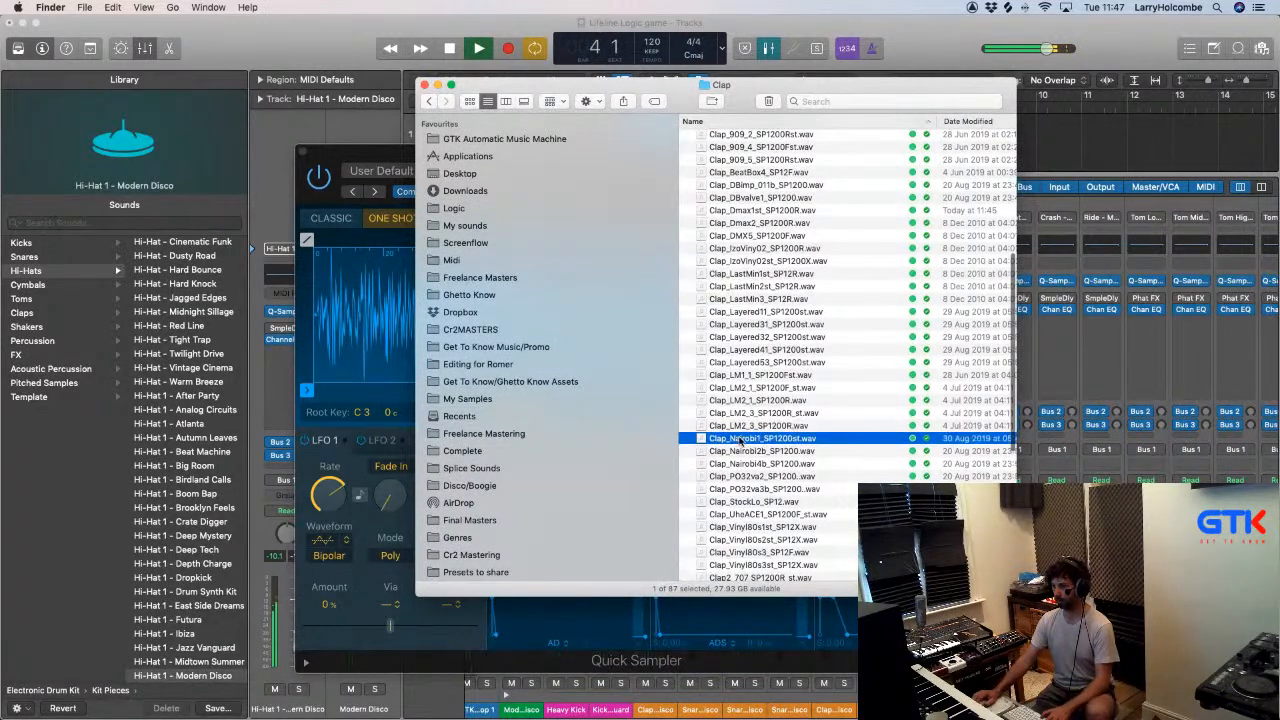
pyautogui.press('space')
# - Preview the Clap_Nairobi4b, Clap_Nairobi2b, Clap_PO32va2 and Clap_PO32va3b samples over the playing groove
pyautogui.press('space')
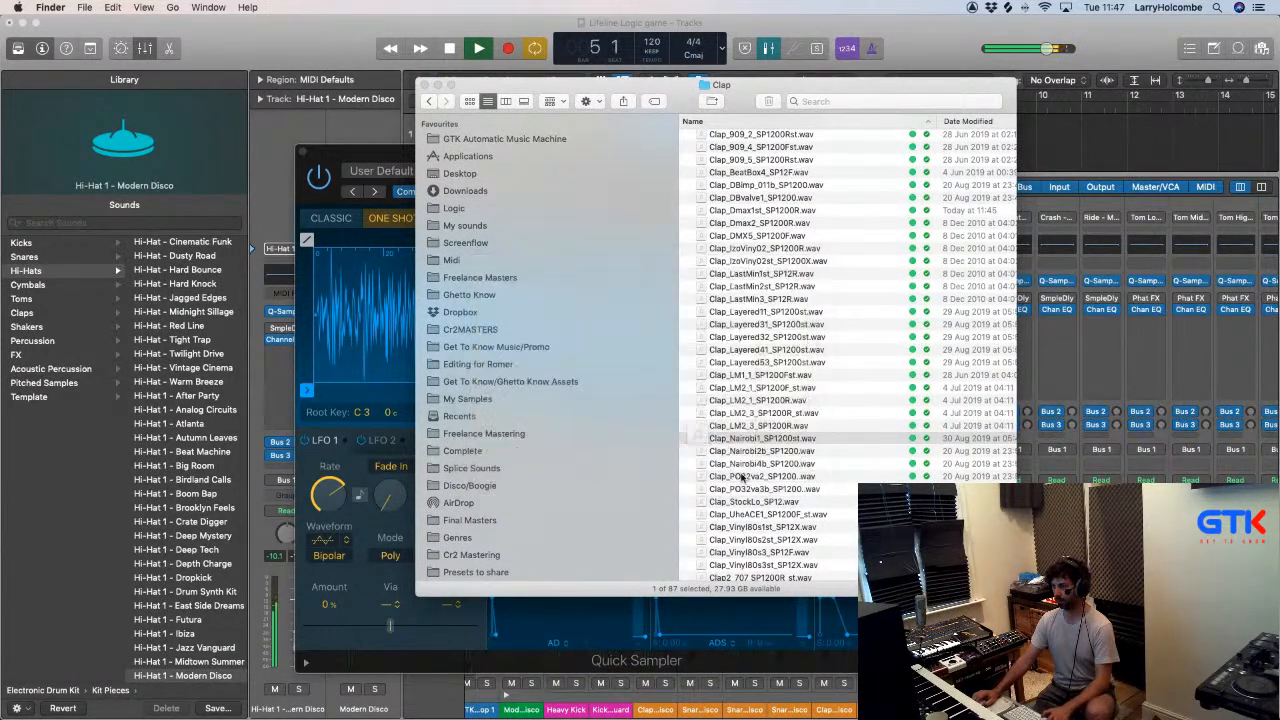
pyautogui.click(732, 465)
pyautogui.press('space')
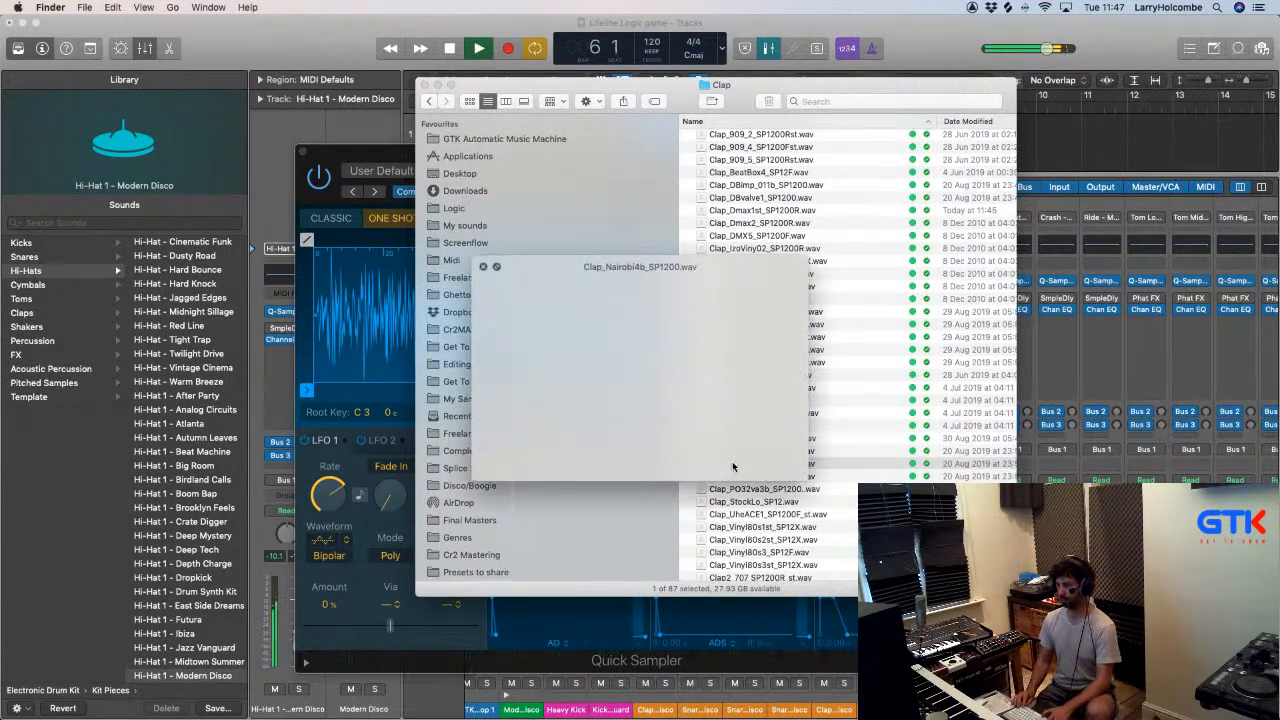
pyautogui.press('Up')
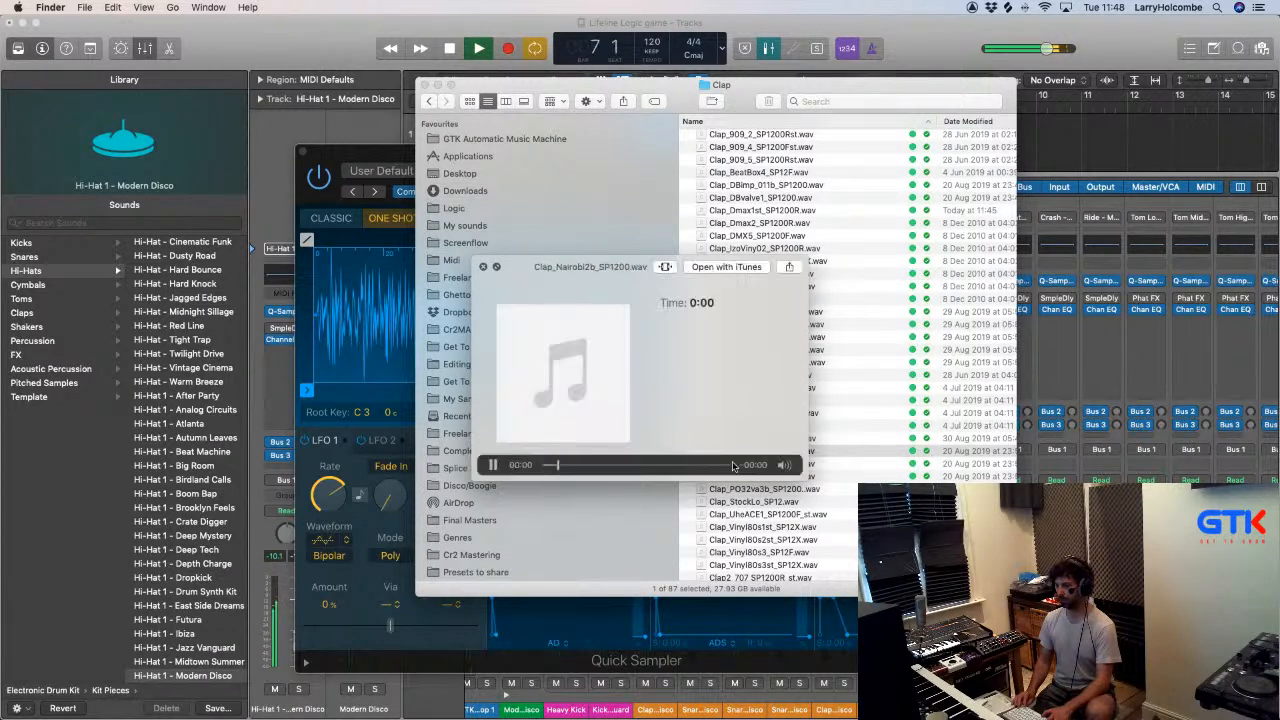
pyautogui.press('Down')
pyautogui.press('Down')
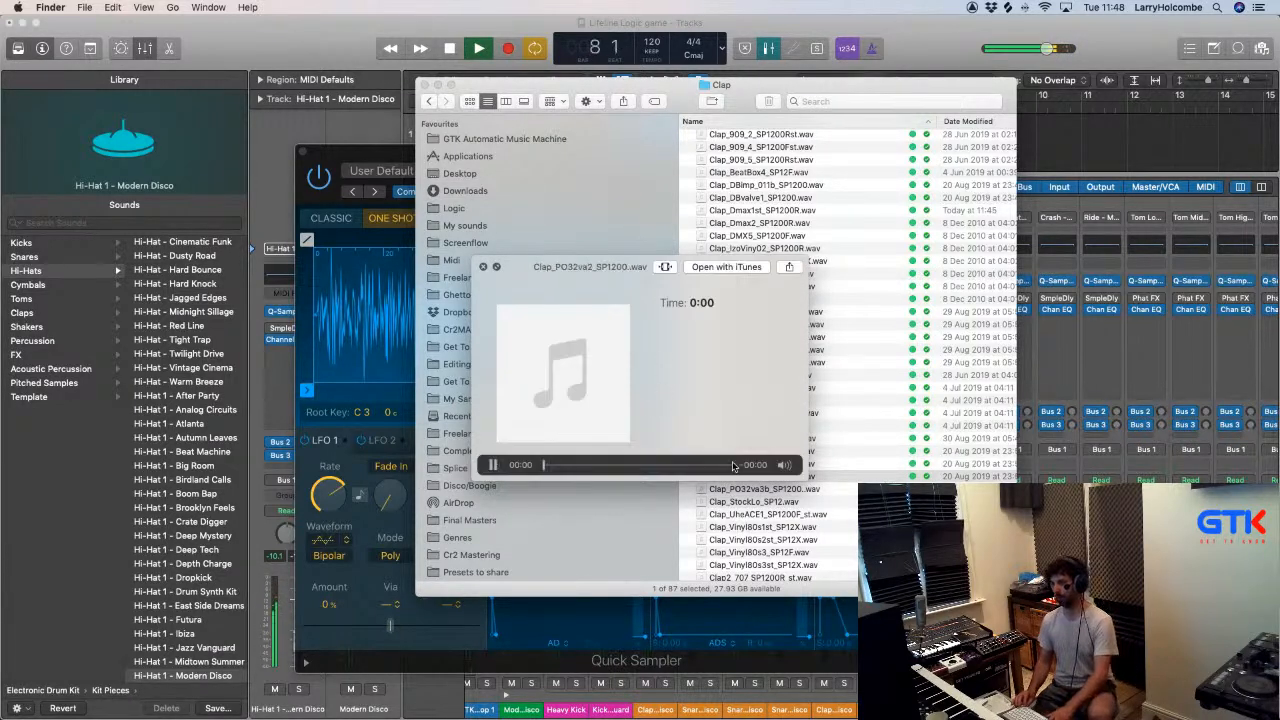
pyautogui.press('Down')
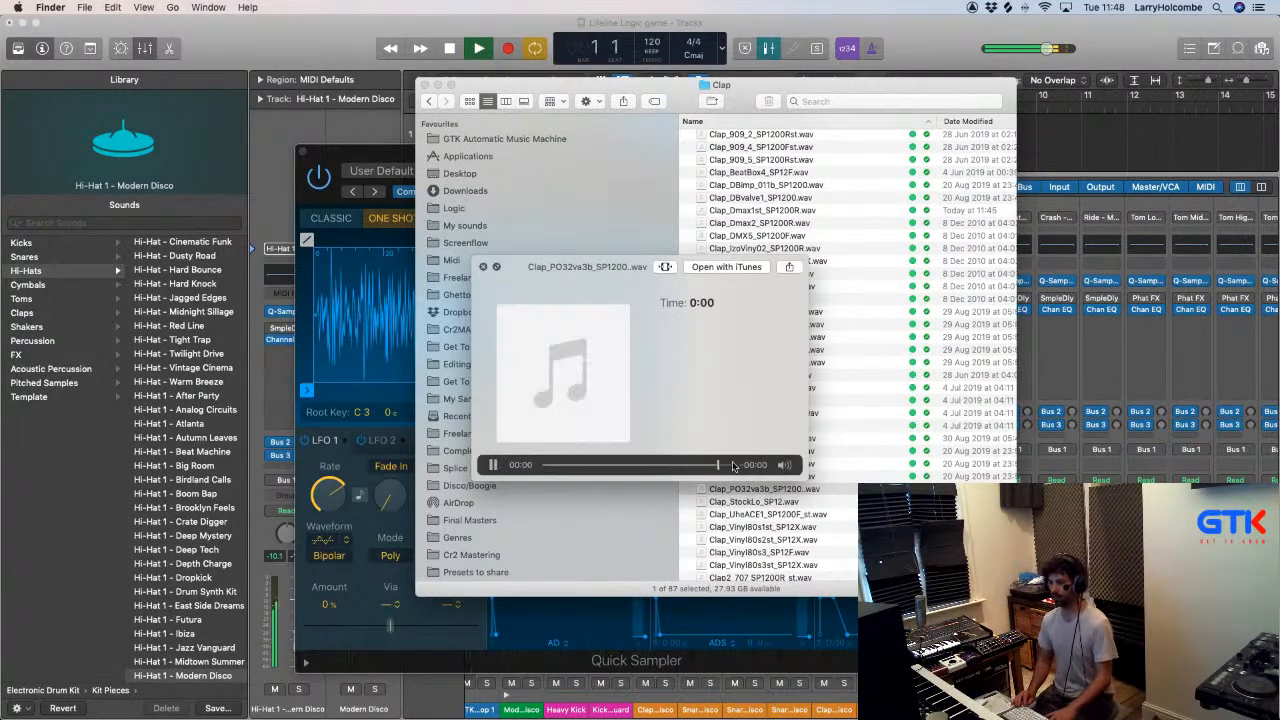
# - Preview the Clap_StockLo, Clap_UheACE1 and Clap_Vinyl80s samples over the playing groove
pyautogui.press('Down')
pyautogui.press('Down')
pyautogui.press('Down')
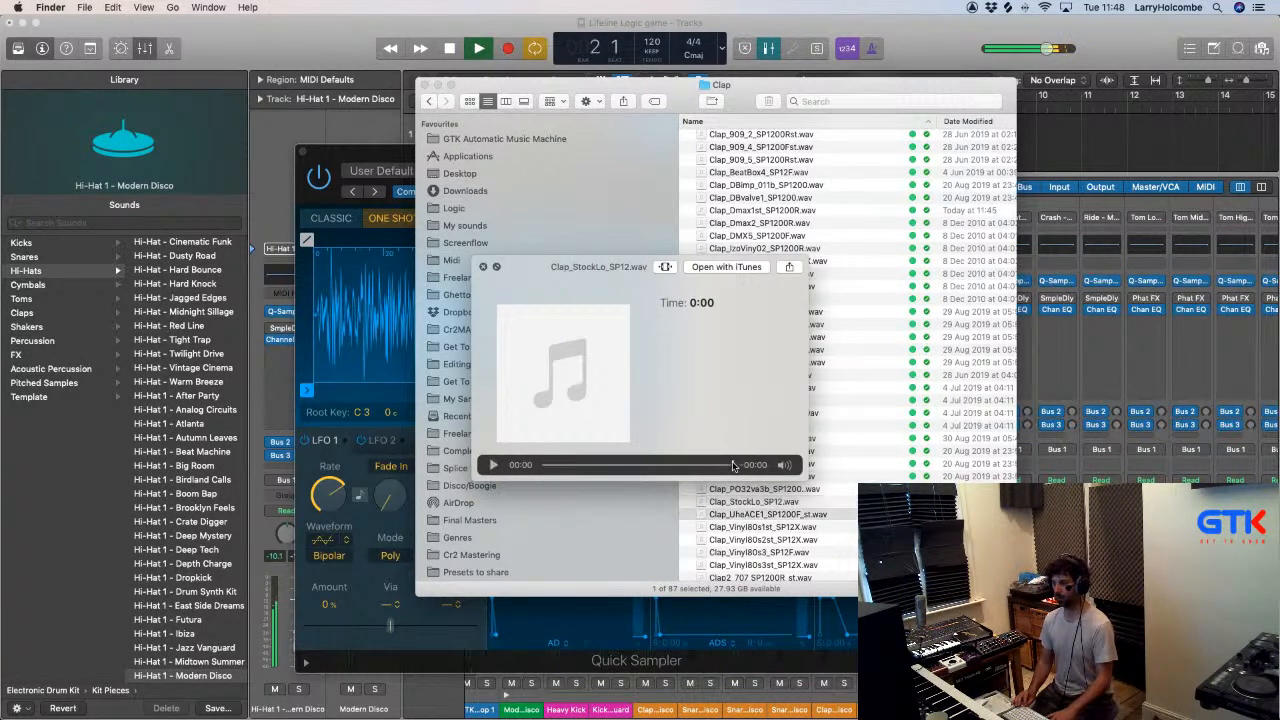
pyautogui.press('Down')
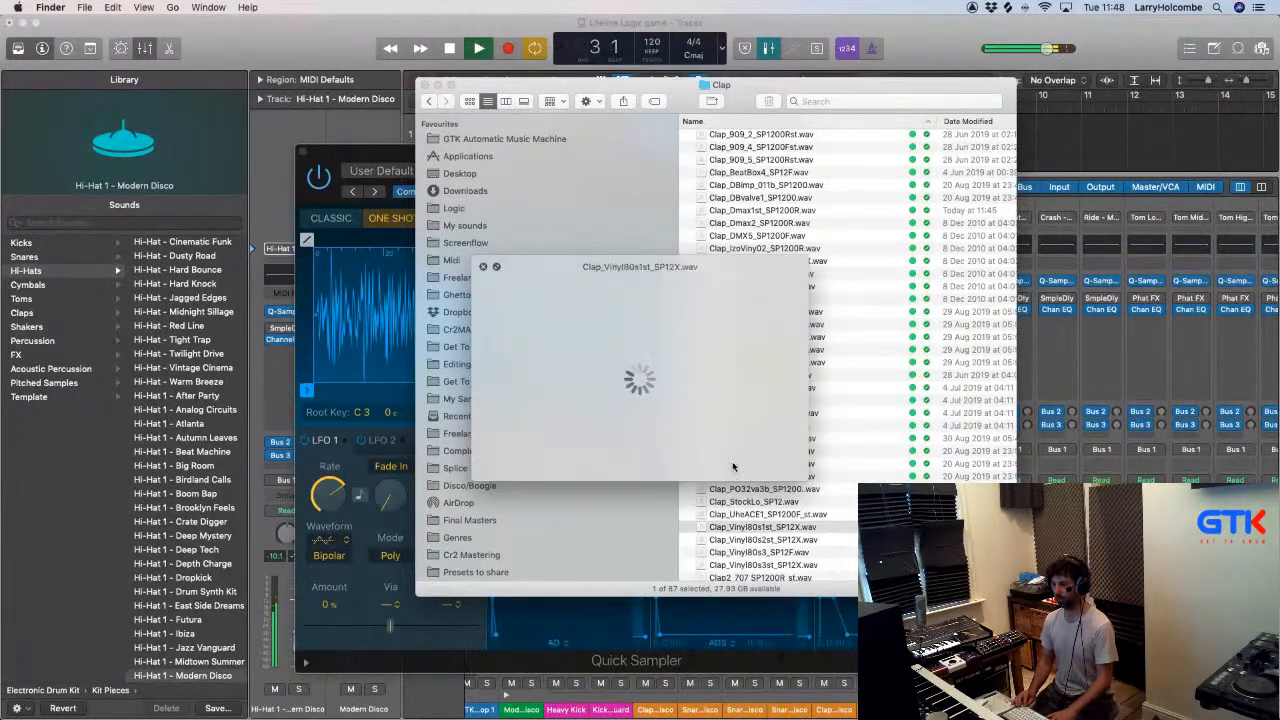
pyautogui.press('Down')
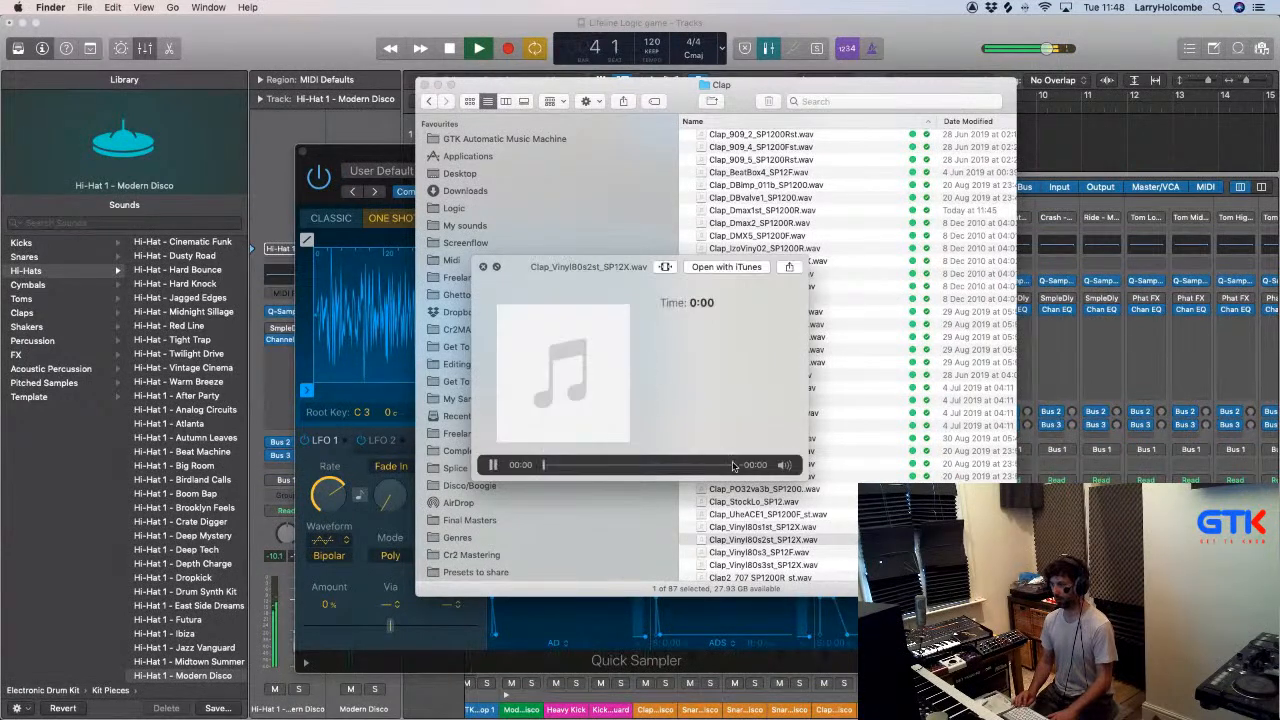
pyautogui.press('Down')
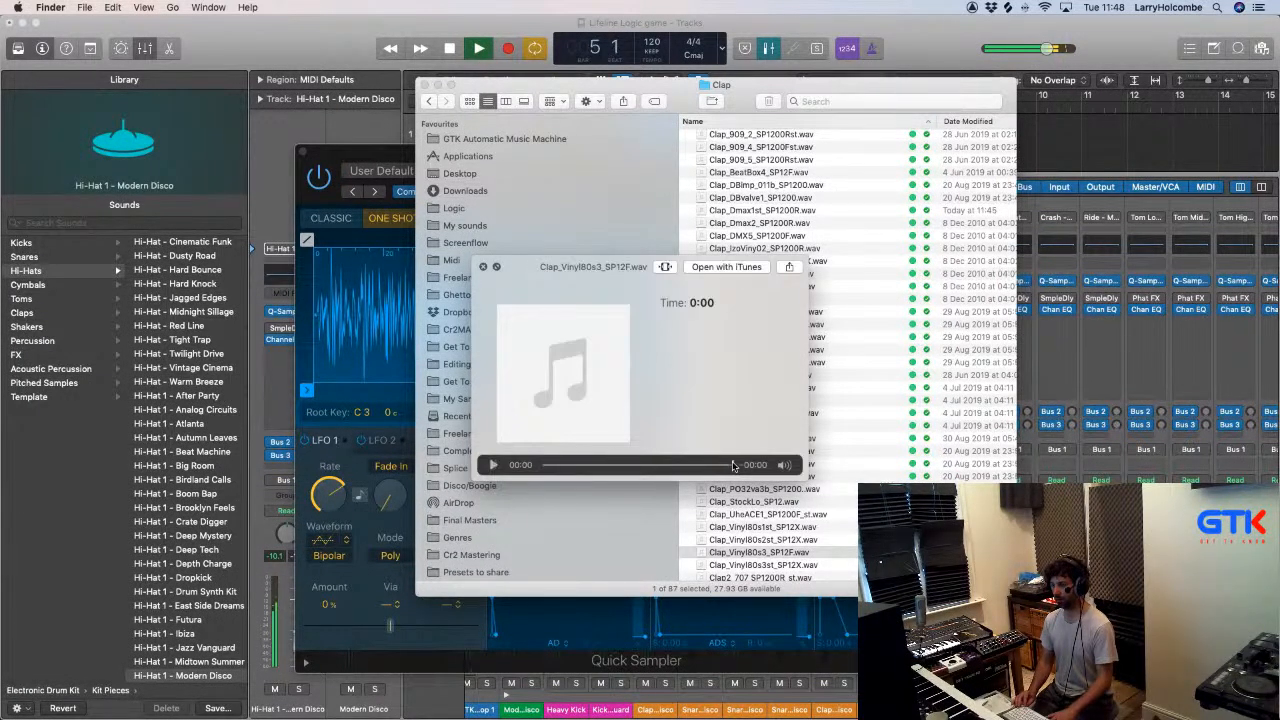
pyautogui.press('Down')
pyautogui.scroll(-2, 787, 548)
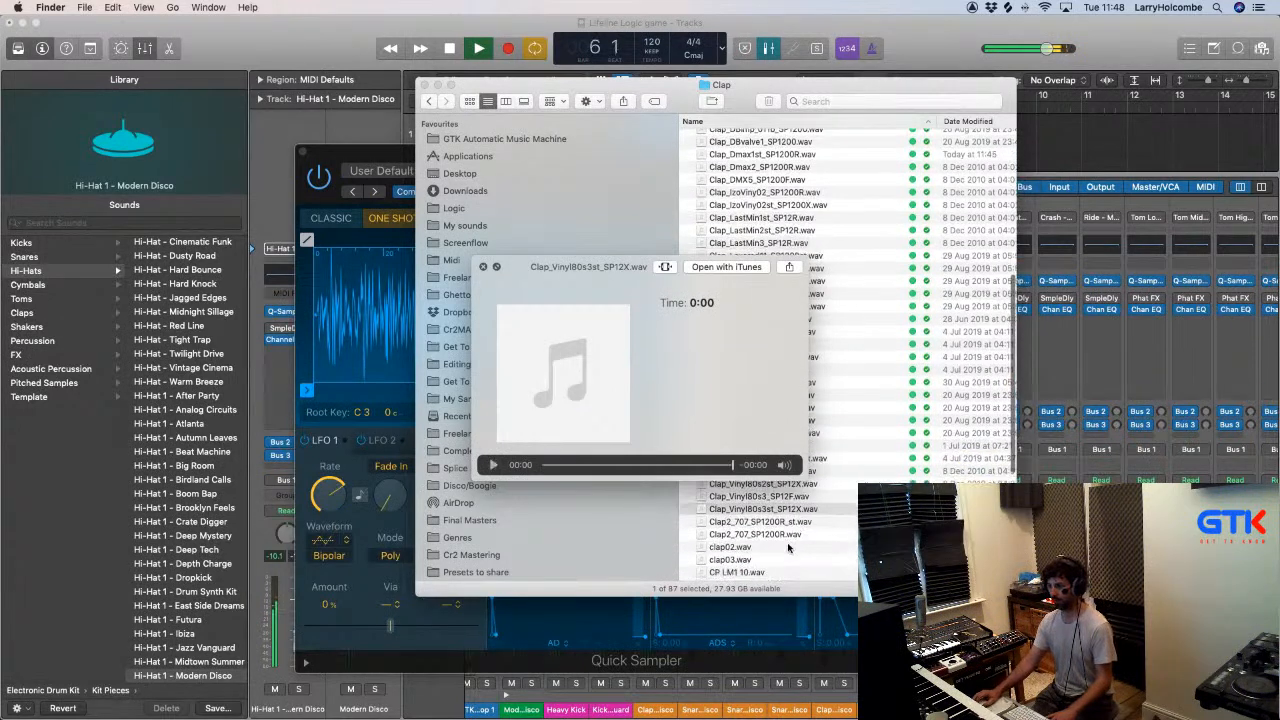
# - Preview clap02.wav, load it into the Clap 2 Quick Sampler and close the sampler
pyautogui.click(724, 548)
pyautogui.scroll(-3, 745, 551)
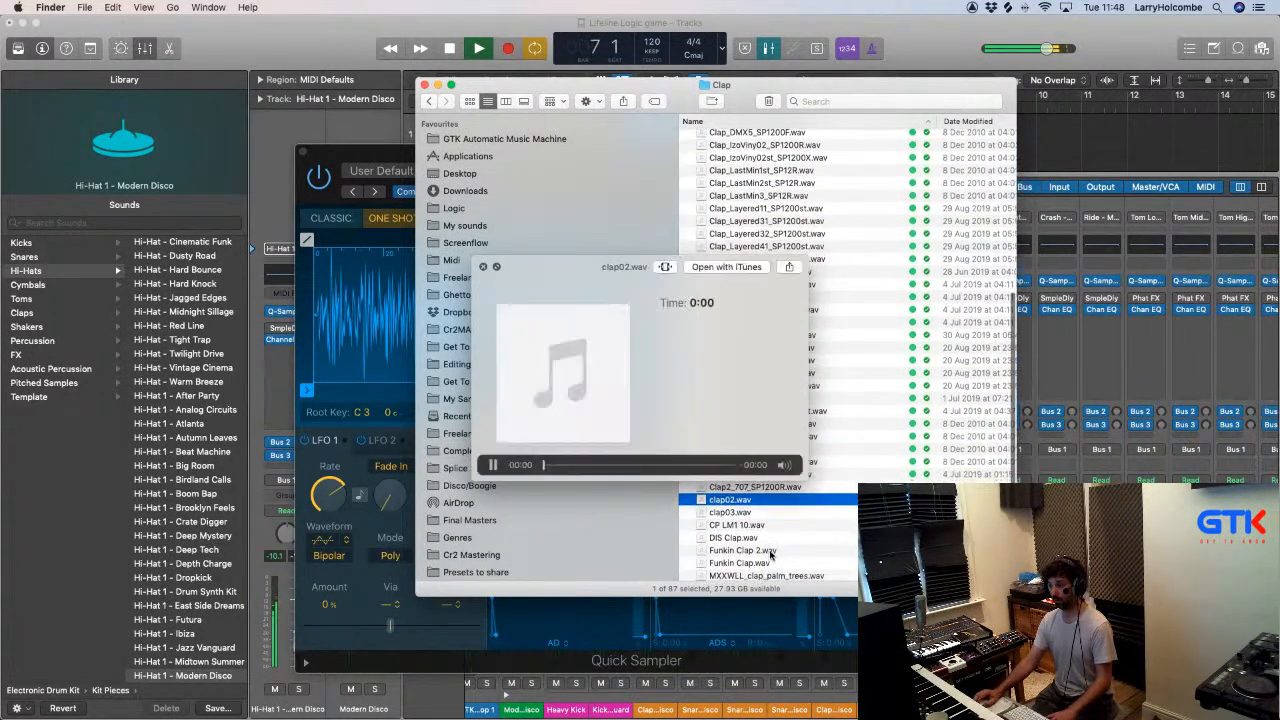
pyautogui.moveTo(729, 500); pyautogui.dragTo(355, 318)
pyautogui.click(288, 70)
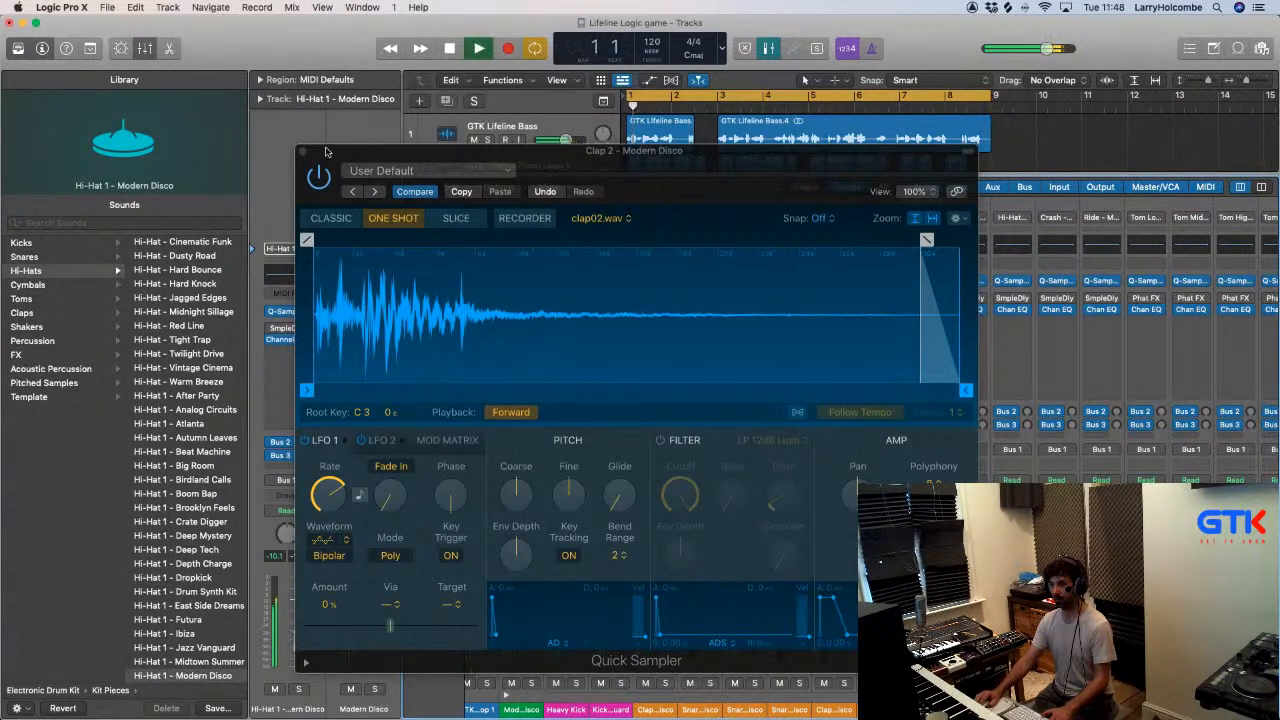
pyautogui.click(303, 151)
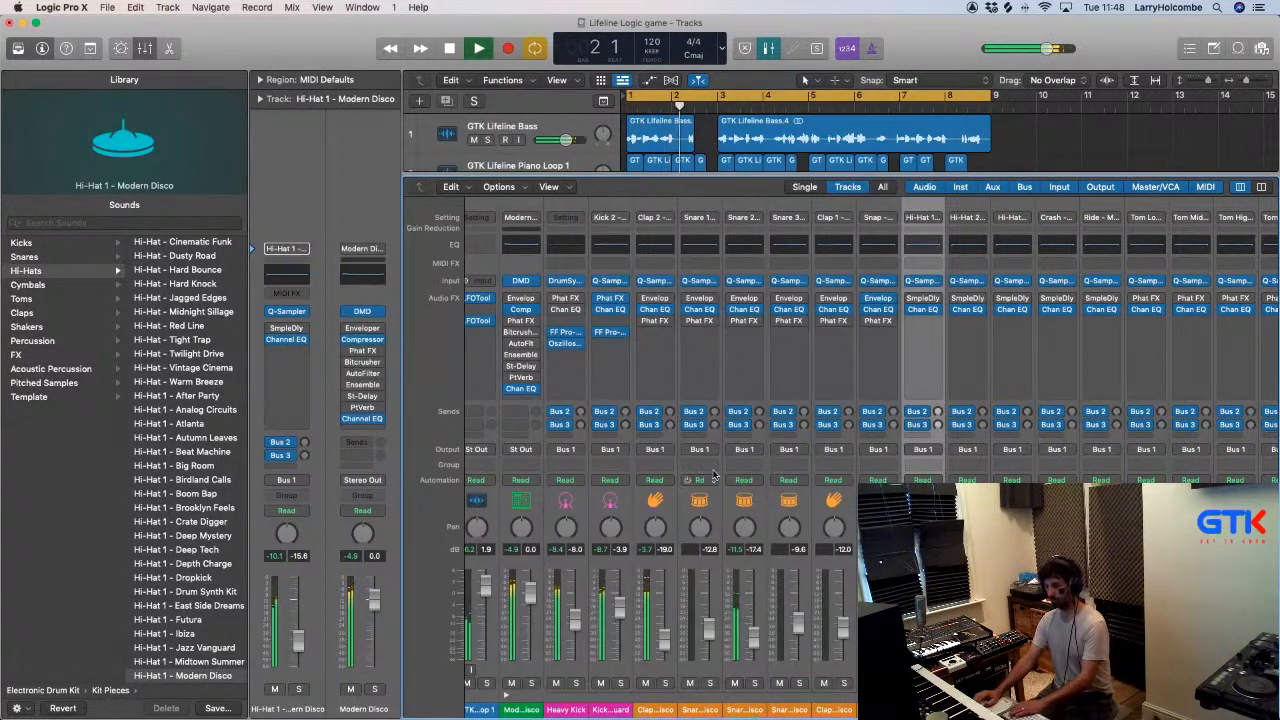
# - Rebalance the mix with the Paul Nice break at -6.4 dB, Extra Clap 2 at -10.8 dB and Clap 2 at -23.0 dB
pyautogui.click(672, 640)
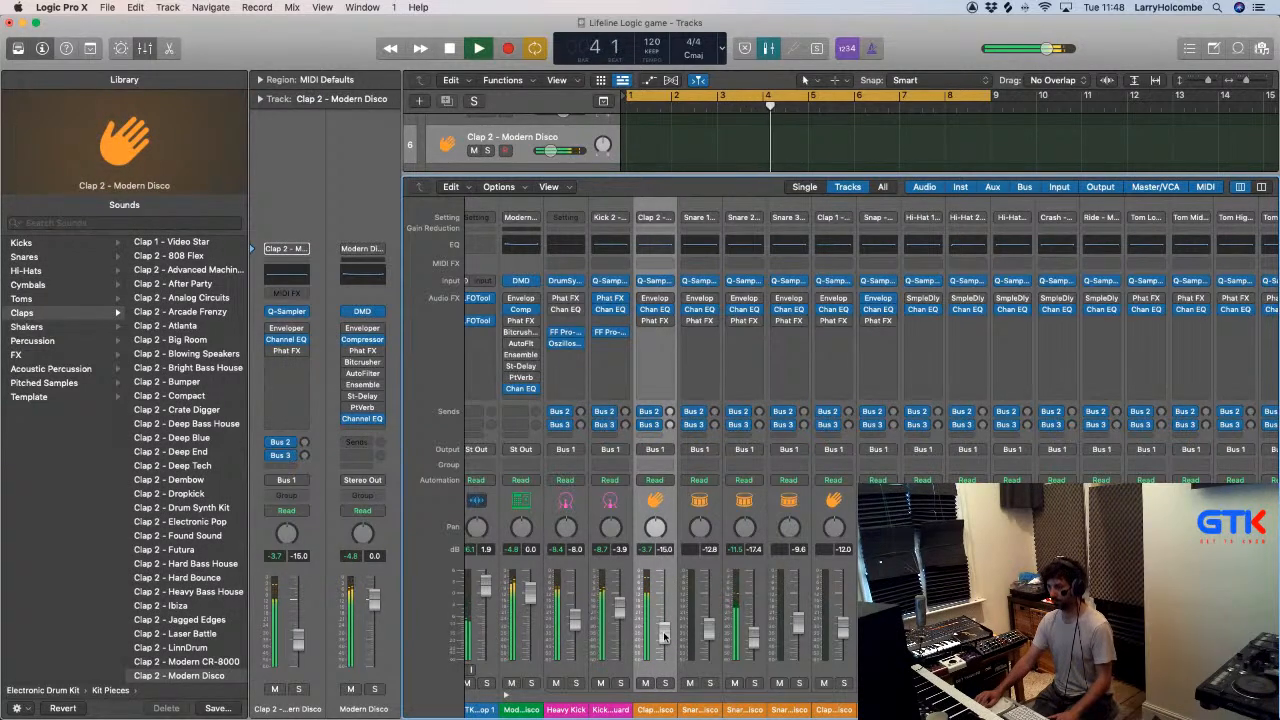
pyautogui.hscroll(10, 650, 440)
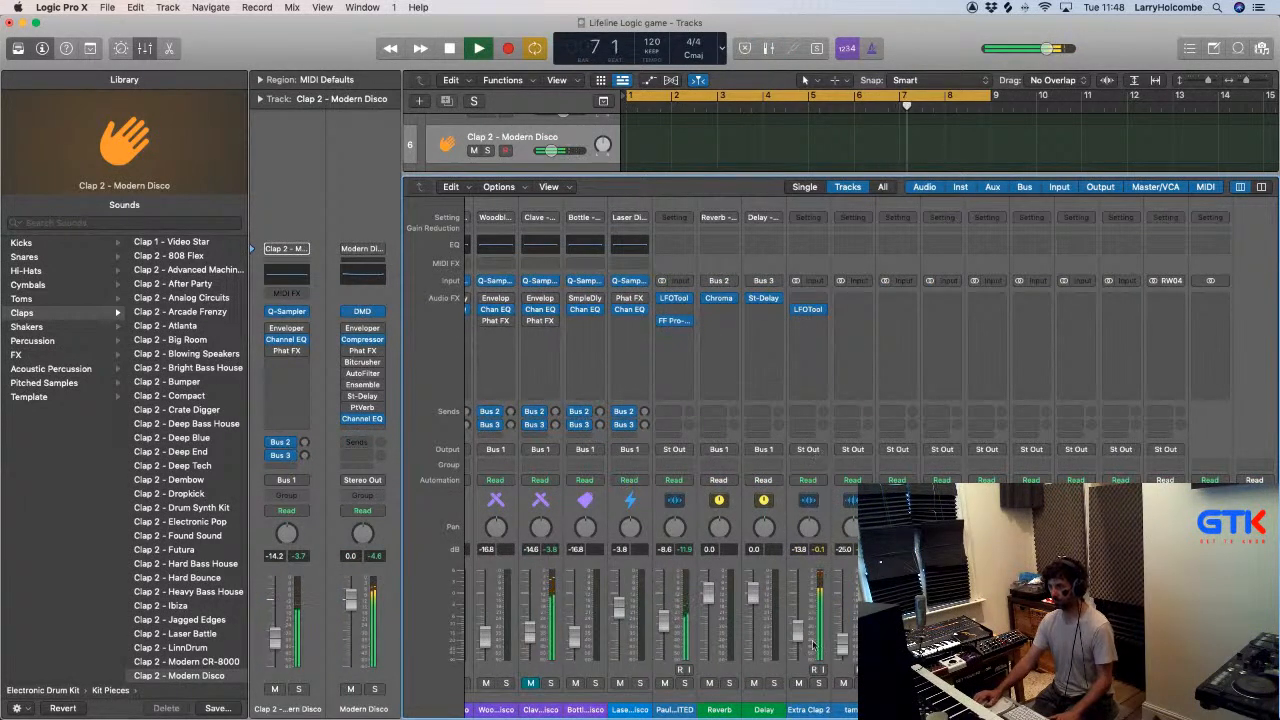
pyautogui.moveTo(798, 632)
pyautogui.mouseDown()
pyautogui.moveTo(798, 612)
pyautogui.moveTo(799, 626)
pyautogui.mouseUp()
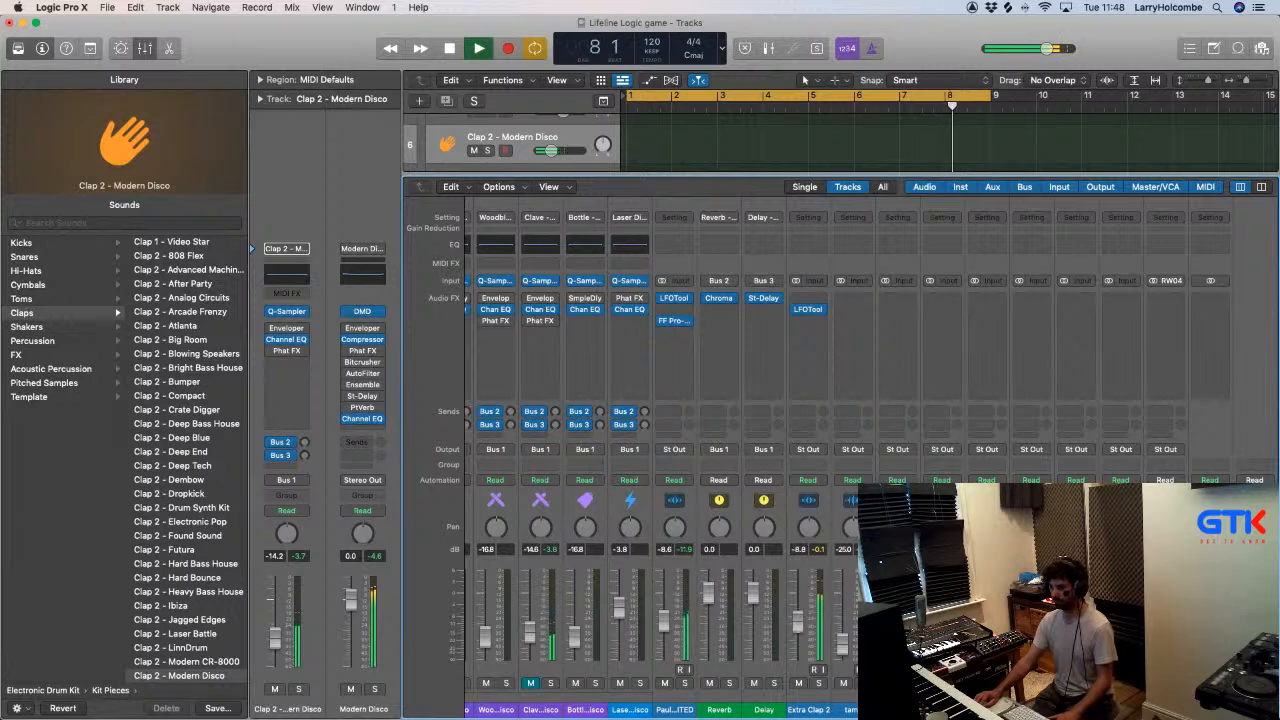
pyautogui.moveTo(668, 628)
pyautogui.mouseDown()
pyautogui.moveTo(661, 586)
pyautogui.moveTo(664, 616)
pyautogui.mouseUp()
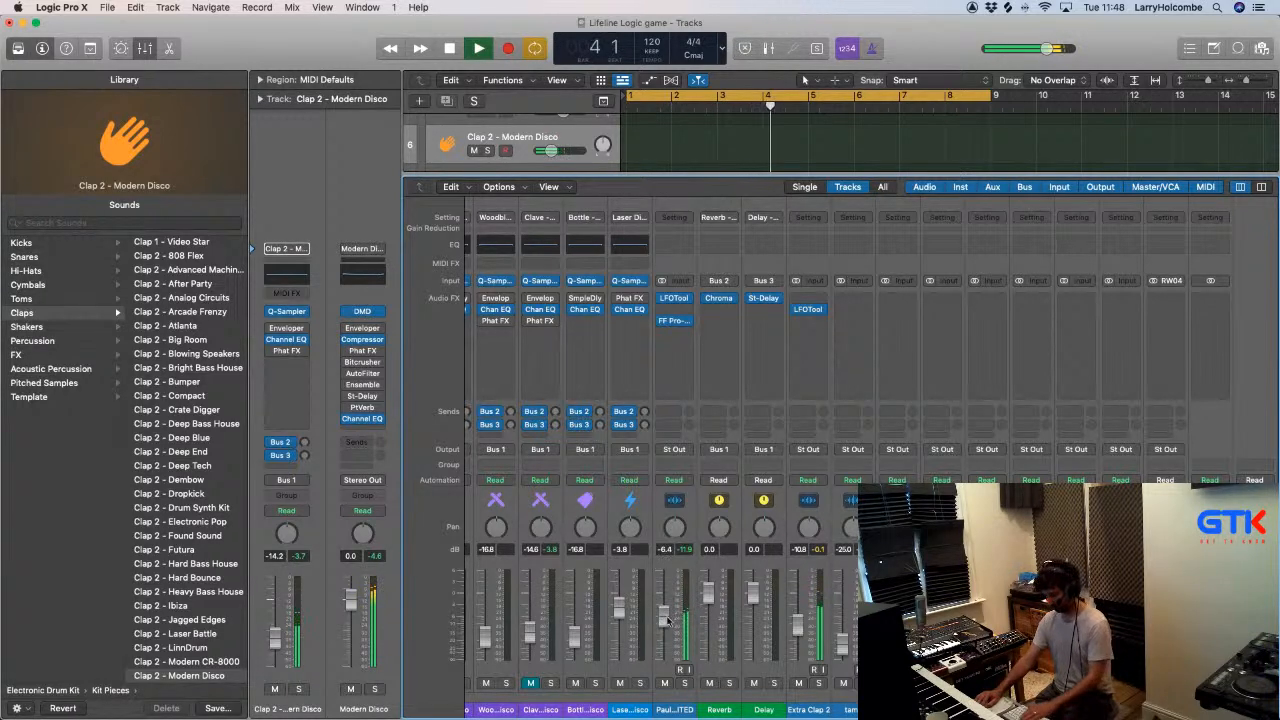
pyautogui.hscroll(-20, 750, 604)
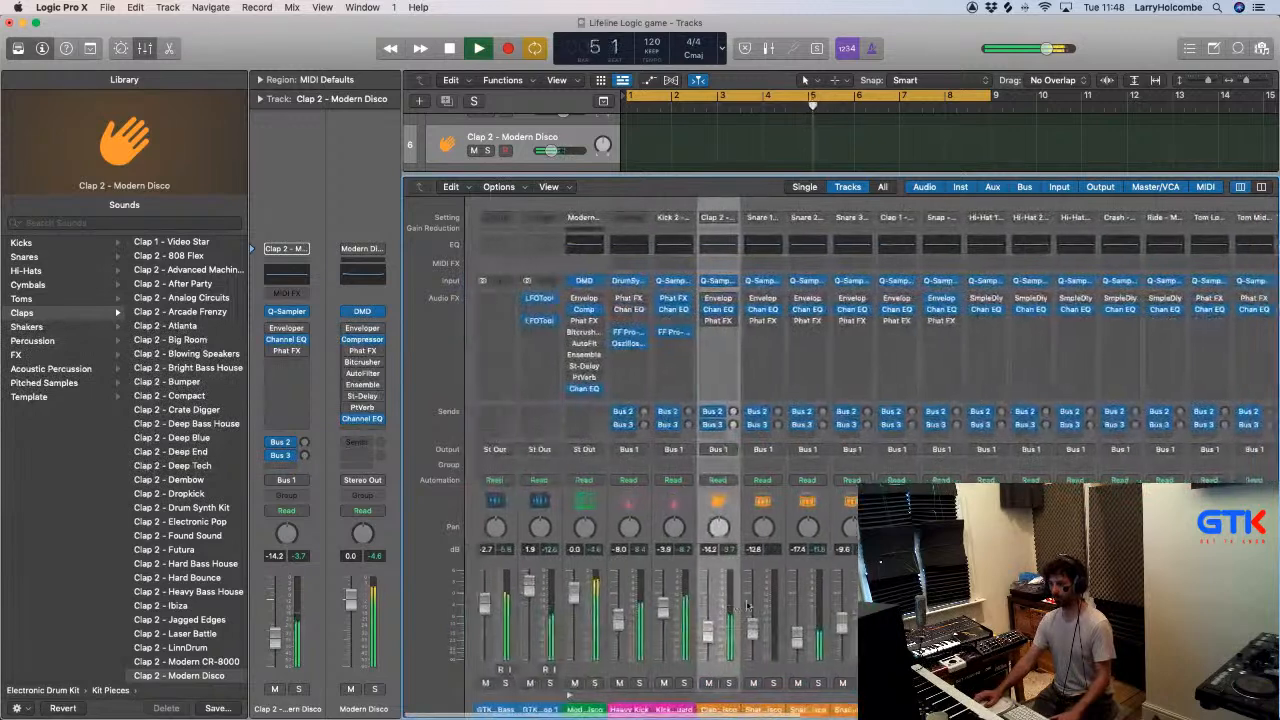
pyautogui.moveTo(700, 635); pyautogui.dragTo(700, 650)
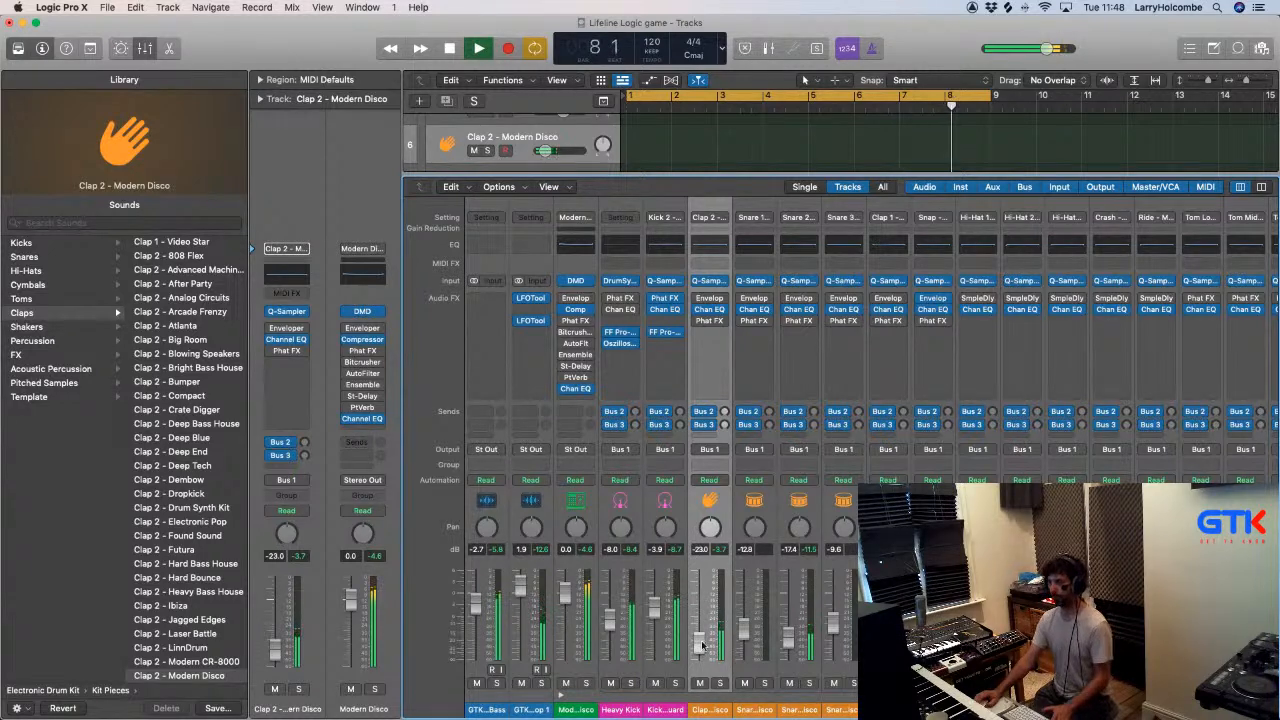
# - Stop playback and hide the mixer so that all tracks show in the arrangement
pyautogui.press('space')
pyautogui.press('x')
pyautogui.scroll(-5, 659, 346)
pyautogui.press('super+Up')
pyautogui.press('super+Up')
pyautogui.press('super+Up')
pyautogui.press('super+Up')
pyautogui.press('super+Up')
pyautogui.press('super+Right')
pyautogui.press('super+Right')
pyautogui.hscroll(-3, 660, 350)
pyautogui.press('space')
pyautogui.press('x')
pyautogui.press('x')
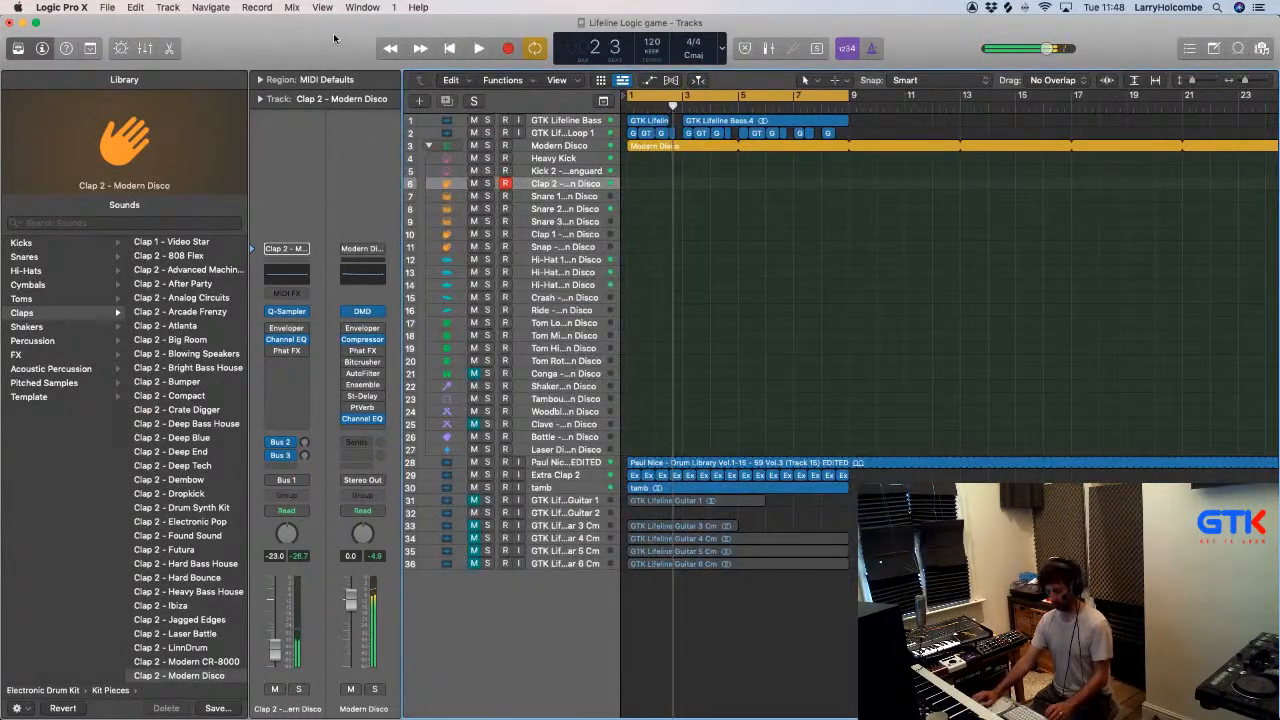
# - Copy all the regions to bars 9, 17 and 25, and duplicate the whole 32-bar arrangement at bar 33
pyautogui.press('super+a')
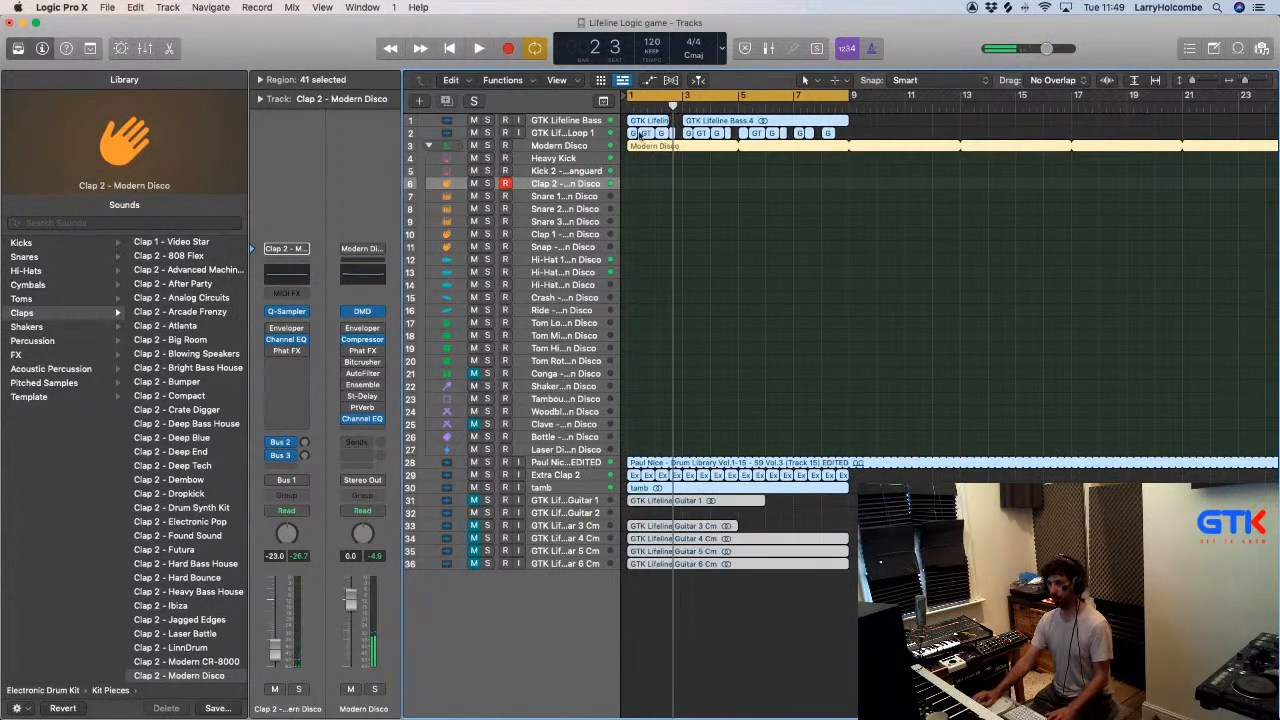
pyautogui.keyDown('alt'); pyautogui.moveTo(648, 124); pyautogui.dragTo(1099, 123); pyautogui.keyUp('alt')
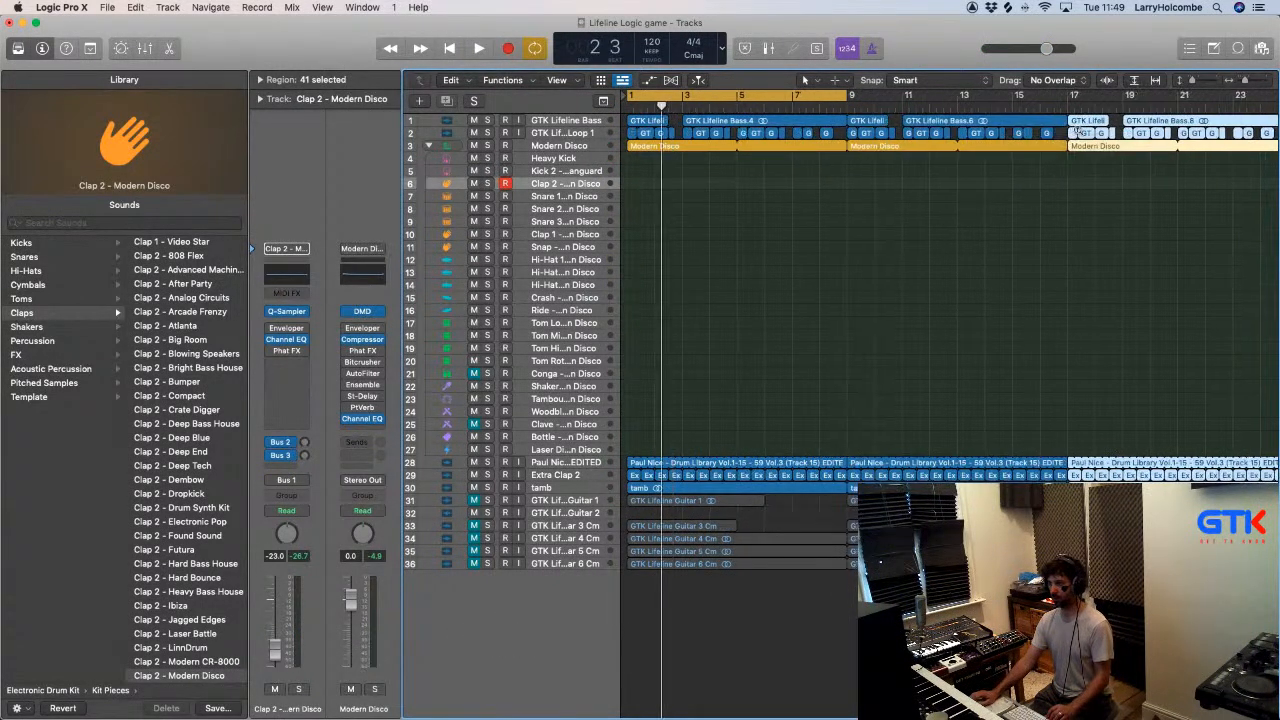
pyautogui.scroll(-5, 871, 119)
pyautogui.keyDown('alt'); pyautogui.moveTo(836, 120); pyautogui.dragTo(937, 121); pyautogui.keyUp('alt')
pyautogui.click(677, 93)
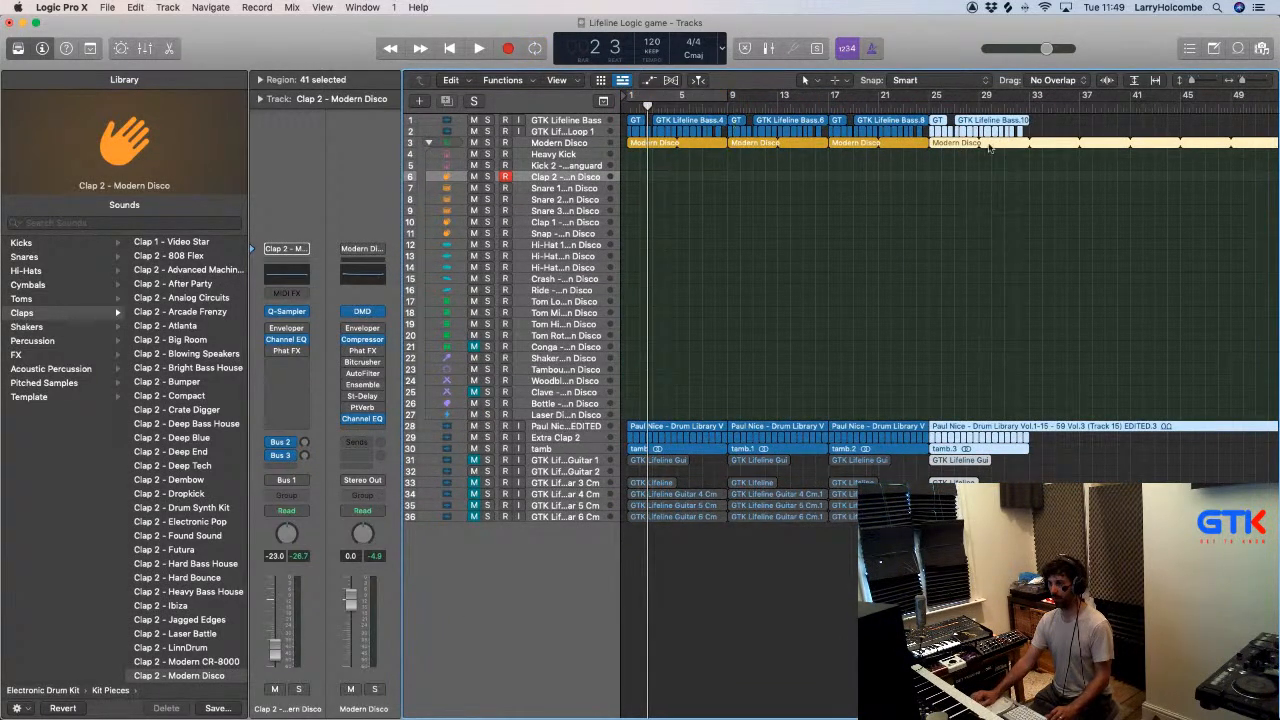
pyautogui.press('super+a')
pyautogui.keyDown('alt'); pyautogui.moveTo(685, 121); pyautogui.dragTo(1038, 130); pyautogui.keyUp('alt')
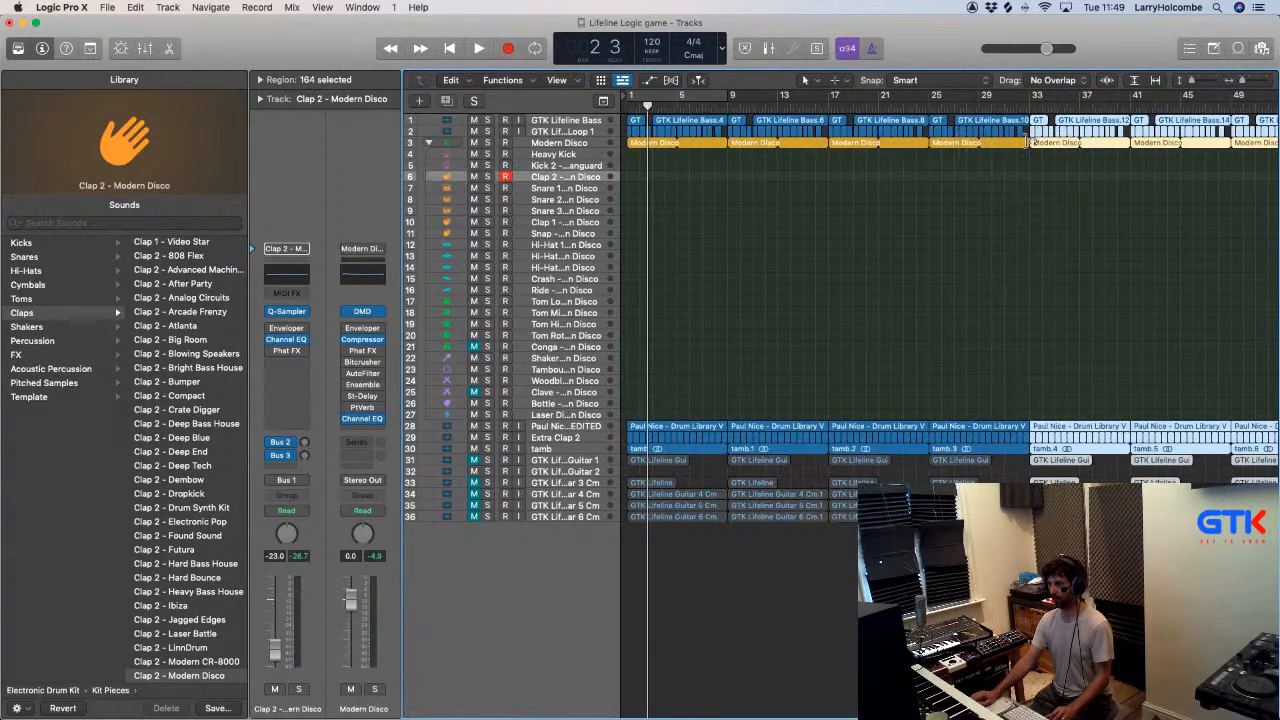
# - Remove the Modern Disco drummer part between bars 33 and 49 to create a drum break
pyautogui.keyDown('alt'); pyautogui.hscroll(-2, 978, 168); pyautogui.keyUp('alt')
pyautogui.hscroll(3, 979, 171)
pyautogui.keyDown('alt'); pyautogui.hscroll(-5, 920, 181); pyautogui.keyUp('alt')
pyautogui.click(917, 186)
pyautogui.click(812, 139)
pyautogui.press('Delete')
pyautogui.click(845, 139)
pyautogui.press('Delete')
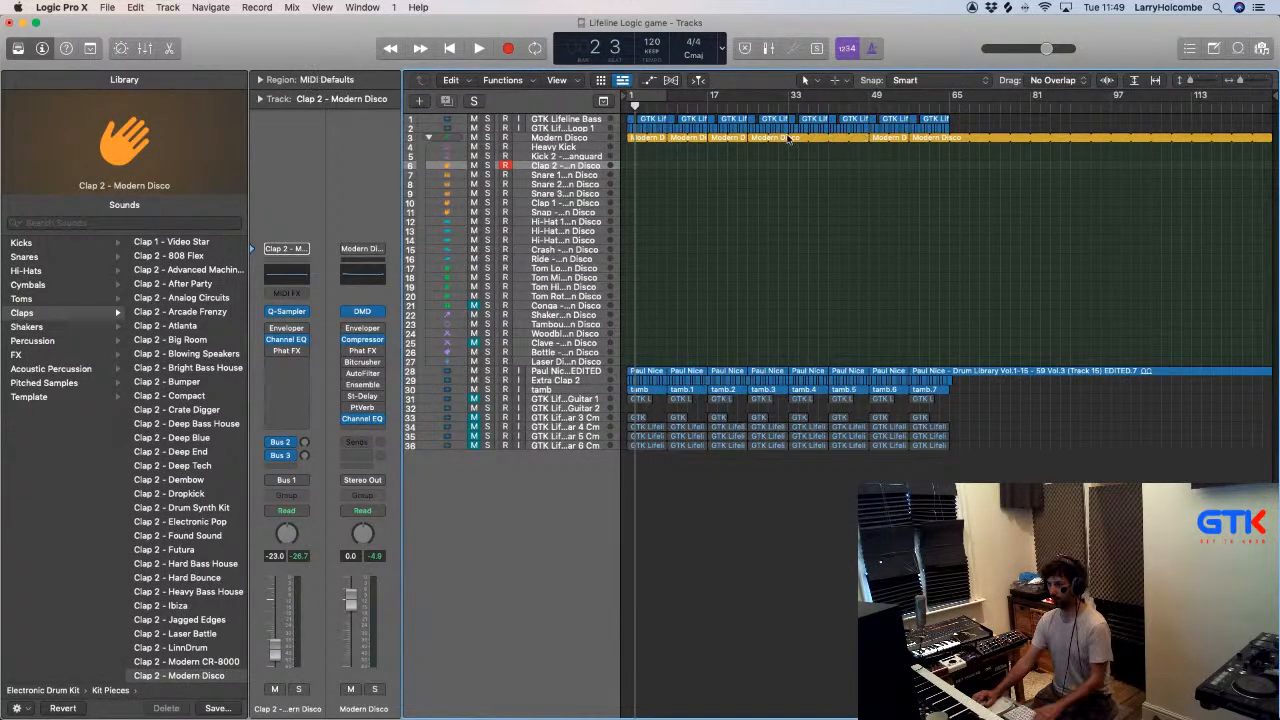
pyautogui.moveTo(788, 138); pyautogui.dragTo(869, 138)
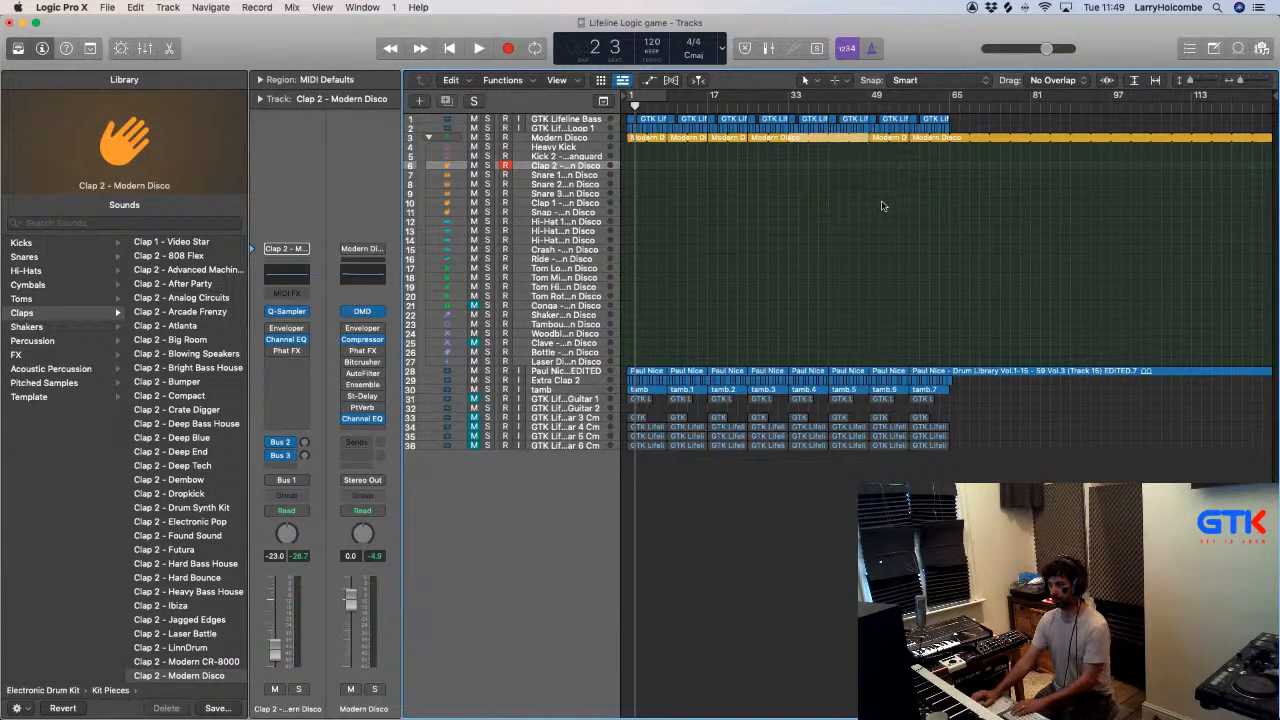
pyautogui.press('Delete')
# - Set the cycle range from bar 1 to bar 65 and bounce the project as MP3 only, without PCM
pyautogui.moveTo(632, 100); pyautogui.dragTo(946, 141)
pyautogui.press('super+b')
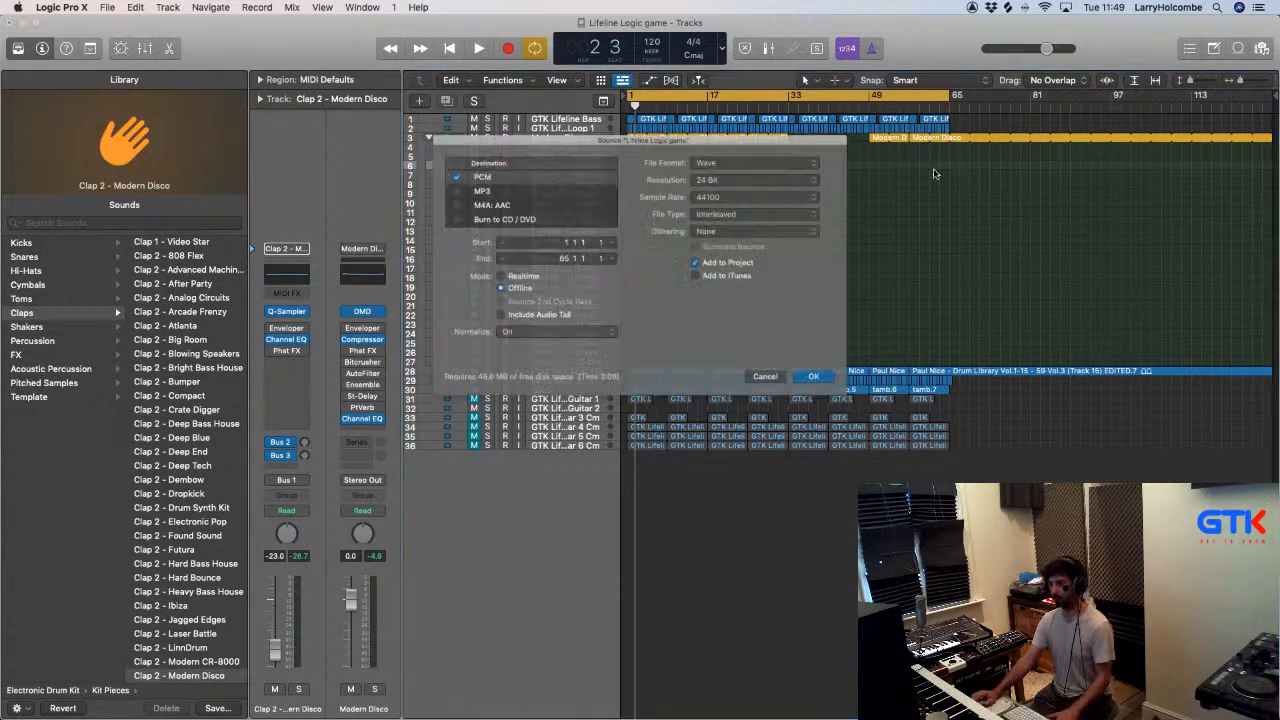
pyautogui.click(435, 167)
pyautogui.click(462, 182)
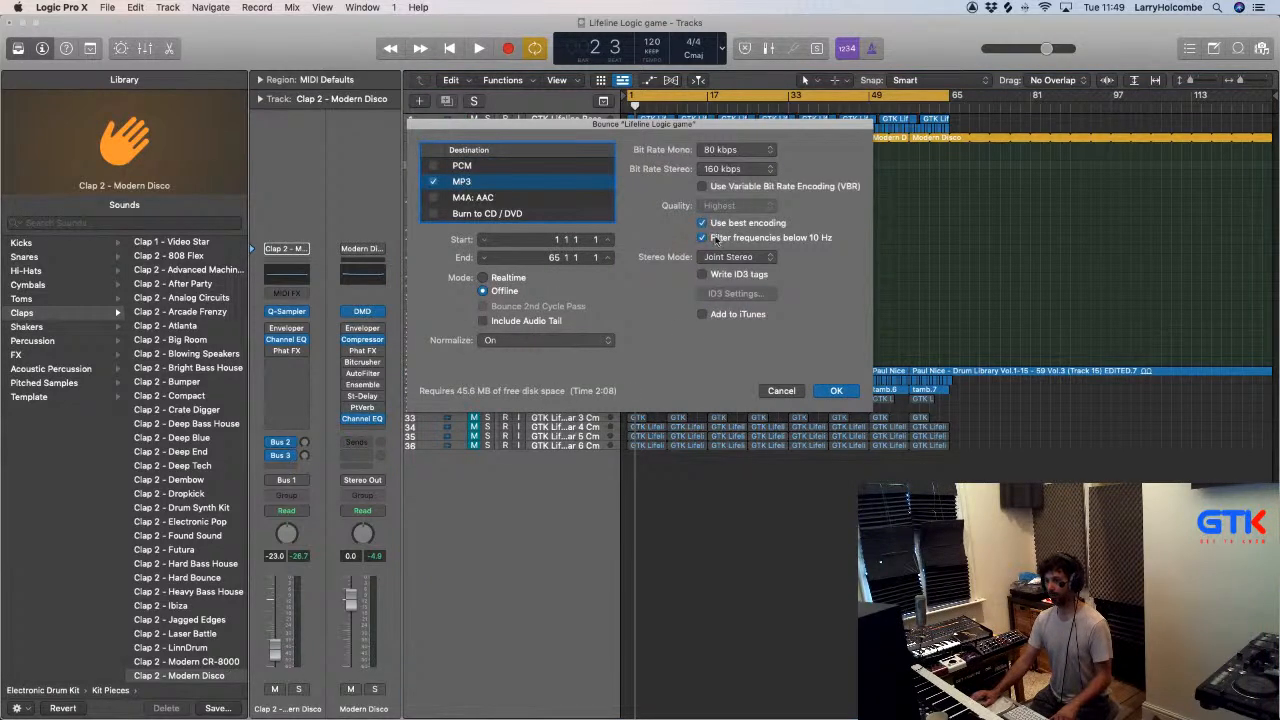
pyautogui.click(838, 391)
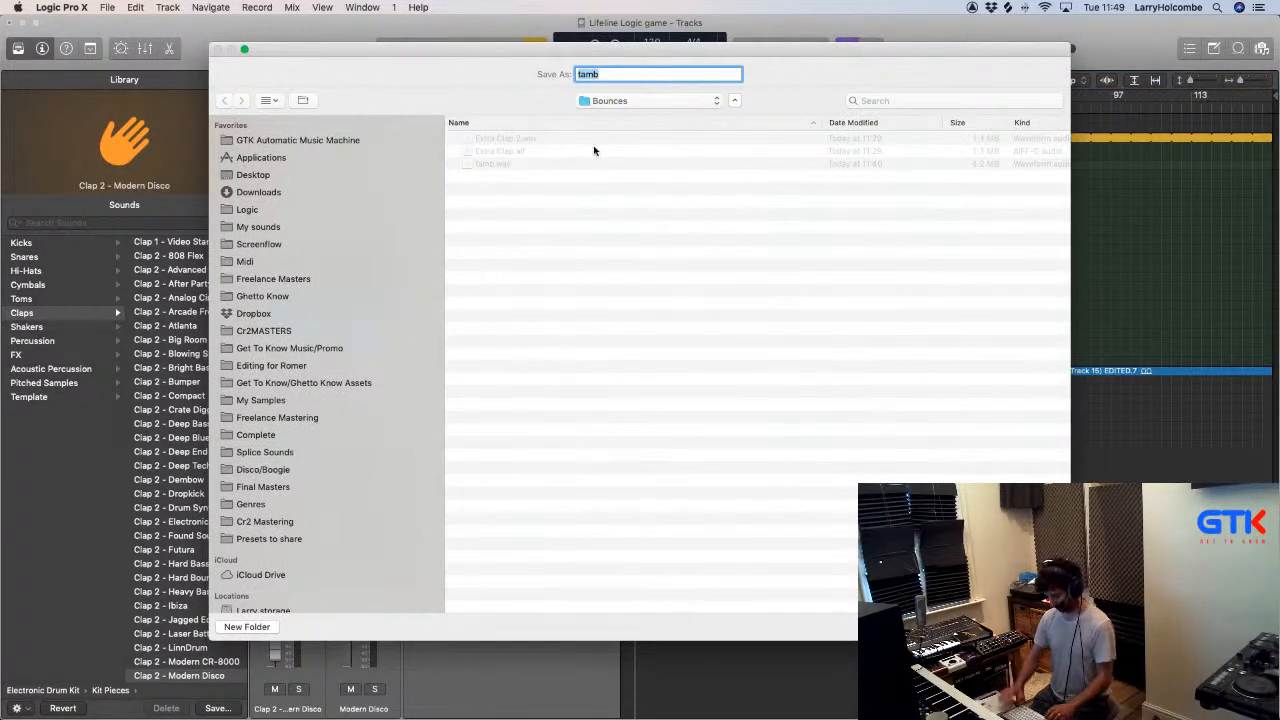
# - Save the bounce as Lifeline Logic Game V1 in the 1. Splurge folder of GTK Automatic Music Machine
pyautogui.write('Lifeline Logic Game')
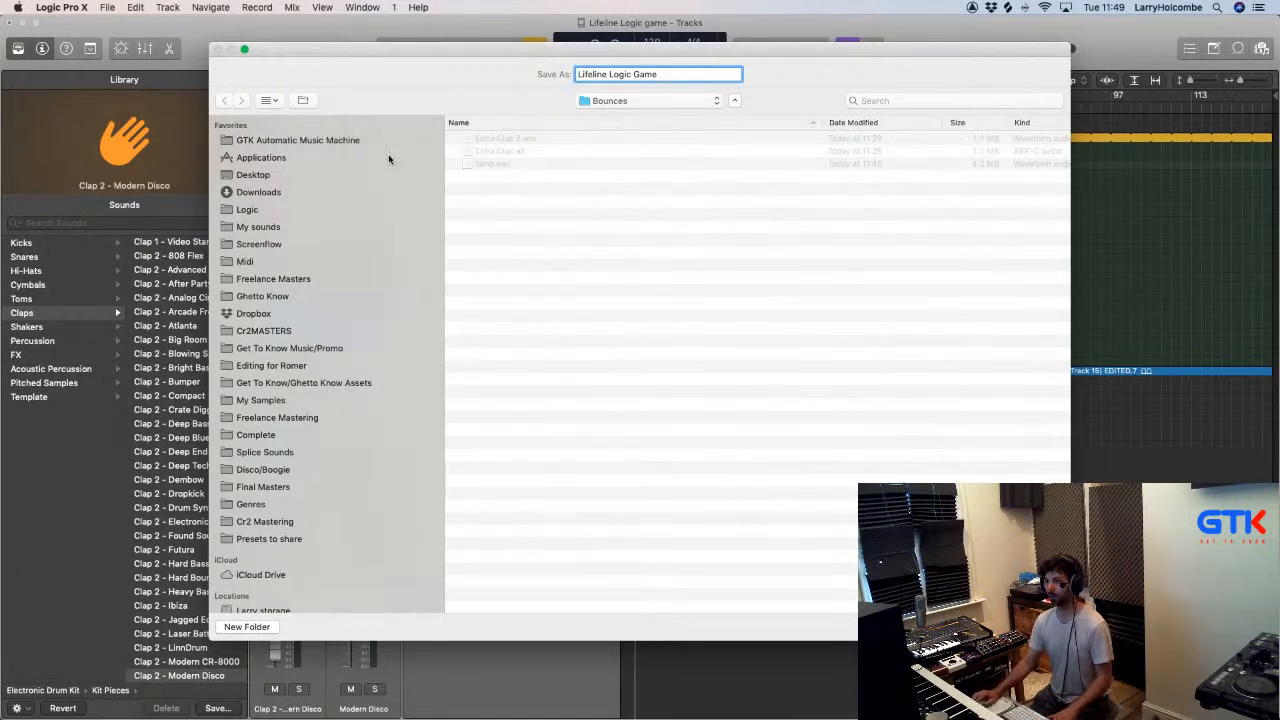
pyautogui.click(305, 142)
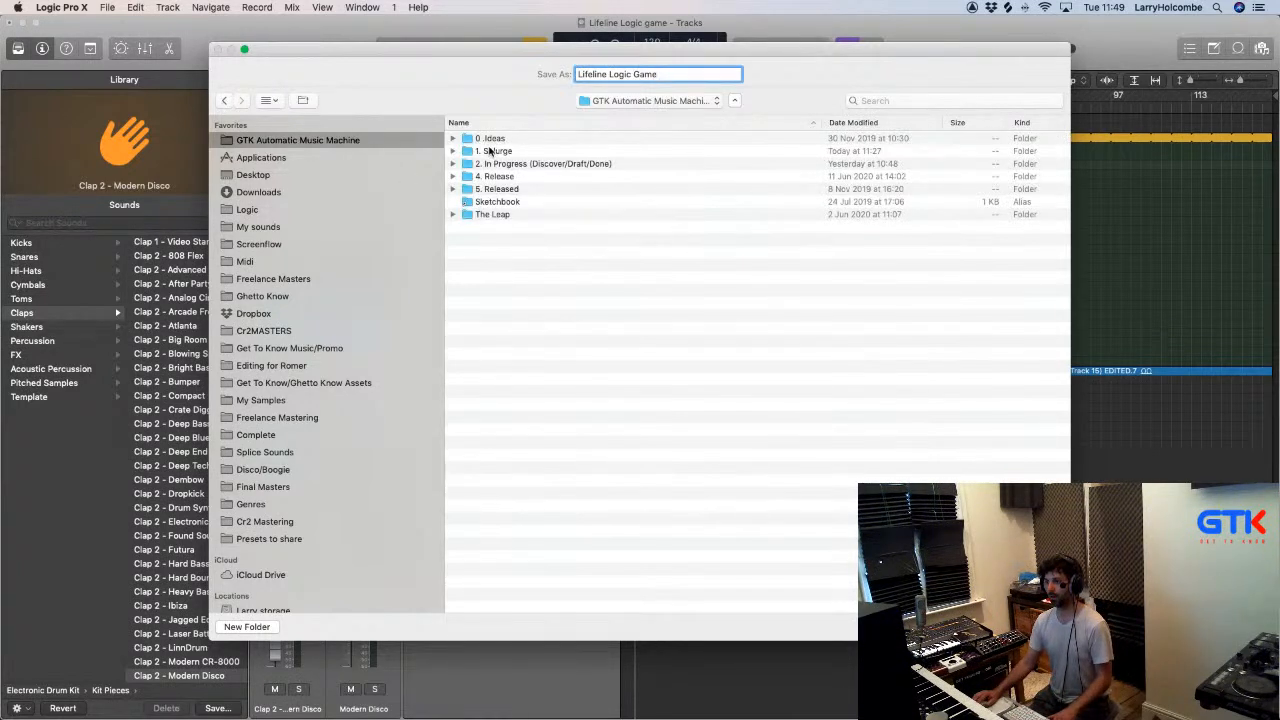
pyautogui.doubleClick(490, 150)
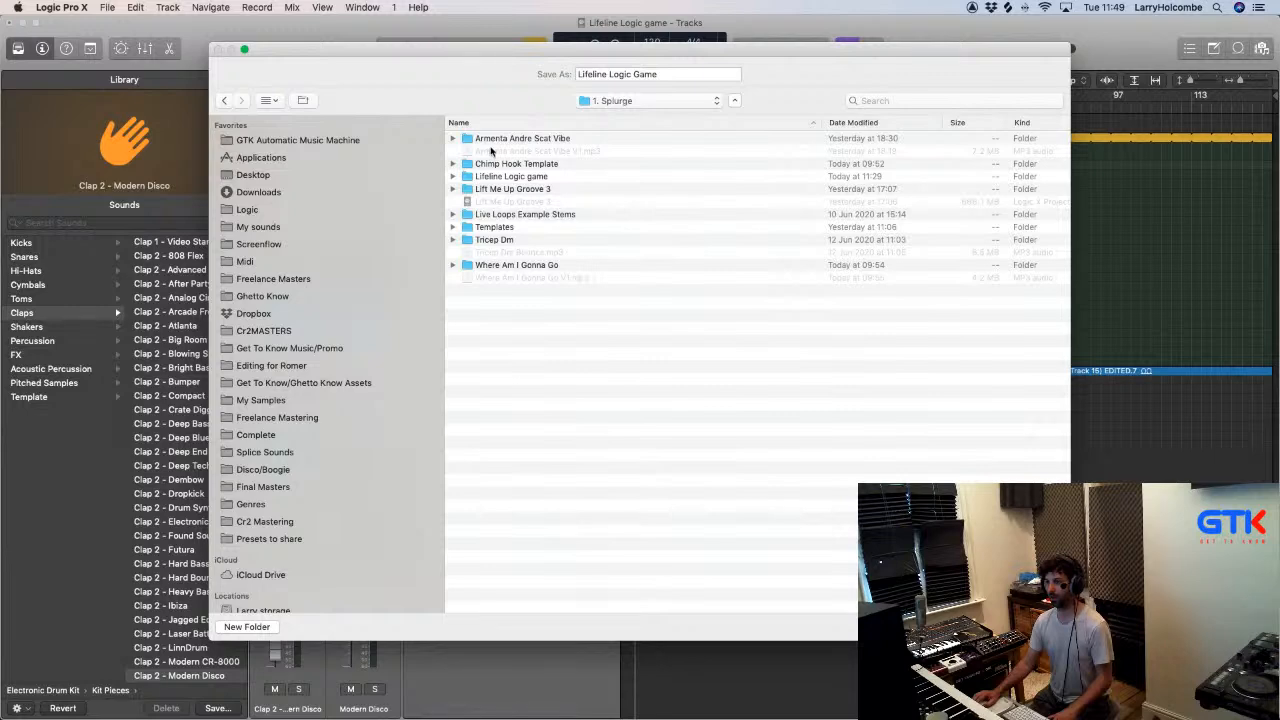
pyautogui.click(677, 75)
pyautogui.write('V1')
pyautogui.press('Return')
# - Switch to the Automatic Music Machine board in Trello and bring the Finder window in front of it
pyautogui.press('super+Tab')
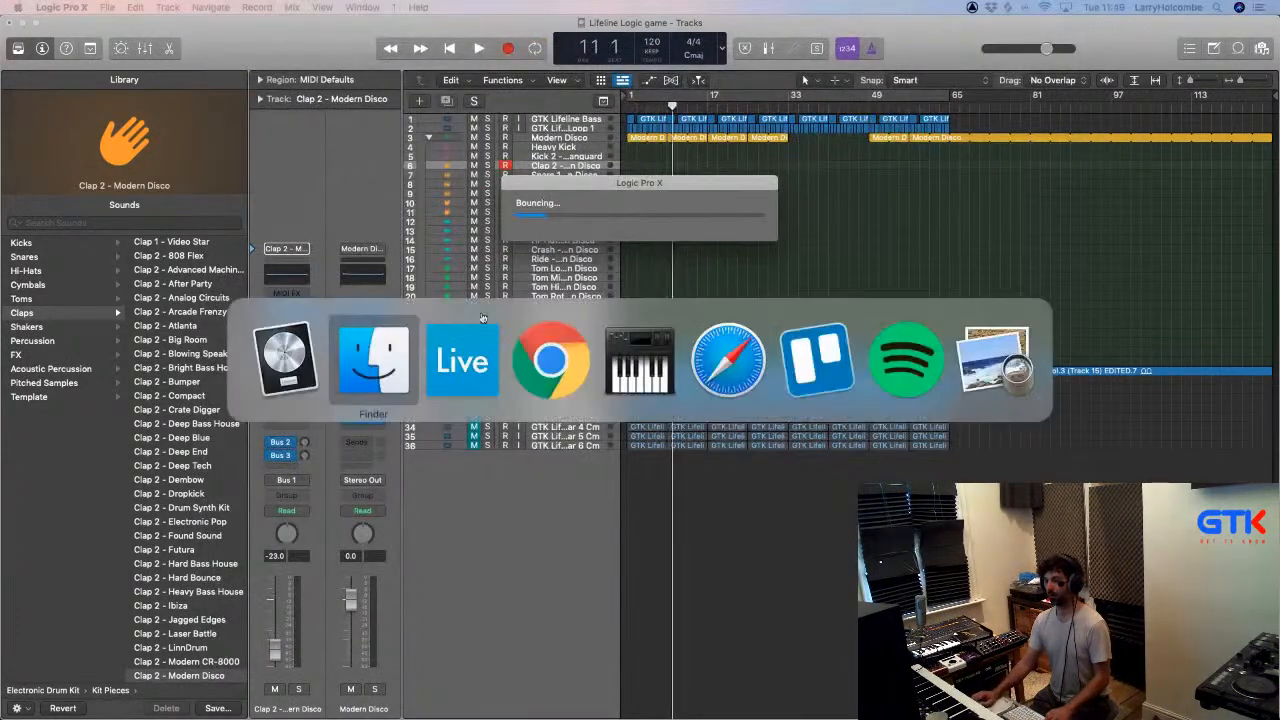
pyautogui.press('super+Tab')
pyautogui.press('super+Tab')
pyautogui.press('super+Tab')
pyautogui.press('super+Tab')
pyautogui.press('super+Tab')
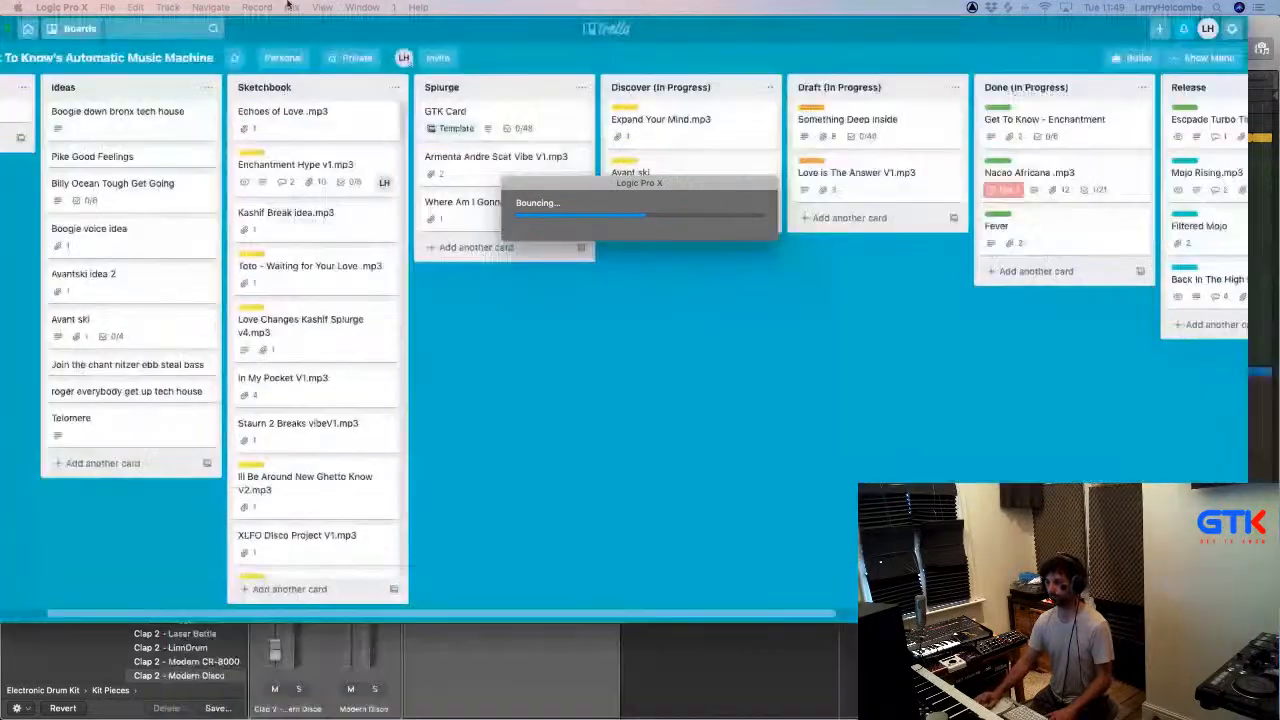
pyautogui.press('super+Tab')
pyautogui.press('super+Tab')
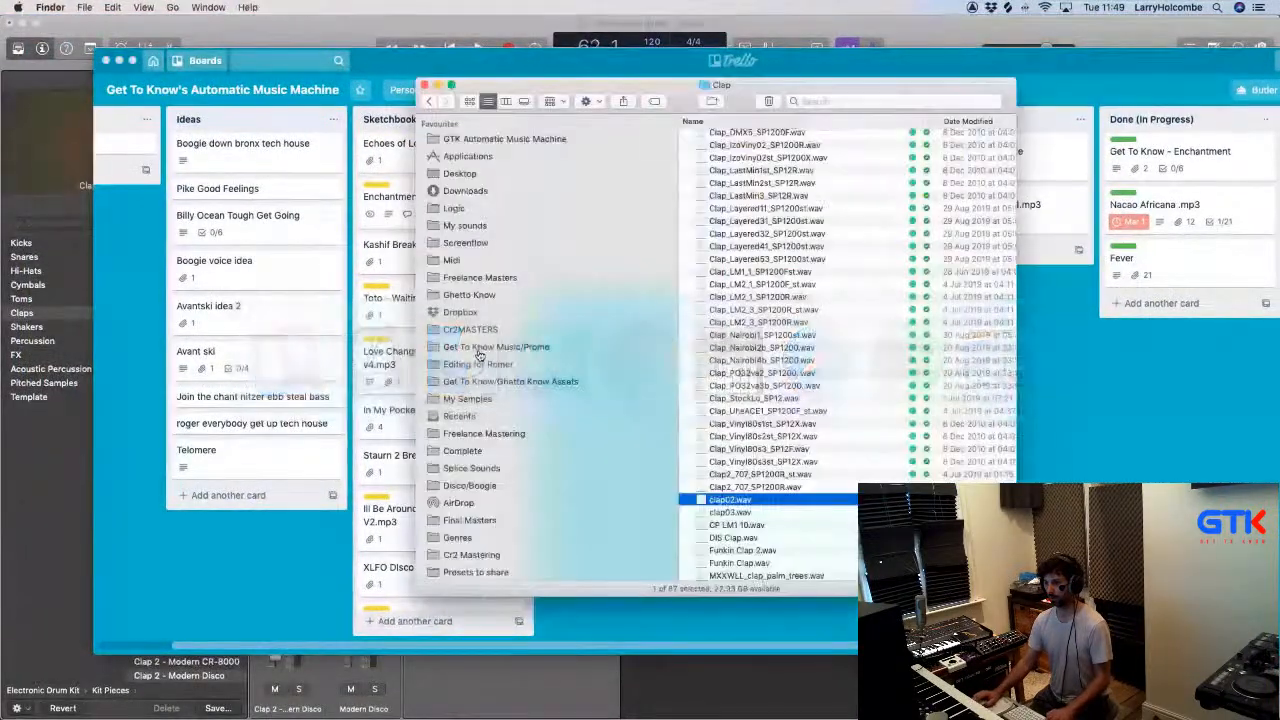
# - Open the 1. Splurge folder in Finder, move the window below Trello's Splurge list and collapse the expanded Scat Vibe folder
pyautogui.moveTo(608, 90); pyautogui.dragTo(554, 245)
pyautogui.click(841, 158)
pyautogui.doubleClick(695, 294)
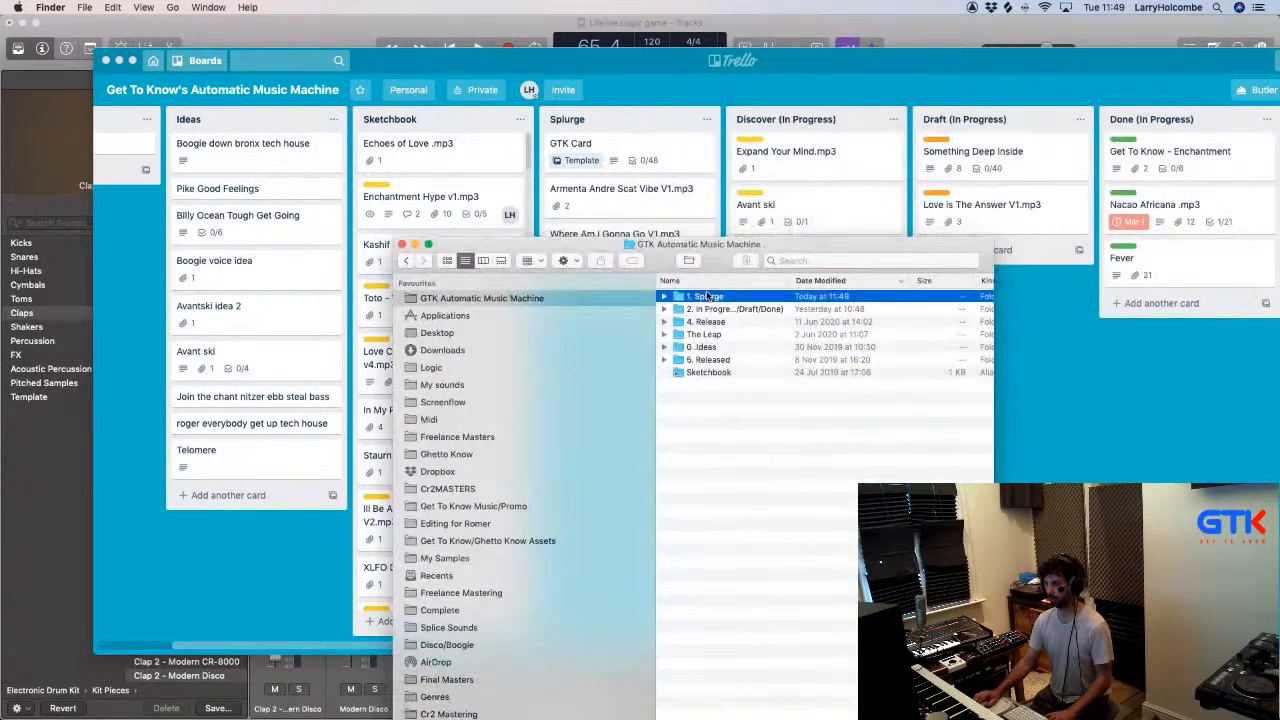
pyautogui.moveTo(715, 256); pyautogui.dragTo(800, 352)
pyautogui.scroll(5, 742, 400)
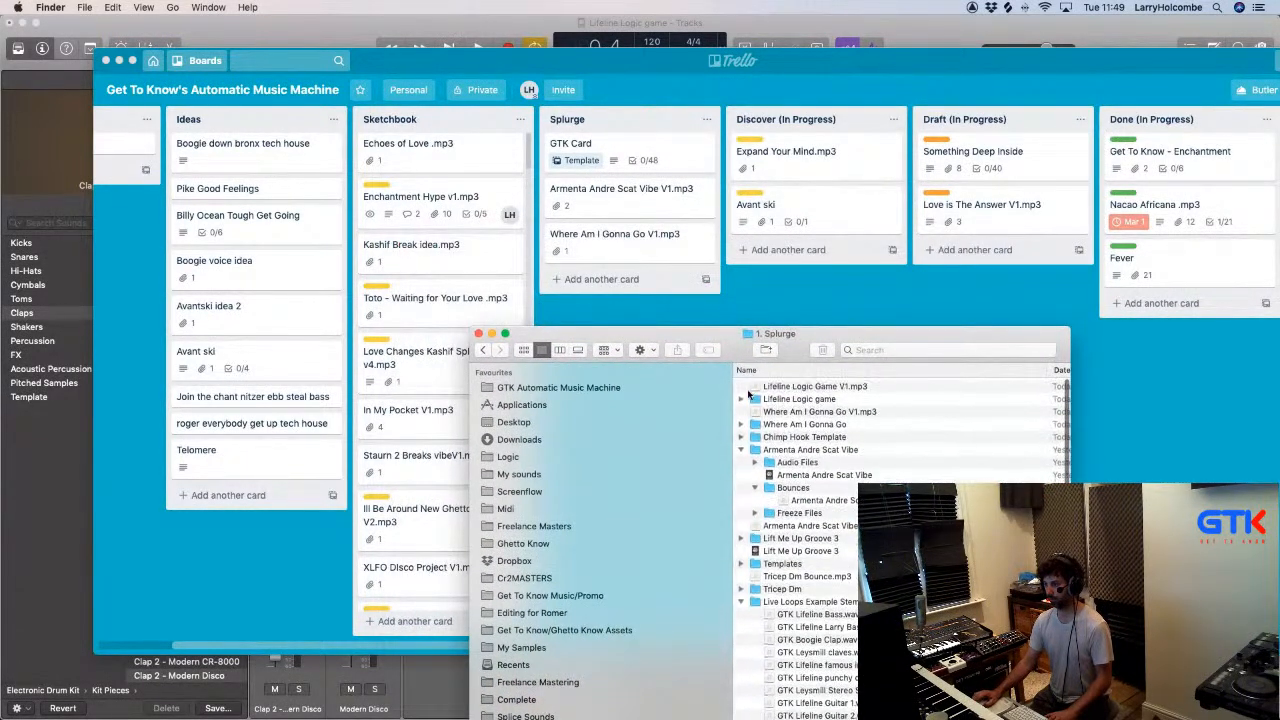
pyautogui.click(739, 451)
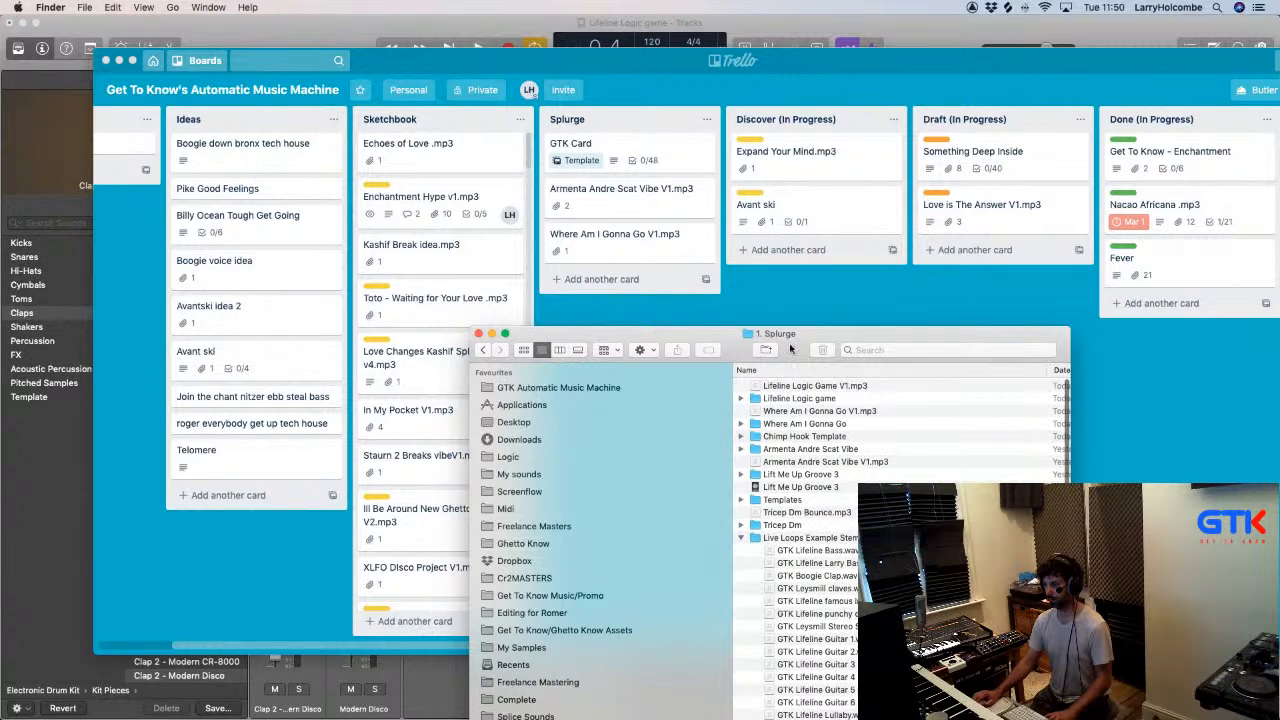
# - Add Lifeline Logic Game V1.mp3 as a card in Trello's Splurge list and return to Logic Pro
pyautogui.moveTo(820, 388); pyautogui.dragTo(615, 279)
pyautogui.click(455, 58)
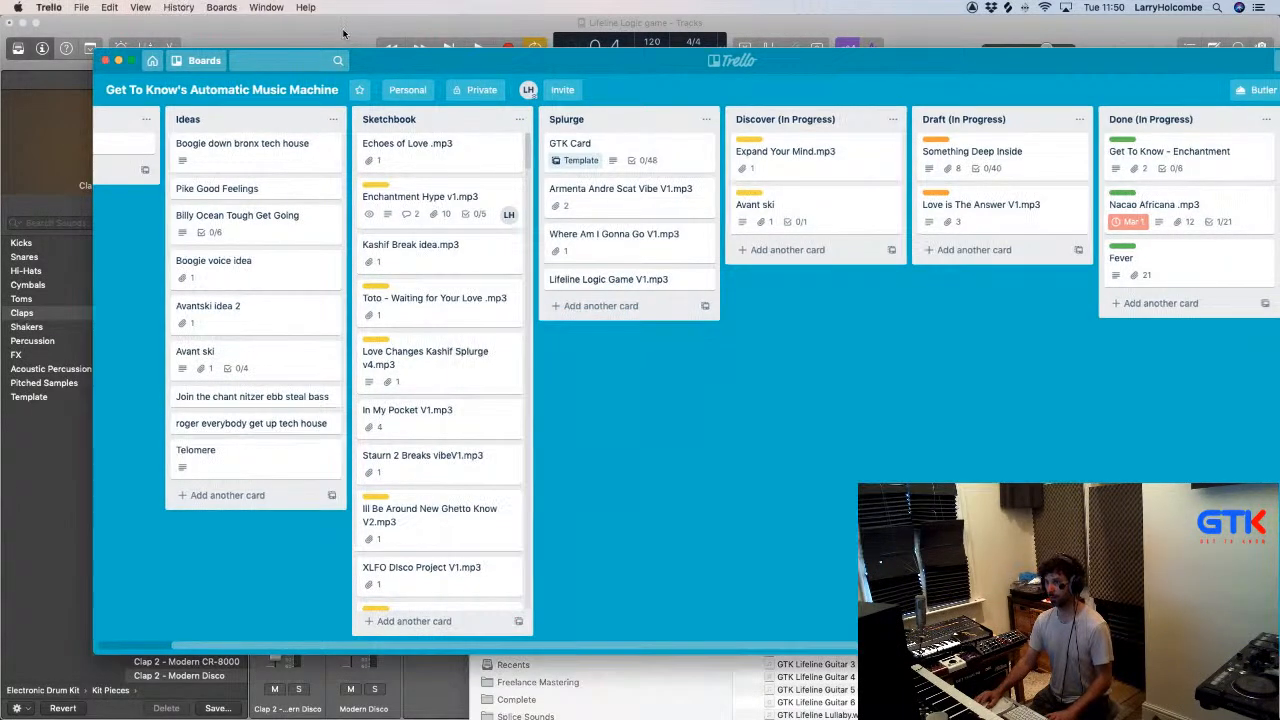
pyautogui.click(448, 30)
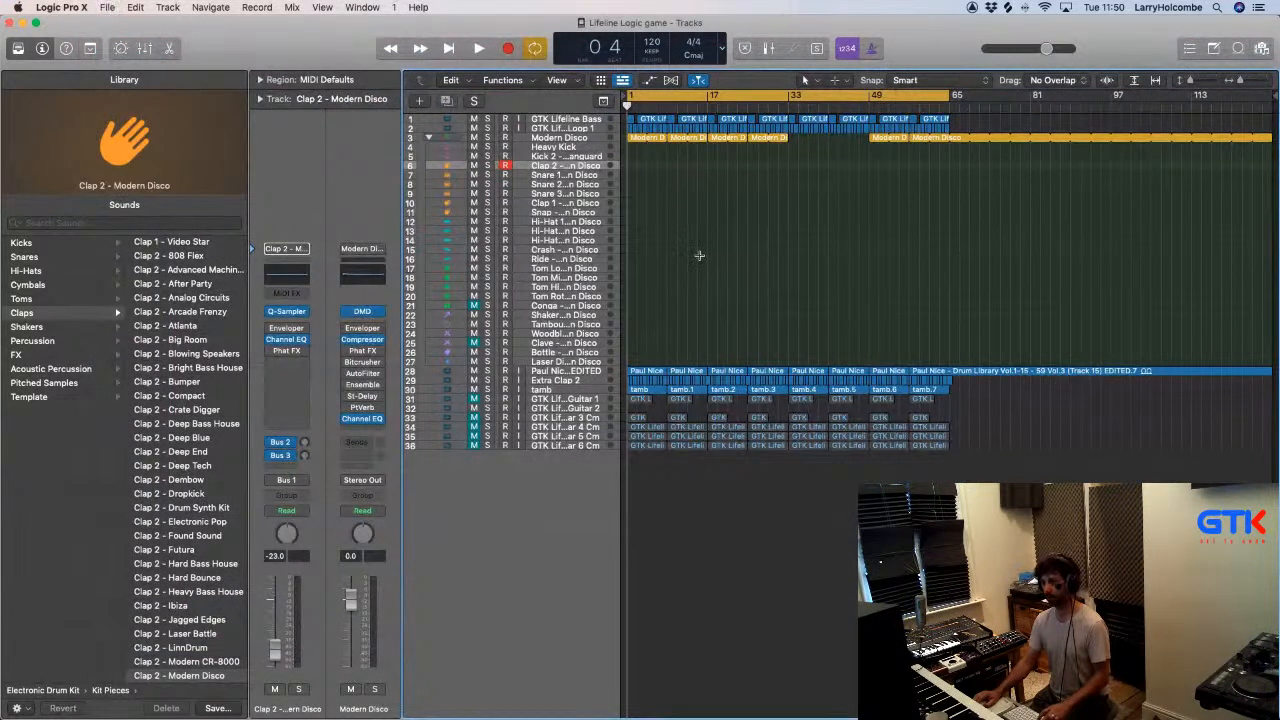
# - Close the Lifeline Logic game project in Logic Pro and bring the Character Beats set in Ableton Live to the front
pyautogui.press('super+w')
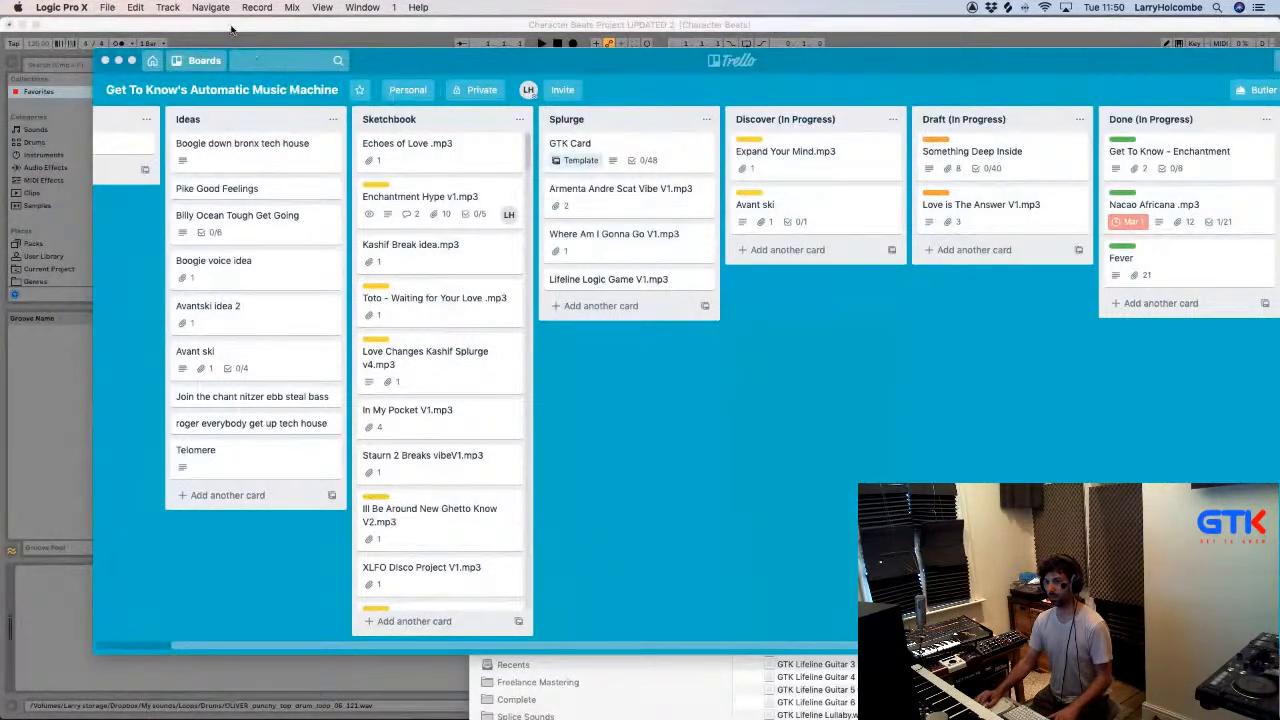
pyautogui.click(232, 30)
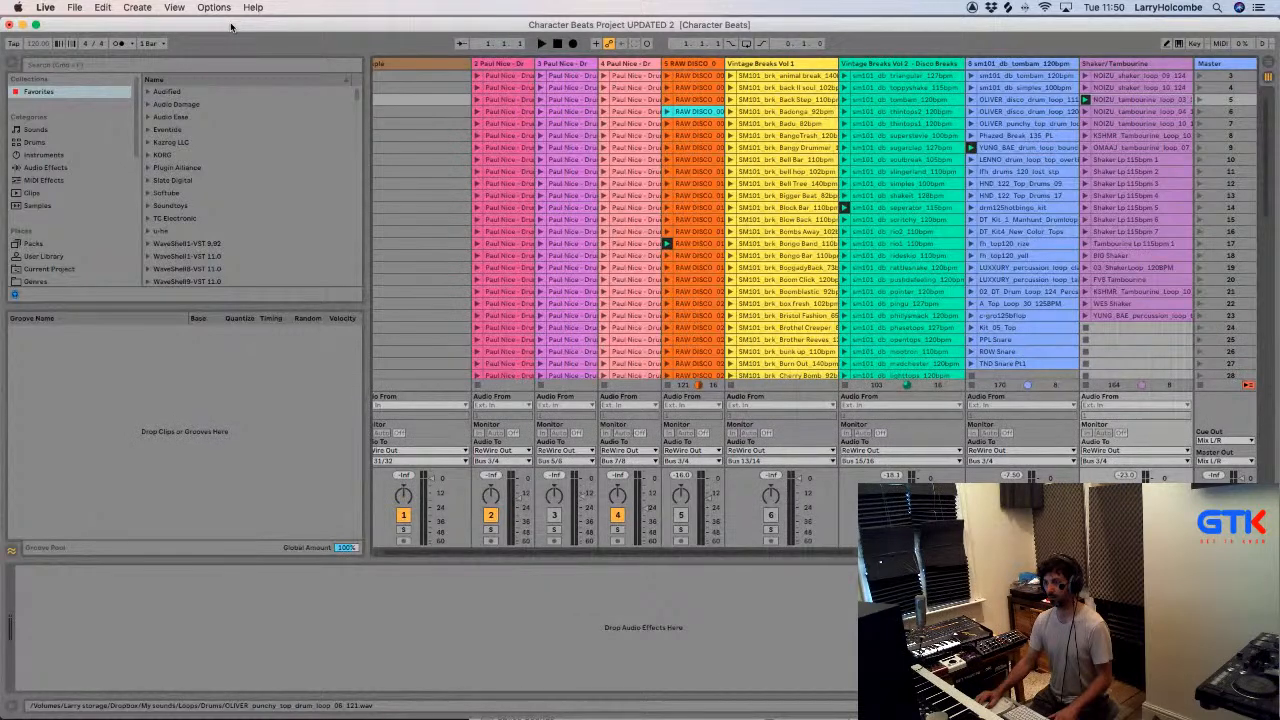
# - Save the Live set as BOUNCE ME IN in the Lifeline Logic game folder of 1. Splurge and close Ableton Live
pyautogui.click(76, 8)
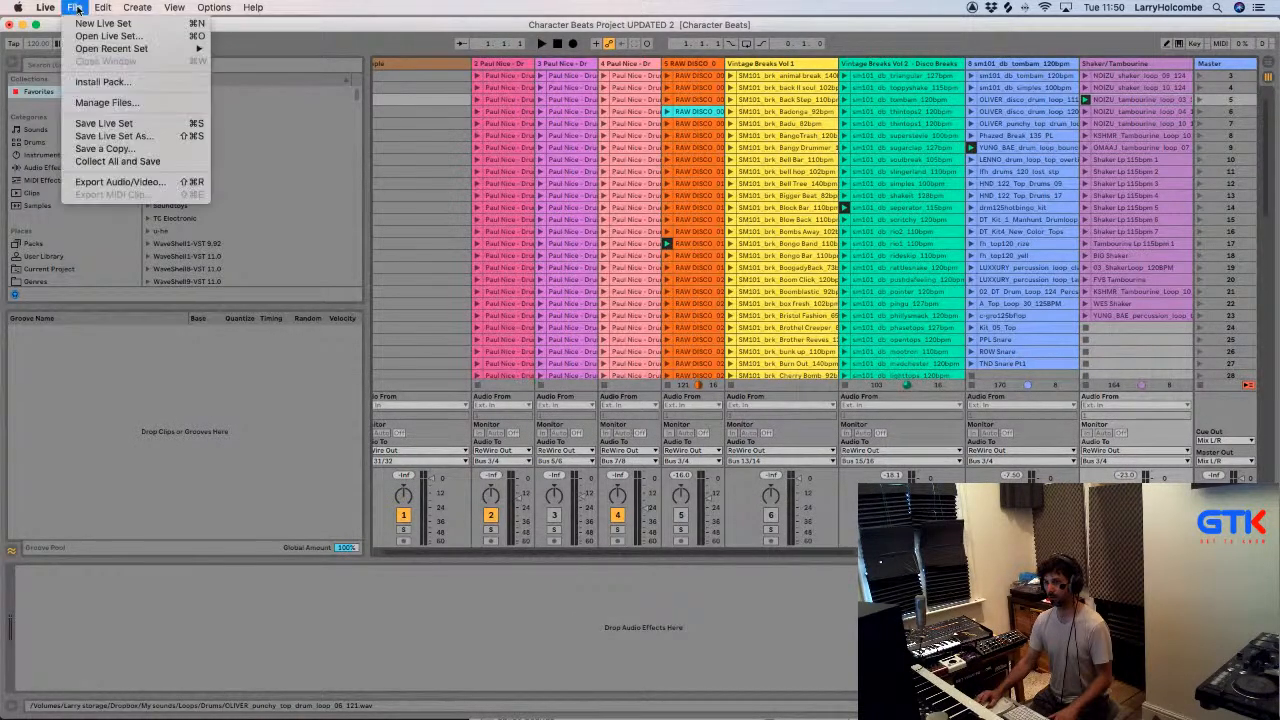
pyautogui.click(126, 137)
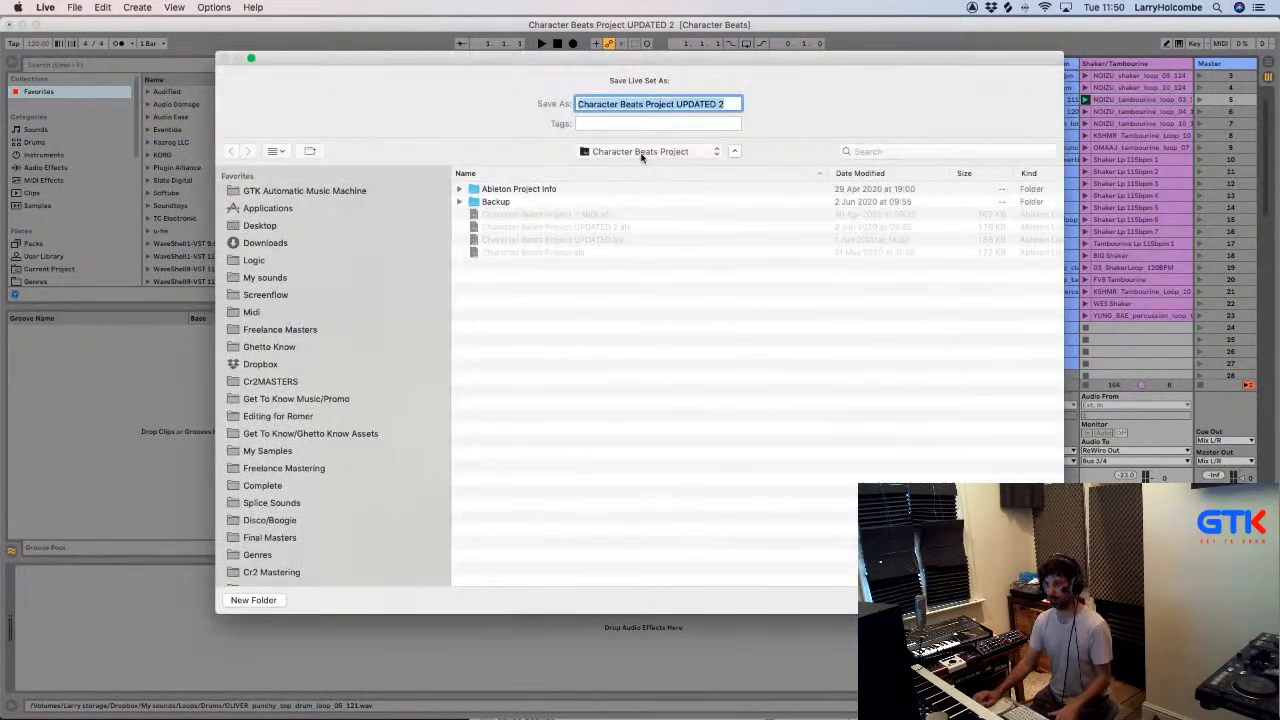
pyautogui.click(642, 152)
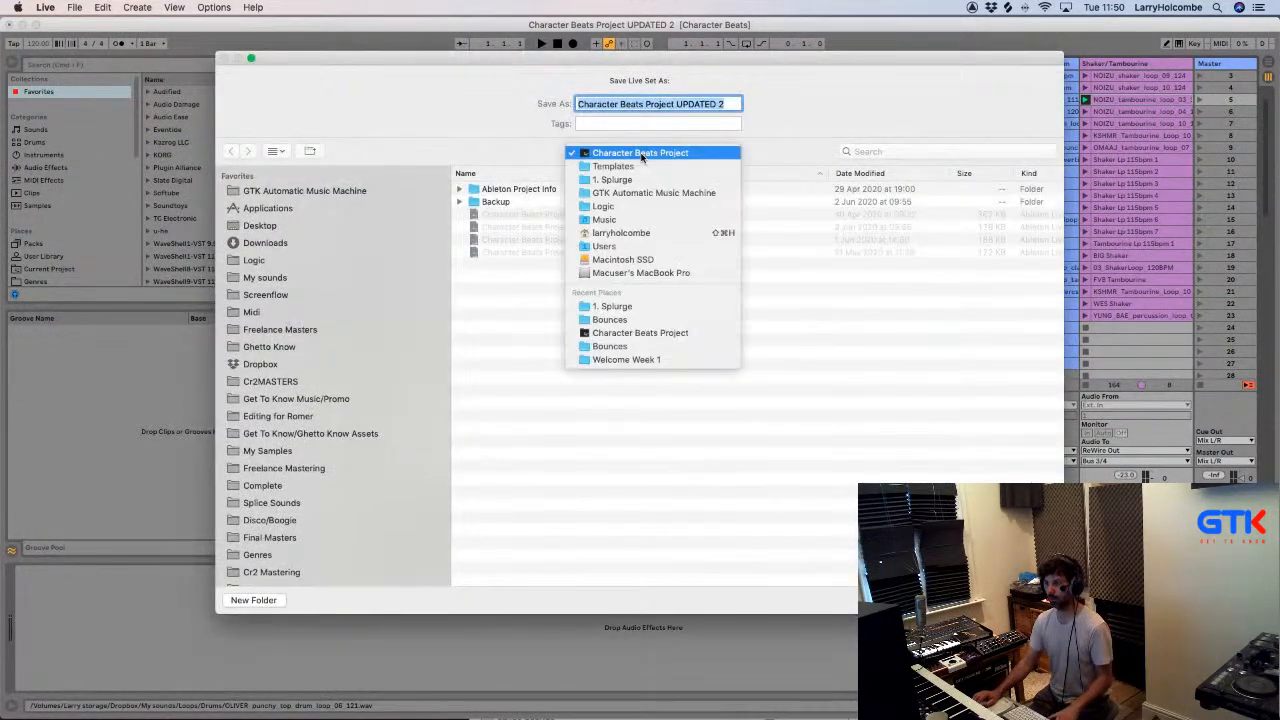
pyautogui.click(353, 243)
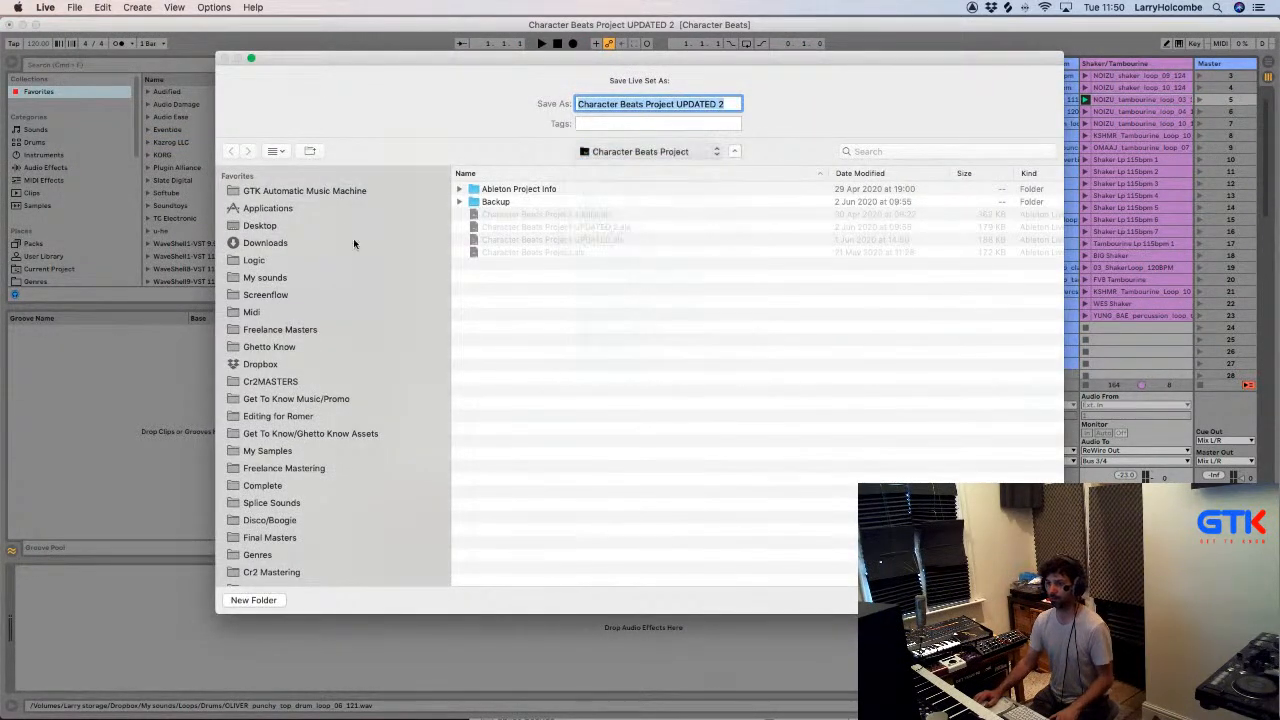
pyautogui.click(322, 191)
pyautogui.doubleClick(509, 202)
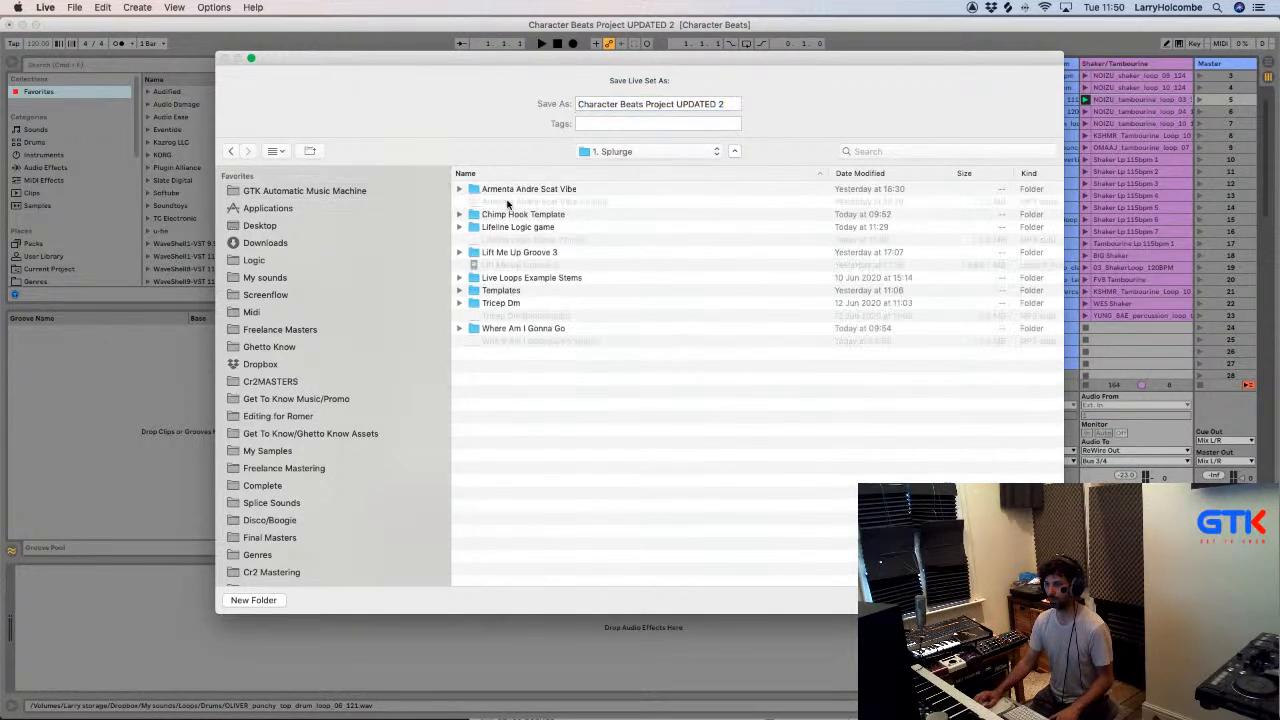
pyautogui.doubleClick(518, 227)
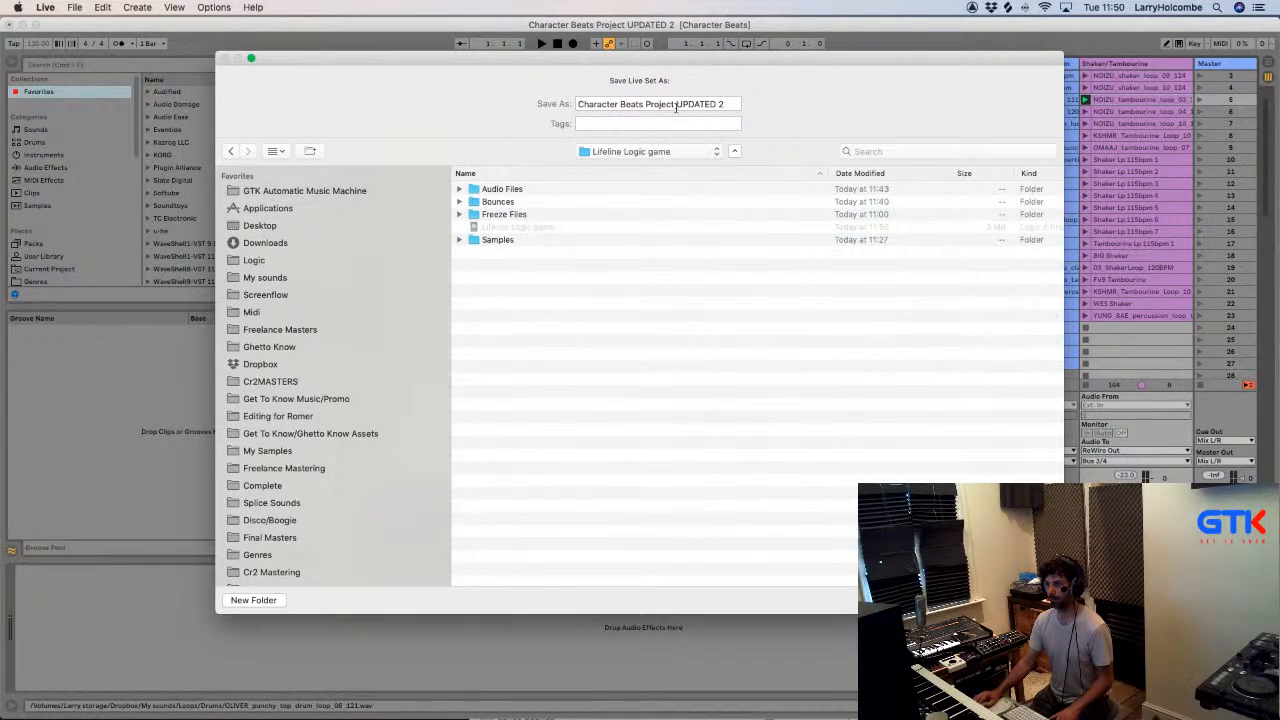
pyautogui.tripleClick(674, 104)
pyautogui.write('BOUNCE ME IN')
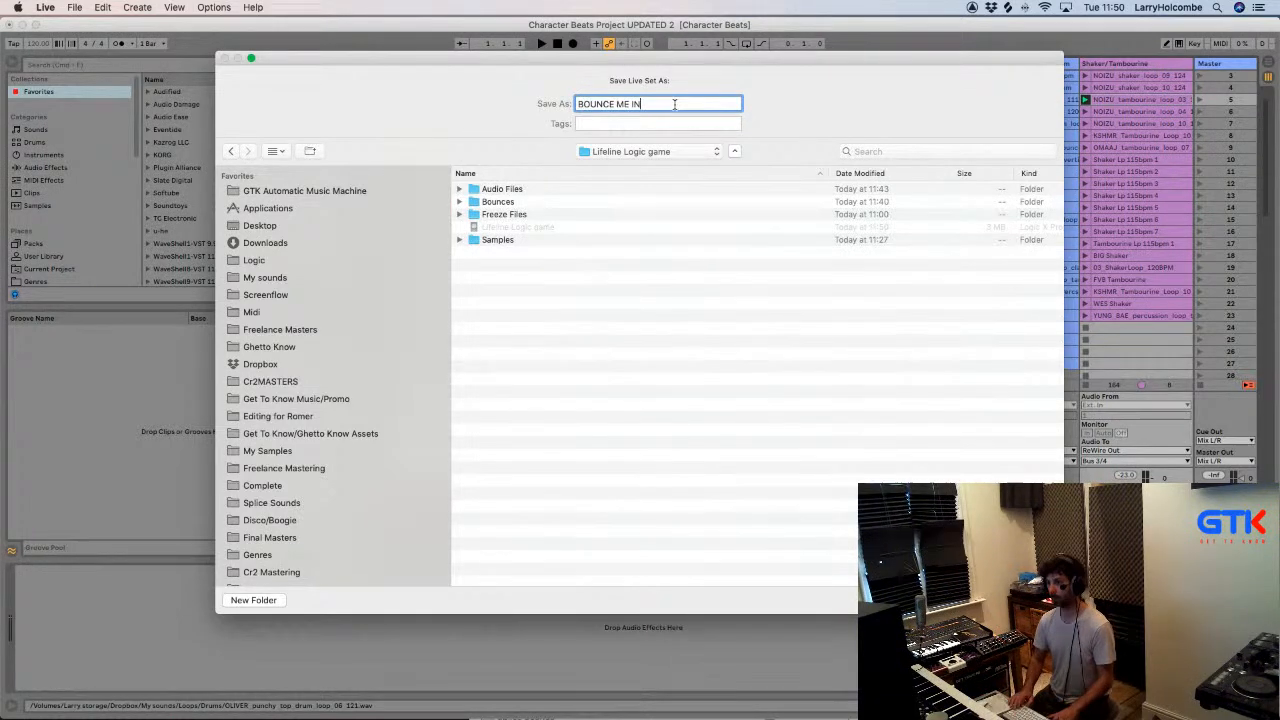
pyautogui.press('Return')
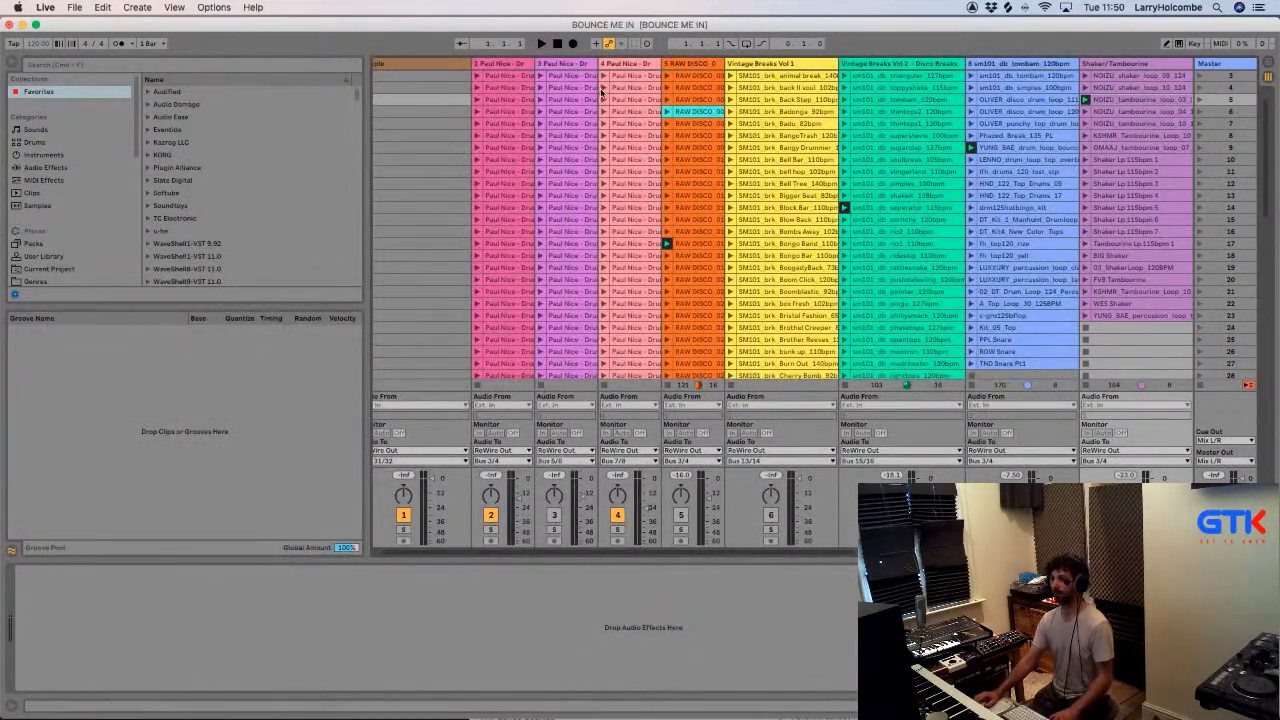
pyautogui.click(9, 25)
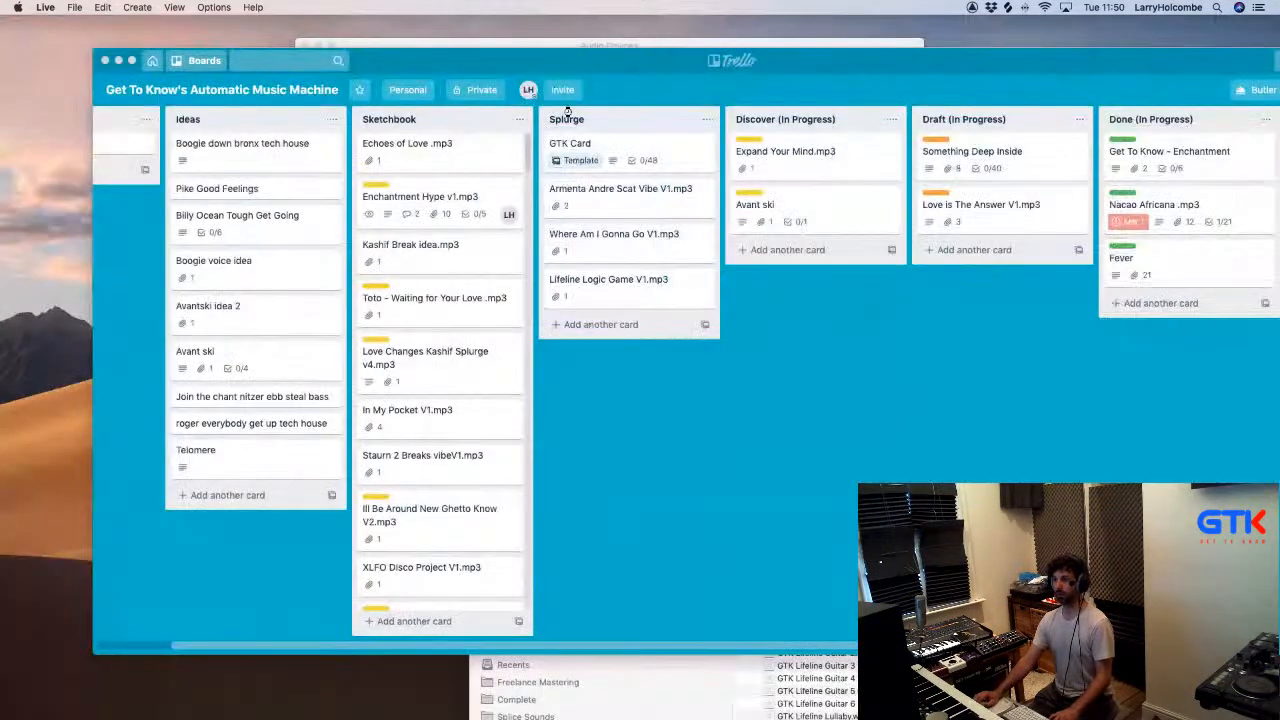
# - Switch to Logic Pro and browse for the Love is The Answer project in the 2. In Progress (Discover/Draft/Done) folder
pyautogui.press('super+Tab')
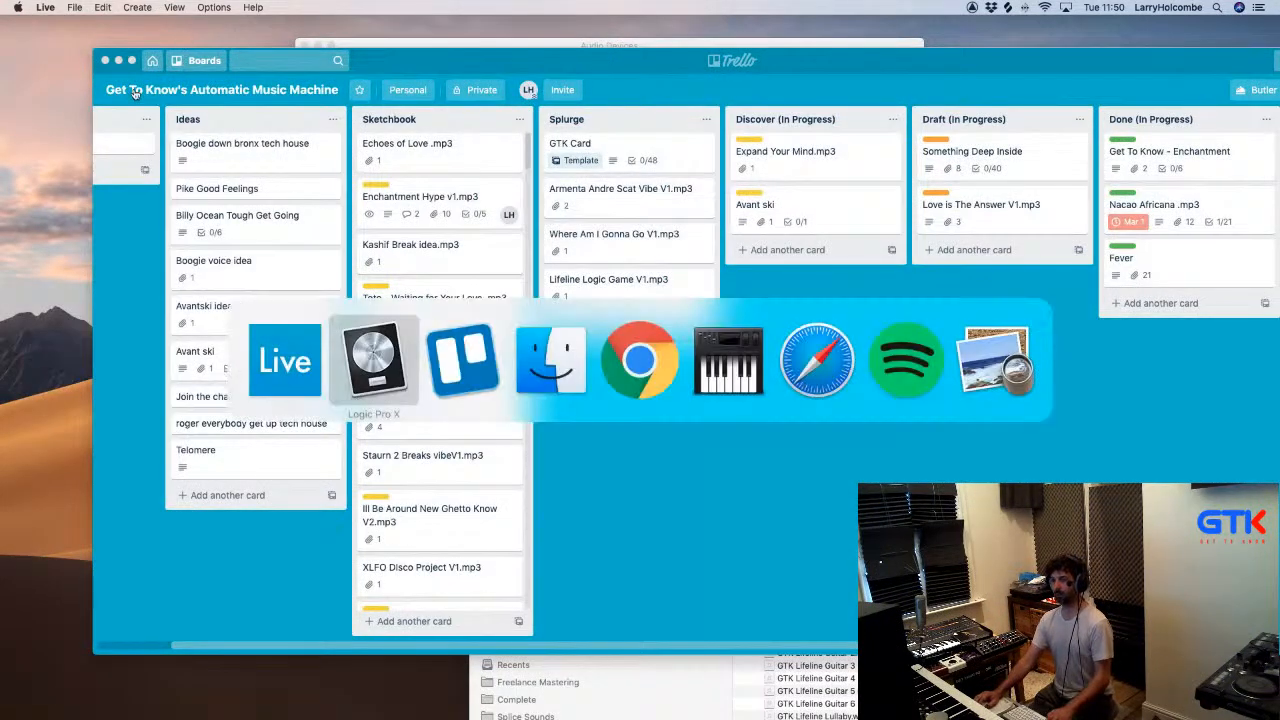
pyautogui.click(107, 7)
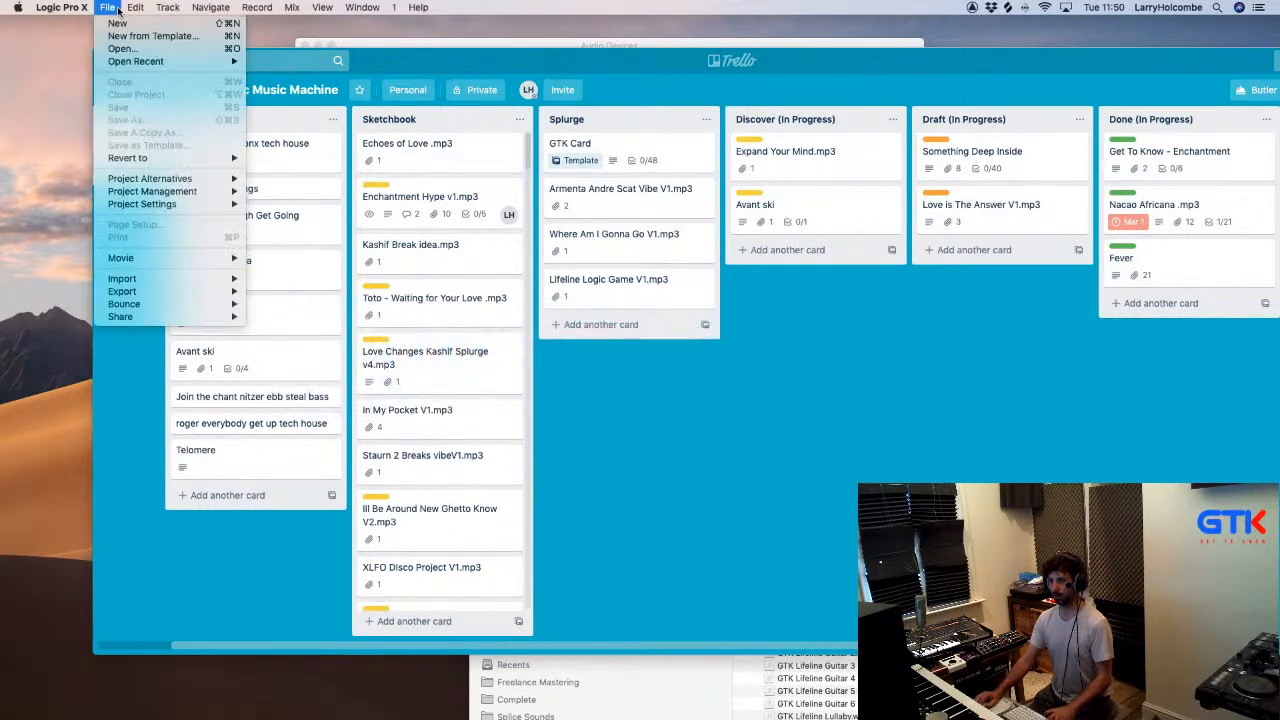
pyautogui.moveTo(126, 61)
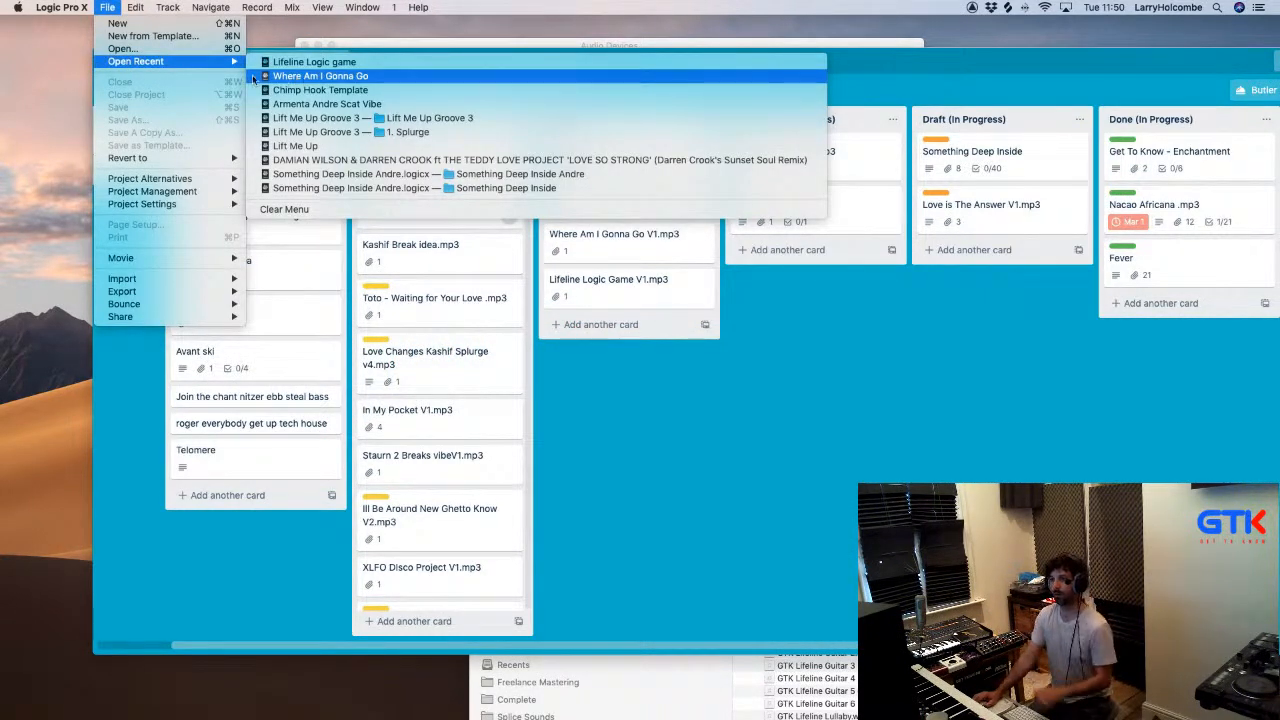
pyautogui.click(148, 48)
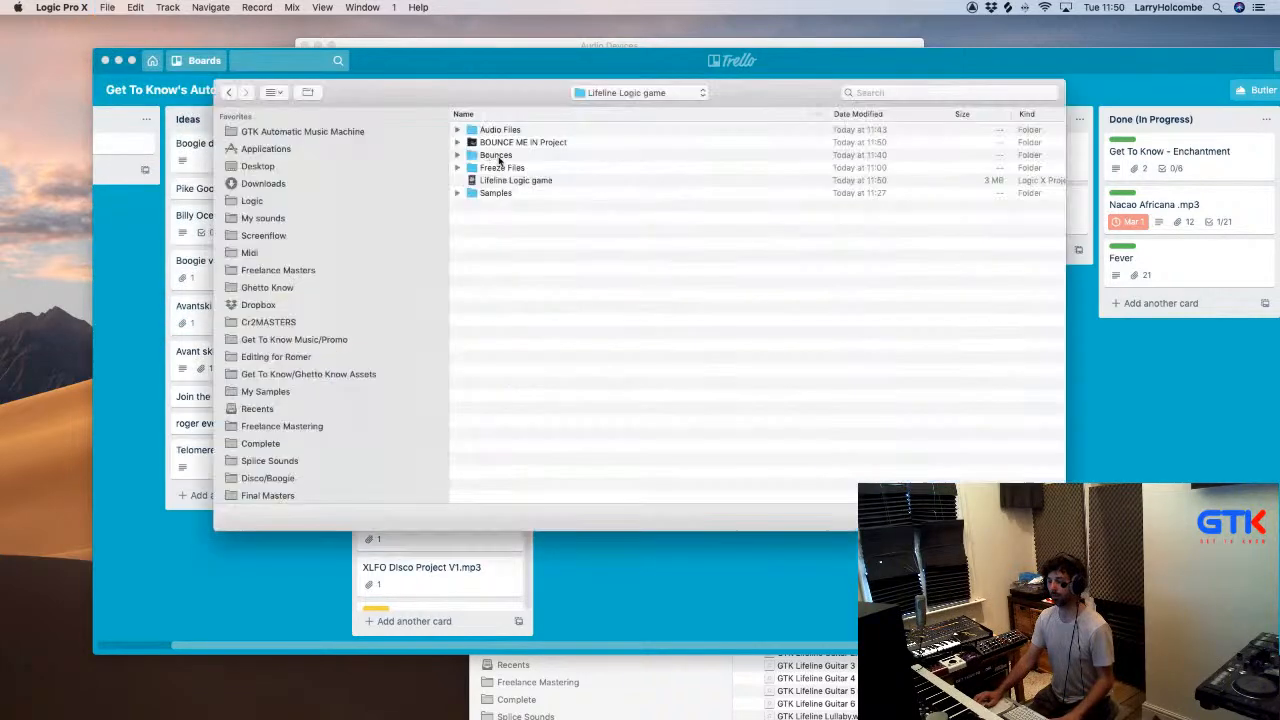
pyautogui.click(619, 93)
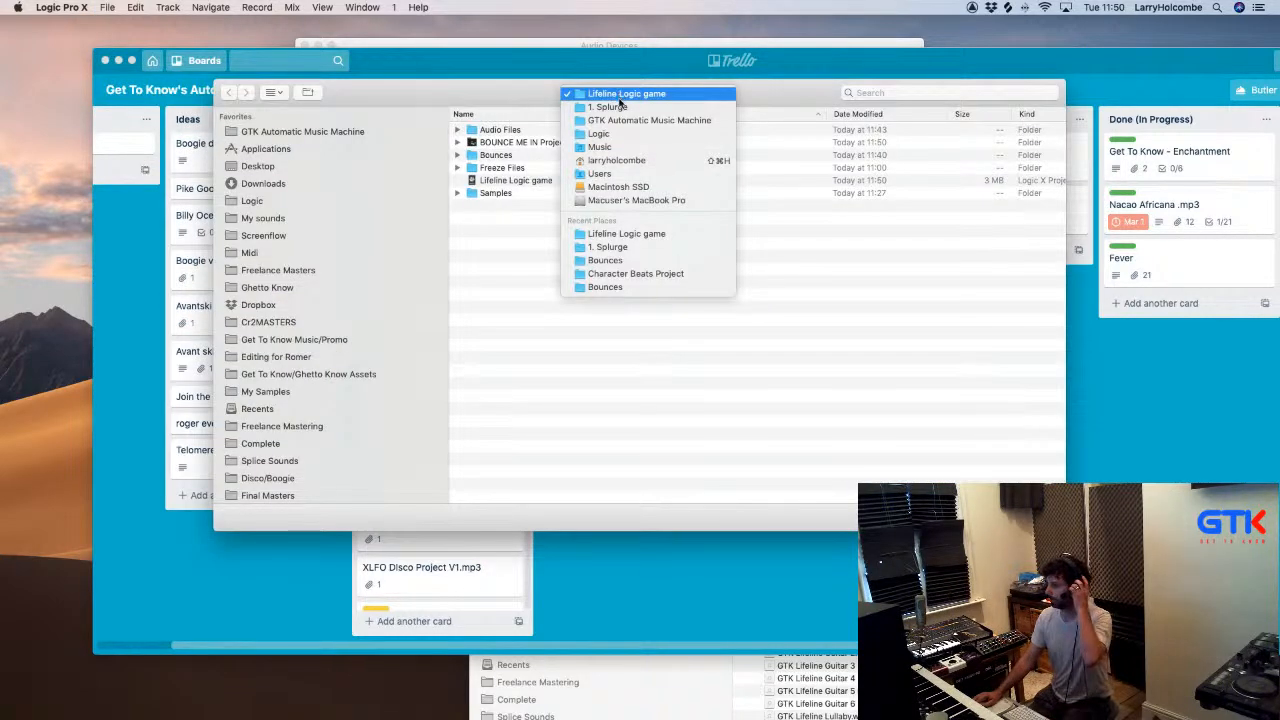
pyautogui.click(623, 120)
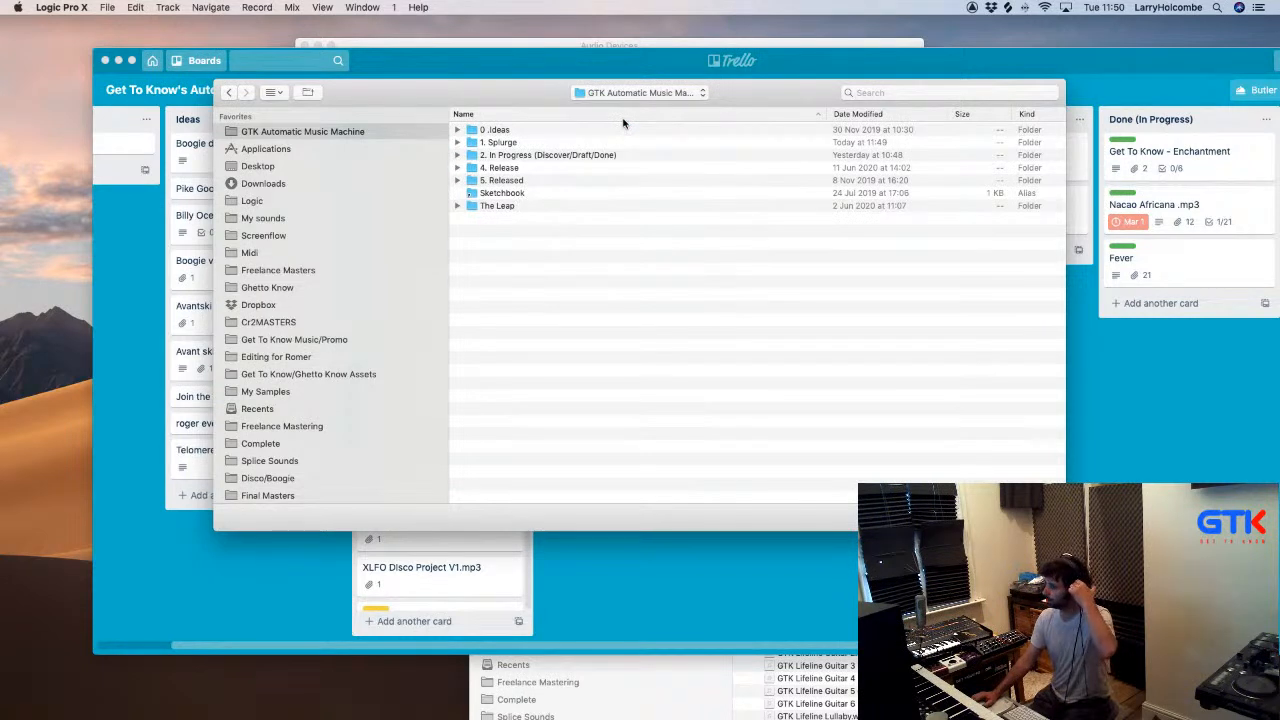
pyautogui.doubleClick(549, 154)
pyautogui.doubleClick(537, 155)
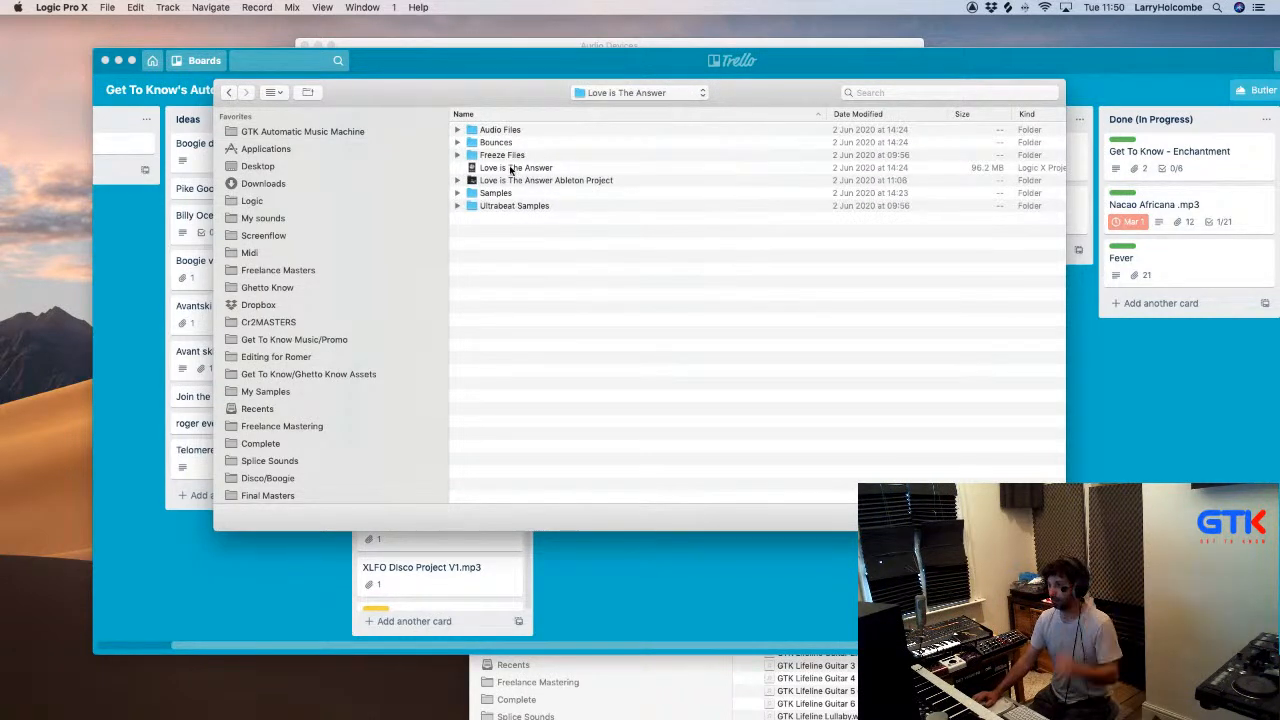
pyautogui.click(511, 168)
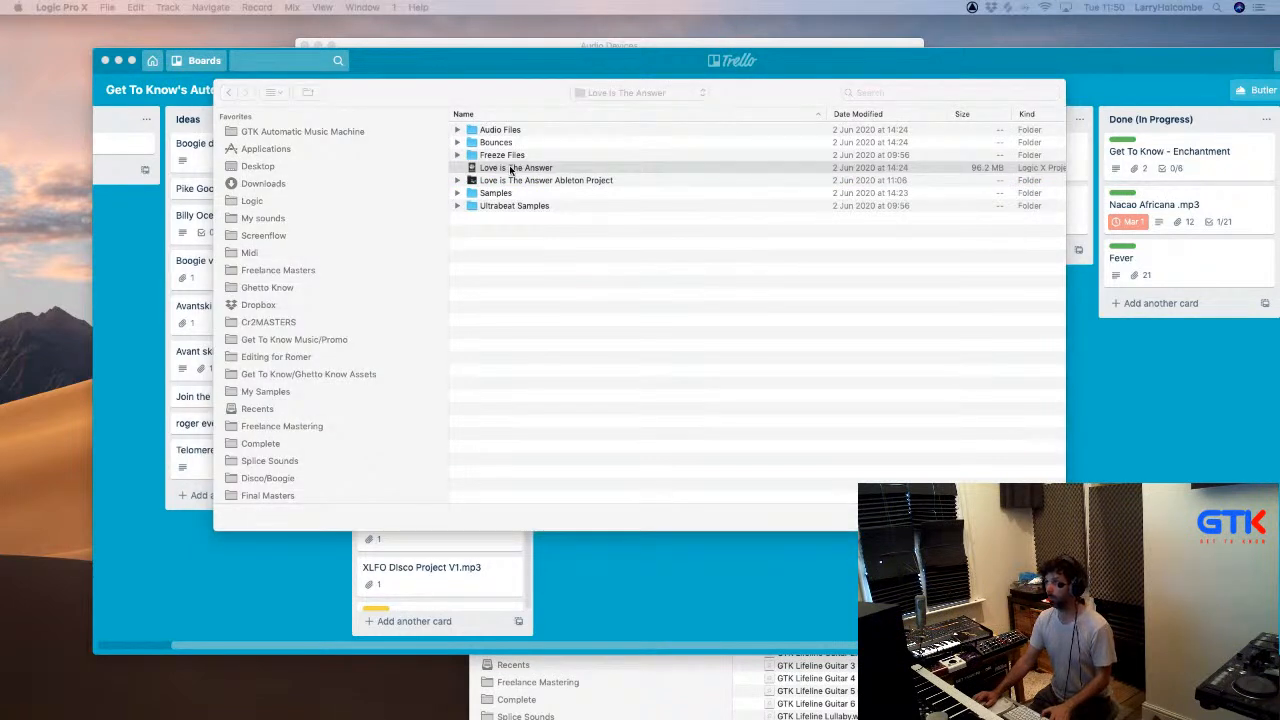
# - Browse Dropbox from the project opening dialog and open the folder whose name ends in n CP
pyautogui.click(229, 92)
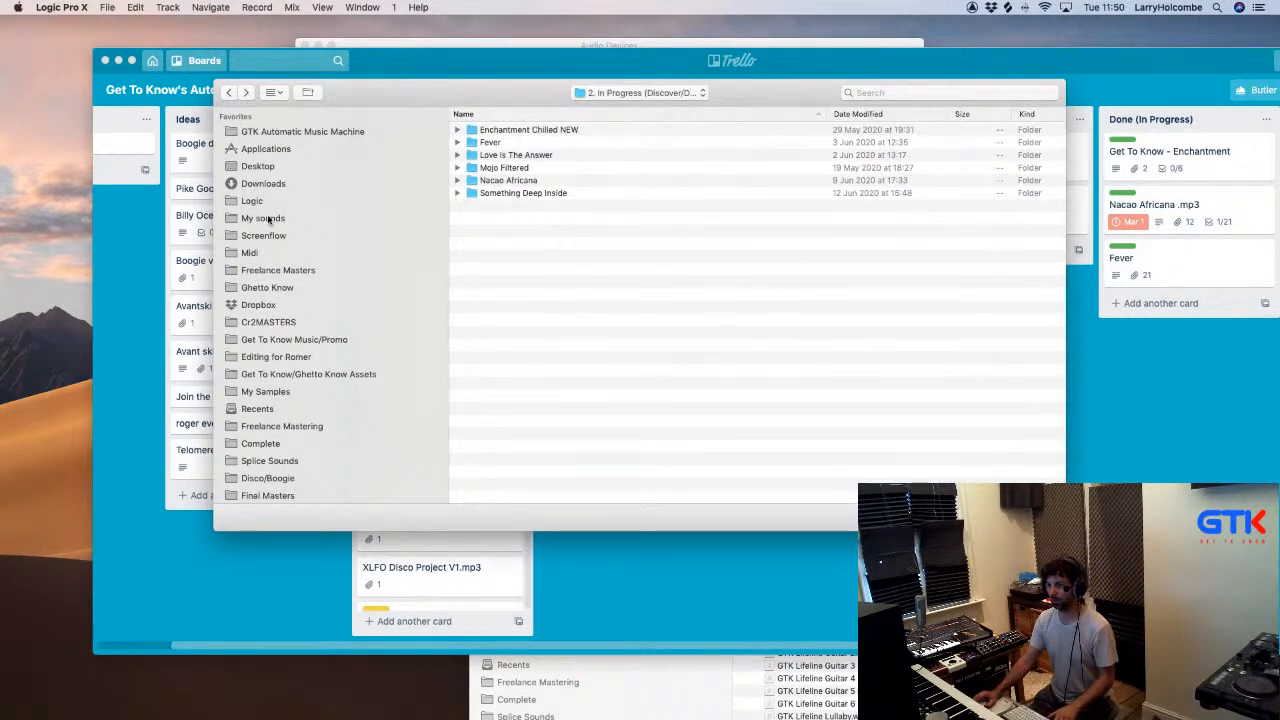
pyautogui.click(258, 304)
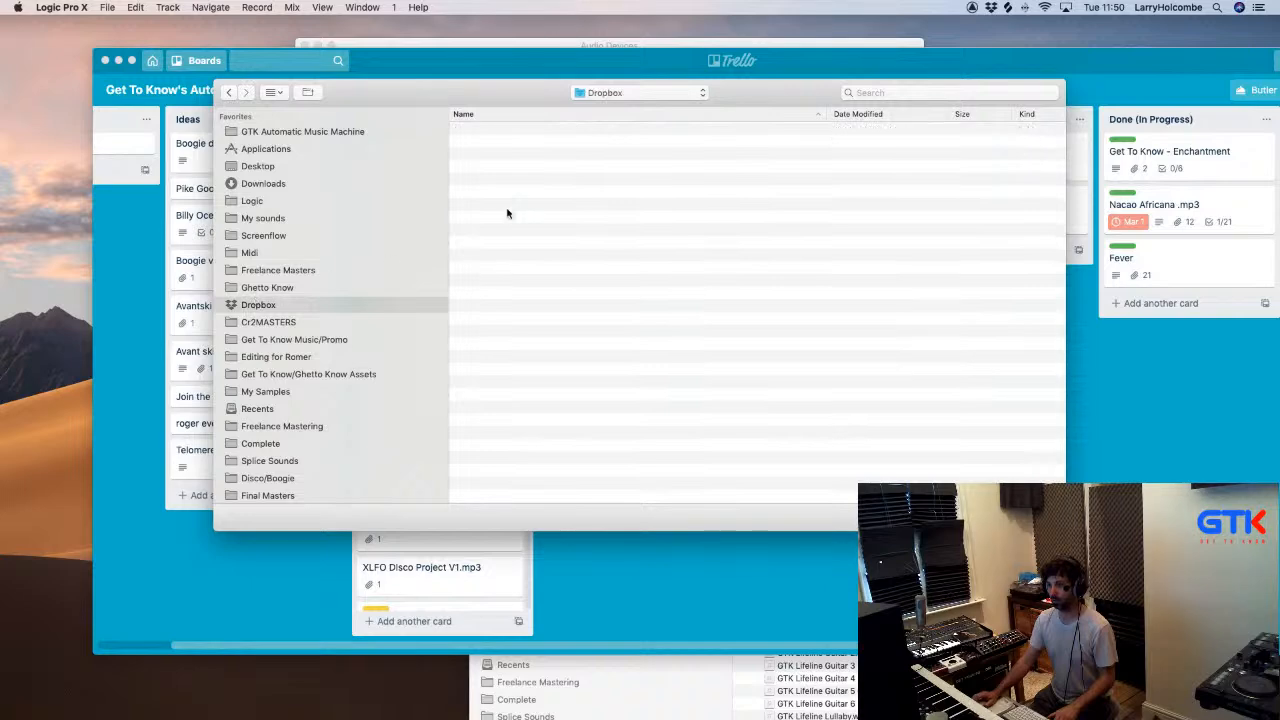
pyautogui.scroll(-1, 549, 201)
pyautogui.scroll(-15, 549, 201)
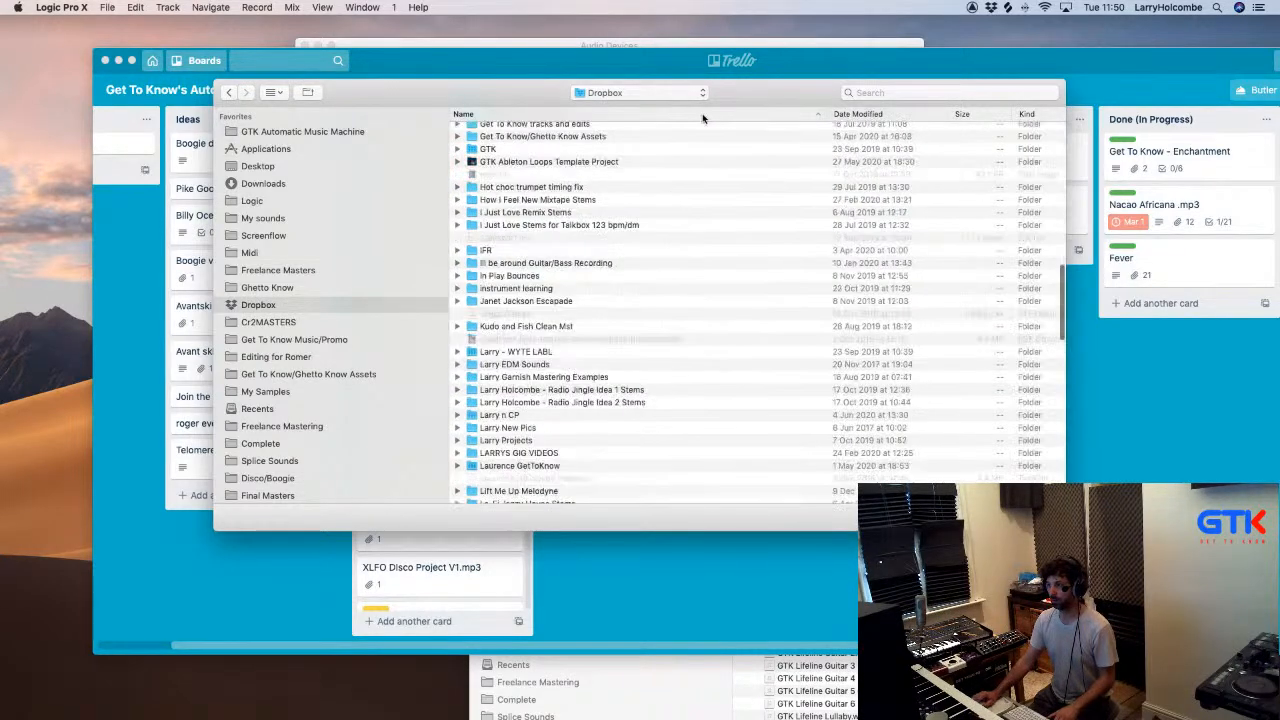
pyautogui.scroll(-5, 693, 232)
pyautogui.scroll(10, 663, 250)
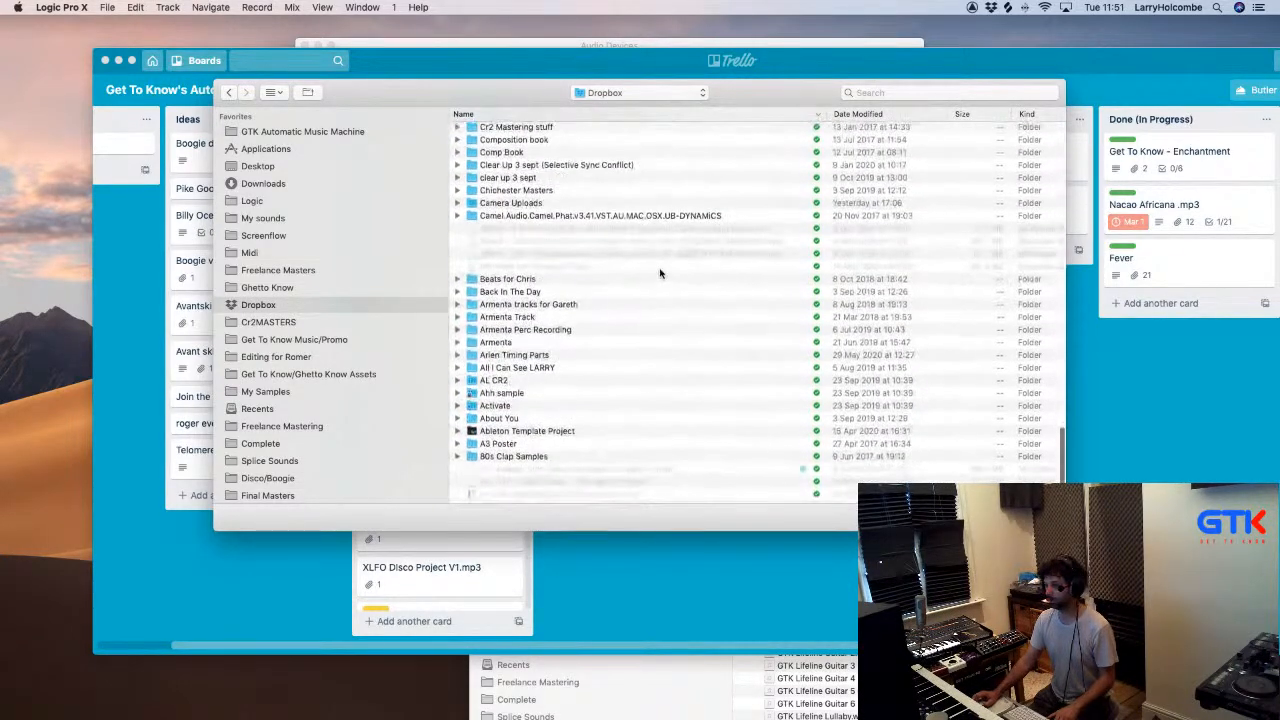
pyautogui.scroll(10, 615, 272)
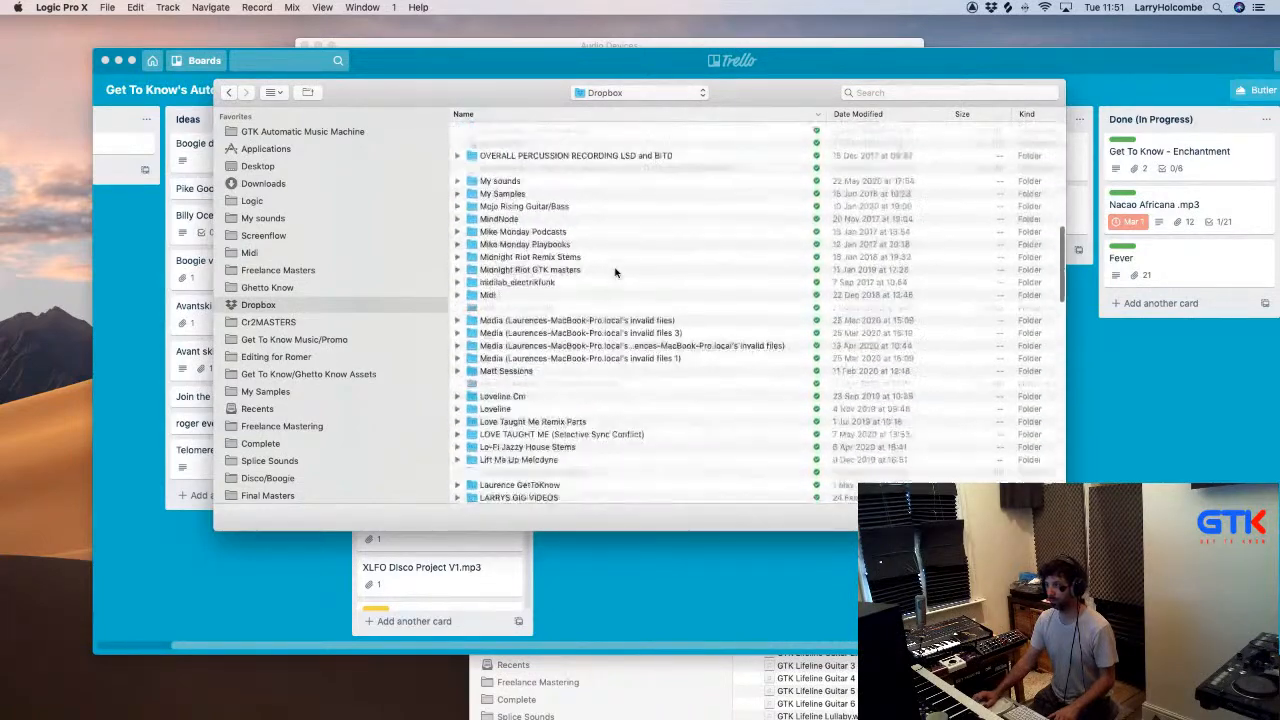
pyautogui.scroll(-1, 588, 272)
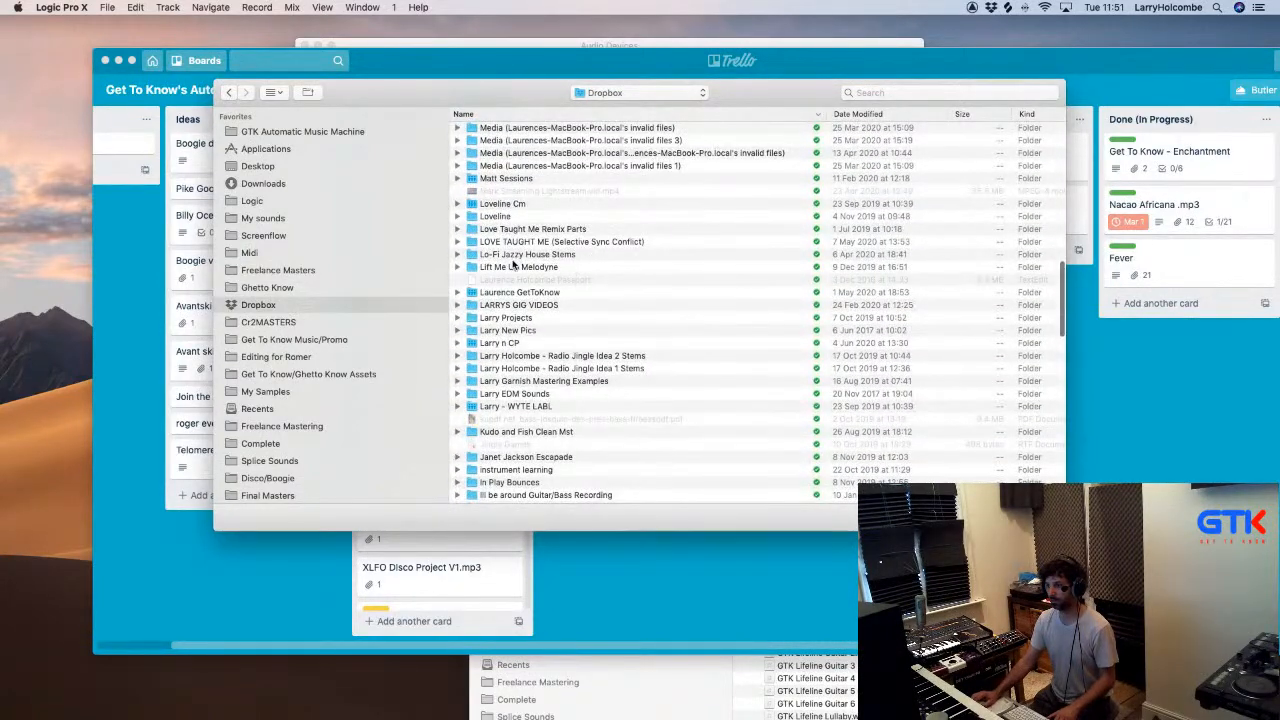
pyautogui.click(493, 344)
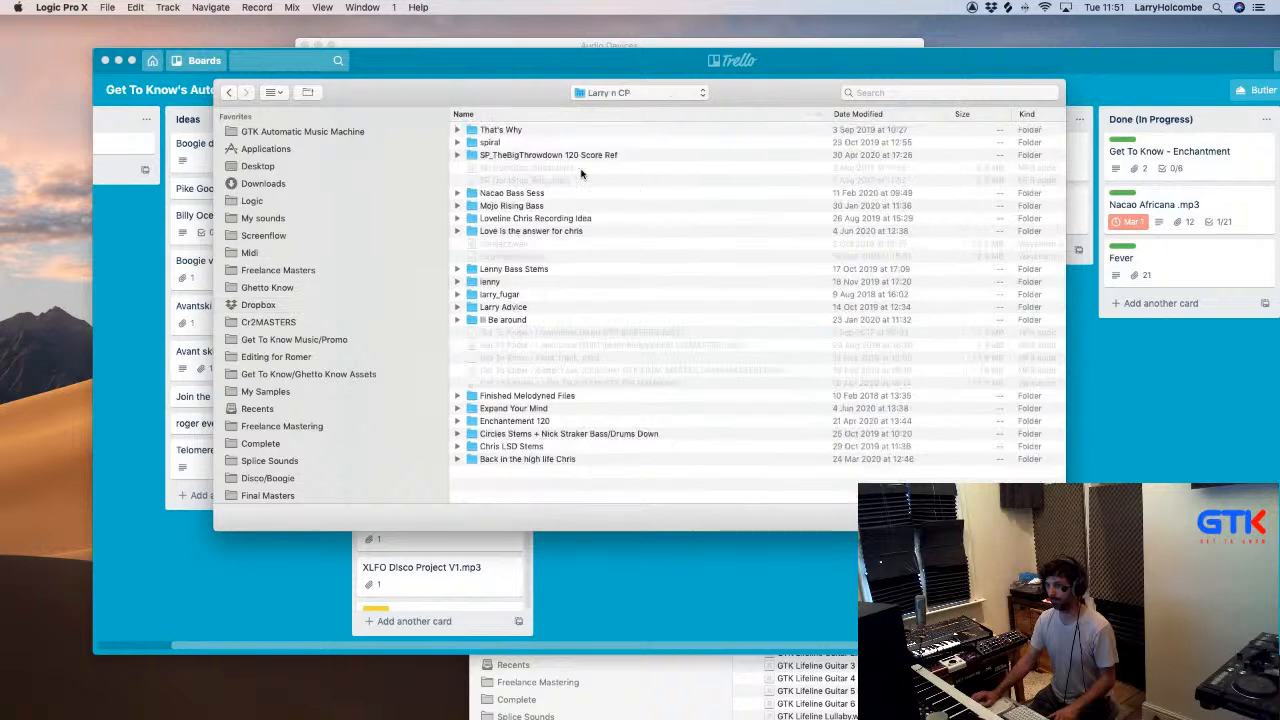
# - Sort the folder by date modified, then load the Love is the answer project from its subfolder and play it
pyautogui.click(870, 115)
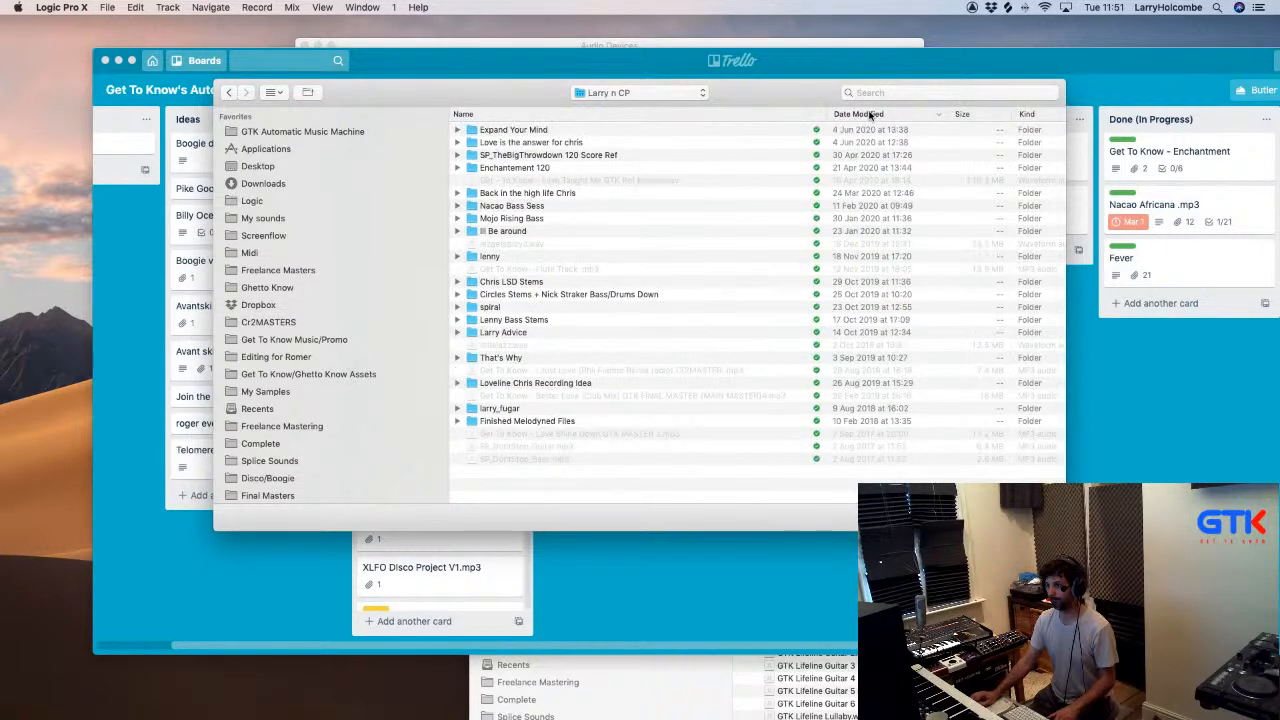
pyautogui.doubleClick(565, 145)
pyautogui.click(551, 145)
pyautogui.doubleClick(551, 143)
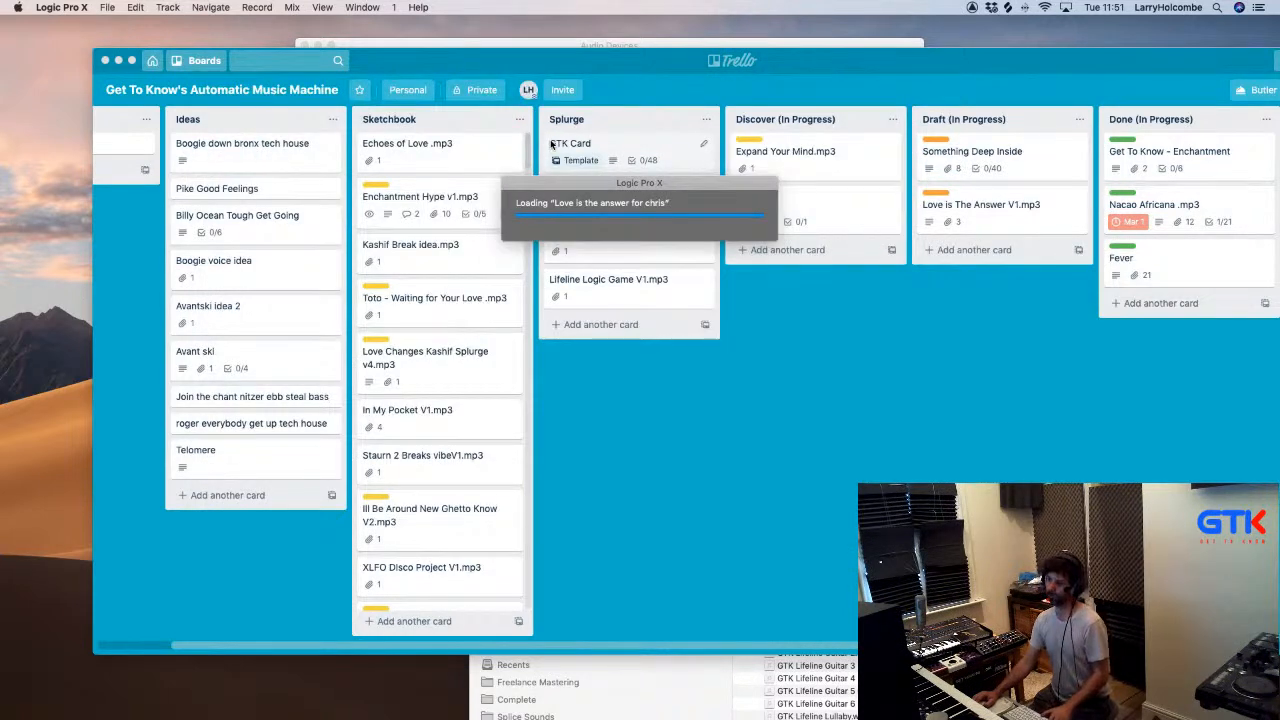
pyautogui.press('Return')
pyautogui.press('space')
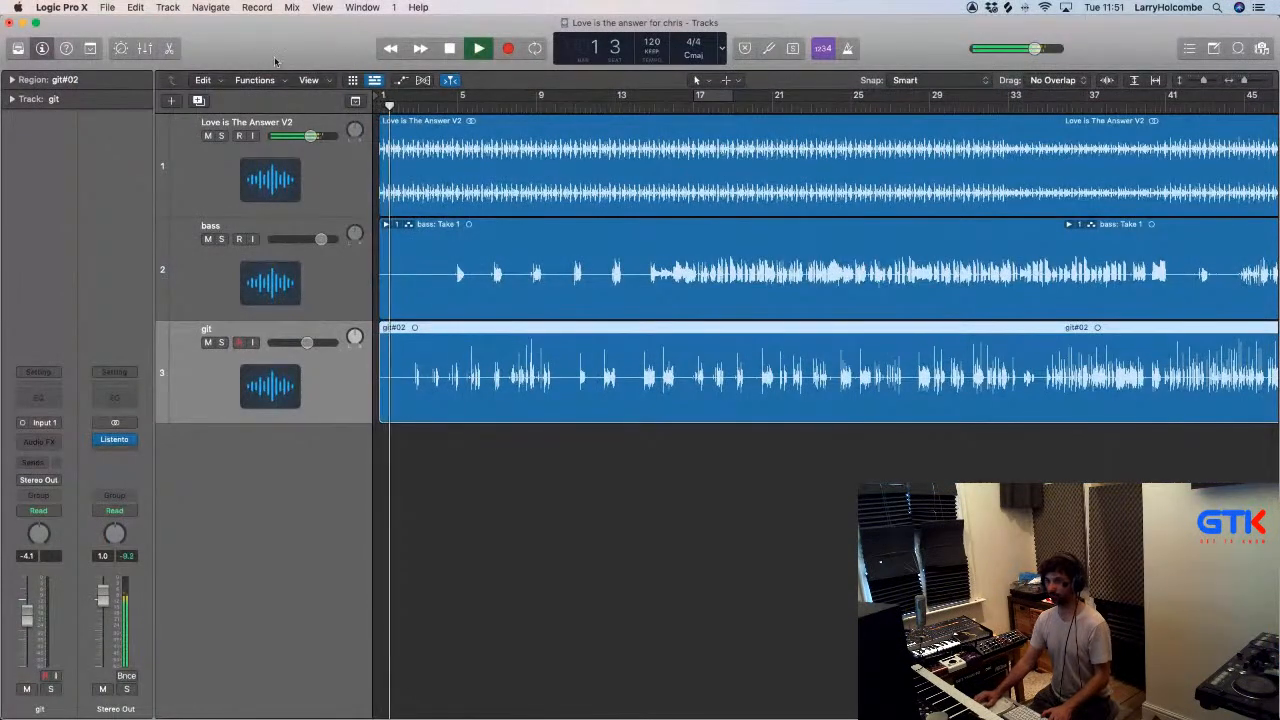
# - Close the Love is the answer project without saving the changes
pyautogui.click(112, 8)
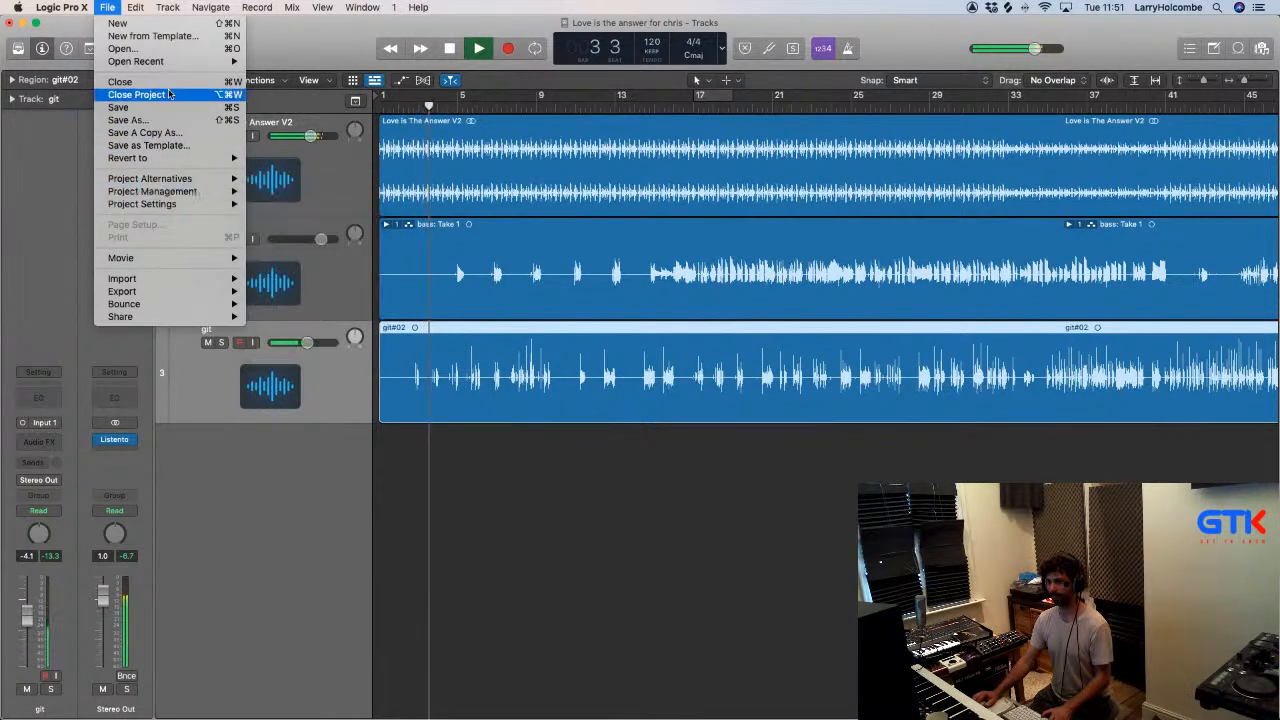
pyautogui.click(244, 28)
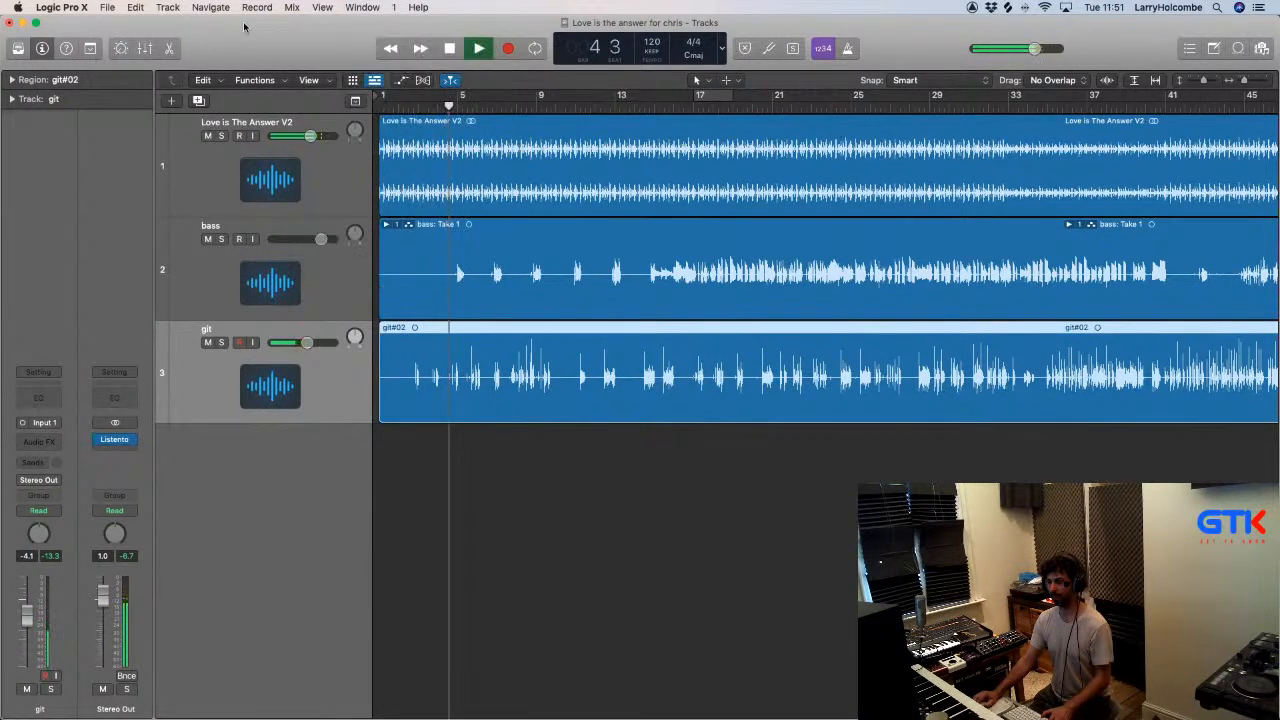
pyautogui.press('super+w')
pyautogui.press('super+d')
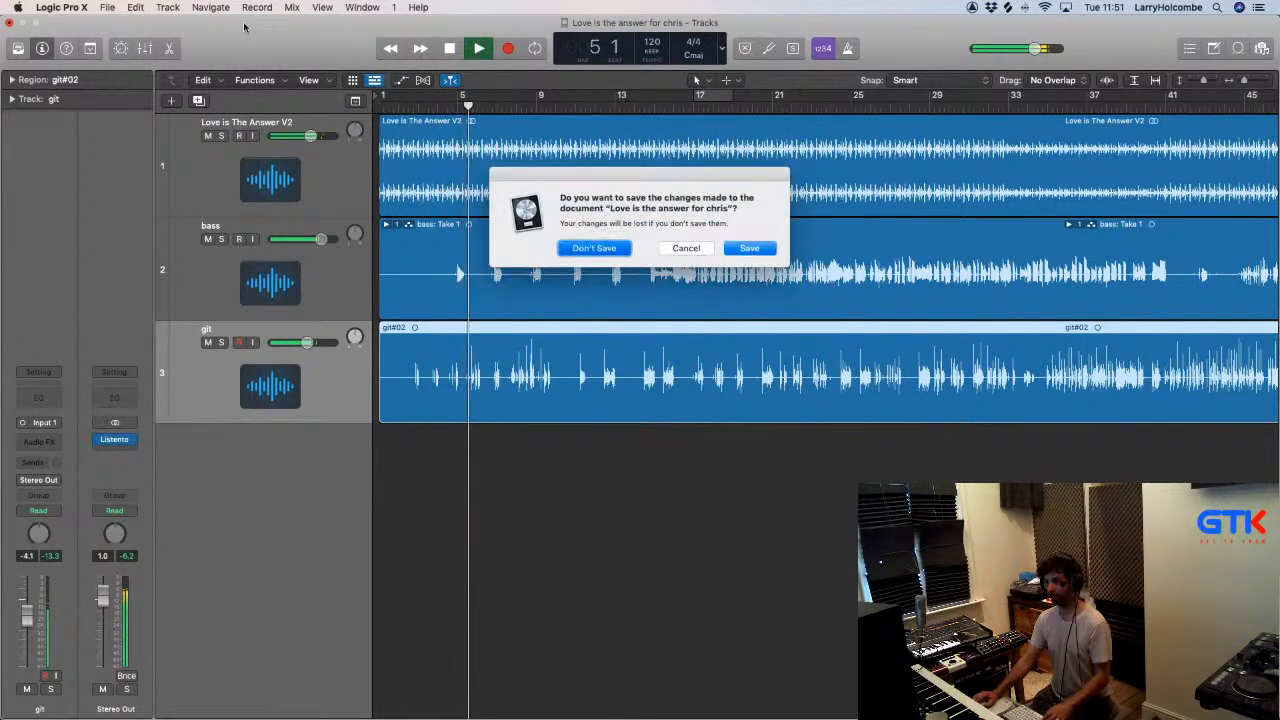
# - Switch to Finder and open the Recorded Guitar Projects folder on the audio drive
pyautogui.press('super+Tab')
pyautogui.press('super+Tab')
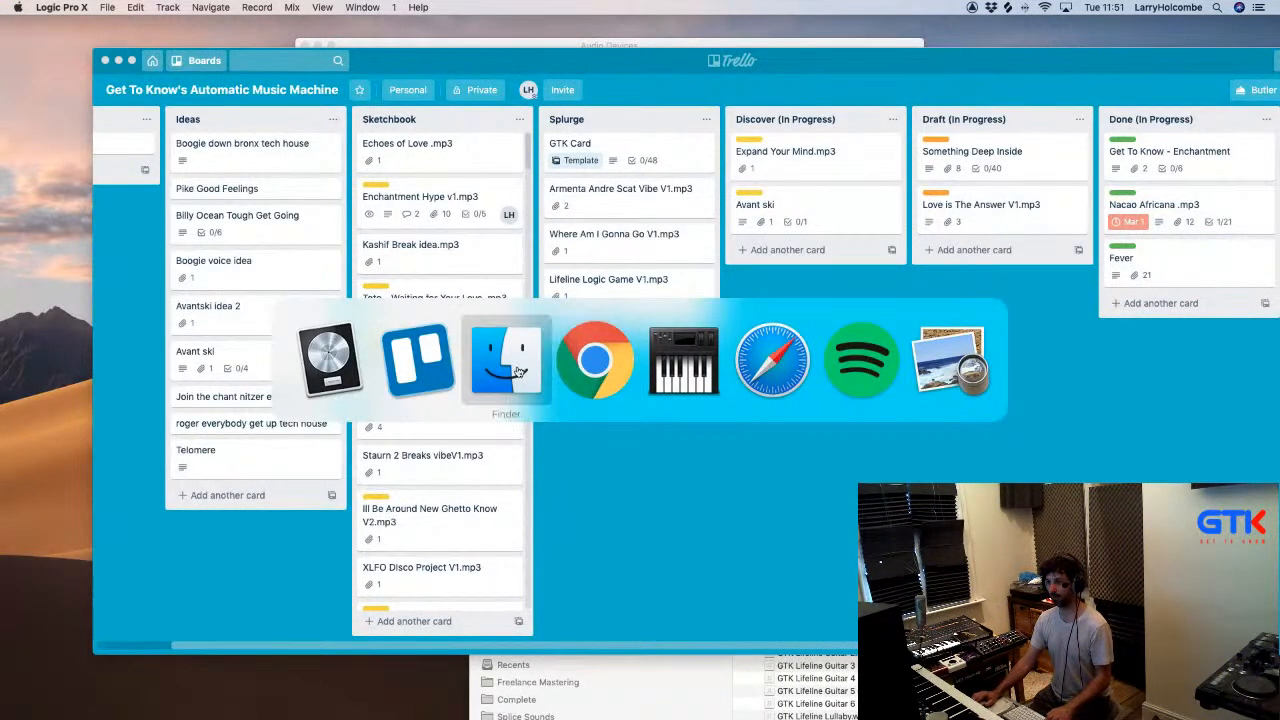
pyautogui.moveTo(655, 343); pyautogui.dragTo(437, 118)
pyautogui.scroll(-10, 420, 330)
pyautogui.click(341, 413)
pyautogui.doubleClick(544, 283)
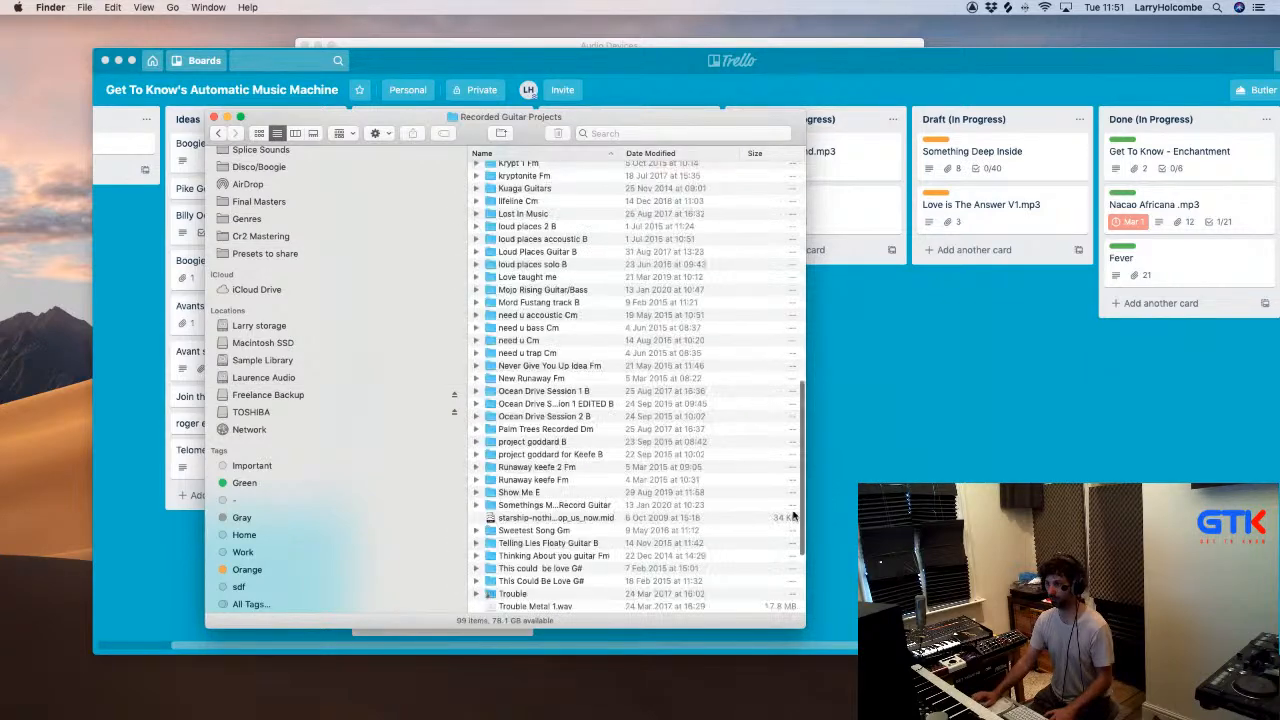
# - Enlarge the Finder window and sort the Recorded Guitar Projects folder by date modified
pyautogui.moveTo(810, 628); pyautogui.dragTo(1145, 719)
pyautogui.click(918, 154)
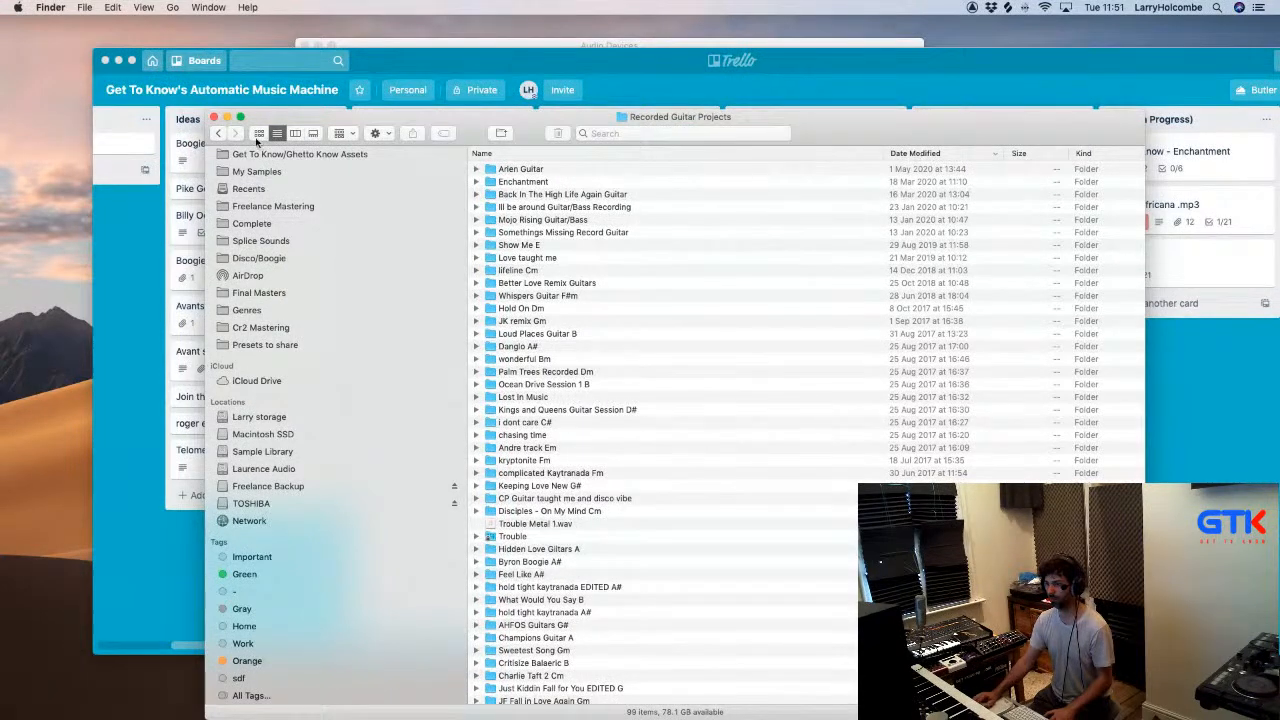
# - Open the Love is the answer EDITED project from Love is the answer in Recorded Bass Sessions and play its opening
pyautogui.press('super+Up')
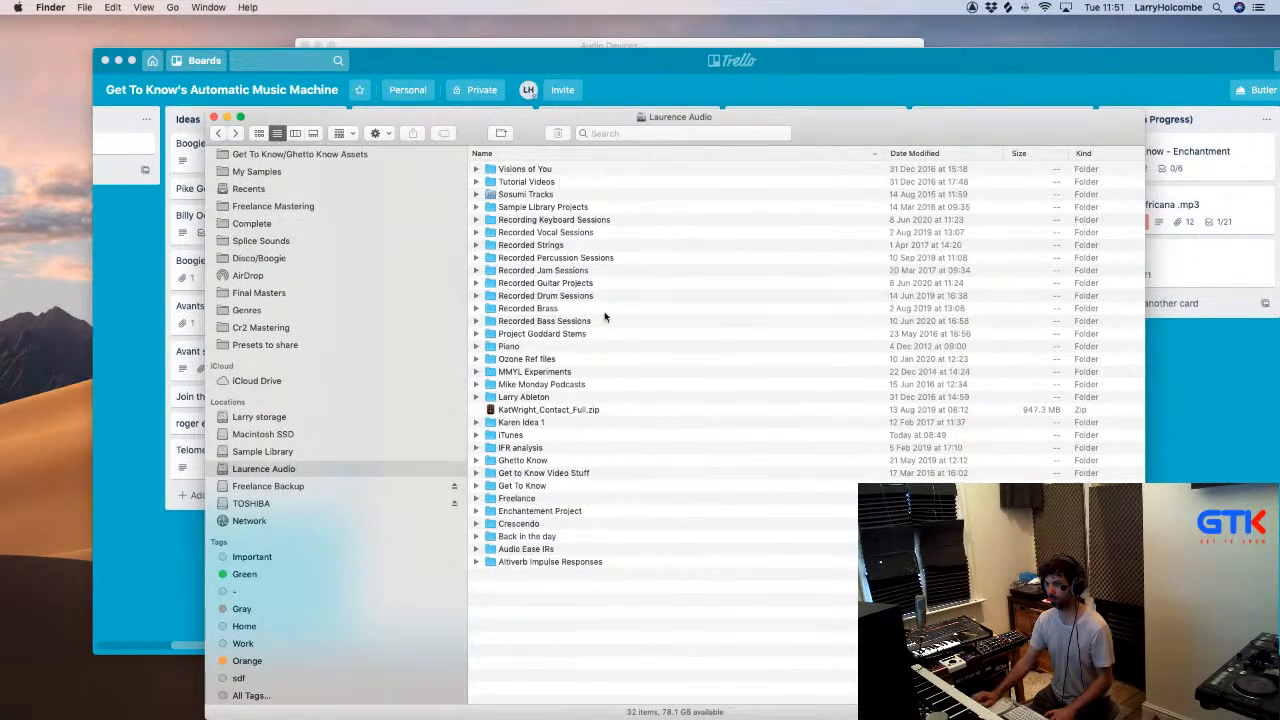
pyautogui.doubleClick(547, 320)
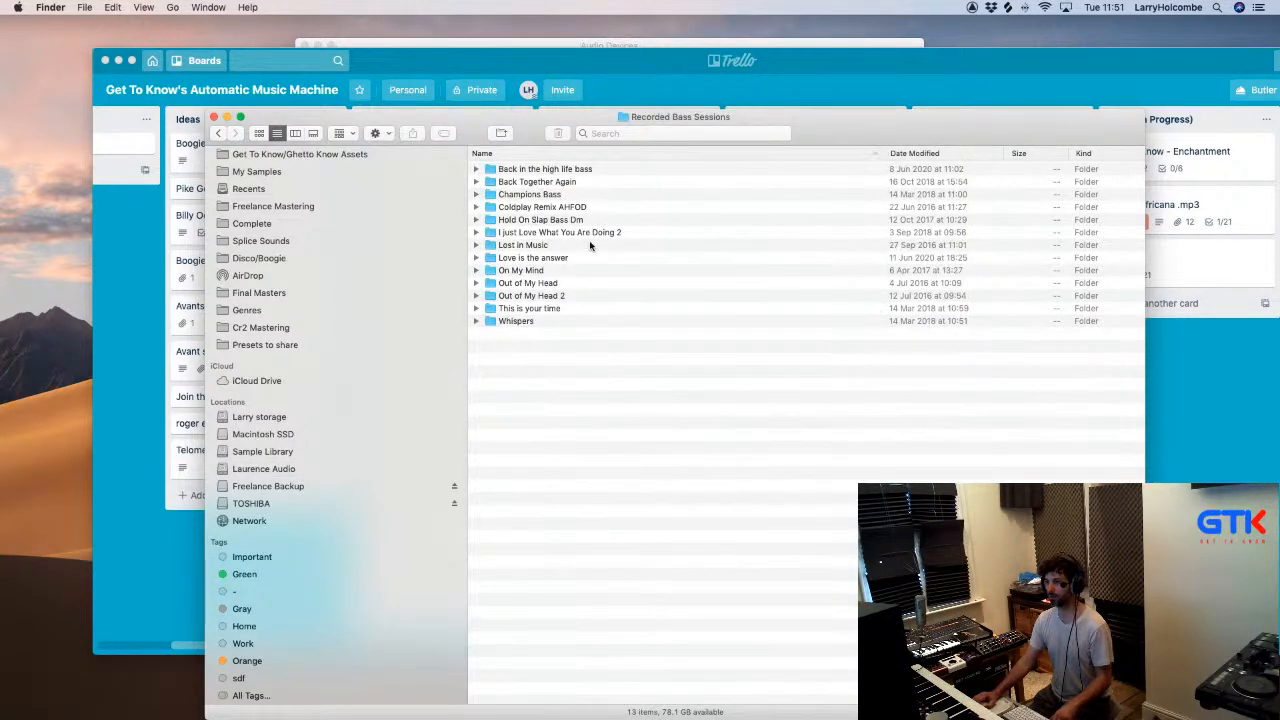
pyautogui.doubleClick(547, 258)
pyautogui.doubleClick(551, 220)
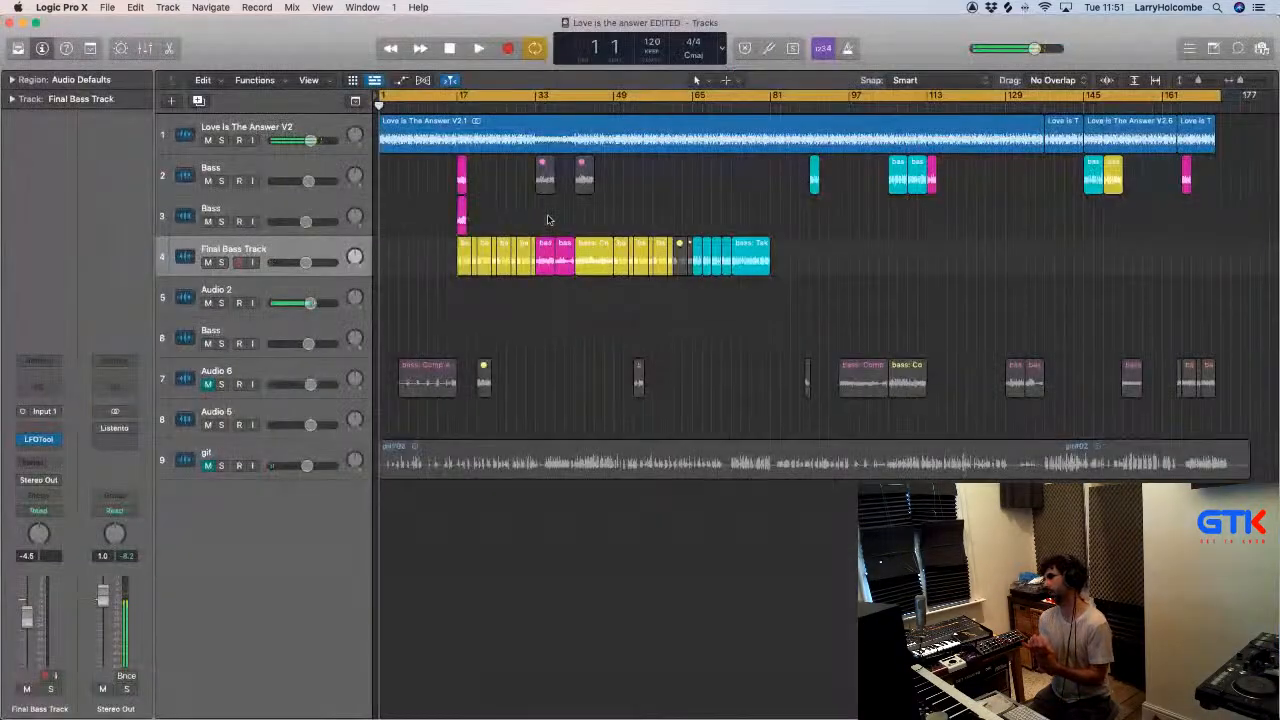
pyautogui.press('space')
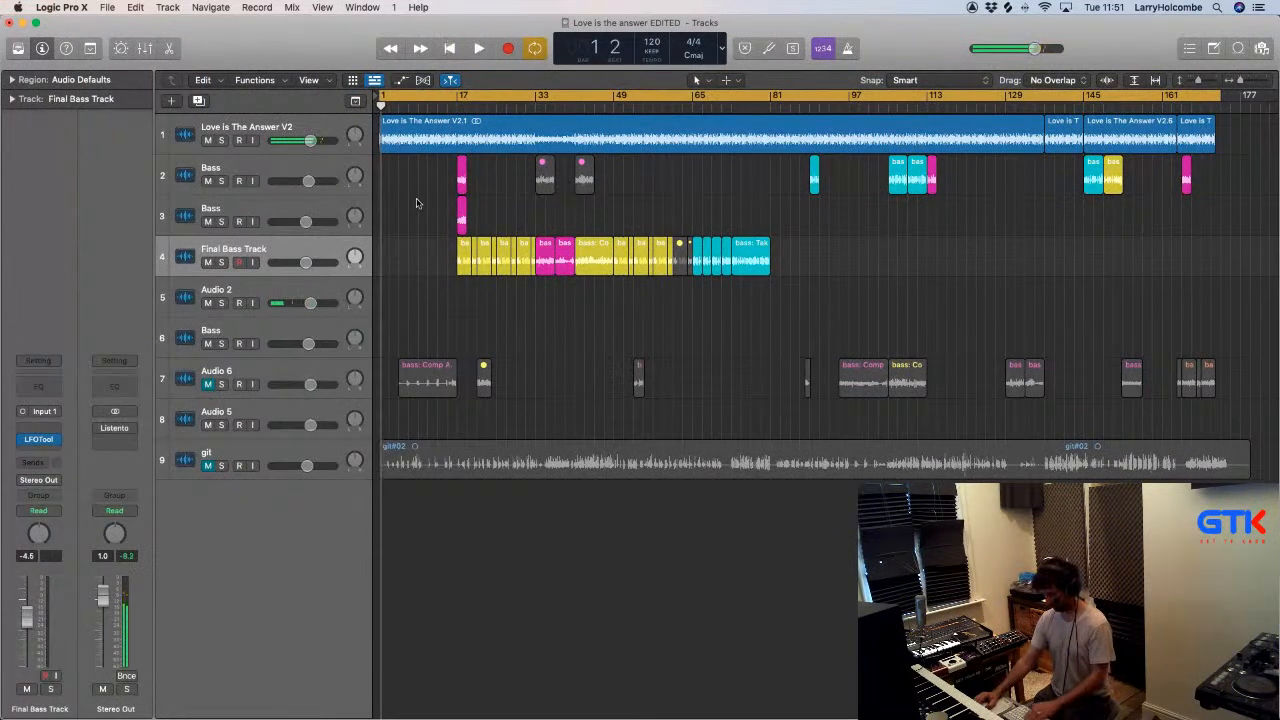
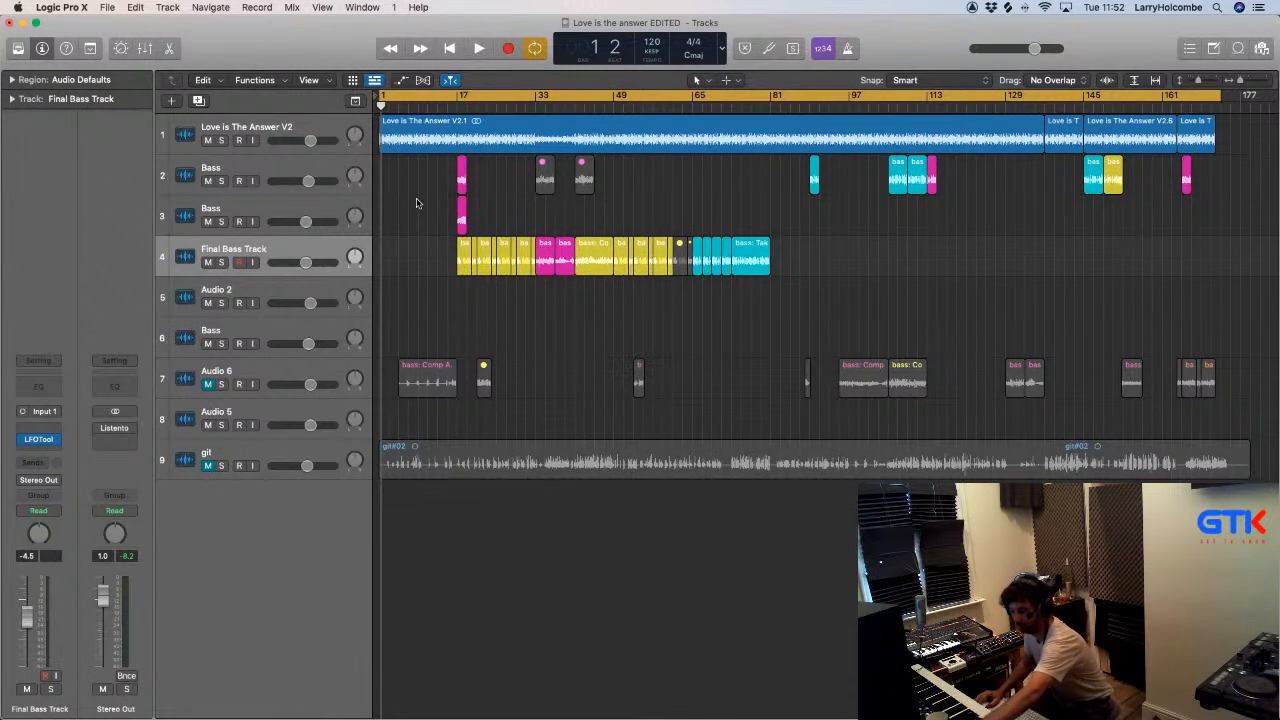
# - Switch to Trello and open the Love is The Answer V1.mp3 card to read its description of the bass edit
pyautogui.press('super+Tab')
pyautogui.press('super+Tab')
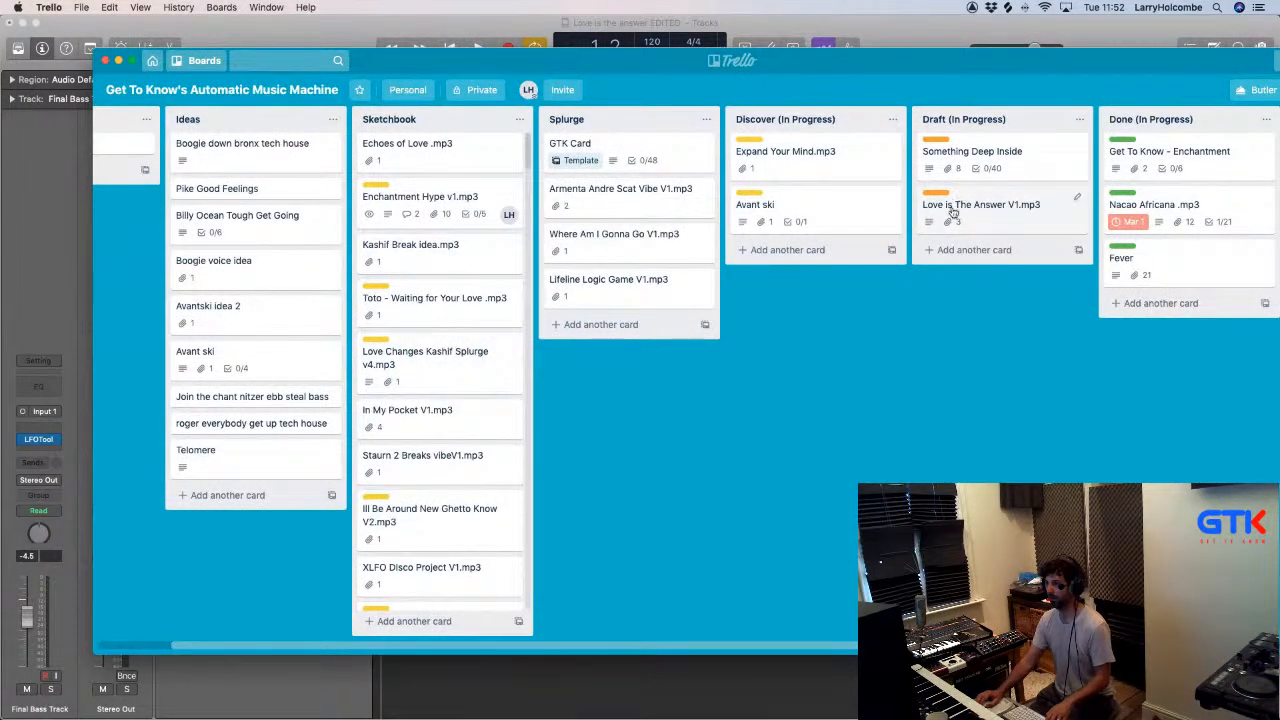
pyautogui.click(978, 206)
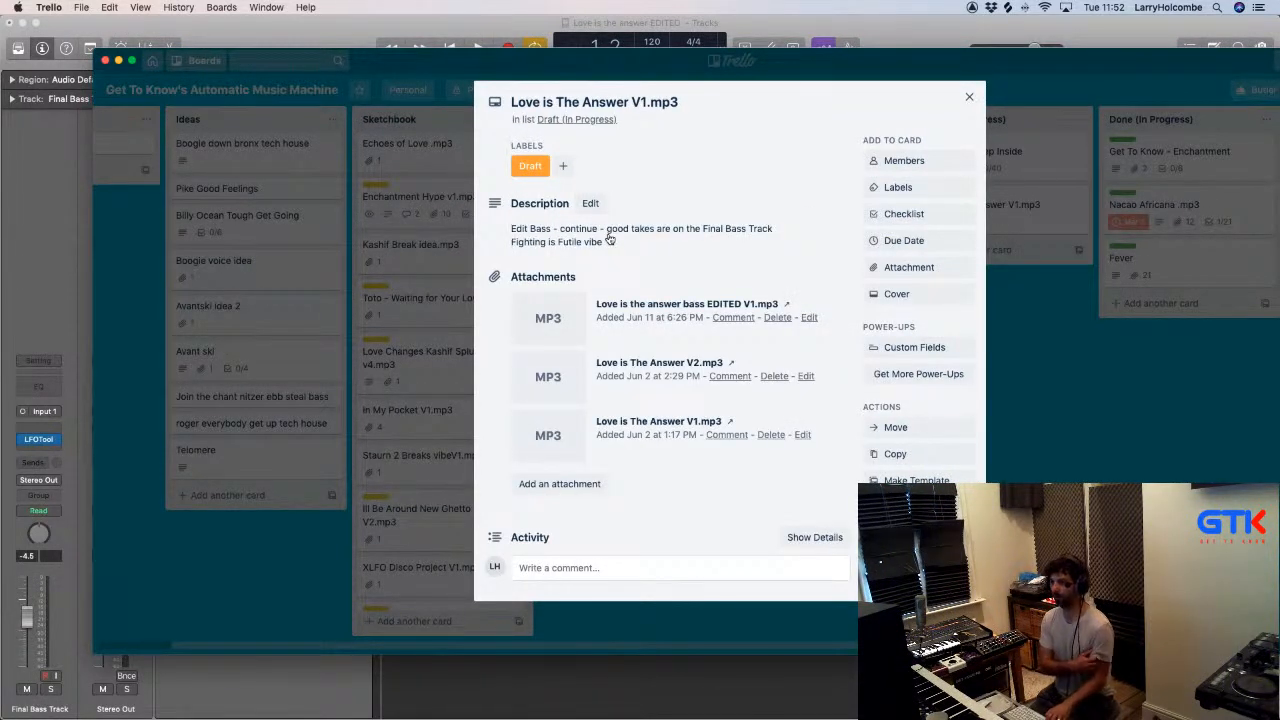
# - Return to Logic Pro X, turn off cycling and play the song from about bar 87
pyautogui.press('super+Tab')
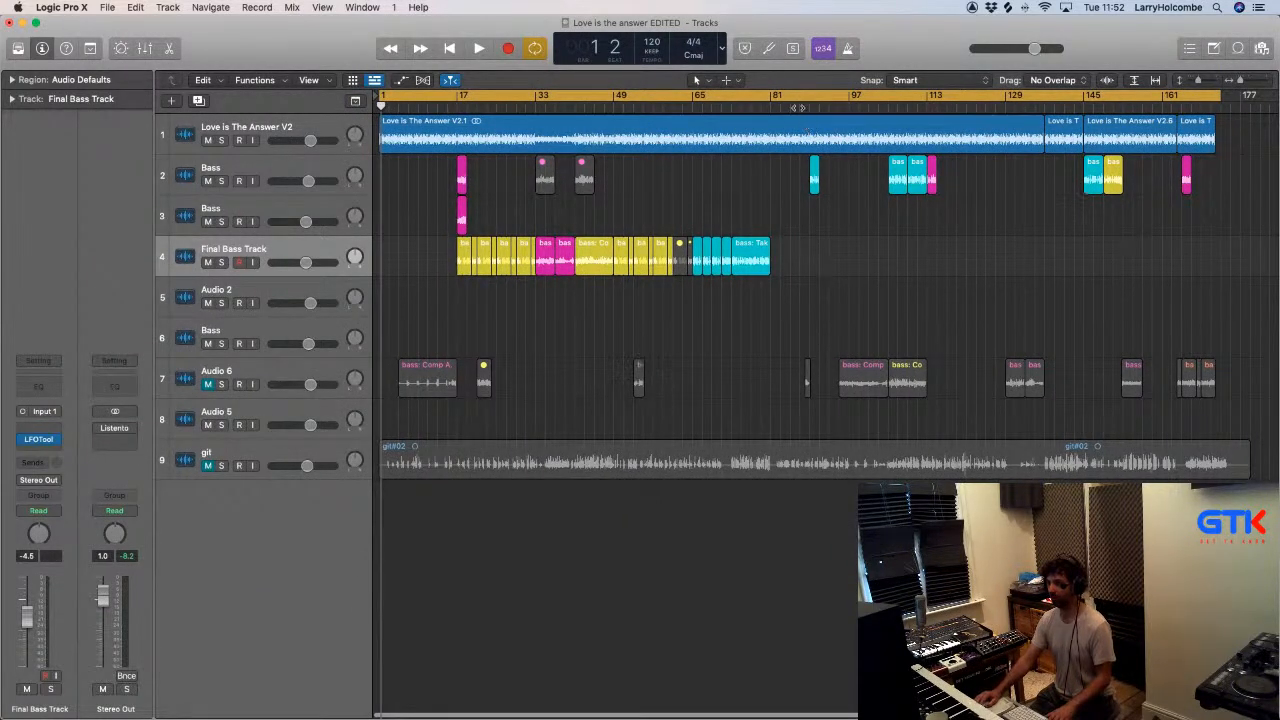
pyautogui.click(794, 97)
pyautogui.doubleClick(795, 107)
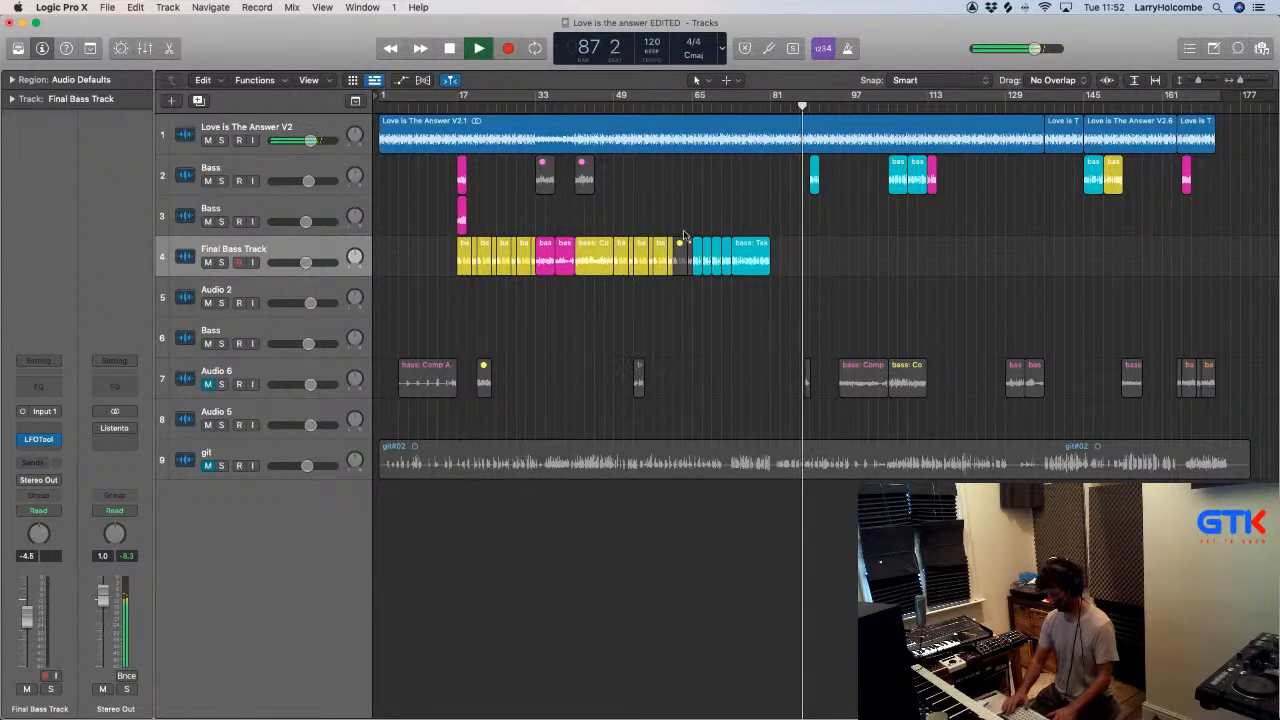
pyautogui.press('super+Up')
pyautogui.press('super+Up')
pyautogui.press('super+Up')
pyautogui.press('super+Right')
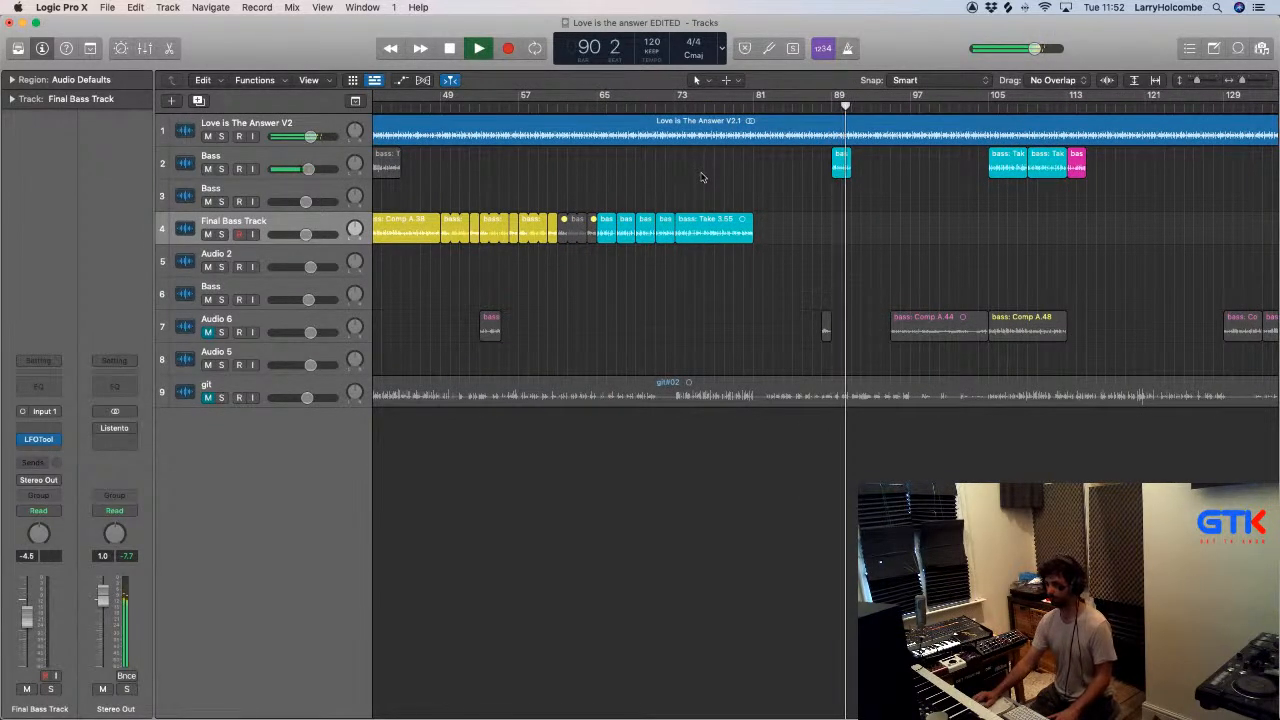
pyautogui.hscroll(-1, 711, 147)
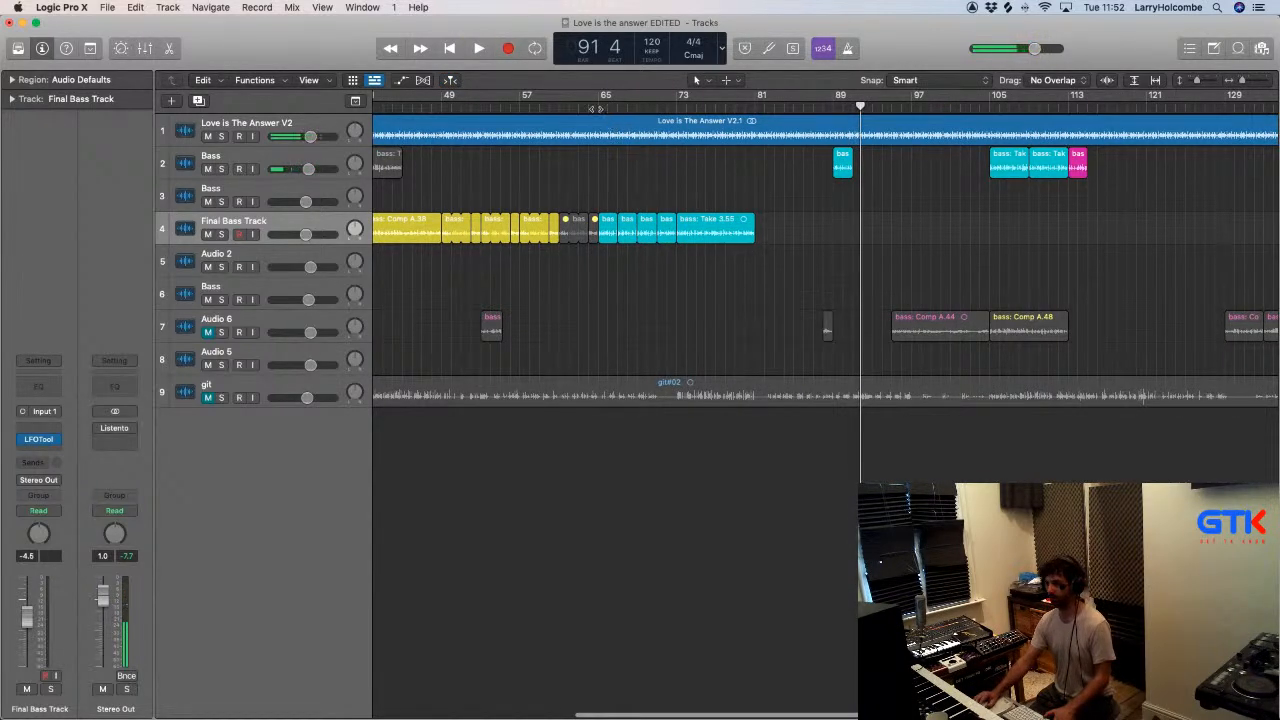
# - Audition the song from bars 65 and 17 and mute the two Bass tracks above the Final Bass Track
pyautogui.click(597, 107)
pyautogui.hscroll(-10, 637, 160)
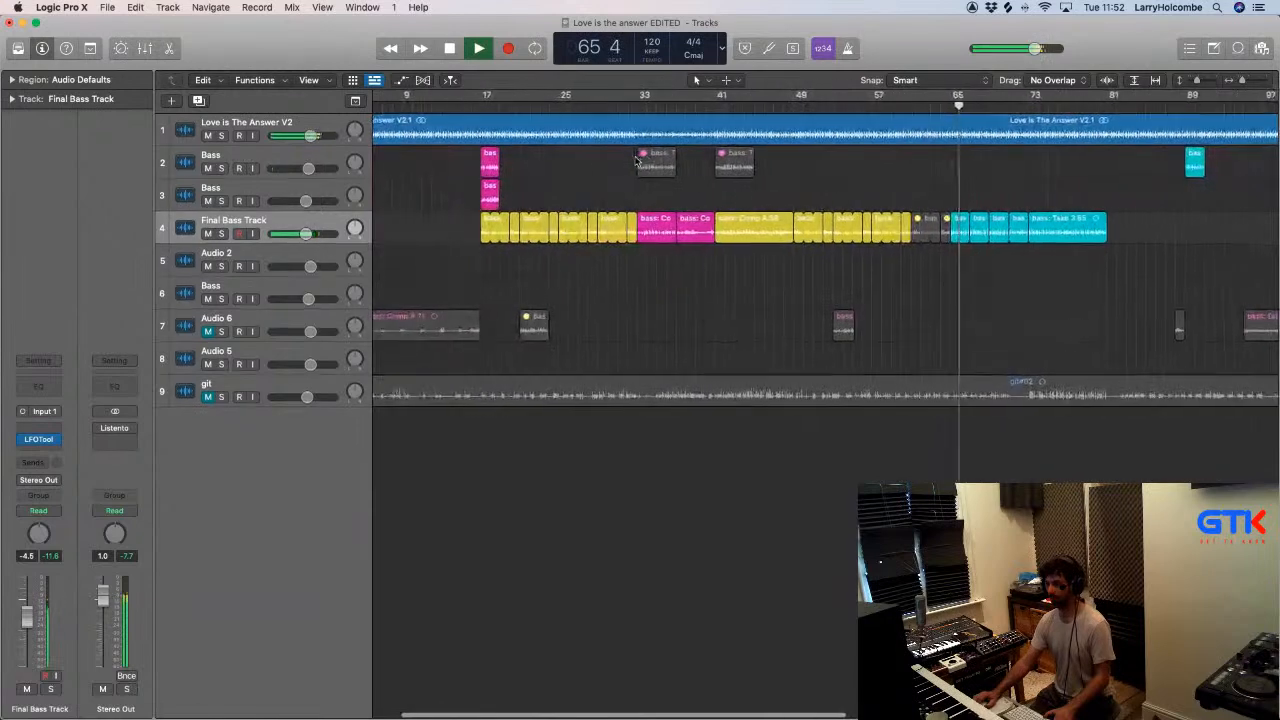
pyautogui.hscroll(-2, 637, 160)
pyautogui.click(497, 104)
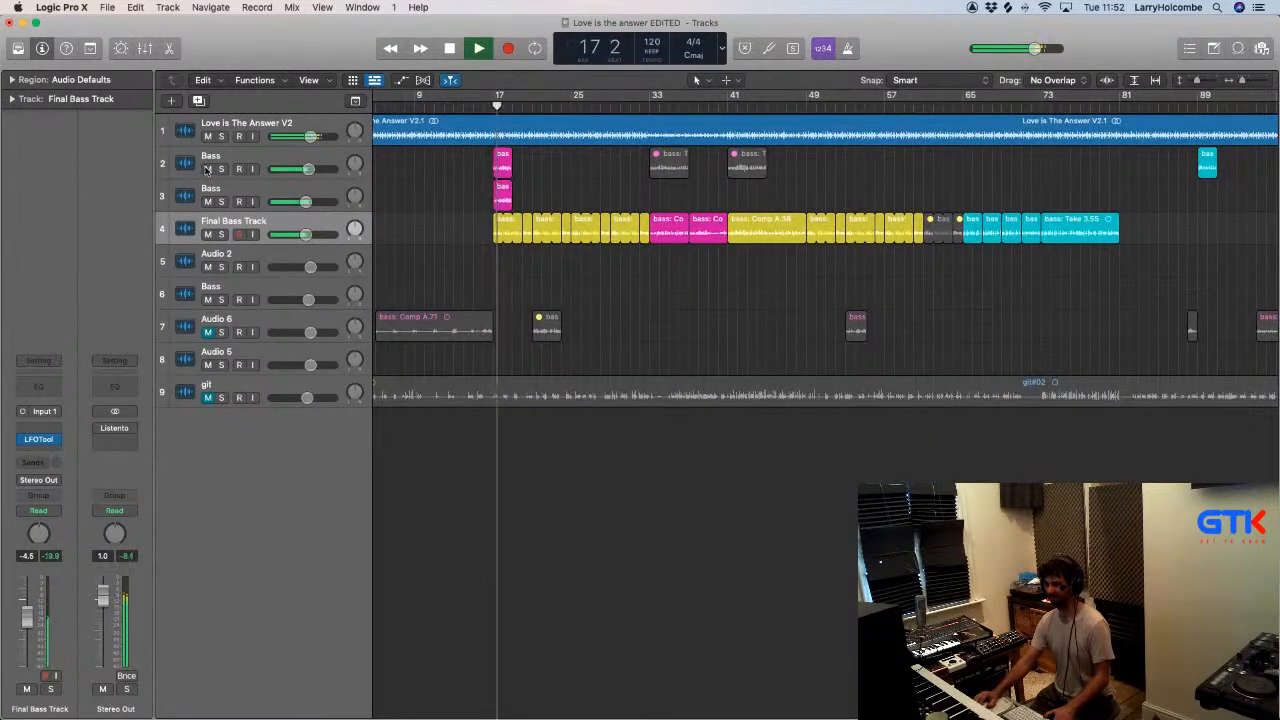
pyautogui.scroll(-1, 544, 202)
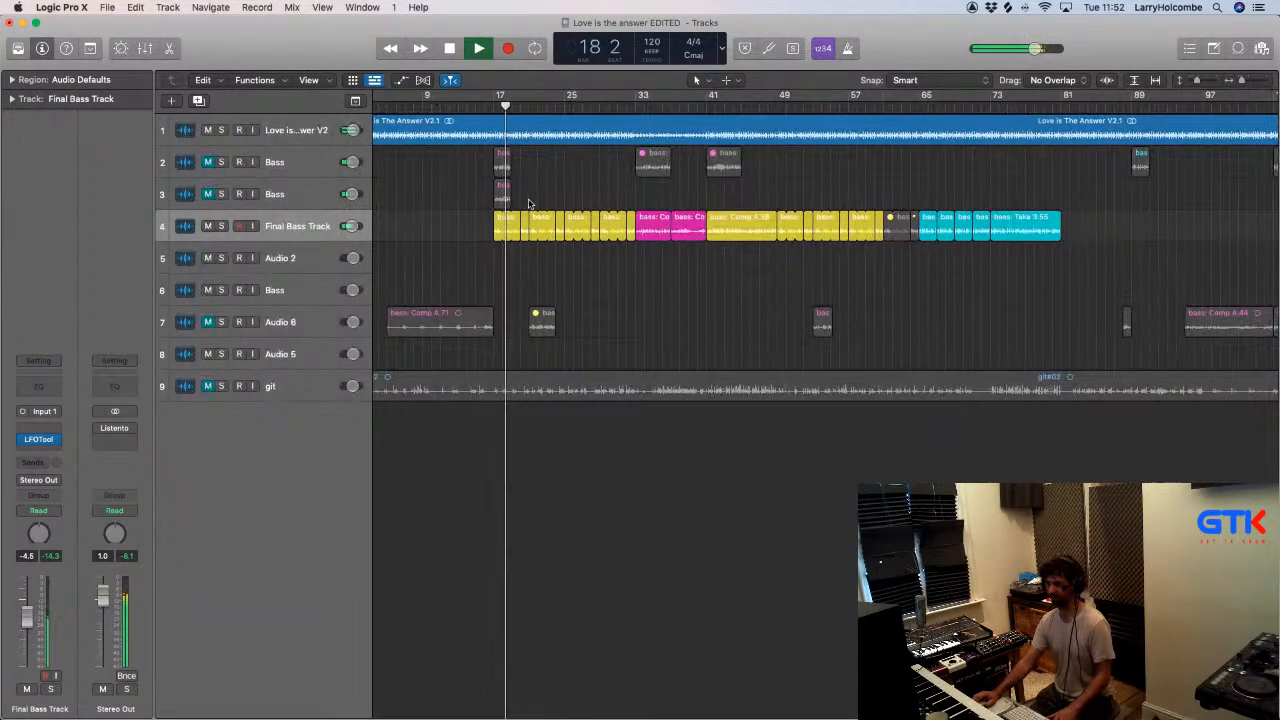
pyautogui.moveTo(458, 220); pyautogui.dragTo(628, 218)
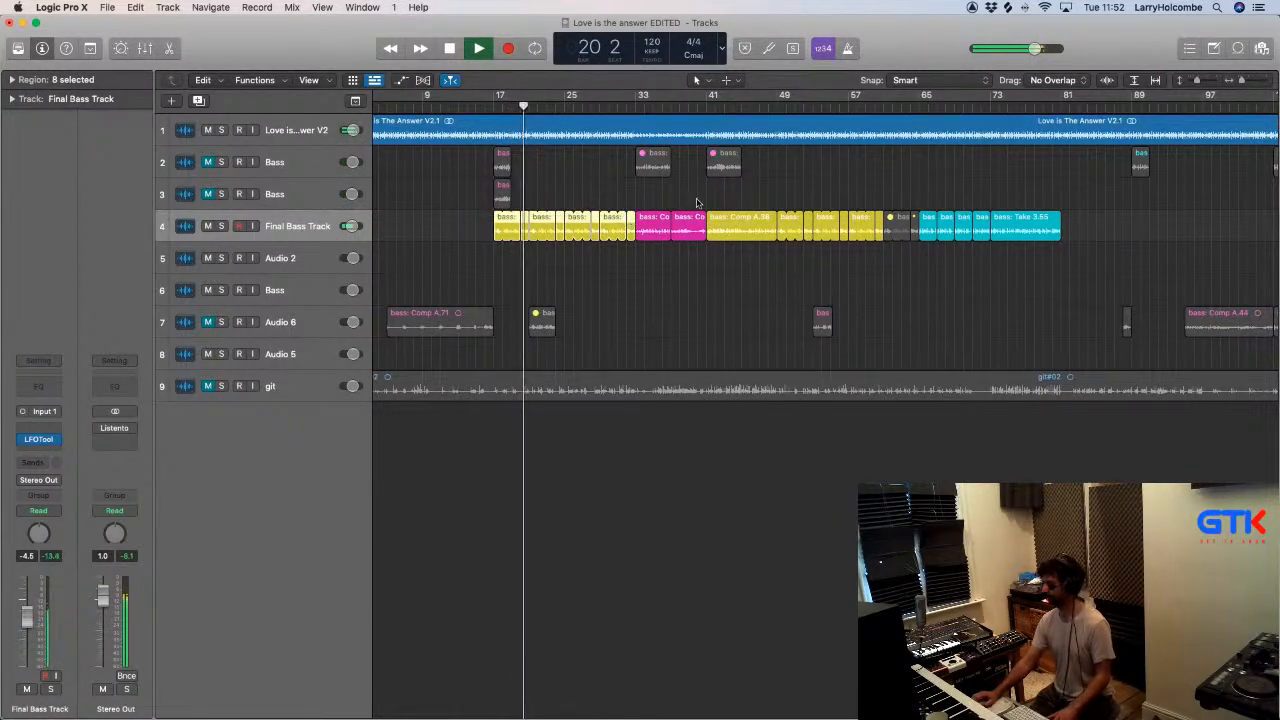
pyautogui.click(437, 192)
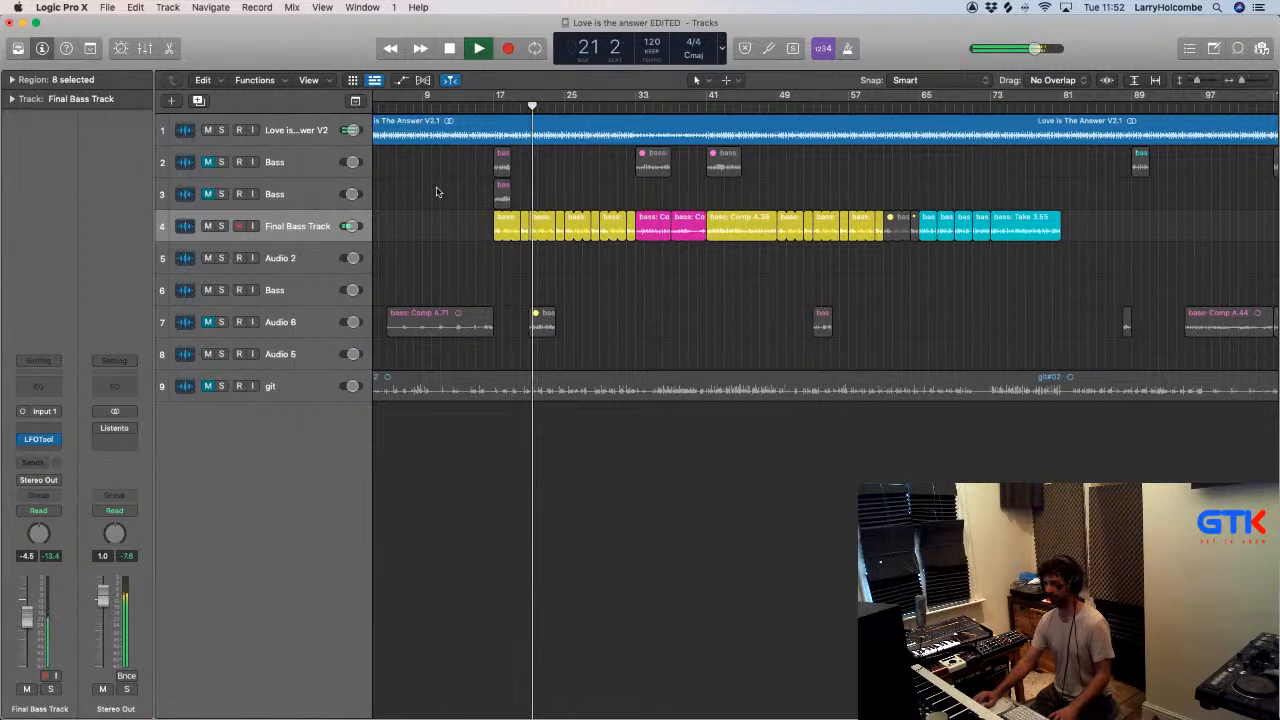
# - Move the short bass region near bar 89 on track 2 to bar 81 on the Final Bass Track
pyautogui.click(1046, 107)
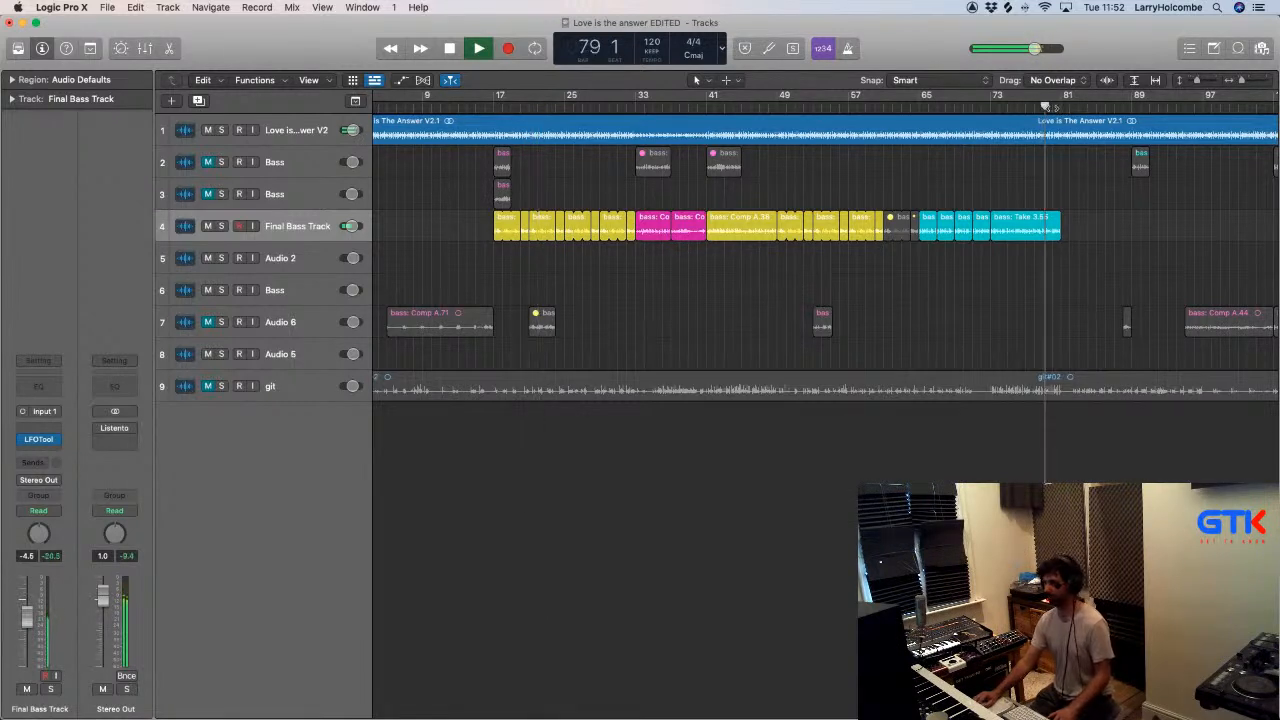
pyautogui.moveTo(1141, 157); pyautogui.dragTo(1069, 216)
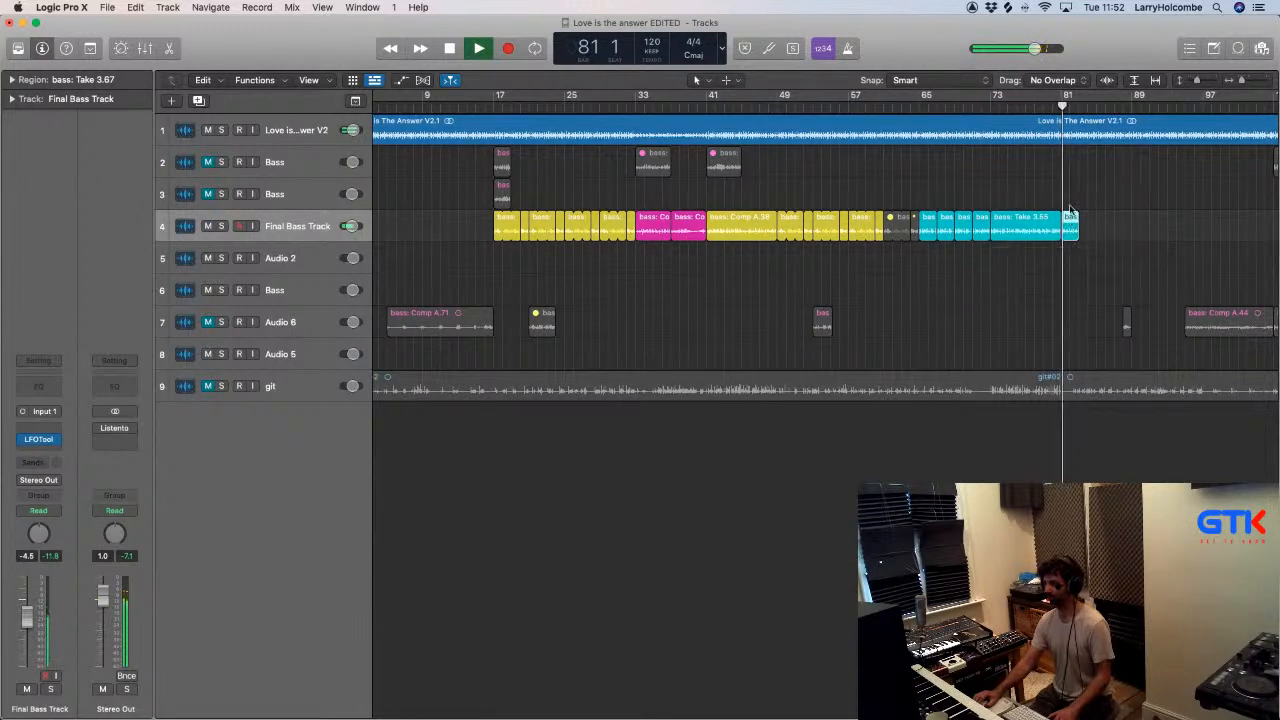
pyautogui.moveTo(986, 191); pyautogui.dragTo(1146, 317)
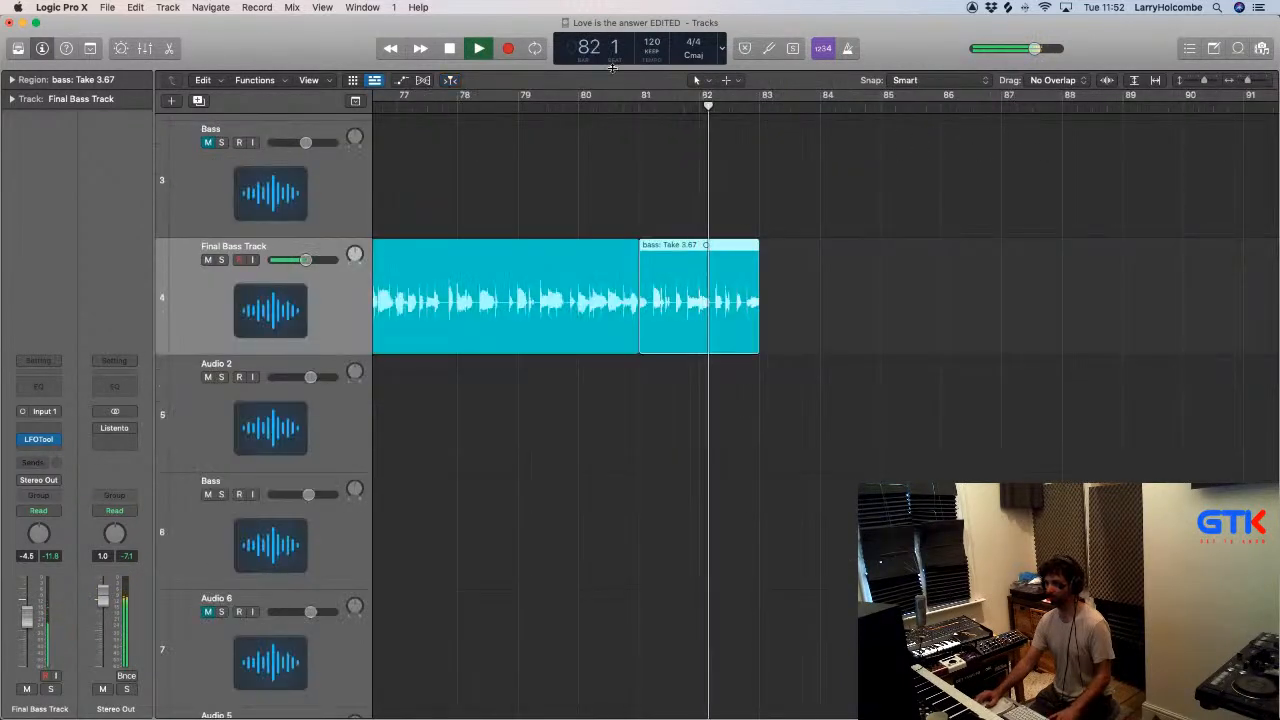
pyautogui.click(634, 166)
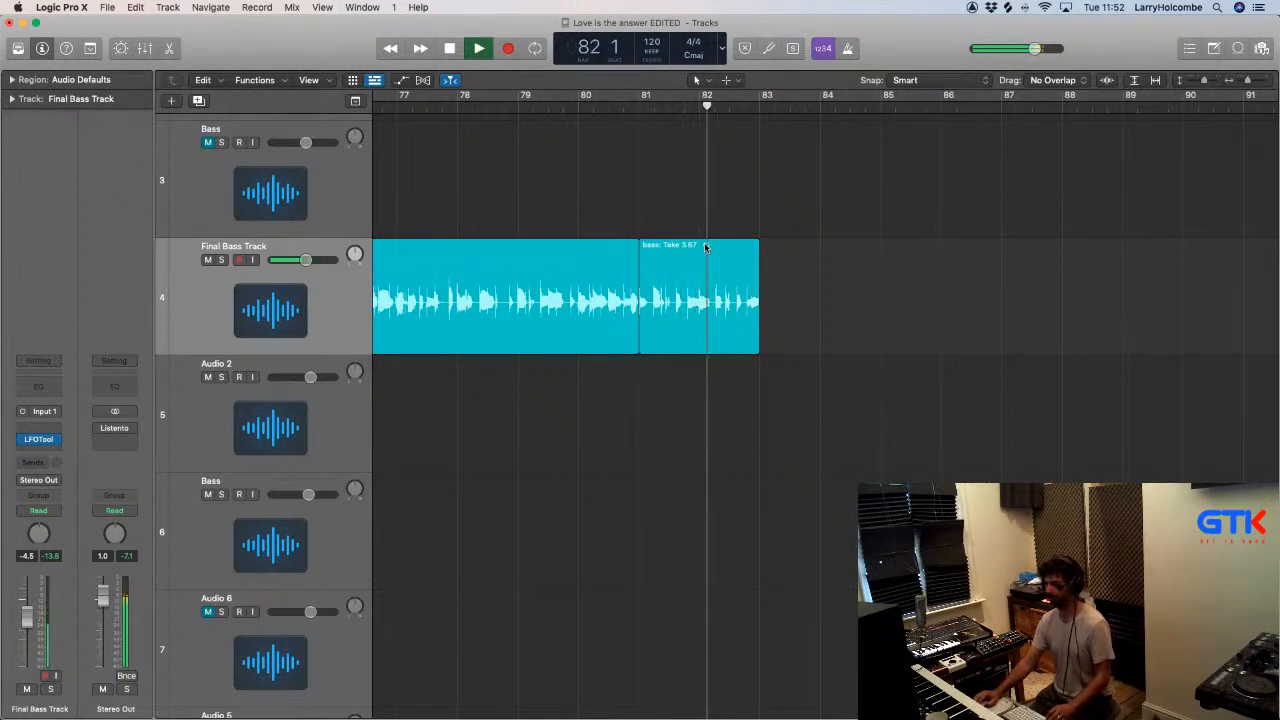
# - Split the bass region at bars 81 to 83 into half-bar slices and repeat them up to bar 85
pyautogui.moveTo(703, 250); pyautogui.dragTo(846, 252)
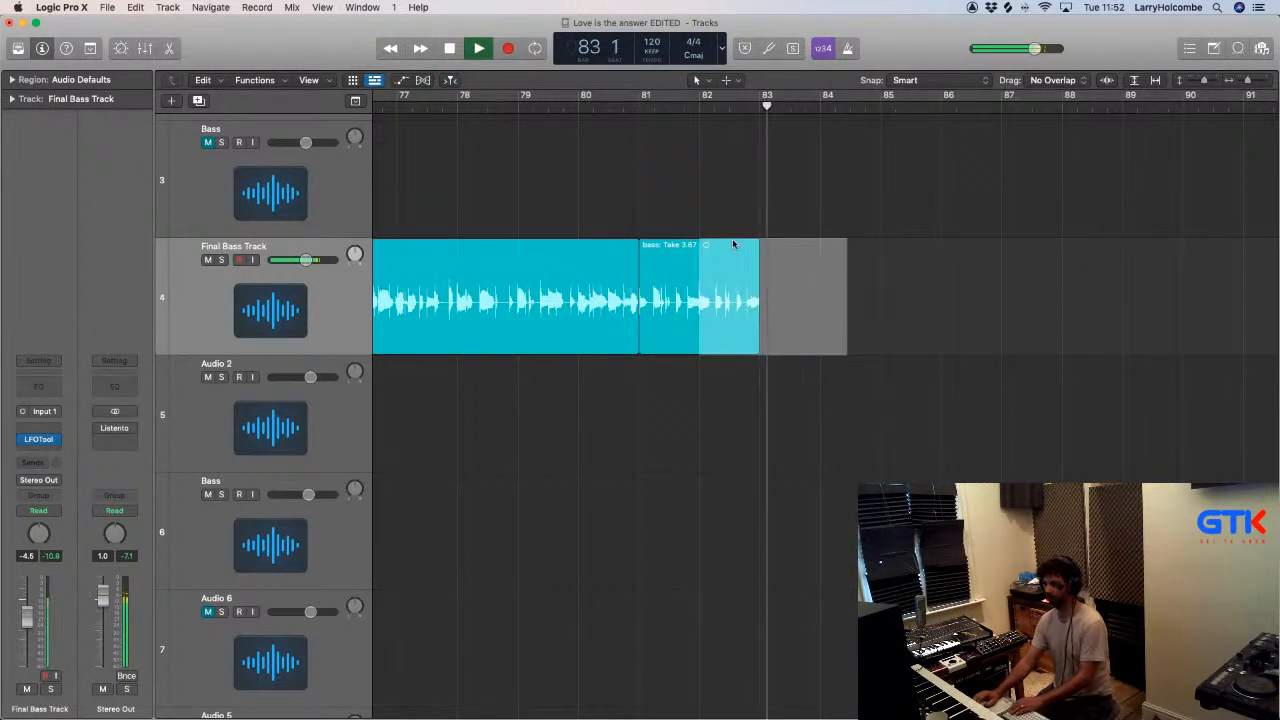
pyautogui.click(698, 223)
pyautogui.press('space')
pyautogui.moveTo(669, 246); pyautogui.dragTo(714, 257)
pyautogui.click(651, 251)
pyautogui.click(621, 107)
pyautogui.press('space')
pyautogui.moveTo(764, 220); pyautogui.dragTo(775, 260)
pyautogui.click(714, 225)
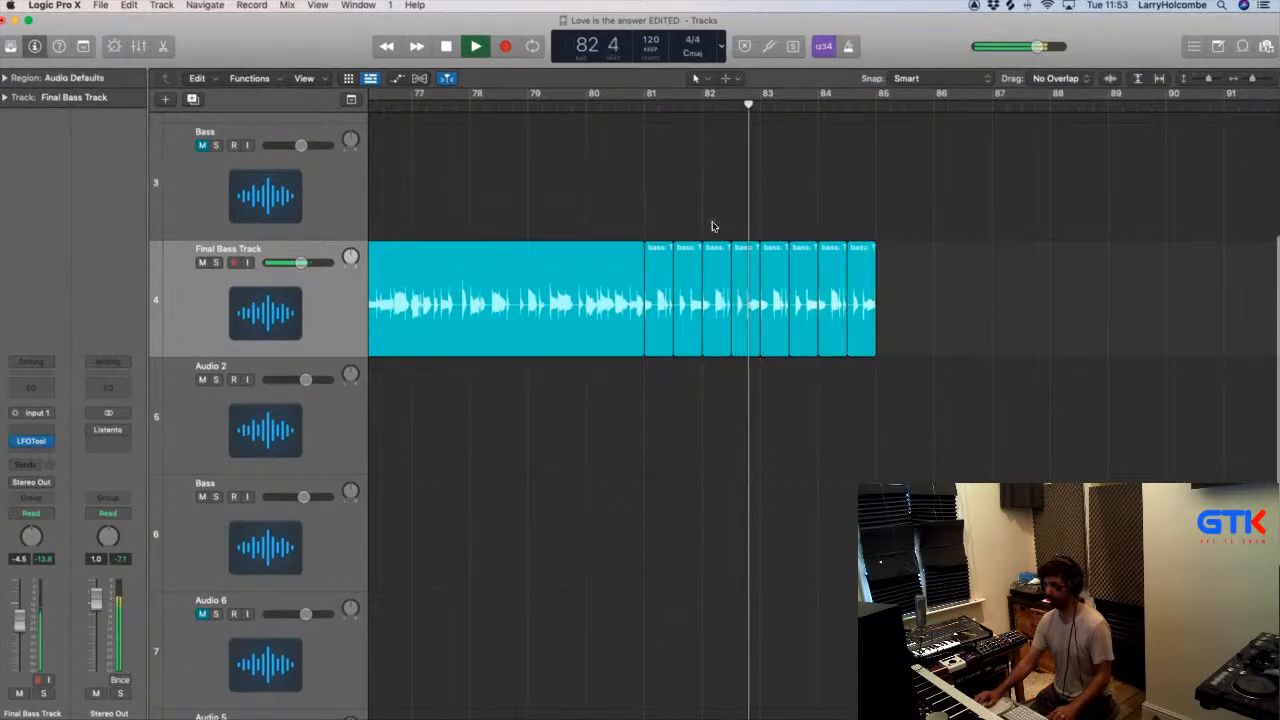
# - Listen to the repeated bass slices and undo the last repetition
pyautogui.scroll(-2, 714, 226)
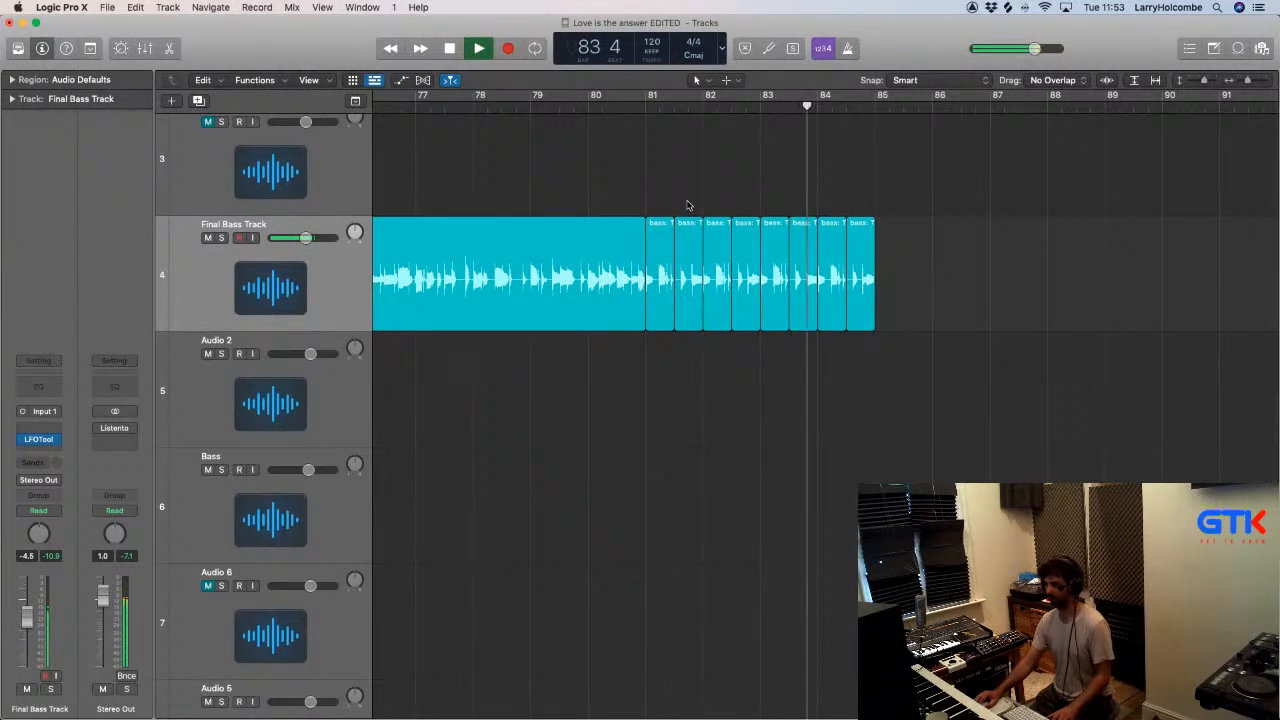
pyautogui.press('space')
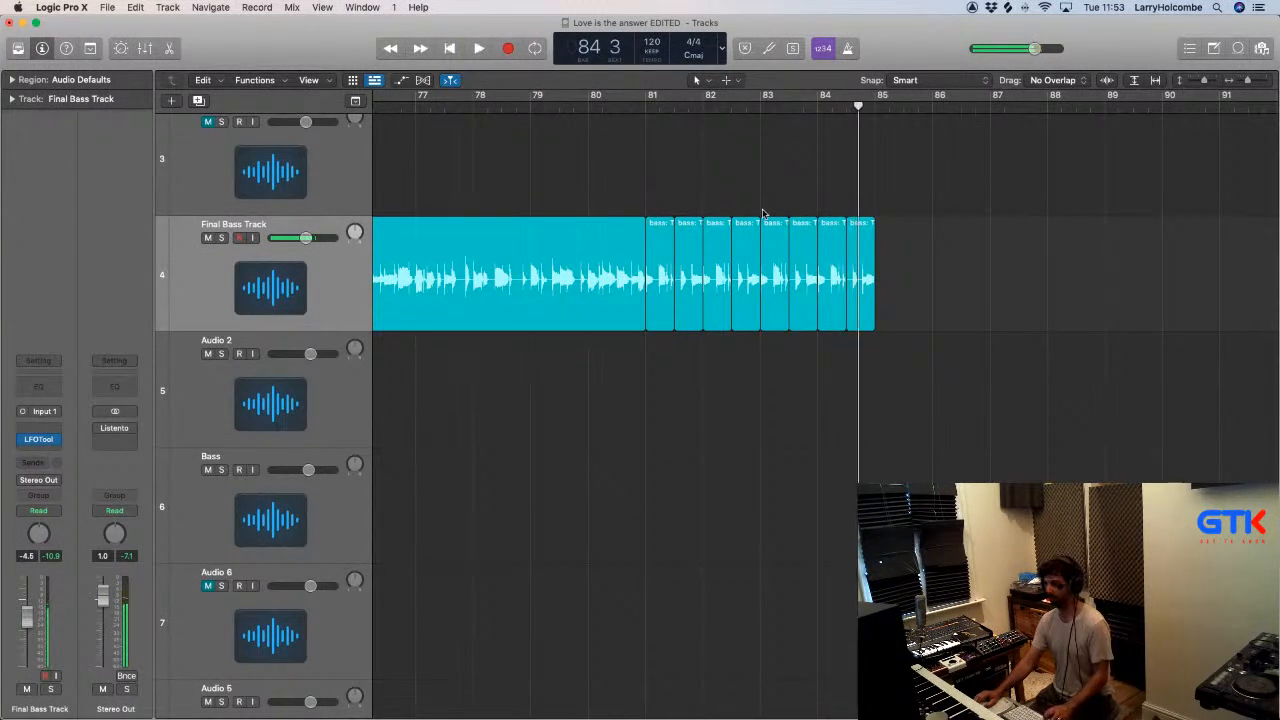
pyautogui.press('super+z')
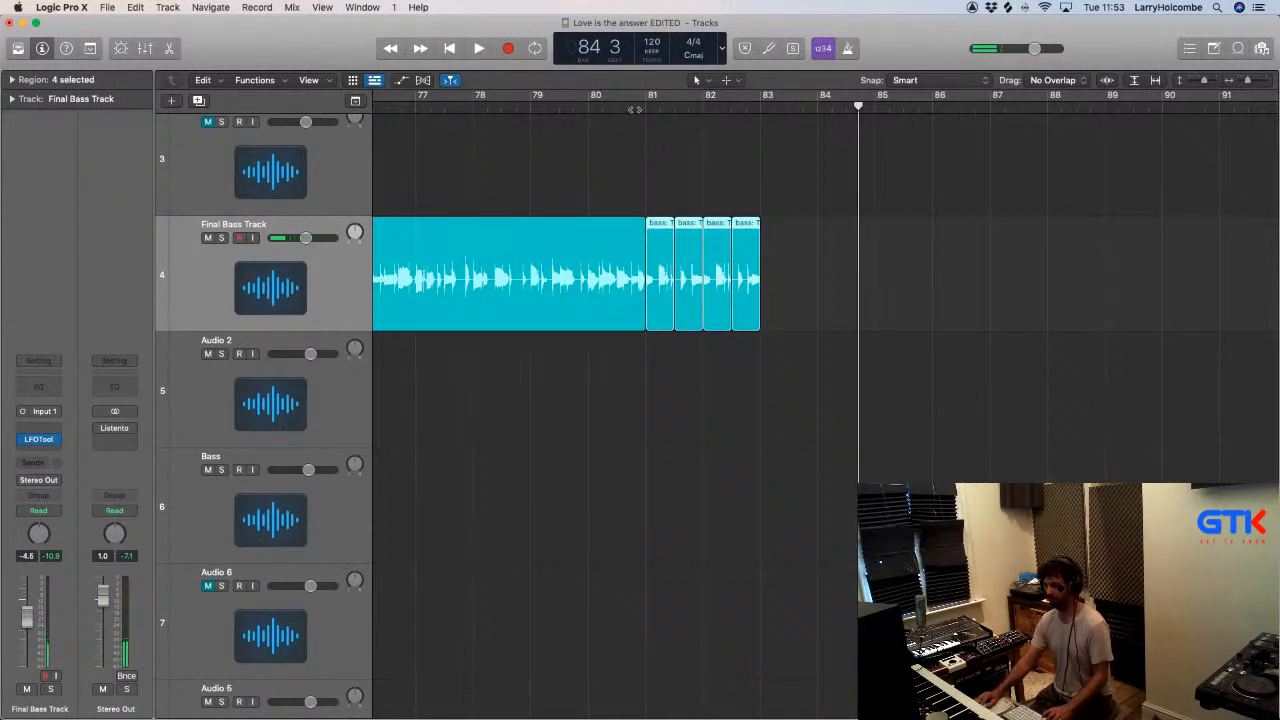
# - Set a cycle range from bar 81 to about bar 86 and start looped playback
pyautogui.moveTo(644, 100); pyautogui.dragTo(958, 115)
pyautogui.press('space')
pyautogui.scroll(-3, 958, 116)
pyautogui.hscroll(-5, 958, 116)
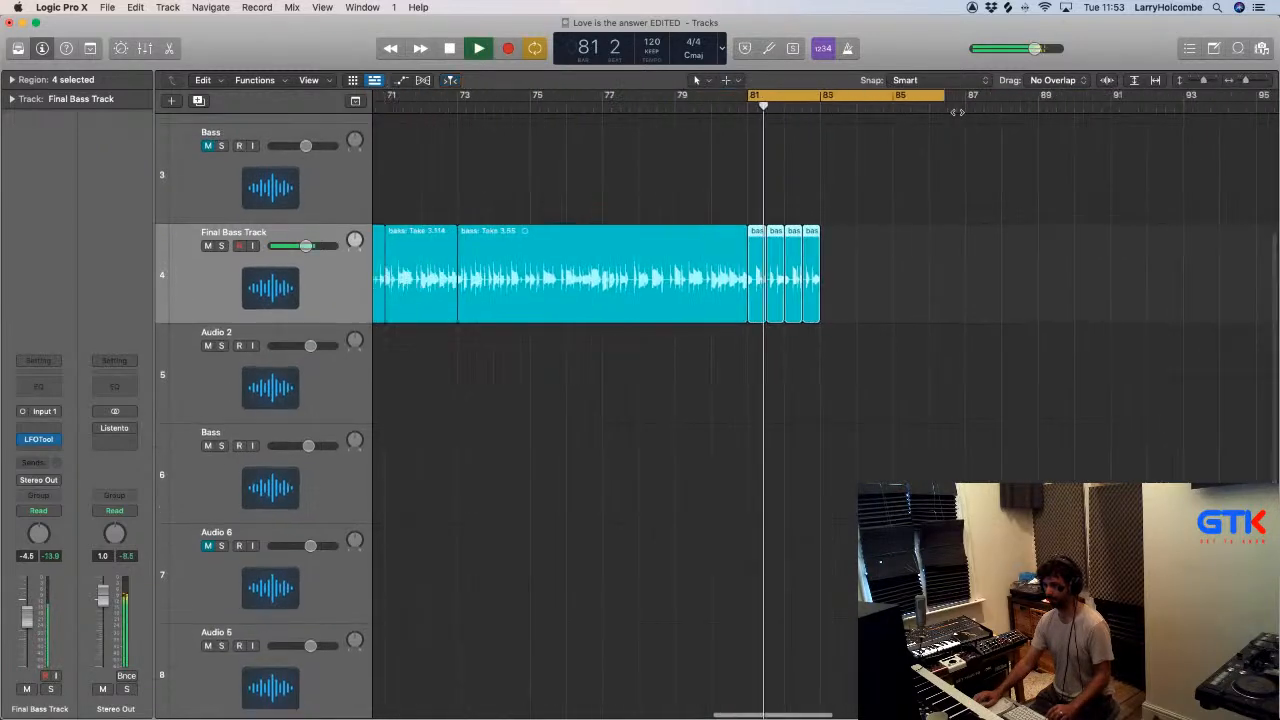
pyautogui.hscroll(-1, 958, 116)
pyautogui.press('super+Up')
pyautogui.press('super+Up')
pyautogui.press('super+Up')
pyautogui.press('super+Up')
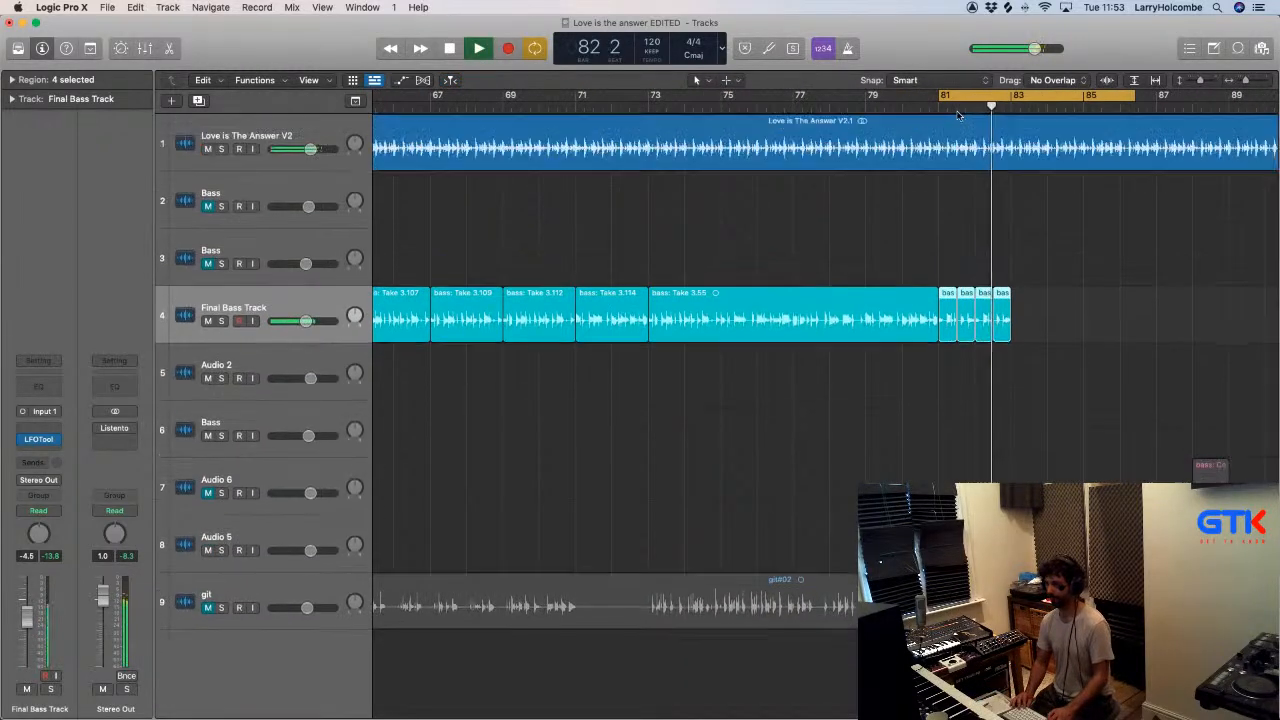
# - Move the bass: Comp A.42 region from Audio 6 to bar 84 on the Final Bass Track and audition the loop
pyautogui.moveTo(1210, 451); pyautogui.dragTo(1070, 293)
pyautogui.click(1032, 258)
pyautogui.press('space')
pyautogui.moveTo(884, 231); pyautogui.dragTo(1086, 386)
pyautogui.press('space')
pyautogui.press('space')
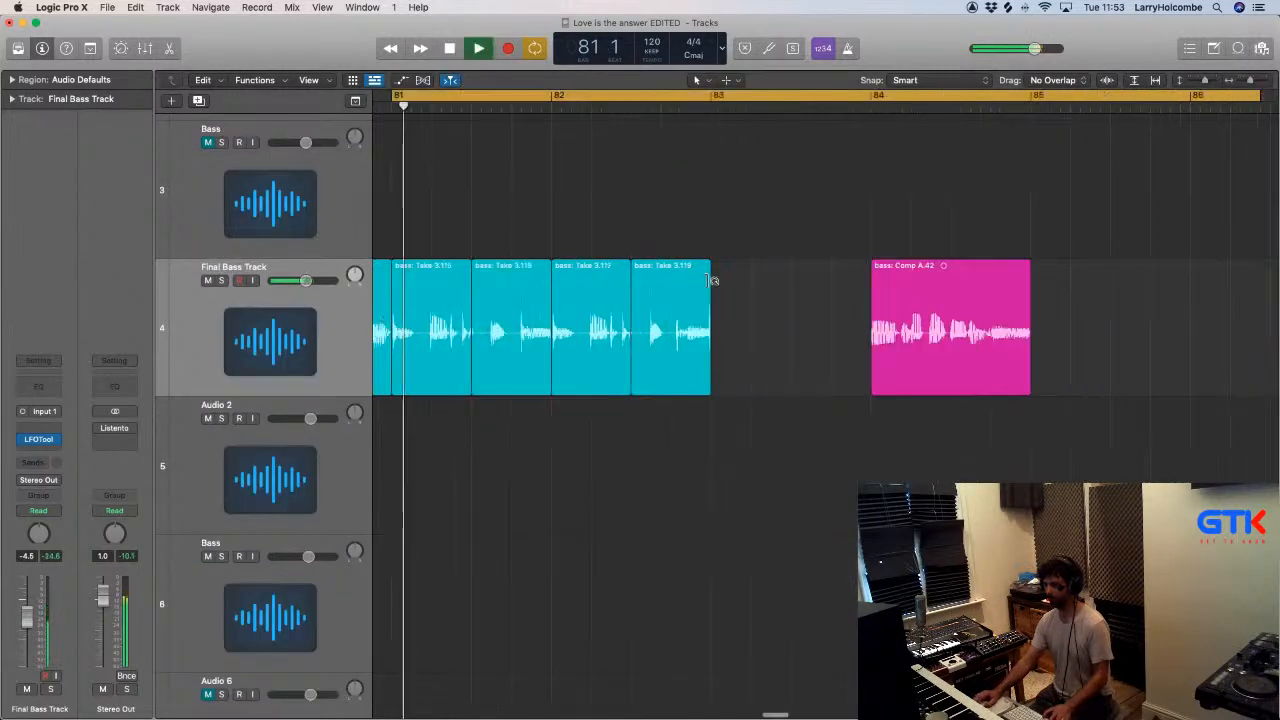
# - Delete the bass audio around beat 2 of bar 81 on the Final Bass Track and replay the loop
pyautogui.hscroll(-5, 600, 268)
pyautogui.press('space')
pyautogui.moveTo(636, 222); pyautogui.dragTo(878, 494)
pyautogui.moveTo(729, 402); pyautogui.dragTo(833, 420)
pyautogui.press('Delete')
pyautogui.press('space')
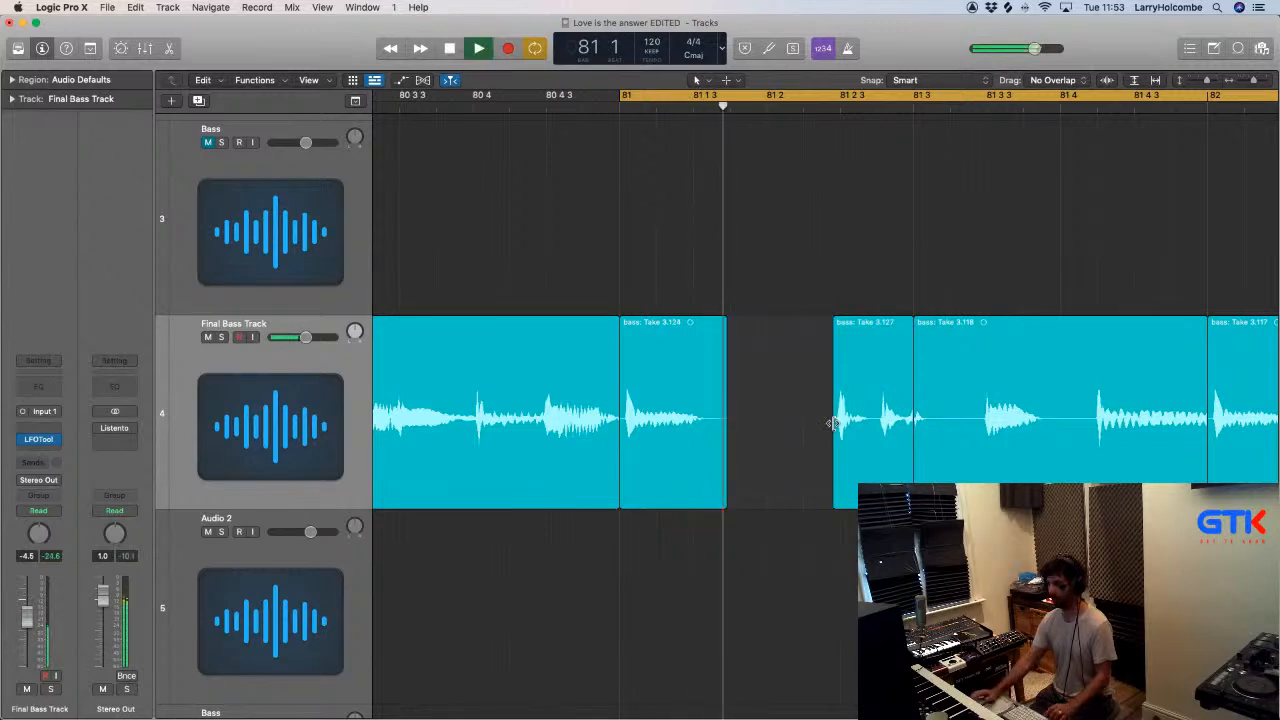
# - Delete the matching bass audio around beat 2 of bar 82 on the Final Bass Track
pyautogui.press('super+Left')
pyautogui.scroll(-4, 833, 426)
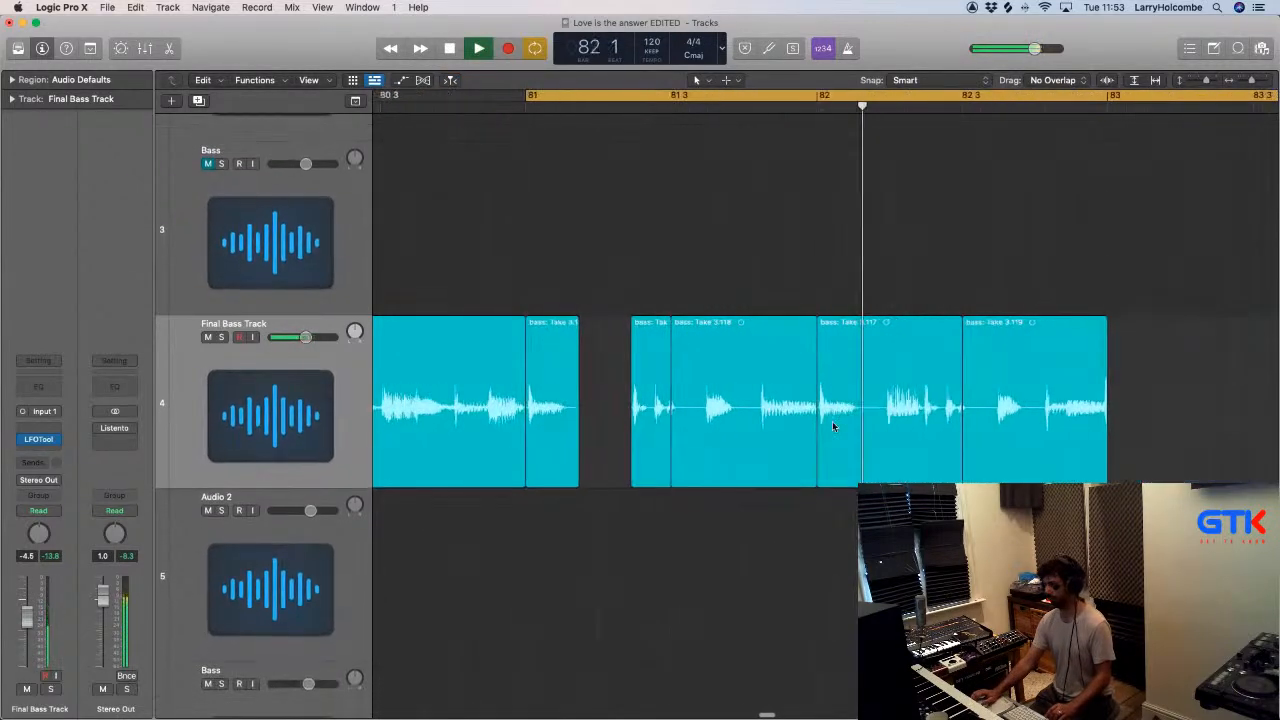
pyautogui.moveTo(874, 390); pyautogui.dragTo(927, 424)
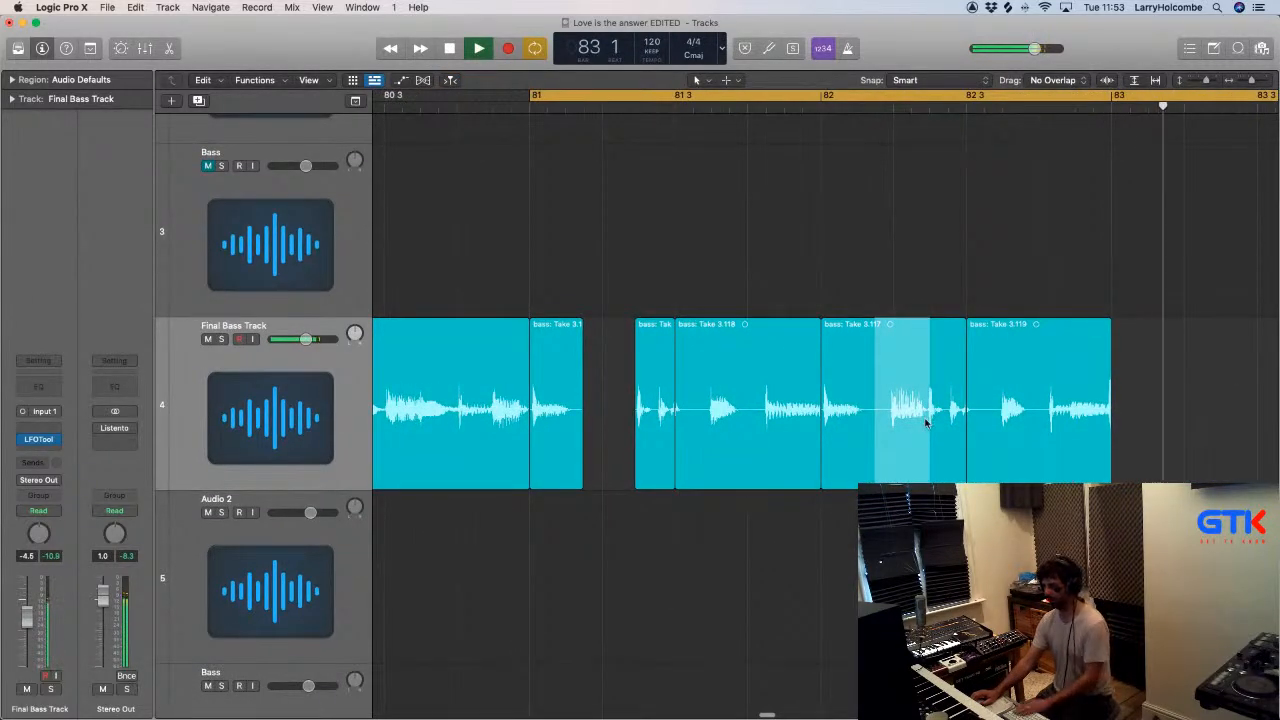
pyautogui.press('Delete')
# - Copy the two bass pieces on either side of the bar 81 gap to bar 83
pyautogui.hscroll(1, 925, 423)
pyautogui.scroll(-3, 707, 390)
pyautogui.moveTo(722, 283); pyautogui.dragTo(802, 395)
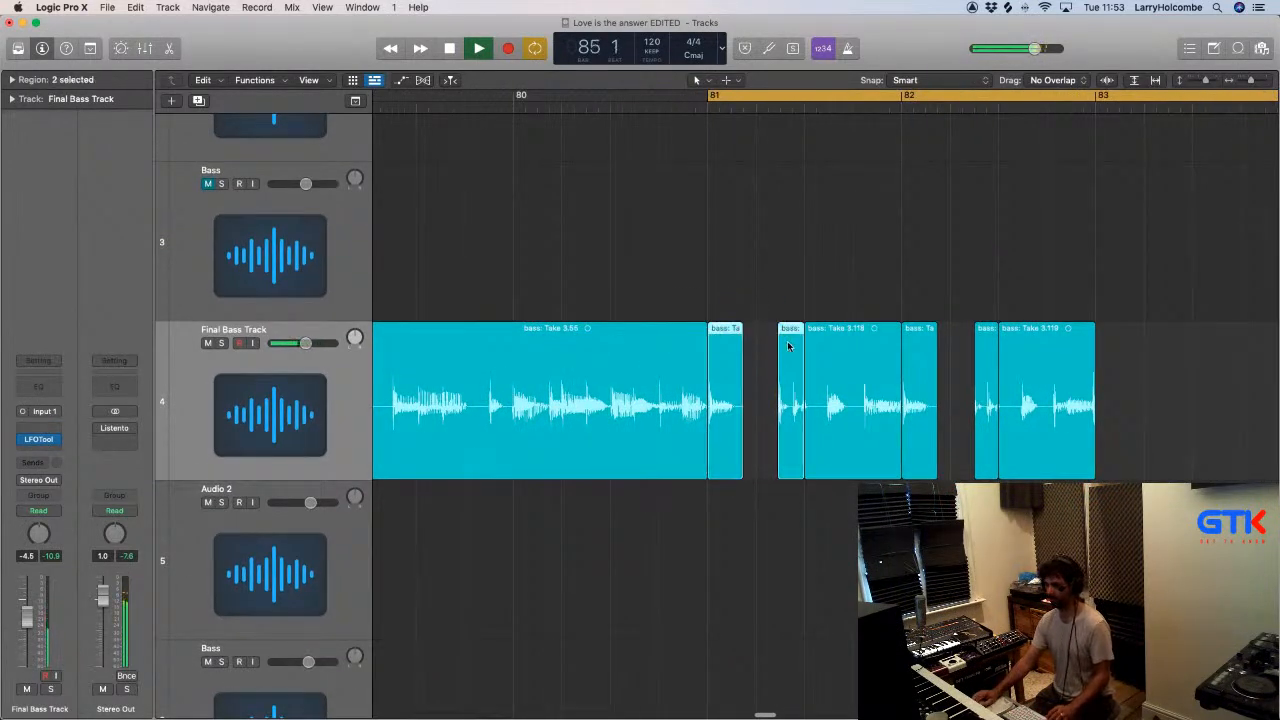
pyautogui.scroll(-2, 788, 346)
pyautogui.moveTo(716, 341); pyautogui.dragTo(994, 363)
pyautogui.hscroll(3, 979, 354)
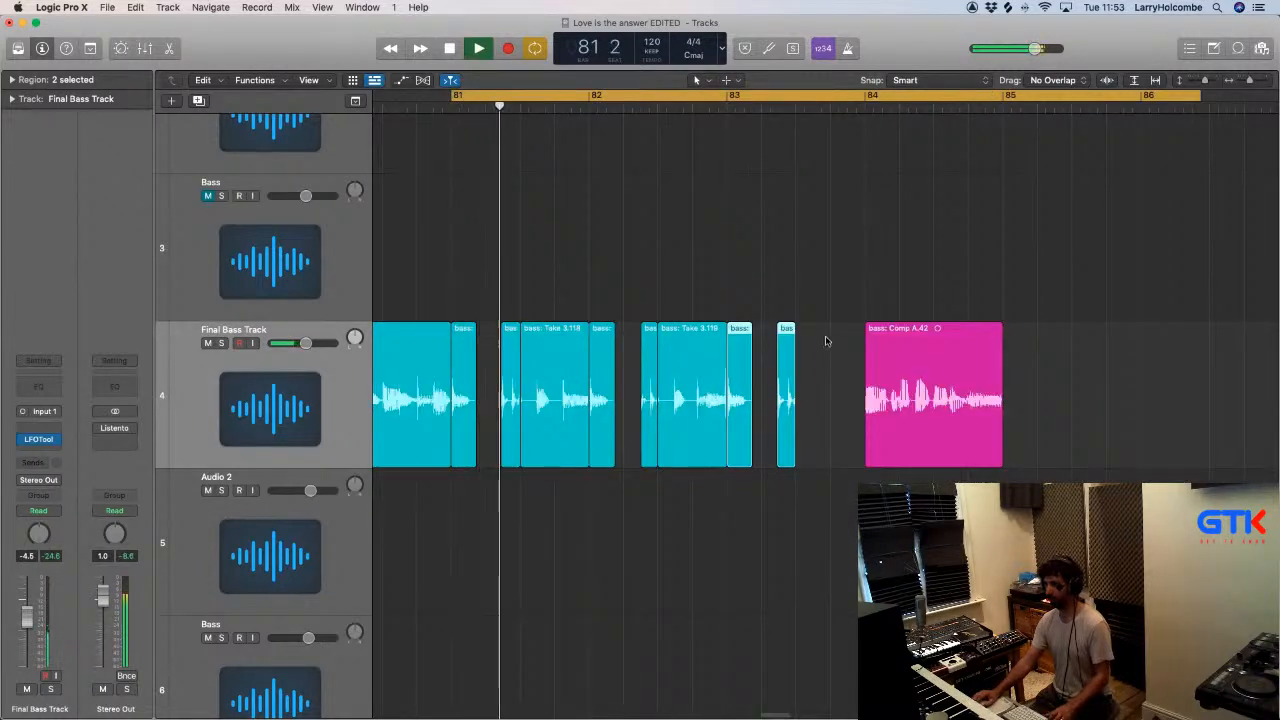
# - Try another copy of the two bass pieces at beat 3 of bar 83 and delete it
pyautogui.hscroll(-2, 826, 337)
pyautogui.moveTo(782, 340); pyautogui.dragTo(855, 342)
pyautogui.scroll(-2, 852, 342)
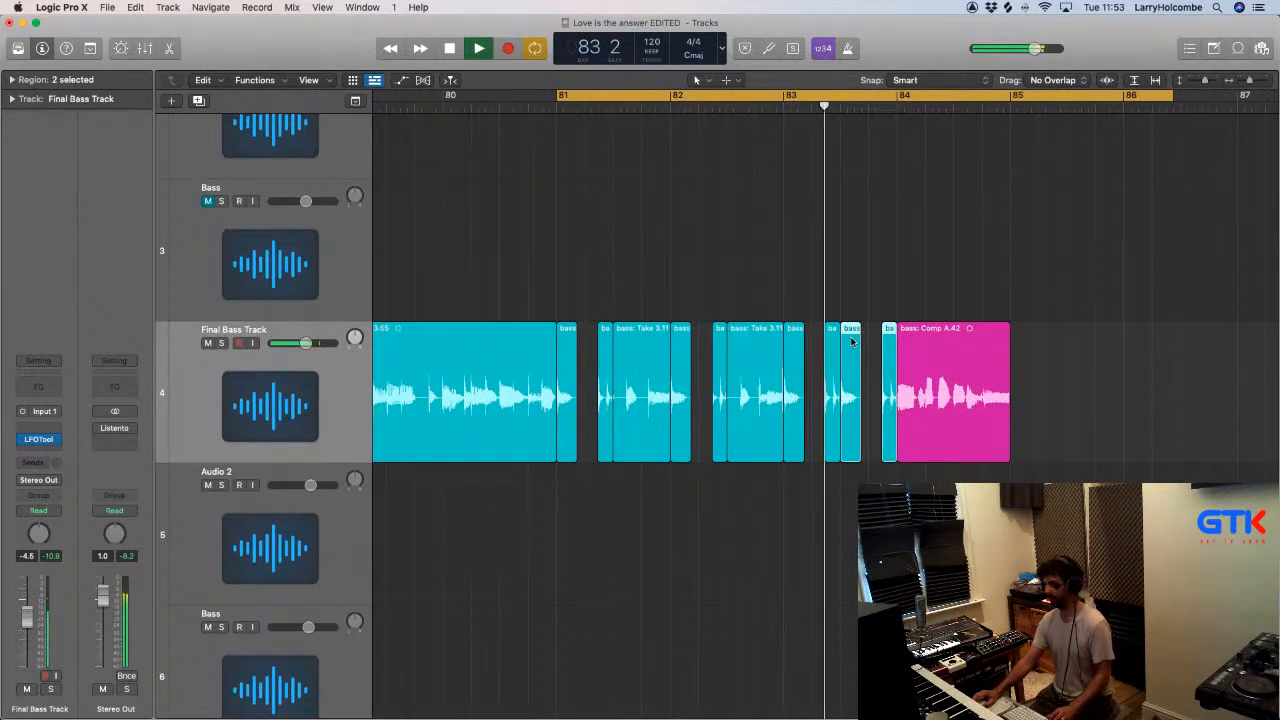
pyautogui.hscroll(1, 860, 340)
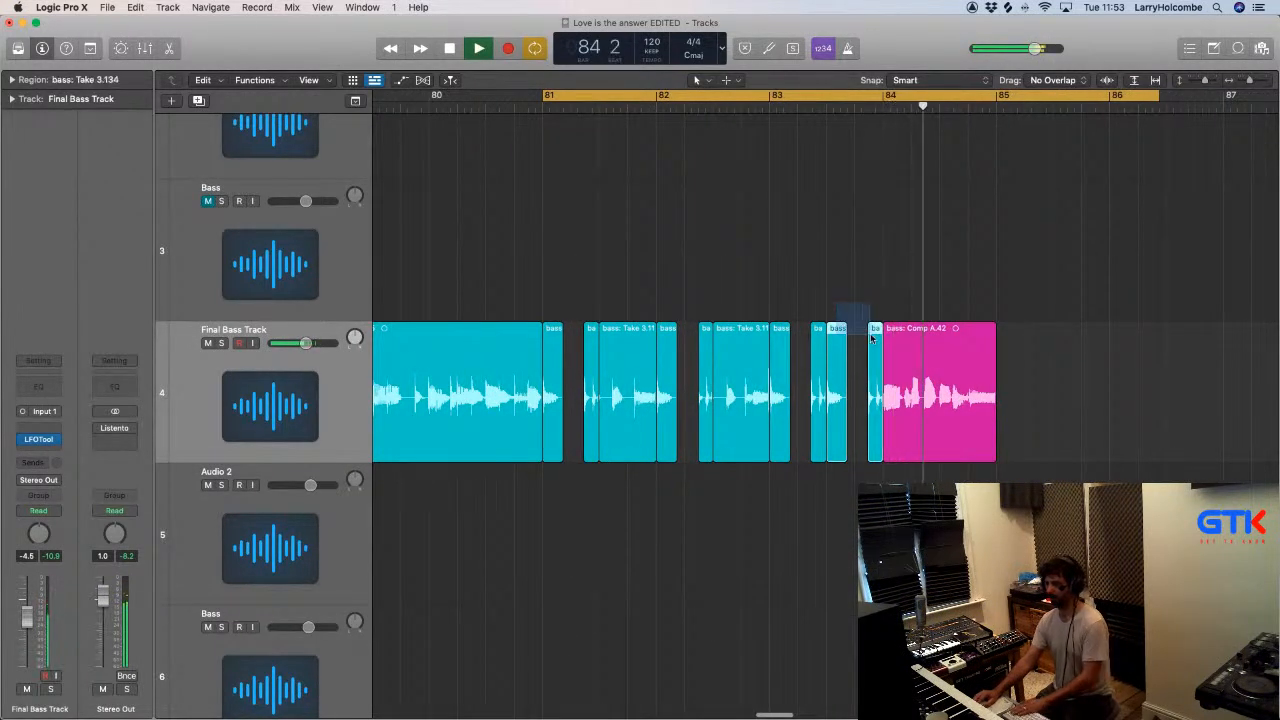
pyautogui.press('Delete')
# - Move the bass: Comp A.44 region on Audio 6 to bar 83 and unmute that track
pyautogui.press('super+Up')
pyautogui.press('super+Up')
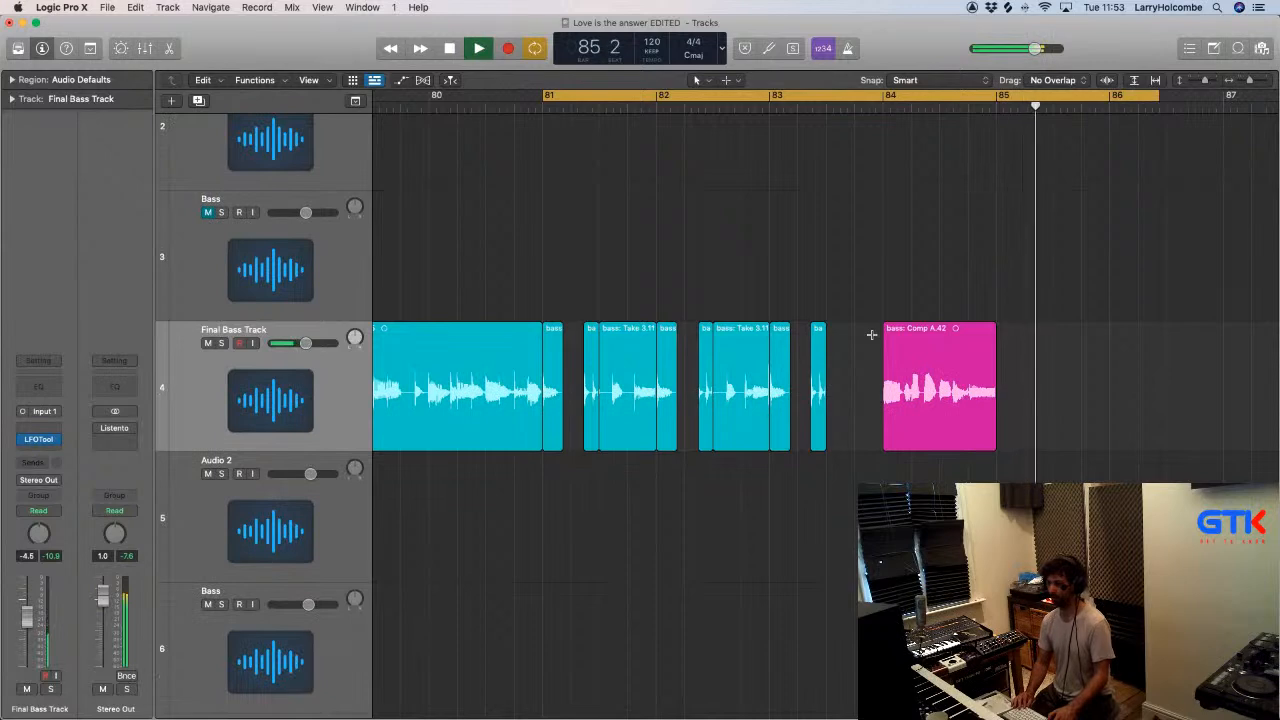
pyautogui.press('Up')
pyautogui.press('super+Up')
pyautogui.press('super+Left')
pyautogui.press('super+Left')
pyautogui.press('super+Left')
pyautogui.press('super+Up')
pyautogui.press('super+Up')
pyautogui.press('super+Left')
pyautogui.press('super+Left')
pyautogui.press('super+Up')
pyautogui.press('super+Left')
pyautogui.press('super+Left')
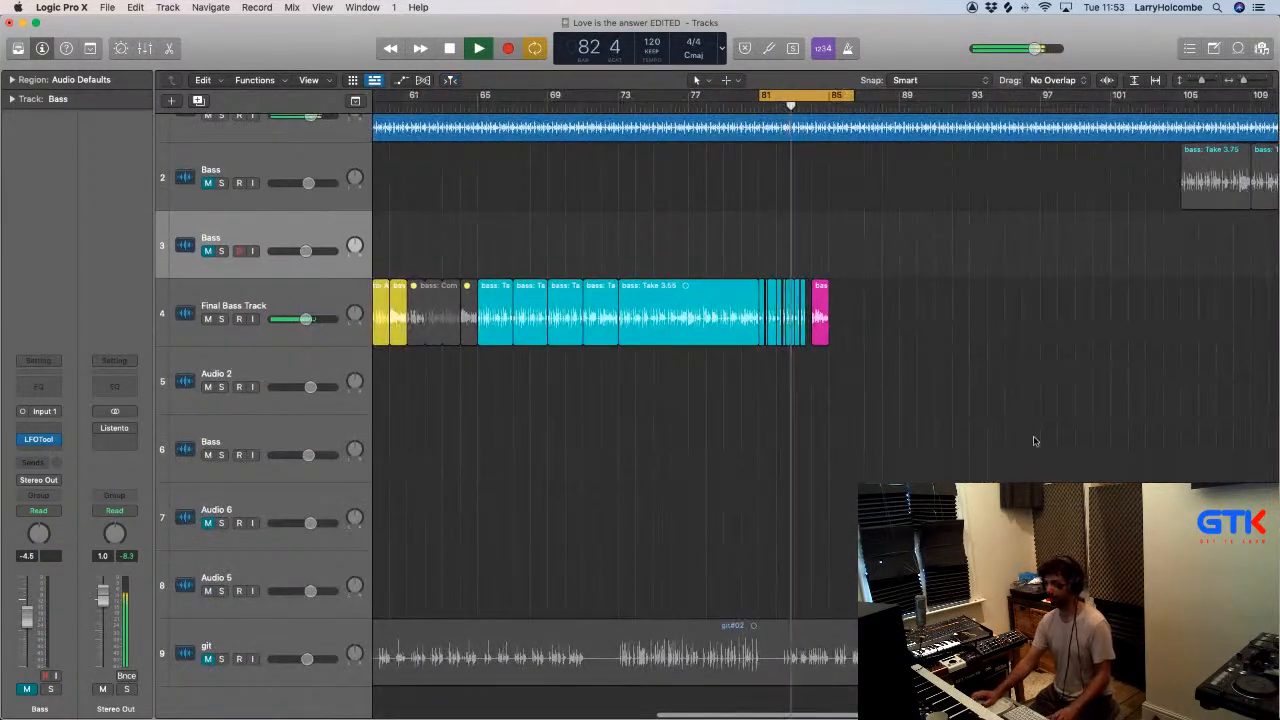
pyautogui.moveTo(1038, 512); pyautogui.dragTo(826, 510)
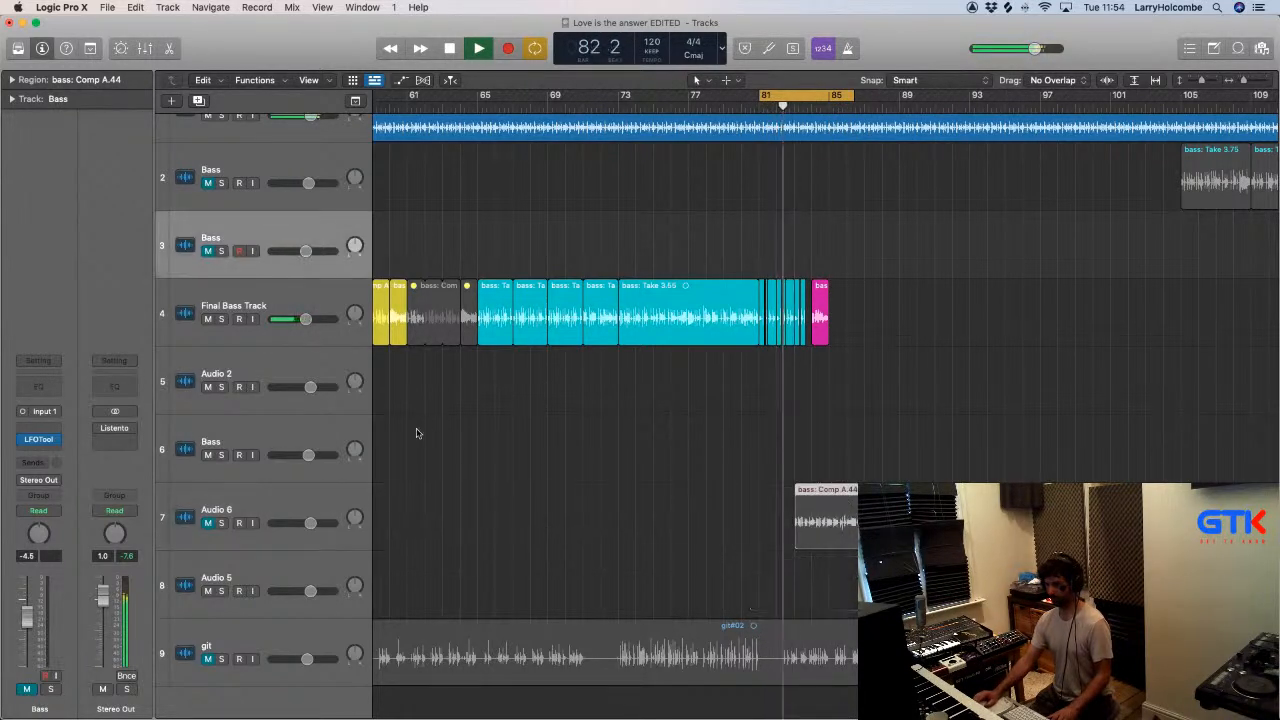
pyautogui.click(211, 521)
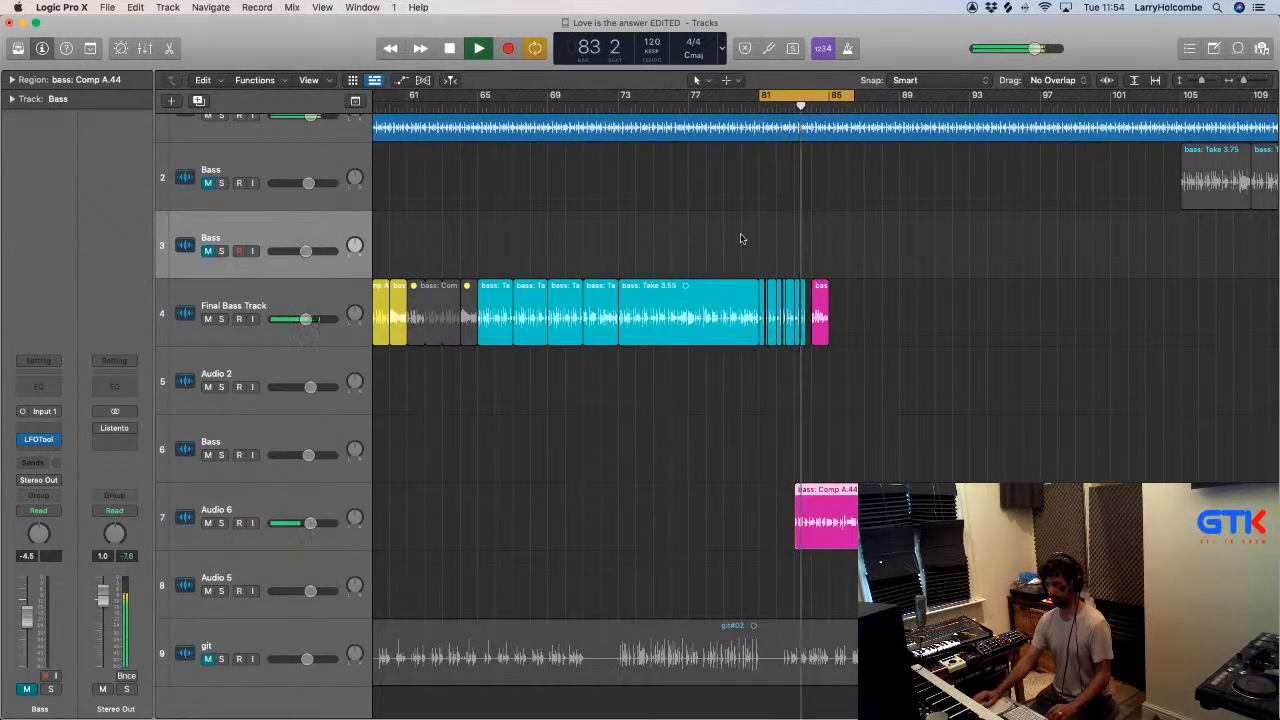
# - Undo the move of the bass: Comp A.44 region to bar 83 and turn off the cycle range
pyautogui.moveTo(717, 237); pyautogui.dragTo(884, 545)
pyautogui.press('super+Right')
pyautogui.press('super+Right')
pyautogui.press('super+Right')
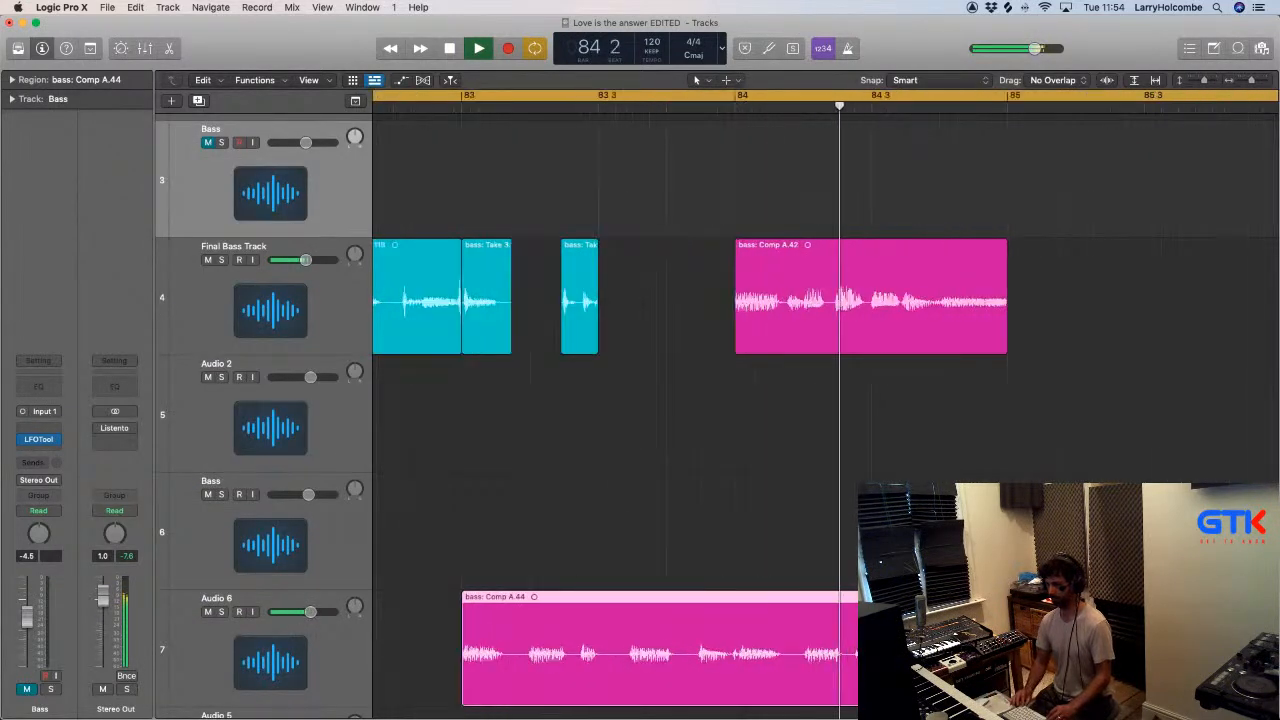
pyautogui.scroll(-10, 900, 510)
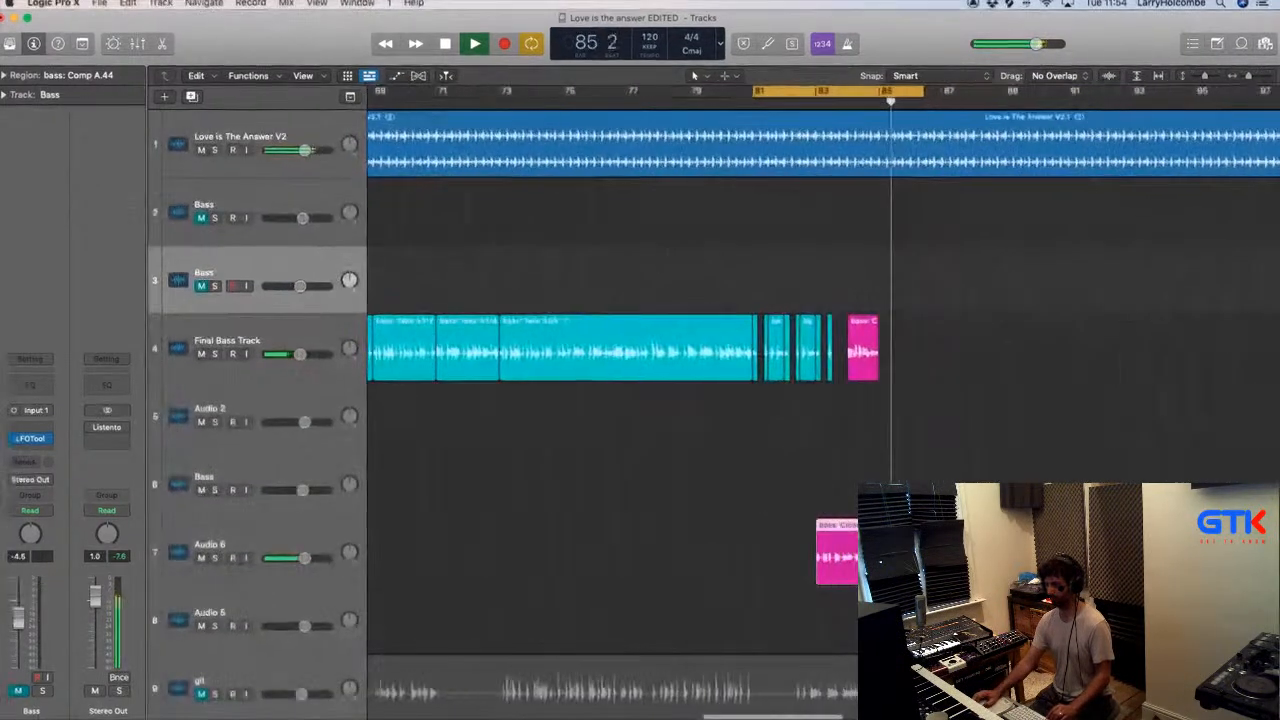
pyautogui.hscroll(2, 975, 474)
pyautogui.press('super+z')
pyautogui.scroll(-6, 971, 474)
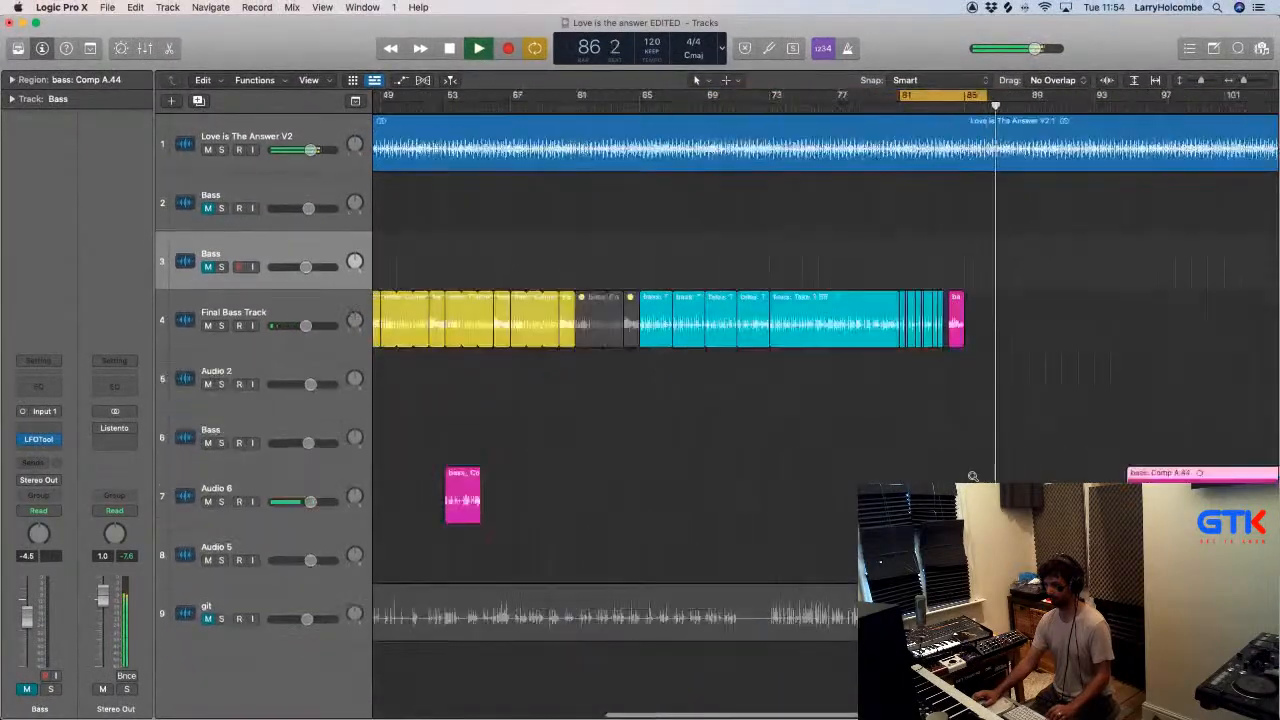
pyautogui.click(992, 97)
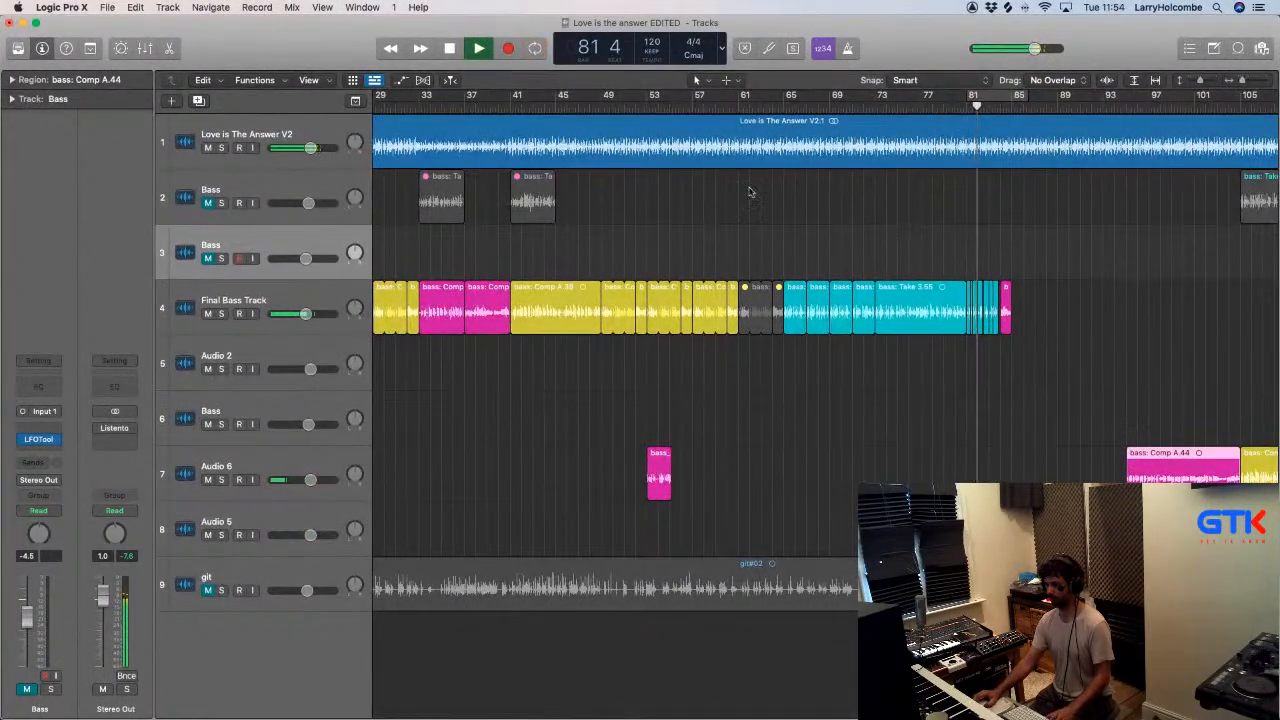
# - Copy the yellow bass comp regions spanning bars 49 to 61 to bar 81 on Bass track 3 and unmute that track
pyautogui.hscroll(-3, 740, 186)
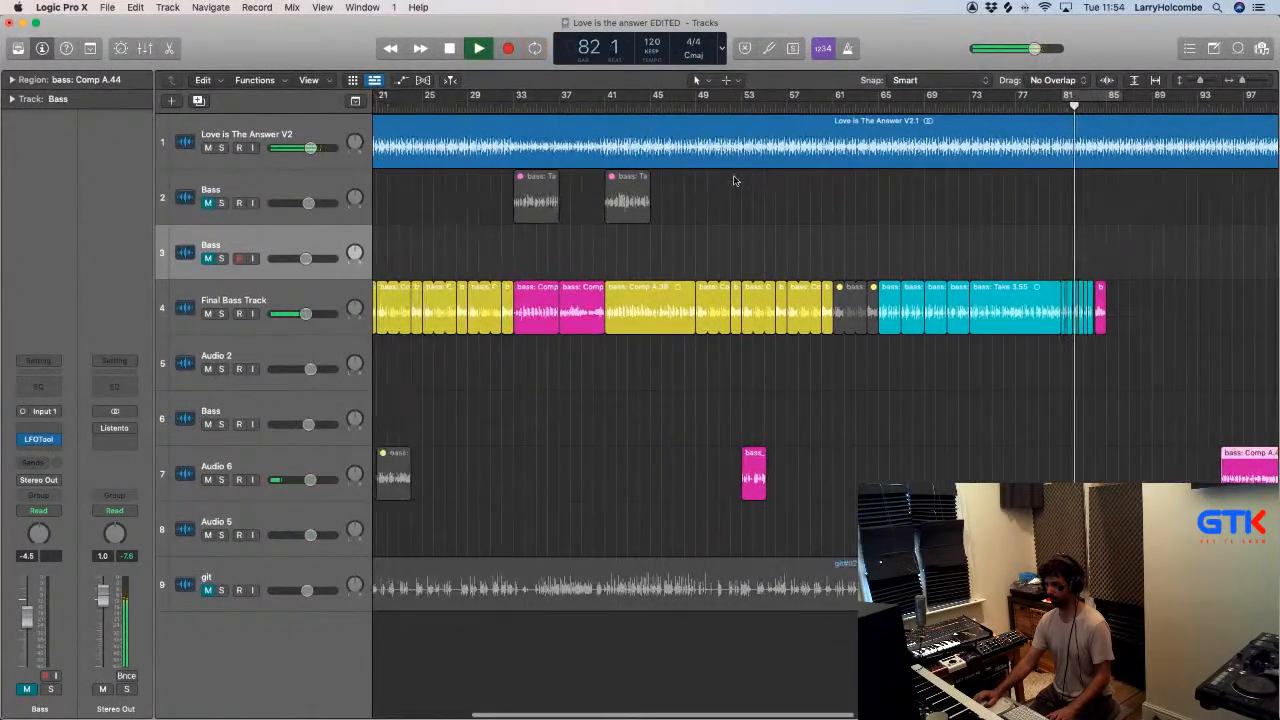
pyautogui.click(645, 292)
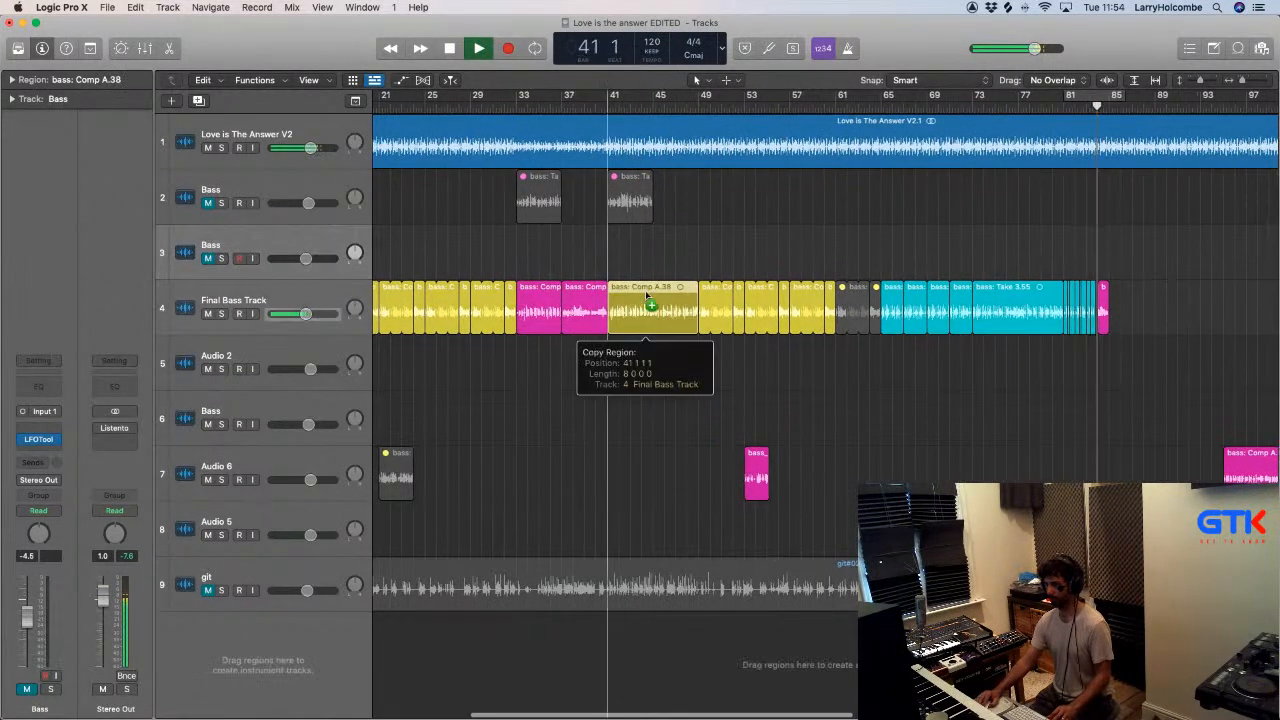
pyautogui.moveTo(706, 263); pyautogui.dragTo(793, 290)
pyautogui.moveTo(706, 258); pyautogui.dragTo(829, 298)
pyautogui.moveTo(712, 284); pyautogui.dragTo(1071, 268)
pyautogui.click(209, 261)
pyautogui.moveTo(1027, 179); pyautogui.dragTo(1230, 505)
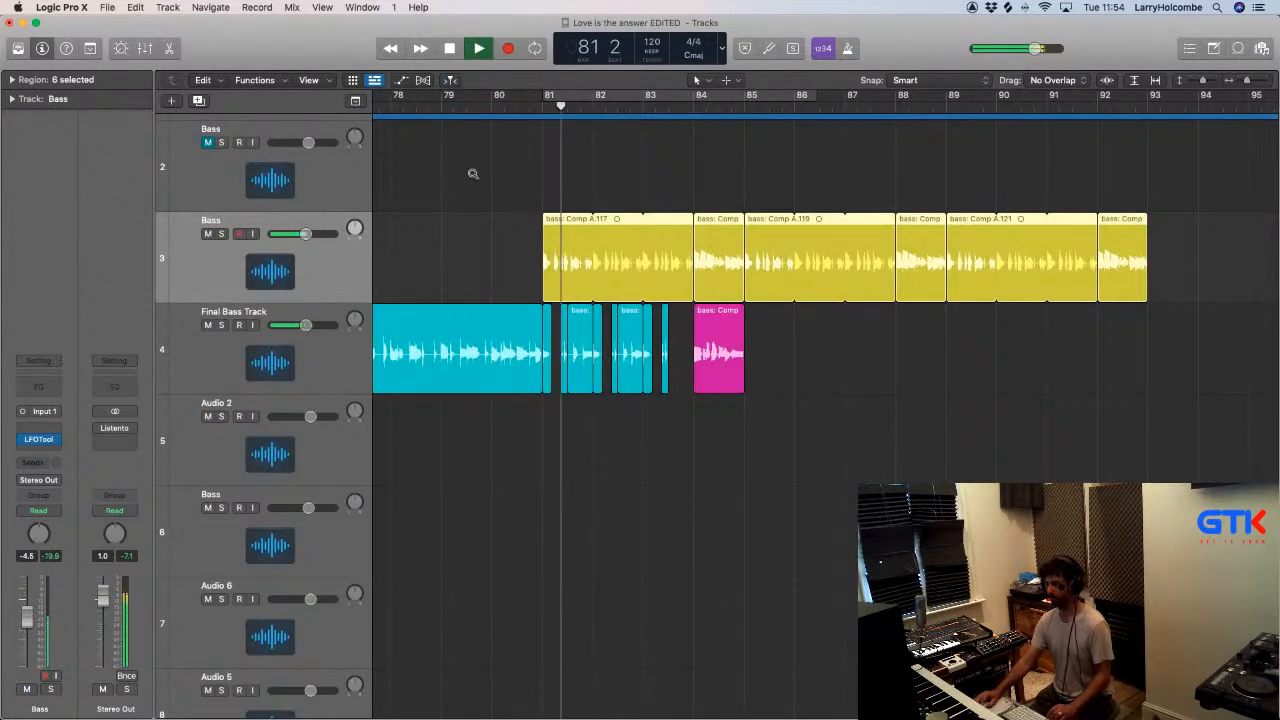
# - Mute the copied regions bass: Comp A.117, A.118 and A.119 on Bass track 3
pyautogui.moveTo(471, 176); pyautogui.dragTo(746, 408)
pyautogui.hscroll(2, 768, 410)
pyautogui.hscroll(1, 768, 412)
pyautogui.hscroll(1, 768, 410)
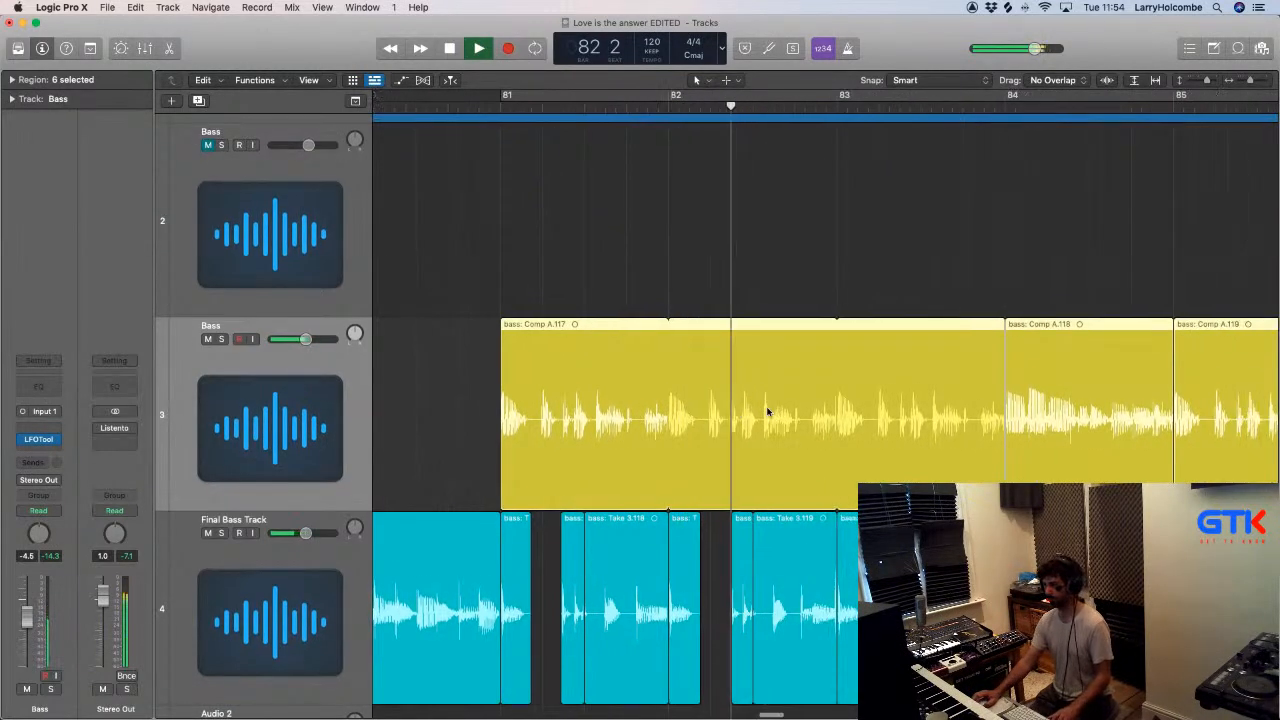
pyautogui.click(794, 247)
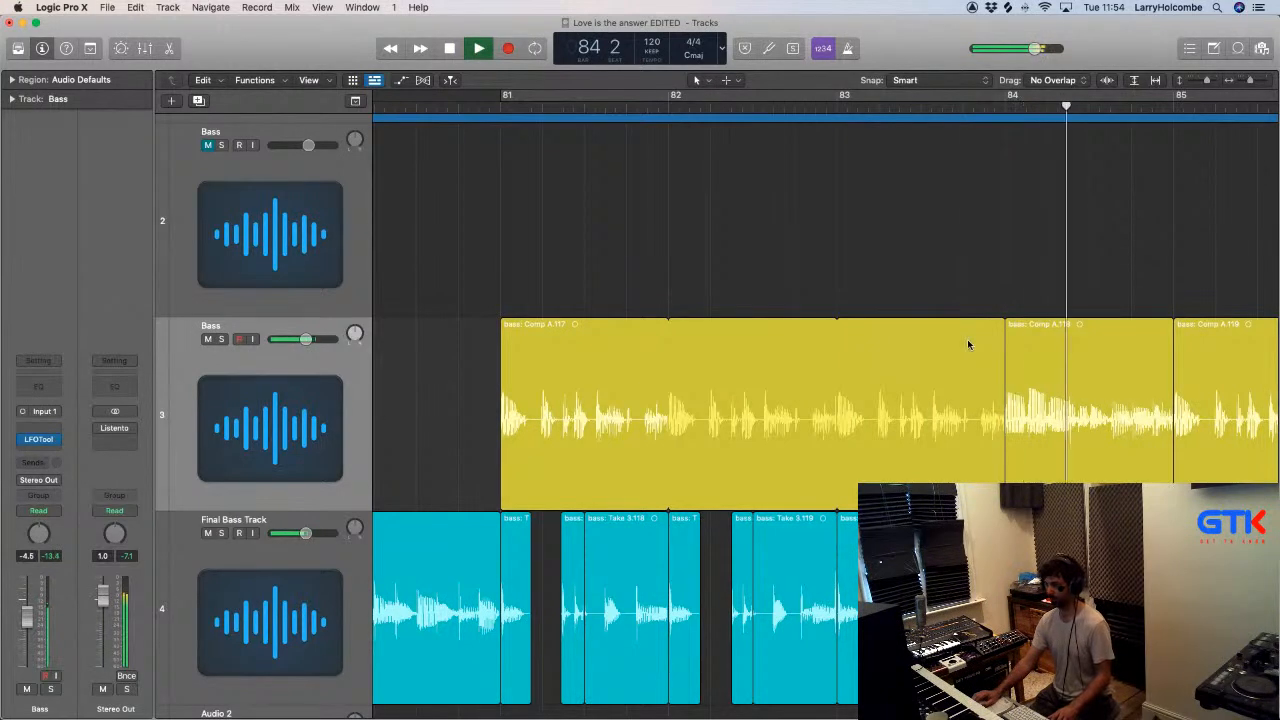
pyautogui.moveTo(526, 269); pyautogui.dragTo(1232, 384)
pyautogui.hscroll(-3, 1220, 386)
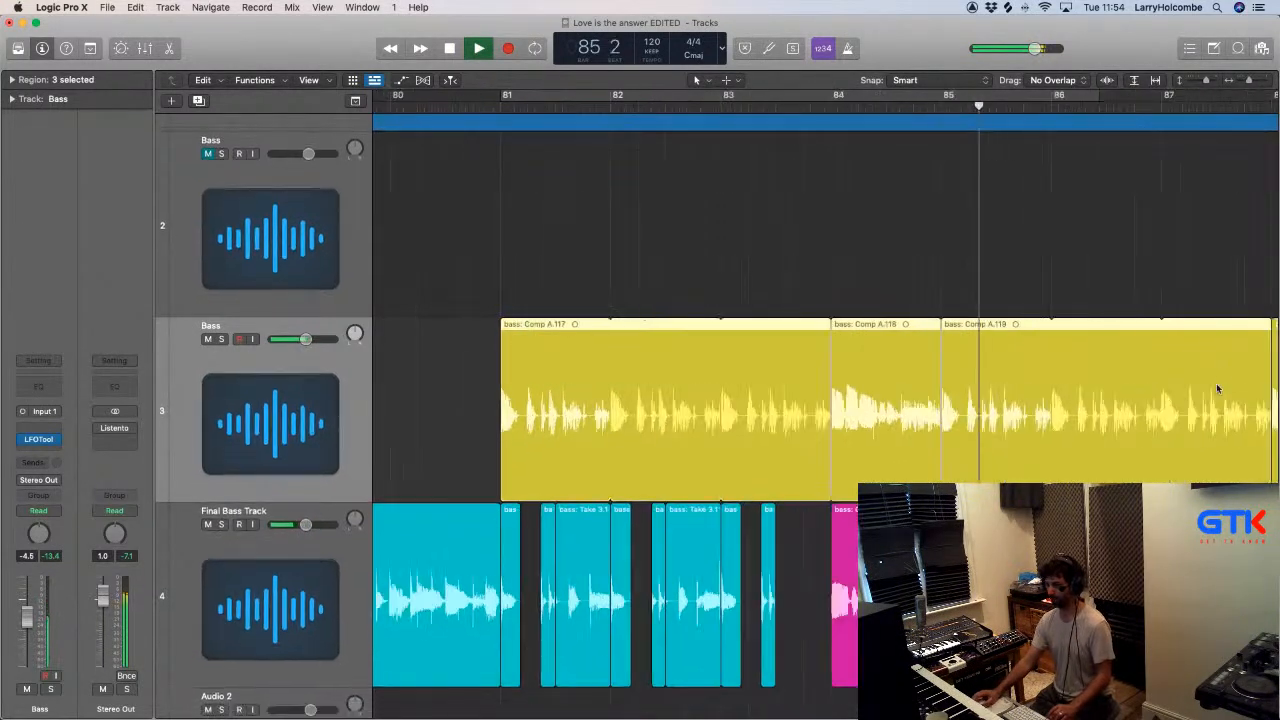
pyautogui.hotkey('ctrl', 'm')
pyautogui.press('space')
# - Loop playback from bar 81 to bar 86 and copy the bass: Take 3.119 region to beat 3 of bar 83 on the Final Bass Track
pyautogui.press('space')
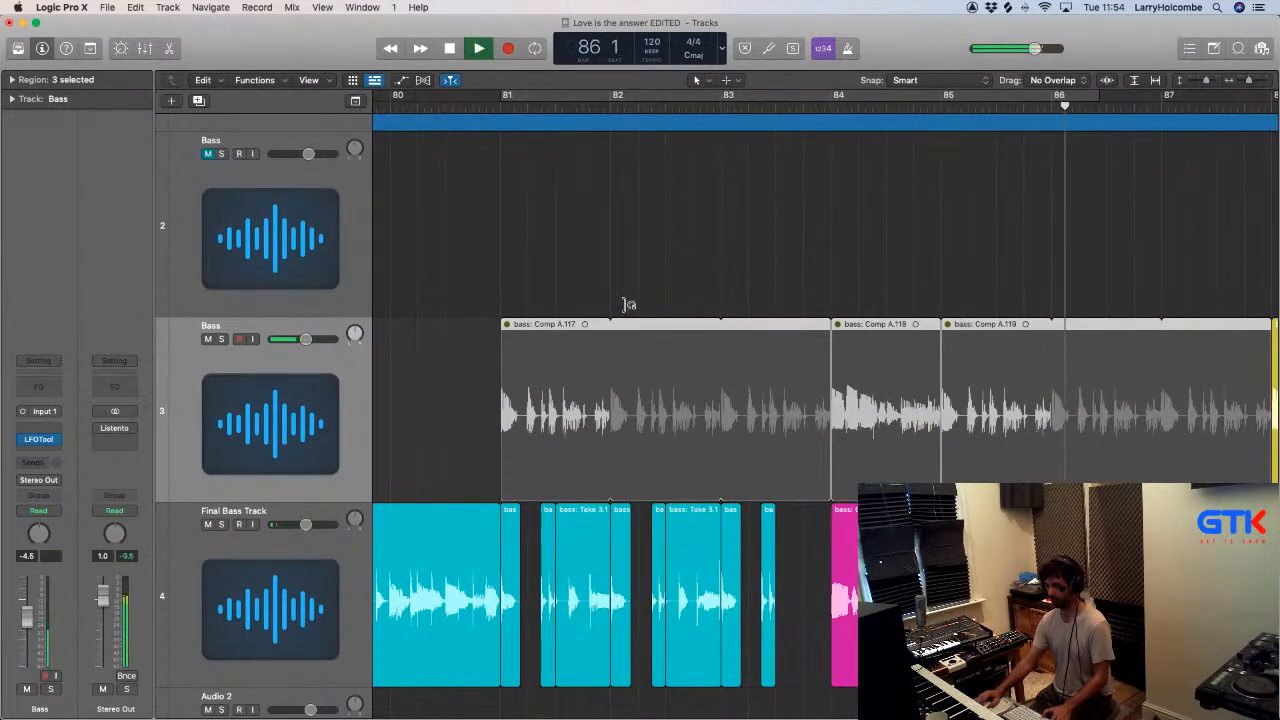
pyautogui.moveTo(507, 97); pyautogui.dragTo(1050, 185)
pyautogui.press('space')
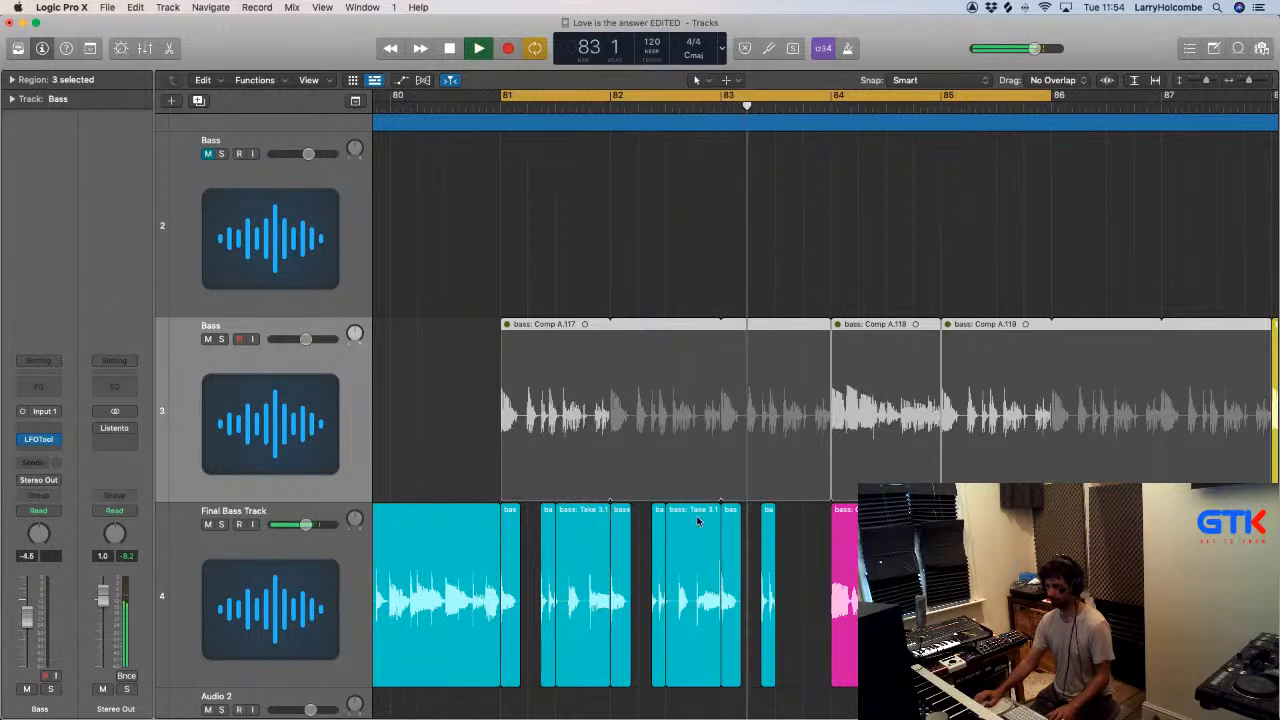
pyautogui.moveTo(677, 524); pyautogui.dragTo(794, 543)
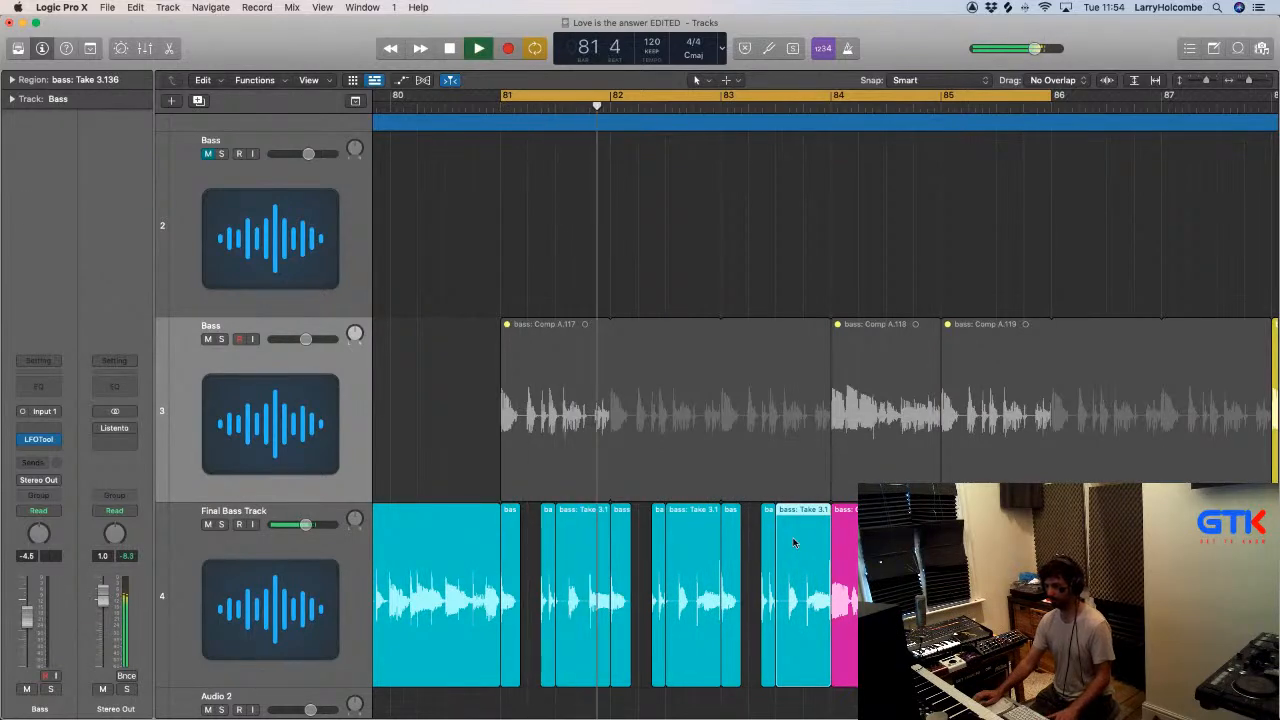
pyautogui.scroll(5, 793, 540)
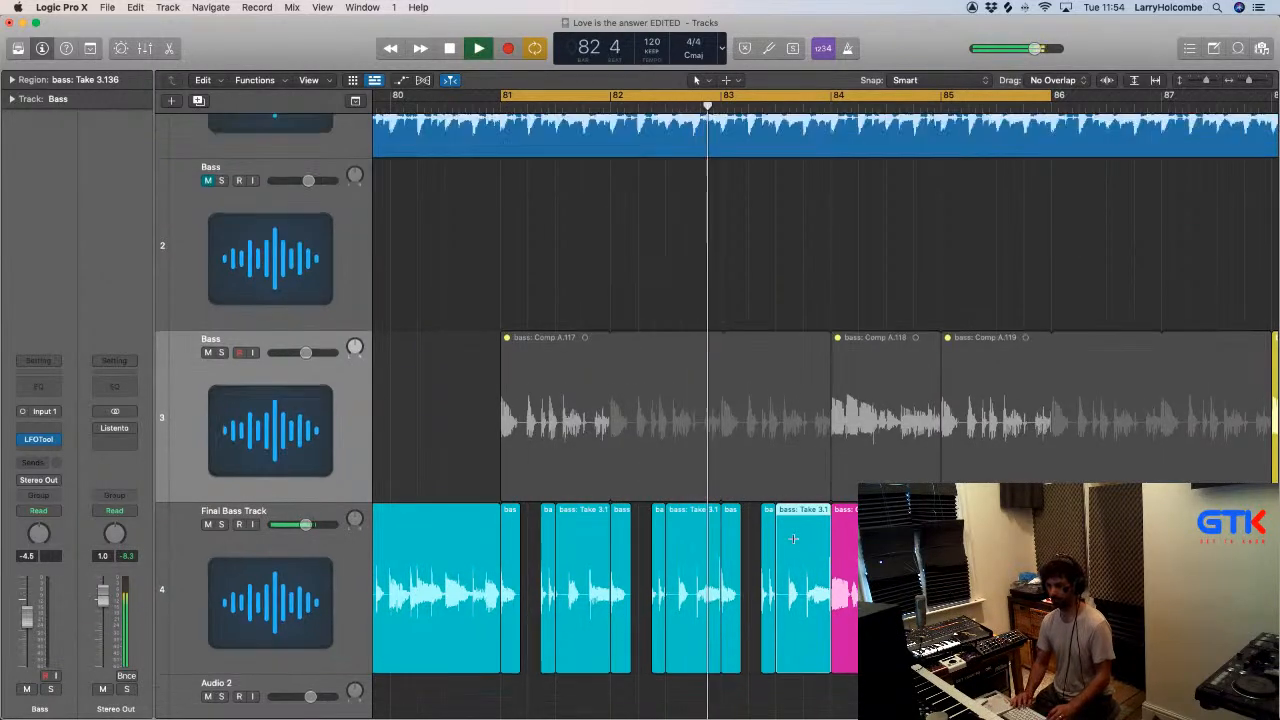
# - Copy the four-bar bass phrase from bars 81 to 84 to bar 85 on the Final Bass Track and play it without the cycle
pyautogui.scroll(5, 793, 540)
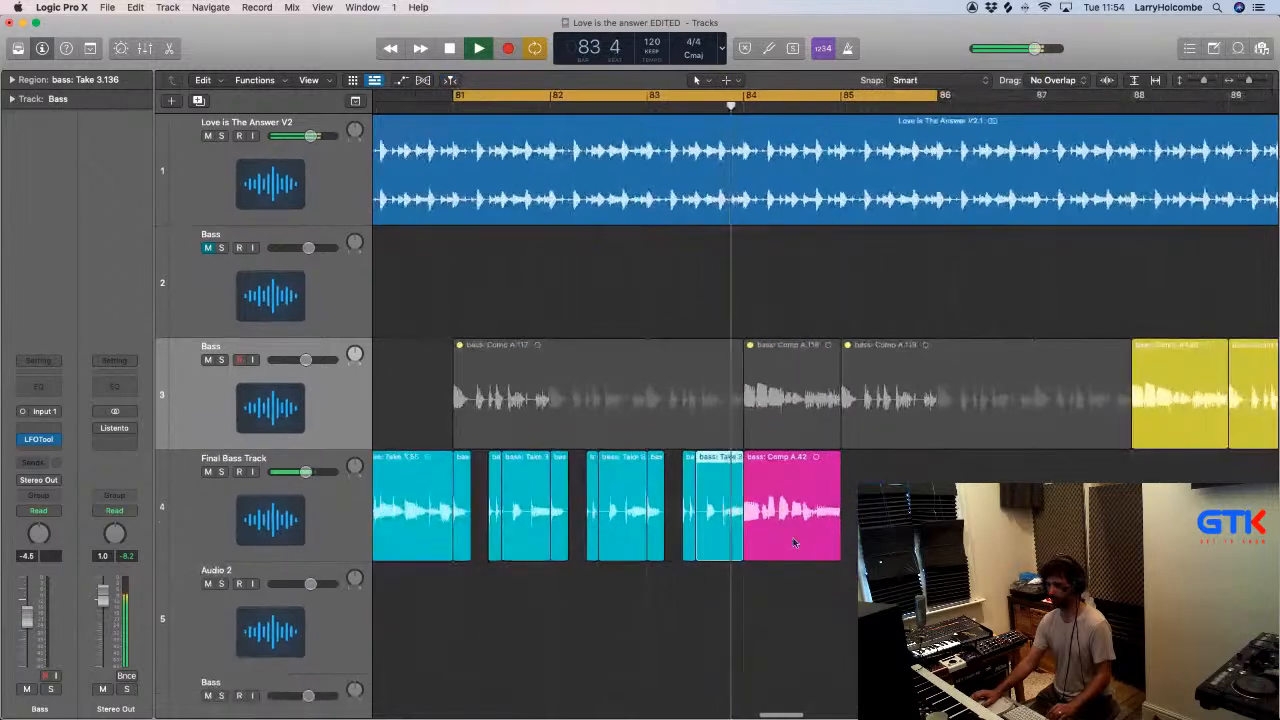
pyautogui.moveTo(944, 484); pyautogui.dragTo(835, 460)
pyautogui.press('space')
pyautogui.press('space')
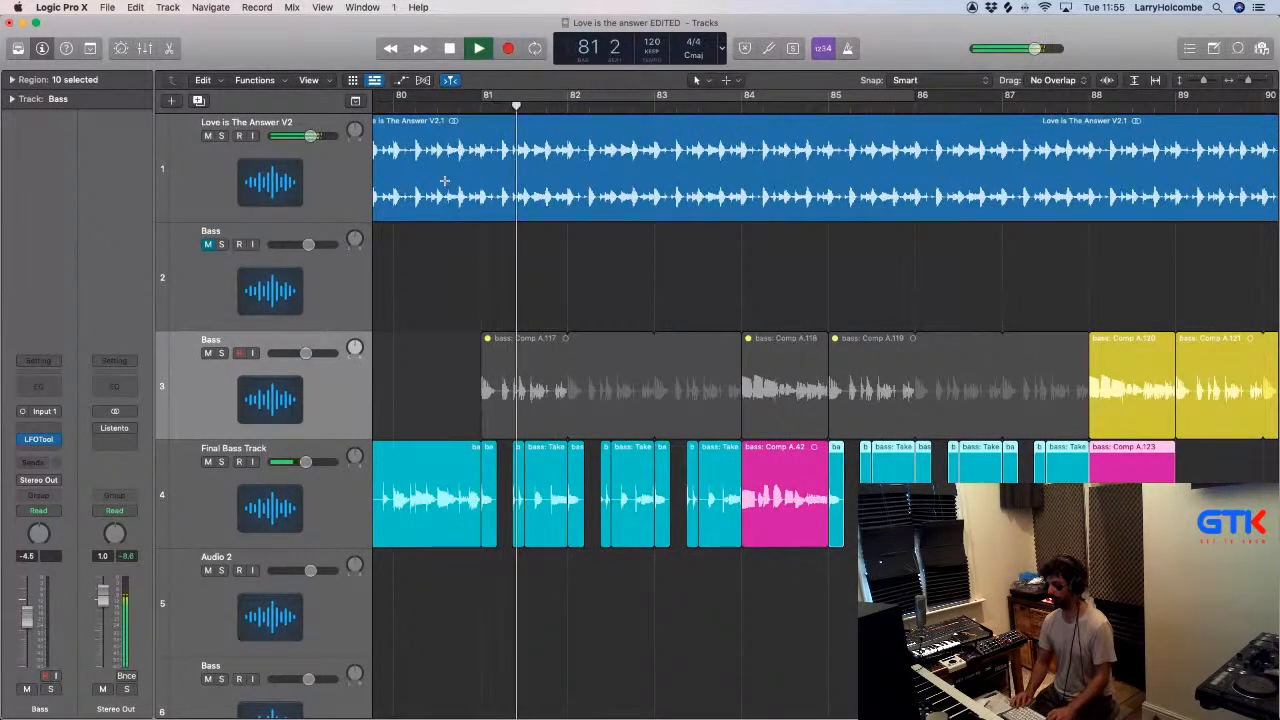
pyautogui.press('super+Up')
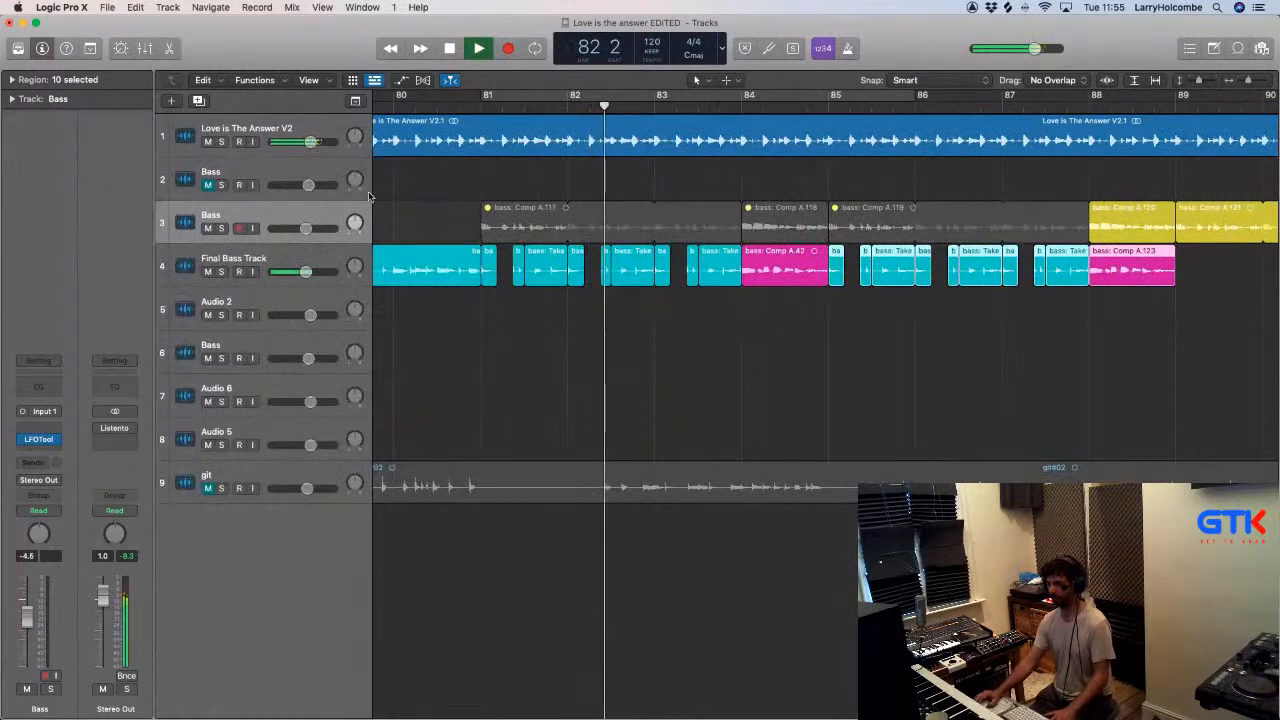
# - Delete the muted regions bass: Comp A.117 and bass: Comp A.118 from Bass track 3
pyautogui.click(512, 207)
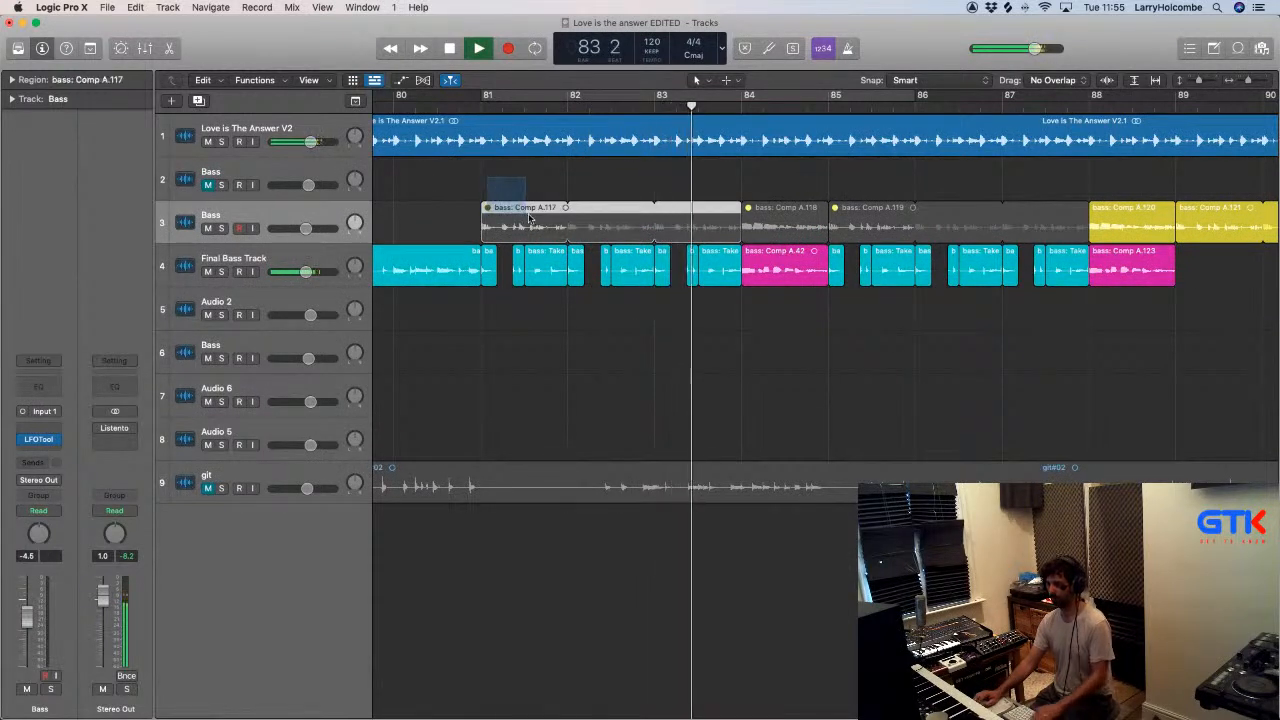
pyautogui.press('Delete')
pyautogui.click(752, 222)
pyautogui.press('Delete')
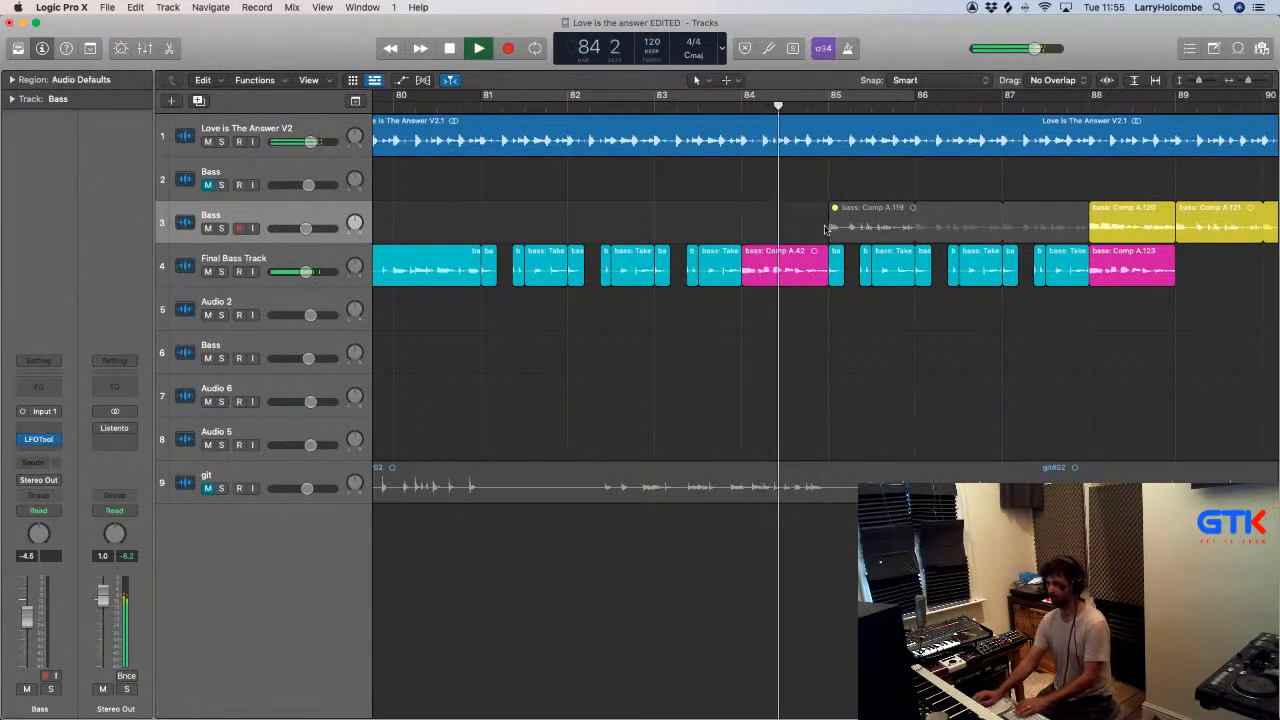
# - Unmute bass: Comp A.119 on Bass track 3 and loop playback from bar 85 to bar 89
pyautogui.click(840, 229)
pyautogui.hotkey('ctrl', 'm')
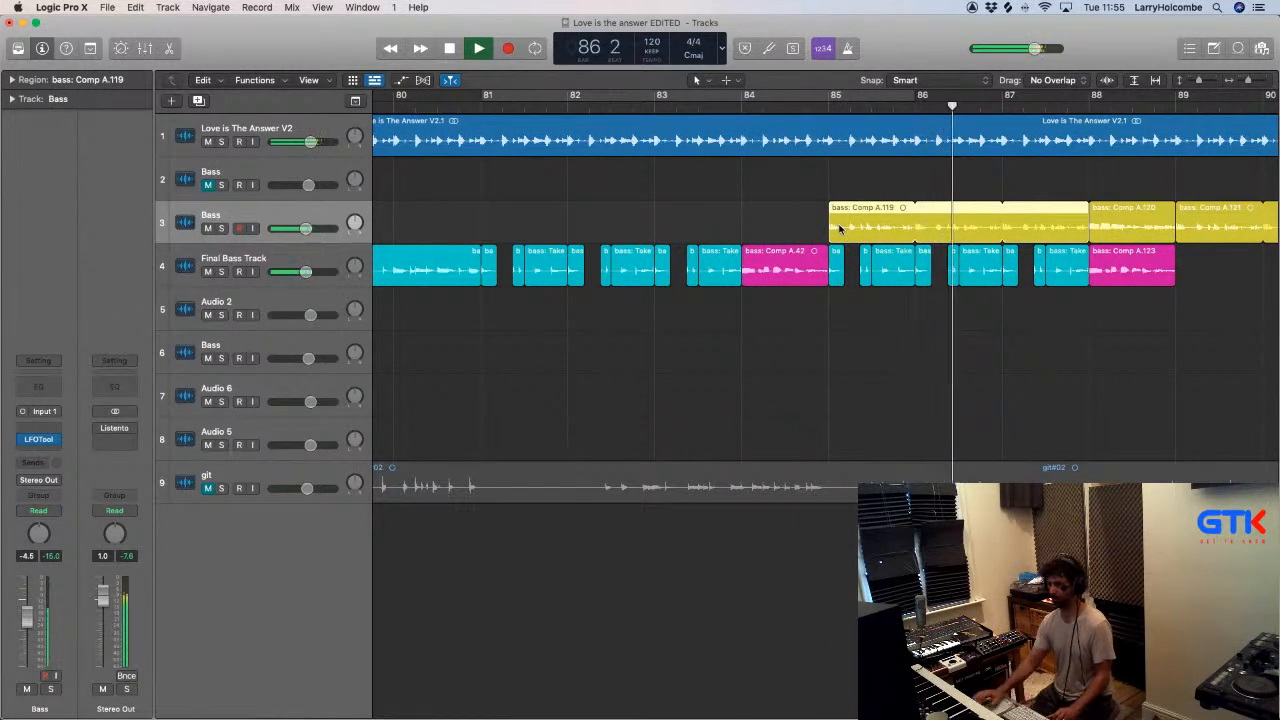
pyautogui.press('space')
pyautogui.moveTo(829, 98); pyautogui.dragTo(1178, 126)
pyautogui.press('space')
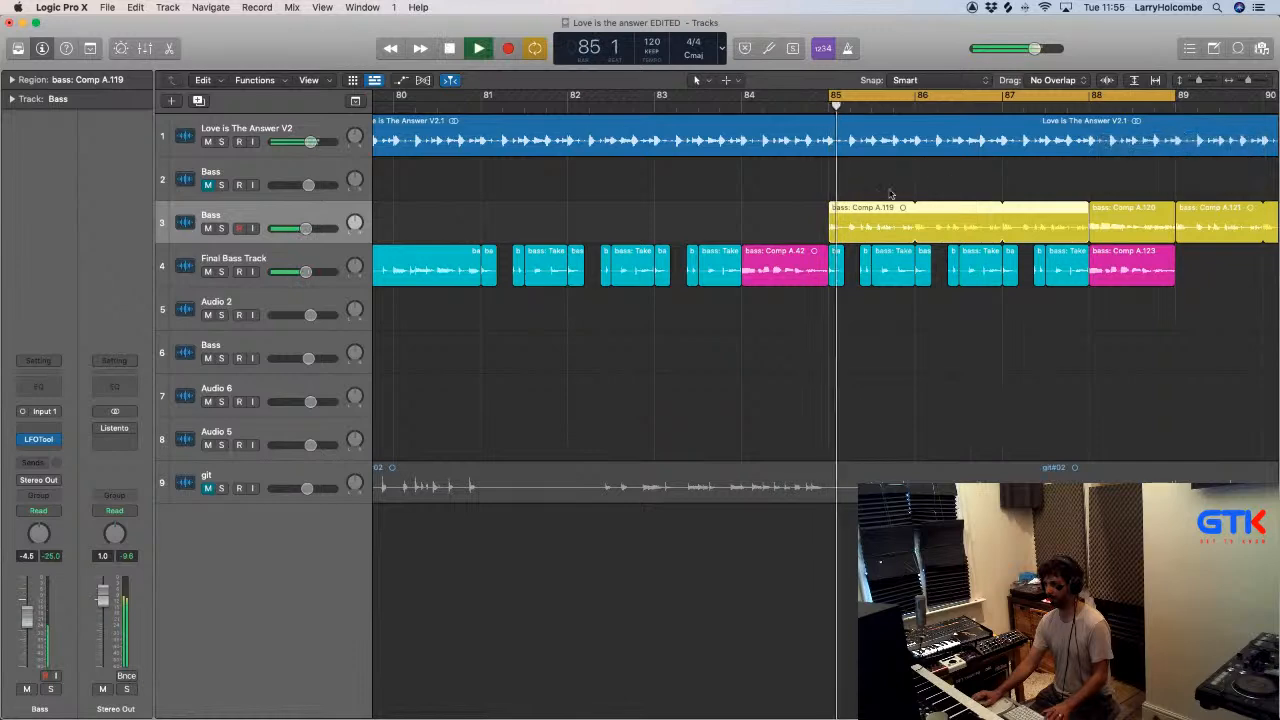
# - Replace the second half of bar 85 on the Final Bass Track with the matching piece of bass: Comp A.119 and delete its leftover first half
pyautogui.moveTo(810, 171); pyautogui.dragTo(1047, 408)
pyautogui.moveTo(607, 265); pyautogui.dragTo(768, 270)
pyautogui.click(737, 257)
pyautogui.click(687, 343)
pyautogui.press('Delete')
pyautogui.moveTo(689, 266); pyautogui.dragTo(694, 334)
pyautogui.click(564, 233)
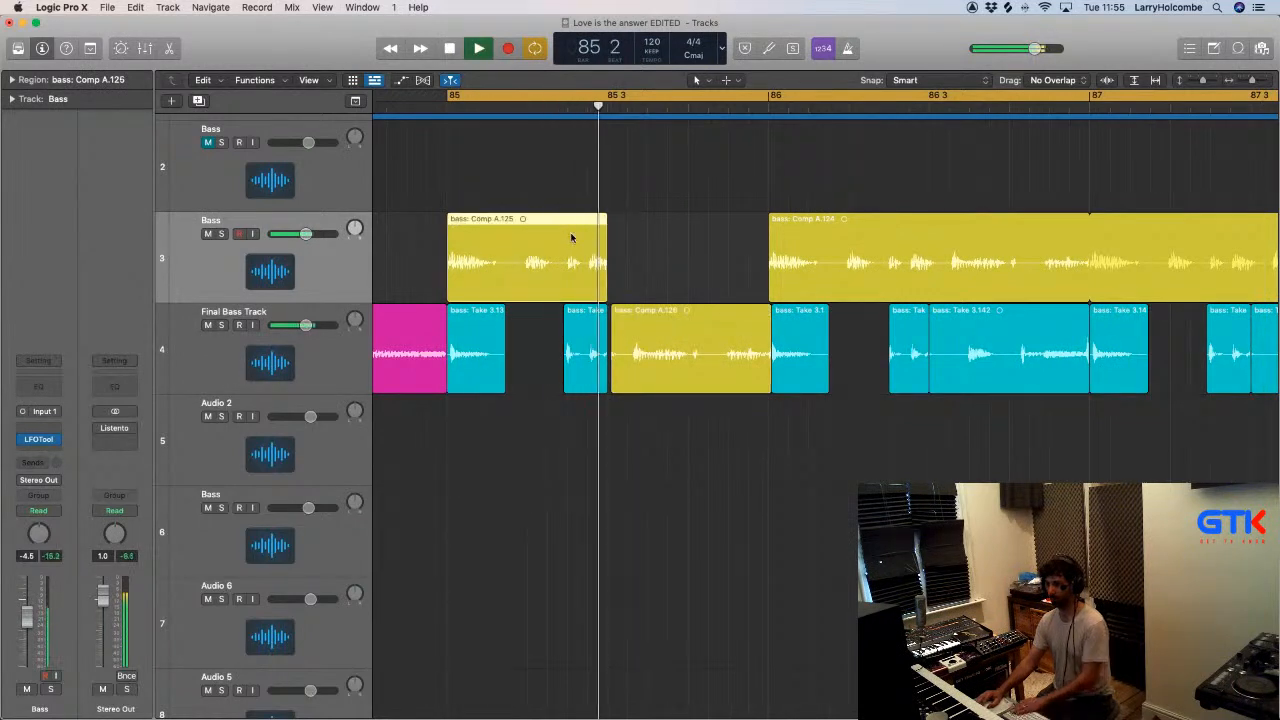
pyautogui.press('Delete')
# - Replace the second half of bar 86 on the Final Bass Track with the matching yellow comp piece and delete that bar's leftover on Bass track 3
pyautogui.scroll(-2, 587, 238)
pyautogui.hscroll(1, 640, 241)
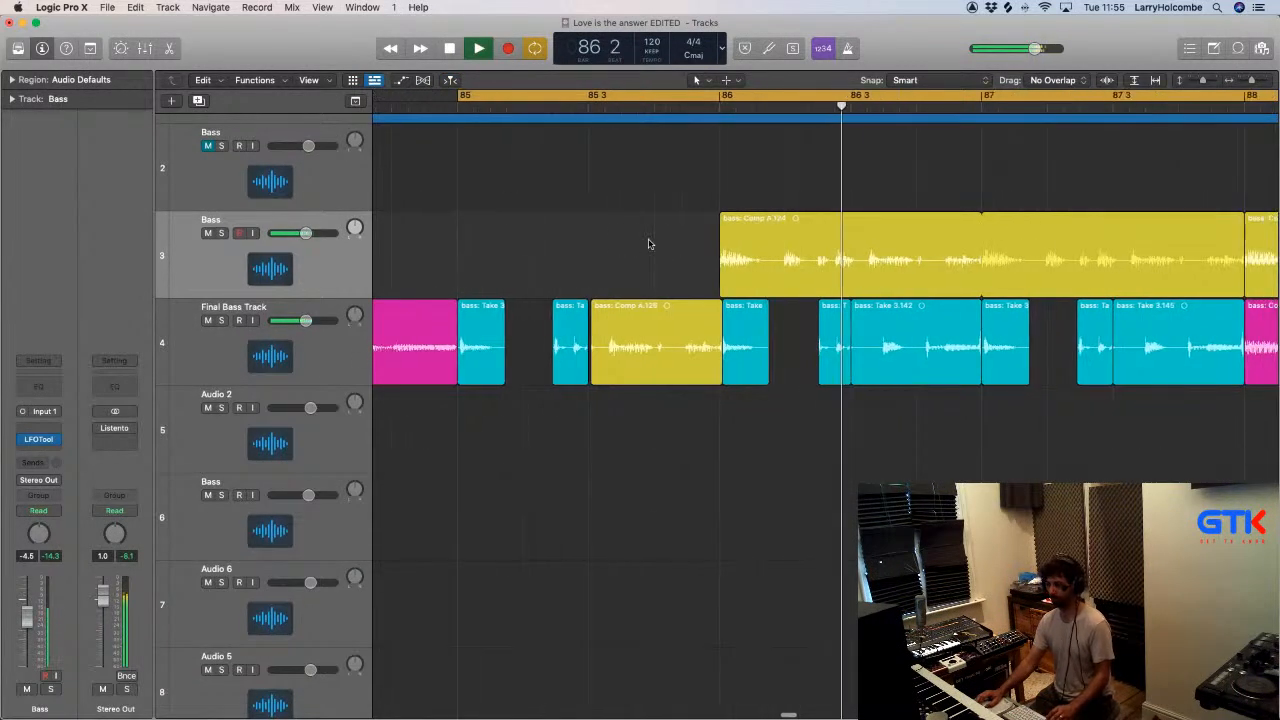
pyautogui.click(863, 322)
pyautogui.press('Delete')
pyautogui.moveTo(840, 224); pyautogui.dragTo(885, 321)
pyautogui.click(906, 238)
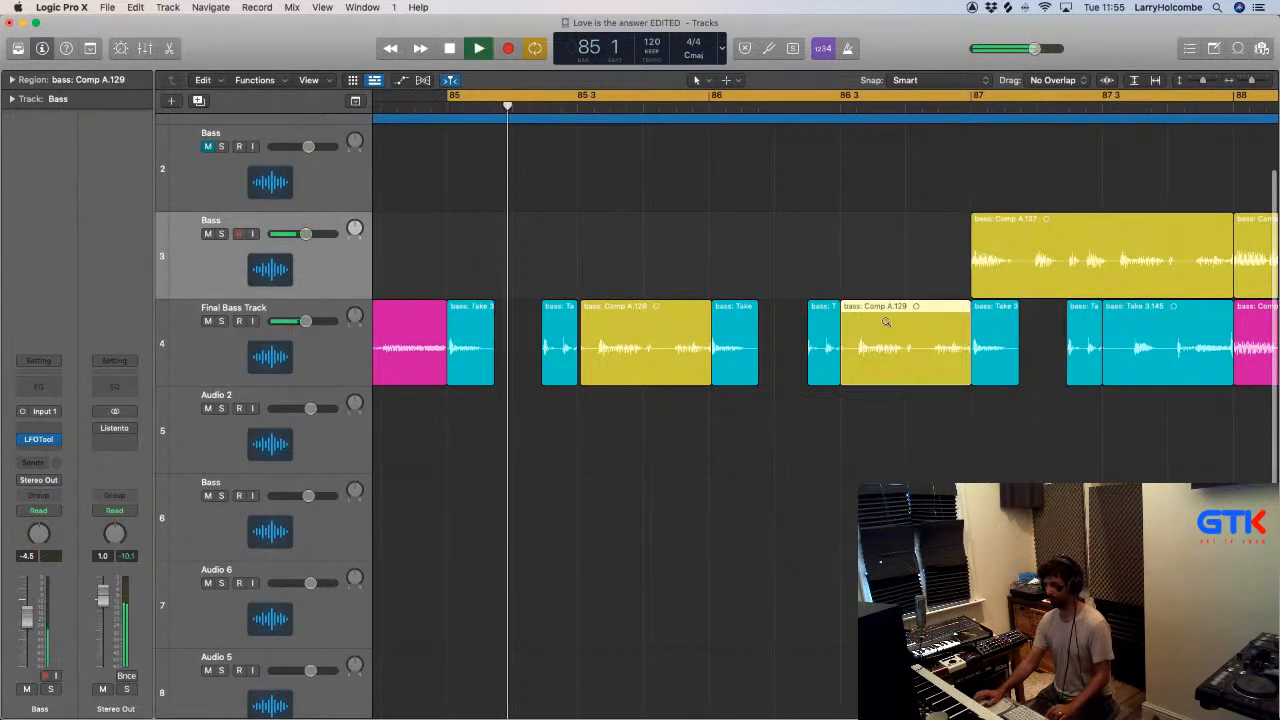
# - Replace the second half of bar 87 on the Final Bass Track with the matching piece of bass: Comp A.127, redoing the misaligned placement
pyautogui.scroll(-4, 886, 322)
pyautogui.scroll(-4, 886, 323)
pyautogui.click(674, 234)
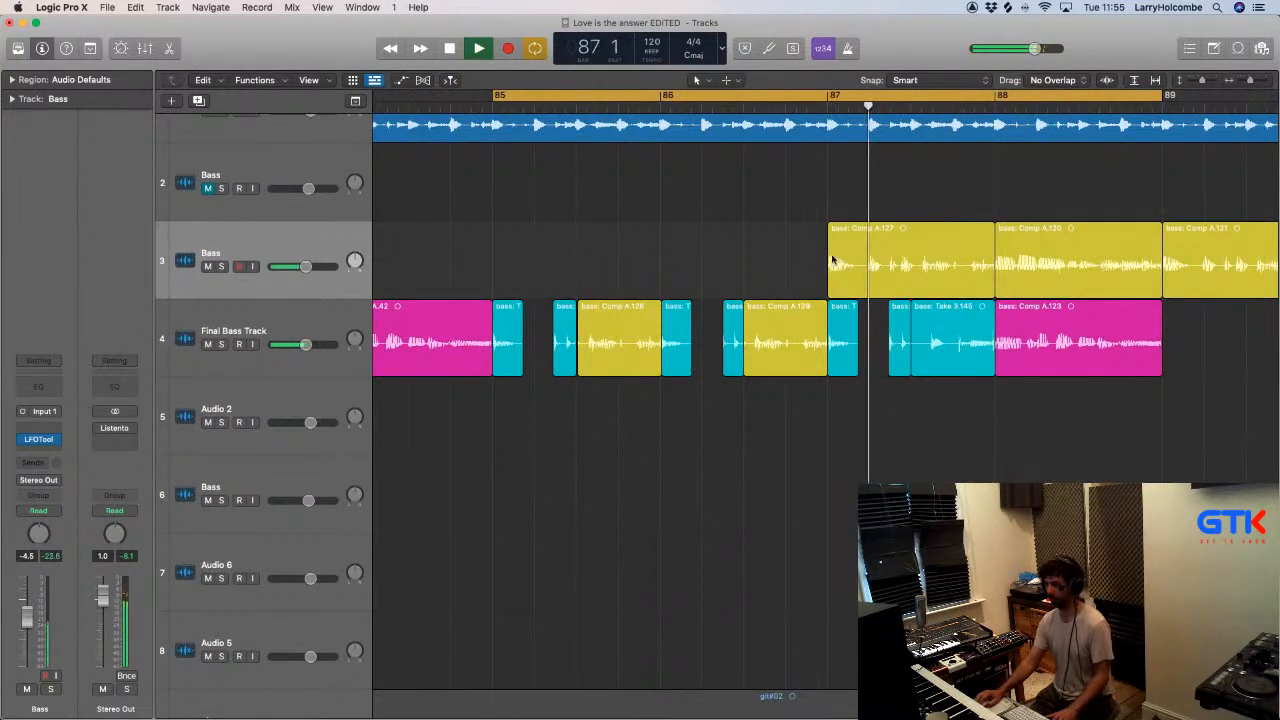
pyautogui.moveTo(795, 246); pyautogui.dragTo(946, 332)
pyautogui.press('Delete')
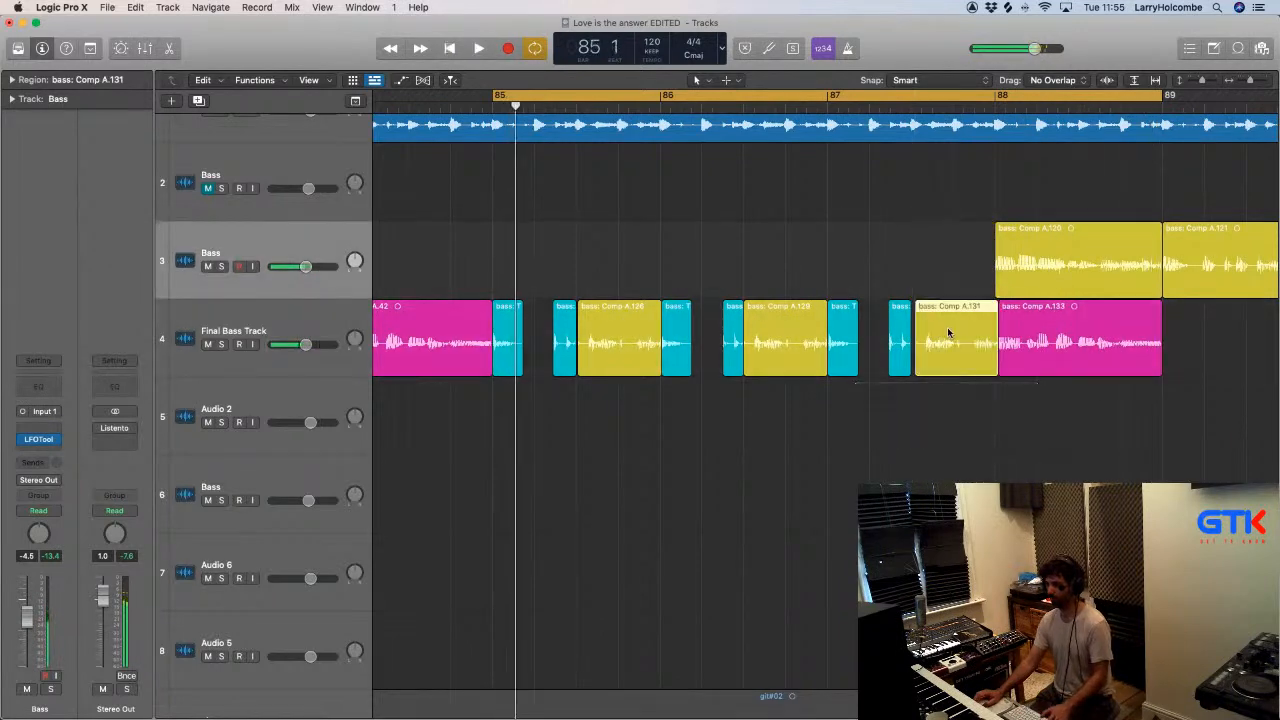
pyautogui.click(946, 331)
pyautogui.press('super+z')
pyautogui.moveTo(946, 280); pyautogui.dragTo(947, 330)
# - Replace bass: Comp A.123 at bar 88 of the Final Bass Track with bass: Comp A.120 from Bass track 3
pyautogui.scroll(-5, 948, 325)
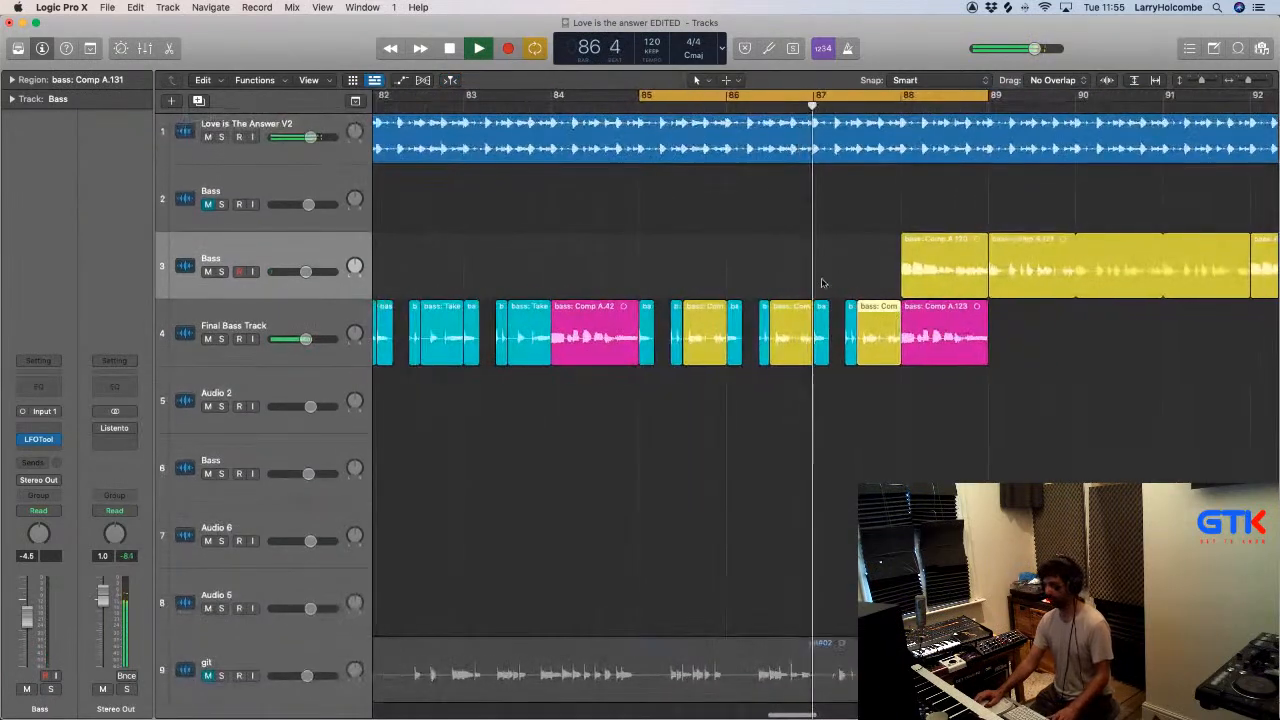
pyautogui.hscroll(1, 802, 277)
pyautogui.click(694, 241)
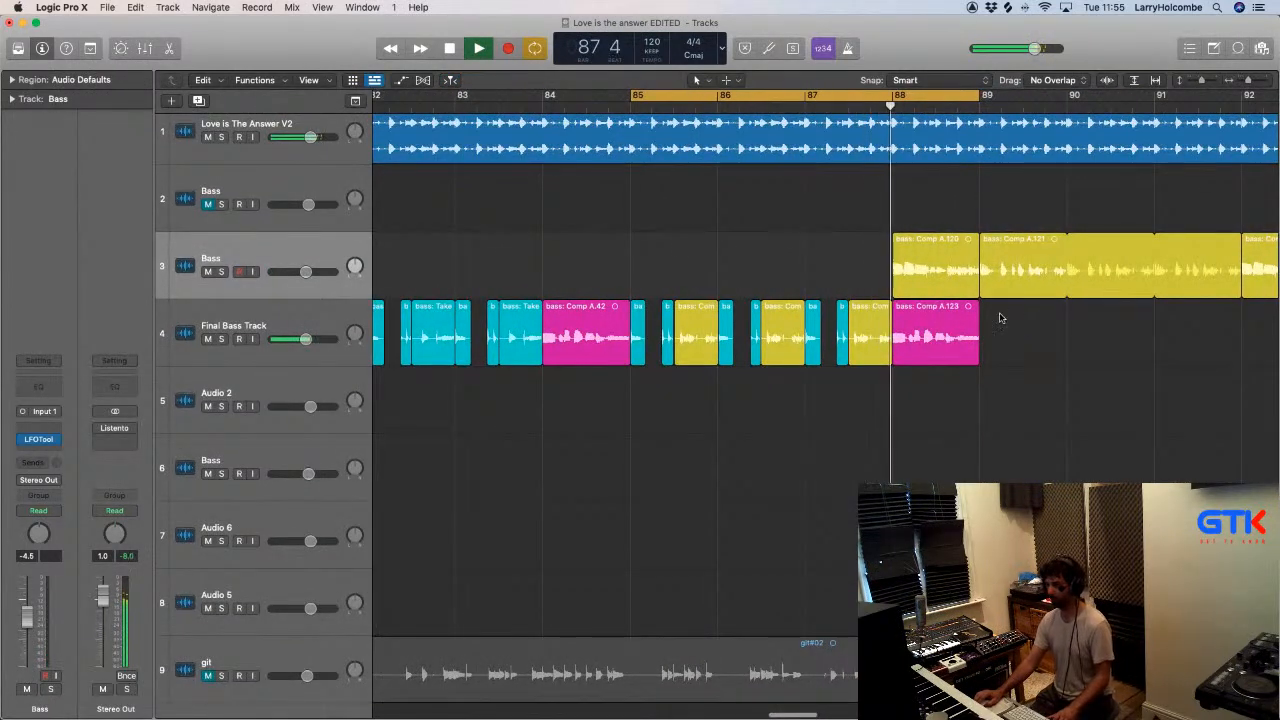
pyautogui.press('Delete')
pyautogui.moveTo(943, 277); pyautogui.dragTo(941, 319)
pyautogui.scroll(-2, 941, 320)
# - Turn off the cycle, copy bass: Comp A.42 from bar 84 over the yellow region at bar 88, and play from about bar 88
pyautogui.click(726, 95)
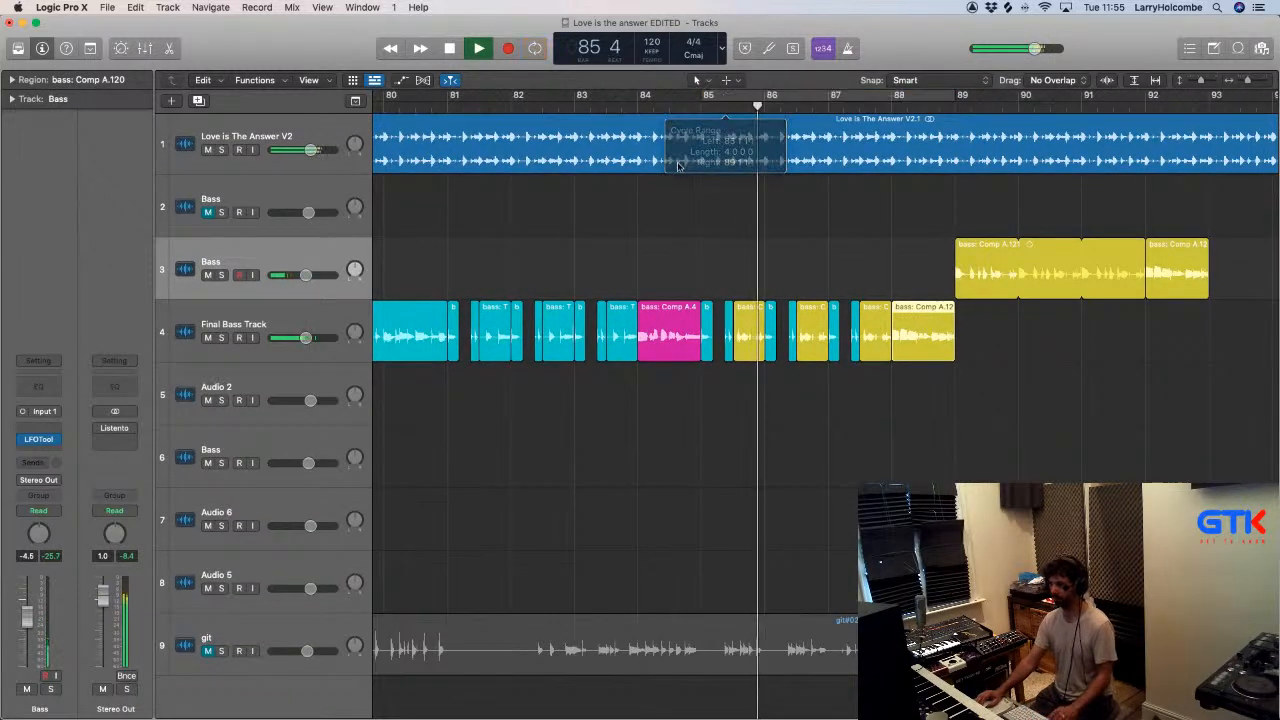
pyautogui.scroll(-2, 680, 171)
pyautogui.click(595, 209)
pyautogui.press('super+Up')
pyautogui.press('super+Up')
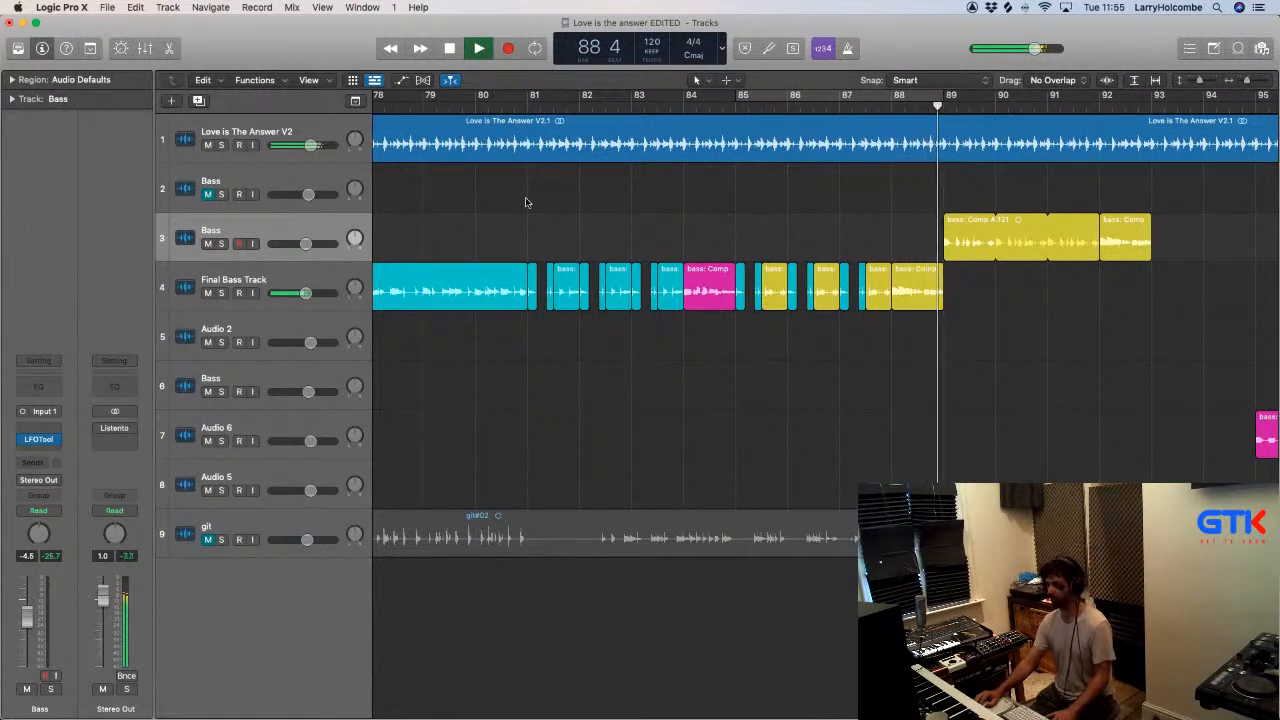
pyautogui.press('space')
pyautogui.moveTo(708, 275); pyautogui.dragTo(913, 290)
pyautogui.click(878, 106)
pyautogui.press('space')
# - Copy the eight-bar bass phrase from bars 81 to 88 to bar 89 on the Final Bass Track
pyautogui.click(726, 212)
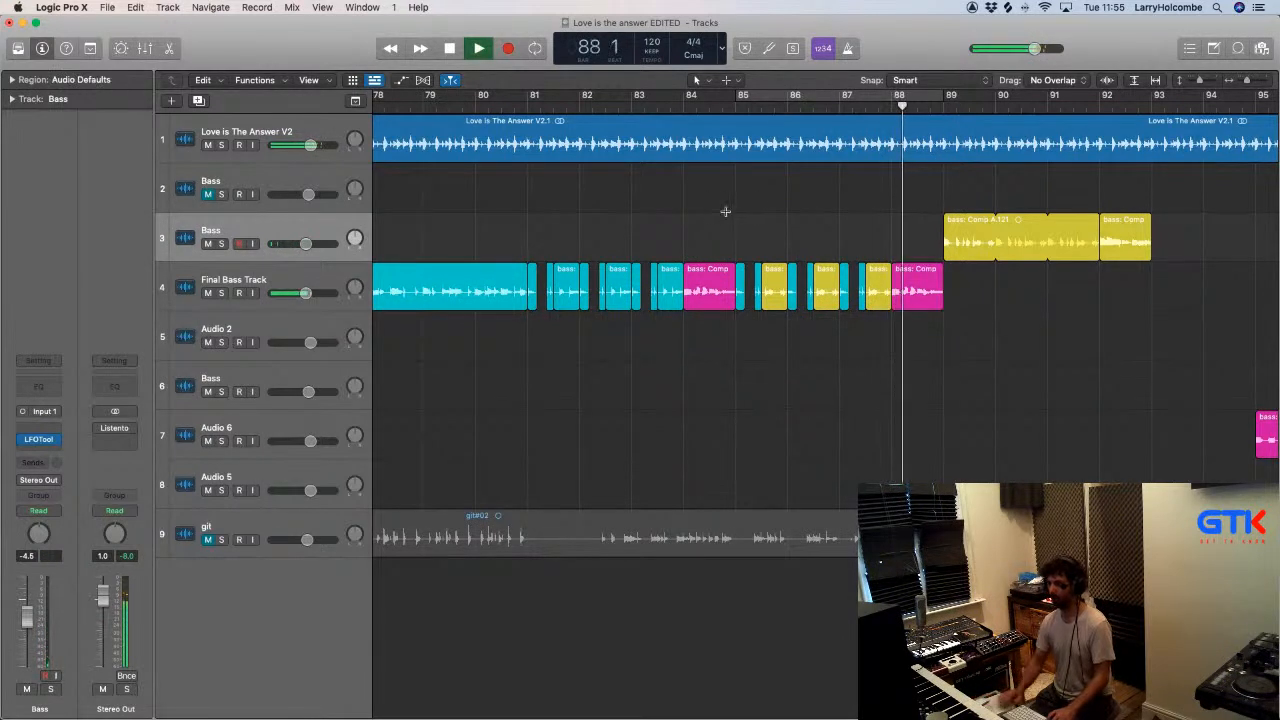
pyautogui.press('super+Up')
pyautogui.press('super+Up')
pyautogui.press('super+Left')
pyautogui.hscroll(2, 727, 216)
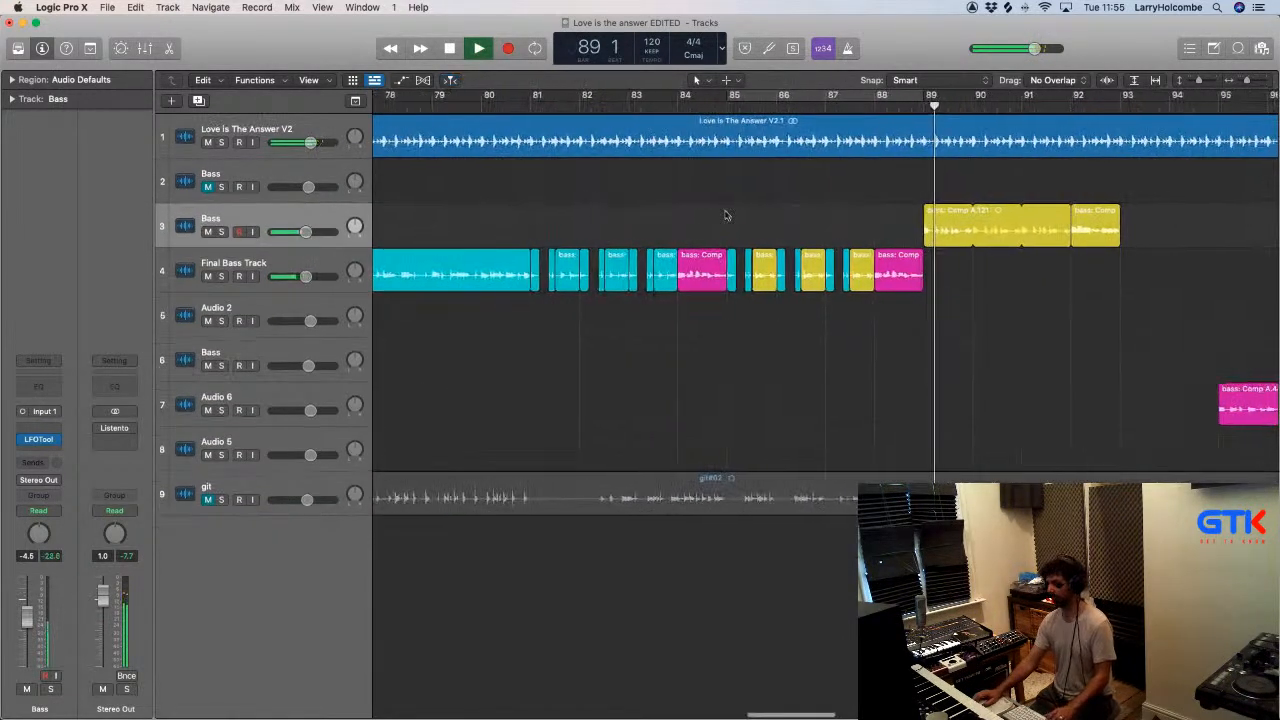
pyautogui.press('super+Left')
pyautogui.scroll(-2, 727, 216)
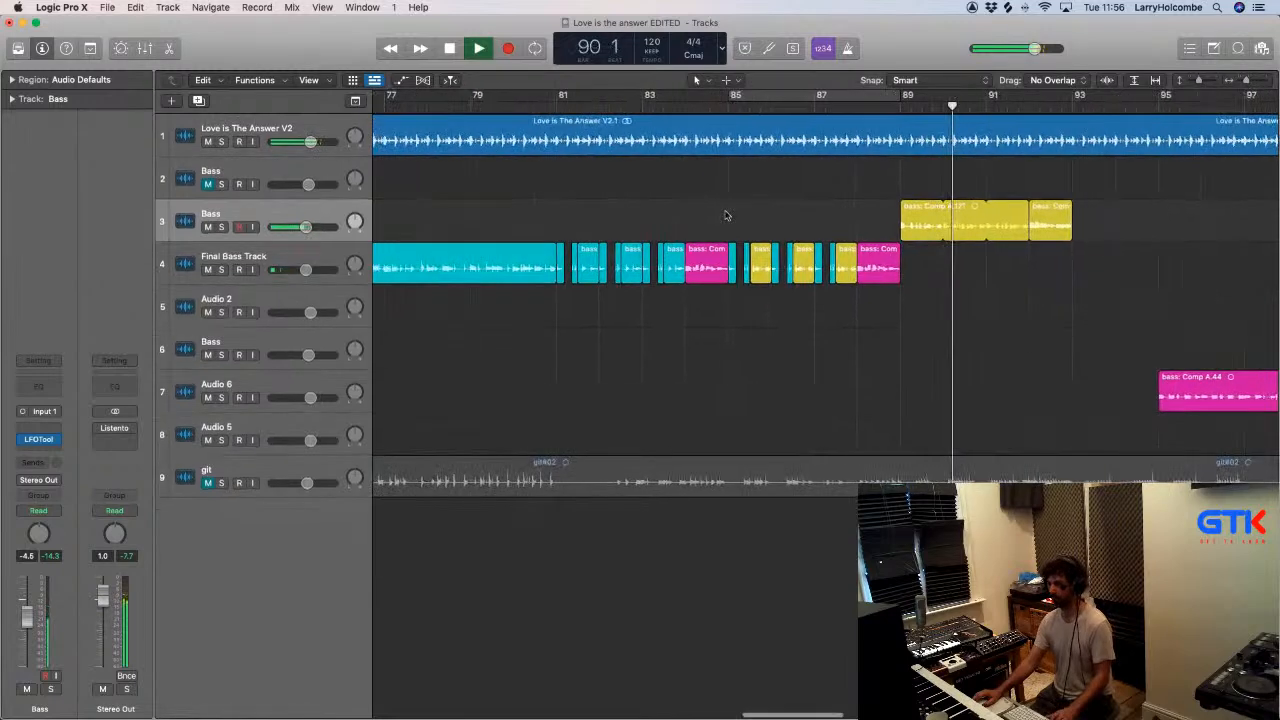
pyautogui.moveTo(924, 259); pyautogui.dragTo(952, 258)
# - Delete bass: Comp A.121 and the yellow comp region after it from Bass track 3
pyautogui.moveTo(841, 214); pyautogui.dragTo(1066, 227)
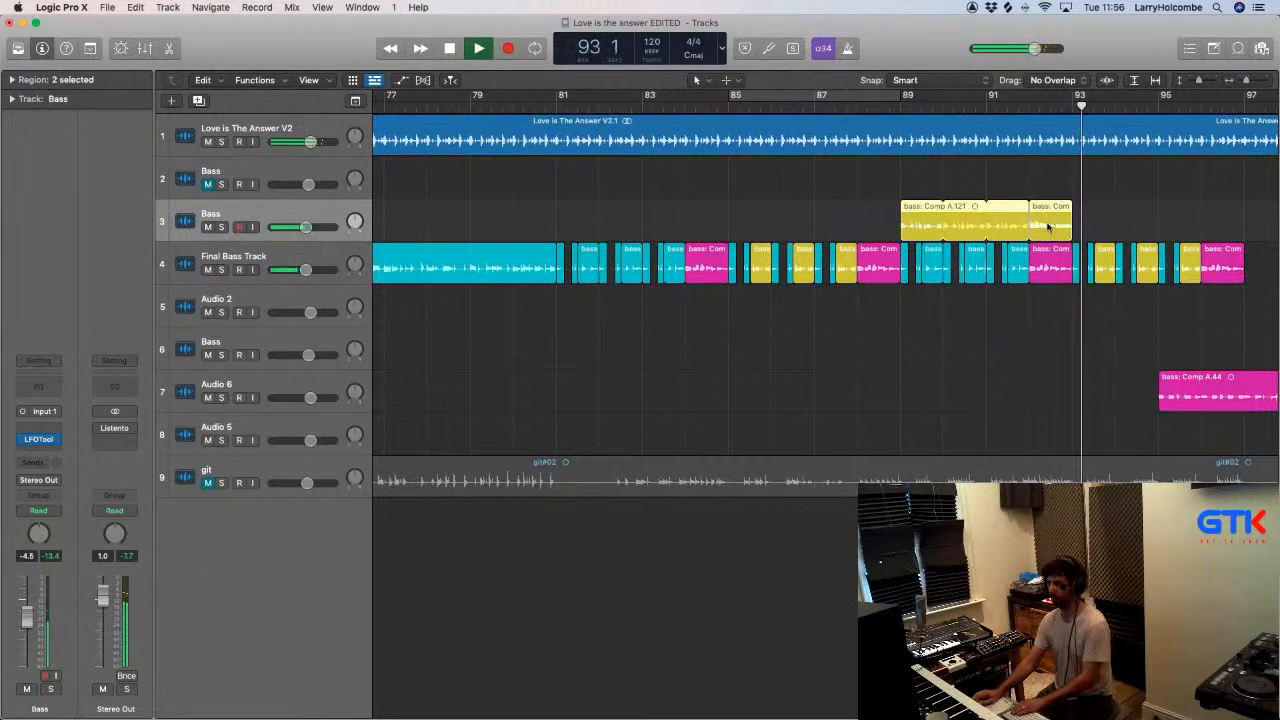
pyautogui.press('BackSpace')
pyautogui.hscroll(4, 1049, 230)
pyautogui.scroll(-2, 1049, 228)
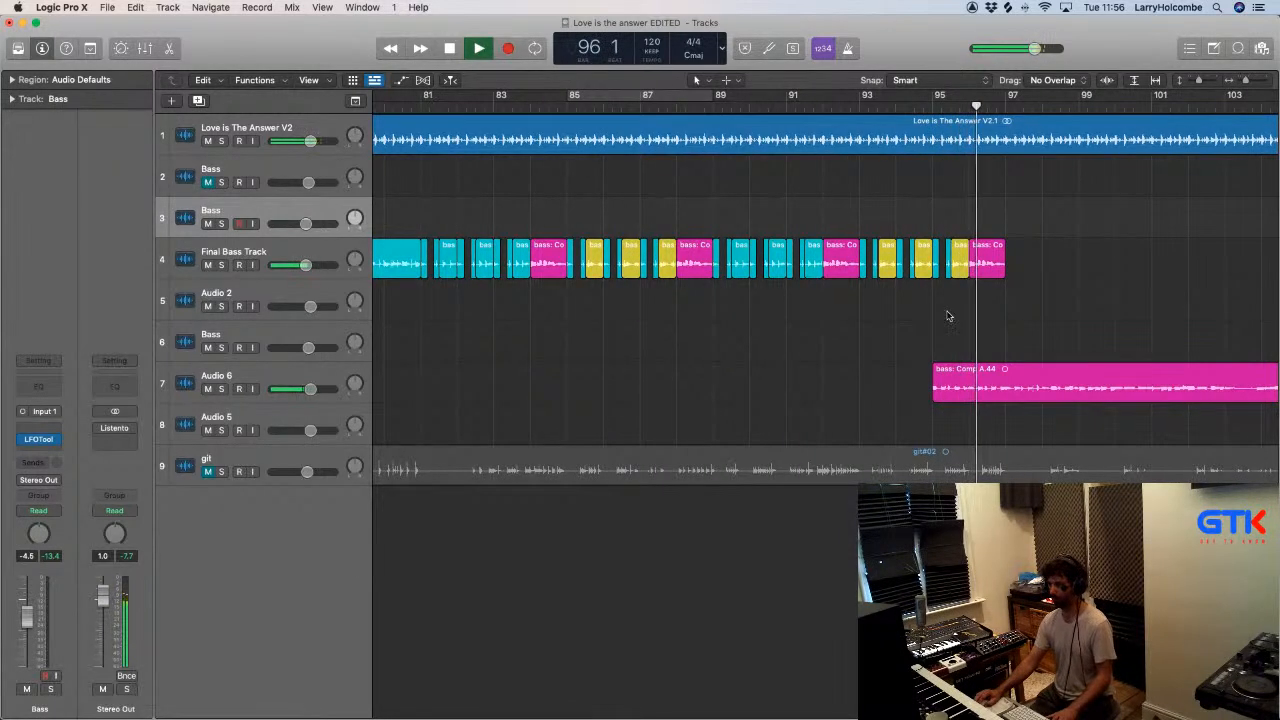
# - Play from about bar 94 and mute the last four bass regions, across bars 95 and 96, on the Final Bass Track
pyautogui.click(895, 106)
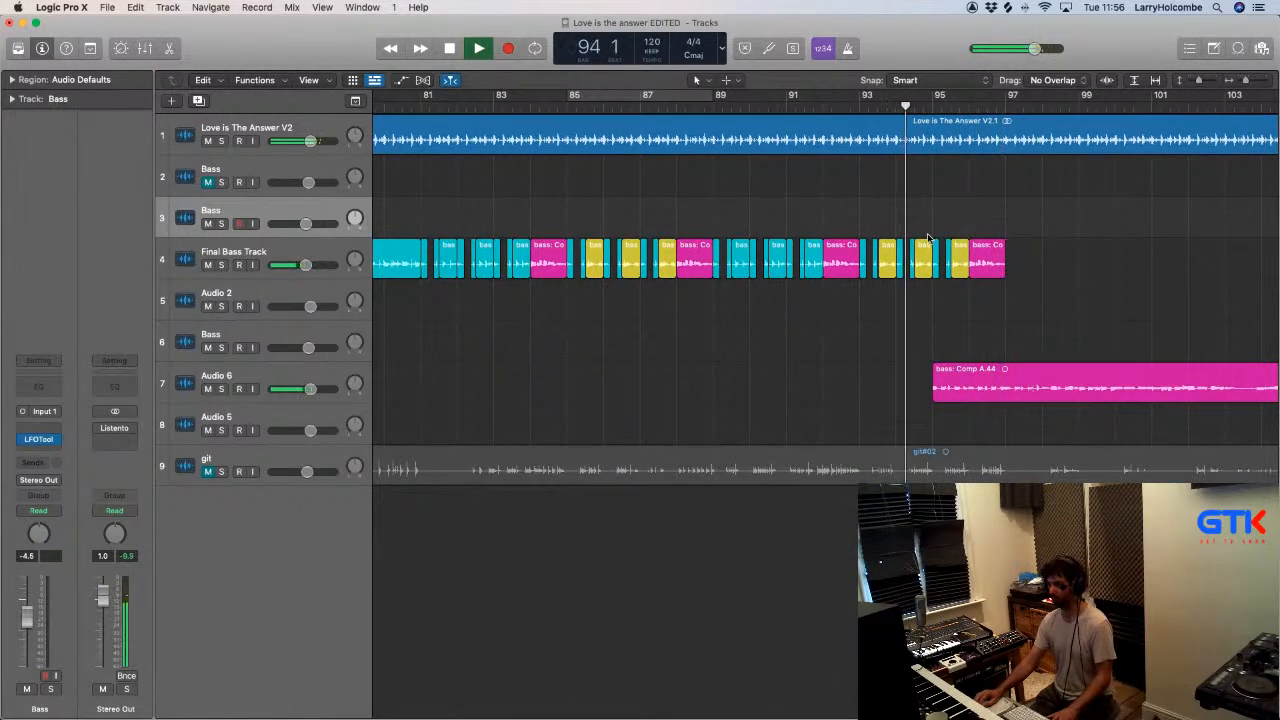
pyautogui.moveTo(937, 223); pyautogui.dragTo(1051, 306)
pyautogui.hotkey('ctrl', 'm')
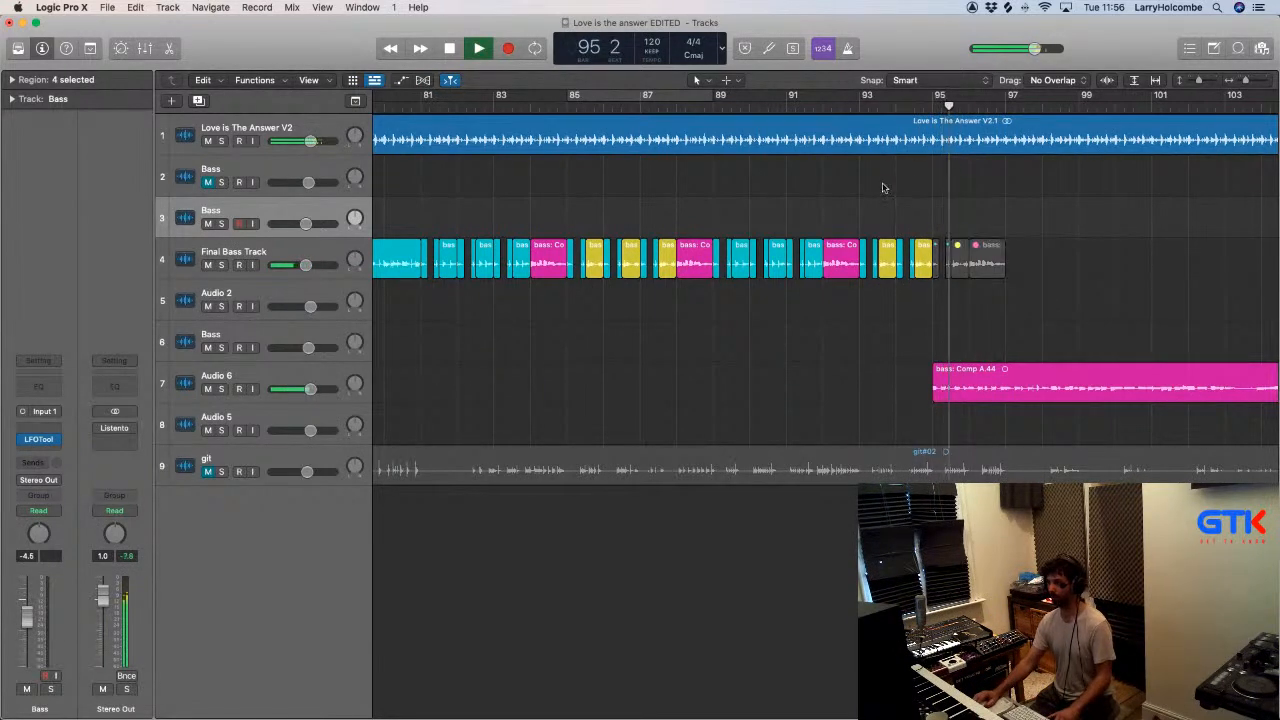
# - Delete the first two bars, 95 and 96, of bass: Comp A.44 on the Audio 6 track
pyautogui.moveTo(823, 163); pyautogui.dragTo(1164, 484)
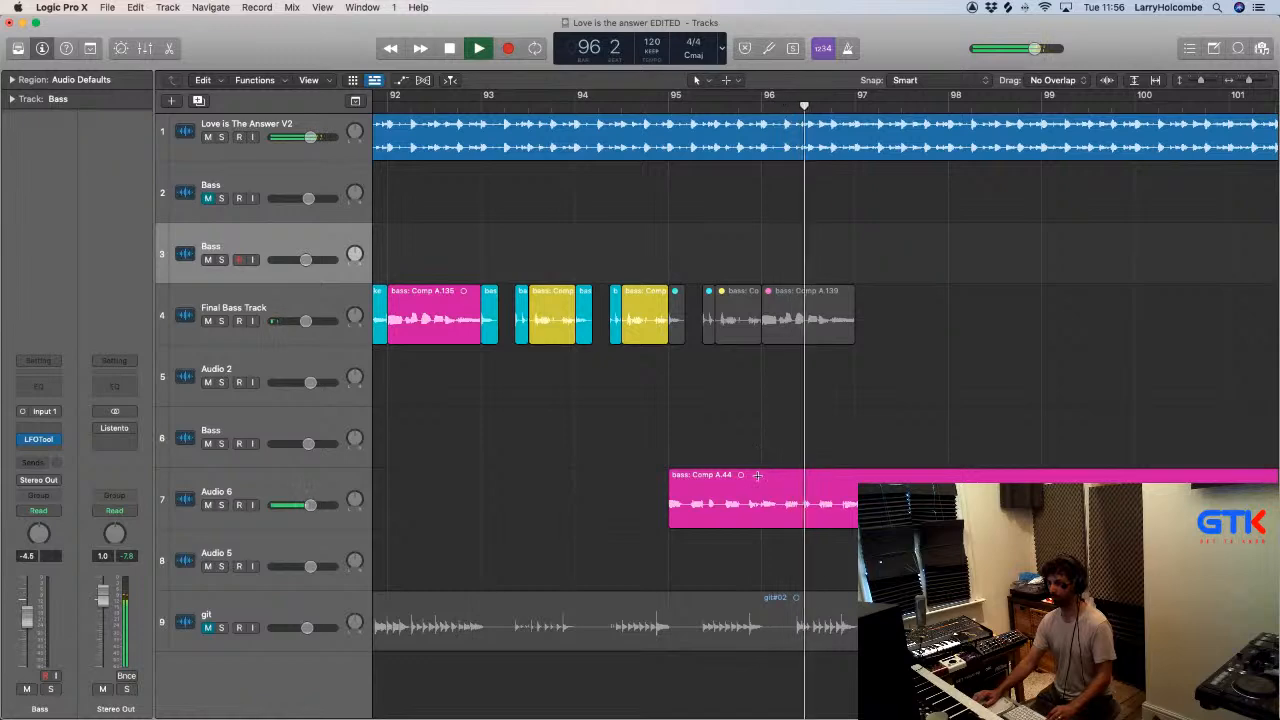
pyautogui.keyDown('ctrl'); pyautogui.keyDown('alt'); pyautogui.click(760, 476); pyautogui.keyUp('alt'); pyautogui.keyUp('ctrl')
pyautogui.moveTo(722, 462); pyautogui.dragTo(842, 464)
pyautogui.press('Delete')
# - Play the Final Bass Track from about bar 33 and review the earlier magenta bass regions
pyautogui.press('super+Left')
pyautogui.press('super+Up')
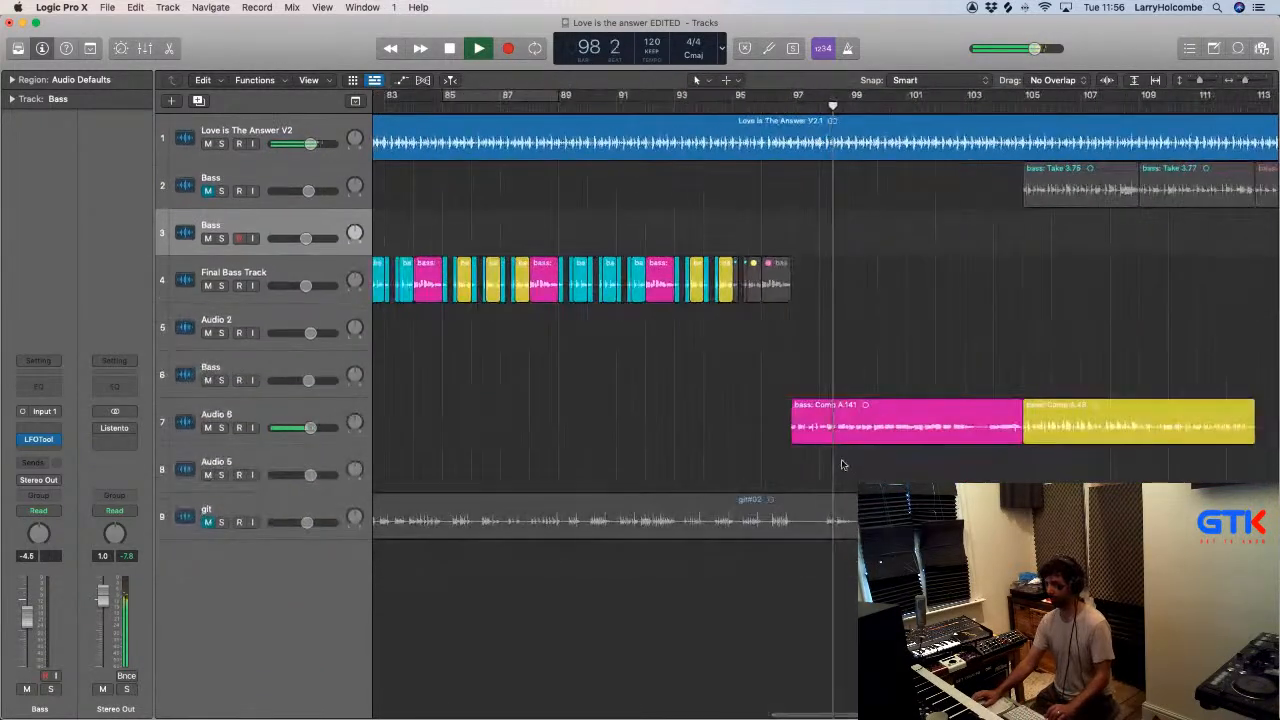
pyautogui.press('super+Left')
pyautogui.press('super+Up')
pyautogui.press('super+Left')
pyautogui.press('super+Up')
pyautogui.hscroll(-3, 851, 441)
pyautogui.press('super+Left')
pyautogui.press('super+Up')
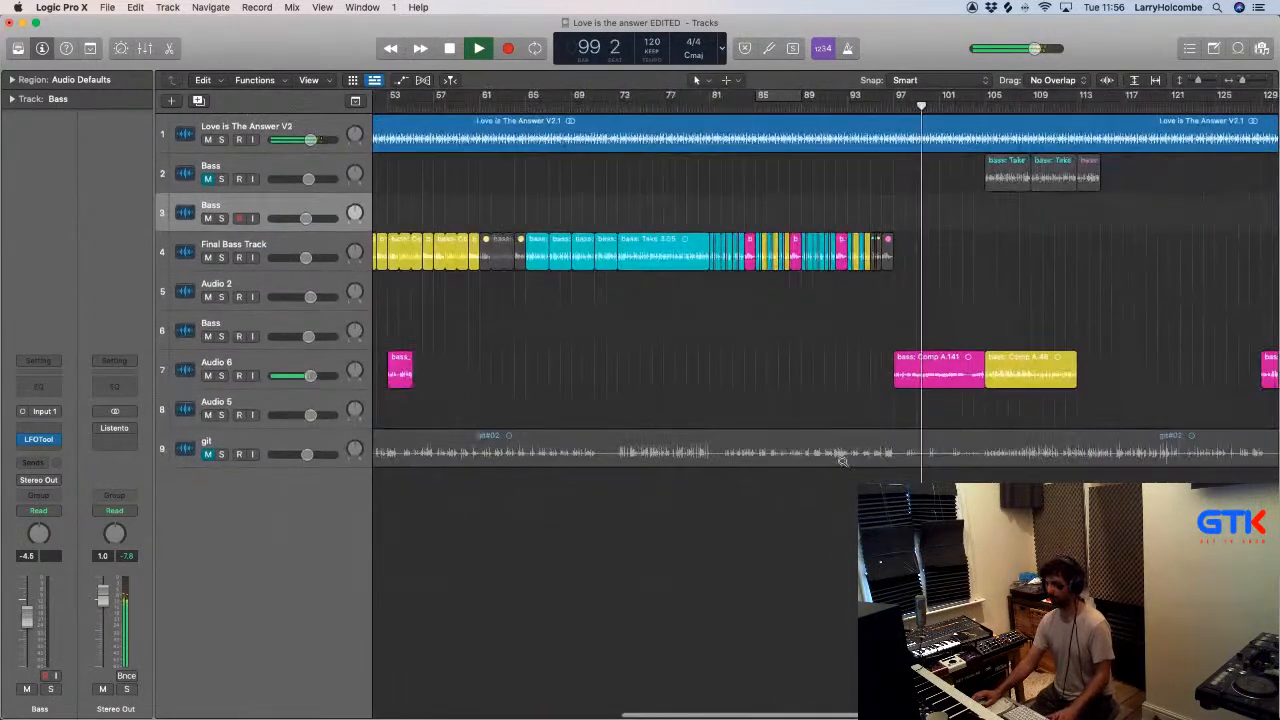
pyautogui.hscroll(-2, 851, 439)
pyautogui.hscroll(-2, 700, 349)
pyautogui.hscroll(-4, 507, 147)
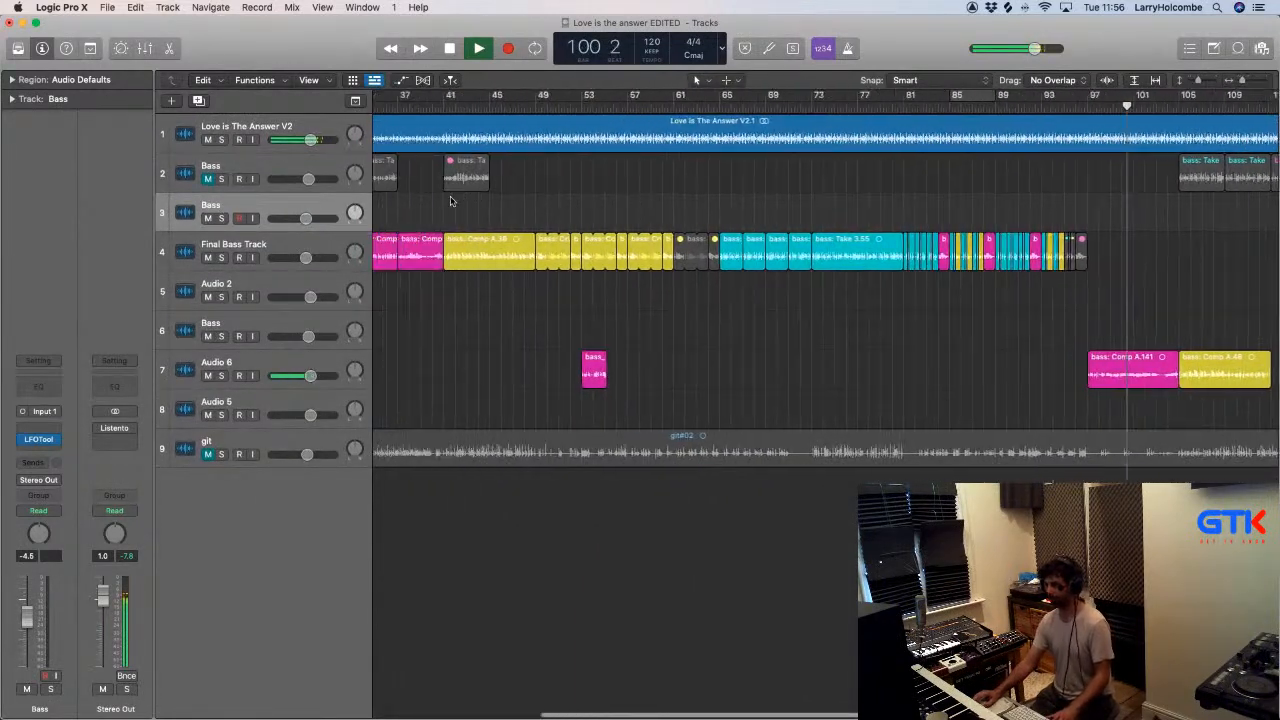
pyautogui.click(452, 97)
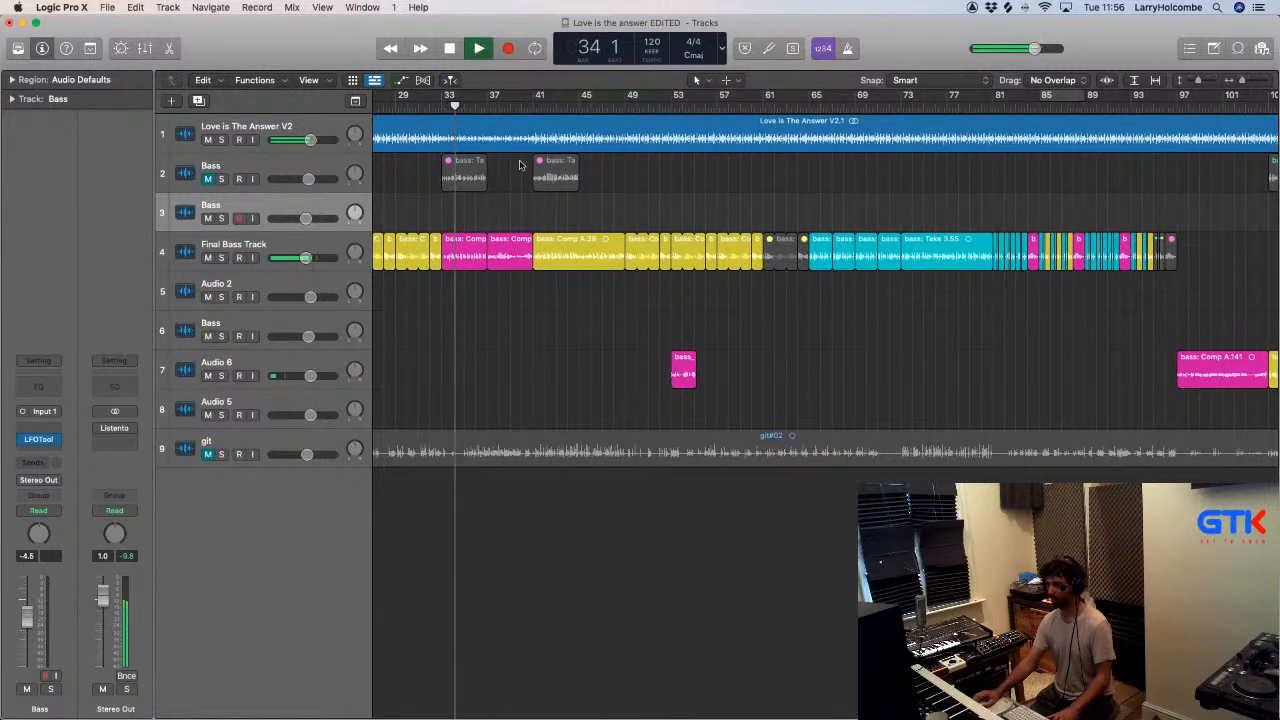
pyautogui.hscroll(1, 800, 289)
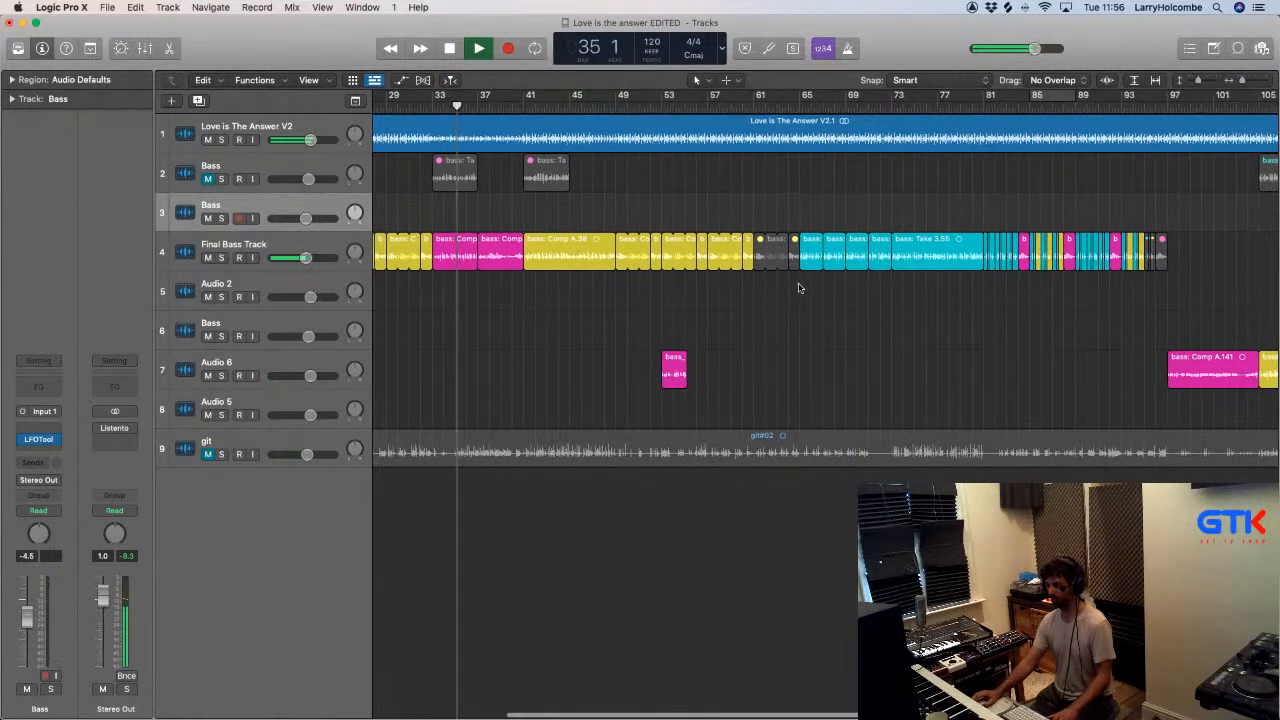
pyautogui.hscroll(-3, 522, 224)
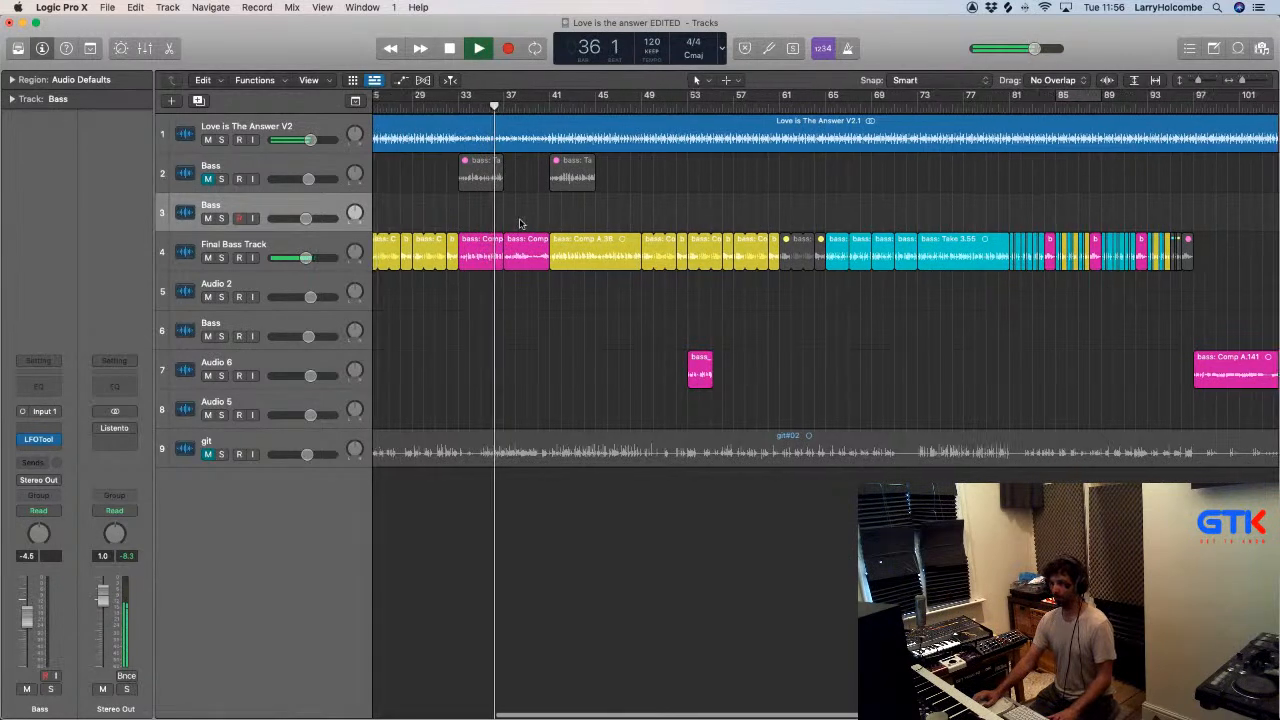
pyautogui.hscroll(2, 556, 250)
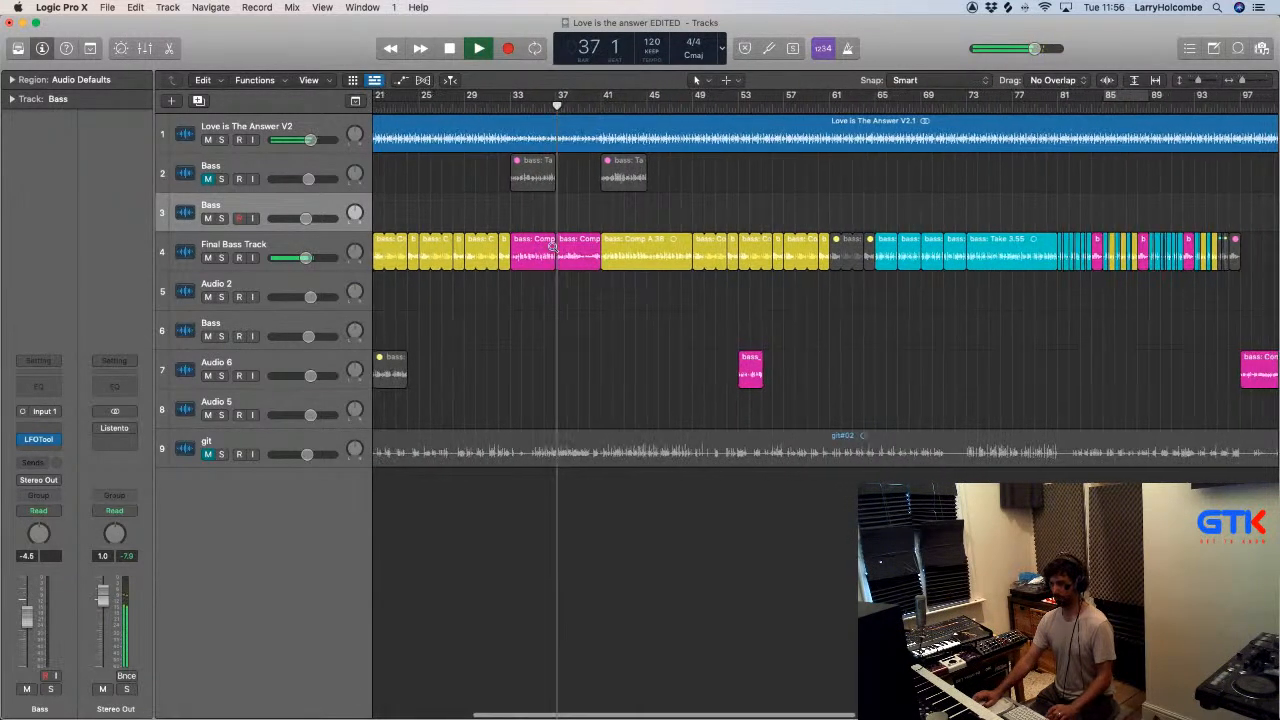
# - Move bass: Comp A.141 from Audio 6 up to the Final Bass Track at bar 97 and play from about bar 95
pyautogui.moveTo(1219, 358); pyautogui.dragTo(1176, 267)
pyautogui.click(1085, 199)
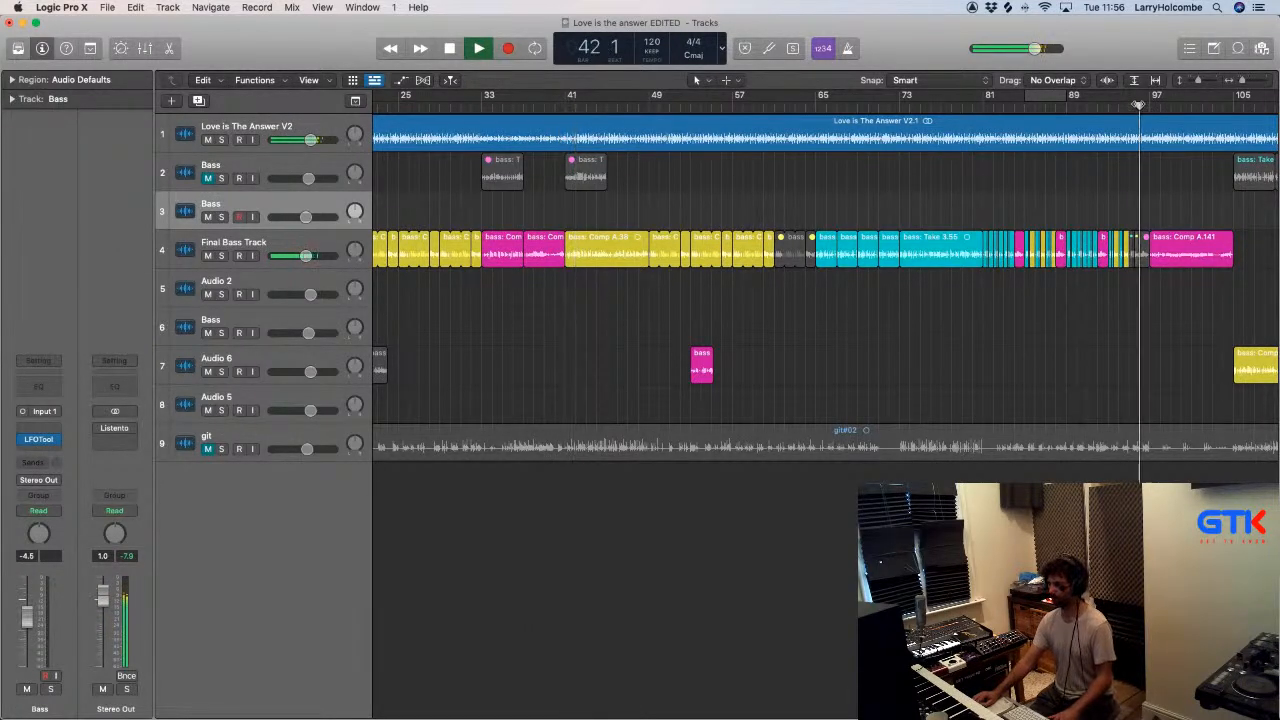
pyautogui.click(1138, 103)
# - Unmute the four bass regions across bars 95 and 96 on the Final Bass Track
pyautogui.moveTo(943, 173); pyautogui.dragTo(1249, 394)
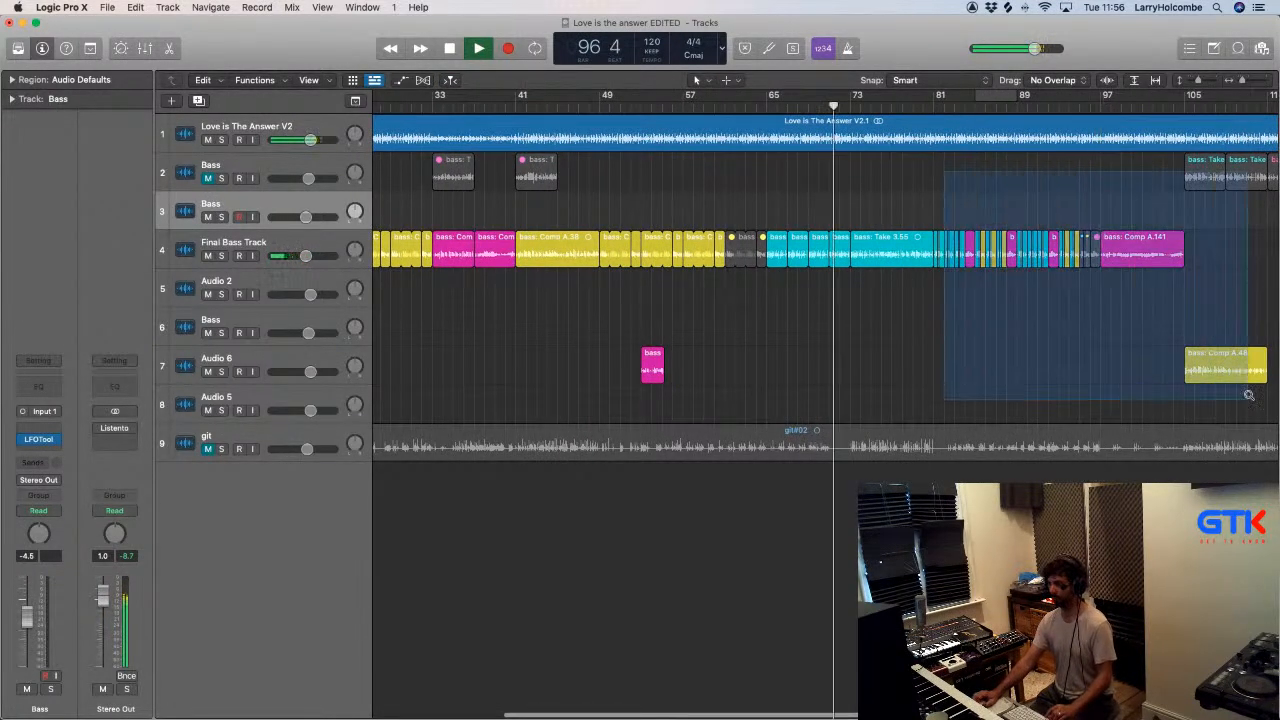
pyautogui.moveTo(778, 276); pyautogui.dragTo(812, 320)
pyautogui.keyDown('ctrl'); pyautogui.keyDown('alt'); pyautogui.click(743, 229); pyautogui.keyUp('alt'); pyautogui.keyUp('ctrl')
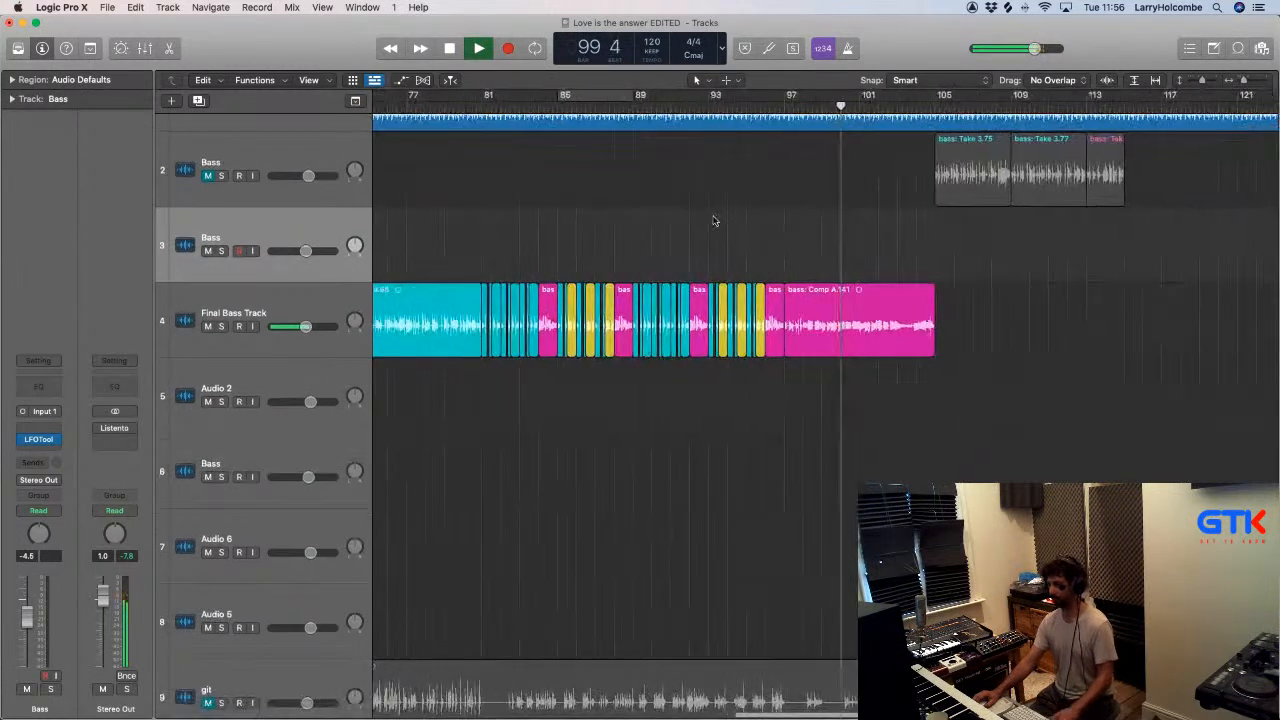
# - Move the yellow bass: Comp A.48 from Audio 6 to the Final Bass Track at bar 105
pyautogui.press('super+Up')
pyautogui.press('super+Up')
pyautogui.press('super+Up')
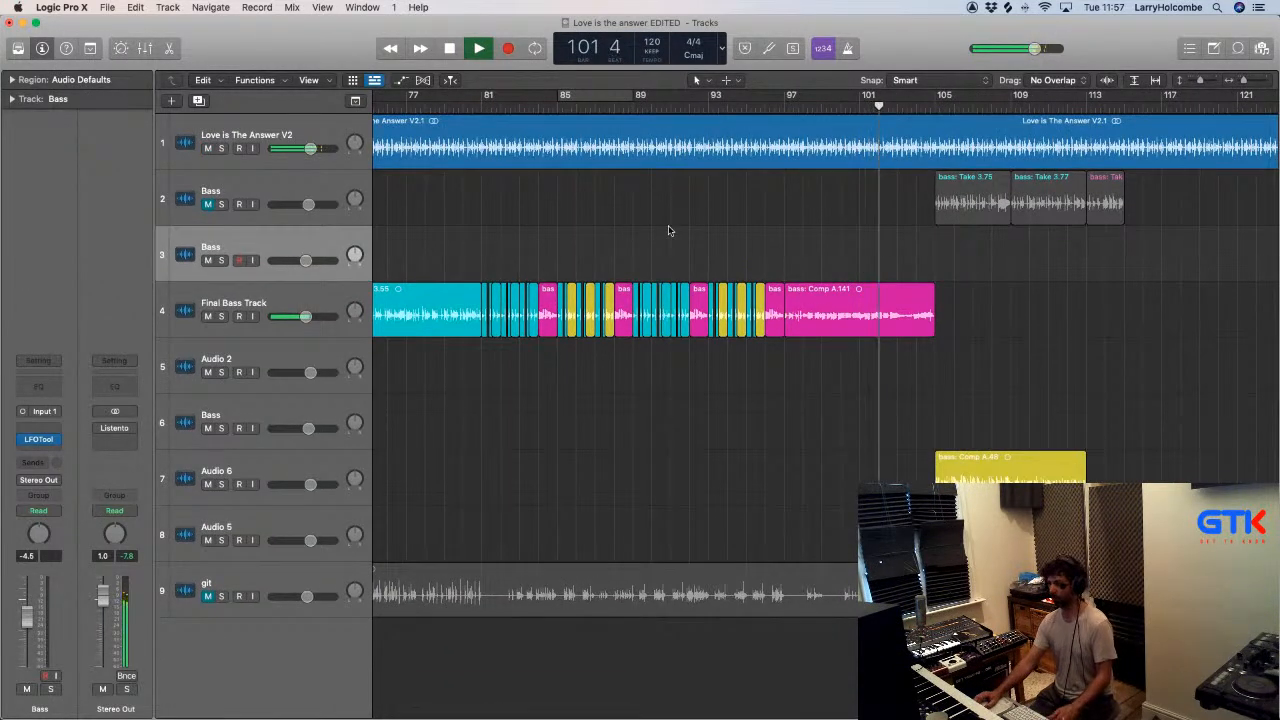
pyautogui.scroll(-5, 669, 228)
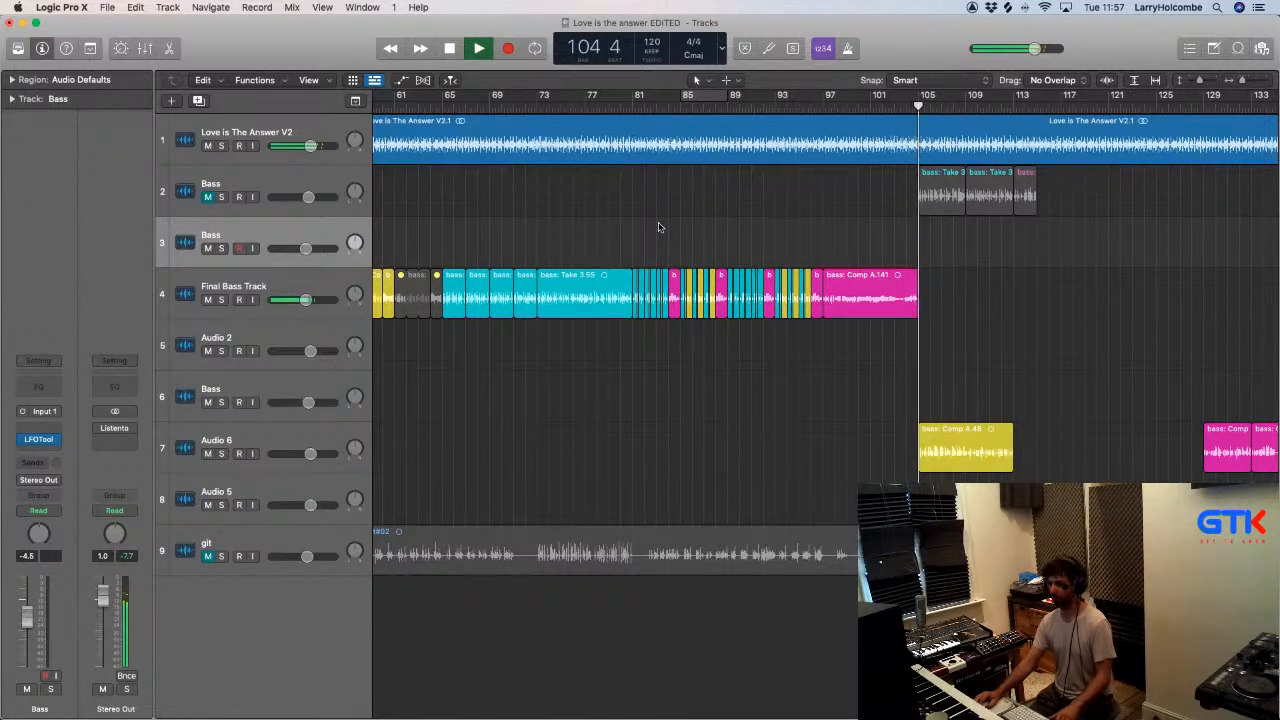
pyautogui.scroll(-3, 659, 227)
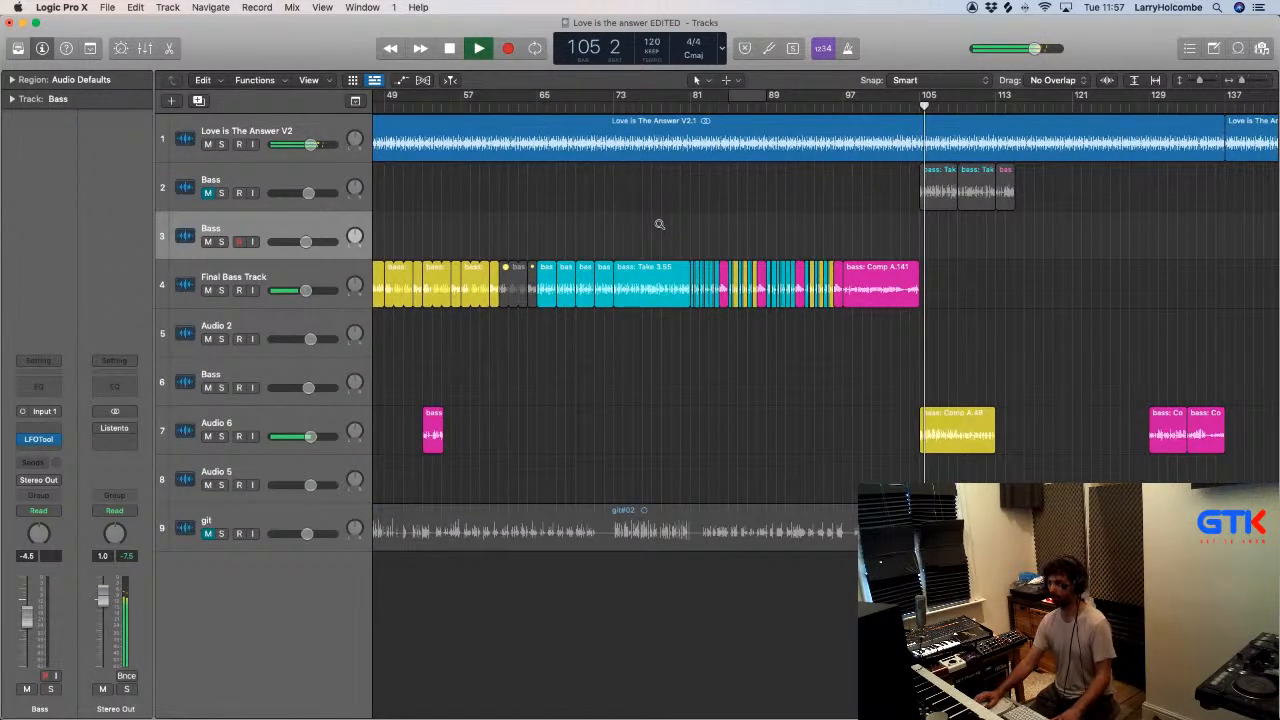
pyautogui.scroll(-5, 662, 222)
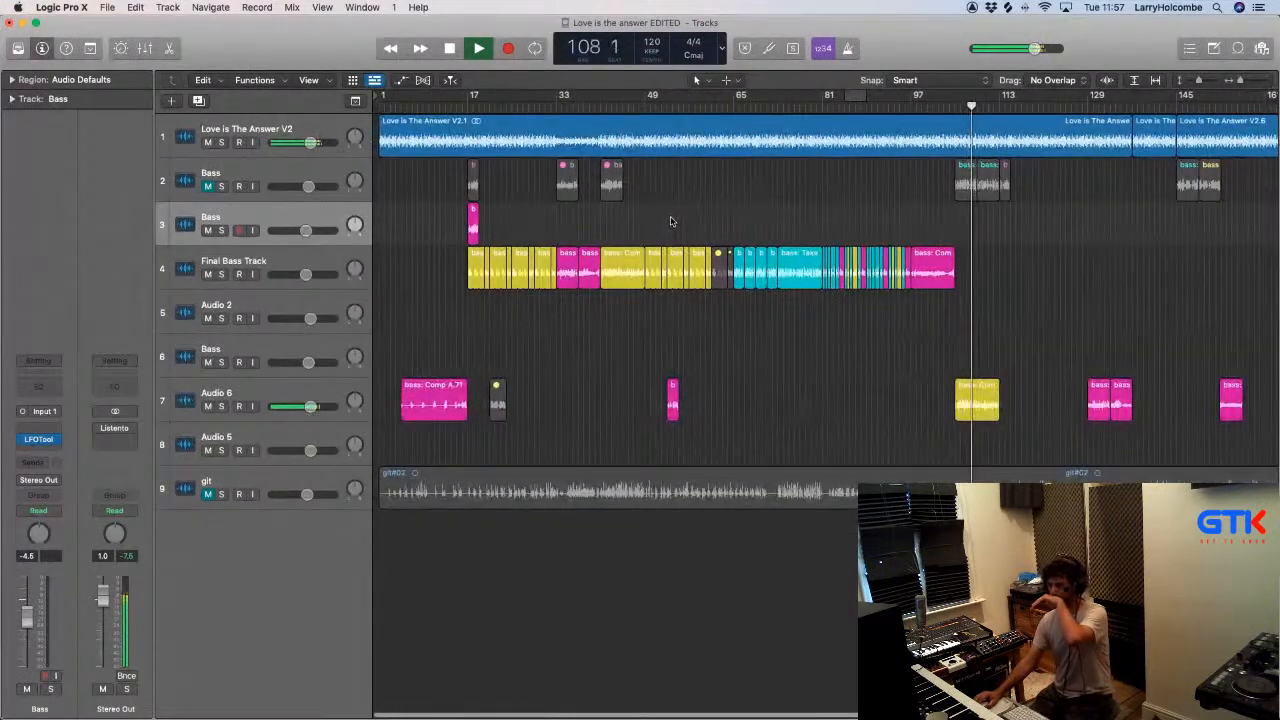
pyautogui.hscroll(3, 670, 221)
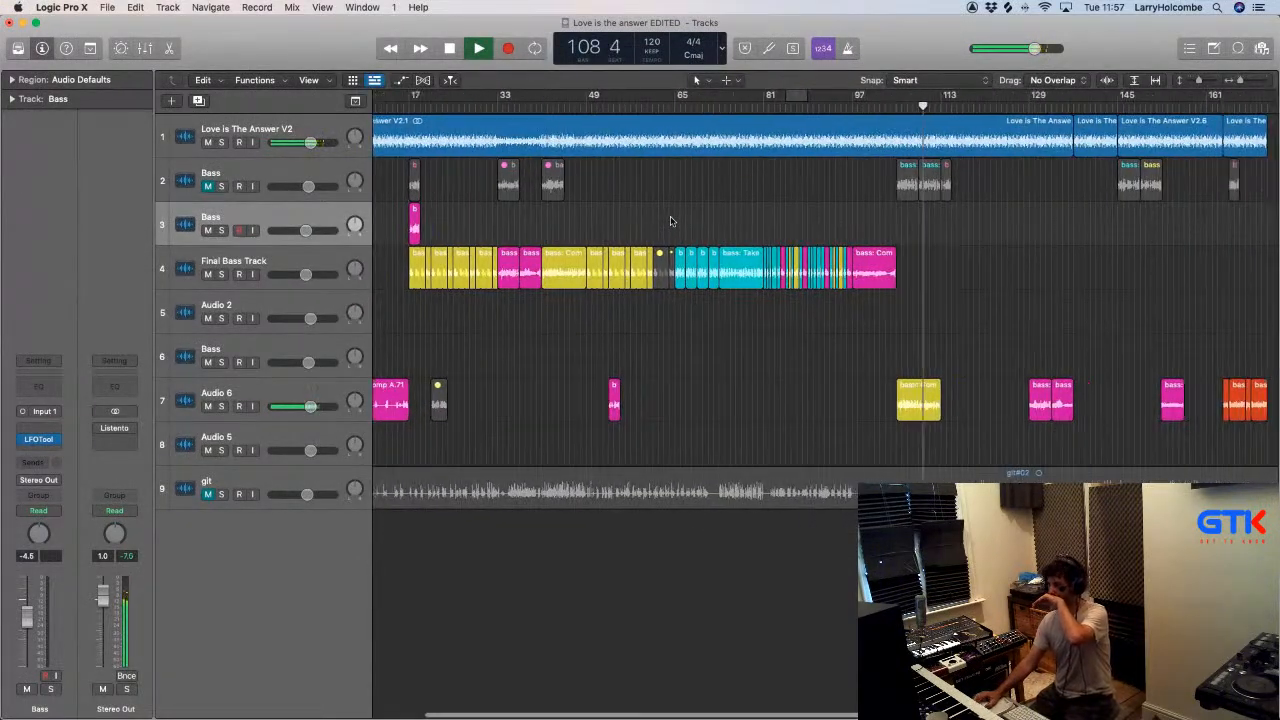
pyautogui.hscroll(-2, 700, 221)
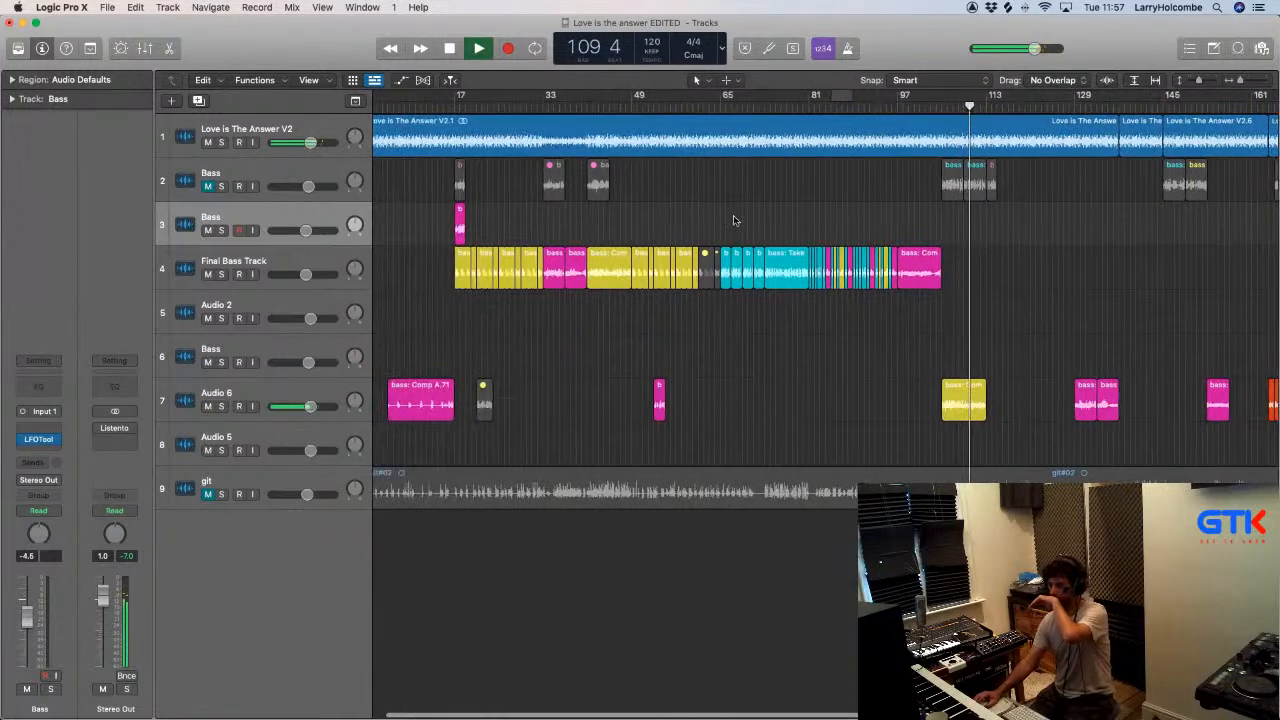
pyautogui.moveTo(960, 397); pyautogui.dragTo(962, 267)
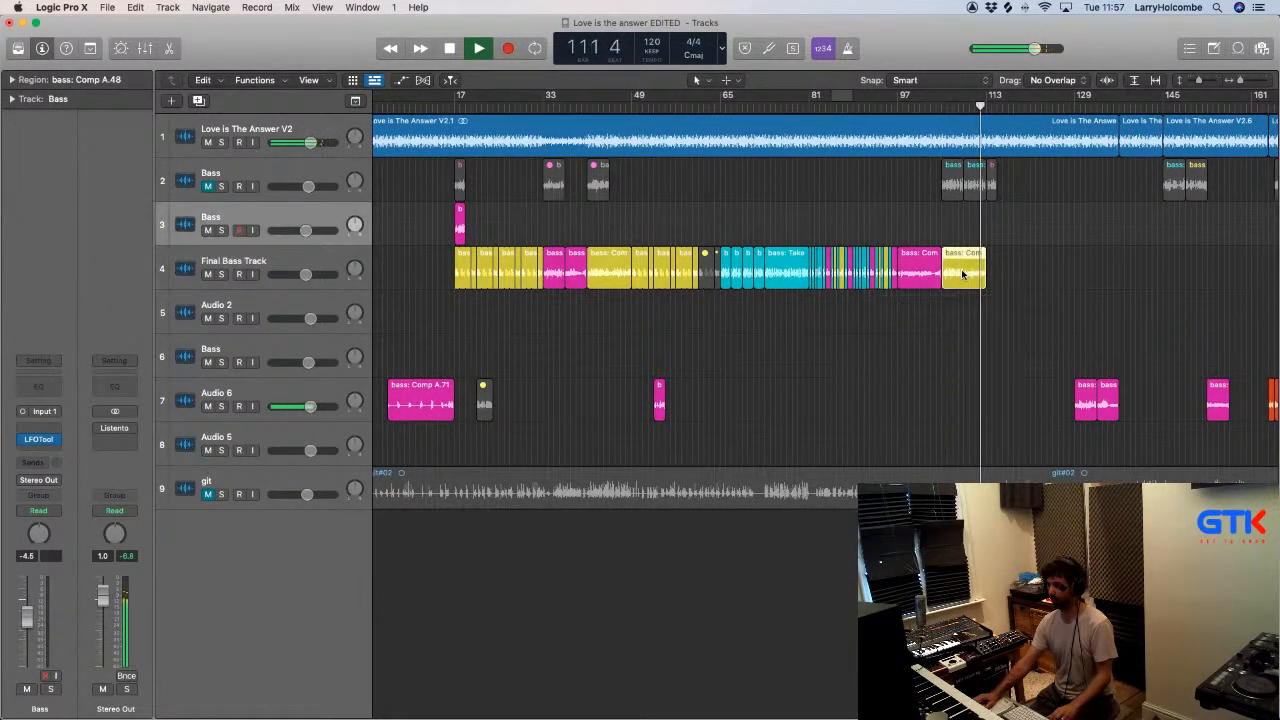
# - Copy the yellow 16-bar bass section at bars 17 to 32 to bar 113 on the Final Bass Track
pyautogui.click(830, 203)
pyautogui.hscroll(-1, 829, 202)
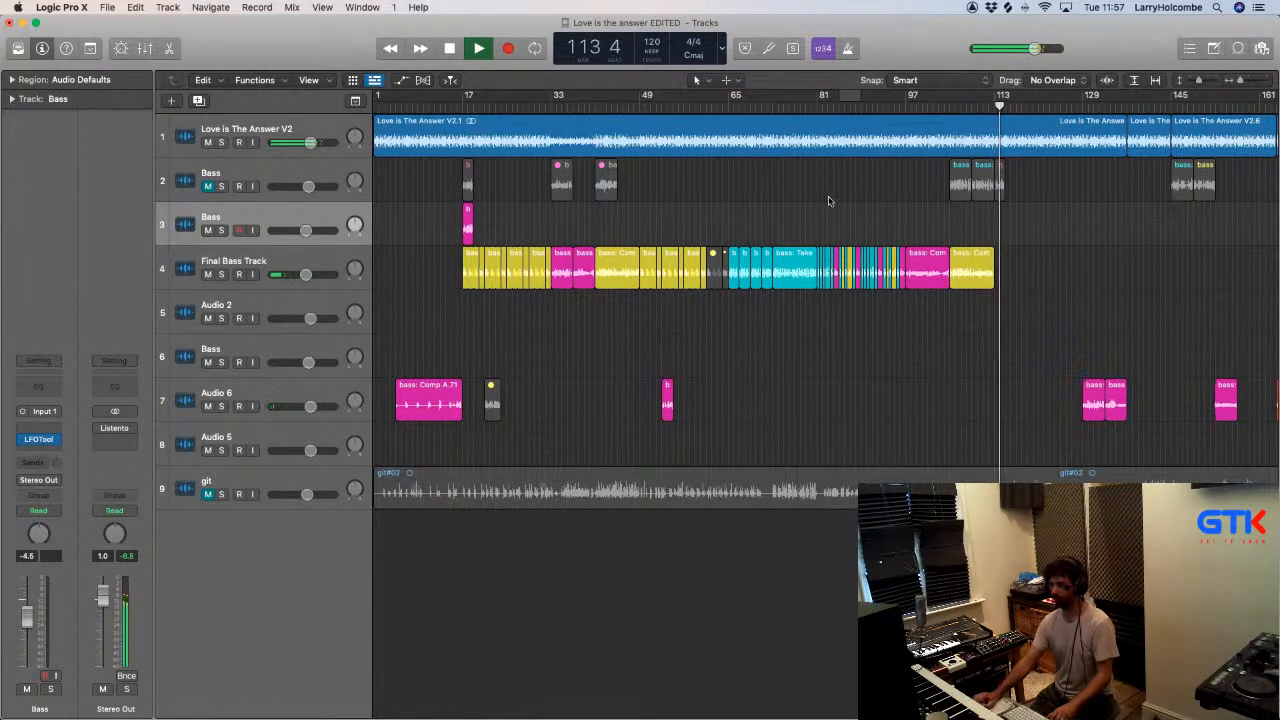
pyautogui.moveTo(412, 272); pyautogui.dragTo(1014, 263)
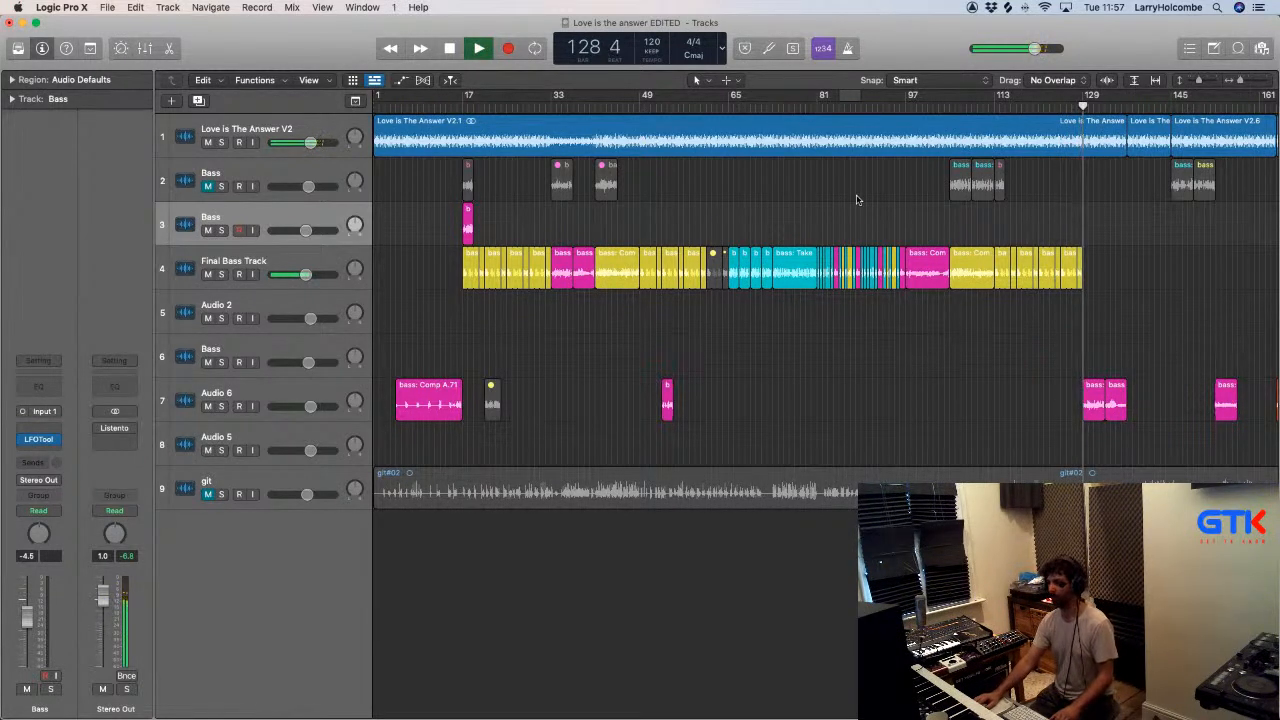
# - Shorten bass: Comp A.52 on Audio 6 to two bars from bar 129 and copy it to bar 131
pyautogui.hscroll(1, 856, 200)
pyautogui.hscroll(1, 906, 220)
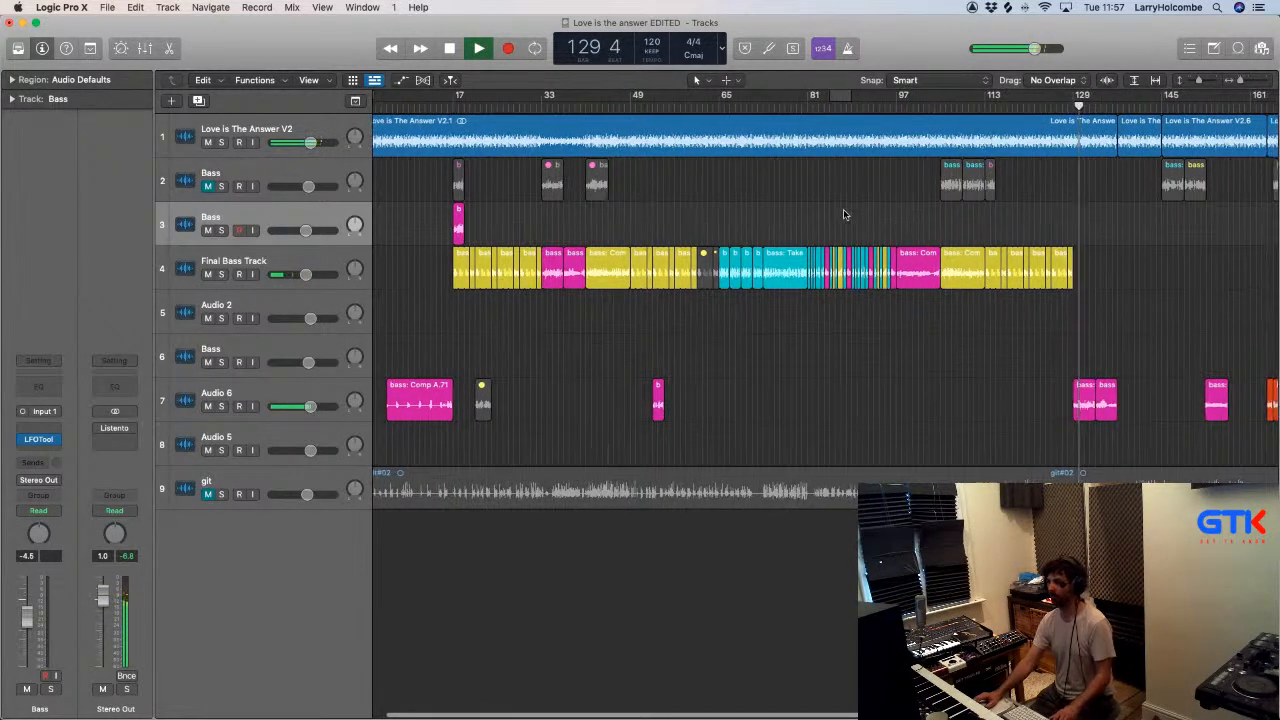
pyautogui.hscroll(4, 836, 212)
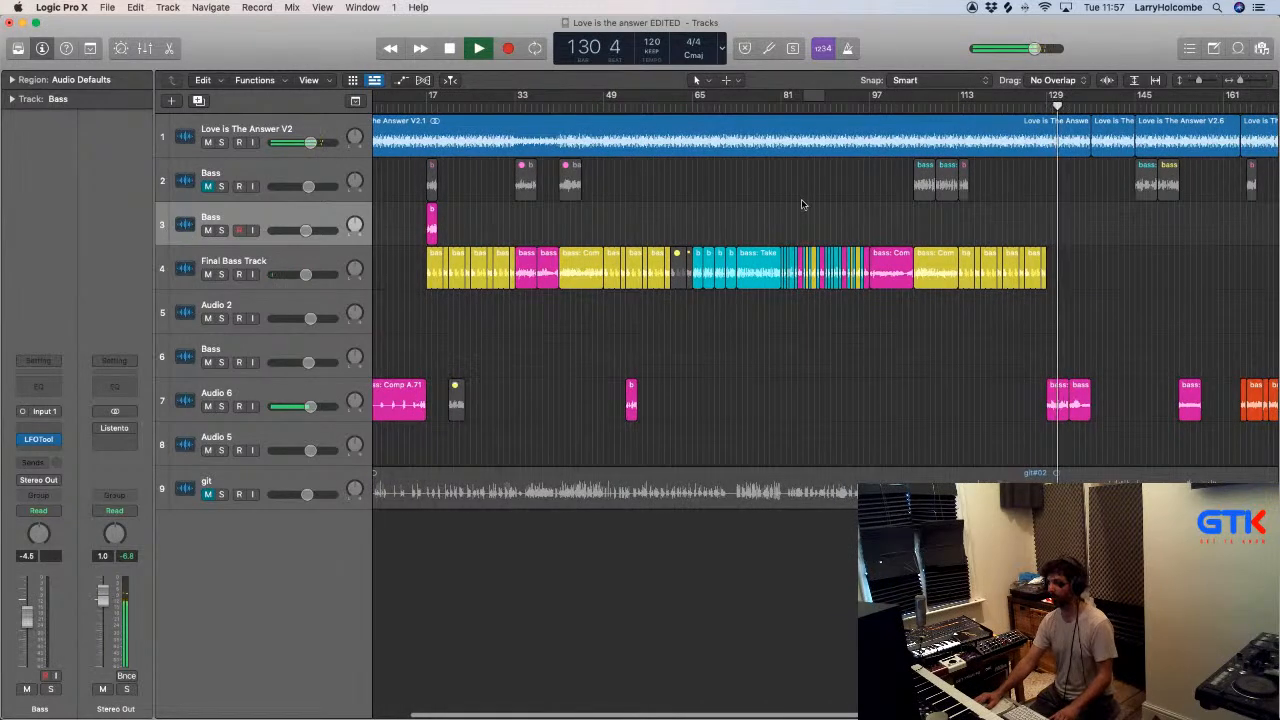
pyautogui.moveTo(1041, 385); pyautogui.dragTo(1260, 500)
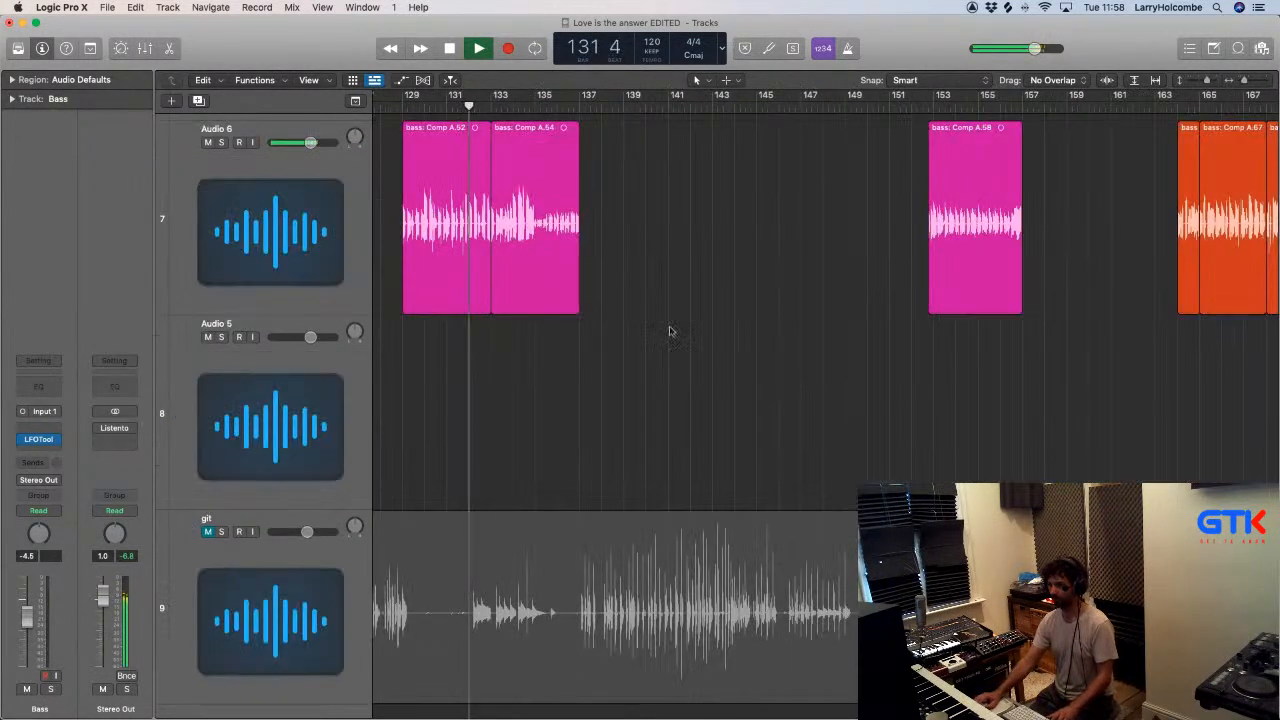
pyautogui.moveTo(489, 312); pyautogui.dragTo(445, 312)
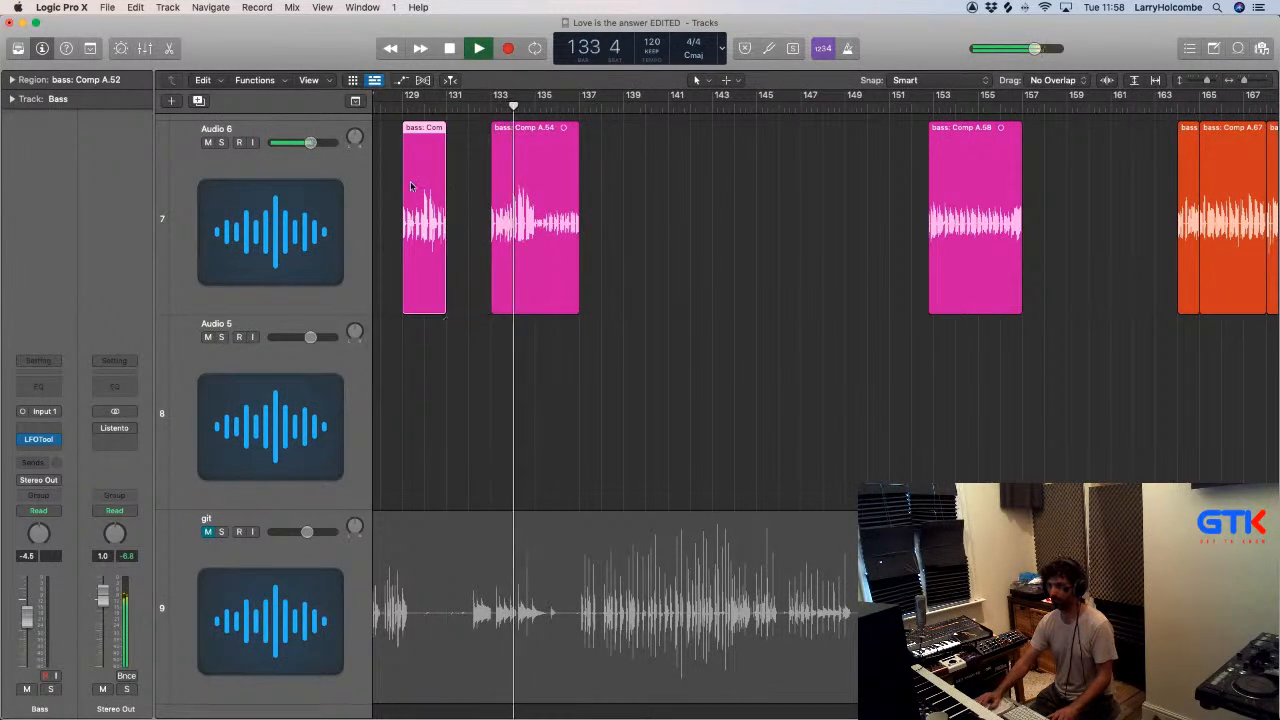
pyautogui.moveTo(418, 181); pyautogui.dragTo(481, 198)
# - Delete bass: Comp A.54 at bar 133 from the Audio 6 track
pyautogui.scroll(-2, 481, 198)
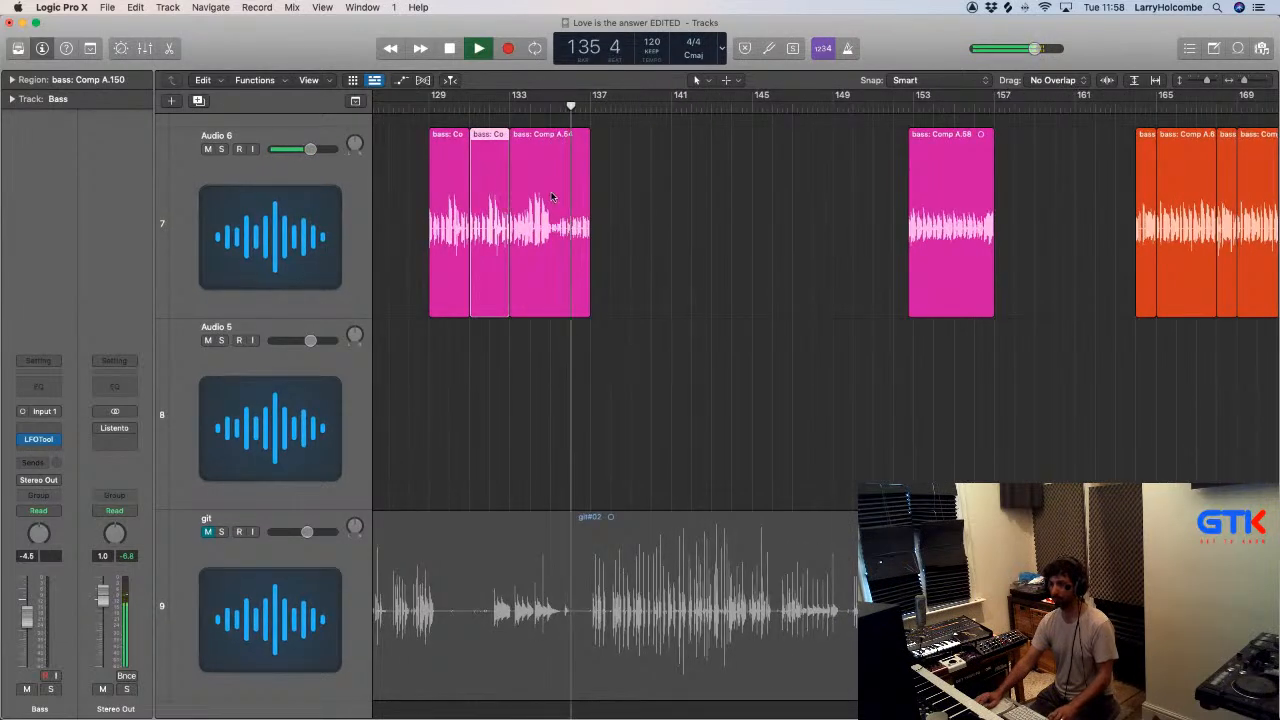
pyautogui.click(539, 200)
pyautogui.press('Delete')
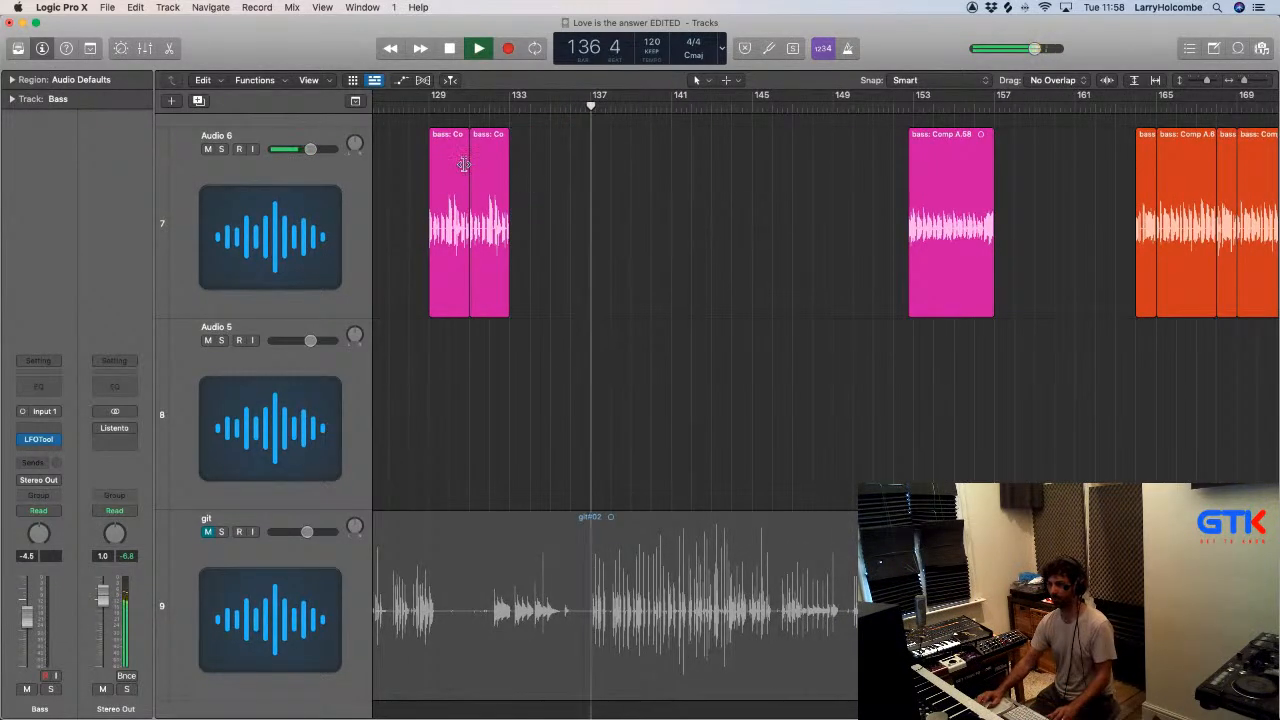
# - Copy the two-bar bass phrase at bar 131 of Audio 6 to bar 133 and extend the copy to bar 137
pyautogui.moveTo(483, 155); pyautogui.dragTo(521, 156)
pyautogui.moveTo(526, 155); pyautogui.dragTo(527, 156)
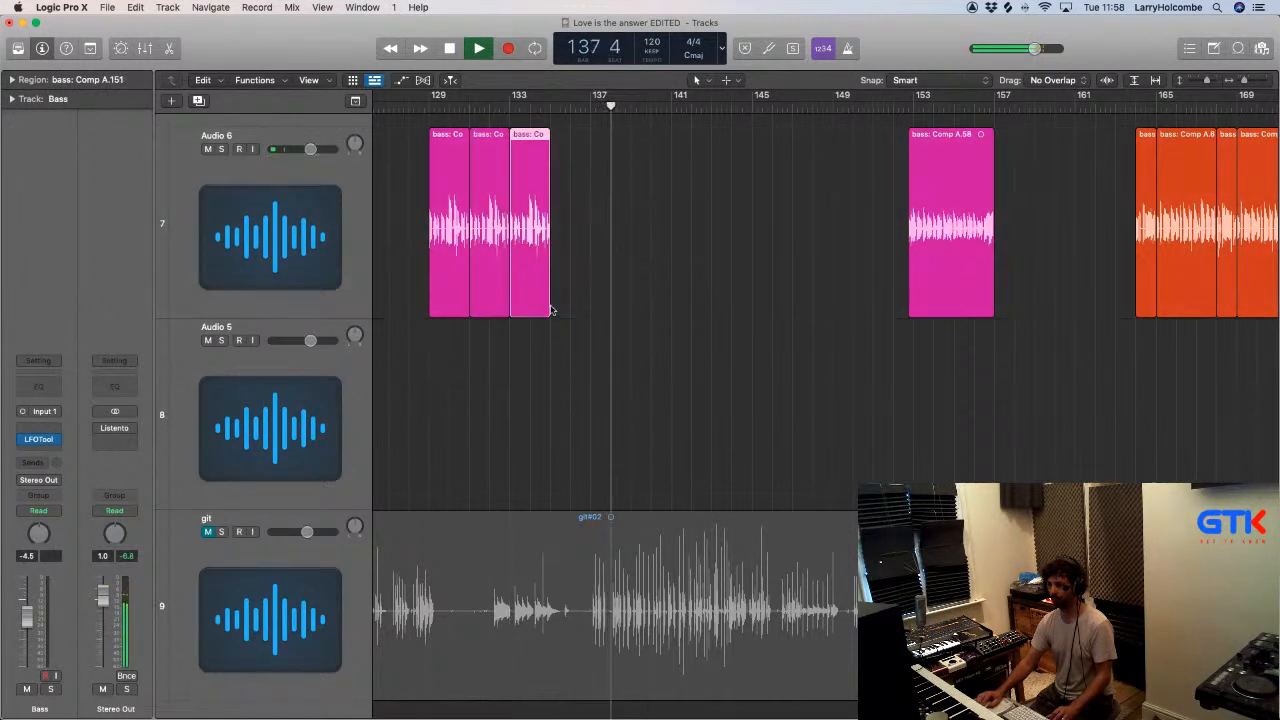
pyautogui.moveTo(552, 308); pyautogui.dragTo(590, 316)
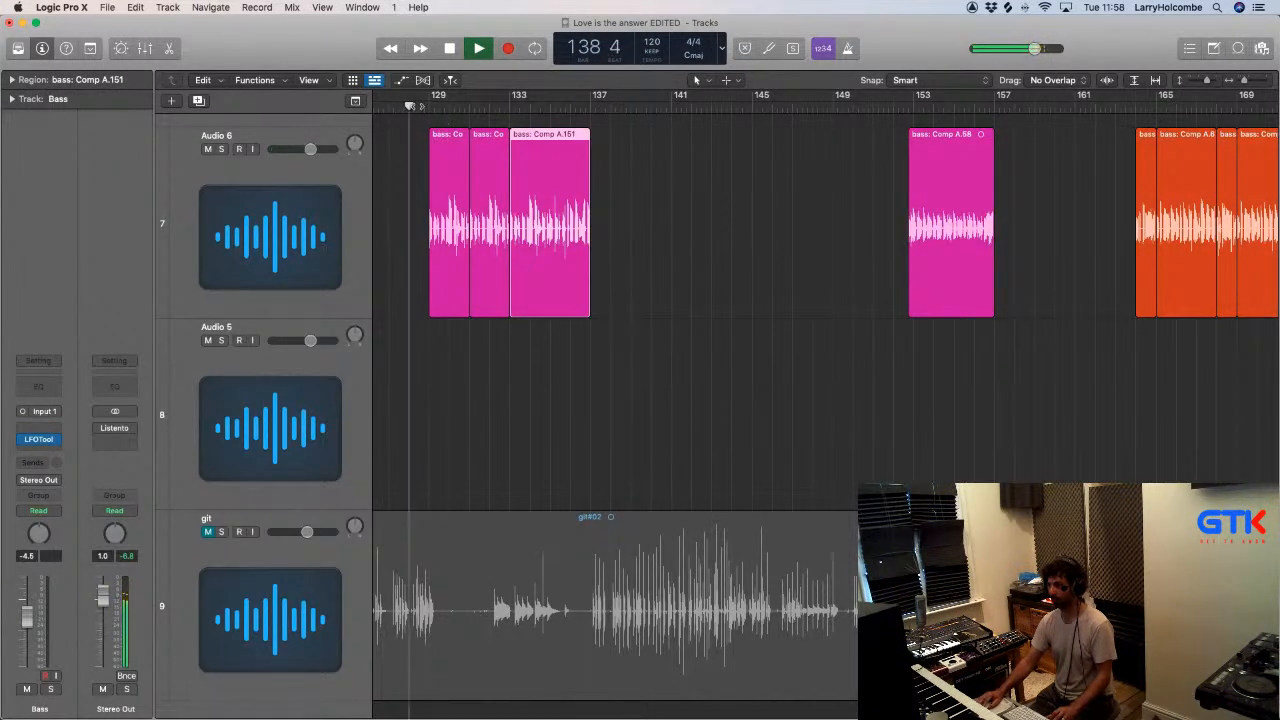
# - Play from about bar 128 and check how the rebuilt Audio 6 phrase follows the Final Bass Track
pyautogui.press('super+Up')
pyautogui.press('super+Up')
pyautogui.press('super+Up')
pyautogui.press('super+Up')
pyautogui.press('super+Up')
pyautogui.scroll(-1, 537, 237)
pyautogui.hscroll(-3, 549, 243)
pyautogui.scroll(-2, 549, 243)
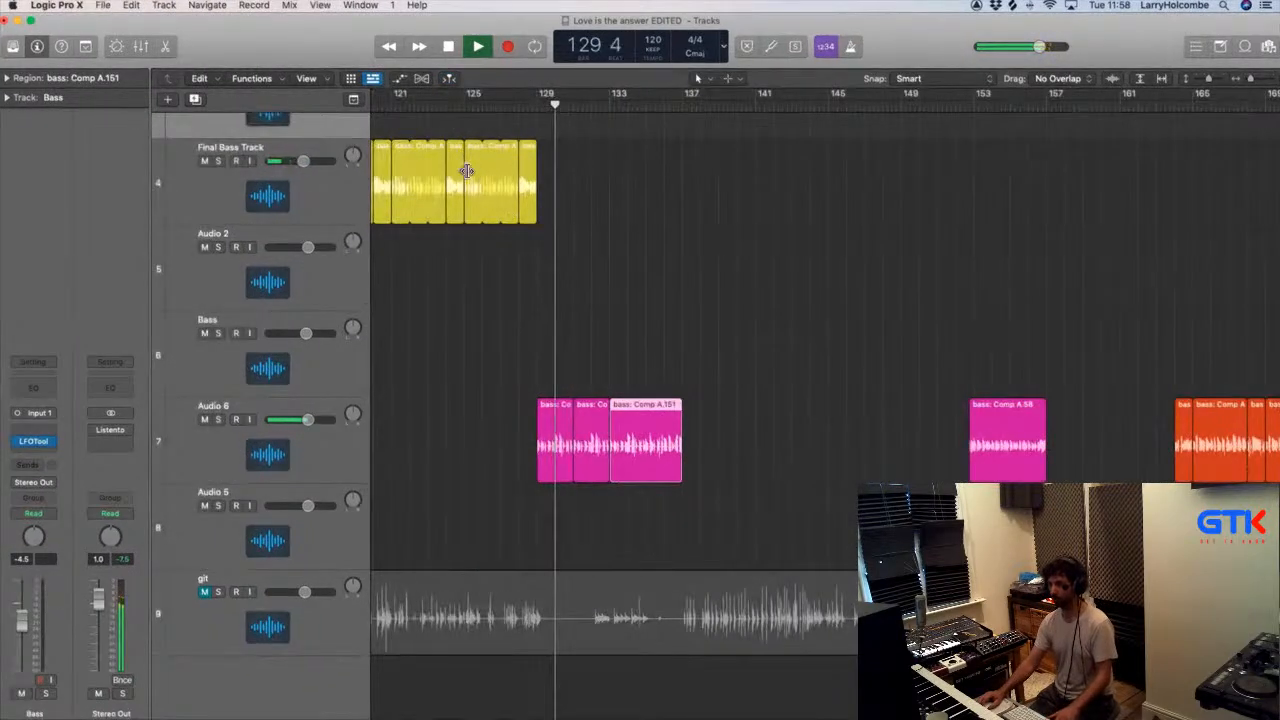
pyautogui.click(455, 130)
pyautogui.scroll(5, 455, 128)
pyautogui.press('super+Up')
pyautogui.press('super+Up')
pyautogui.press('super+Left')
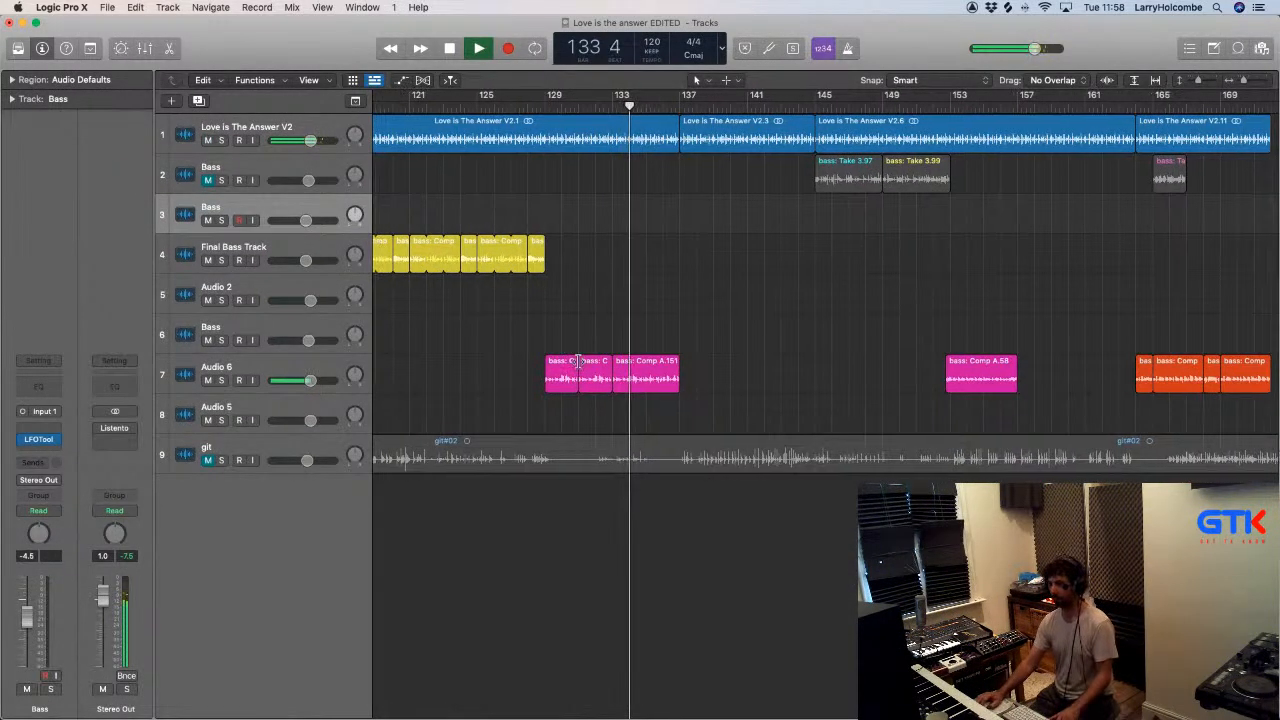
# - Play the rebuilt Audio 6 phrases from bar 133 and delete the part of the third one between bars 135 and 137
pyautogui.moveTo(519, 360); pyautogui.dragTo(709, 375)
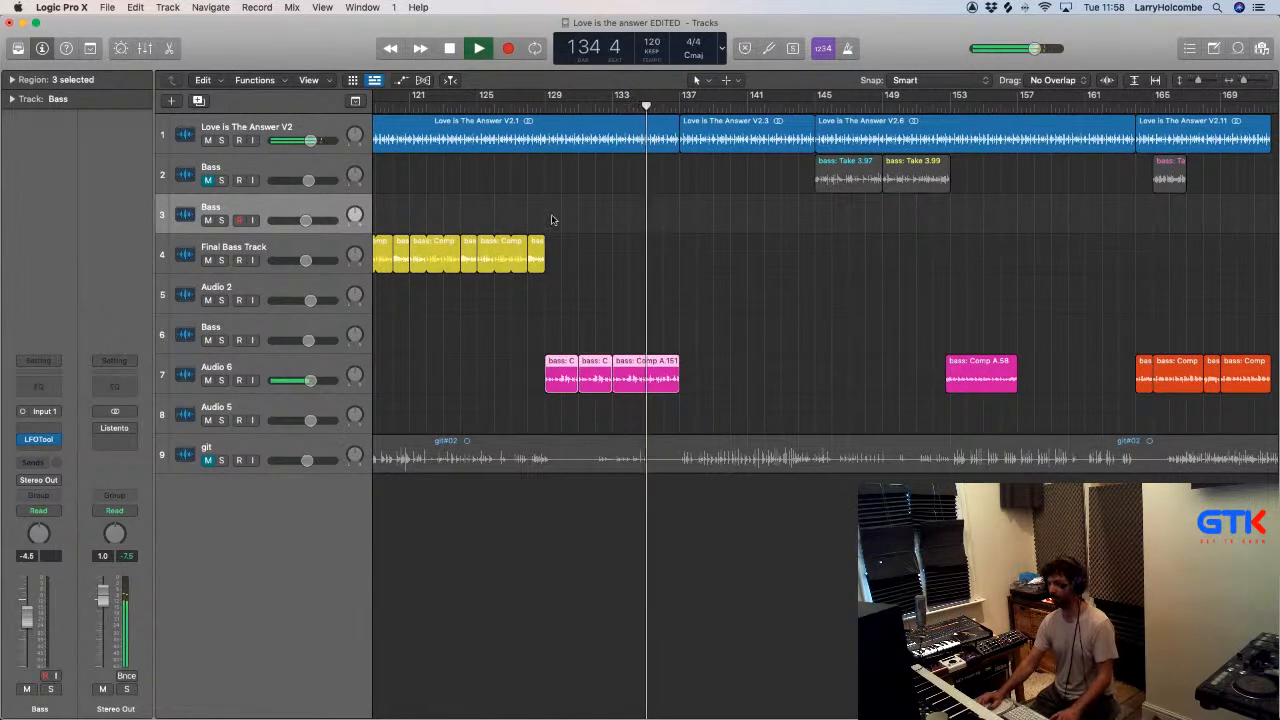
pyautogui.moveTo(518, 300); pyautogui.dragTo(714, 428)
pyautogui.click(744, 107)
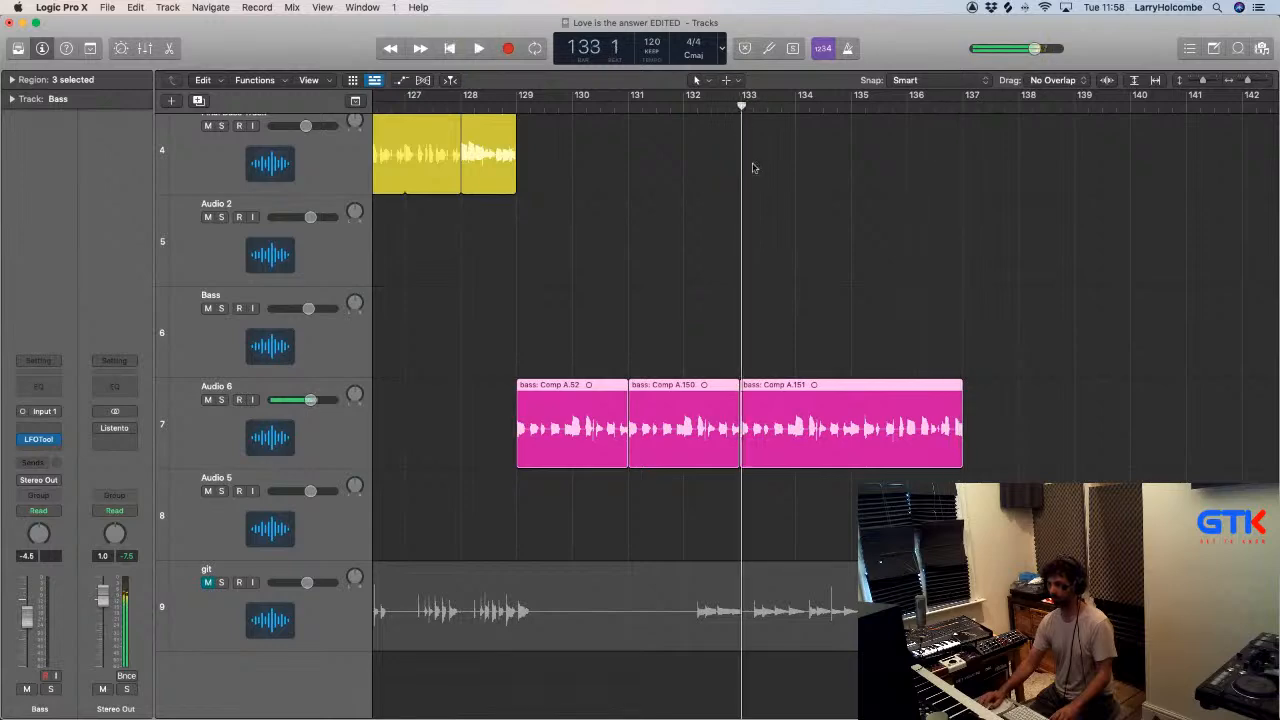
pyautogui.click(774, 201)
pyautogui.moveTo(718, 388); pyautogui.dragTo(964, 445)
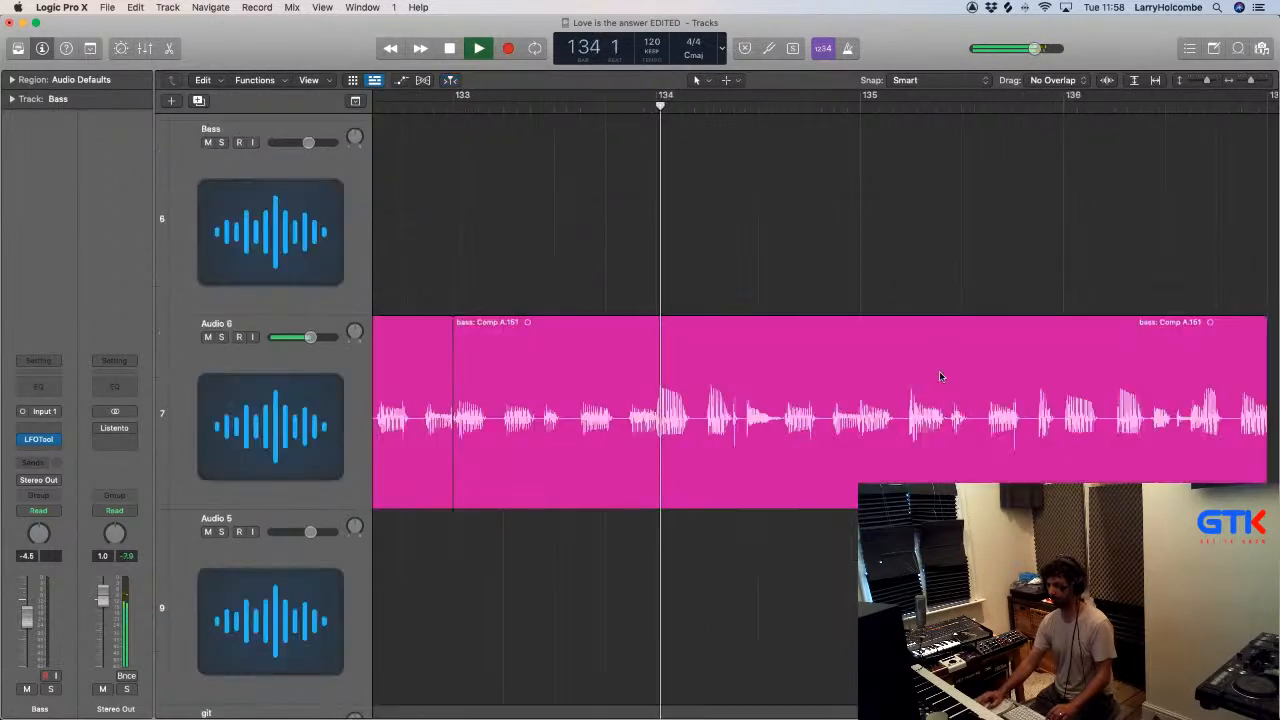
pyautogui.scroll(2, 864, 332)
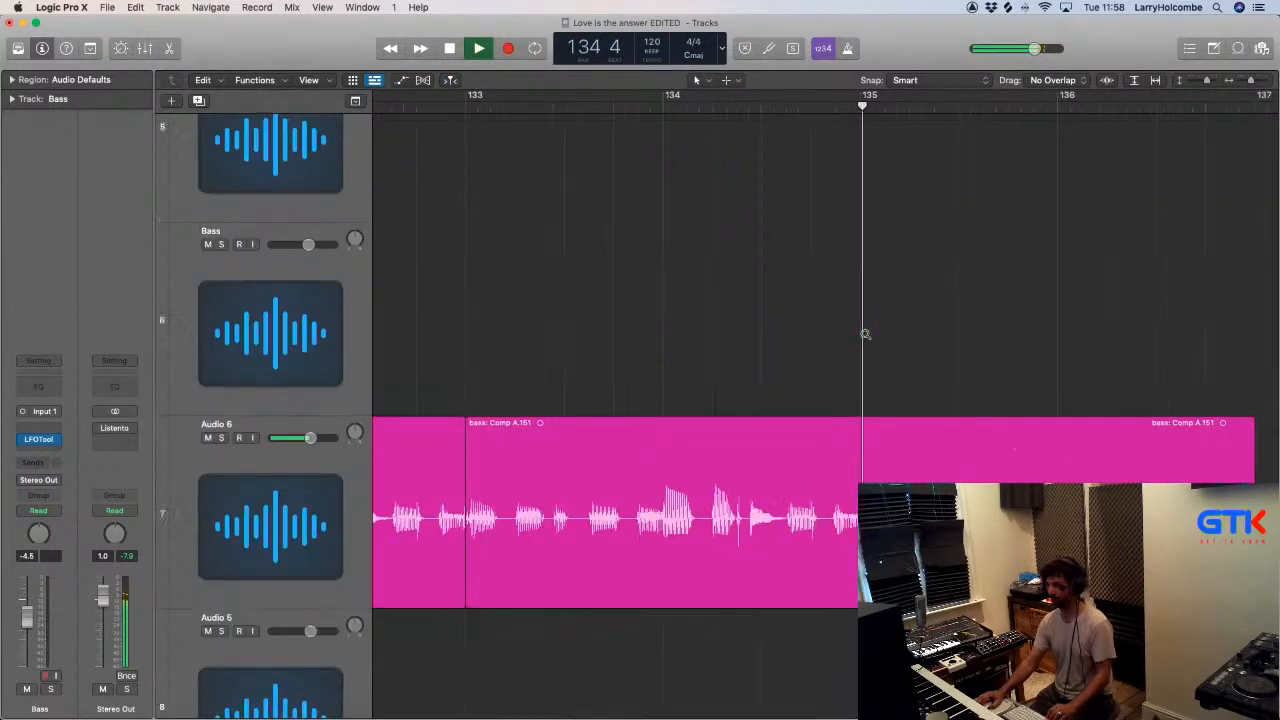
pyautogui.moveTo(861, 429); pyautogui.dragTo(1195, 462)
pyautogui.keyDown('ctrl'); pyautogui.keyDown('alt'); pyautogui.click(883, 349); pyautogui.keyUp('alt'); pyautogui.keyUp('ctrl')
pyautogui.press('Delete')
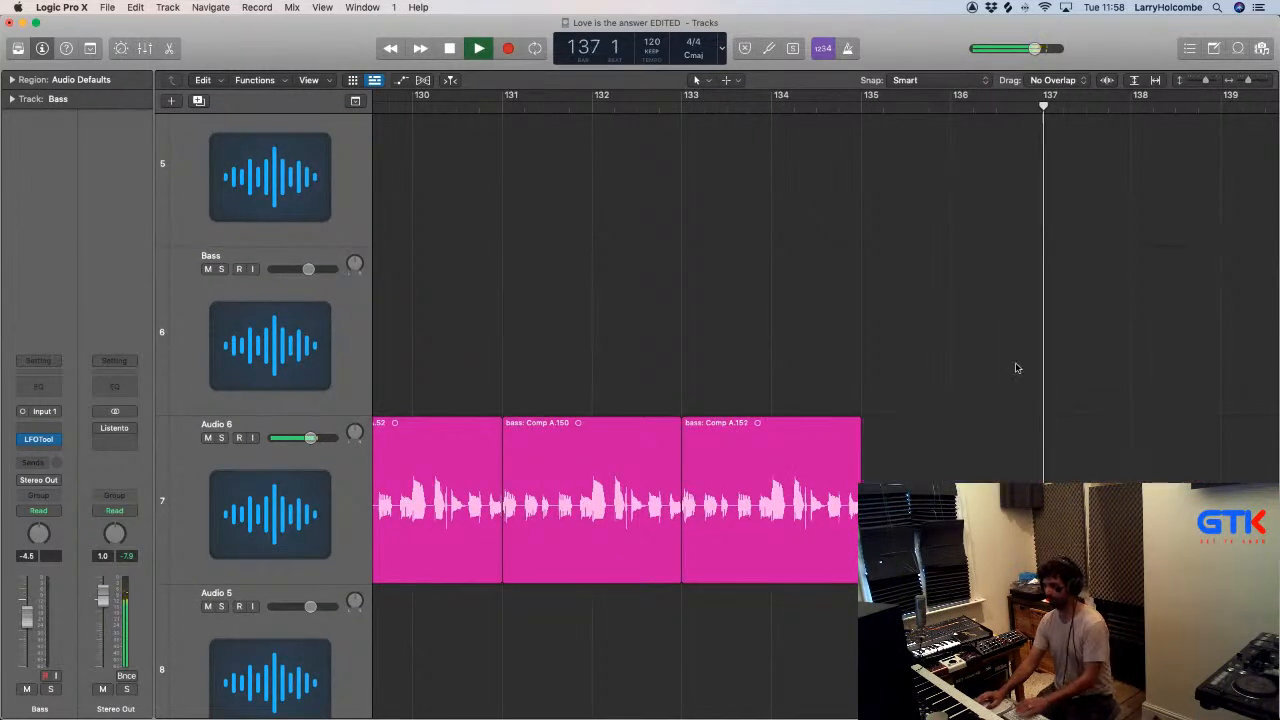
# - Unmute the Bass track on track 2 and remove bass: Take 3.97 at bar 145
pyautogui.keyDown('ctrl'); pyautogui.keyDown('alt'); pyautogui.click(1017, 366); pyautogui.keyUp('alt'); pyautogui.keyUp('ctrl')
pyautogui.scroll(-5, 1017, 366)
pyautogui.scroll(-5, 1016, 364)
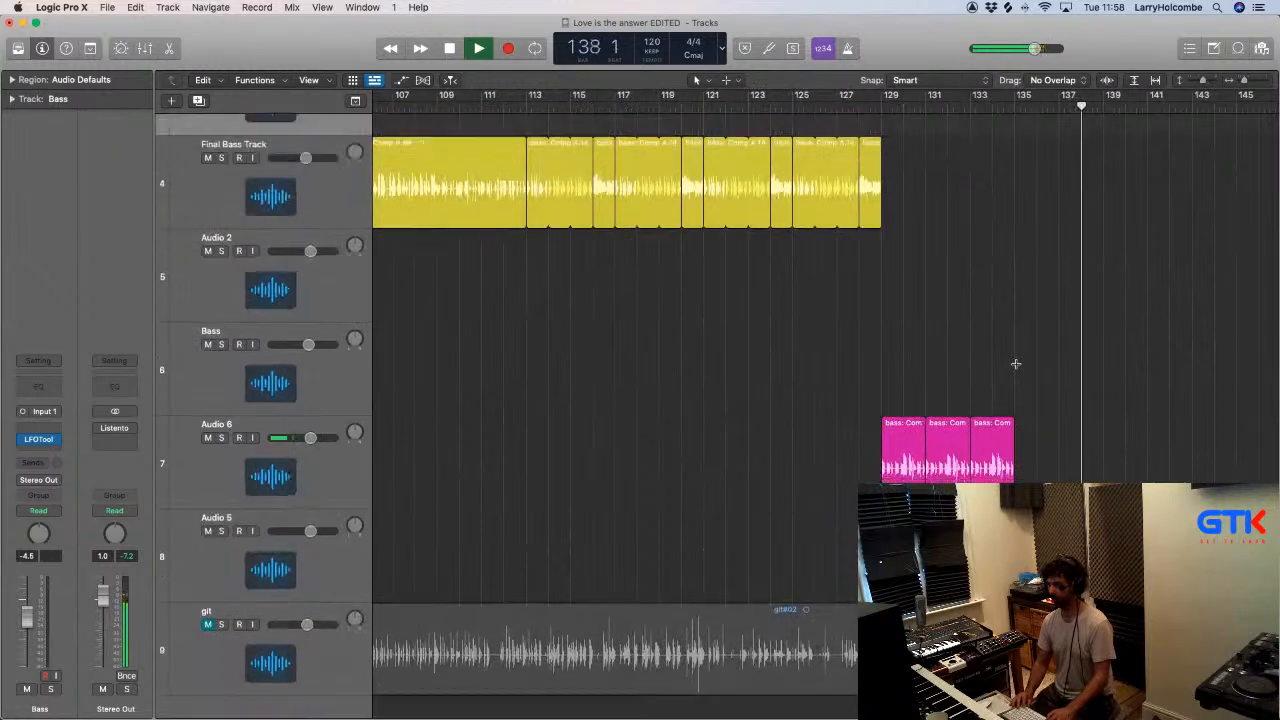
pyautogui.scroll(-5, 1015, 364)
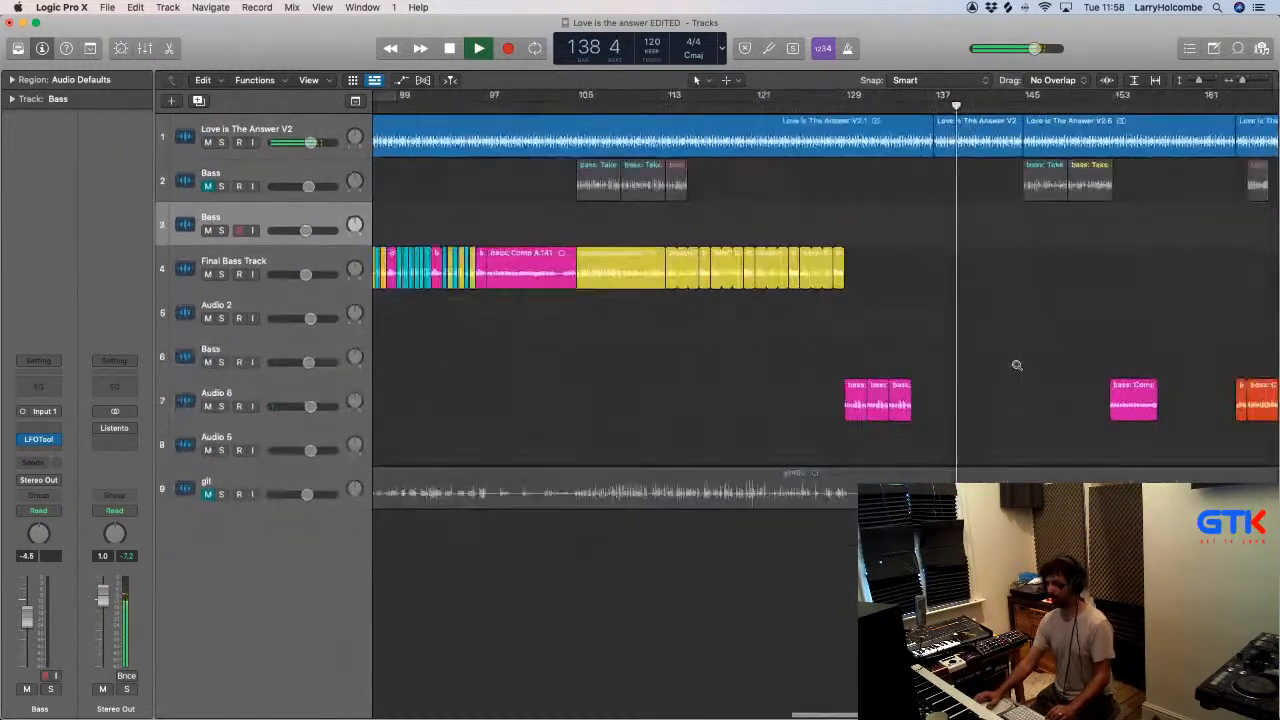
pyautogui.hscroll(4, 1091, 363)
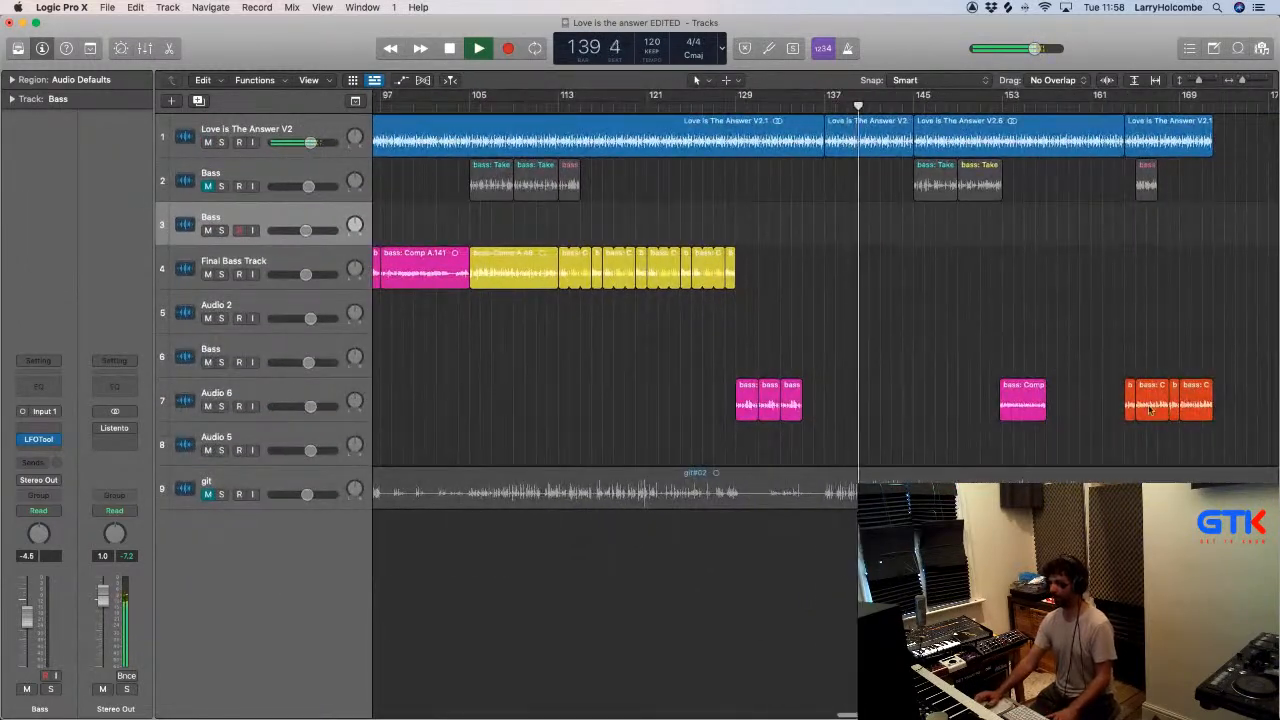
pyautogui.hscroll(-15, 1160, 385)
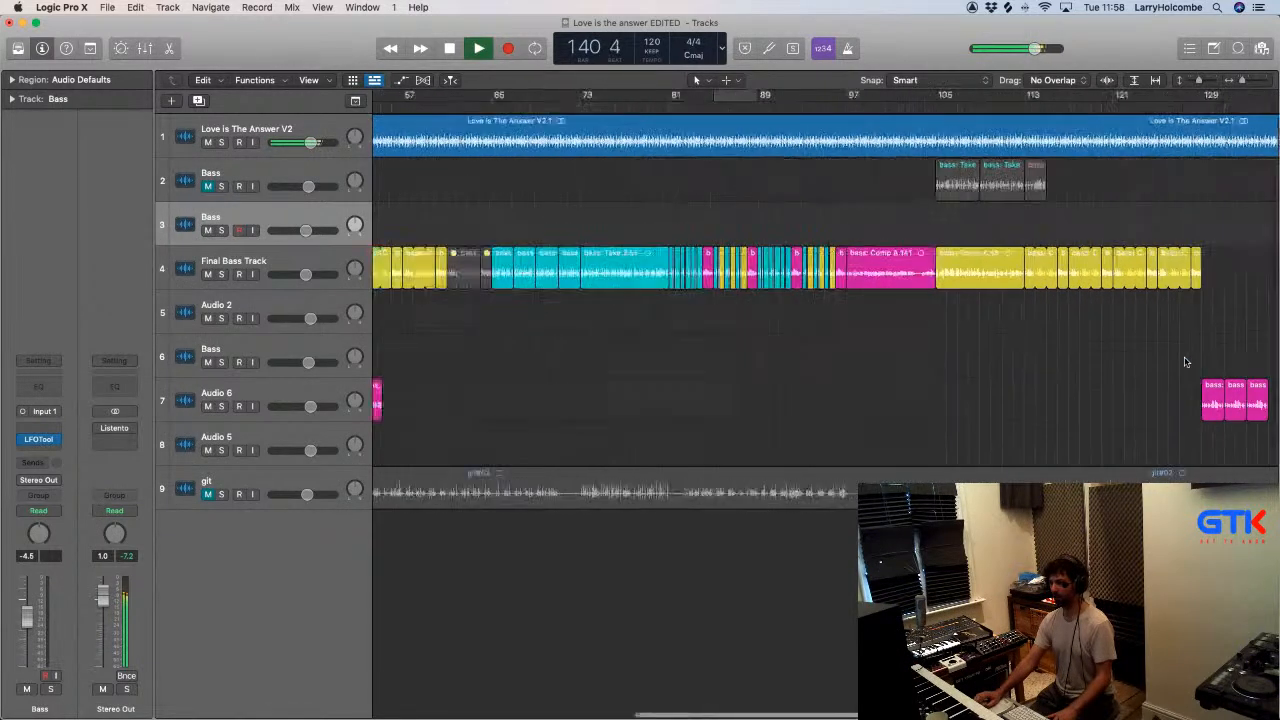
pyautogui.scroll(-5, 1186, 362)
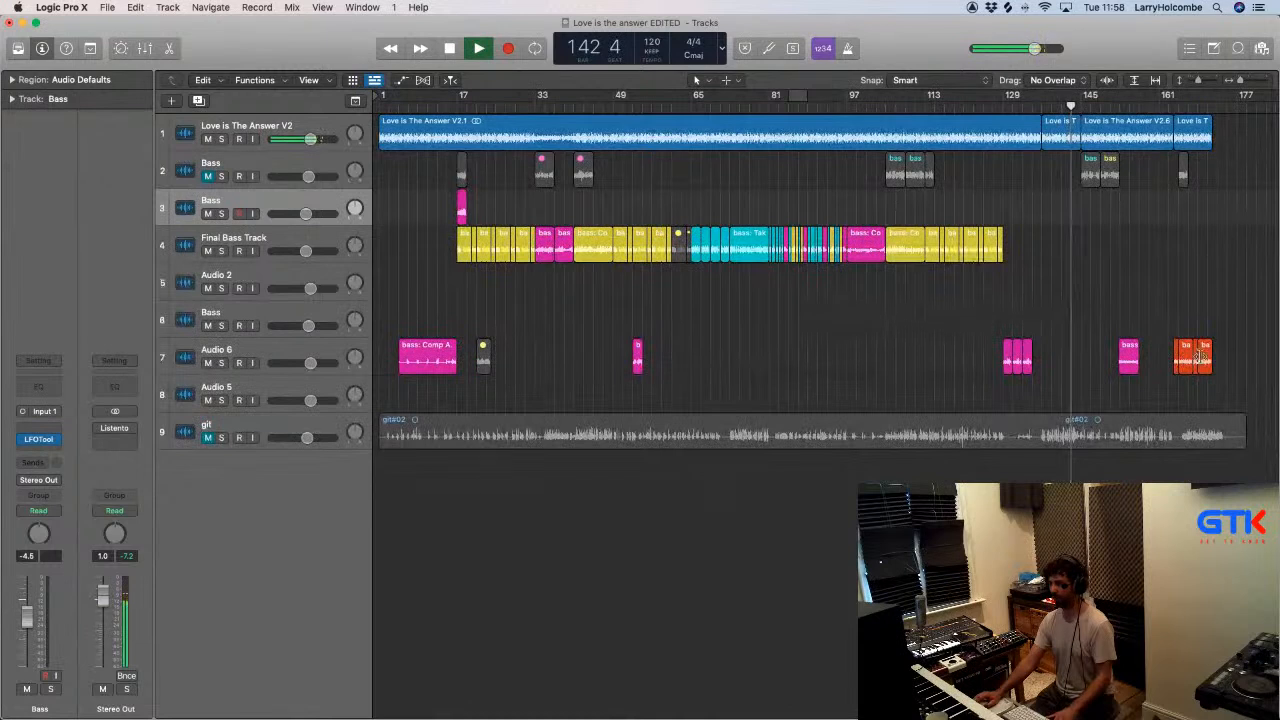
pyautogui.click(208, 177)
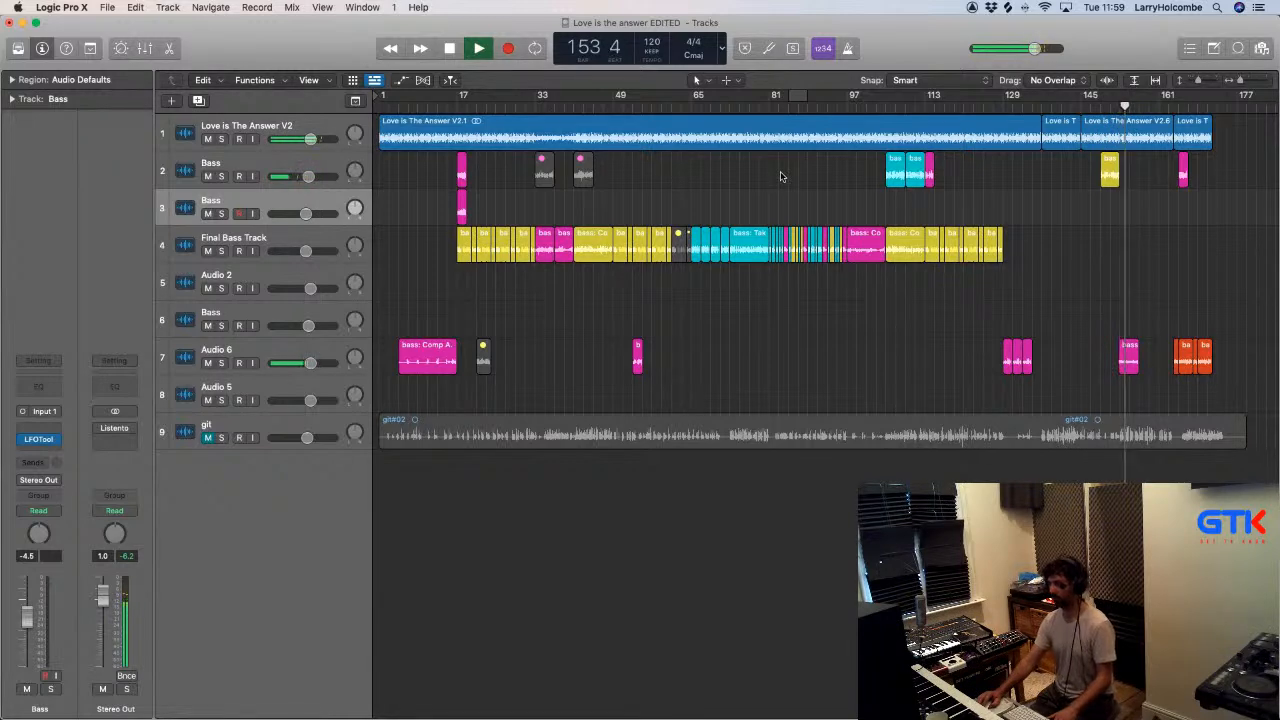
# - Try a copy of bass: Comp A.58 directly behind the original on Audio 6, play from about bar 152, and remove the copy
pyautogui.moveTo(1010, 251); pyautogui.dragTo(1209, 431)
pyautogui.moveTo(917, 400); pyautogui.dragTo(1003, 425)
pyautogui.press('super+Up')
pyautogui.press('super+Up')
pyautogui.press('super+Up')
pyautogui.press('super+Up')
pyautogui.press('super+Up')
pyautogui.press('super+Up')
pyautogui.press('super+Up')
pyautogui.press('super+Up')
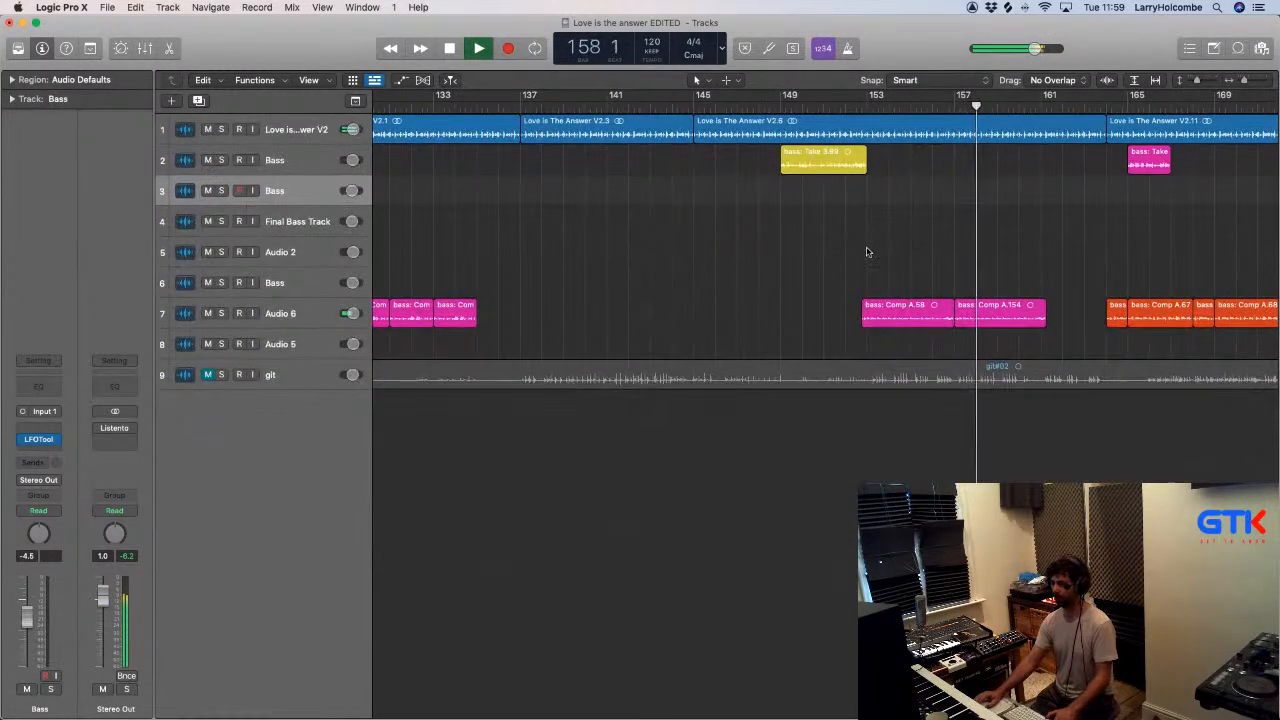
pyautogui.click(846, 110)
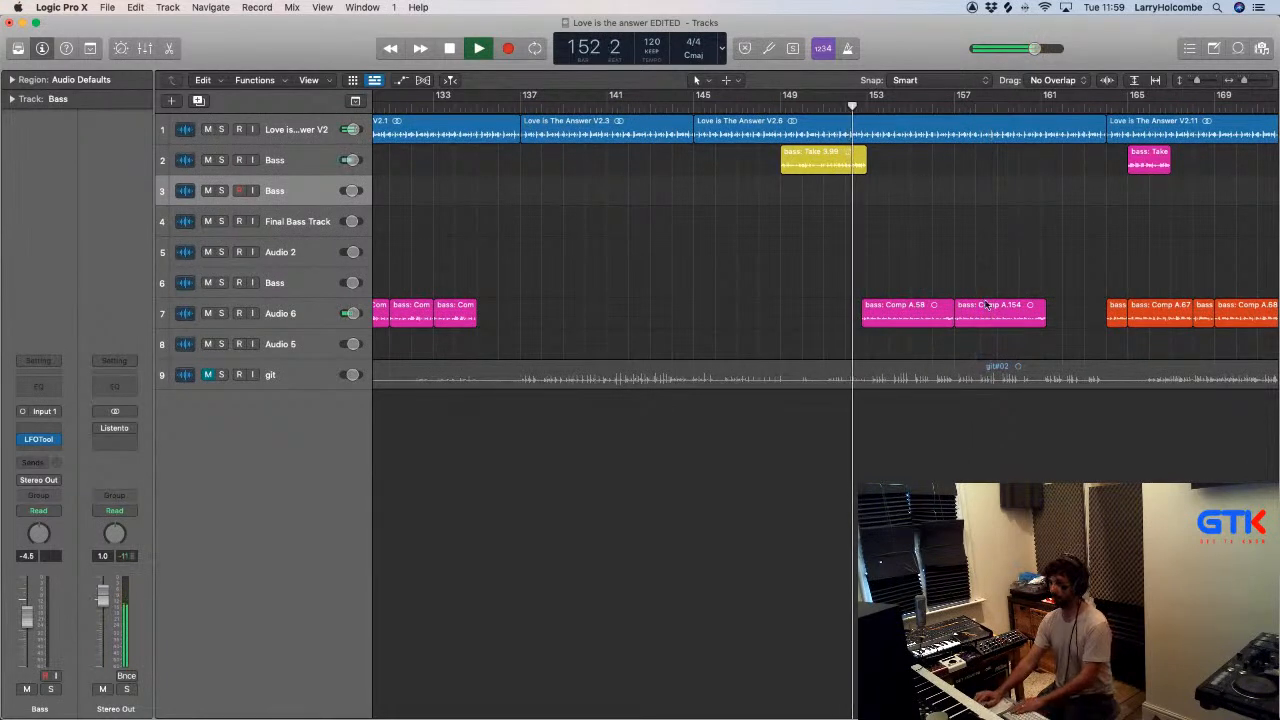
pyautogui.click(980, 310)
pyautogui.press('Delete')
# - Copy bass: Comp A.58 on Audio 6 directly behind the original, starting just before bar 157, and listen to the transition
pyautogui.click(910, 309)
pyautogui.moveTo(910, 309); pyautogui.dragTo(993, 307)
pyautogui.moveTo(884, 264); pyautogui.dragTo(1012, 368)
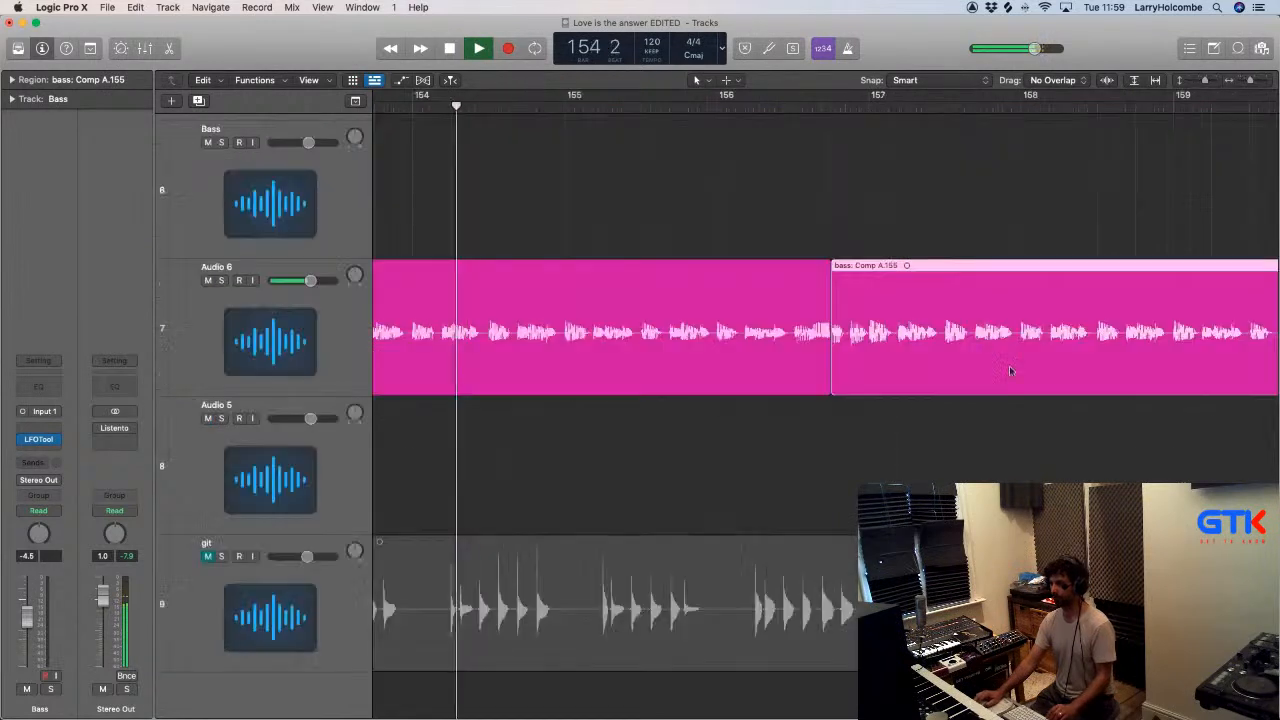
pyautogui.scroll(-8, 880, 287)
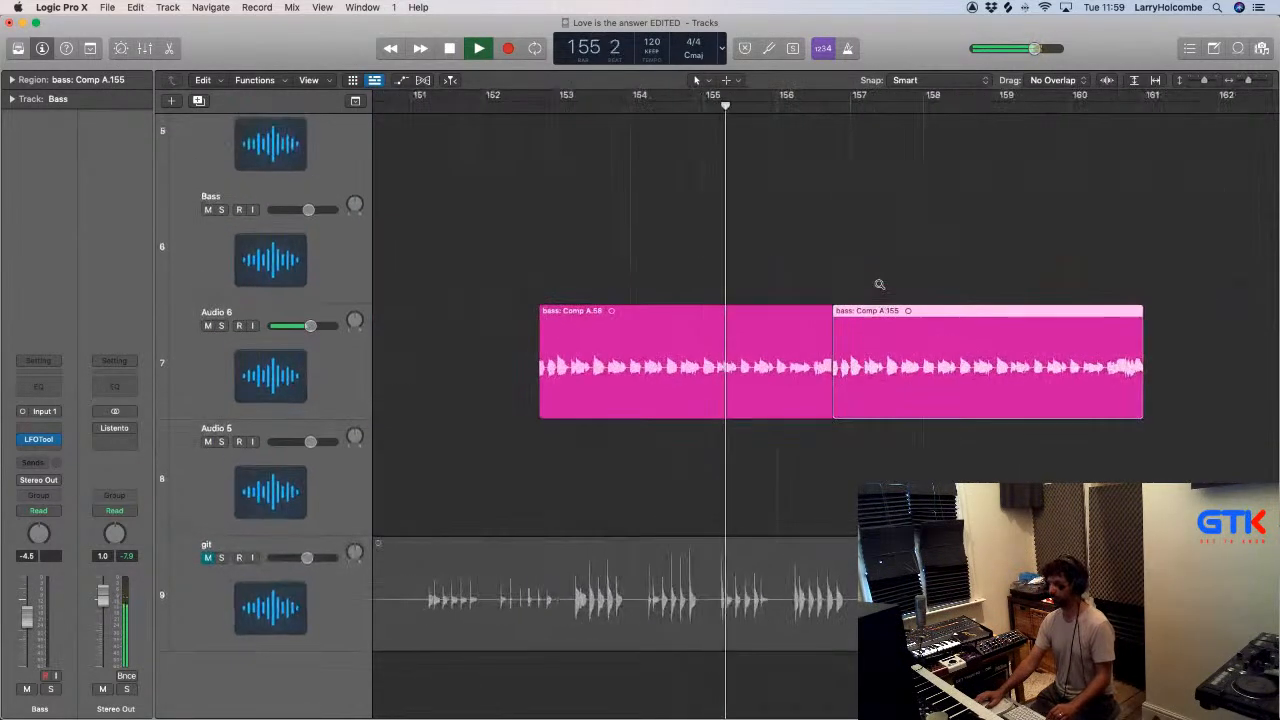
pyautogui.click(734, 266)
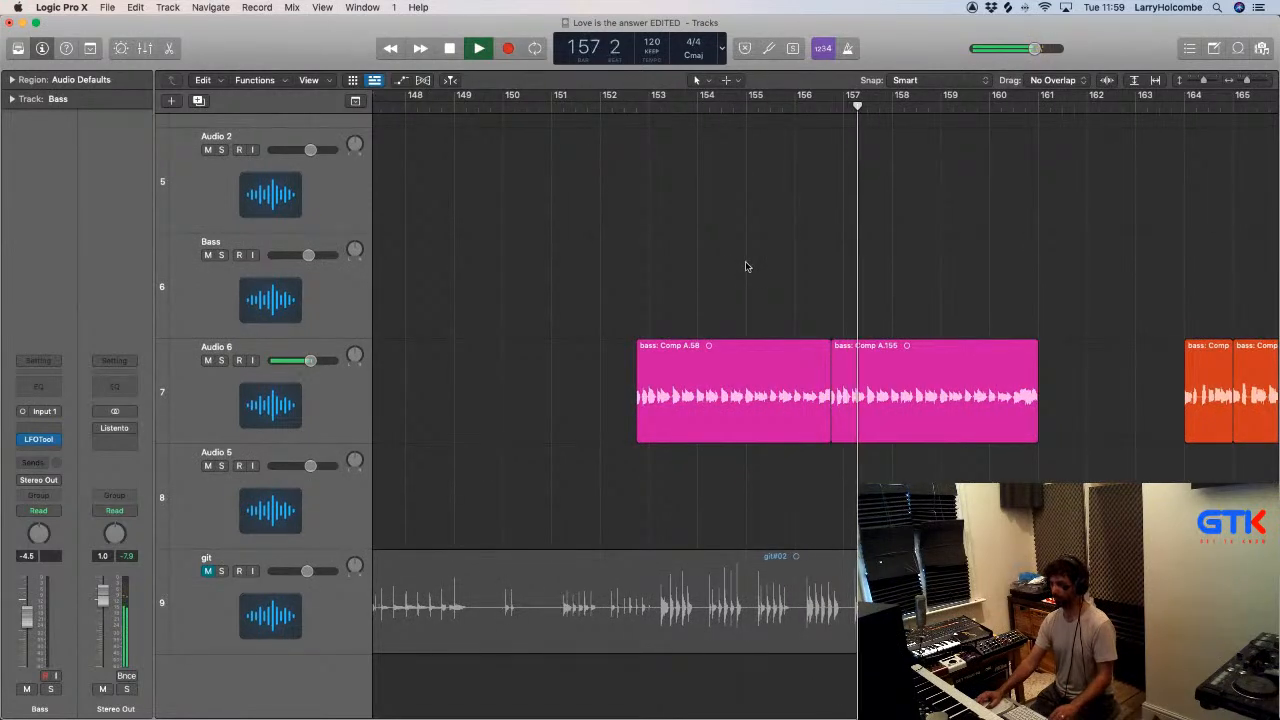
pyautogui.scroll(-2, 745, 267)
pyautogui.scroll(-4, 746, 267)
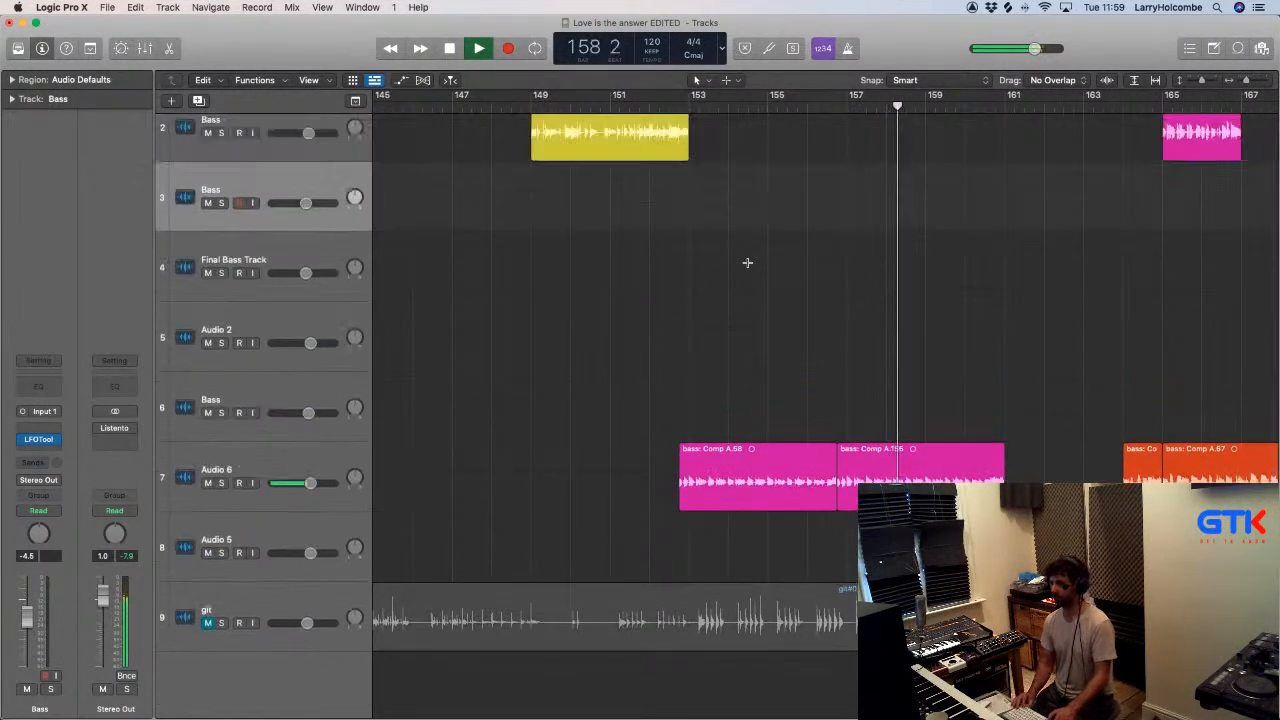
pyautogui.scroll(-4, 747, 265)
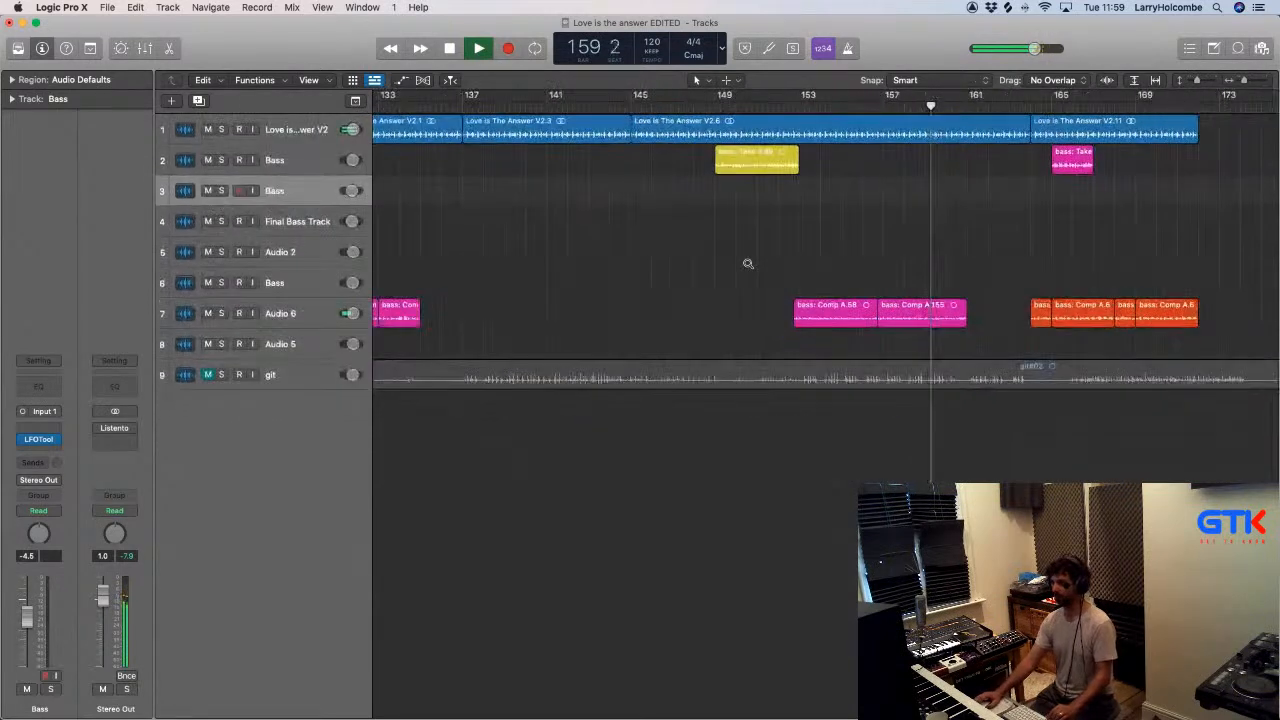
pyautogui.scroll(-1, 747, 263)
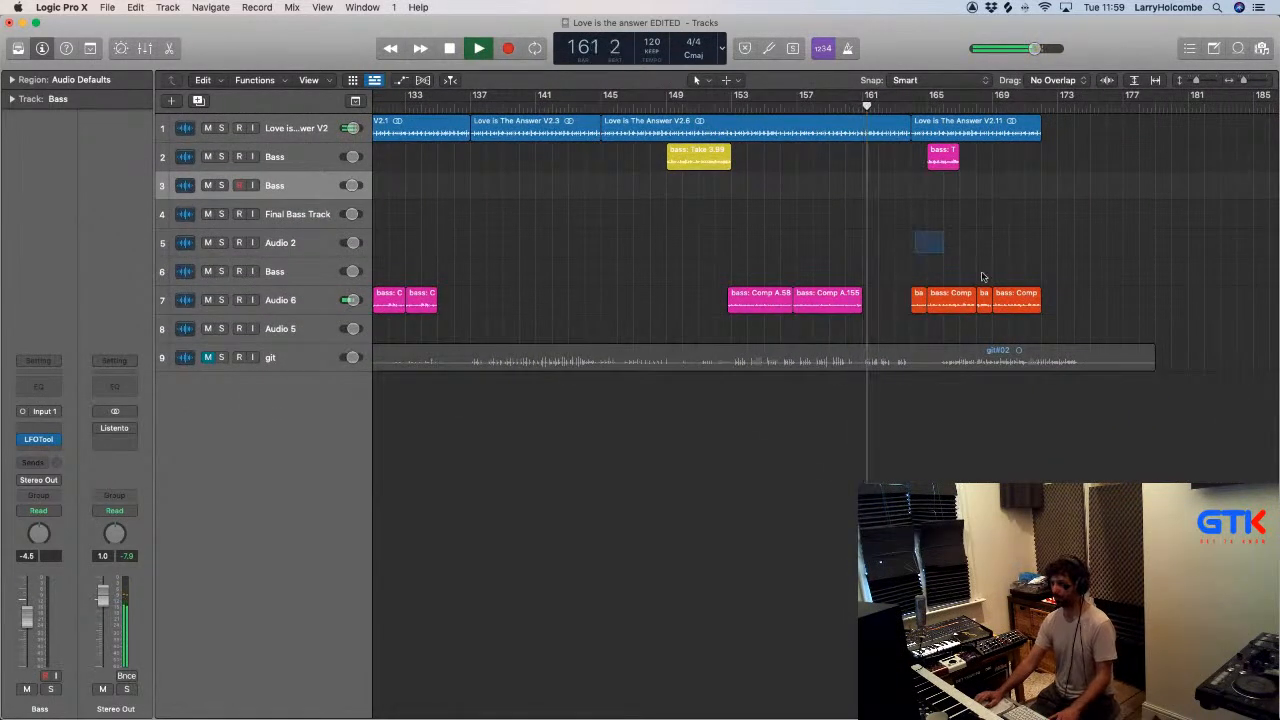
# - Mute bass: Take 3.103 at bar 165 on track 2 and play the four orange Audio 6 regions through to the end
pyautogui.click(945, 298)
pyautogui.click(917, 296)
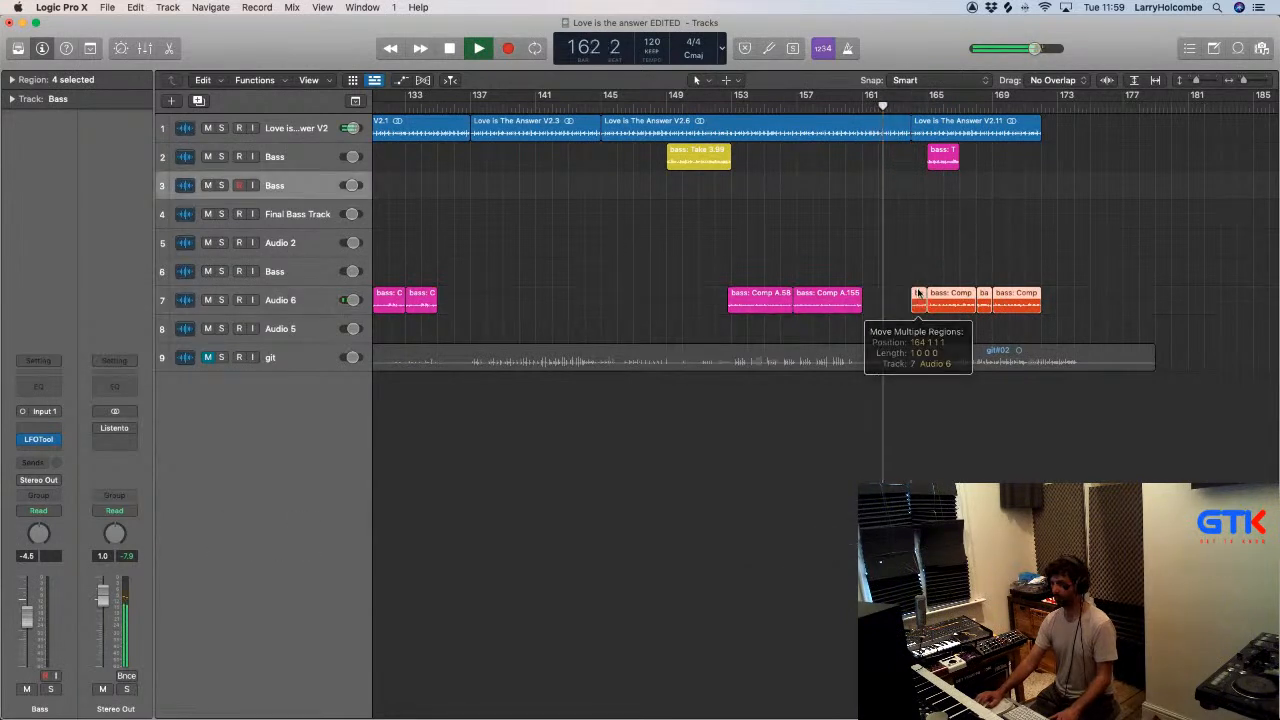
pyautogui.click(843, 202)
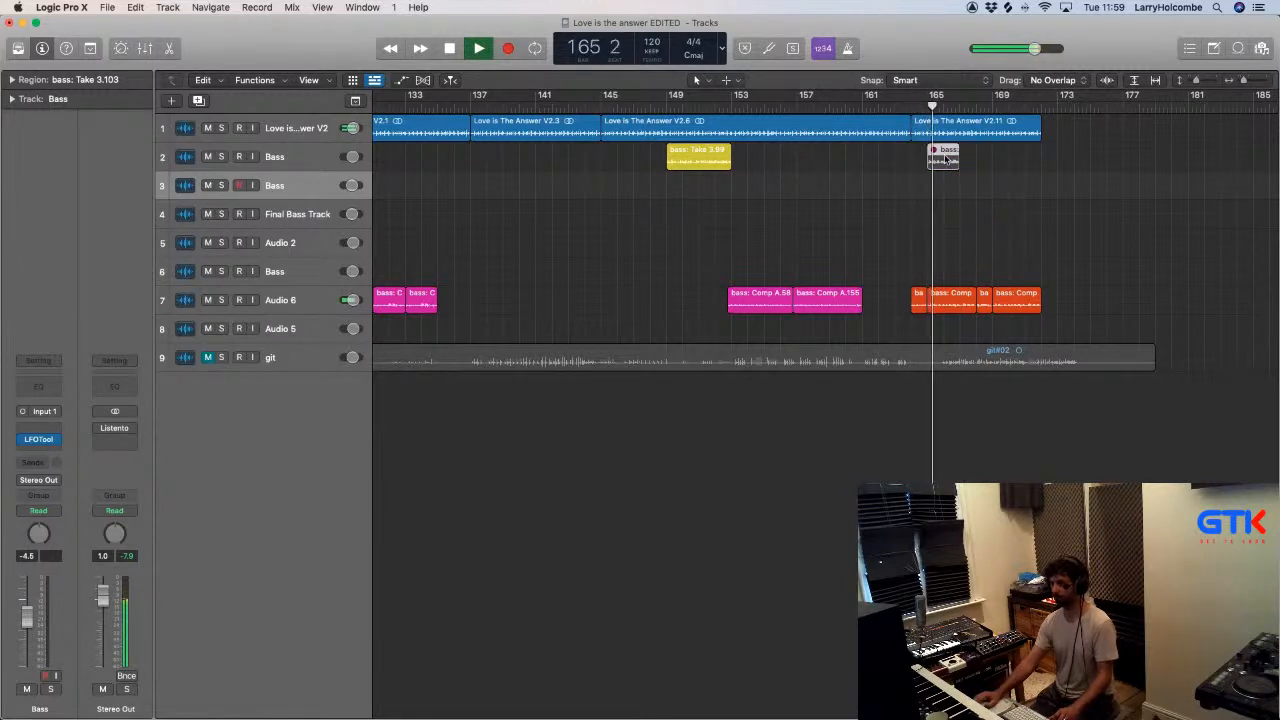
pyautogui.scroll(-2, 934, 213)
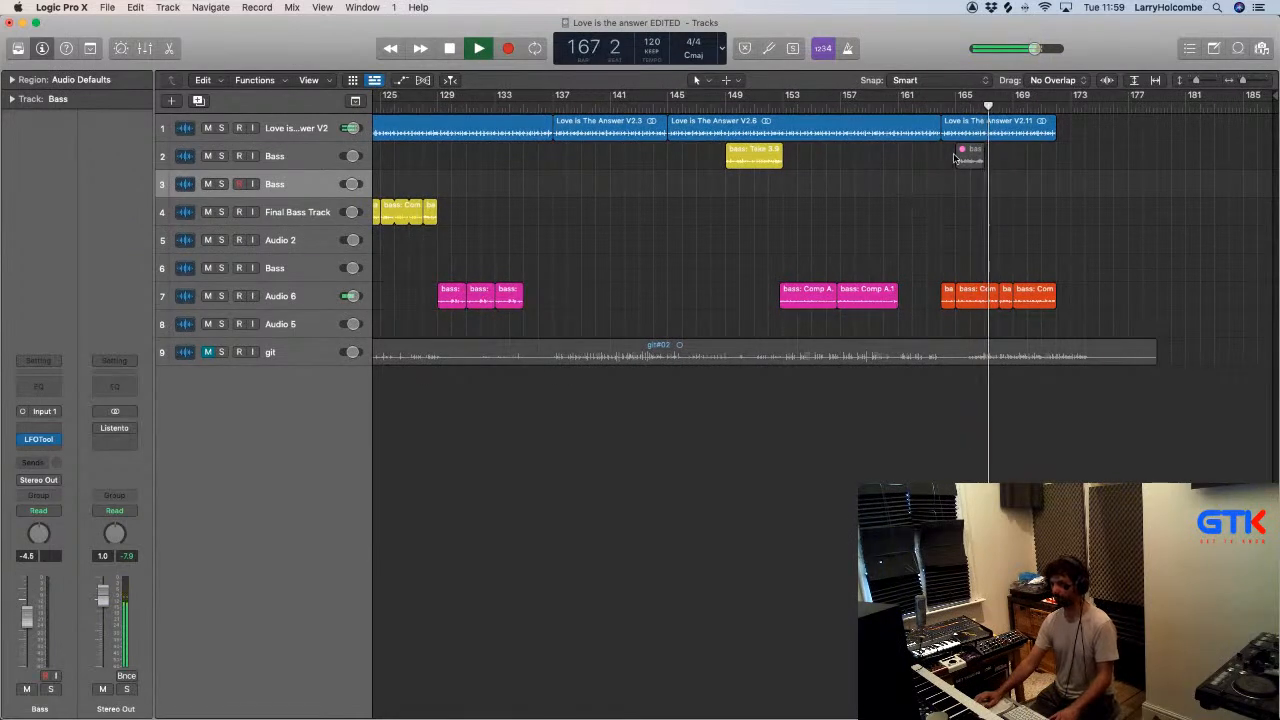
pyautogui.scroll(-5, 955, 157)
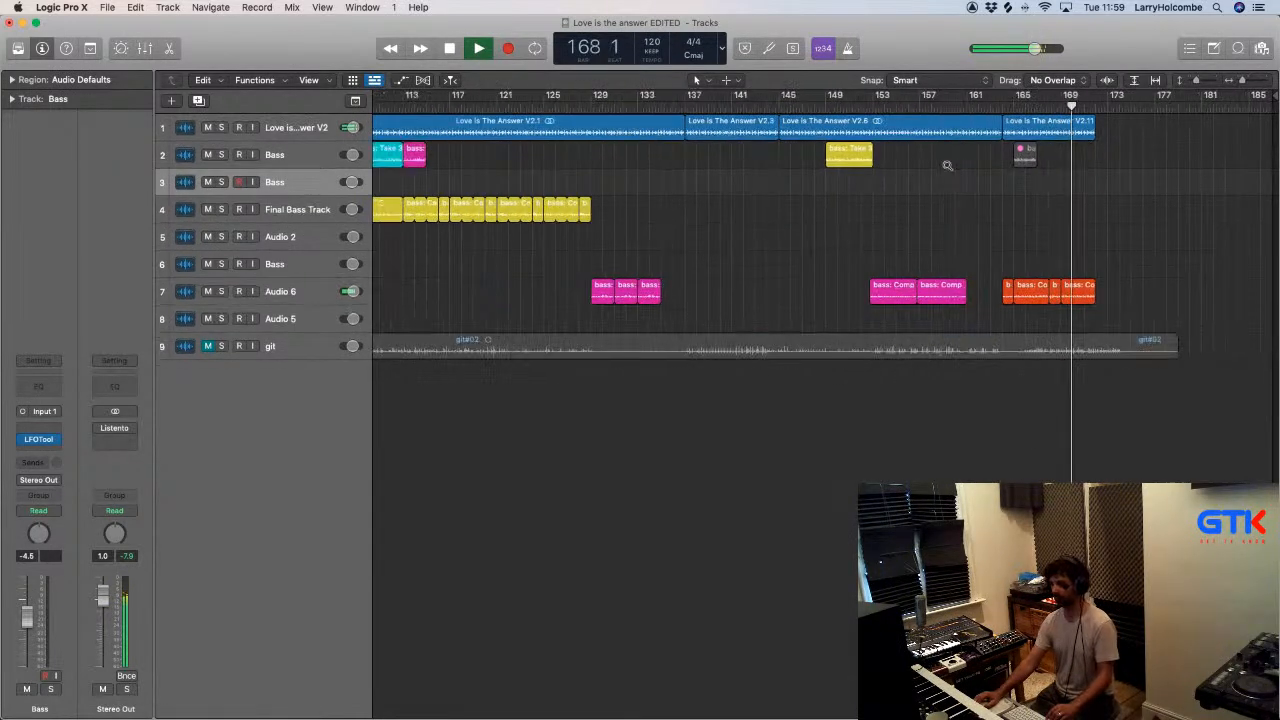
pyautogui.scroll(-3, 947, 165)
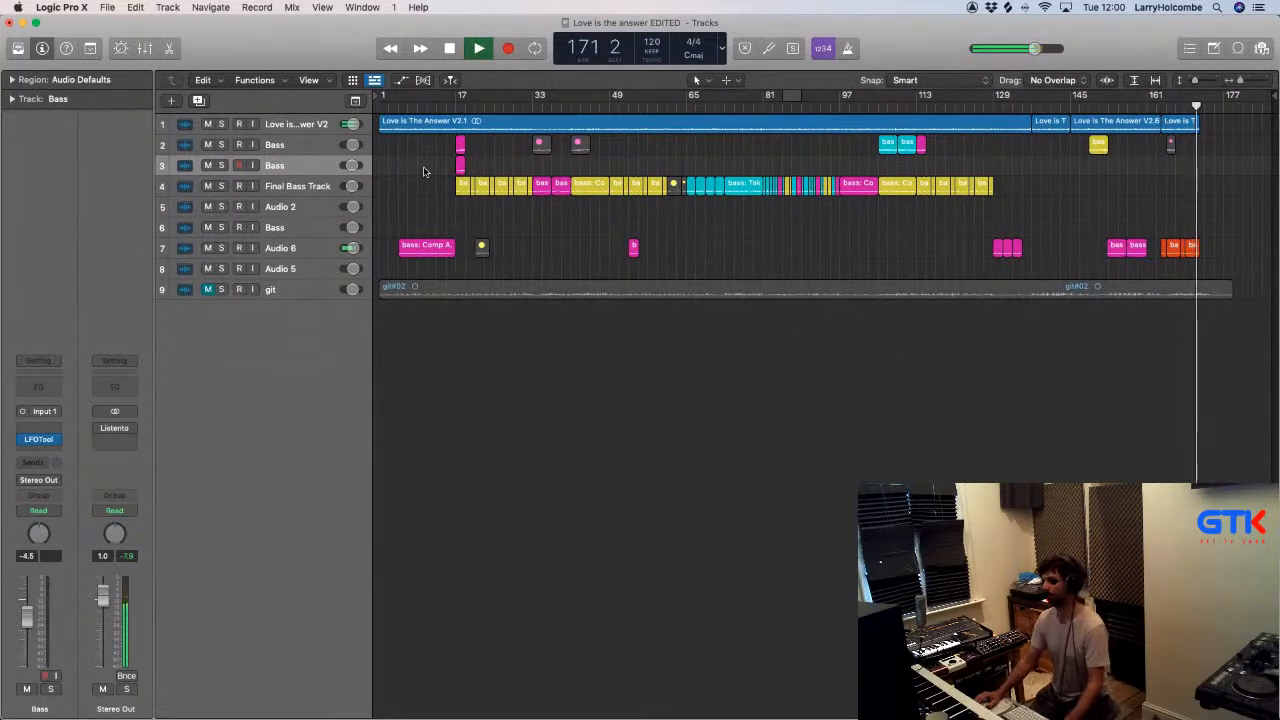
pyautogui.scroll(5, 958, 195)
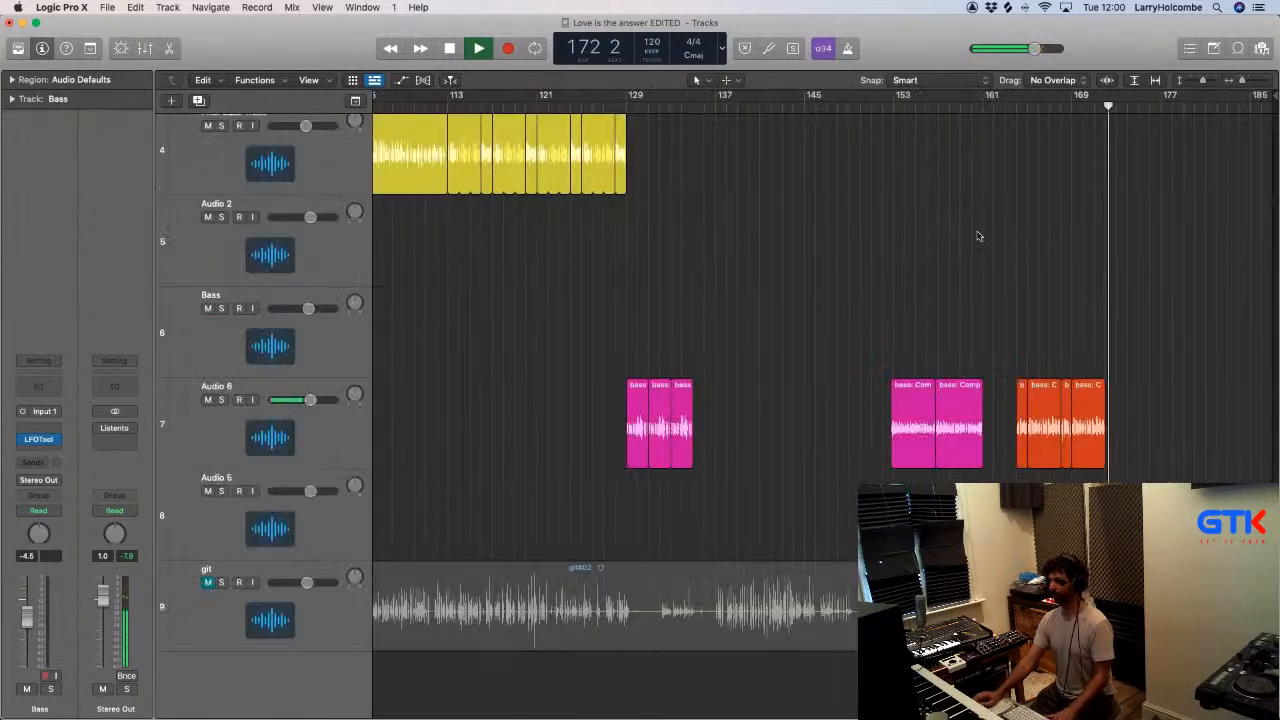
pyautogui.scroll(-3, 923, 190)
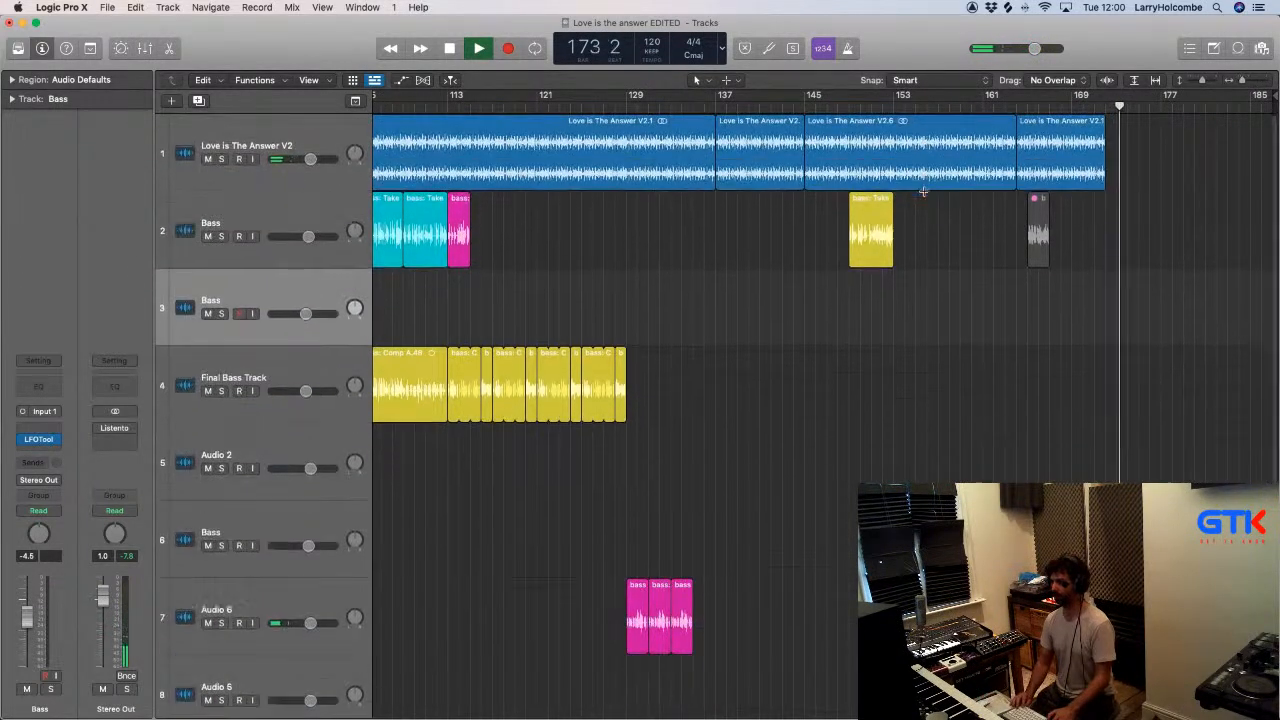
# - Replace the last Love is The Answer V2 region at bar 164 with two consecutive regions running to bar 174
pyautogui.click(103, 7)
pyautogui.moveTo(146, 181)
pyautogui.click(600, 195)
pyautogui.click(1063, 137)
pyautogui.press('Delete')
pyautogui.moveTo(1015, 148); pyautogui.dragTo(1091, 135)
pyautogui.click(1042, 138)
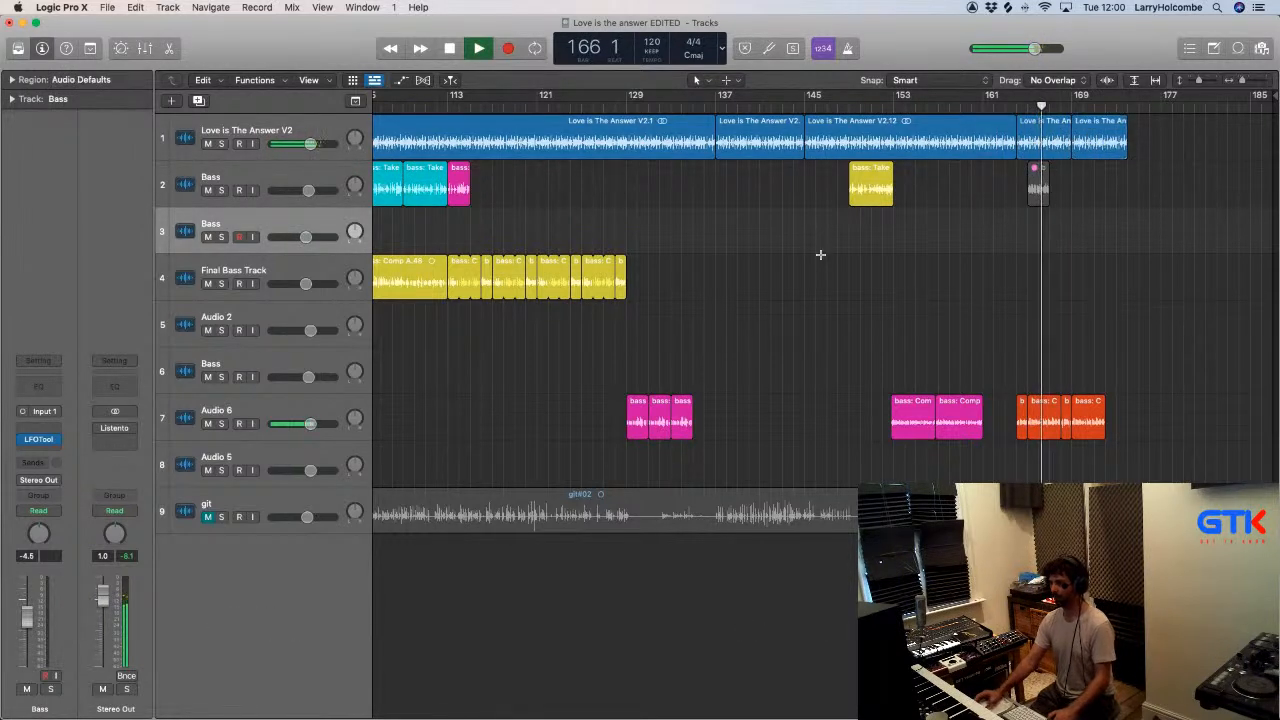
# - Play the extended ending from about bar 166 to bar 172 and check the orange Audio 6 regions against the music
pyautogui.press('super+Up')
pyautogui.press('super+Up')
pyautogui.press('super+Up')
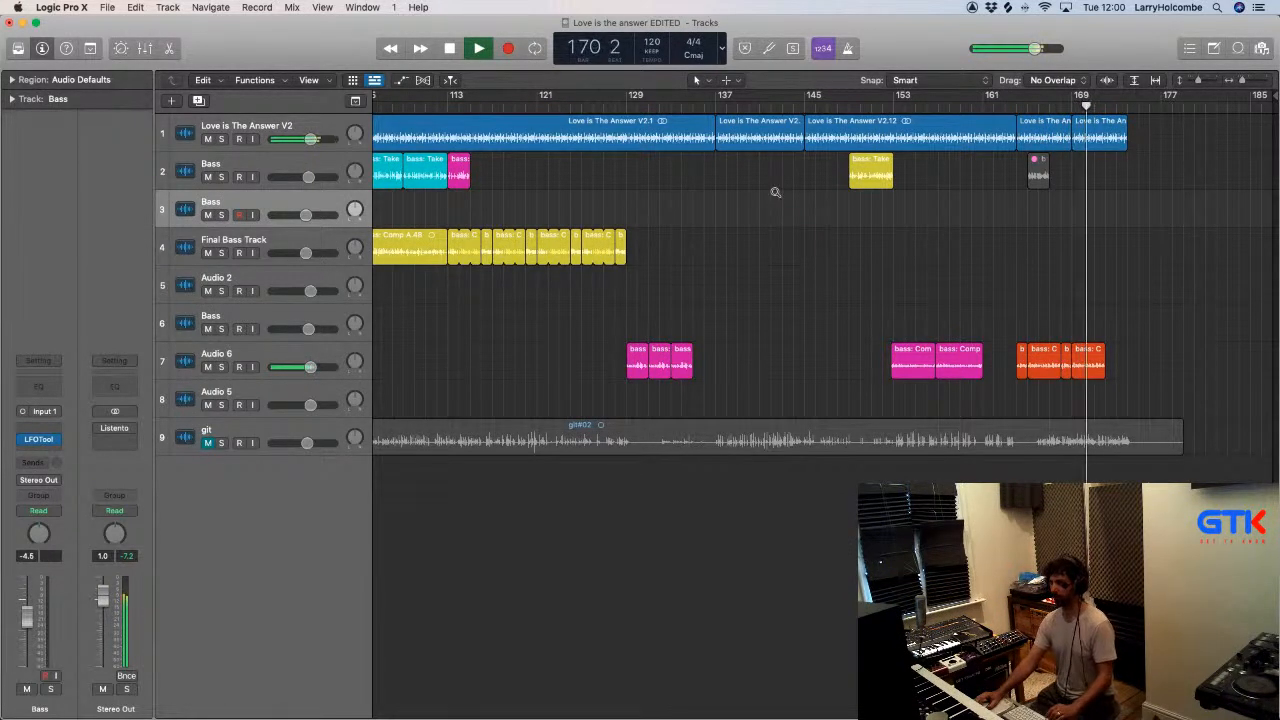
pyautogui.scroll(-3, 775, 192)
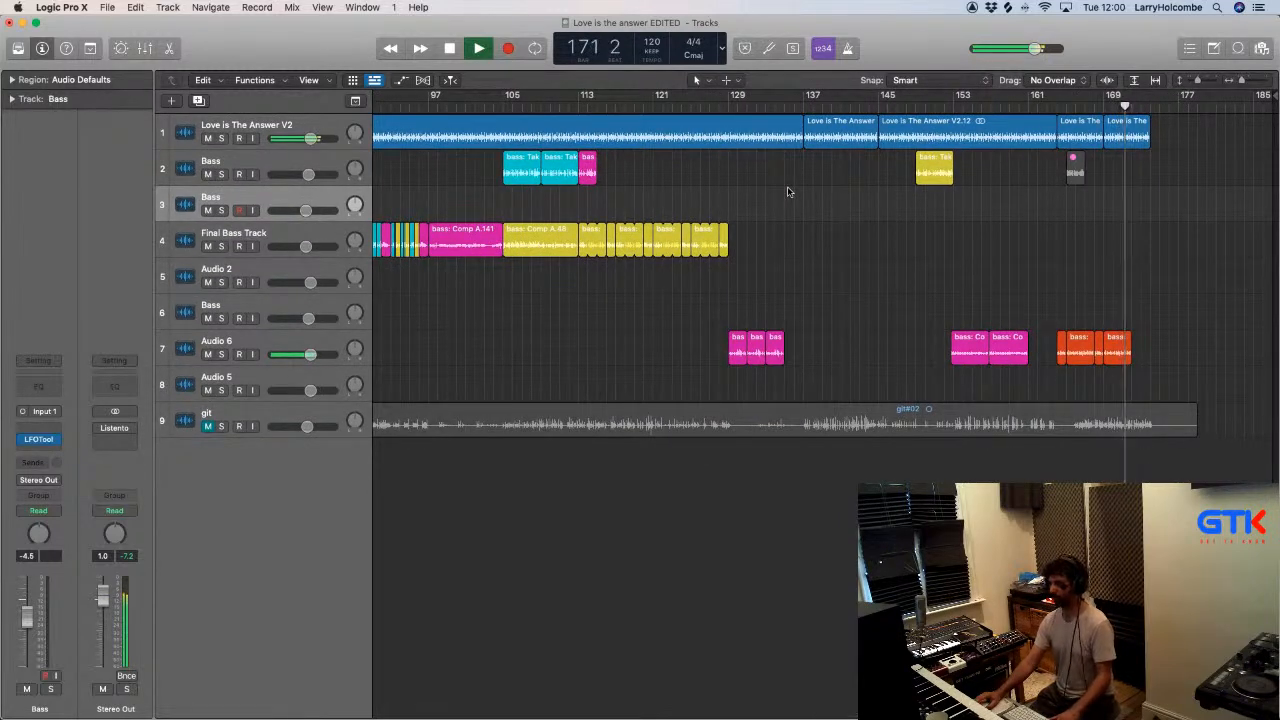
pyautogui.press('space')
# - Copy the four orange bass regions at bar 164 of Audio 6 to about bar 9 on the Audio 5 track
pyautogui.hscroll(-10, 1011, 187)
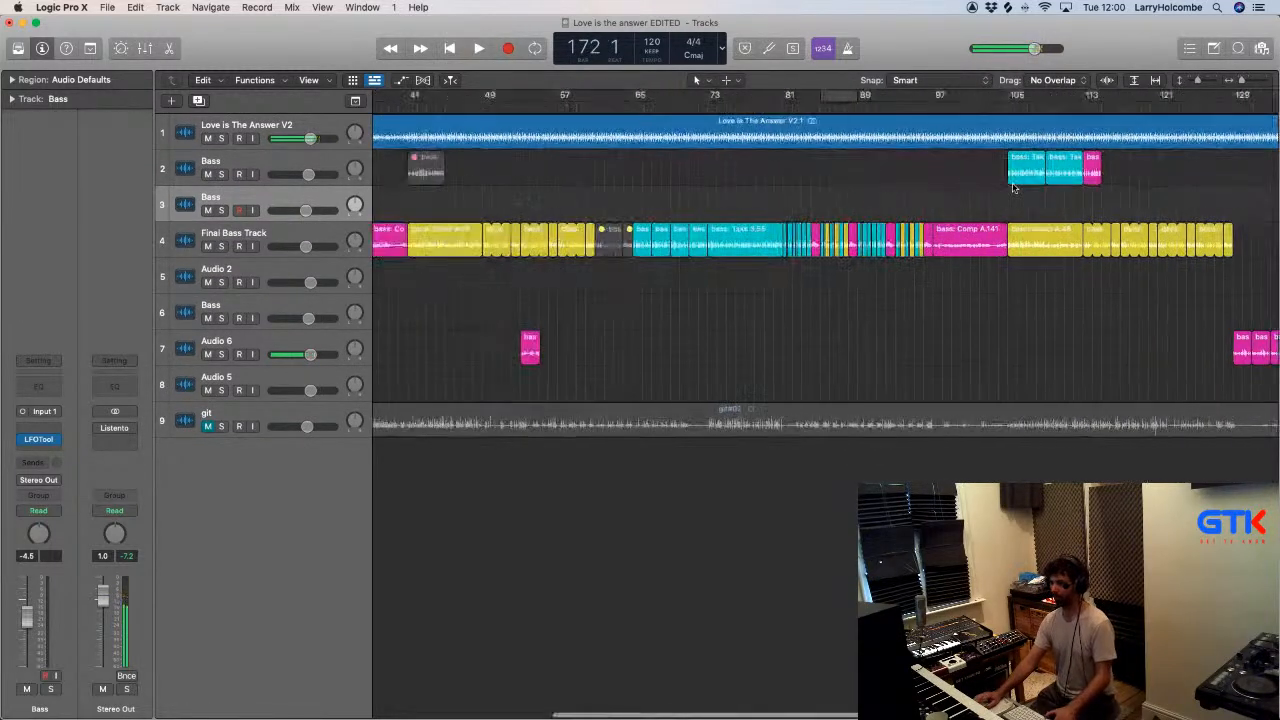
pyautogui.click(434, 104)
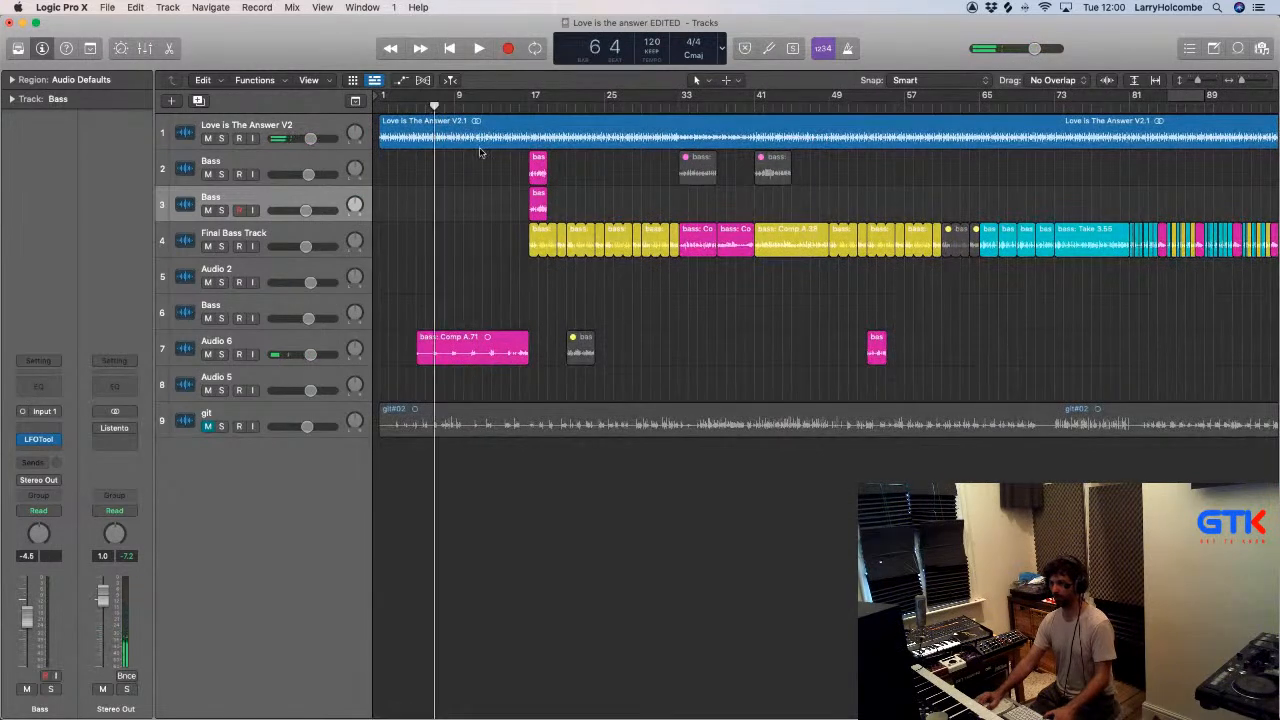
pyautogui.scroll(-5, 514, 244)
pyautogui.moveTo(1071, 138); pyautogui.dragTo(1277, 302)
pyautogui.moveTo(957, 386); pyautogui.dragTo(1058, 448)
pyautogui.keyDown('ctrl'); pyautogui.keyDown('alt'); pyautogui.click(1058, 448); pyautogui.keyUp('alt'); pyautogui.keyUp('ctrl')
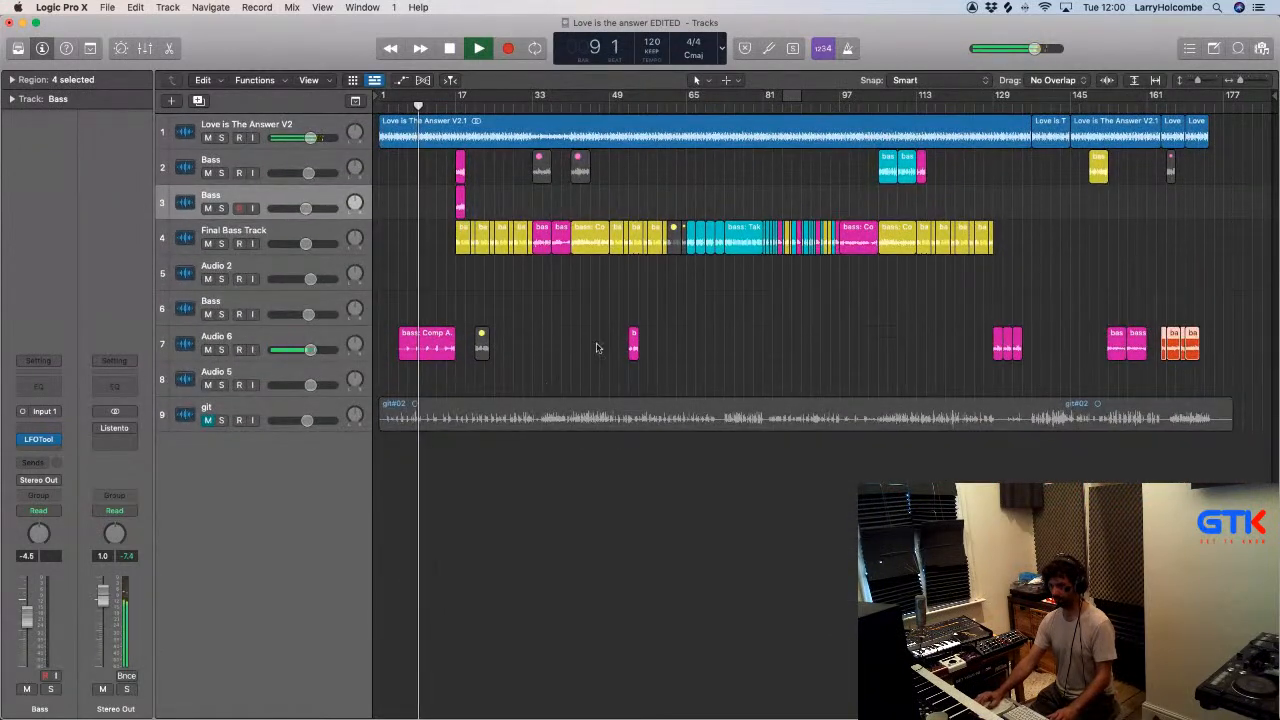
pyautogui.moveTo(1164, 337); pyautogui.dragTo(418, 385)
# - Mute bass: Comp A.71 on Audio 6 and line up the orange copies on Audio 5 to start at bar 9
pyautogui.moveTo(405, 262); pyautogui.dragTo(735, 500)
pyautogui.click(494, 410)
pyautogui.hotkey('ctrl', 'm')
pyautogui.hscroll(-4, 642, 281)
pyautogui.press('space')
pyautogui.moveTo(587, 480); pyautogui.dragTo(609, 480)
# - Play the intro from about bar 7 and check how the orange Audio 5 phrase leads into the Final Bass Track
pyautogui.click(565, 88)
pyautogui.click(534, 160)
pyautogui.press('space')
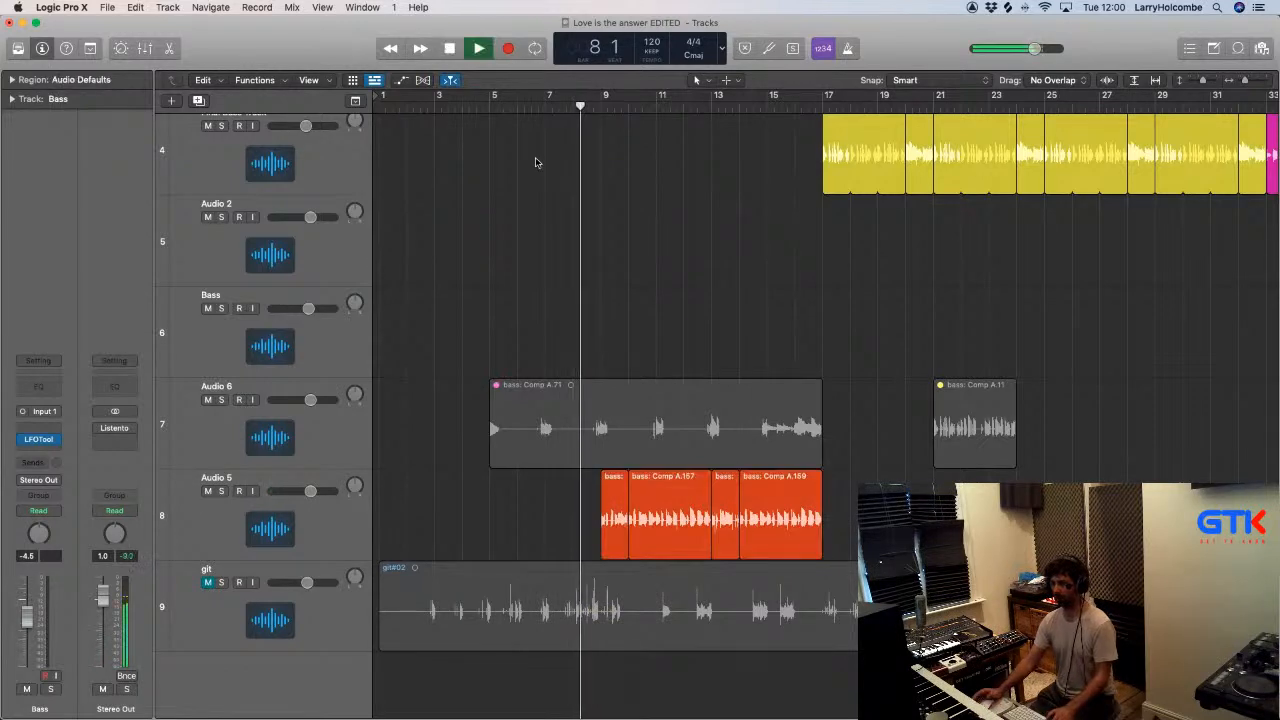
pyautogui.scroll(3, 535, 158)
pyautogui.press('super+Up')
pyautogui.press('super+Up')
pyautogui.press('super+Up')
pyautogui.press('super+Up')
pyautogui.press('super+Up')
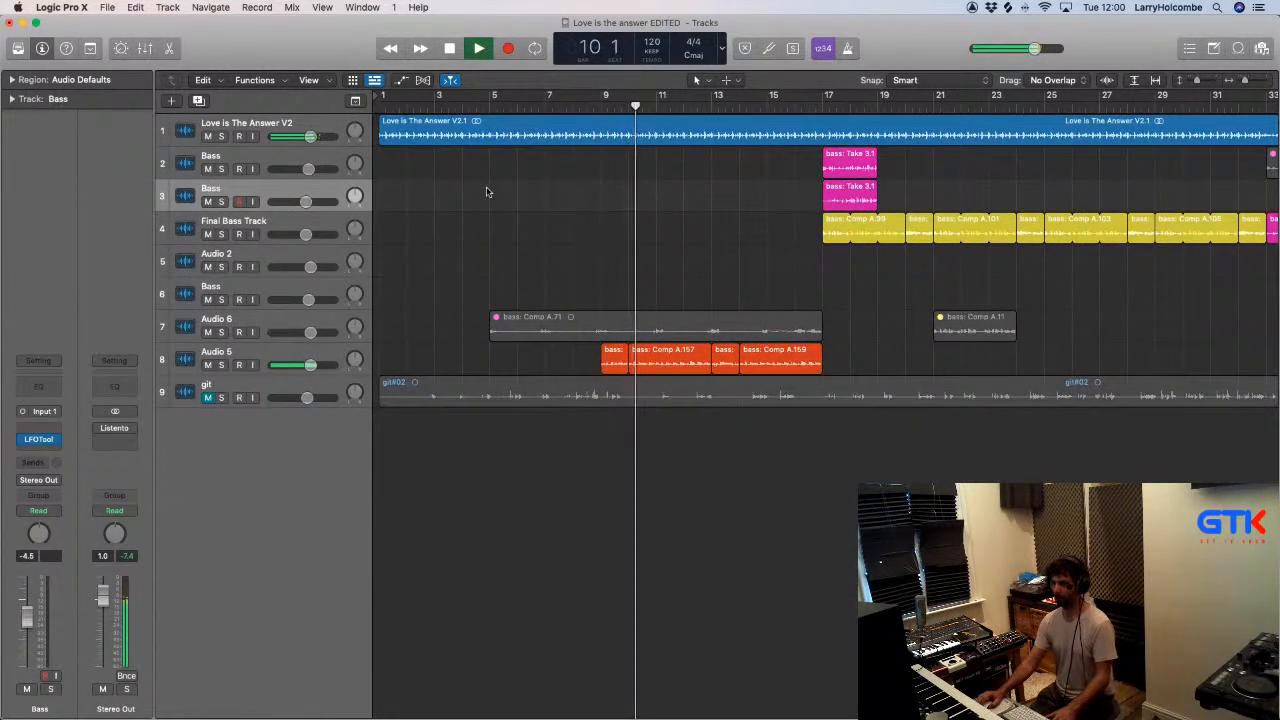
pyautogui.press('super+Up')
pyautogui.press('super+Left')
pyautogui.click(524, 104)
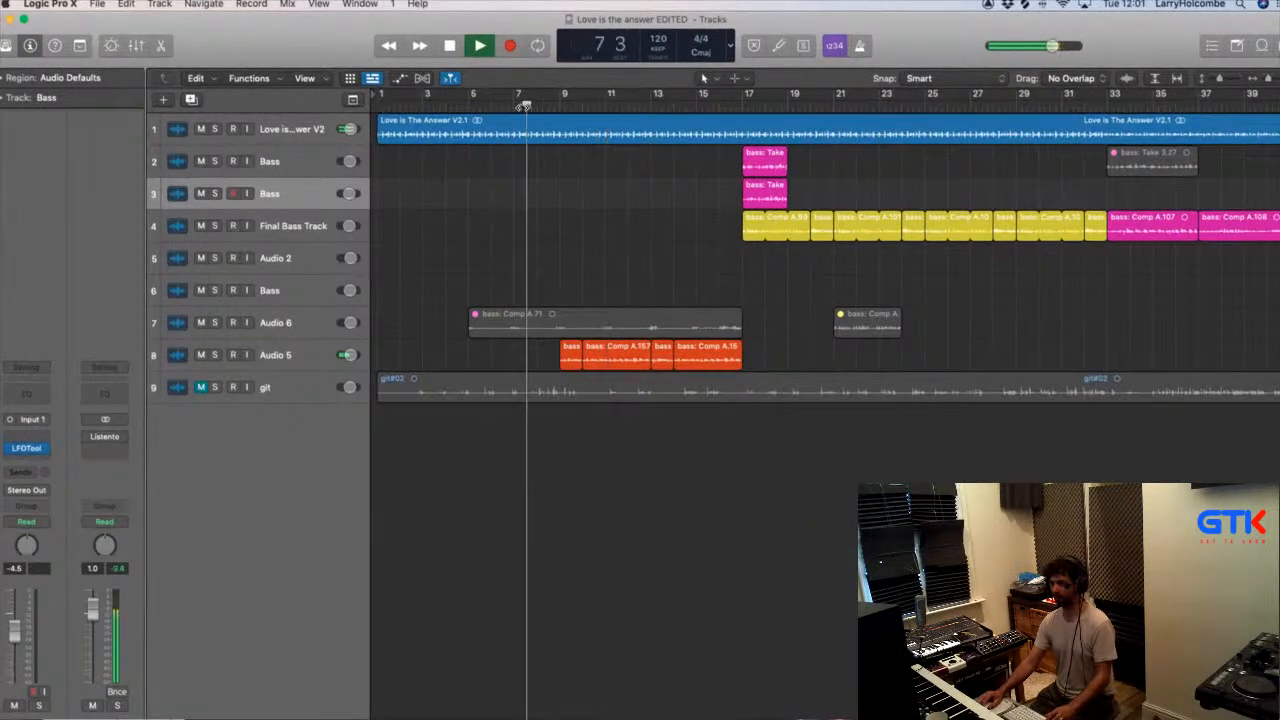
# - Copy the music region from about bar 163 of the Love is The Answer V2 track into its intro, up to bar 16
pyautogui.click(470, 106)
pyautogui.press('super+Up')
pyautogui.press('super+Left')
pyautogui.press('super+Left')
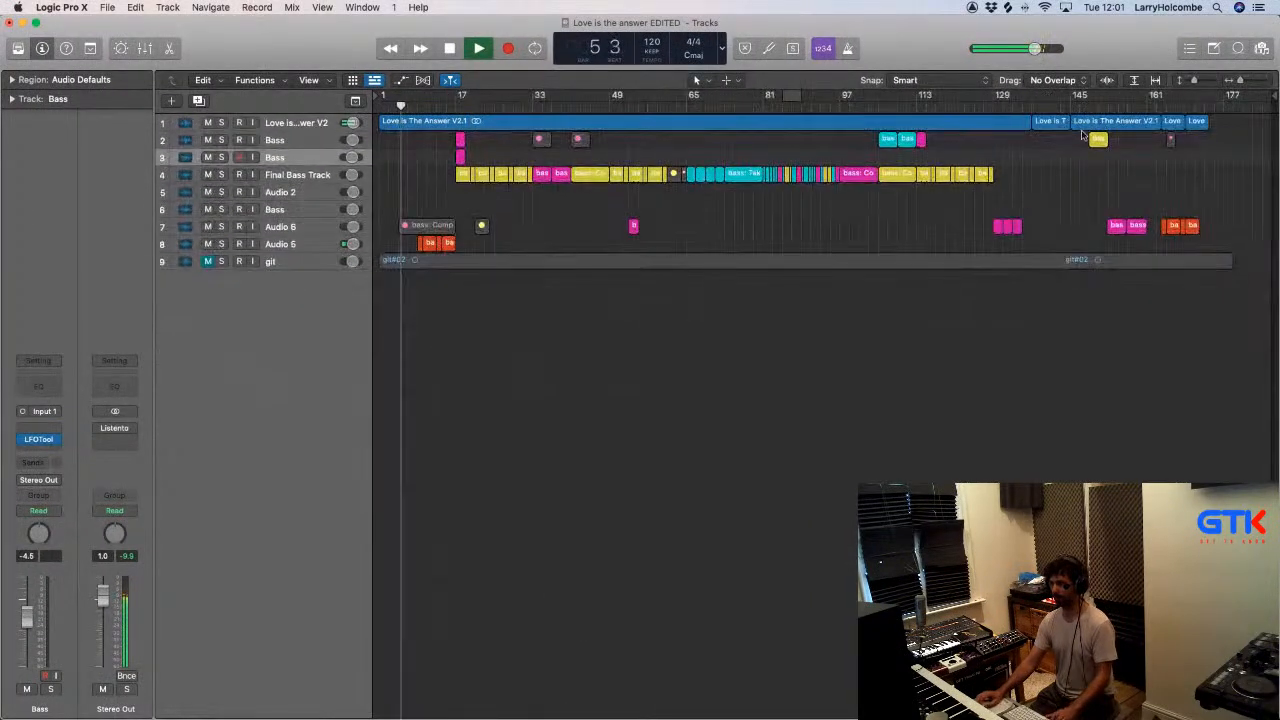
pyautogui.moveTo(1174, 121); pyautogui.dragTo(440, 123)
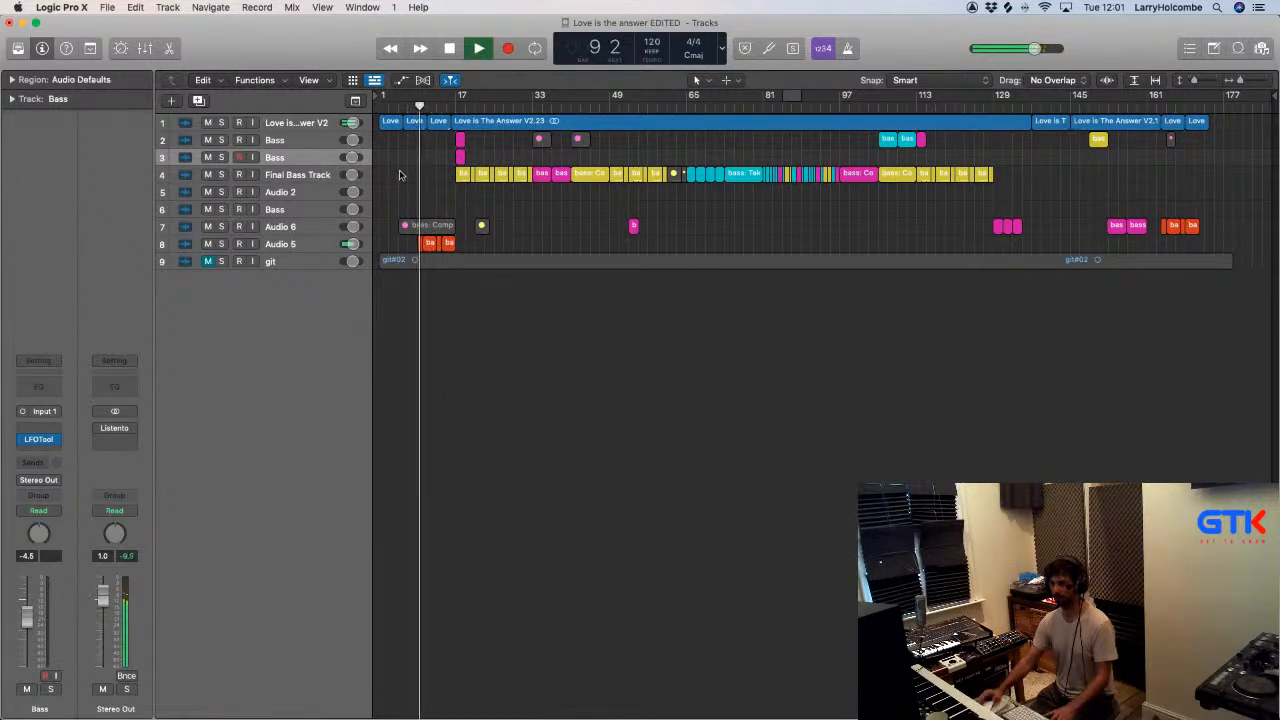
# - Mute the two Bass tracks, 2 and 3, that hold the short pink takes at bar 17
pyautogui.press('super+Right')
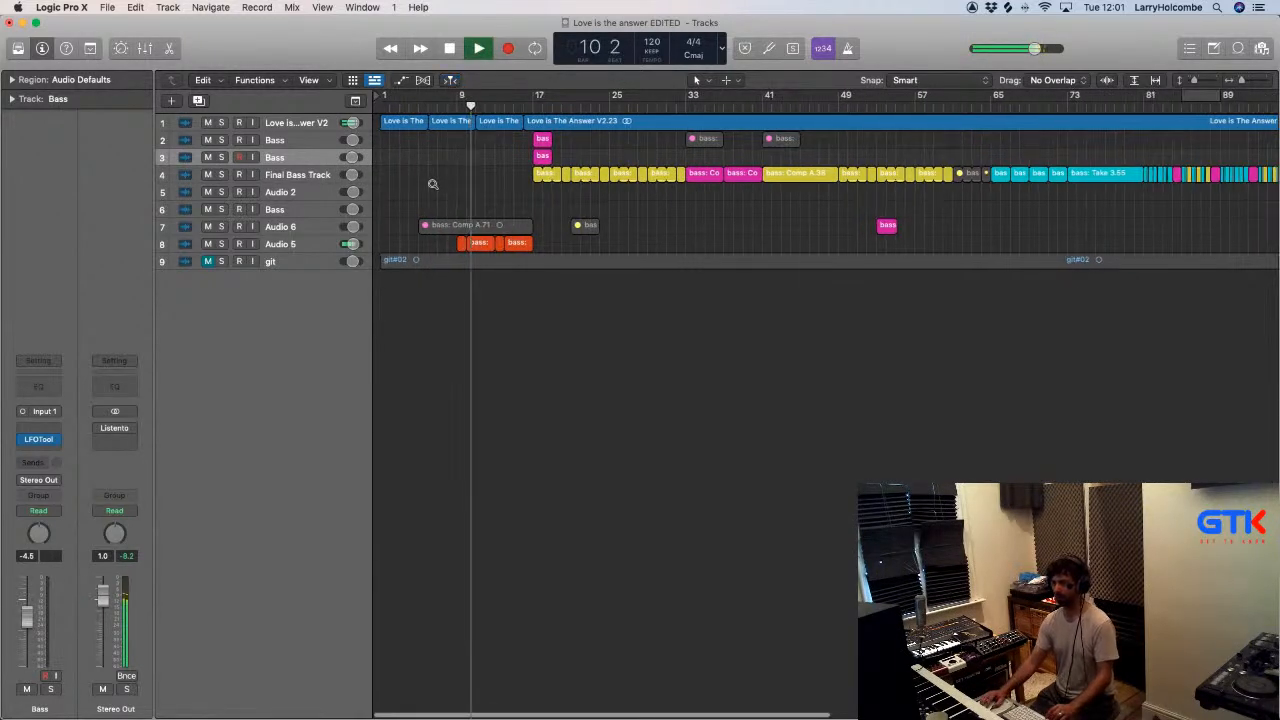
pyautogui.moveTo(428, 172); pyautogui.dragTo(655, 294)
pyautogui.scroll(3, 771, 331)
pyautogui.scroll(3, 771, 331)
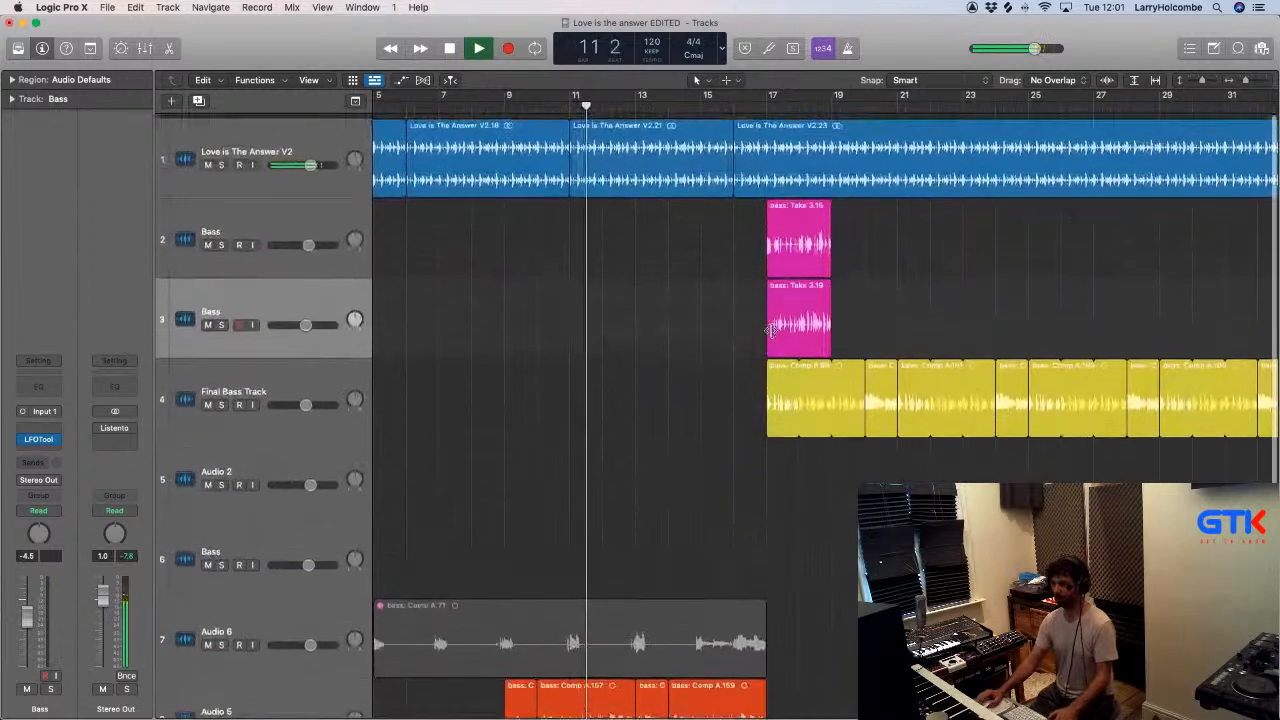
pyautogui.press('super+Up')
pyautogui.press('super+Up')
pyautogui.press('super+Up')
pyautogui.press('super+Up')
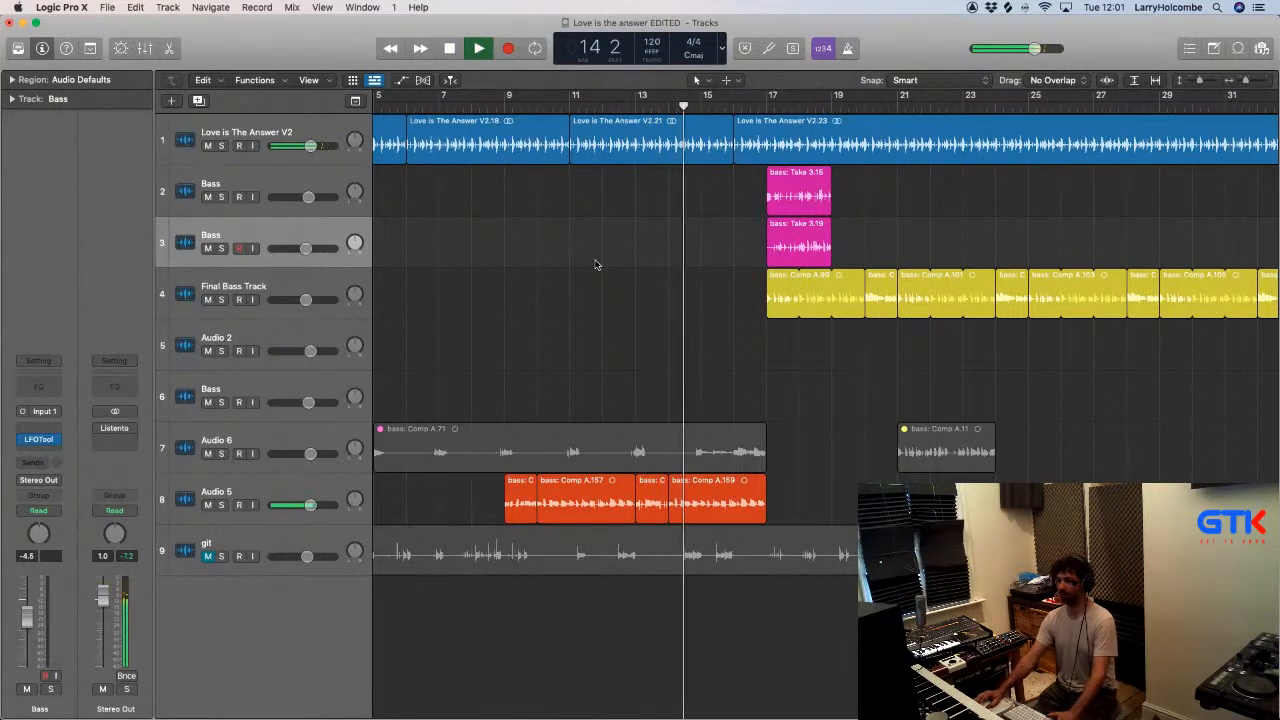
pyautogui.hscroll(-1, 596, 263)
pyautogui.scroll(-1, 596, 262)
pyautogui.scroll(-3, 595, 262)
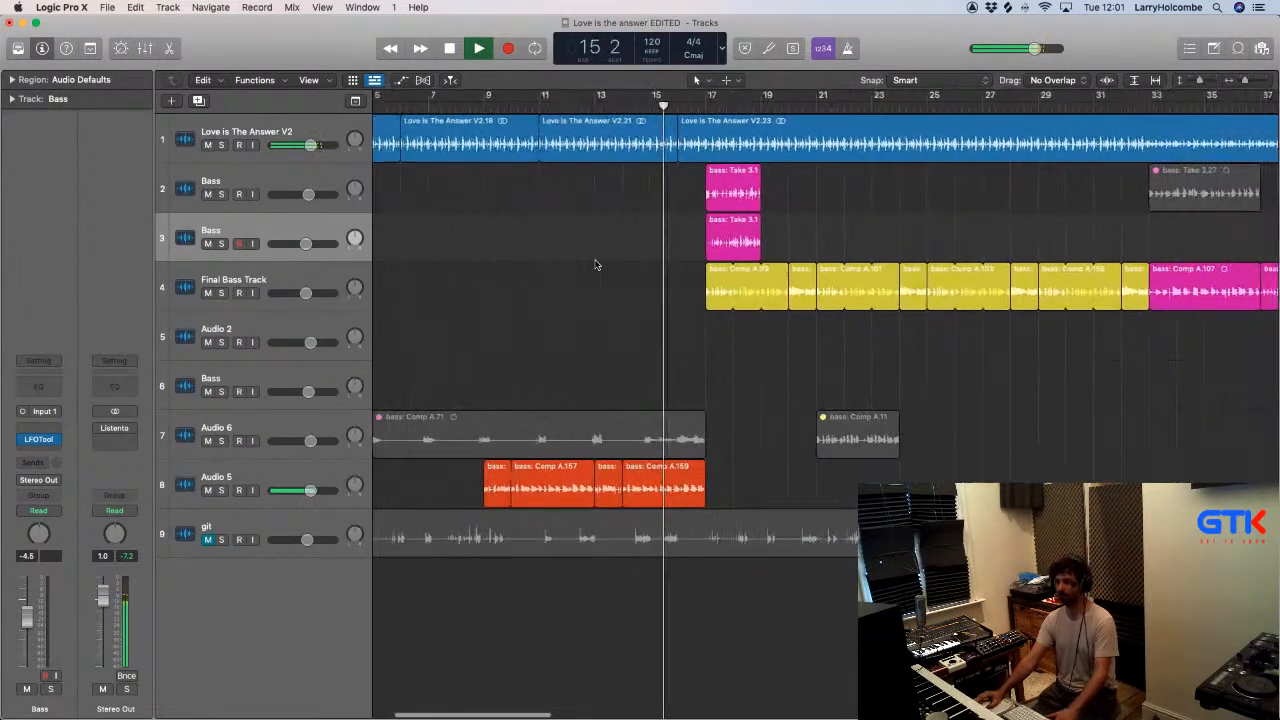
pyautogui.click(207, 194)
pyautogui.click(207, 243)
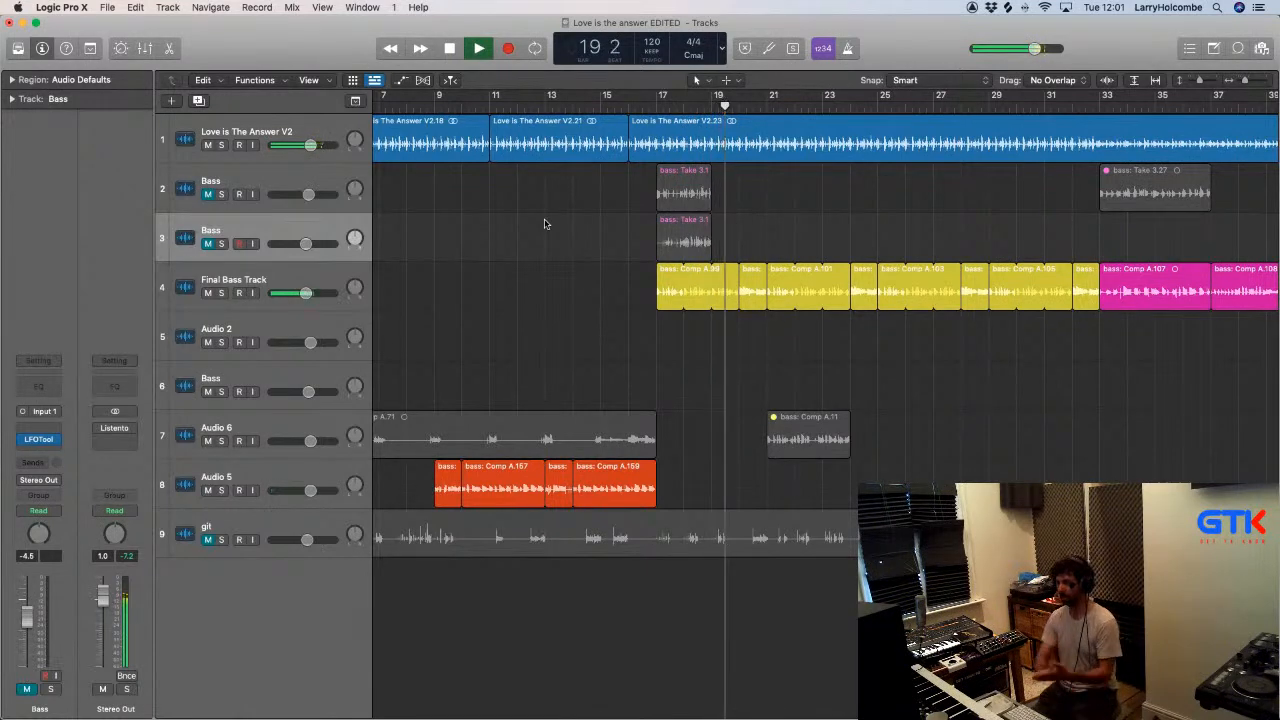
# - Cycle playback from bar 9 to 25 and move the boundary between music regions V2.21 and V2.23 to bar 17
pyautogui.scroll(-2, 545, 222)
pyautogui.hscroll(-3, 555, 190)
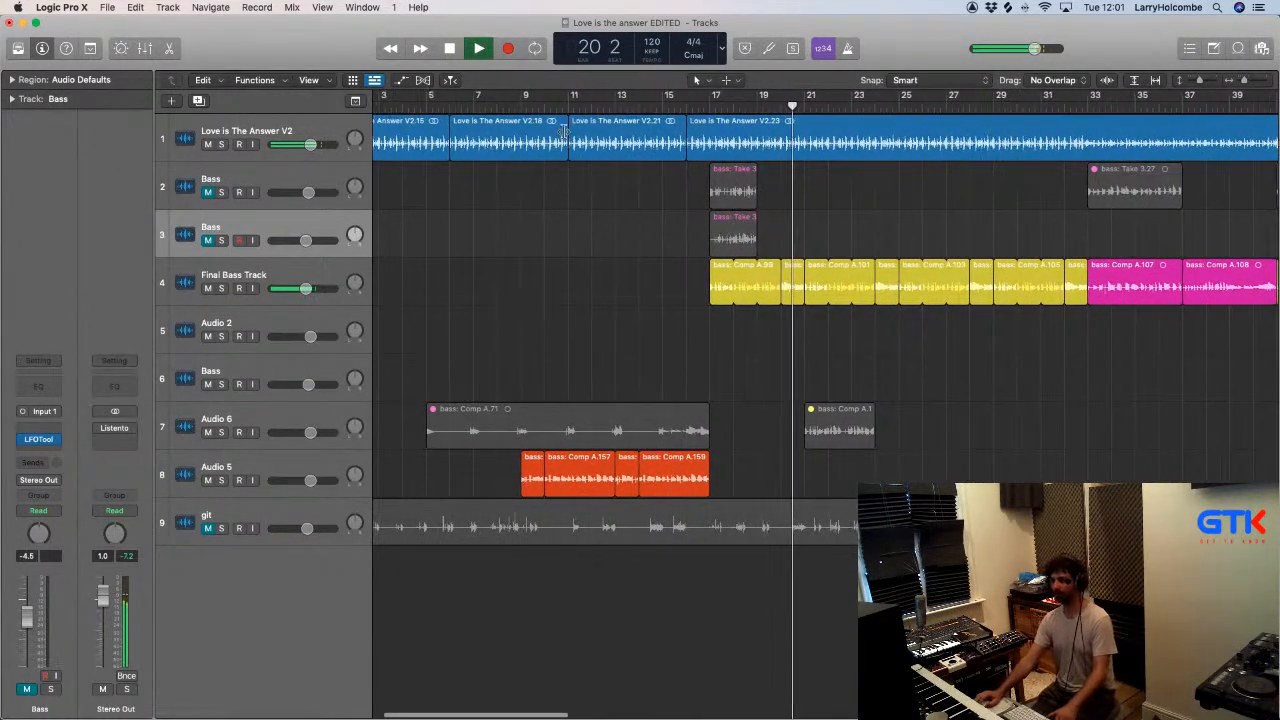
pyautogui.moveTo(523, 100); pyautogui.dragTo(884, 272)
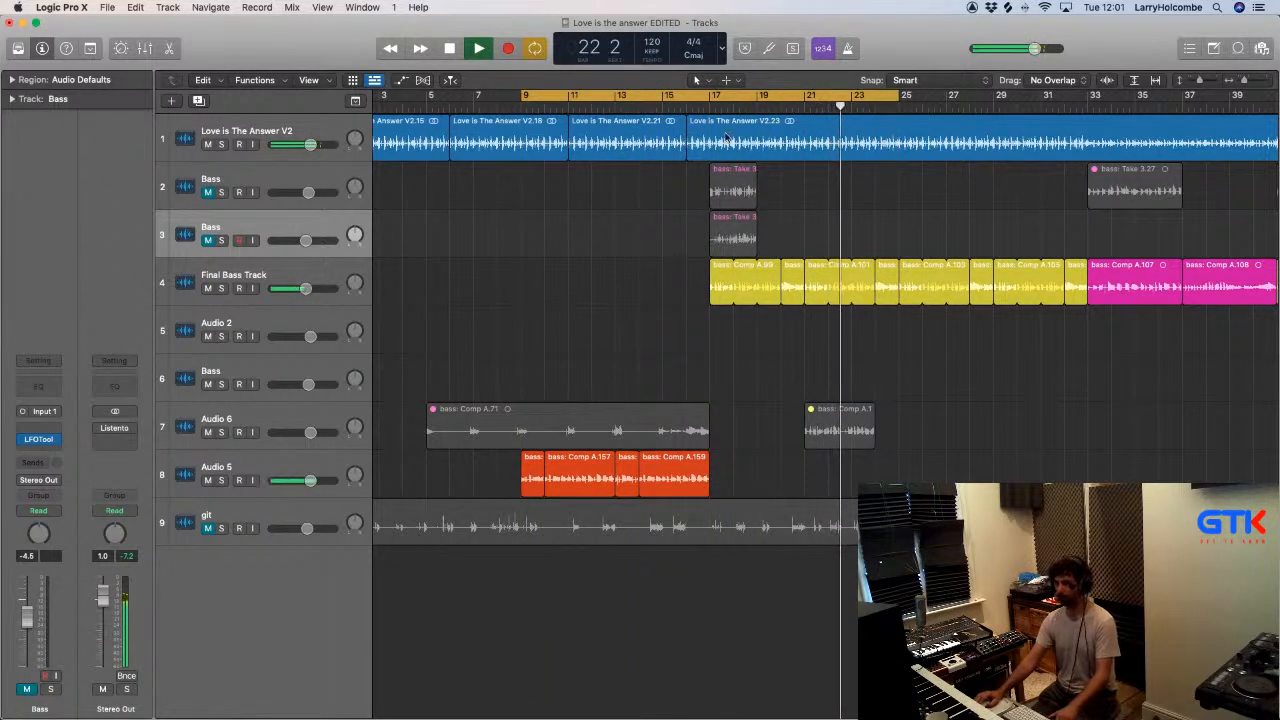
pyautogui.moveTo(681, 118); pyautogui.dragTo(710, 120)
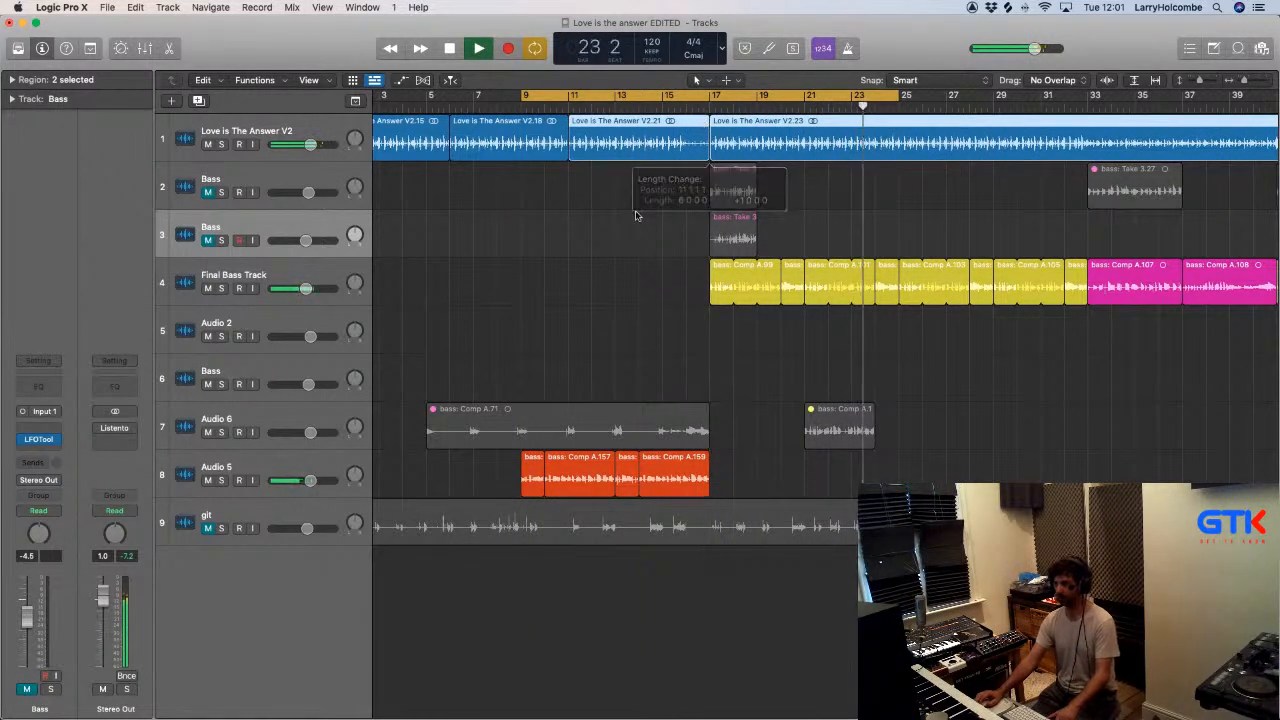
pyautogui.click(575, 231)
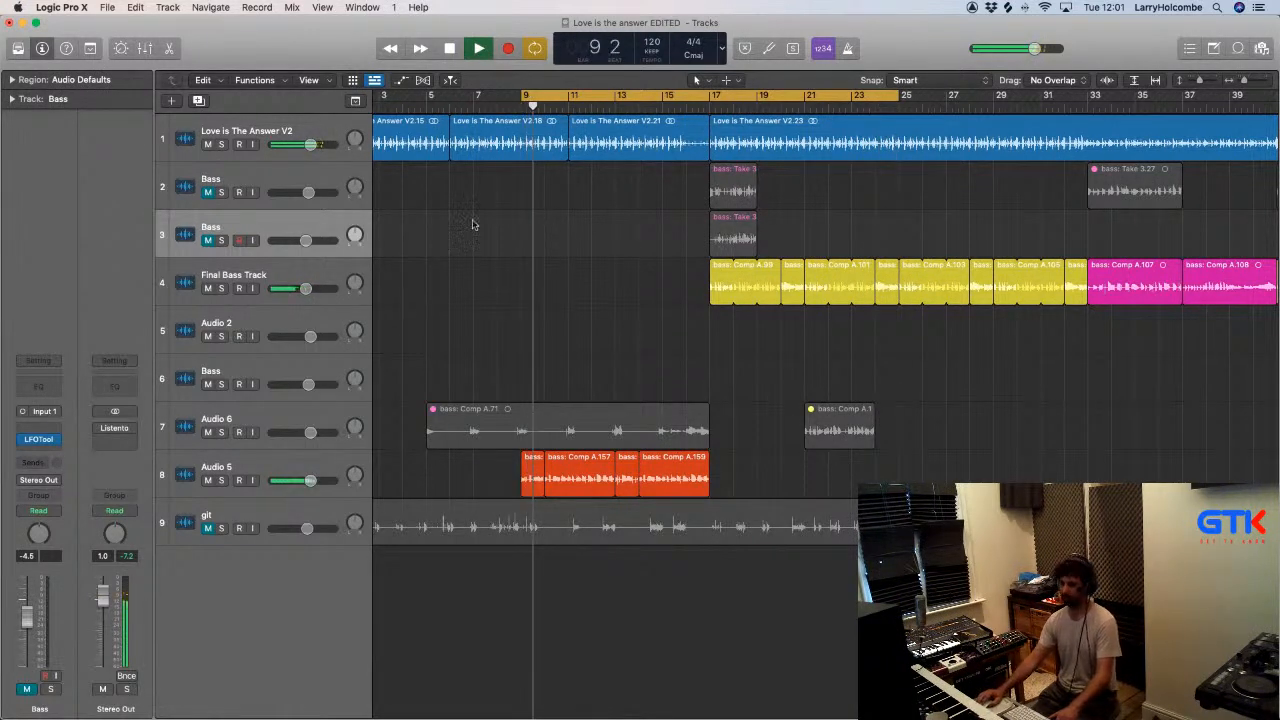
# - Trim music region V2.15 to end at bar 5 and loop it up to bar 17 in place of V2.18 and V2.21
pyautogui.scroll(-1, 480, 221)
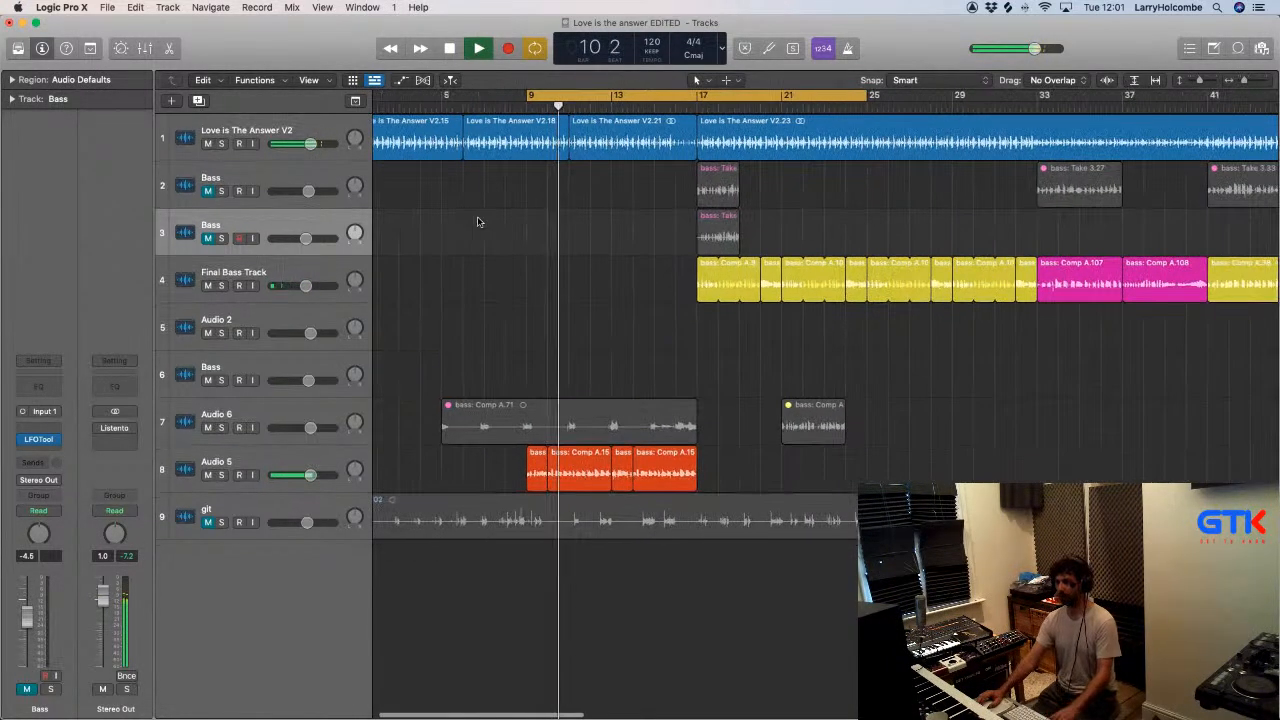
pyautogui.hscroll(-2, 490, 226)
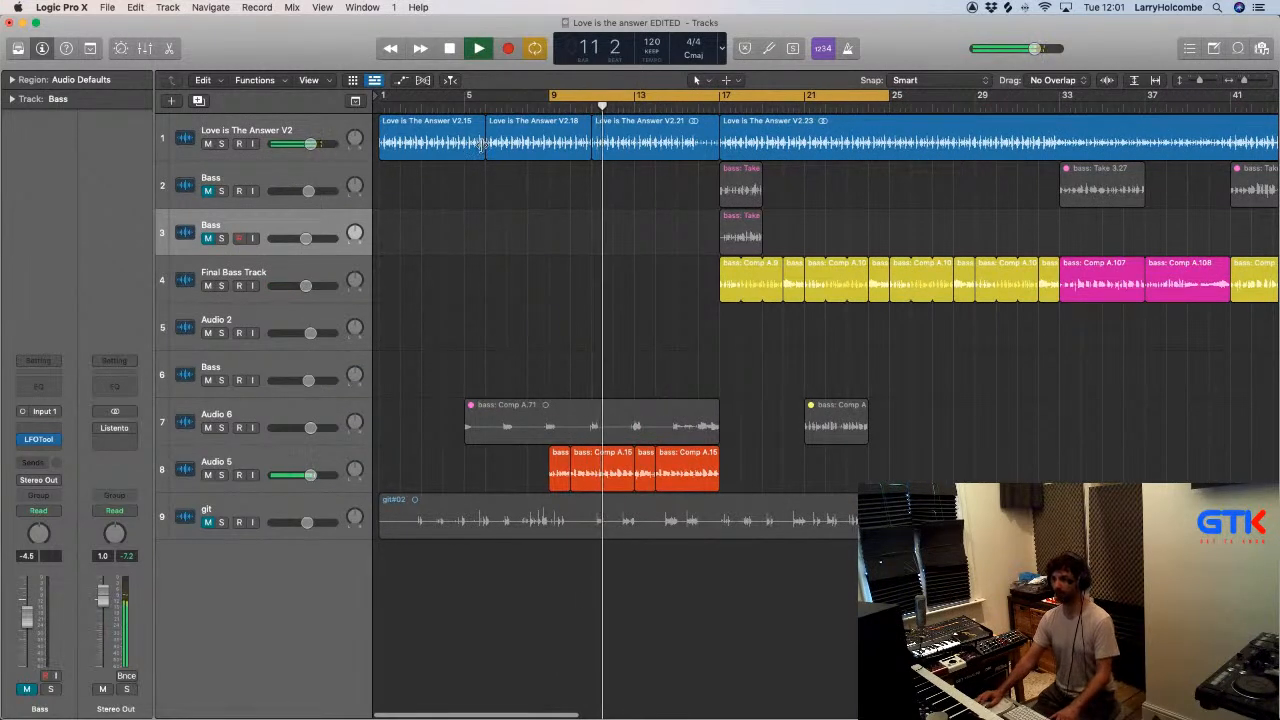
pyautogui.moveTo(484, 145); pyautogui.dragTo(464, 148)
pyautogui.click(520, 143)
pyautogui.press('Delete')
pyautogui.click(448, 140)
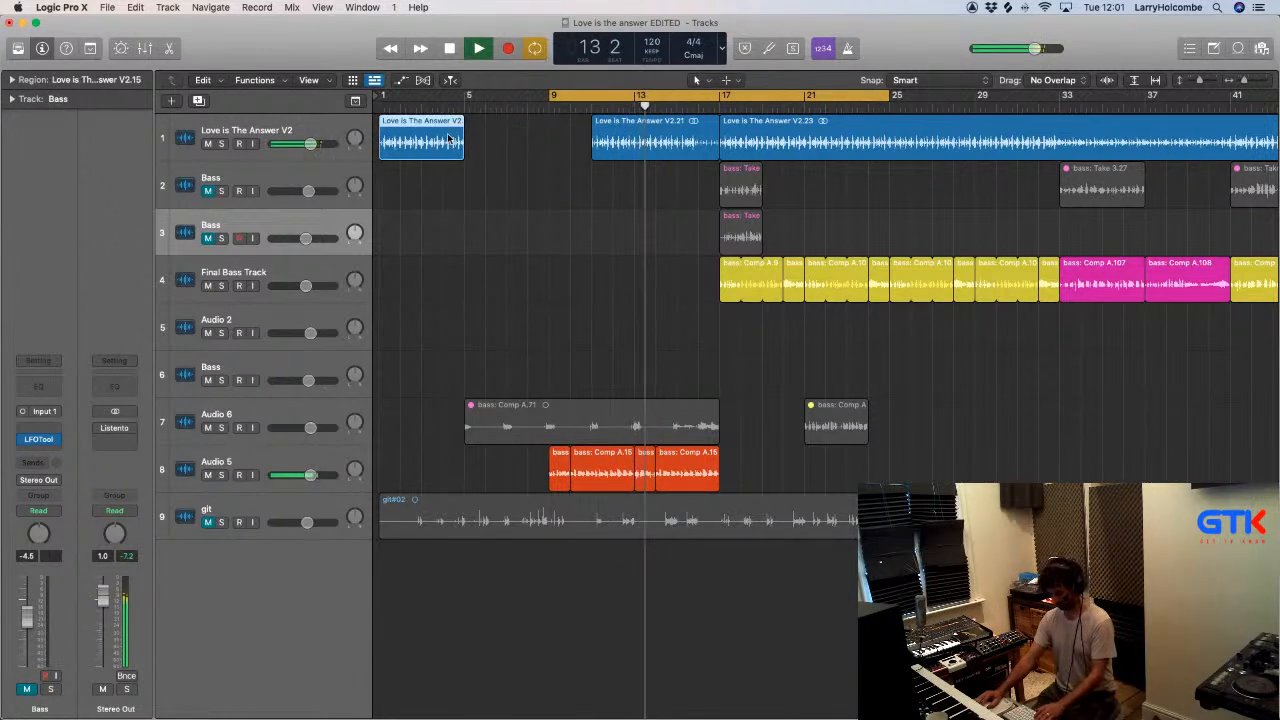
pyautogui.press('l')
pyautogui.click(652, 135)
pyautogui.press('Delete')
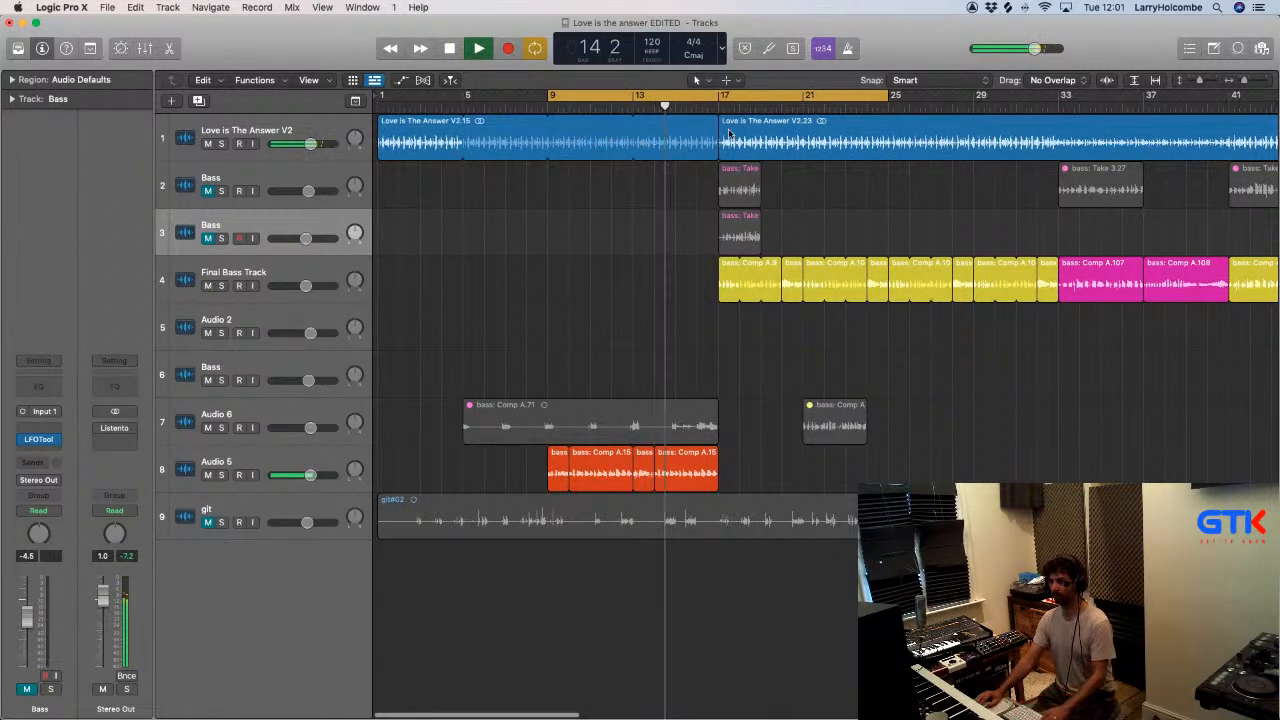
# - Cut the looped music from bar 16 to 17 and replay the transition from about bar 15 with cycling off
pyautogui.moveTo(698, 127); pyautogui.dragTo(722, 141)
pyautogui.press('Delete')
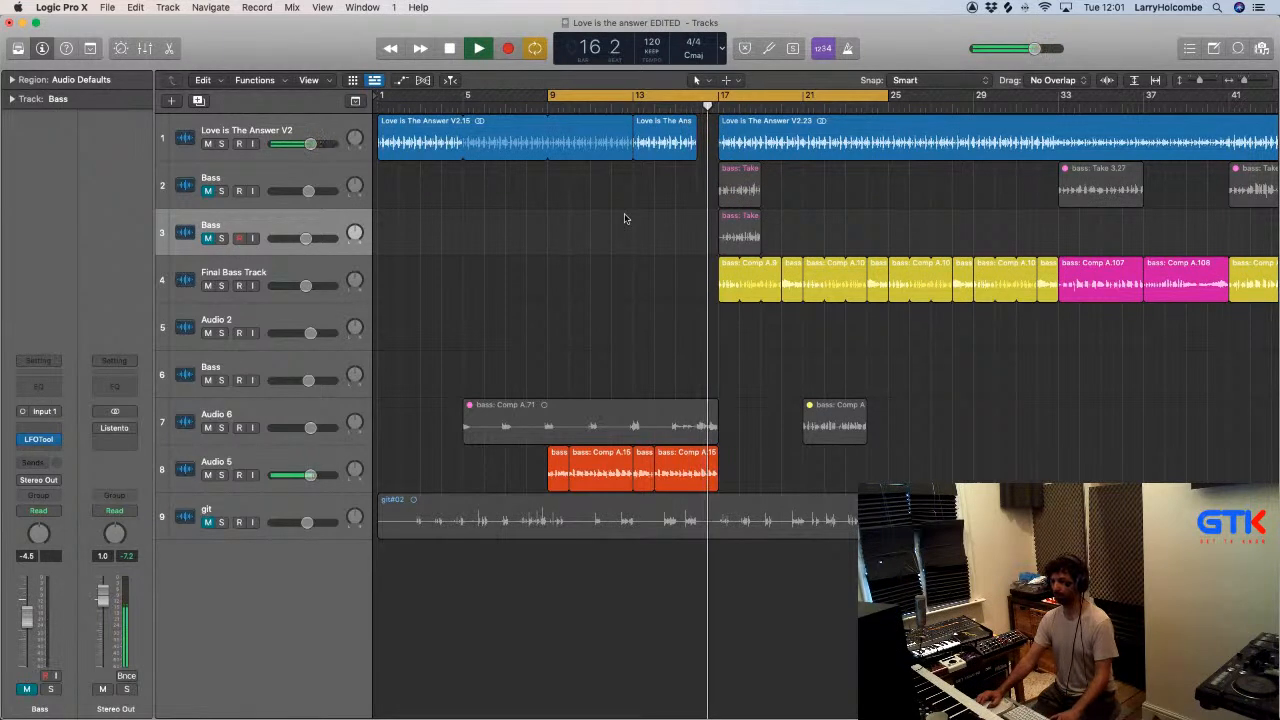
pyautogui.click(682, 95)
pyautogui.scroll(-2, 678, 150)
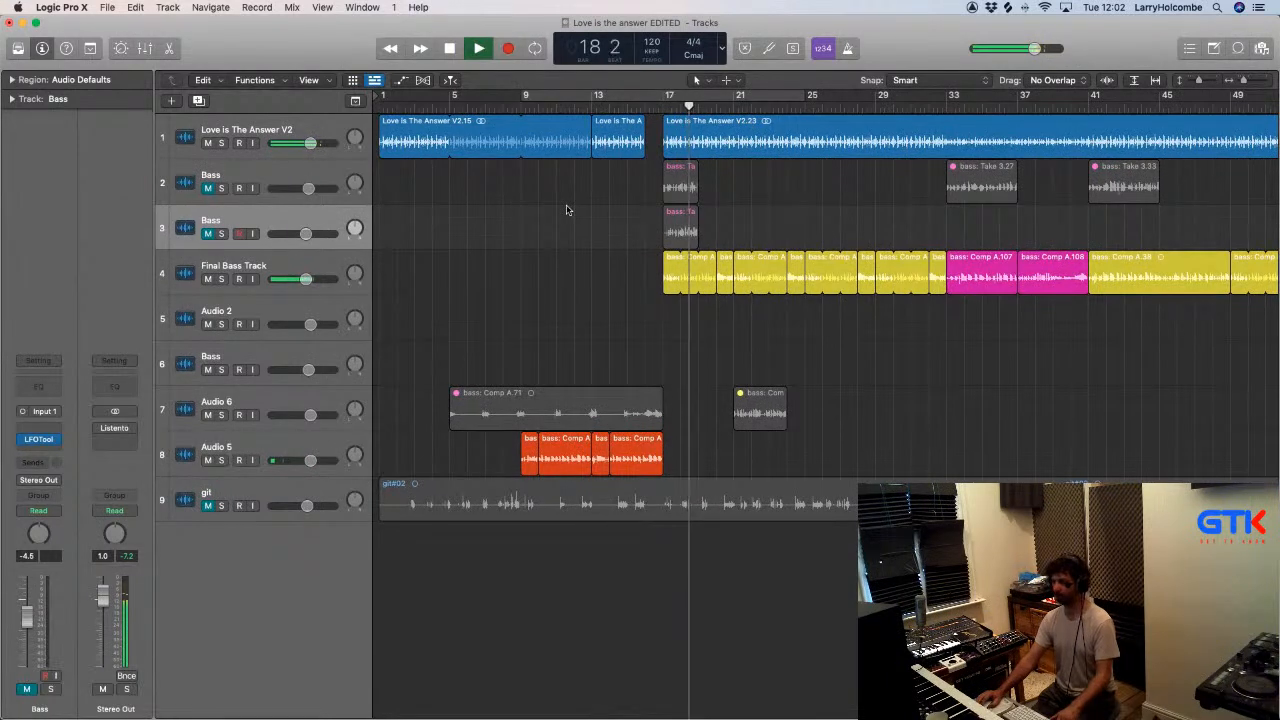
pyautogui.click(625, 109)
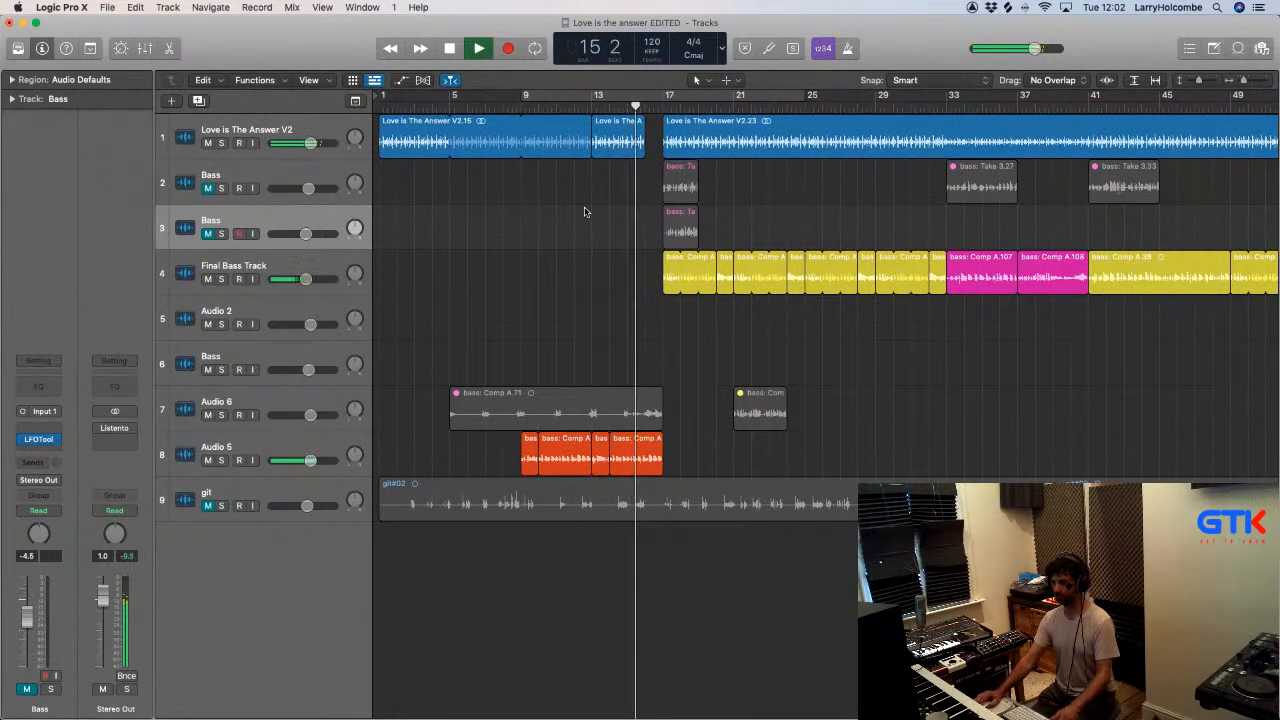
pyautogui.scroll(-2, 585, 212)
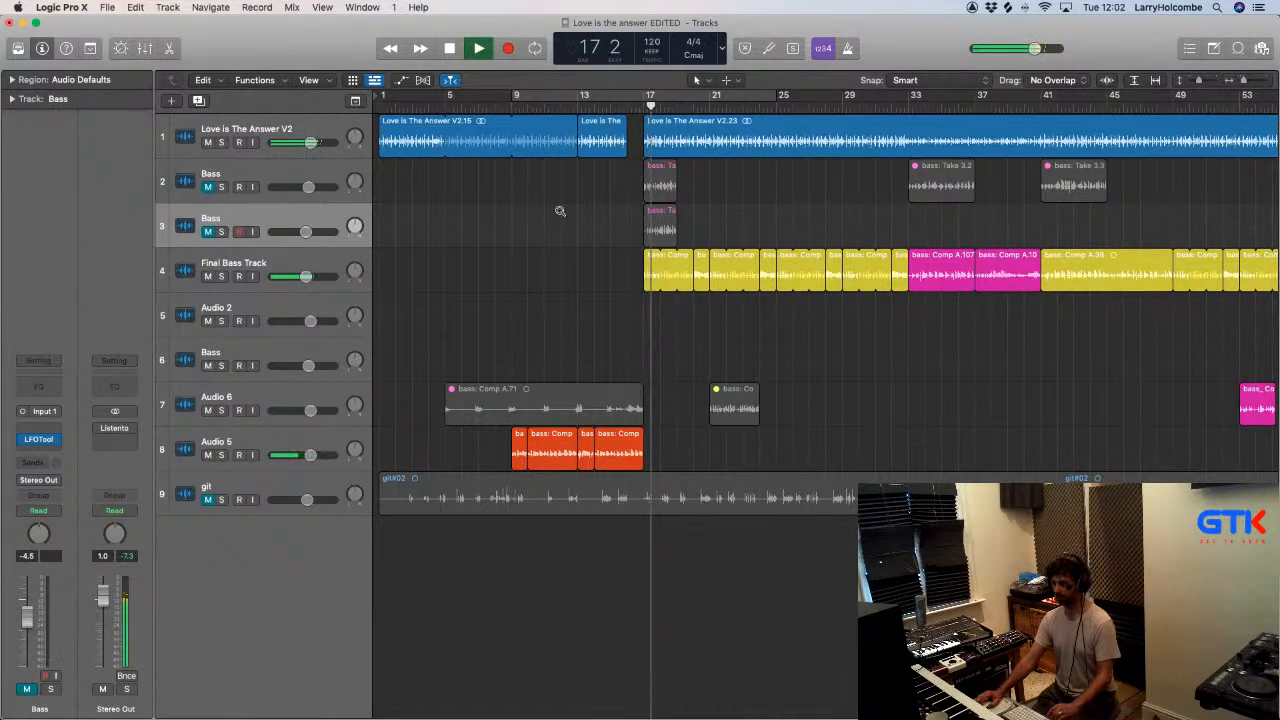
pyautogui.press('super+Left')
pyautogui.press('super+Up')
pyautogui.press('super+Up')
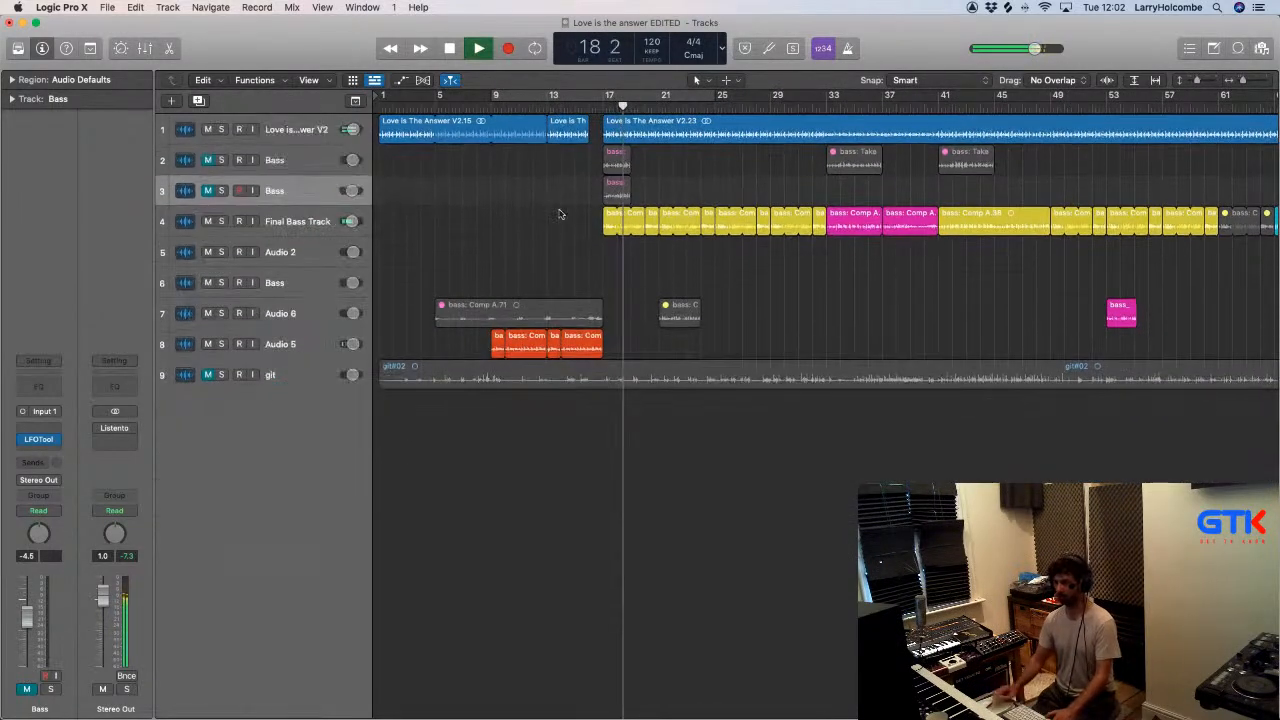
pyautogui.press('super+Left')
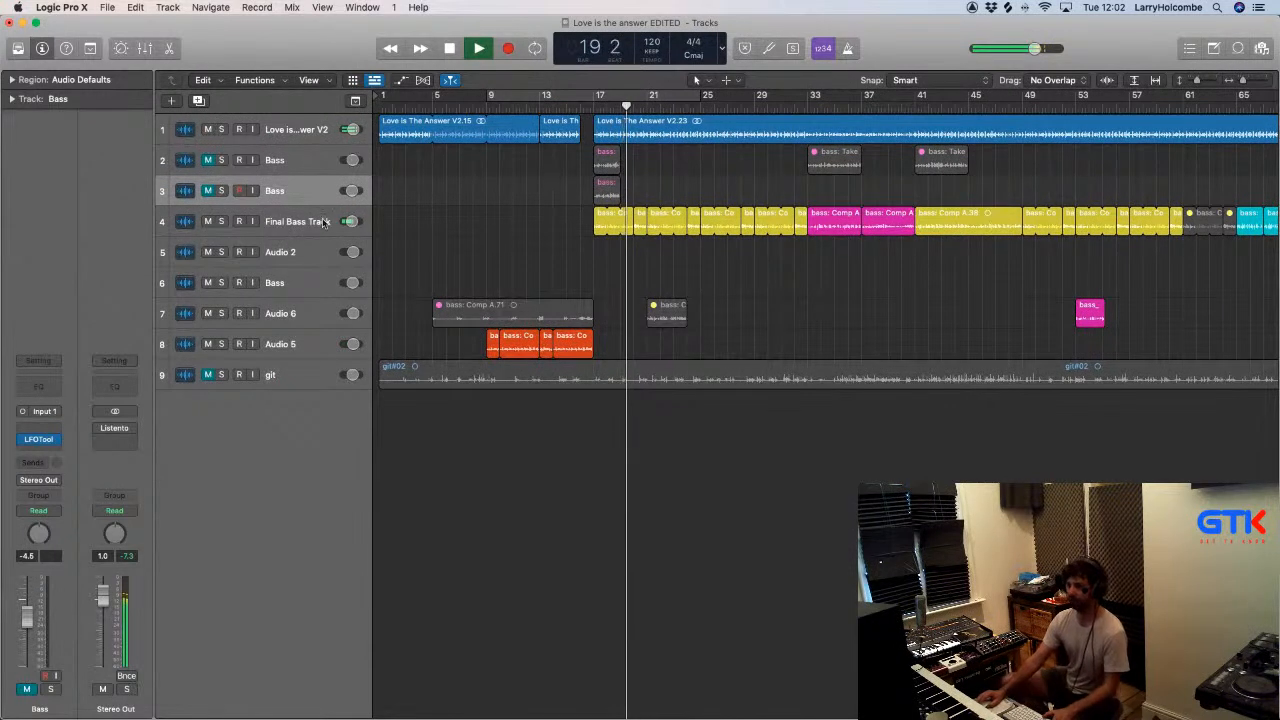
pyautogui.press('space')
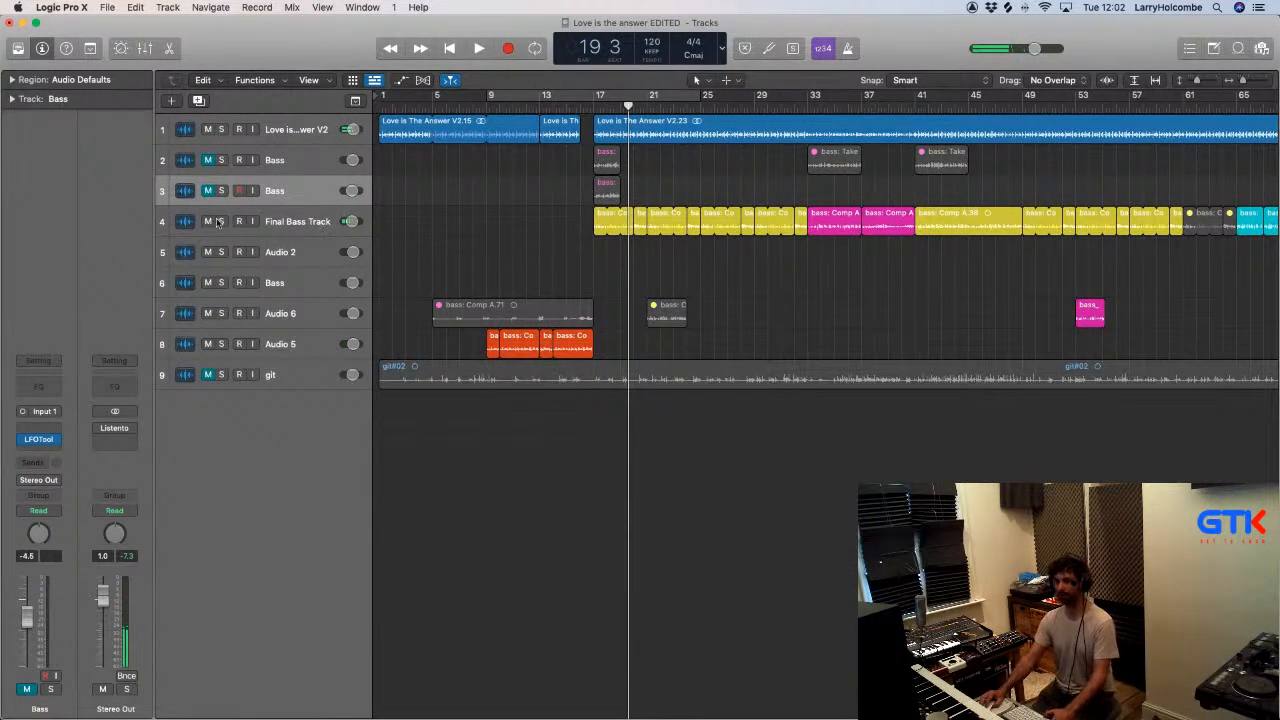
# - Audition the track 2 Bass take at bar 17 with the Final Bass Track, cycling from bar 9 to 25
pyautogui.click(209, 221)
pyautogui.moveTo(494, 98); pyautogui.dragTo(653, 98)
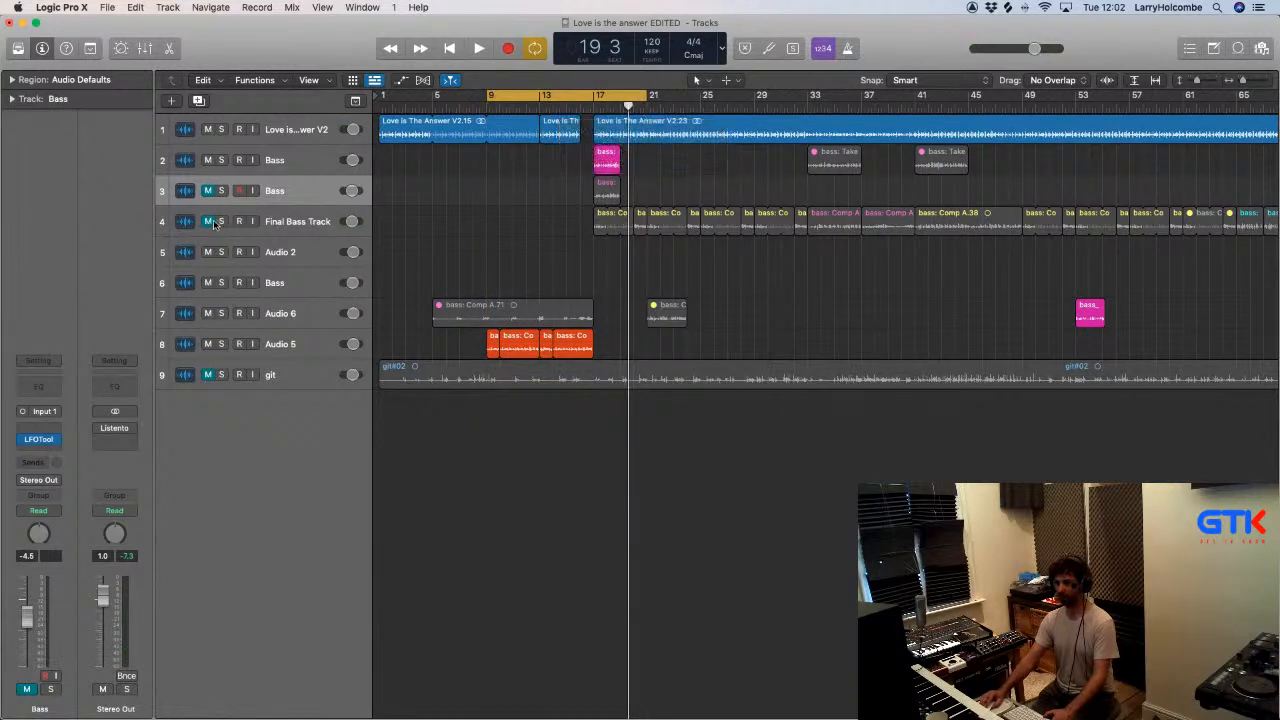
pyautogui.click(208, 221)
pyautogui.press('space')
pyautogui.click(618, 108)
pyautogui.click(620, 94)
pyautogui.click(673, 106)
pyautogui.moveTo(491, 97); pyautogui.dragTo(690, 104)
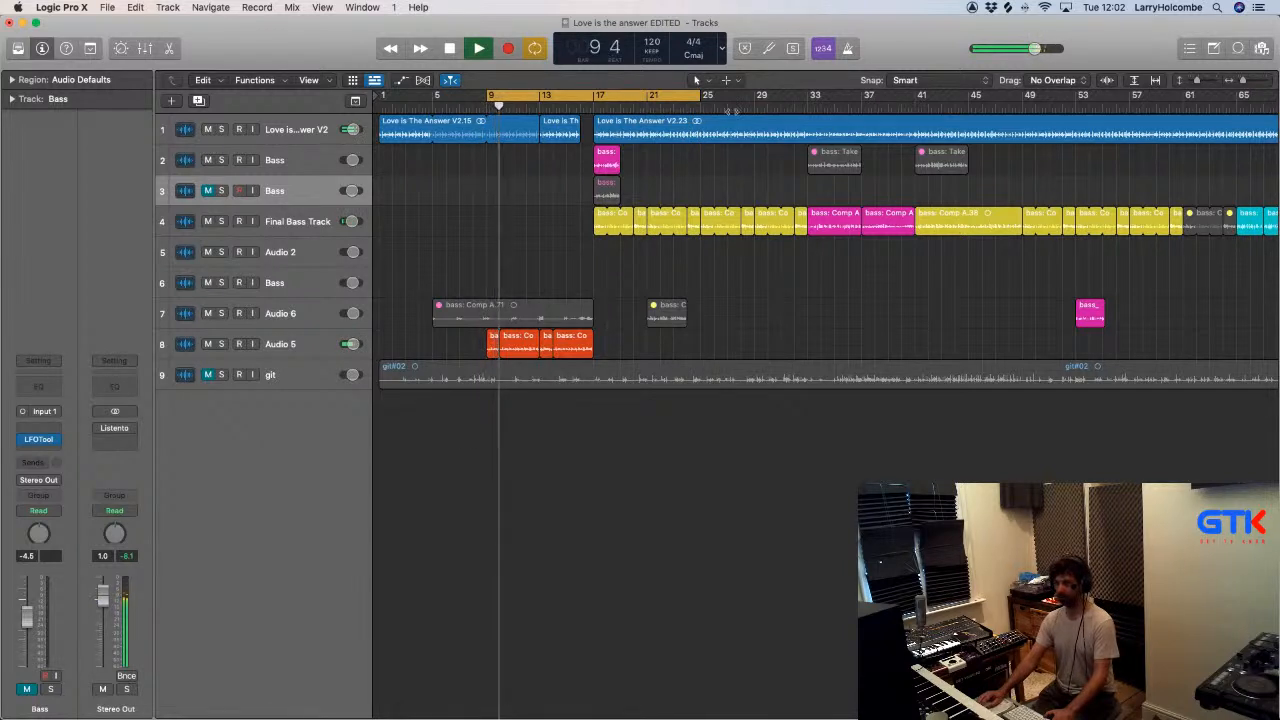
pyautogui.click(689, 106)
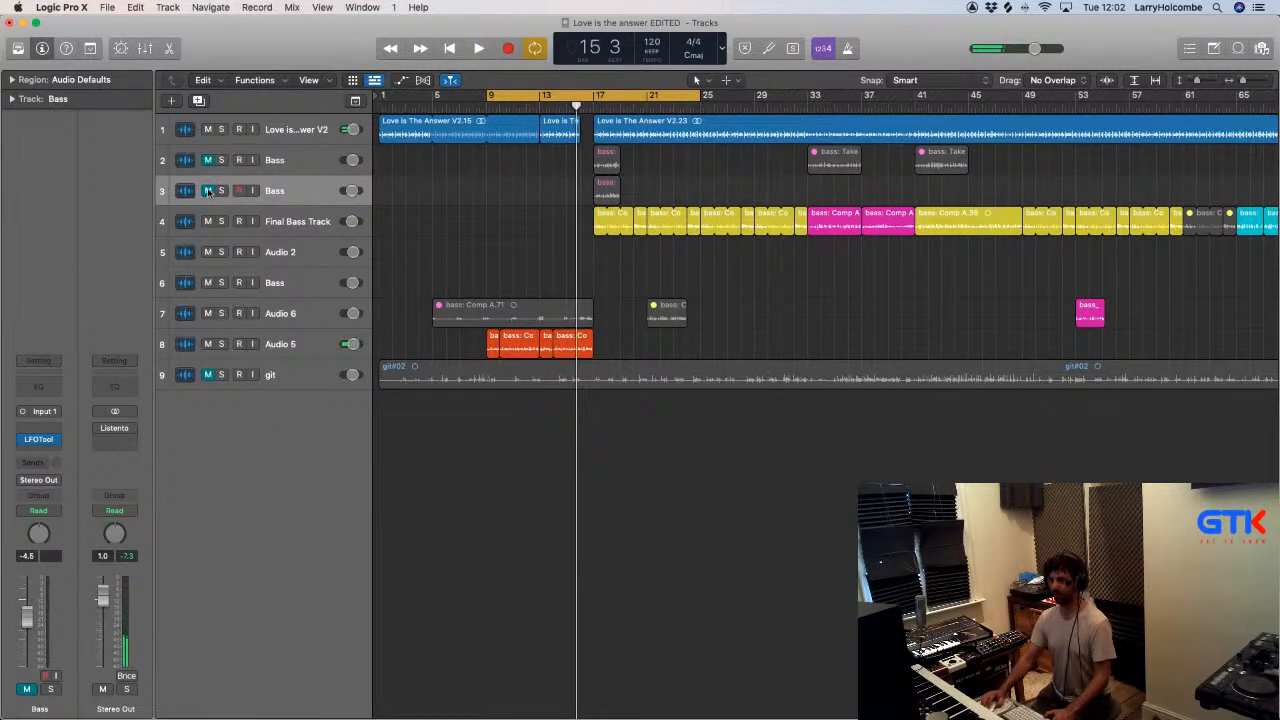
# - Isolate the track 3 Bass take by muting Audio 5 and Final Bass Track, and cycle playback from bar 17 to 21
pyautogui.click(207, 344)
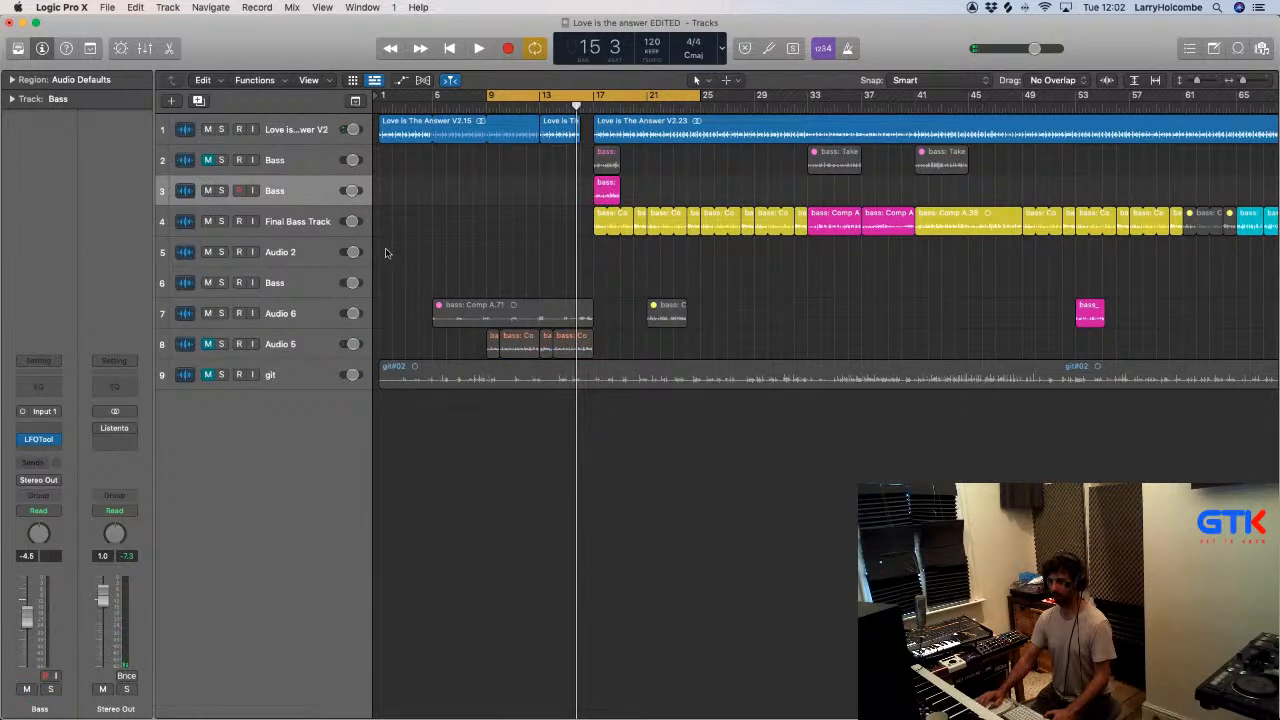
pyautogui.click(208, 222)
pyautogui.moveTo(600, 97); pyautogui.dragTo(648, 97)
pyautogui.press('space')
pyautogui.moveTo(540, 152); pyautogui.dragTo(711, 266)
pyautogui.press('super+Left')
pyautogui.press('super+Left')
pyautogui.press('super+Left')
pyautogui.press('super+Left')
pyautogui.press('super+Up')
pyautogui.press('super+Up')
pyautogui.press('super+Left')
pyautogui.press('super+Up')
pyautogui.press('super+Up')
pyautogui.press('super+Up')
pyautogui.press('super+Up')
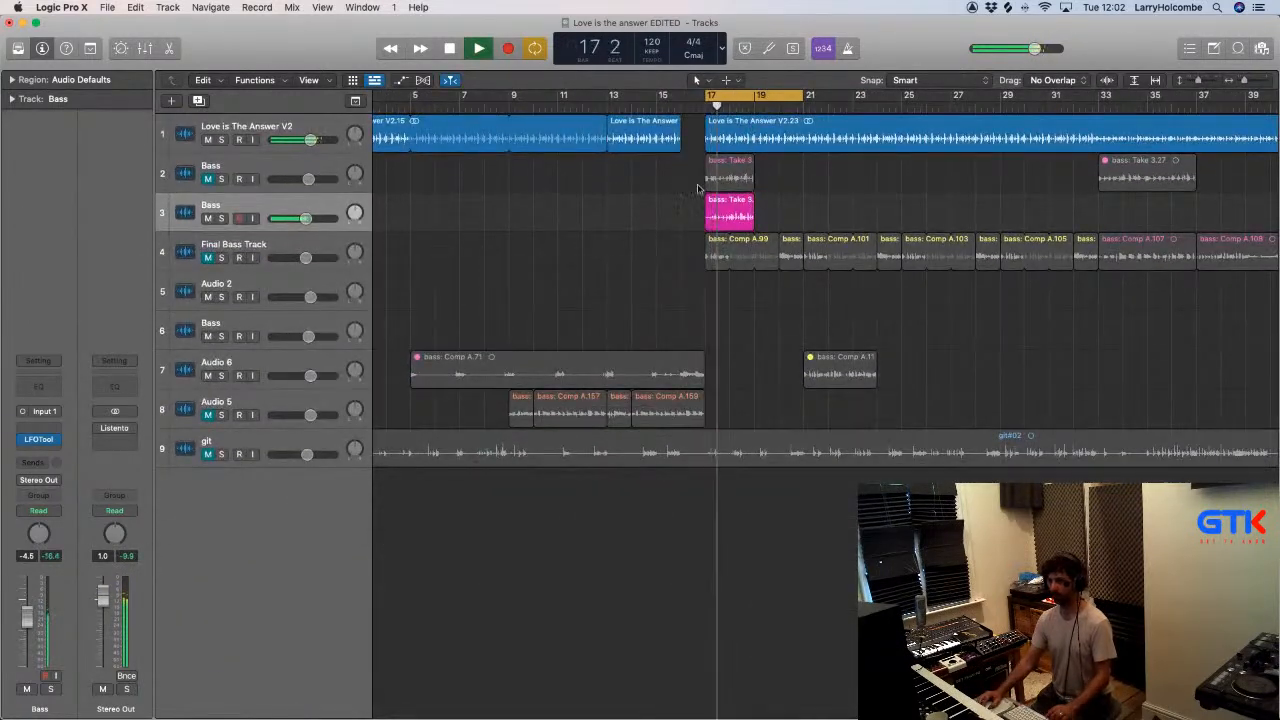
# - Move the pink Bass take on track 3 from bar 17 to bar 1 and play from the start with cycling off
pyautogui.moveTo(702, 200); pyautogui.dragTo(900, 317)
pyautogui.press('super+Left')
pyautogui.press('super+Left')
pyautogui.press('super+Left')
pyautogui.press('super+Up')
pyautogui.press('super+Up')
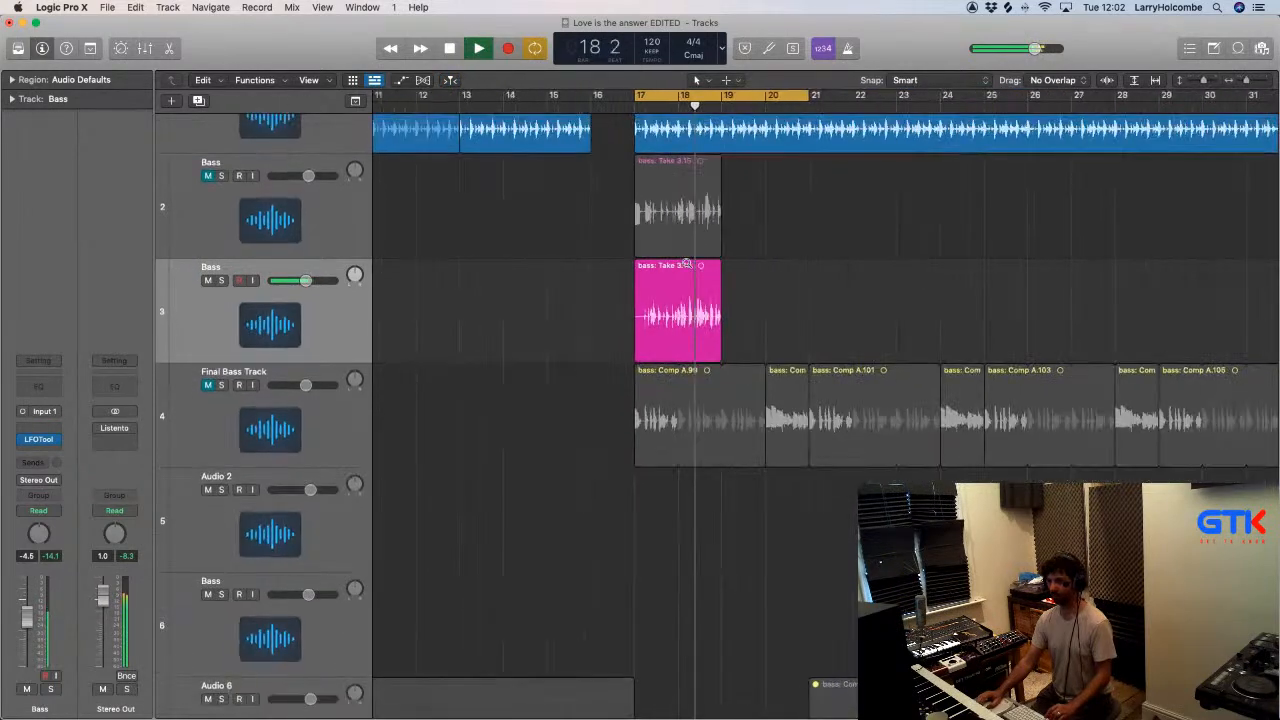
pyautogui.press('super+Left')
pyautogui.press('super+Left')
pyautogui.press('super+Left')
pyautogui.press('super+Up')
pyautogui.press('super+Up')
pyautogui.press('space')
pyautogui.press('super+Left')
pyautogui.press('super+Up')
pyautogui.moveTo(459, 257); pyautogui.dragTo(383, 257)
pyautogui.press('space')
pyautogui.press('c')
pyautogui.press('Return')
pyautogui.keyDown('ctrl'); pyautogui.keyDown('alt'); pyautogui.moveTo(492, 225); pyautogui.dragTo(375, 293); pyautogui.keyUp('alt'); pyautogui.keyUp('ctrl')
pyautogui.click(511, 260)
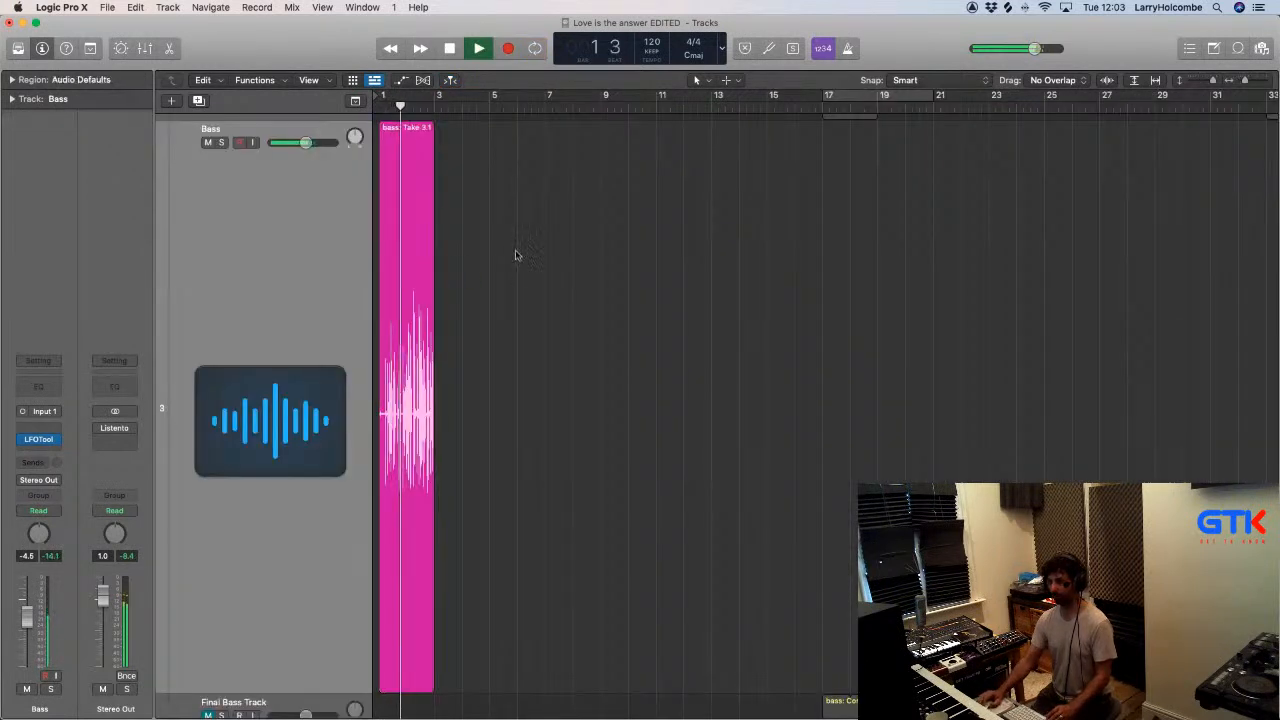
# - Shorten the track 3 Bass take to its first bar and loop it up to bar 9
pyautogui.keyDown('super'); pyautogui.moveTo(405, 131); pyautogui.dragTo(600, 163); pyautogui.keyUp('super')
pyautogui.scroll(-1, 479, 147)
pyautogui.click(480, 146)
pyautogui.press('Delete')
pyautogui.click(674, 200)
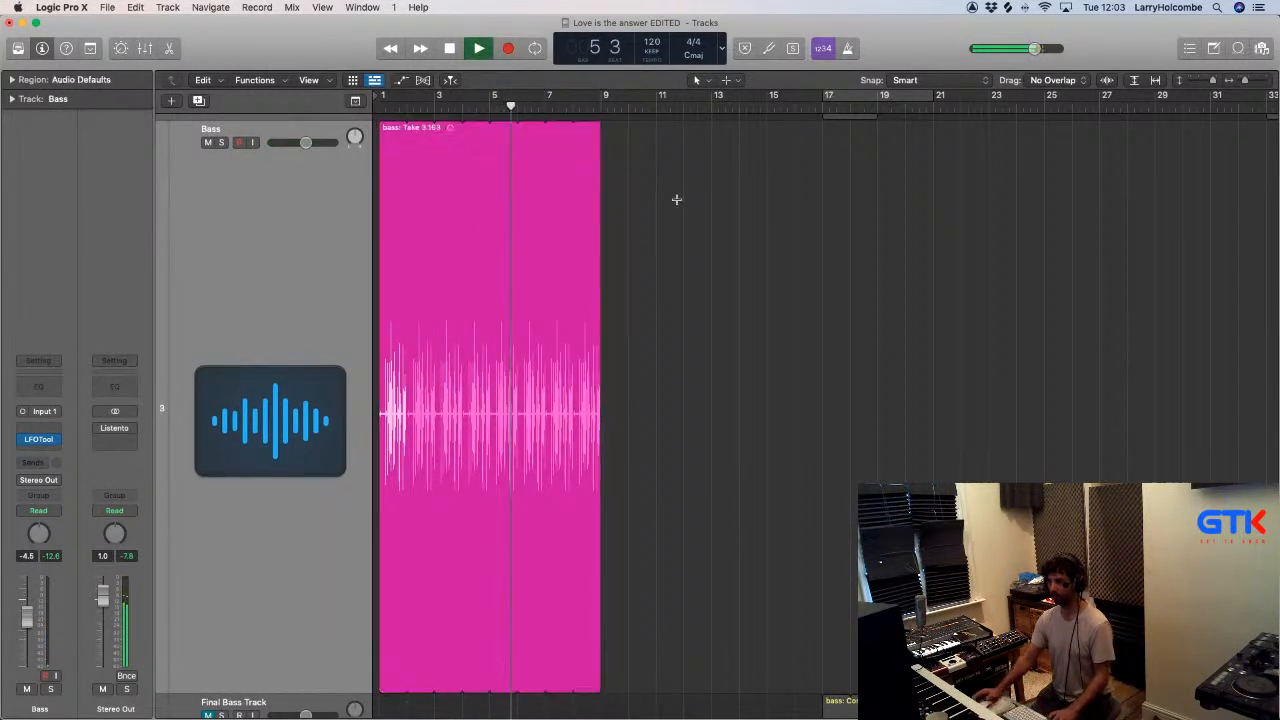
# - Cycle playback from bar 1 to 9 and check the looped one-bar bass phrase against the intro music
pyautogui.press('z')
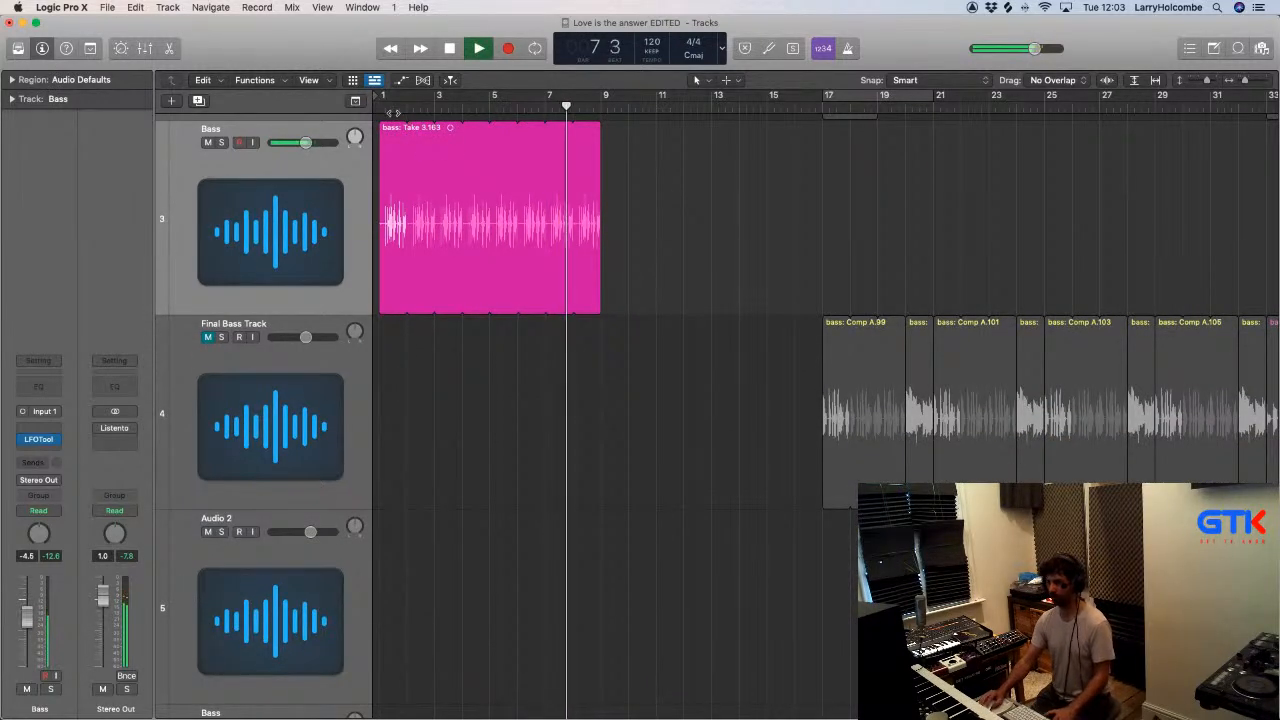
pyautogui.moveTo(383, 98); pyautogui.dragTo(603, 121)
pyautogui.press('super+Up')
pyautogui.press('super+Up')
pyautogui.press('super+Up')
pyautogui.press('Return')
pyautogui.press('super+Up')
pyautogui.press('super+Up')
pyautogui.press('super+Up')
pyautogui.press('super+Up')
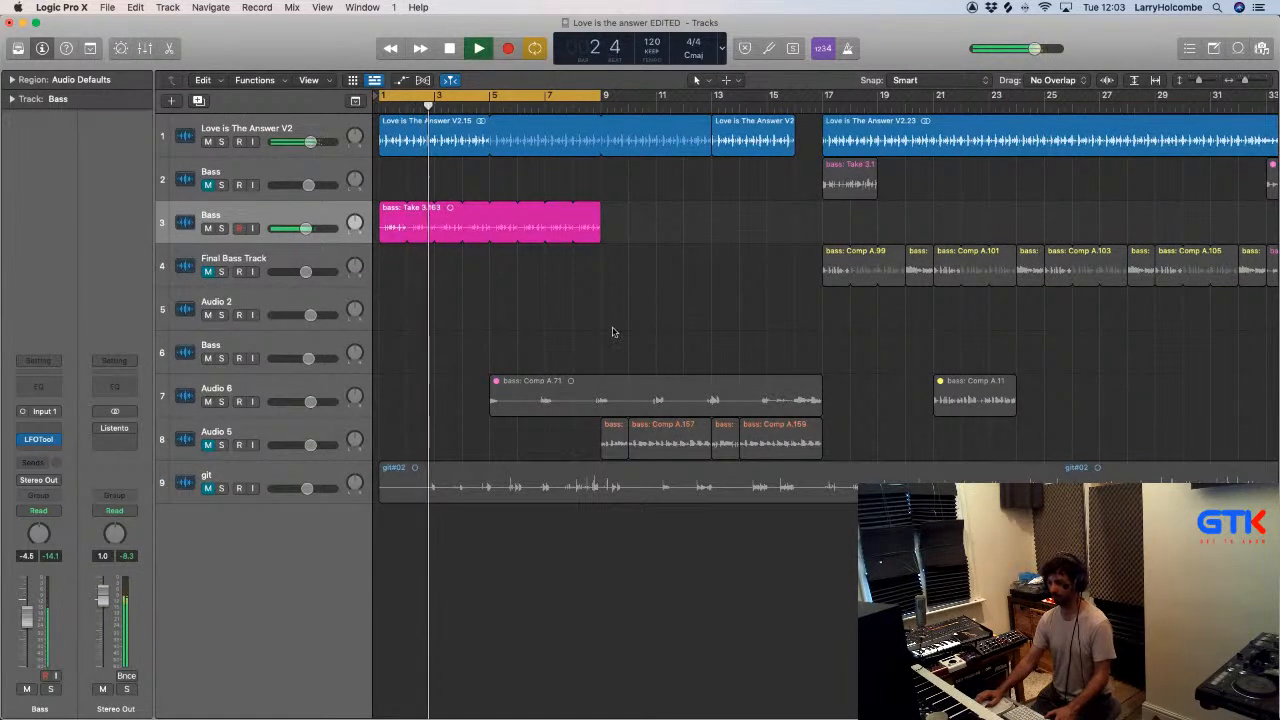
# - Set playback to skip bars 9 to 17 and unmute the Final Bass Track to hear the looped phrase lead into it
pyautogui.scroll(-3, 594, 350)
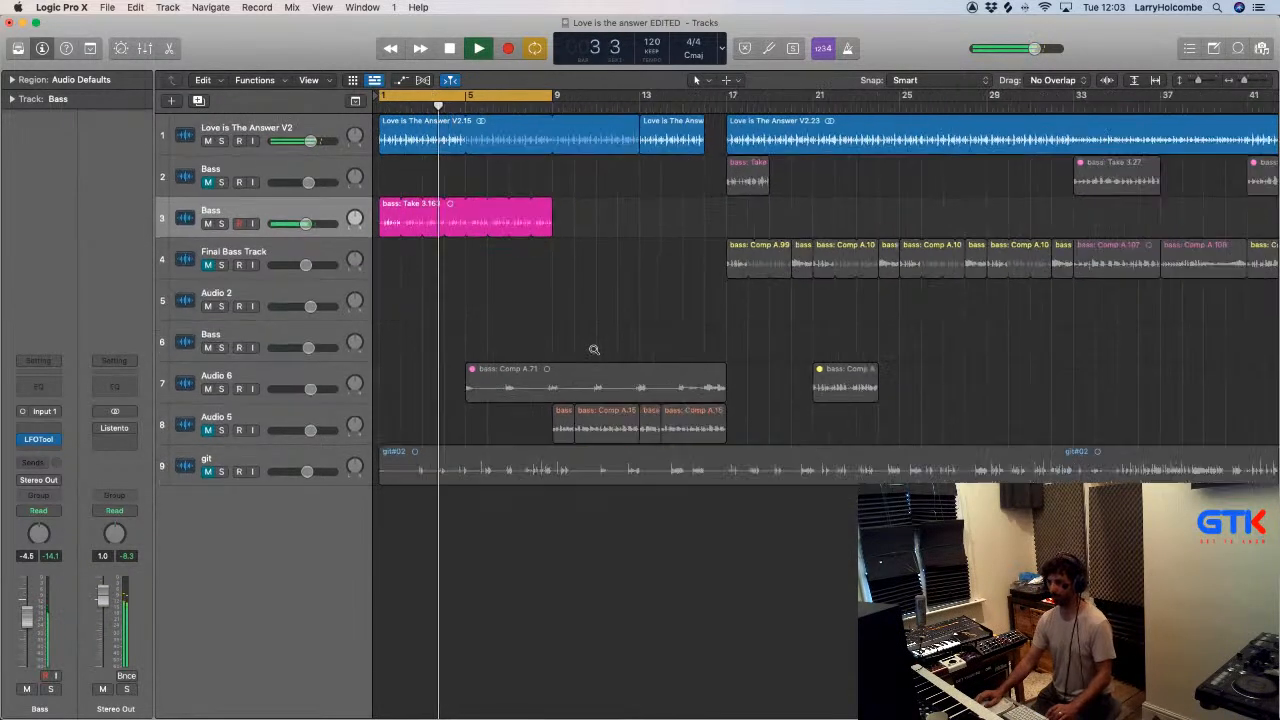
pyautogui.hscroll(2, 701, 175)
pyautogui.hscroll(-2, 465, 170)
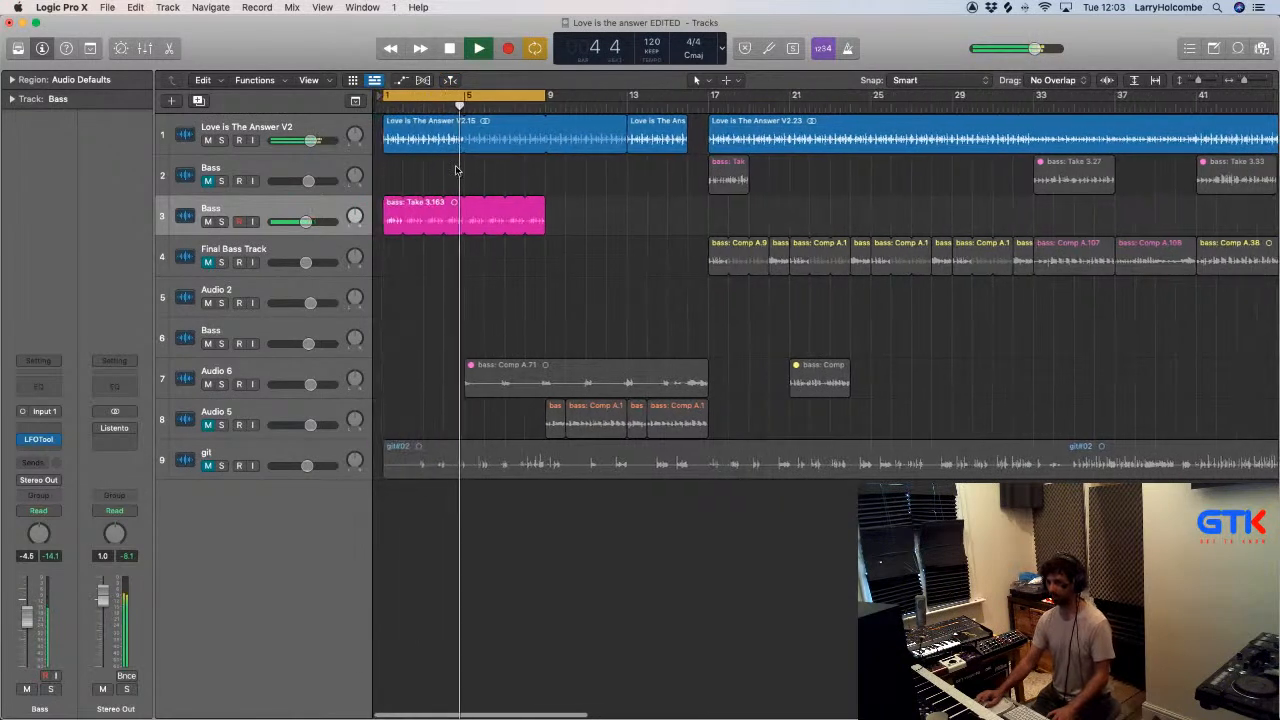
pyautogui.moveTo(545, 92); pyautogui.dragTo(705, 95)
pyautogui.click(208, 262)
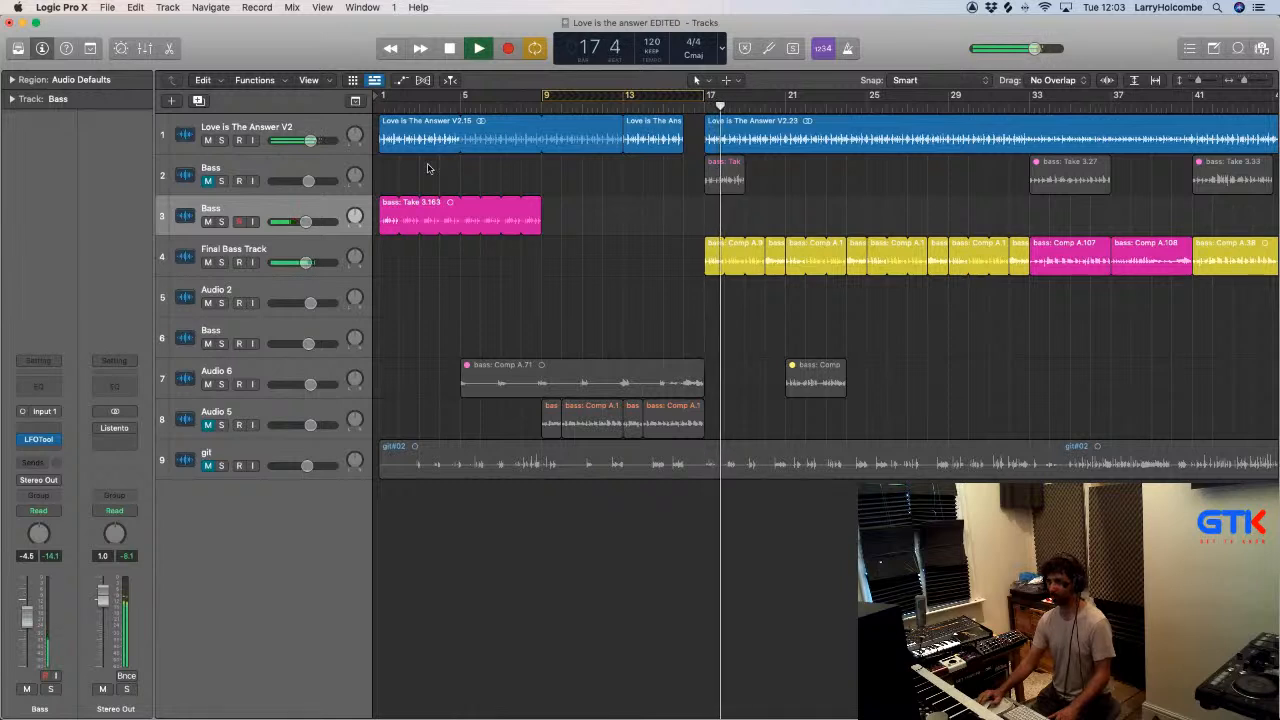
# - Cycle playback from bar 1 to 21 to listen to the intro, and turn cycling off
pyautogui.moveTo(383, 97); pyautogui.dragTo(789, 137)
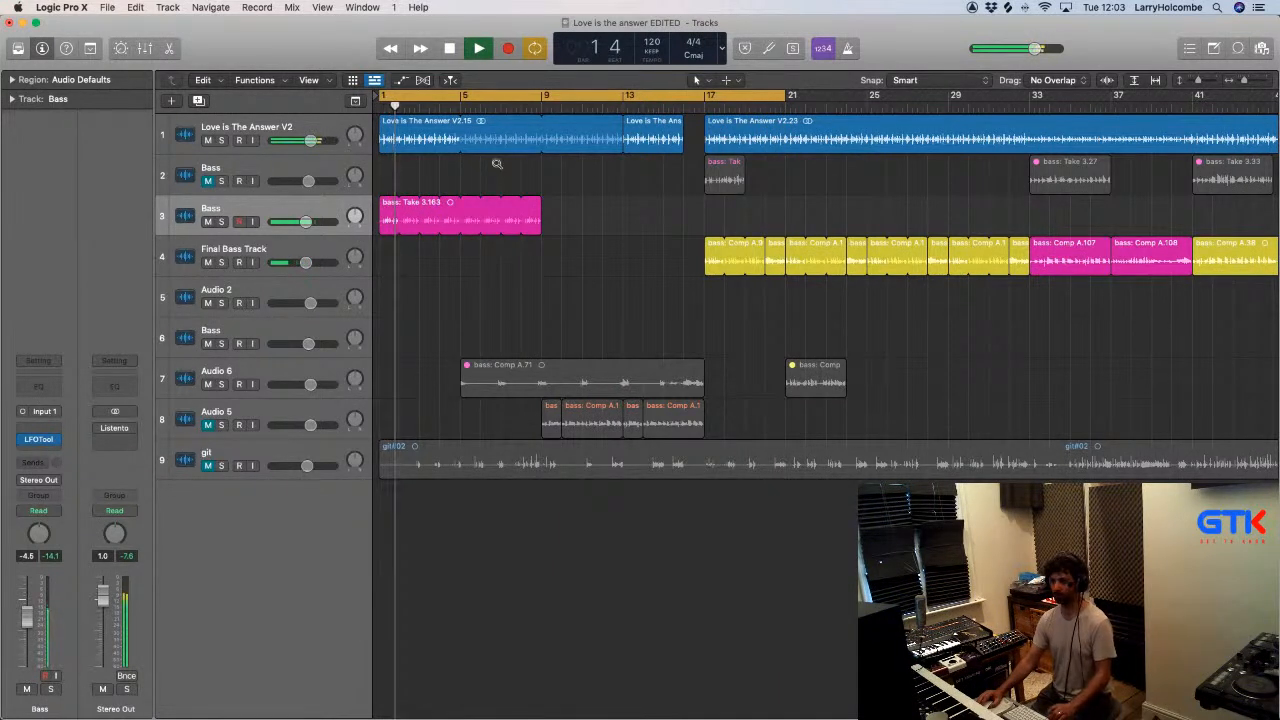
pyautogui.scroll(-1, 495, 166)
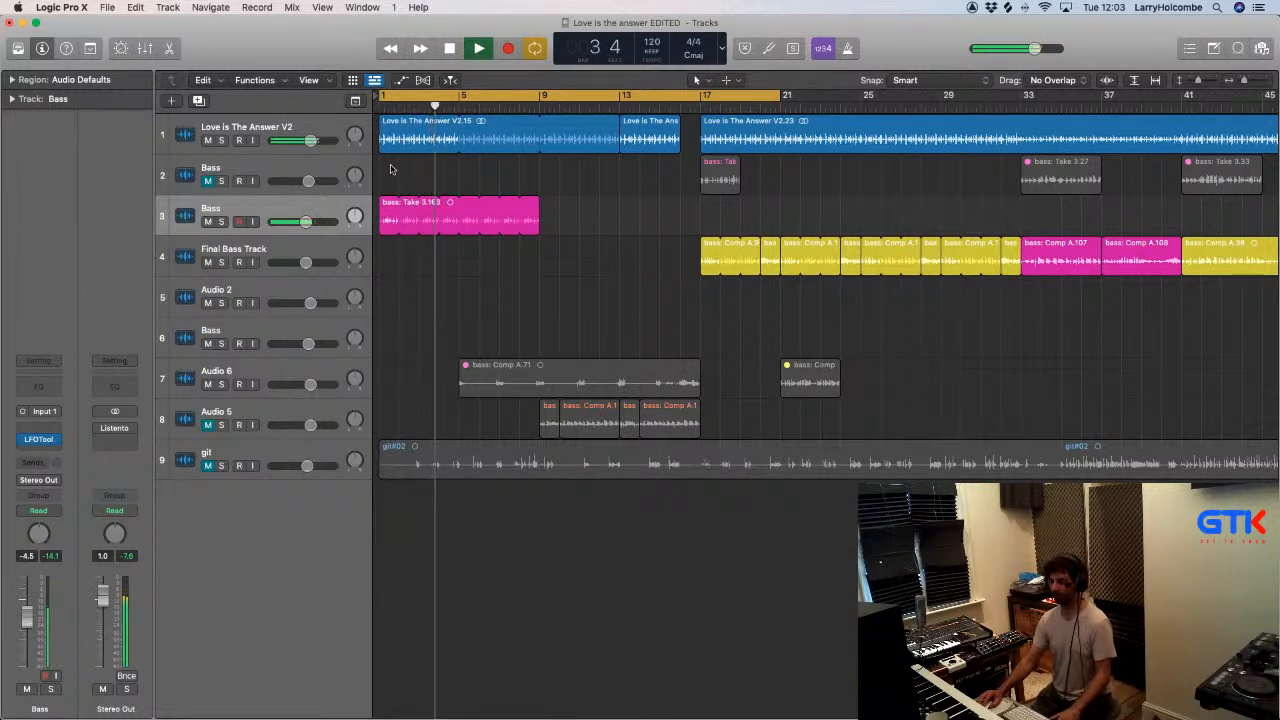
pyautogui.click(483, 95)
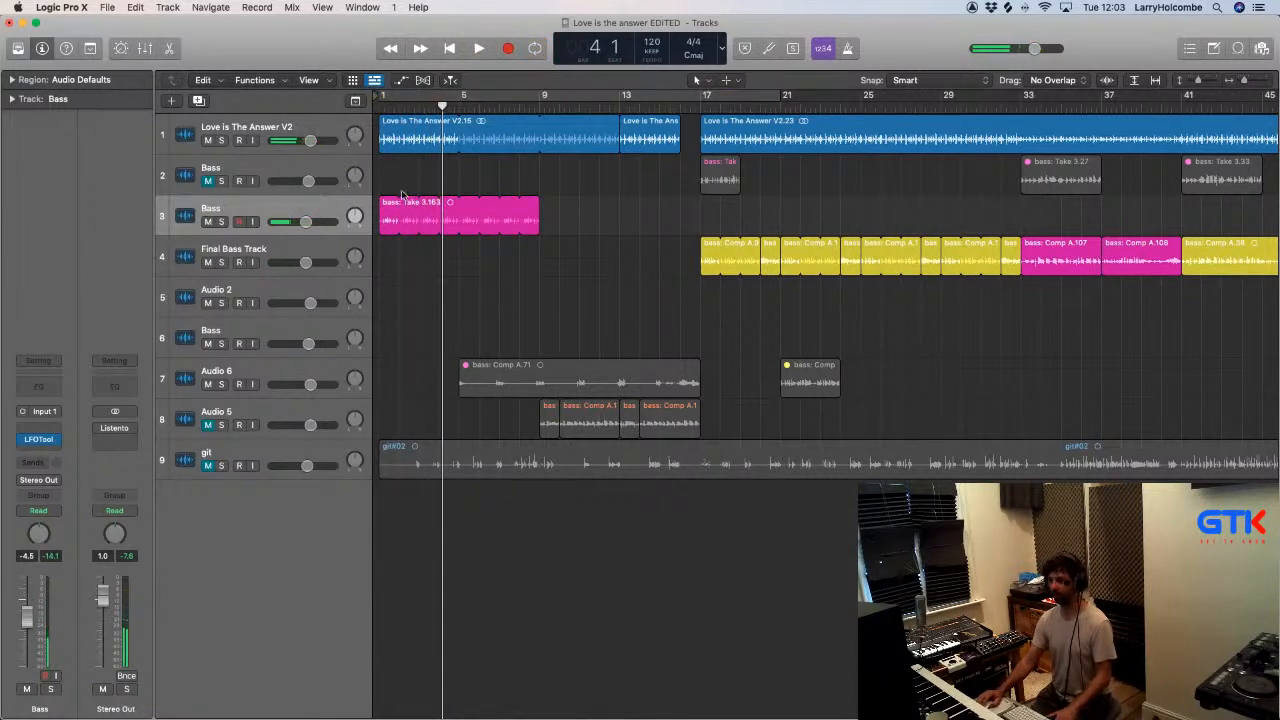
# - Rename track 3 as B - Section Bassline
pyautogui.keyDown('ctrl'); pyautogui.keyDown('alt'); pyautogui.click(602, 221); pyautogui.keyUp('alt'); pyautogui.keyUp('ctrl')
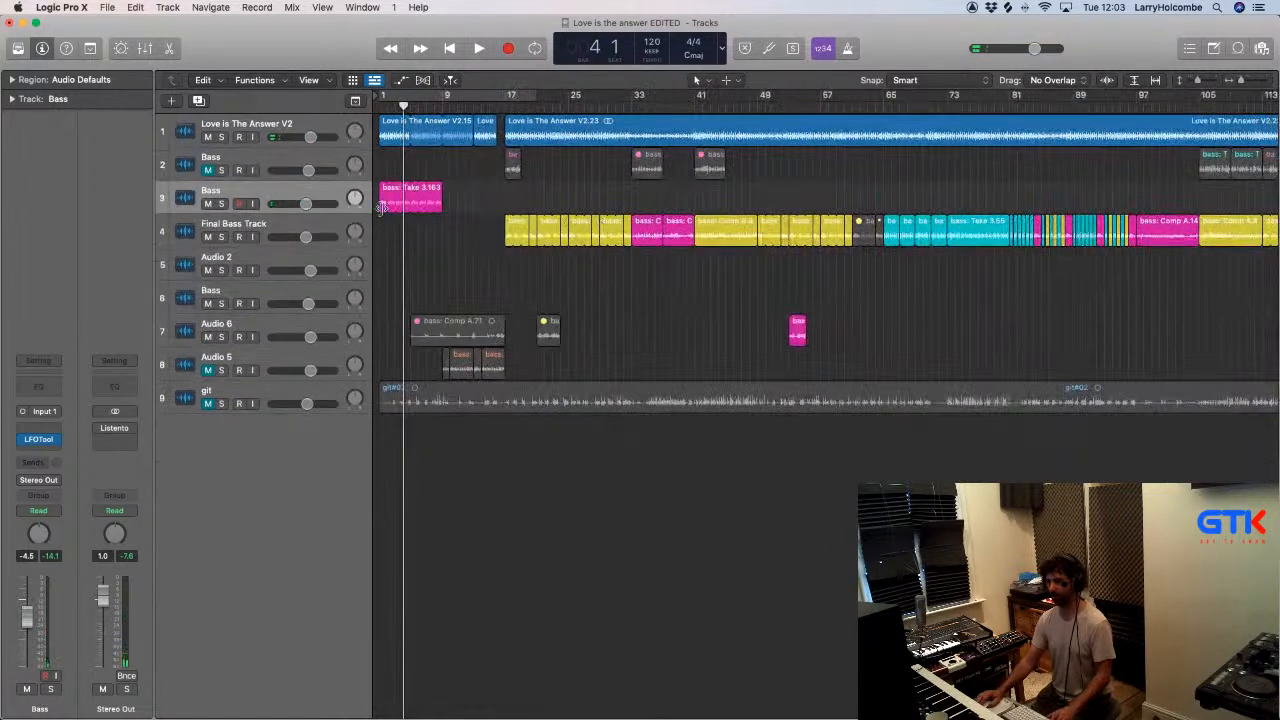
pyautogui.doubleClick(252, 189)
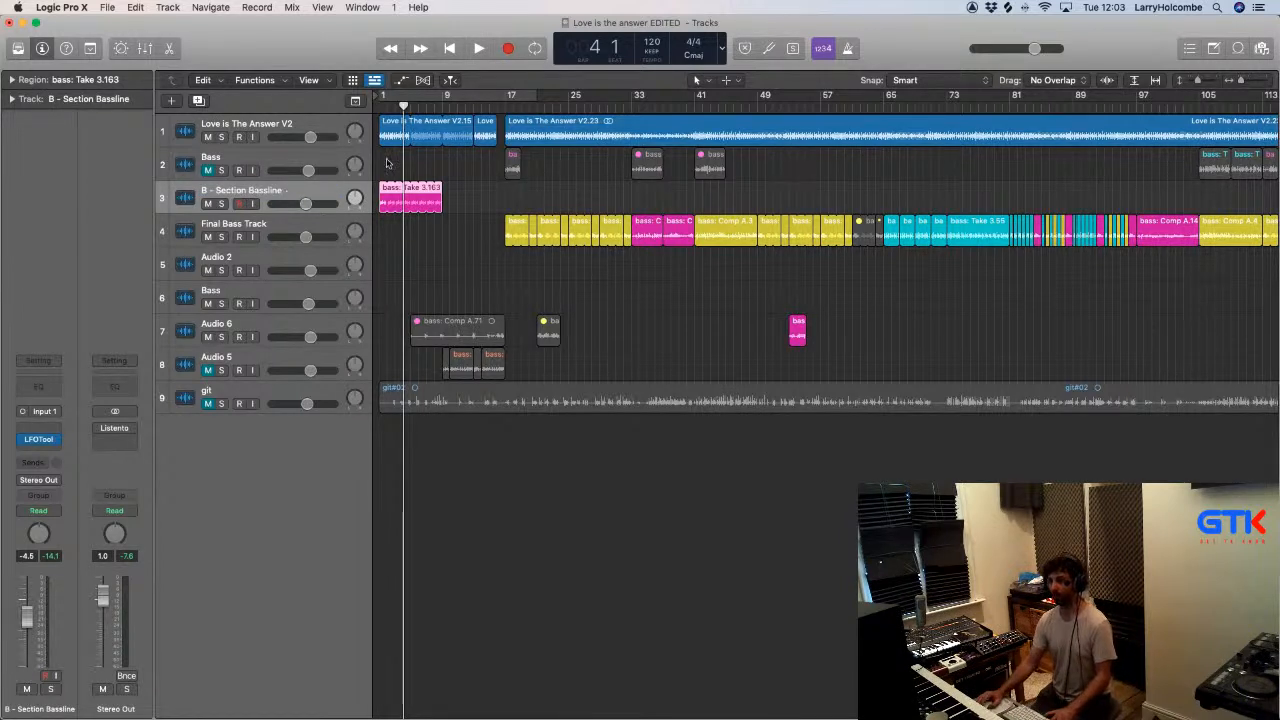
# - Mute the Final Bass Track, unmute the track 2 Bass and play its take at bar 17
pyautogui.press('space')
pyautogui.click(497, 106)
pyautogui.click(207, 237)
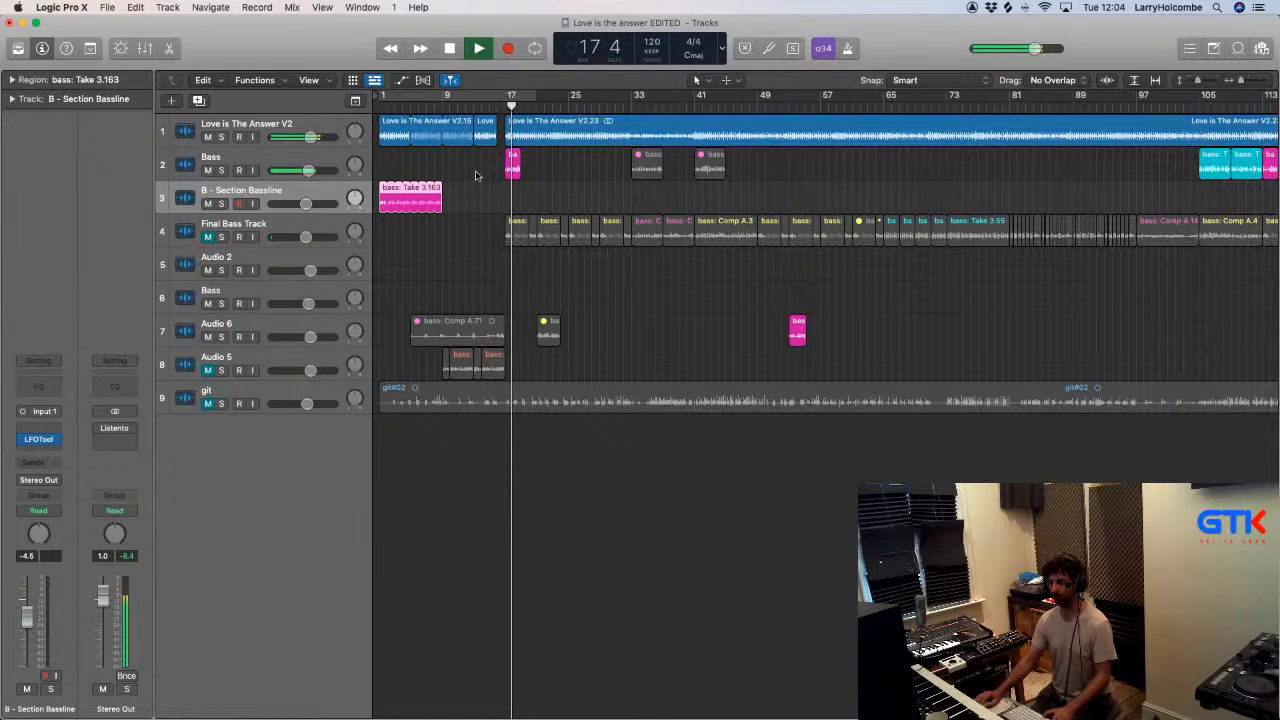
pyautogui.click(512, 163)
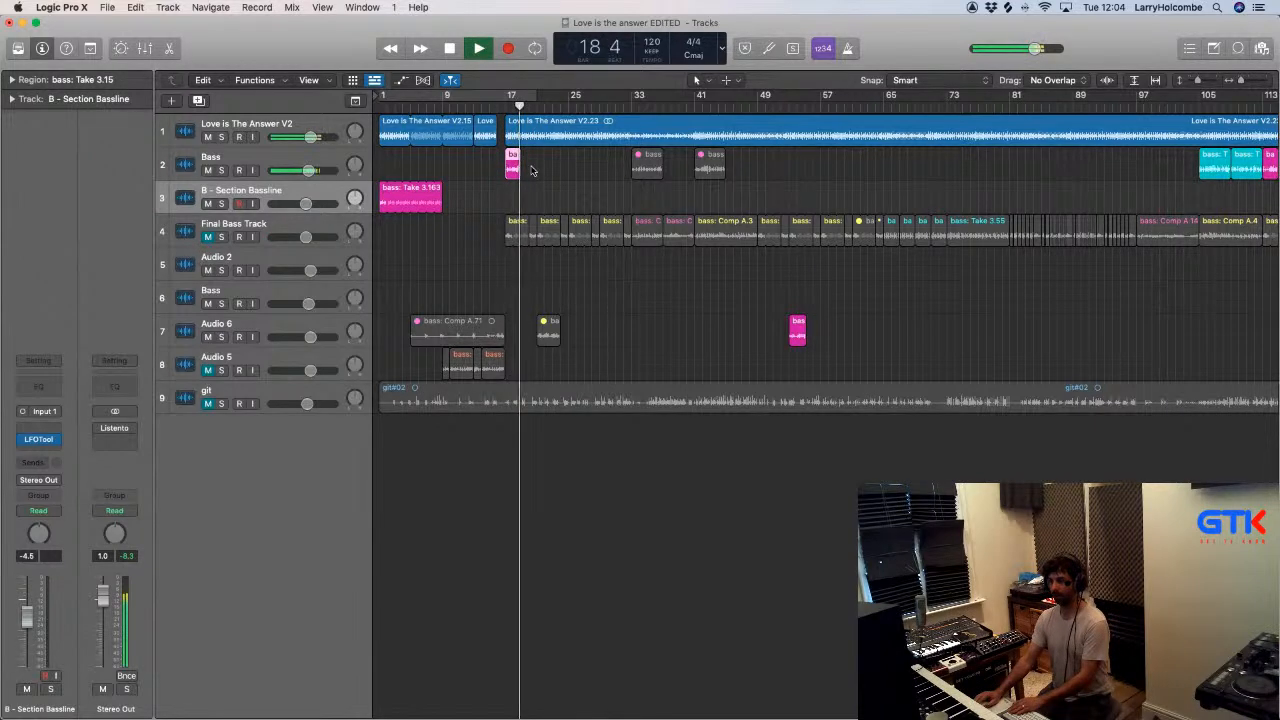
# - Remove the first bar of the track 2 Bass take at bar 17 and move the remaining bar to bar 2 on B - Section Bassline
pyautogui.moveTo(546, 147); pyautogui.dragTo(292, 305)
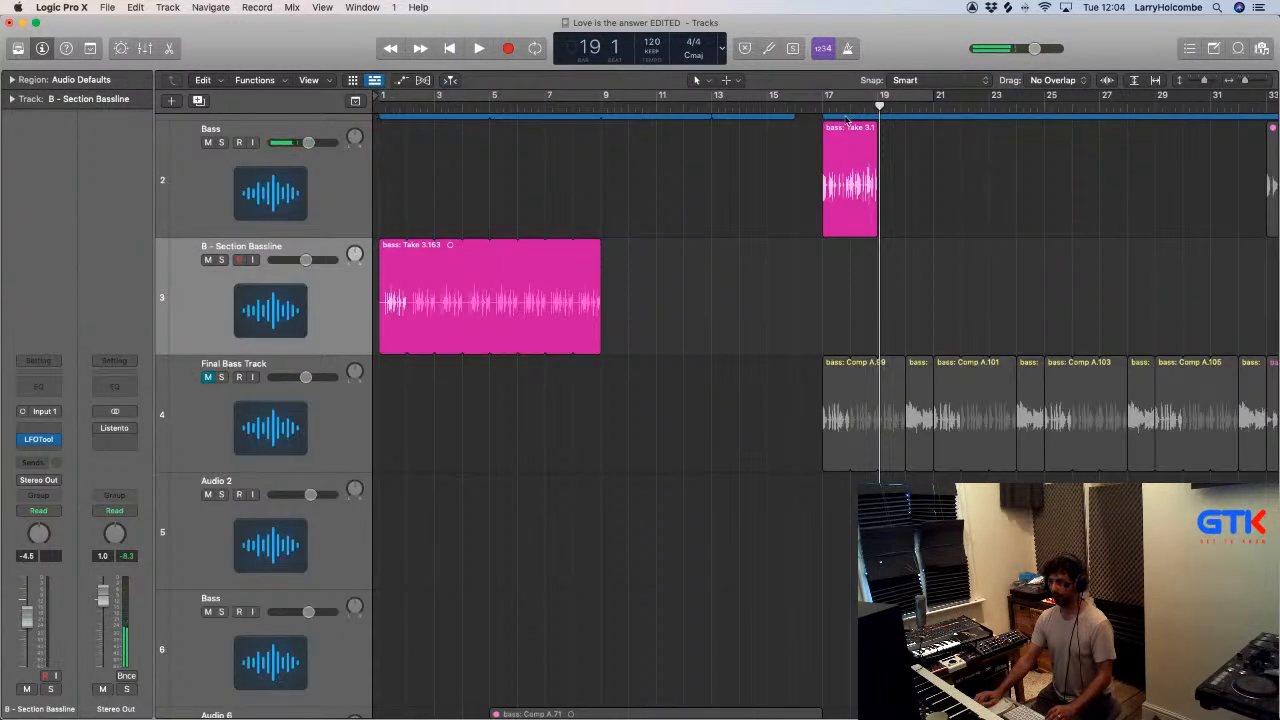
pyautogui.moveTo(850, 125); pyautogui.dragTo(898, 176)
pyautogui.click(856, 142)
pyautogui.click(838, 145)
pyautogui.press('Delete')
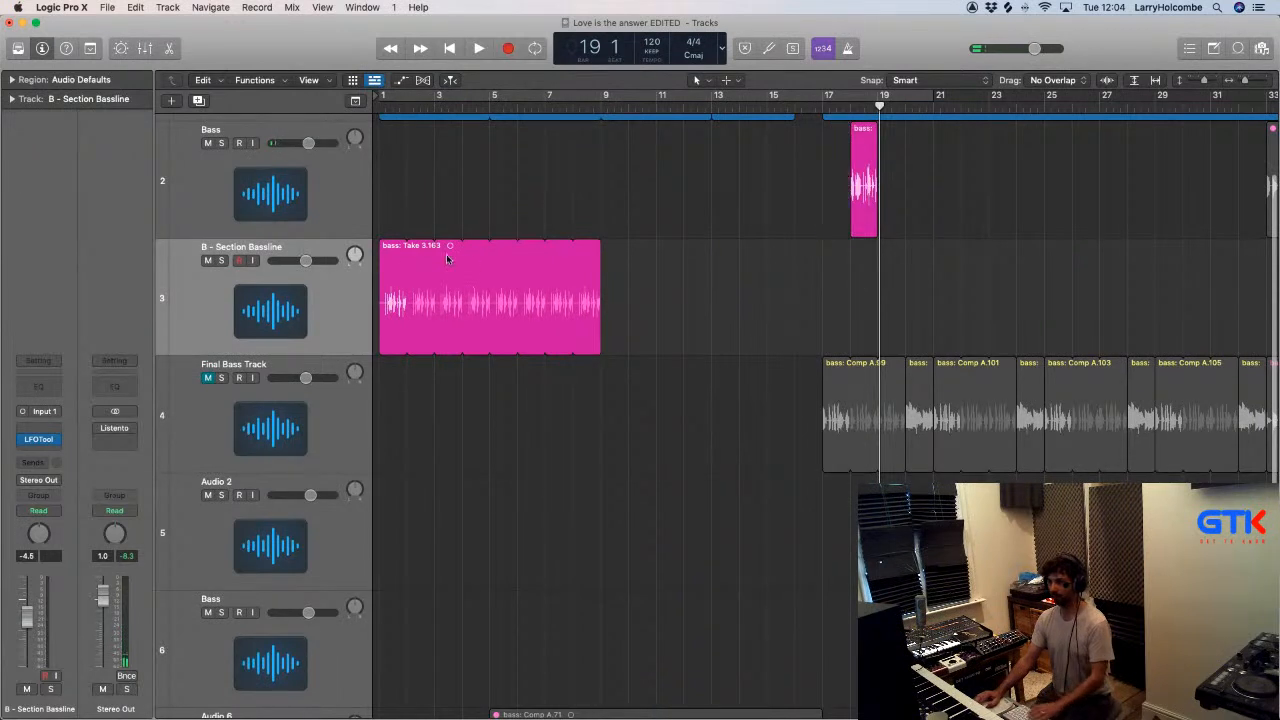
pyautogui.moveTo(878, 130); pyautogui.dragTo(438, 293)
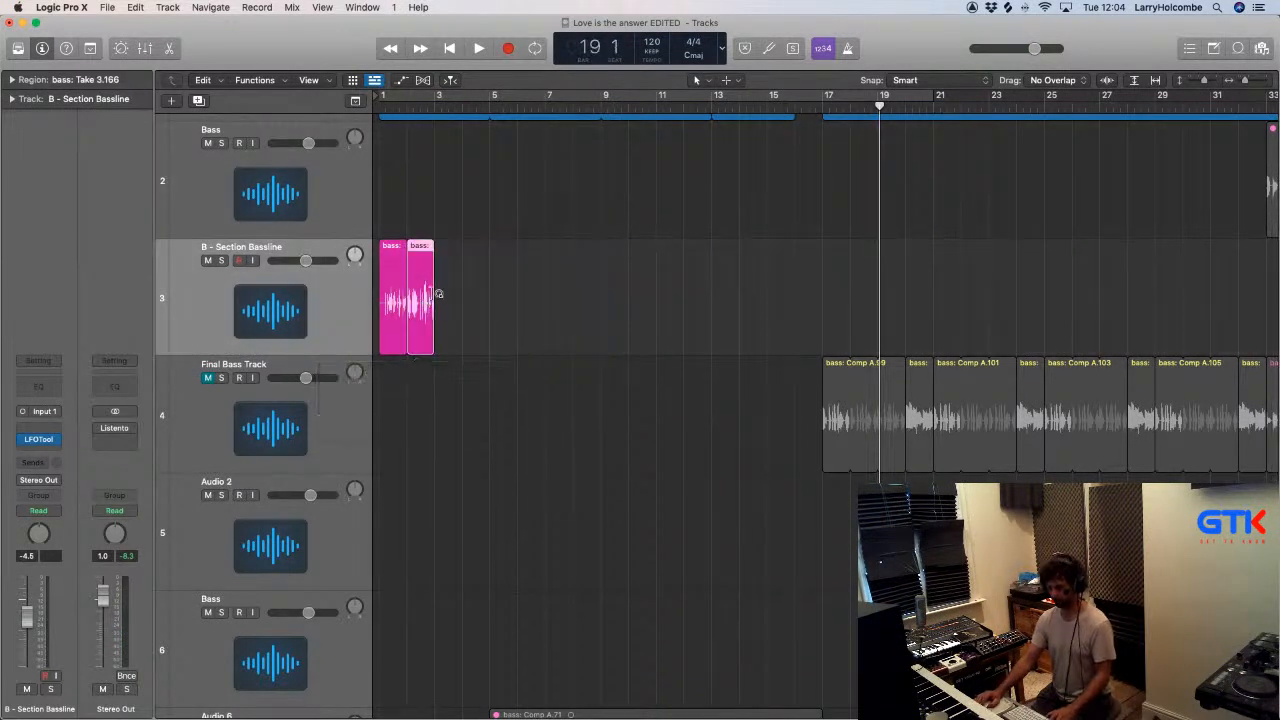
# - Play the two-bar bass phrase and repeat it along B - Section Bassline up to bar 9
pyautogui.click(379, 107)
pyautogui.press('space')
pyautogui.moveTo(514, 232); pyautogui.dragTo(443, 257)
pyautogui.click(390, 211)
pyautogui.moveTo(543, 261); pyautogui.dragTo(498, 263)
# - Cycle playback from bar 1 to 9 and listen to the B - Section Bassline from the start
pyautogui.moveTo(381, 90); pyautogui.dragTo(600, 95)
pyautogui.press('z')
pyautogui.scroll(3, 429, 297)
pyautogui.press('Return')
pyautogui.scroll(-5, 492, 640)
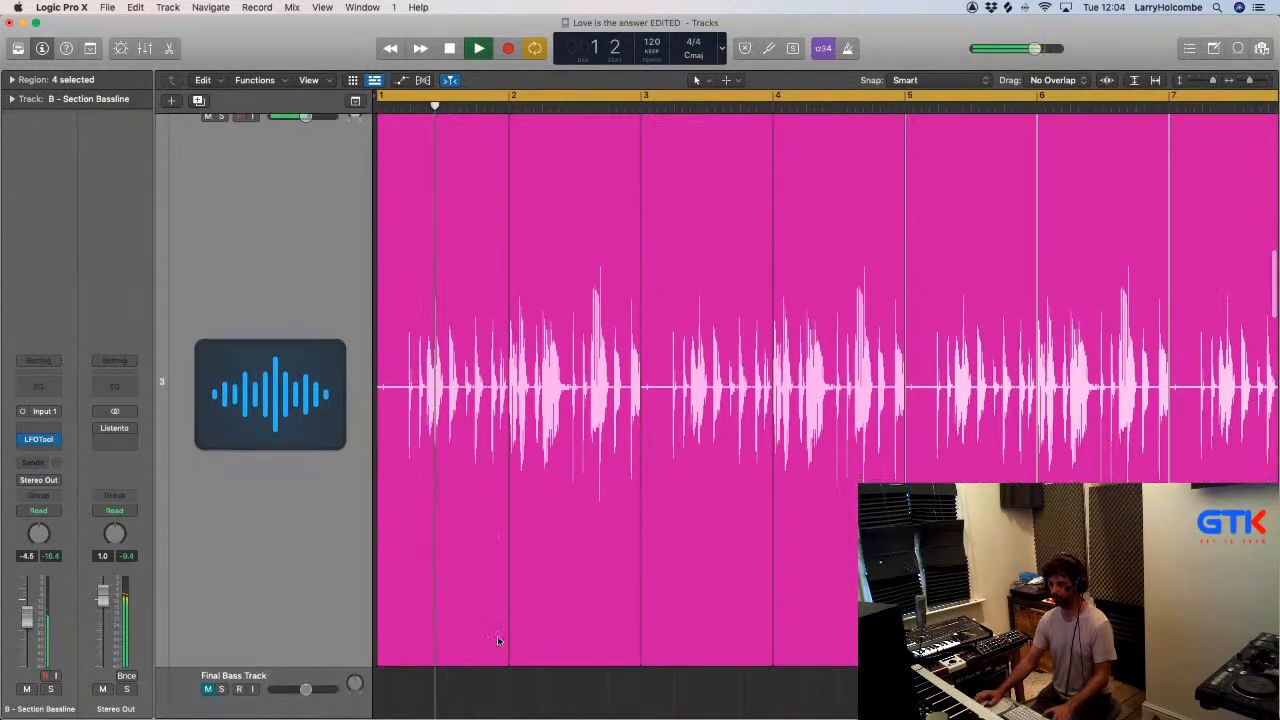
# - Shorten the bar 1 region on B - Section Bassline so it ends around the middle of beat 3
pyautogui.press('space')
pyautogui.moveTo(499, 637); pyautogui.dragTo(455, 637)
pyautogui.press('space')
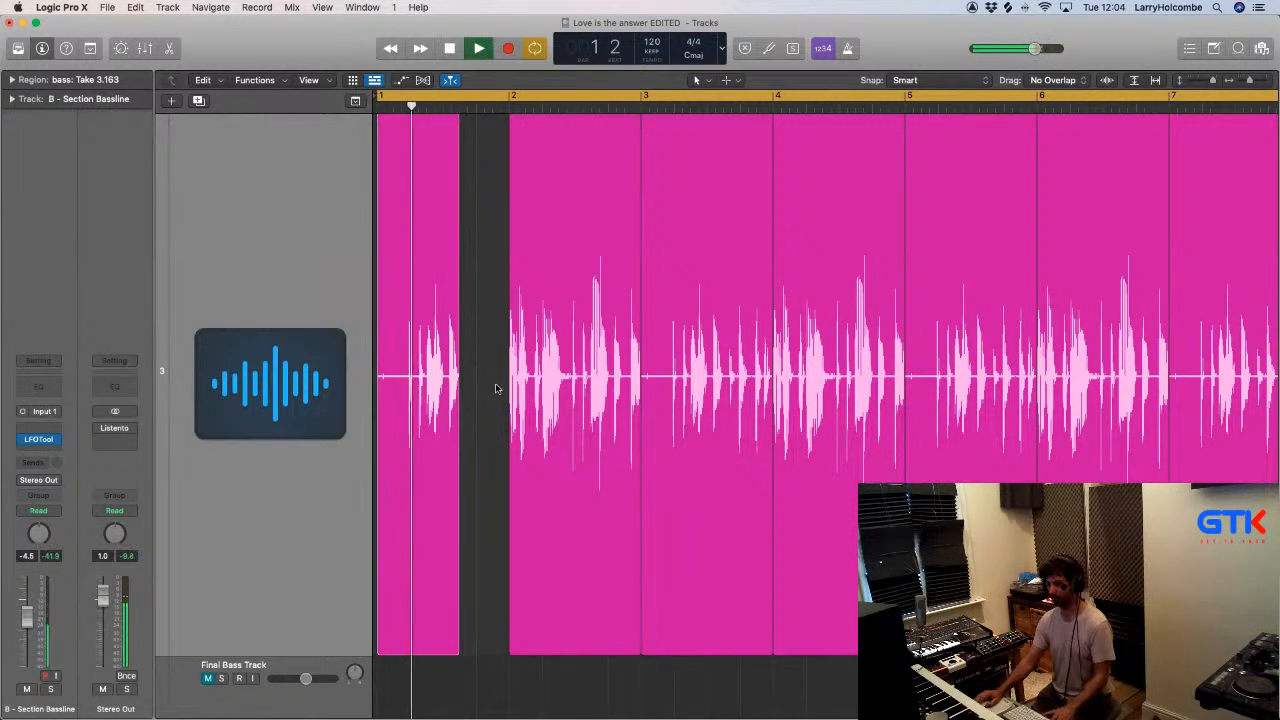
pyautogui.click(486, 365)
pyautogui.press('super+Up')
pyautogui.press('super+Up')
pyautogui.press('super+Up')
pyautogui.press('super+Up')
pyautogui.press('super+Up')
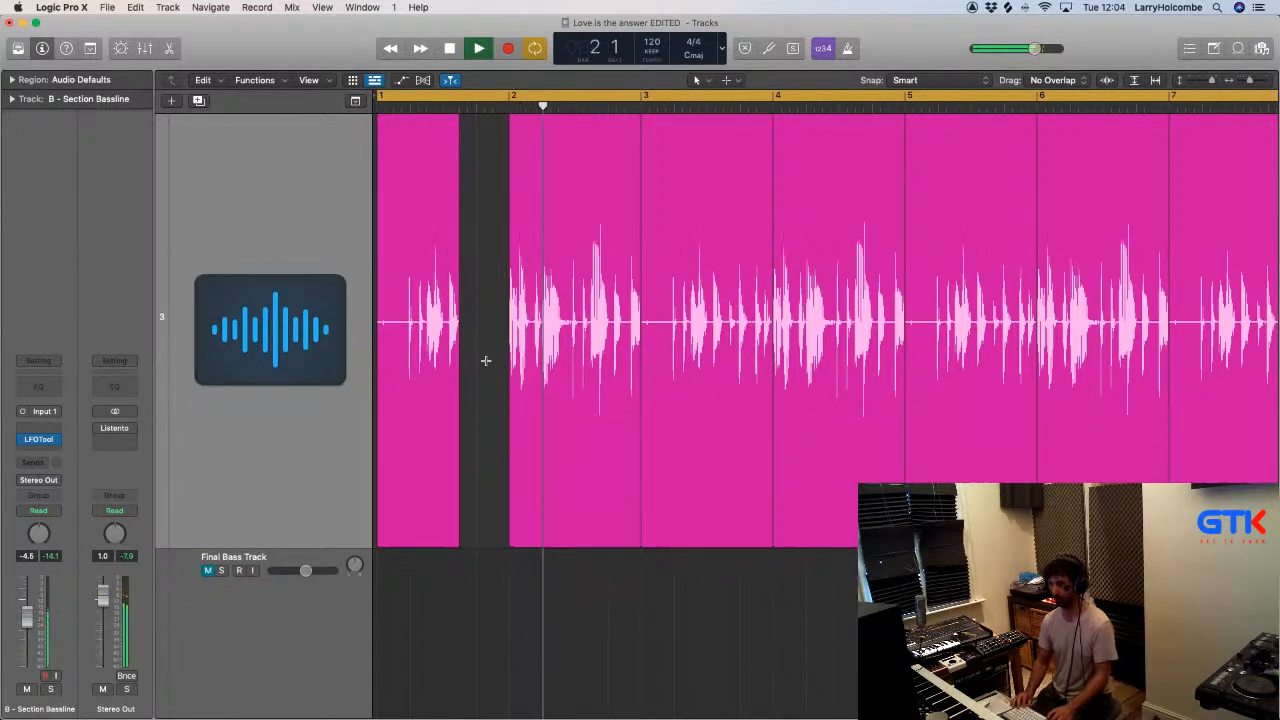
# - Shorten the bar 2 region on B - Section Bassline so it ends just before beat 3
pyautogui.click(631, 447)
pyautogui.moveTo(631, 447); pyautogui.dragTo(566, 440)
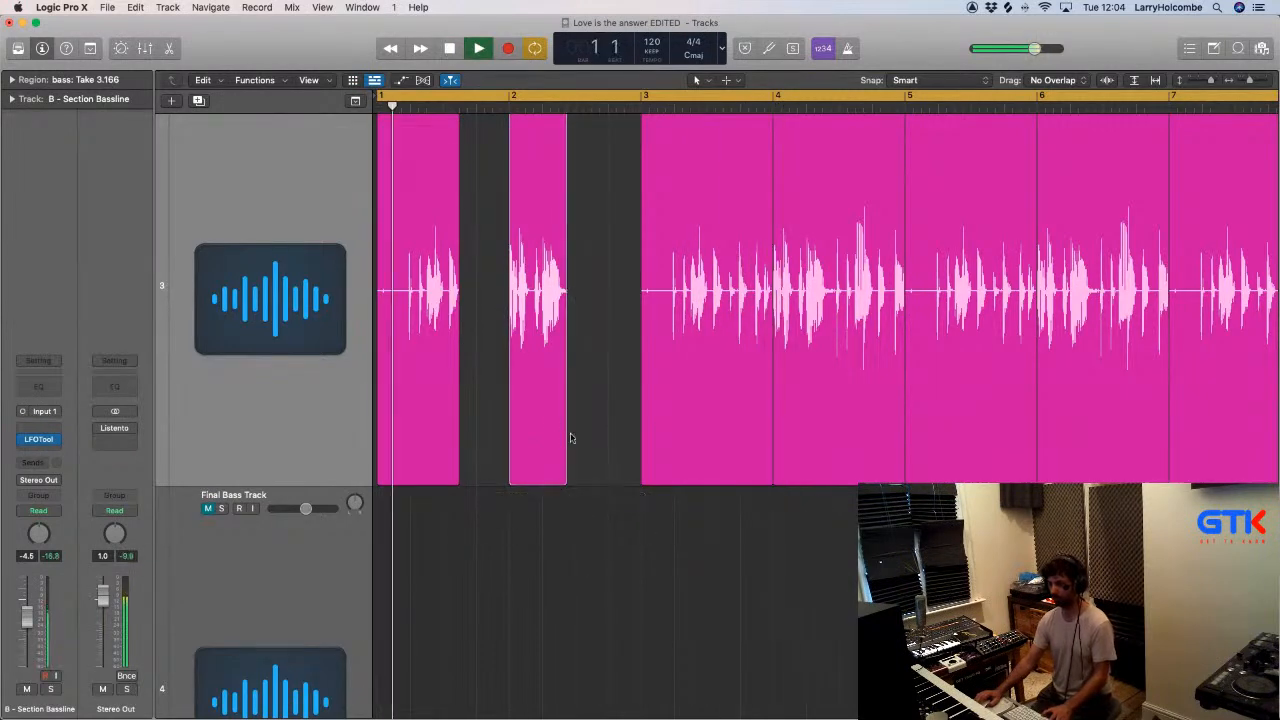
pyautogui.press('super+Up')
pyautogui.press('super+Up')
pyautogui.press('super+Up')
pyautogui.press('super+Up')
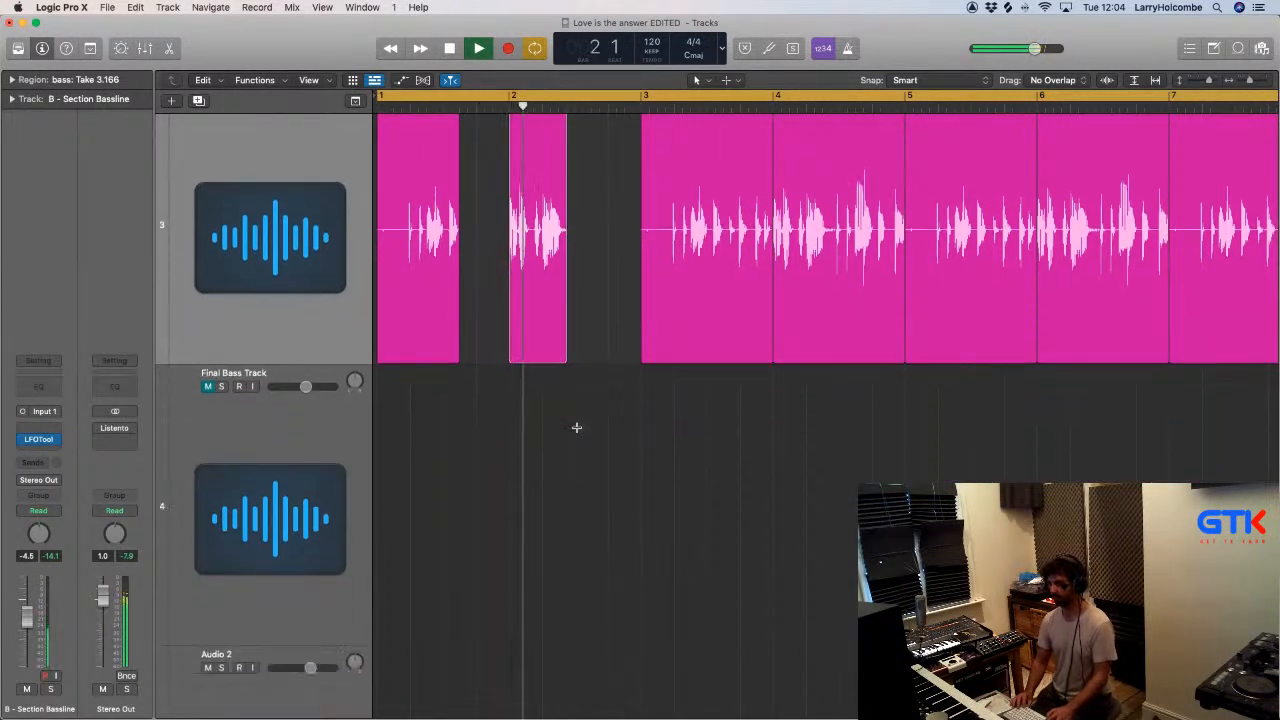
# - Slice out the second note of the bar 2 bass region and copy it to the phrase's end, just before beat 3
pyautogui.scroll(1, 577, 431)
pyautogui.moveTo(488, 172); pyautogui.dragTo(656, 330)
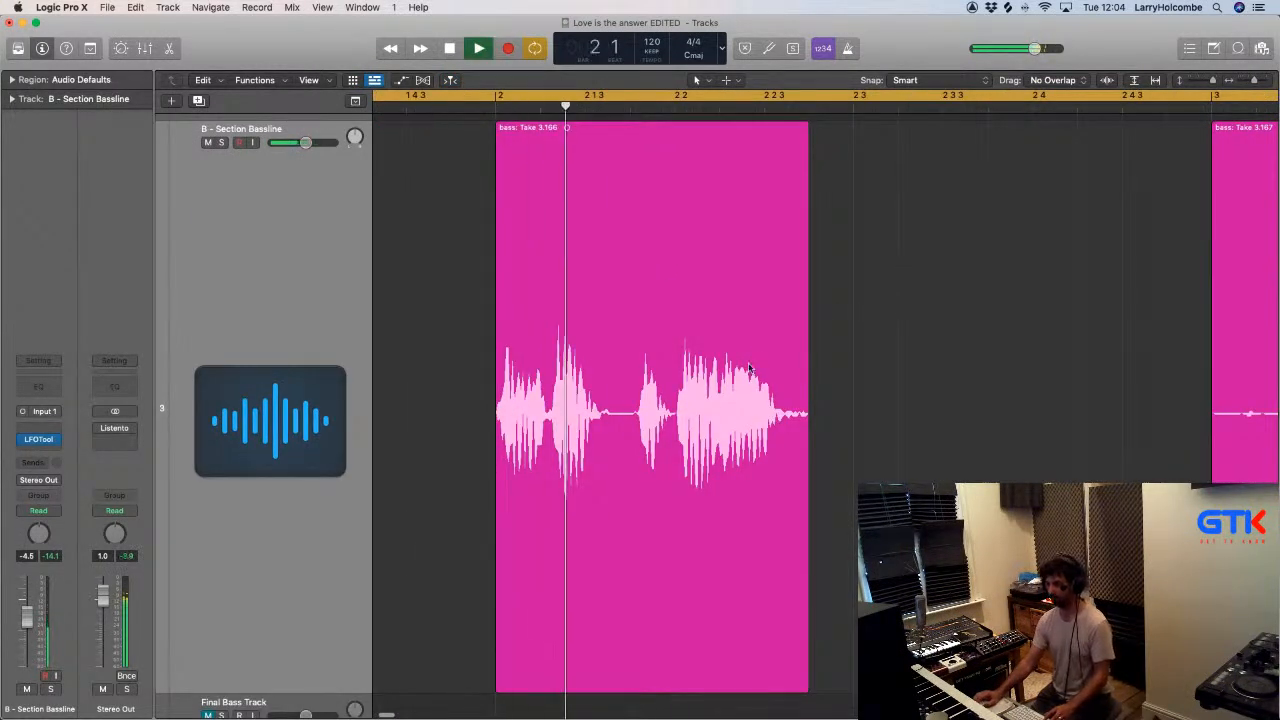
pyautogui.moveTo(547, 388); pyautogui.dragTo(613, 393)
pyautogui.click(576, 337)
pyautogui.moveTo(574, 338); pyautogui.dragTo(839, 346)
pyautogui.press('space')
pyautogui.press('space')
pyautogui.keyDown('ctrl'); pyautogui.keyDown('alt'); pyautogui.click(840, 345); pyautogui.keyUp('alt'); pyautogui.keyUp('ctrl')
pyautogui.keyDown('ctrl'); pyautogui.keyDown('alt'); pyautogui.click(840, 345); pyautogui.keyUp('alt'); pyautogui.keyUp('ctrl')
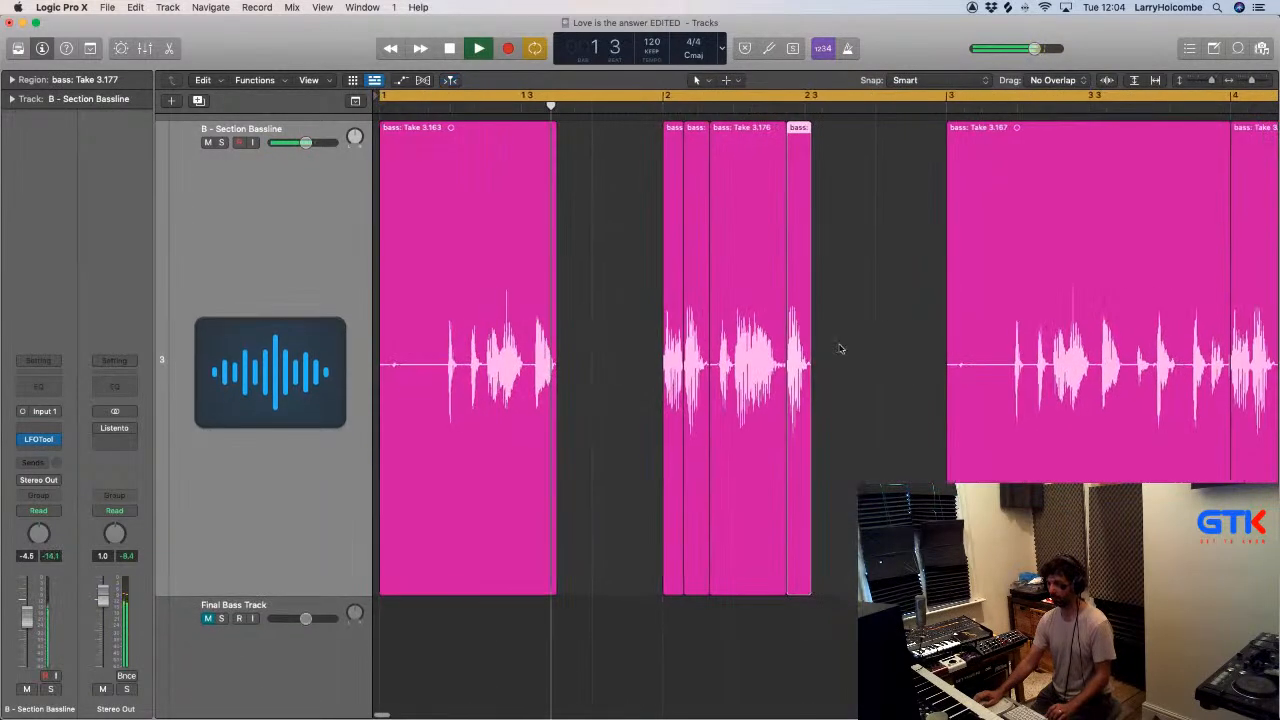
pyautogui.click(861, 315)
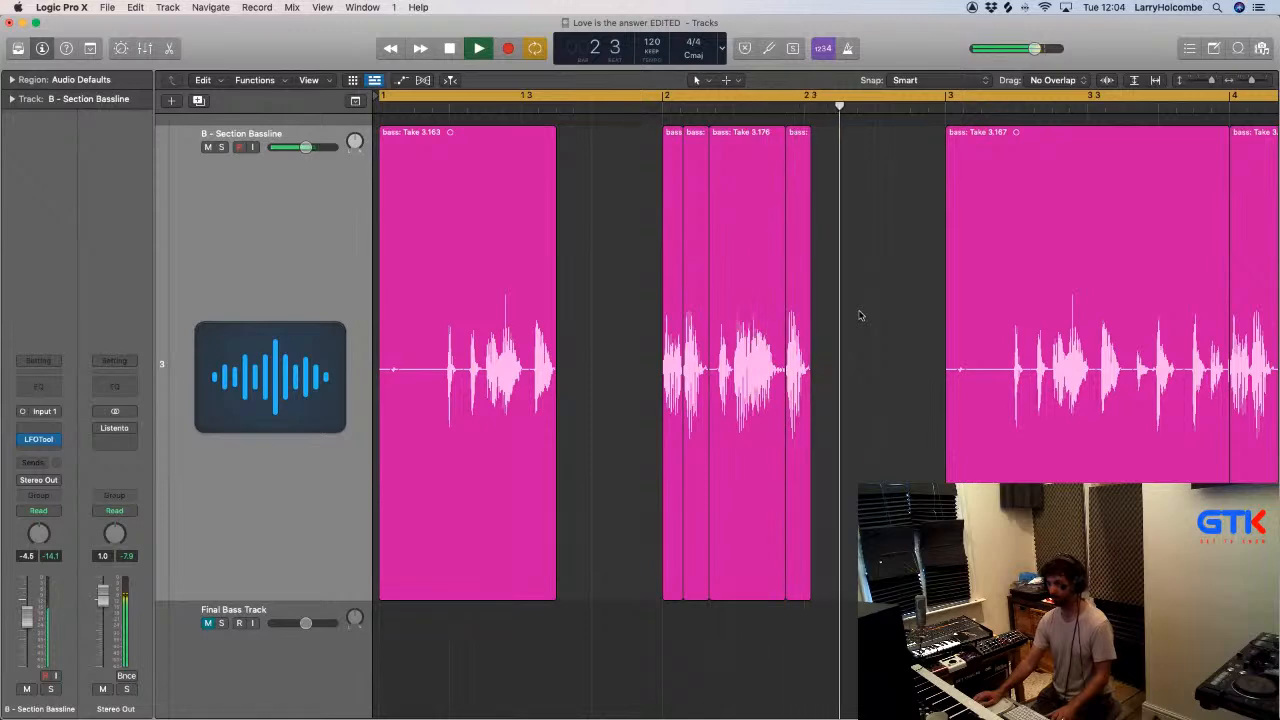
# - Delete all B - Section Bassline regions from bar 3 onward, leaving the edited two-bar phrase
pyautogui.scroll(-5, 860, 315)
pyautogui.moveTo(574, 191); pyautogui.dragTo(1252, 198)
pyautogui.press('Delete')
pyautogui.press('Delete')
pyautogui.scroll(-4, 1171, 217)
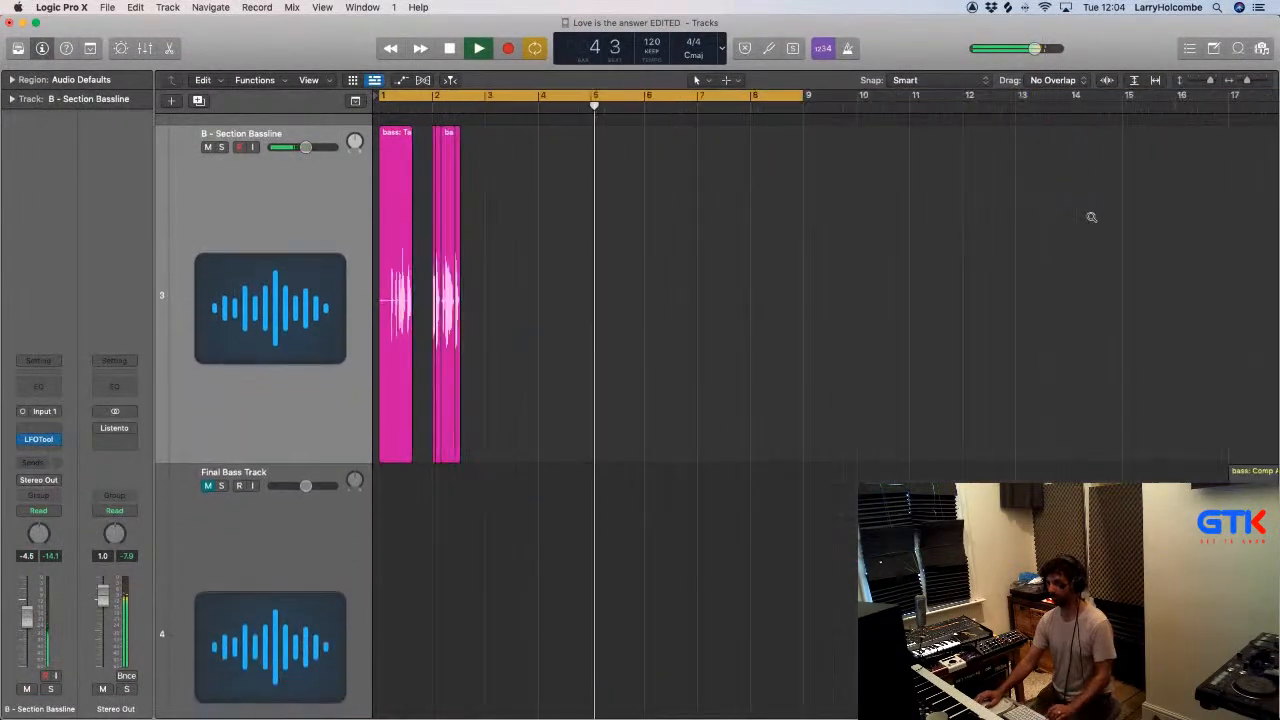
# - Copy the edited two-bar bass phrase to bar 3, and copy the resulting four bars to bar 5
pyautogui.moveTo(527, 178); pyautogui.dragTo(492, 160)
pyautogui.press('space')
pyautogui.press('space')
pyautogui.moveTo(389, 160); pyautogui.dragTo(591, 171)
pyautogui.press('super+Up')
pyautogui.press('super+Up')
pyautogui.press('super+Up')
pyautogui.press('super+Up')
pyautogui.press('super+Up')
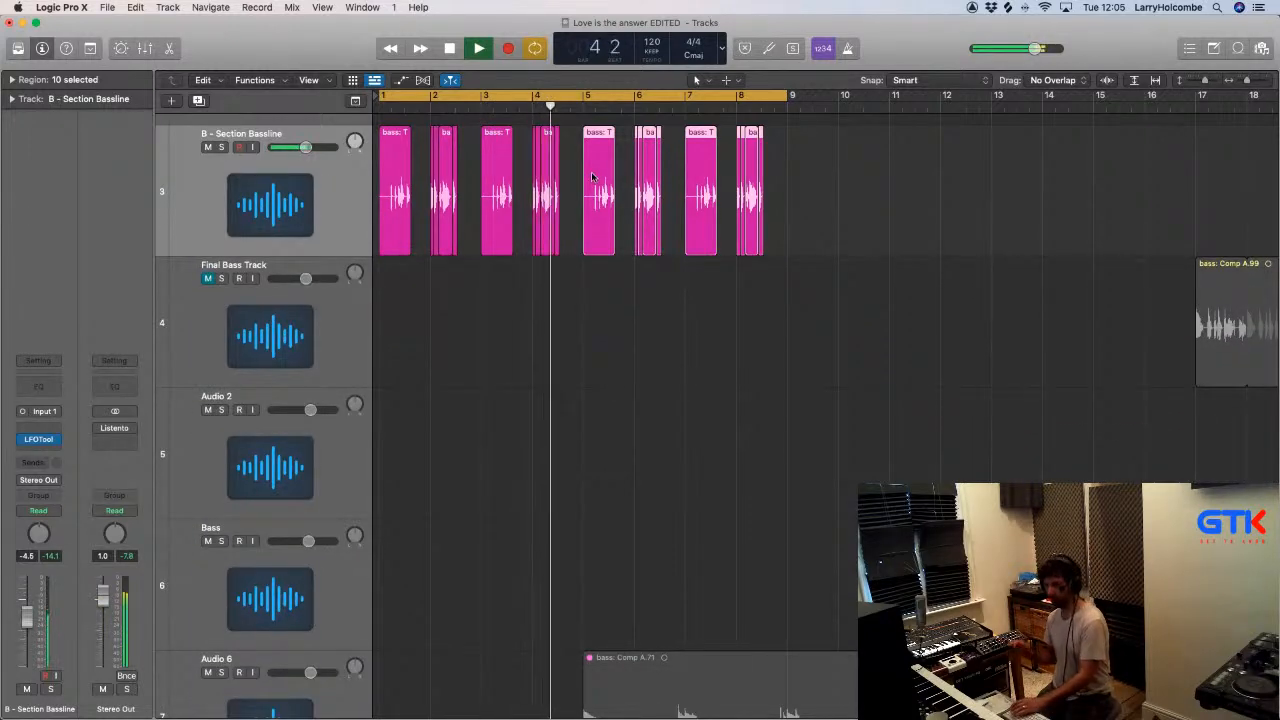
# - Try replacing the first four bars of the track 1 music with a copy of bars 17 to 21 under the bassline
pyautogui.press('super+Up')
pyautogui.press('super+Up')
pyautogui.press('super+Up')
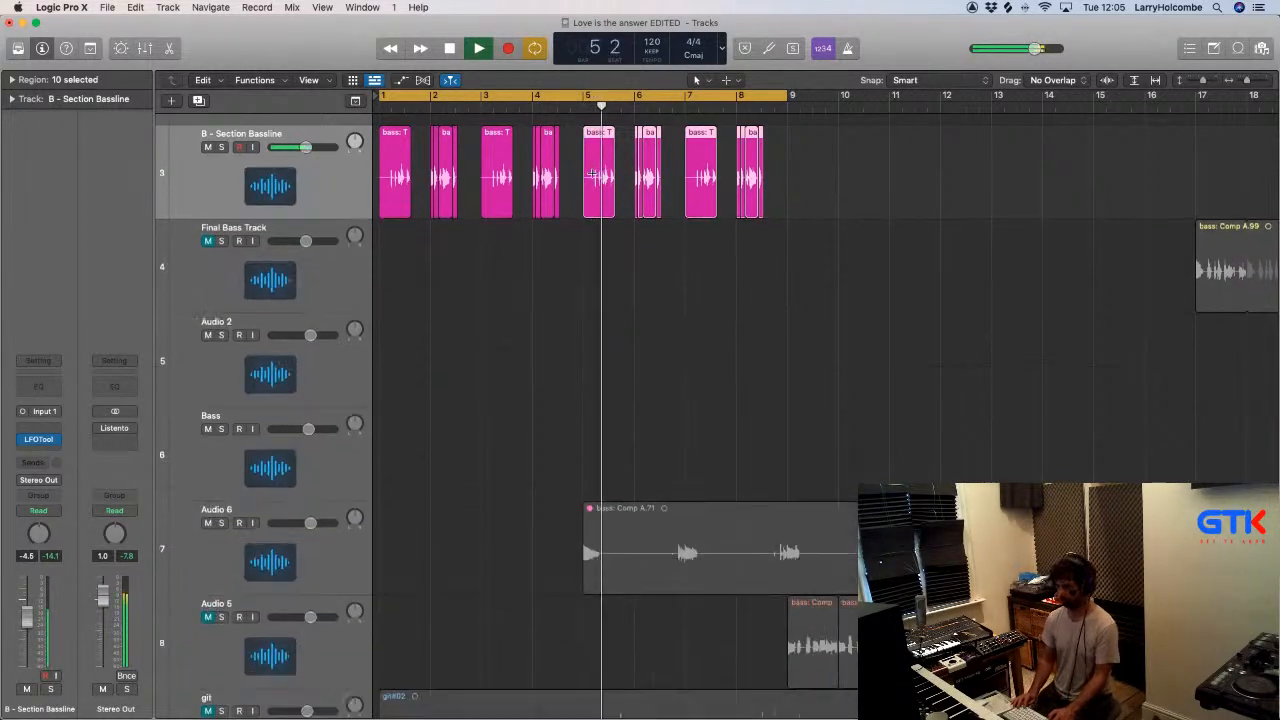
pyautogui.press('super+Left')
pyautogui.press('super+Up')
pyautogui.press('super+Left')
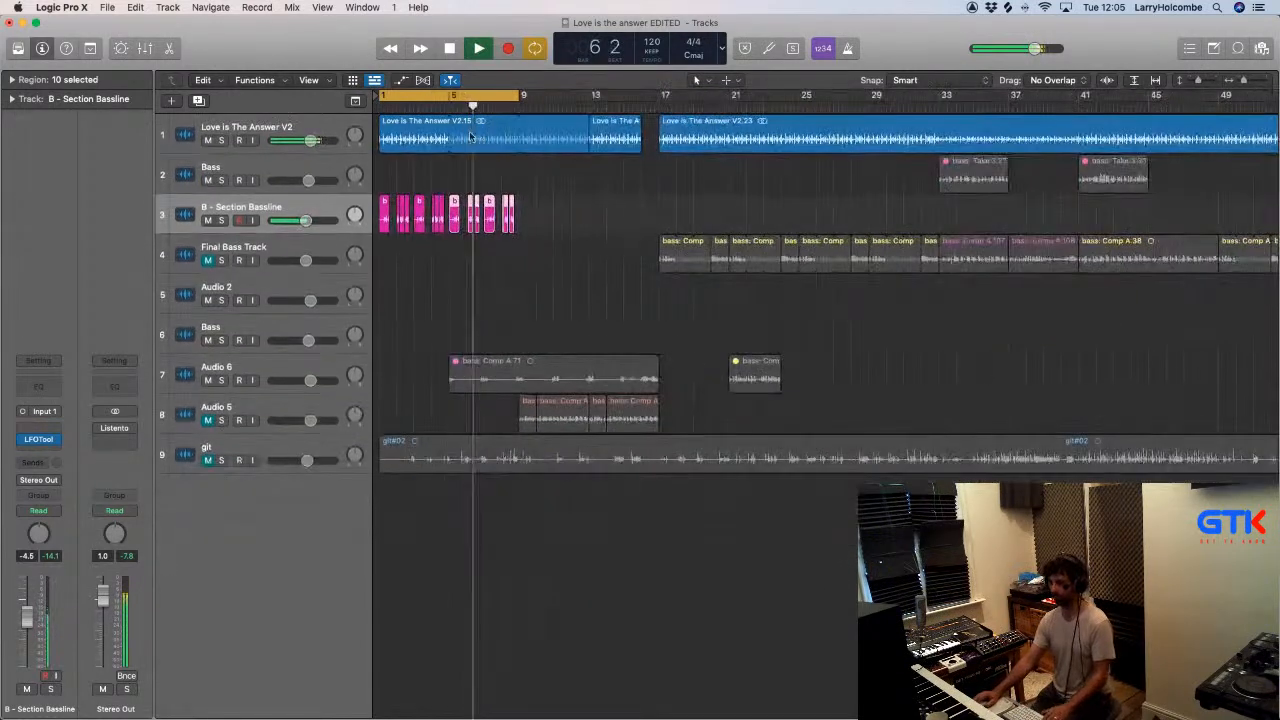
pyautogui.press('space')
pyautogui.moveTo(658, 124)
pyautogui.mouseDown()
pyautogui.moveTo(724, 138)
pyautogui.moveTo(424, 150)
pyautogui.mouseUp()
pyautogui.click(700, 136)
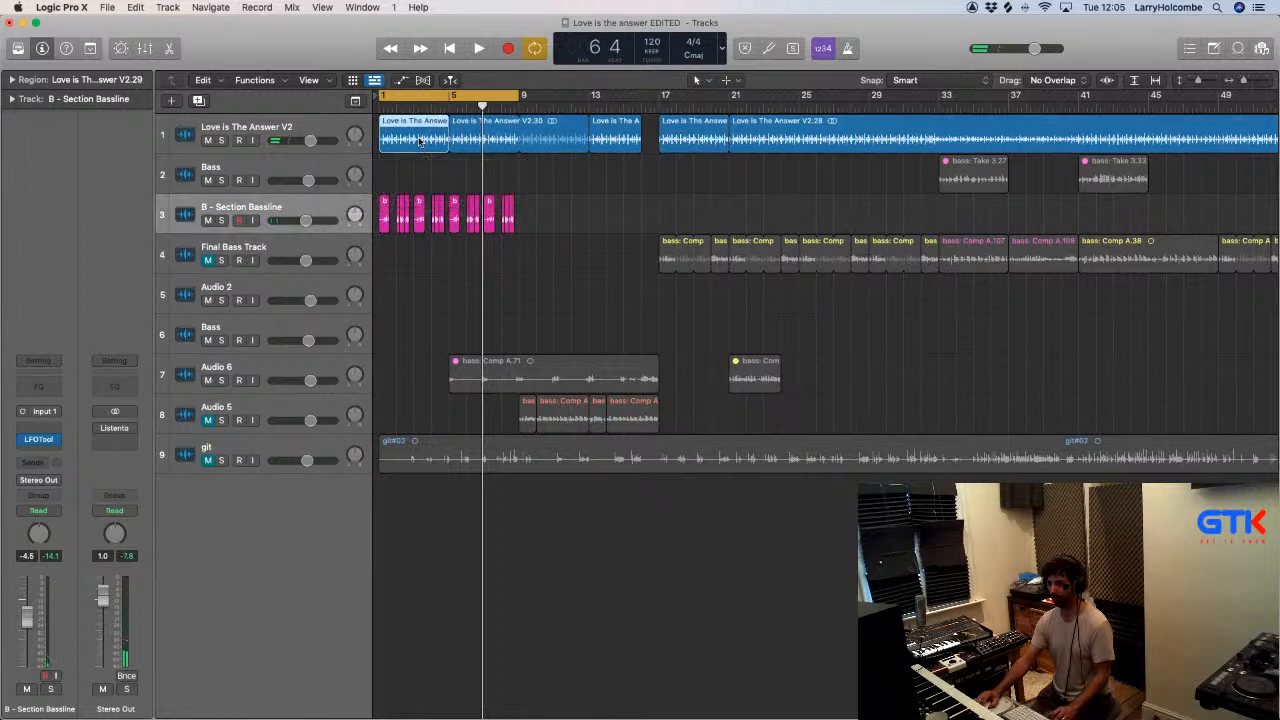
pyautogui.press('Return')
pyautogui.press('space')
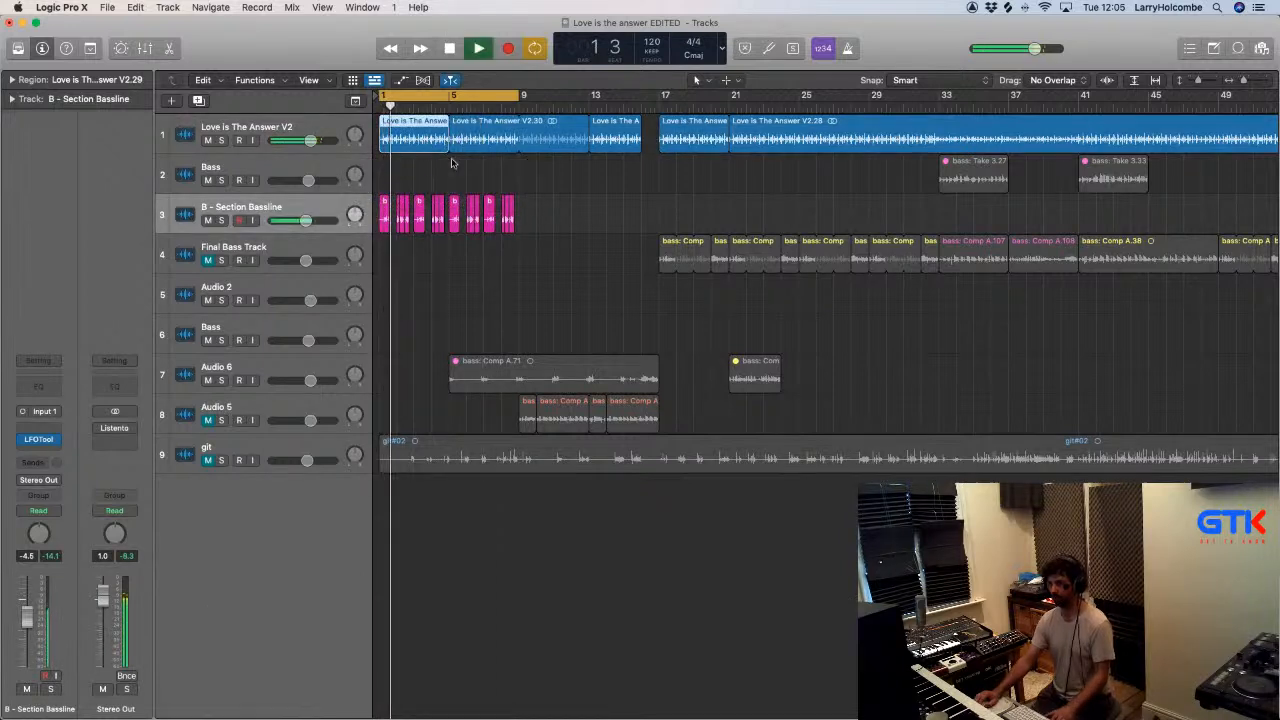
pyautogui.click(380, 167)
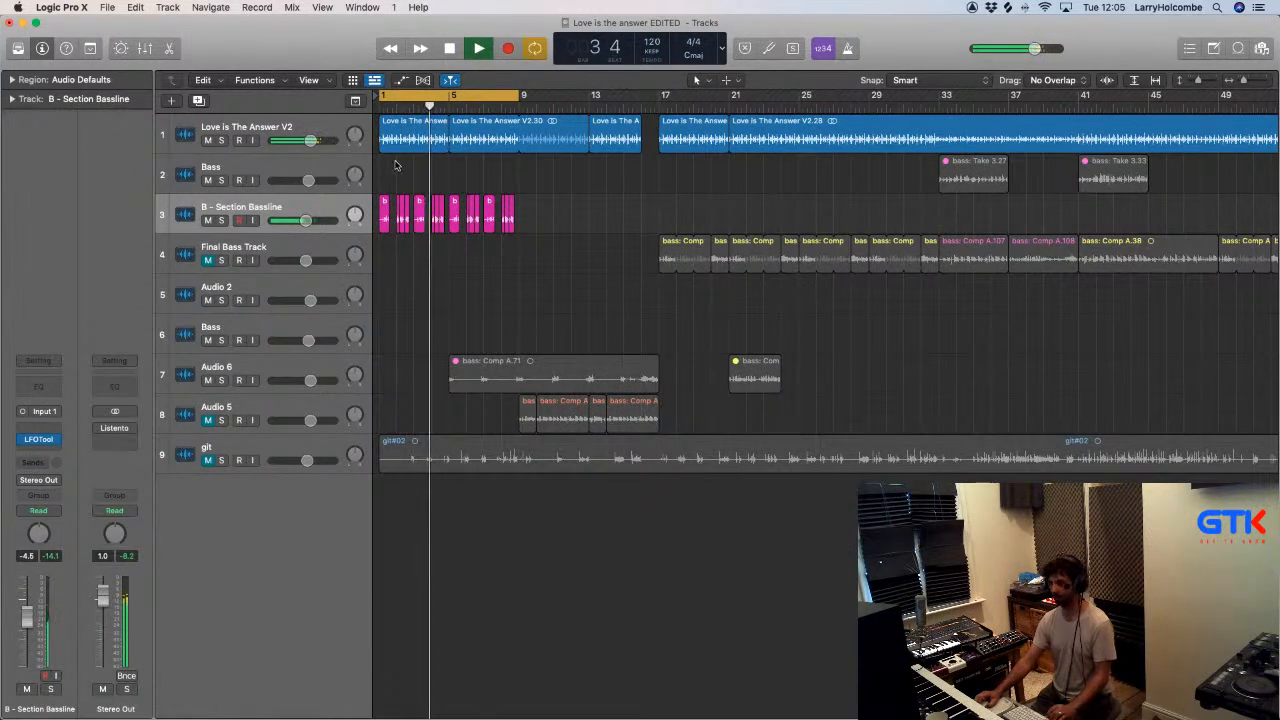
pyautogui.press('super+z')
# - Turn cycling off and play the edited bassline against the intro music from the start
pyautogui.press('Return')
pyautogui.press('c')
pyautogui.scroll(-2, 629, 187)
pyautogui.click(600, 187)
pyautogui.scroll(-1, 600, 187)
pyautogui.press('space')
# - Replace the bar 2 slices on B - Section Bassline with a copy of the bar 1 region and play the result
pyautogui.moveTo(517, 177); pyautogui.dragTo(346, 247)
pyautogui.press('z')
pyautogui.moveTo(460, 251); pyautogui.dragTo(555, 358)
pyautogui.press('Delete')
pyautogui.moveTo(395, 335); pyautogui.dragTo(497, 335)
pyautogui.press('space')
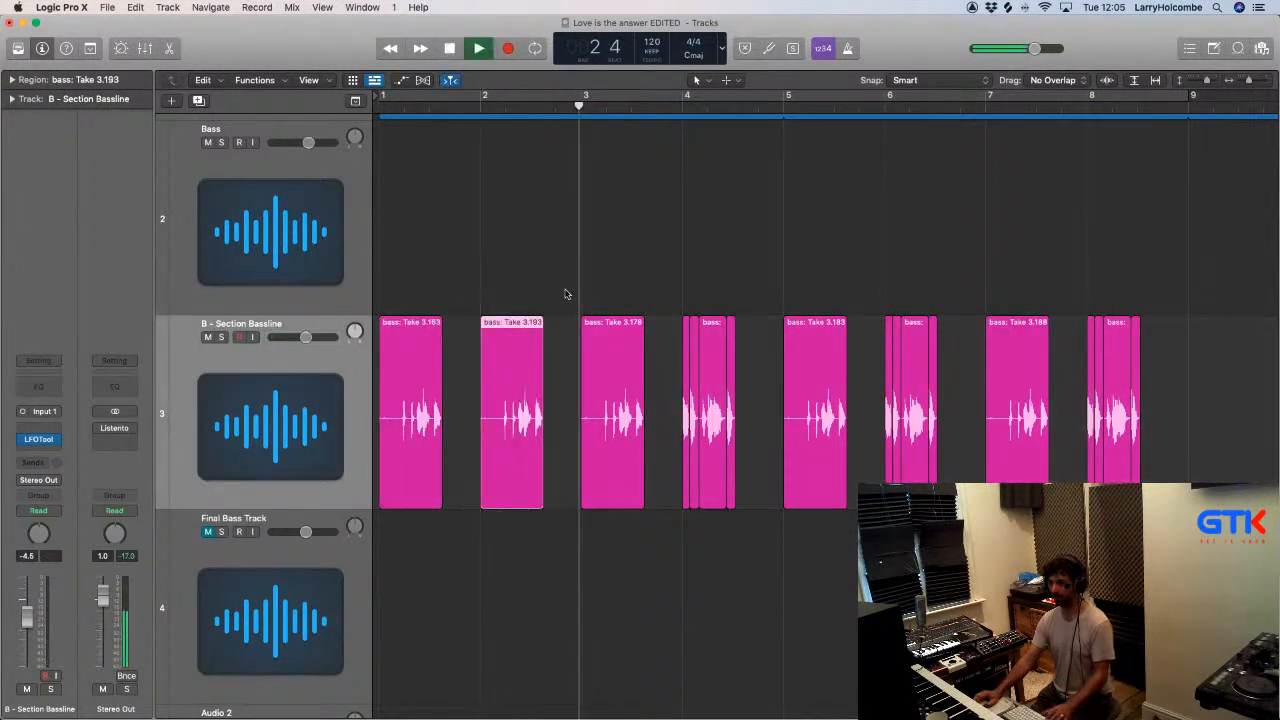
pyautogui.scroll(-1, 568, 289)
pyautogui.press('space')
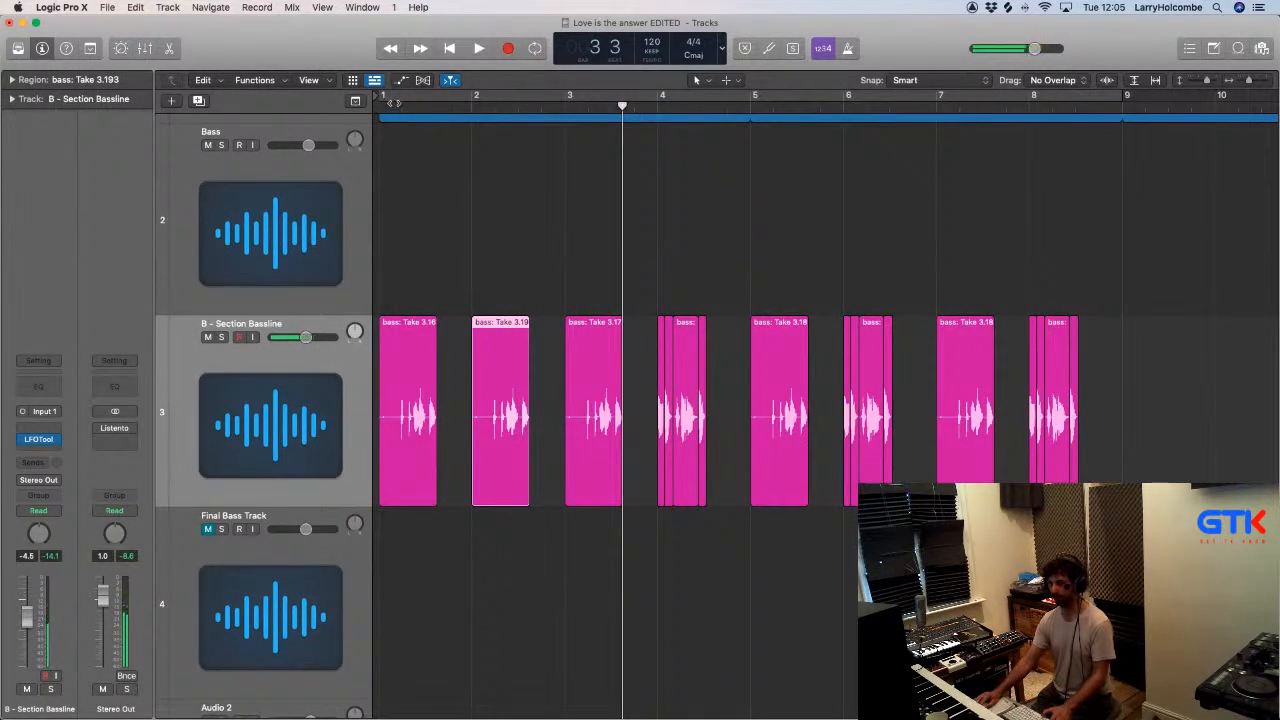
# - Set the cycle range from bar 1 to 5 and play the revised four-bar bassline
pyautogui.moveTo(383, 104); pyautogui.dragTo(748, 129)
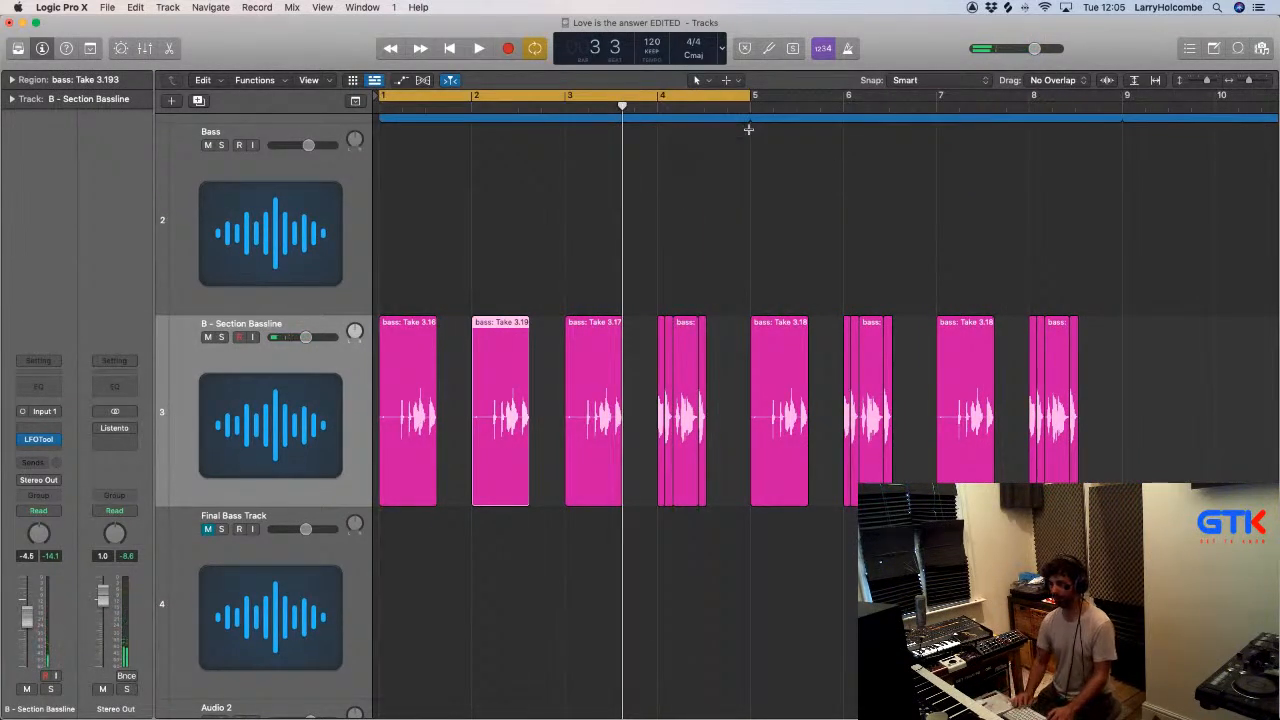
pyautogui.press('super+Up')
pyautogui.press('super+Up')
pyautogui.press('space')
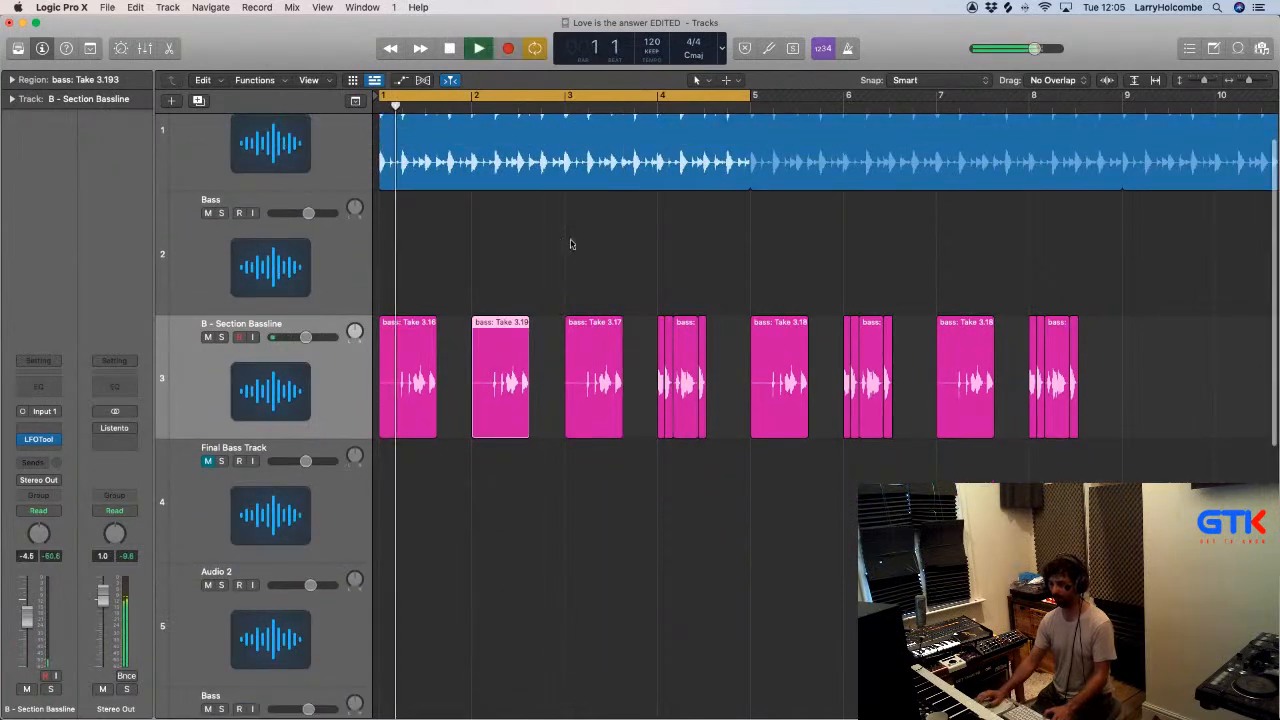
# - Create one software instrument track with the default patch below B - Section Bassline and close the Library
pyautogui.click(270, 377)
pyautogui.press('alt+super+n')
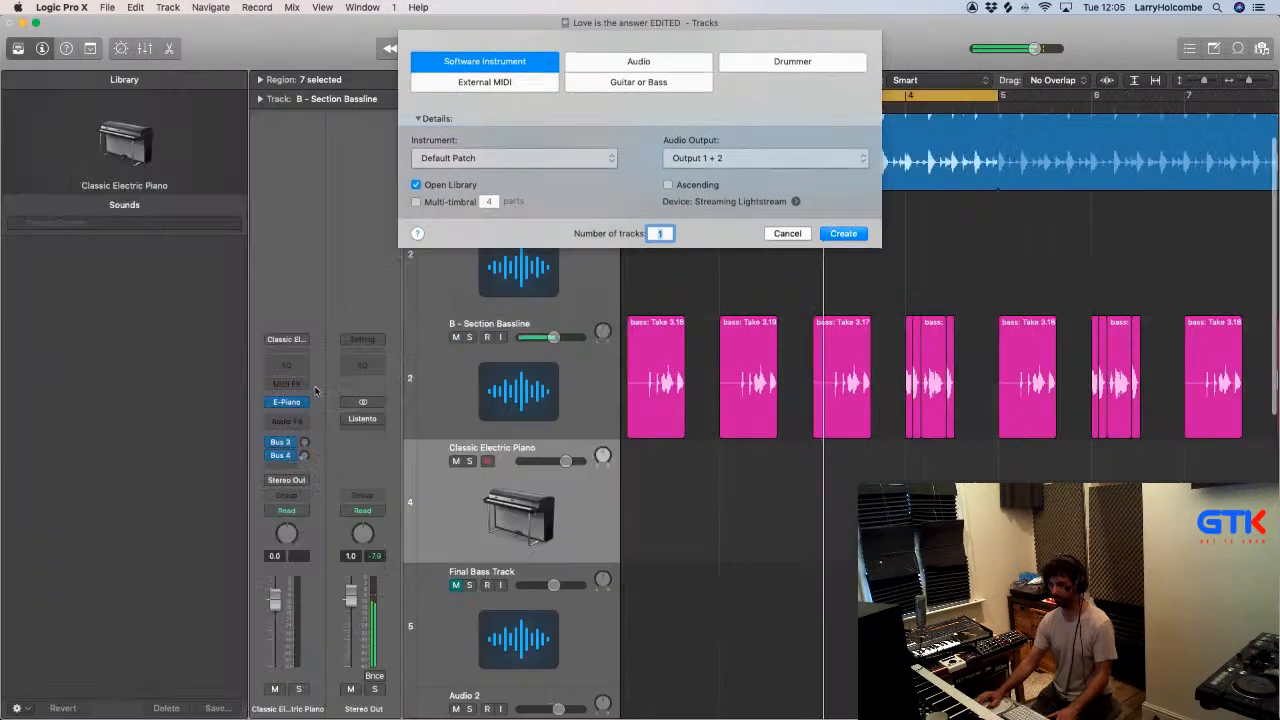
pyautogui.click(843, 234)
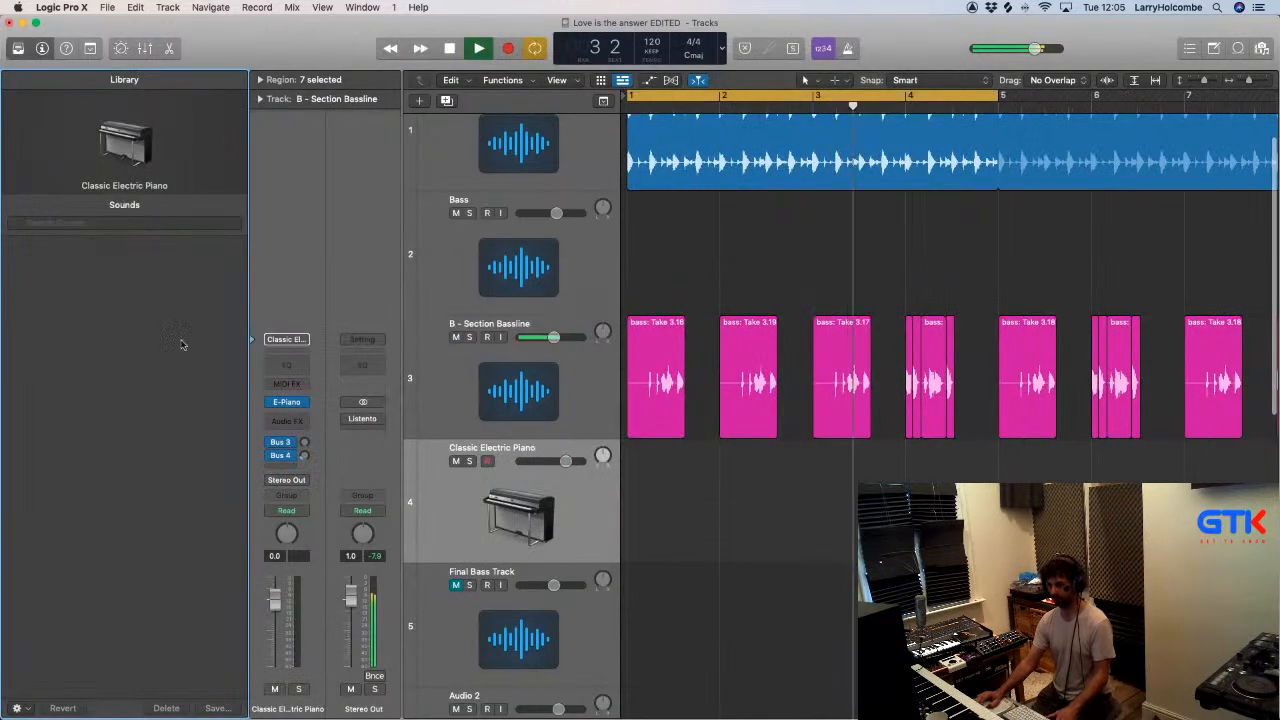
pyautogui.click(18, 48)
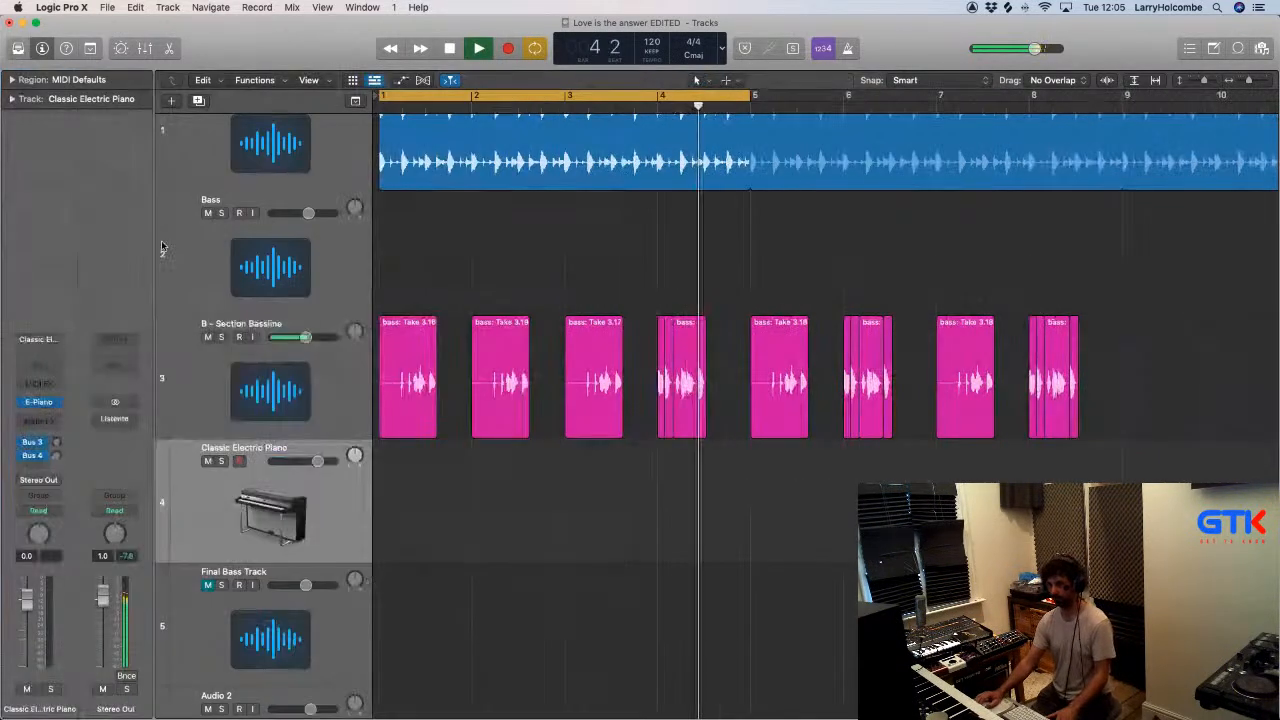
# - Load Native Instruments Massive on the new instrument track and set its Filter 1 to Lowpass 4
pyautogui.click(38, 401)
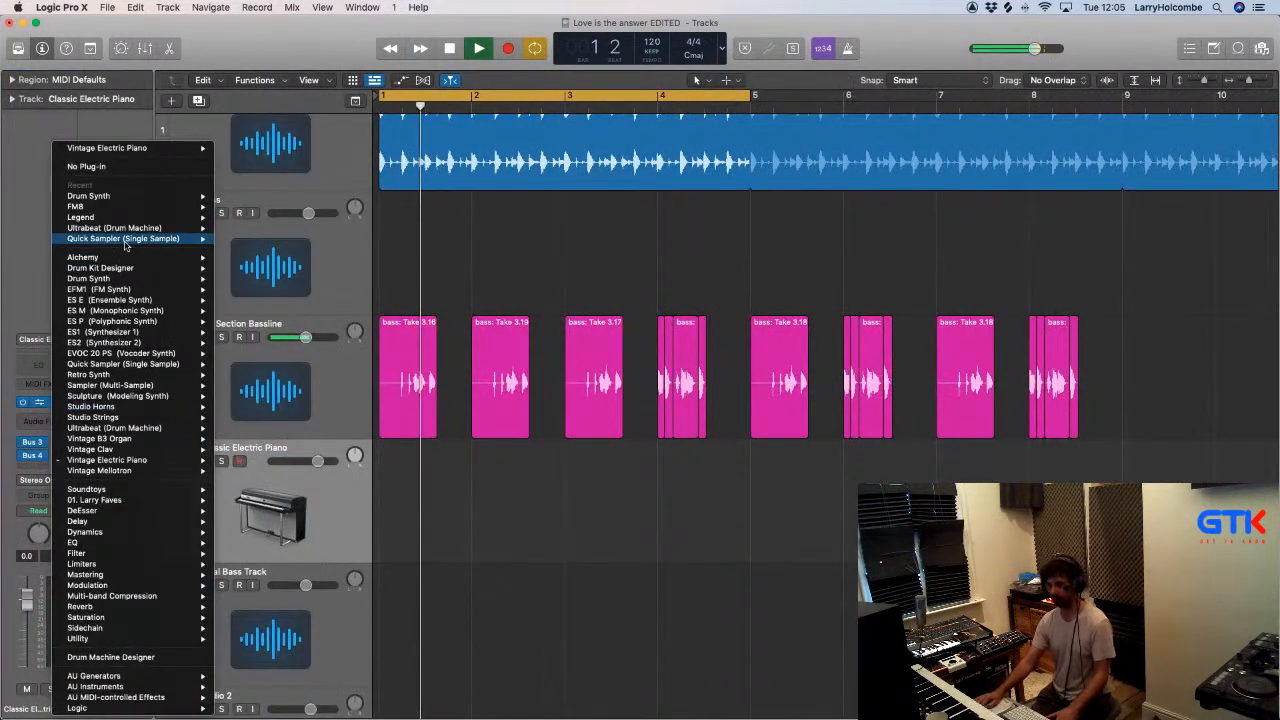
pyautogui.moveTo(100, 686)
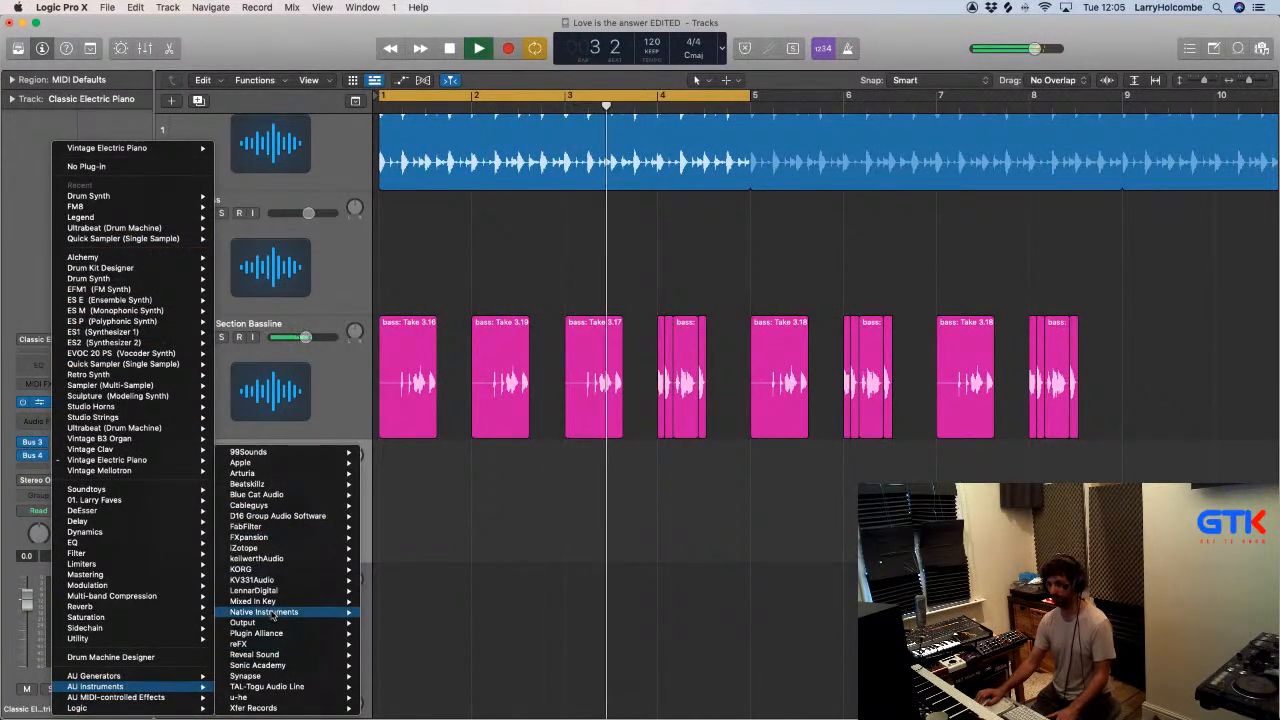
pyautogui.moveTo(340, 611)
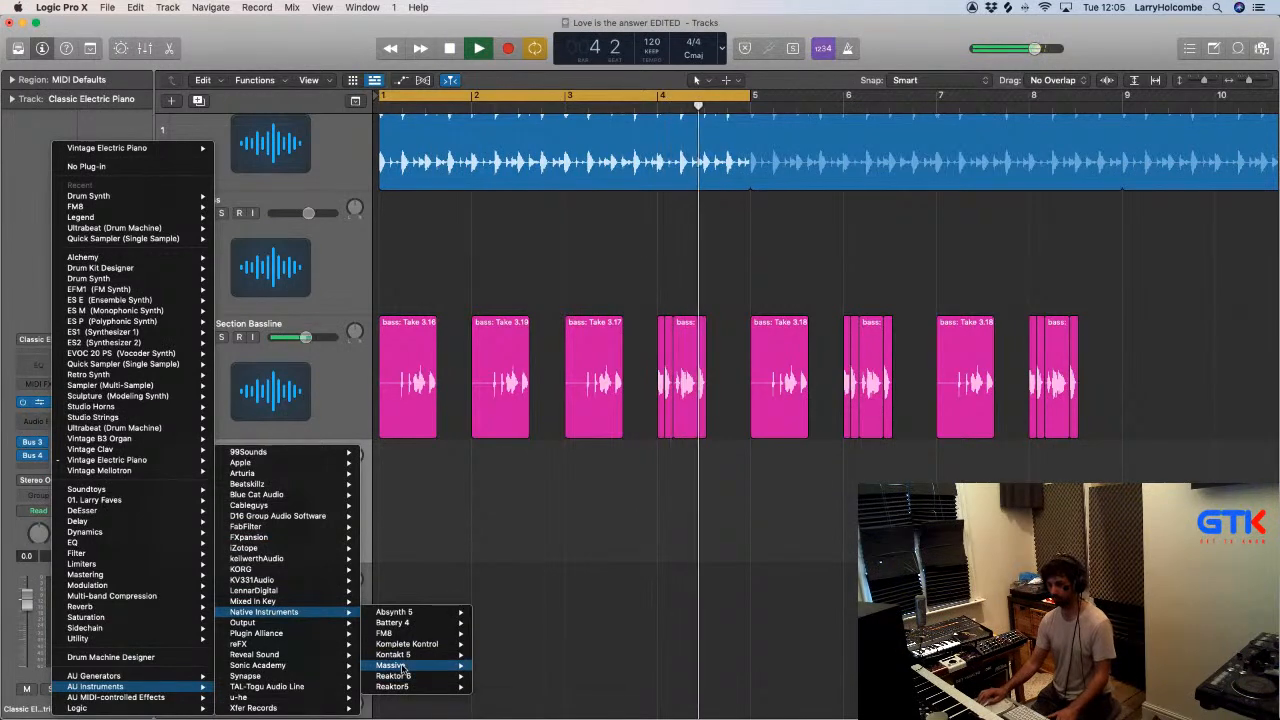
pyautogui.click(498, 676)
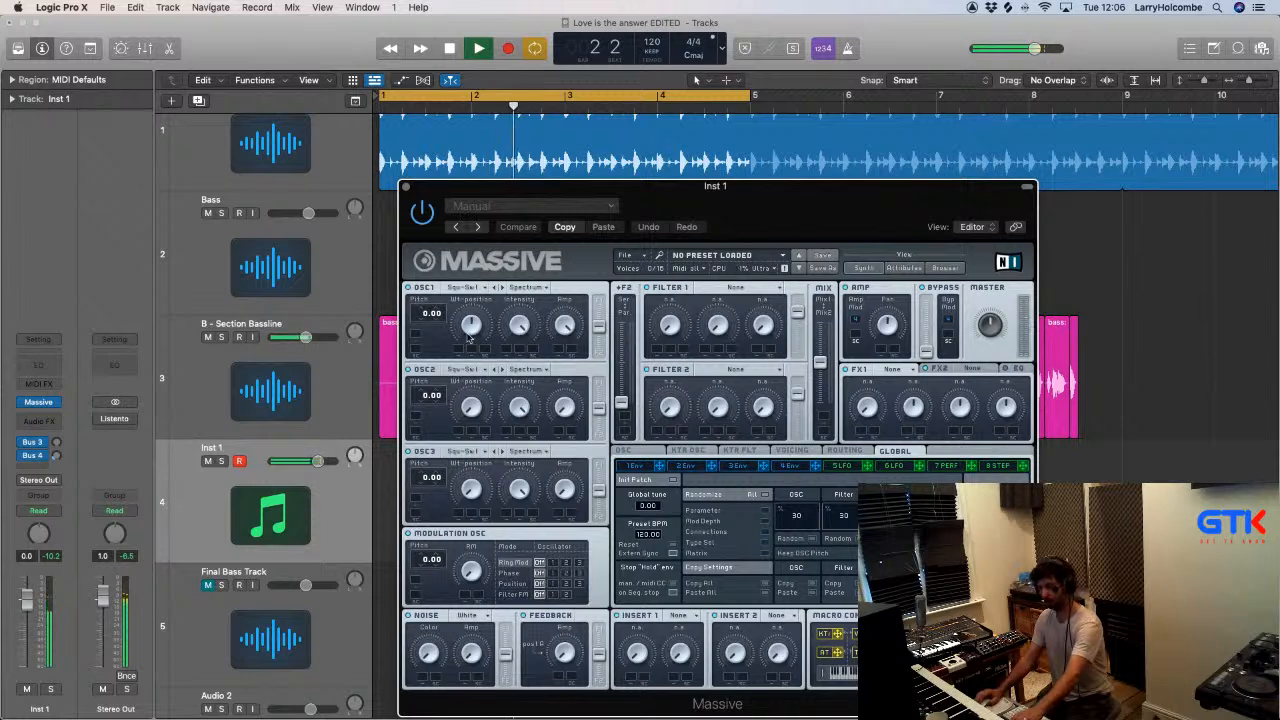
pyautogui.click(738, 288)
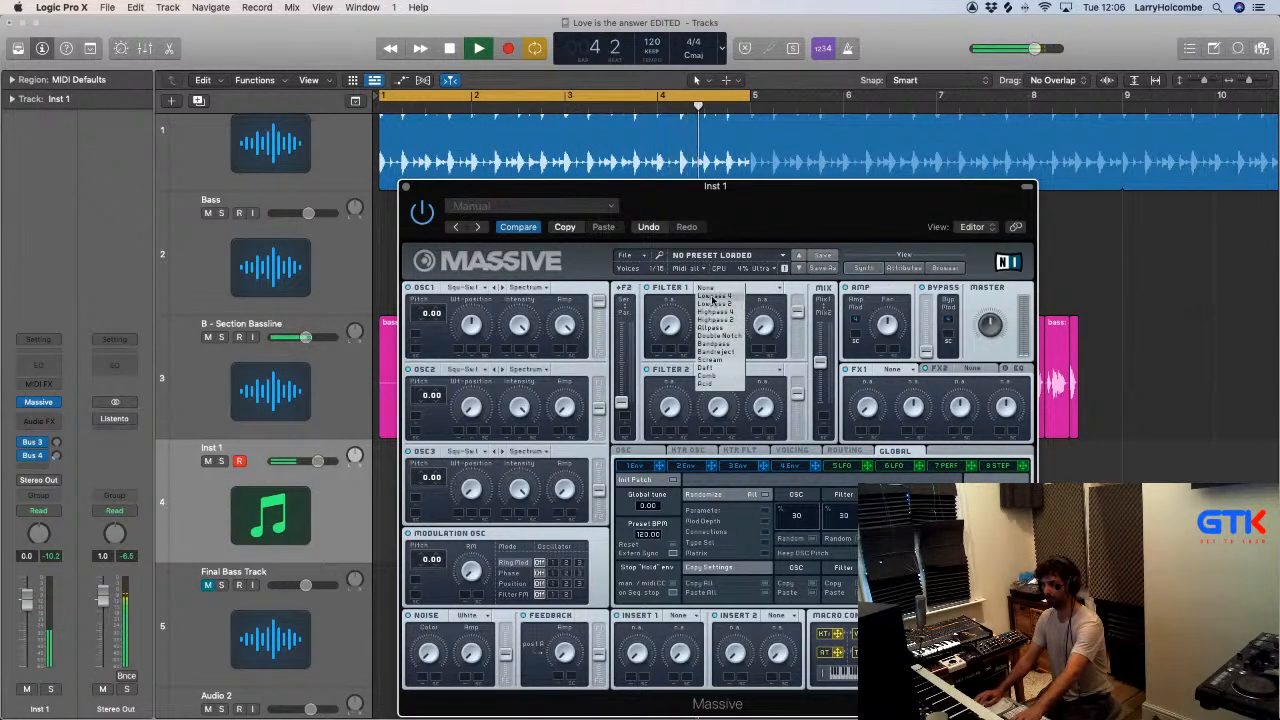
pyautogui.click(714, 296)
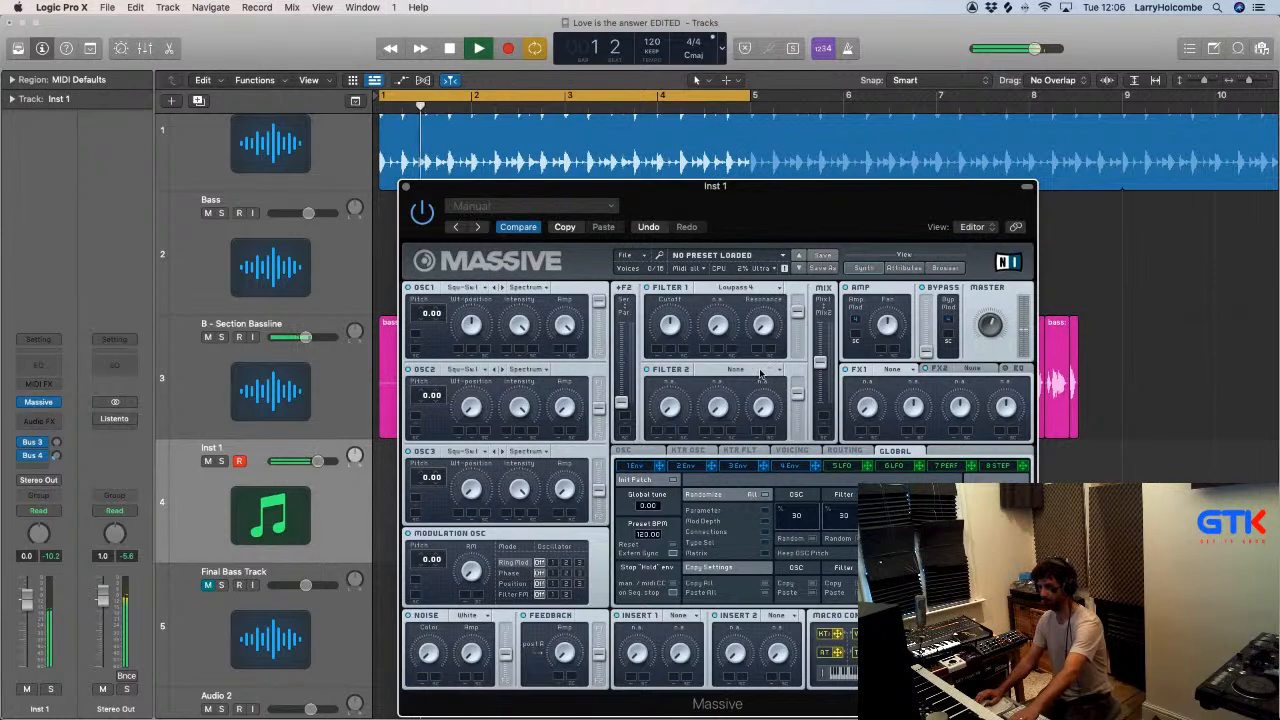
# - Set Massive's OSC2 pitch to -12.00 and lengthen the attack of envelope 4, then close the plug-in window
pyautogui.click(802, 466)
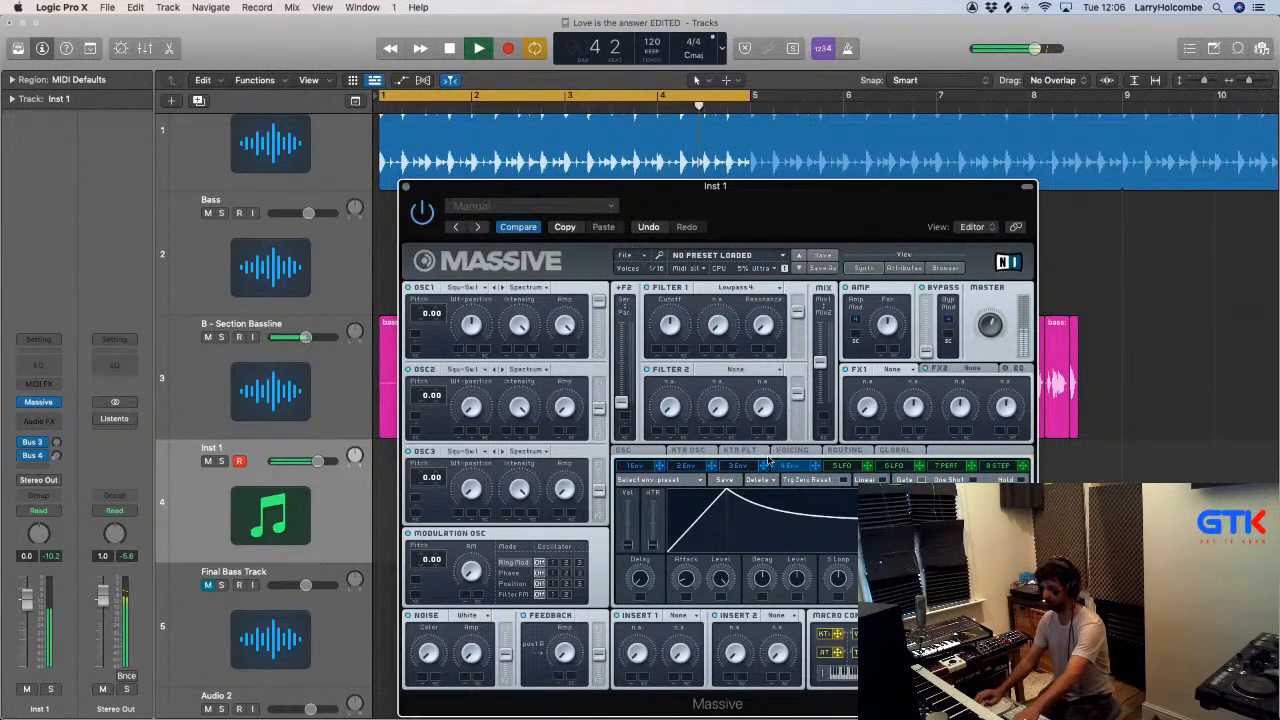
pyautogui.click(650, 451)
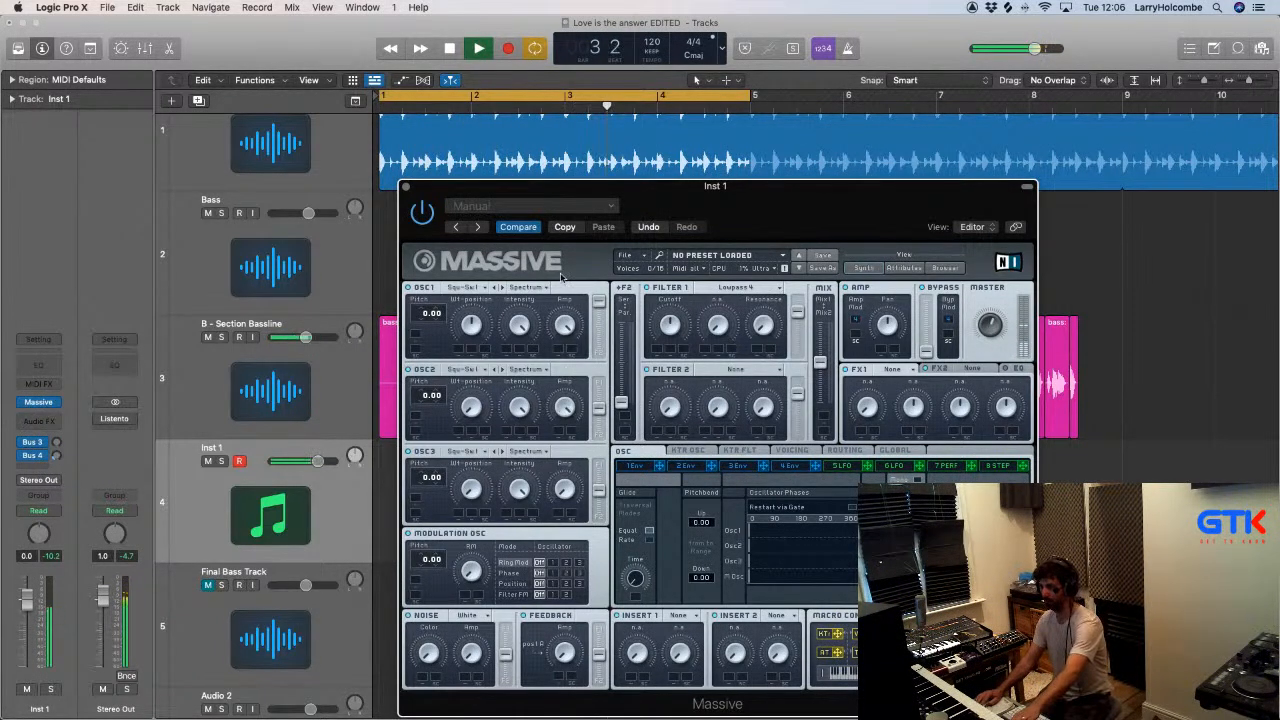
pyautogui.moveTo(427, 398); pyautogui.dragTo(425, 401)
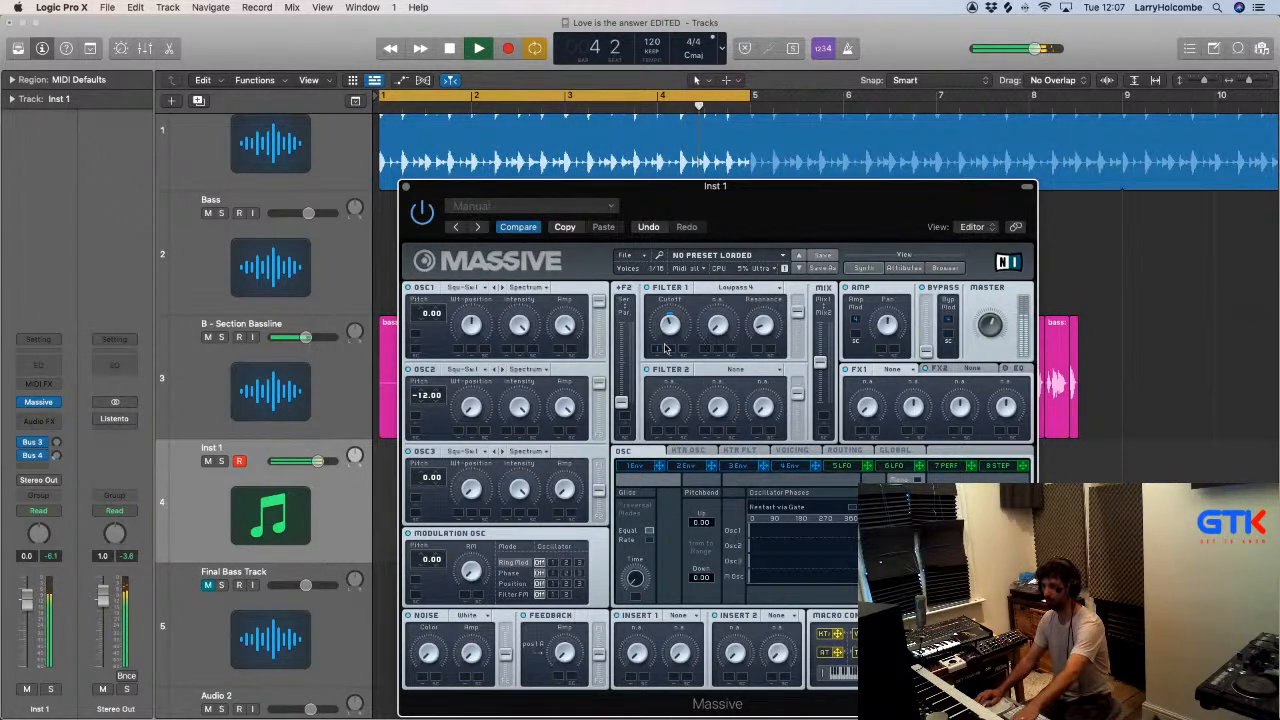
pyautogui.click(790, 466)
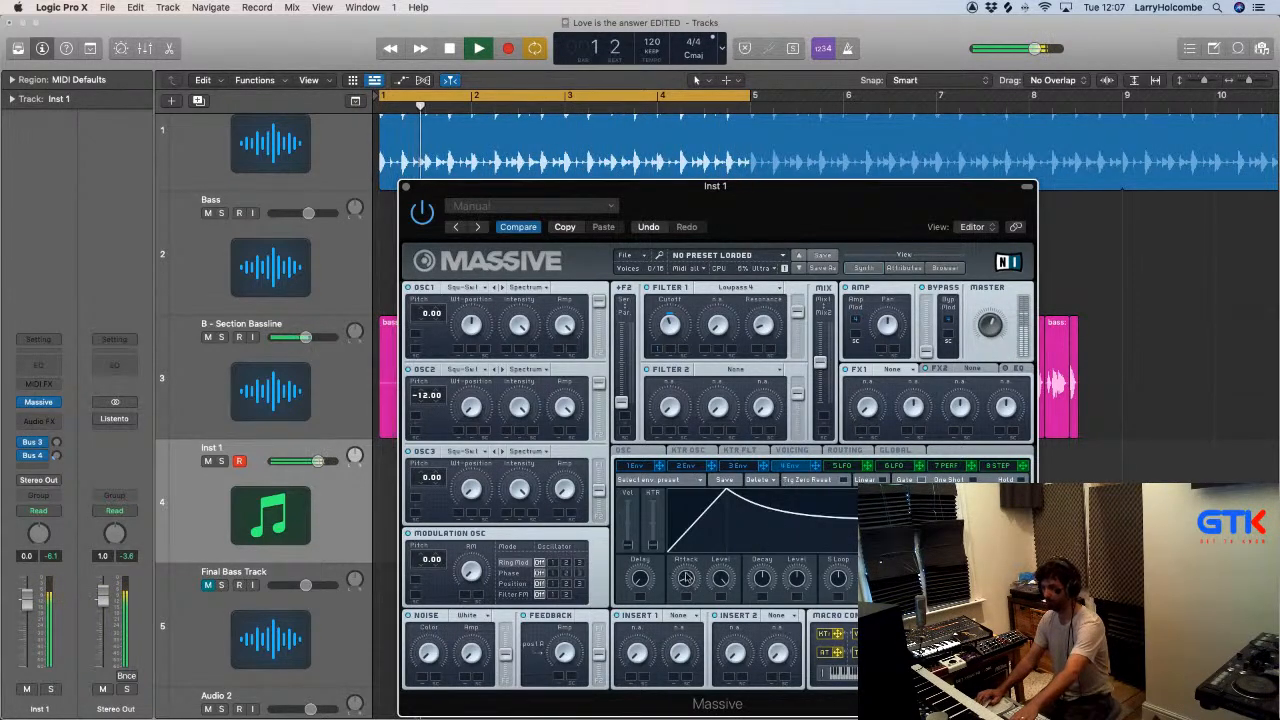
pyautogui.moveTo(686, 578); pyautogui.dragTo(684, 564)
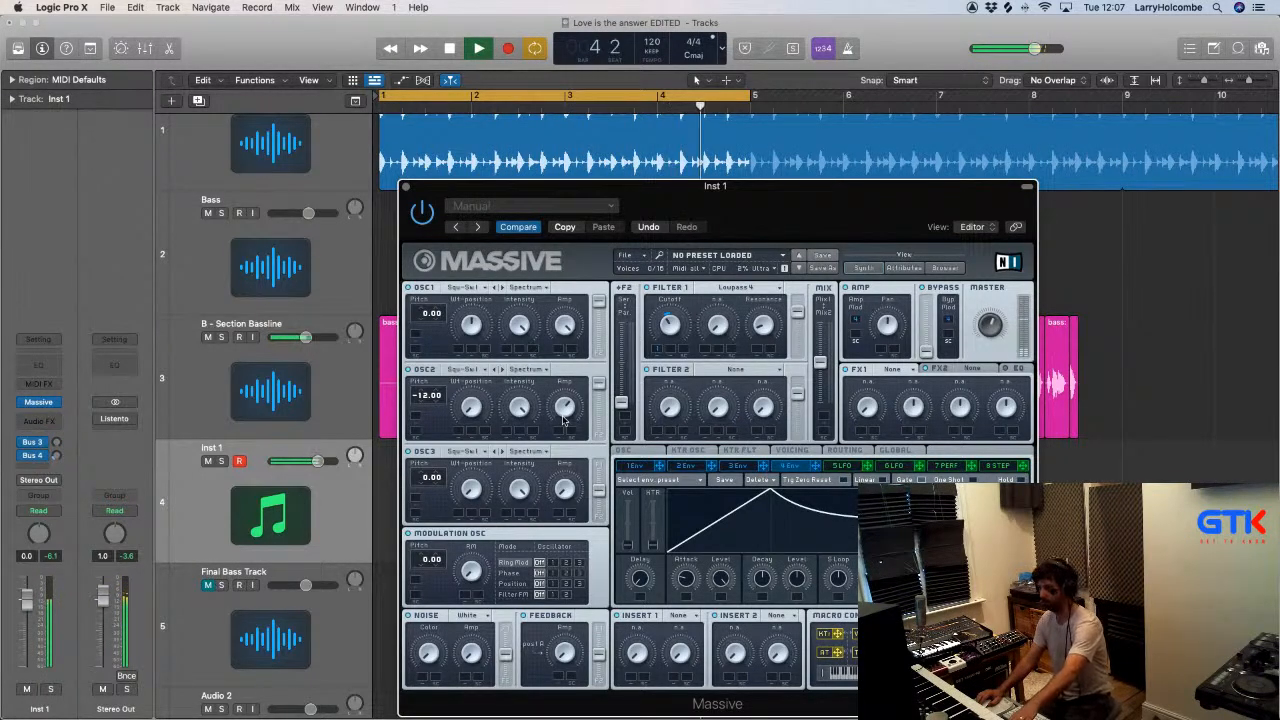
pyautogui.click(406, 187)
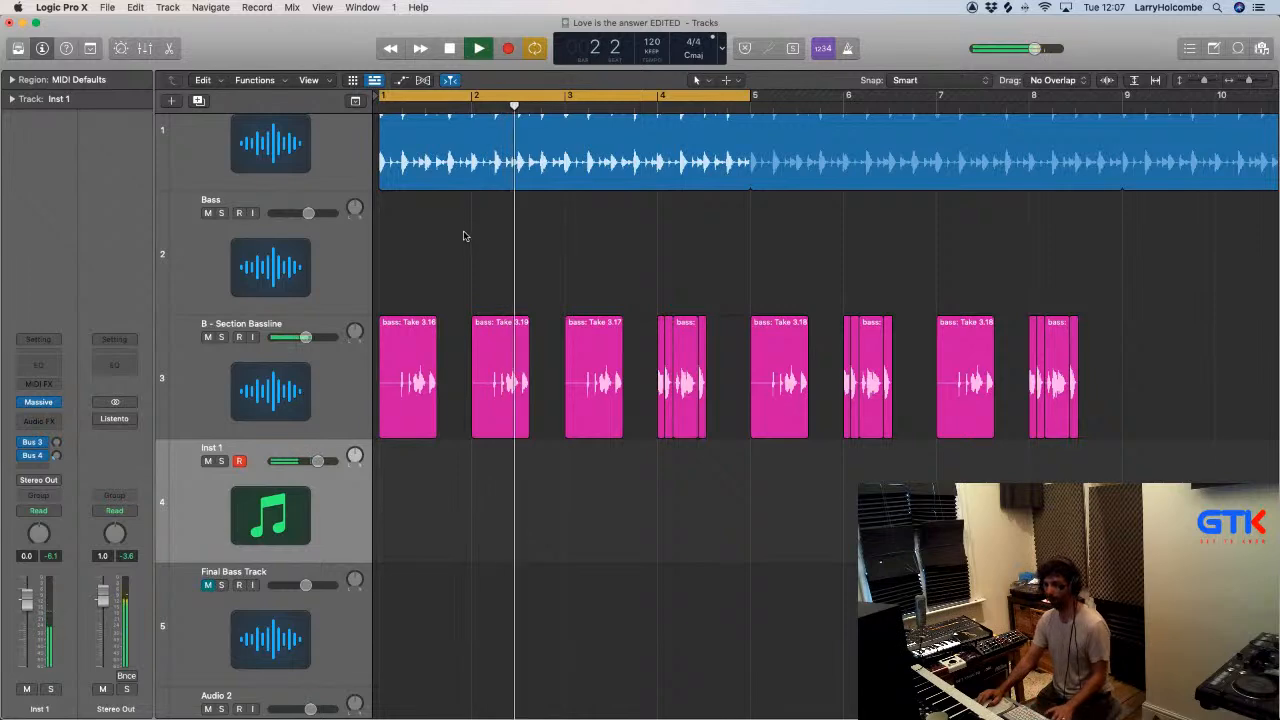
# - Turn cycling off, play the arrangement from bar 32 and unmute Final Bass Track
pyautogui.press('space')
pyautogui.press('super+Up')
pyautogui.press('z')
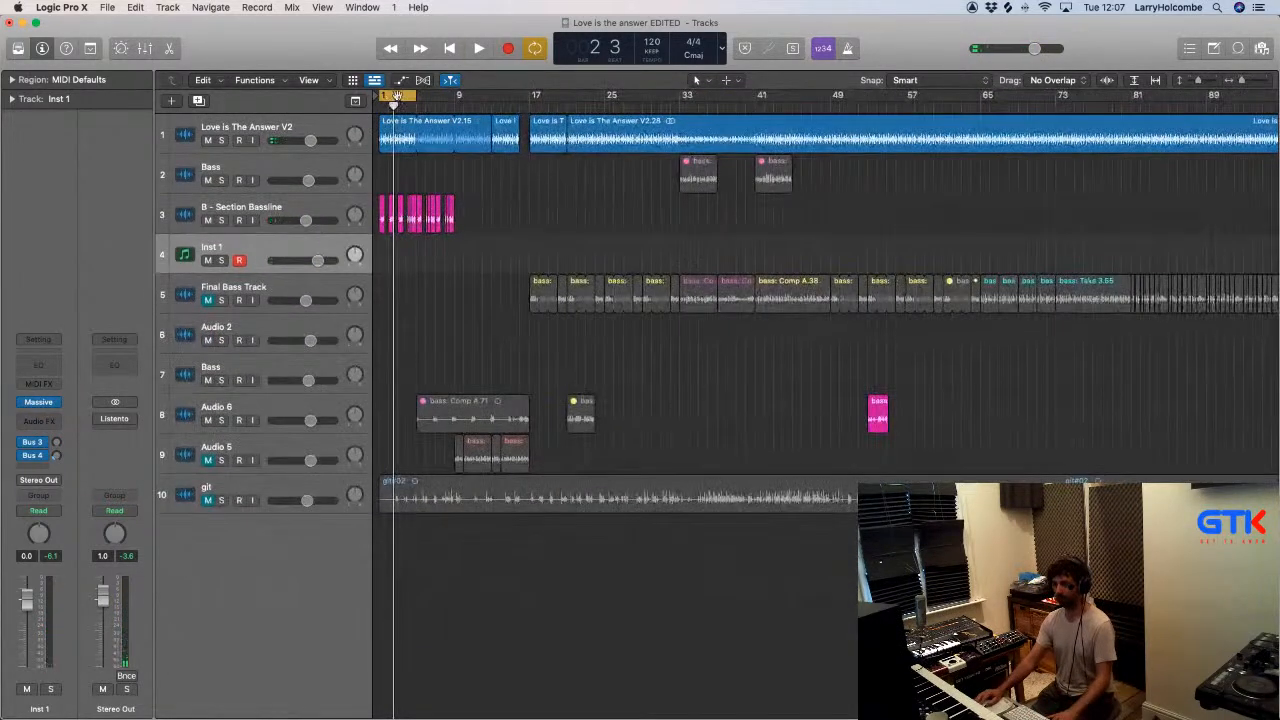
pyautogui.click(521, 107)
pyautogui.press('space')
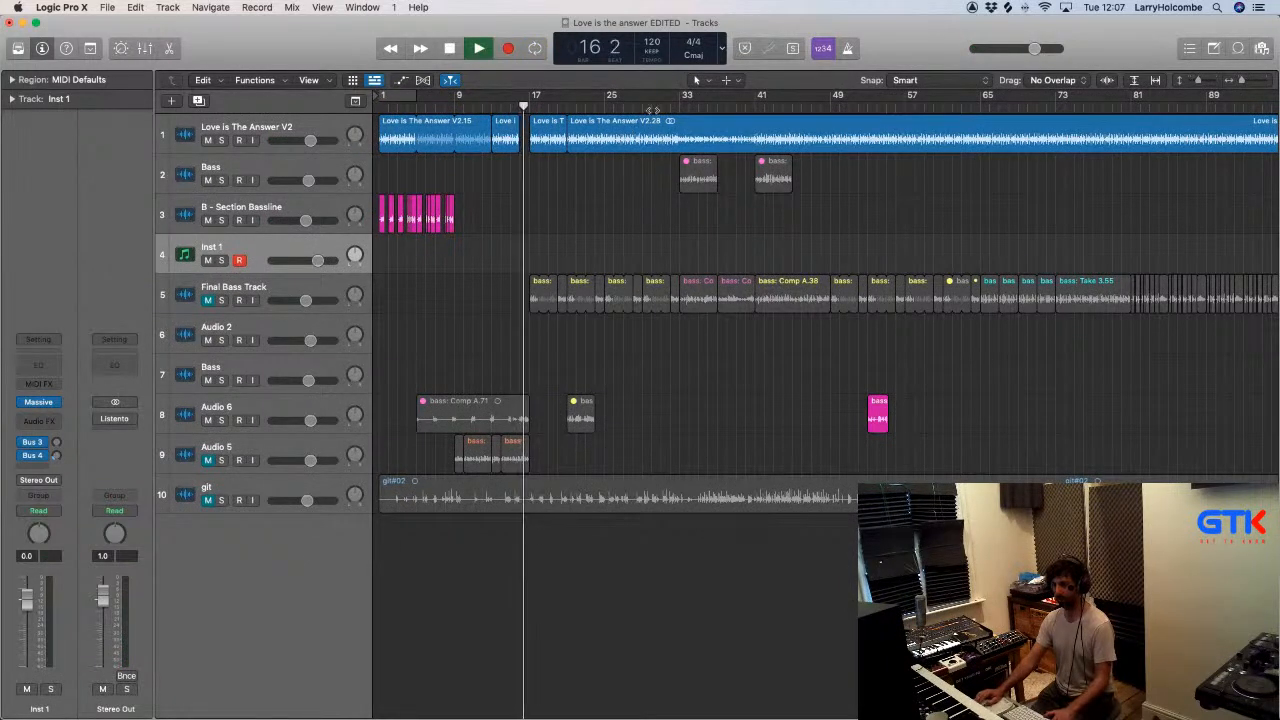
pyautogui.click(668, 105)
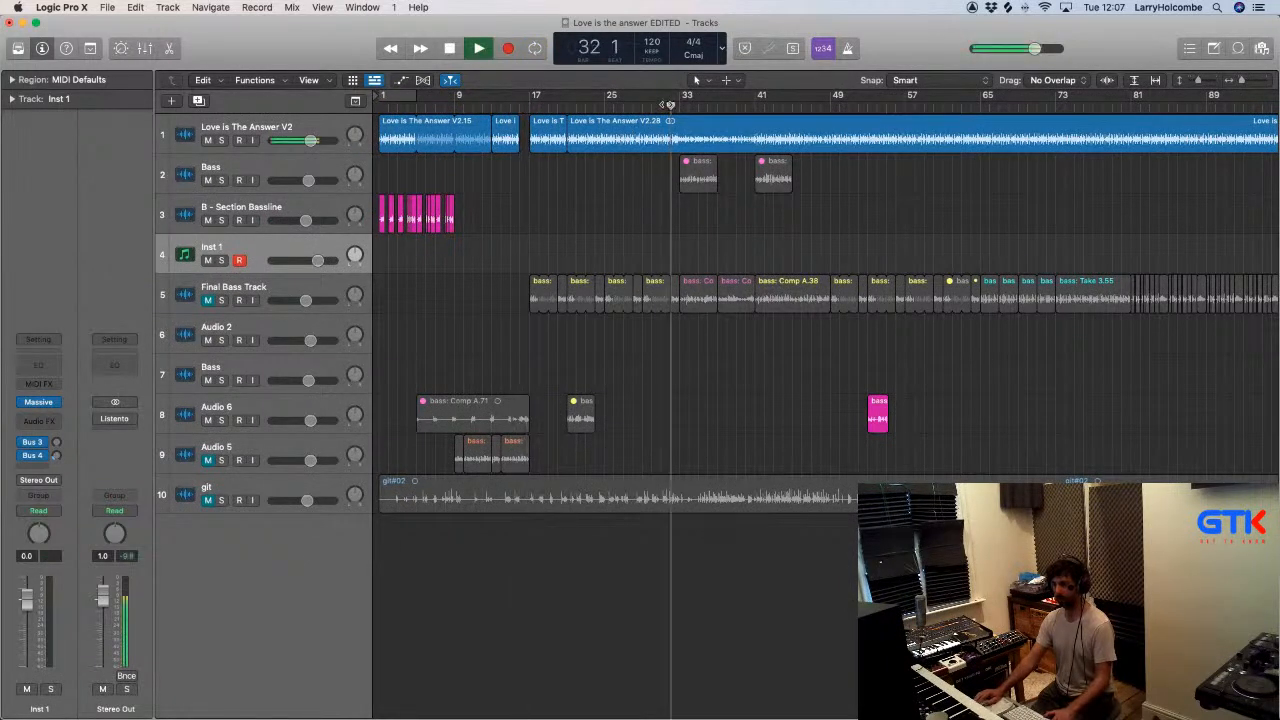
pyautogui.click(208, 300)
# - Unmute bass: Take 3.27 on the Bass track, mute bass: Comp A.107 on Final Bass Track and play from bar 32
pyautogui.click(689, 179)
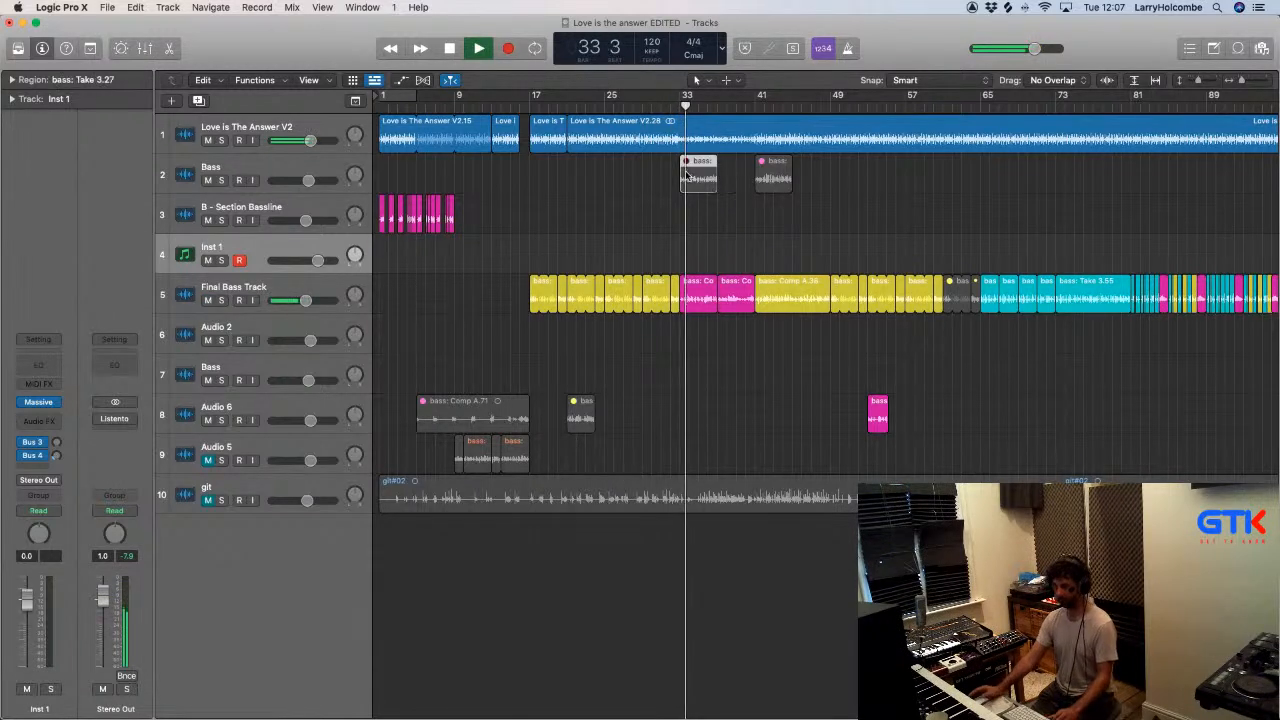
pyautogui.hotkey('ctrl', 'm')
pyautogui.press('space')
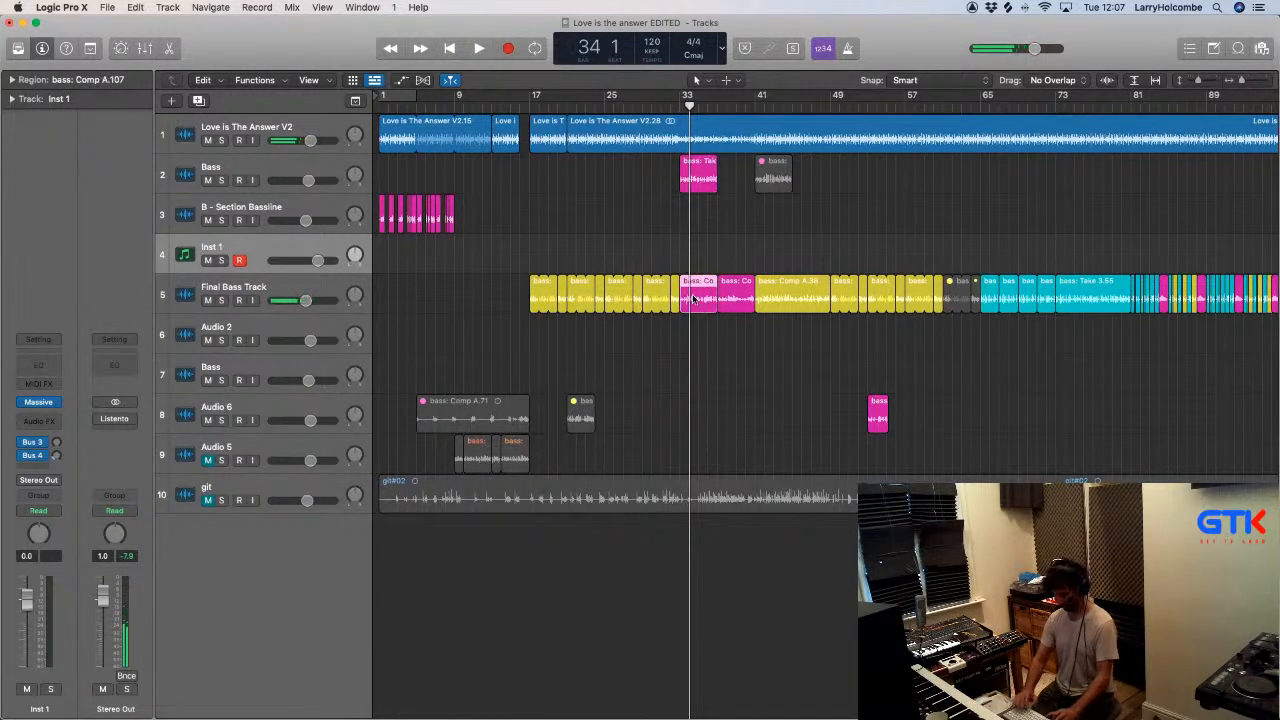
pyautogui.press('space')
pyautogui.click(667, 109)
pyautogui.press('space')
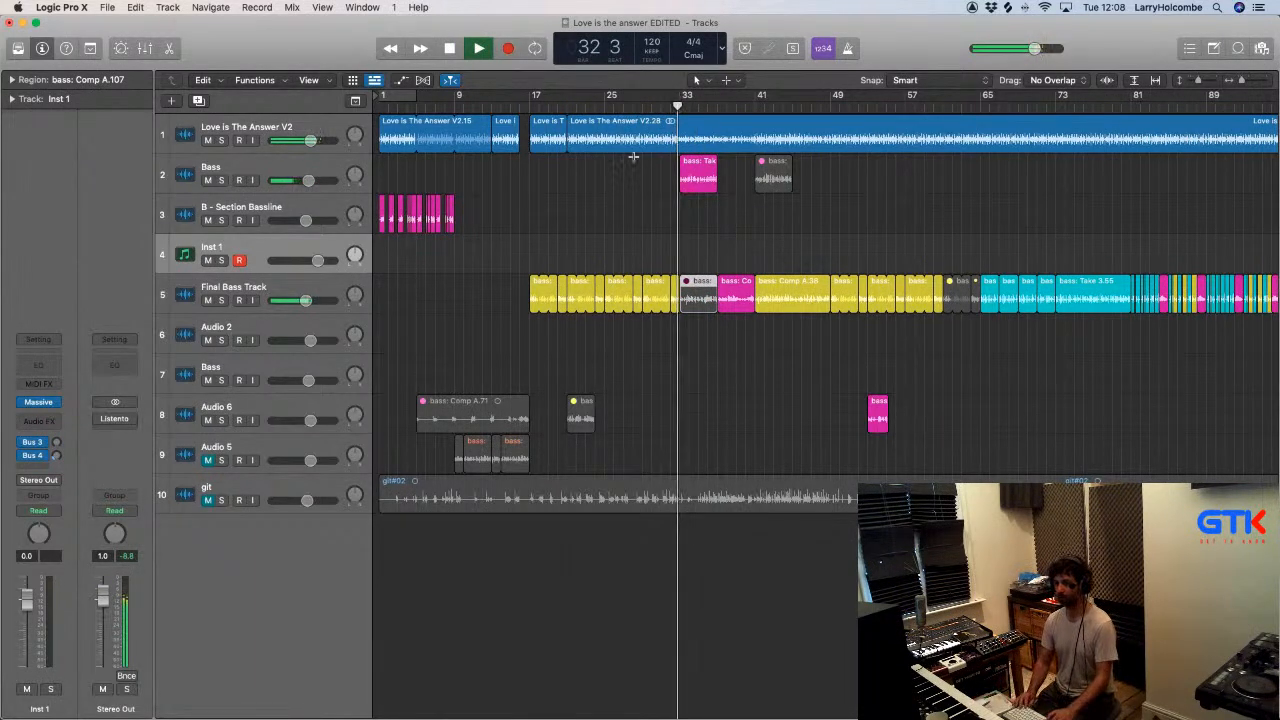
# - Rename the Audio 5 track as Main Bridge Bass
pyautogui.press('super+Up')
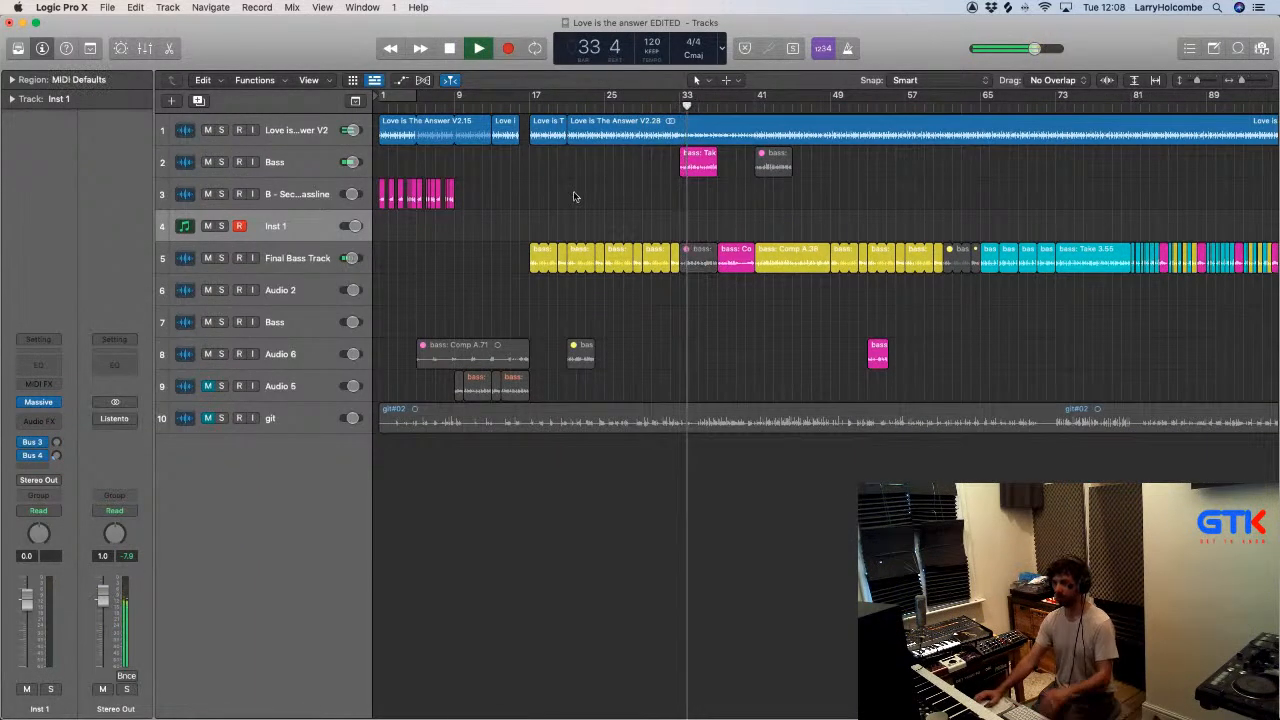
pyautogui.doubleClick(284, 388)
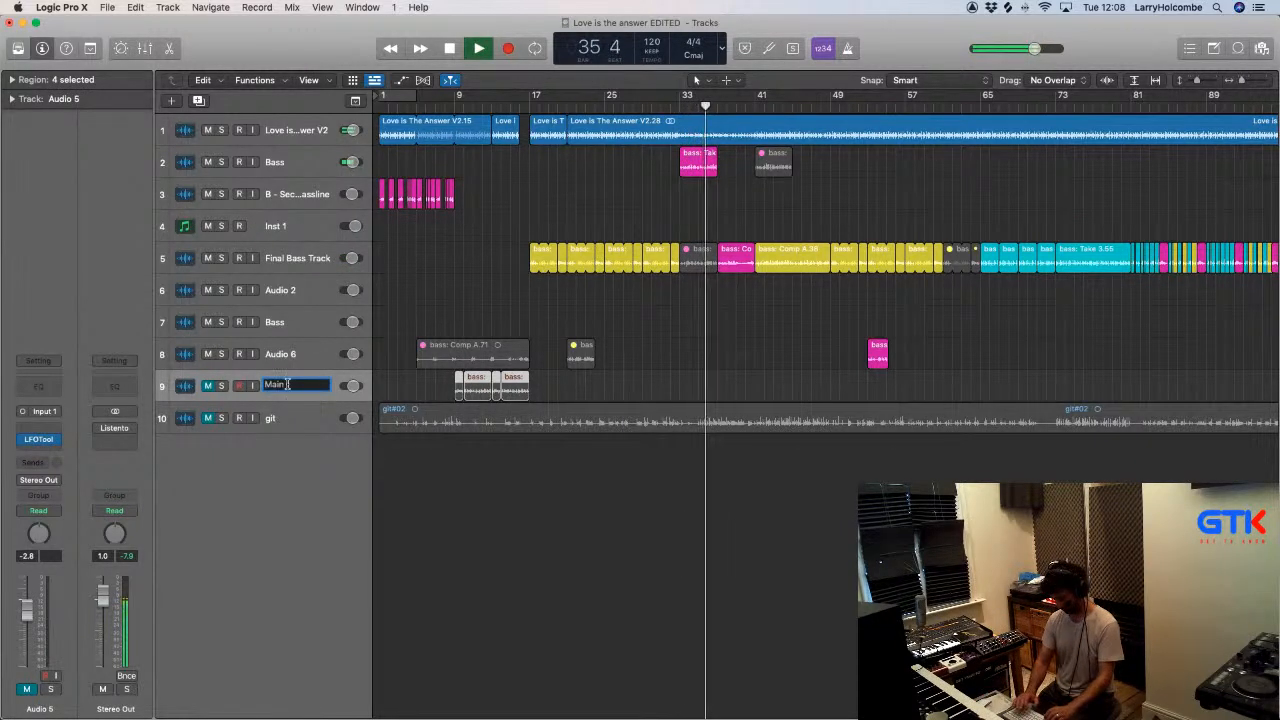
pyautogui.write('Main Bridge Ba')
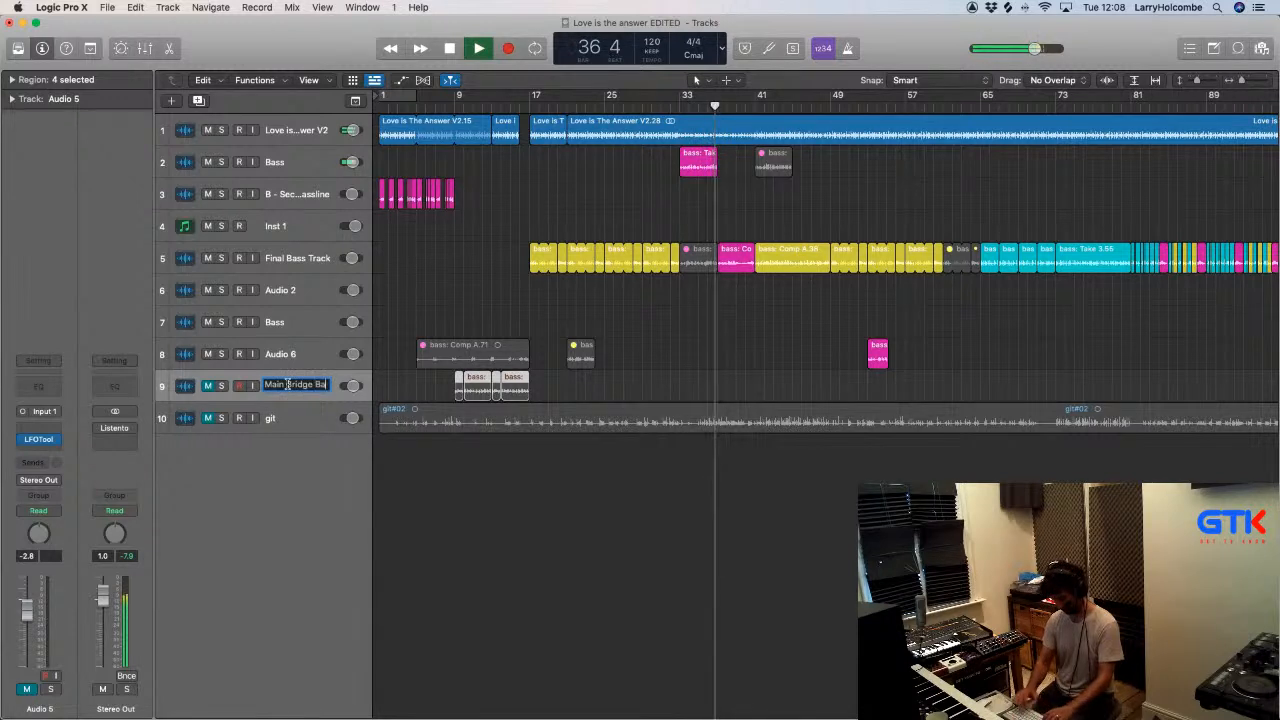
pyautogui.write('ss')
pyautogui.press('Return')
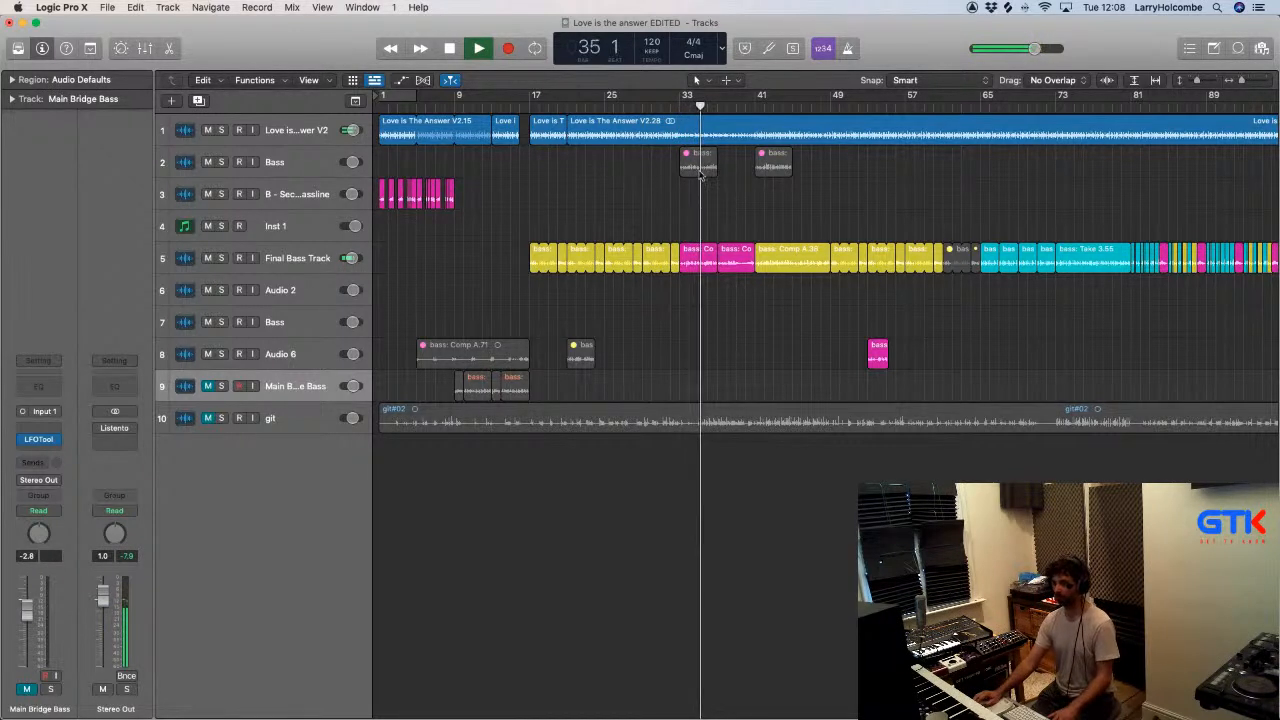
# - Shorten bass: Comp A.107 on Final Bass Track to two bars from bar 33 and loop the region
pyautogui.moveTo(627, 224); pyautogui.dragTo(780, 303)
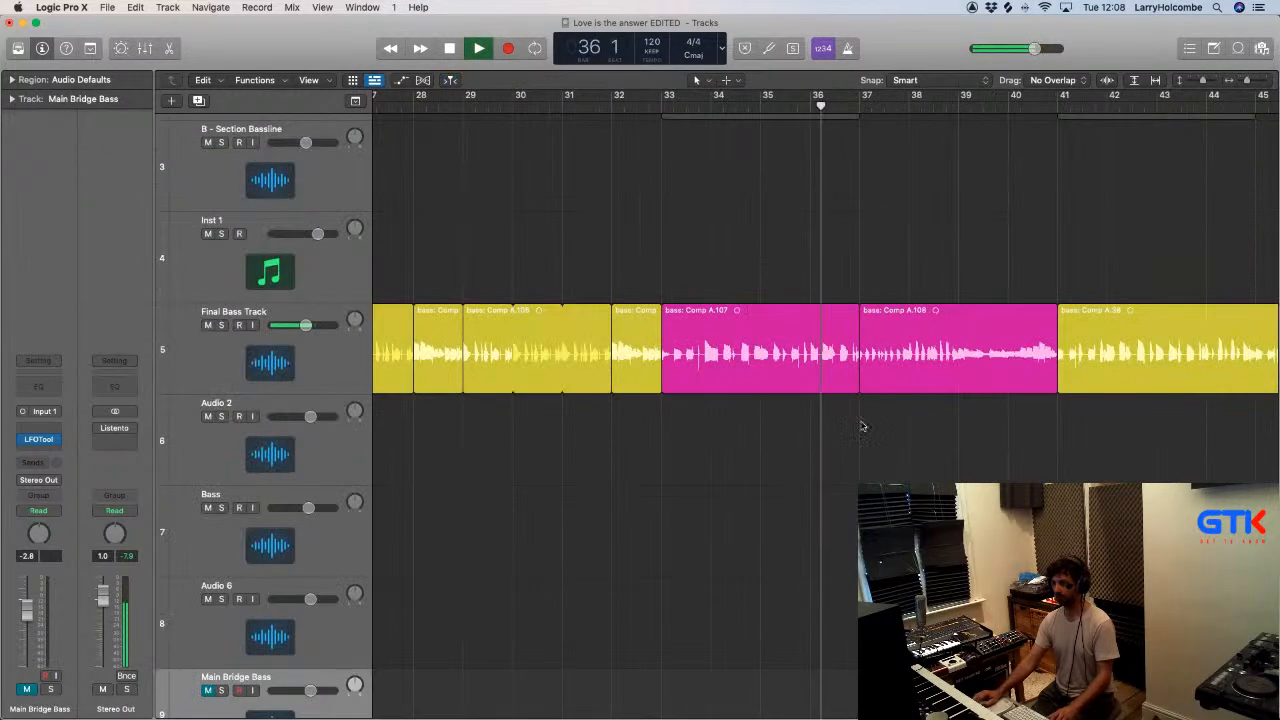
pyautogui.moveTo(853, 388); pyautogui.dragTo(754, 397)
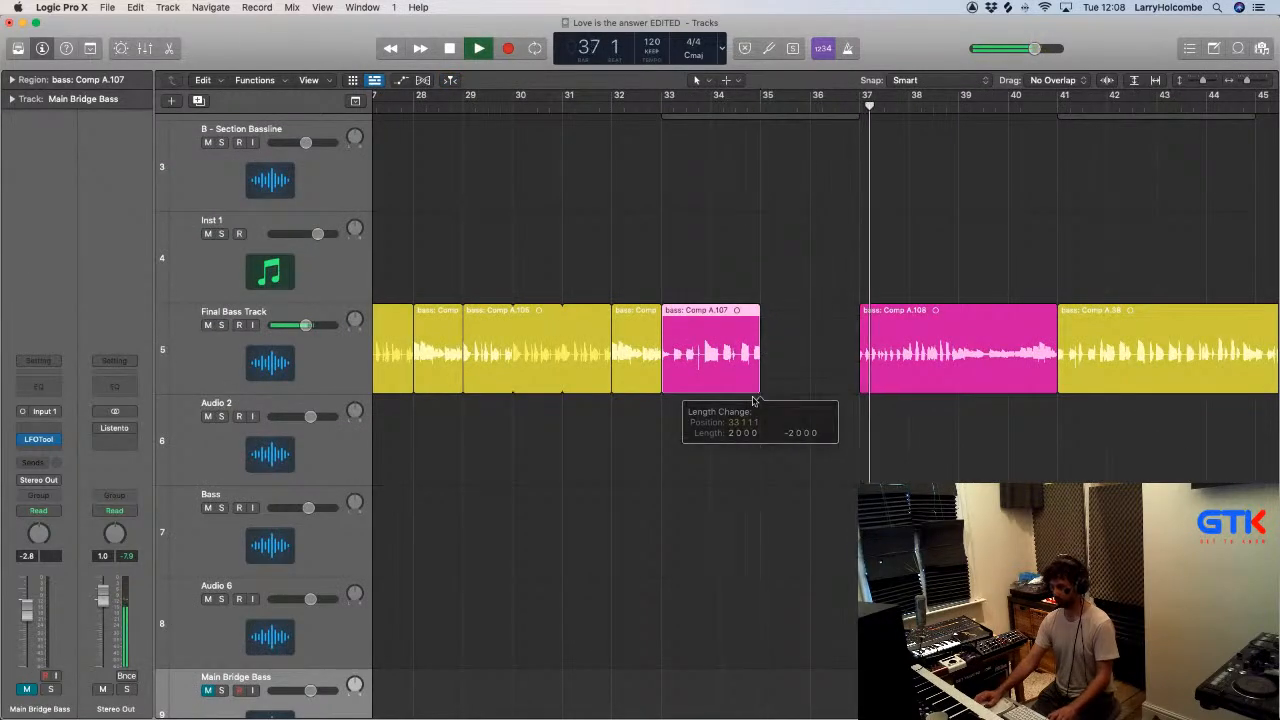
pyautogui.press('l')
pyautogui.scroll(4, 794, 341)
pyautogui.scroll(-3, 794, 342)
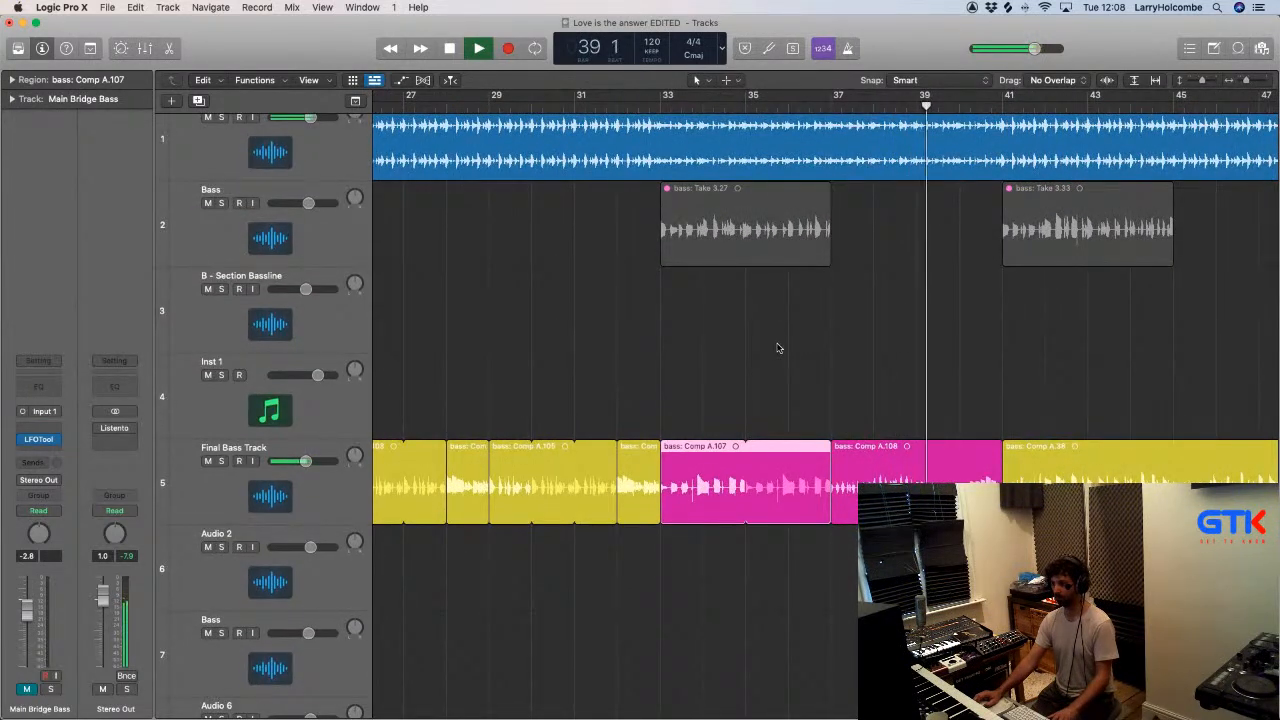
# - Play the looped bass from just before bar 33 and trim the start of bass: Comp A.108 to bar 39
pyautogui.scroll(-2, 778, 348)
pyautogui.click(646, 100)
pyautogui.click(614, 221)
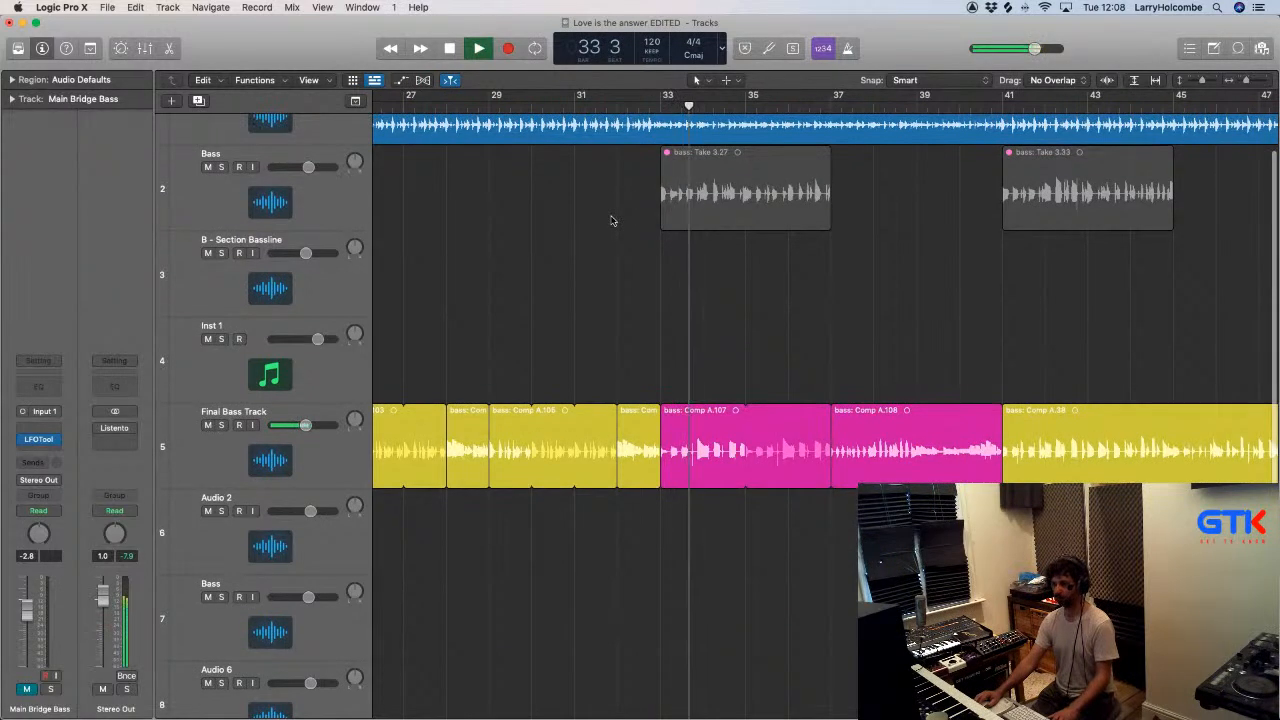
pyautogui.press('super+Up')
pyautogui.press('super+Up')
pyautogui.press('super+Up')
pyautogui.press('super+Up')
pyautogui.press('super+Up')
pyautogui.press('super+Up')
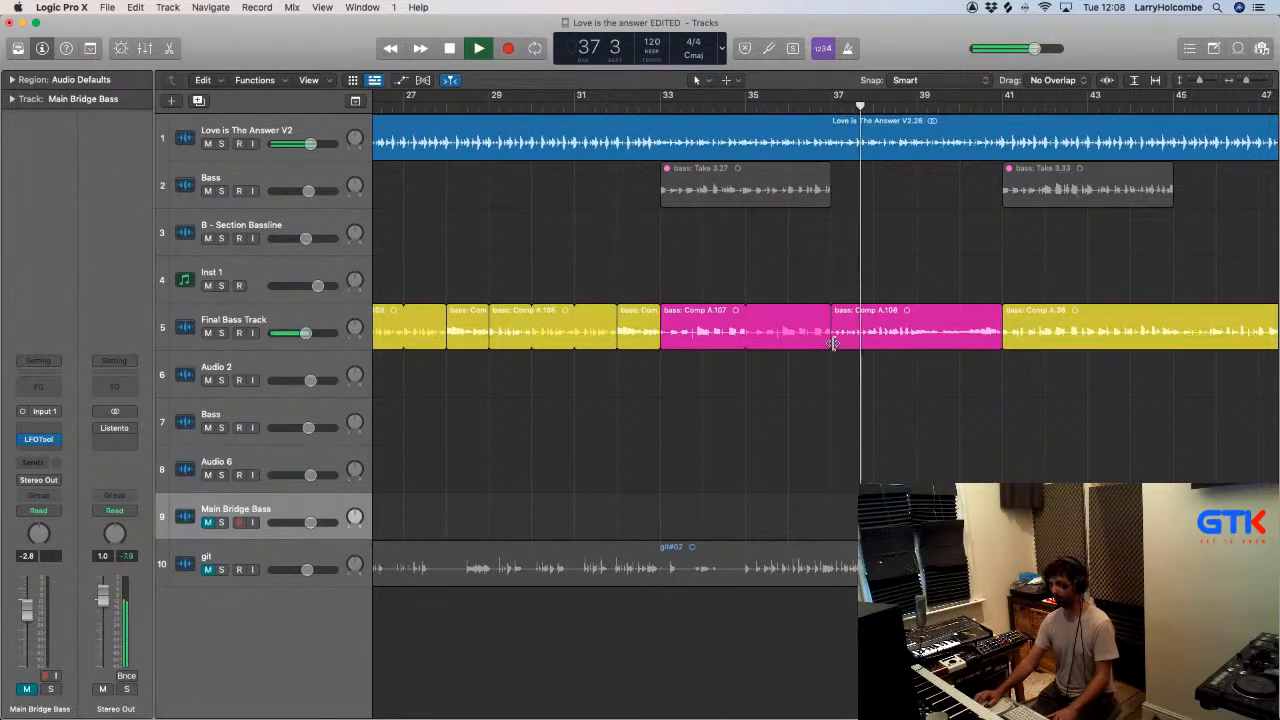
pyautogui.moveTo(832, 343); pyautogui.dragTo(918, 343)
pyautogui.scroll(-4, 855, 307)
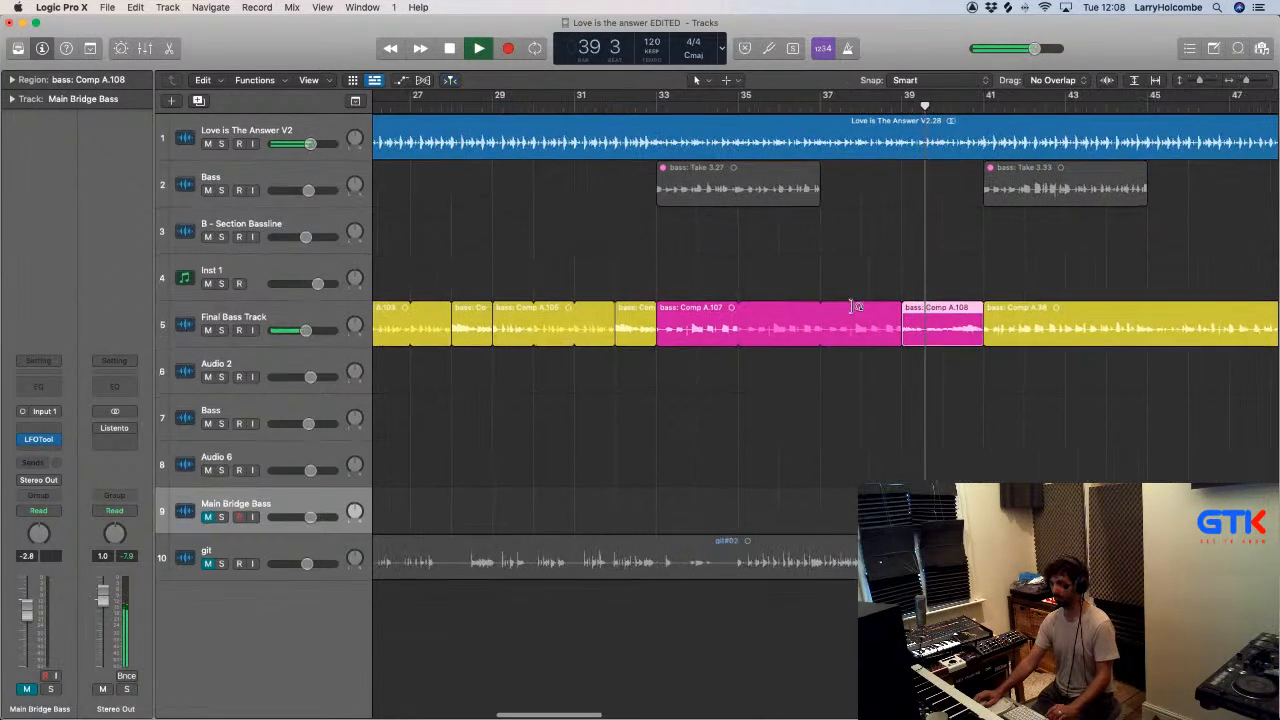
pyautogui.hscroll(3, 850, 307)
pyautogui.click(586, 246)
pyautogui.scroll(-3, 590, 195)
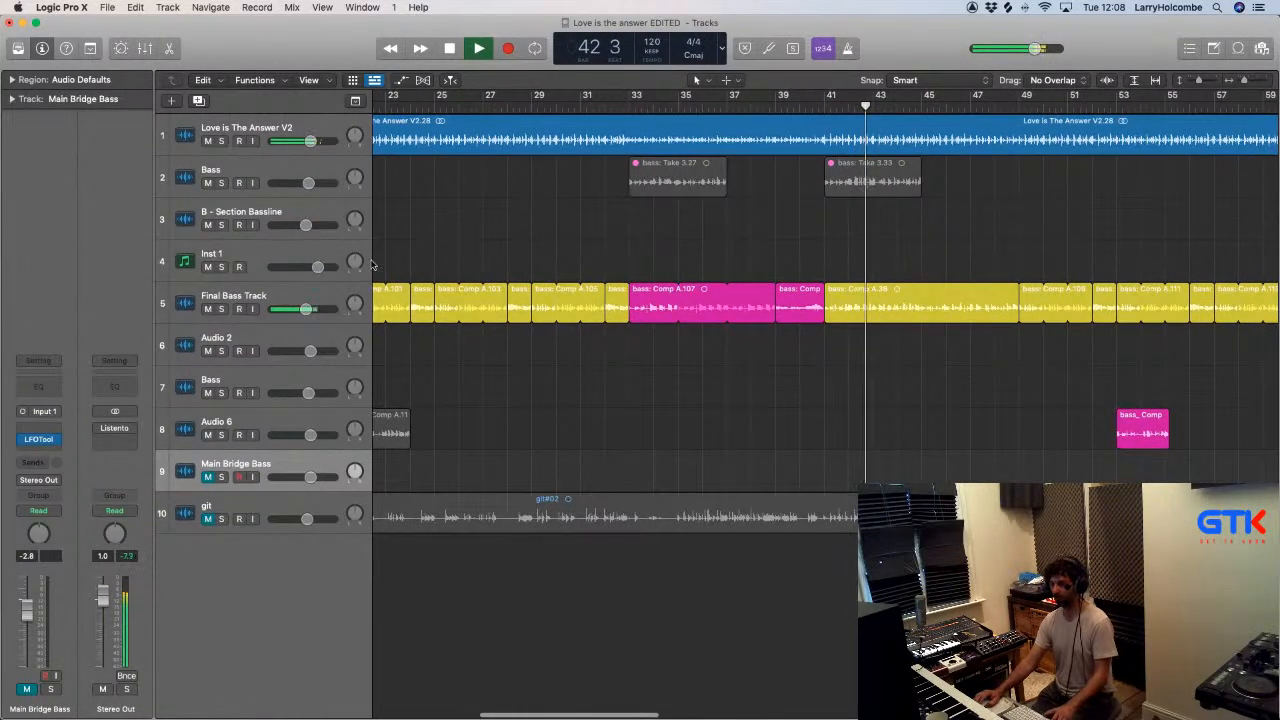
# - Mute Final Bass Track, unmute bass: Take 3.27 on the Bass track and play from bar 33
pyautogui.press('space')
pyautogui.click(209, 309)
pyautogui.click(644, 180)
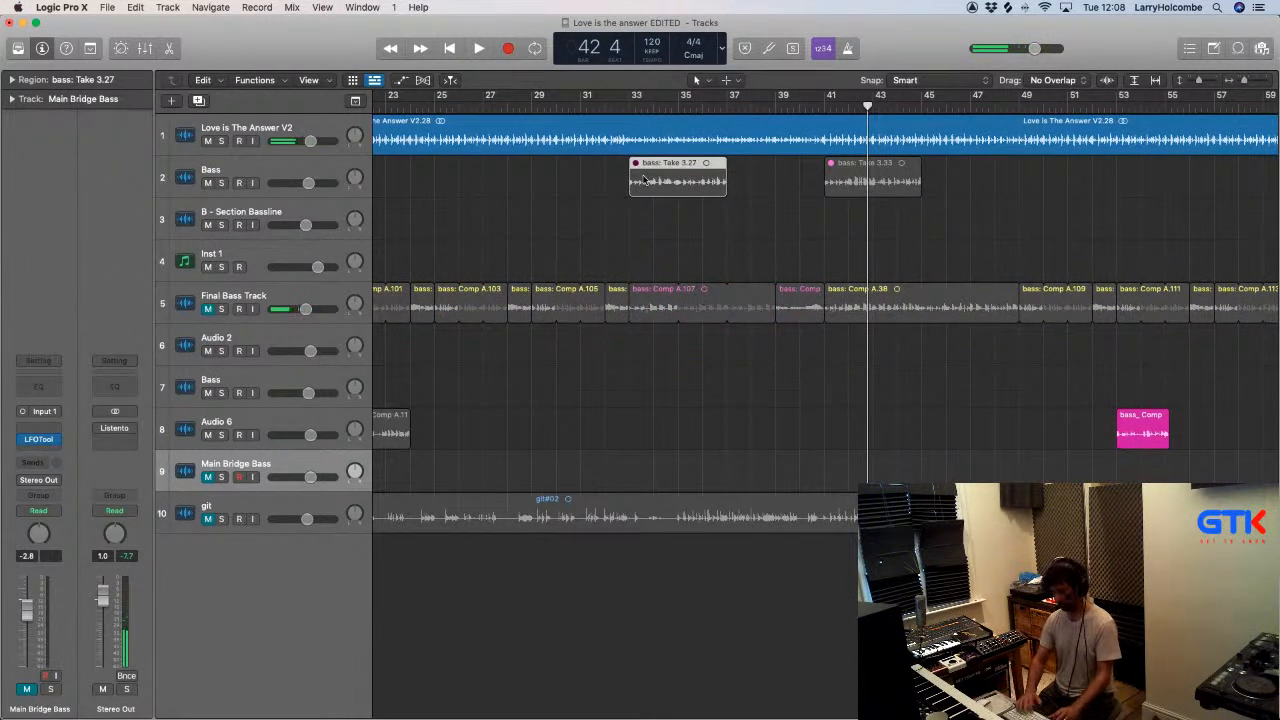
pyautogui.hotkey('ctrl', 'm')
pyautogui.click(629, 105)
pyautogui.press('space')
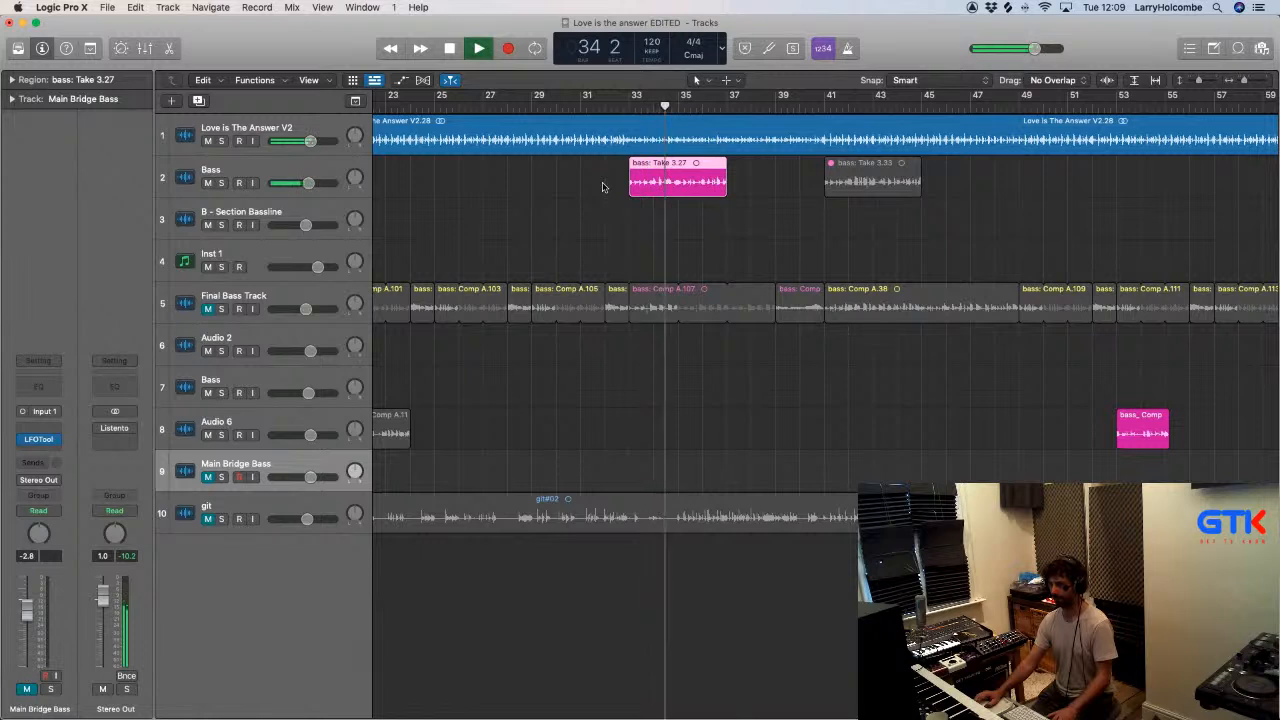
# - Delete the bass: Take 3.27 region from the Bass track and stop playback
pyautogui.click(565, 186)
pyautogui.click(669, 182)
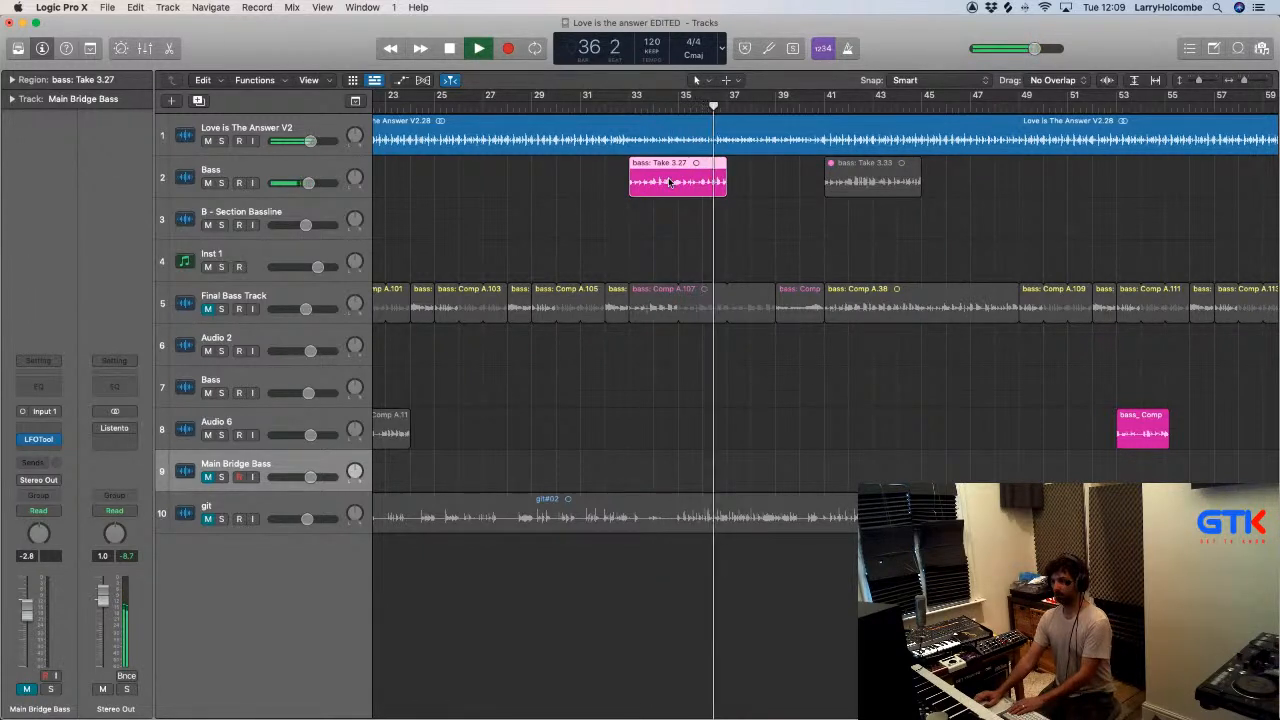
pyautogui.press('Delete')
pyautogui.press('space')
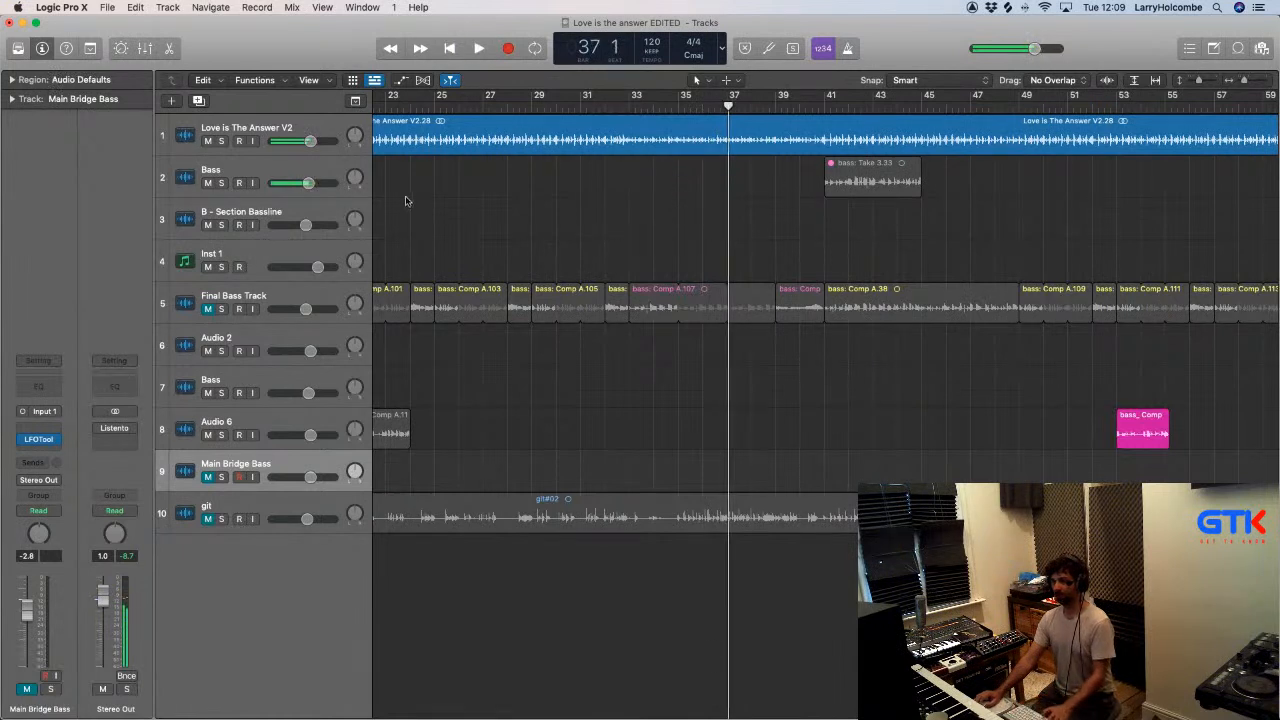
# - Unmute bass: Take 3.33 on the Bass track and play it from bar 40
pyautogui.click(849, 182)
pyautogui.click(813, 106)
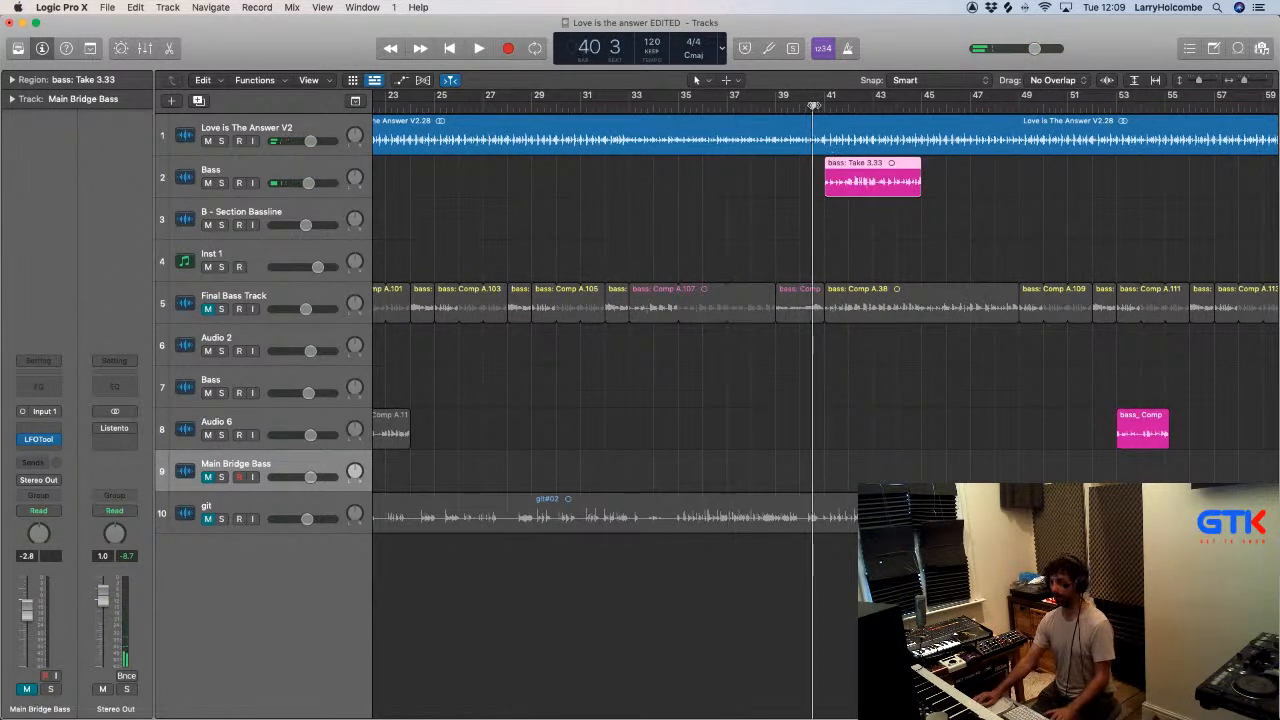
pyautogui.press('space')
pyautogui.click(754, 203)
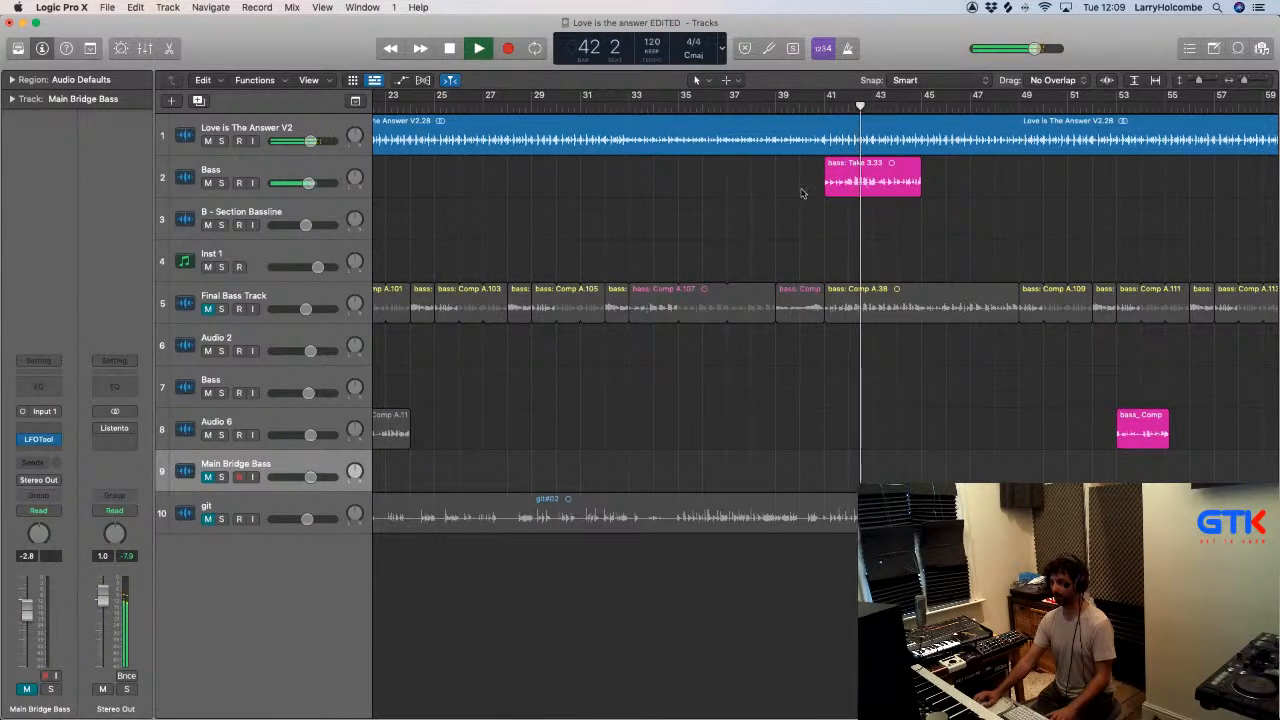
# - Return to bar 41, mute the Bass track, unmute Final Bass Track and play from there
pyautogui.click(849, 182)
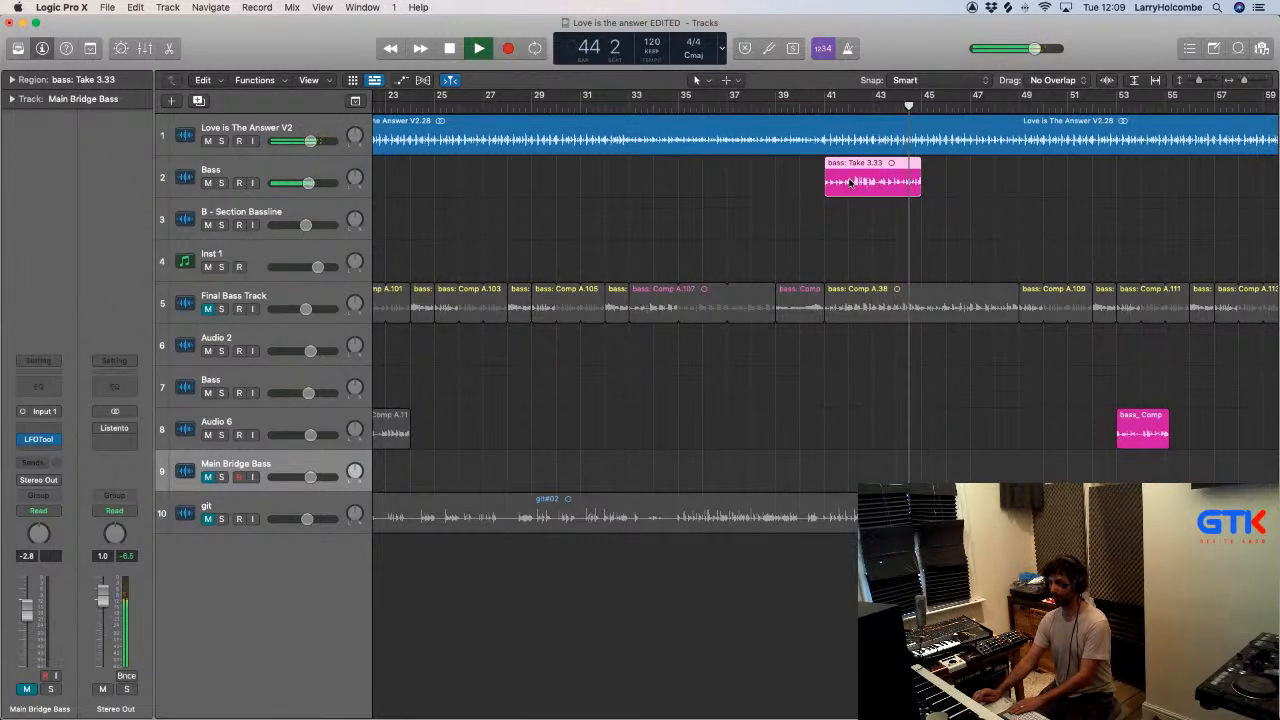
pyautogui.press('space')
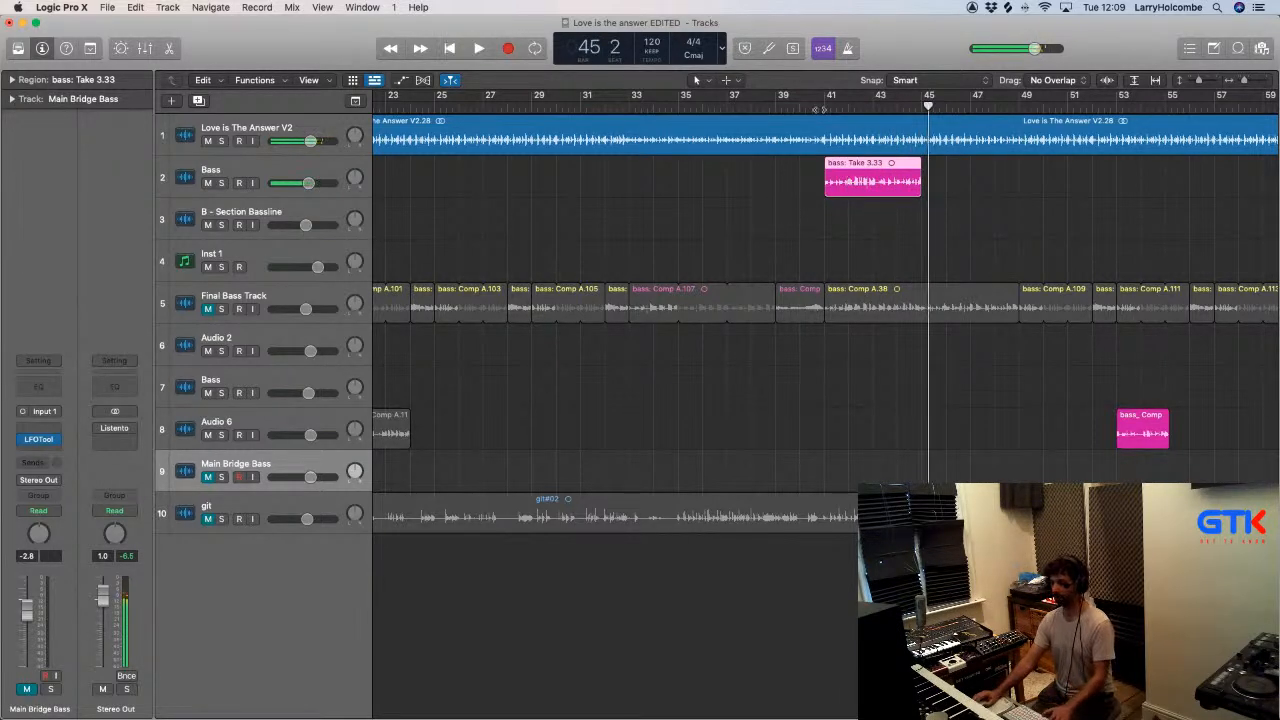
pyautogui.click(819, 106)
pyautogui.hscroll(3, 828, 150)
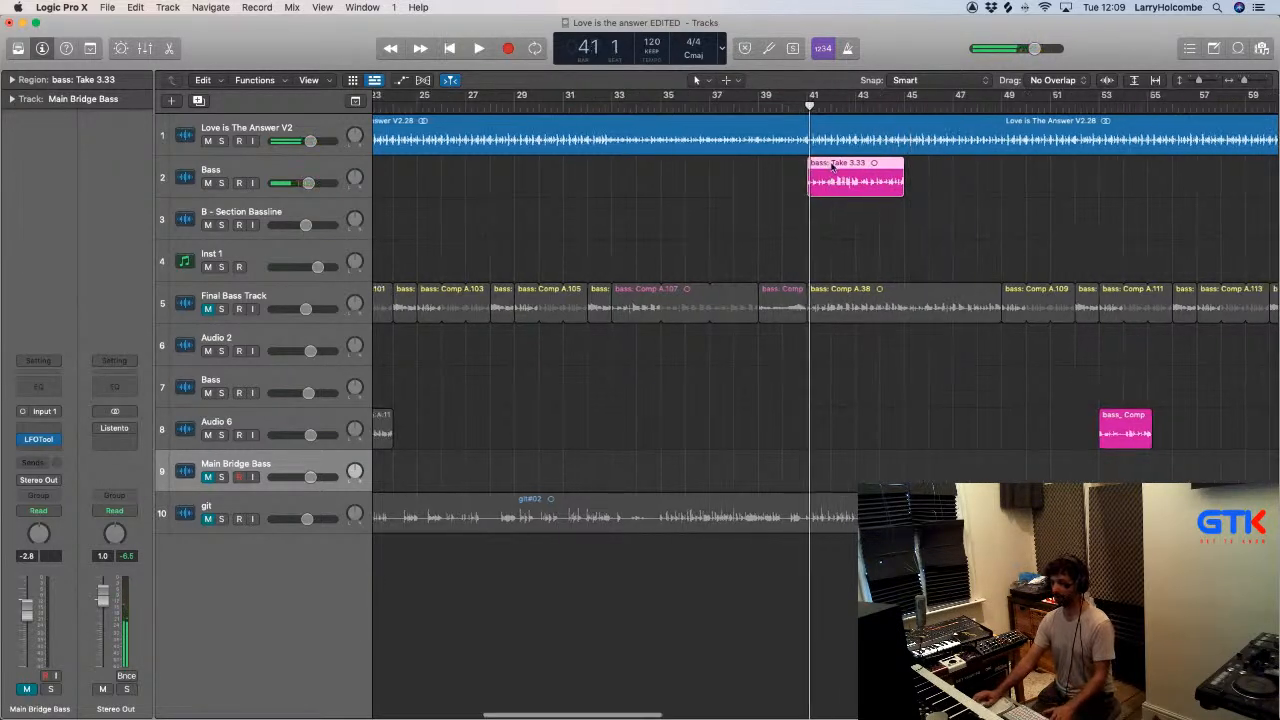
pyautogui.click(208, 184)
pyautogui.click(208, 309)
pyautogui.press('space')
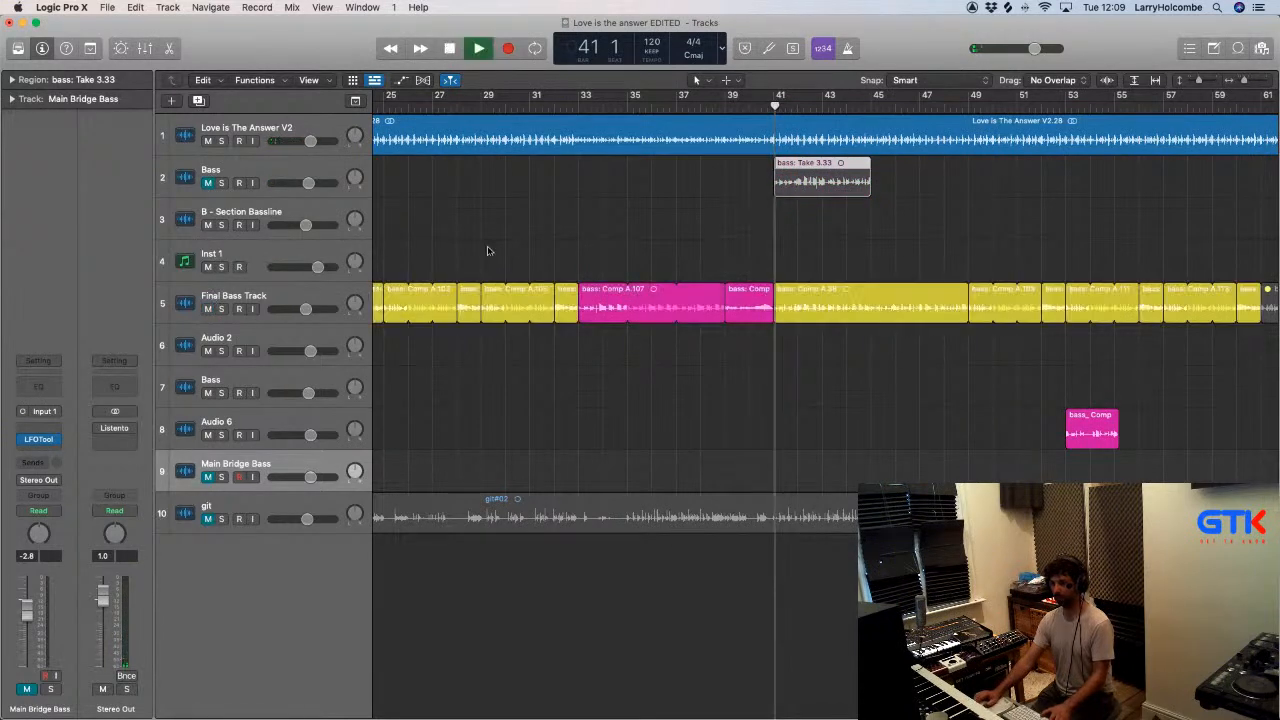
pyautogui.scroll(-2, 520, 238)
pyautogui.click(528, 208)
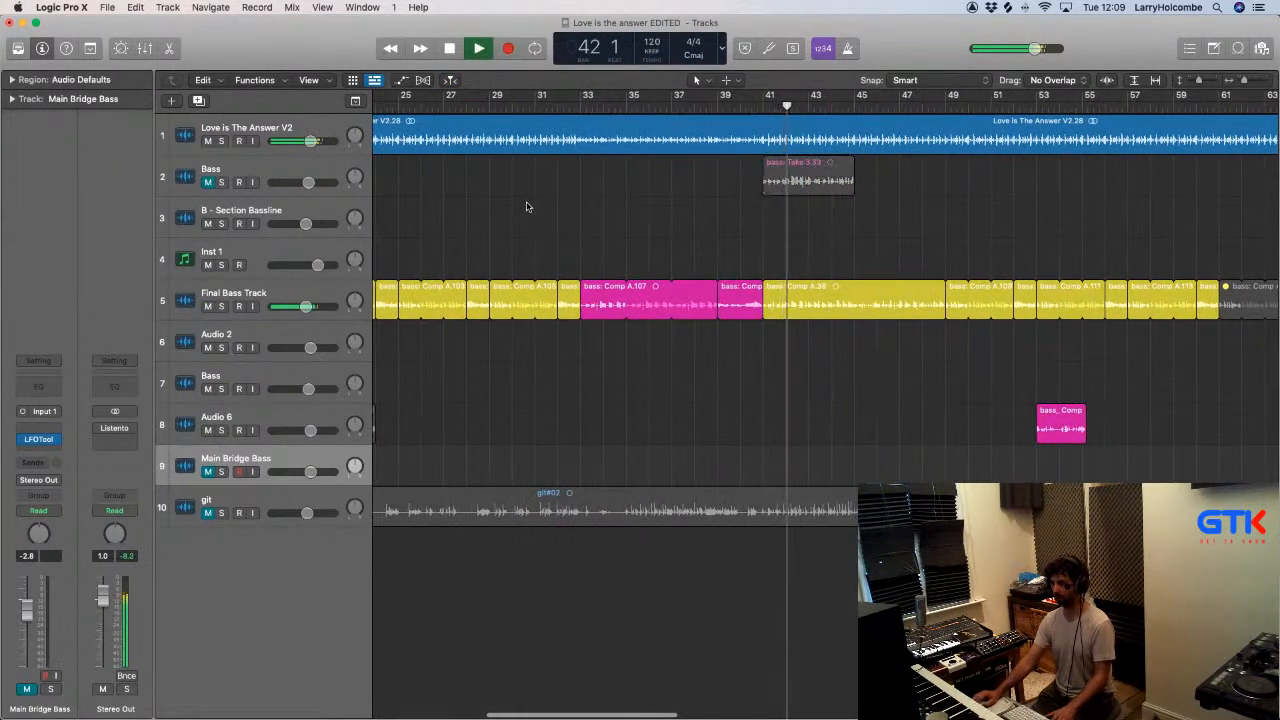
# - Split bass: Take 3.33 on the Bass track at bar 43 and delete its first half
pyautogui.click(811, 175)
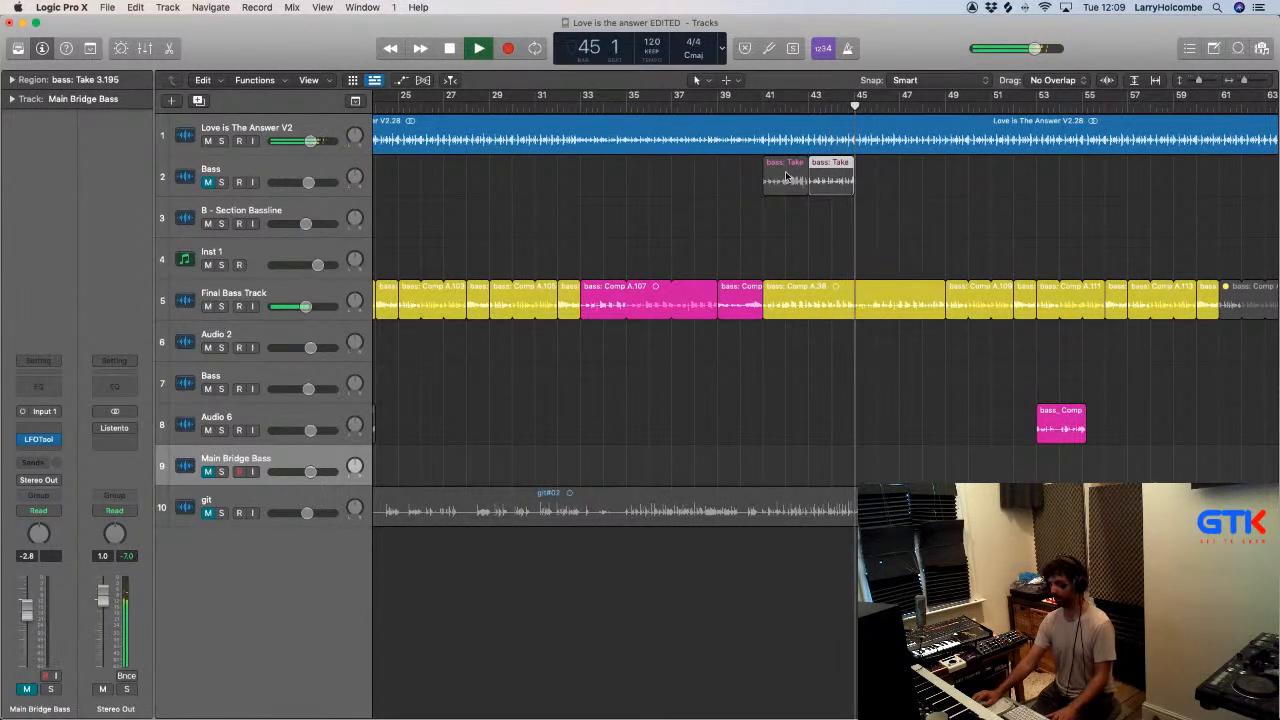
pyautogui.click(787, 177)
pyautogui.press('Delete')
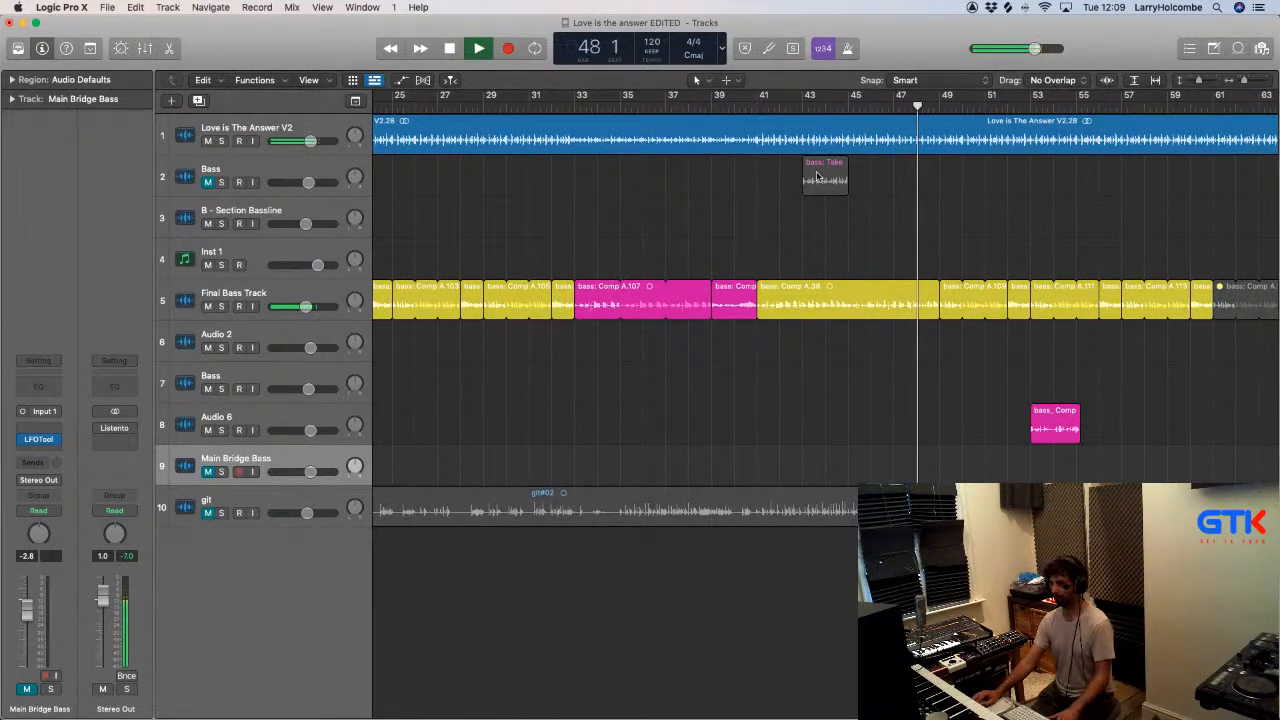
# - Move the remaining half of the take to Final Bass Track at bar 47 and play from just after bar 43
pyautogui.moveTo(820, 175); pyautogui.dragTo(913, 292)
pyautogui.click(820, 106)
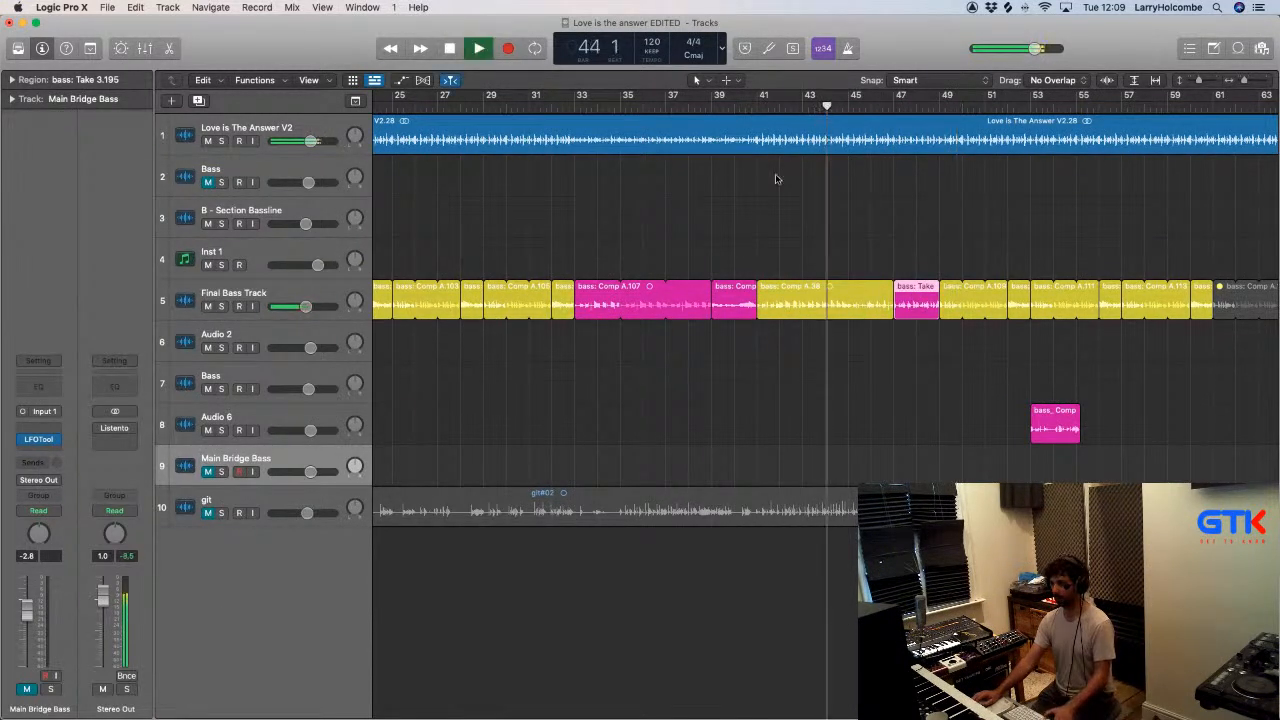
pyautogui.press('super+Up')
pyautogui.press('super+Up')
pyautogui.press('super+Up')
pyautogui.press('super+Up')
pyautogui.press('super+Up')
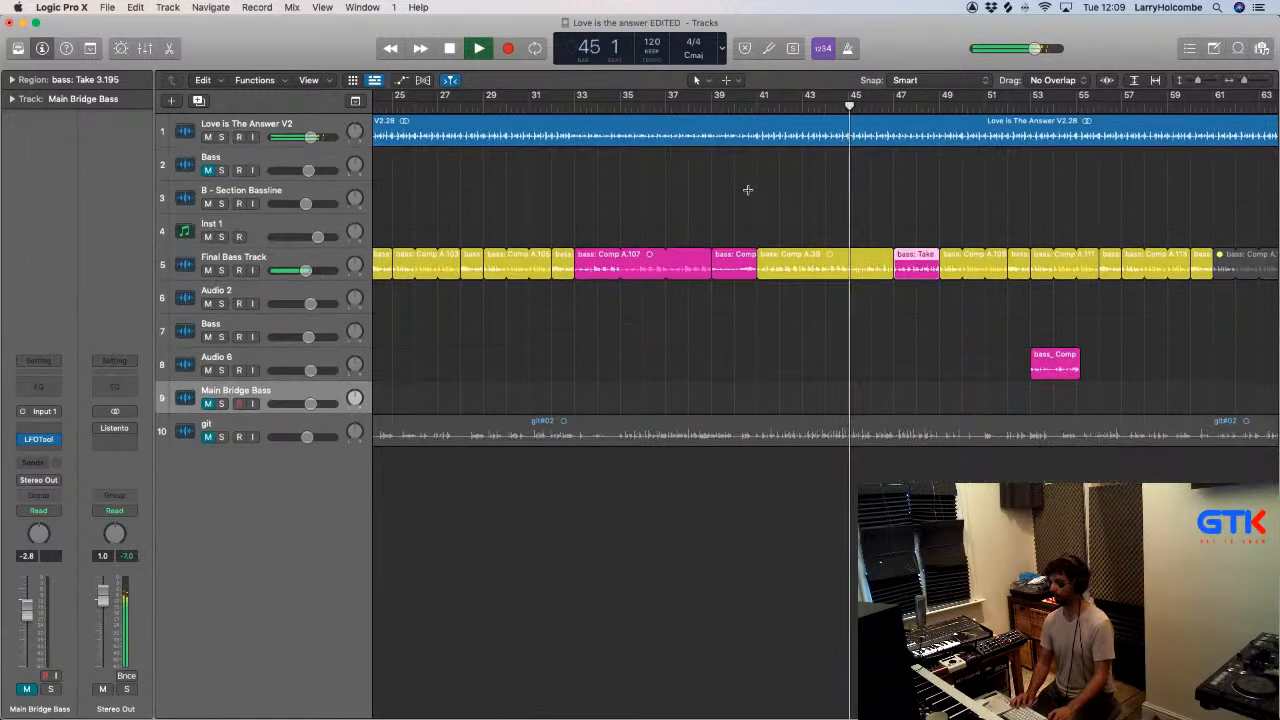
pyautogui.press('super+Left')
pyautogui.press('super+Left')
pyautogui.press('super+Up')
pyautogui.click(731, 186)
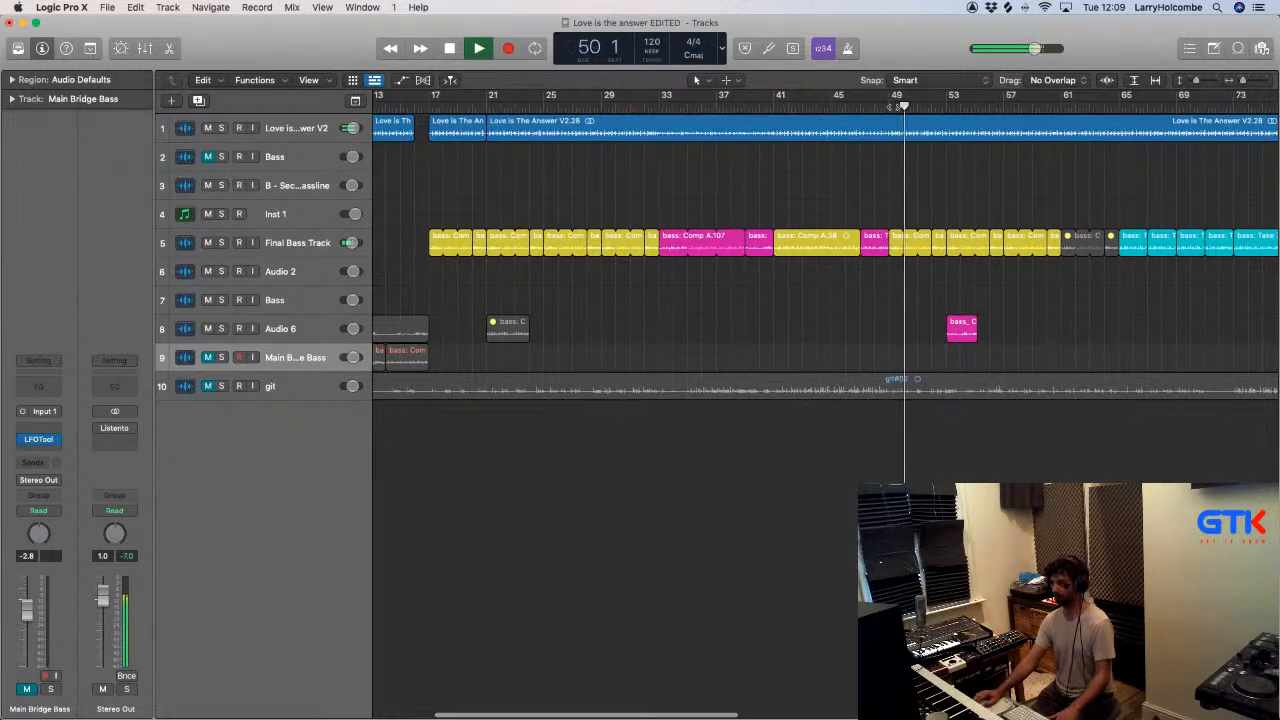
# - Mute bass: Comp A.111 on Final Bass Track at bar 53 to audition the Audio 6 region alone
pyautogui.click(946, 242)
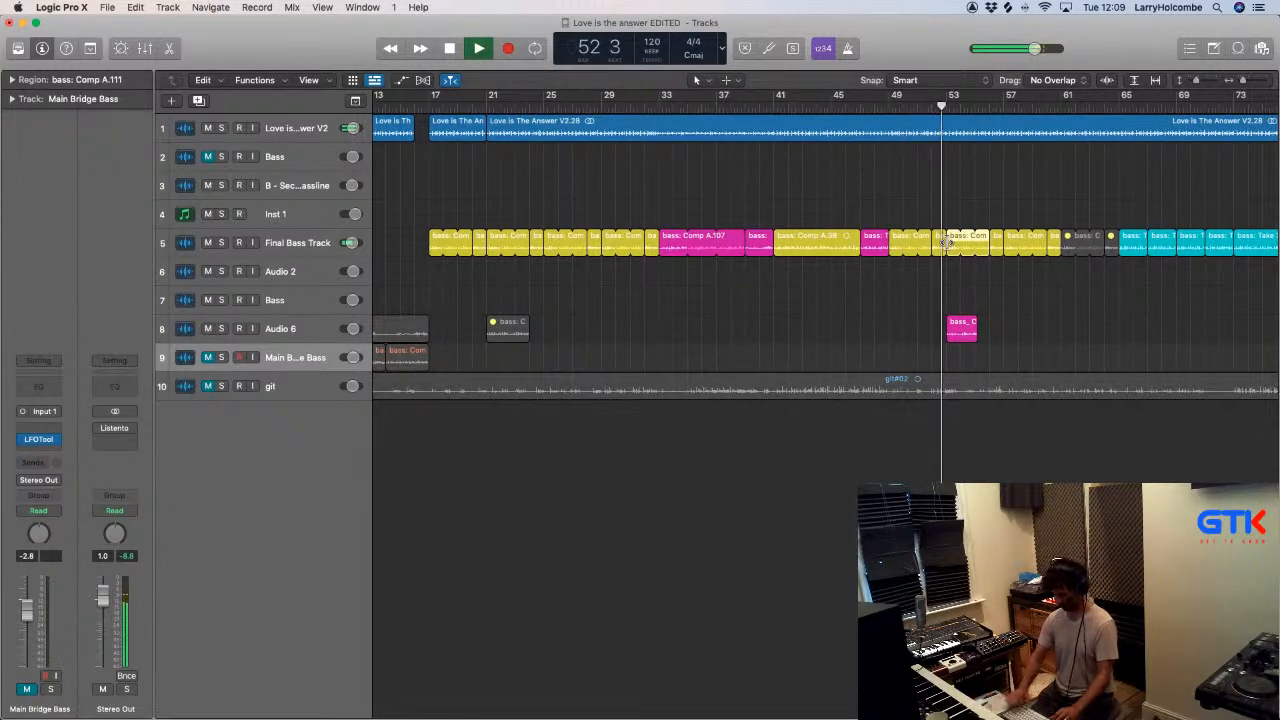
pyautogui.hotkey('ctrl', 'm')
pyautogui.click(880, 202)
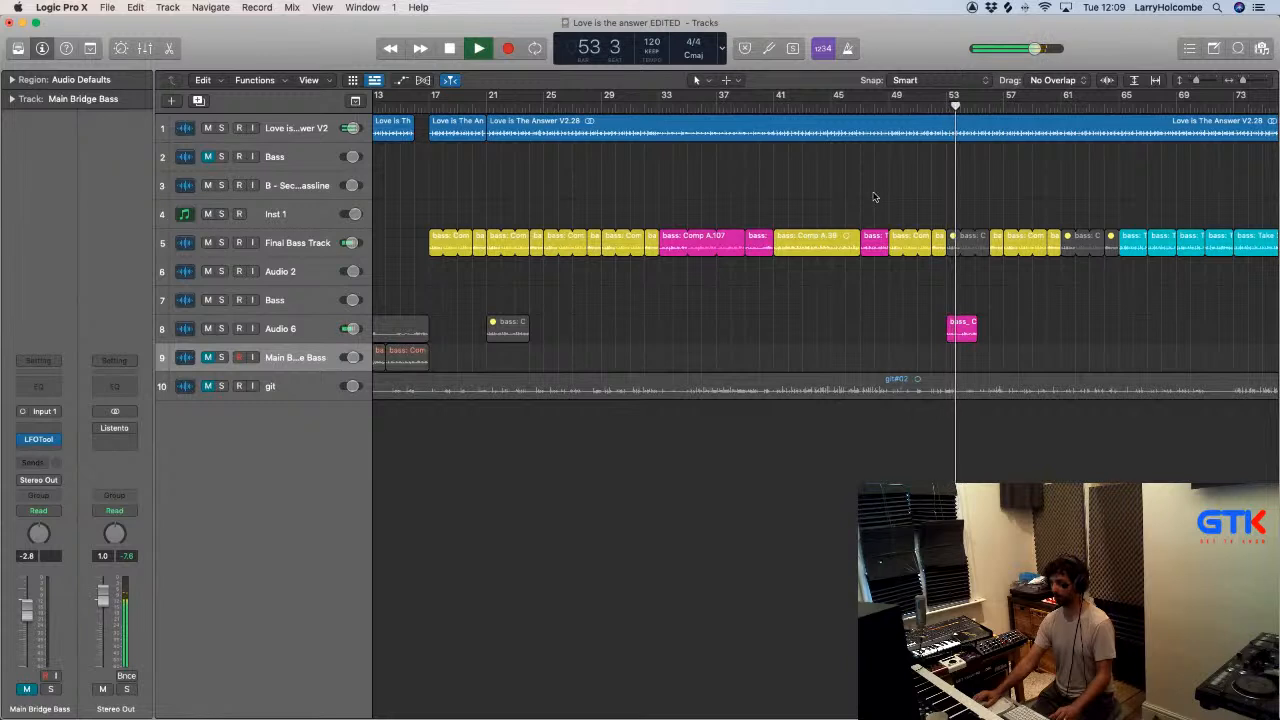
pyautogui.scroll(-2, 854, 187)
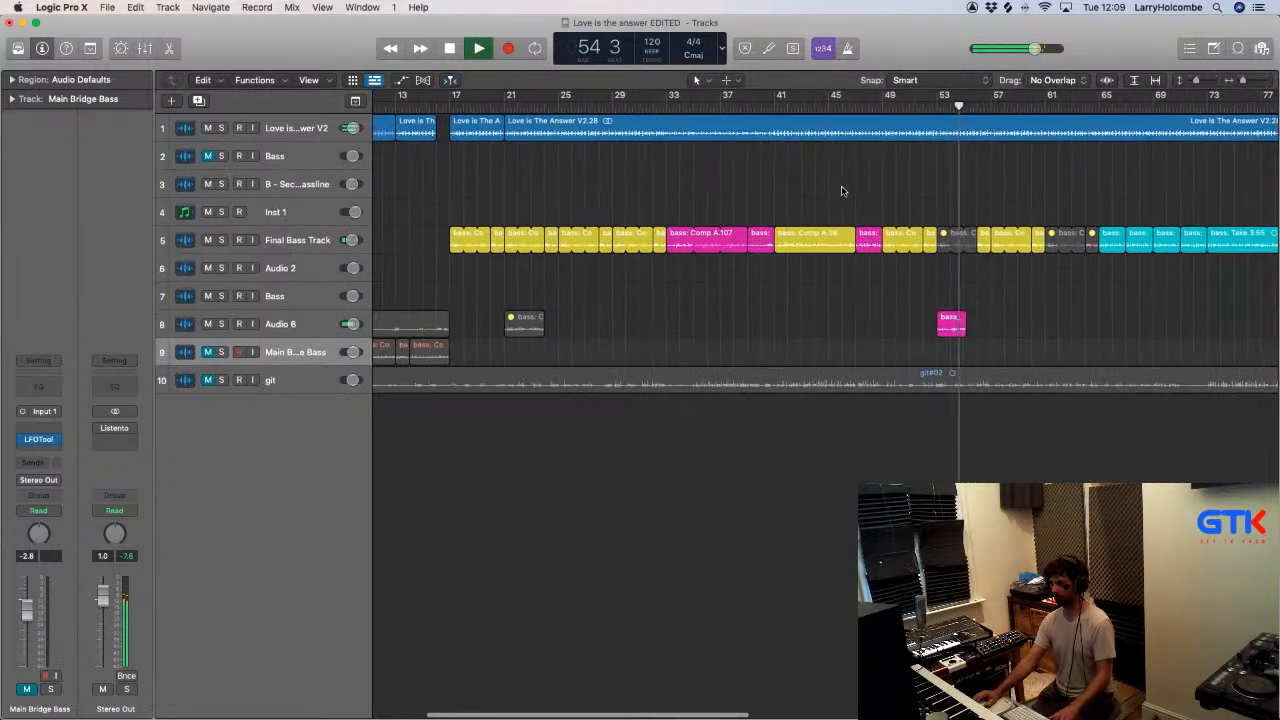
# - Delete the bass_Comp region at bar 53 on Audio 6 and unmute bass: Comp A.111 on Final Bass Track
pyautogui.click(954, 326)
pyautogui.press('Delete')
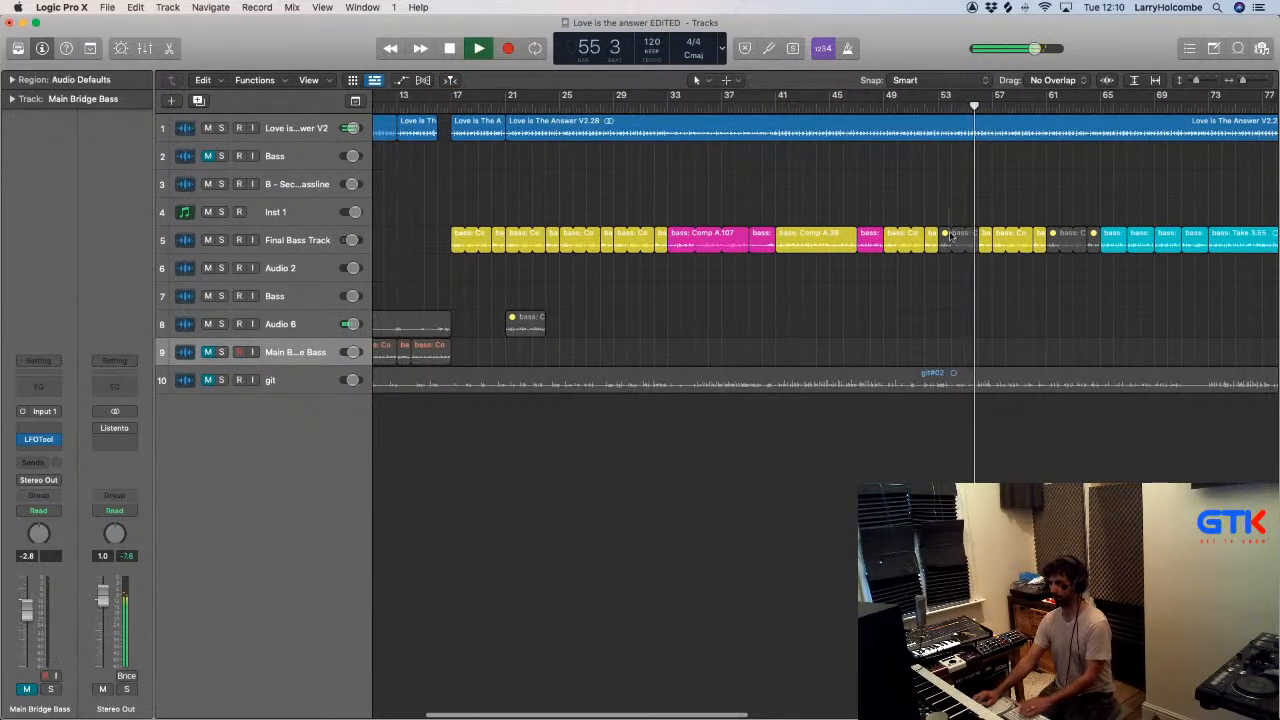
pyautogui.click(955, 236)
pyautogui.hotkey('ctrl', 'm')
pyautogui.hscroll(5, 955, 236)
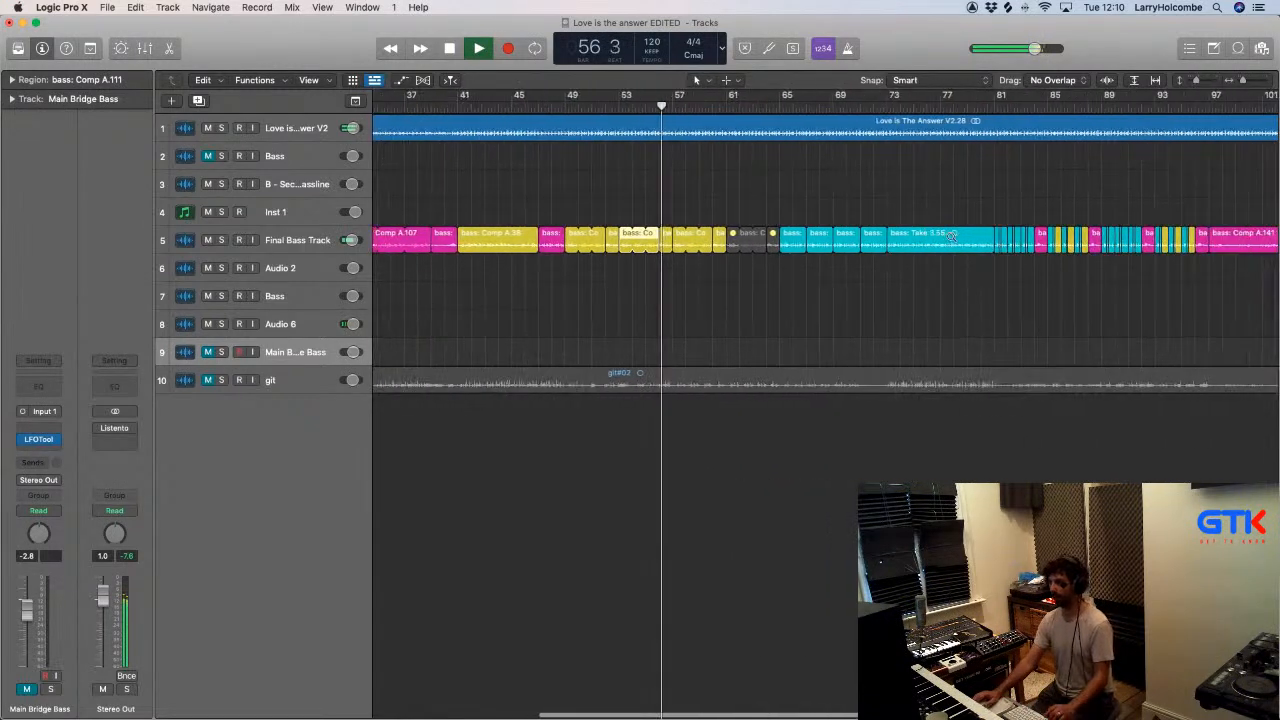
# - Play from bar 129 and move the three Audio 6 bass regions there up to Final Bass Track
pyautogui.scroll(-3, 947, 245)
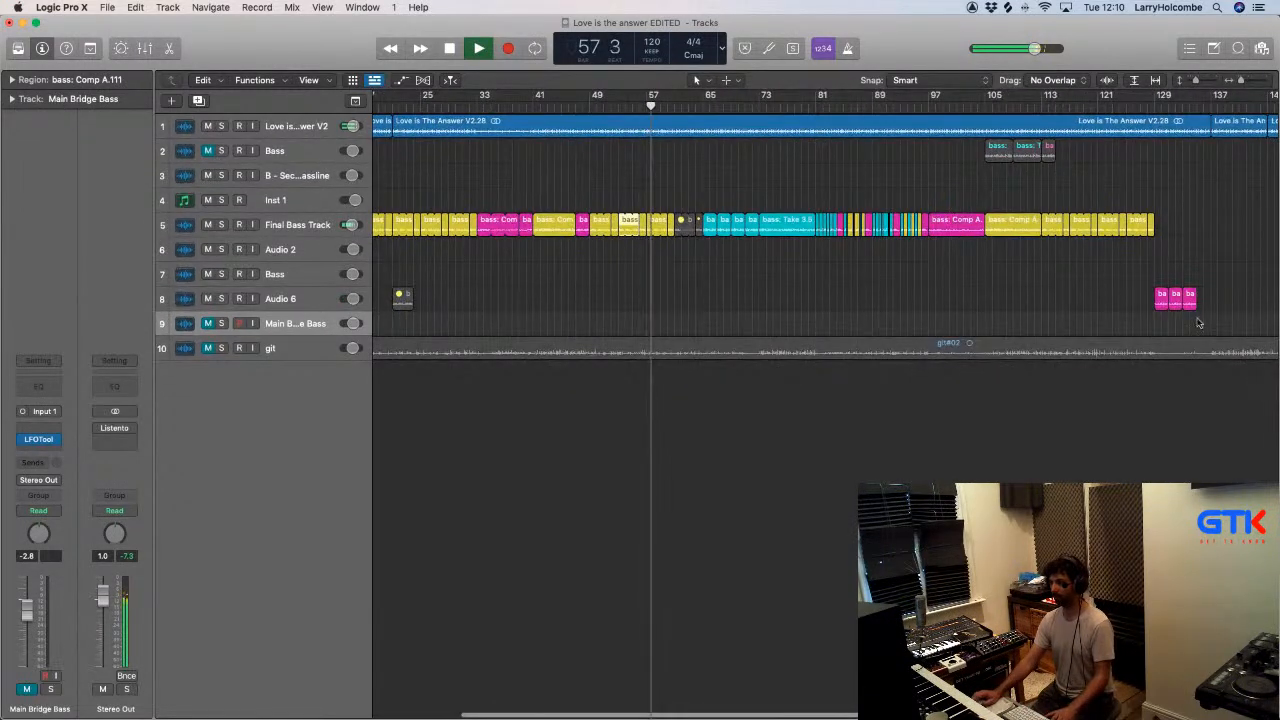
pyautogui.press('space')
pyautogui.click(1153, 107)
pyautogui.press('space')
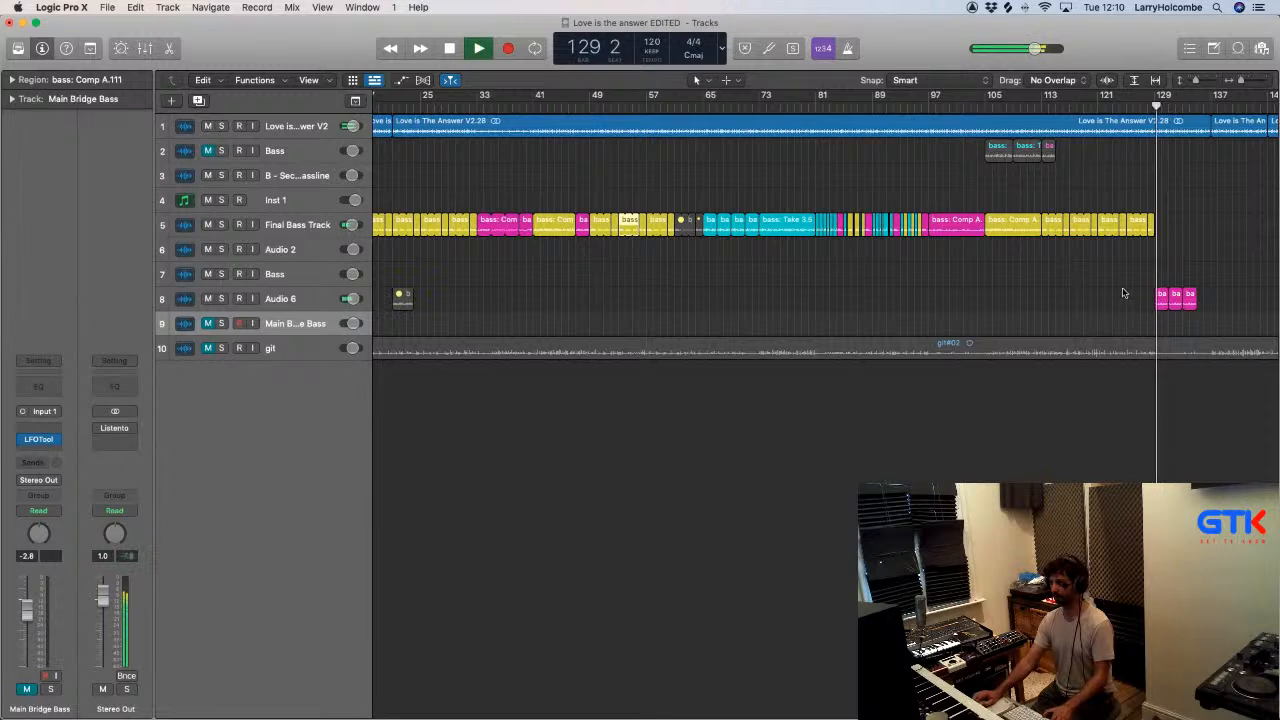
pyautogui.moveTo(1109, 292); pyautogui.dragTo(1153, 241)
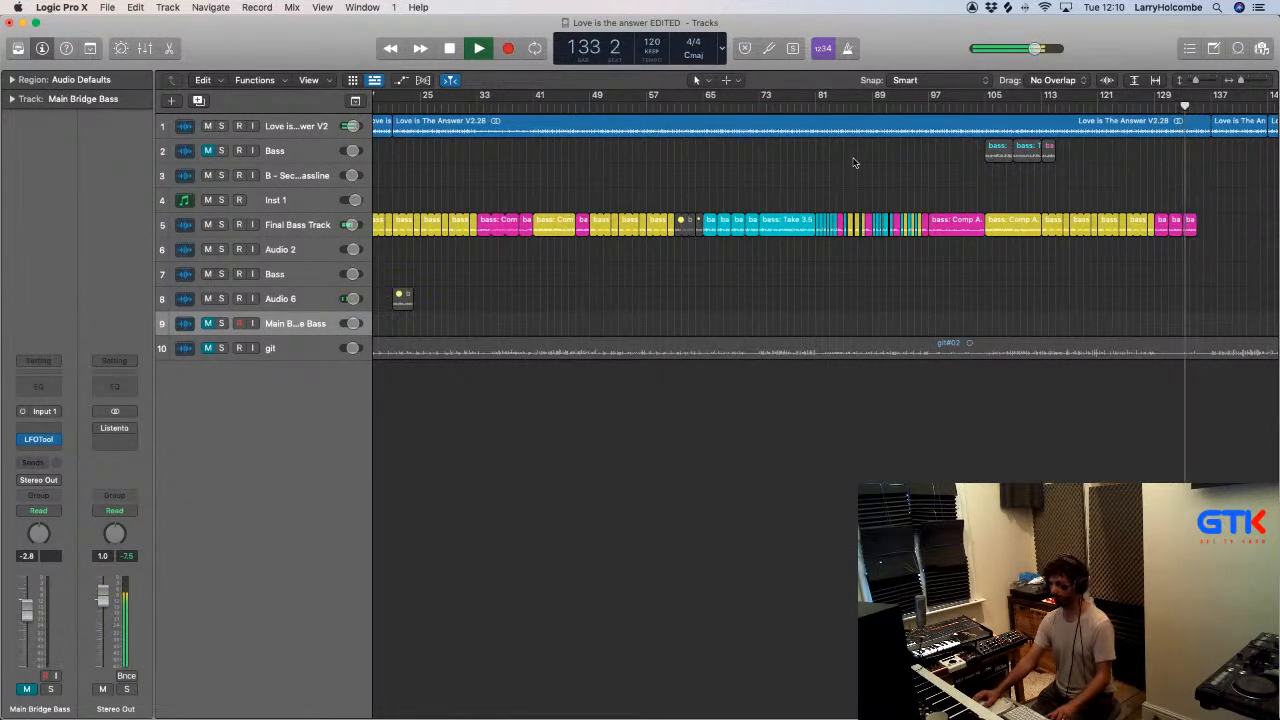
# - Move the four orange bass regions from the end of Audio 6 to Final Bass Track at bar 137
pyautogui.hscroll(5, 855, 162)
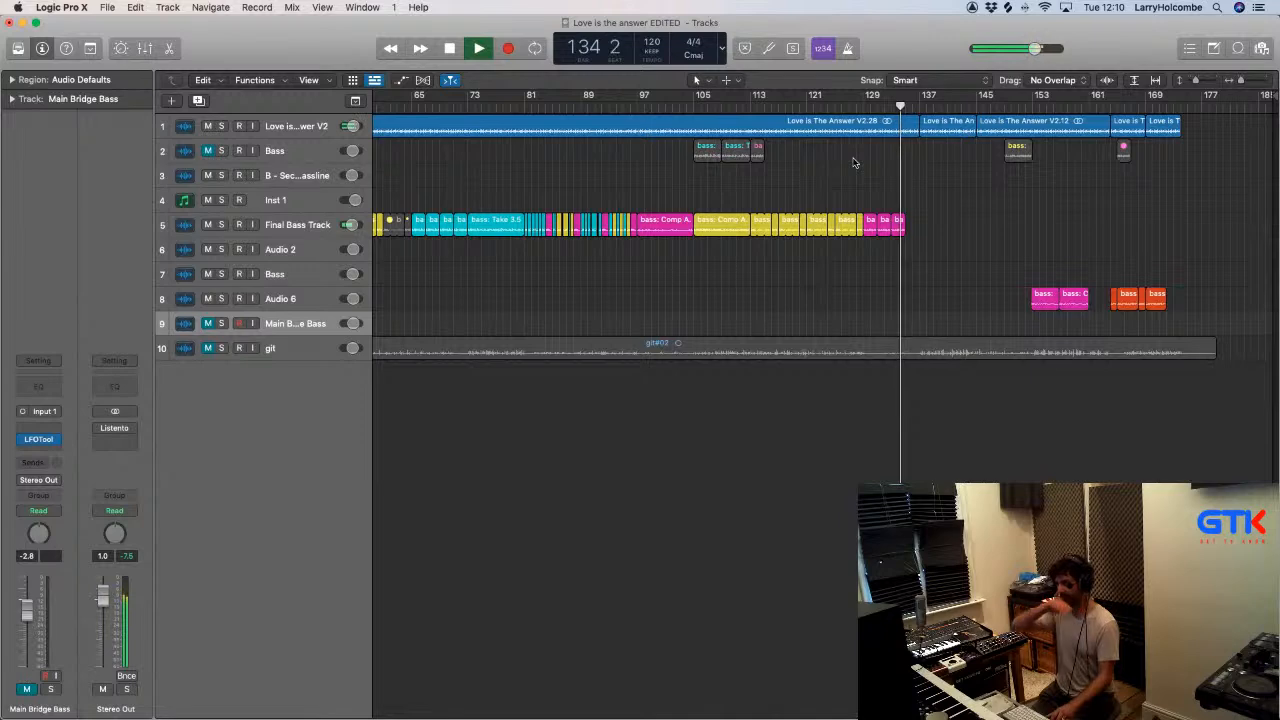
pyautogui.hscroll(-1, 855, 162)
pyautogui.hscroll(-1, 855, 162)
pyautogui.moveTo(1211, 263); pyautogui.dragTo(1033, 229)
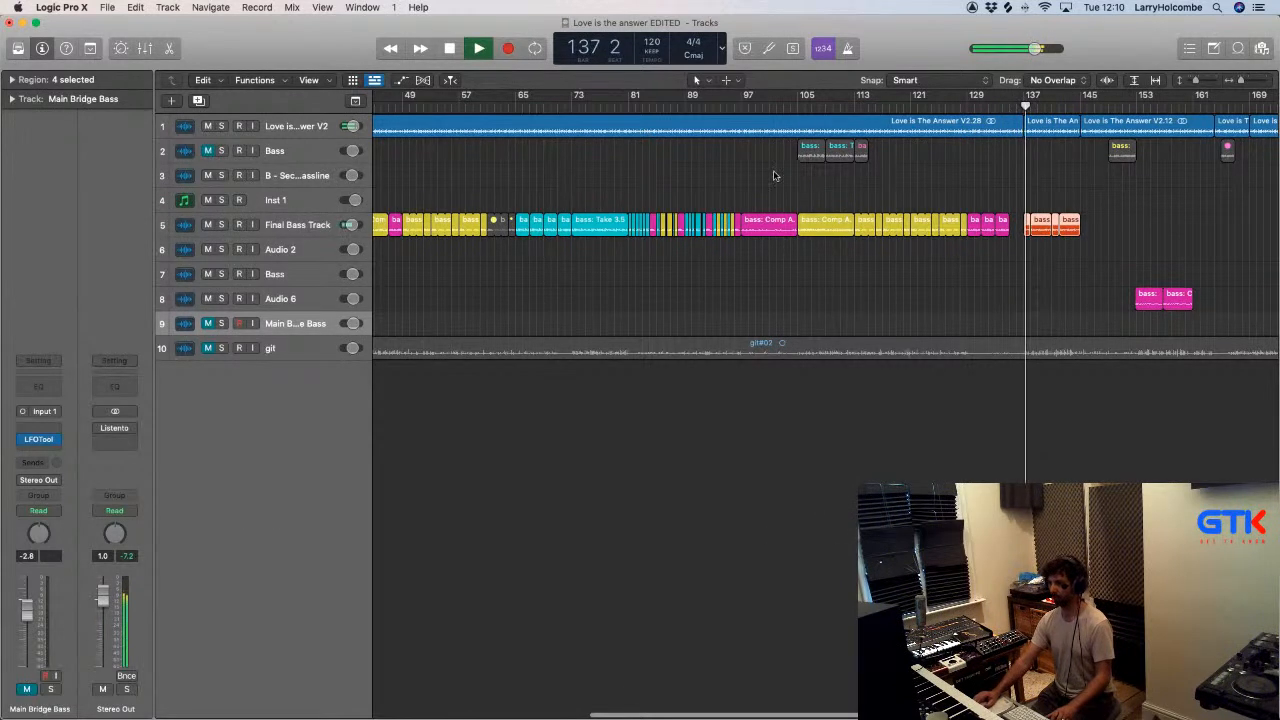
# - Copy the opening Love is The Answer V2 region to bar 137, looped to bar 145, and extend the following region's start back to bar 145
pyautogui.hscroll(-4, 790, 171)
pyautogui.scroll(-4, 790, 171)
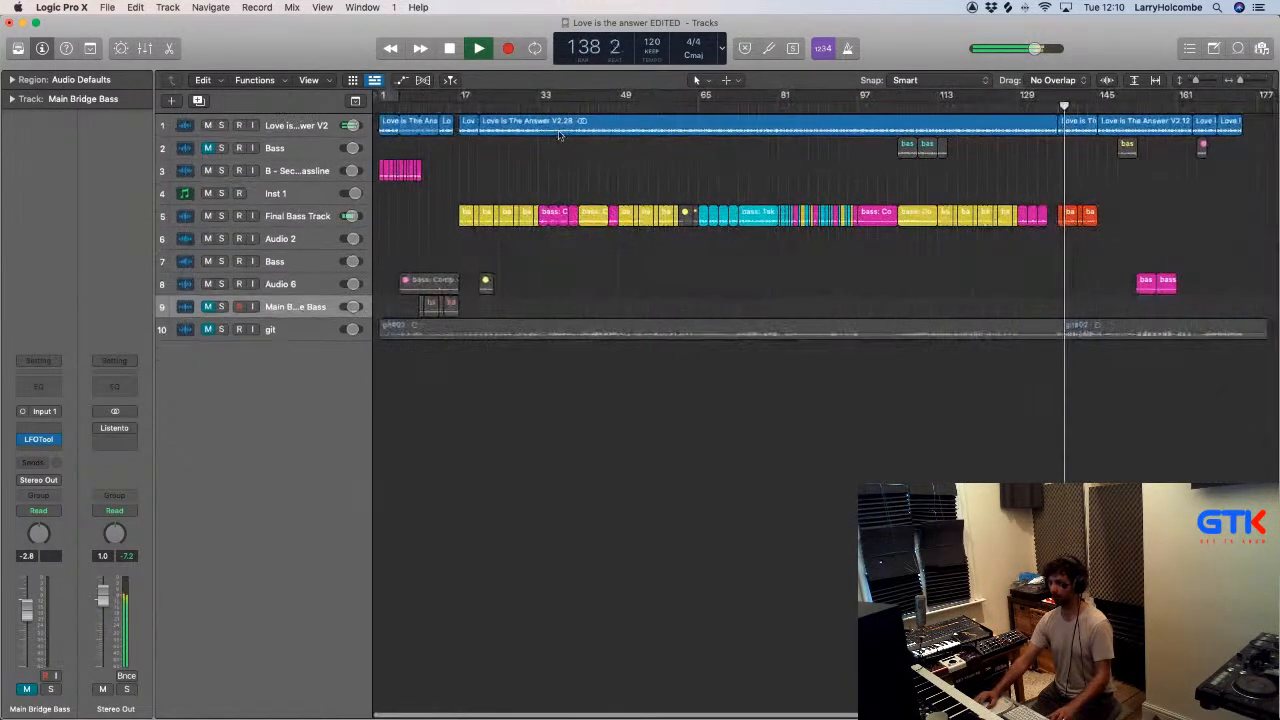
pyautogui.moveTo(387, 125); pyautogui.dragTo(1070, 131)
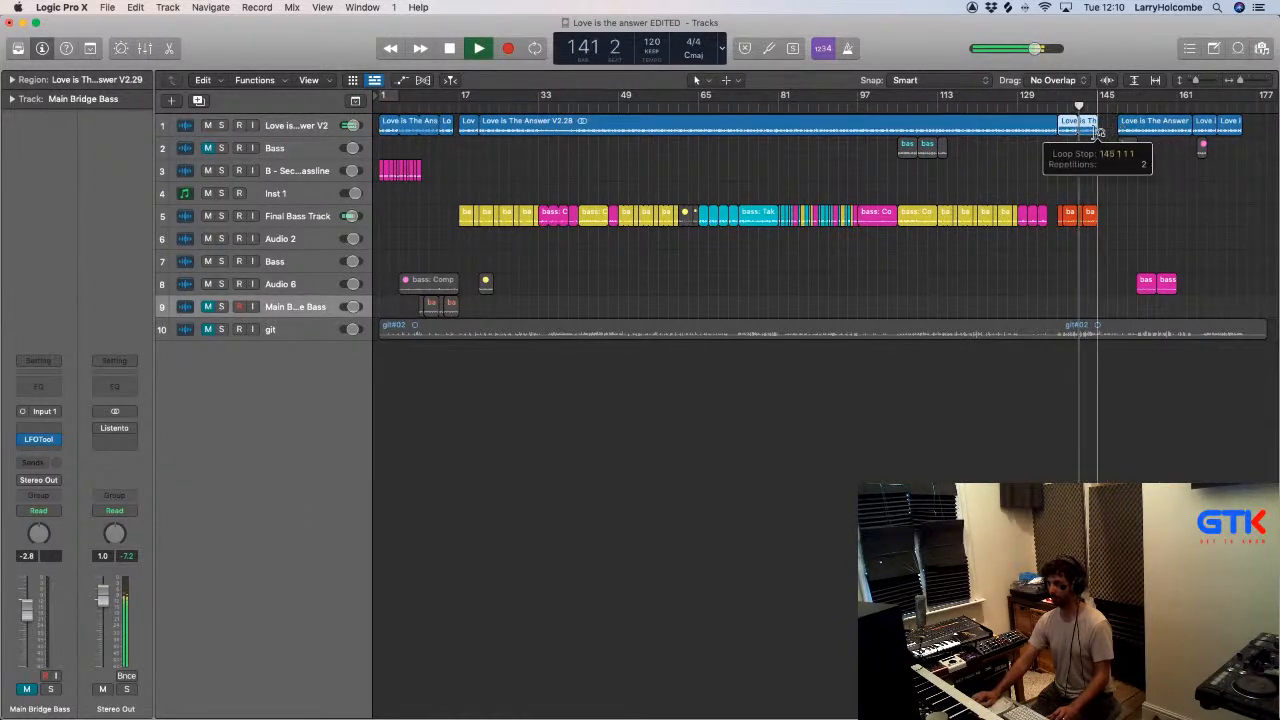
pyautogui.moveTo(1120, 128); pyautogui.dragTo(1098, 125)
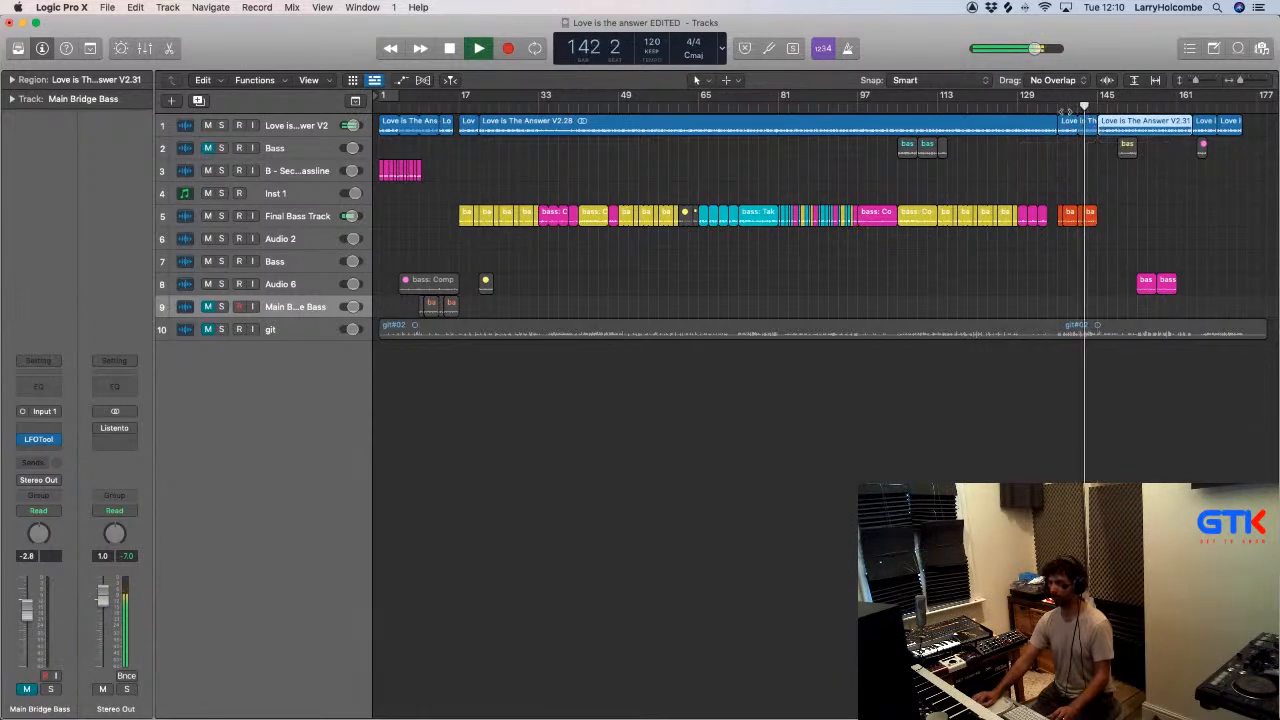
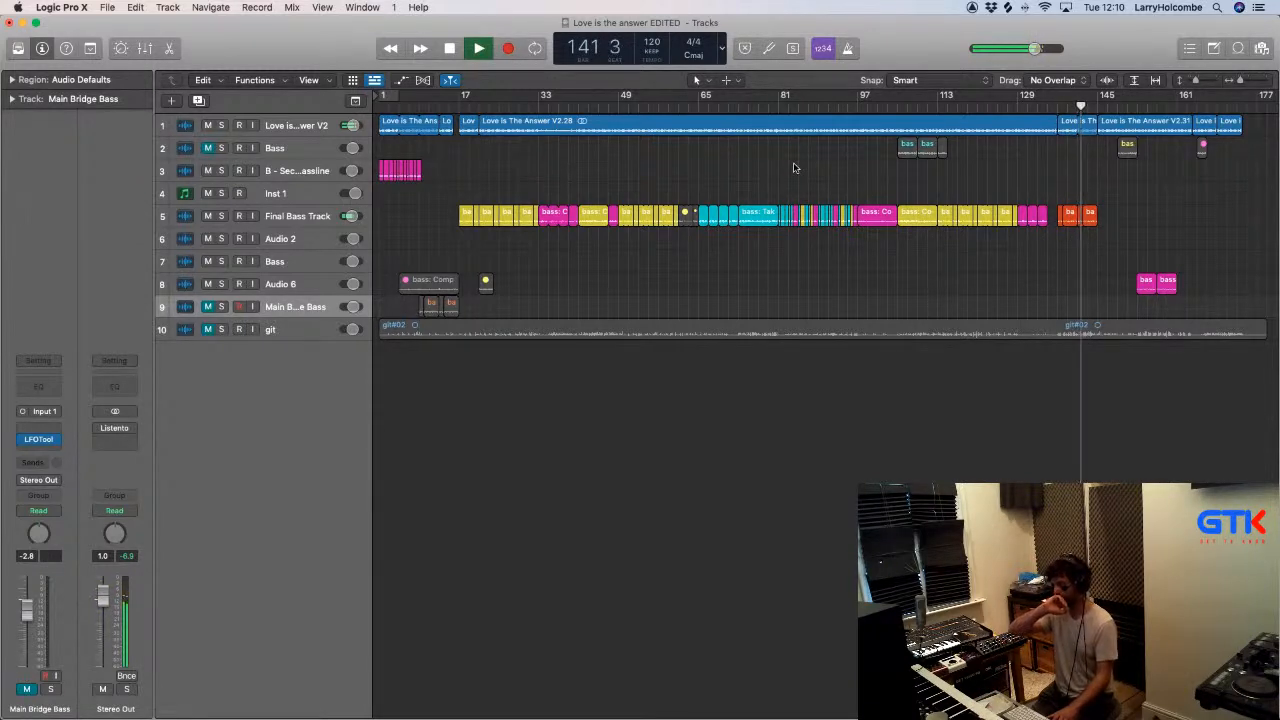
# - Move the two pink bass regions starting at bar 153 from the Audio 6 track to the Final Bass Track
pyautogui.moveTo(1060, 283); pyautogui.dragTo(1142, 224)
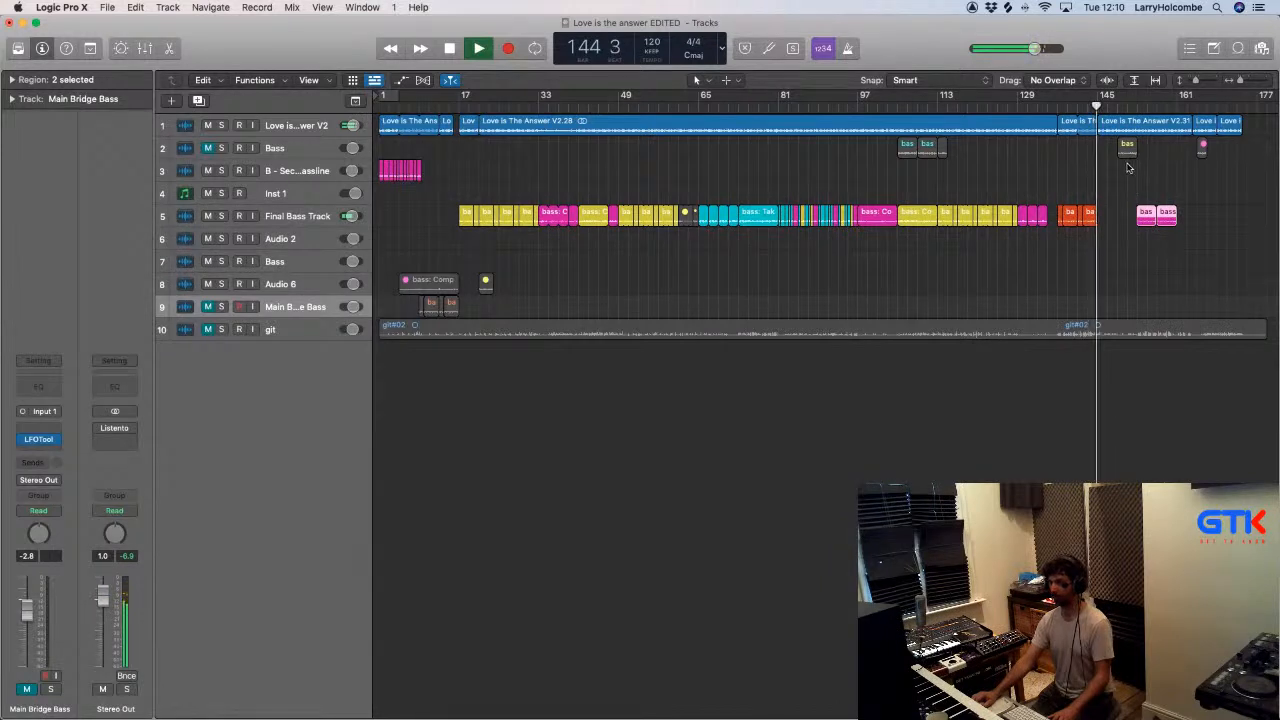
pyautogui.click(1058, 175)
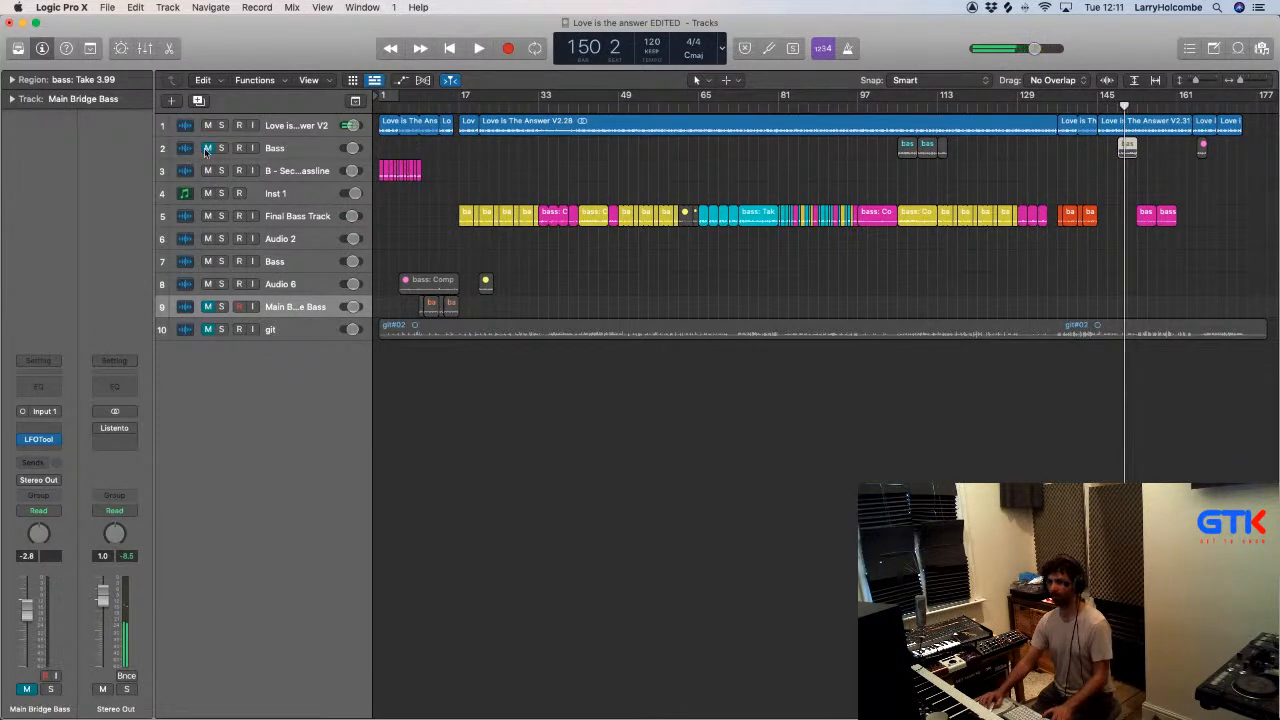
# - Unmute the Bass track on track 2 and play its bass: Take 3.99 region close up
pyautogui.press('space')
pyautogui.moveTo(1080, 170); pyautogui.dragTo(1171, 140)
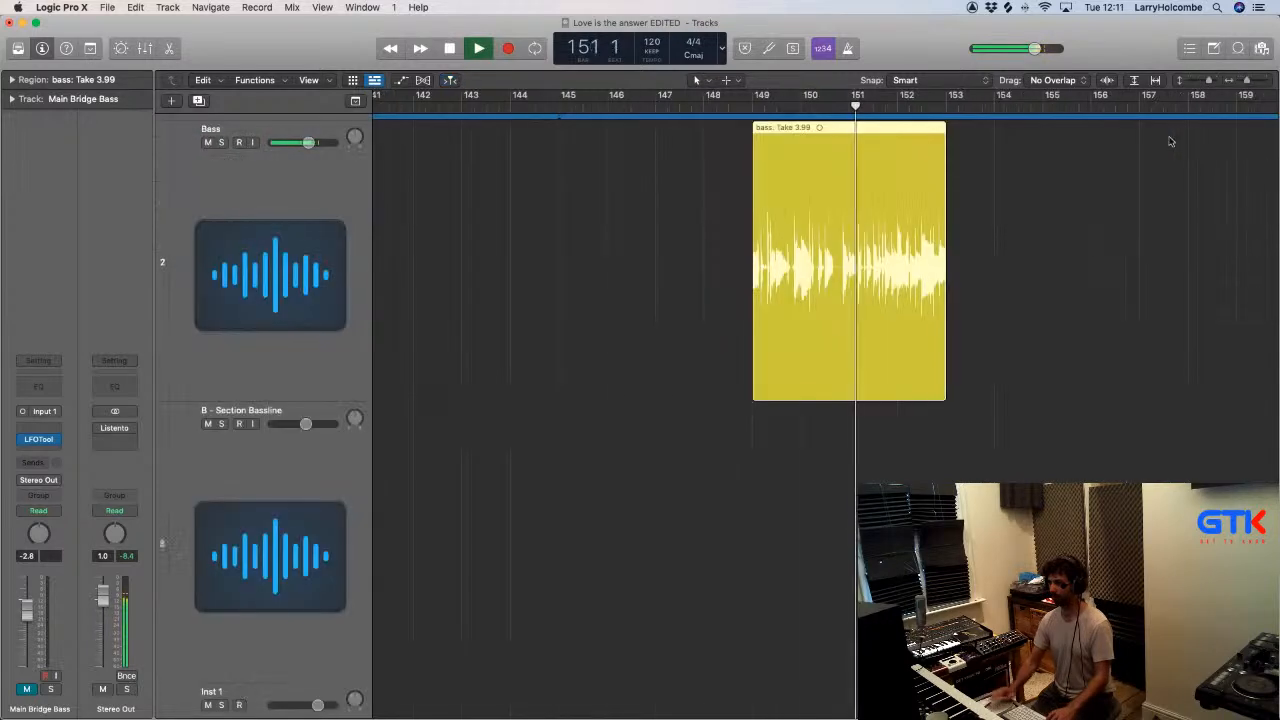
pyautogui.press('super+Up')
pyautogui.press('super+Up')
pyautogui.press('super+Up')
pyautogui.press('super+Up')
pyautogui.press('super+Up')
pyautogui.scroll(-5, 1169, 138)
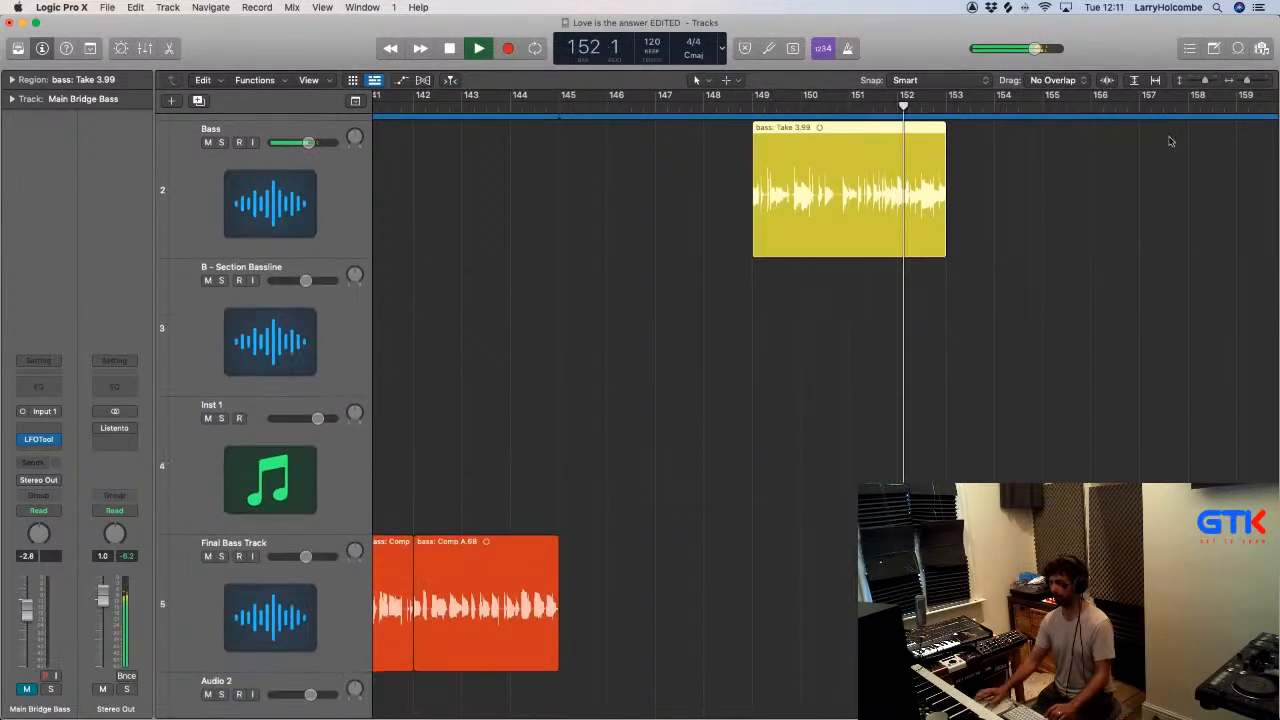
# - Restart playback from about bar 134, ahead of the orange bass regions
pyautogui.hscroll(-8, 1169, 138)
pyautogui.hscroll(5, 1157, 278)
pyautogui.hscroll(-2, 1160, 275)
pyautogui.press('space')
pyautogui.click(768, 106)
pyautogui.press('space')
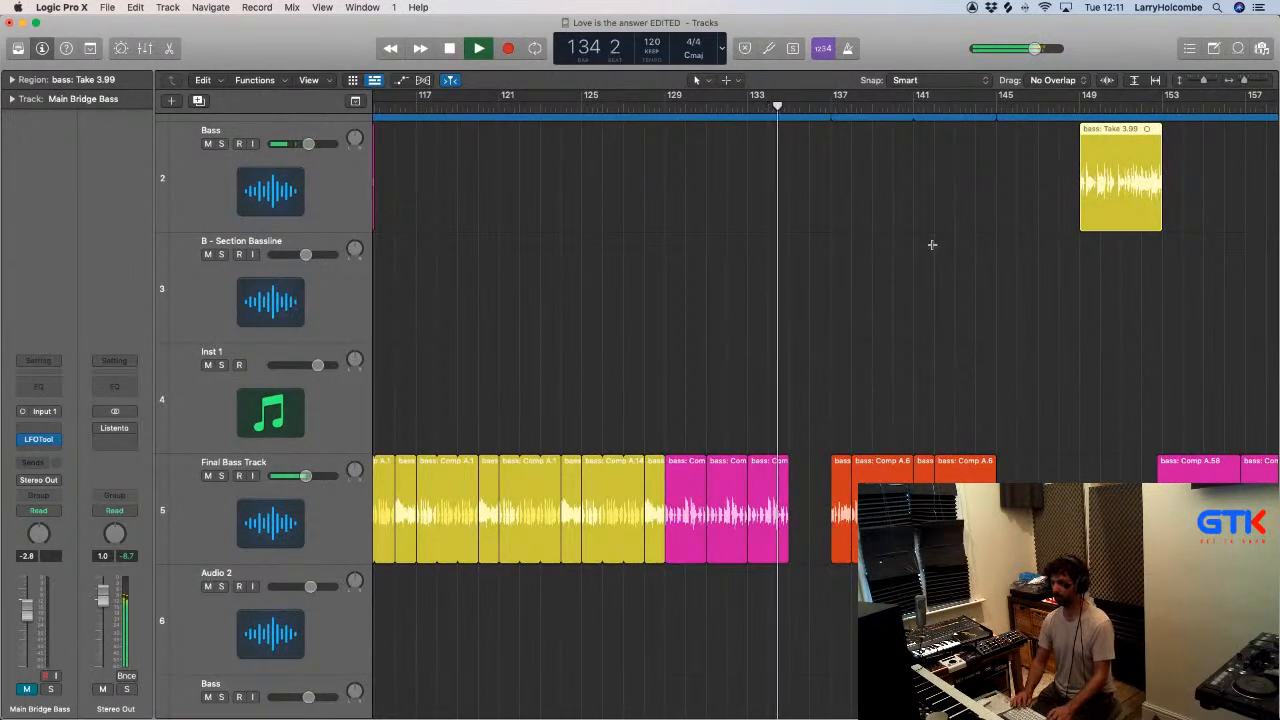
# - Move the yellow bass: Take 3.99 region to the Final Bass Track, starting at bar 145 directly after the orange regions
pyautogui.press('super+Up')
pyautogui.press('super+Up')
pyautogui.press('super+Up')
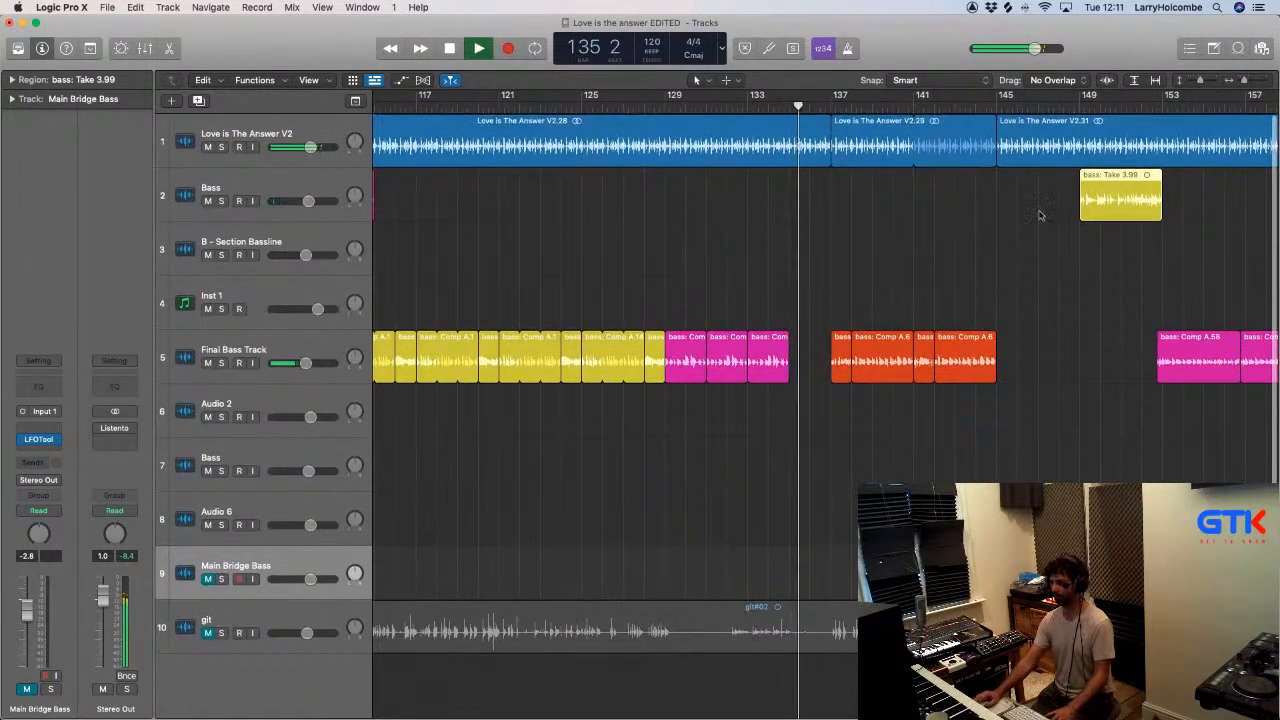
pyautogui.click(1120, 194)
pyautogui.moveTo(1122, 197); pyautogui.dragTo(1039, 358)
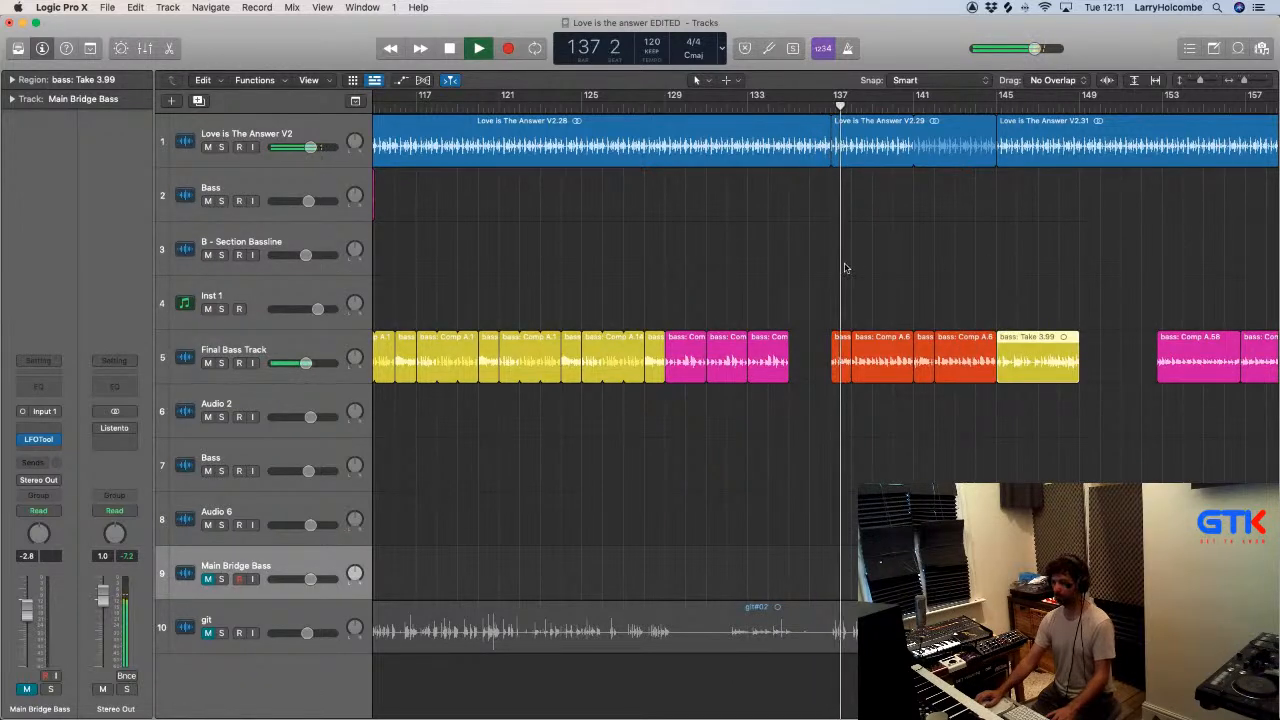
pyautogui.click(803, 265)
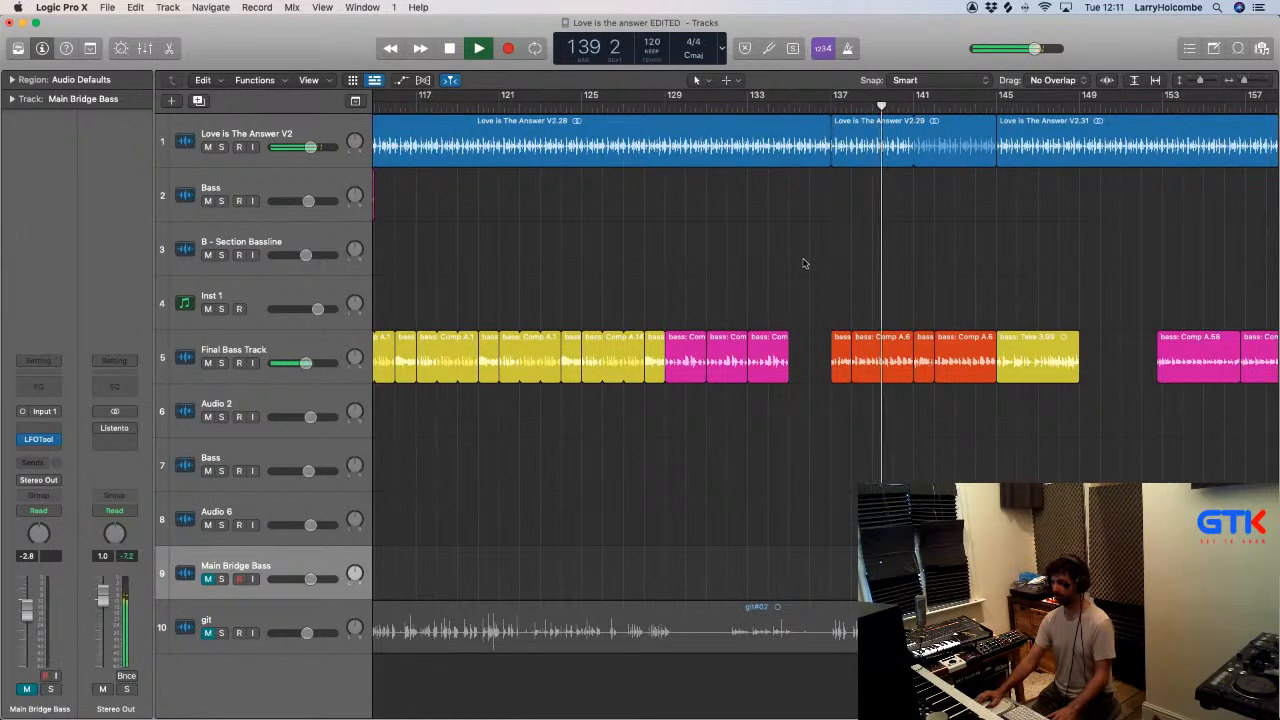
# - On the Final Bass Track, shift the two pink end regions to bar 161 and the four orange regions to bar 153
pyautogui.scroll(-3, 874, 289)
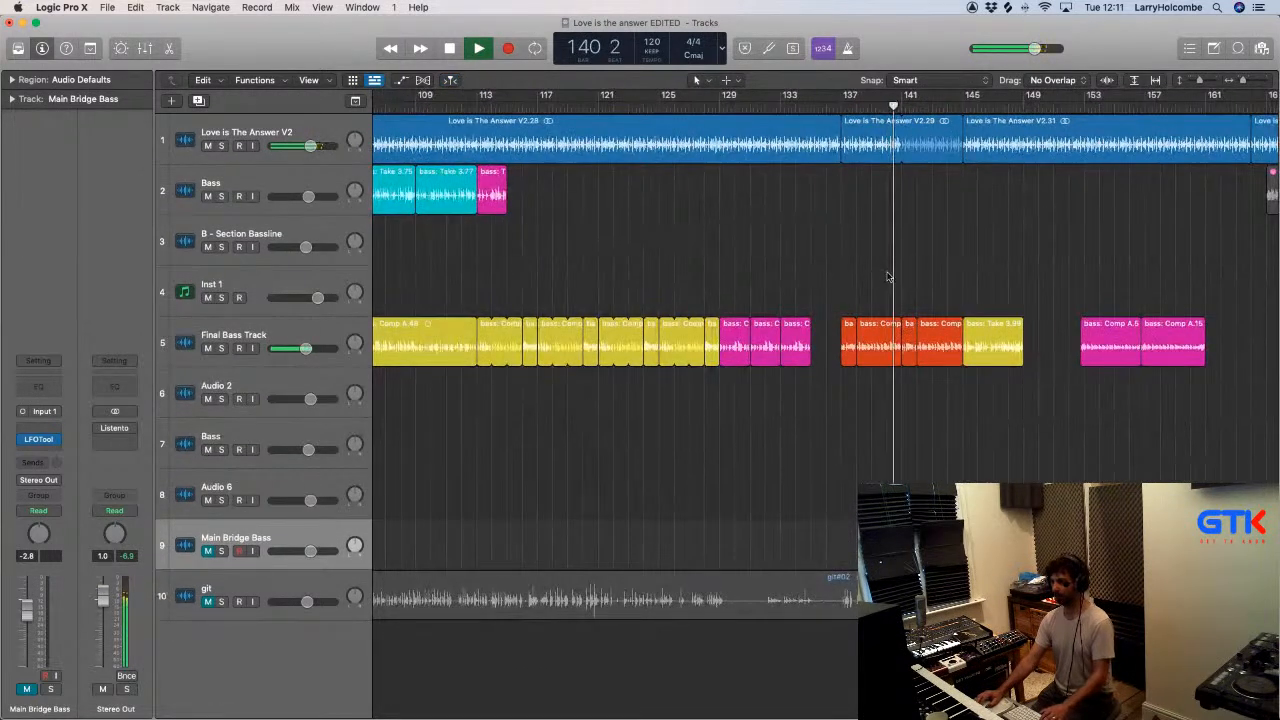
pyautogui.hscroll(1, 888, 275)
pyautogui.scroll(-2, 889, 274)
pyautogui.click(1012, 106)
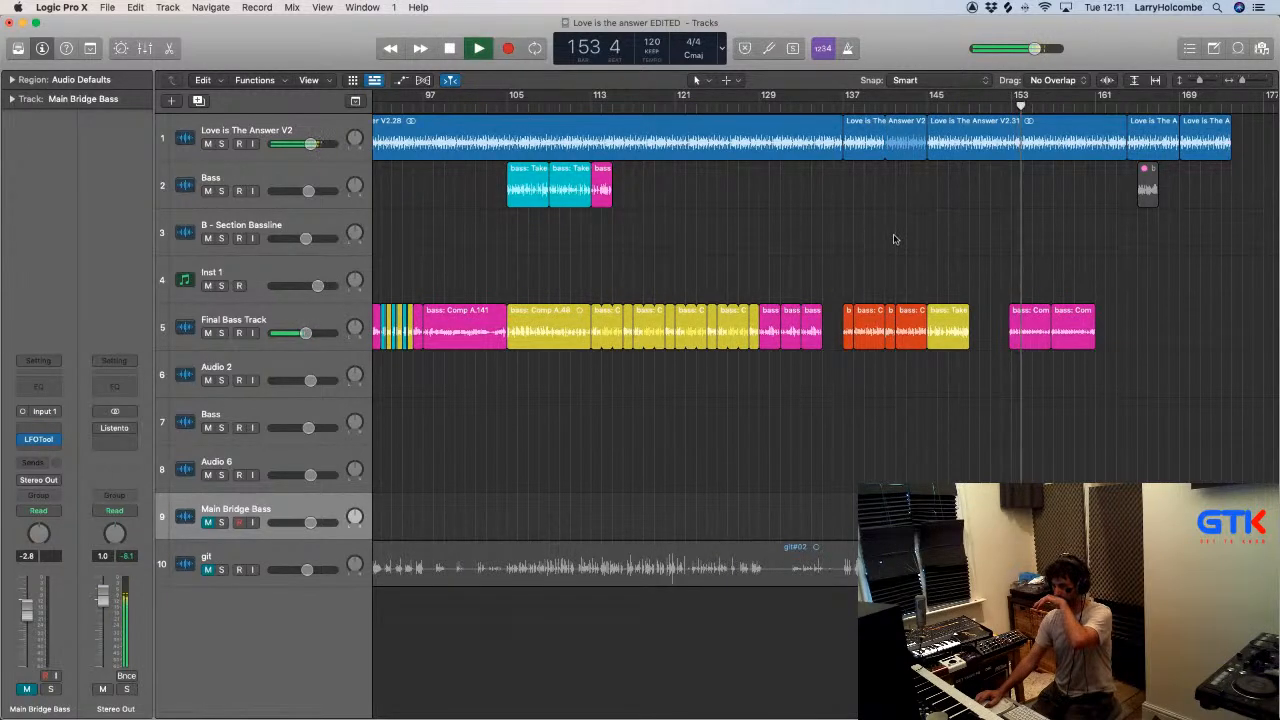
pyautogui.moveTo(1010, 276); pyautogui.dragTo(1142, 328)
pyautogui.moveTo(840, 282); pyautogui.dragTo(875, 310)
pyautogui.moveTo(848, 314); pyautogui.dragTo(1018, 314)
pyautogui.moveTo(1116, 270); pyautogui.dragTo(1118, 320)
pyautogui.moveTo(995, 259); pyautogui.dragTo(1215, 373)
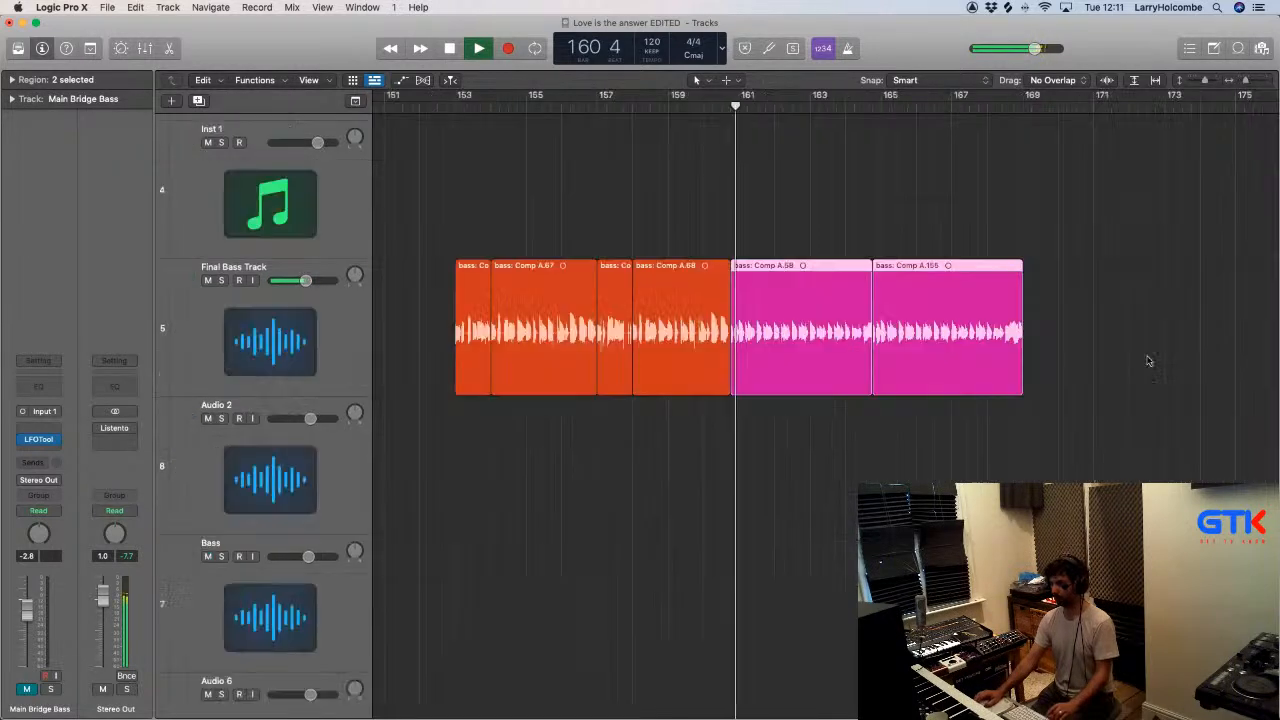
pyautogui.scroll(-8, 1134, 353)
pyautogui.click(858, 217)
# - Place the yellow bass take twice in a row on the Final Bass Track, filling bars 137 to 145
pyautogui.press('super+Up')
pyautogui.press('super+Up')
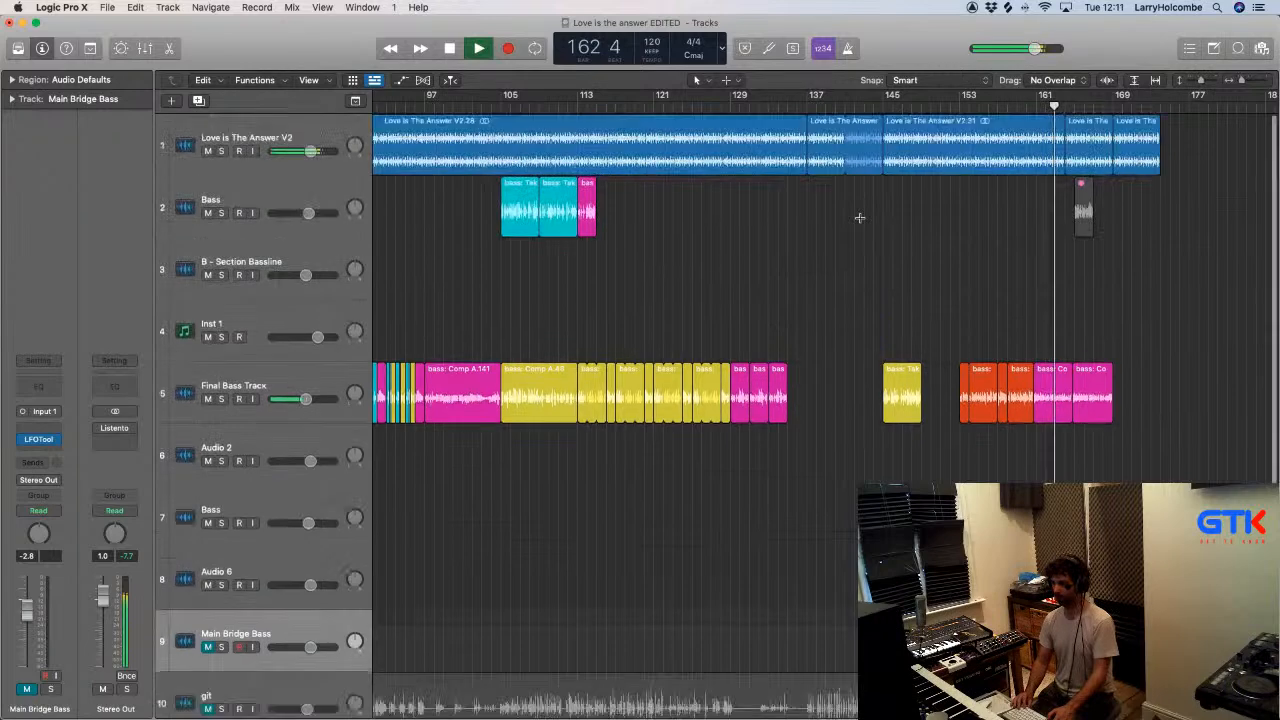
pyautogui.click(770, 98)
pyautogui.click(902, 306)
pyautogui.moveTo(902, 306); pyautogui.dragTo(861, 309)
pyautogui.click(893, 308)
pyautogui.press('Delete')
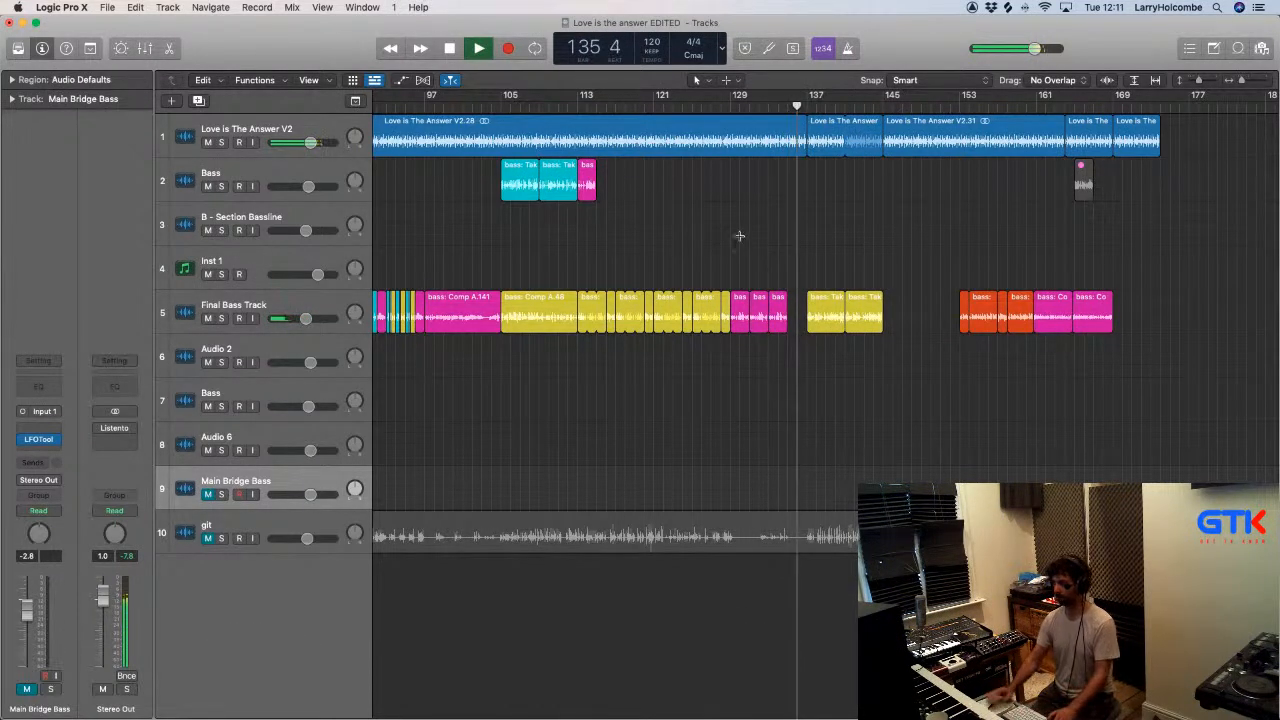
# - Extend the start of the Love is The Answer V2.29 region back to about bar 136.5
pyautogui.press('super+Up')
pyautogui.press('super+Up')
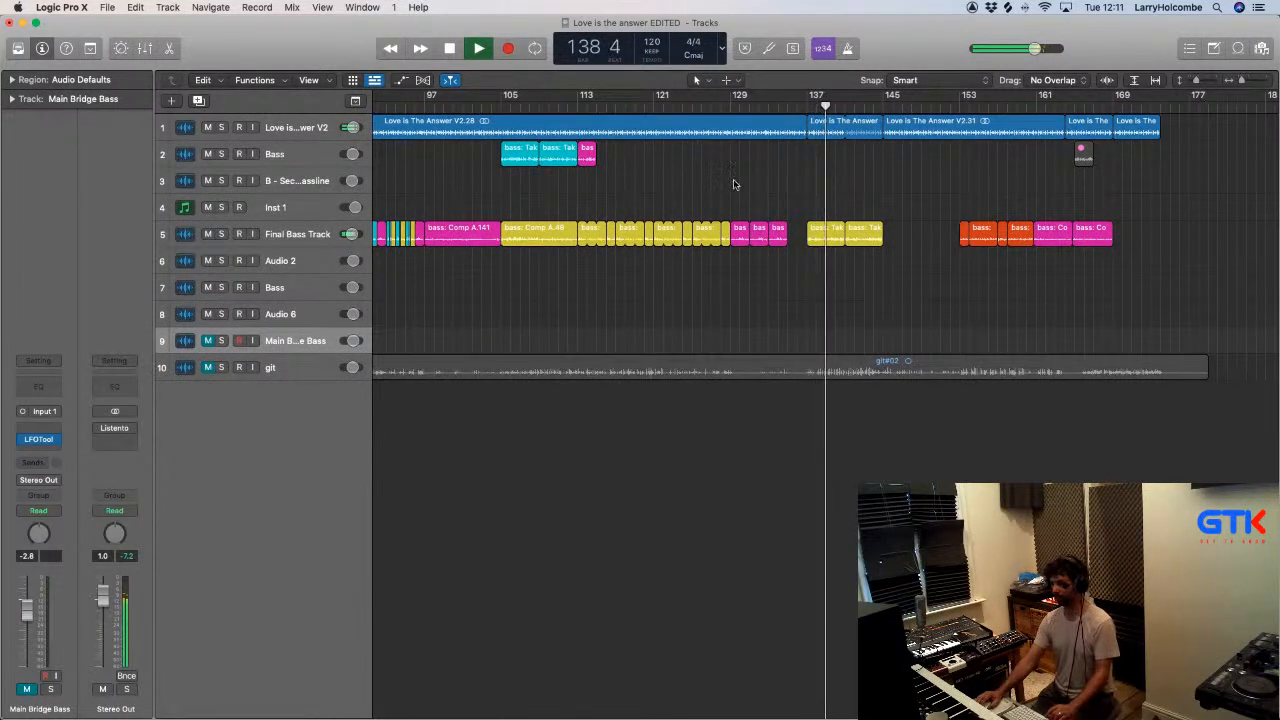
pyautogui.hscroll(-3, 732, 185)
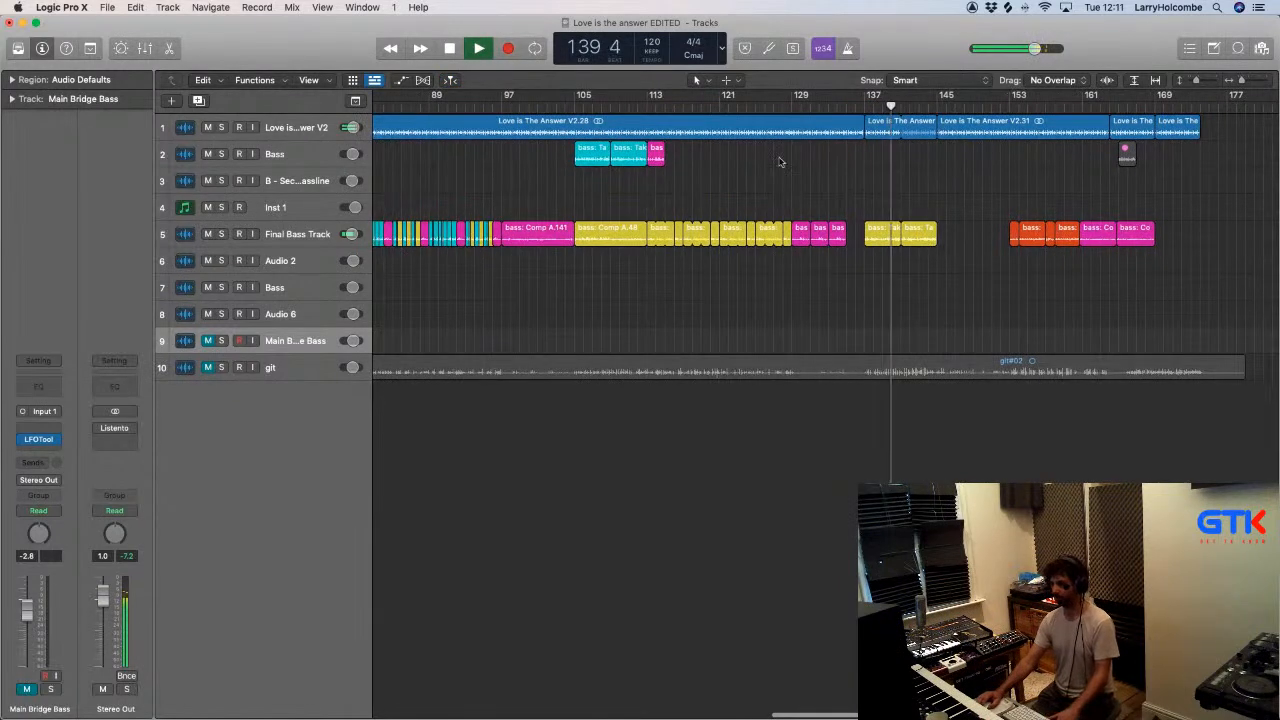
pyautogui.moveTo(783, 168); pyautogui.dragTo(982, 131)
pyautogui.click(706, 106)
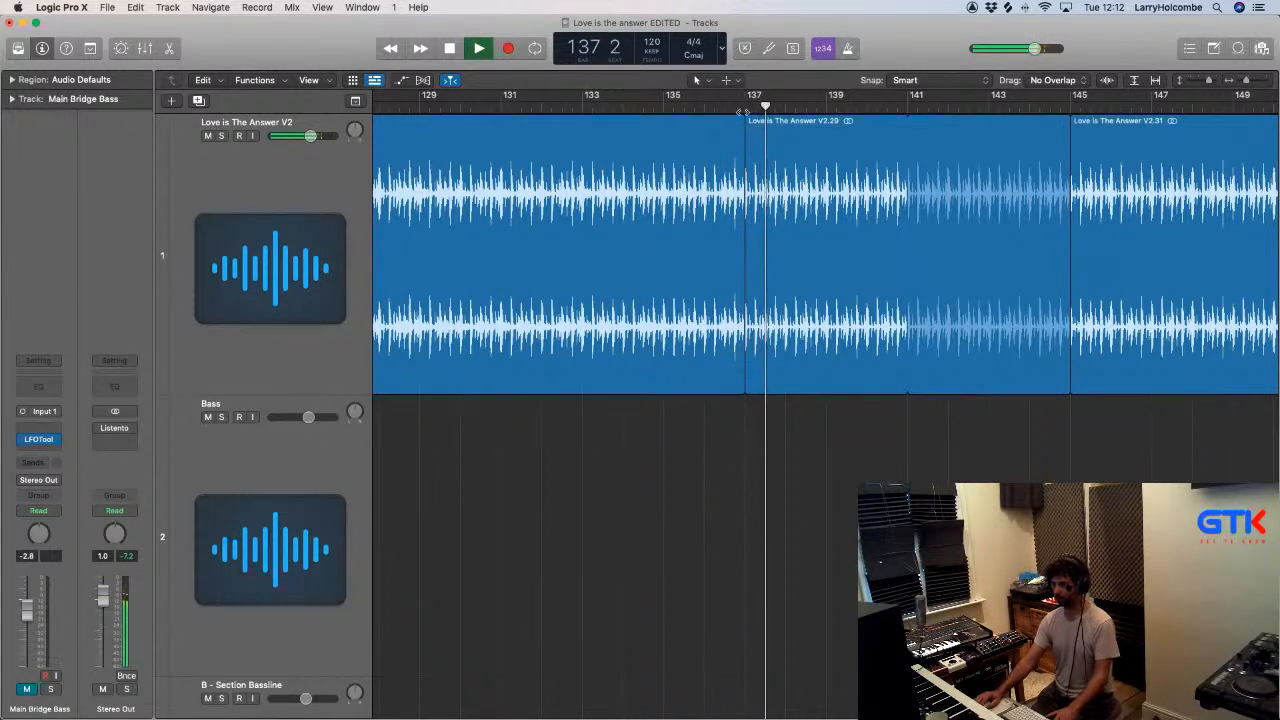
pyautogui.moveTo(745, 122); pyautogui.dragTo(722, 122)
pyautogui.press('super+z')
pyautogui.click(736, 412)
pyautogui.moveTo(743, 375); pyautogui.dragTo(724, 380)
pyautogui.click(740, 380)
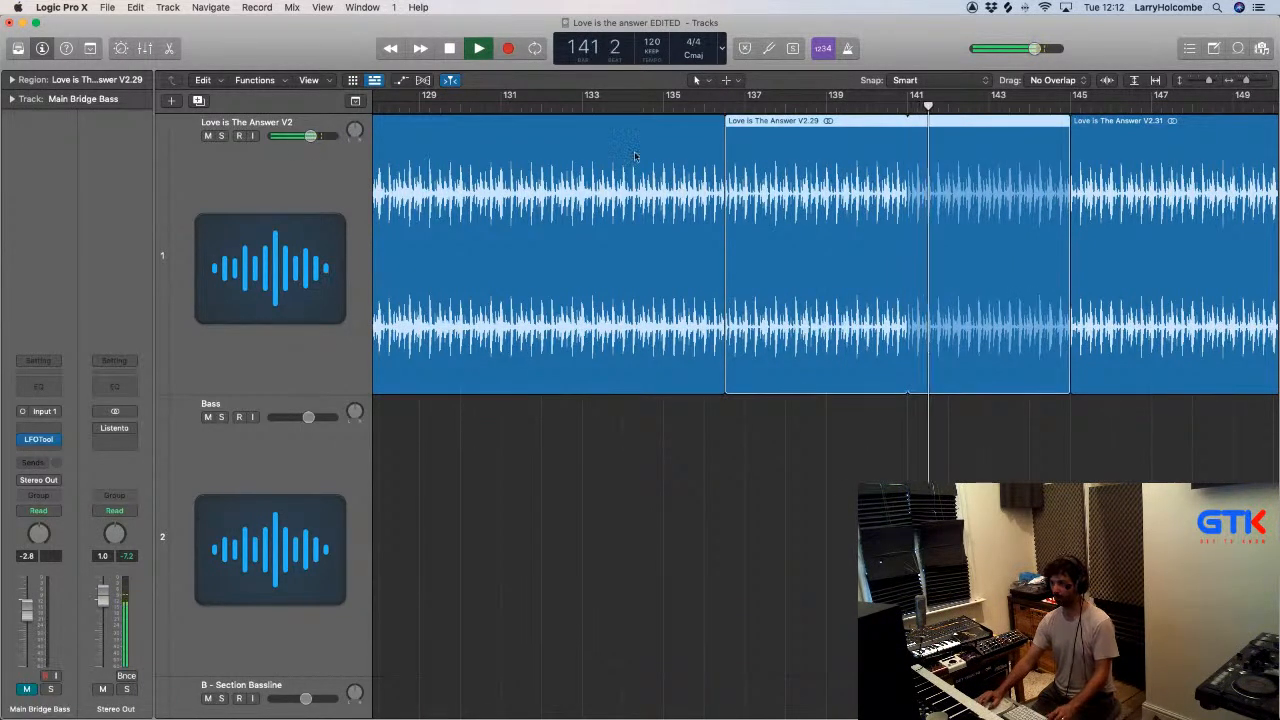
# - Play the arrangement from about bar 134 to check the transition into the Love is The Answer V2.29 region
pyautogui.click(629, 106)
pyautogui.press('super+Up')
pyautogui.press('super+Up')
pyautogui.press('super+Up')
pyautogui.press('super+Up')
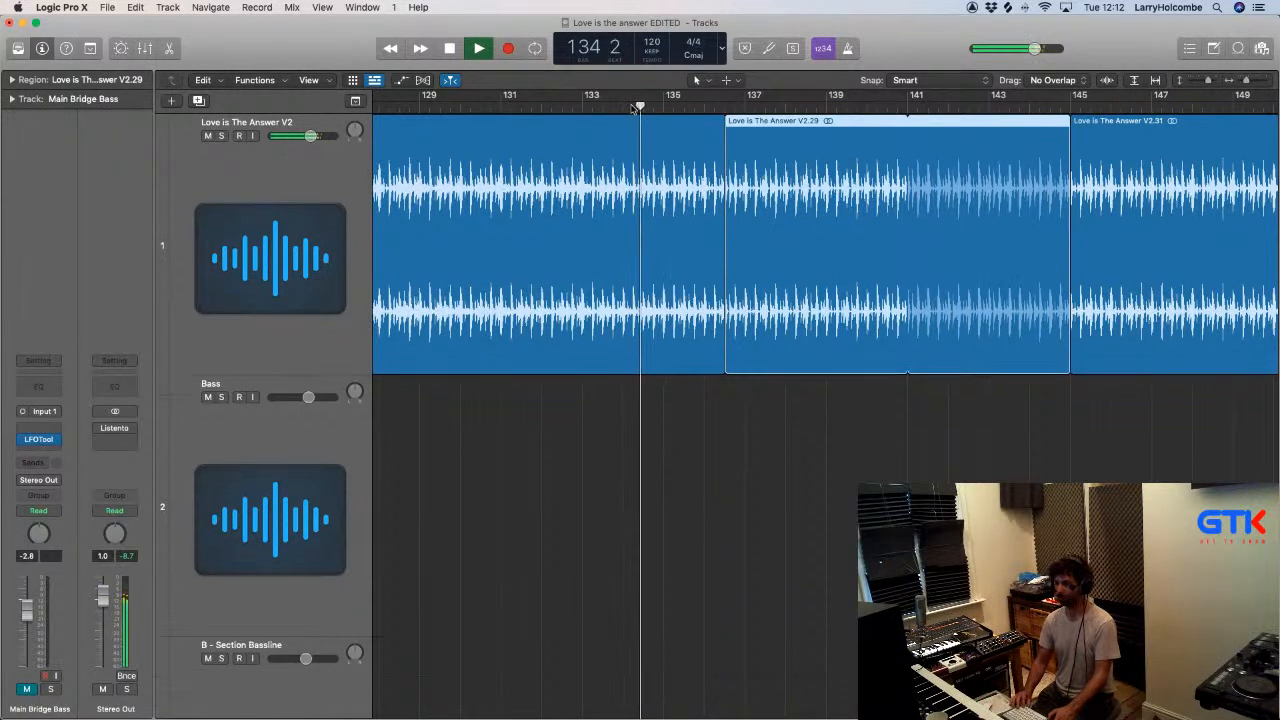
pyautogui.press('super+Up')
pyautogui.press('super+Up')
pyautogui.press('super+Up')
pyautogui.press('super+Up')
pyautogui.press('super+Up')
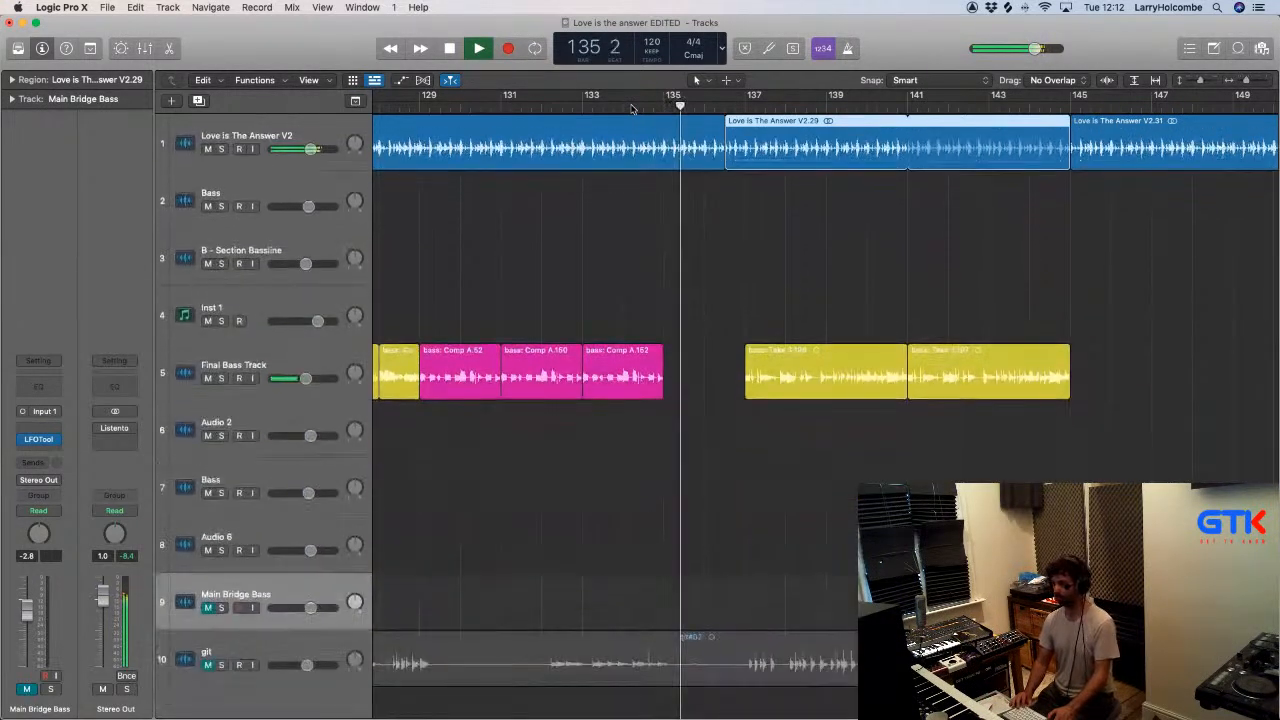
pyautogui.click(612, 180)
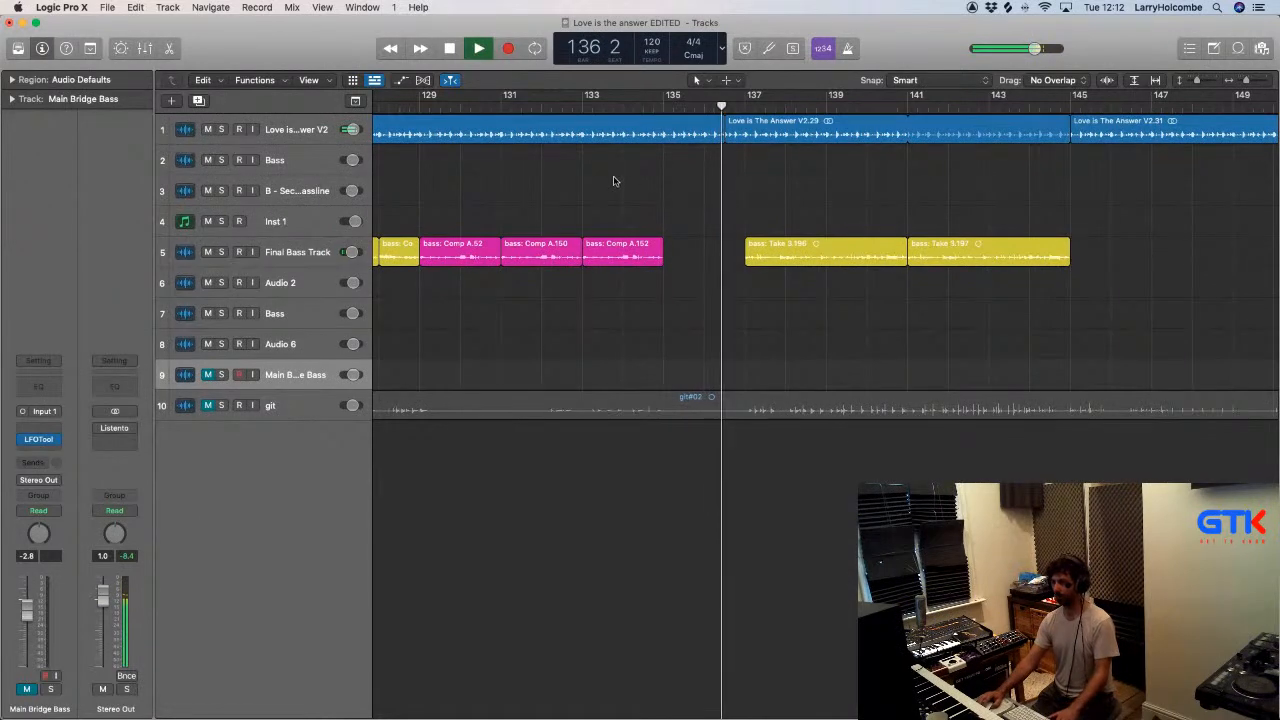
pyautogui.scroll(-5, 615, 180)
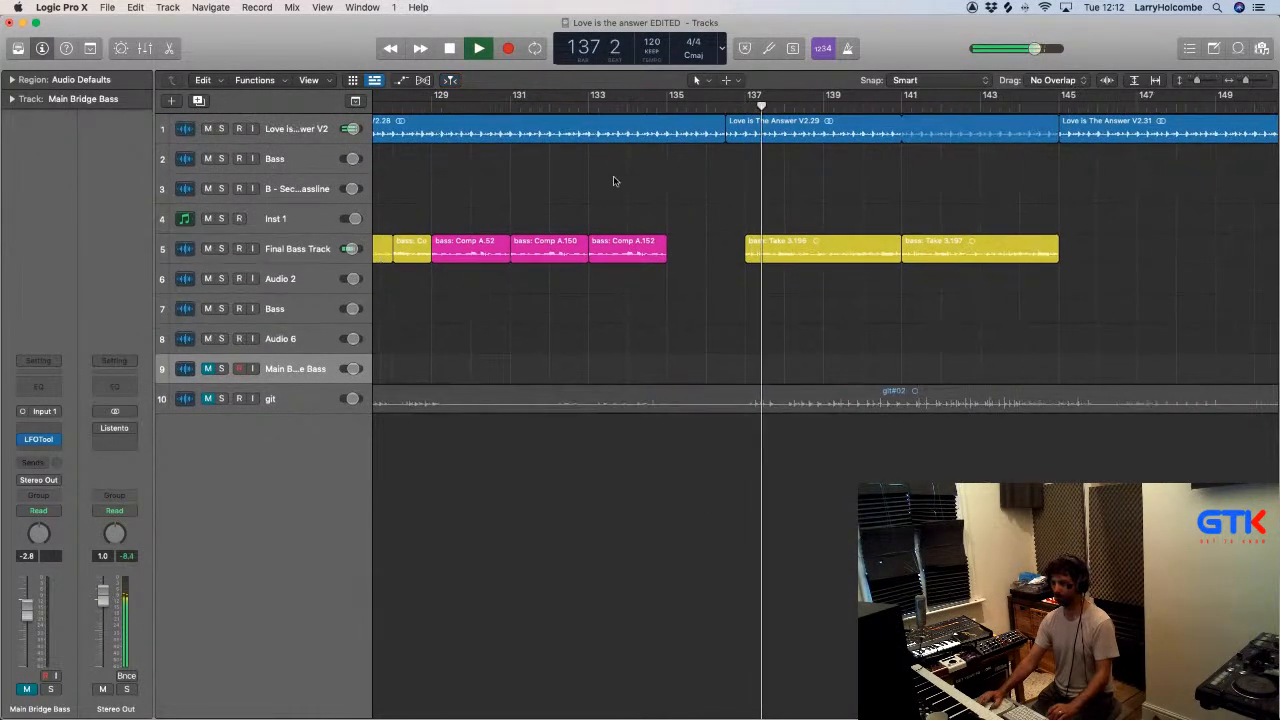
pyautogui.scroll(-2, 615, 178)
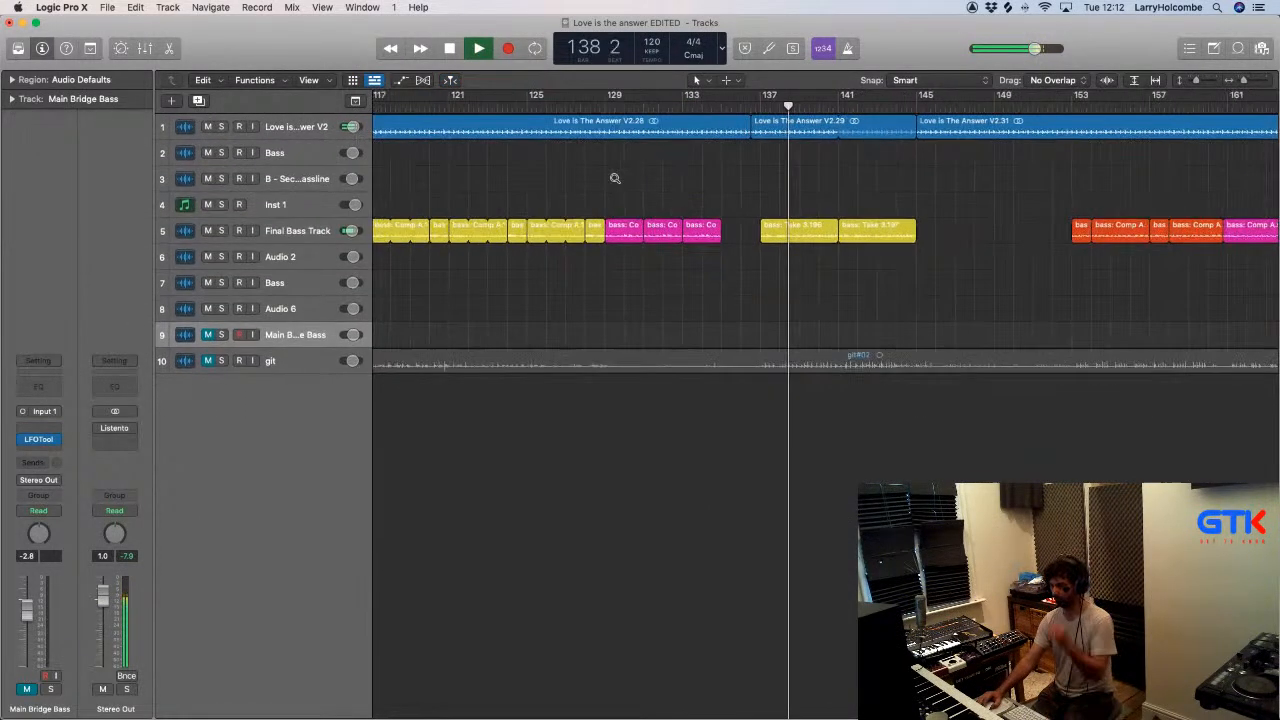
pyautogui.hscroll(-2, 615, 181)
pyautogui.hscroll(-1, 671, 181)
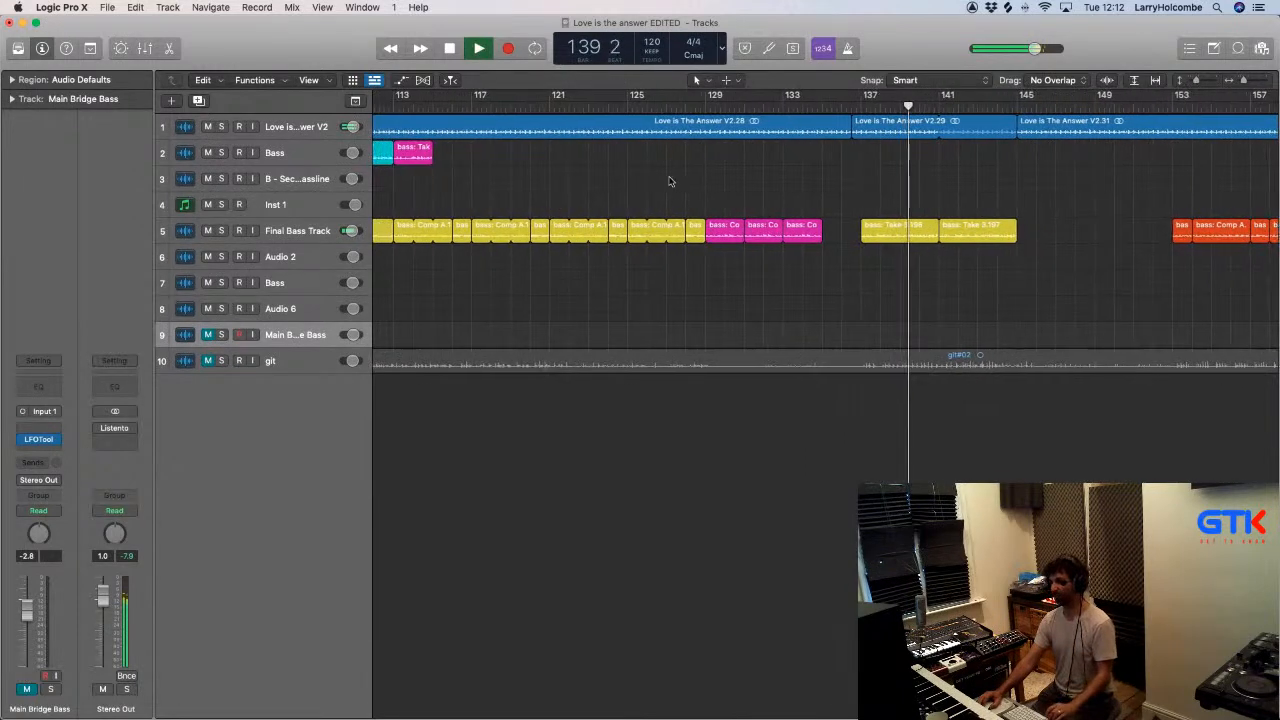
pyautogui.scroll(-2, 671, 181)
pyautogui.hscroll(1, 671, 181)
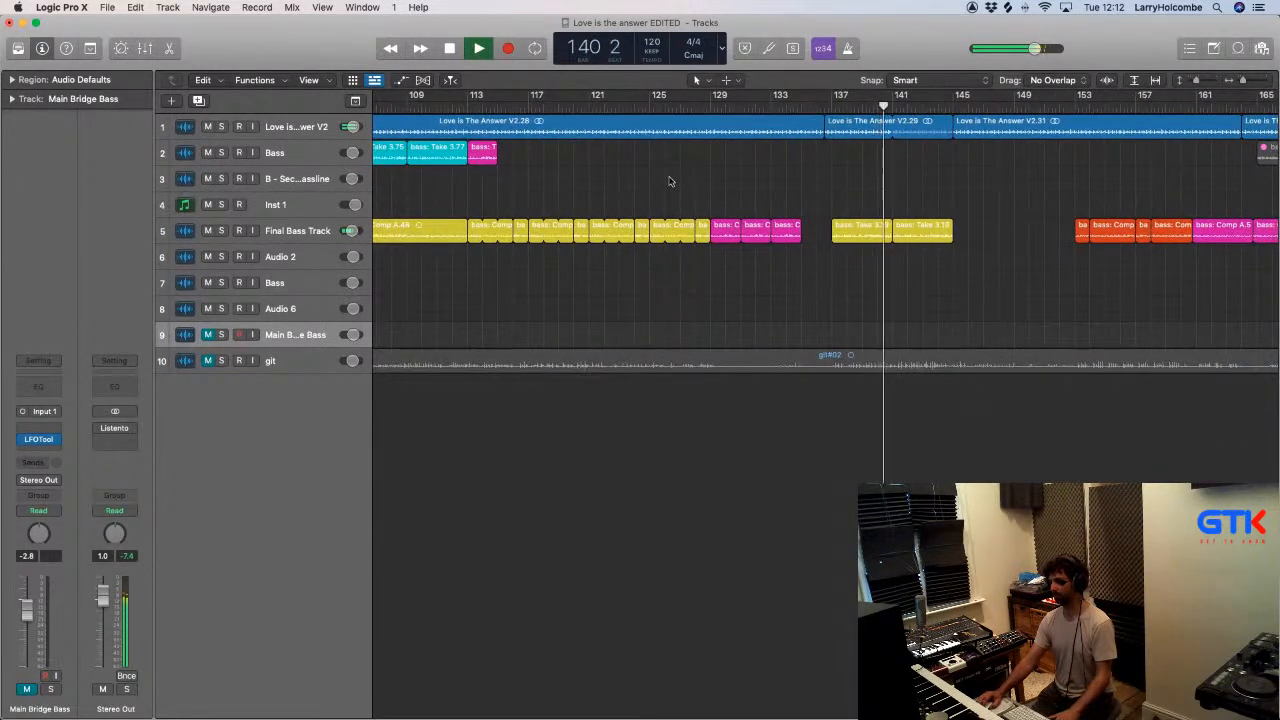
pyautogui.scroll(-3, 680, 180)
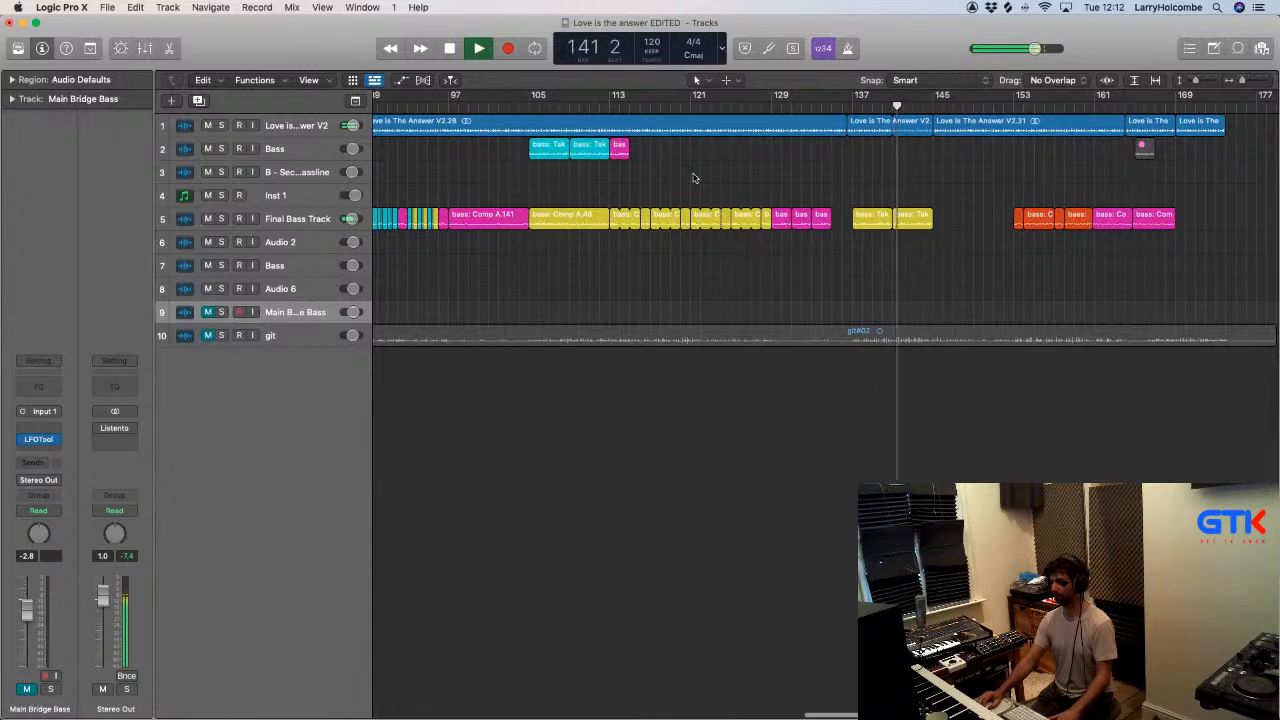
# - Delete the two yellow bass regions at bars 137 to 145 and the Love is The Answer V2.31 region
pyautogui.moveTo(890, 195); pyautogui.dragTo(906, 225)
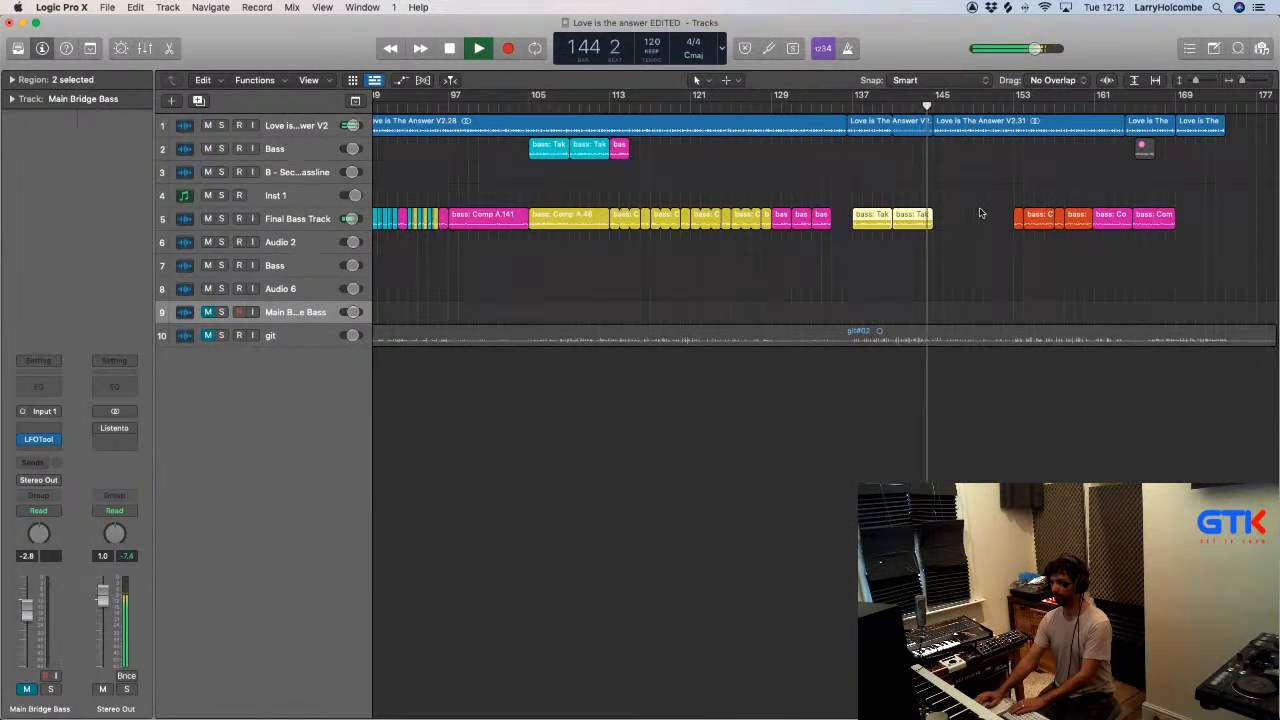
pyautogui.press('Delete')
pyautogui.moveTo(990, 196); pyautogui.dragTo(1170, 231)
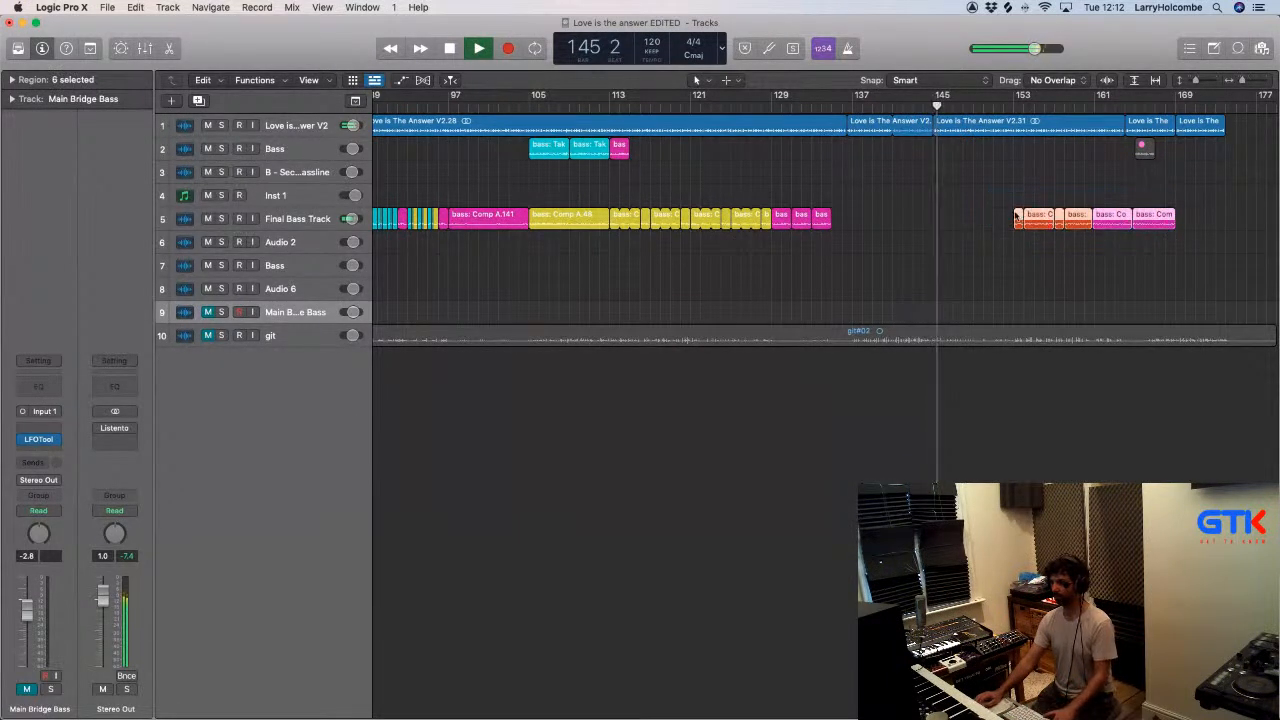
pyautogui.click(945, 127)
pyautogui.press('Delete')
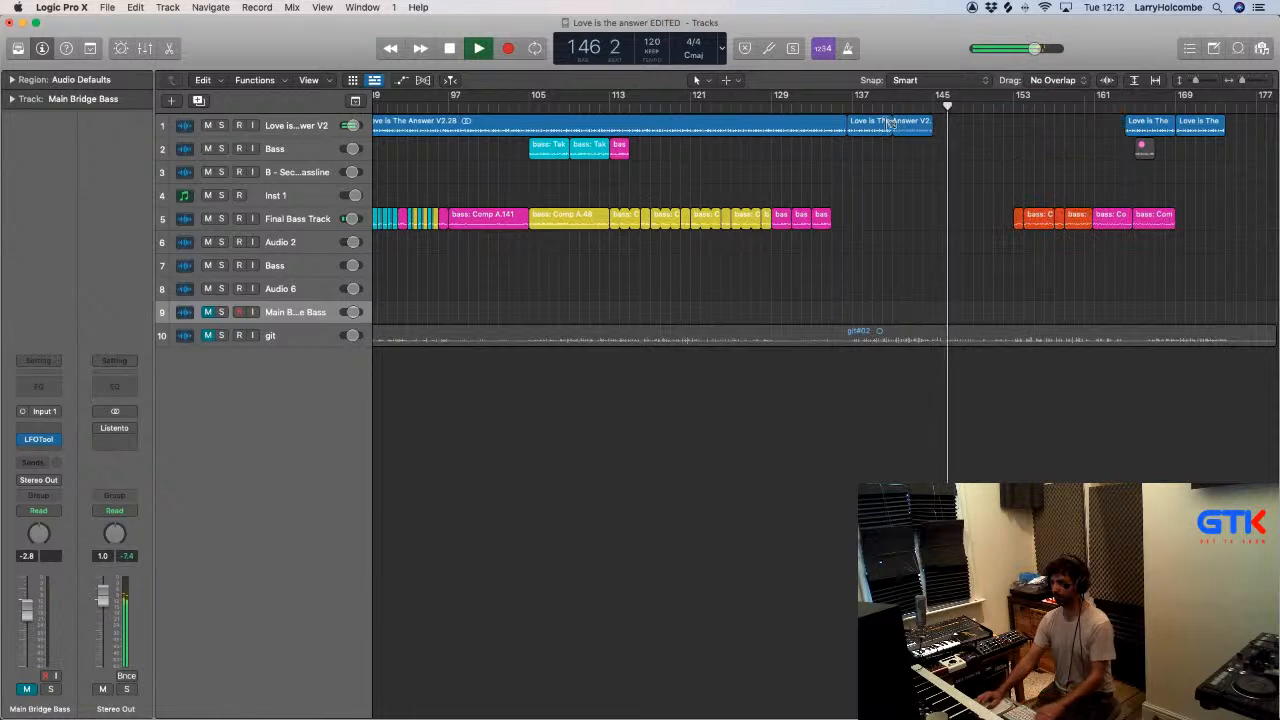
# - Loop the Love is The Answer V2.29 region up to the next region near bar 164 and move the six end bass regions to bar 145
pyautogui.moveTo(933, 131); pyautogui.dragTo(1123, 146)
pyautogui.moveTo(1021, 187); pyautogui.dragTo(1208, 244)
pyautogui.moveTo(1013, 221); pyautogui.dragTo(931, 221)
# - Split off bars 137 to 141 of the Love is The Answer V2.29 region with a marquee selection
pyautogui.click(844, 104)
pyautogui.moveTo(817, 158); pyautogui.dragTo(953, 118)
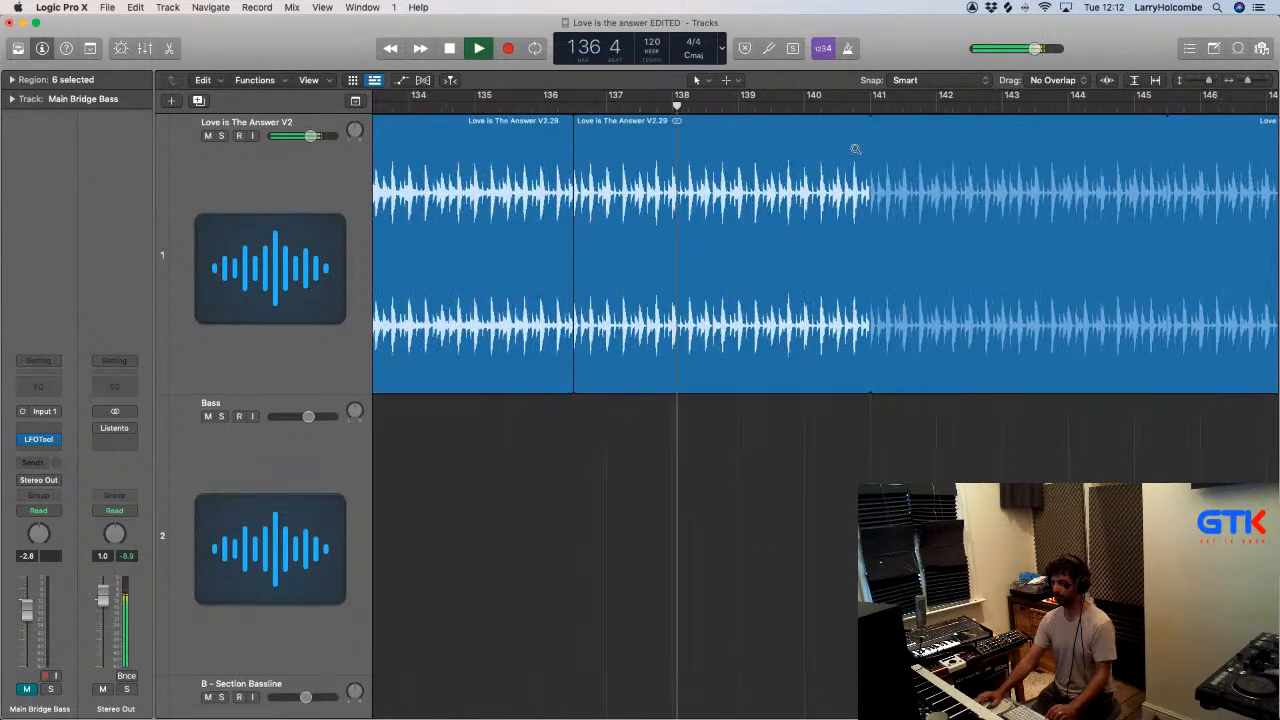
pyautogui.keyDown('ctrl'); pyautogui.keyDown('alt'); pyautogui.click(855, 148); pyautogui.keyUp('alt'); pyautogui.keyUp('ctrl')
pyautogui.moveTo(798, 140); pyautogui.dragTo(968, 138)
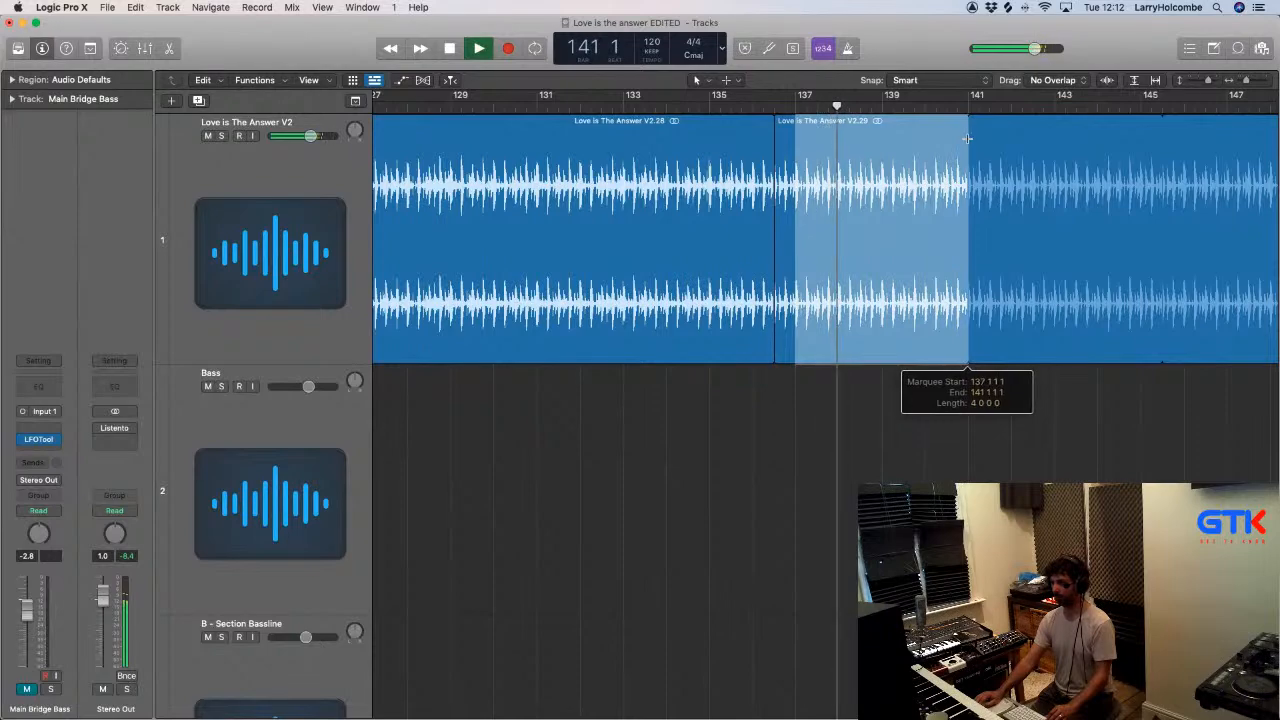
pyautogui.click(898, 163)
# - Move the orange bass regions at bars 9 to 17 from the Main Bridge Bass track to the Final Bass Track
pyautogui.scroll(-3, 898, 163)
pyautogui.scroll(-6, 911, 327)
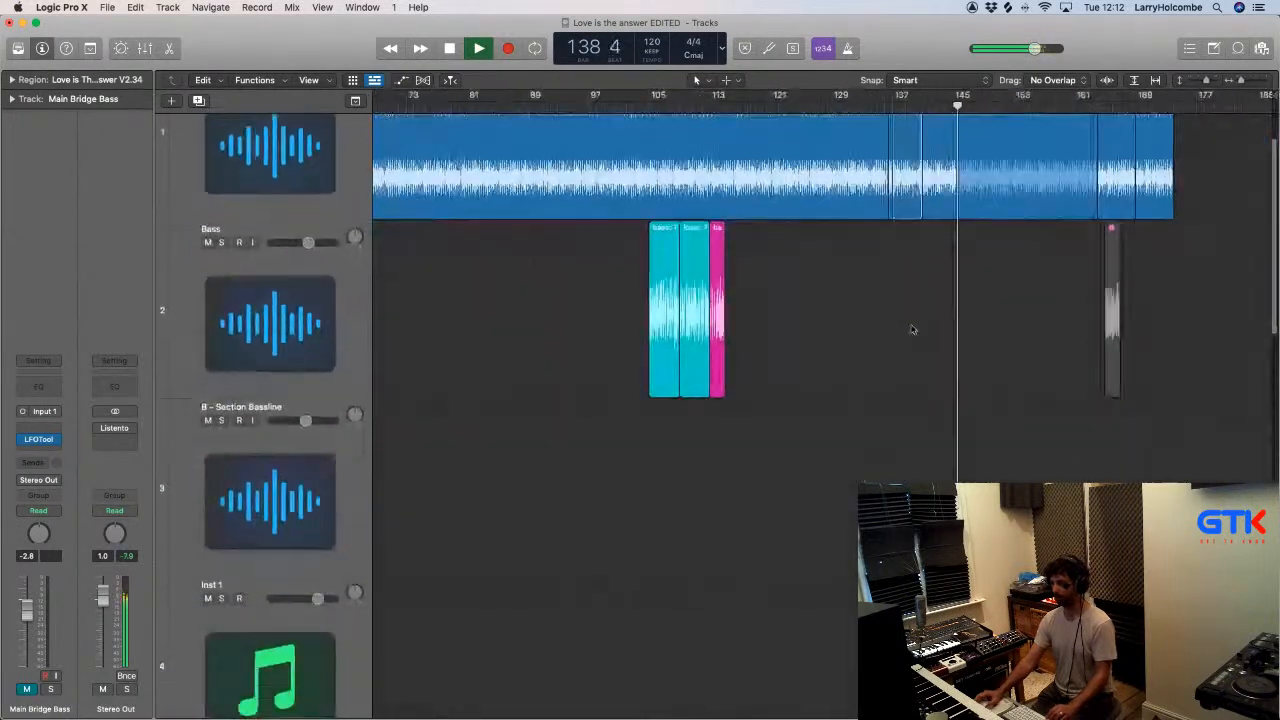
pyautogui.press('super+Left')
pyautogui.press('super+Left')
pyautogui.press('super+Up')
pyautogui.press('super+Up')
pyautogui.press('super+Up')
pyautogui.press('super+Up')
pyautogui.press('super+Up')
pyautogui.press('super+Up')
pyautogui.press('super+Up')
pyautogui.press('super+Up')
pyautogui.press('super+Up')
pyautogui.press('super+Up')
pyautogui.press('super+Up')
pyautogui.press('super+Up')
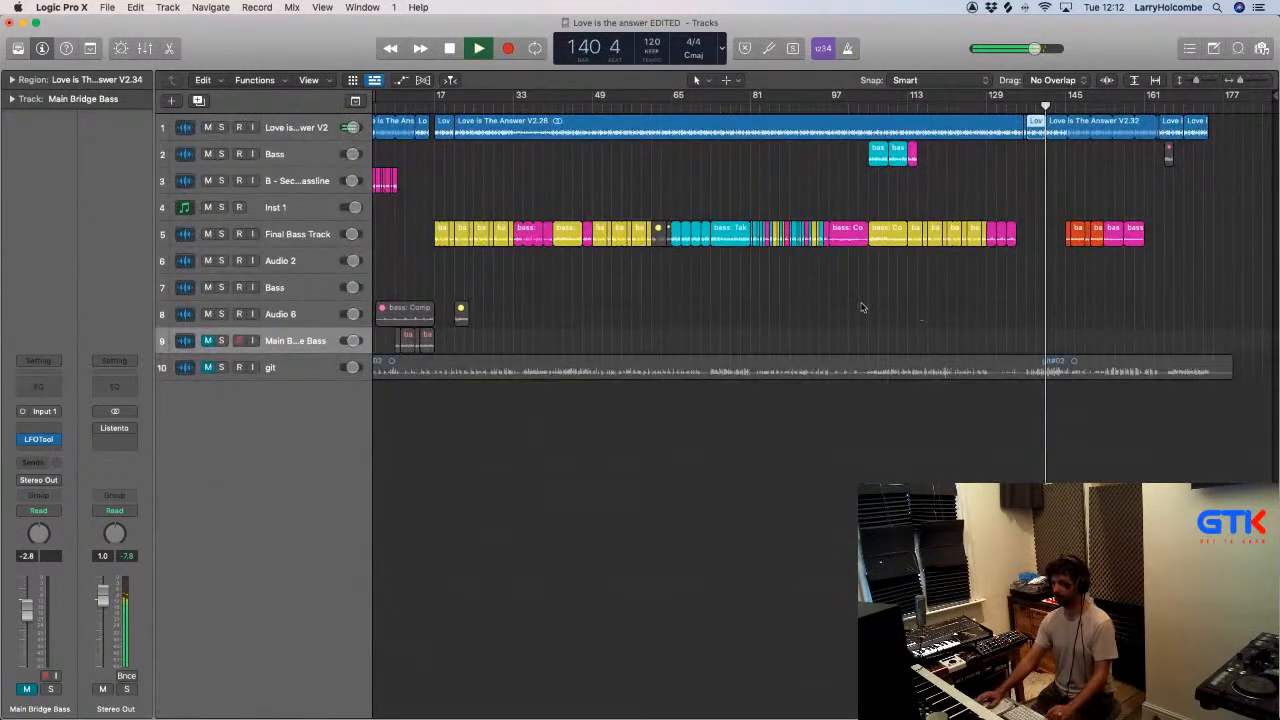
pyautogui.click(735, 181)
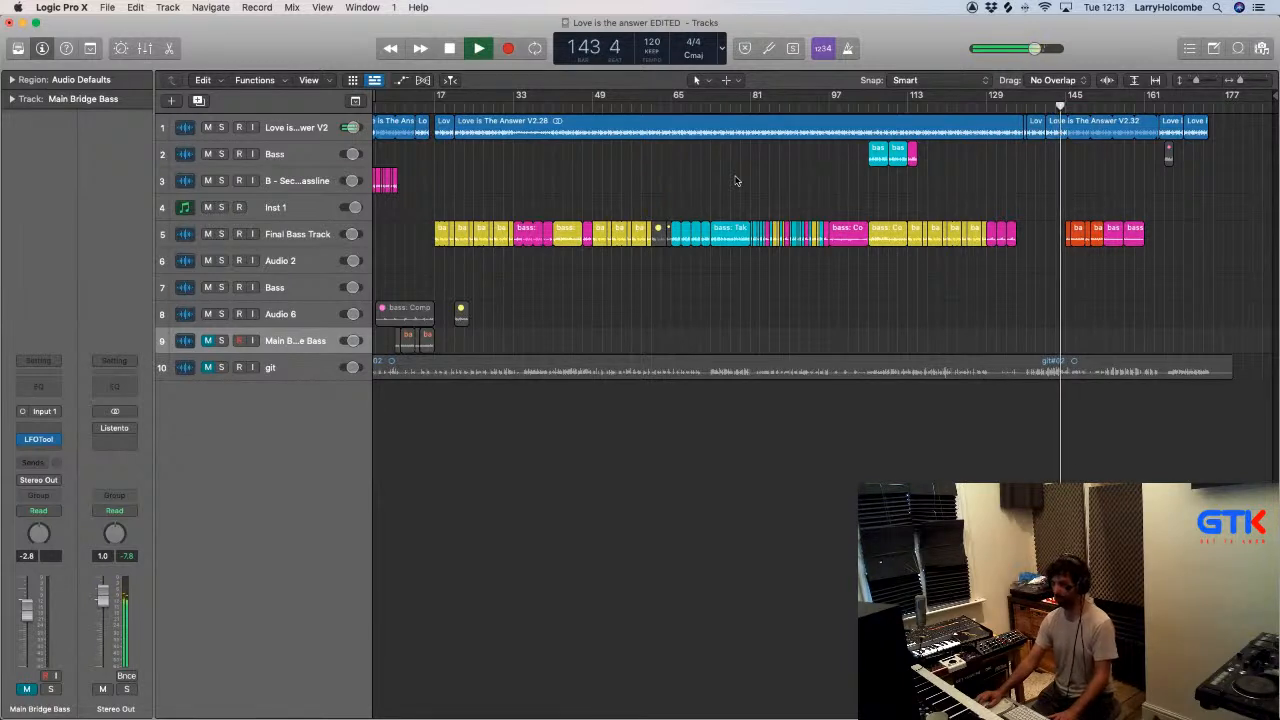
pyautogui.press('z')
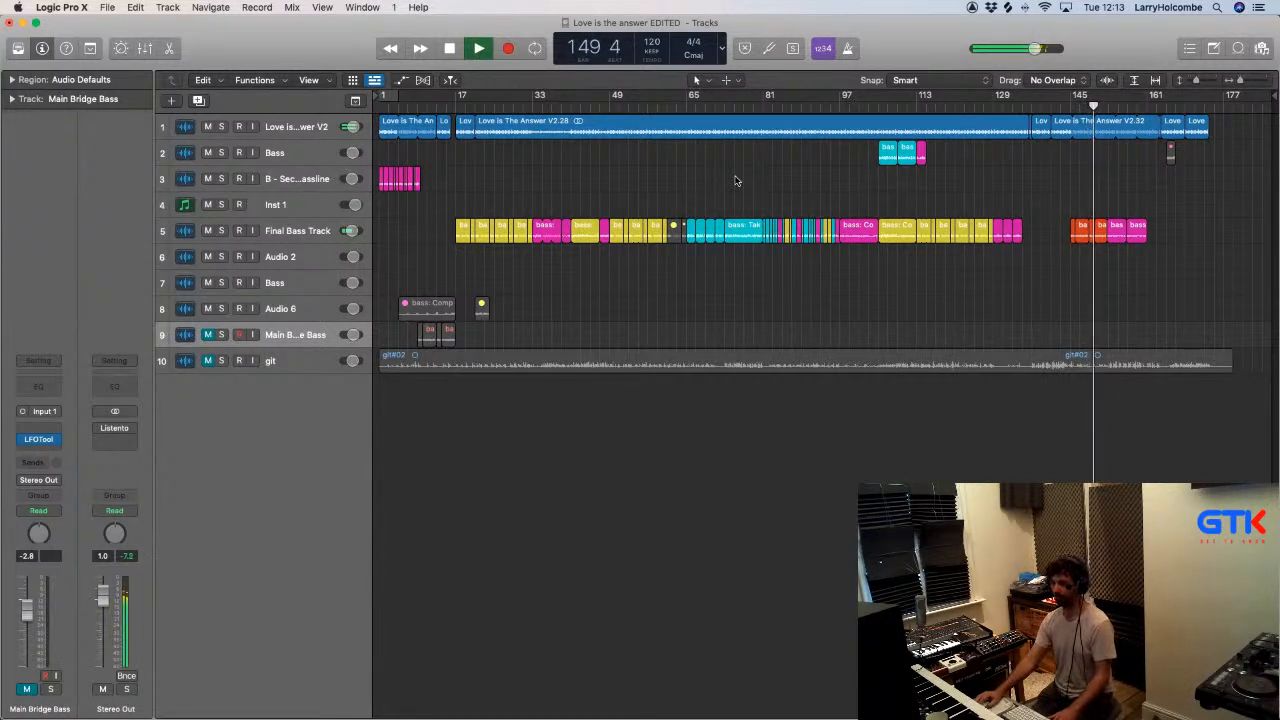
pyautogui.moveTo(399, 333); pyautogui.dragTo(425, 240)
pyautogui.click(573, 158)
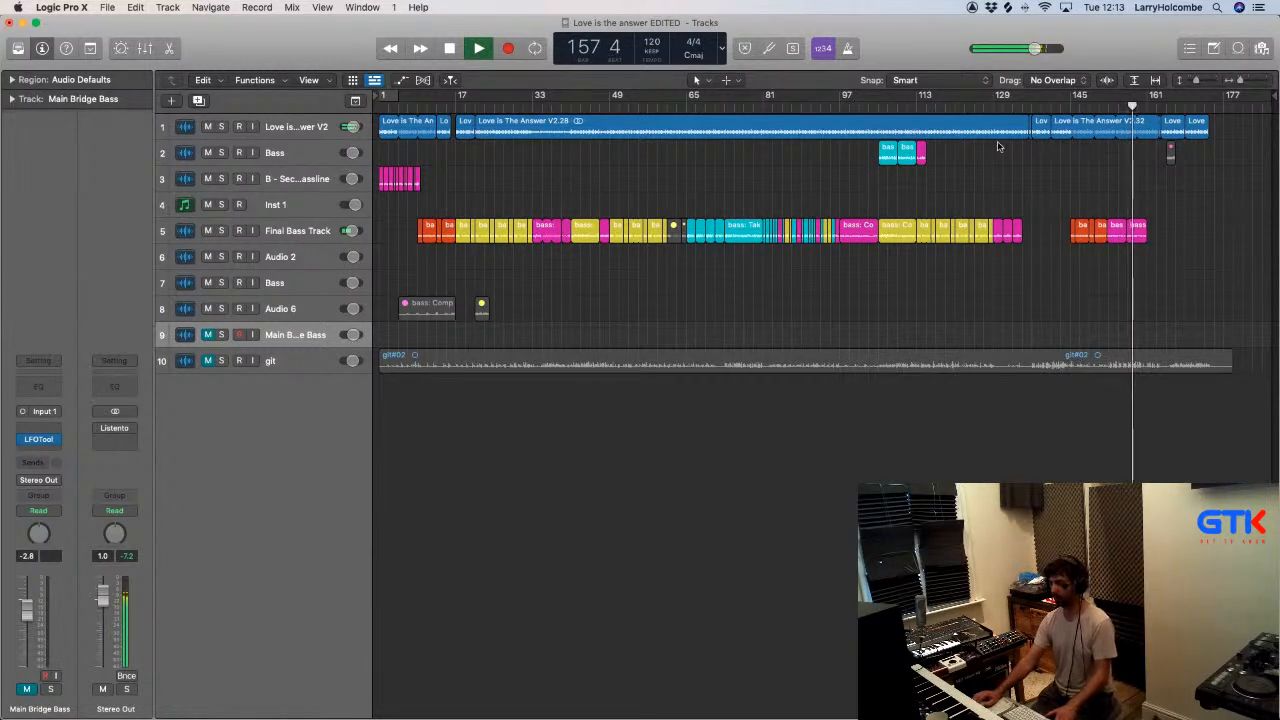
# - Mute the Final Bass Track and play the song from bar 104 to audition the bass regions on the Bass track
pyautogui.click(873, 100)
pyautogui.click(207, 230)
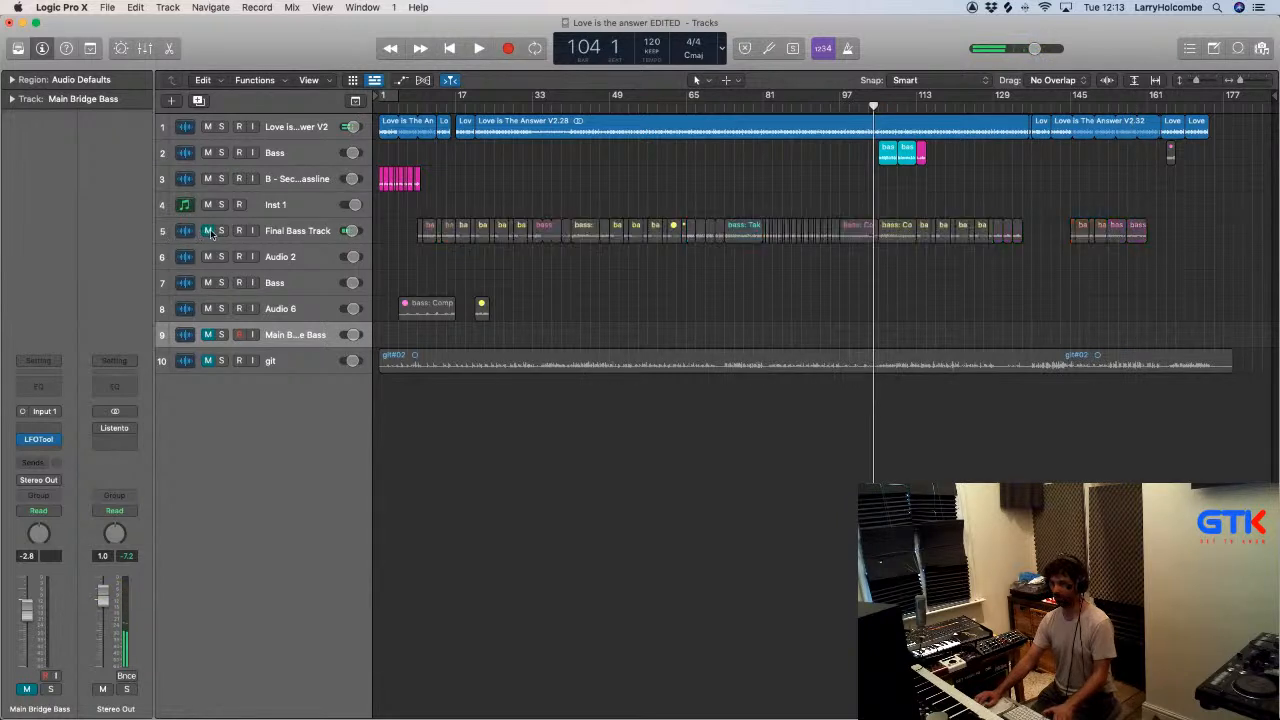
pyautogui.press('space')
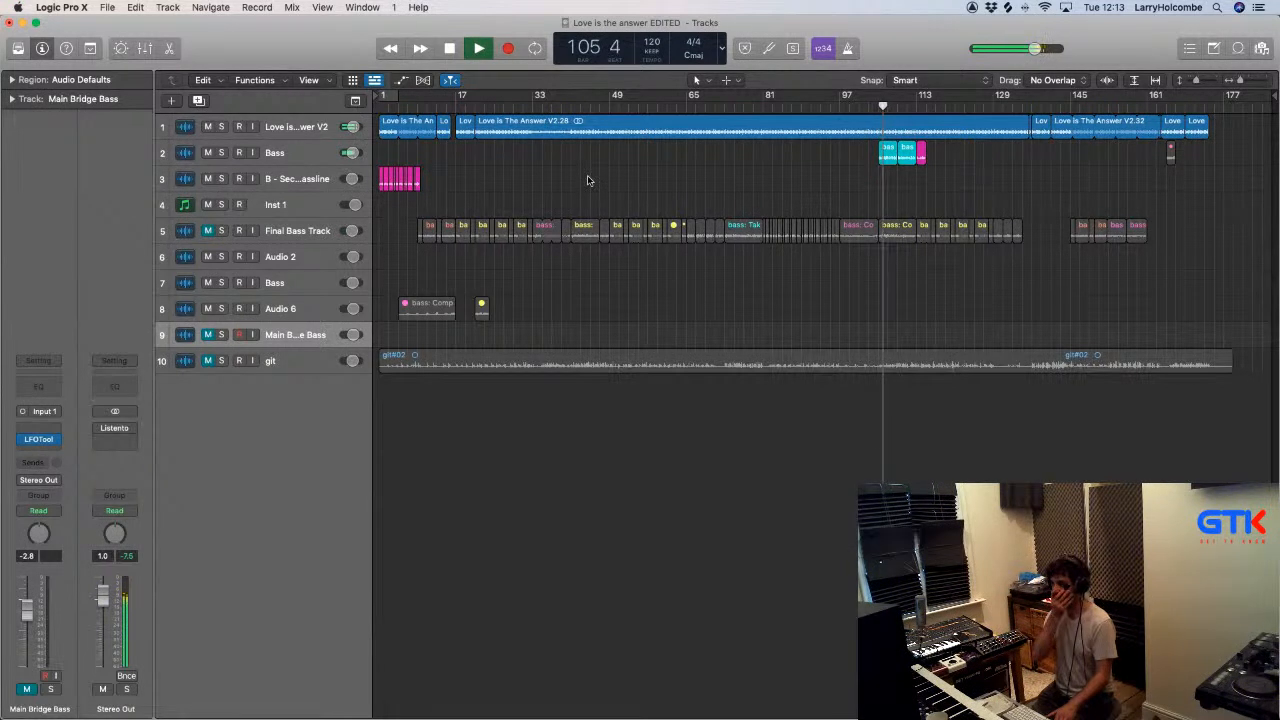
# - Move the two cyan regions on the Bass track from bar 105 to bar 137 and delete the magenta region near bar 113
pyautogui.moveTo(811, 158); pyautogui.dragTo(929, 162)
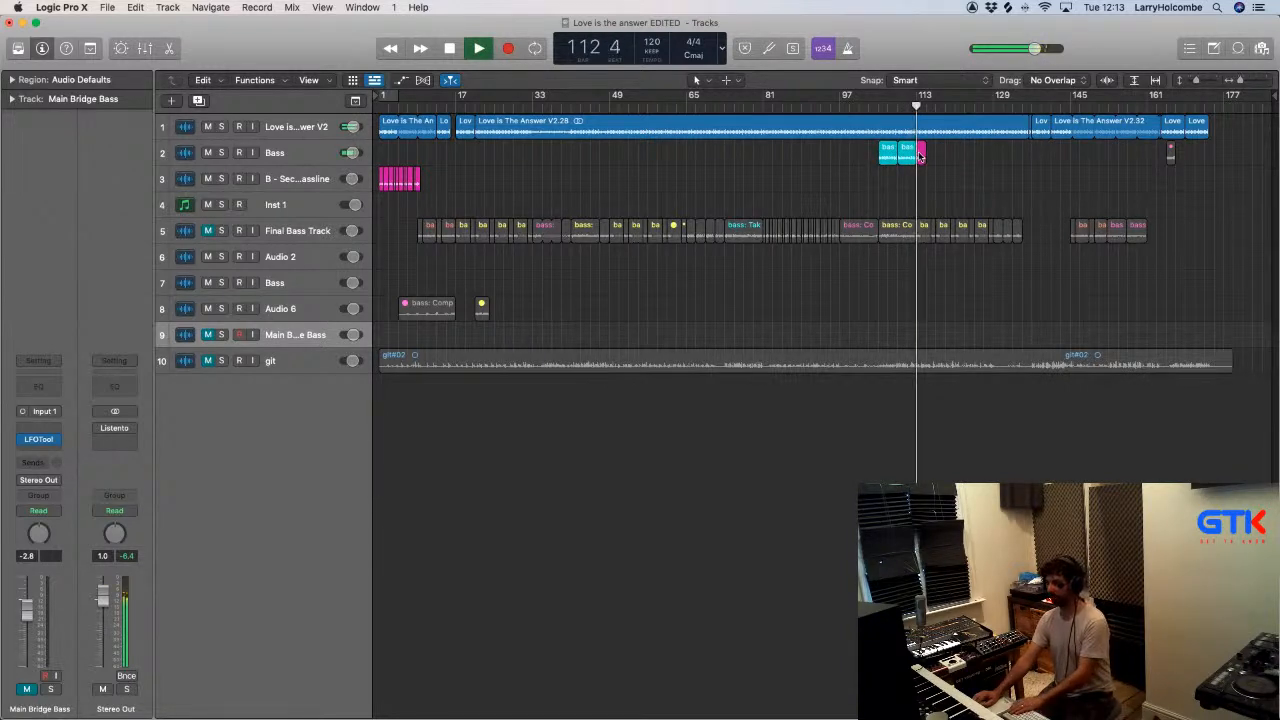
pyautogui.moveTo(846, 156); pyautogui.dragTo(1040, 160)
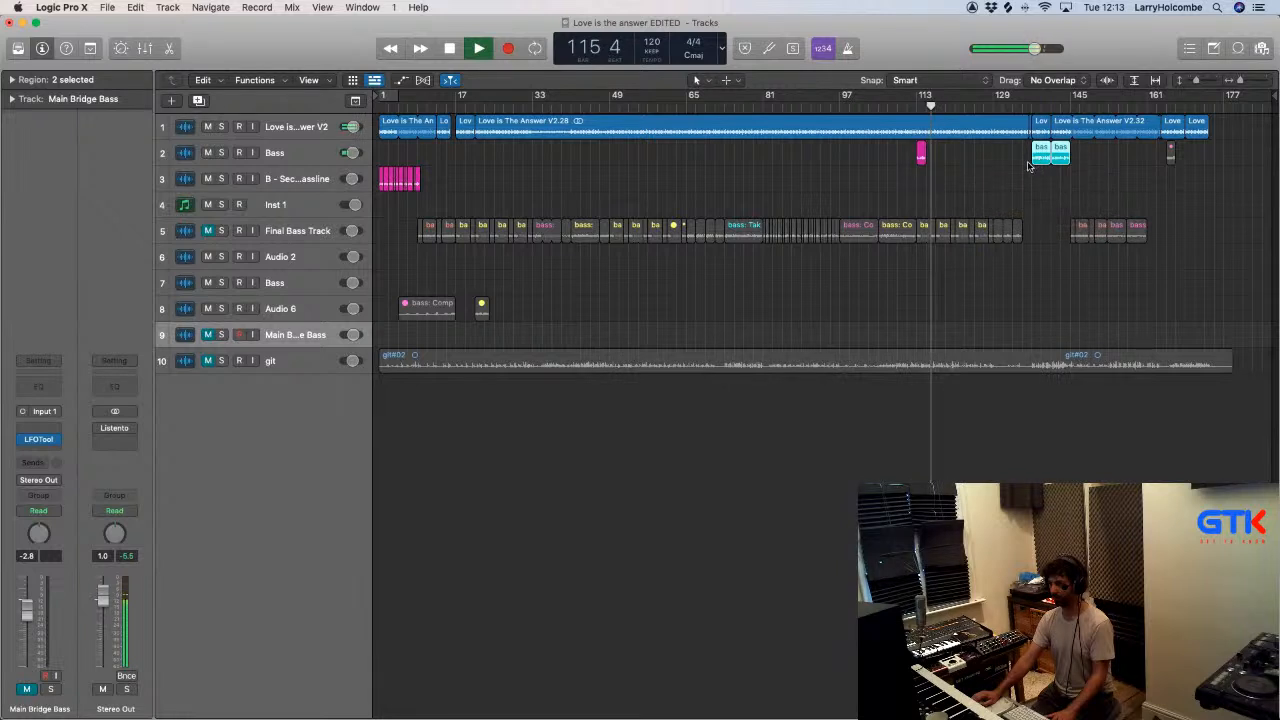
pyautogui.moveTo(889, 154); pyautogui.dragTo(924, 156)
pyautogui.press('Delete')
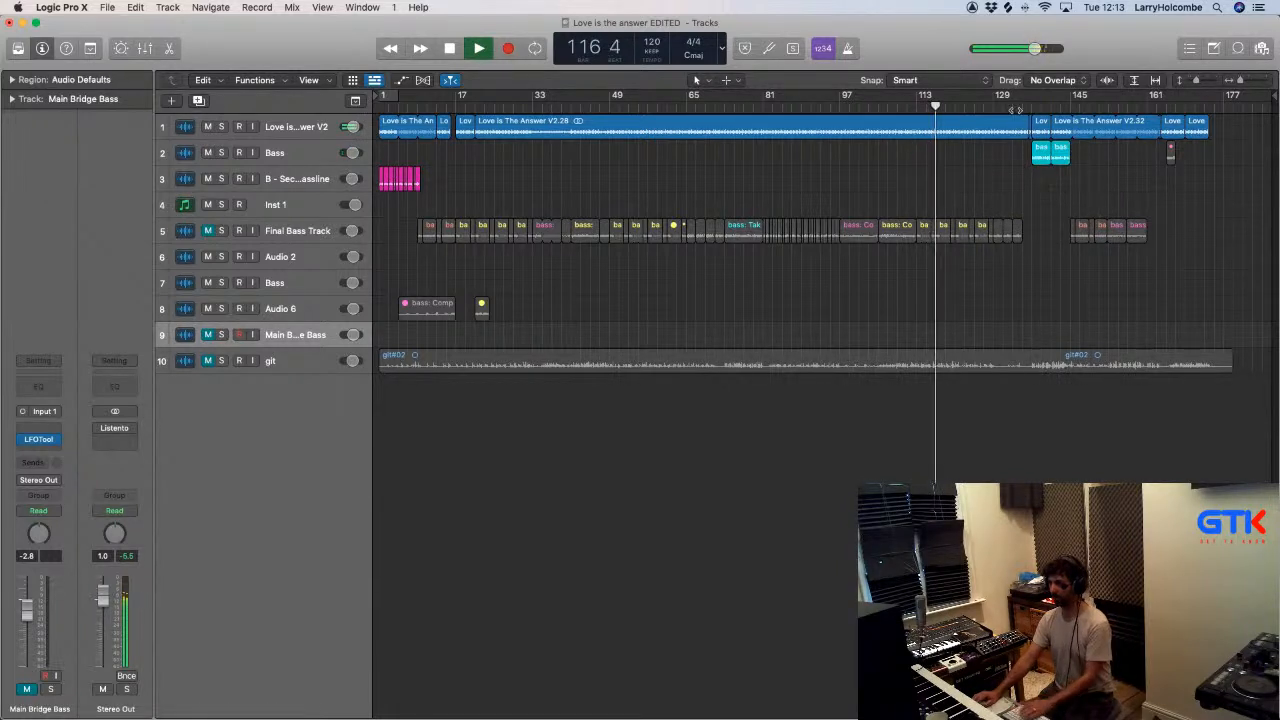
# - Unmute the Final Bass Track and move the two cyan regions at bar 137 onto it from the Bass track
pyautogui.click(1017, 106)
pyautogui.click(208, 231)
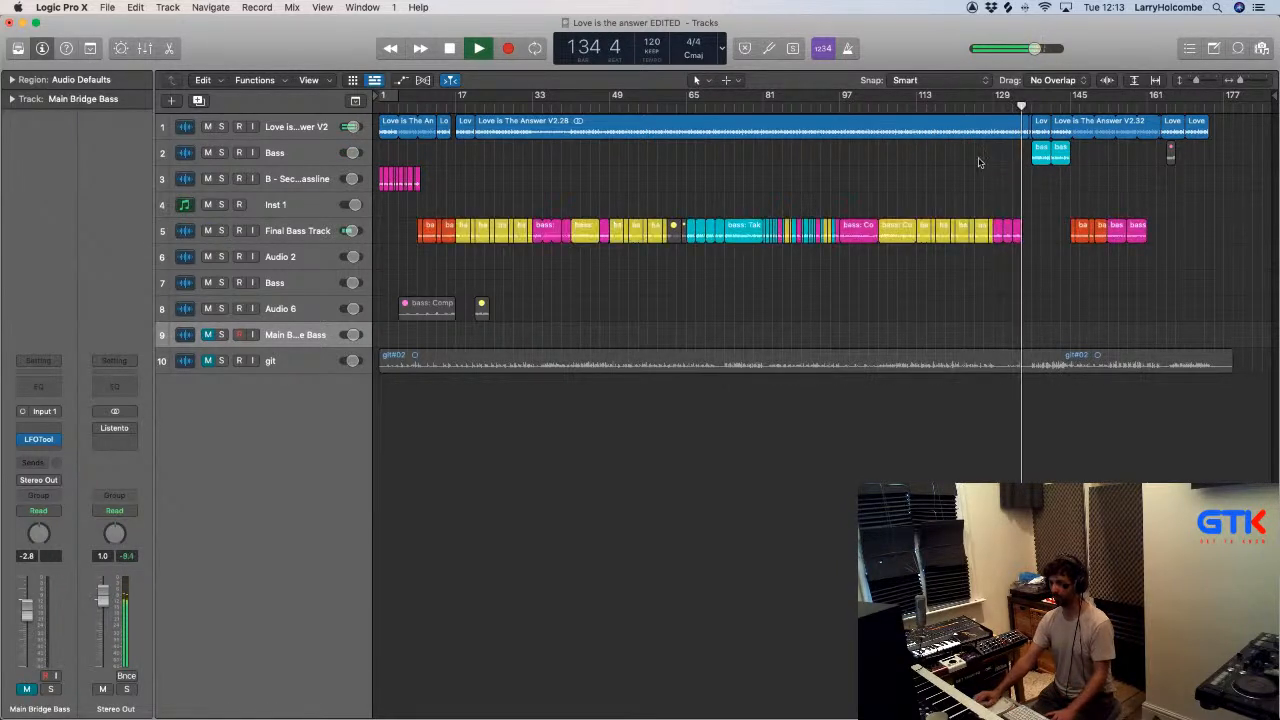
pyautogui.moveTo(1042, 157); pyautogui.dragTo(1043, 230)
pyautogui.click(928, 180)
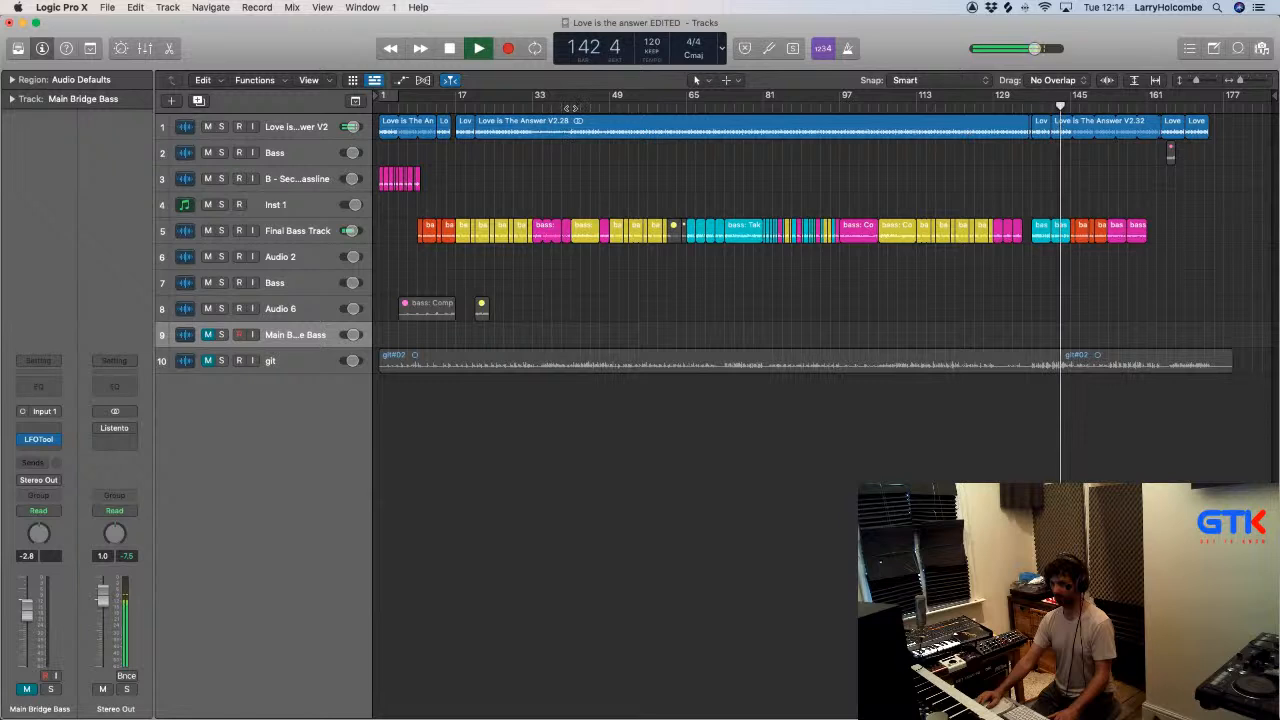
# - Split off bars 41 to 47 of the Love is The Answer V2.28 region with a marquee selection
pyautogui.click(609, 107)
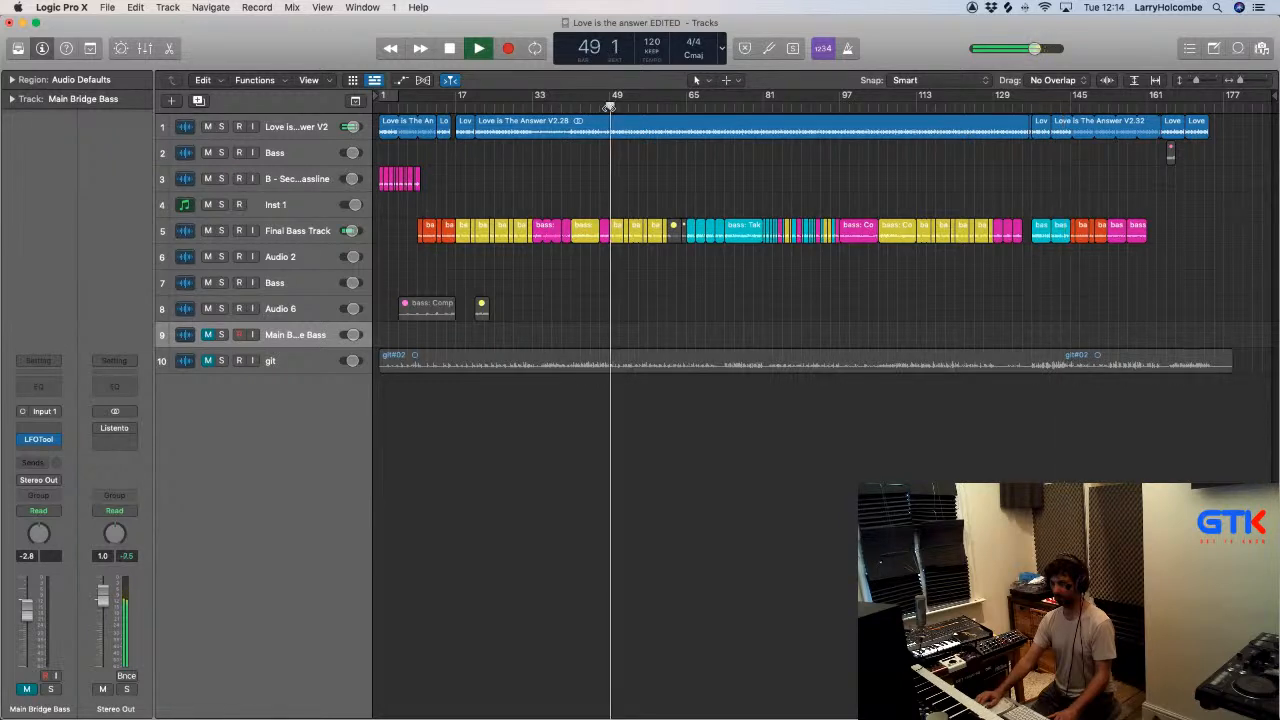
pyautogui.click(567, 107)
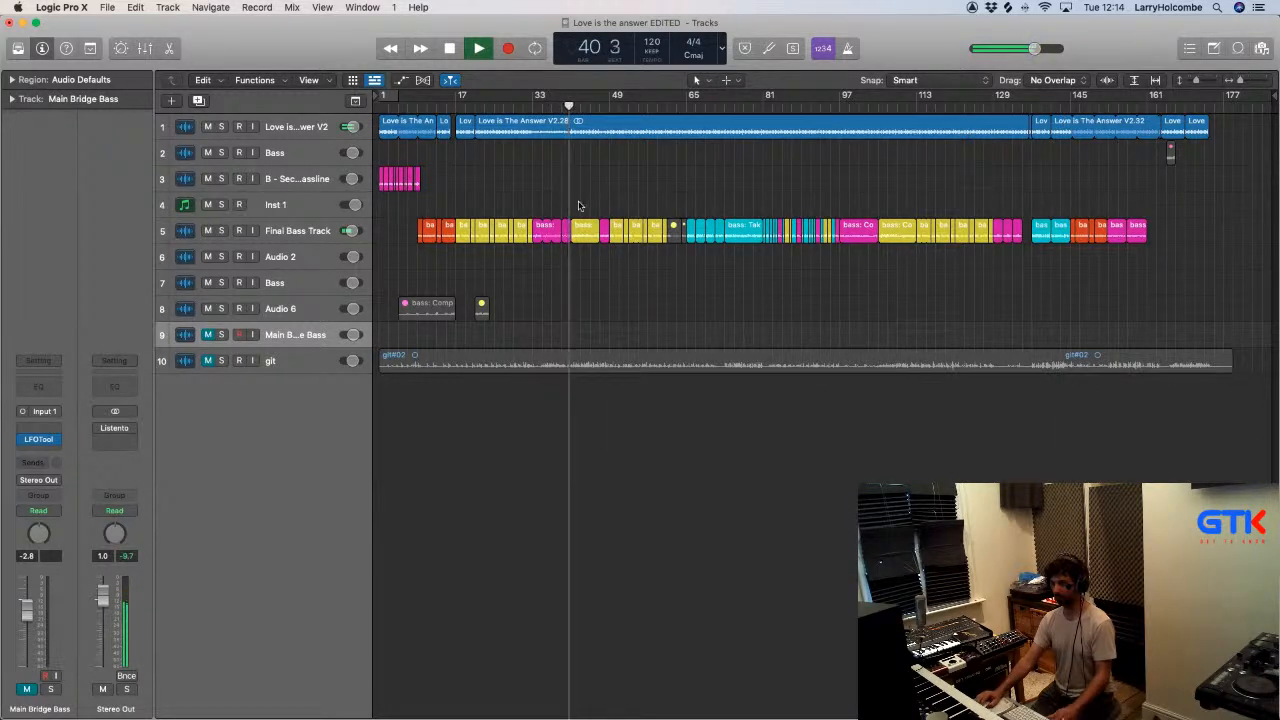
pyautogui.moveTo(534, 188); pyautogui.dragTo(628, 112)
pyautogui.click(731, 107)
pyautogui.press('z')
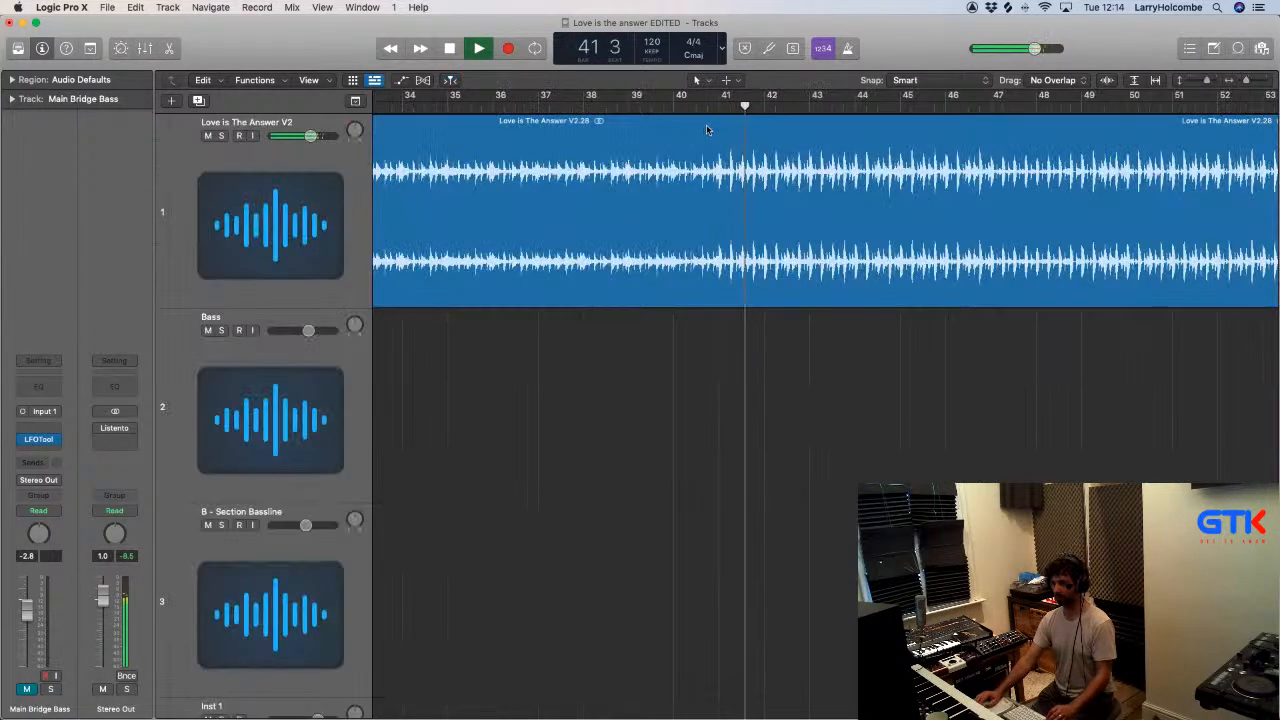
pyautogui.moveTo(719, 150); pyautogui.dragTo(991, 148)
pyautogui.click(872, 154)
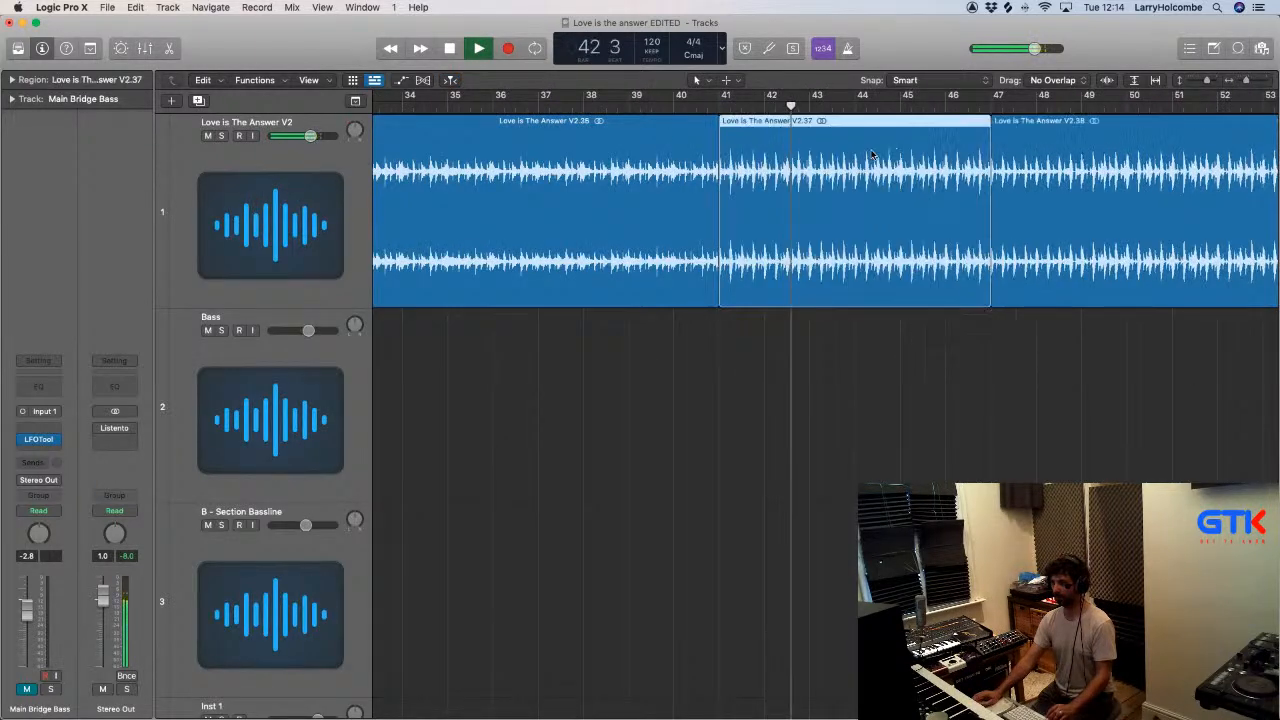
# - Copy the split-off region at bars 41 to 47 to bar 9 on the same track and stop playback
pyautogui.press('z')
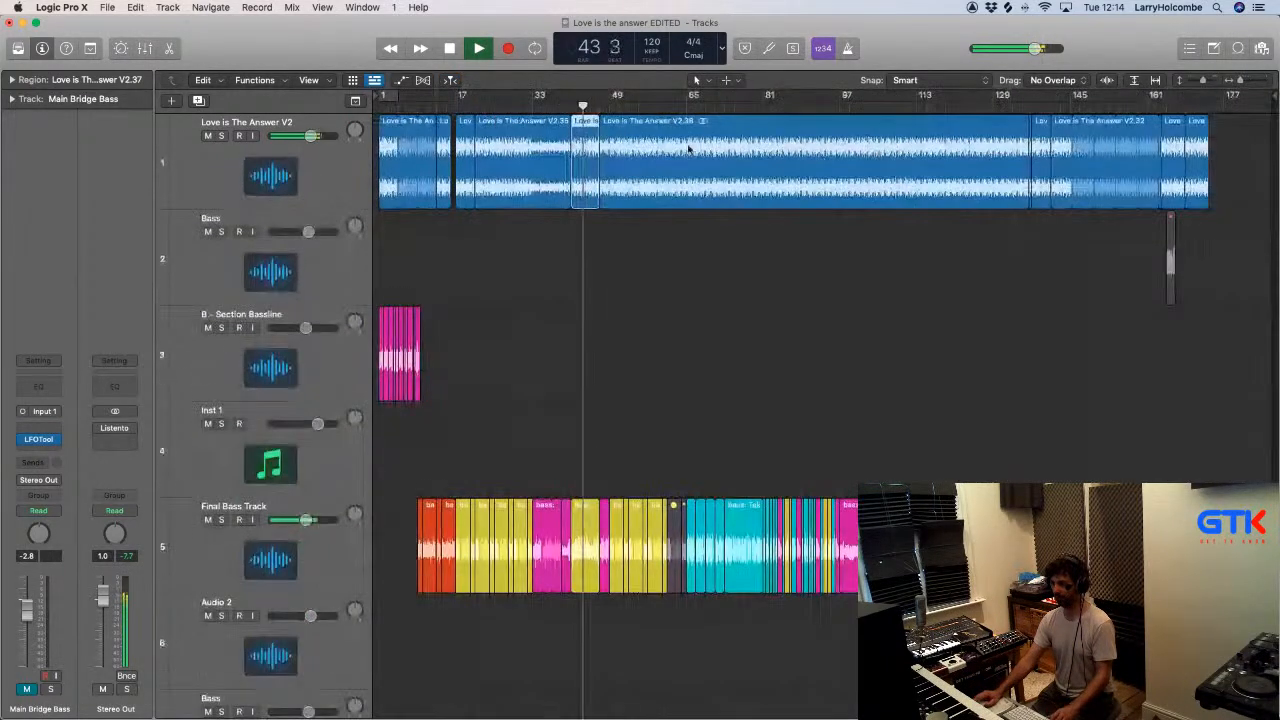
pyautogui.moveTo(585, 150); pyautogui.dragTo(440, 167)
pyautogui.press('space')
# - Insert a stereo FF Volcano 2 filter on the Love is The Answer V2 track and start playback
pyautogui.click(293, 165)
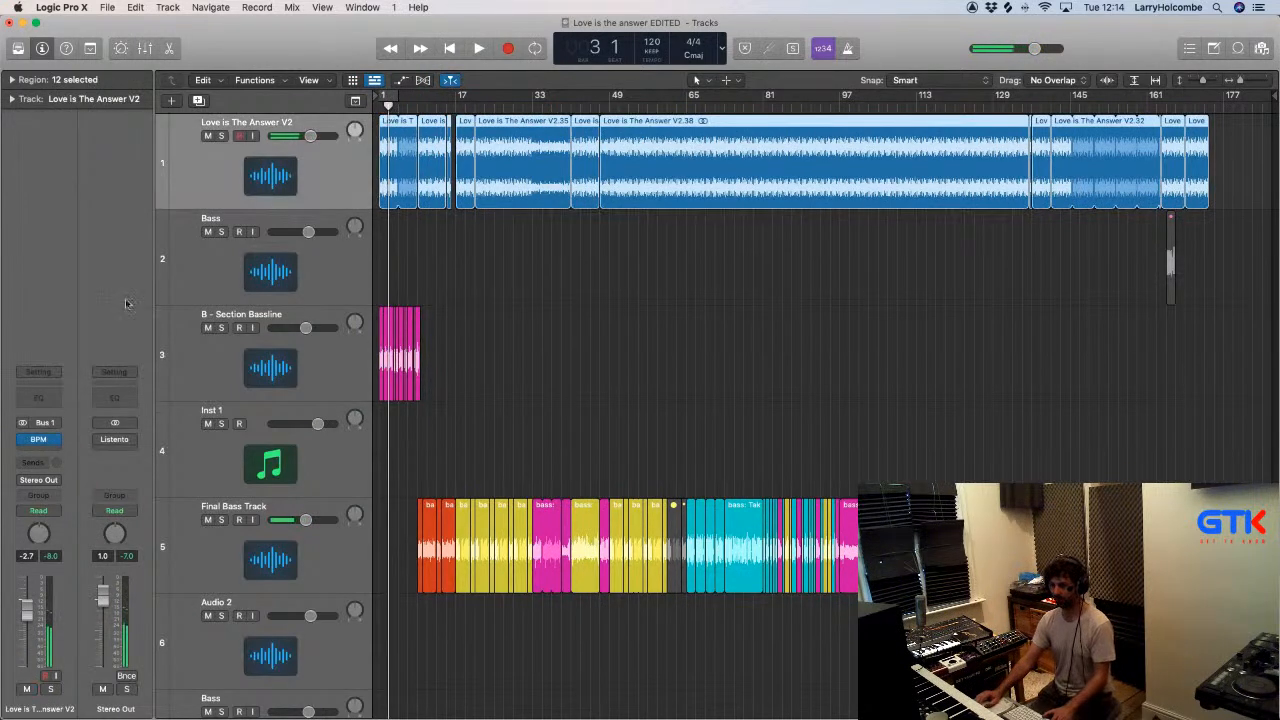
pyautogui.click(34, 452)
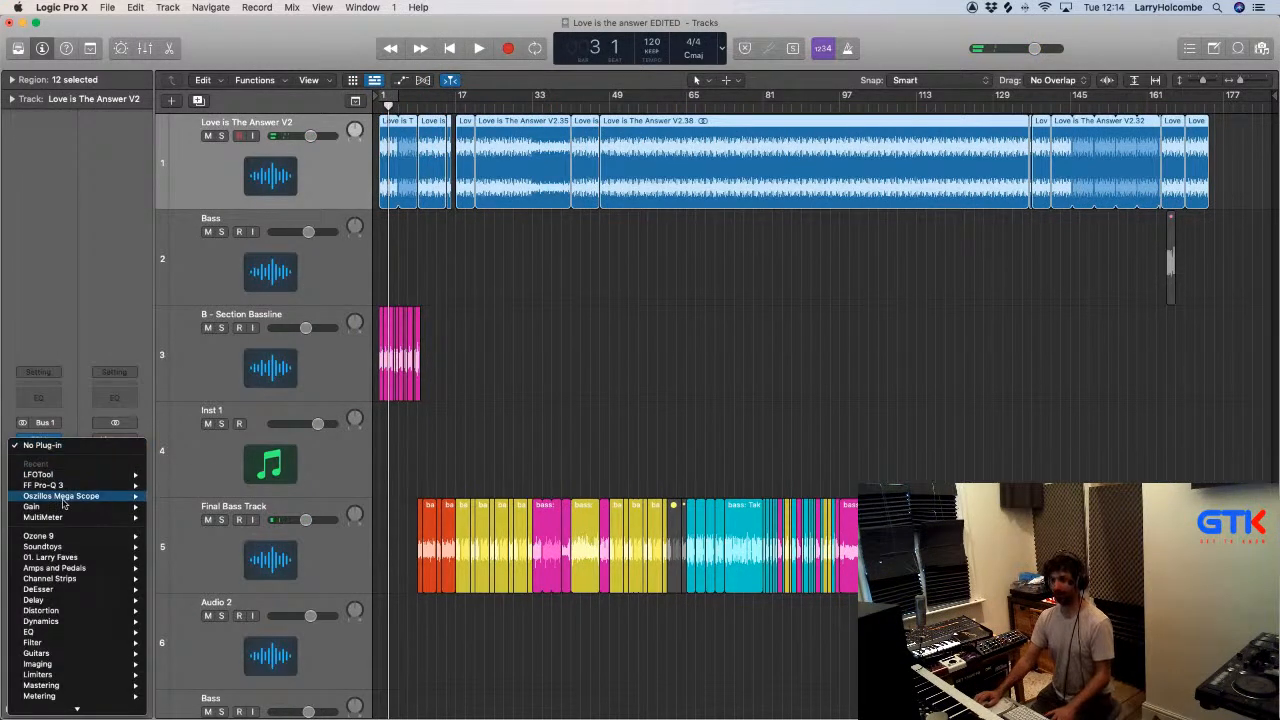
pyautogui.moveTo(62, 563)
pyautogui.moveTo(70, 508)
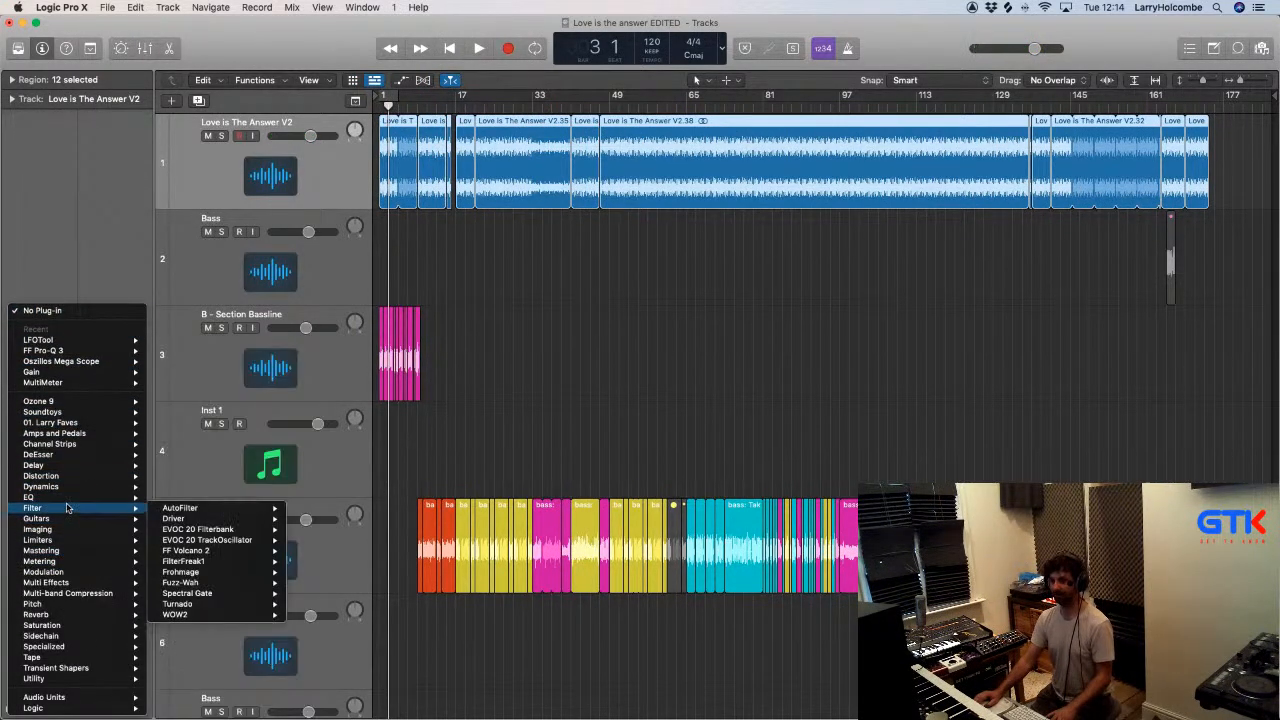
pyautogui.click(295, 552)
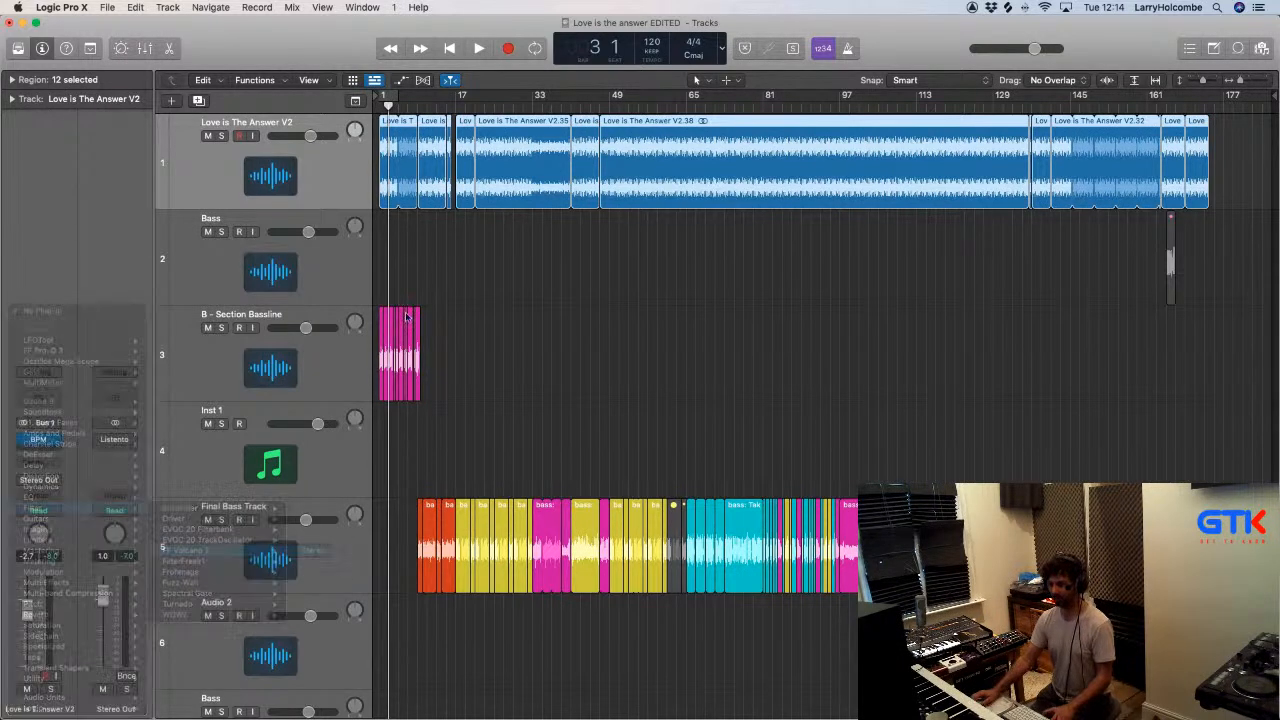
pyautogui.press('space')
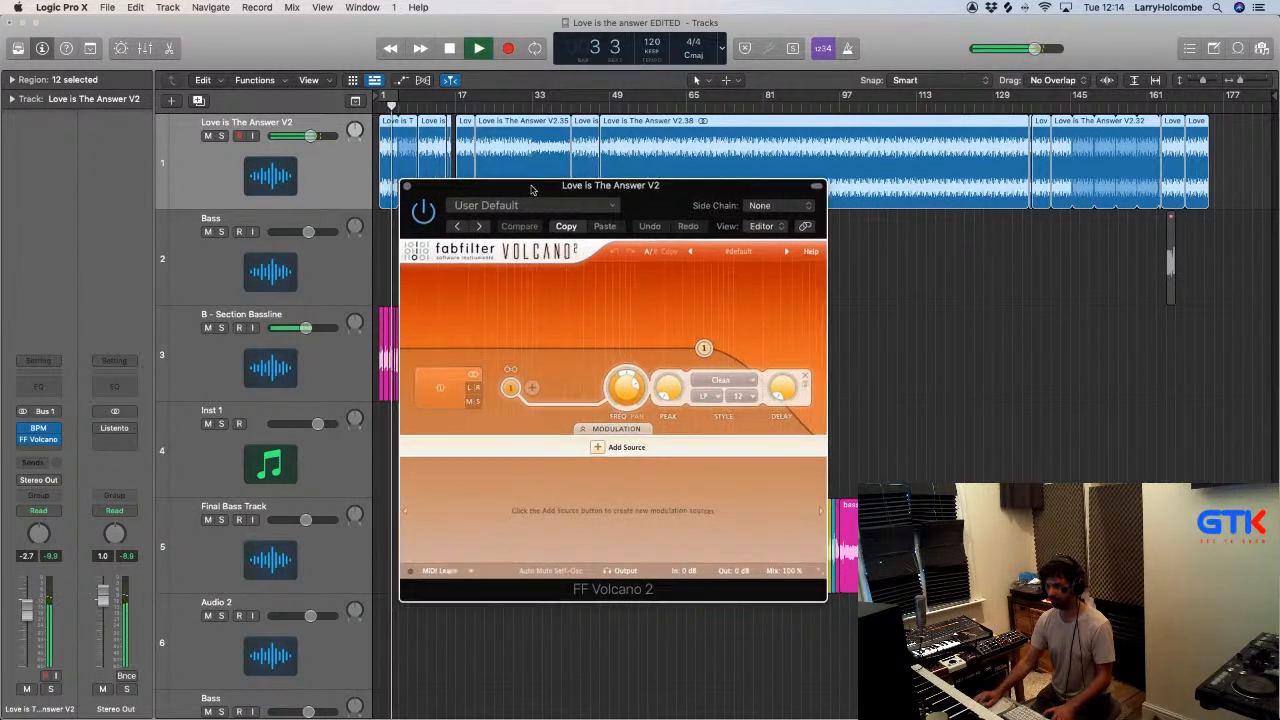
pyautogui.moveTo(536, 187); pyautogui.dragTo(812, 154)
# - Switch the Volcano 2 filter from low-pass to high-pass, lower its frequency, and close the plug-in bypassed
pyautogui.moveTo(903, 360)
pyautogui.mouseDown()
pyautogui.moveTo(907, 394)
pyautogui.moveTo(906, 368)
pyautogui.mouseUp()
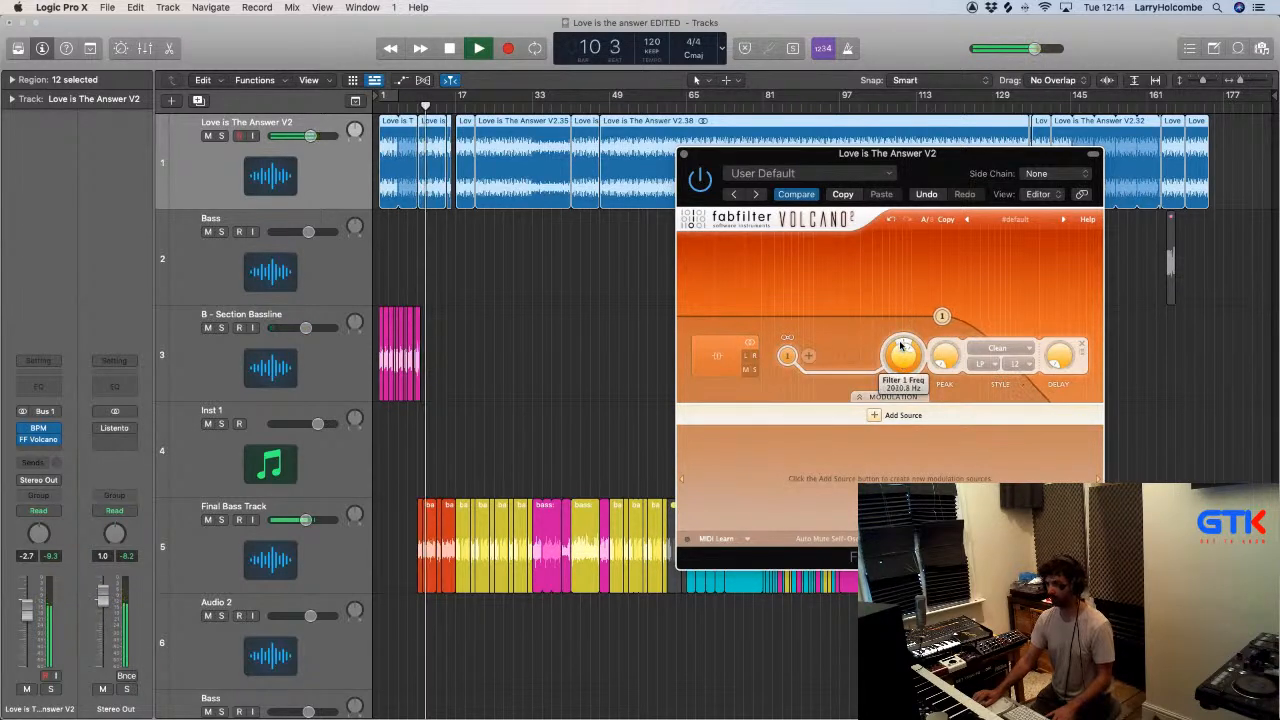
pyautogui.click(988, 392)
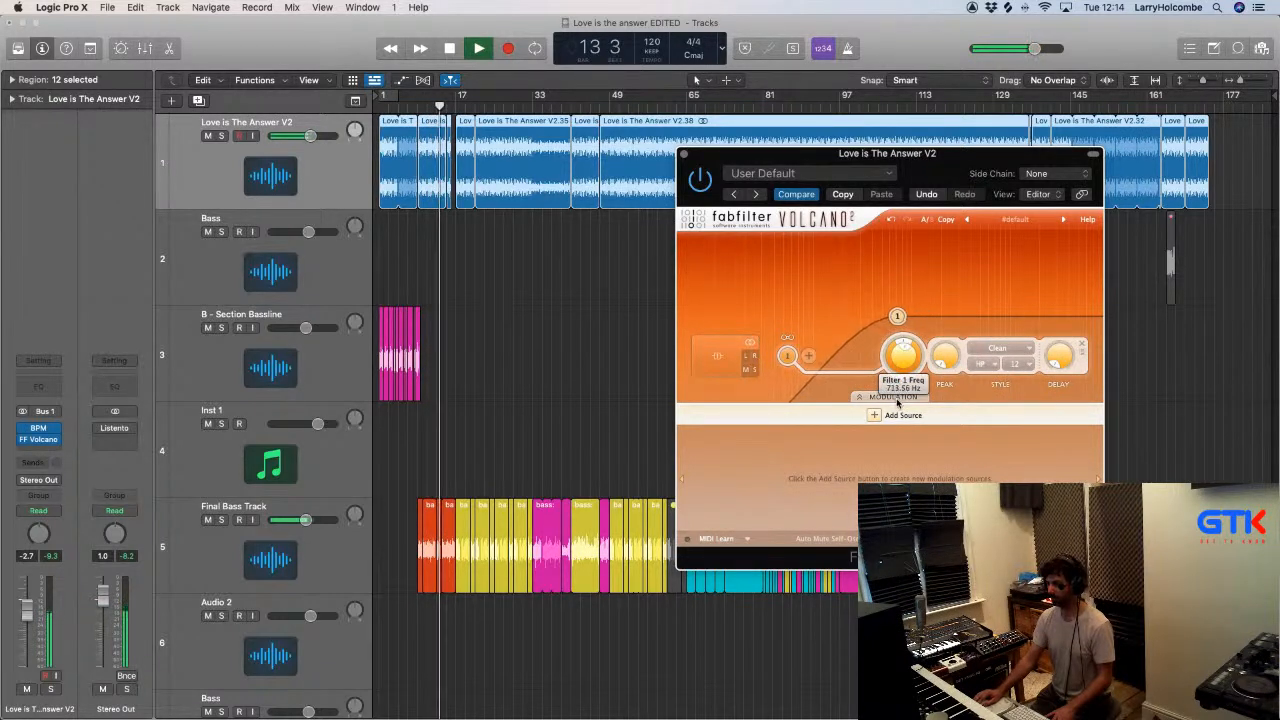
pyautogui.moveTo(897, 422); pyautogui.dragTo(898, 470)
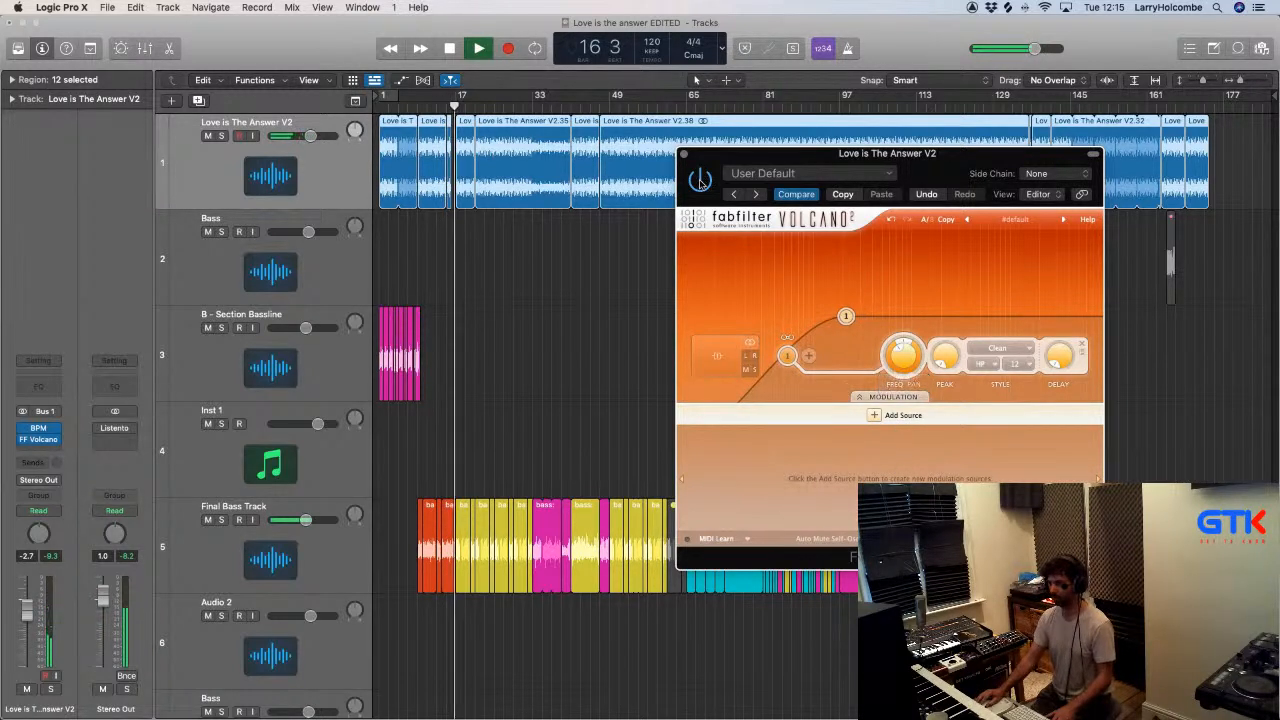
pyautogui.click(683, 154)
# - Delete the short leftover region after bar 15 on the Love is The Answer V2 track and extend the V2.39 region to bar 17
pyautogui.moveTo(409, 238); pyautogui.dragTo(558, 167)
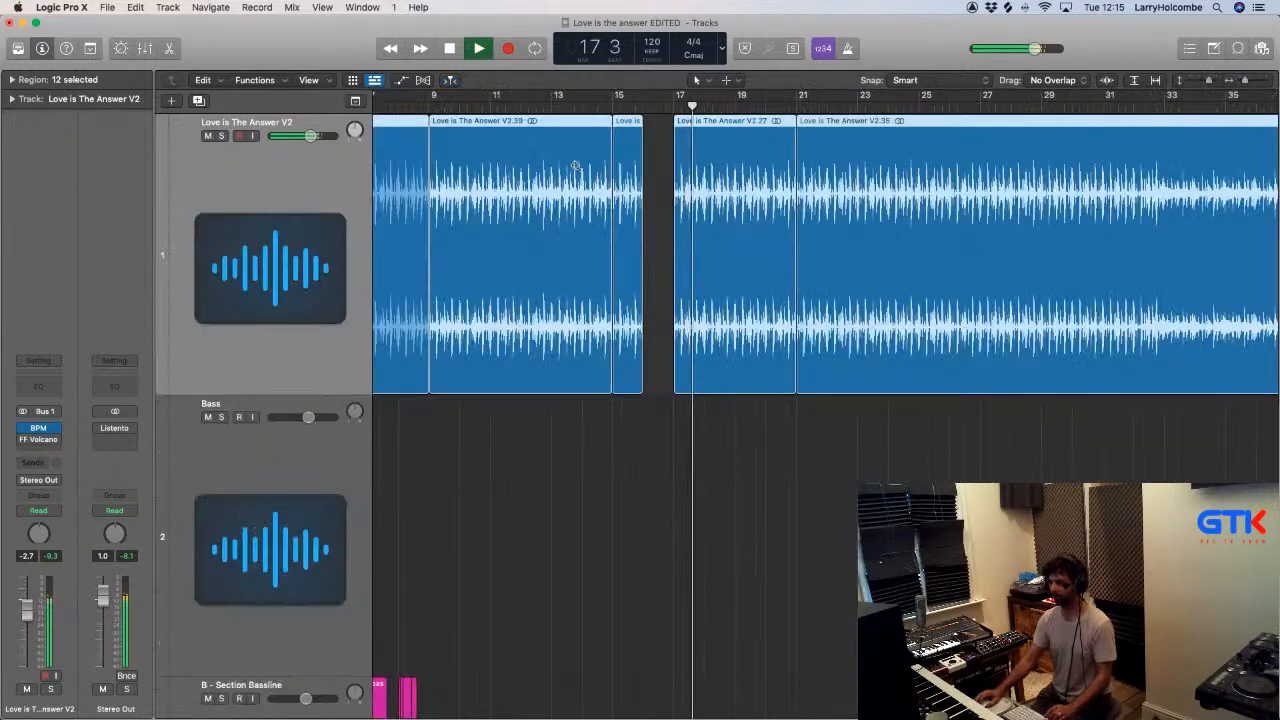
pyautogui.scroll(-1, 575, 168)
pyautogui.click(626, 147)
pyautogui.click(607, 140)
pyautogui.press('Delete')
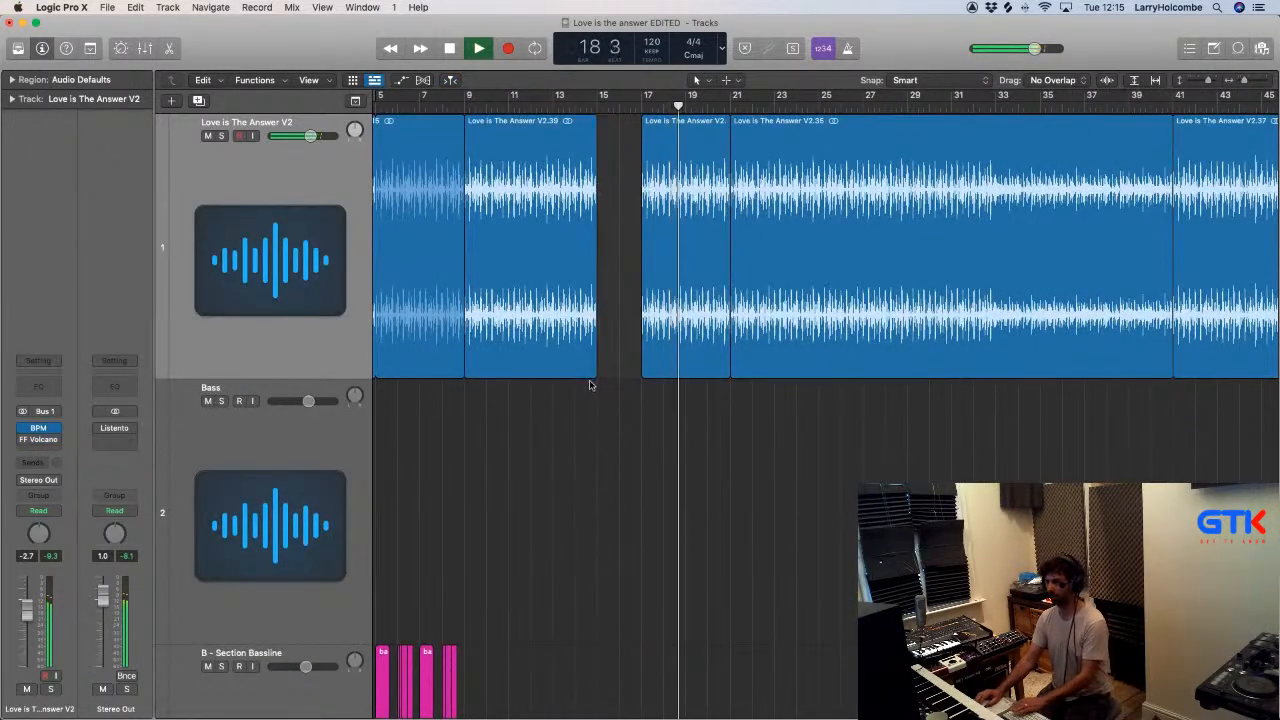
pyautogui.moveTo(597, 376); pyautogui.dragTo(636, 375)
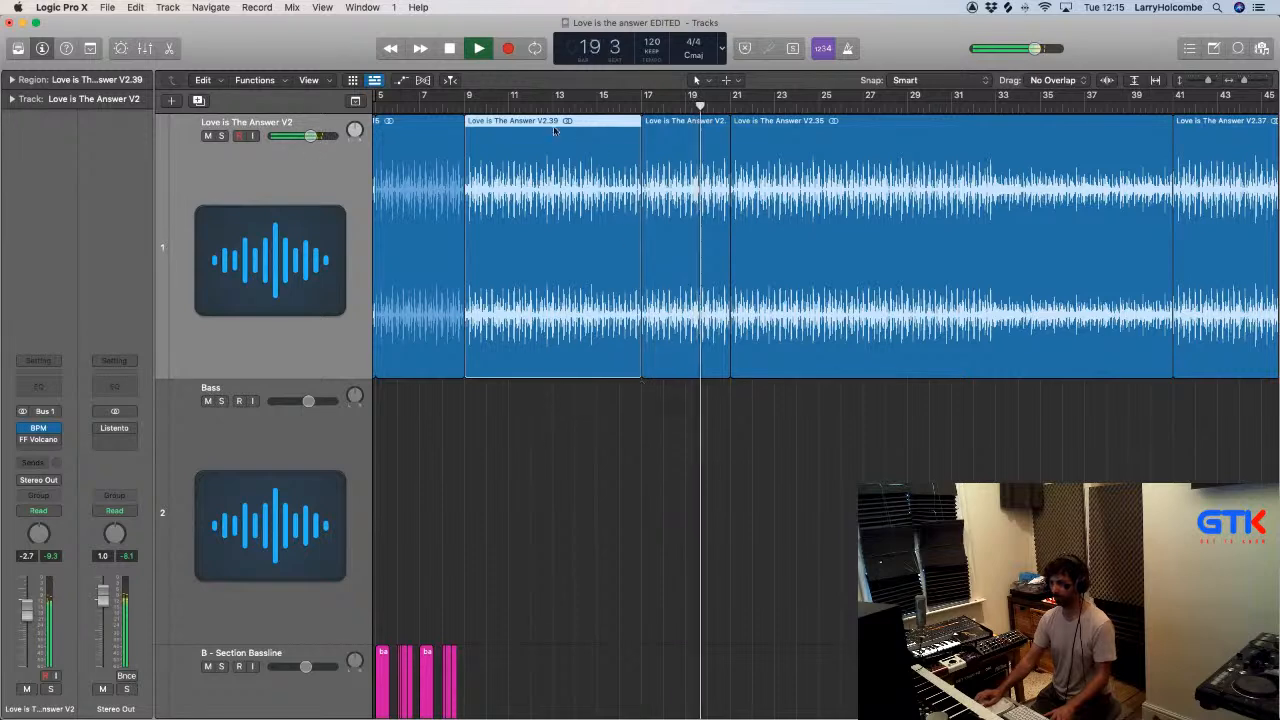
# - Re-enable FF Volcano 2, raise its high-pass frequency during playback, and bypass and close the plug-in
pyautogui.hotkey('shift', ',')
pyautogui.hscroll(-2, 514, 245)
pyautogui.scroll(-3, 514, 245)
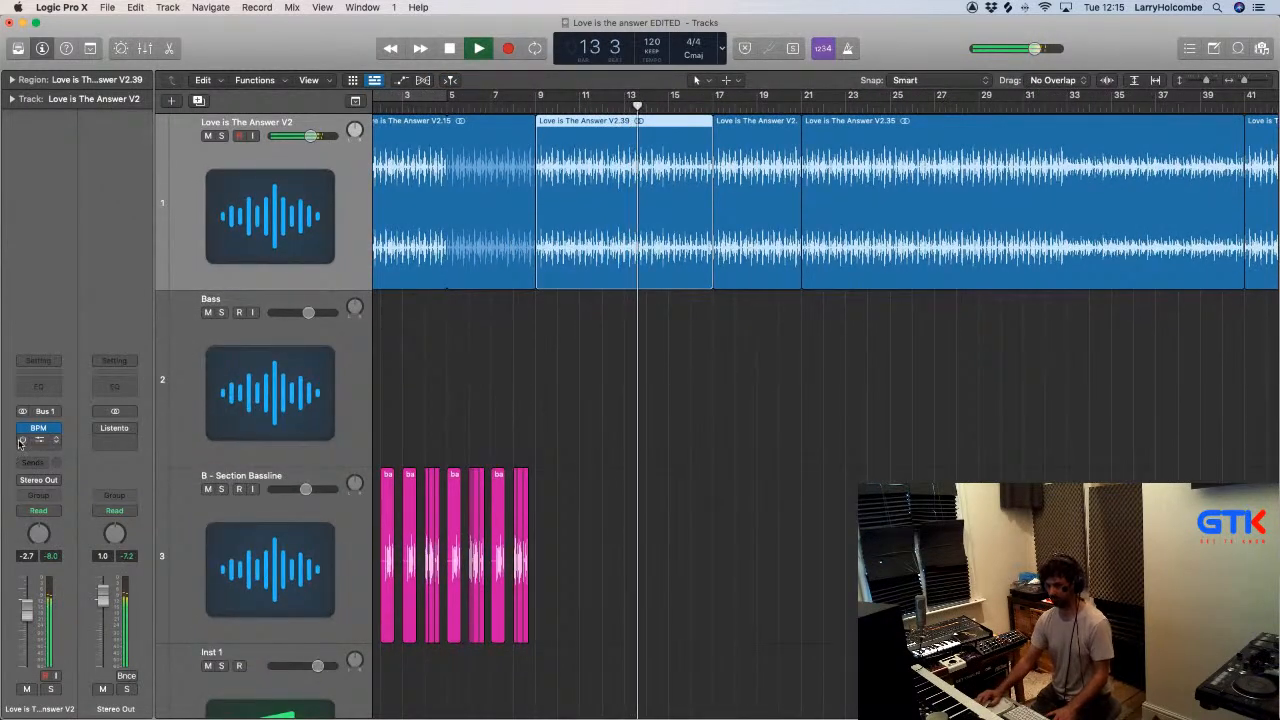
pyautogui.click(50, 440)
pyautogui.moveTo(903, 355)
pyautogui.mouseDown()
pyautogui.moveTo(900, 316)
pyautogui.moveTo(901, 366)
pyautogui.mouseUp()
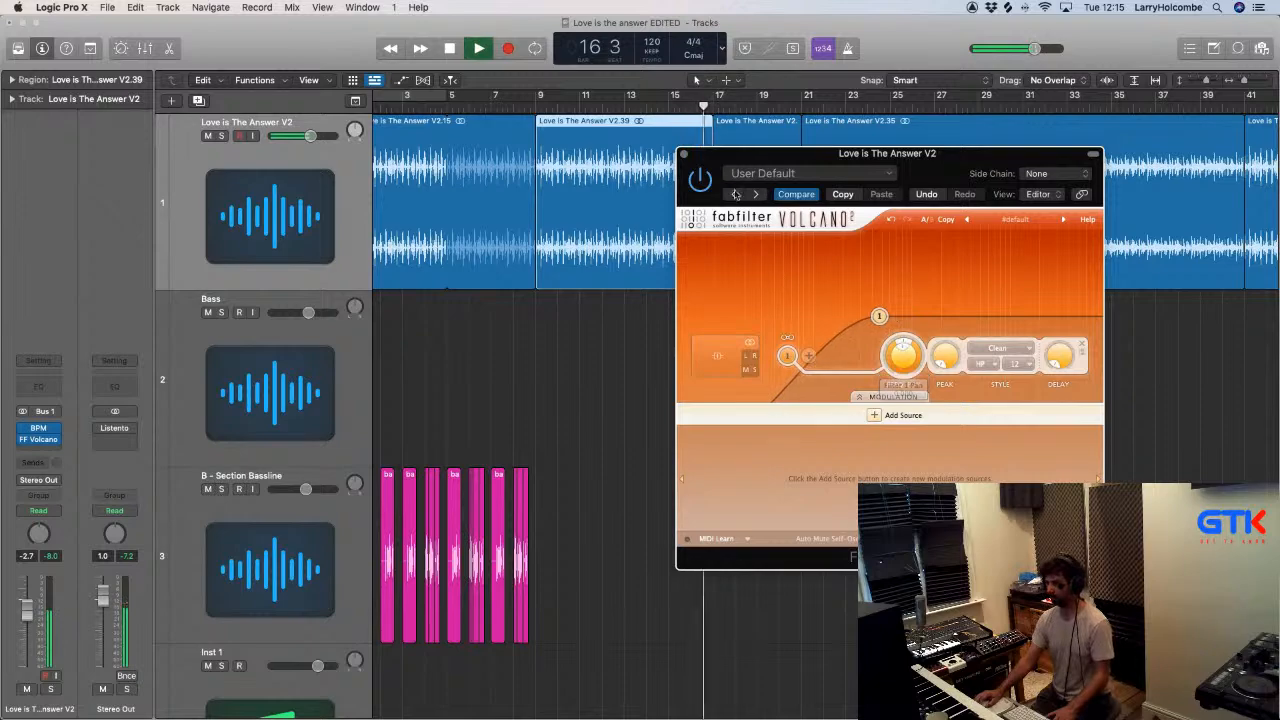
pyautogui.click(699, 177)
pyautogui.click(684, 154)
# - Copy the four orange bass regions at bars 9 to 17 of the Final Bass Track over the yellow region at bar 105
pyautogui.scroll(-5, 640, 300)
pyautogui.click(447, 311)
pyautogui.press('super+Up')
pyautogui.press('super+Up')
pyautogui.press('super+Up')
pyautogui.press('super+Up')
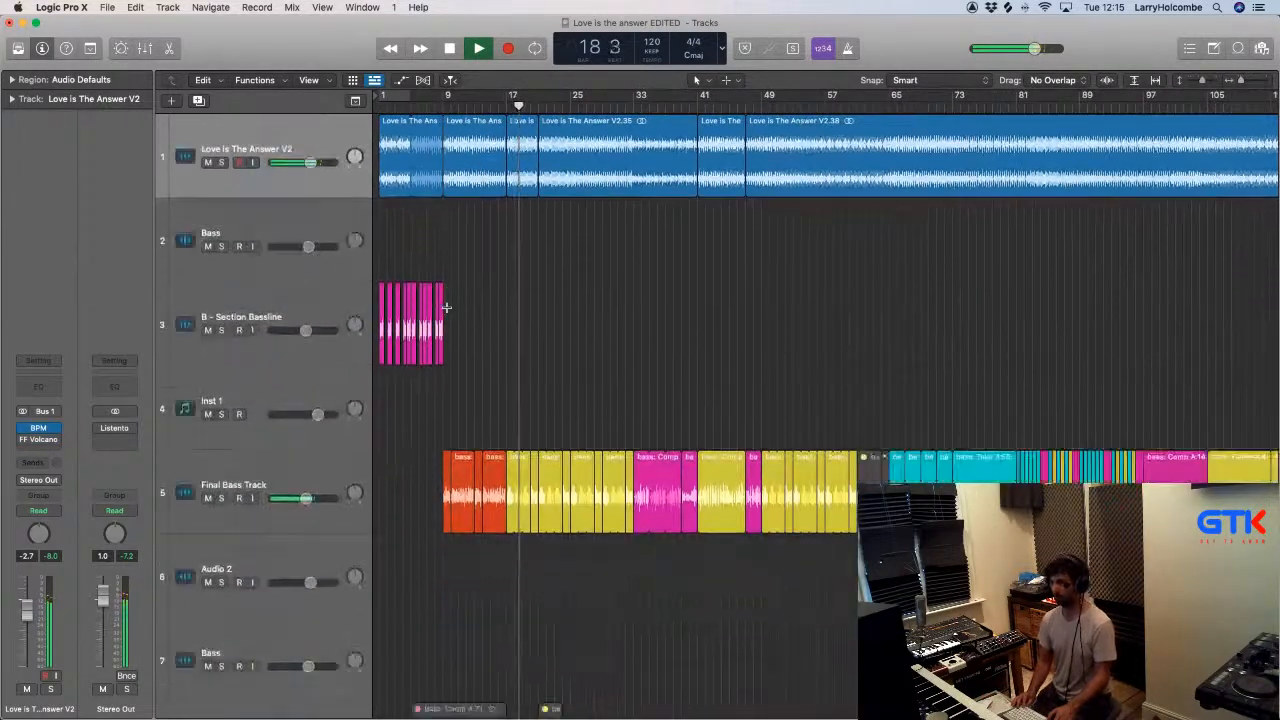
pyautogui.scroll(-4, 483, 309)
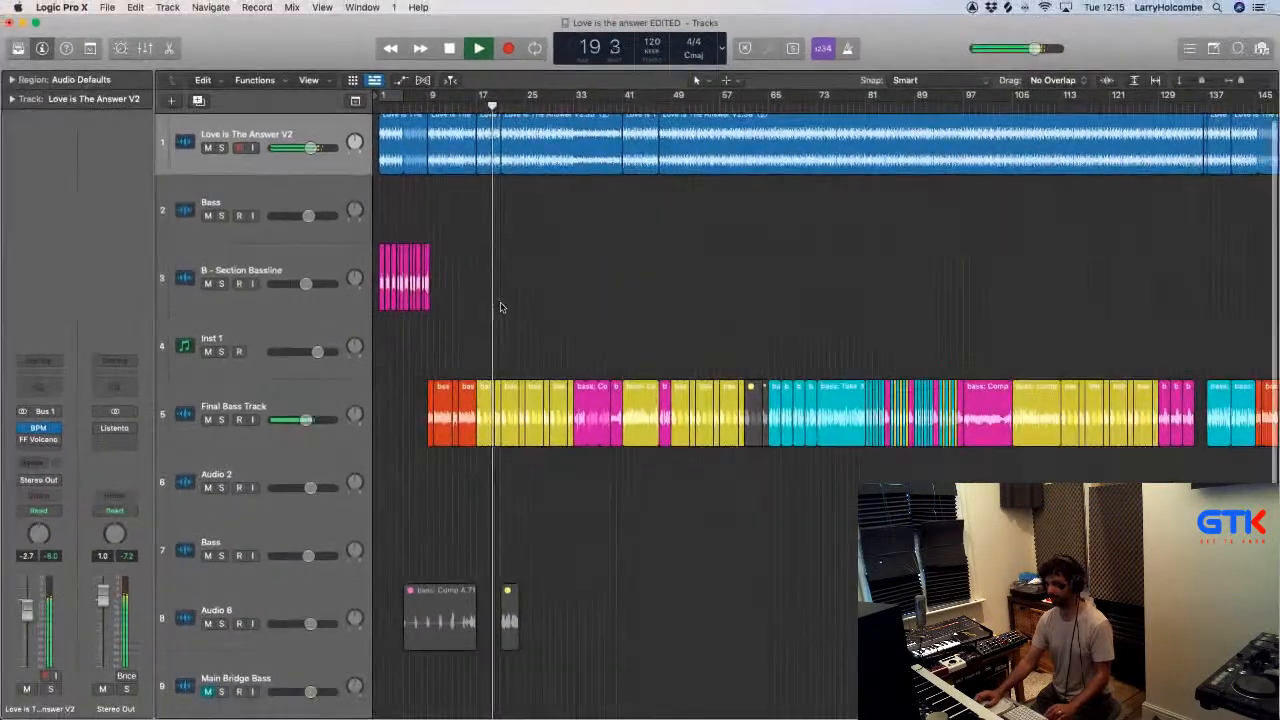
pyautogui.scroll(-2, 609, 293)
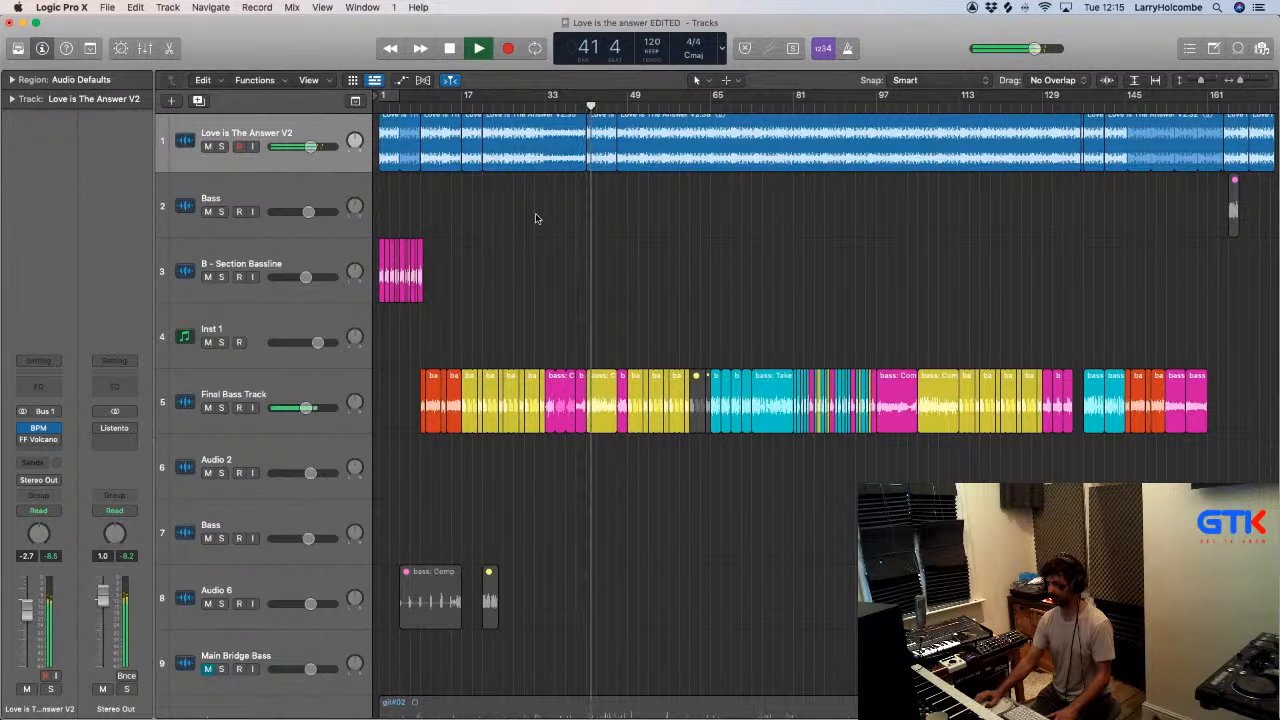
pyautogui.click(421, 104)
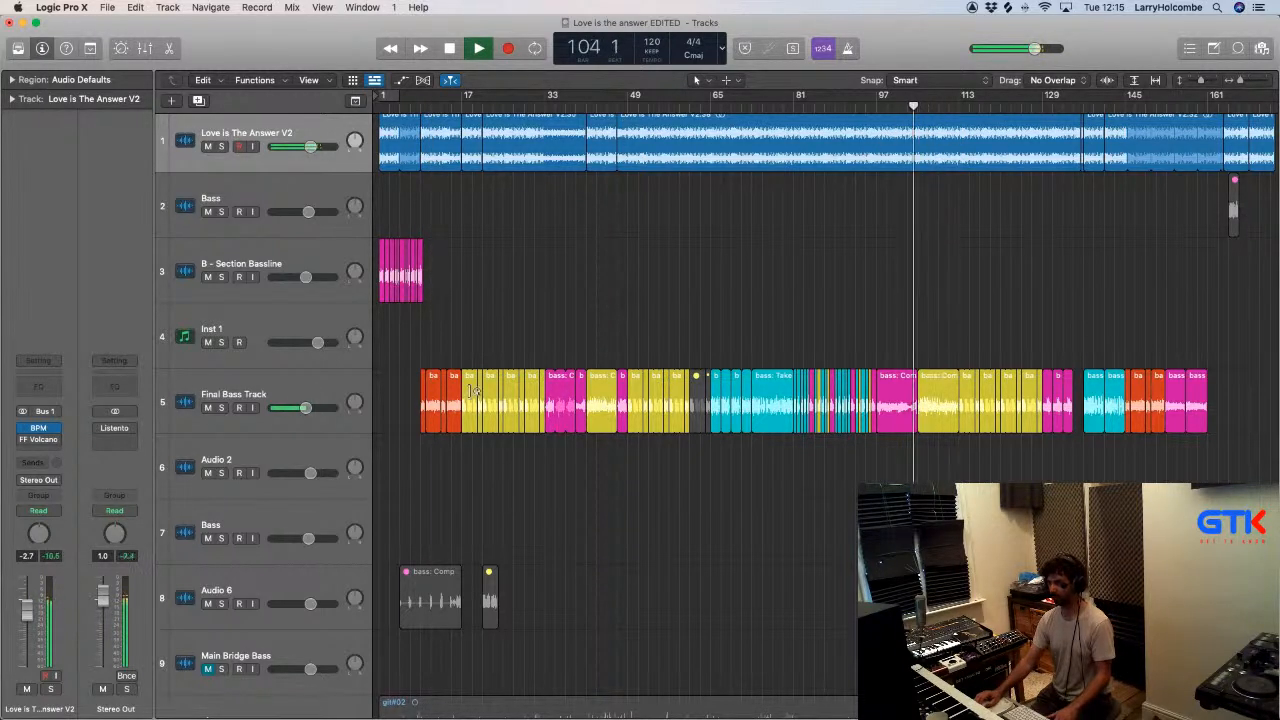
pyautogui.moveTo(424, 383); pyautogui.dragTo(922, 395)
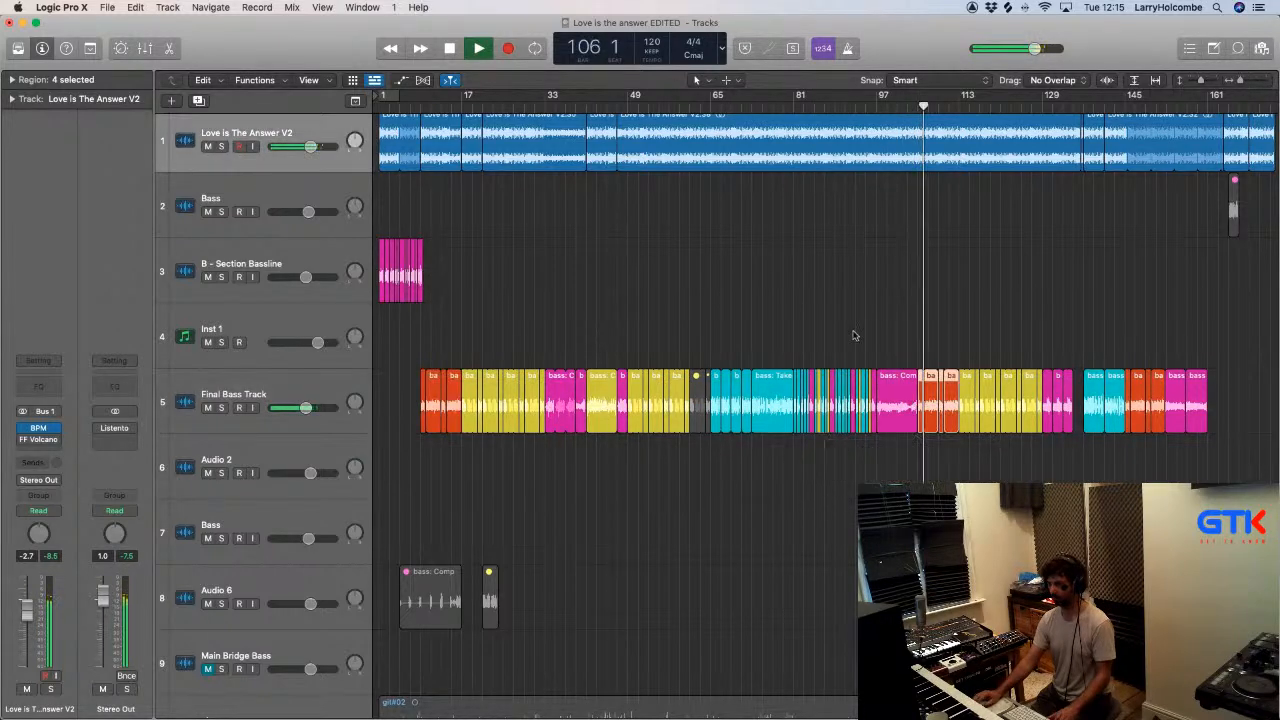
# - Move all 17 magenta regions from the B - Section Bassline track to bar 1 of the Final Bass Track
pyautogui.click(853, 333)
pyautogui.press('super+Up')
pyautogui.press('super+Up')
pyautogui.press('super+Up')
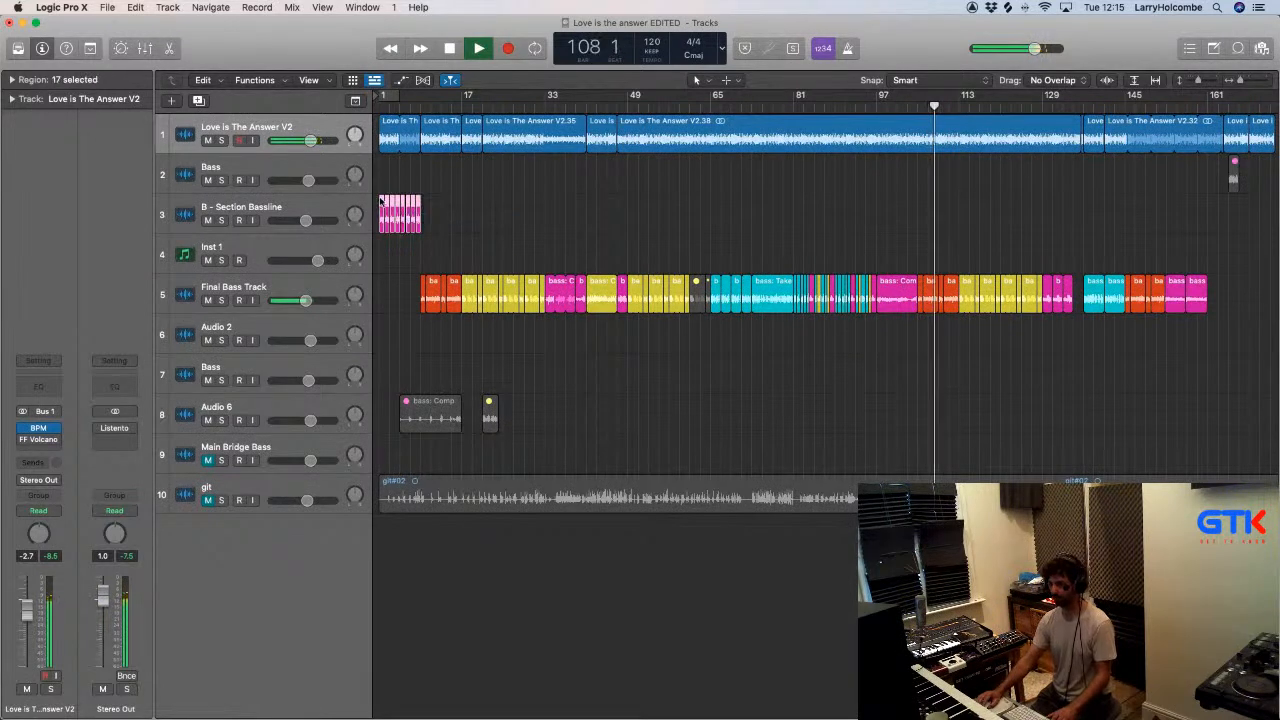
pyautogui.moveTo(380, 203); pyautogui.dragTo(384, 290)
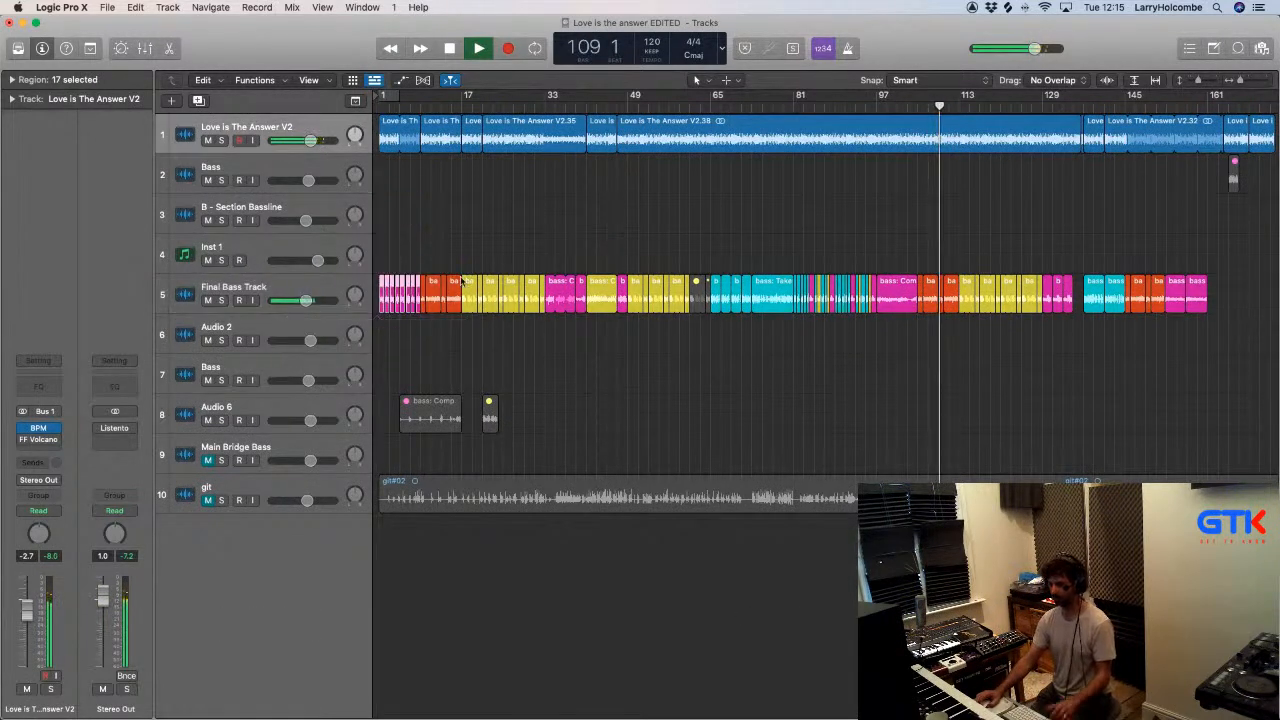
# - Unmute the bass: Comp A.71 region on the Audio 6 track and stop playback
pyautogui.hscroll(3, 574, 223)
pyautogui.hscroll(-3, 574, 223)
pyautogui.click(595, 210)
pyautogui.scroll(-2, 595, 208)
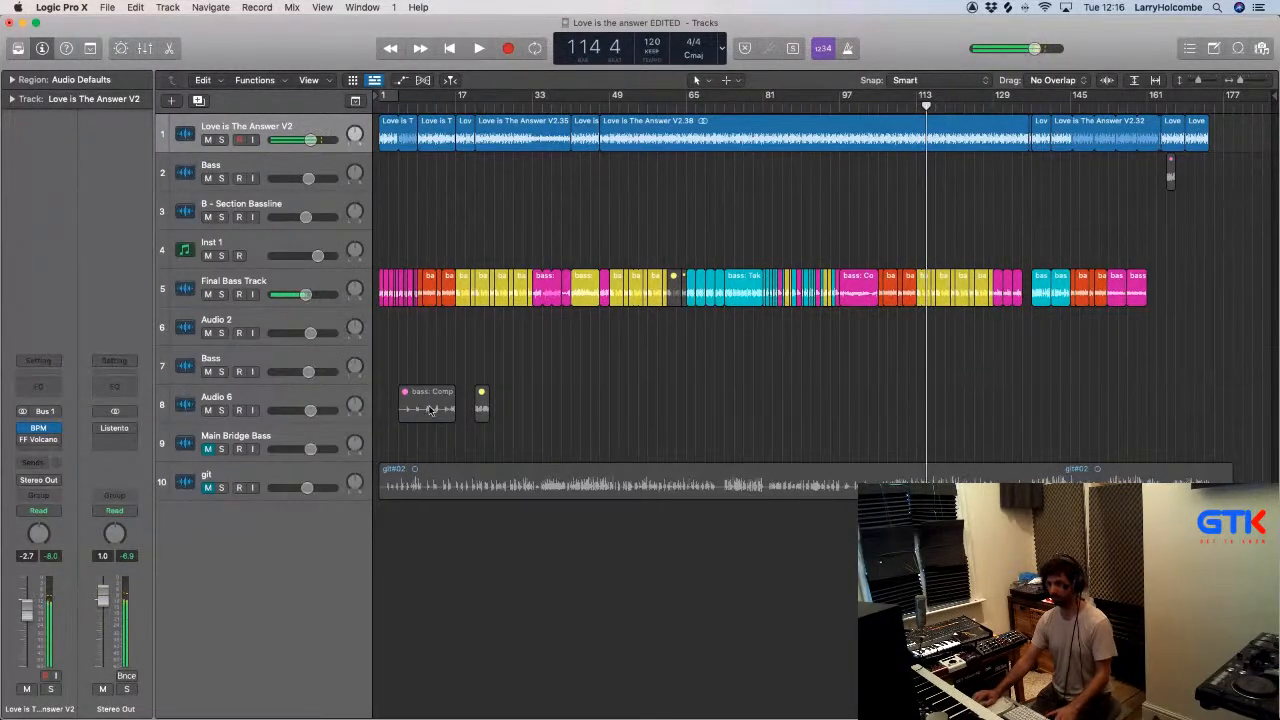
# - Mute the Final Bass Track and play from about bar 9 to audition the Audio 6 bass region
pyautogui.click(208, 294)
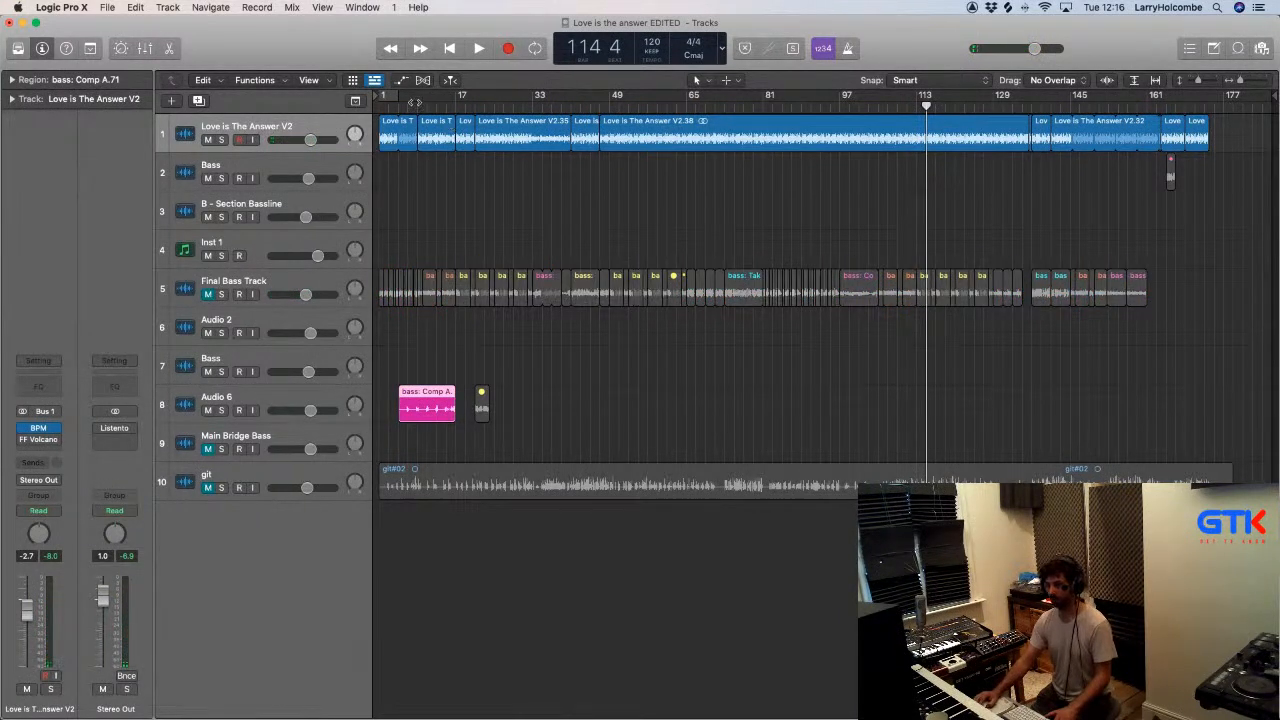
pyautogui.click(417, 105)
pyautogui.press('space')
pyautogui.scroll(-1, 390, 176)
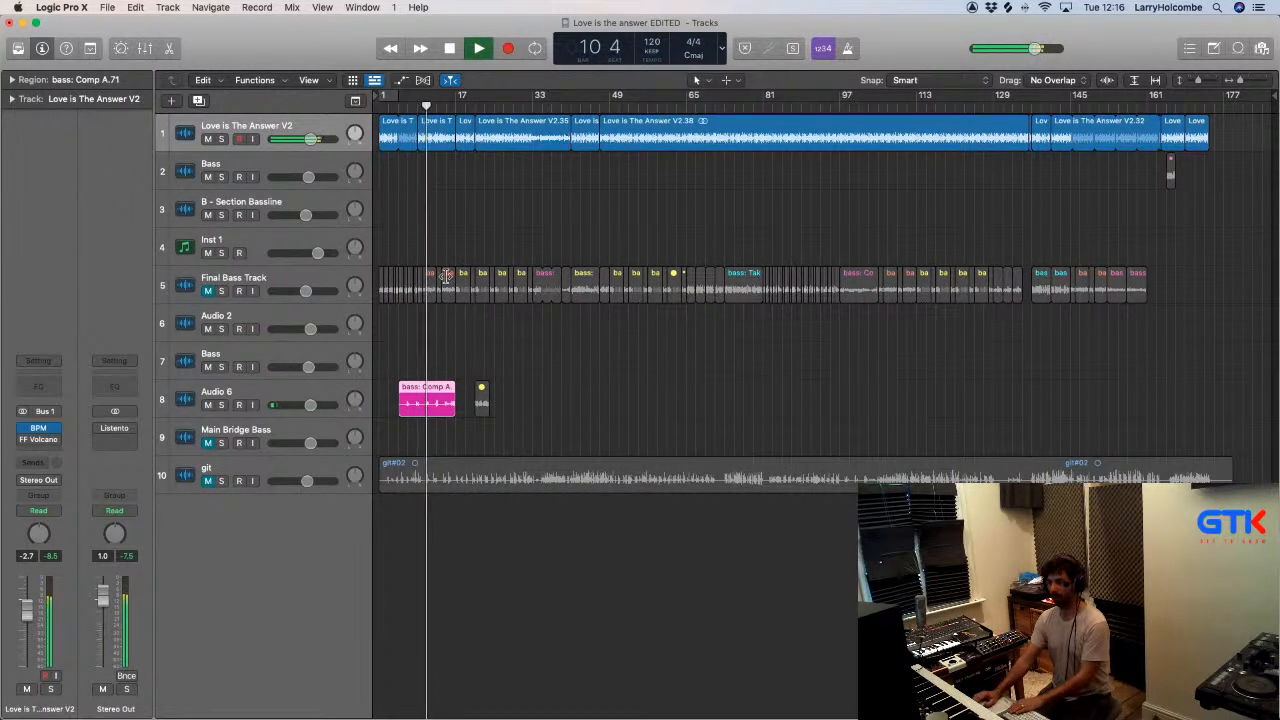
# - Delete the magenta bass: Comp A.71 region from Audio 6 and play from about bar 21 to audition the remaining yellow region
pyautogui.press('Delete')
pyautogui.click(481, 391)
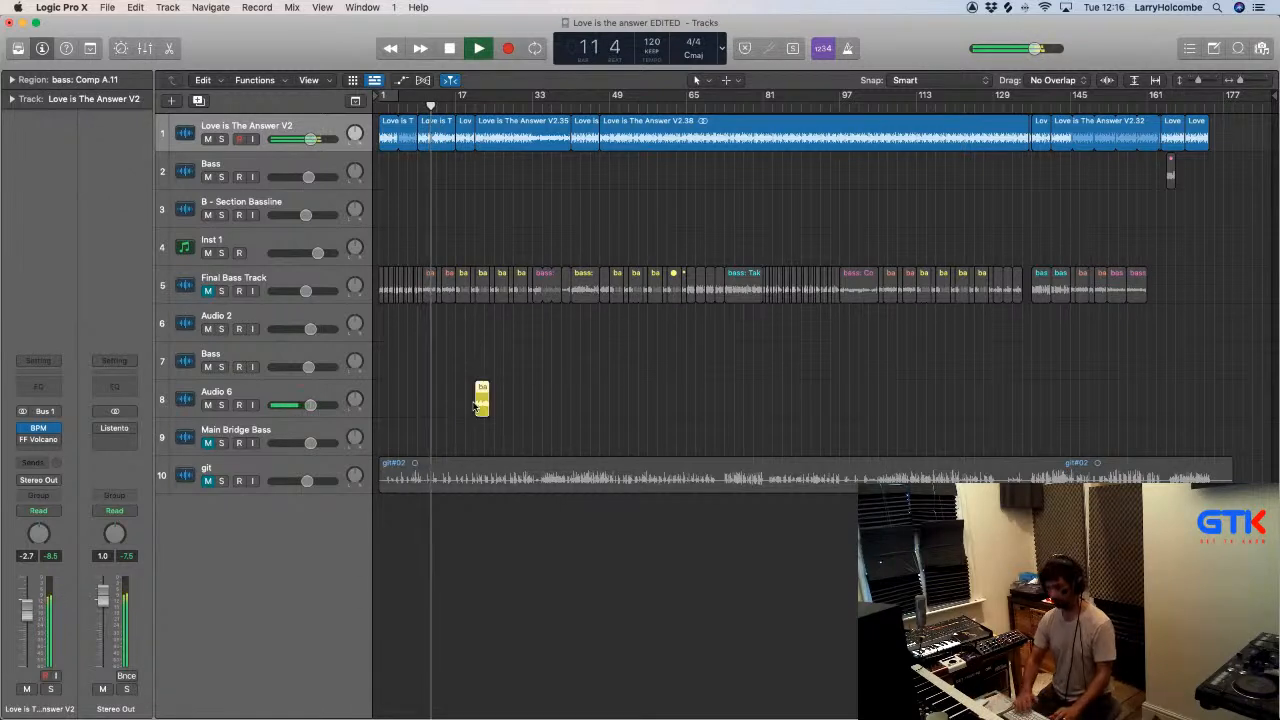
pyautogui.click(476, 107)
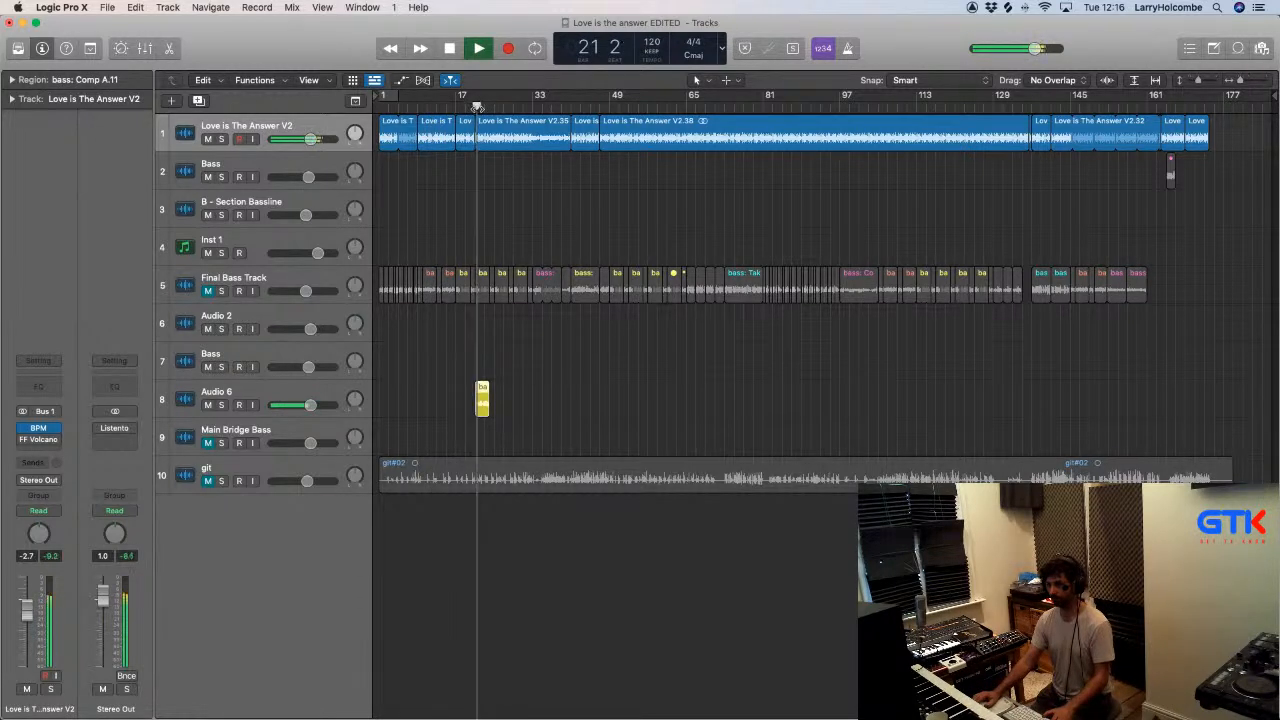
pyautogui.press('super+Up')
pyautogui.press('super+Up')
pyautogui.press('super+Up')
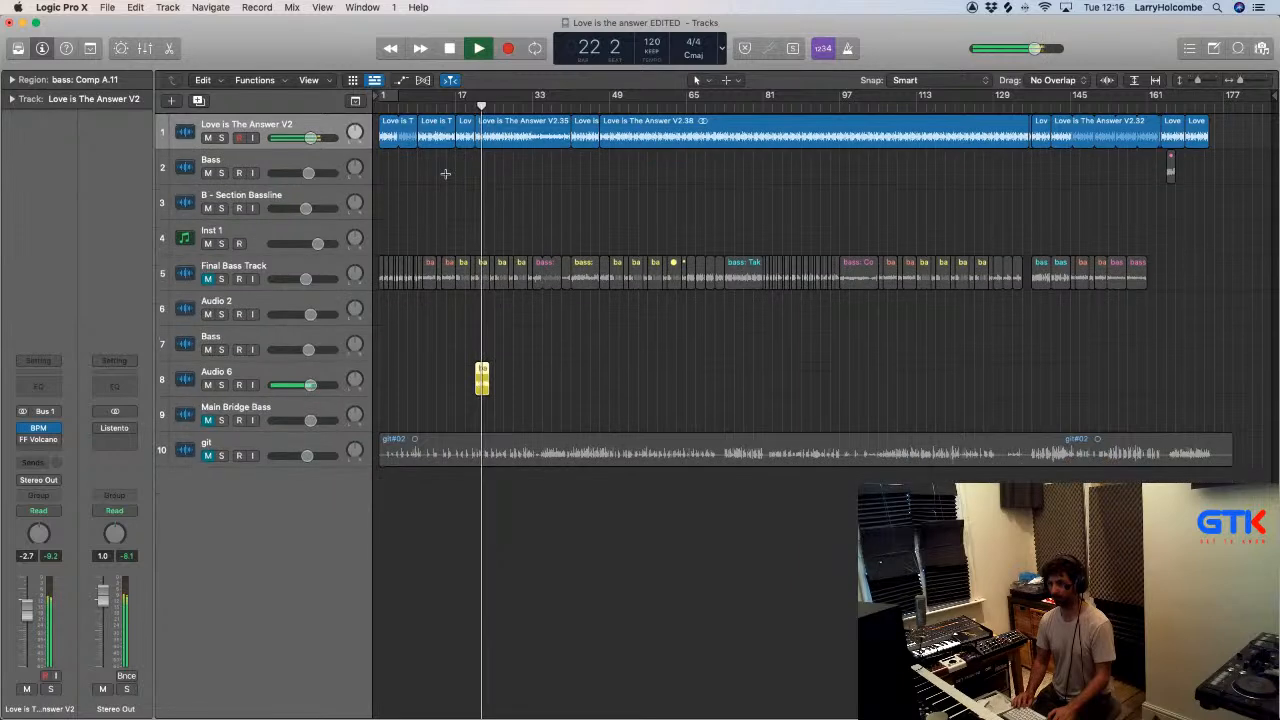
pyautogui.click(466, 263)
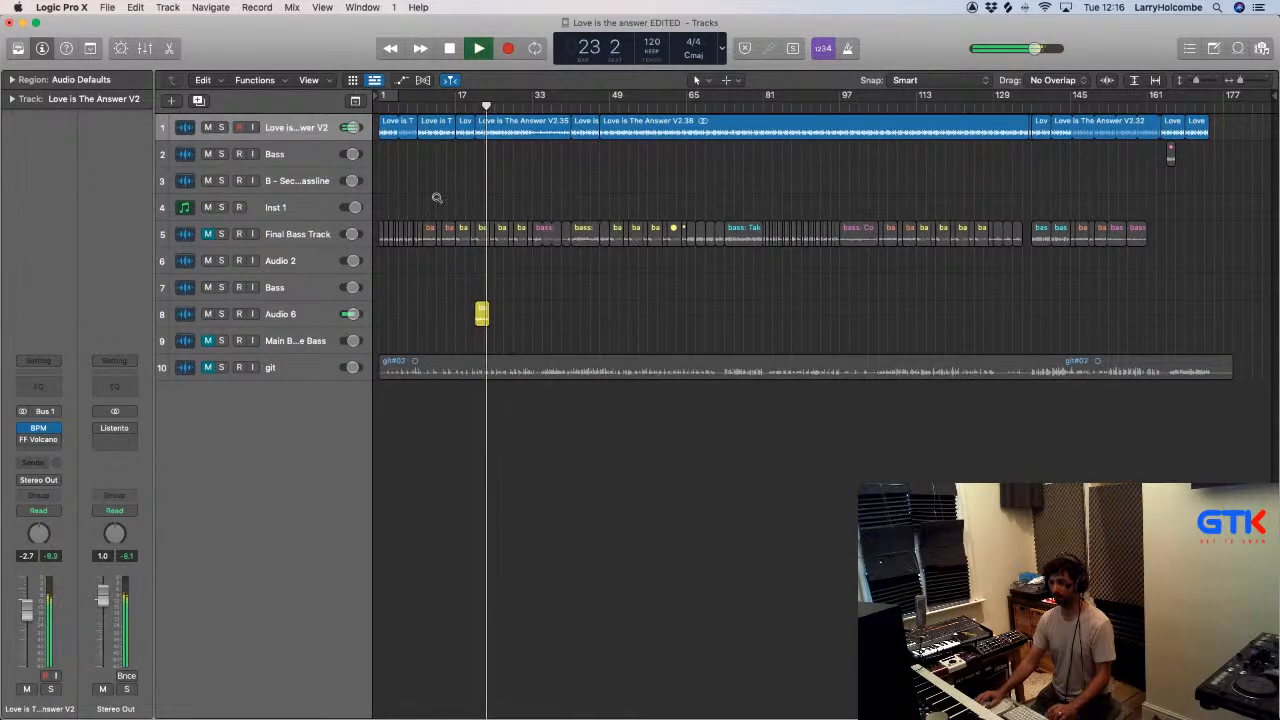
pyautogui.moveTo(435, 194); pyautogui.dragTo(580, 383)
pyautogui.click(585, 300)
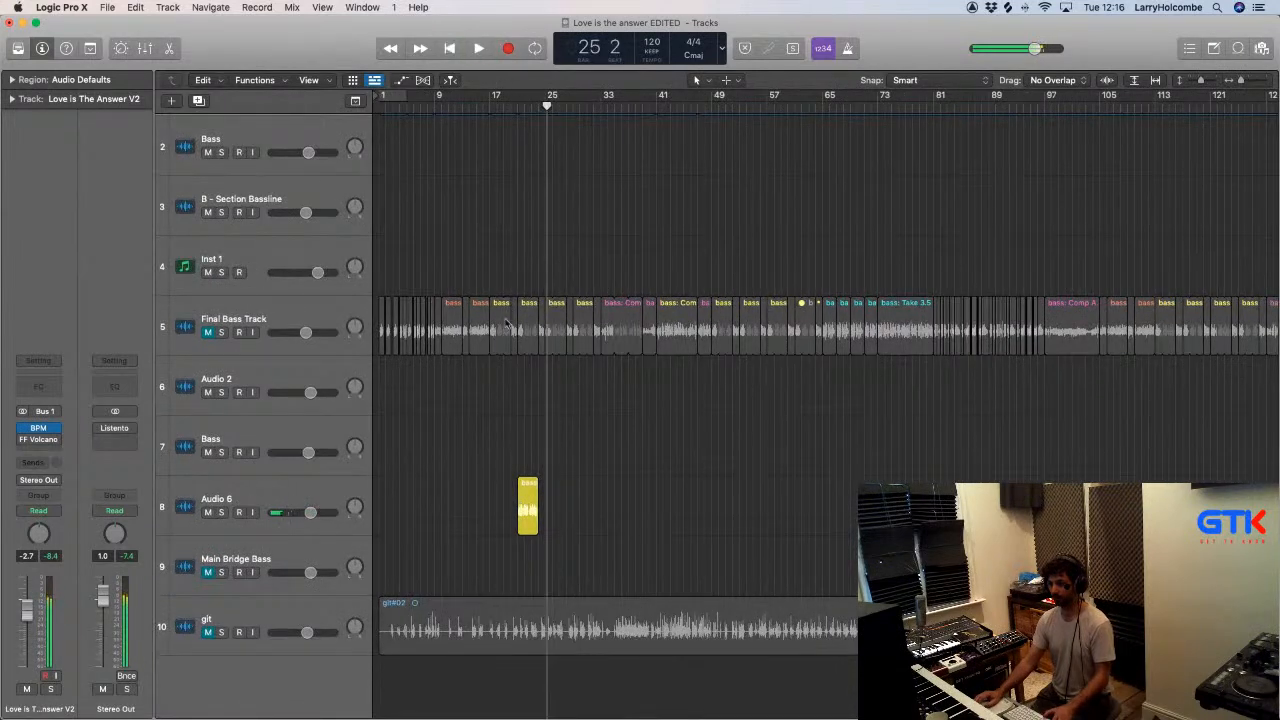
# - Move the yellow bass: Comp A.11 region on Audio 6 to bar 17 and turn on looping for it
pyautogui.click(492, 104)
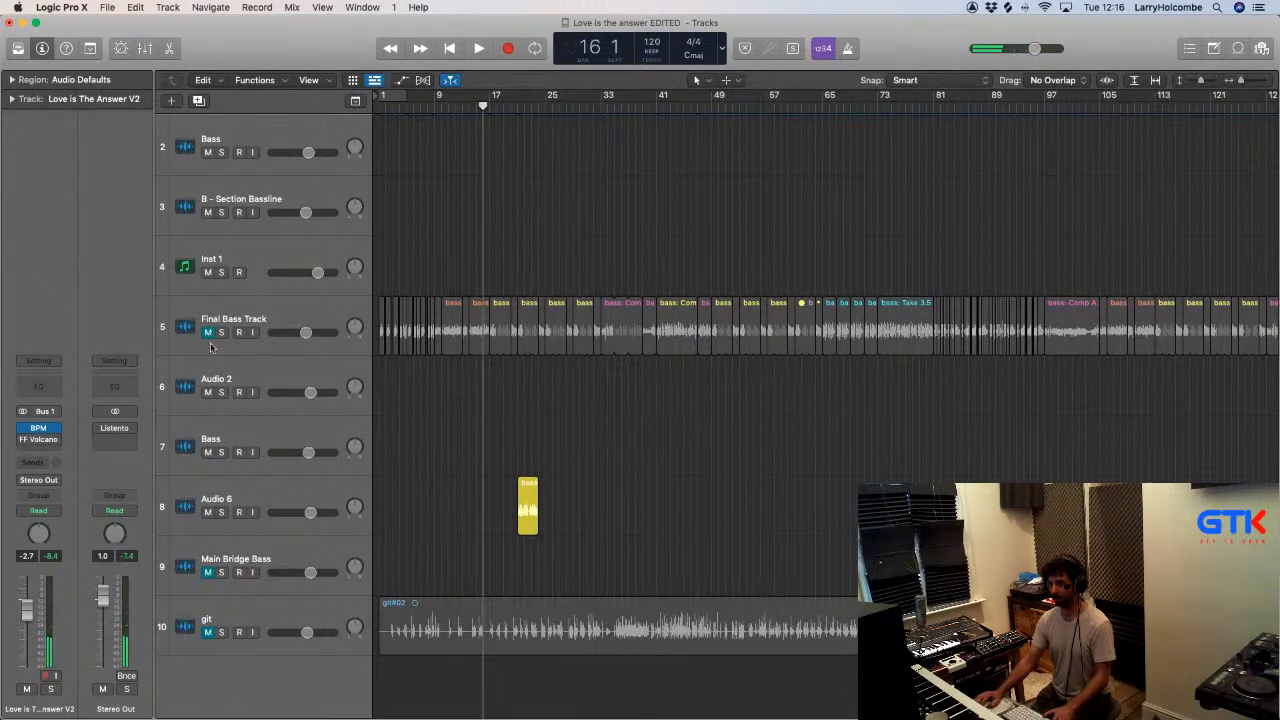
pyautogui.moveTo(521, 482); pyautogui.dragTo(494, 489)
pyautogui.press('l')
pyautogui.press('super+Up')
pyautogui.press('super+Up')
pyautogui.press('super+Up')
pyautogui.press('super+Up')
pyautogui.press('super+Up')
pyautogui.press('super+Up')
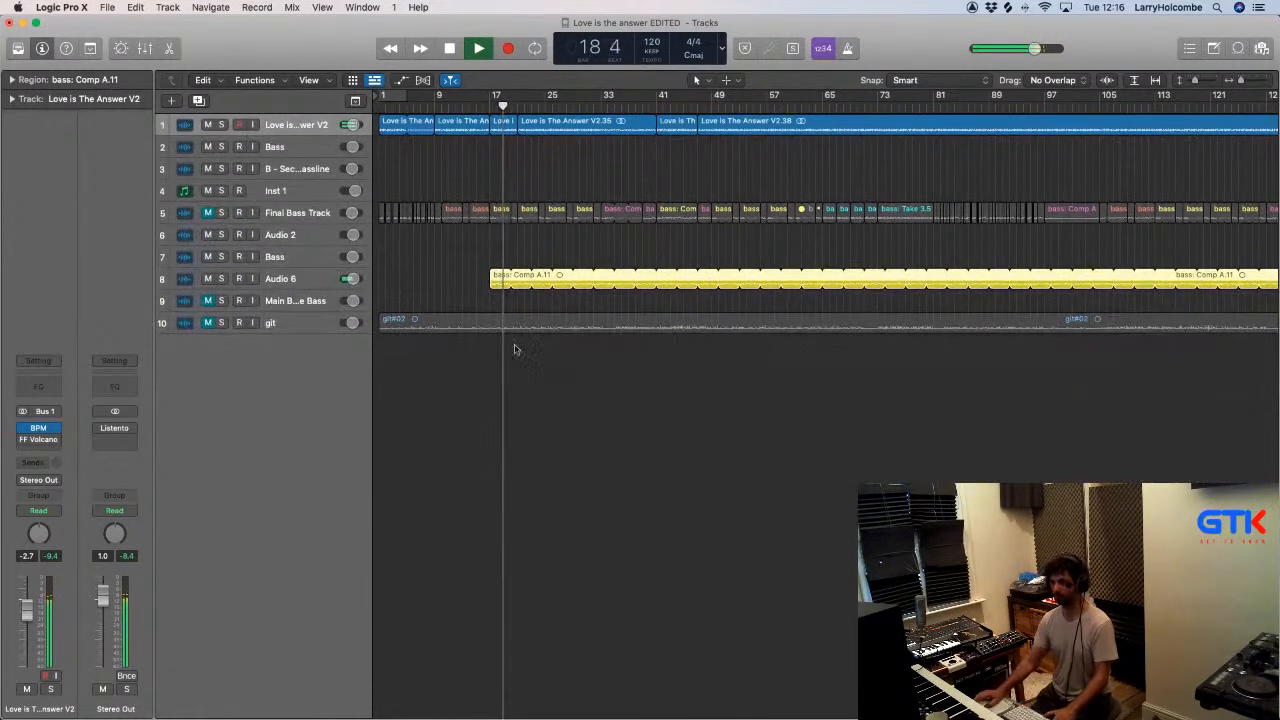
# - Shorten the looped bass: Comp A.11 region on Audio 6 to 2 bars and play from just before bar 17
pyautogui.click(466, 175)
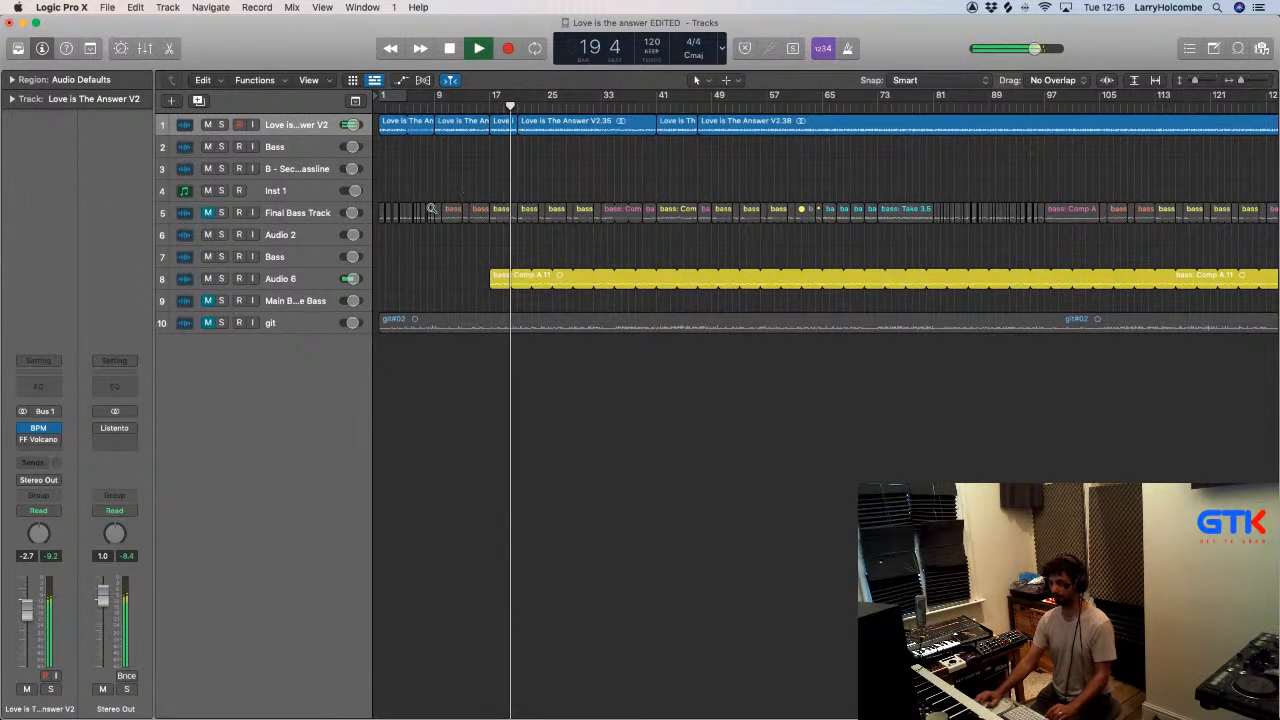
pyautogui.moveTo(489, 257); pyautogui.dragTo(596, 300)
pyautogui.scroll(3, 595, 300)
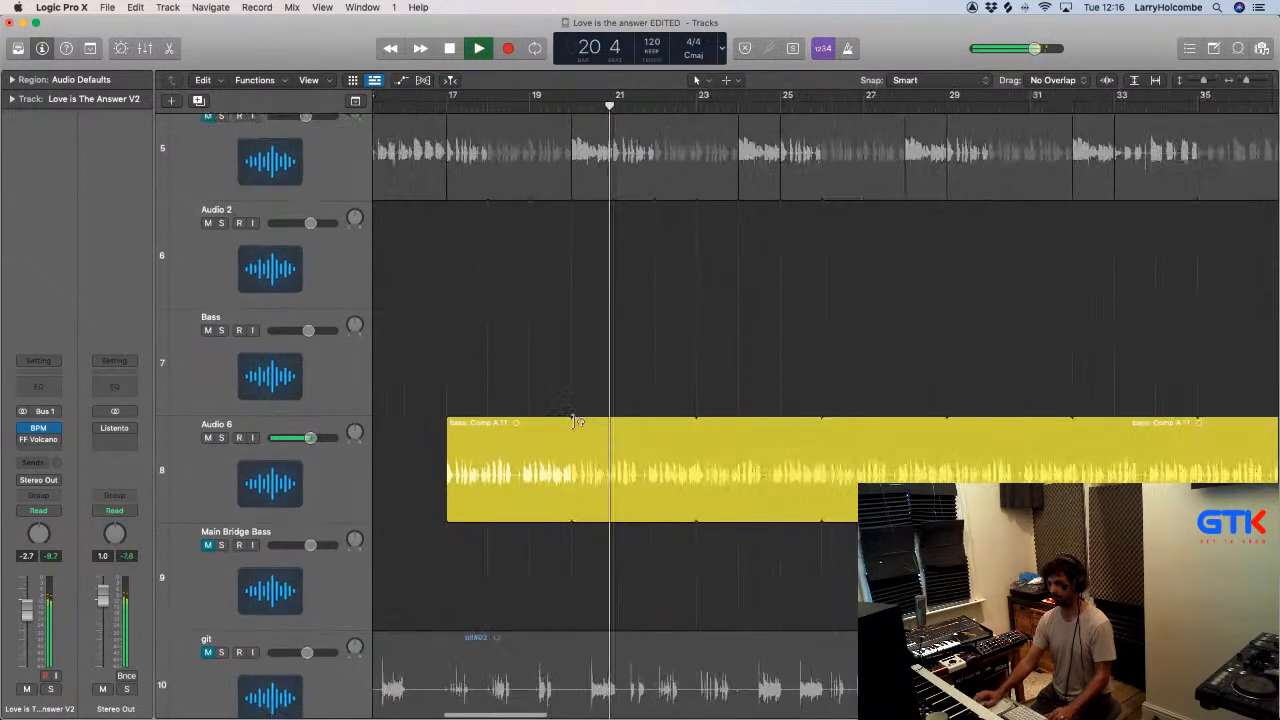
pyautogui.click(553, 511)
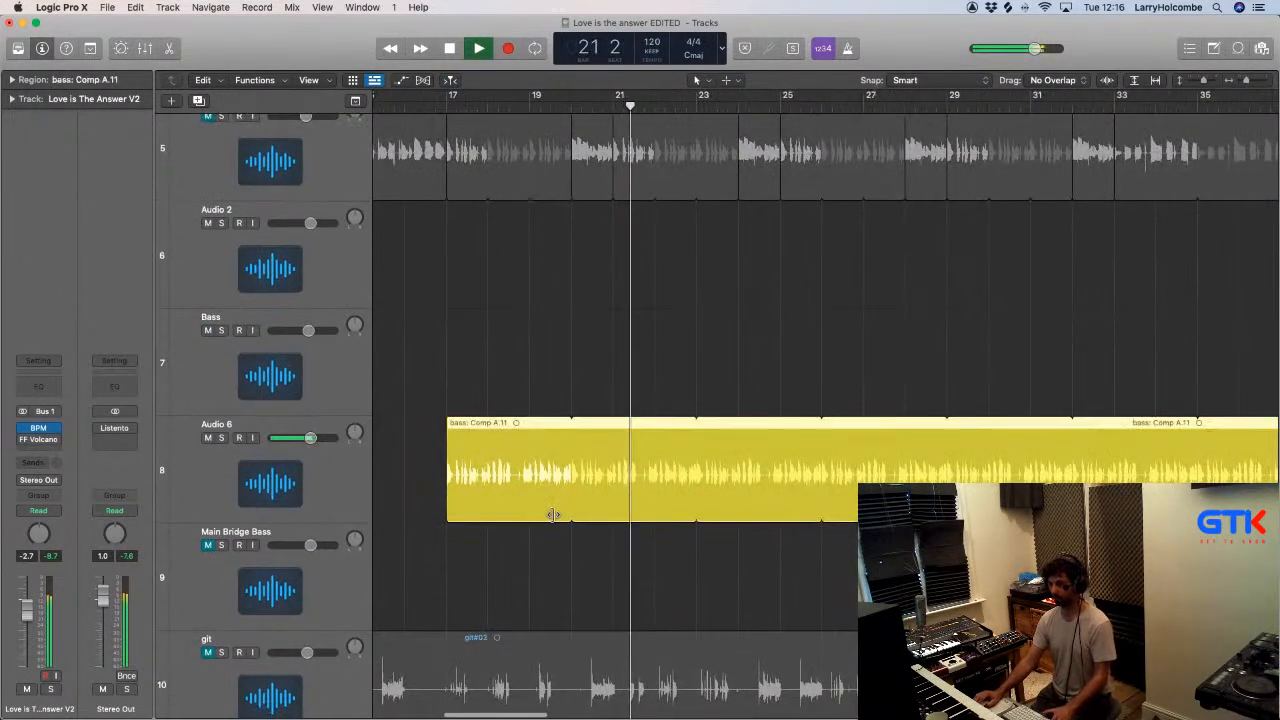
pyautogui.click(430, 108)
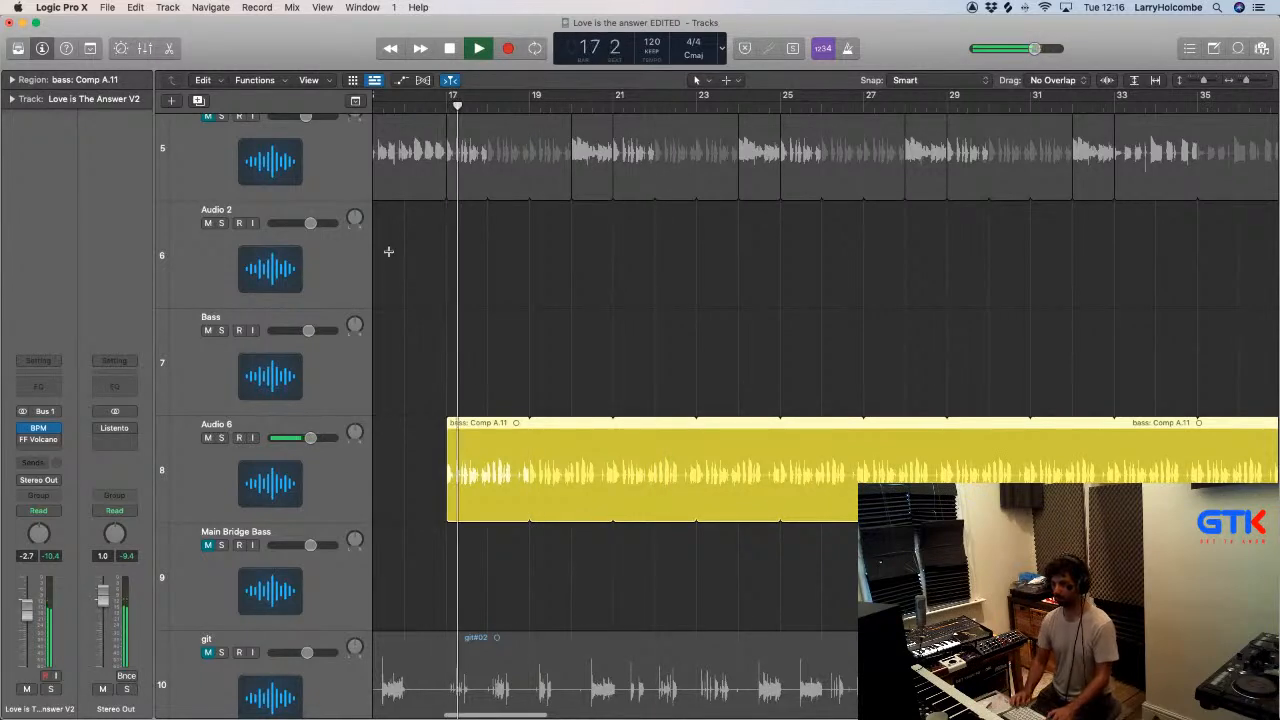
pyautogui.scroll(-5, 388, 251)
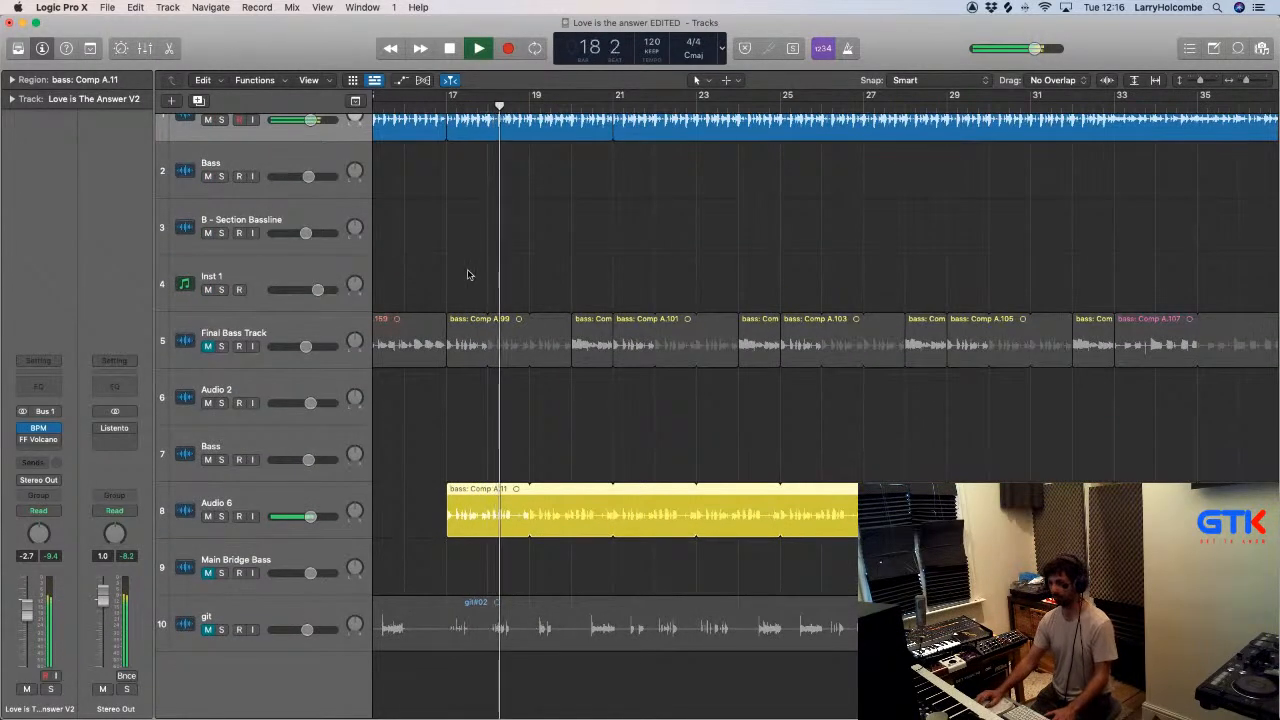
# - Cut out the section of the looped bass on Audio 6 between bars 20 and 21
pyautogui.click(466, 259)
pyautogui.scroll(-2, 466, 259)
pyautogui.hscroll(-2, 466, 259)
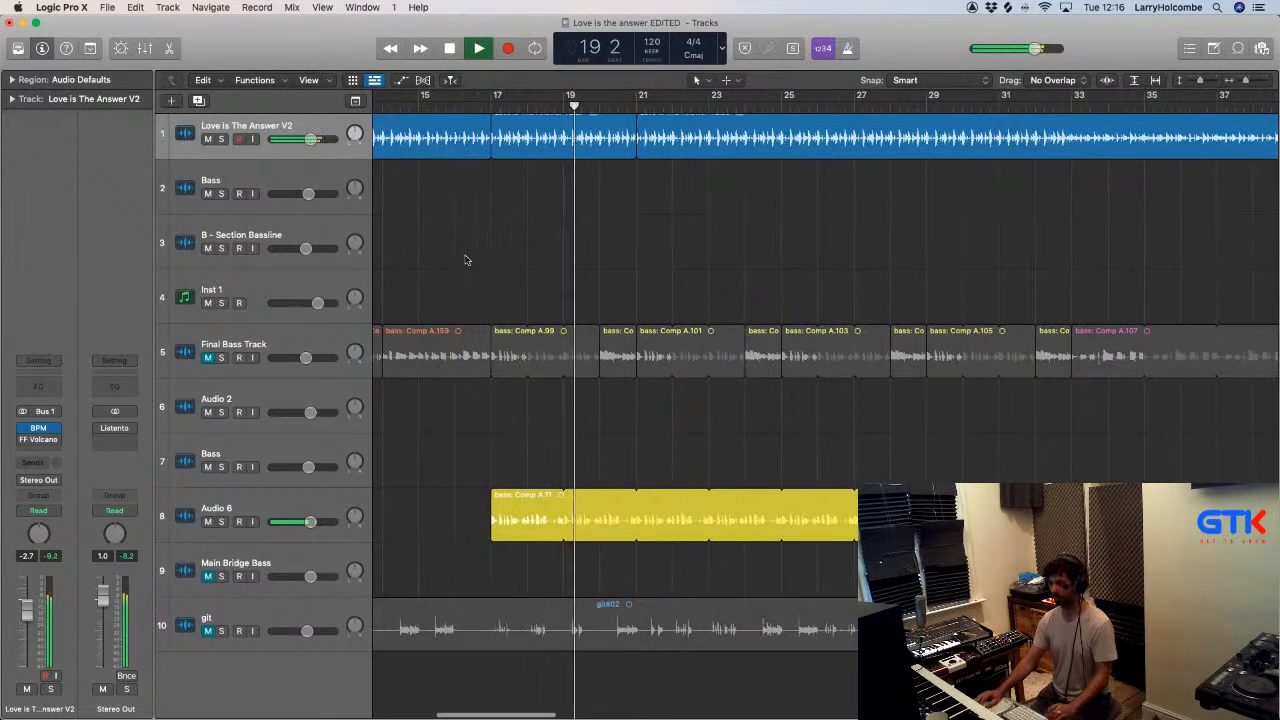
pyautogui.moveTo(602, 510); pyautogui.dragTo(634, 503)
pyautogui.press('Delete')
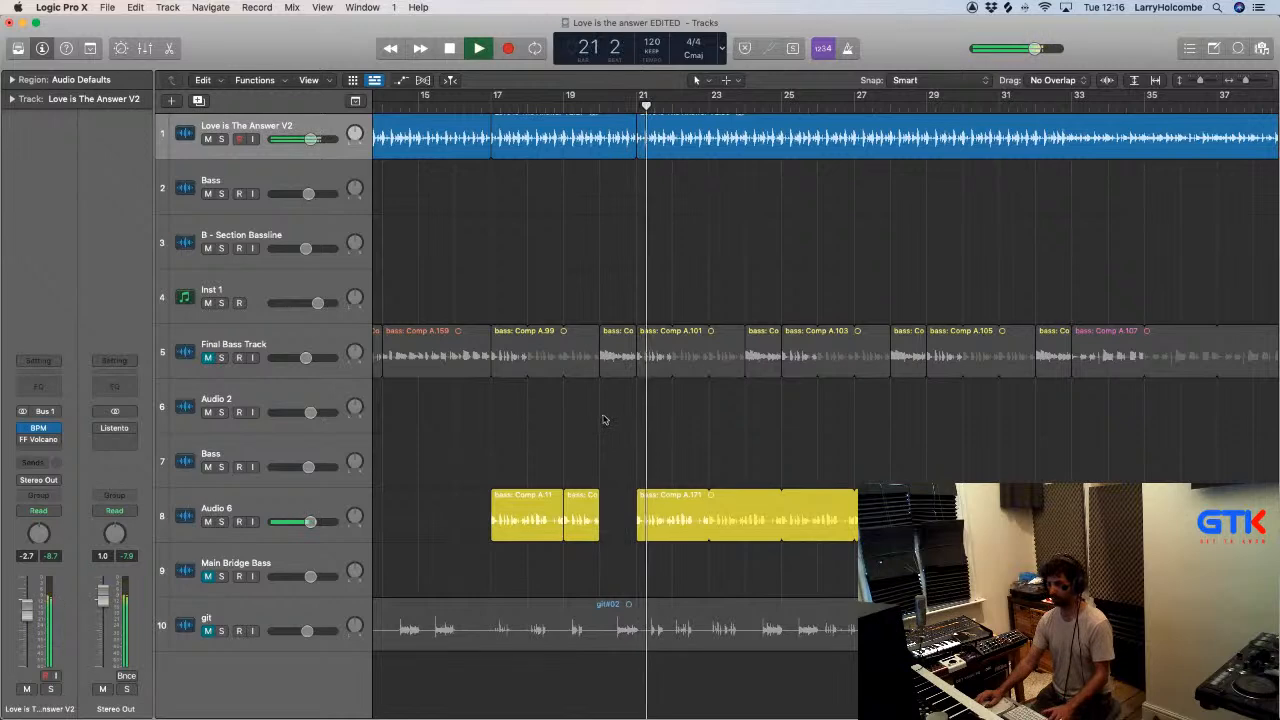
# - Move the edited yellow bass phrase from Audio 6 to bar 25 of the Final Bass Track and delete the leftovers on Audio 6
pyautogui.scroll(-1, 551, 446)
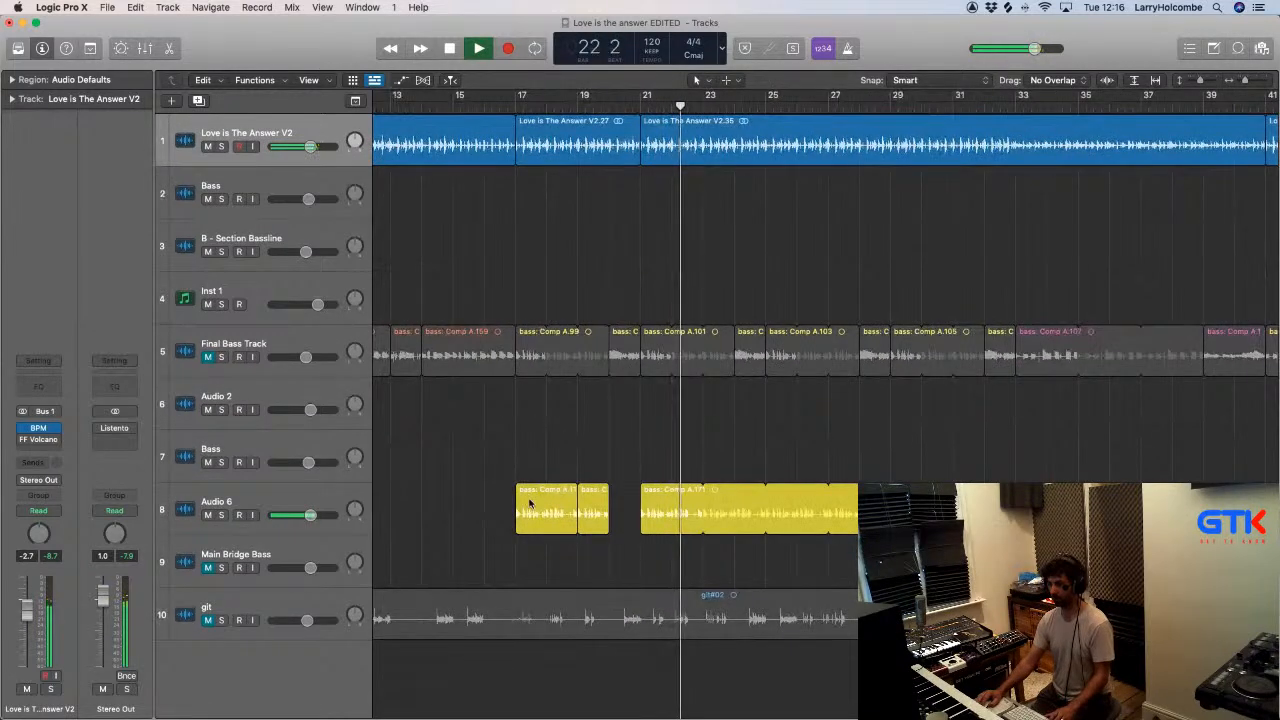
pyautogui.moveTo(461, 490); pyautogui.dragTo(784, 348)
pyautogui.moveTo(622, 439); pyautogui.dragTo(701, 531)
pyautogui.press('Delete')
# - Unmute the Final Bass Track, copy the edited phrase at bar 25 to bar 29 and replay from about bar 24
pyautogui.click(208, 357)
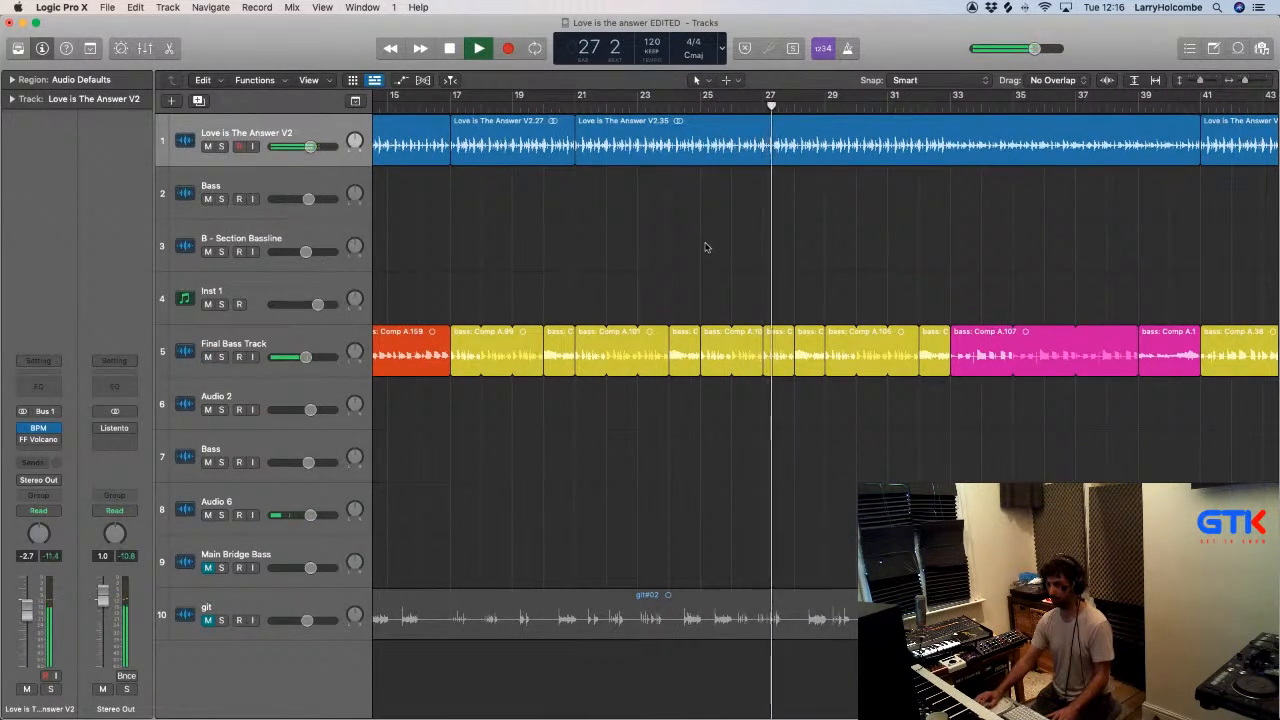
pyautogui.click(669, 107)
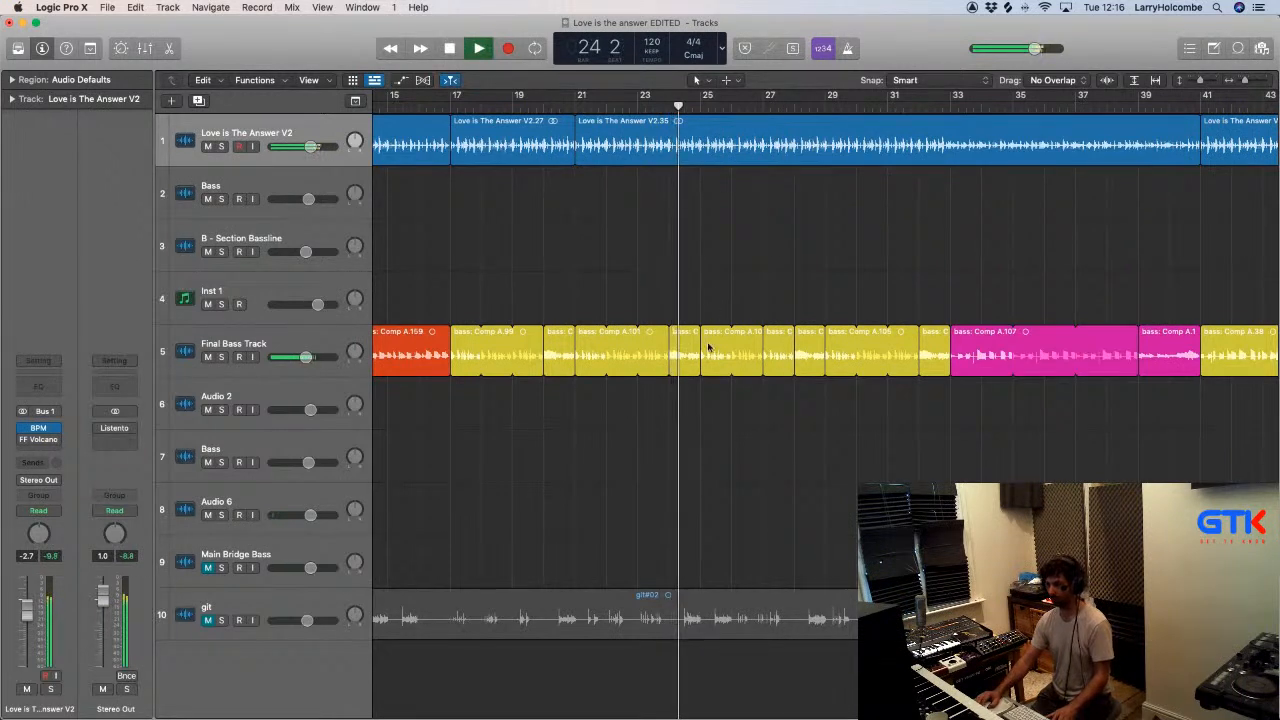
pyautogui.moveTo(711, 343); pyautogui.dragTo(834, 348)
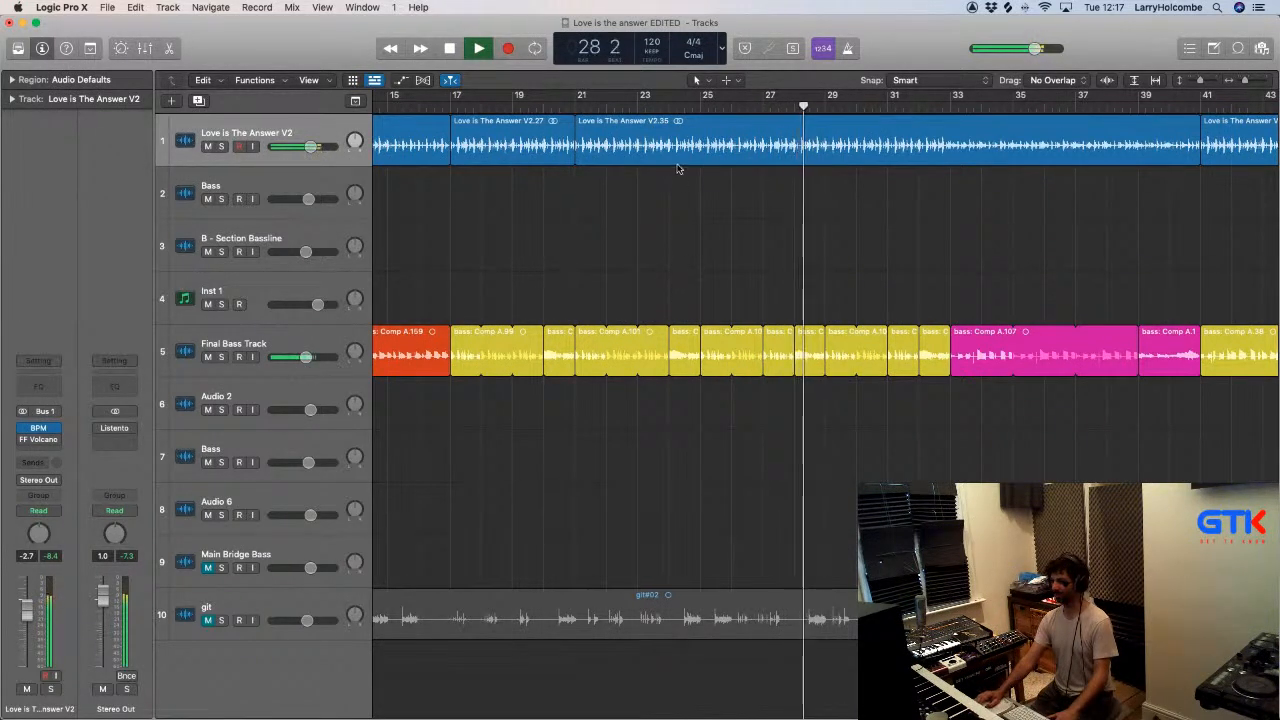
pyautogui.click(669, 105)
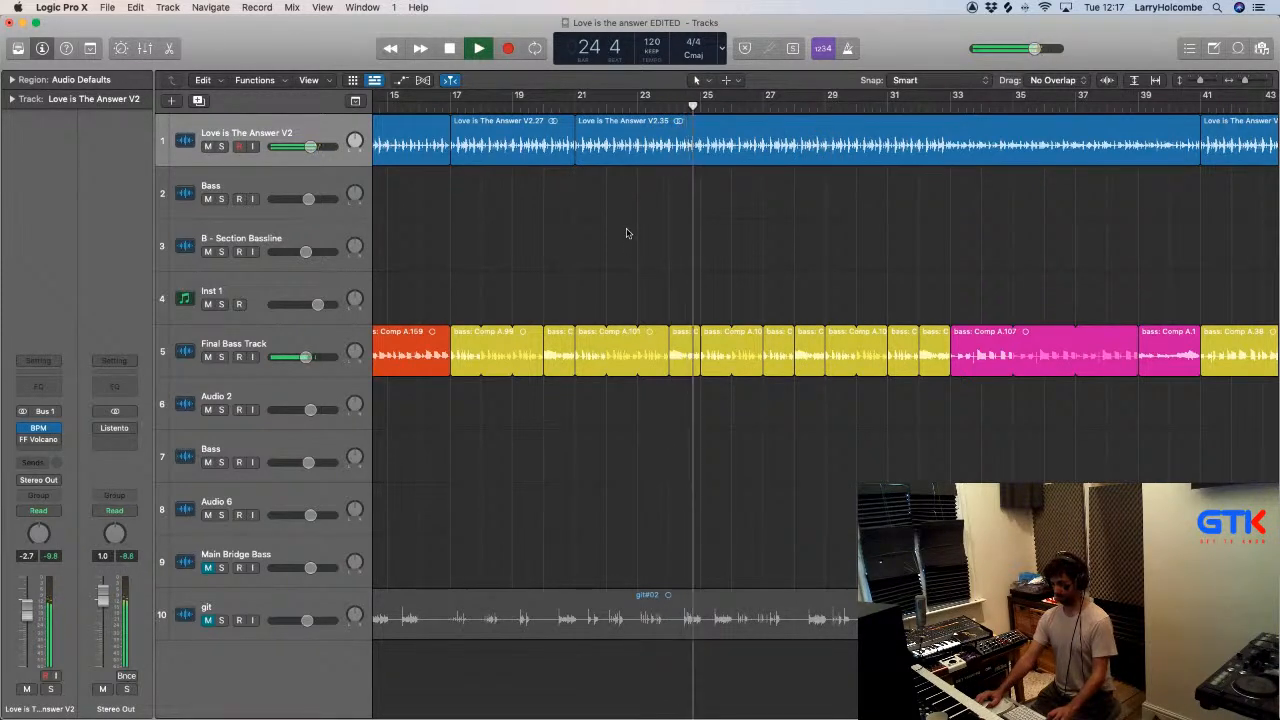
# - Trim the bass: Comp A.103 region at bar 25 to about one and a half bars and turn off its looping
pyautogui.moveTo(733, 365); pyautogui.dragTo(745, 371)
pyautogui.click(700, 104)
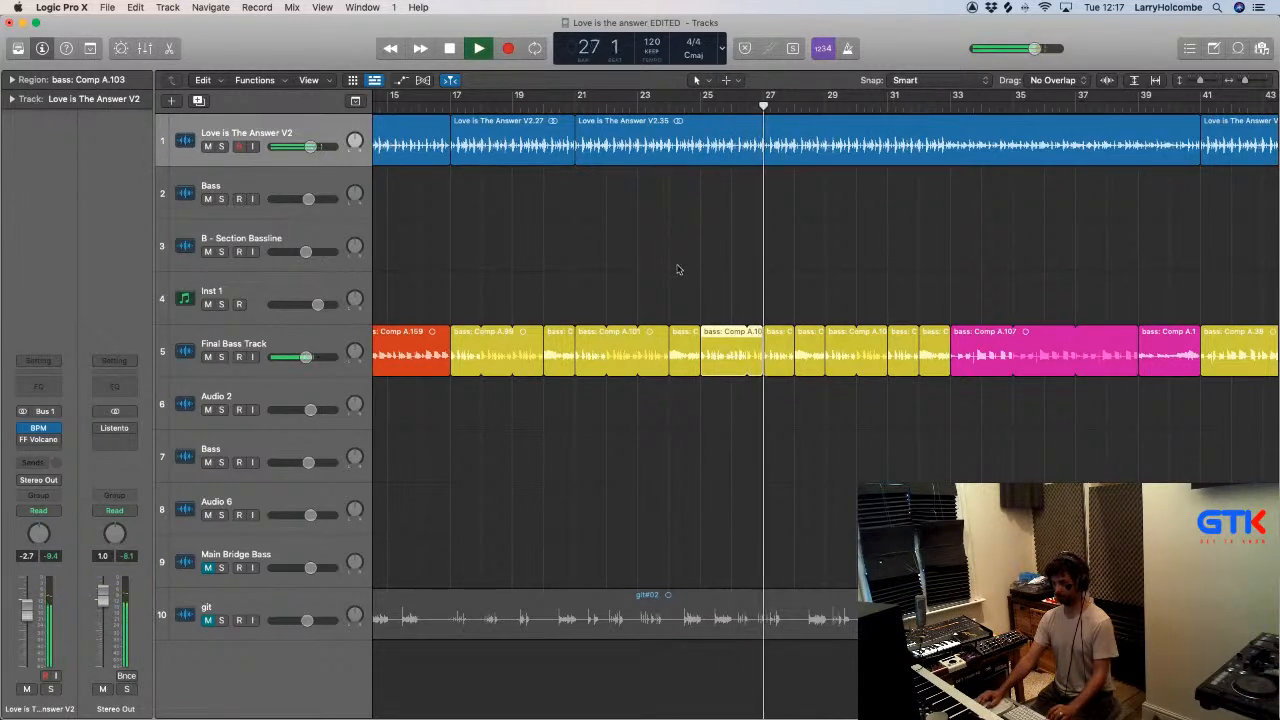
pyautogui.moveTo(678, 268); pyautogui.dragTo(796, 397)
pyautogui.scroll(-3, 840, 380)
pyautogui.click(816, 274)
pyautogui.click(777, 373)
pyautogui.press('l')
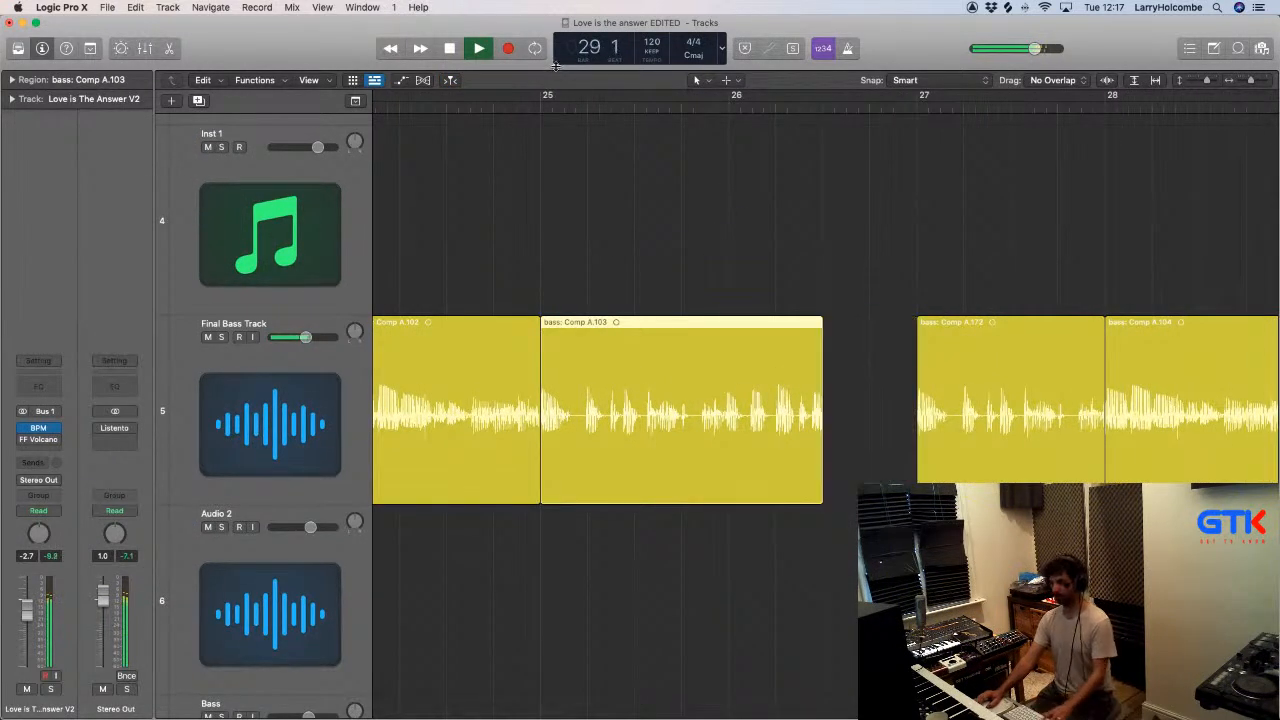
# - Copy the trimmed bass: Comp A.103 region from bar 25 to bar 29 on the Final Bass Track, undoing any misaligned placement
pyautogui.scroll(-4, 547, 130)
pyautogui.moveTo(612, 331); pyautogui.dragTo(1003, 343)
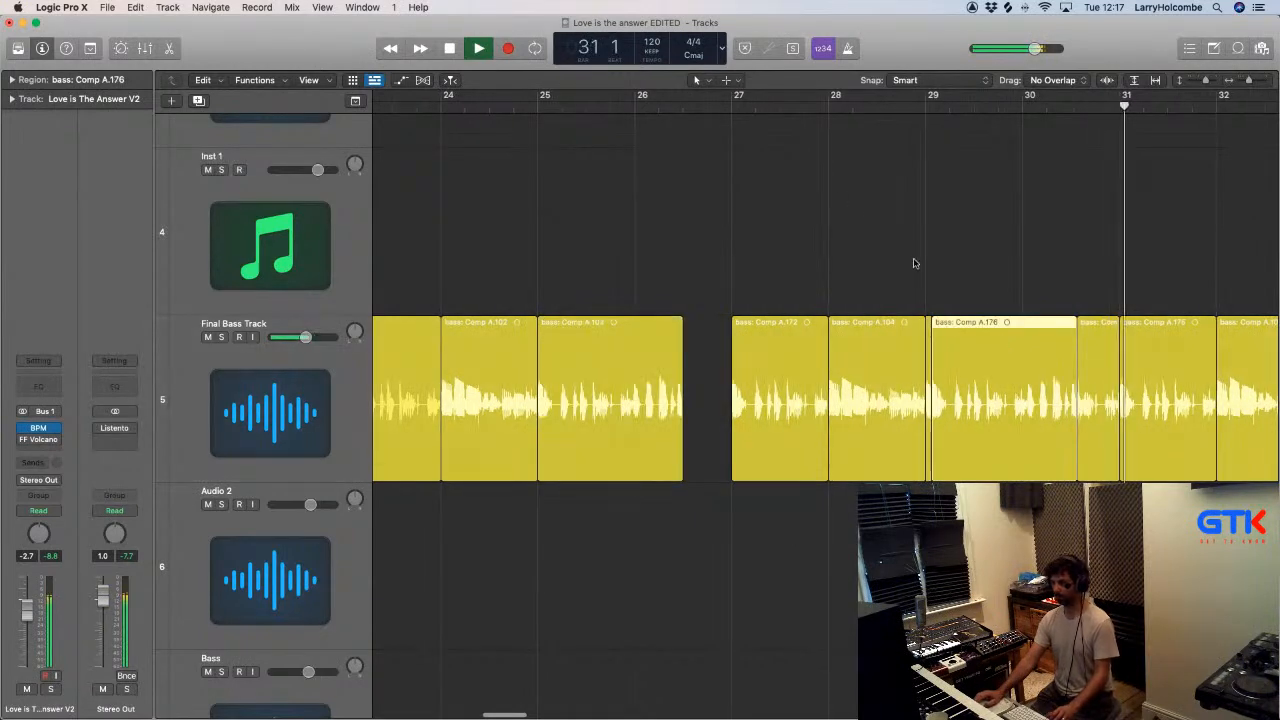
pyautogui.press('super+z')
pyautogui.moveTo(598, 337); pyautogui.dragTo(988, 328)
pyautogui.scroll(-2, 988, 330)
pyautogui.scroll(-1, 988, 330)
# - Copy the short yellow remnant in the second half of bar 30 into the gap in bar 26 while playing from bar 24
pyautogui.click(635, 108)
pyautogui.moveTo(963, 323); pyautogui.dragTo(767, 340)
pyautogui.click(514, 208)
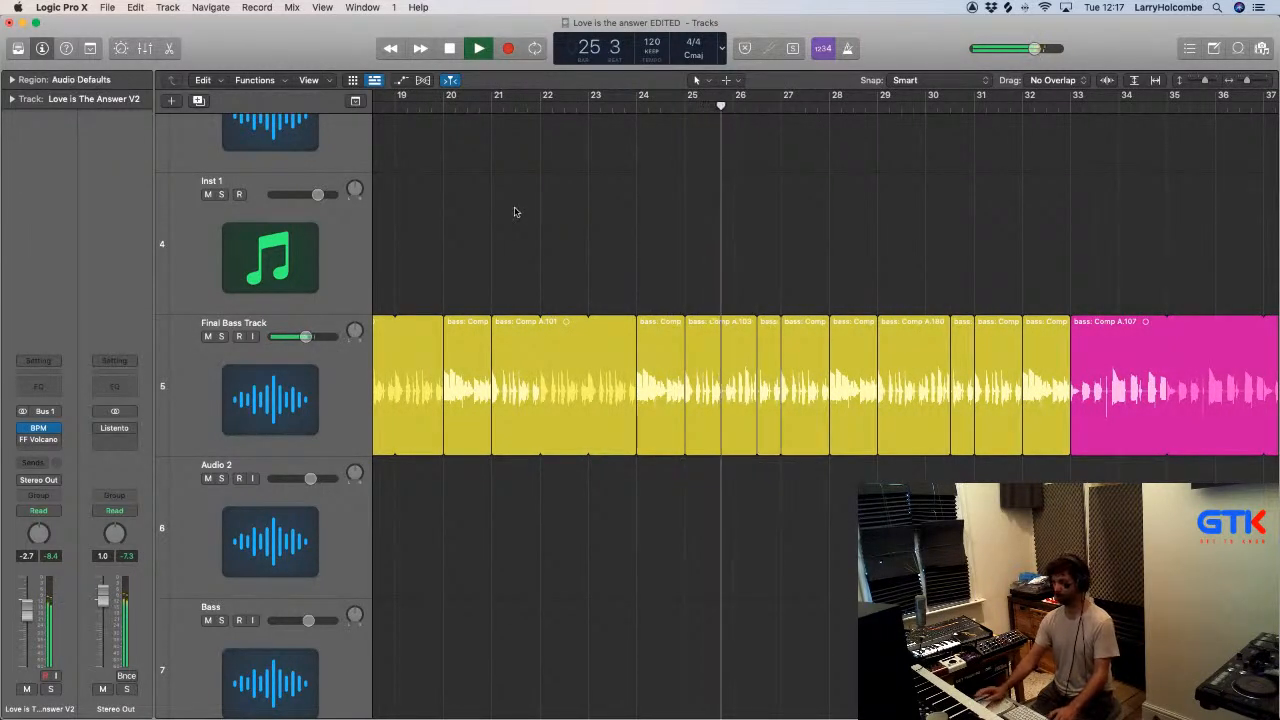
# - Delete the short yellow regions in the second halves of bars 26 and 30 on the Final Bass Track
pyautogui.scroll(2, 514, 208)
pyautogui.press('super+Up')
pyautogui.press('super+Up')
pyautogui.press('super+Up')
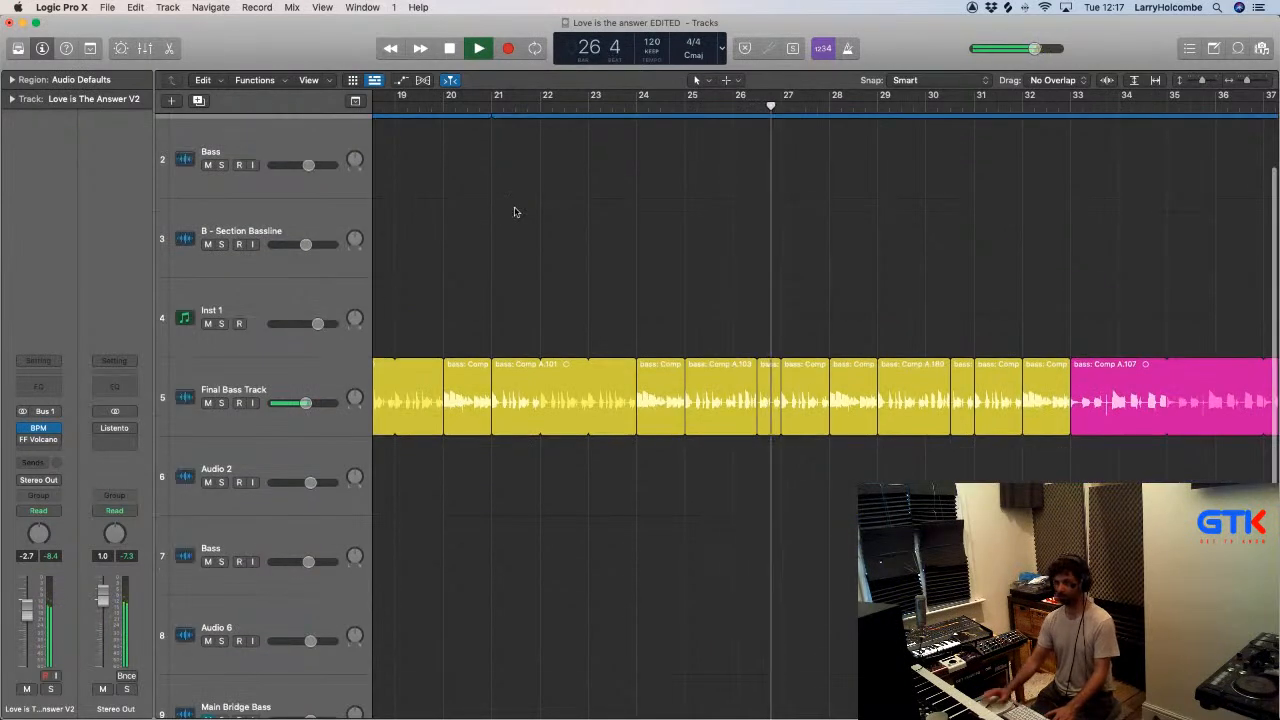
pyautogui.click(768, 395)
pyautogui.press('Delete')
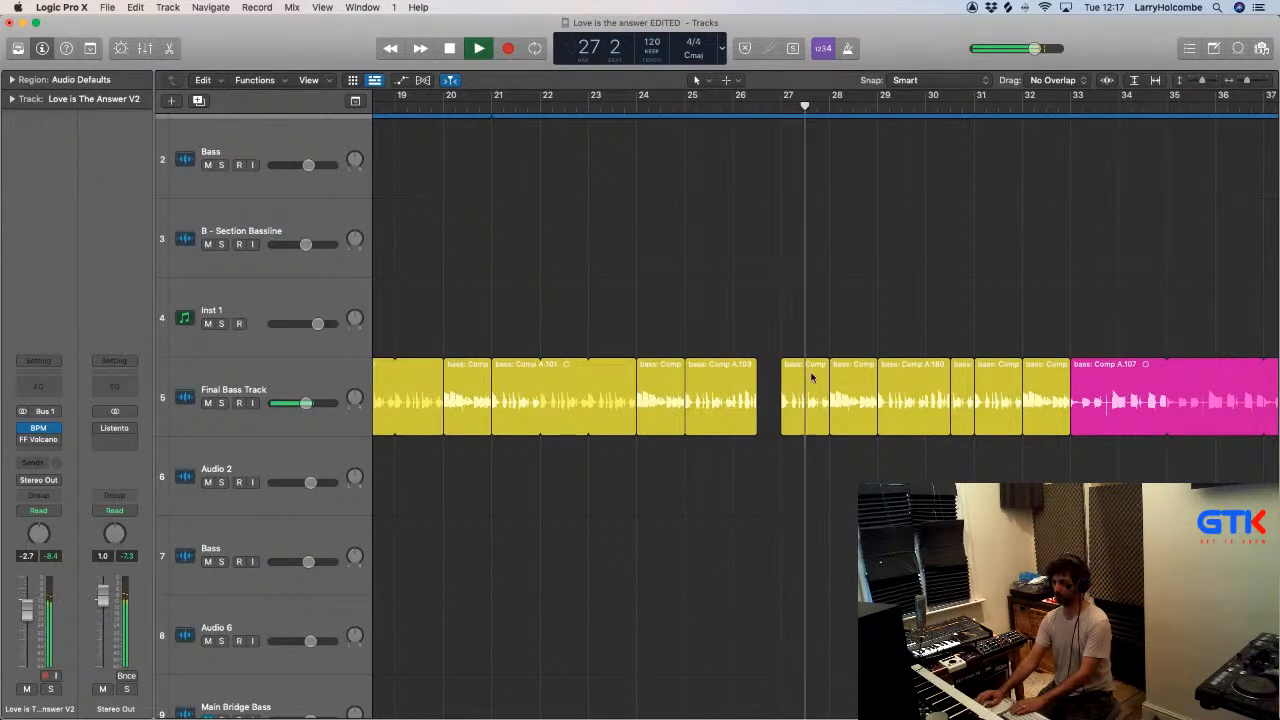
pyautogui.click(960, 368)
pyautogui.press('Delete')
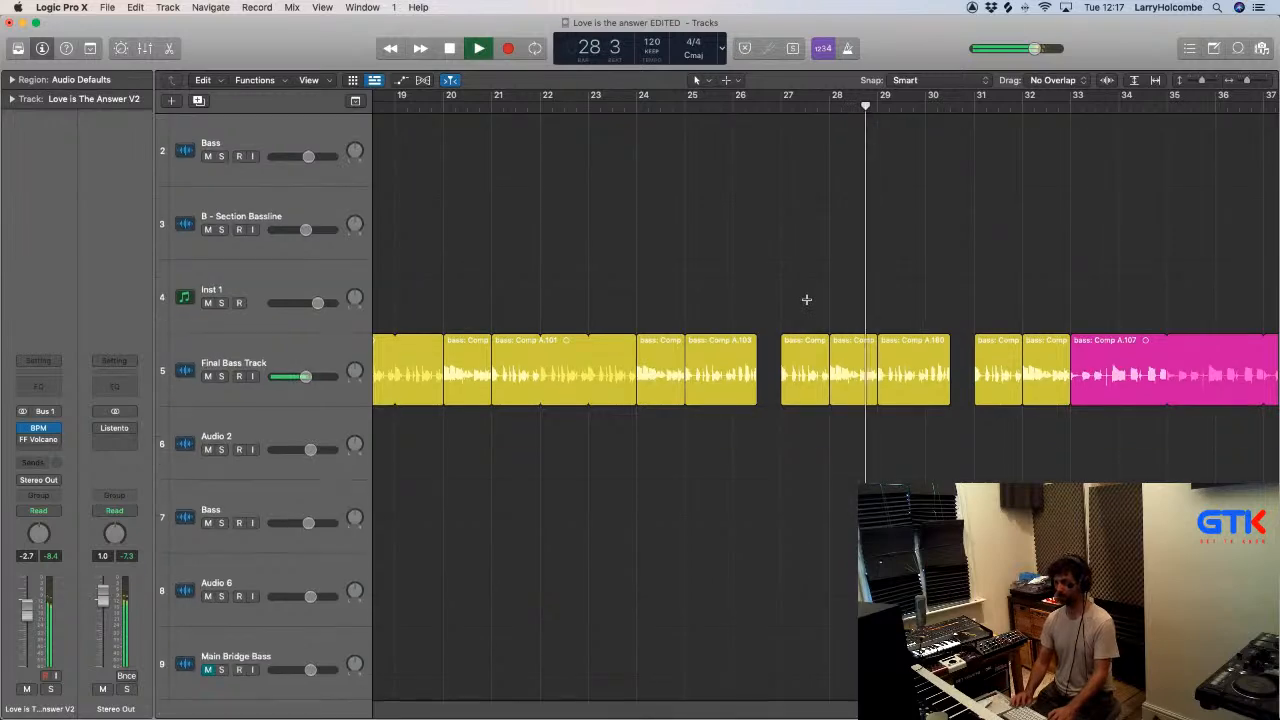
# - Listen to the edited bass through about bar 33, then audition the song's ending from about bar 163
pyautogui.press('super+Up')
pyautogui.press('super+Up')
pyautogui.scroll(-2, 798, 276)
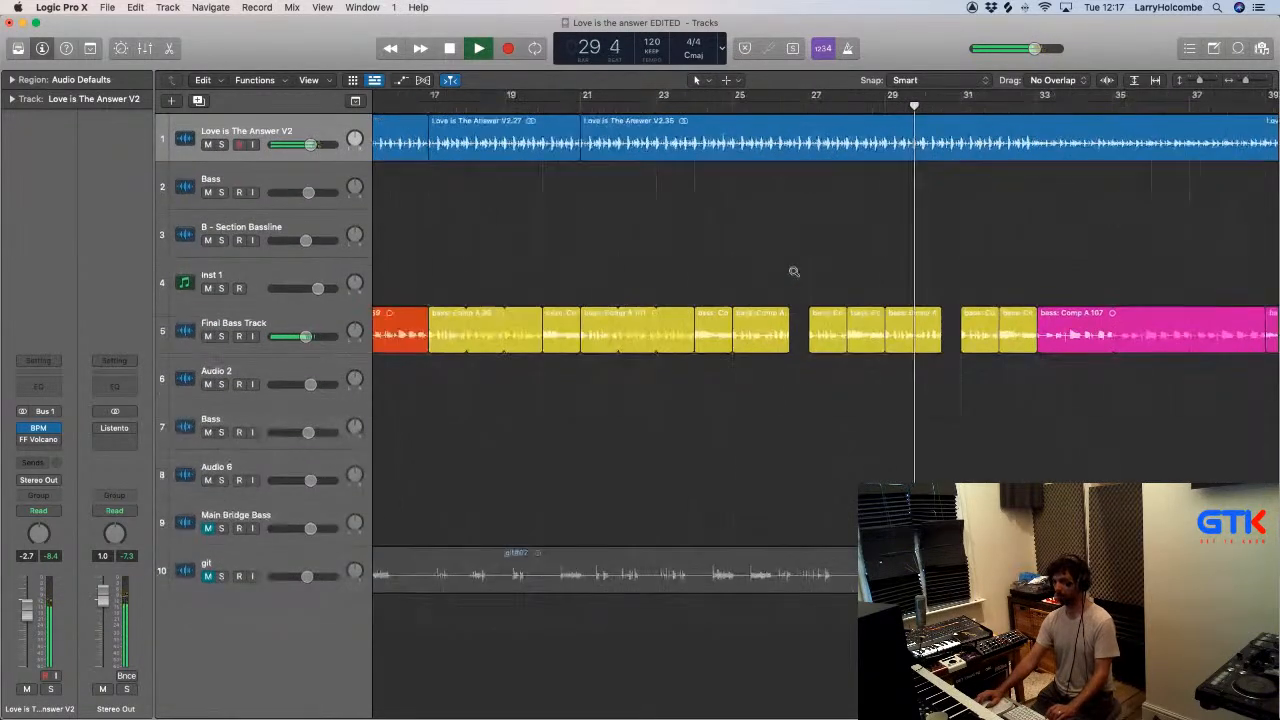
pyautogui.scroll(-1, 792, 265)
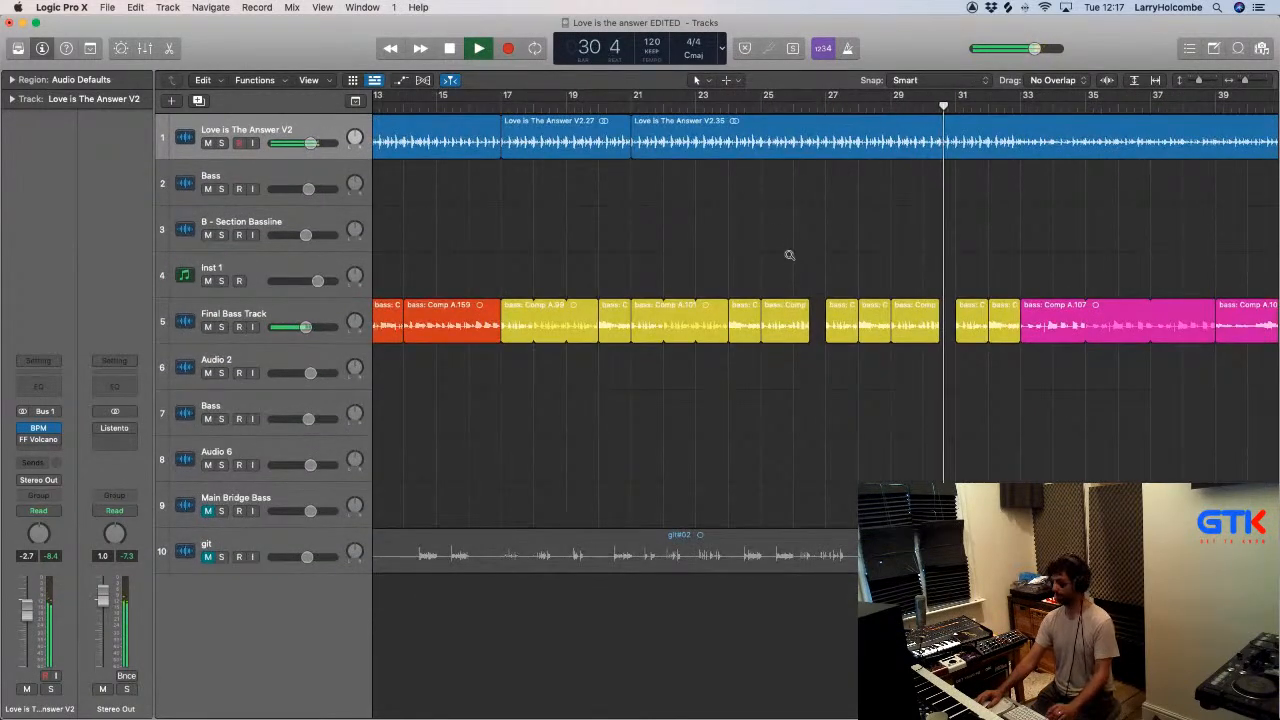
pyautogui.scroll(-1, 789, 255)
pyautogui.scroll(-5, 789, 250)
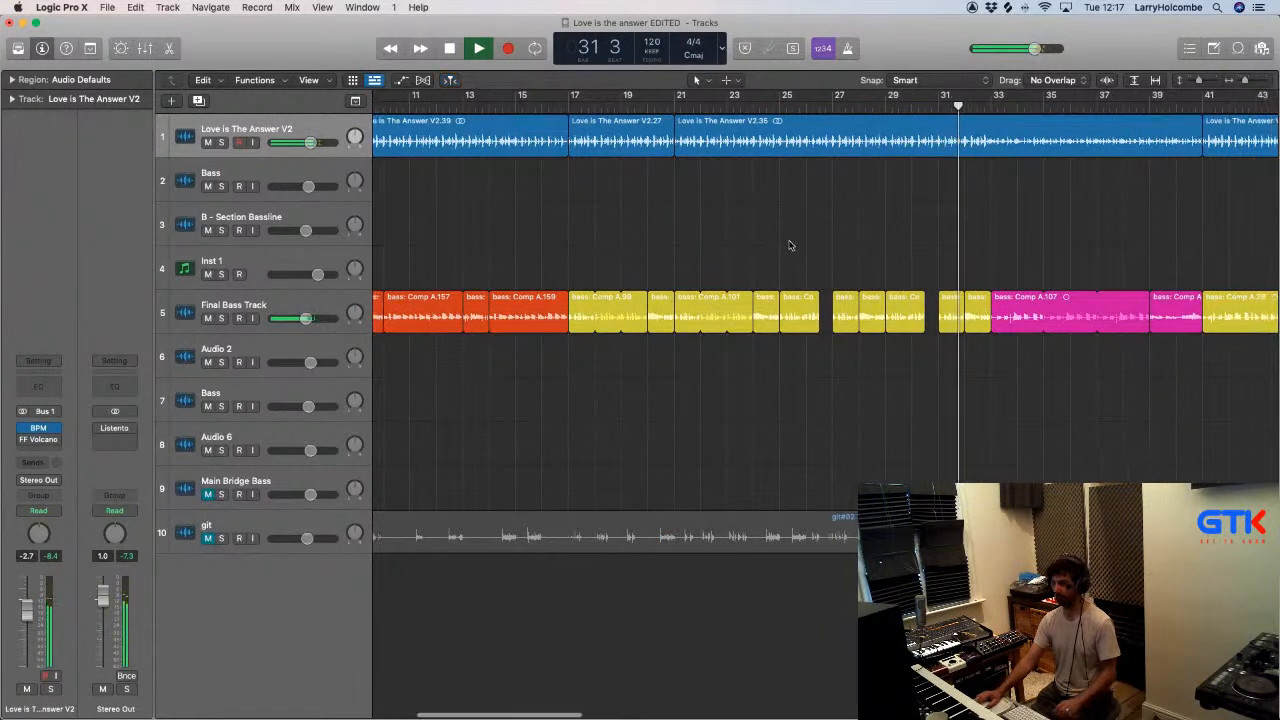
pyautogui.scroll(-1, 789, 242)
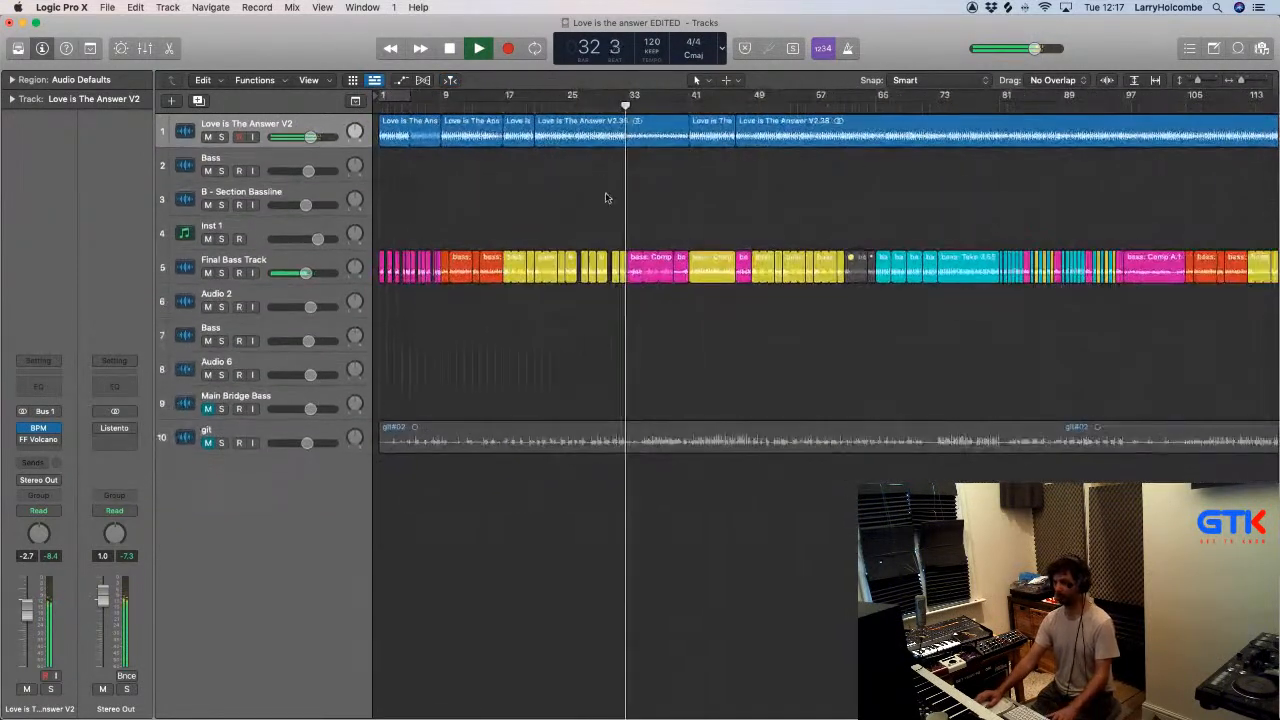
pyautogui.scroll(-2, 597, 200)
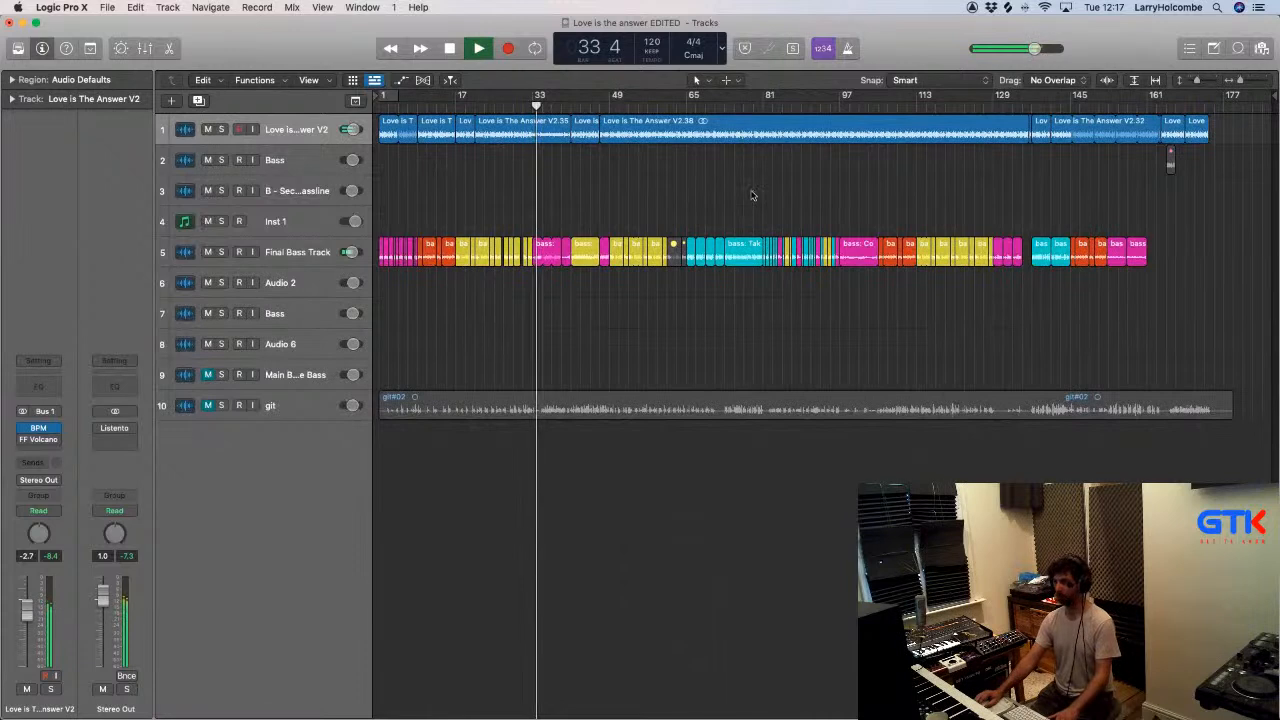
pyautogui.press('space')
pyautogui.click(1160, 107)
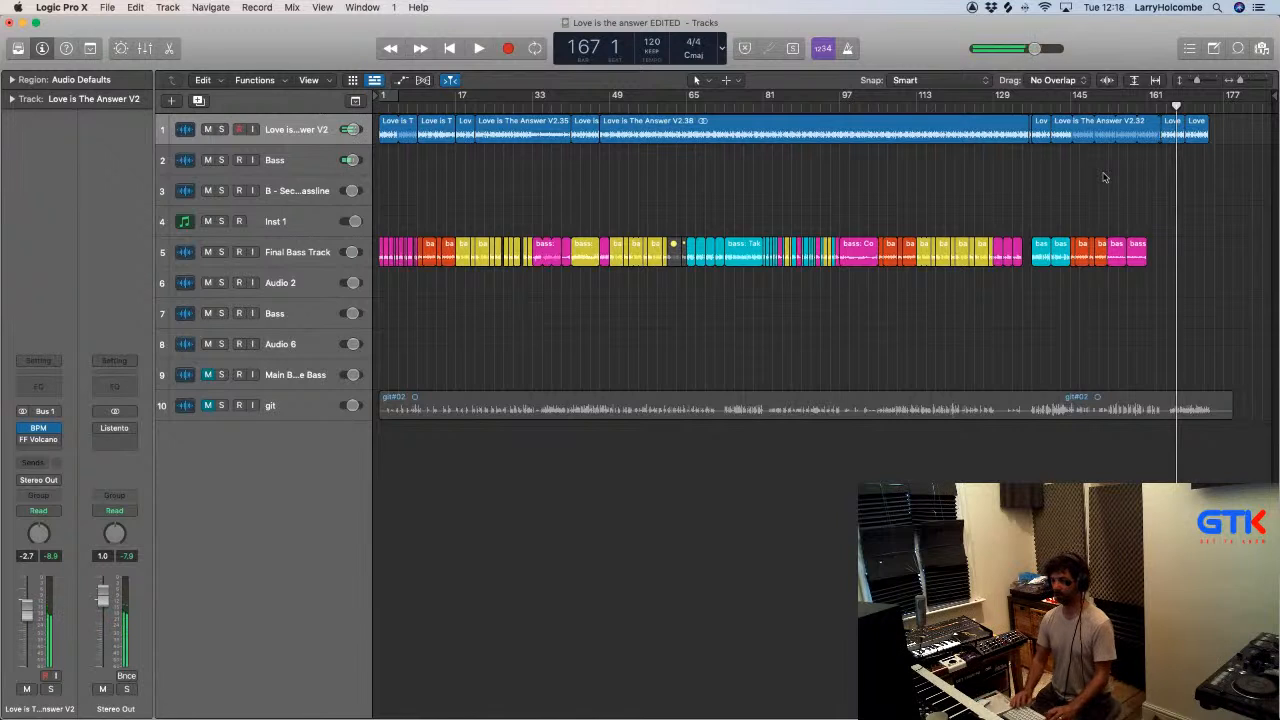
# - Set a cycle range over the whole arrangement and select all regions on the Final Bass Track
pyautogui.press('super+Up')
pyautogui.moveTo(382, 97); pyautogui.dragTo(1262, 190)
pyautogui.click(310, 244)
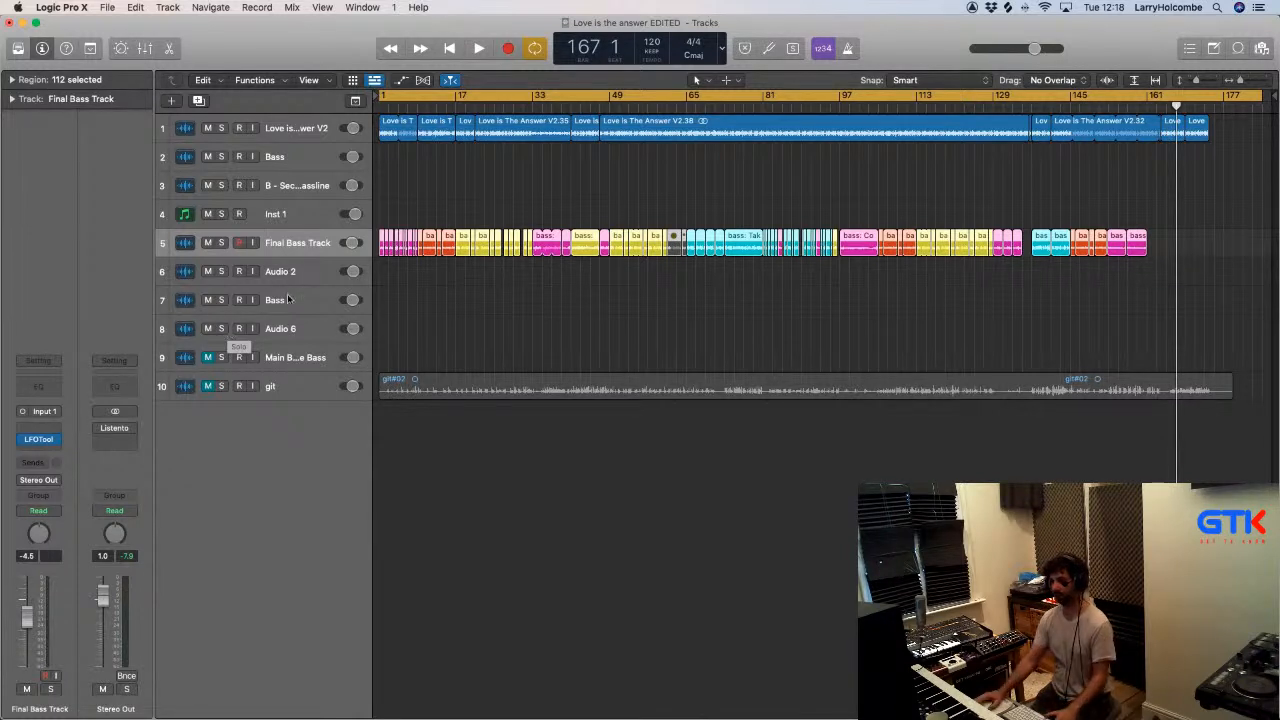
# - Extend the project start to bar -1, then switch off the cycle range and place the playhead there
pyautogui.moveTo(377, 97); pyautogui.dragTo(378, 97)
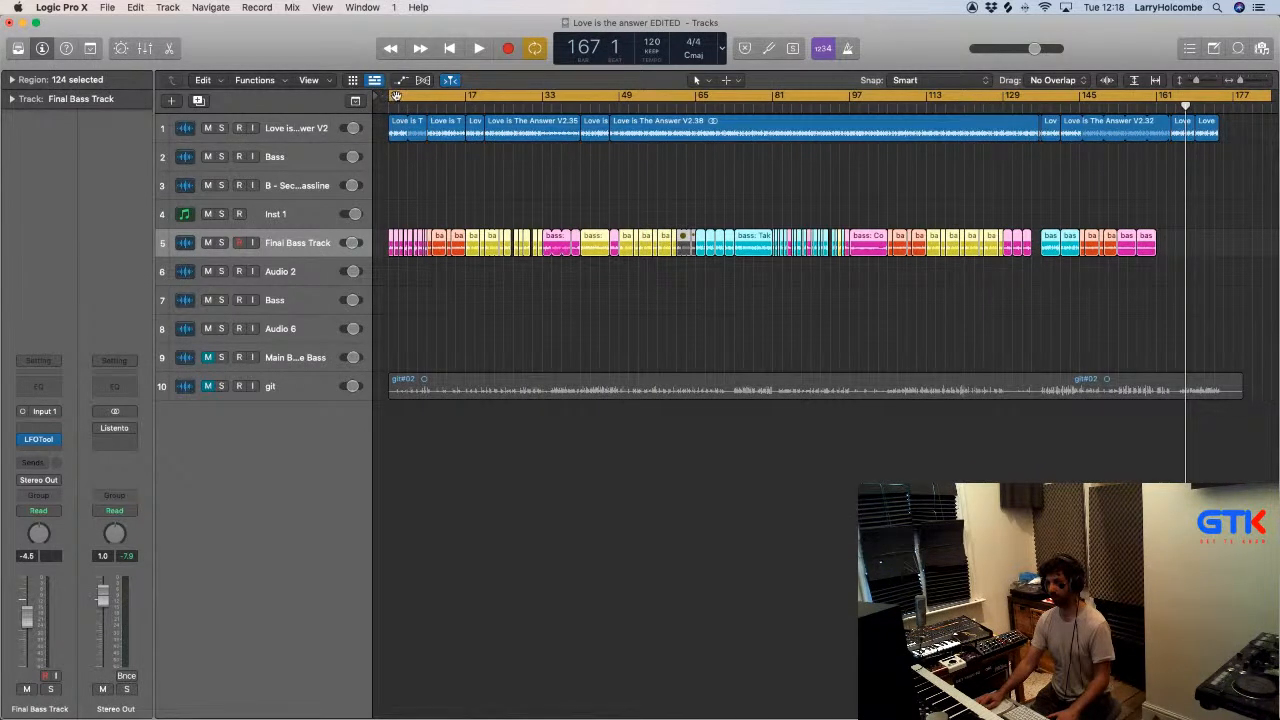
pyautogui.click(396, 96)
pyautogui.click(379, 106)
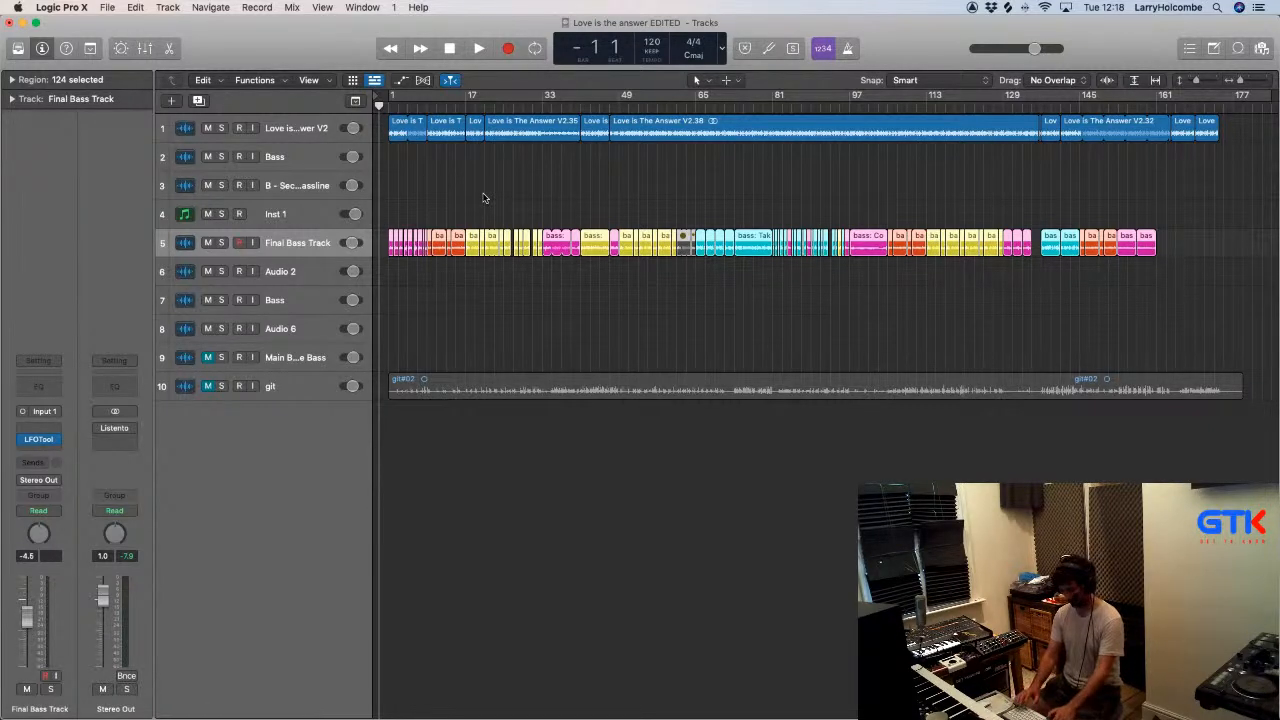
# - Set up a realtime MP3 bounce named Love is the answer bass EDITED V2, start it and stop it early
pyautogui.press('super+b')
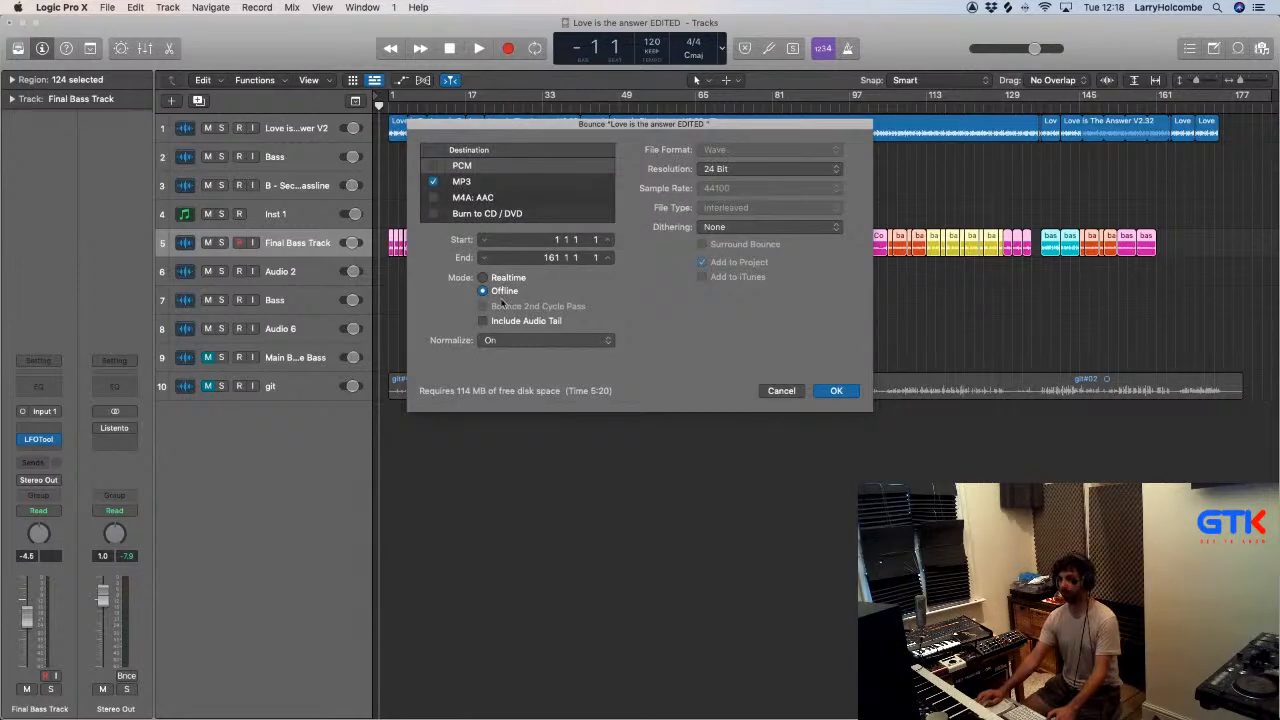
pyautogui.click(488, 182)
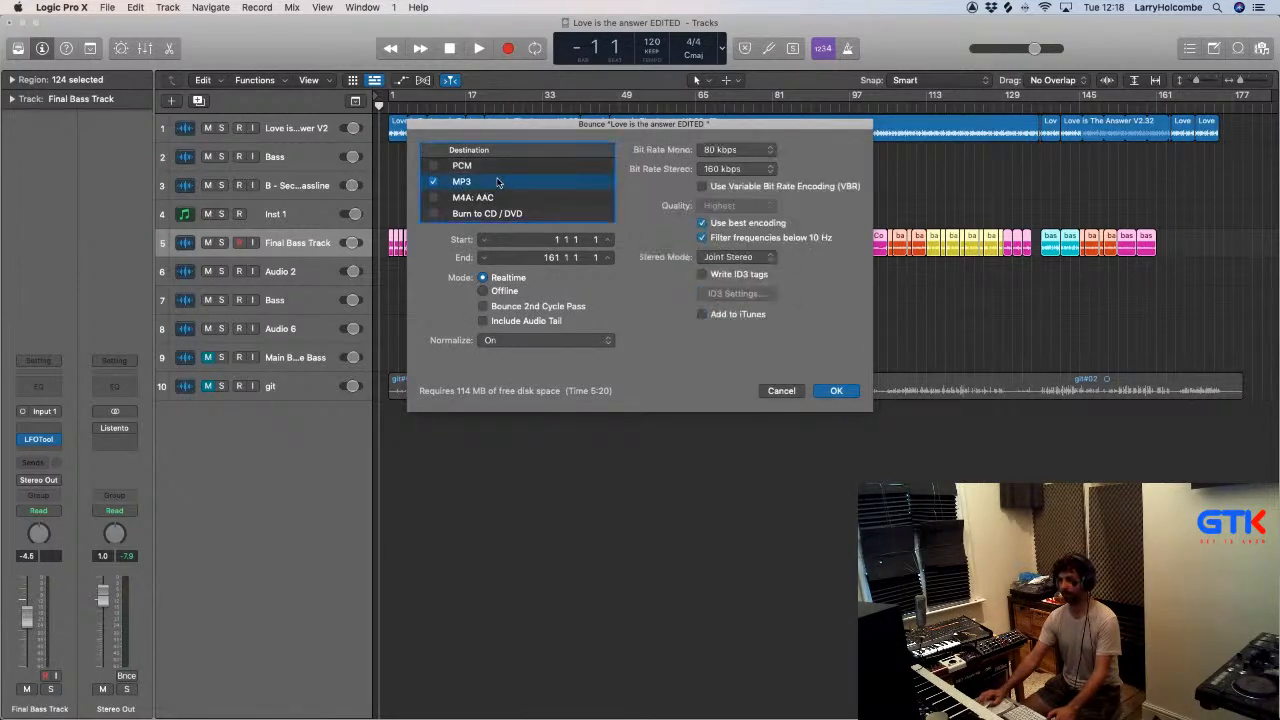
pyautogui.click(836, 391)
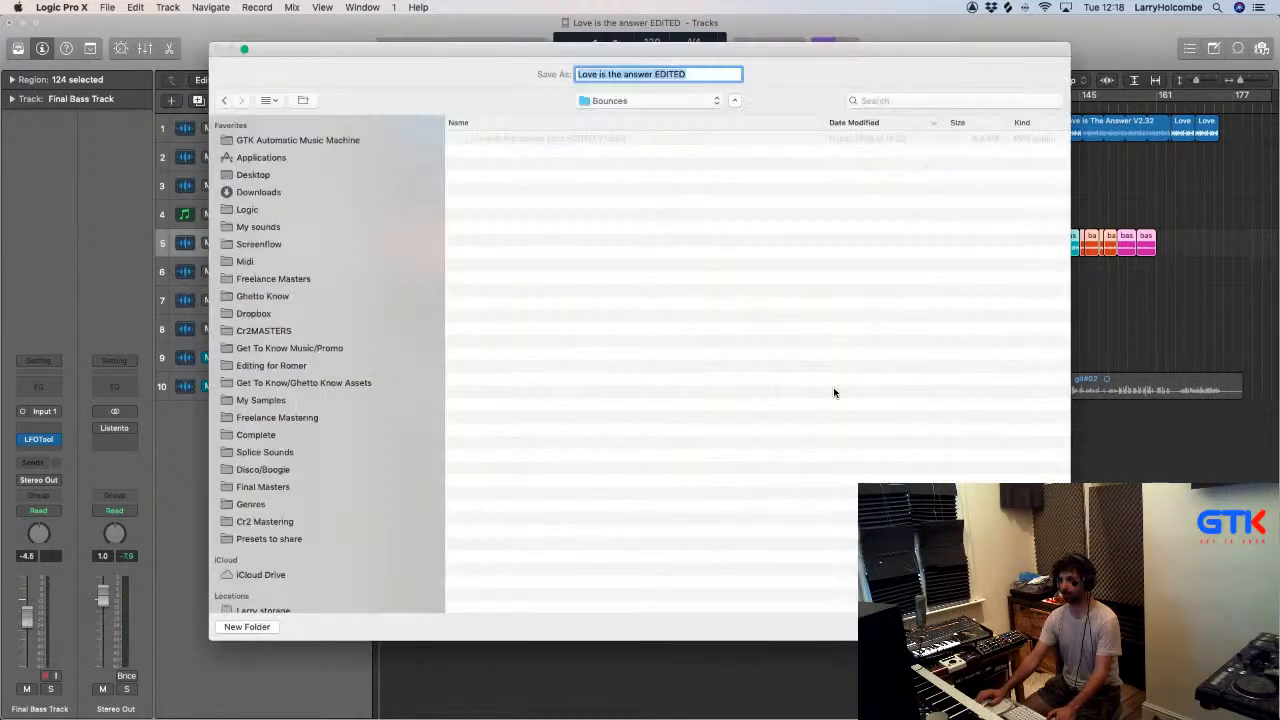
pyautogui.click(588, 136)
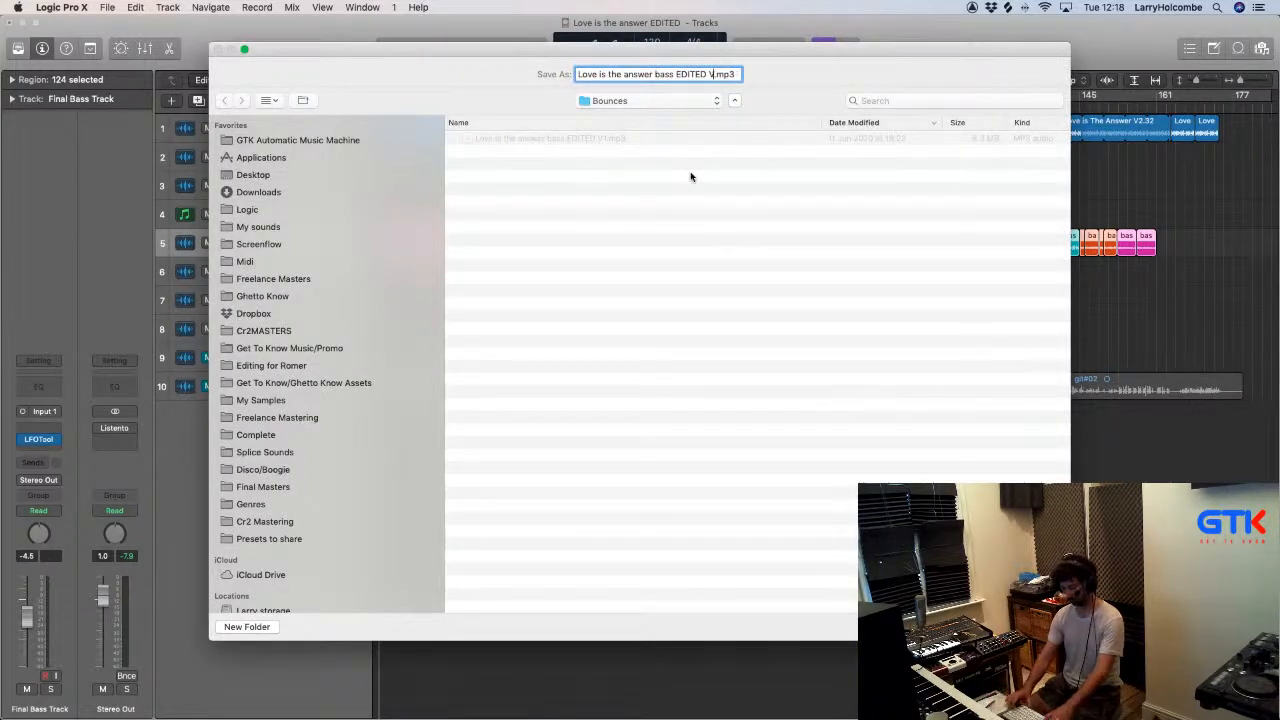
pyautogui.write('2')
pyautogui.press('Return')
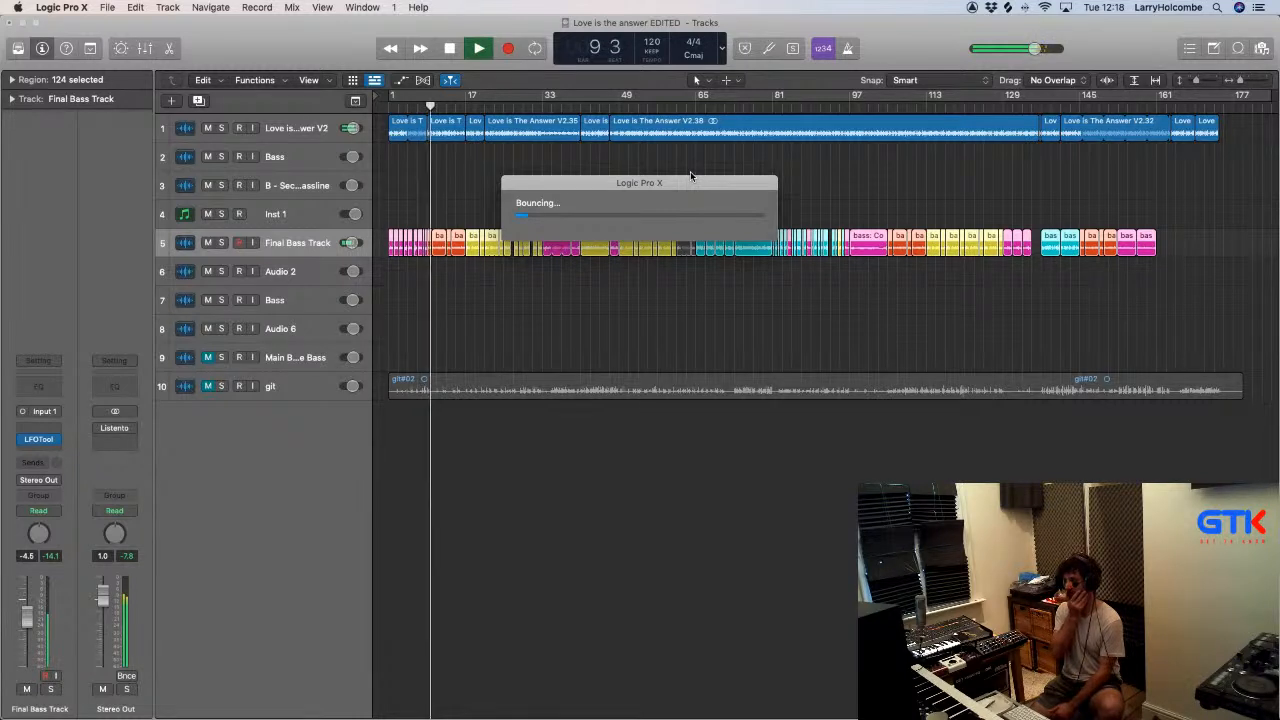
pyautogui.press('Escape')
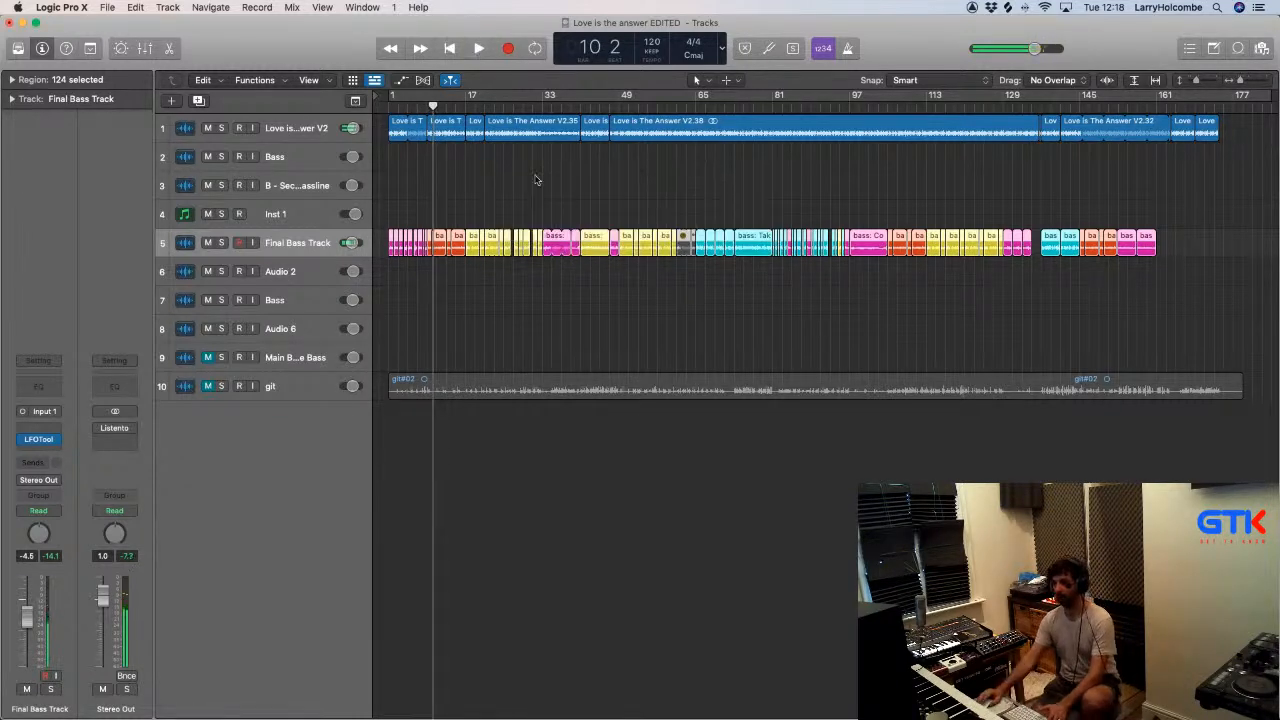
# - Play the song from about bar 17 and examine the opening regions of the backing and bass tracks
pyautogui.click(471, 119)
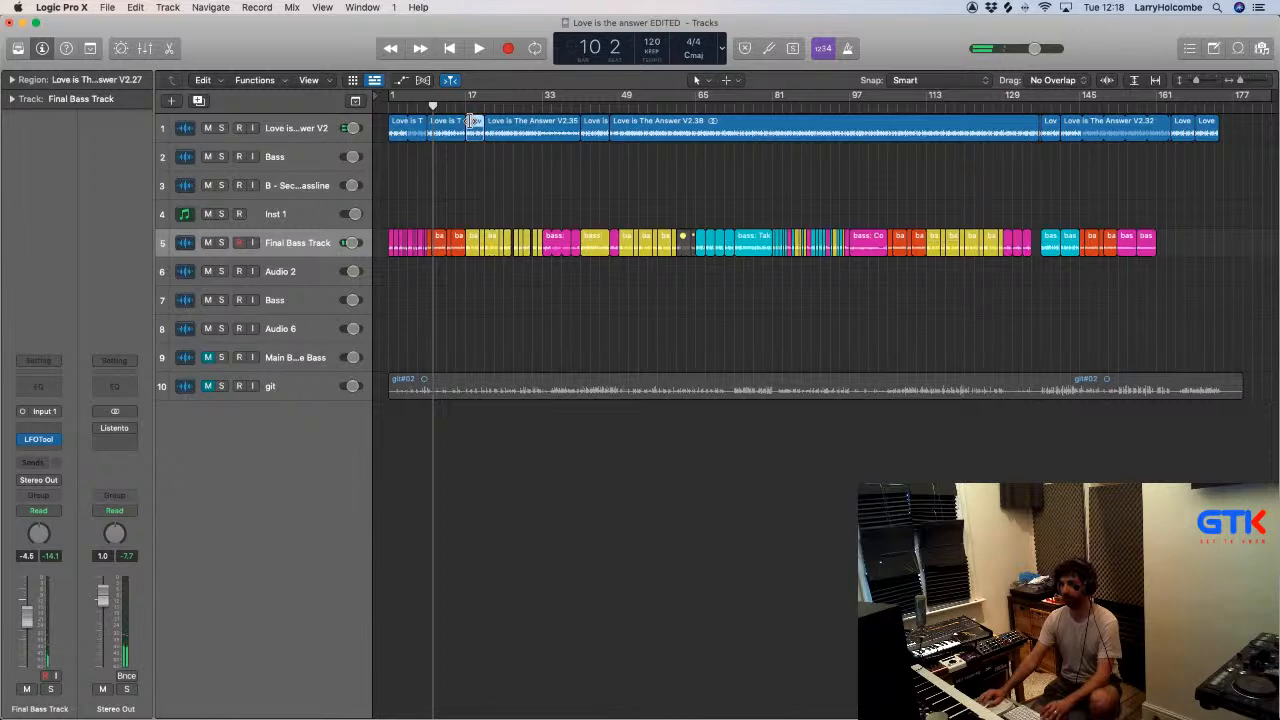
pyautogui.press('space')
pyautogui.click(466, 106)
pyautogui.click(444, 178)
pyautogui.moveTo(500, 166); pyautogui.dragTo(402, 270)
pyautogui.scroll(5, 588, 171)
pyautogui.hscroll(1, 588, 171)
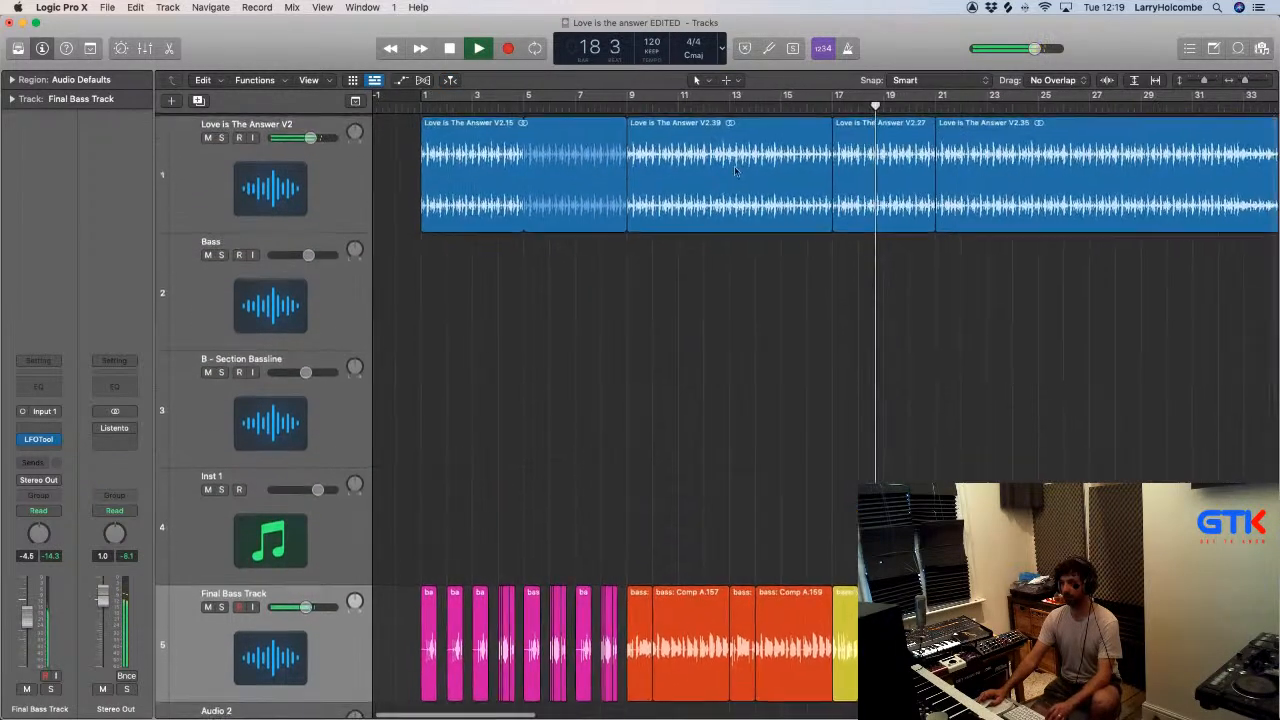
pyautogui.press('super+Up')
pyautogui.press('super+Up')
pyautogui.press('super+Up')
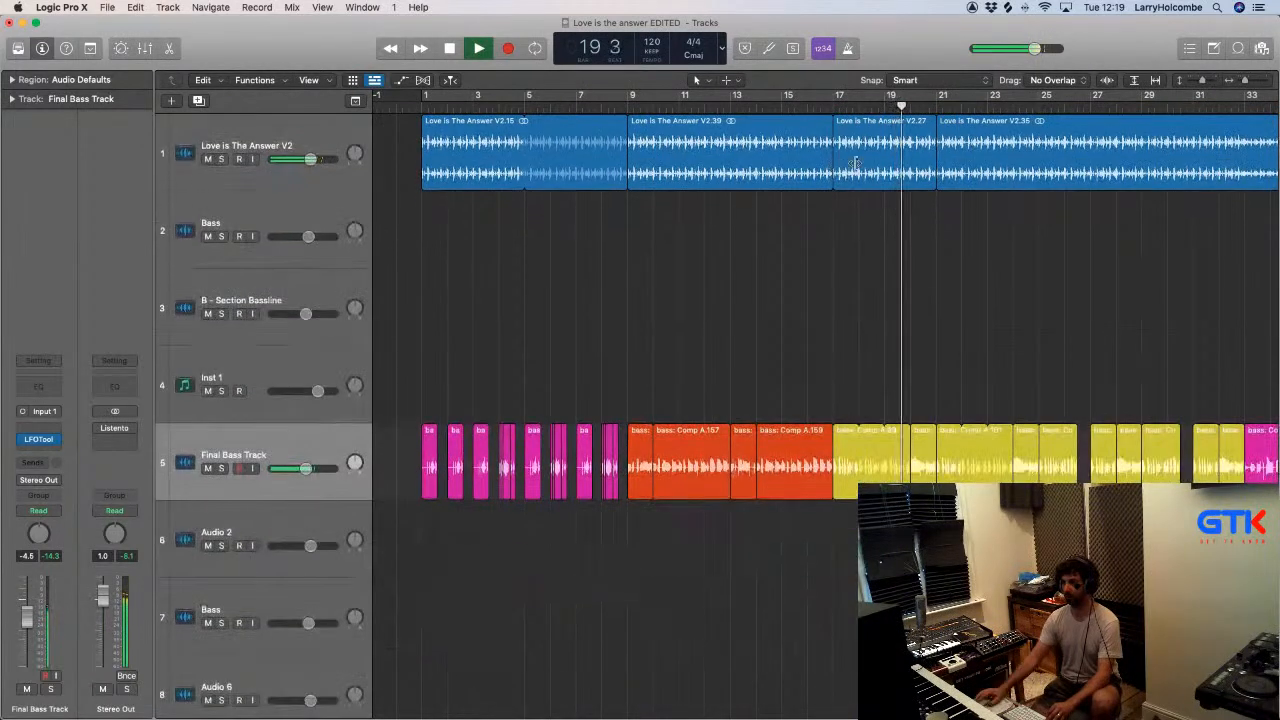
# - Copy bar 20 of the Love is The Answer V2 track to bar 4, then copy bars 1 to 4 to bar 5
pyautogui.moveTo(910, 122); pyautogui.dragTo(510, 140)
pyautogui.click(922, 131)
pyautogui.click(410, 104)
pyautogui.click(540, 152)
pyautogui.press('Delete')
pyautogui.moveTo(428, 142); pyautogui.dragTo(549, 142)
# - Cycle bars 1 to 9 and replace the Final Bass Track regions in bars 4 and 8 with copies of the yellow bar 20 region
pyautogui.moveTo(428, 95); pyautogui.dragTo(628, 95)
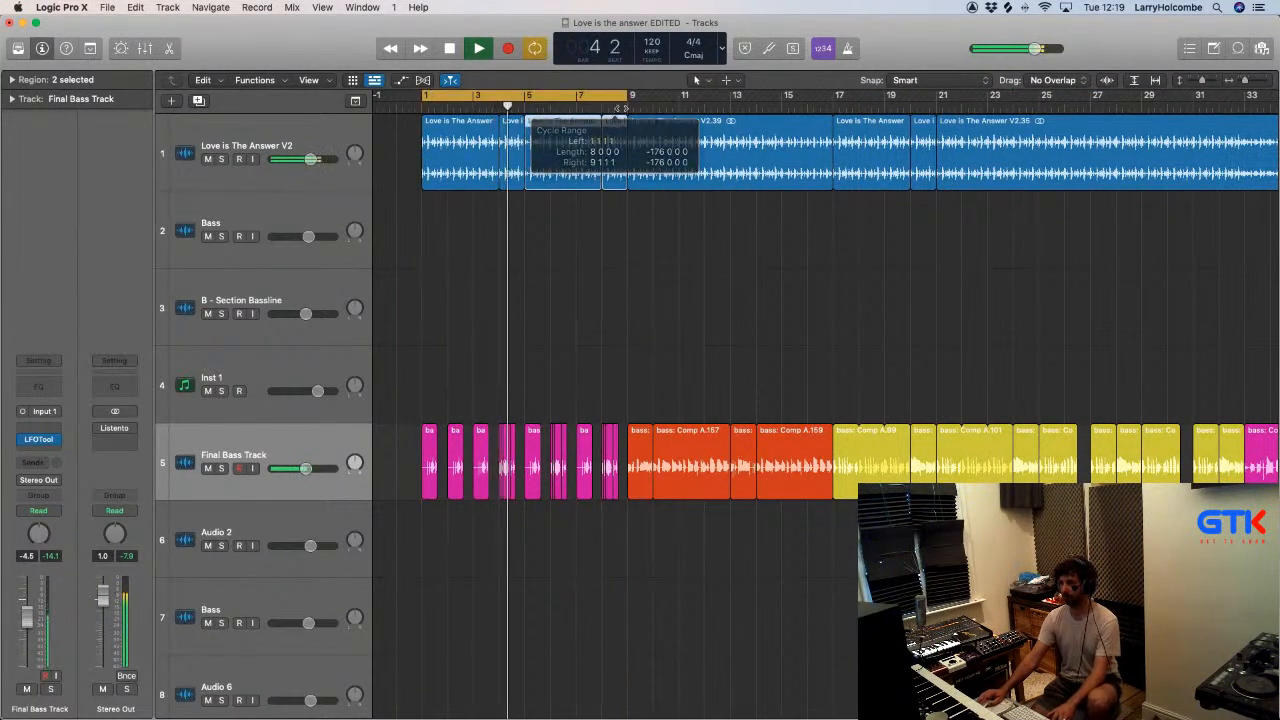
pyautogui.click(503, 430)
pyautogui.press('Delete')
pyautogui.moveTo(922, 437); pyautogui.dragTo(609, 445)
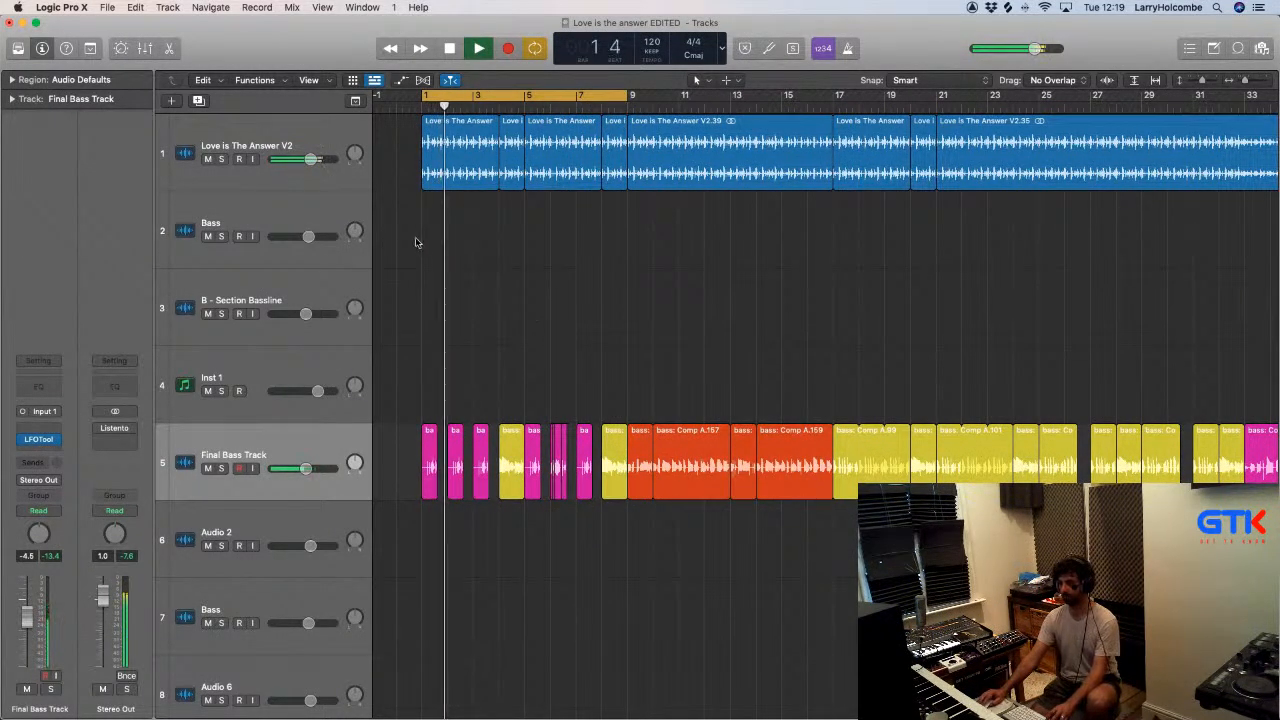
# - Audition the cycled intro and mute the yellow regions in bars 4 and 8 on the Final Bass Track
pyautogui.press('super+Up')
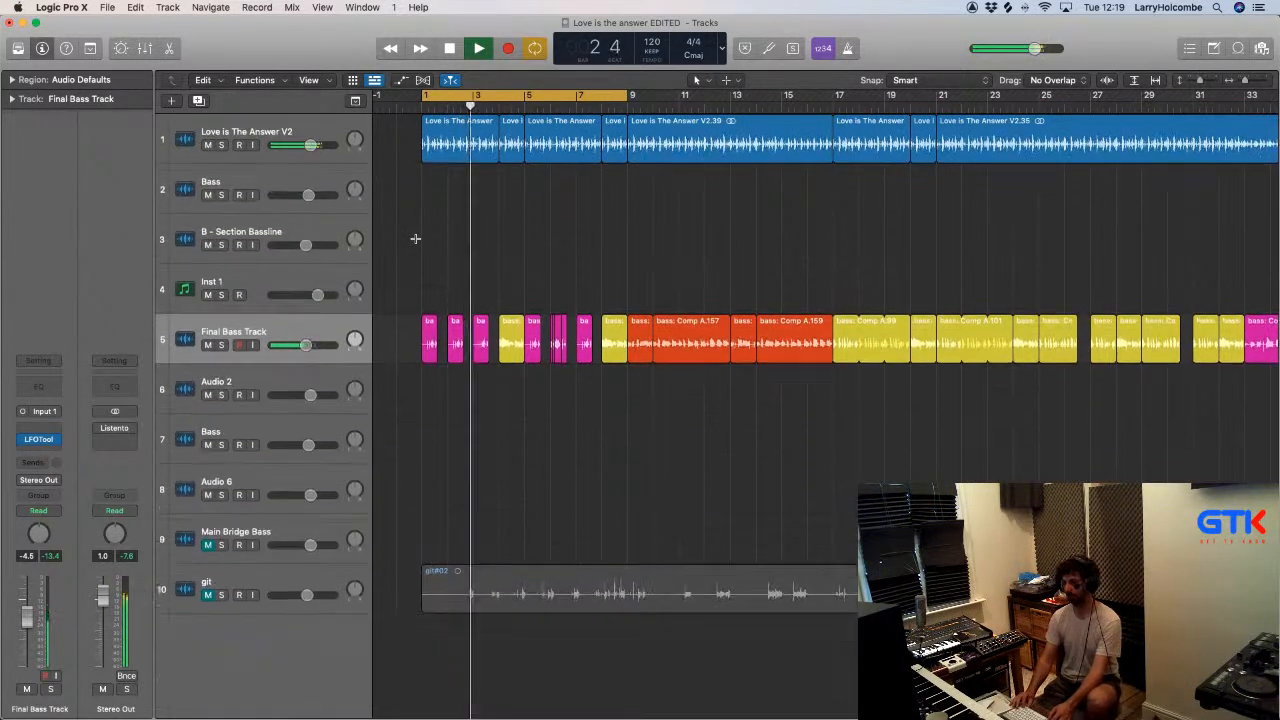
pyautogui.press('super+Up')
pyautogui.hscroll(1, 447, 206)
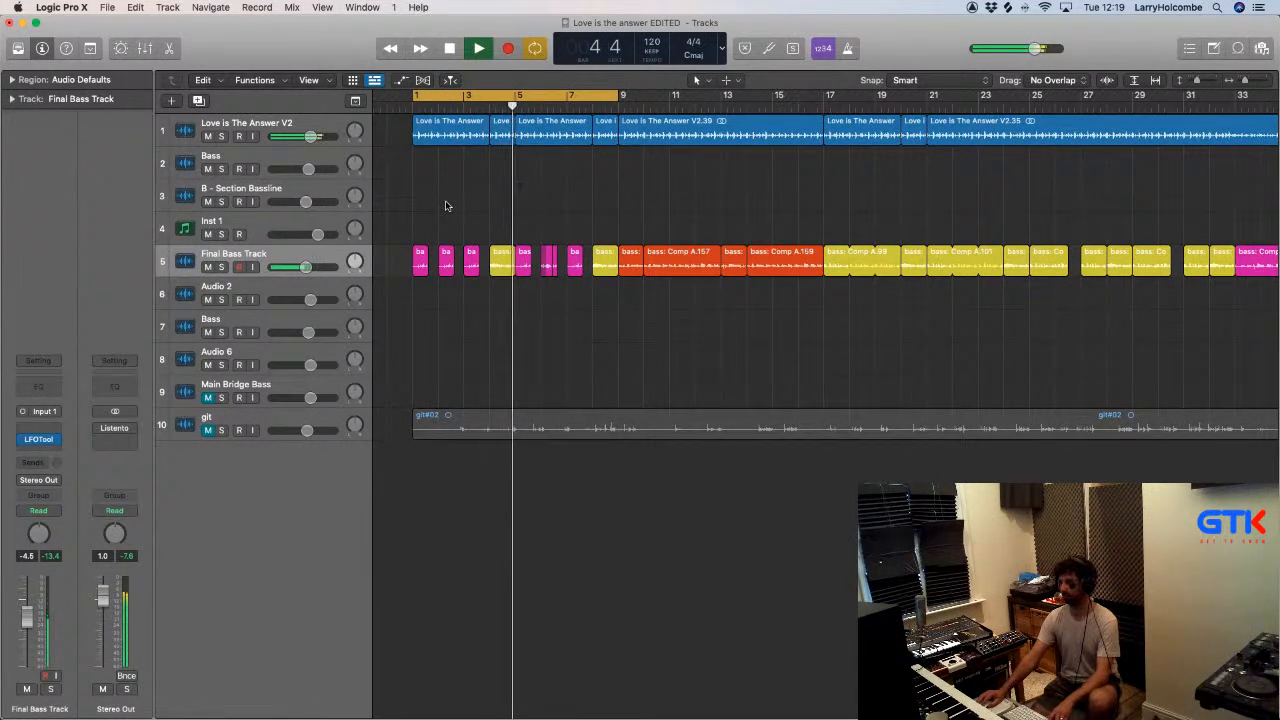
pyautogui.click(494, 268)
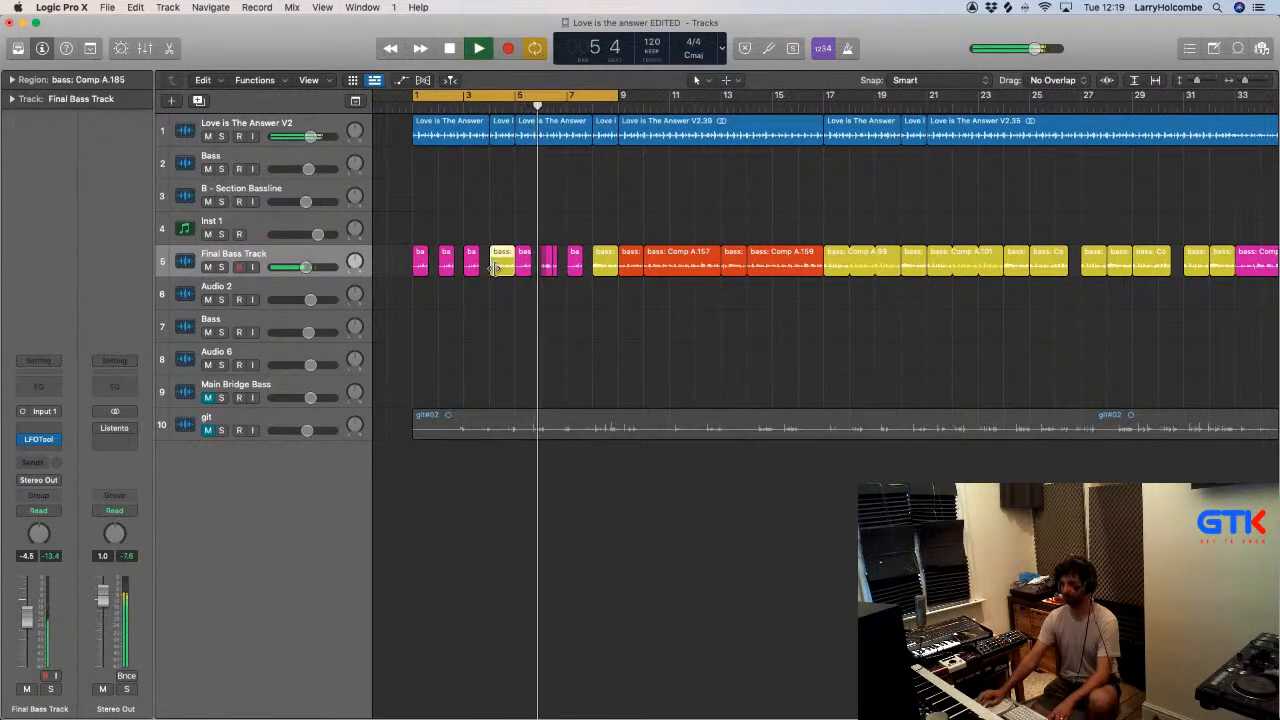
pyautogui.hotkey('ctrl', 'm')
pyautogui.click(491, 218)
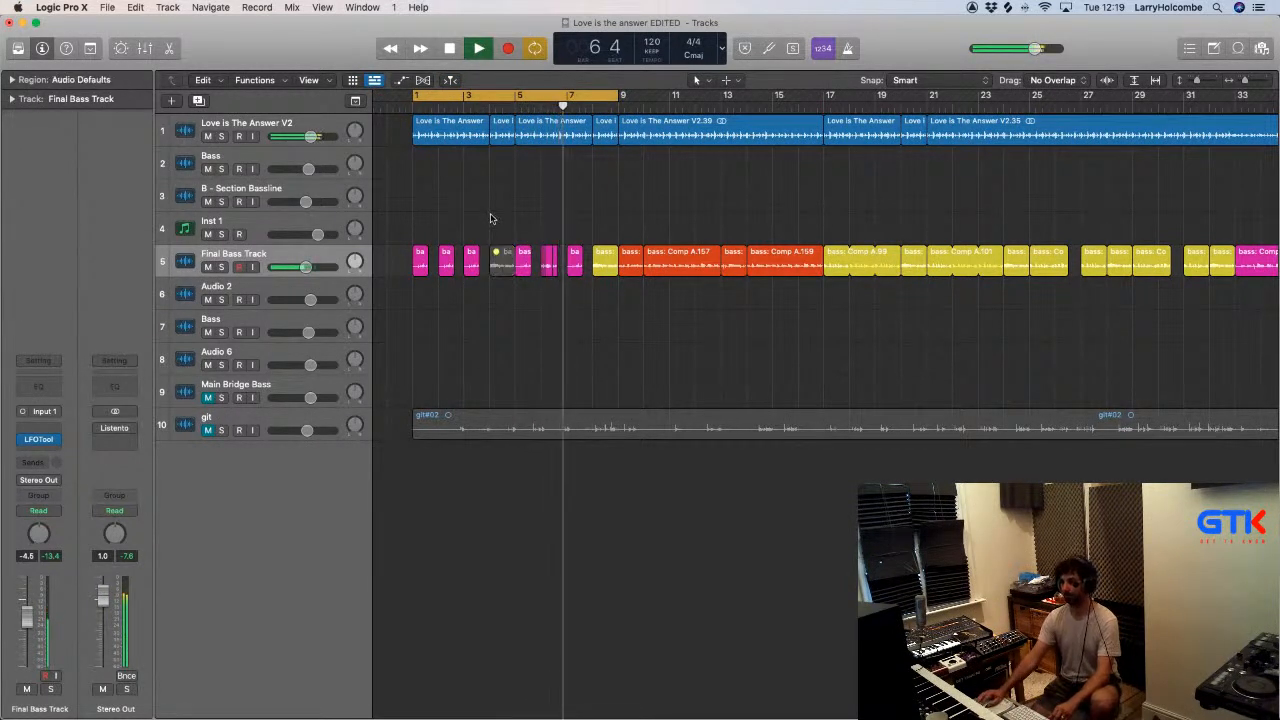
pyautogui.click(605, 257)
pyautogui.hotkey('ctrl', 'm')
# - Select all regions, set the cycle range around them and bounce the whole song in realtime to Love is the answer bass EDITED V2.mp3
pyautogui.scroll(-3, 605, 252)
pyautogui.click(474, 97)
pyautogui.scroll(-2, 478, 105)
pyautogui.scroll(-4, 480, 105)
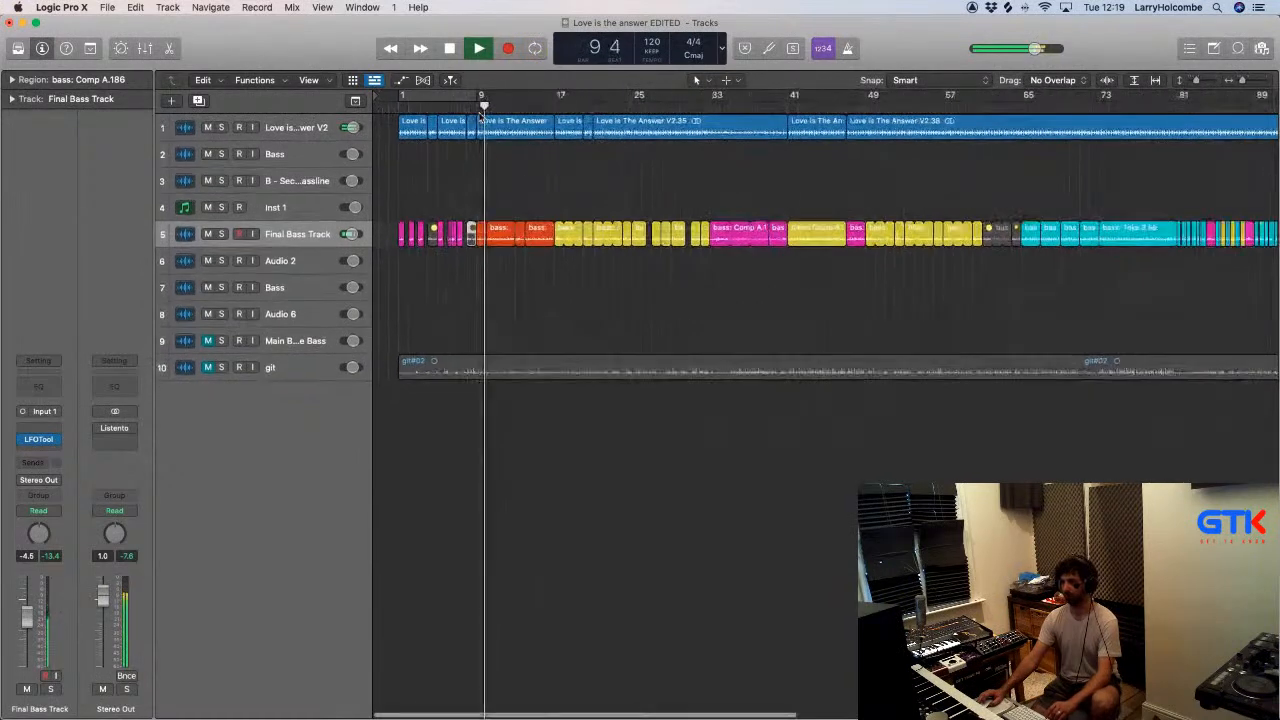
pyautogui.press('super+a')
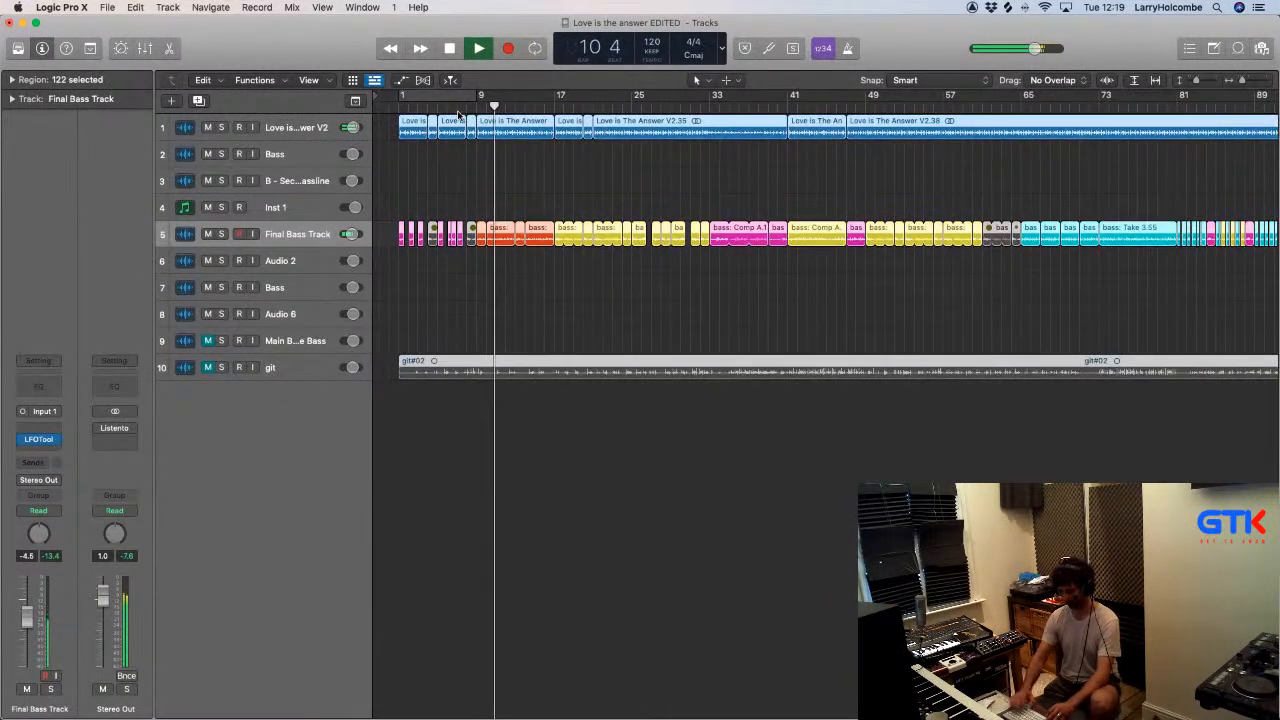
pyautogui.press('super+u')
pyautogui.press('super+b')
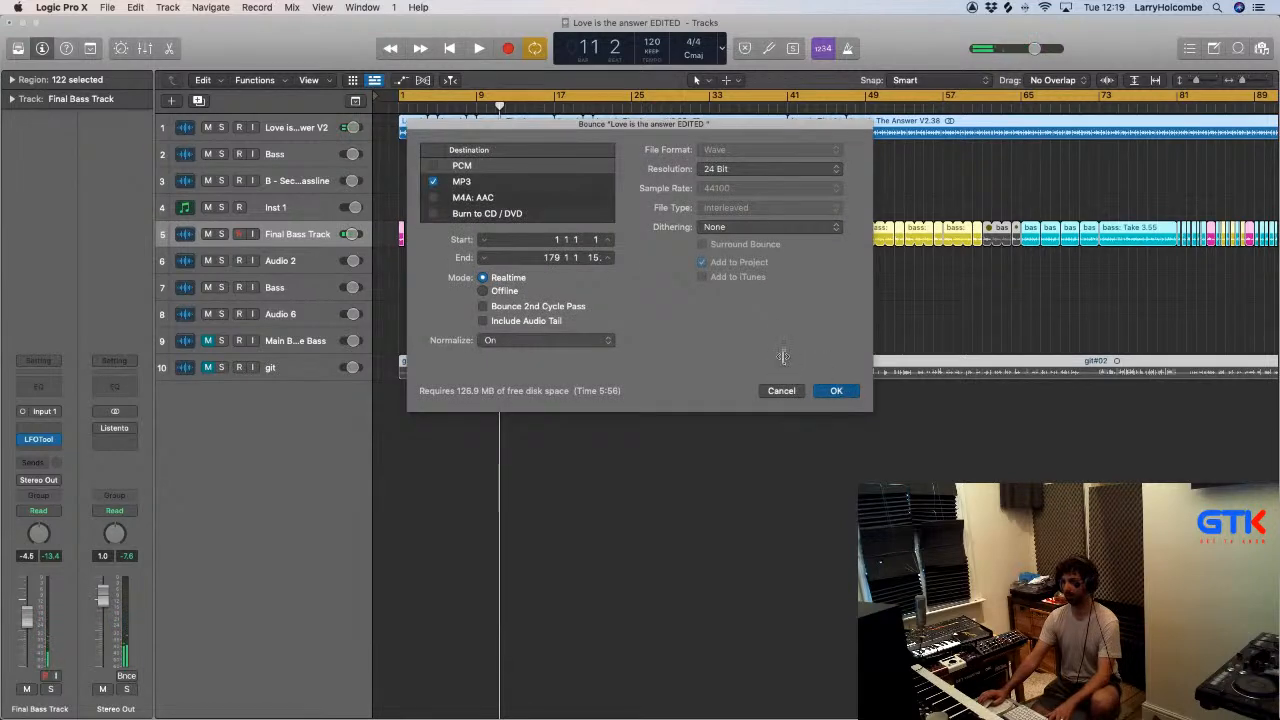
pyautogui.press('Return')
pyautogui.press('Return')
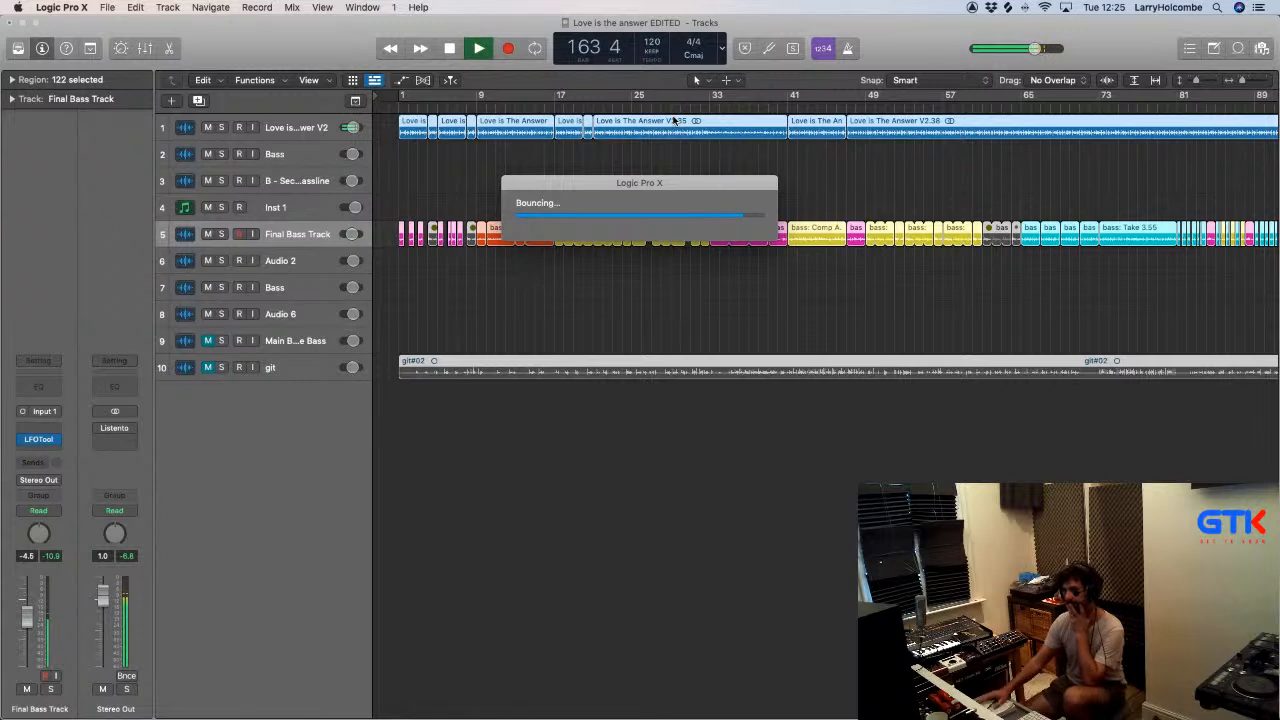
pyautogui.moveTo(616, 182); pyautogui.dragTo(599, 148)
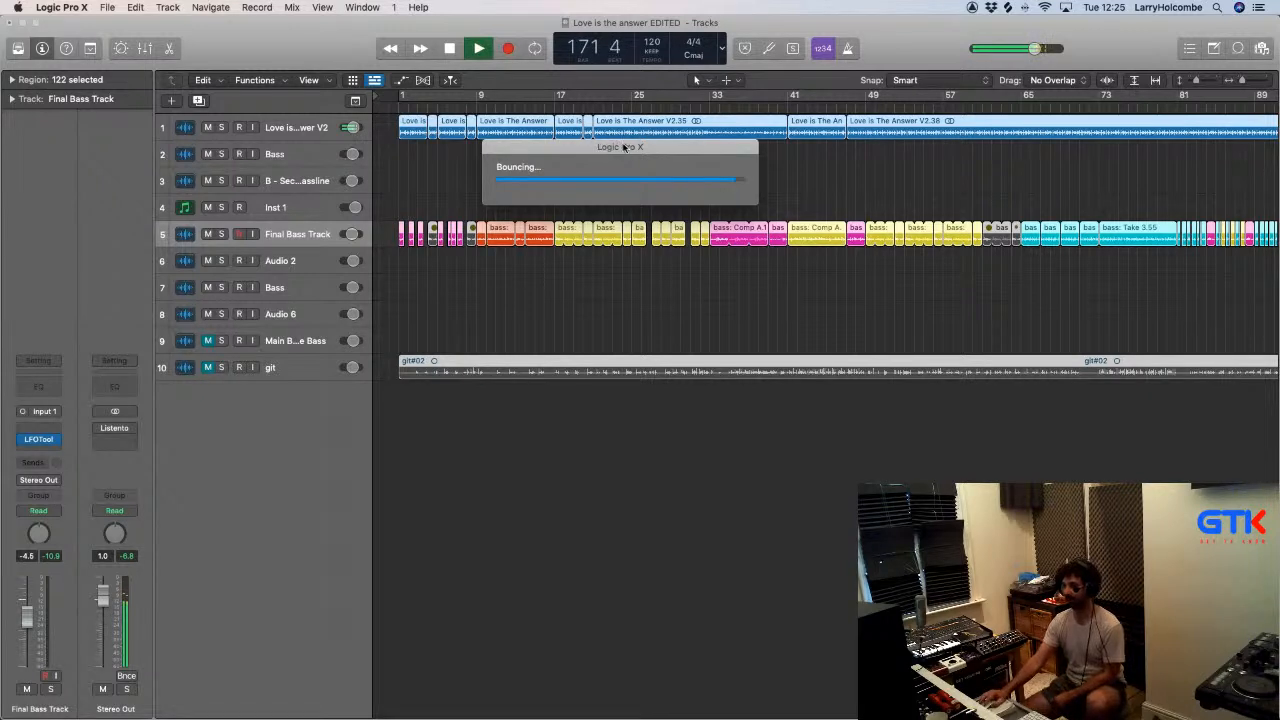
pyautogui.moveTo(624, 147); pyautogui.dragTo(611, 144)
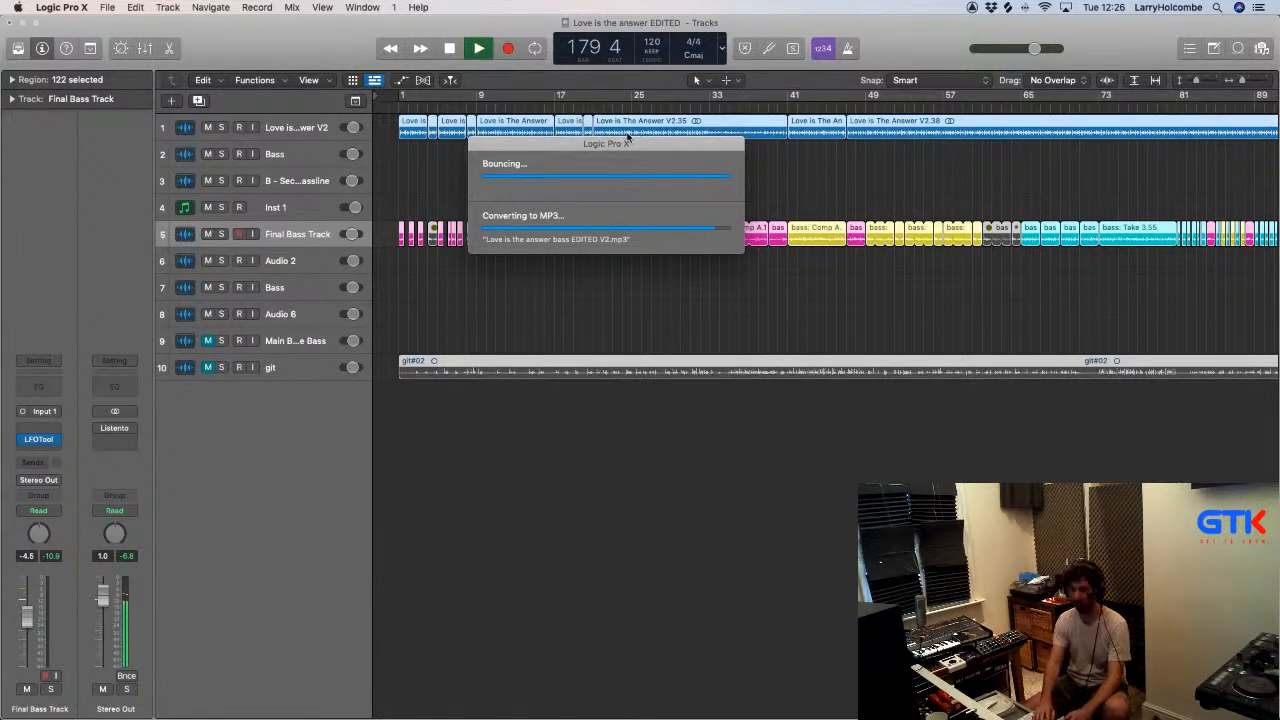
pyautogui.press('super+b')
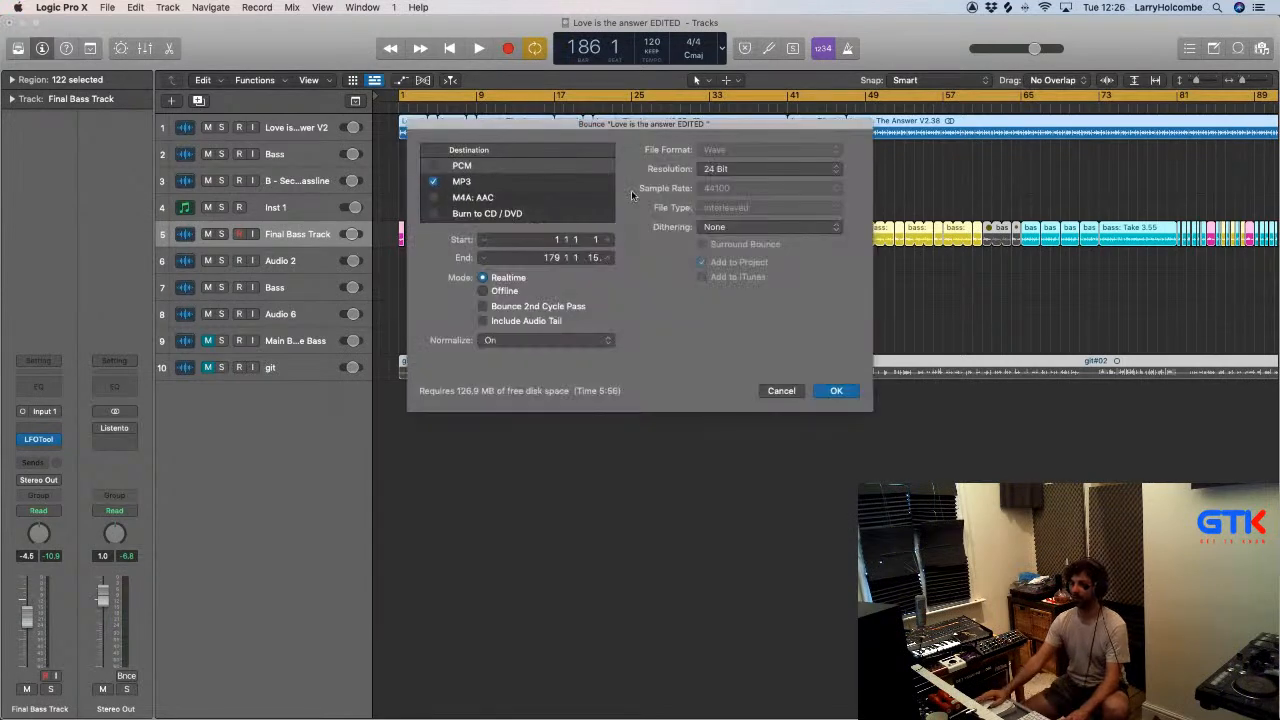
pyautogui.click(535, 340)
pyautogui.click(528, 326)
pyautogui.click(782, 393)
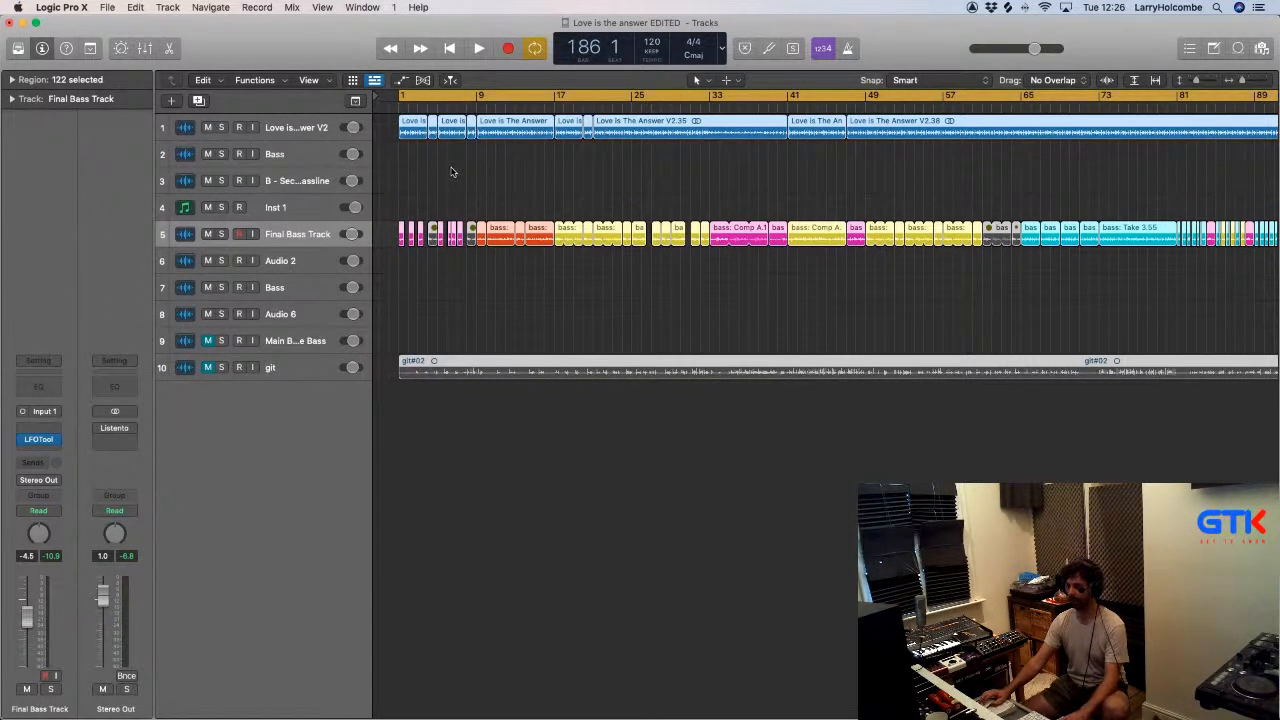
# - Move all regions to start at bar 17, then copy backing regions into bars 1 to 17 and the orange bass regions to bar 9
pyautogui.moveTo(444, 131); pyautogui.dragTo(559, 132)
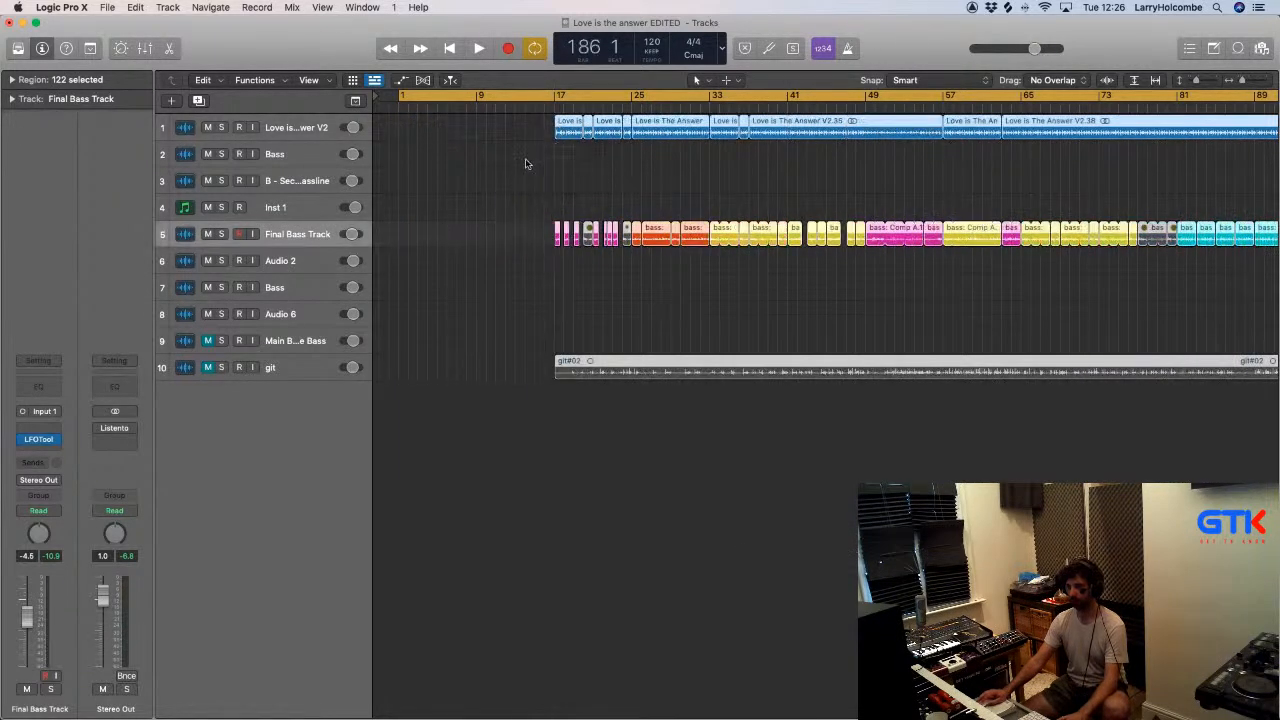
pyautogui.click(603, 217)
pyautogui.moveTo(637, 199); pyautogui.dragTo(482, 232)
pyautogui.moveTo(660, 133); pyautogui.dragTo(420, 143)
pyautogui.keyDown('ctrl'); pyautogui.keyDown('alt'); pyautogui.click(529, 172); pyautogui.keyUp('alt'); pyautogui.keyUp('ctrl')
pyautogui.keyDown('ctrl'); pyautogui.keyDown('alt'); pyautogui.click(661, 186); pyautogui.keyUp('alt'); pyautogui.keyUp('ctrl')
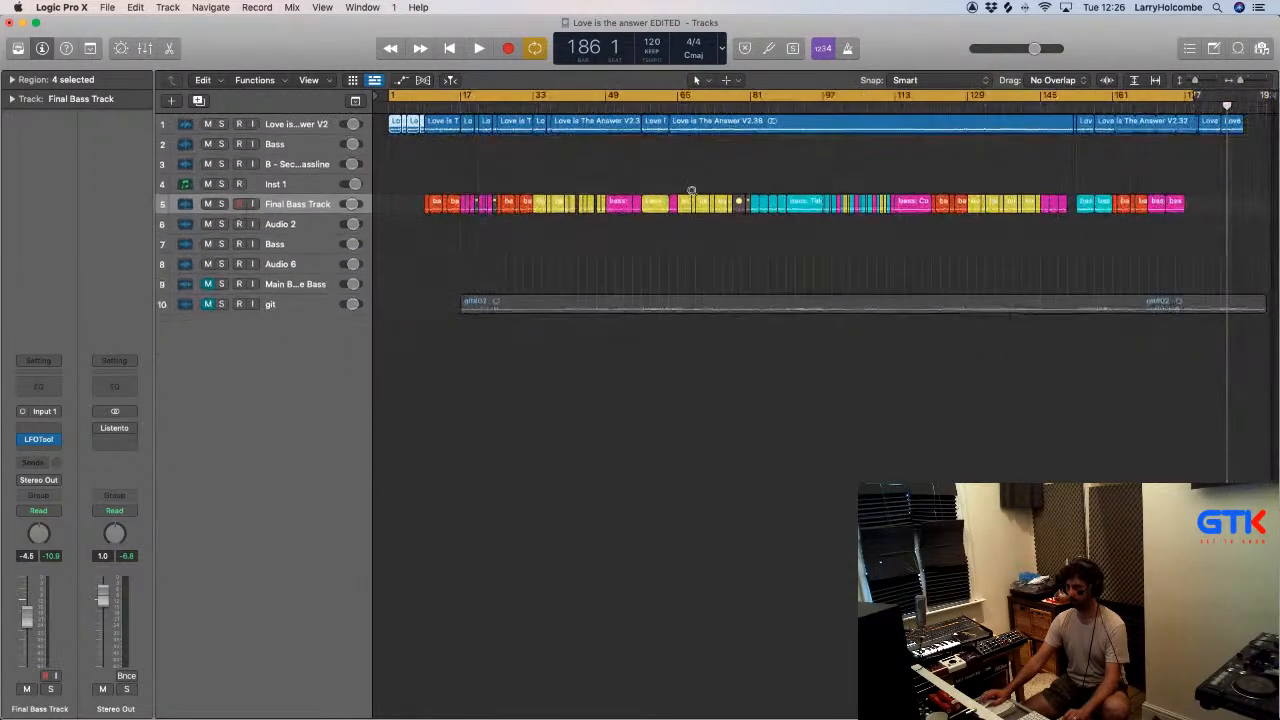
# - Switch off the cycle range, audition from about bar 168 and copy the last two pink bass regions to bar 1
pyautogui.click(1152, 98)
pyautogui.click(1151, 106)
pyautogui.press('space')
pyautogui.moveTo(1175, 175); pyautogui.dragTo(392, 205)
pyautogui.press('space')
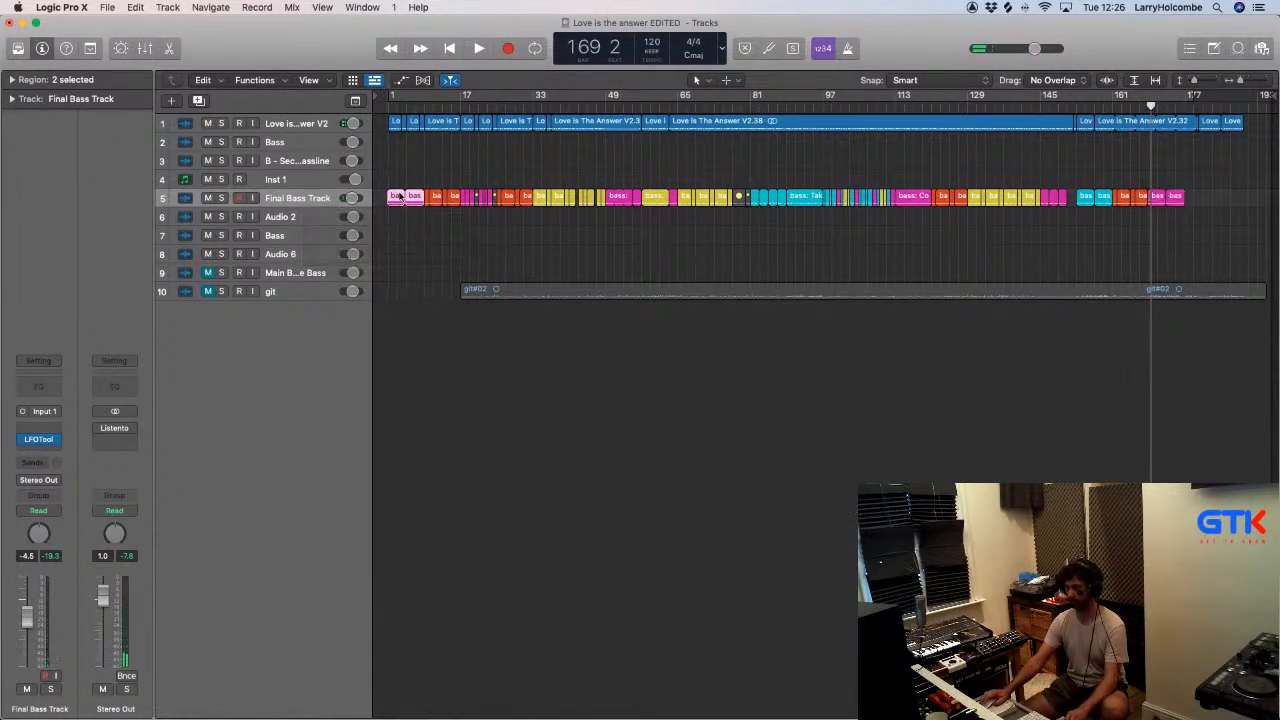
# - Play the new intro from the start and set a cycle range over bars 1 to 9
pyautogui.click(384, 100)
pyautogui.press('space')
pyautogui.moveTo(388, 99); pyautogui.dragTo(431, 105)
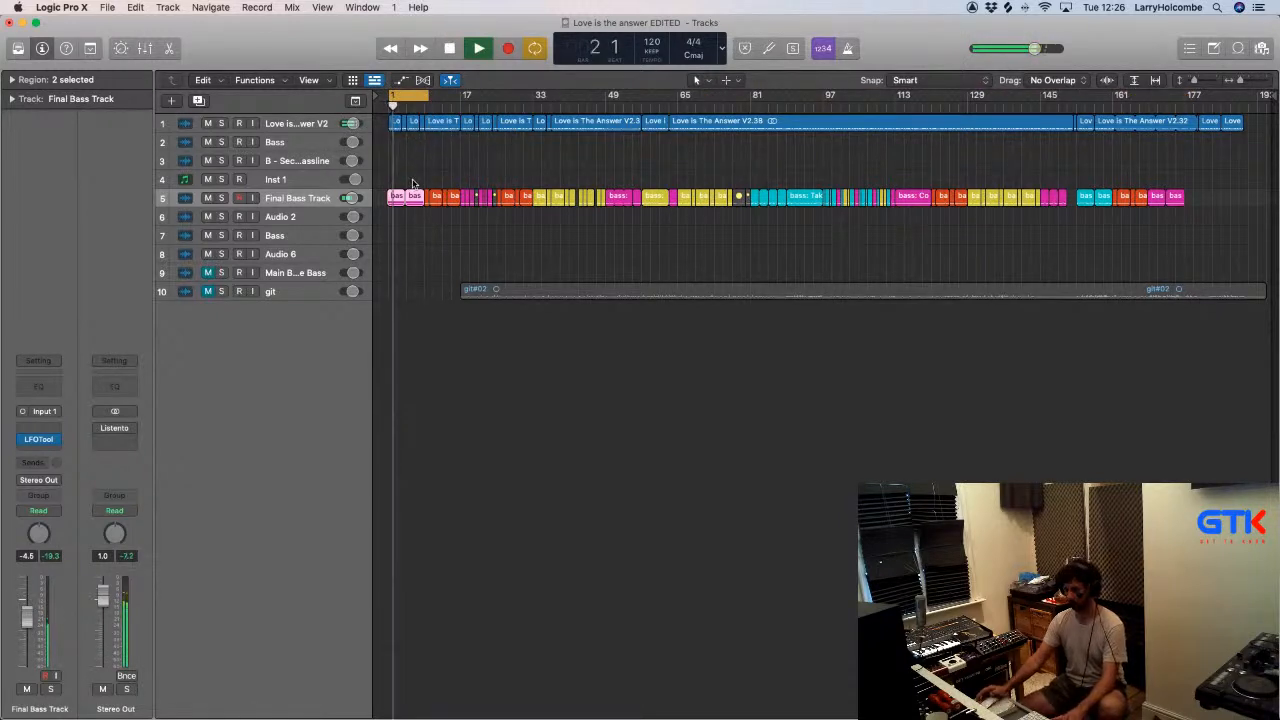
# - Create one software instrument track with the default patch below the Final Bass Track, then stop playback
pyautogui.press('alt+super+n')
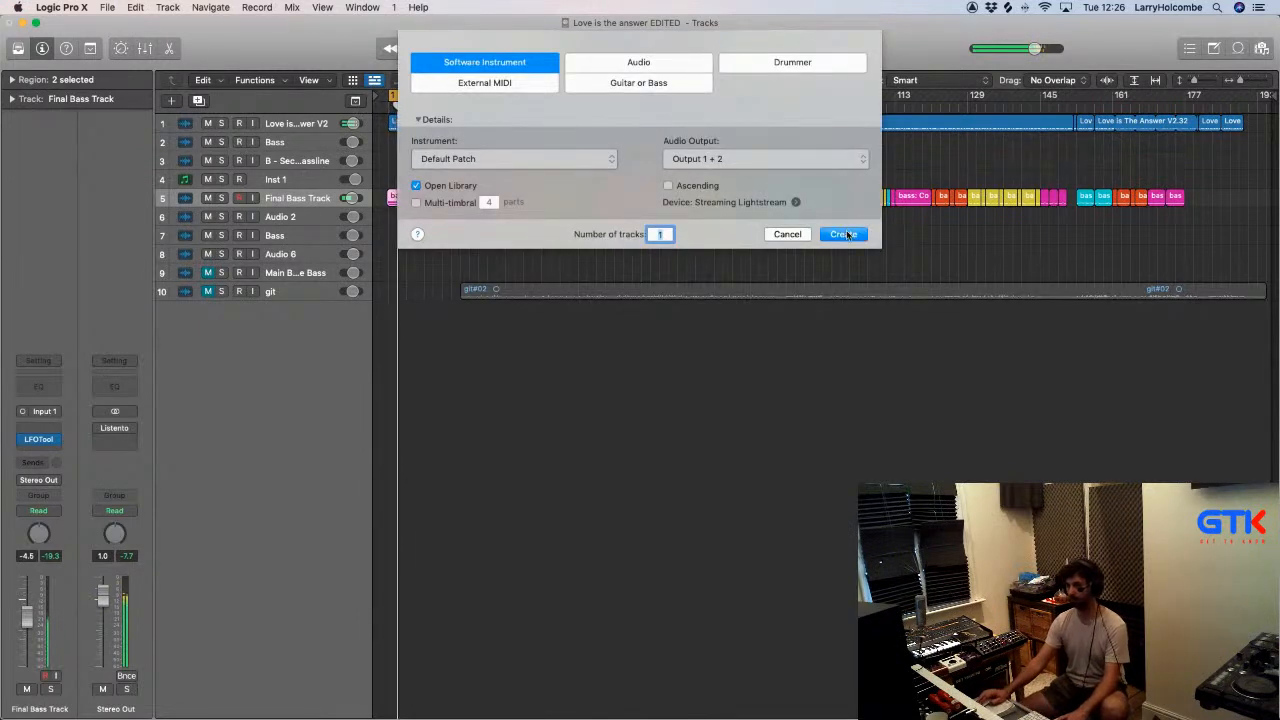
pyautogui.click(843, 234)
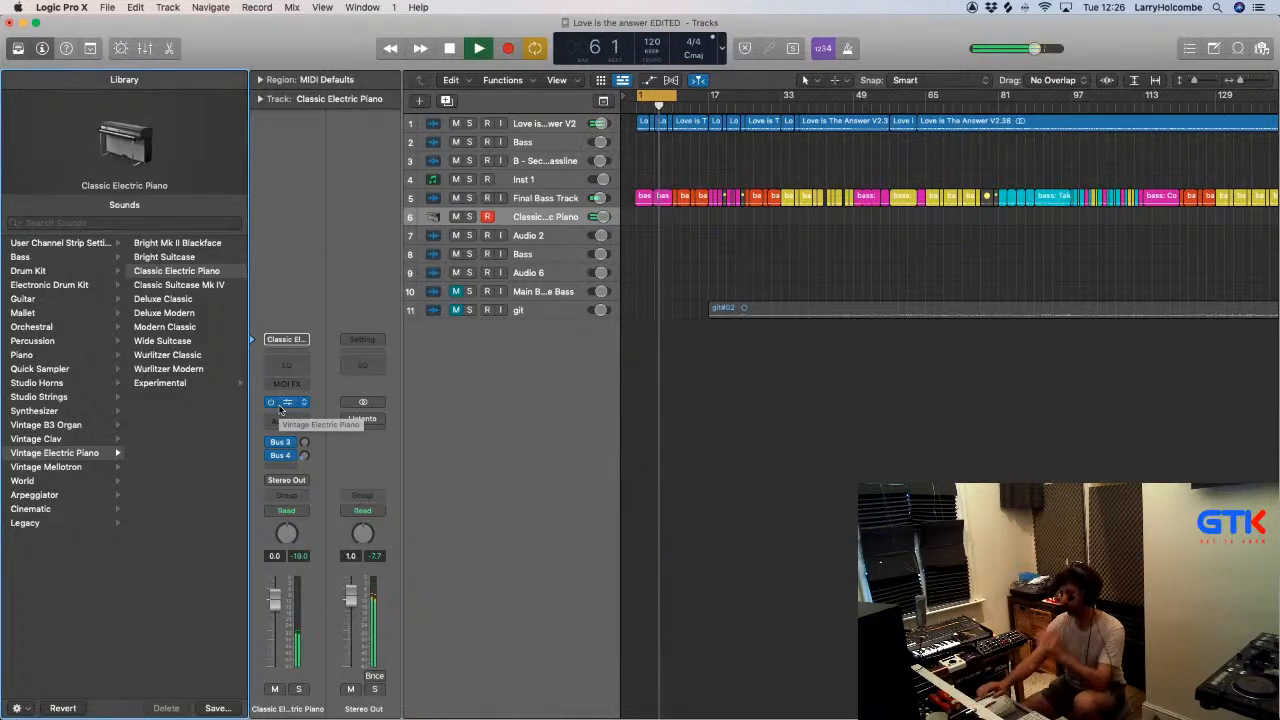
pyautogui.press('space')
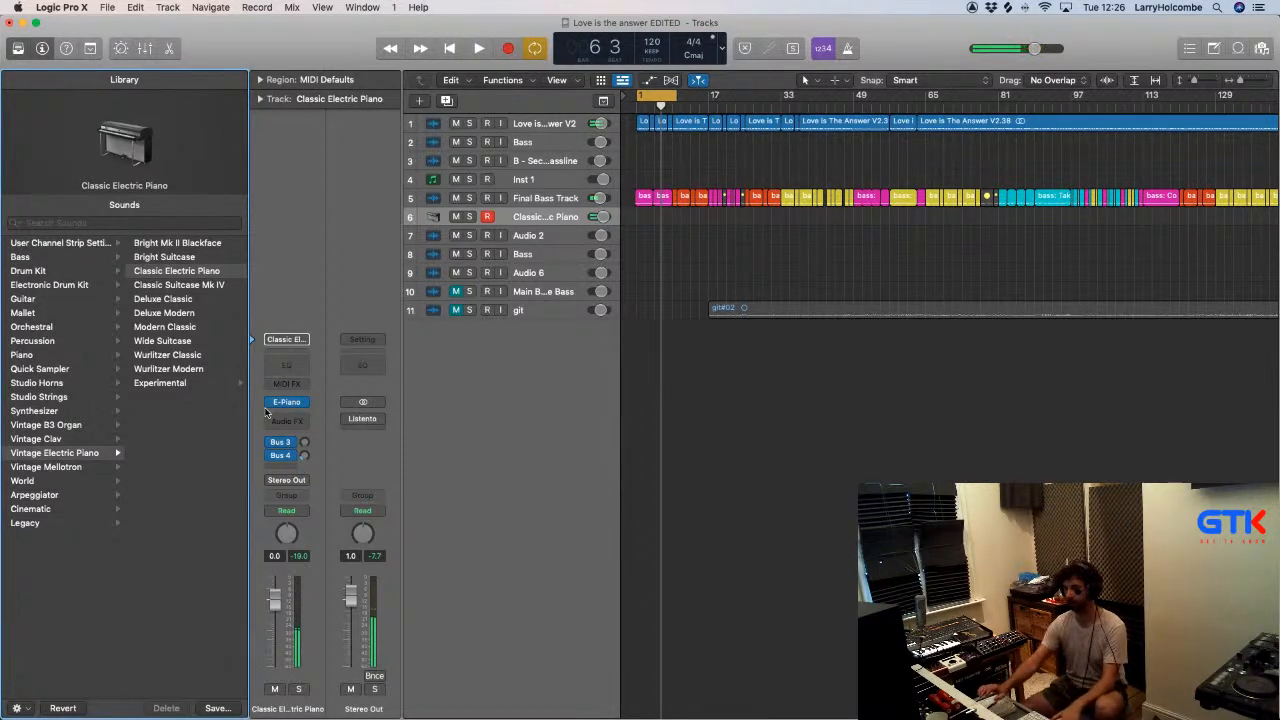
# - Switch off the cycle range and audition the extended arrangement with the electric piano from the intro and from about bar 34
pyautogui.click(659, 97)
pyautogui.press('space')
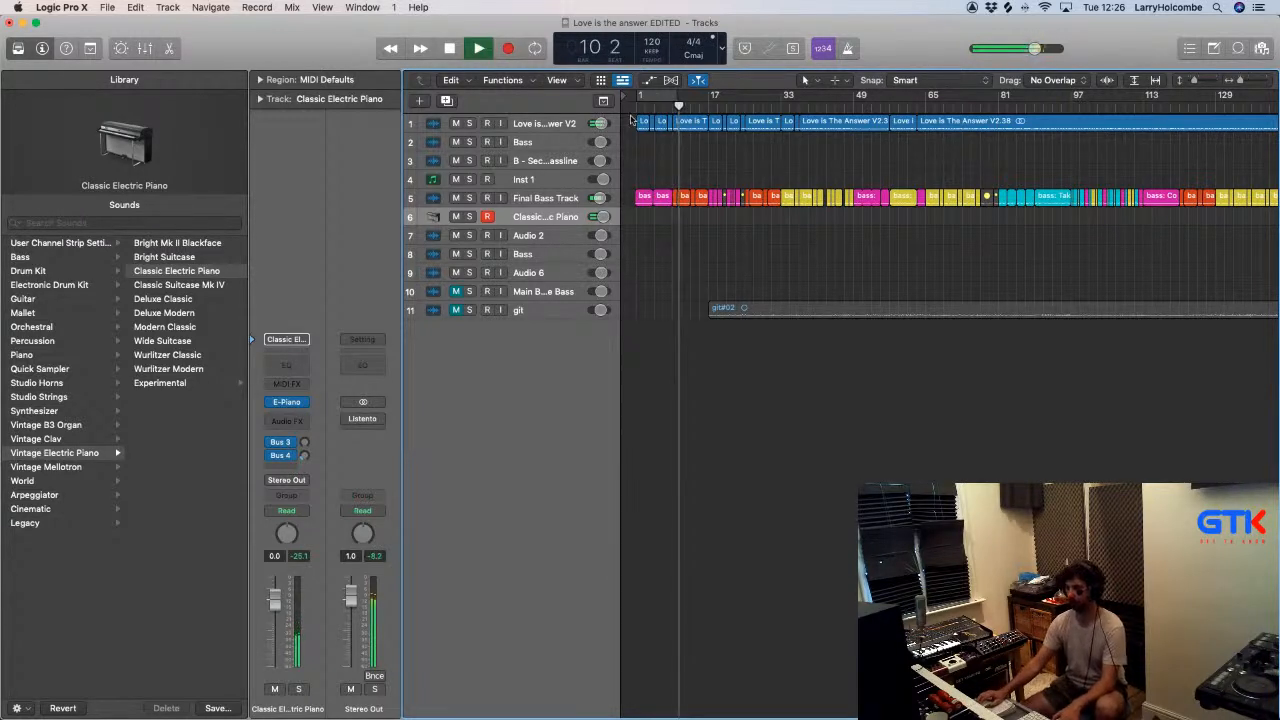
pyautogui.press(',')
pyautogui.click(643, 103)
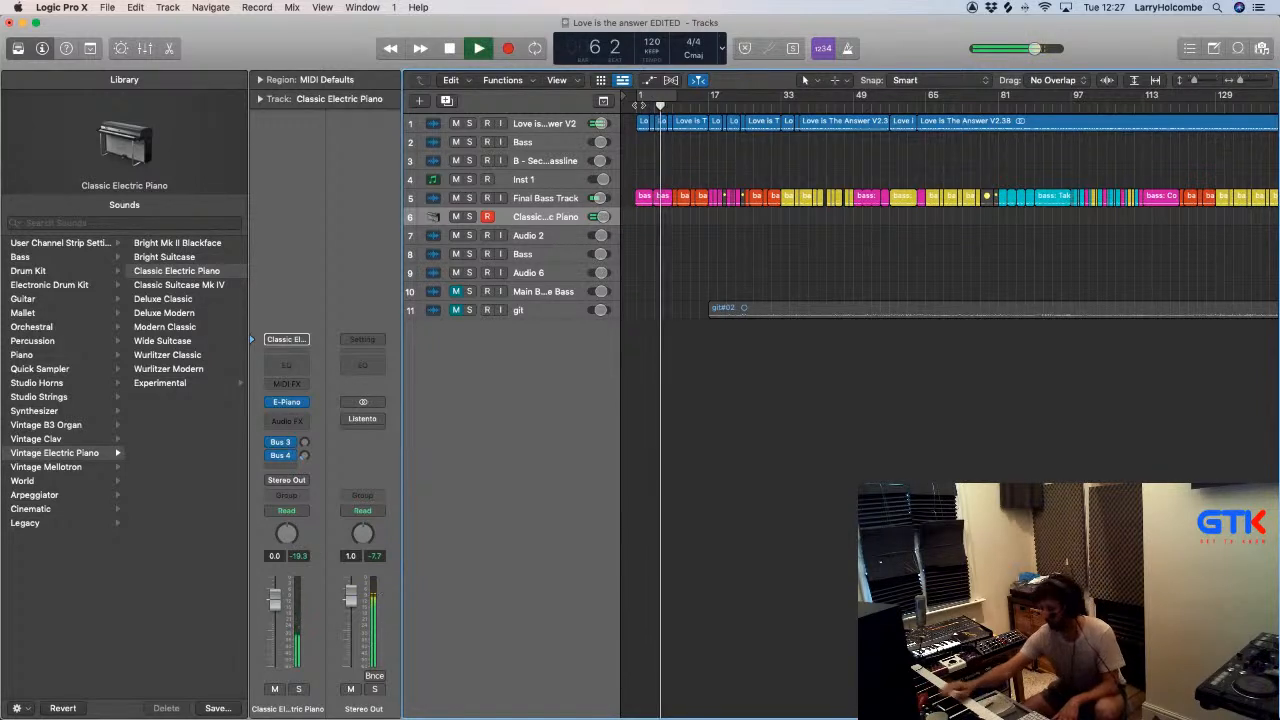
pyautogui.click(792, 106)
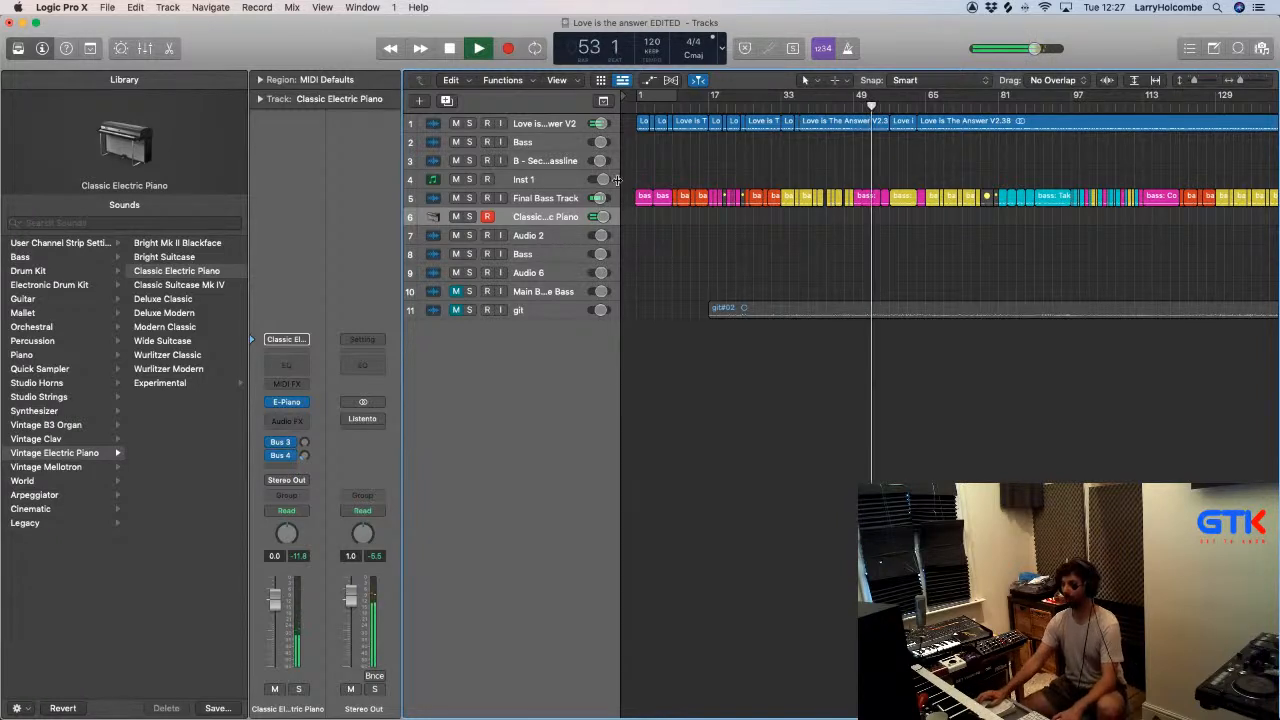
pyautogui.press('space')
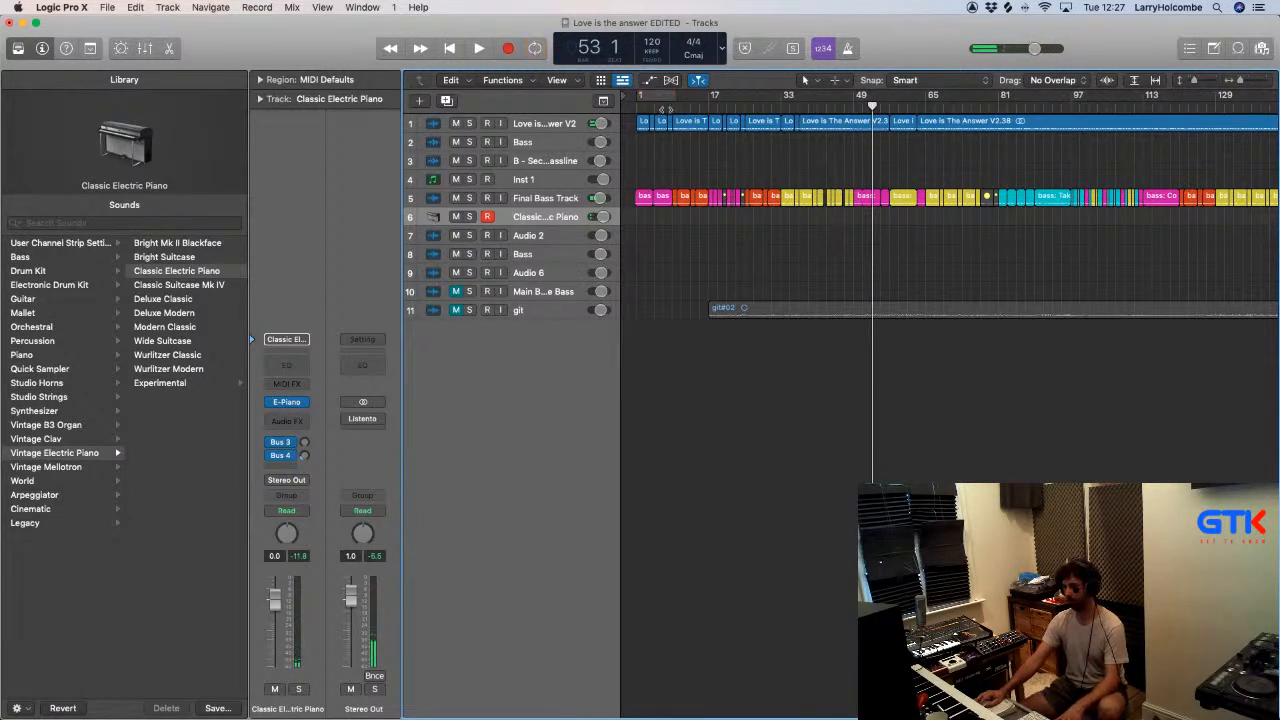
pyautogui.doubleClick(666, 108)
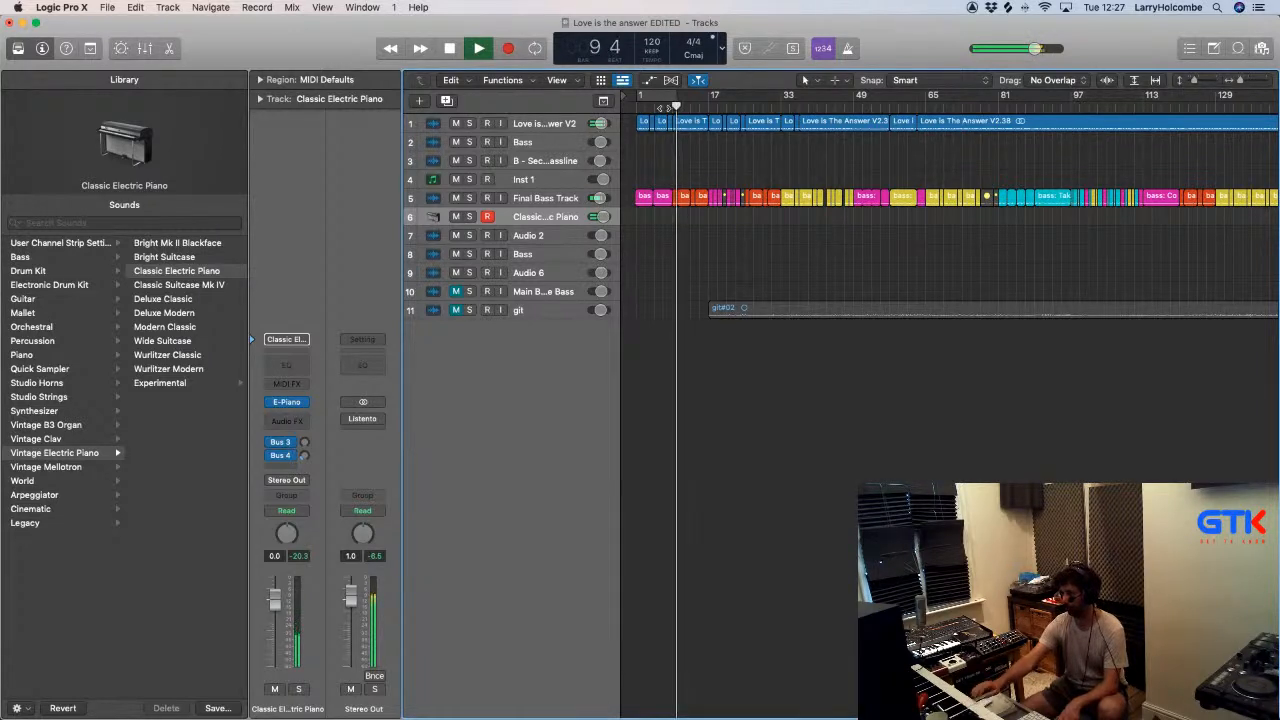
# - Set a cycle range from bar 9 to bar 10 and rehearse the electric piano over it, restarting playback several times
pyautogui.press('space')
pyautogui.keyDown('ctrl'); pyautogui.keyDown('alt'); pyautogui.click(706, 161); pyautogui.keyUp('alt'); pyautogui.keyUp('ctrl')
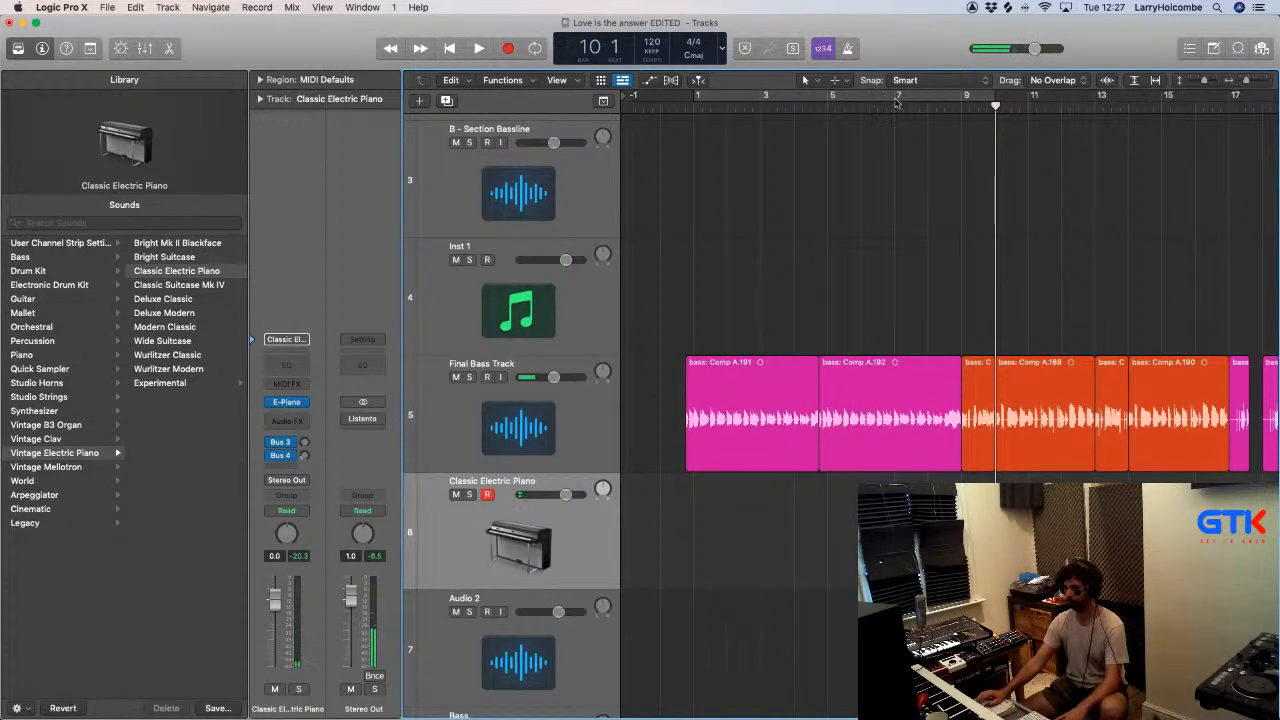
pyautogui.moveTo(965, 100); pyautogui.dragTo(983, 103)
pyautogui.press('space')
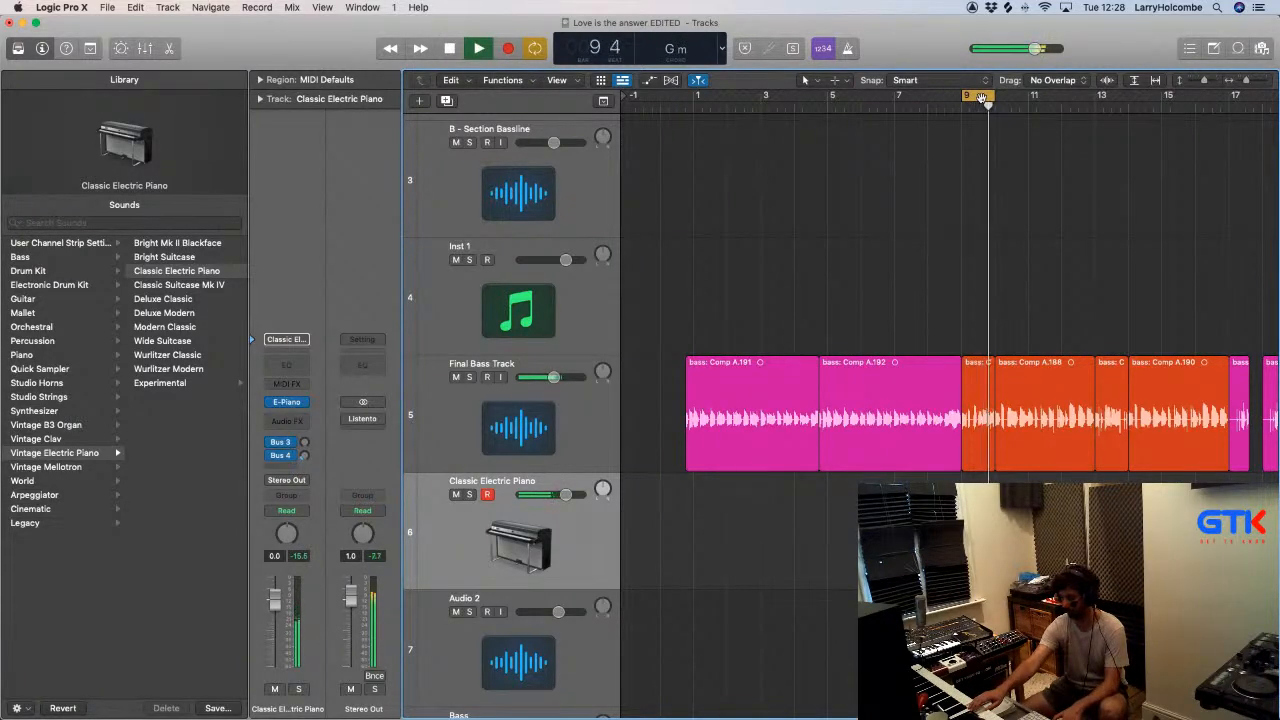
pyautogui.press('space')
pyautogui.press('space')
pyautogui.press('space')
pyautogui.press('space')
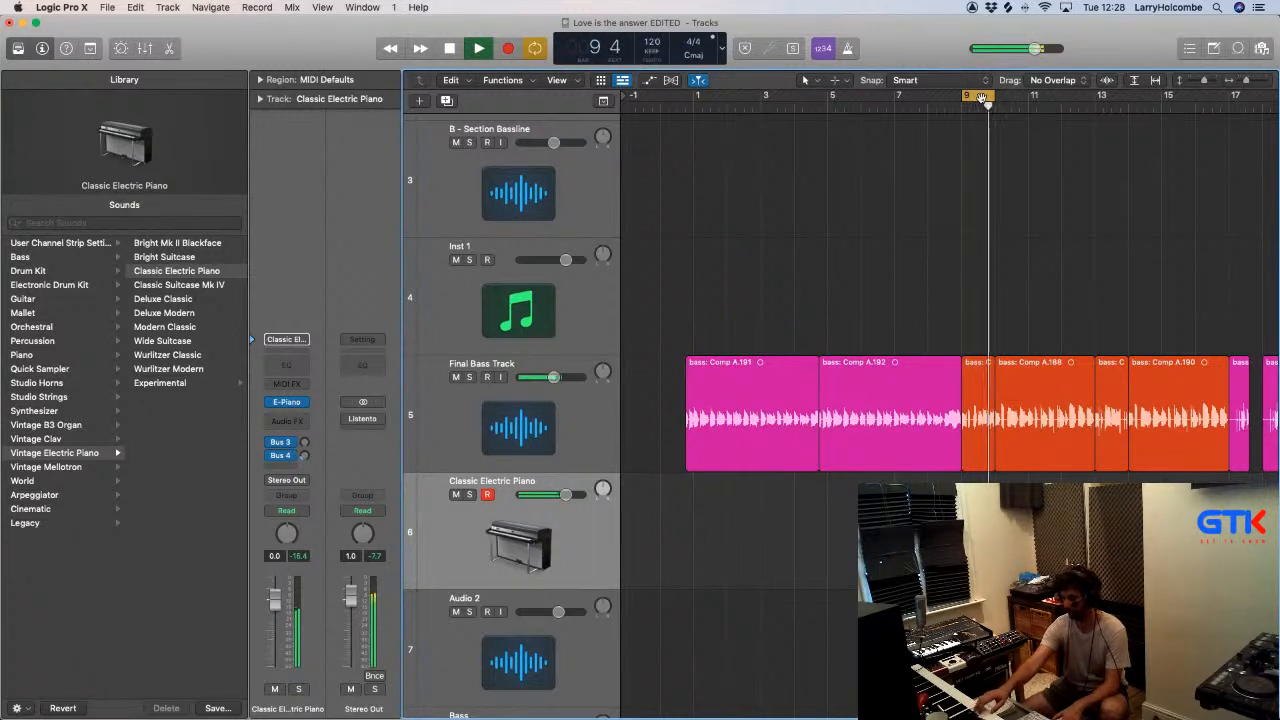
pyautogui.press('space')
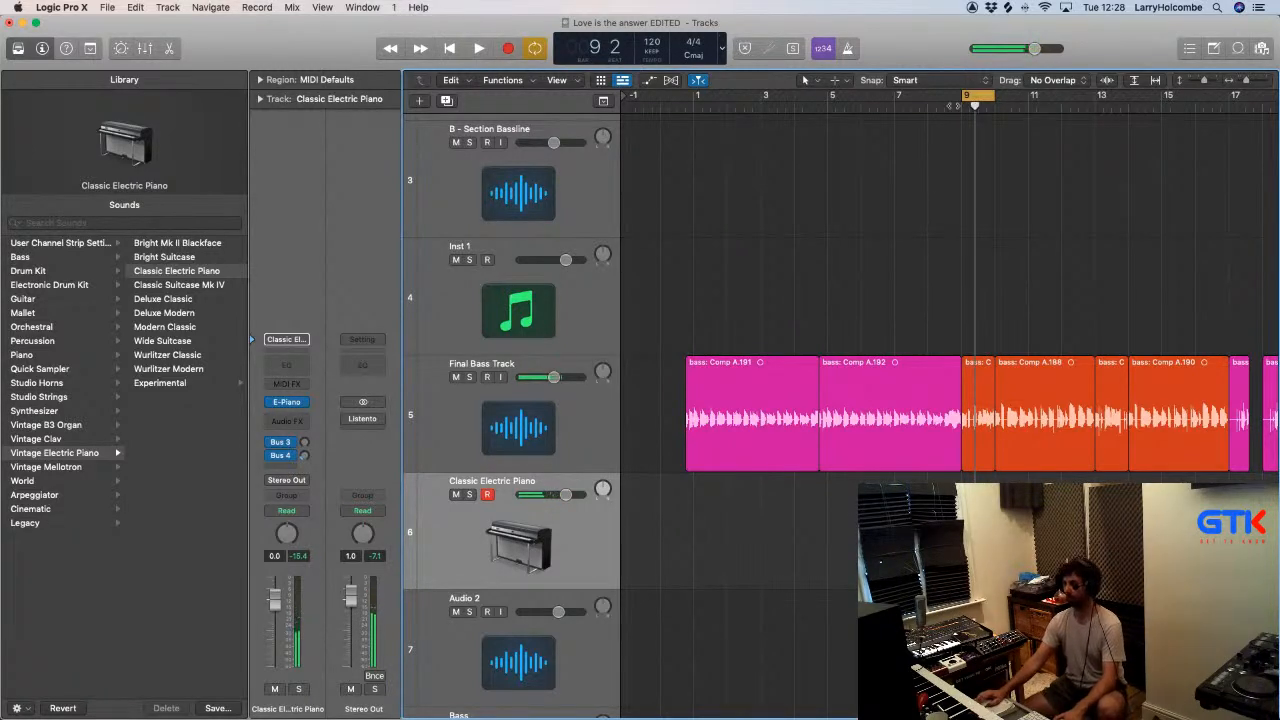
# - Delete the short region before bar 9 on the Love is The Answer V2 track and extend the preceding region to bar 9
pyautogui.doubleClick(880, 107)
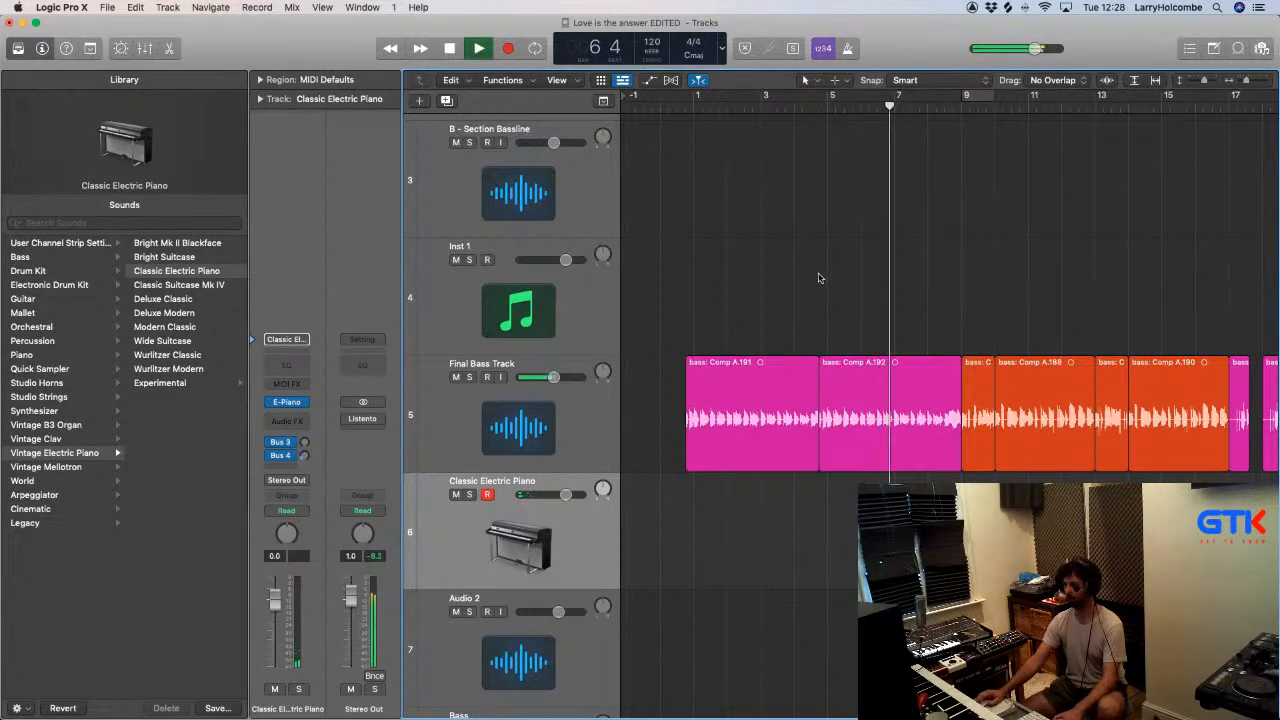
pyautogui.hscroll(5, 830, 239)
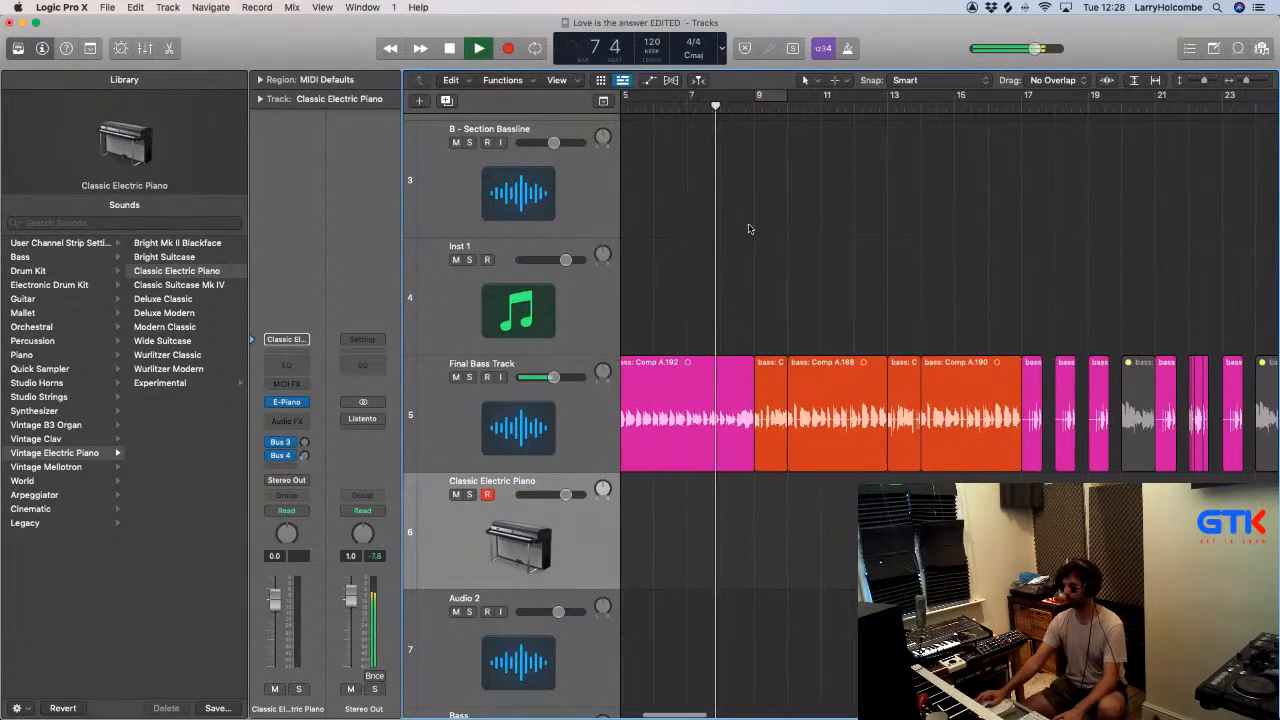
pyautogui.scroll(4, 745, 210)
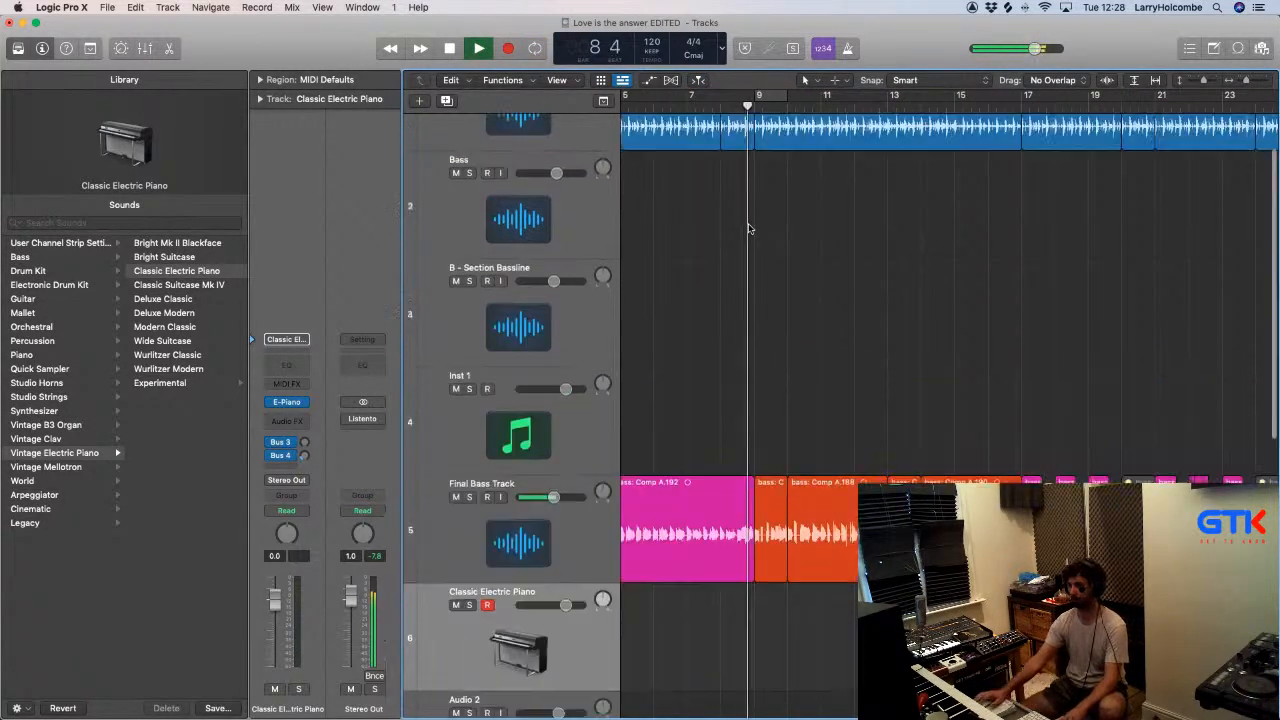
pyautogui.click(730, 146)
pyautogui.press('Delete')
pyautogui.press('space')
pyautogui.moveTo(720, 208); pyautogui.dragTo(744, 208)
pyautogui.press('space')
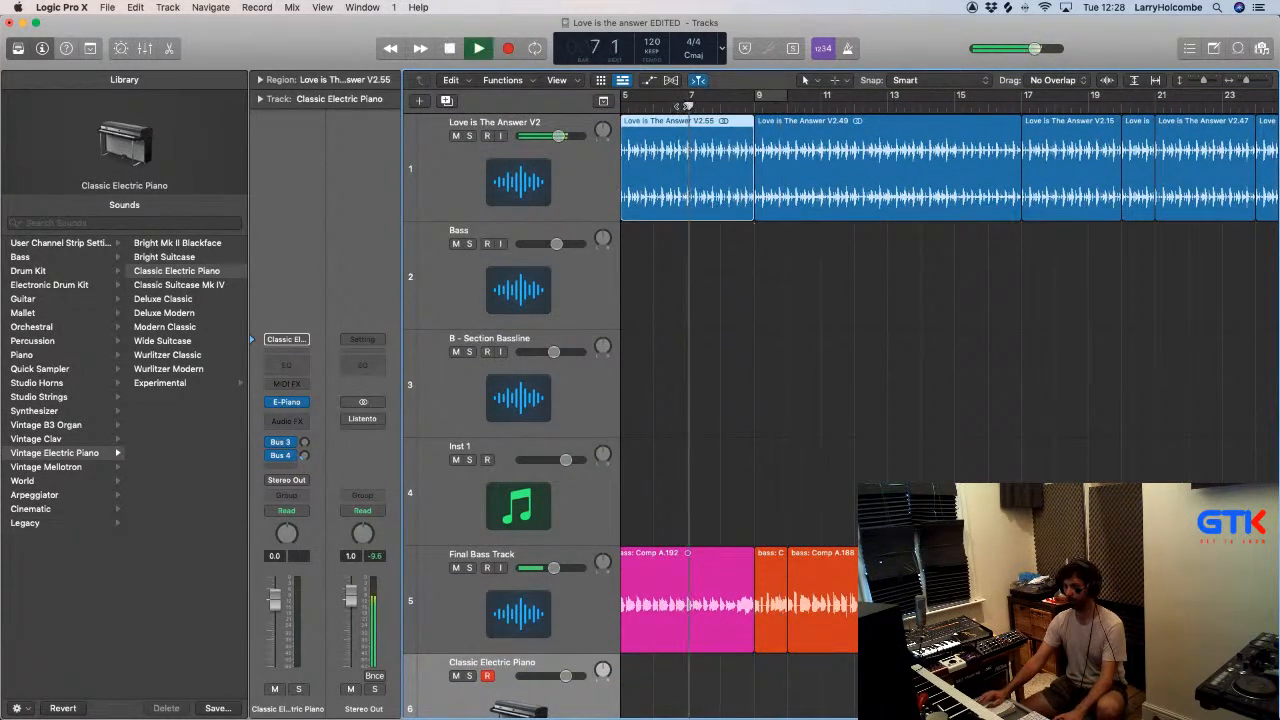
# - Audition the edited transition into bar 9, stop playback and return to the start of the song
pyautogui.hscroll(-5, 682, 174)
pyautogui.press('super+Up')
pyautogui.press('super+Up')
pyautogui.press('super+Up')
pyautogui.press('super+Up')
pyautogui.press('super+Up')
pyautogui.press('super+Up')
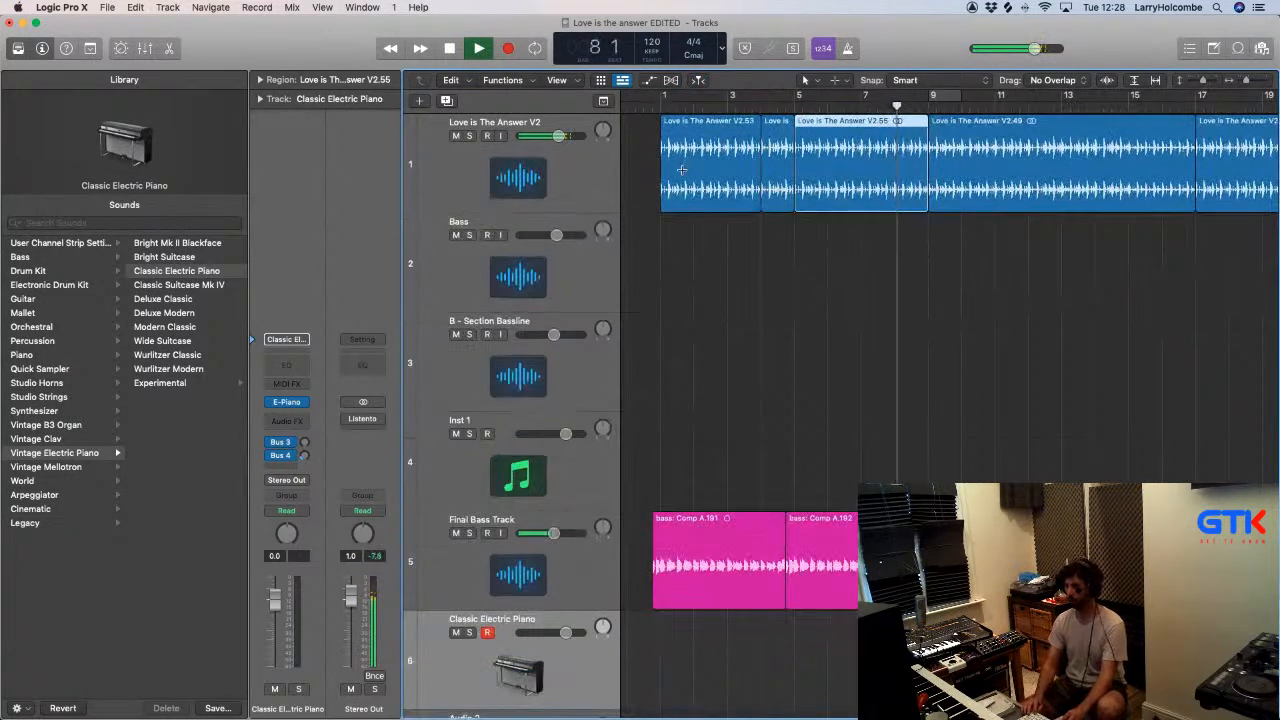
pyautogui.press('super+Up')
pyautogui.press('super+Left')
pyautogui.press('super+Left')
pyautogui.press('super+Up')
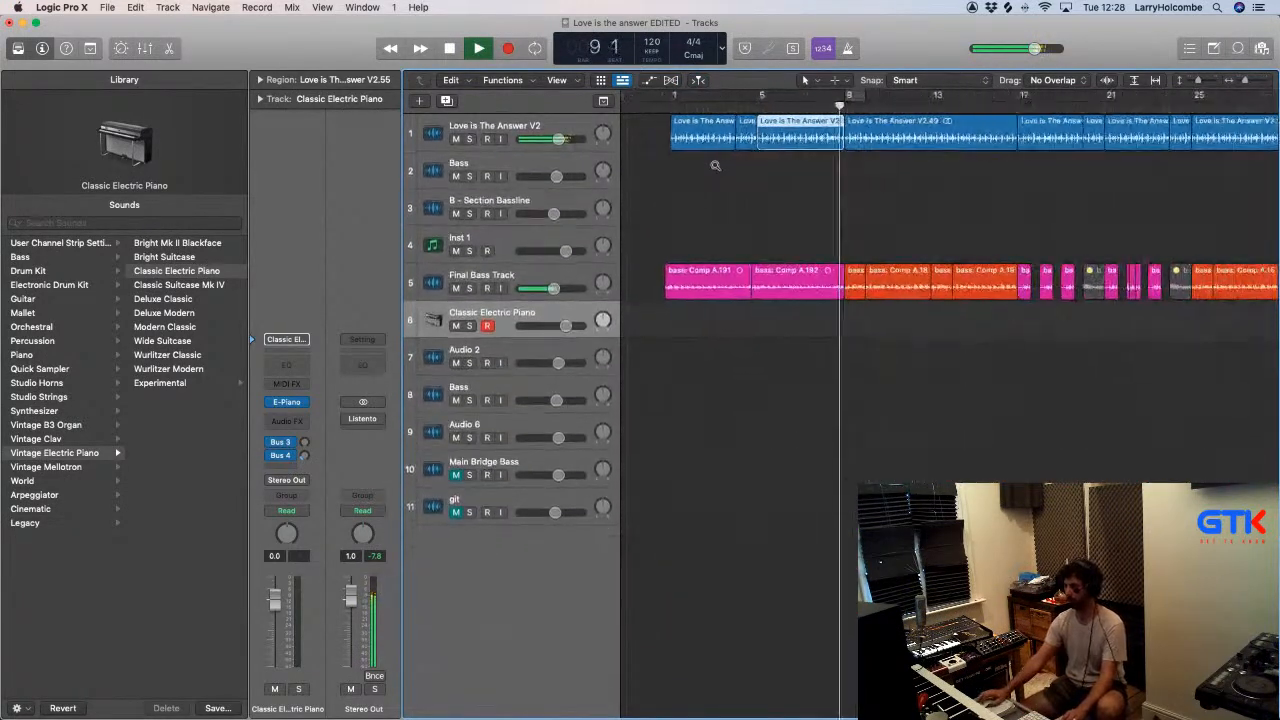
pyautogui.press('super+Left')
pyautogui.press('super+Up')
pyautogui.press('super+Up')
pyautogui.press('super+Left')
pyautogui.press('space')
pyautogui.press('Return')
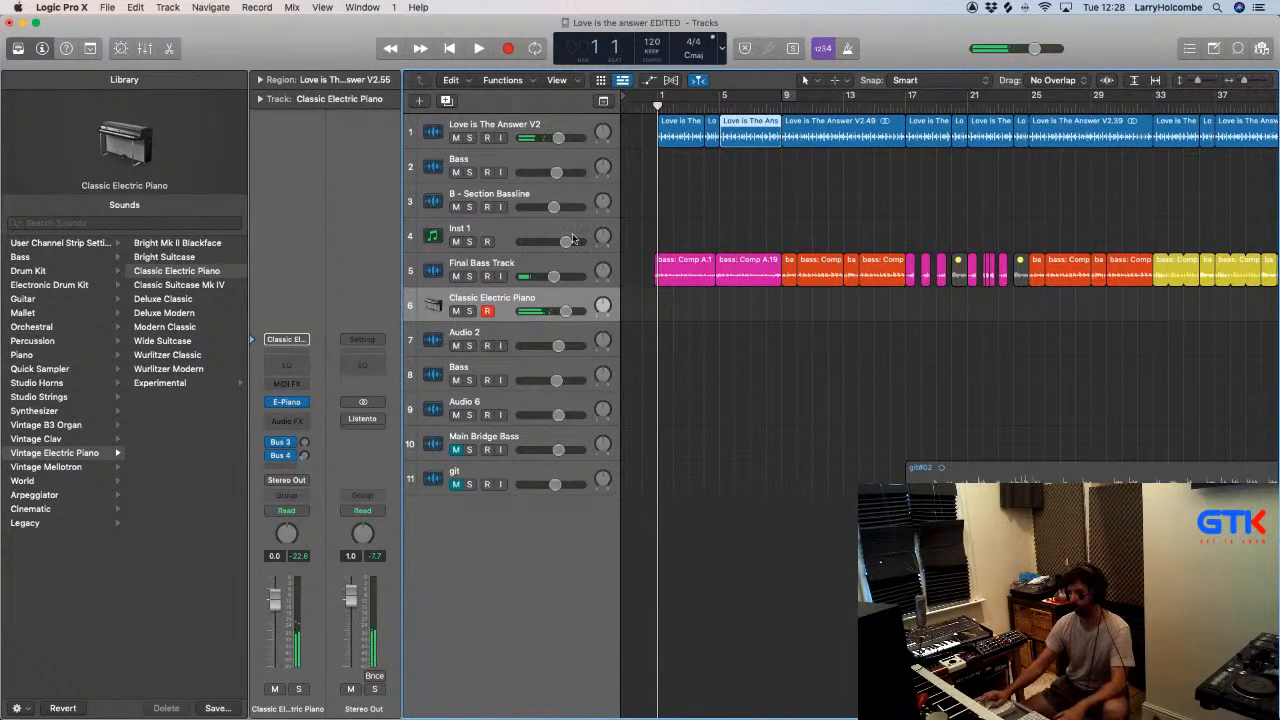
# - Play the song from bar 1 with the Final Bass Track selected, and switch to the Inst 1 track to play along
pyautogui.click(550, 266)
pyautogui.press('space')
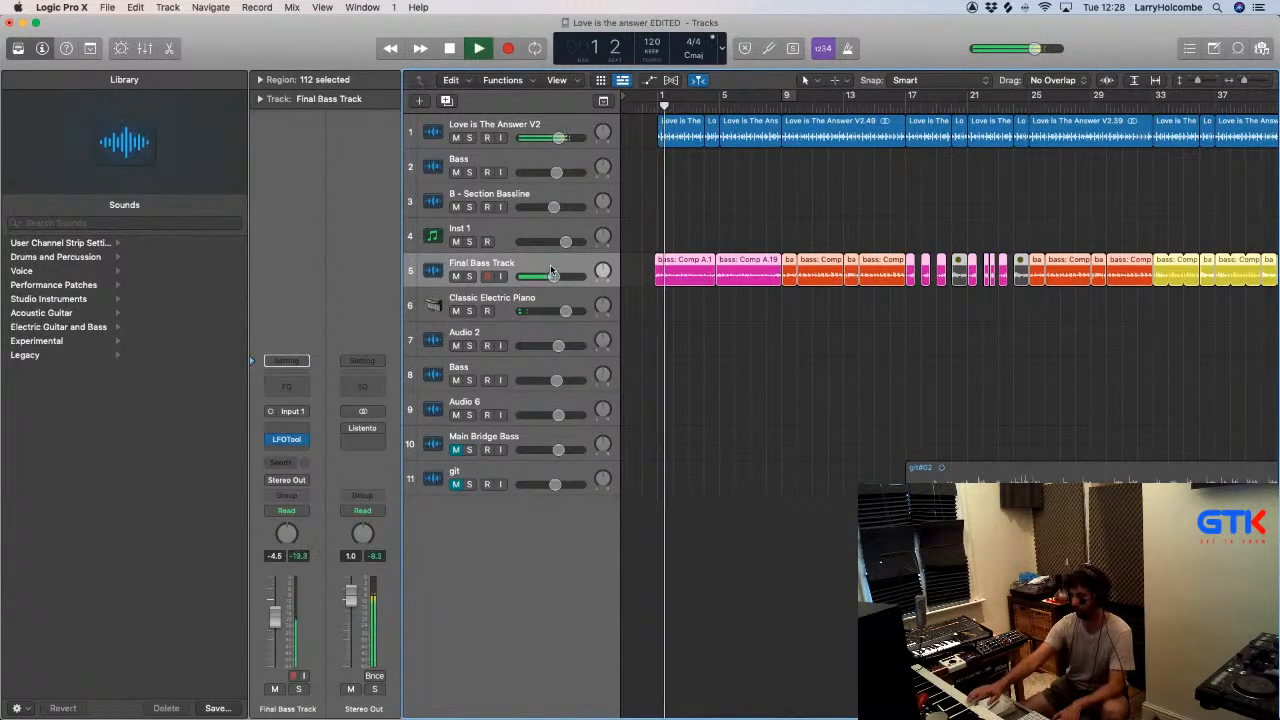
pyautogui.press('space')
pyautogui.press('space')
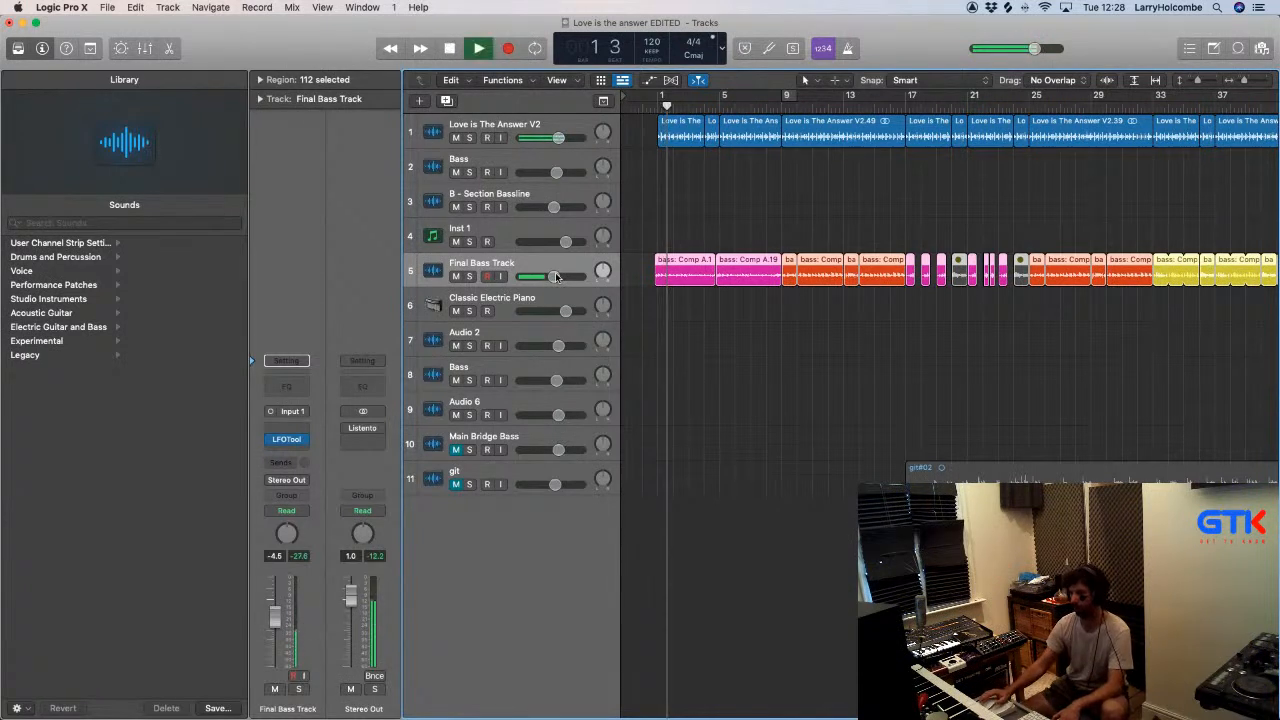
pyautogui.click(515, 226)
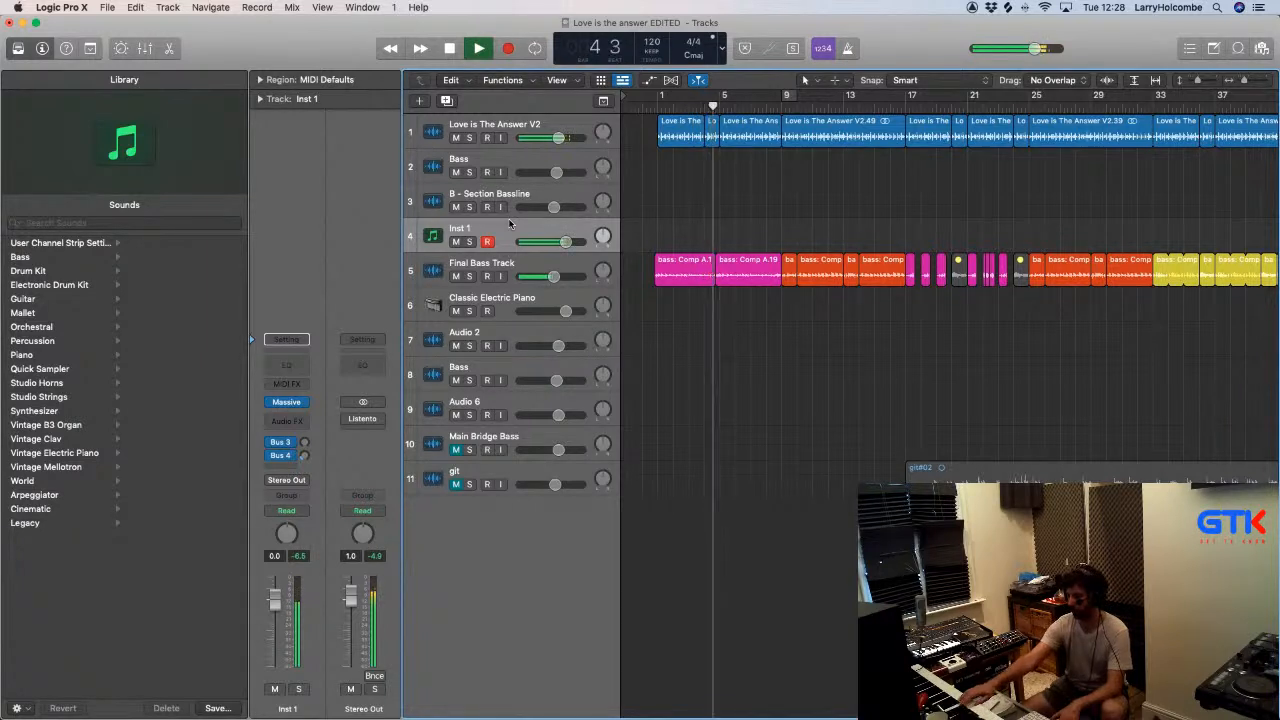
# - Remove the short region before bar 5 on the Love is The Answer V2 track, extend the opening region to bar 5 and stop playback
pyautogui.click(695, 138)
pyautogui.press('super+z')
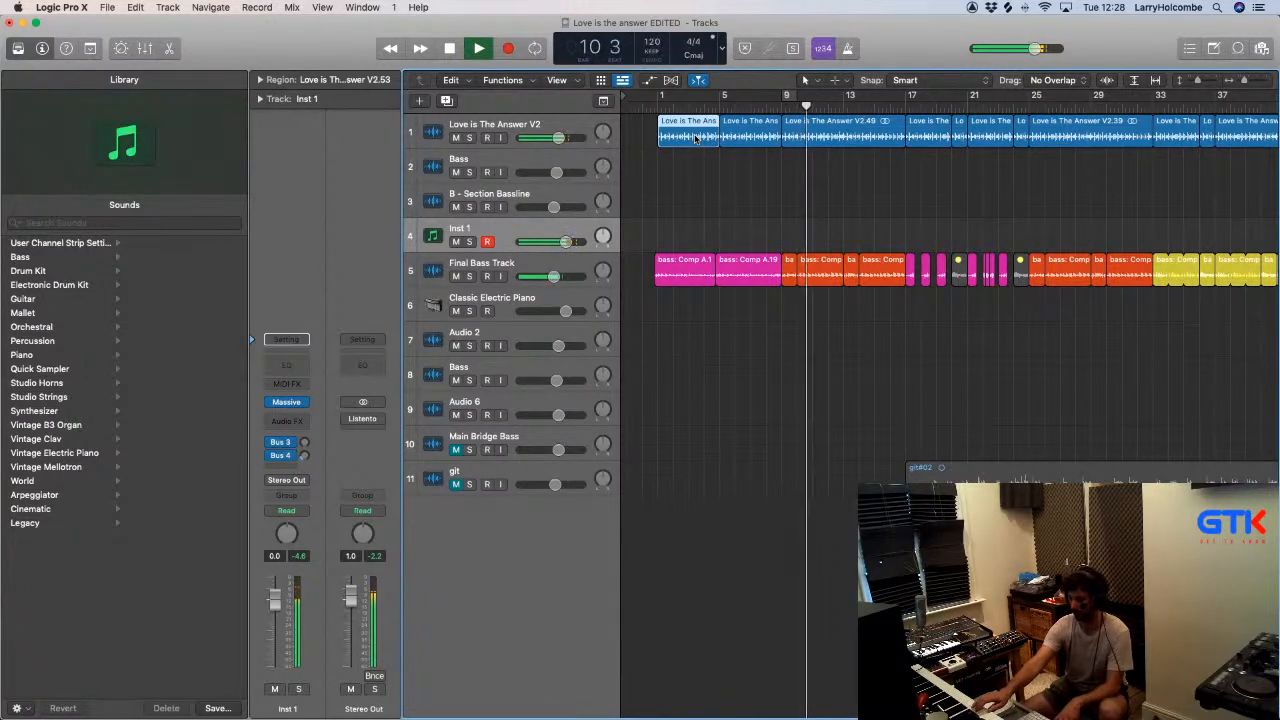
pyautogui.press('space')
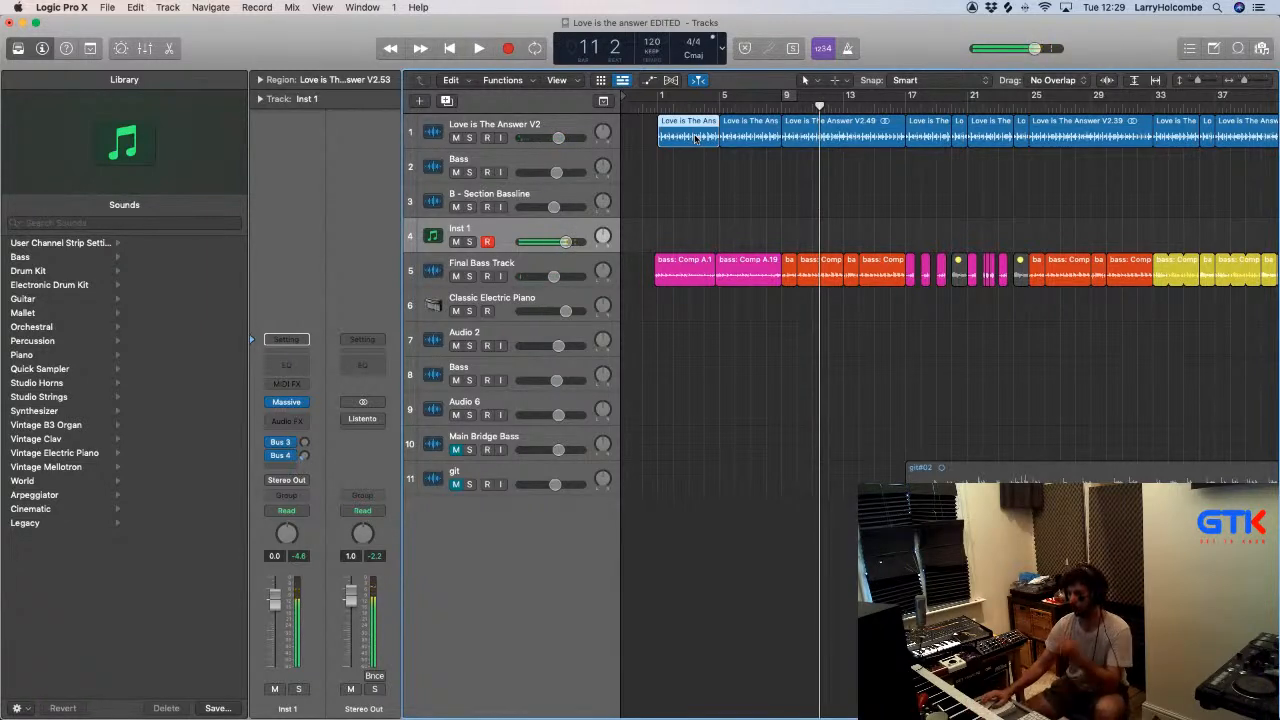
# - Set a cycle range over bars 9 to 13 and rehearse the Inst 1 synth over it, restarting playback several times
pyautogui.moveTo(785, 97); pyautogui.dragTo(847, 97)
pyautogui.press('space')
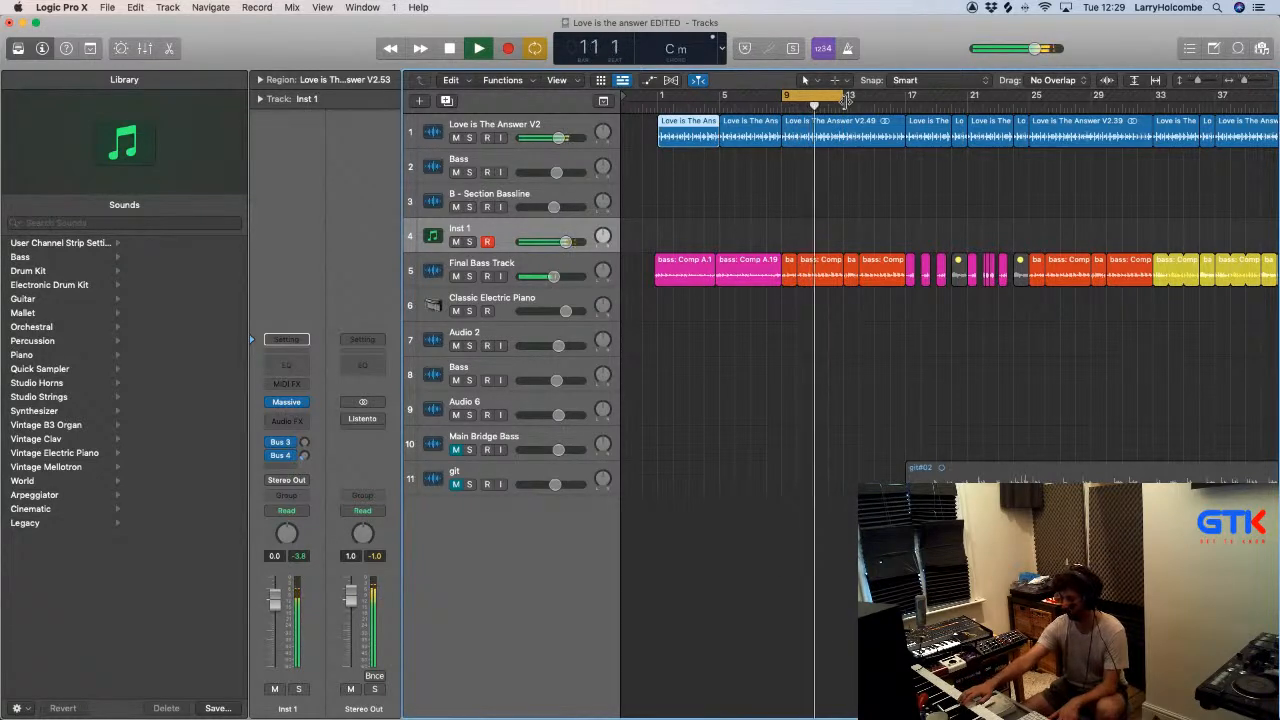
pyautogui.press('space')
pyautogui.press('space')
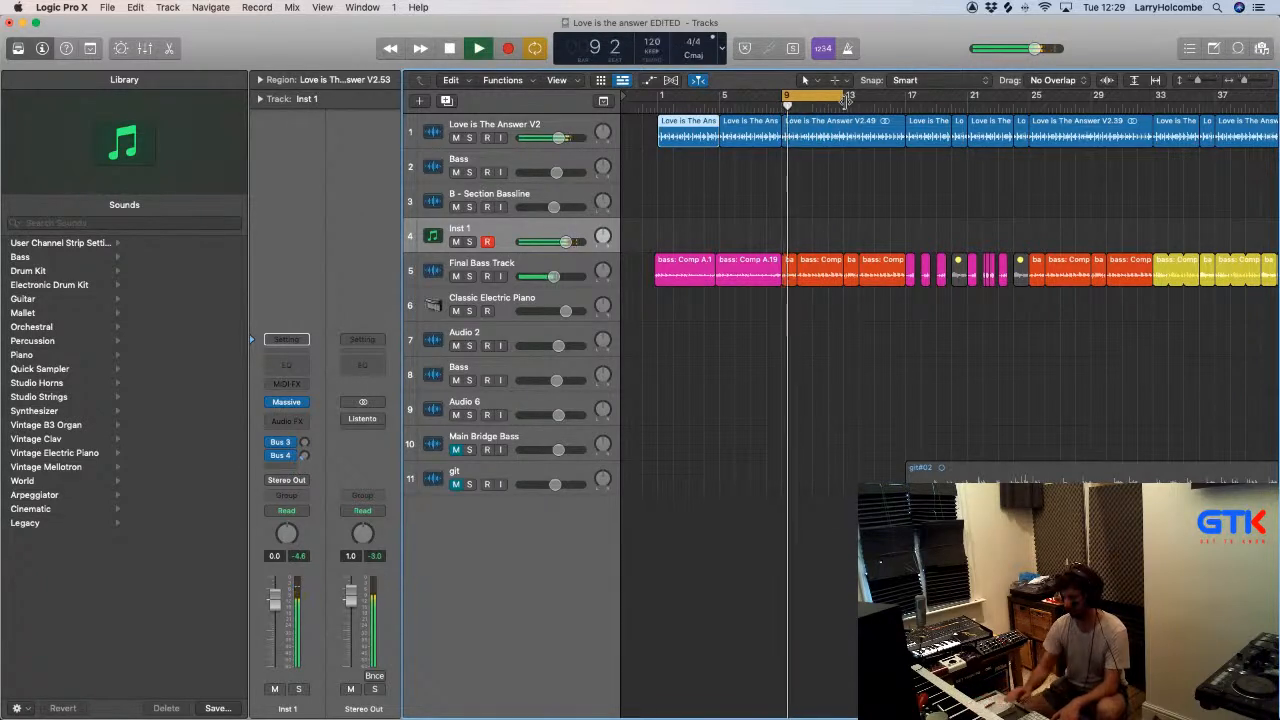
pyautogui.press('space')
pyautogui.press('space')
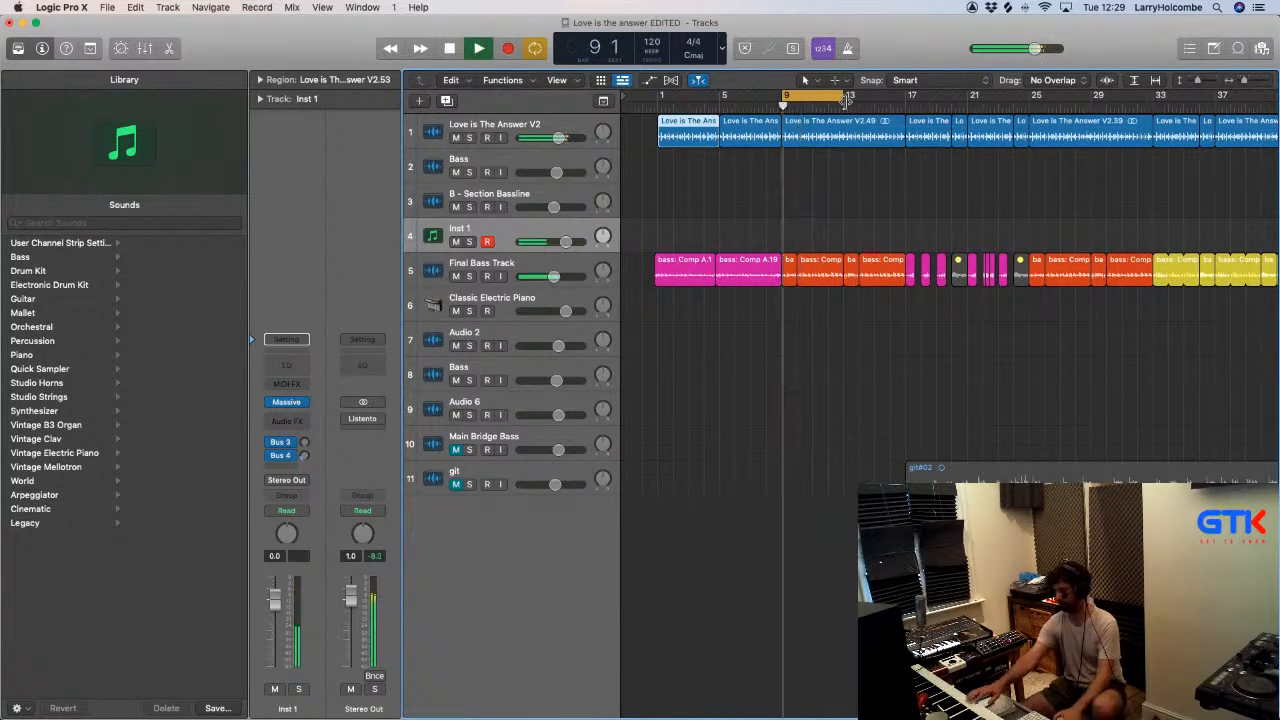
pyautogui.press('space')
pyautogui.press('space')
pyautogui.press('space')
pyautogui.press('space')
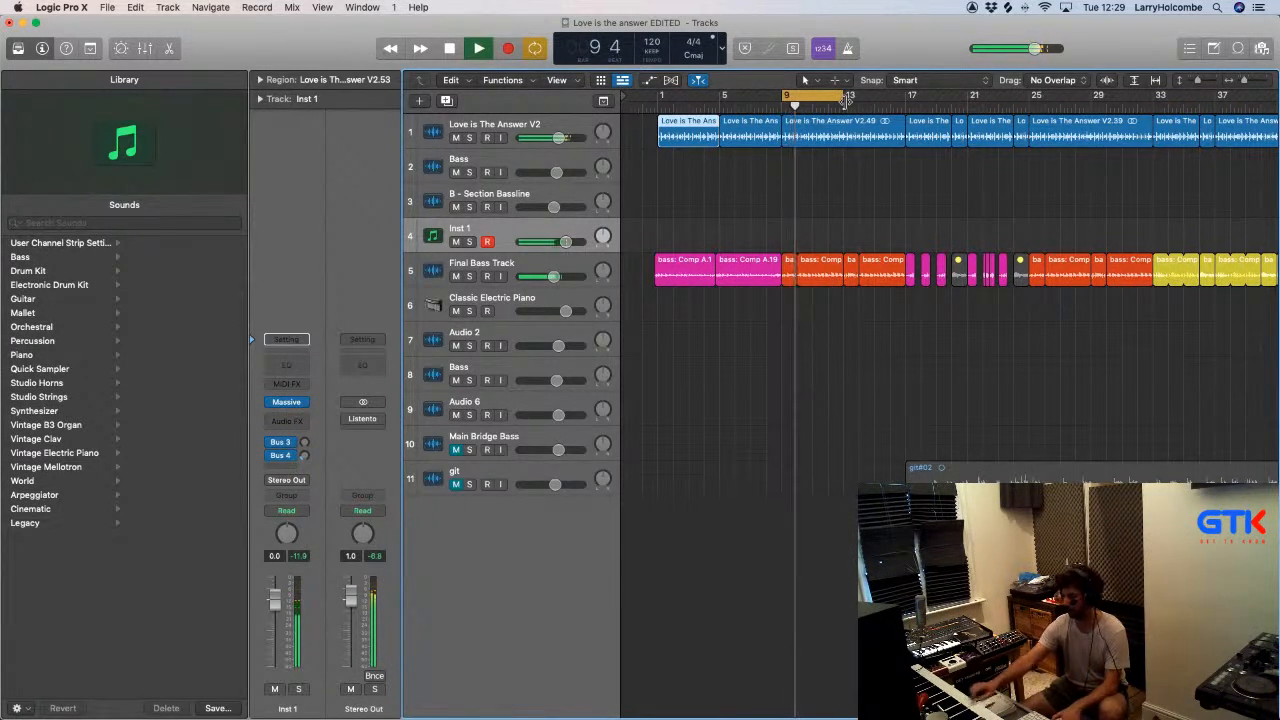
# - Switch off the cycle range and audition the Inst 1 synth over the arrangement from bar 17 and from bar 25
pyautogui.click(847, 100)
pyautogui.click(908, 101)
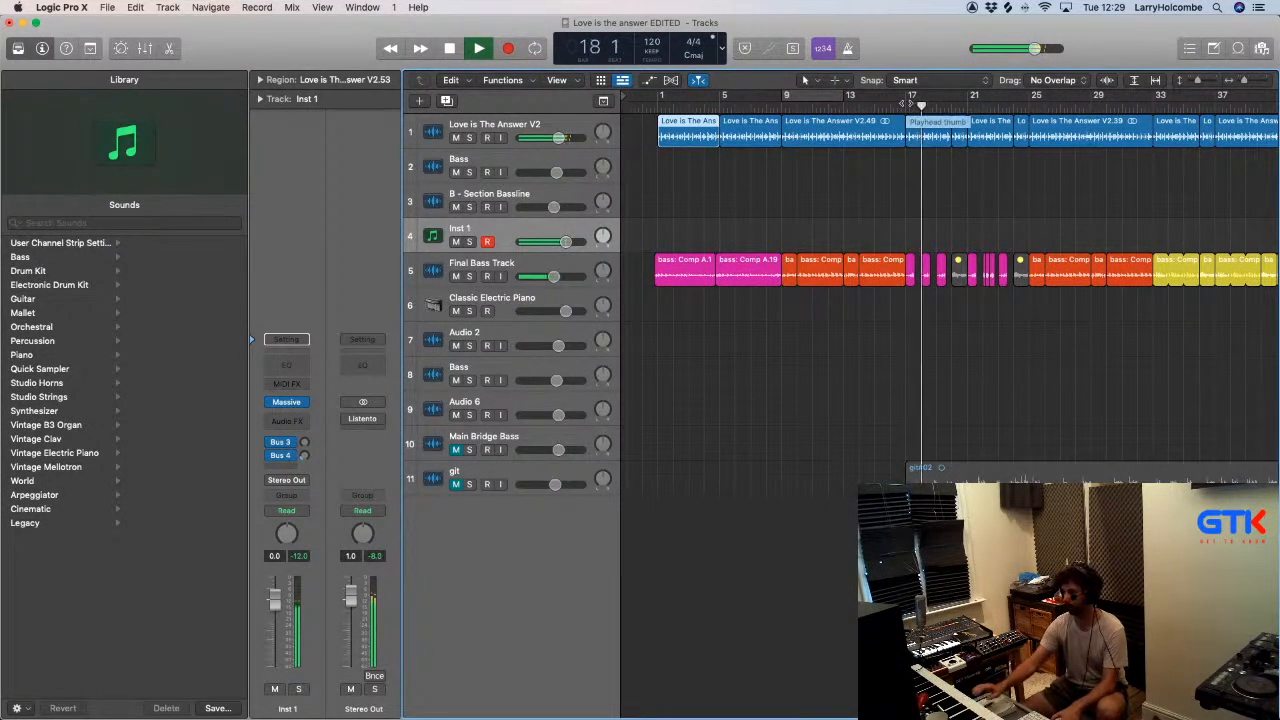
pyautogui.click(1031, 104)
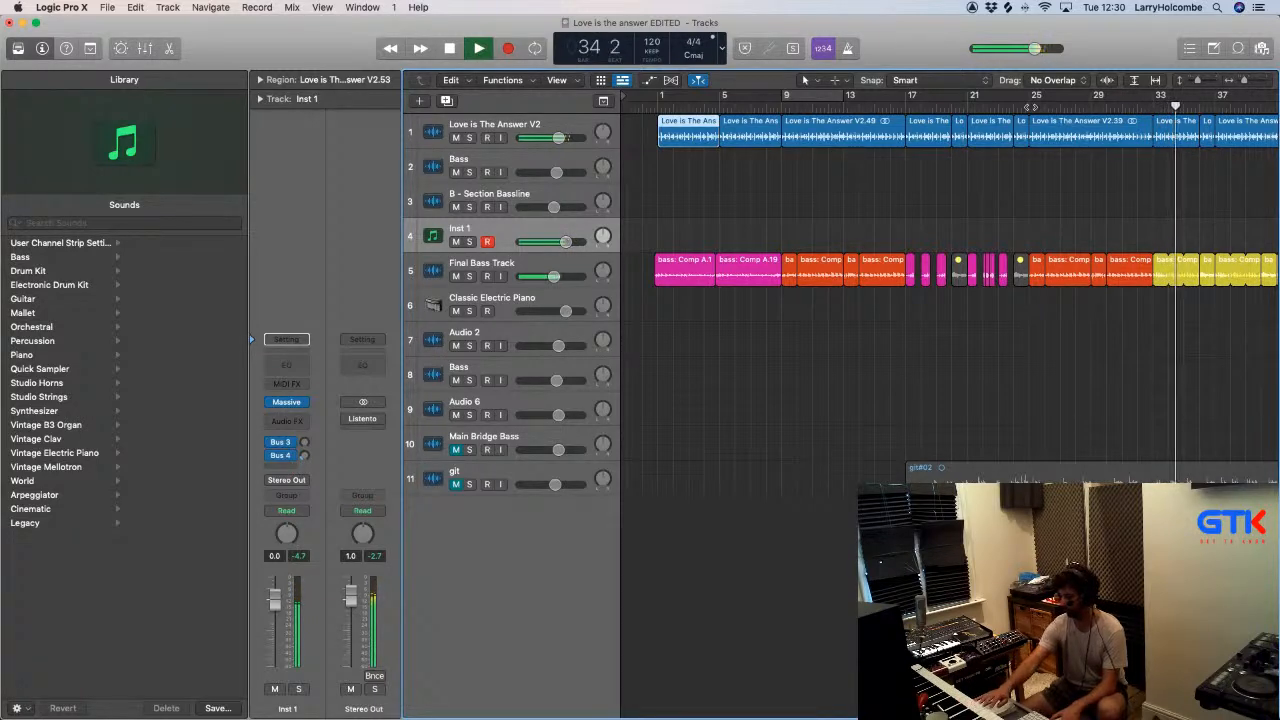
# - Set a cycle range over bars 25 to 37, audition Inst 1 over the section, switch off the cycle and stop playback
pyautogui.scroll(-3, 820, 176)
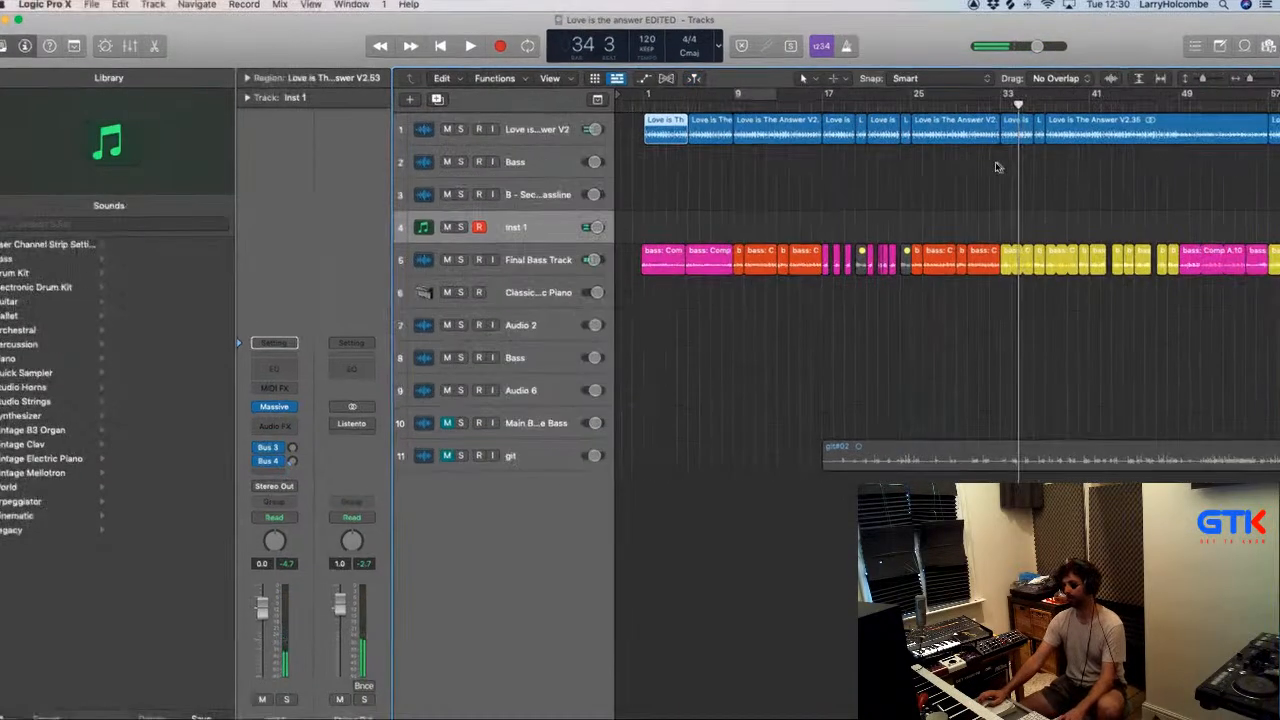
pyautogui.click(1001, 107)
pyautogui.press('space')
pyautogui.moveTo(914, 94); pyautogui.dragTo(1039, 104)
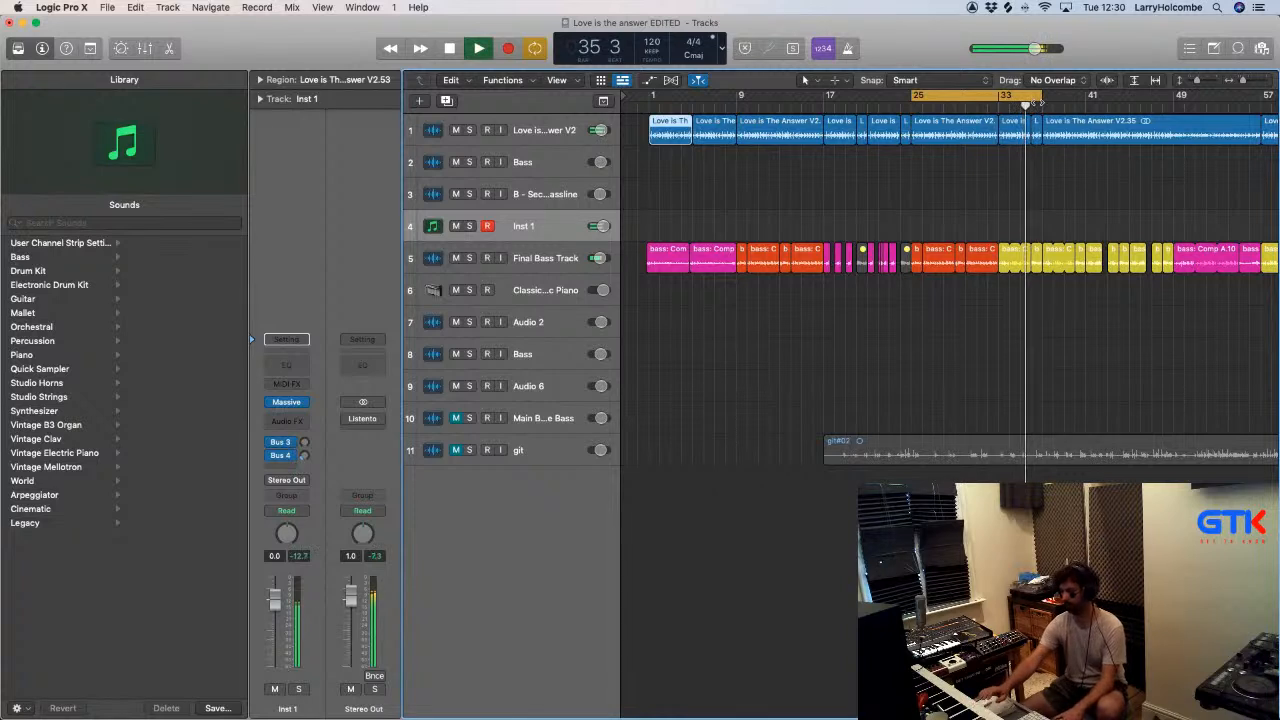
pyautogui.click(935, 96)
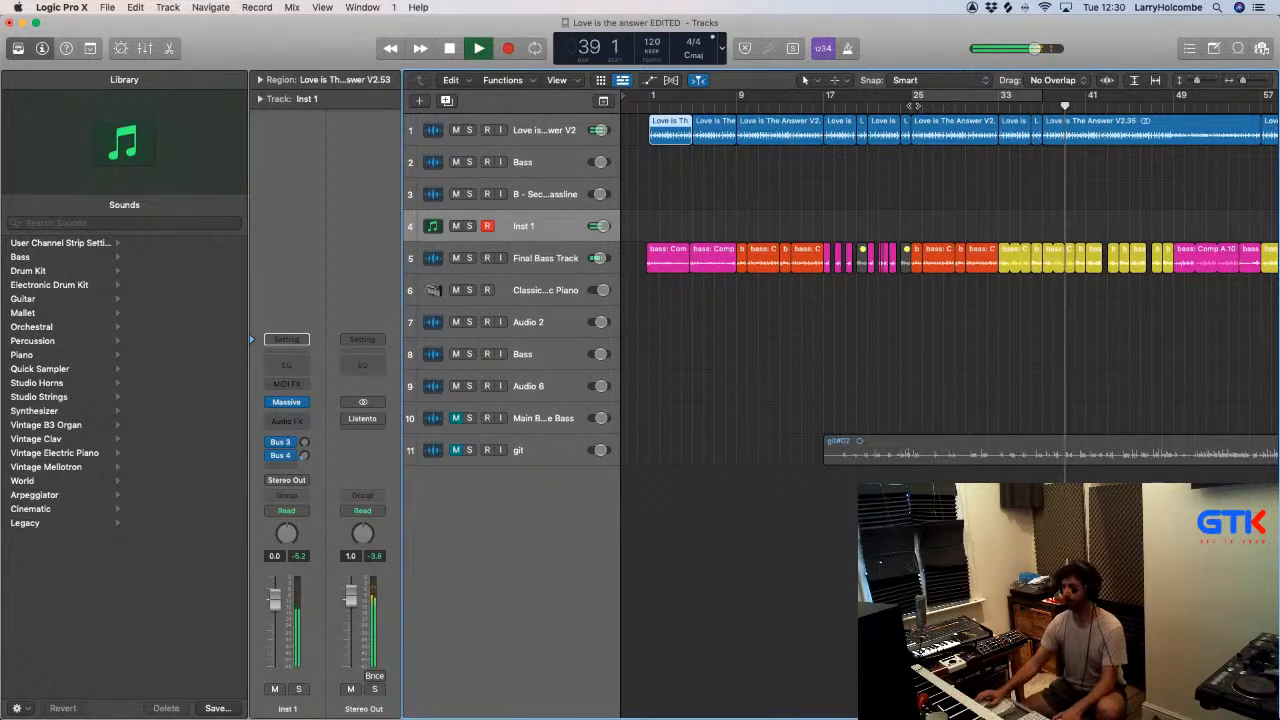
pyautogui.press('space')
# - Set a cycle range over bars 1 to 9, audition Inst 1 over the intro, and play on into bar 10 with the cycle off
pyautogui.moveTo(653, 99); pyautogui.dragTo(737, 101)
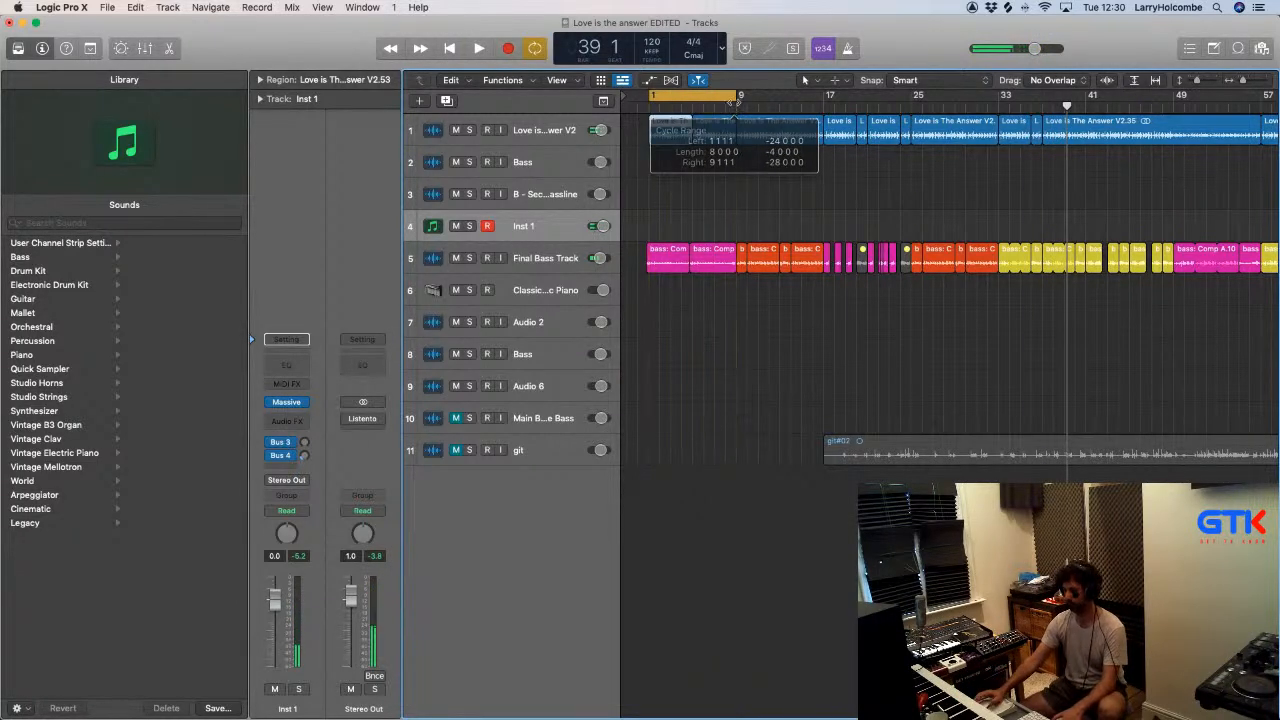
pyautogui.press('space')
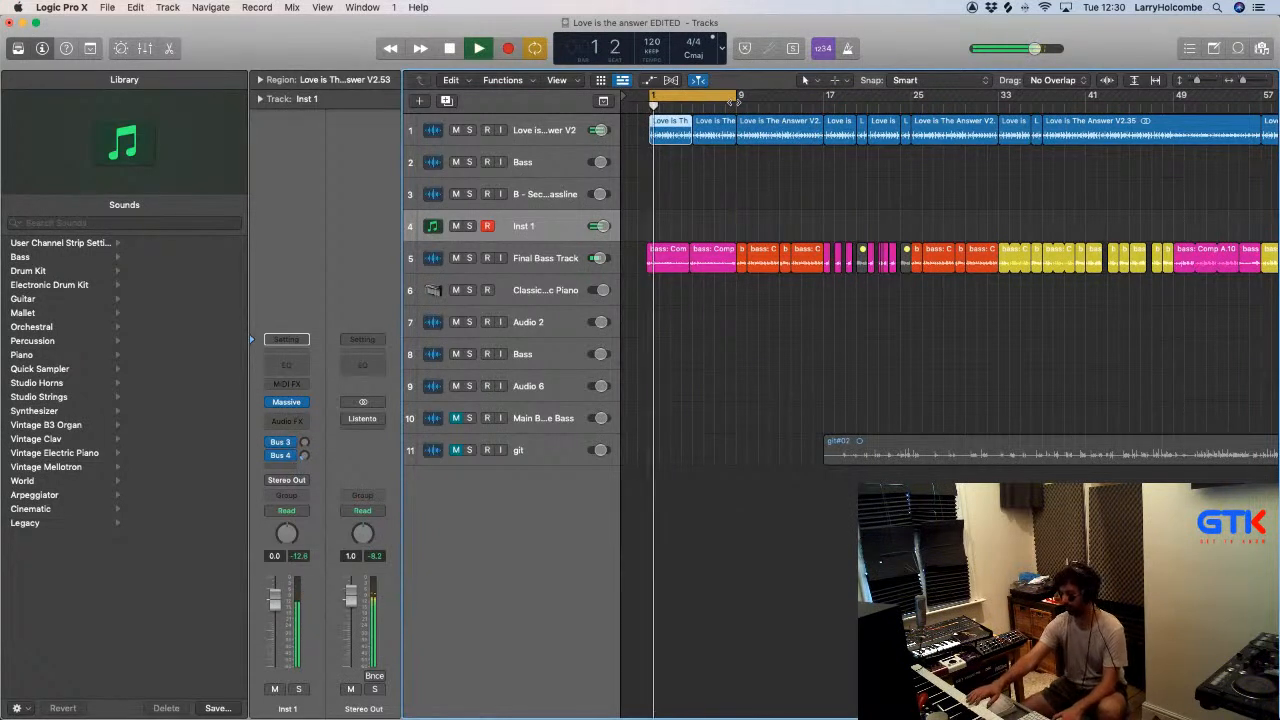
pyautogui.press('space')
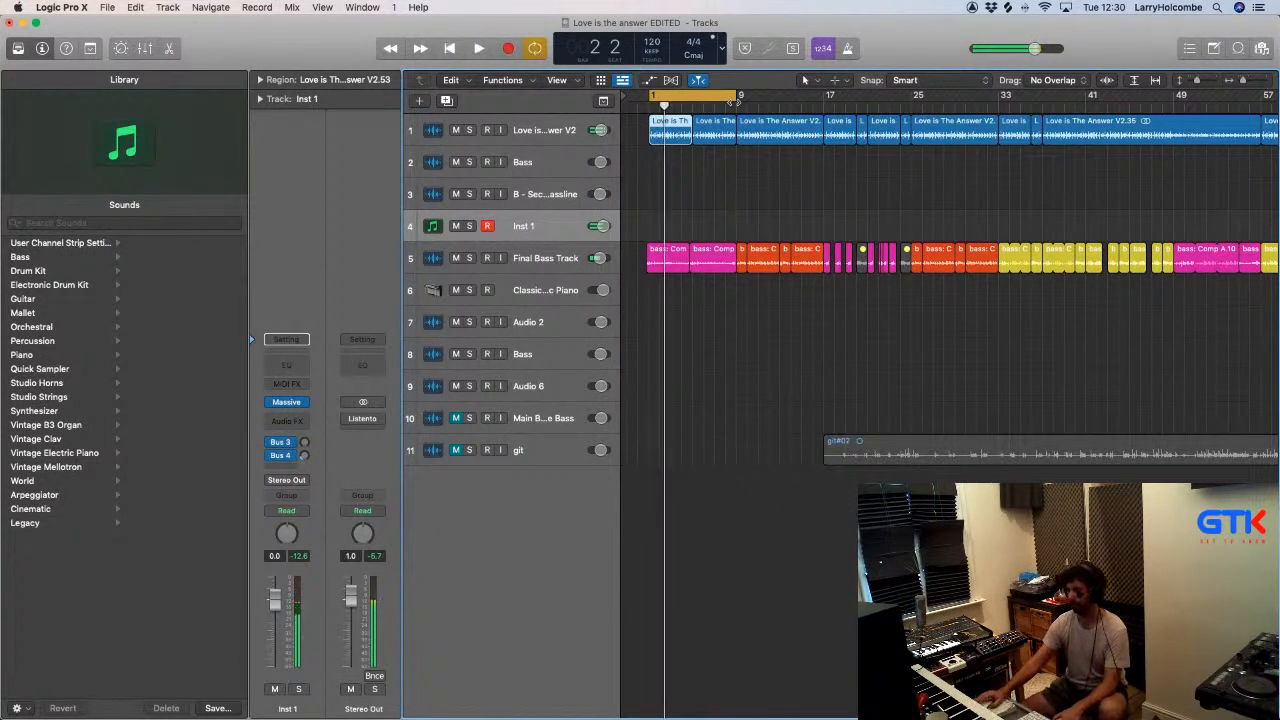
pyautogui.press('space')
pyautogui.press('space')
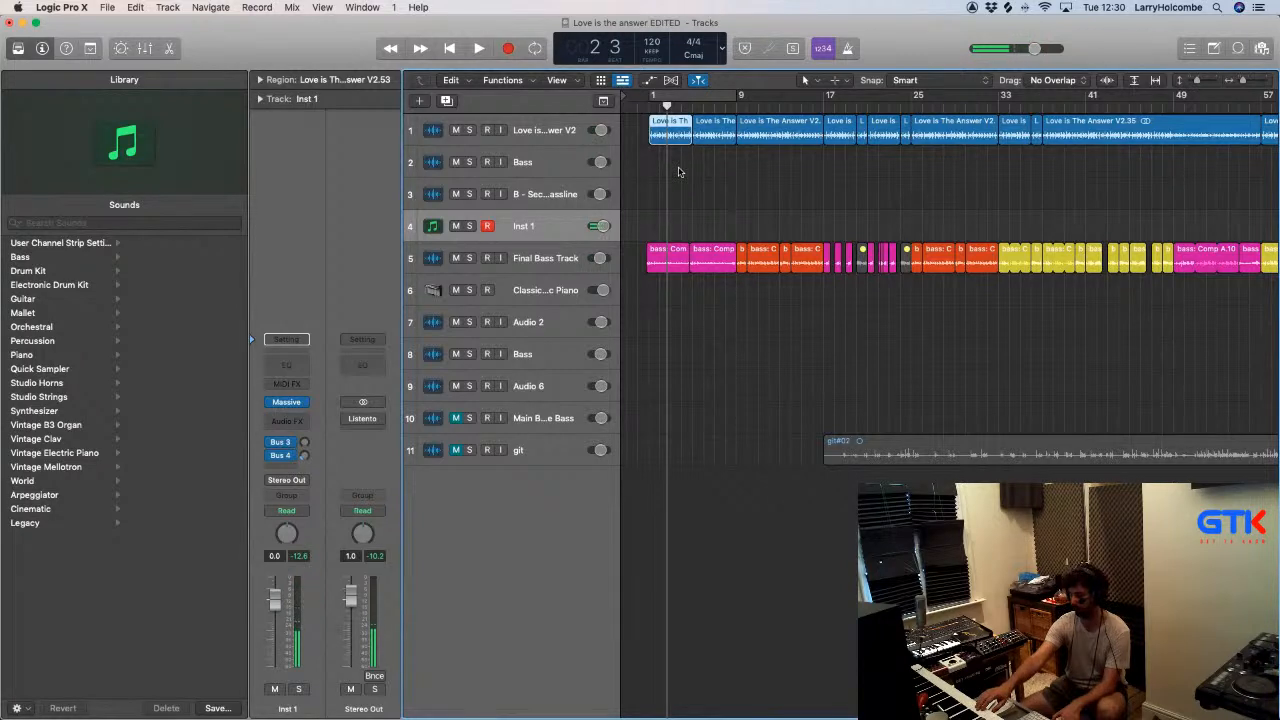
pyautogui.press('space')
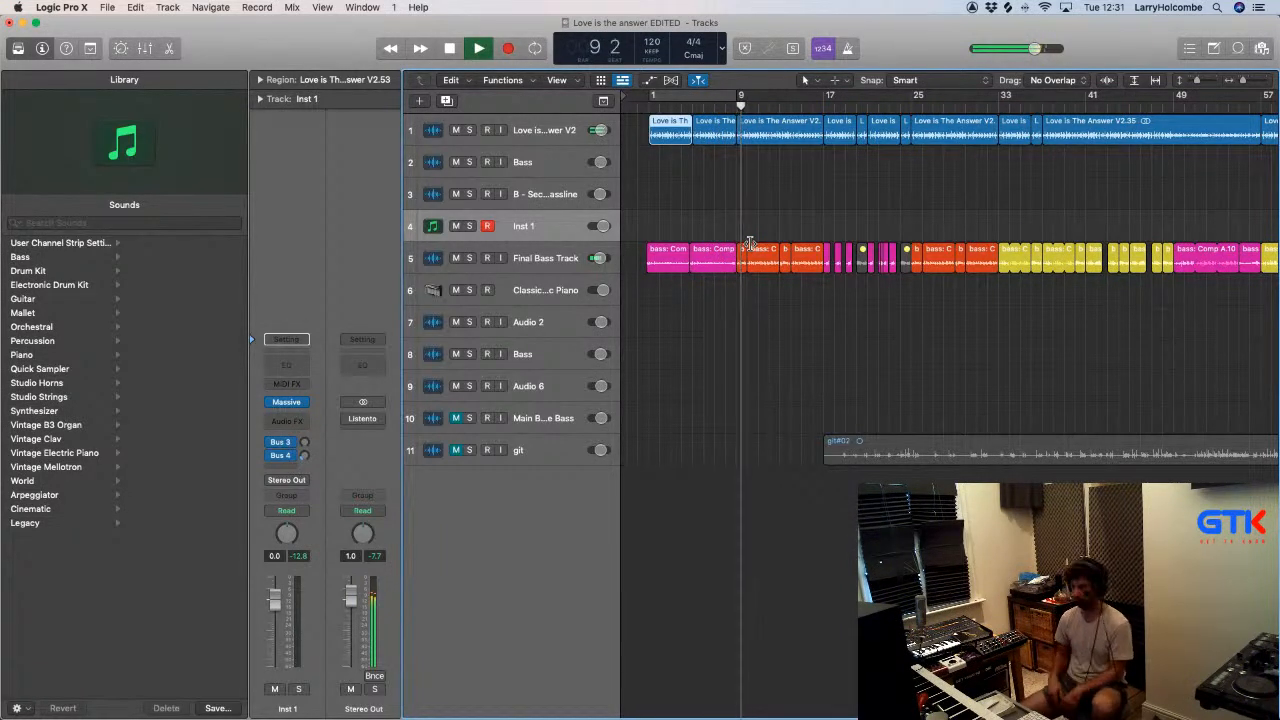
pyautogui.click(716, 177)
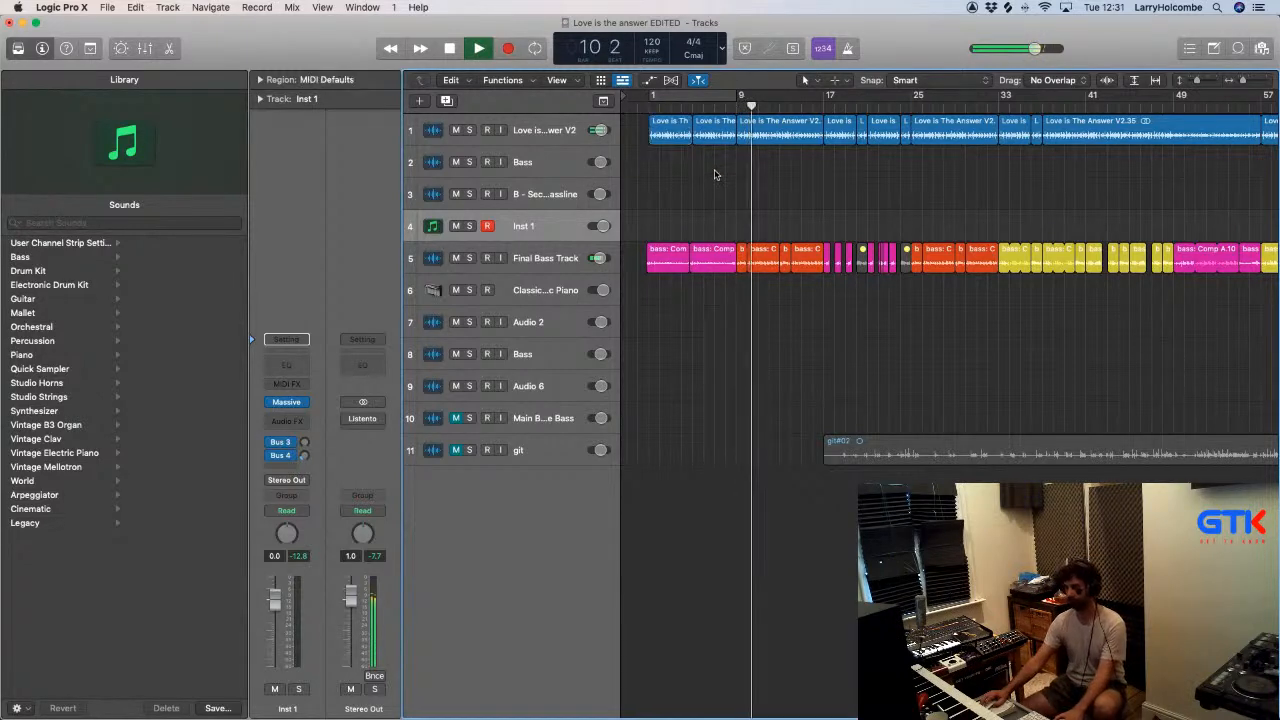
pyautogui.press('space')
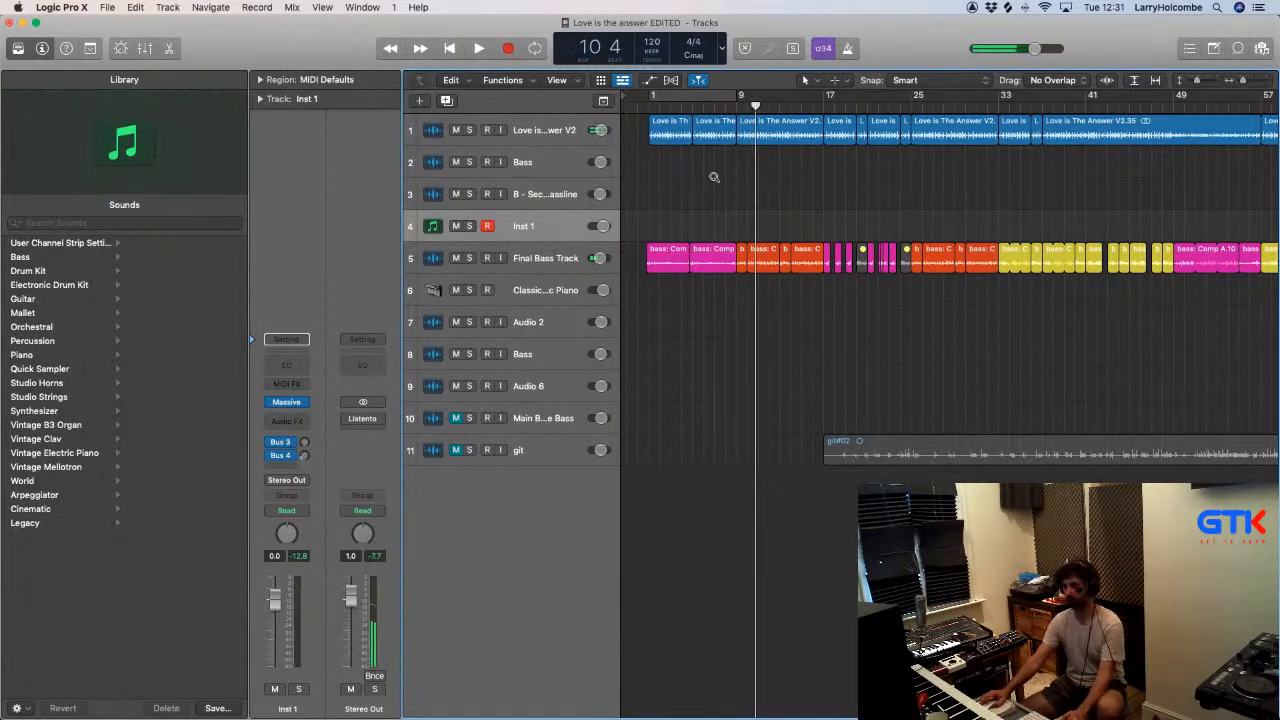
# - Select all regions and set the cycle range to span the whole arrangement
pyautogui.press('z')
pyautogui.press('super+a')
pyautogui.press('super+u')
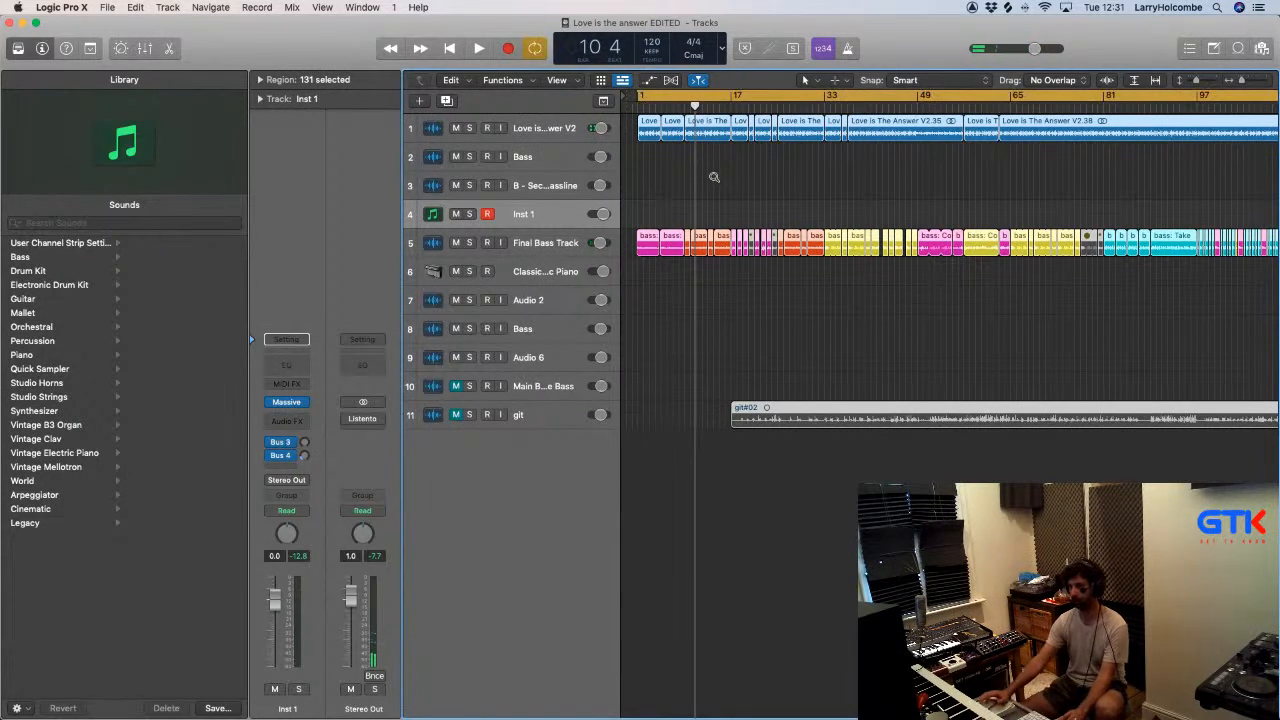
pyautogui.scroll(-5, 714, 177)
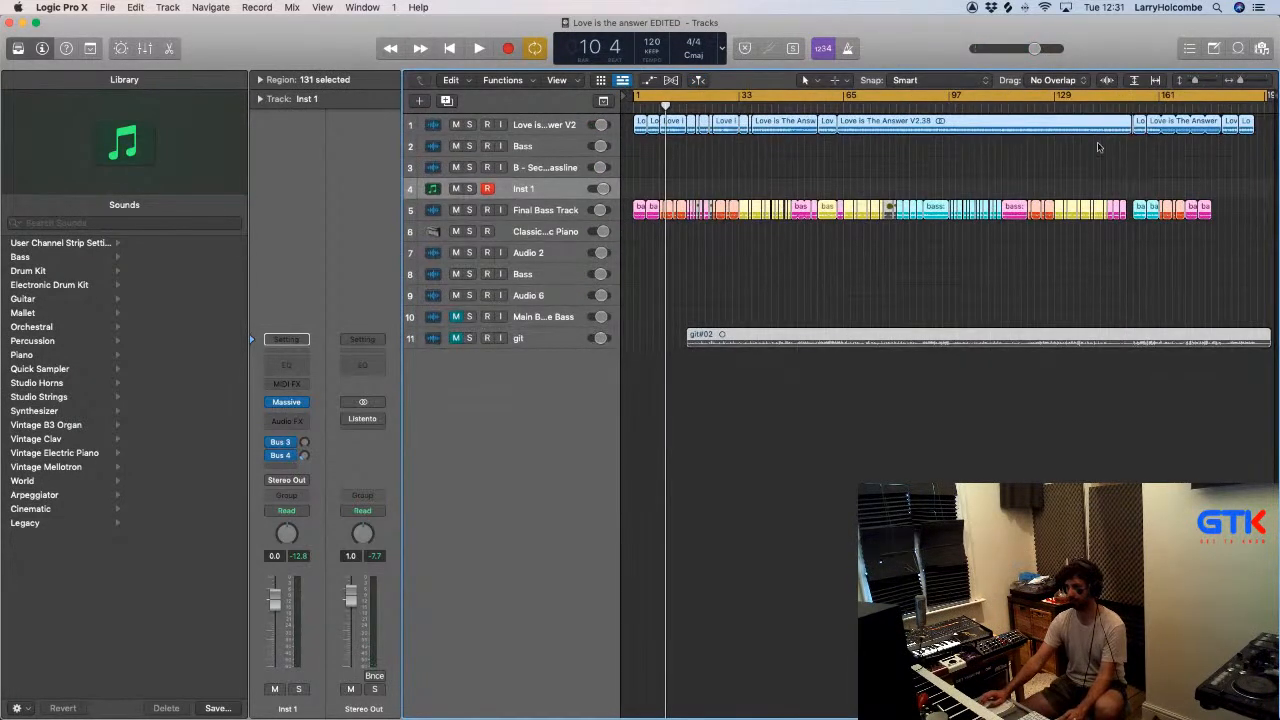
# - Bounce the full cycle range offline as an MP3 named "Love is the answer bass EDITED V3.mp3" in the Bounces folder
pyautogui.press('super+b')
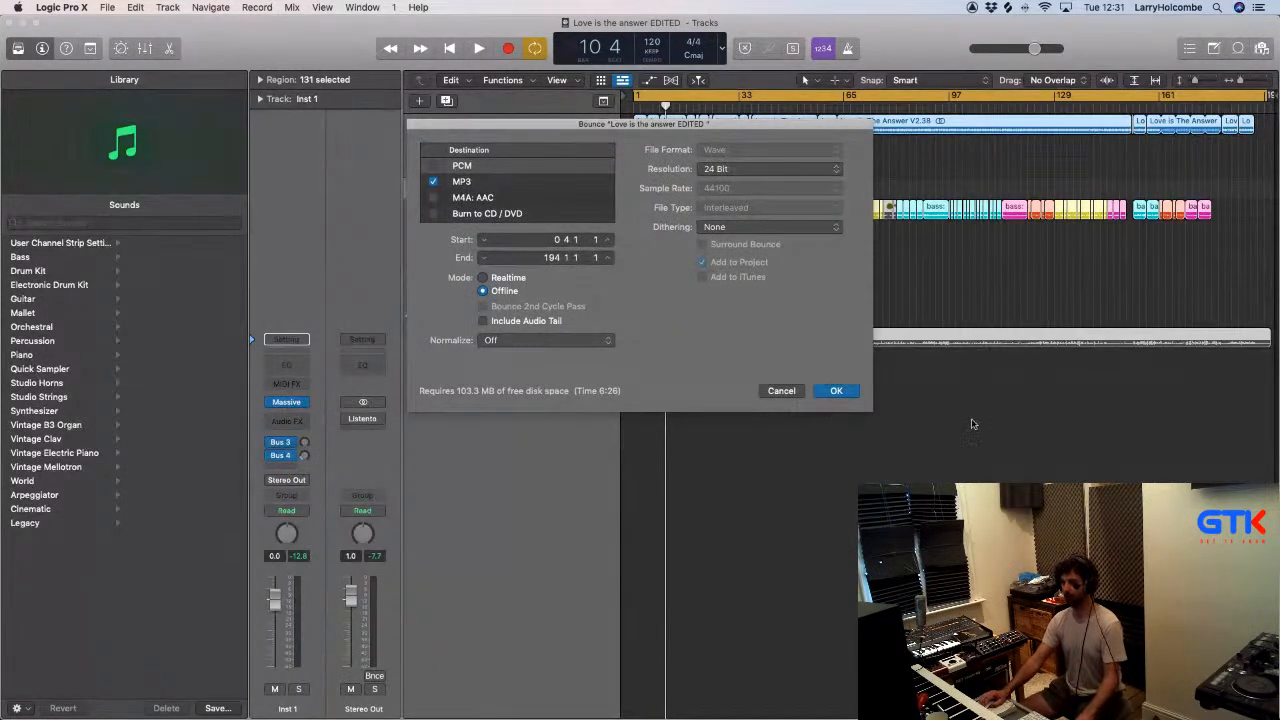
pyautogui.click(835, 390)
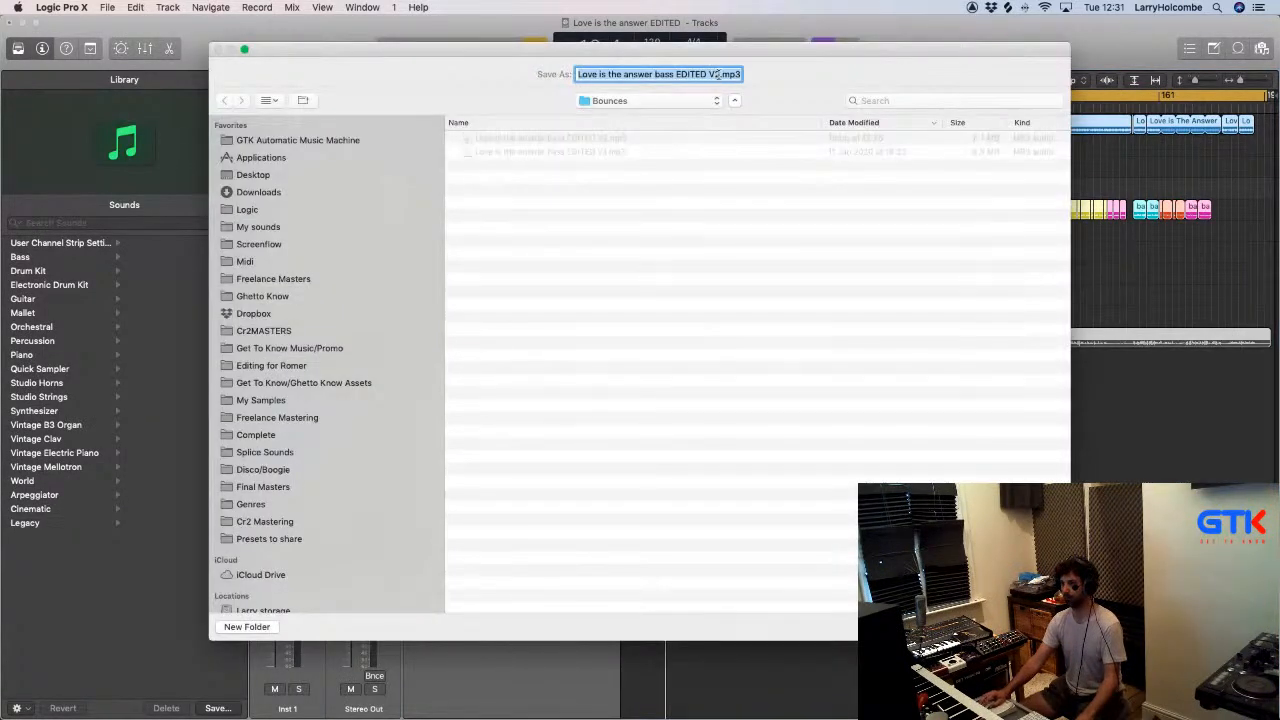
pyautogui.click(718, 74)
pyautogui.press('Return')
# - Switch to Finder, open the project's Bounces folder and move its window clear of the Trello card's attachments
pyautogui.press('super+Tab')
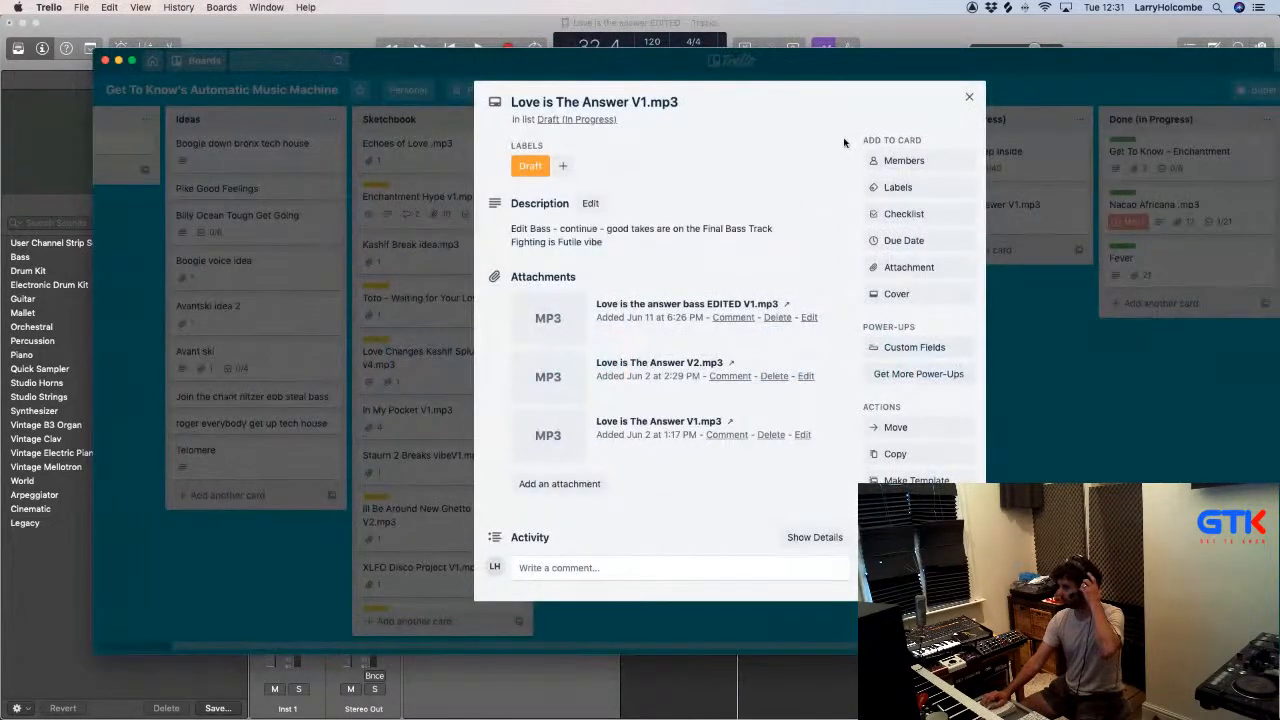
pyautogui.press('super+Tab')
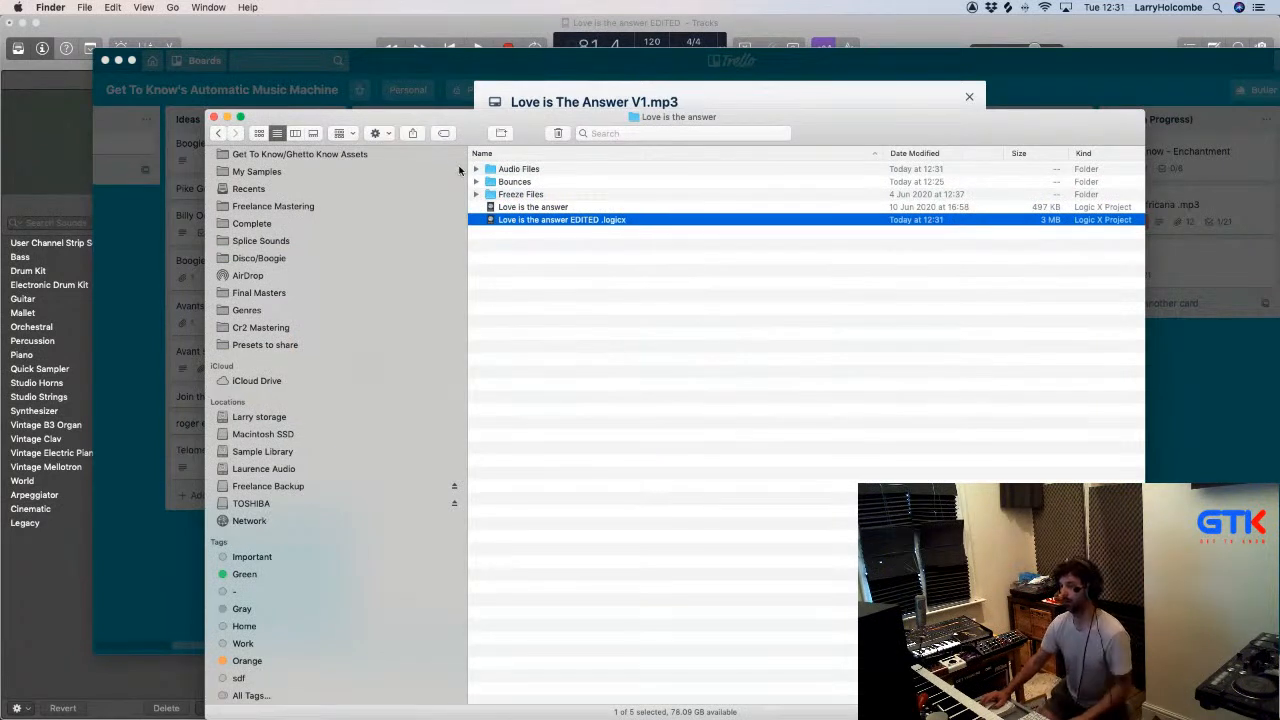
pyautogui.doubleClick(514, 181)
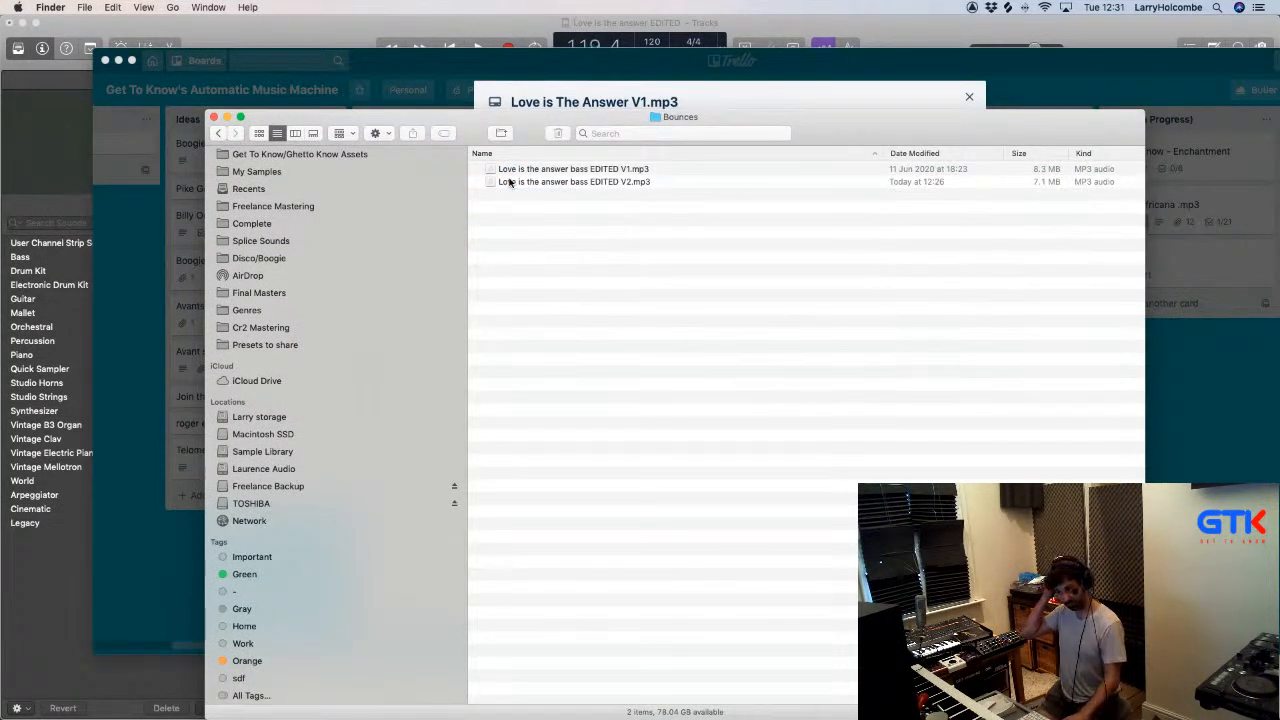
pyautogui.moveTo(519, 127); pyautogui.dragTo(695, 376)
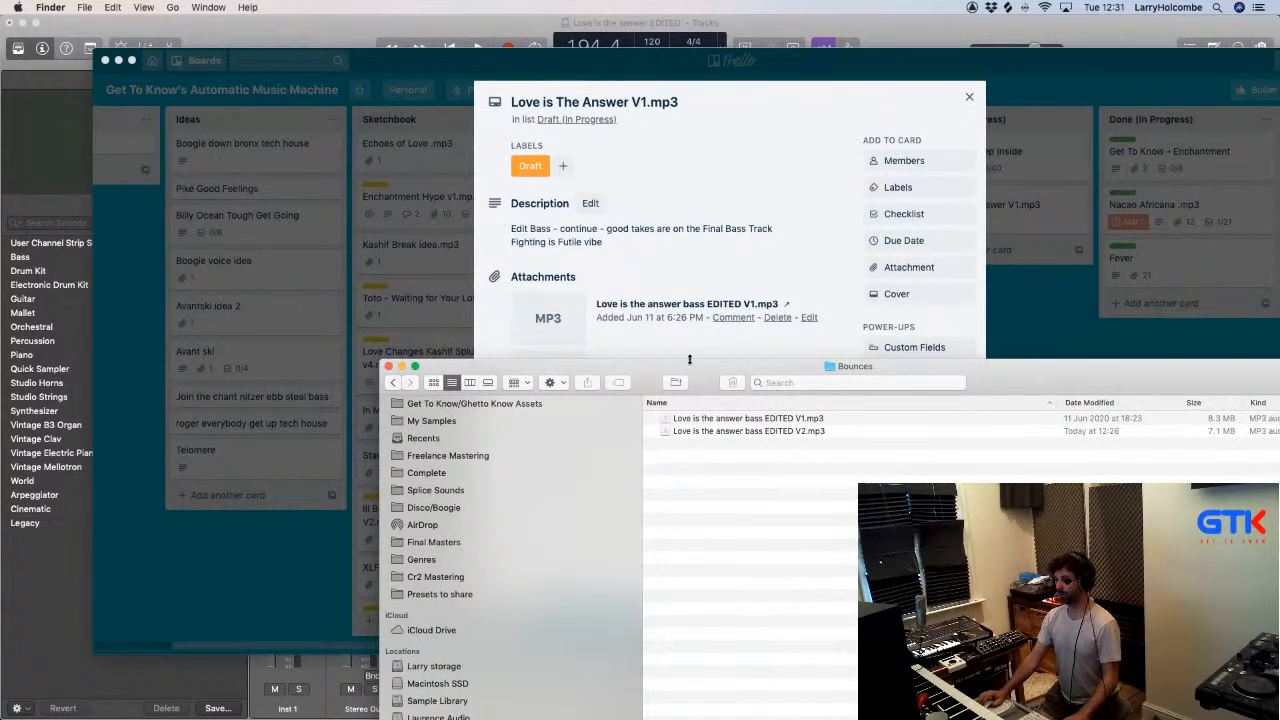
pyautogui.moveTo(646, 371); pyautogui.dragTo(661, 488)
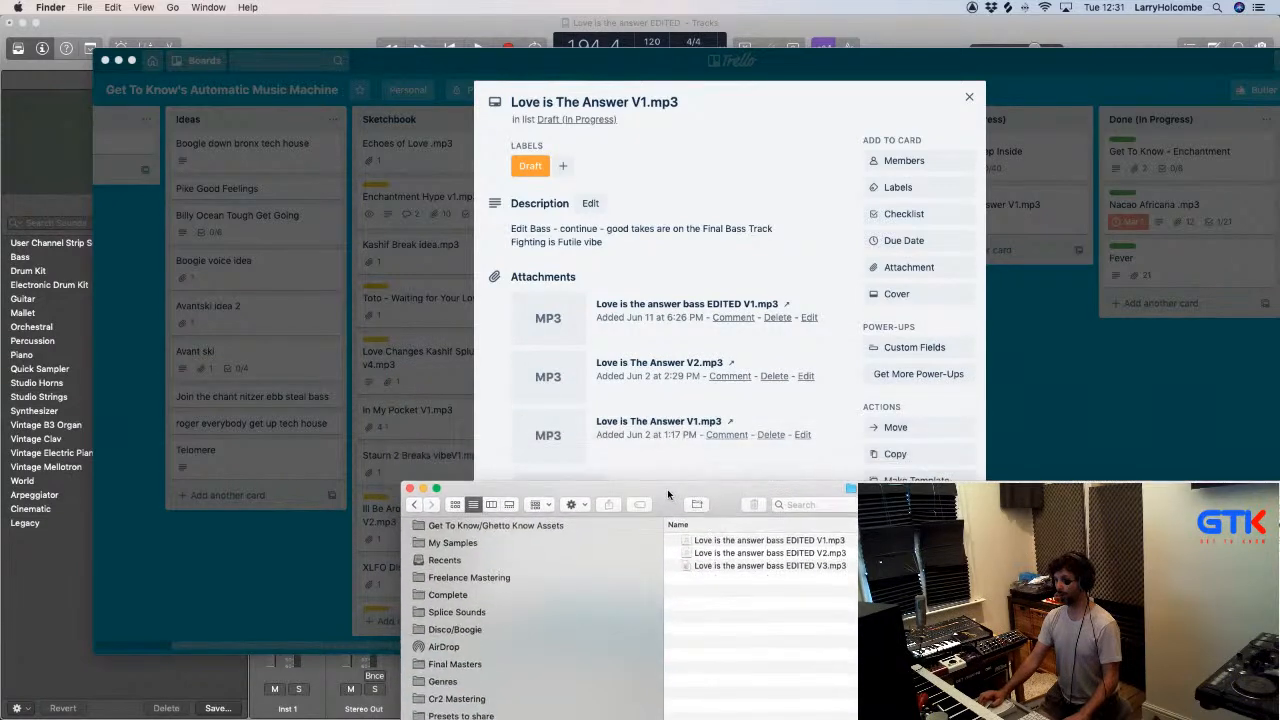
# - Check the bounce progress in Logic Pro X, then bring the Finder Bounces window back to the front
pyautogui.press('super+Tab')
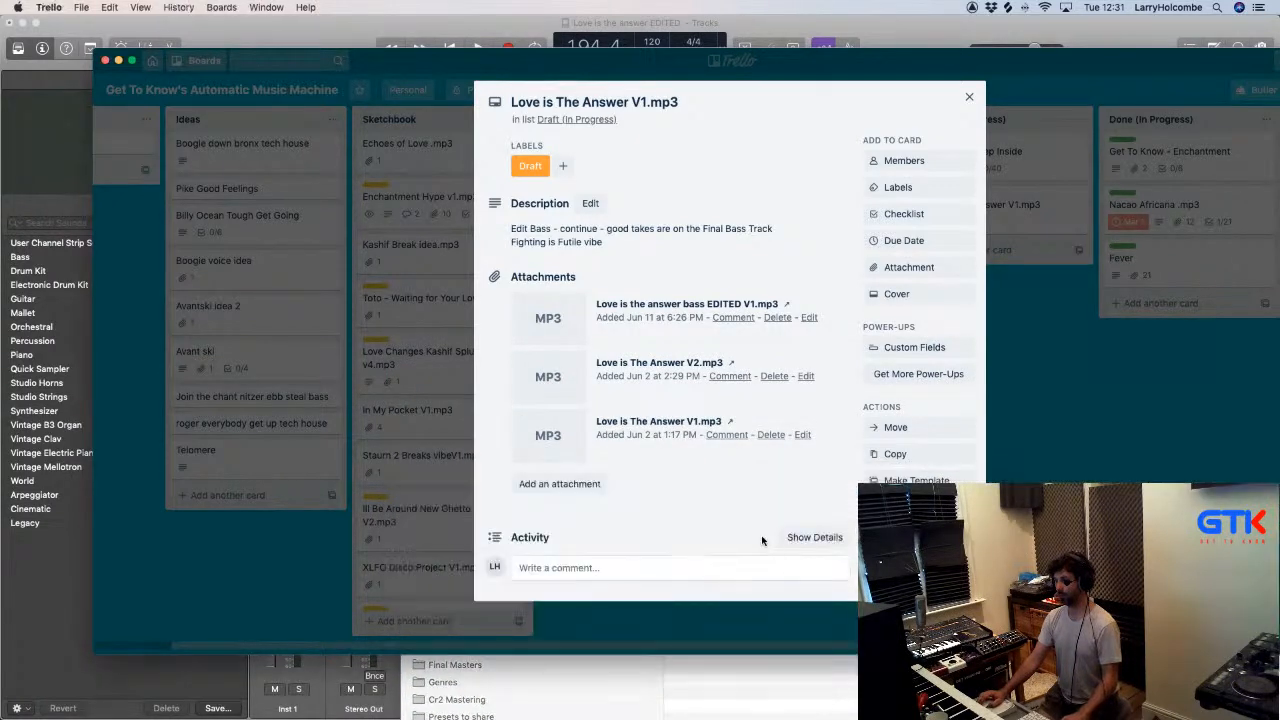
pyautogui.click(323, 31)
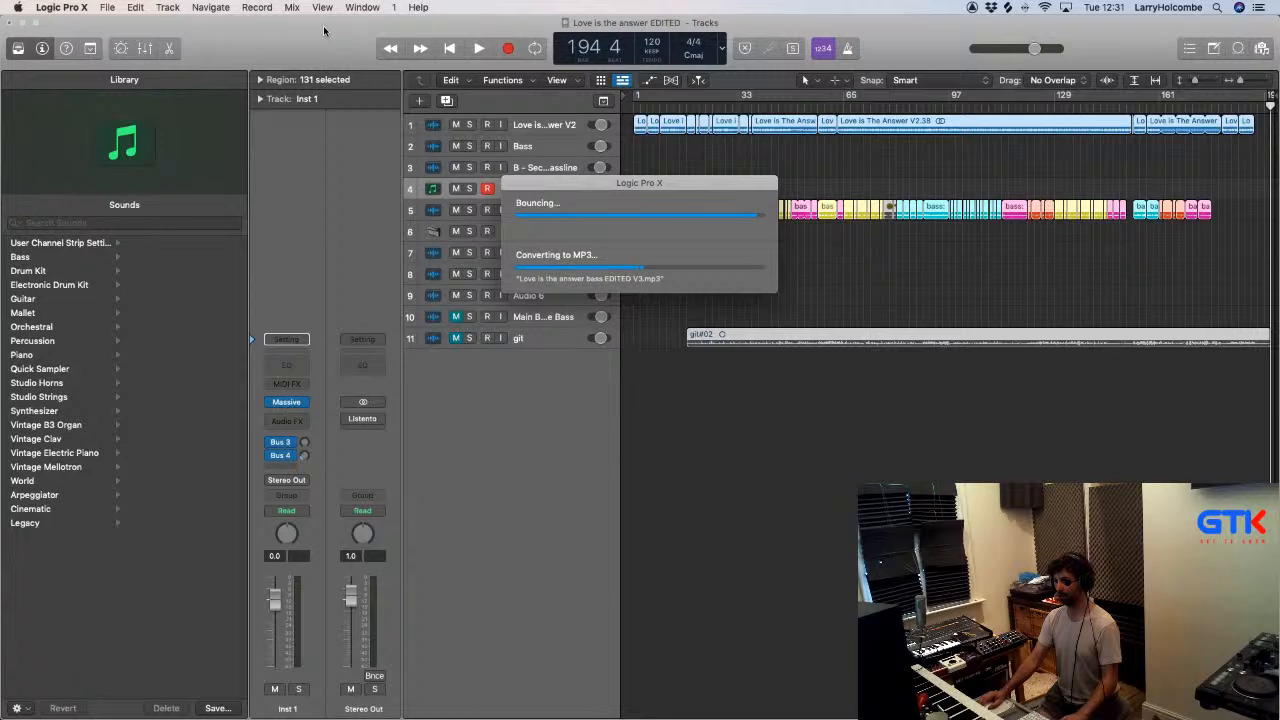
pyautogui.press('super+Tab')
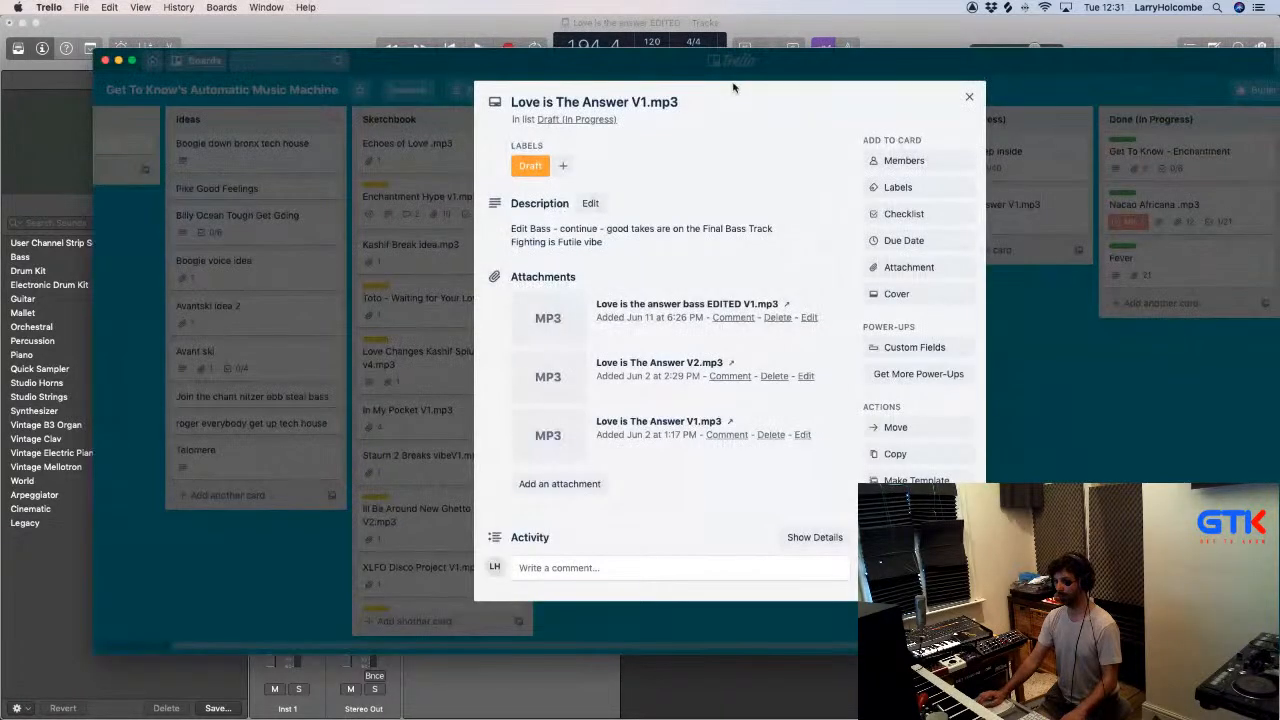
pyautogui.press('super+Tab')
pyautogui.press('super+Tab')
pyautogui.press('super+Tab')
pyautogui.press('super+Tab')
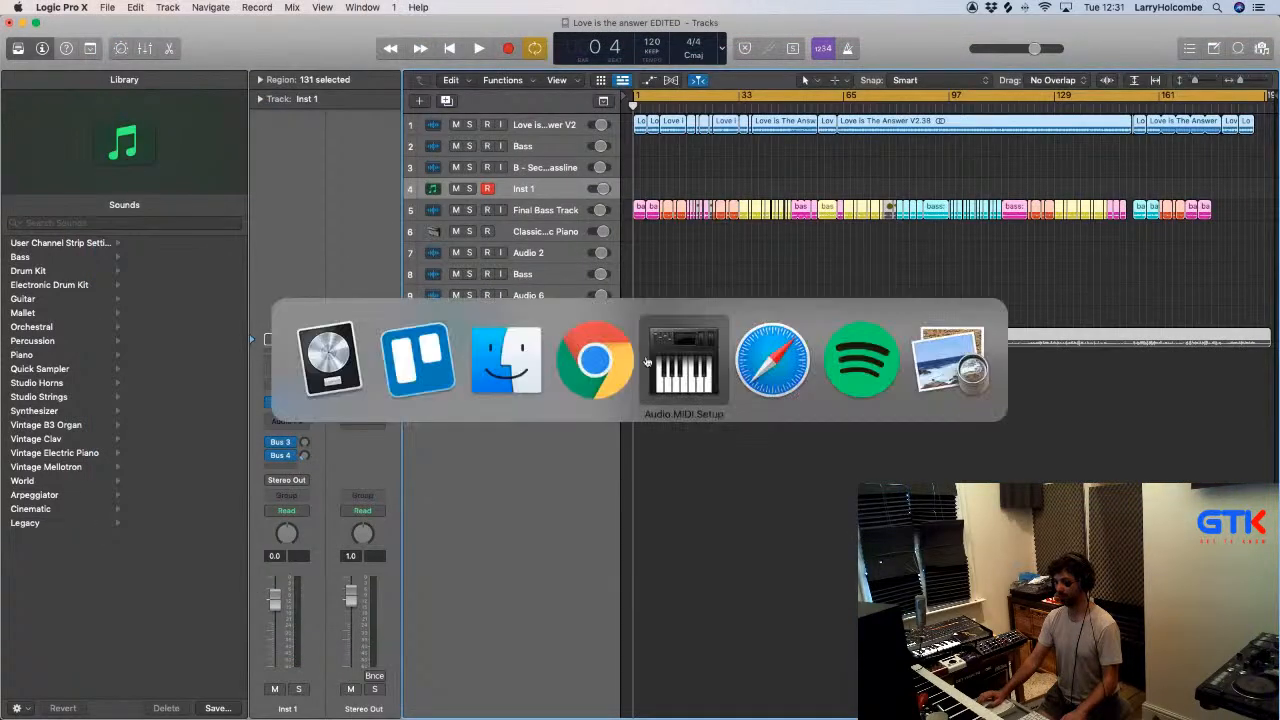
pyautogui.press('super+shift+Tab')
pyautogui.press('super+shift+Tab')
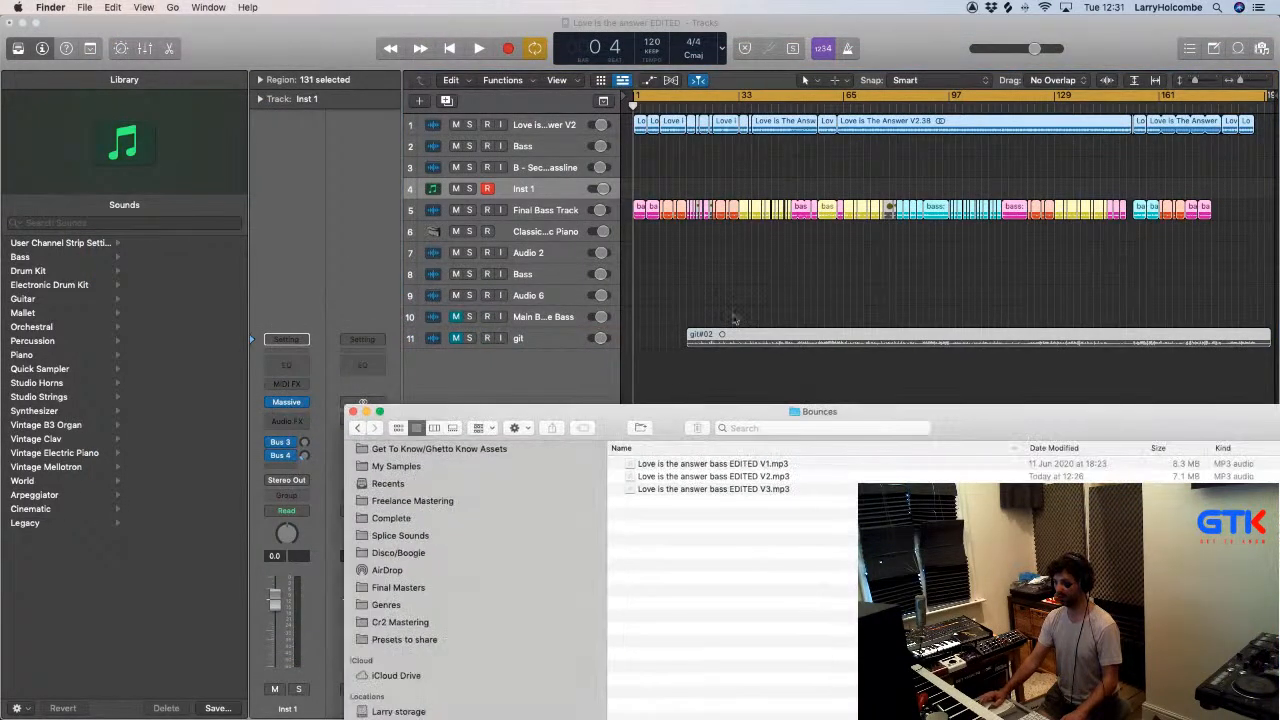
# - Return to Logic Pro X, save the "Love is the answer EDITED" project and close it
pyautogui.click(757, 262)
pyautogui.press('super+s')
pyautogui.press('super+w')
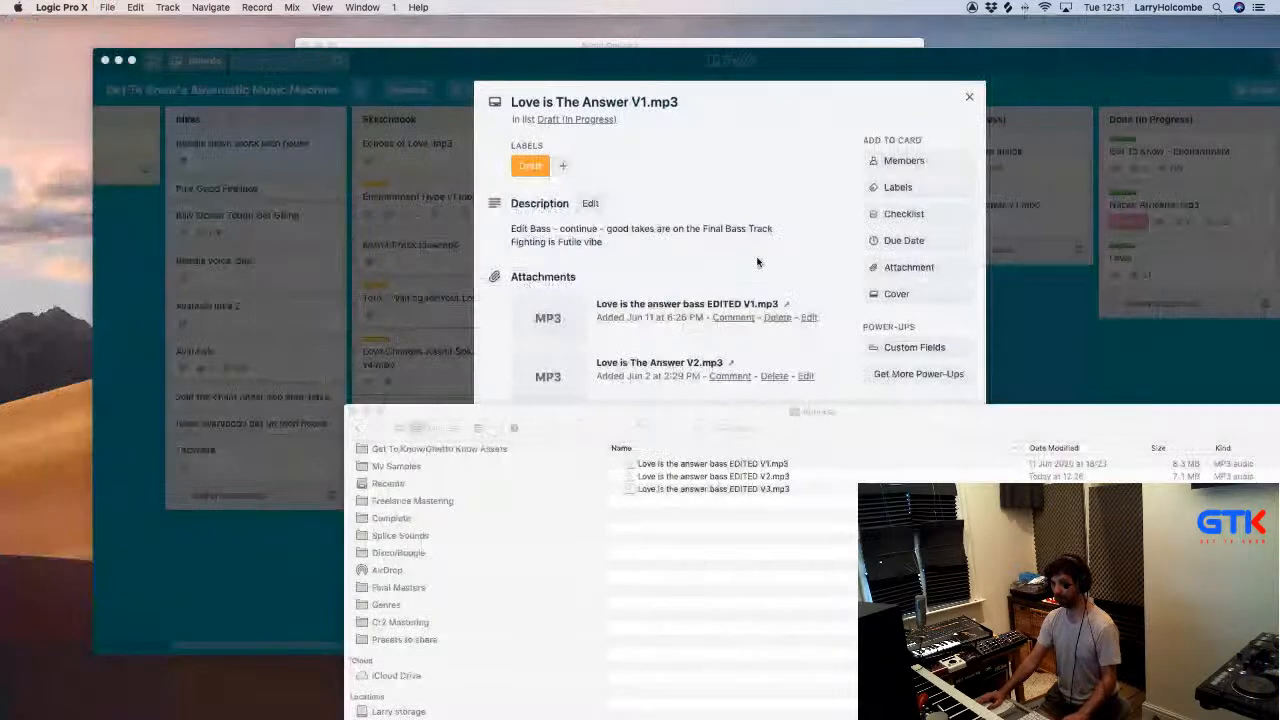
# - Attach "Love is the answer bass EDITED V3.mp3" from the Bounces folder to the Trello card Love is The Answer V1.mp3
pyautogui.press('super+Tab')
pyautogui.moveTo(745, 490); pyautogui.dragTo(607, 322)
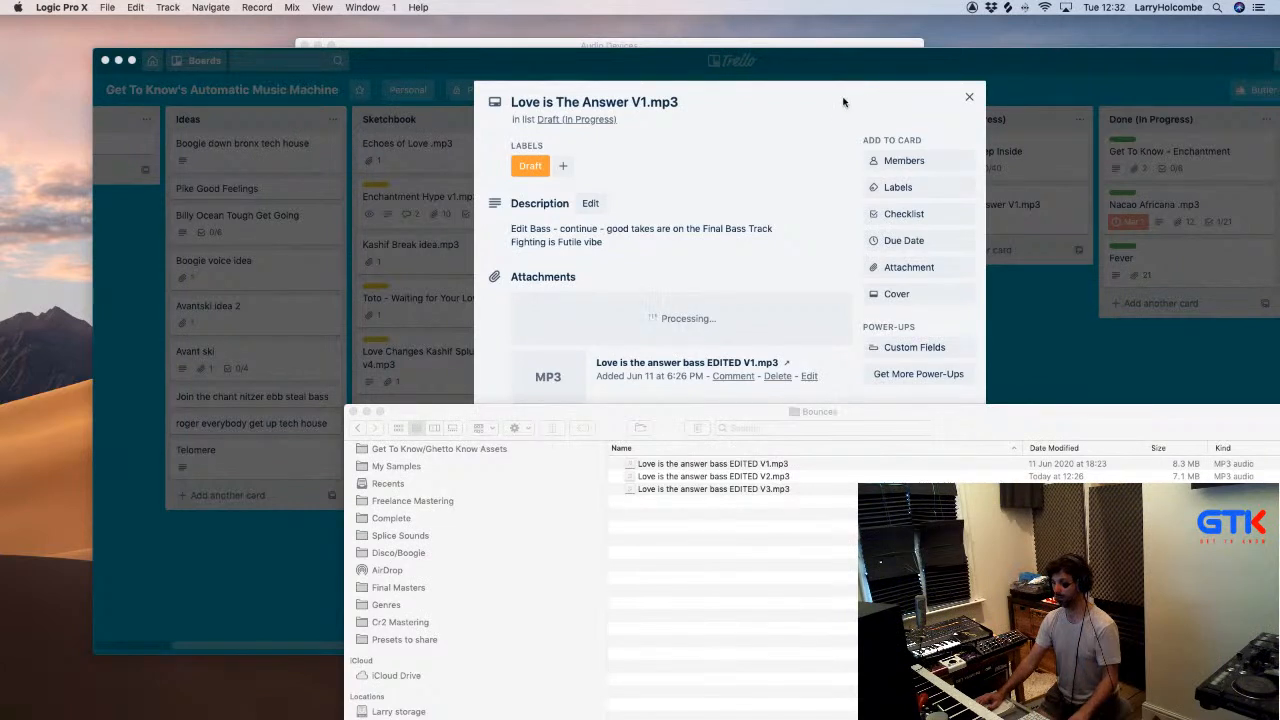
pyautogui.click(826, 142)
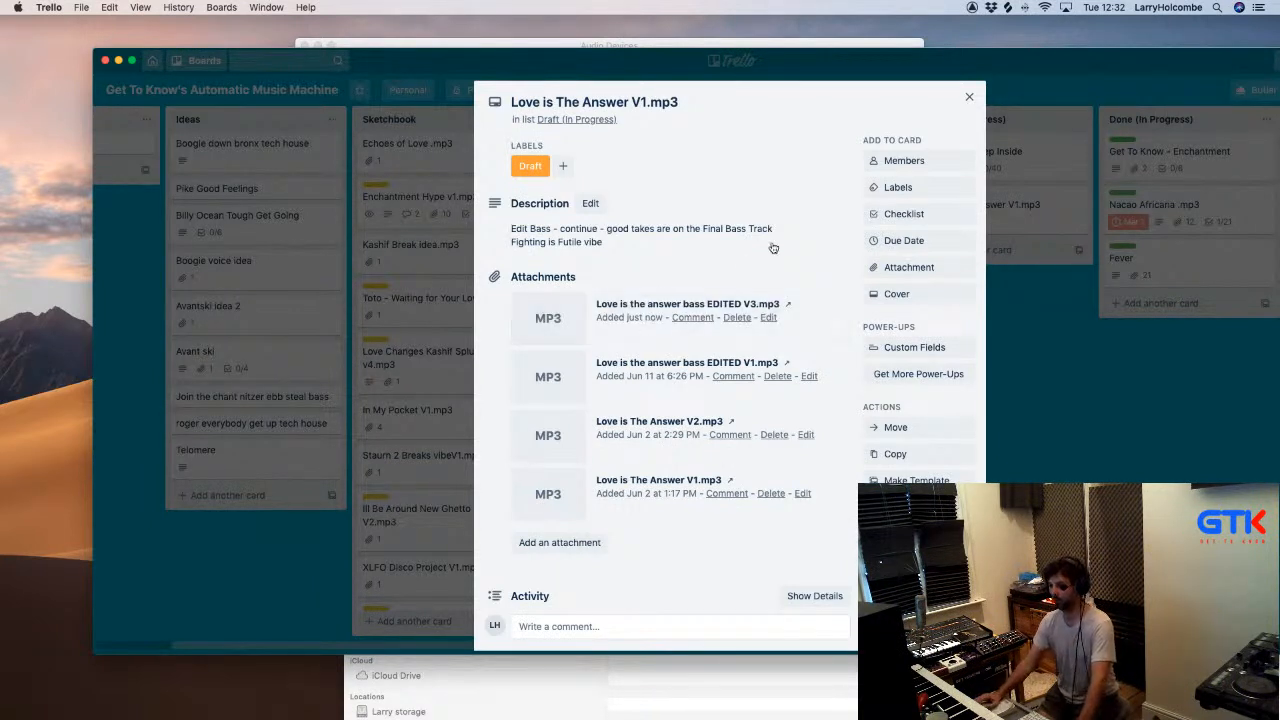
# - Close the card and reposition the Trello window so the lists from Sketchbook to Released are in view
pyautogui.click(969, 100)
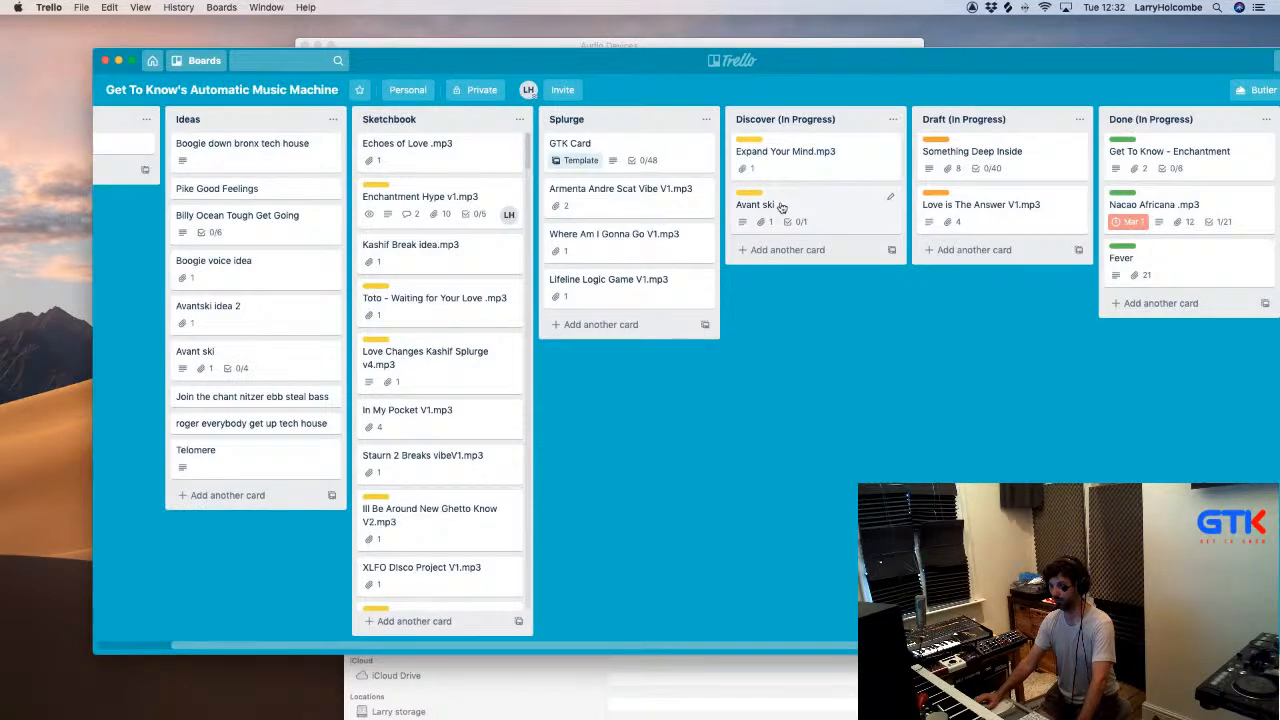
pyautogui.moveTo(1029, 57); pyautogui.dragTo(687, 78)
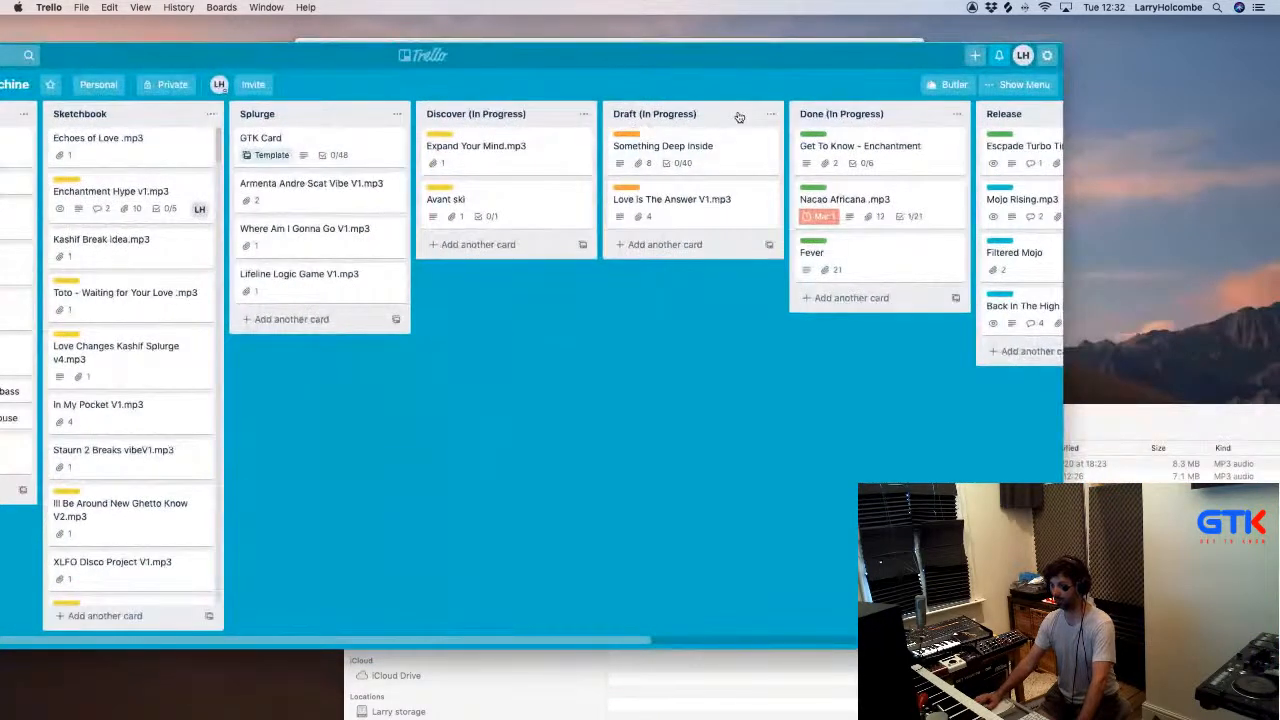
pyautogui.hscroll(2, 740, 115)
pyautogui.hscroll(6, 916, 104)
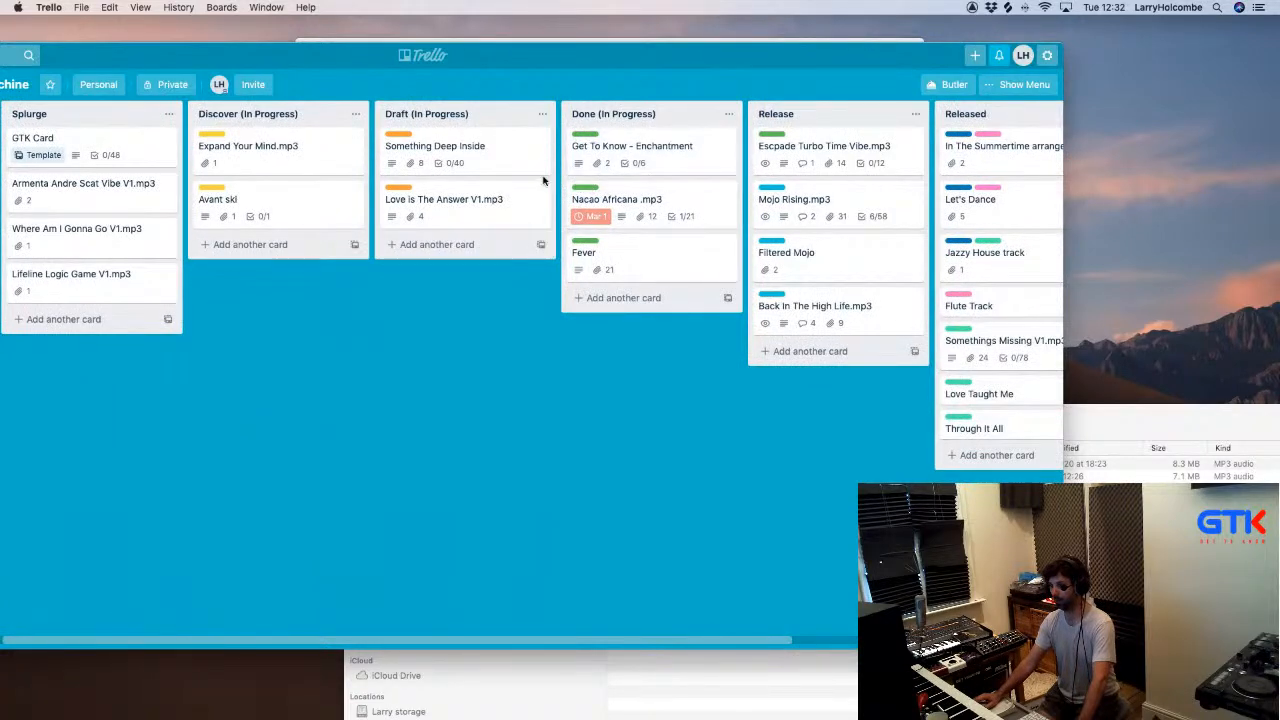
pyautogui.moveTo(484, 57); pyautogui.dragTo(600, 27)
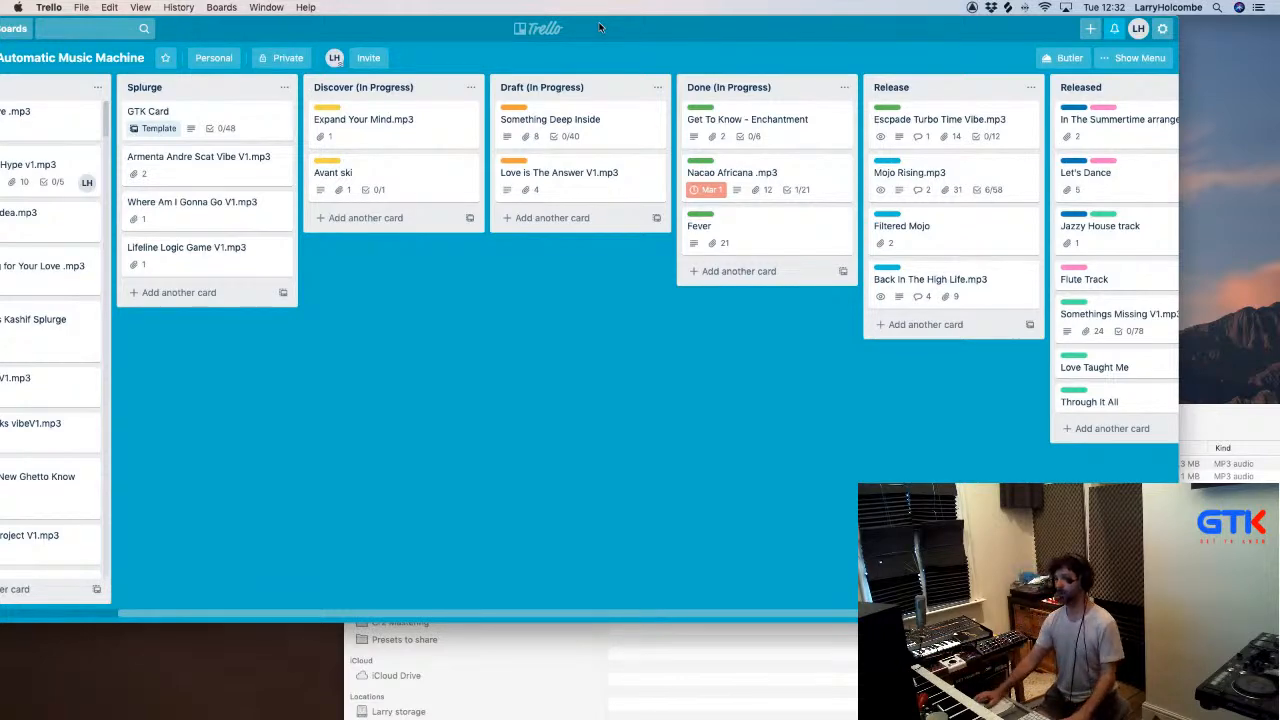
pyautogui.doubleClick(425, 26)
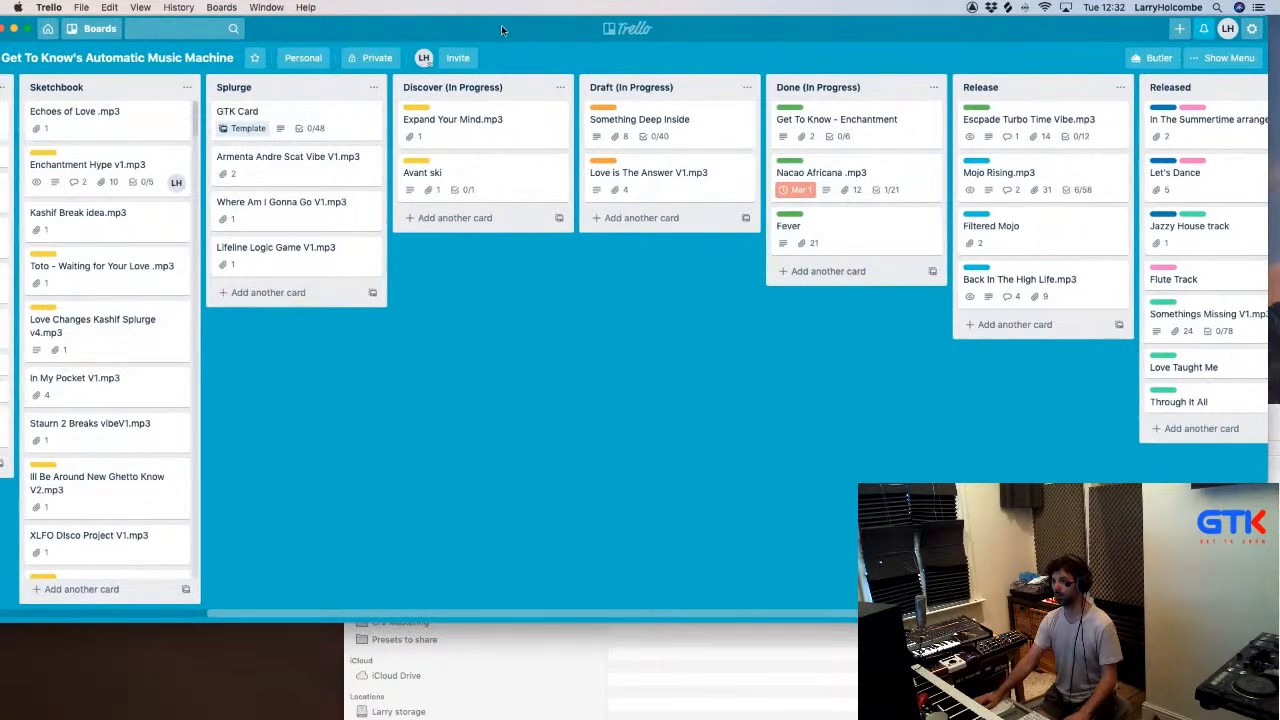